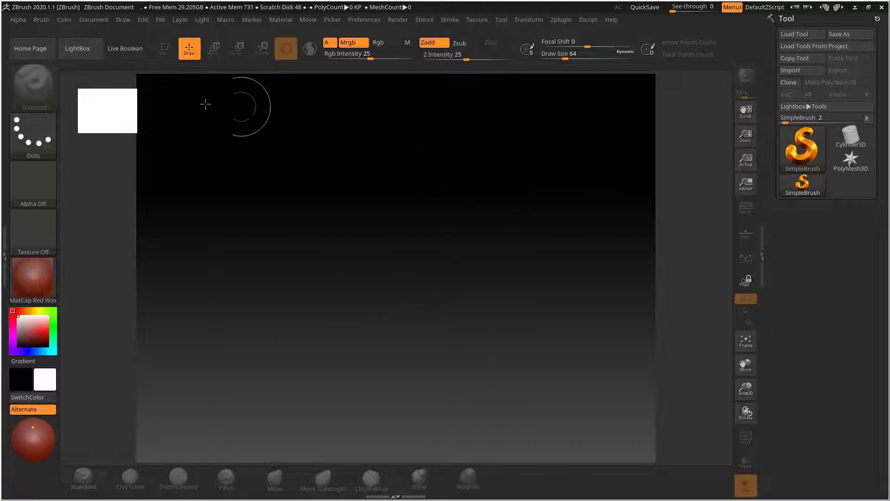
Load the DynaMesh_Sphere_32 project as the base sphere for sculpting
{"action": "left_click", "coordinate": [90, 52]}
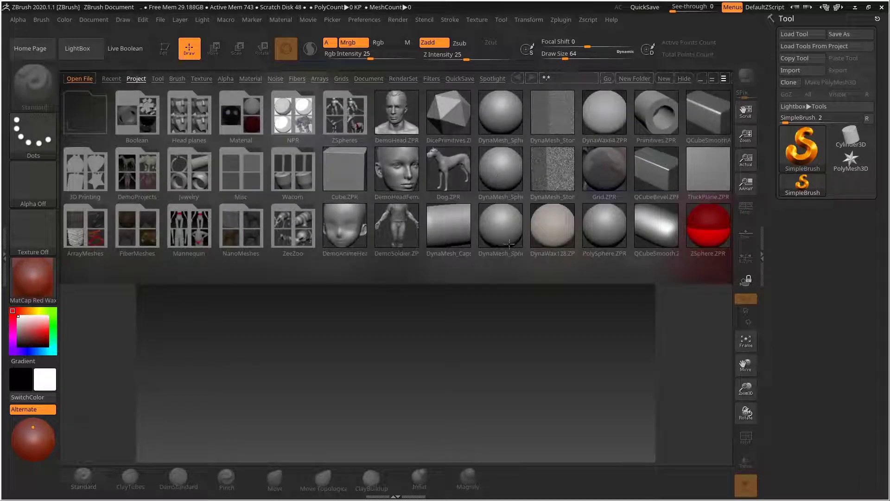
{"action": "double_click", "coordinate": [501, 174]}
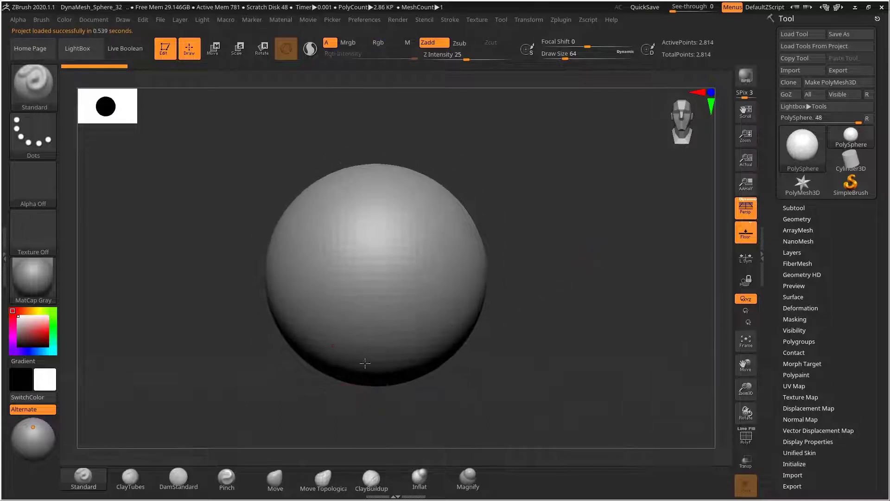
Pull the sphere's underside down into a tapered chin shape with the Move brush at draw size 624
{"action": "left_click", "coordinate": [280, 488]}
{"action": "key", "text": "s"}
{"action": "left_click_drag", "start_coordinate": [394, 311], "coordinate": [399, 311]}
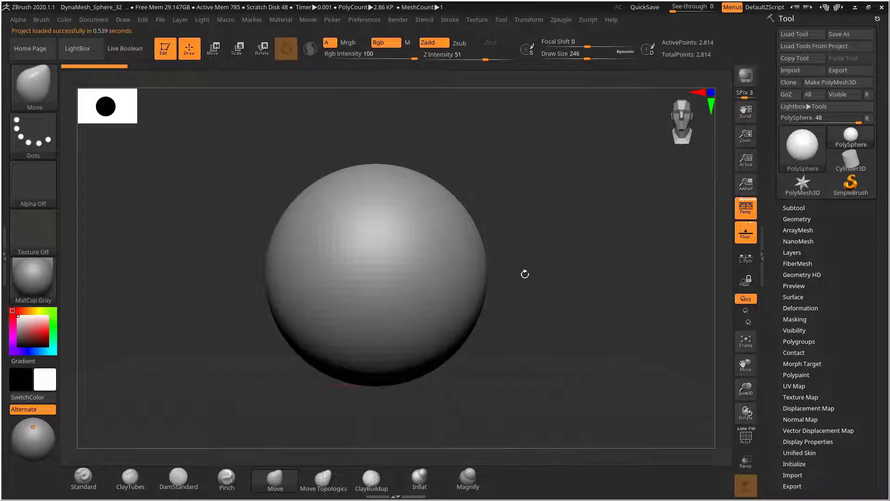
{"action": "mouse_move", "coordinate": [551, 268]}
{"action": "left_mouse_down", "text": "alt"}
{"action": "mouse_move", "coordinate": [520, 270]}
{"action": "mouse_move", "coordinate": [537, 241]}
{"action": "left_mouse_up", "text": "alt"}
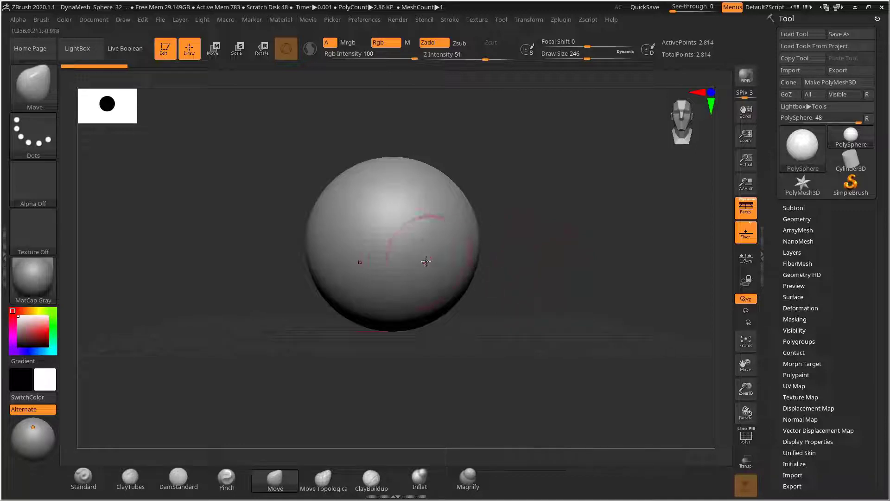
{"action": "key", "text": "s"}
{"action": "left_click_drag", "start_coordinate": [417, 268], "coordinate": [427, 268]}
{"action": "left_click_drag", "start_coordinate": [537, 261], "coordinate": [511, 263], "text": "alt"}
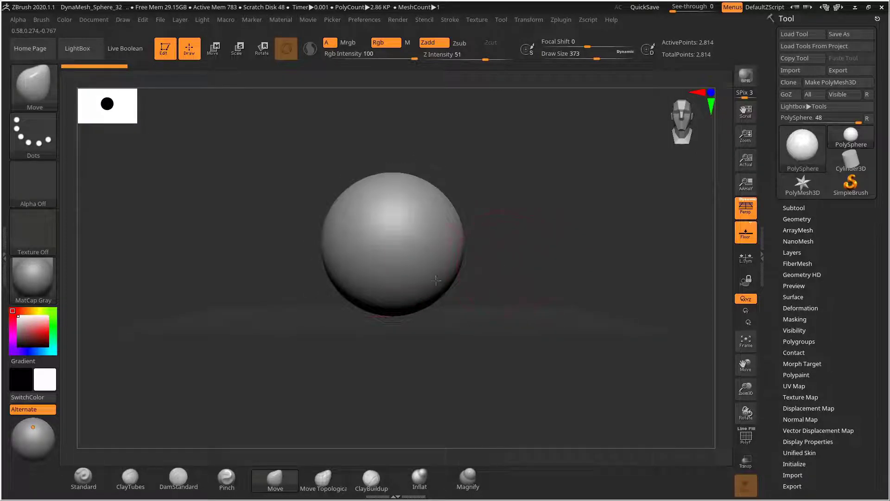
{"action": "key", "text": "s"}
{"action": "left_click_drag", "start_coordinate": [409, 282], "coordinate": [394, 293]}
{"action": "key", "text": "s"}
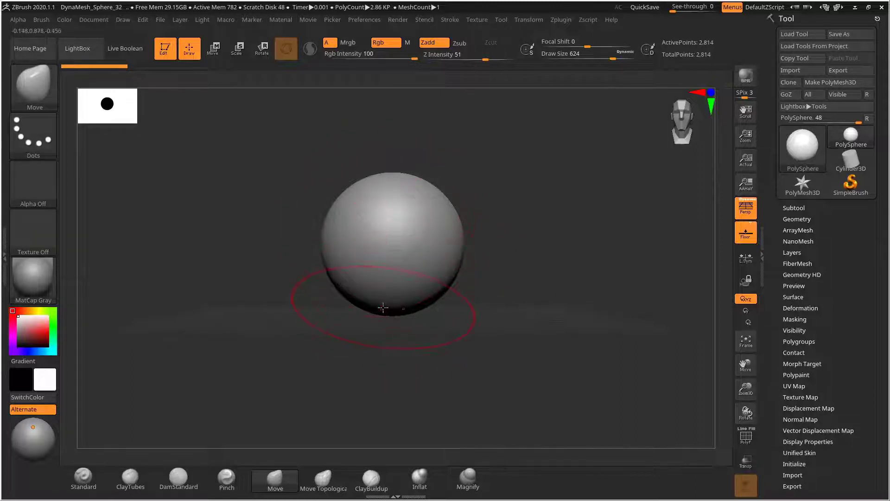
{"action": "left_click_drag", "start_coordinate": [383, 304], "coordinate": [384, 341]}
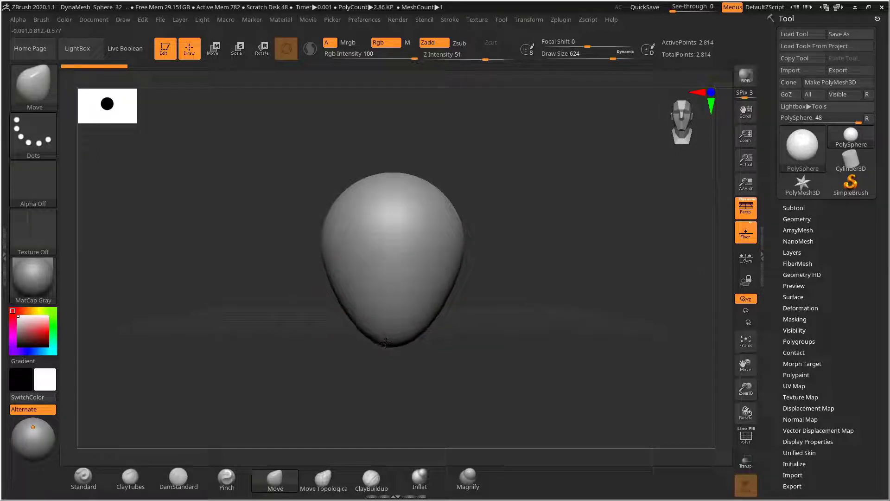
Shape the face and jaw profile from the side with the Move brush at draw size 649
{"action": "mouse_move", "coordinate": [478, 295]}
{"action": "left_mouse_down"}
{"action": "mouse_move", "coordinate": [496, 293]}
{"action": "mouse_move", "coordinate": [463, 294]}
{"action": "left_mouse_up"}
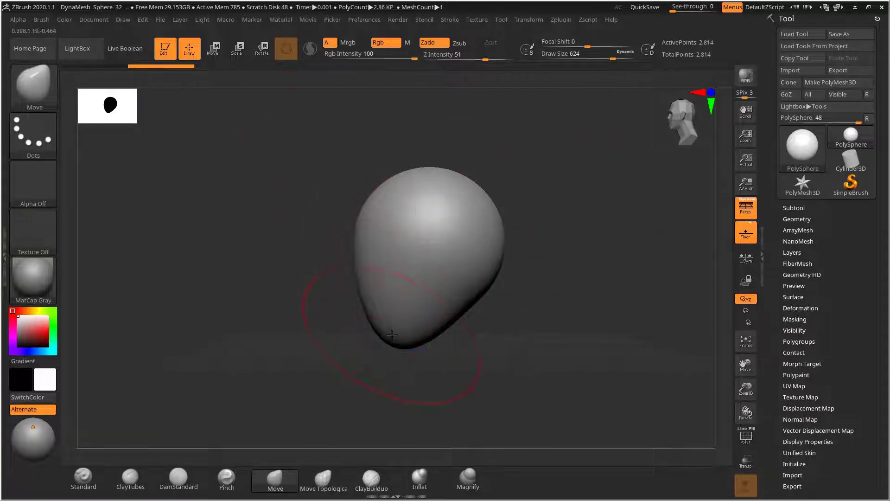
{"action": "key", "text": "s"}
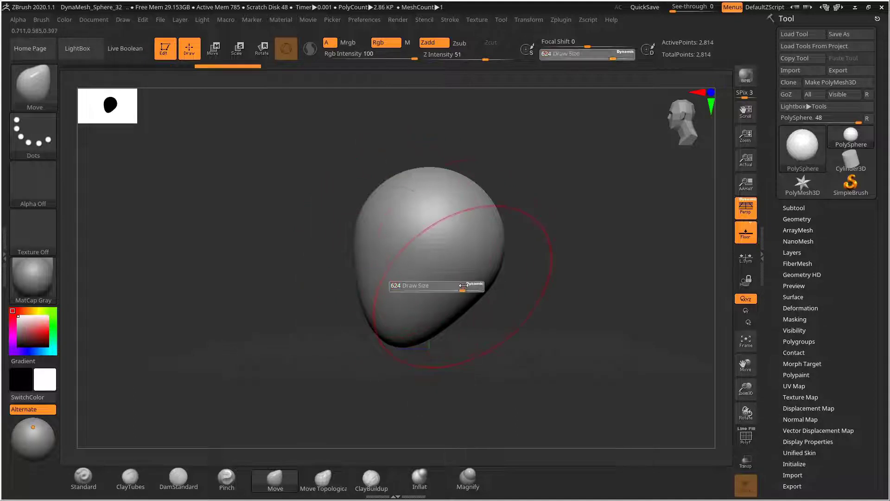
{"action": "left_click", "coordinate": [463, 289]}
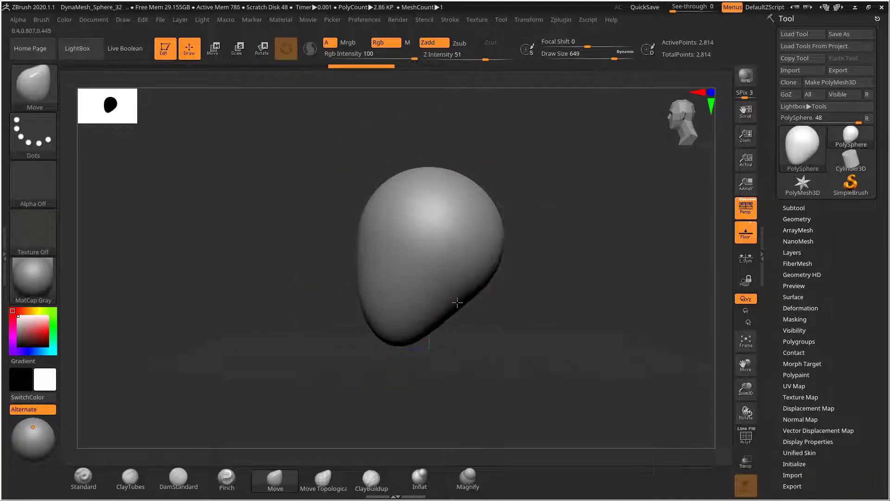
{"action": "key", "text": "s"}
{"action": "left_click_drag", "start_coordinate": [455, 293], "coordinate": [435, 293]}
Mask the neck area under the back of the head at draw size 240, and invert the mask
{"action": "left_click_drag", "start_coordinate": [510, 298], "coordinate": [492, 255]}
{"action": "key", "text": "s"}
{"action": "left_click_drag", "start_coordinate": [462, 285], "coordinate": [454, 285]}
{"action": "right_click_drag", "start_coordinate": [521, 284], "coordinate": [503, 248], "text": "alt"}
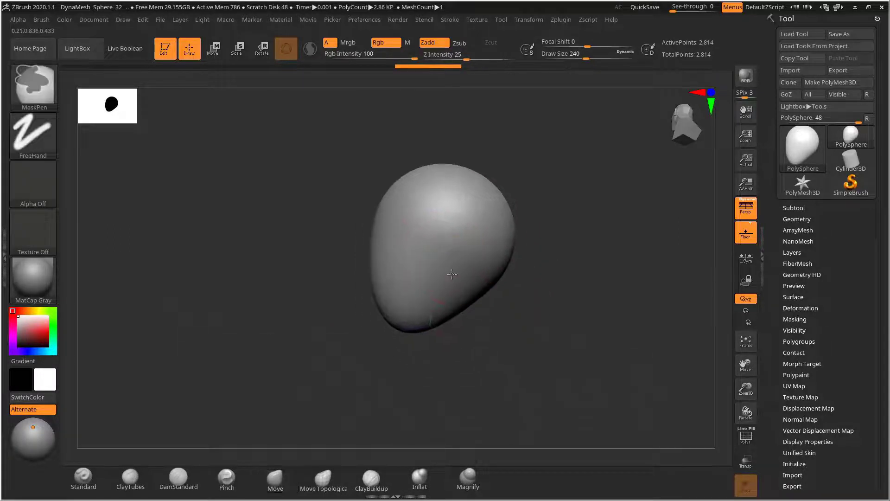
{"action": "mouse_move", "coordinate": [464, 274]}
{"action": "left_mouse_down", "text": "ctrl"}
{"action": "mouse_move", "coordinate": [463, 260]}
{"action": "mouse_move", "coordinate": [456, 290]}
{"action": "mouse_move", "coordinate": [468, 286]}
{"action": "left_mouse_up", "text": "ctrl"}
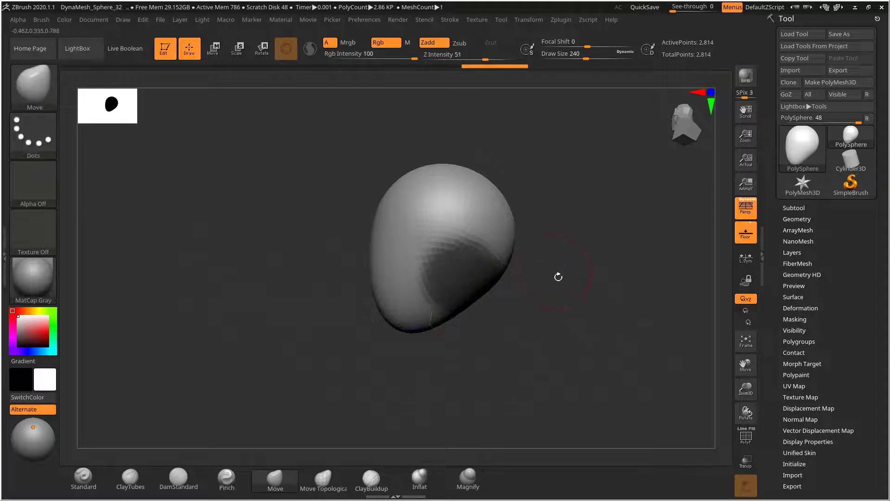
{"action": "left_click_drag", "start_coordinate": [559, 277], "coordinate": [560, 300]}
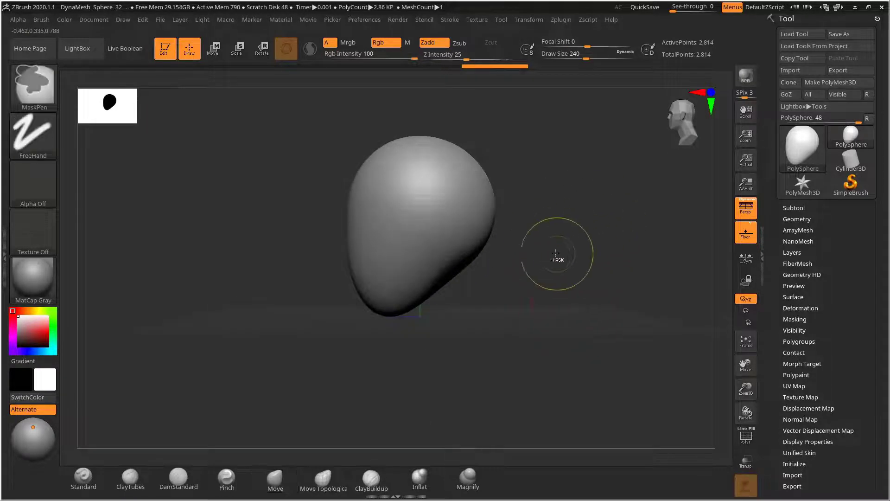
{"action": "left_click", "coordinate": [600, 192], "text": "ctrl"}
{"action": "left_click_drag", "start_coordinate": [527, 272], "coordinate": [568, 273]}
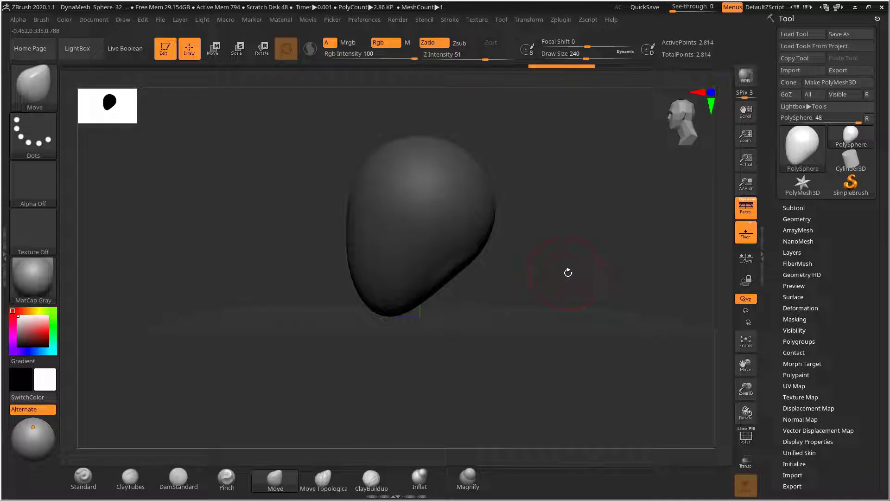
Extend the unmasked area down and backward into a neck with the Move transform tool, and clear the mask
{"action": "left_click", "coordinate": [213, 48]}
{"action": "mouse_move", "coordinate": [444, 175]}
{"action": "left_mouse_down"}
{"action": "mouse_move", "coordinate": [463, 195]}
{"action": "mouse_move", "coordinate": [479, 255]}
{"action": "mouse_move", "coordinate": [449, 218]}
{"action": "mouse_move", "coordinate": [453, 245]}
{"action": "mouse_move", "coordinate": [496, 255]}
{"action": "mouse_move", "coordinate": [429, 249]}
{"action": "mouse_move", "coordinate": [454, 241]}
{"action": "mouse_move", "coordinate": [498, 248]}
{"action": "mouse_move", "coordinate": [460, 257]}
{"action": "mouse_move", "coordinate": [453, 269]}
{"action": "mouse_move", "coordinate": [485, 257]}
{"action": "left_mouse_up"}
{"action": "key", "text": "q"}
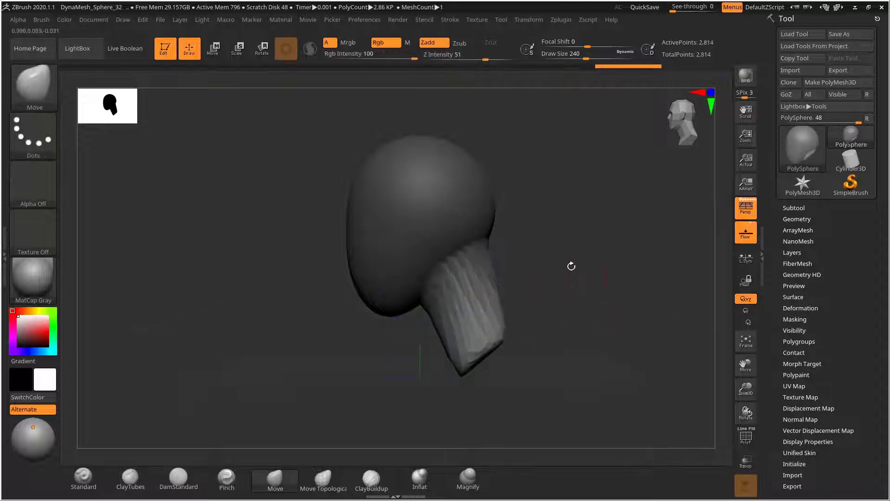
{"action": "left_click_drag", "start_coordinate": [571, 266], "coordinate": [580, 248], "text": "ctrl"}
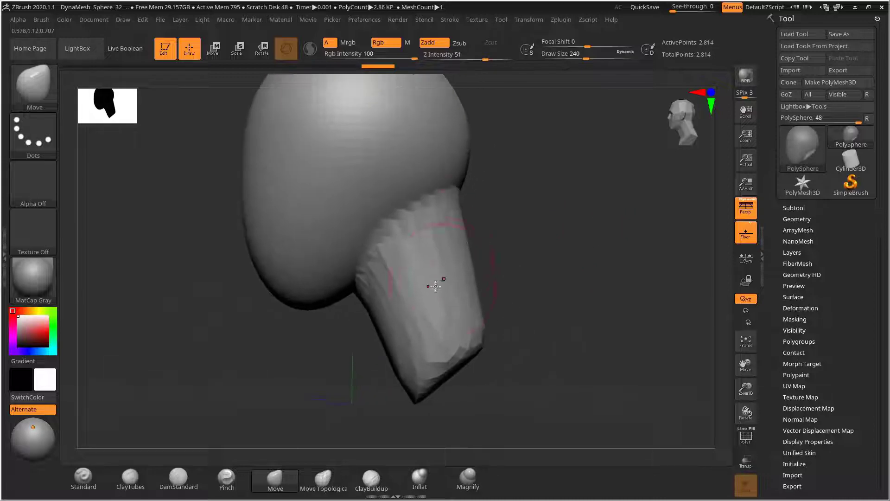
Remesh the stretched neck with DynaMesh, checking the topology with the polygon wireframe shown before hiding it again
{"action": "left_click", "coordinate": [746, 435]}
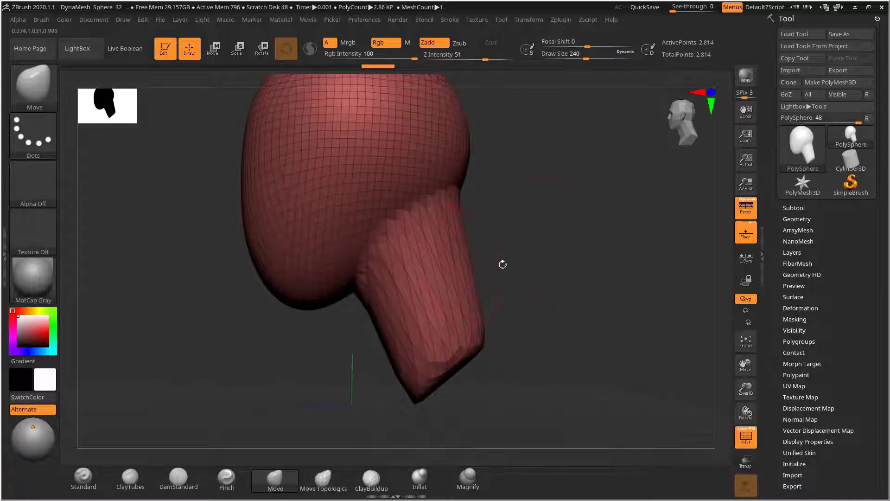
{"action": "left_click_drag", "start_coordinate": [540, 190], "coordinate": [628, 318], "text": "ctrl"}
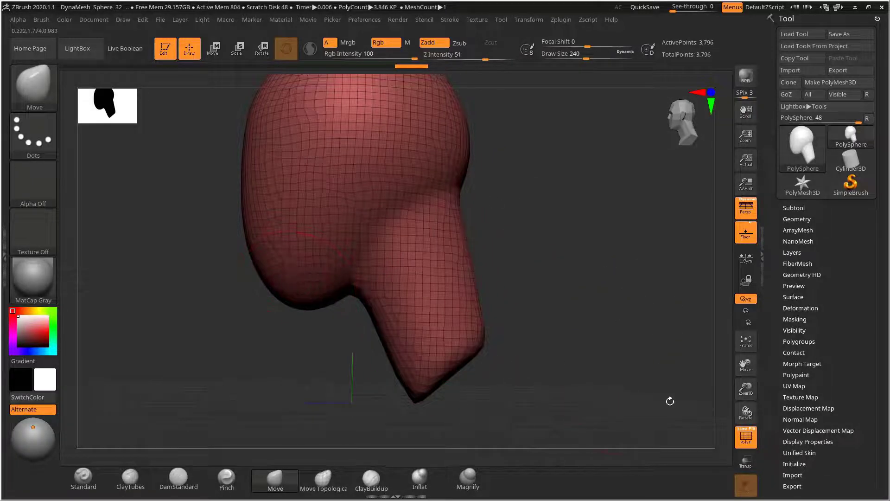
{"action": "left_click", "coordinate": [749, 440]}
Refine the face and jaw from several sides with the Move brush, enlarging the draw size from 330 to 491
{"action": "right_click_drag", "start_coordinate": [590, 292], "coordinate": [566, 277], "text": "ctrl"}
{"action": "left_click_drag", "start_coordinate": [566, 277], "coordinate": [599, 286], "text": "alt"}
{"action": "key", "text": "s"}
{"action": "left_click_drag", "start_coordinate": [401, 263], "coordinate": [409, 265]}
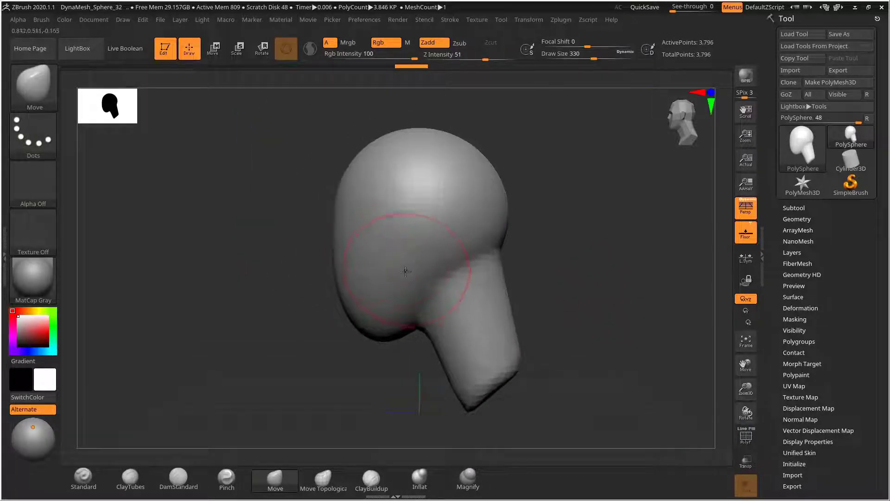
{"action": "key", "text": "s"}
{"action": "left_click_drag", "start_coordinate": [384, 298], "coordinate": [390, 298]}
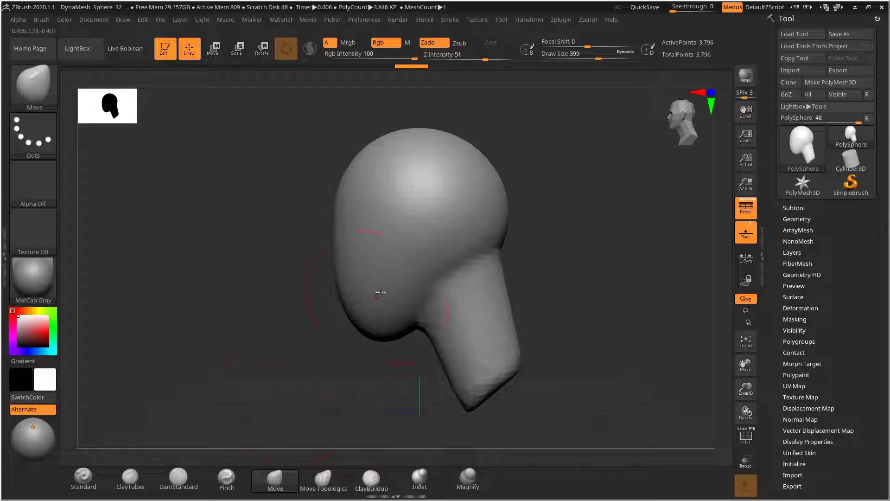
{"action": "left_click_drag", "start_coordinate": [345, 341], "coordinate": [474, 291]}
{"action": "key", "text": "s"}
{"action": "mouse_move", "coordinate": [349, 228]}
{"action": "left_mouse_down"}
{"action": "mouse_move", "coordinate": [322, 223]}
{"action": "mouse_move", "coordinate": [345, 229]}
{"action": "left_mouse_up"}
{"action": "left_click_drag", "start_coordinate": [541, 236], "coordinate": [492, 263]}
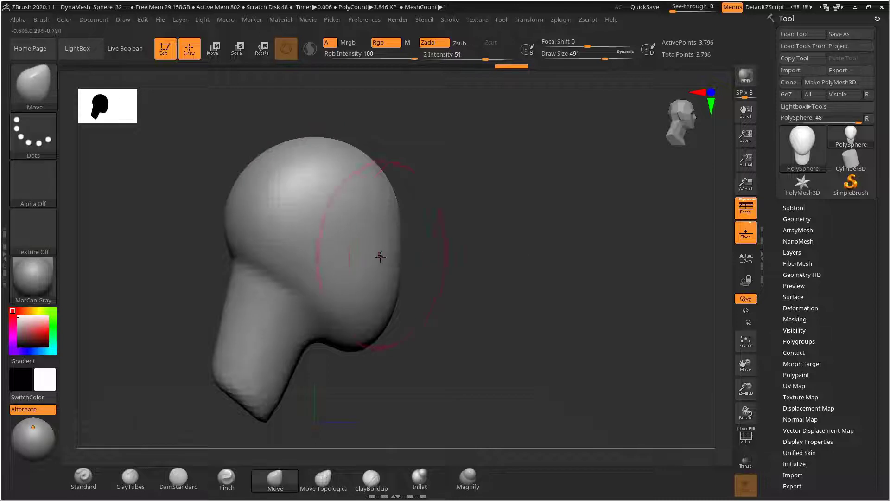
{"action": "mouse_move", "coordinate": [403, 285]}
{"action": "left_mouse_down", "text": "alt"}
{"action": "mouse_move", "coordinate": [480, 293]}
{"action": "mouse_move", "coordinate": [457, 288]}
{"action": "left_mouse_up", "text": "alt"}
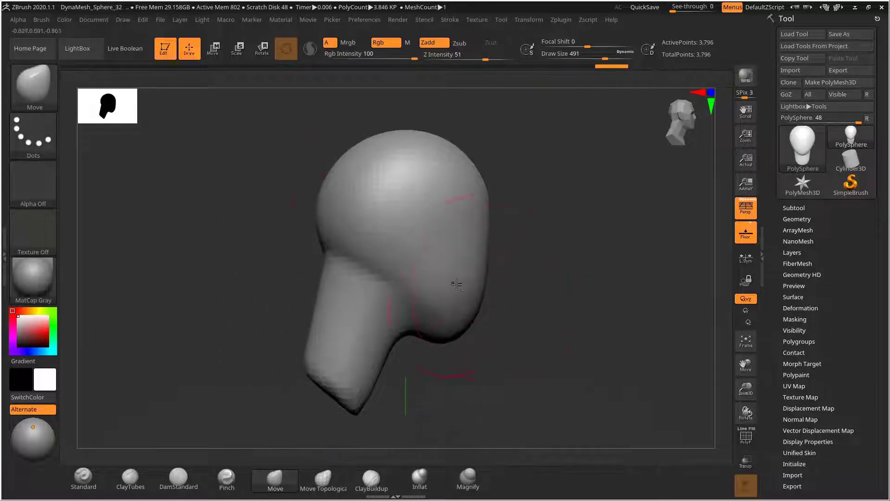
Push in the nape where the skull meets the neck with the Move brush at draw size 367
{"action": "key", "text": "s"}
{"action": "mouse_move", "coordinate": [373, 264]}
{"action": "left_mouse_down"}
{"action": "mouse_move", "coordinate": [361, 265]}
{"action": "mouse_move", "coordinate": [388, 274]}
{"action": "left_mouse_up"}
{"action": "key", "text": "s"}
{"action": "left_click_drag", "start_coordinate": [515, 235], "coordinate": [531, 279], "text": "alt"}
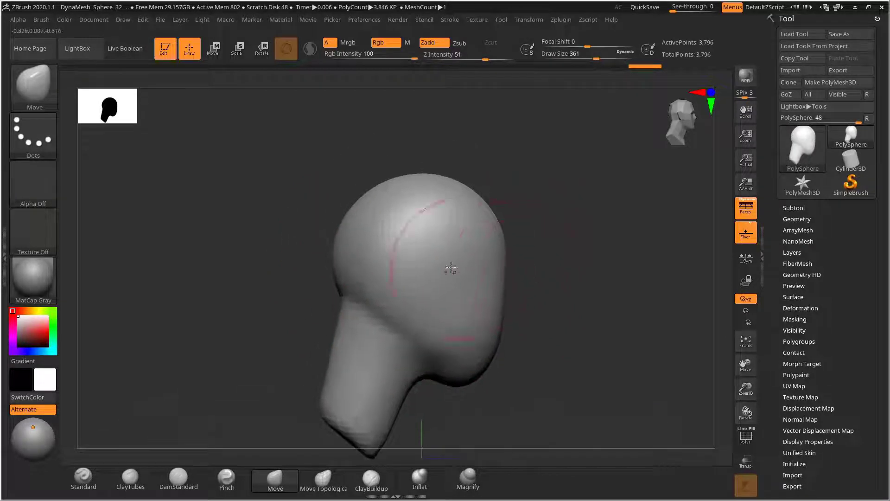
{"action": "key", "text": "s"}
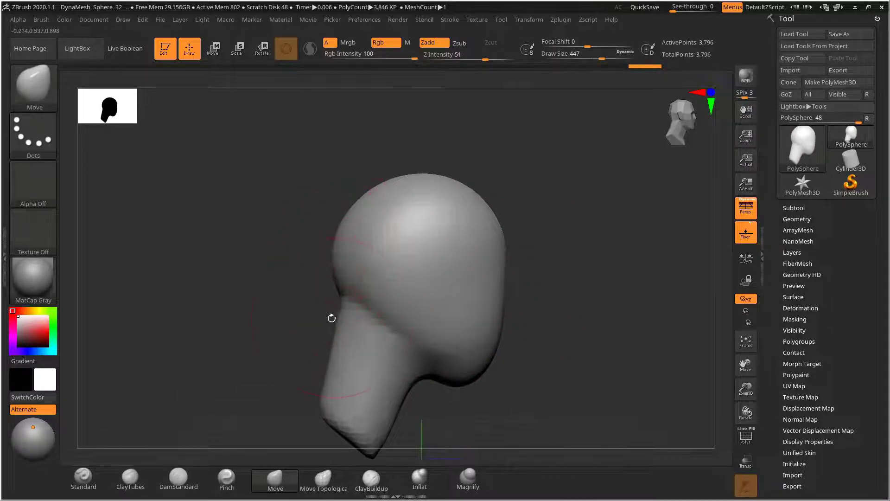
{"action": "key", "text": "s"}
{"action": "left_click_drag", "start_coordinate": [333, 315], "coordinate": [342, 338]}
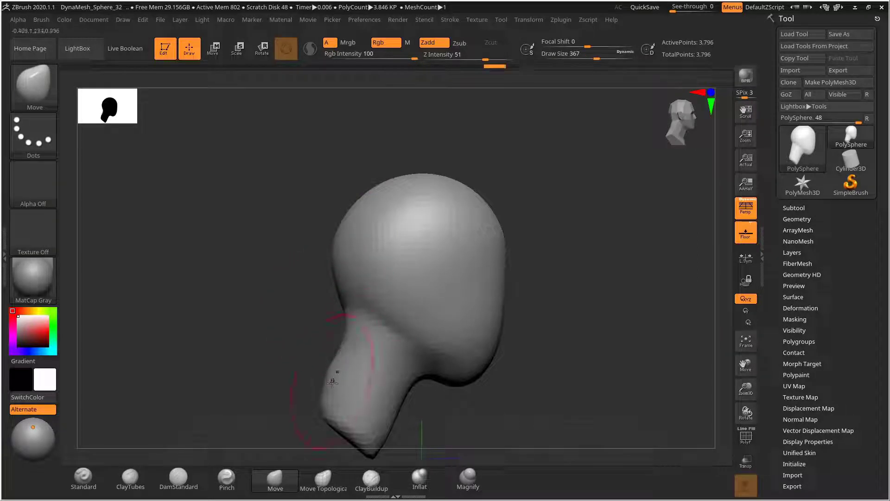
Reshape the lower front and back of the neck with the Move brush, reducing the draw size to 318
{"action": "left_click_drag", "start_coordinate": [413, 419], "coordinate": [405, 356]}
{"action": "left_click_drag", "start_coordinate": [360, 391], "coordinate": [381, 384]}
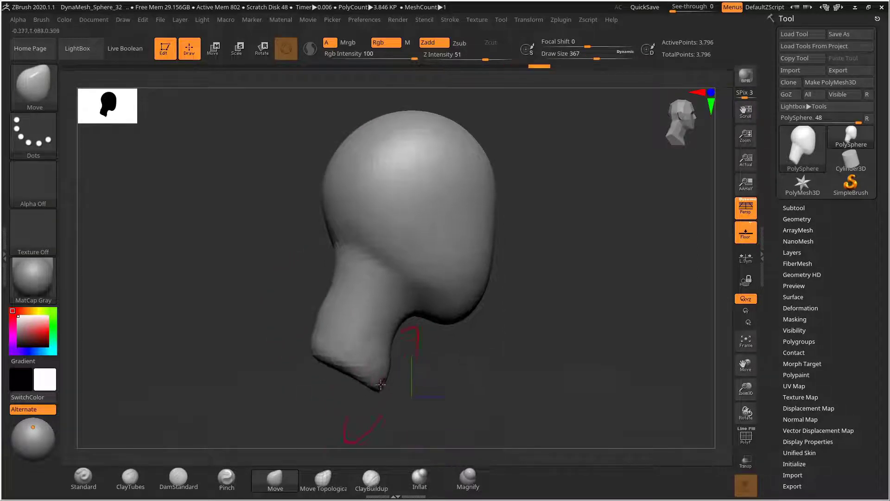
{"action": "key", "text": "s"}
{"action": "left_click_drag", "start_coordinate": [317, 316], "coordinate": [313, 314]}
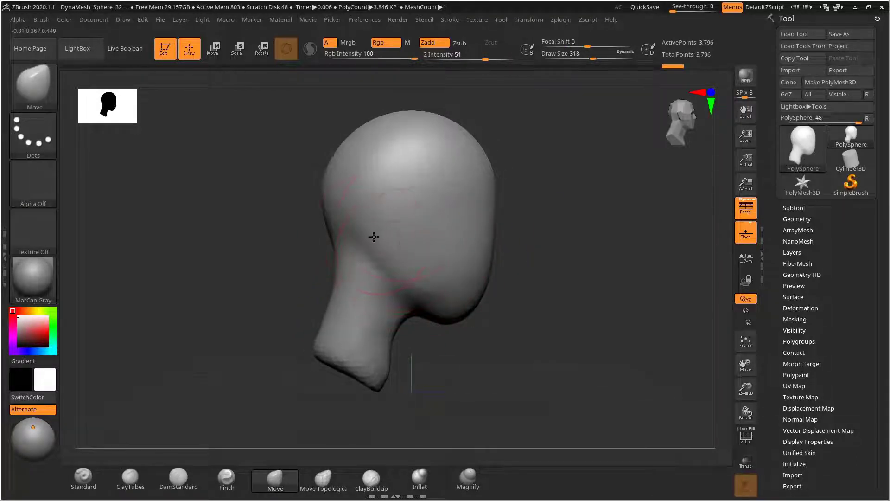
Smooth the crease between skull and neck and the area under the jaw, and turn the head to its front view
{"action": "mouse_move", "coordinate": [389, 209]}
{"action": "left_mouse_down", "text": "shift"}
{"action": "mouse_move", "coordinate": [363, 187]}
{"action": "mouse_move", "coordinate": [338, 224]}
{"action": "mouse_move", "coordinate": [378, 179]}
{"action": "left_mouse_up", "text": "shift"}
{"action": "left_click_drag", "start_coordinate": [291, 226], "coordinate": [301, 245], "text": "alt"}
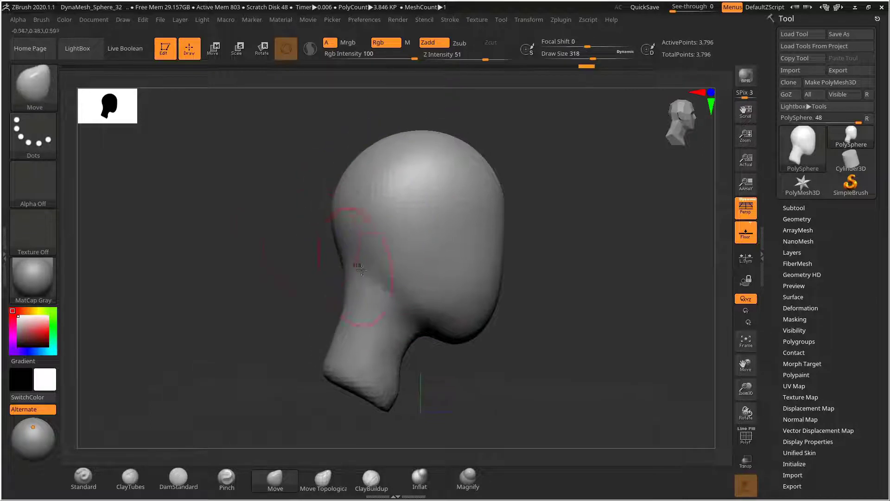
{"action": "mouse_move", "coordinate": [407, 342]}
{"action": "left_mouse_down", "text": "shift"}
{"action": "mouse_move", "coordinate": [414, 327]}
{"action": "mouse_move", "coordinate": [470, 328]}
{"action": "left_mouse_up", "text": "shift"}
{"action": "mouse_move", "coordinate": [459, 335]}
{"action": "left_mouse_down", "text": "shift"}
{"action": "mouse_move", "coordinate": [478, 328]}
{"action": "mouse_move", "coordinate": [479, 312]}
{"action": "mouse_move", "coordinate": [559, 302]}
{"action": "left_mouse_up", "text": "shift"}
Set the Move brush draw size to 413 and turn off perspective for the front view
{"action": "key", "text": "s"}
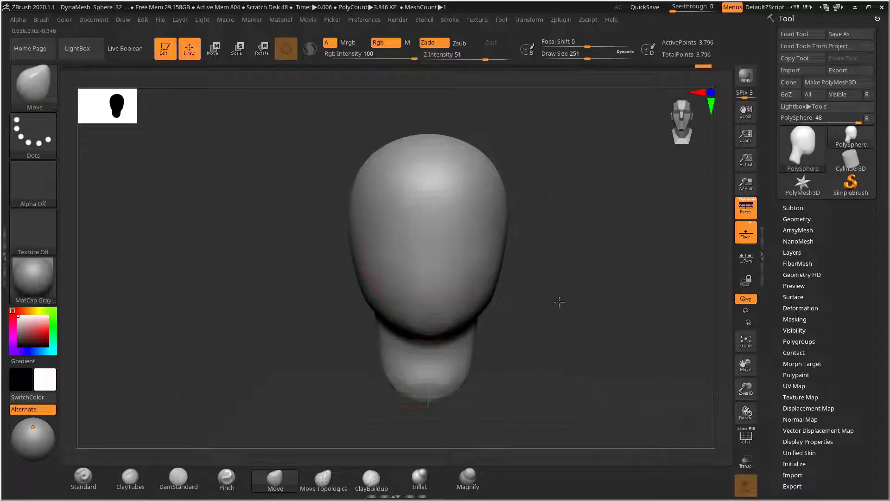
{"action": "key", "text": "s"}
{"action": "left_click_drag", "start_coordinate": [445, 255], "coordinate": [472, 255]}
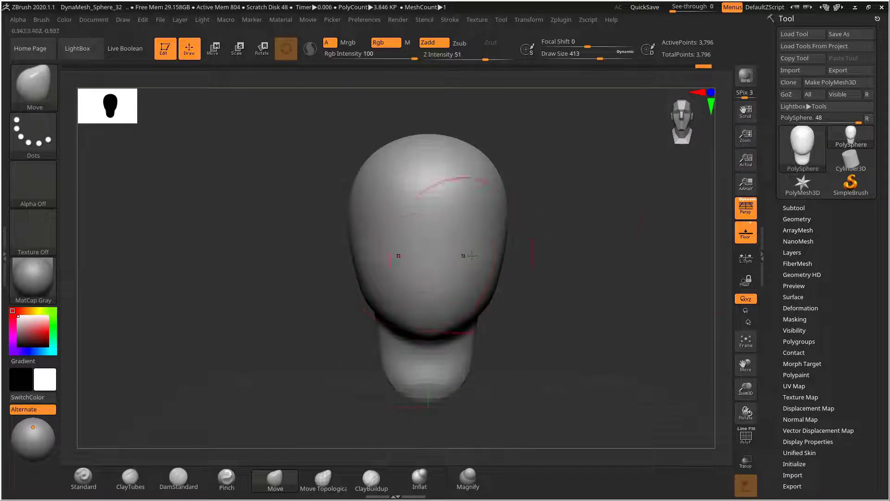
{"action": "left_click", "coordinate": [747, 208]}
{"action": "left_click_drag", "start_coordinate": [646, 243], "coordinate": [625, 236]}
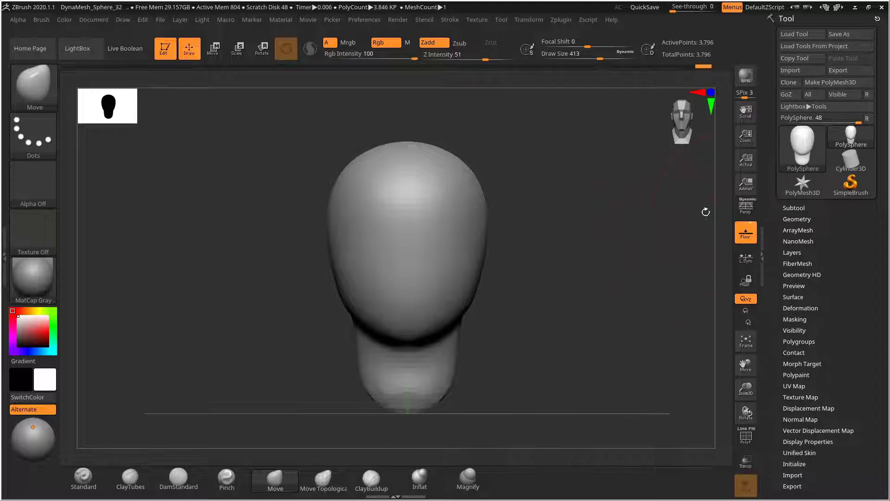
Adjust the side contours of the skull from the front with the Move brush at draw size 483
{"action": "key", "text": "s"}
{"action": "left_click_drag", "start_coordinate": [375, 215], "coordinate": [385, 215]}
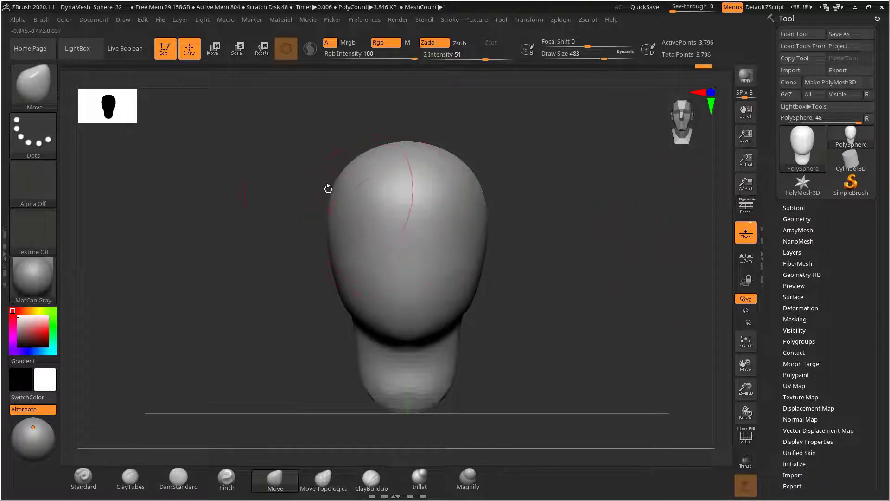
{"action": "left_click_drag", "start_coordinate": [326, 186], "coordinate": [323, 197]}
{"action": "left_click_drag", "start_coordinate": [297, 304], "coordinate": [320, 259]}
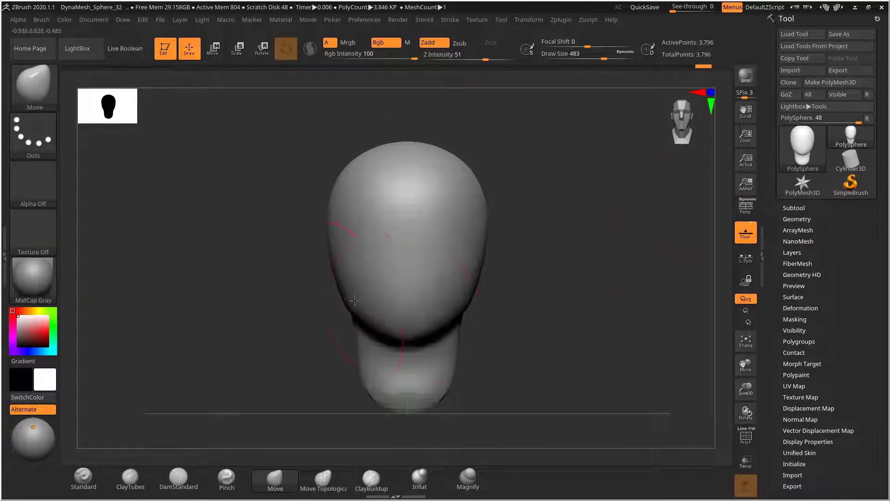
Refine the head's sides at draw size 354, and raise the crown with the Move brush at draw size 427
{"action": "key", "text": "s"}
{"action": "left_click_drag", "start_coordinate": [408, 316], "coordinate": [386, 318]}
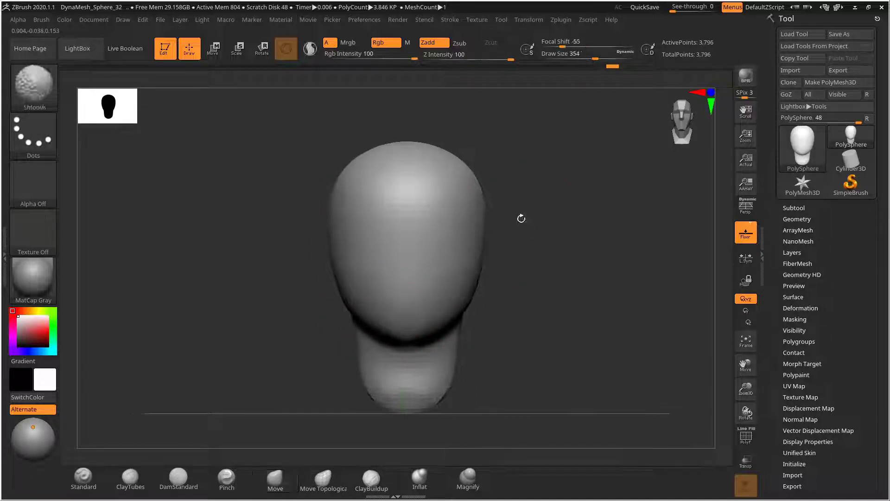
{"action": "key", "text": "s"}
{"action": "left_click_drag", "start_coordinate": [399, 151], "coordinate": [403, 150]}
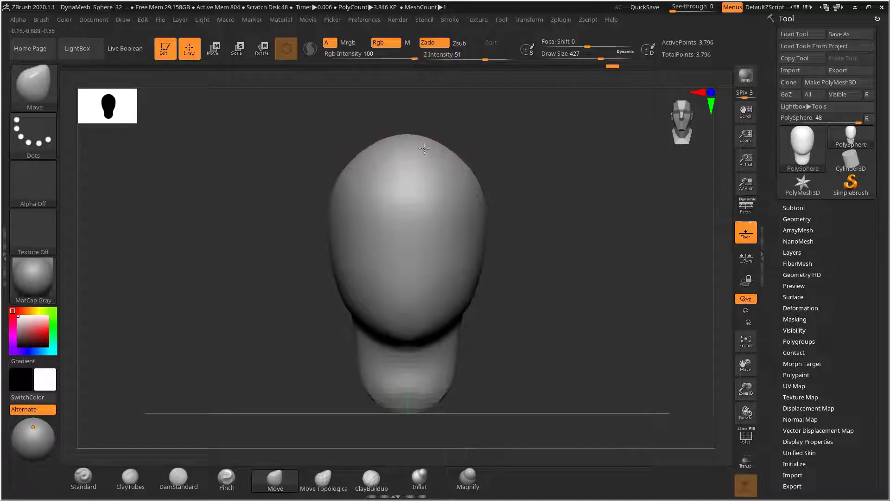
Reshape the upper back of the skull from the side with the Move brush at draw size 427
{"action": "mouse_move", "coordinate": [548, 202]}
{"action": "left_mouse_down"}
{"action": "mouse_move", "coordinate": [612, 199]}
{"action": "mouse_move", "coordinate": [536, 185]}
{"action": "left_mouse_up"}
{"action": "left_click_drag", "start_coordinate": [560, 240], "coordinate": [568, 232]}
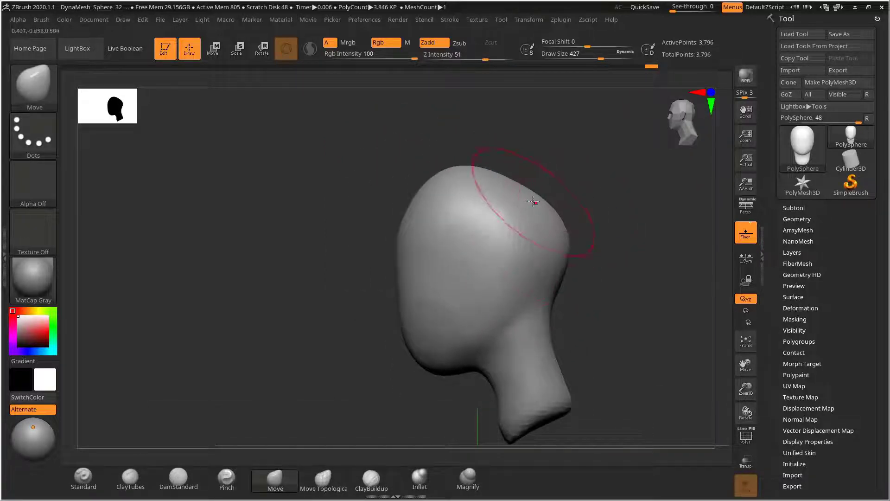
{"action": "mouse_move", "coordinate": [528, 194]}
{"action": "left_mouse_down"}
{"action": "mouse_move", "coordinate": [533, 188]}
{"action": "mouse_move", "coordinate": [508, 175]}
{"action": "mouse_move", "coordinate": [525, 179]}
{"action": "left_mouse_up"}
{"action": "left_click_drag", "start_coordinate": [614, 227], "coordinate": [551, 202], "text": "alt"}
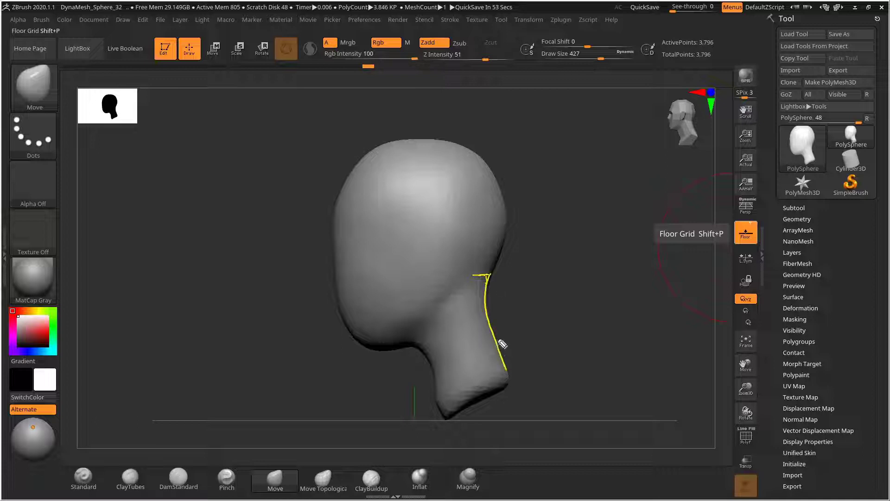
{"action": "left_click_drag", "start_coordinate": [484, 279], "coordinate": [504, 367]}
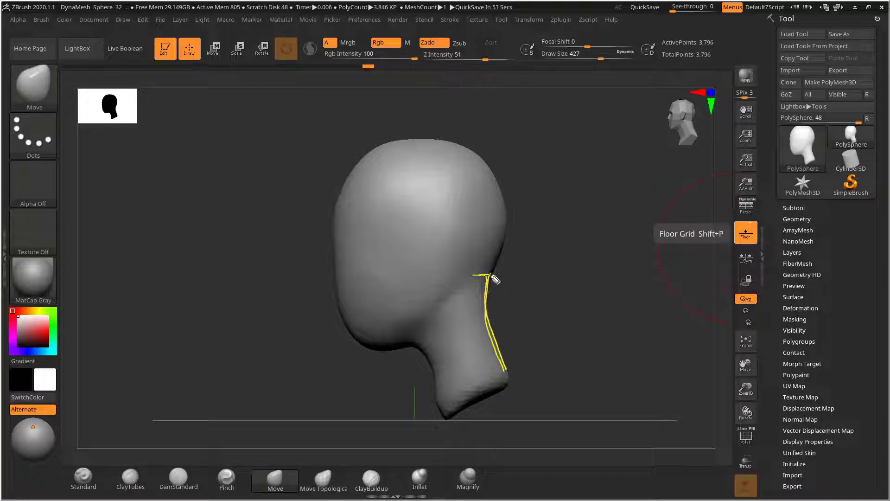
{"action": "mouse_move", "coordinate": [502, 266]}
{"action": "left_mouse_down"}
{"action": "mouse_move", "coordinate": [508, 239]}
{"action": "mouse_move", "coordinate": [500, 264]}
{"action": "left_mouse_up"}
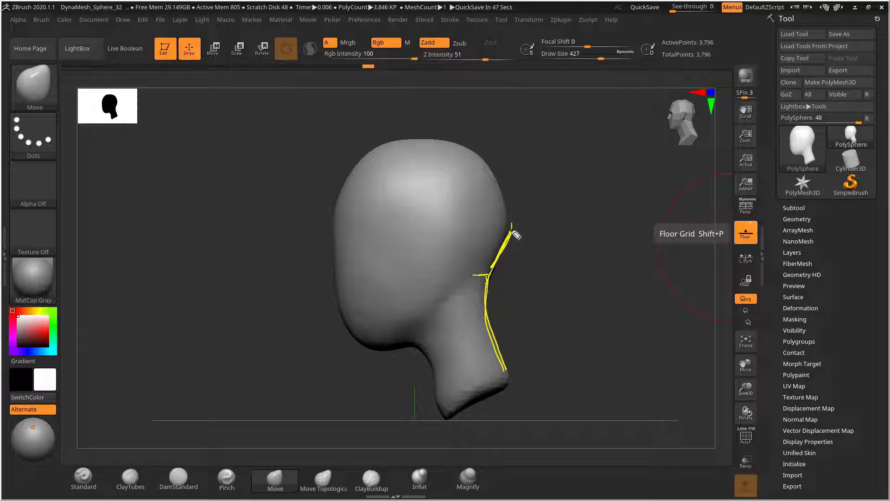
{"action": "mouse_move", "coordinate": [503, 182]}
{"action": "left_mouse_down"}
{"action": "mouse_move", "coordinate": [513, 222]}
{"action": "mouse_move", "coordinate": [506, 199]}
{"action": "mouse_move", "coordinate": [508, 207]}
{"action": "left_mouse_up"}
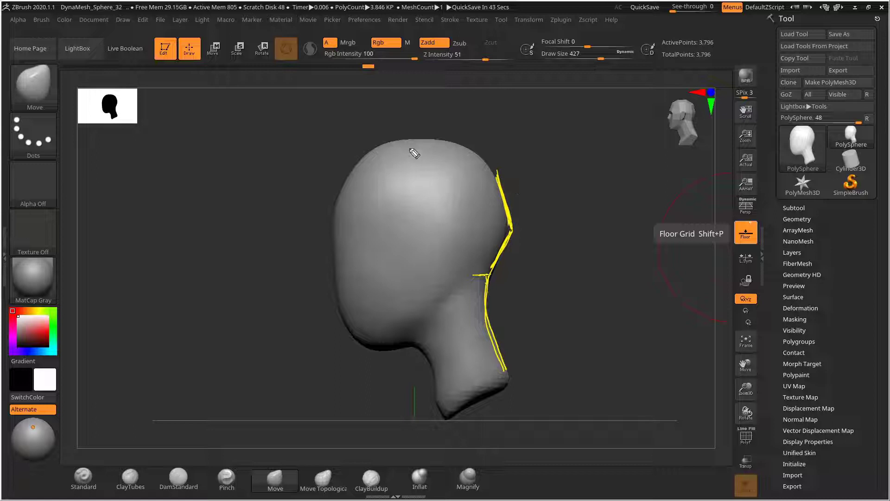
{"action": "left_click_drag", "start_coordinate": [389, 146], "coordinate": [402, 148]}
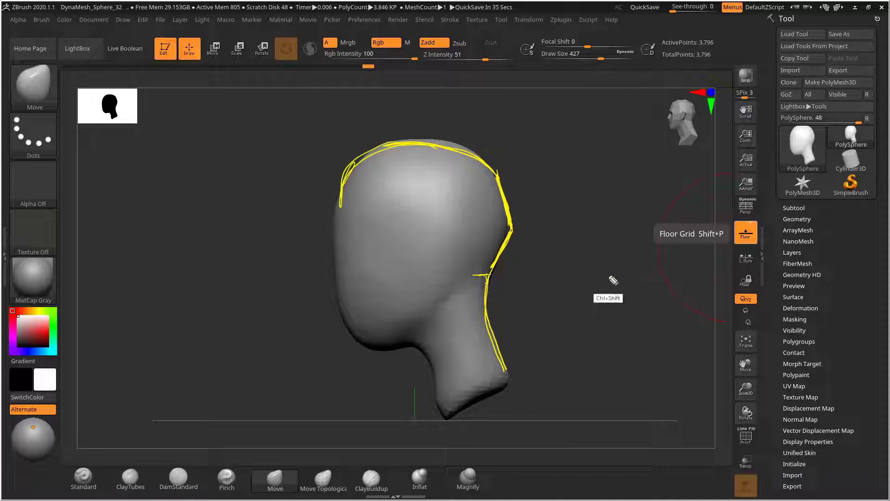
{"action": "key", "text": "ctrl+shift+7"}
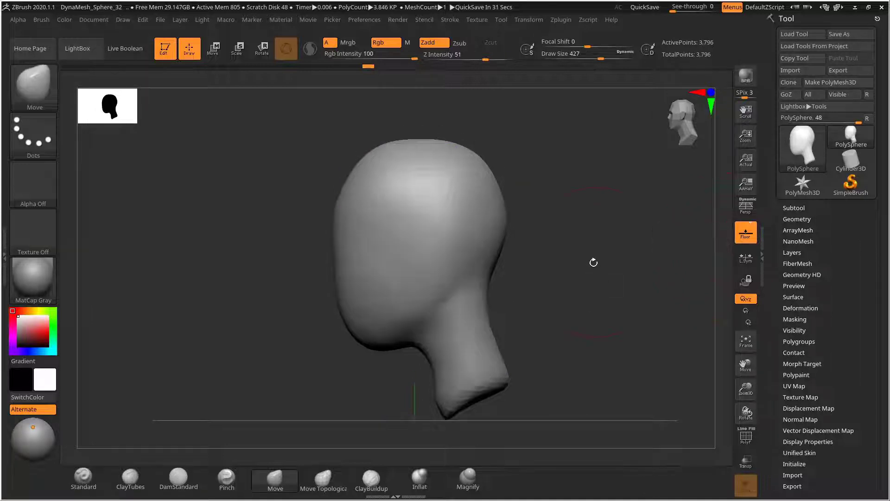
Adjust the skull's profile with the Move brush at draw size 483, and the area between jaw and throat at draw size 324
{"action": "left_click_drag", "start_coordinate": [594, 263], "coordinate": [589, 261]}
{"action": "key", "text": "s"}
{"action": "left_click_drag", "start_coordinate": [493, 224], "coordinate": [497, 224]}
{"action": "left_click_drag", "start_coordinate": [568, 287], "coordinate": [586, 236], "text": "alt"}
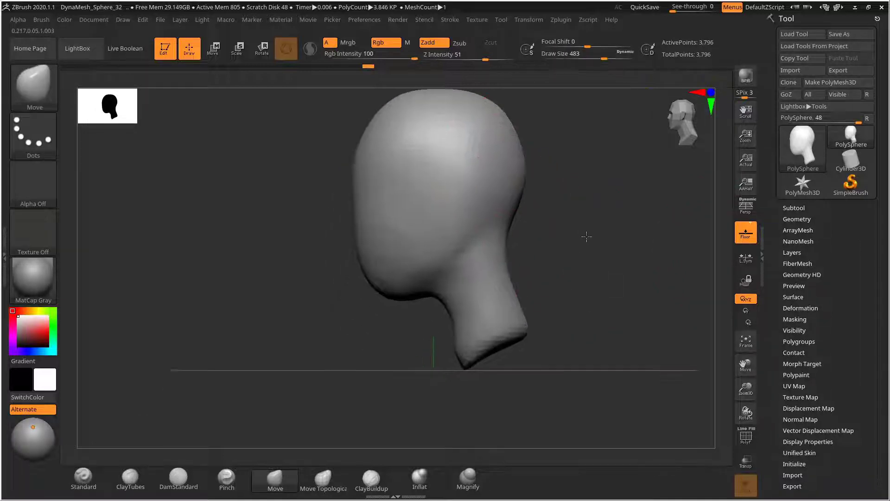
{"action": "key", "text": "s"}
{"action": "left_click_drag", "start_coordinate": [429, 300], "coordinate": [414, 300]}
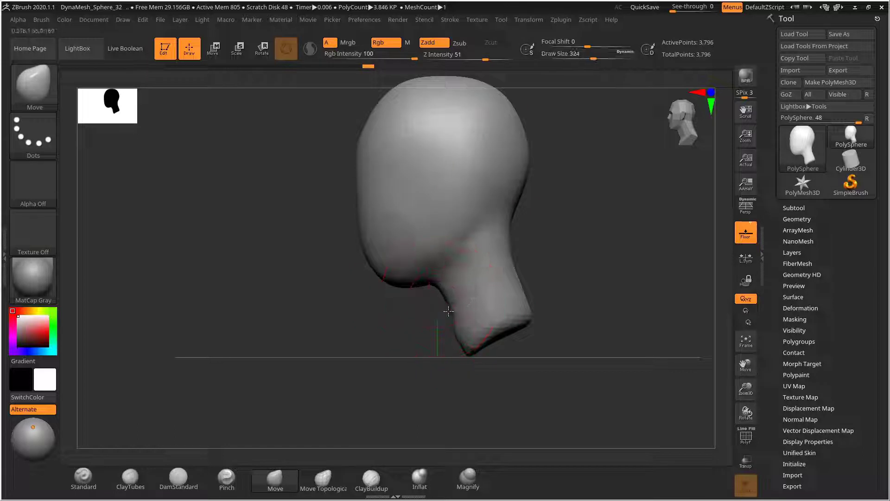
{"action": "key", "text": "s"}
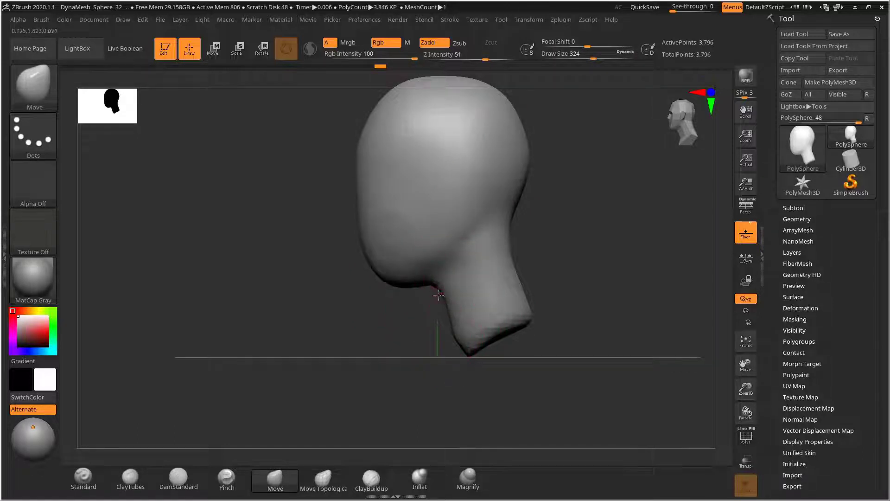
Mask the head and upper neck, leaving only the lower end of the neck unmasked
{"action": "mouse_move", "coordinate": [561, 283]}
{"action": "left_mouse_down"}
{"action": "mouse_move", "coordinate": [628, 250]}
{"action": "mouse_move", "coordinate": [587, 293]}
{"action": "mouse_move", "coordinate": [551, 264]}
{"action": "mouse_move", "coordinate": [527, 281]}
{"action": "left_mouse_up"}
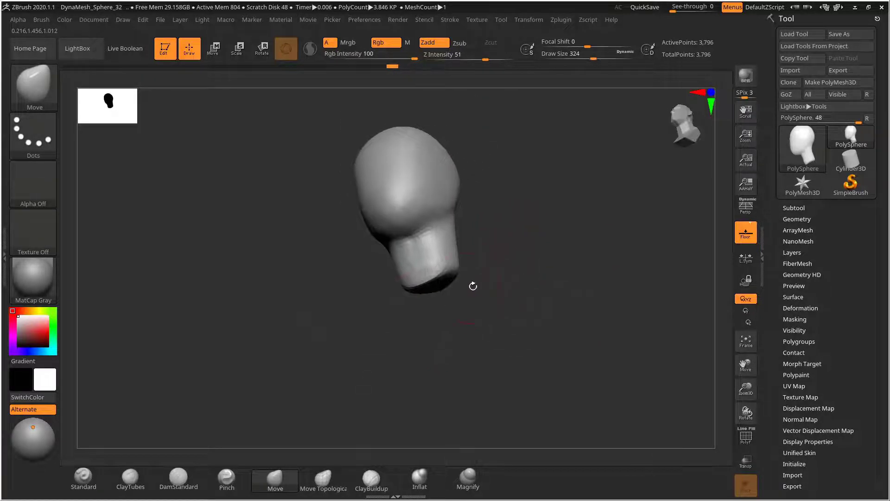
{"action": "mouse_move", "coordinate": [473, 286]}
{"action": "left_mouse_down"}
{"action": "mouse_move", "coordinate": [507, 314]}
{"action": "mouse_move", "coordinate": [448, 310]}
{"action": "mouse_move", "coordinate": [457, 317]}
{"action": "left_mouse_up"}
{"action": "key", "text": "ctrl"}
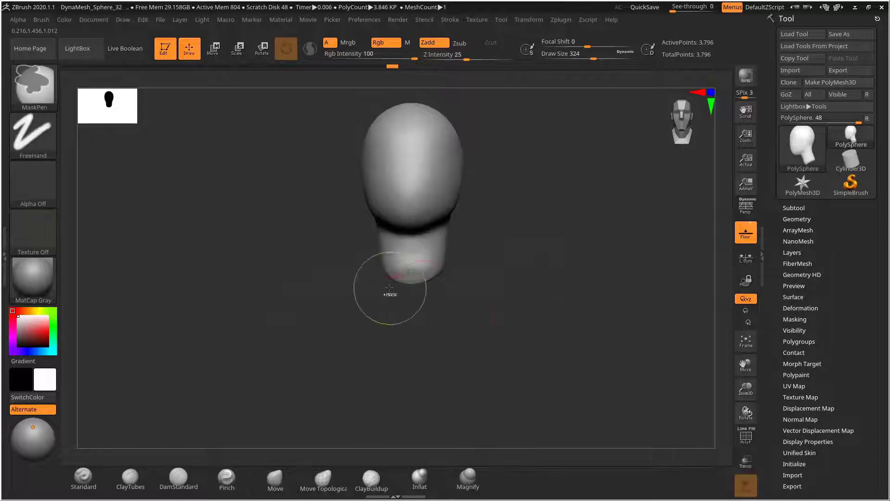
{"action": "mouse_move", "coordinate": [473, 263]}
{"action": "left_mouse_down"}
{"action": "mouse_move", "coordinate": [451, 305]}
{"action": "mouse_move", "coordinate": [517, 284]}
{"action": "left_mouse_up"}
{"action": "key", "text": "ctrl"}
{"action": "left_click_drag", "start_coordinate": [552, 234], "coordinate": [575, 274]}
Scale up the unmasked neck end into a wide shoulder base and reposition it with the gizmo
{"action": "left_click", "coordinate": [237, 52]}
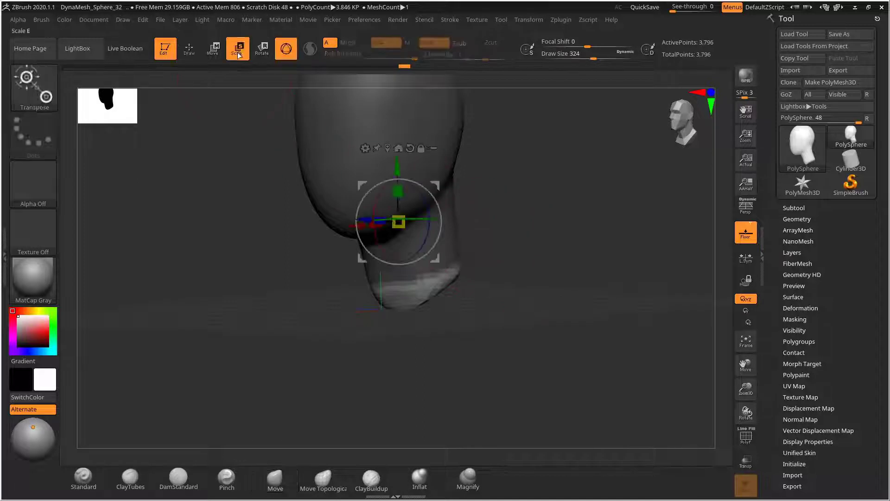
{"action": "left_click_drag", "start_coordinate": [399, 222], "coordinate": [418, 268]}
{"action": "left_click_drag", "start_coordinate": [528, 253], "coordinate": [544, 244], "text": "shift"}
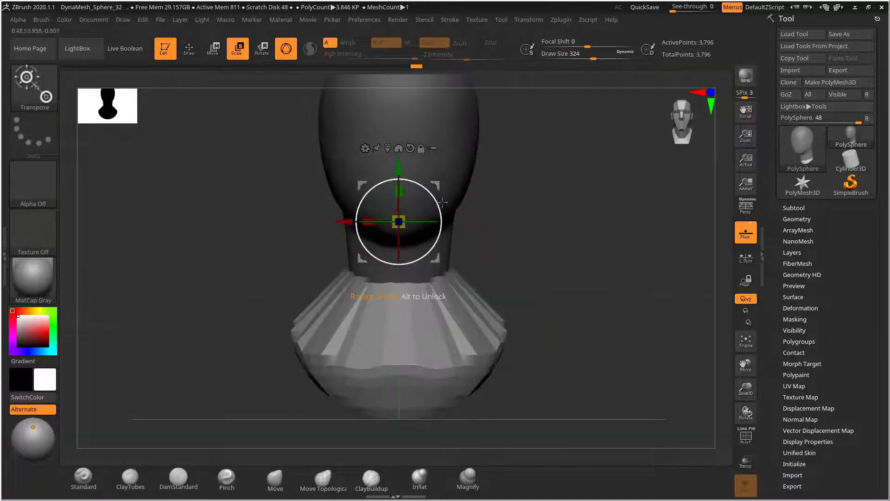
{"action": "left_click_drag", "start_coordinate": [399, 171], "coordinate": [398, 144]}
{"action": "left_click_drag", "start_coordinate": [552, 194], "coordinate": [478, 197]}
{"action": "left_click_drag", "start_coordinate": [439, 159], "coordinate": [429, 163]}
Return to Draw mode, clear the mask and remesh with DynaMesh, and smooth the transition from neck to shoulders
{"action": "key", "text": "q"}
{"action": "mouse_move", "coordinate": [538, 200]}
{"action": "left_mouse_down"}
{"action": "mouse_move", "coordinate": [561, 199]}
{"action": "mouse_move", "coordinate": [520, 209]}
{"action": "left_mouse_up"}
{"action": "mouse_move", "coordinate": [519, 209]}
{"action": "left_mouse_down"}
{"action": "mouse_move", "coordinate": [548, 215]}
{"action": "mouse_move", "coordinate": [518, 238]}
{"action": "mouse_move", "coordinate": [543, 249]}
{"action": "mouse_move", "coordinate": [517, 250]}
{"action": "mouse_move", "coordinate": [545, 288]}
{"action": "left_mouse_up"}
{"action": "mouse_move", "coordinate": [548, 180]}
{"action": "left_mouse_down", "text": "ctrl"}
{"action": "mouse_move", "coordinate": [590, 268]}
{"action": "mouse_move", "coordinate": [548, 245]}
{"action": "left_mouse_up", "text": "ctrl"}
{"action": "left_click_drag", "start_coordinate": [433, 273], "coordinate": [305, 280], "text": "shift"}
Shape the shoulder base with the Move brush at draw size 440, update the DynaMesh, and smooth the shoulder edges
{"action": "left_click_drag", "start_coordinate": [528, 252], "coordinate": [482, 268]}
{"action": "mouse_move", "coordinate": [610, 259]}
{"action": "left_mouse_down"}
{"action": "mouse_move", "coordinate": [581, 256]}
{"action": "mouse_move", "coordinate": [406, 395]}
{"action": "left_mouse_up"}
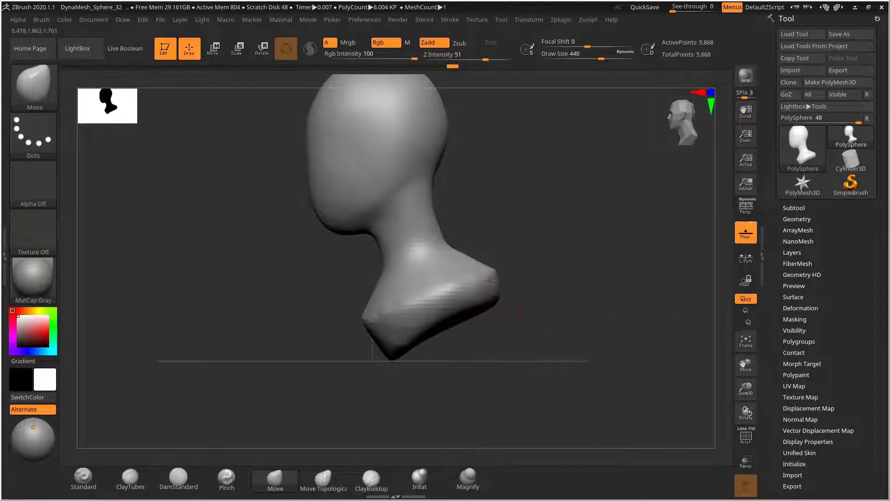
{"action": "left_click_drag", "start_coordinate": [516, 272], "coordinate": [531, 252]}
{"action": "left_click_drag", "start_coordinate": [565, 207], "coordinate": [596, 302], "text": "ctrl"}
{"action": "mouse_move", "coordinate": [489, 279]}
{"action": "left_mouse_down", "text": "shift"}
{"action": "mouse_move", "coordinate": [541, 285]}
{"action": "mouse_move", "coordinate": [606, 250]}
{"action": "mouse_move", "coordinate": [576, 256]}
{"action": "mouse_move", "coordinate": [549, 276]}
{"action": "mouse_move", "coordinate": [579, 279]}
{"action": "left_mouse_up", "text": "shift"}
{"action": "mouse_move", "coordinate": [371, 375]}
{"action": "left_mouse_down", "text": "shift"}
{"action": "mouse_move", "coordinate": [399, 377]}
{"action": "mouse_move", "coordinate": [356, 347]}
{"action": "left_mouse_up", "text": "shift"}
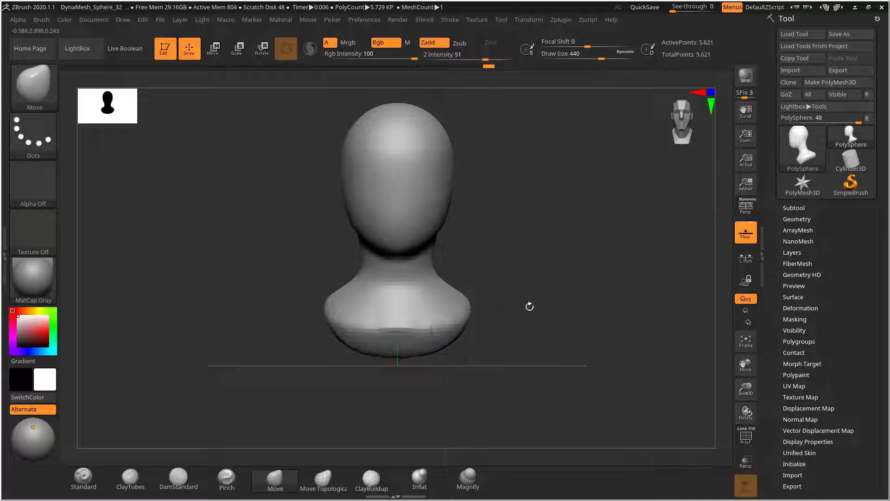
Adjust the neck and skull base from behind with the Move brush at draw size 312, and smooth the back of the neck
{"action": "left_click_drag", "start_coordinate": [529, 306], "coordinate": [545, 309]}
{"action": "mouse_move", "coordinate": [535, 264]}
{"action": "left_mouse_down", "text": "alt"}
{"action": "mouse_move", "coordinate": [538, 277]}
{"action": "mouse_move", "coordinate": [592, 259]}
{"action": "mouse_move", "coordinate": [570, 284]}
{"action": "mouse_move", "coordinate": [585, 300]}
{"action": "mouse_move", "coordinate": [539, 288]}
{"action": "mouse_move", "coordinate": [550, 284]}
{"action": "left_mouse_up", "text": "alt"}
{"action": "key", "text": "s"}
{"action": "left_click_drag", "start_coordinate": [401, 279], "coordinate": [387, 281]}
{"action": "key", "text": "s"}
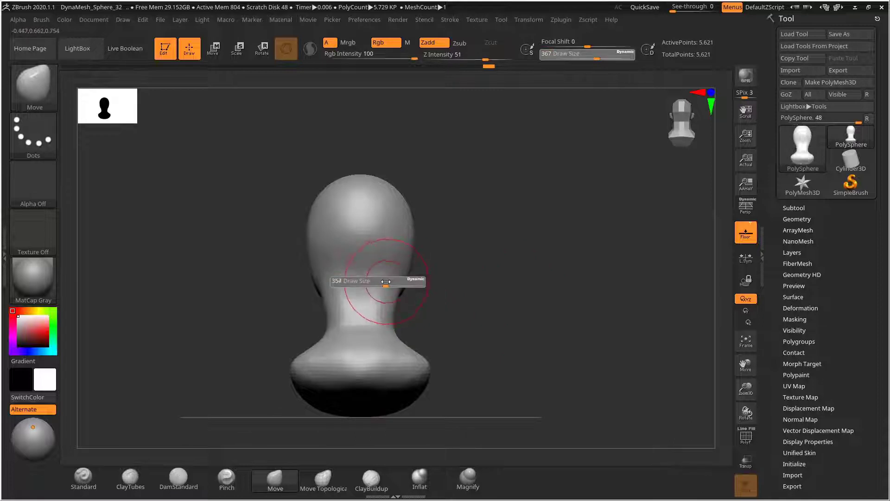
{"action": "mouse_move", "coordinate": [451, 282]}
{"action": "left_mouse_down", "text": "alt"}
{"action": "mouse_move", "coordinate": [475, 266]}
{"action": "mouse_move", "coordinate": [479, 281]}
{"action": "left_mouse_up", "text": "alt"}
{"action": "key", "text": "s"}
{"action": "left_click_drag", "start_coordinate": [417, 247], "coordinate": [412, 248]}
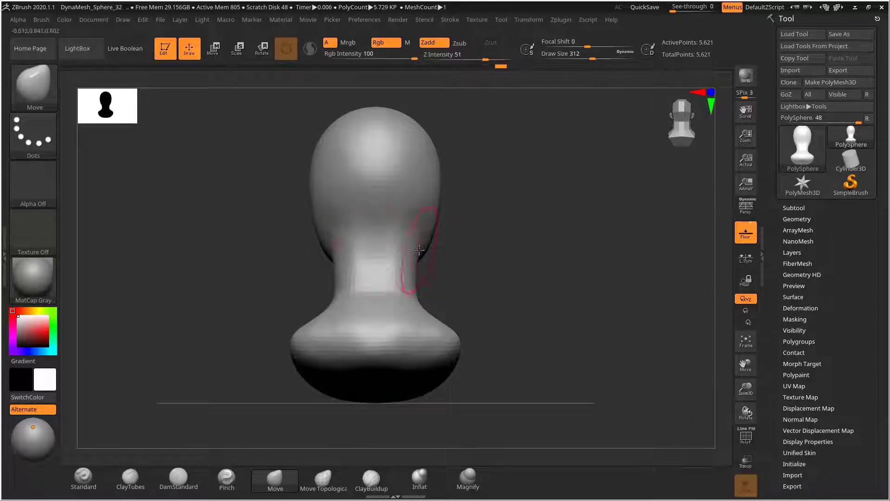
{"action": "key", "text": "shift"}
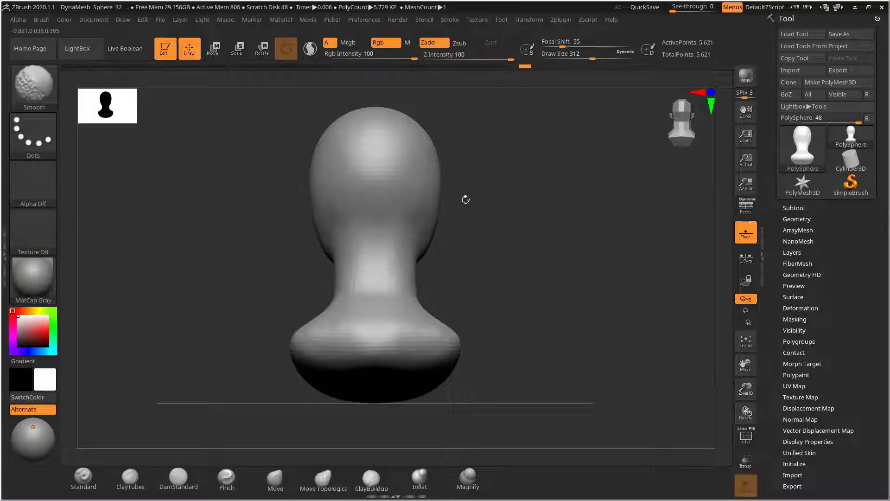
{"action": "mouse_move", "coordinate": [466, 200]}
{"action": "left_mouse_down"}
{"action": "mouse_move", "coordinate": [487, 237]}
{"action": "mouse_move", "coordinate": [447, 221]}
{"action": "left_mouse_up"}
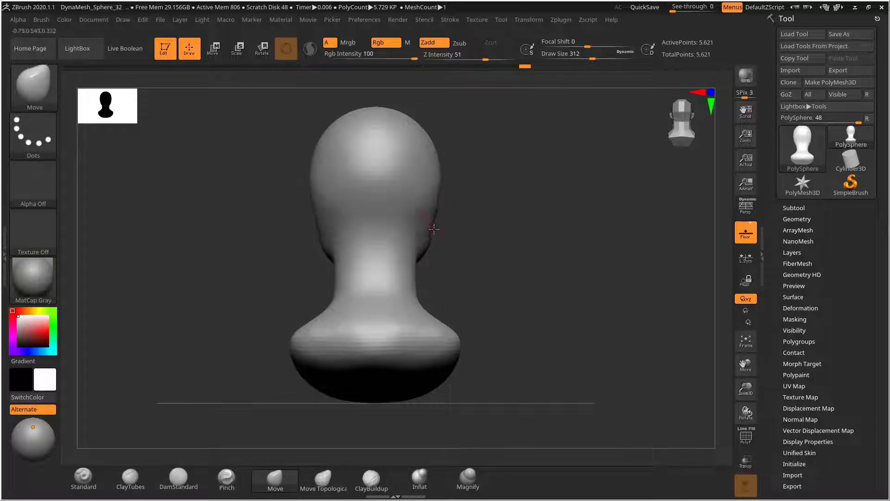
Refine the sides of the lower face and jaw with the Move brush at draw size 312, and smooth the jaw area
{"action": "left_click_drag", "start_coordinate": [533, 224], "coordinate": [463, 237]}
{"action": "left_click_drag", "start_coordinate": [569, 223], "coordinate": [521, 227]}
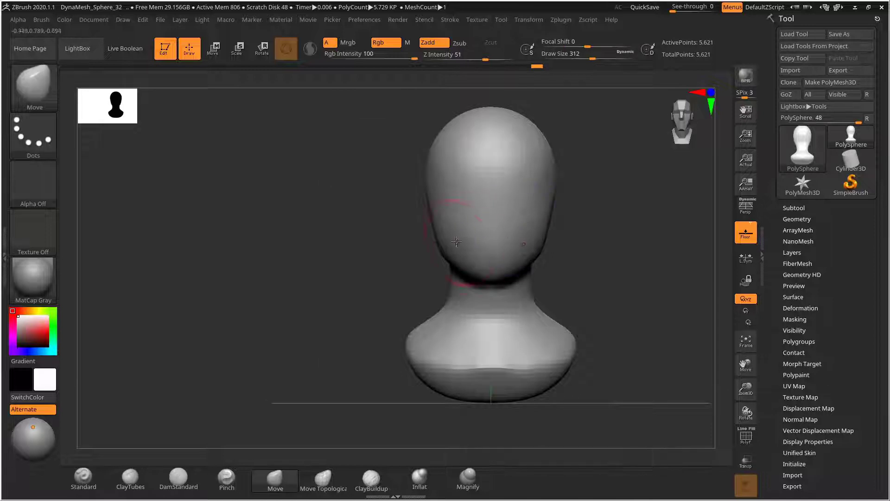
{"action": "left_click_drag", "start_coordinate": [456, 241], "coordinate": [456, 187]}
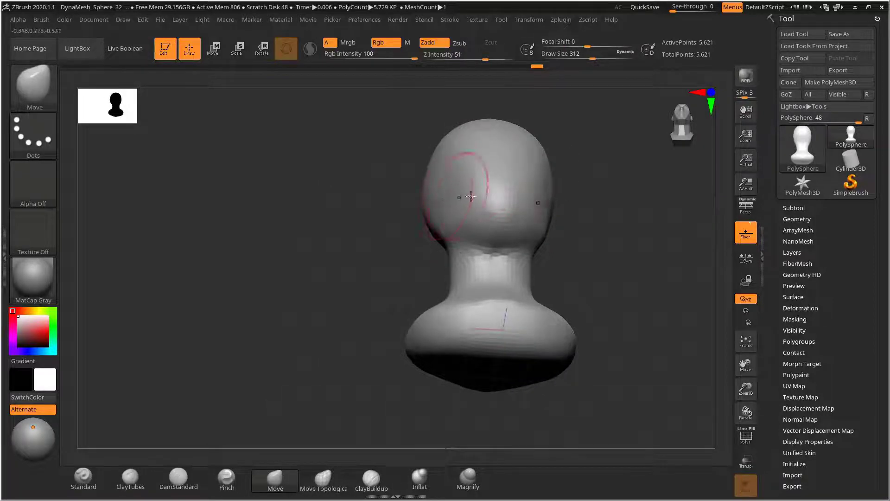
{"action": "mouse_move", "coordinate": [598, 208]}
{"action": "left_mouse_down"}
{"action": "mouse_move", "coordinate": [602, 245]}
{"action": "mouse_move", "coordinate": [631, 197]}
{"action": "mouse_move", "coordinate": [573, 273]}
{"action": "mouse_move", "coordinate": [612, 250]}
{"action": "mouse_move", "coordinate": [586, 237]}
{"action": "mouse_move", "coordinate": [561, 262]}
{"action": "left_mouse_up"}
{"action": "key", "text": "shift"}
{"action": "left_click_drag", "start_coordinate": [450, 223], "coordinate": [438, 242], "text": "shift"}
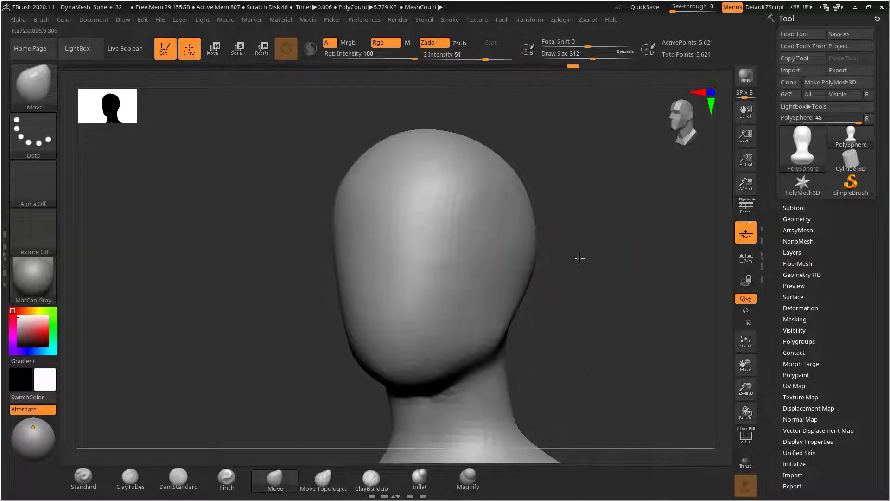
{"action": "mouse_move", "coordinate": [580, 258]}
{"action": "left_mouse_down"}
{"action": "mouse_move", "coordinate": [603, 263]}
{"action": "mouse_move", "coordinate": [576, 273]}
{"action": "mouse_move", "coordinate": [567, 292]}
{"action": "mouse_move", "coordinate": [516, 312]}
{"action": "left_mouse_up"}
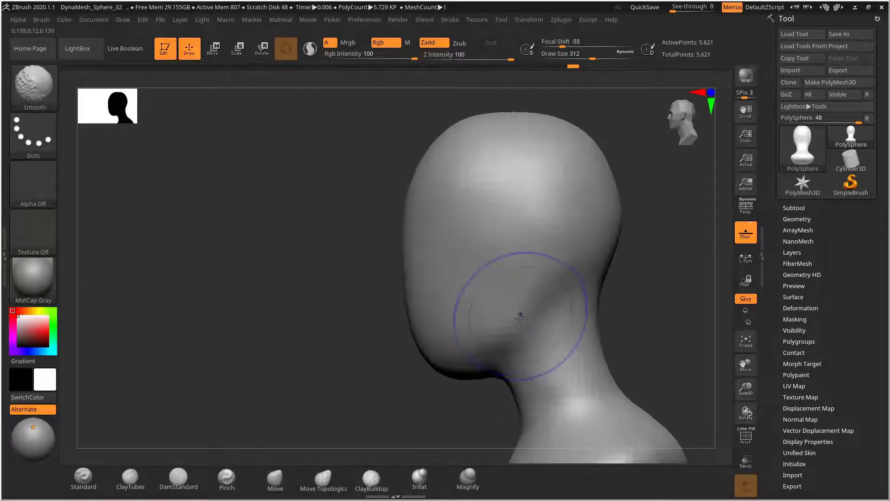
Carve the jawline from below the ear area to under the chin with the DamStandard brush at draw size 256
{"action": "left_click_drag", "start_coordinate": [305, 342], "coordinate": [257, 279], "text": "alt"}
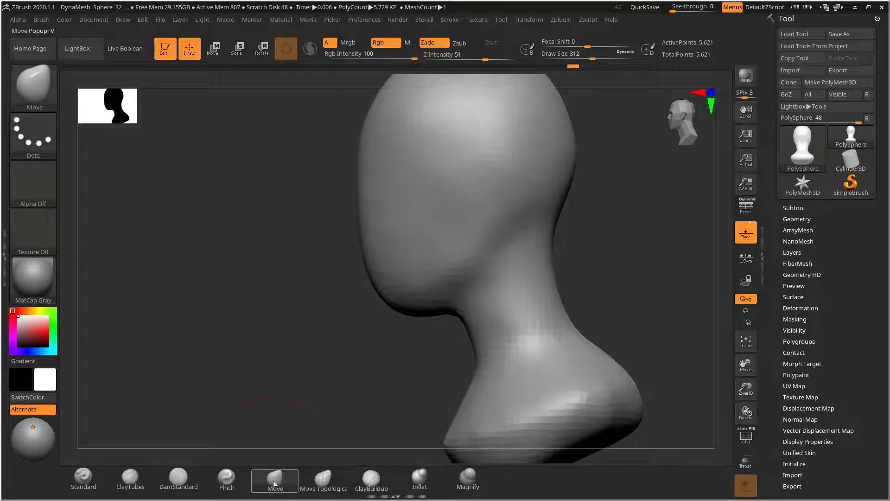
{"action": "left_click", "coordinate": [178, 477]}
{"action": "left_click_drag", "start_coordinate": [299, 330], "coordinate": [345, 321]}
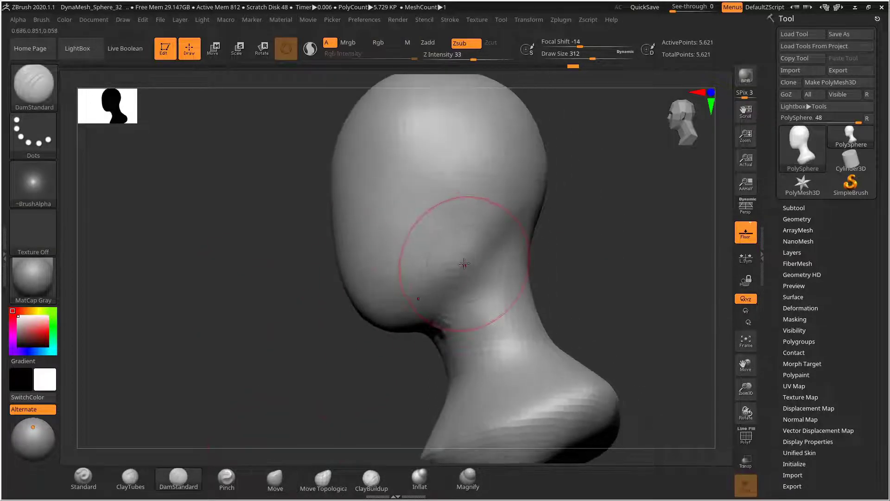
{"action": "key", "text": "s"}
{"action": "left_click", "coordinate": [461, 264]}
{"action": "left_click_drag", "start_coordinate": [558, 232], "coordinate": [515, 235]}
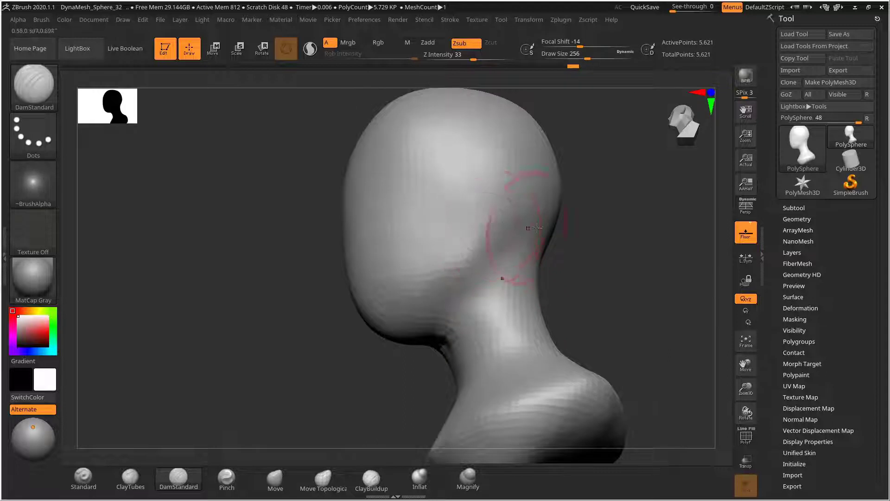
{"action": "mouse_move", "coordinate": [575, 239]}
{"action": "left_mouse_down"}
{"action": "mouse_move", "coordinate": [592, 247]}
{"action": "mouse_move", "coordinate": [477, 248]}
{"action": "left_mouse_up"}
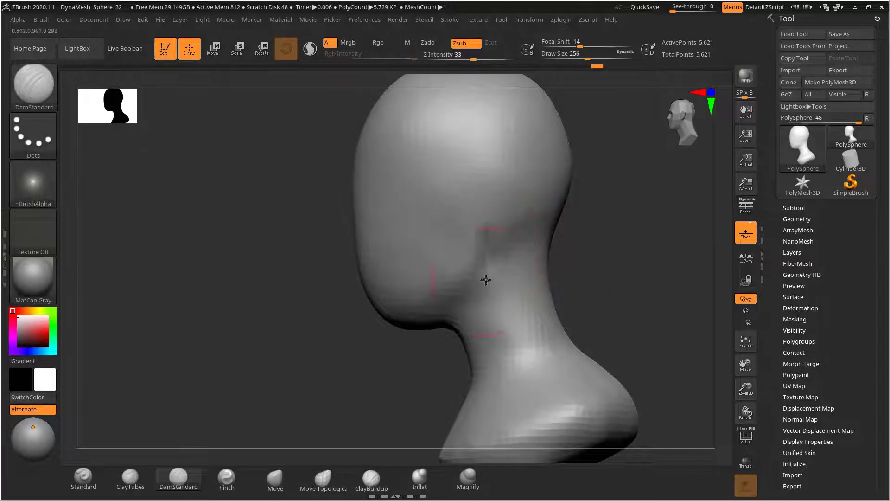
{"action": "mouse_move", "coordinate": [486, 279]}
{"action": "left_mouse_down"}
{"action": "mouse_move", "coordinate": [416, 354]}
{"action": "mouse_move", "coordinate": [342, 378]}
{"action": "mouse_move", "coordinate": [386, 334]}
{"action": "left_mouse_up"}
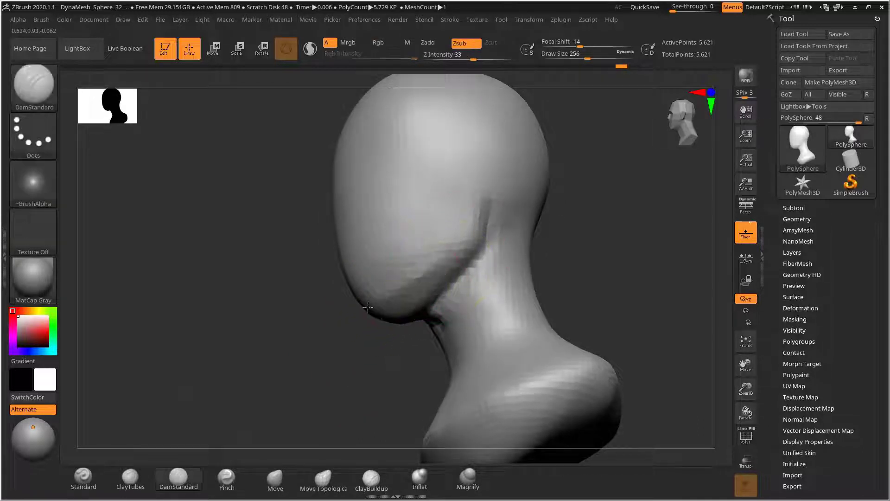
{"action": "mouse_move", "coordinate": [391, 324]}
{"action": "left_mouse_down"}
{"action": "mouse_move", "coordinate": [586, 246]}
{"action": "mouse_move", "coordinate": [634, 236]}
{"action": "mouse_move", "coordinate": [563, 246]}
{"action": "mouse_move", "coordinate": [572, 260]}
{"action": "mouse_move", "coordinate": [555, 265]}
{"action": "left_mouse_up"}
Carve shallow hollows into the cheeks with the DamStandard brush at draw size 312
{"action": "key", "text": "s"}
{"action": "left_click_drag", "start_coordinate": [440, 260], "coordinate": [445, 258]}
{"action": "left_click_drag", "start_coordinate": [545, 258], "coordinate": [515, 255]}
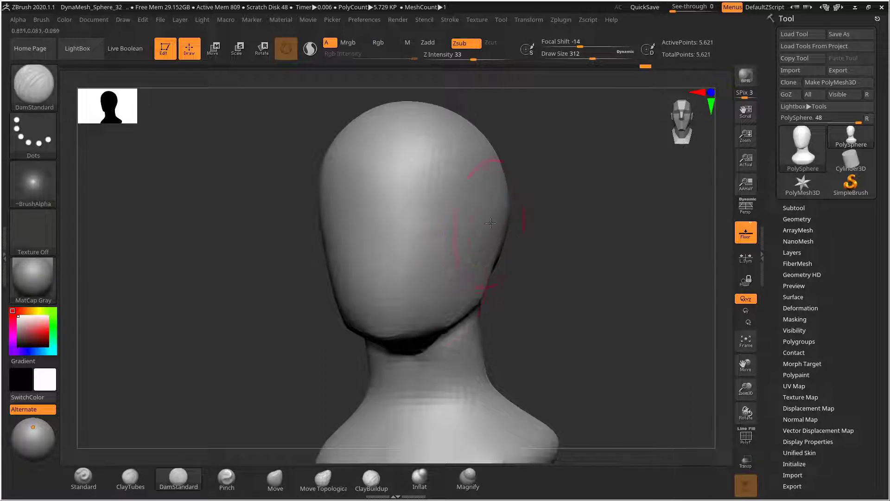
{"action": "key", "text": "s"}
{"action": "left_click_drag", "start_coordinate": [447, 259], "coordinate": [446, 259]}
{"action": "key", "text": "s"}
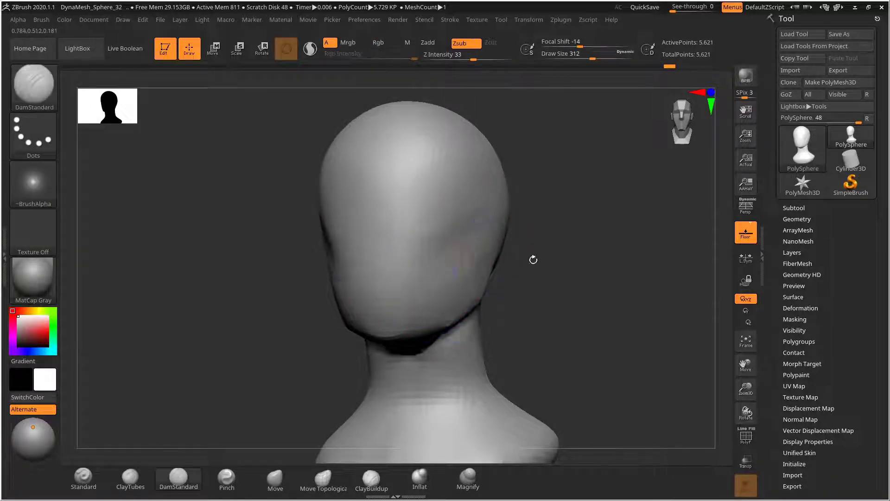
Sculpt the sides of the forehead from the front with the DamStandard brush at draw size 289
{"action": "mouse_move", "coordinate": [533, 258]}
{"action": "left_mouse_down"}
{"action": "mouse_move", "coordinate": [556, 253]}
{"action": "mouse_move", "coordinate": [542, 275]}
{"action": "left_mouse_up"}
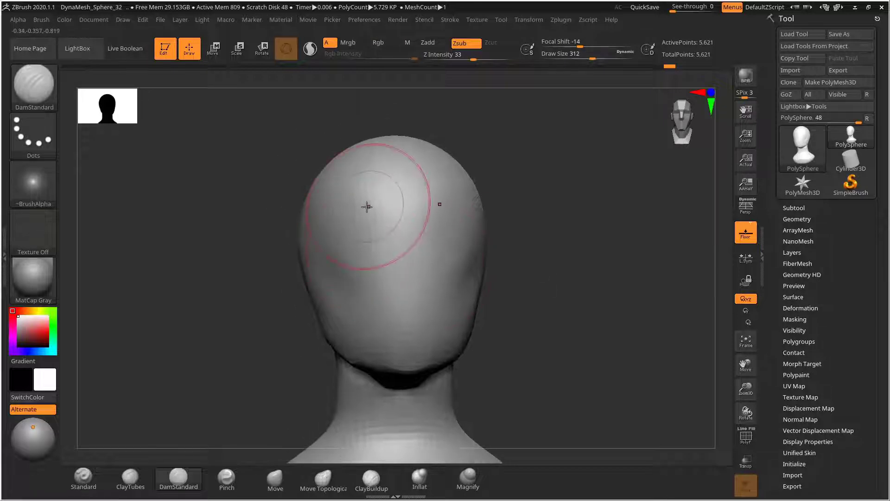
{"action": "key", "text": "s"}
{"action": "left_click_drag", "start_coordinate": [361, 204], "coordinate": [354, 204]}
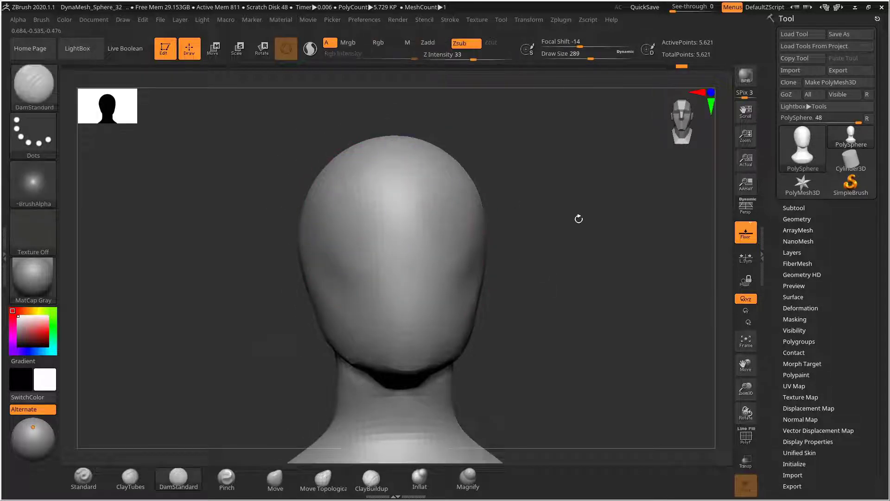
Flatten the side of the head above the jaw with the TrimDynamic brush at draw size 462
{"action": "key", "text": "f"}
{"action": "mouse_move", "coordinate": [579, 219]}
{"action": "left_mouse_down"}
{"action": "mouse_move", "coordinate": [494, 215]}
{"action": "mouse_move", "coordinate": [485, 225]}
{"action": "mouse_move", "coordinate": [523, 216]}
{"action": "mouse_move", "coordinate": [529, 240]}
{"action": "mouse_move", "coordinate": [482, 233]}
{"action": "mouse_move", "coordinate": [509, 210]}
{"action": "mouse_move", "coordinate": [546, 205]}
{"action": "mouse_move", "coordinate": [525, 210]}
{"action": "left_mouse_up"}
{"action": "key", "text": "s"}
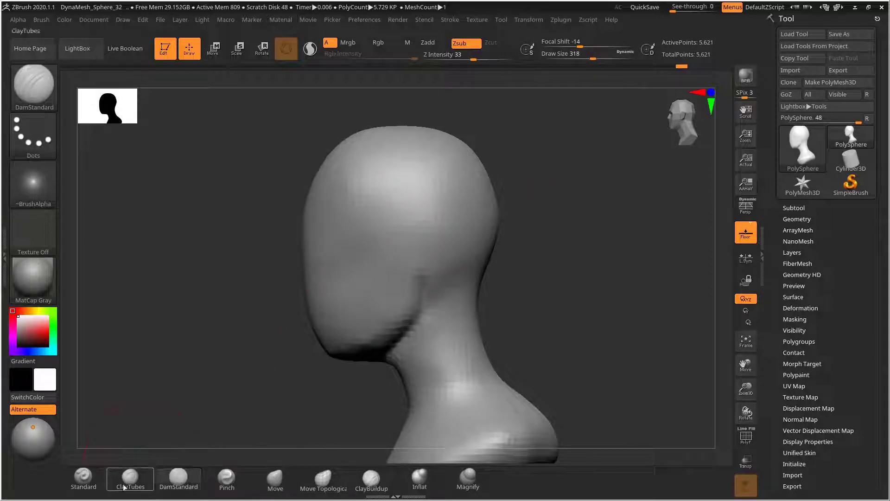
{"action": "key", "text": "b"}
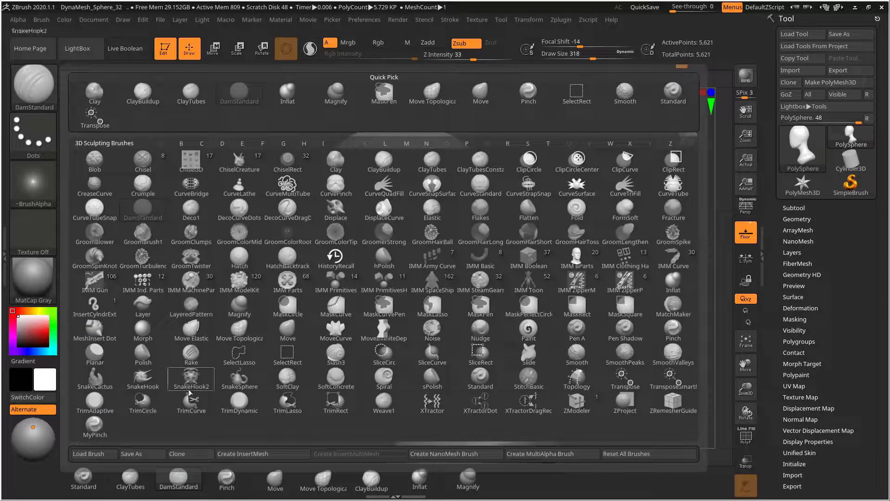
{"action": "left_click", "coordinate": [240, 404]}
{"action": "key", "text": "s"}
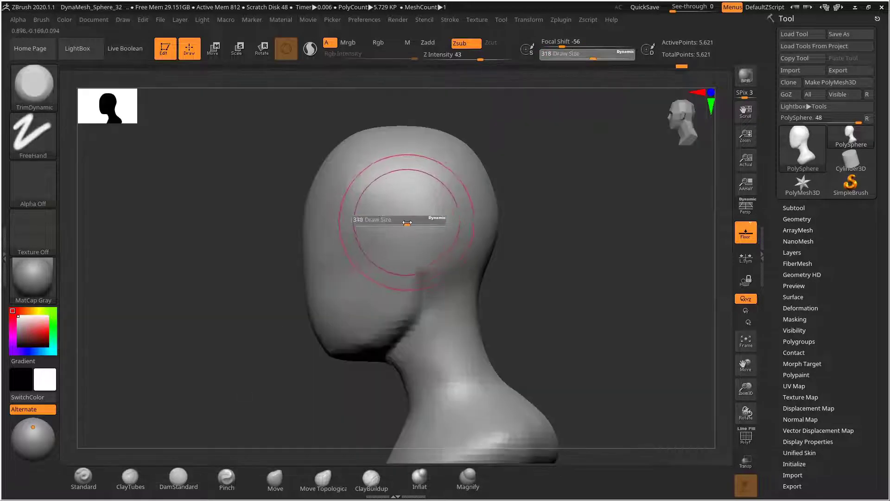
{"action": "mouse_move", "coordinate": [407, 225]}
{"action": "left_mouse_down"}
{"action": "mouse_move", "coordinate": [401, 213]}
{"action": "mouse_move", "coordinate": [414, 183]}
{"action": "mouse_move", "coordinate": [443, 229]}
{"action": "mouse_move", "coordinate": [419, 189]}
{"action": "mouse_move", "coordinate": [383, 236]}
{"action": "mouse_move", "coordinate": [370, 215]}
{"action": "left_mouse_up"}
{"action": "key", "text": "s"}
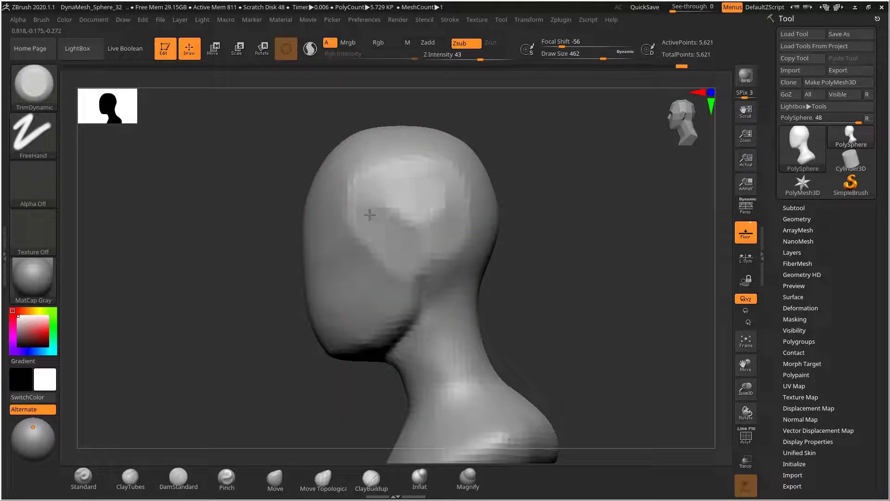
{"action": "mouse_move", "coordinate": [445, 224]}
{"action": "left_mouse_down"}
{"action": "mouse_move", "coordinate": [416, 240]}
{"action": "mouse_move", "coordinate": [431, 250]}
{"action": "left_mouse_up"}
{"action": "left_click_drag", "start_coordinate": [579, 220], "coordinate": [472, 230]}
Smooth the edges of the flattened side plane at draw size 306, from the cheek to the back of the head
{"action": "key", "text": "s"}
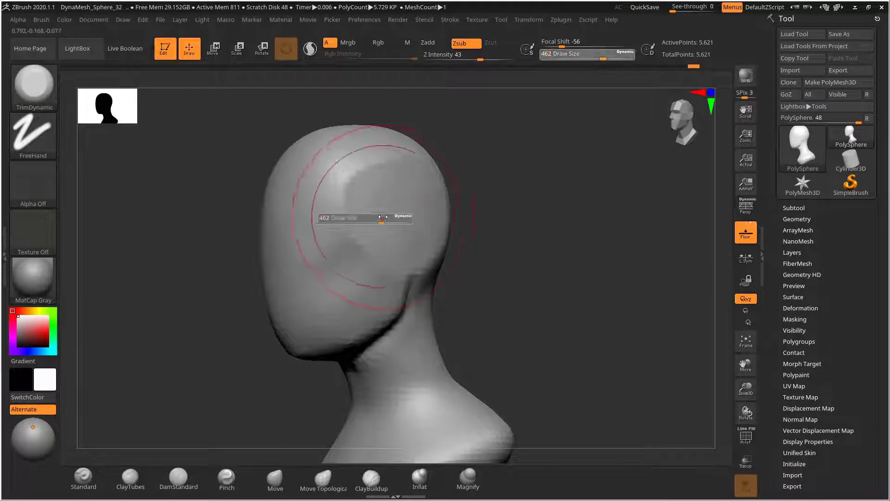
{"action": "left_click_drag", "start_coordinate": [383, 220], "coordinate": [370, 219]}
{"action": "left_click_drag", "start_coordinate": [351, 262], "coordinate": [361, 251], "text": "shift"}
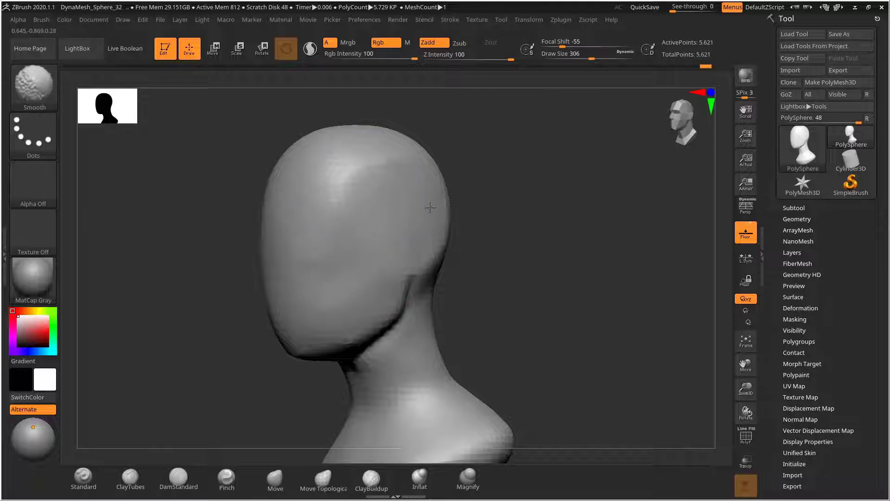
{"action": "left_click_drag", "start_coordinate": [430, 208], "coordinate": [399, 272], "text": "shift"}
Flatten the rear side of the head down toward the neck with the TrimDynamic brush at draw size 246
{"action": "mouse_move", "coordinate": [512, 237]}
{"action": "left_mouse_down"}
{"action": "mouse_move", "coordinate": [533, 253]}
{"action": "mouse_move", "coordinate": [551, 219]}
{"action": "left_mouse_up"}
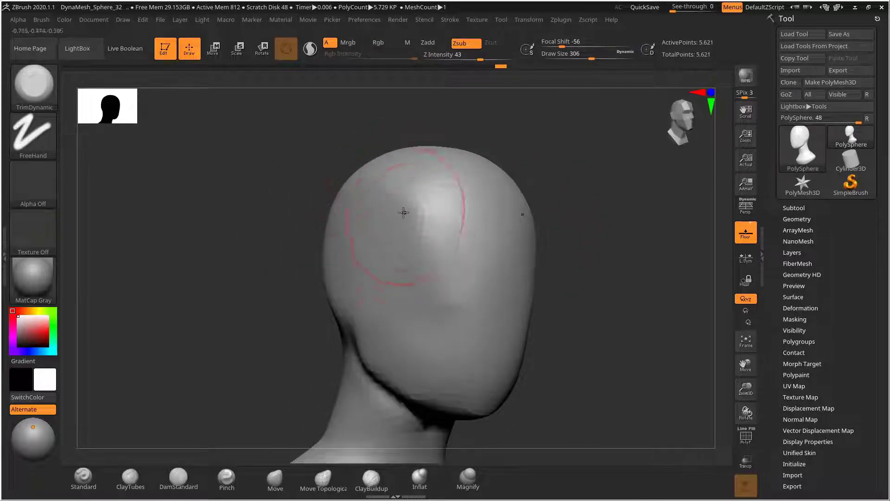
{"action": "key", "text": "s"}
{"action": "left_click_drag", "start_coordinate": [370, 243], "coordinate": [346, 311]}
{"action": "mouse_move", "coordinate": [276, 278]}
{"action": "left_mouse_down"}
{"action": "mouse_move", "coordinate": [314, 269]}
{"action": "mouse_move", "coordinate": [322, 280]}
{"action": "left_mouse_up"}
{"action": "mouse_move", "coordinate": [507, 233]}
{"action": "left_mouse_down"}
{"action": "mouse_move", "coordinate": [541, 245]}
{"action": "mouse_move", "coordinate": [552, 224]}
{"action": "mouse_move", "coordinate": [519, 246]}
{"action": "mouse_move", "coordinate": [563, 270]}
{"action": "mouse_move", "coordinate": [537, 231]}
{"action": "left_mouse_up"}
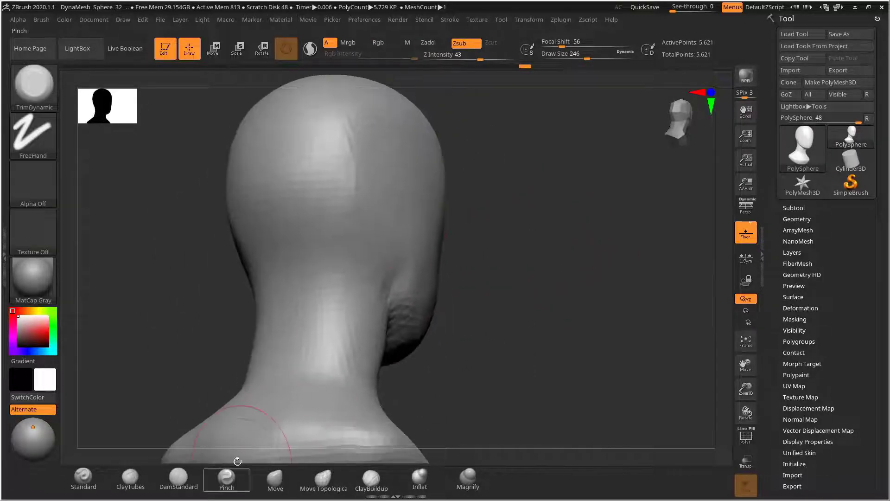
{"action": "left_click", "coordinate": [262, 487]}
{"action": "key", "text": "s"}
{"action": "left_click_drag", "start_coordinate": [399, 265], "coordinate": [380, 258]}
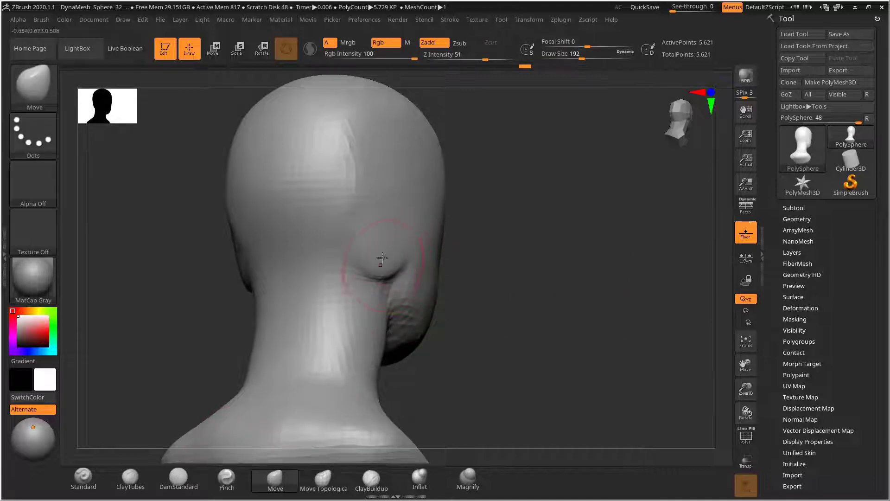
{"action": "key", "text": "ctrl+z"}
Carve the crease behind the jaw up toward the ear with the DamStandard brush at draw size 192, and smooth it
{"action": "left_click", "coordinate": [165, 487]}
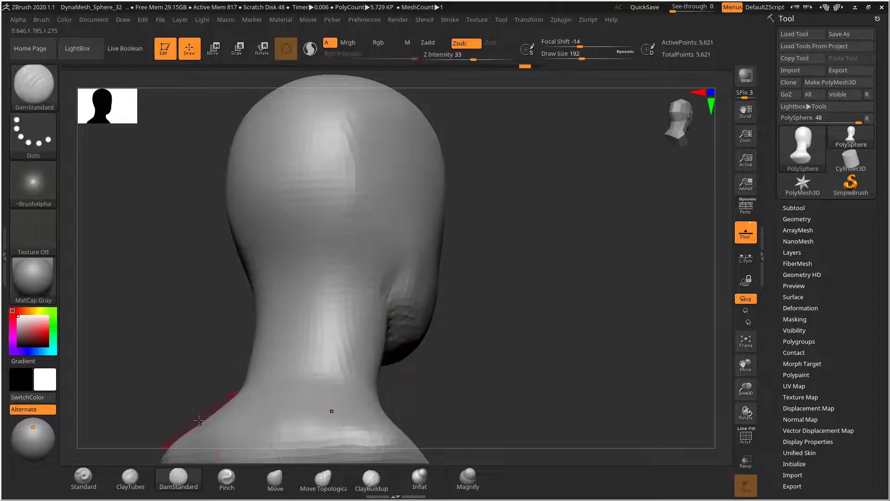
{"action": "left_click_drag", "start_coordinate": [451, 254], "coordinate": [454, 242]}
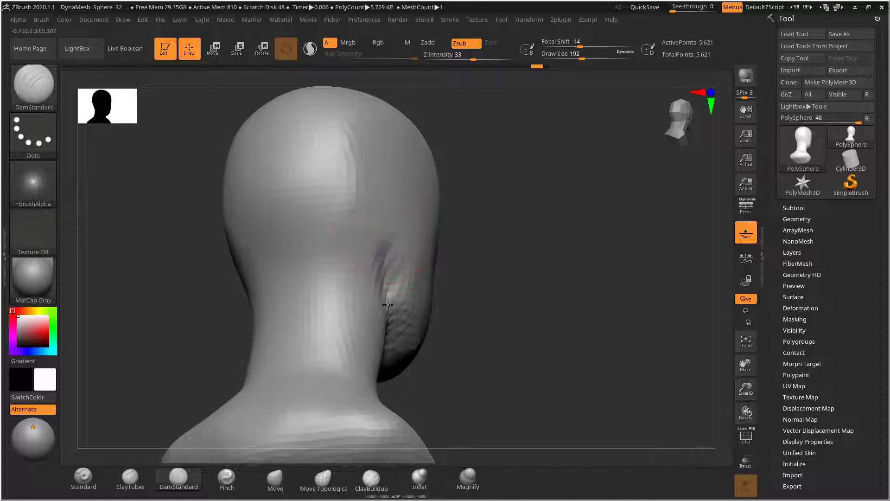
{"action": "mouse_move", "coordinate": [459, 276]}
{"action": "left_mouse_down"}
{"action": "mouse_move", "coordinate": [490, 270]}
{"action": "mouse_move", "coordinate": [442, 272]}
{"action": "mouse_move", "coordinate": [464, 258]}
{"action": "mouse_move", "coordinate": [420, 267]}
{"action": "left_mouse_up"}
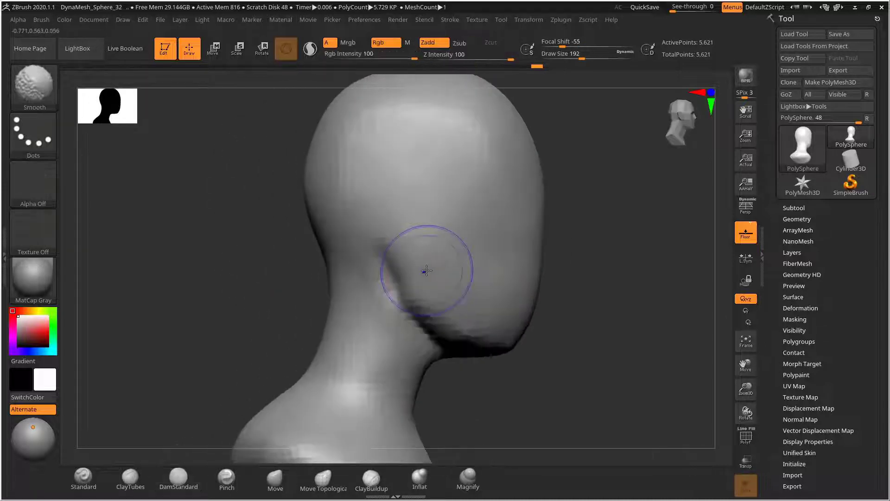
{"action": "scroll", "coordinate": [483, 241], "scroll_direction": "down", "scroll_amount": 3}
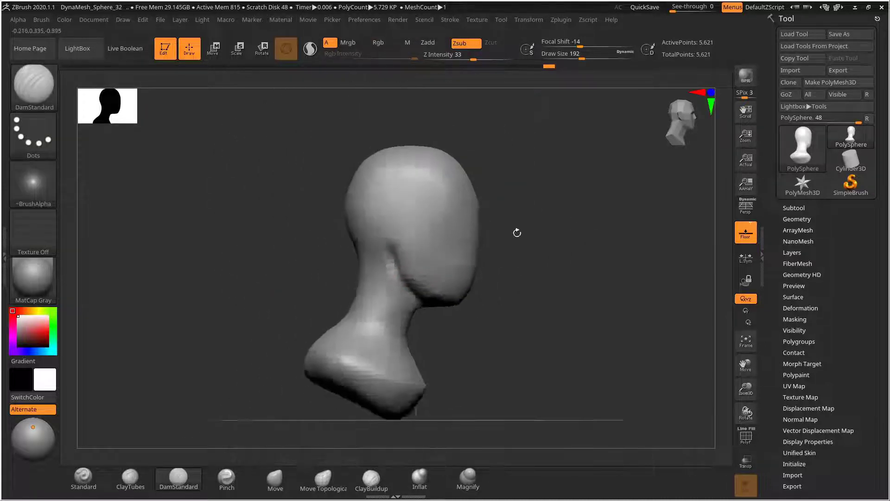
Mark the ear position above the rear end of the jawline with the DamStandard brush at draw size 125
{"action": "left_click_drag", "start_coordinate": [517, 231], "coordinate": [470, 235]}
{"action": "scroll", "coordinate": [482, 237], "scroll_direction": "up", "scroll_amount": 3}
{"action": "key", "text": "s"}
{"action": "left_click_drag", "start_coordinate": [405, 241], "coordinate": [397, 239]}
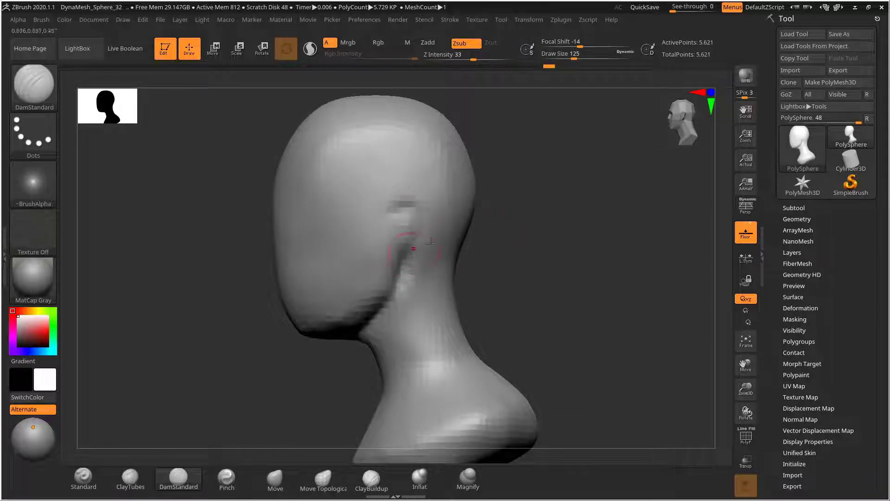
{"action": "key", "text": "f"}
Adjust the side contours of the cheeks and jaw from the front with the Move brush at draw sizes 251 and 261
{"action": "mouse_move", "coordinate": [499, 240]}
{"action": "left_mouse_down"}
{"action": "mouse_move", "coordinate": [504, 231]}
{"action": "mouse_move", "coordinate": [509, 252]}
{"action": "left_mouse_up"}
{"action": "mouse_move", "coordinate": [509, 252]}
{"action": "left_mouse_down"}
{"action": "mouse_move", "coordinate": [463, 252]}
{"action": "mouse_move", "coordinate": [524, 234]}
{"action": "mouse_move", "coordinate": [538, 279]}
{"action": "mouse_move", "coordinate": [496, 263]}
{"action": "left_mouse_up"}
{"action": "left_click", "coordinate": [278, 476]}
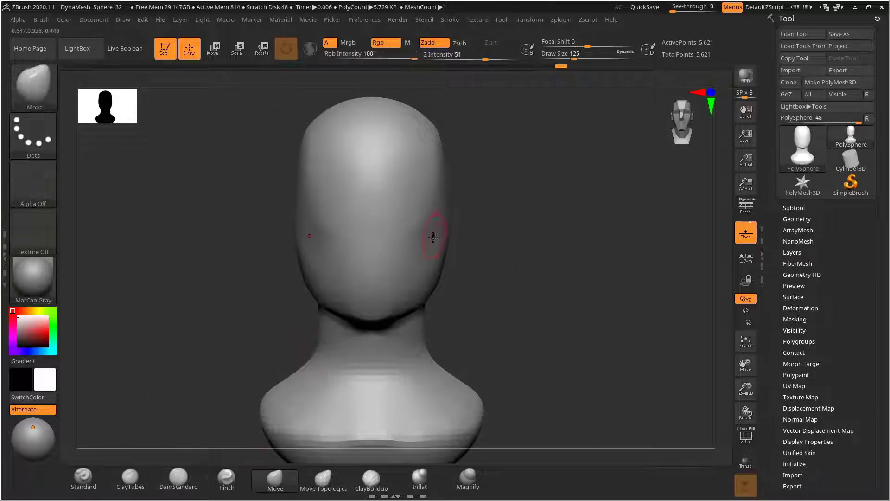
{"action": "key", "text": "s"}
{"action": "left_click_drag", "start_coordinate": [431, 241], "coordinate": [442, 242]}
{"action": "key", "text": "s"}
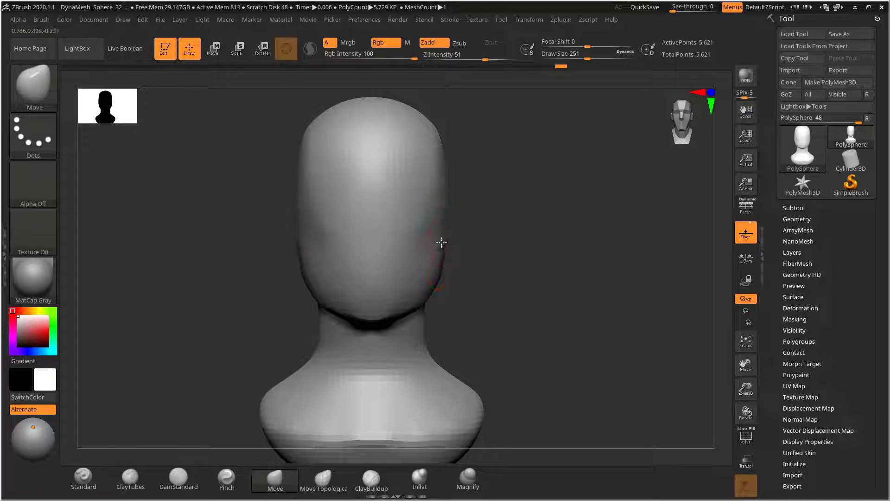
{"action": "key", "text": "s"}
{"action": "left_click", "coordinate": [437, 266]}
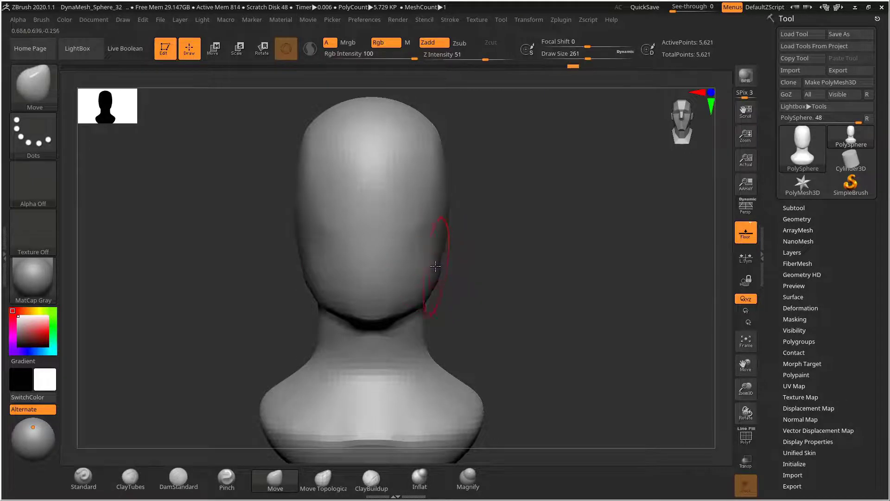
{"action": "mouse_move", "coordinate": [461, 256]}
{"action": "left_mouse_down"}
{"action": "mouse_move", "coordinate": [495, 259]}
{"action": "mouse_move", "coordinate": [488, 264]}
{"action": "left_mouse_up"}
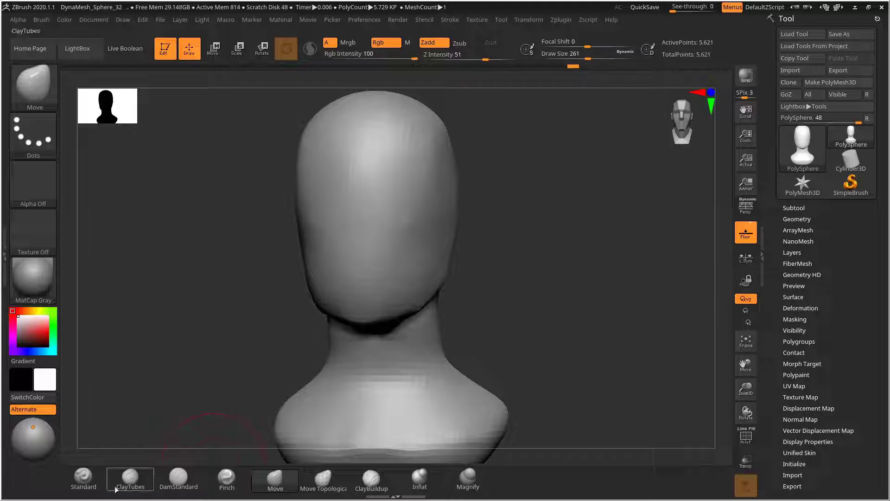
Carve hollows beneath the cheekbones with the Standard brush at draw size 283
{"action": "left_click", "coordinate": [83, 477]}
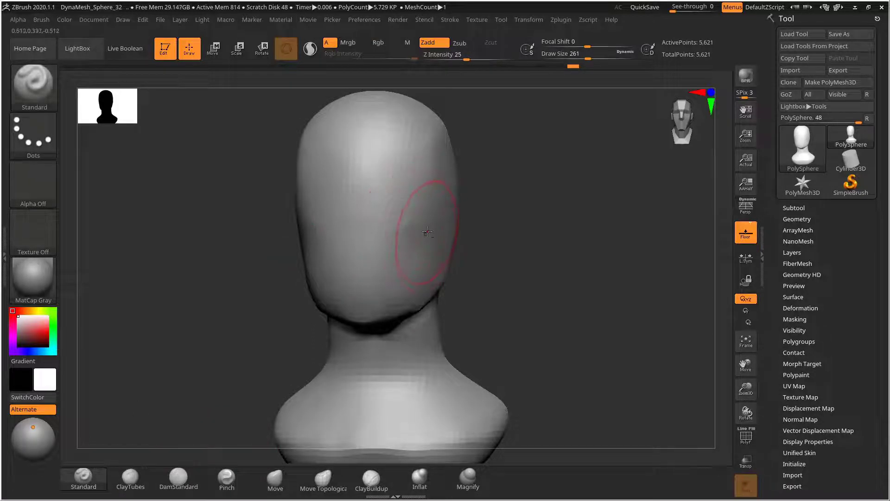
{"action": "key", "text": "s"}
{"action": "left_click_drag", "start_coordinate": [428, 226], "coordinate": [436, 217]}
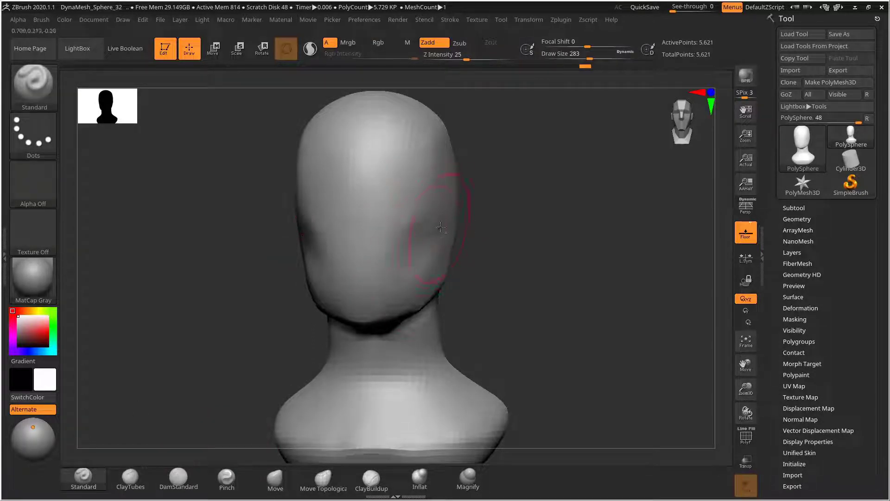
{"action": "left_click_drag", "start_coordinate": [485, 249], "coordinate": [477, 236]}
{"action": "right_click_drag", "start_coordinate": [405, 272], "coordinate": [456, 227]}
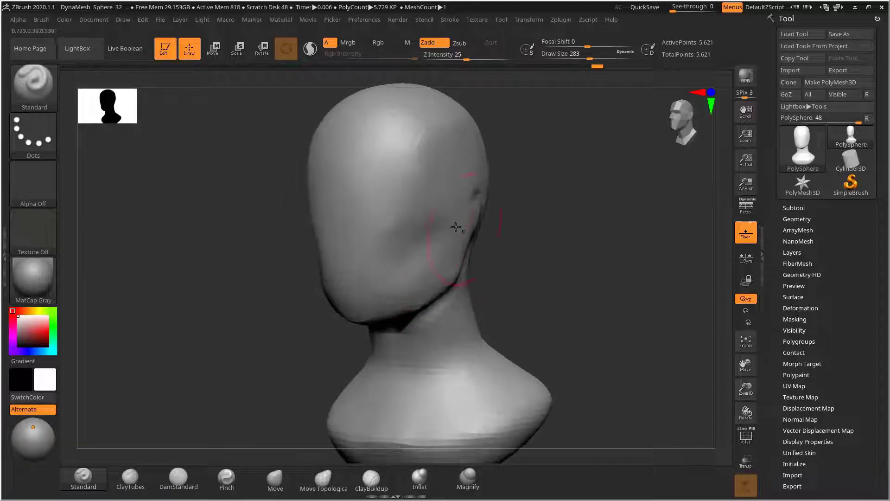
{"action": "left_click_drag", "start_coordinate": [527, 194], "coordinate": [435, 216]}
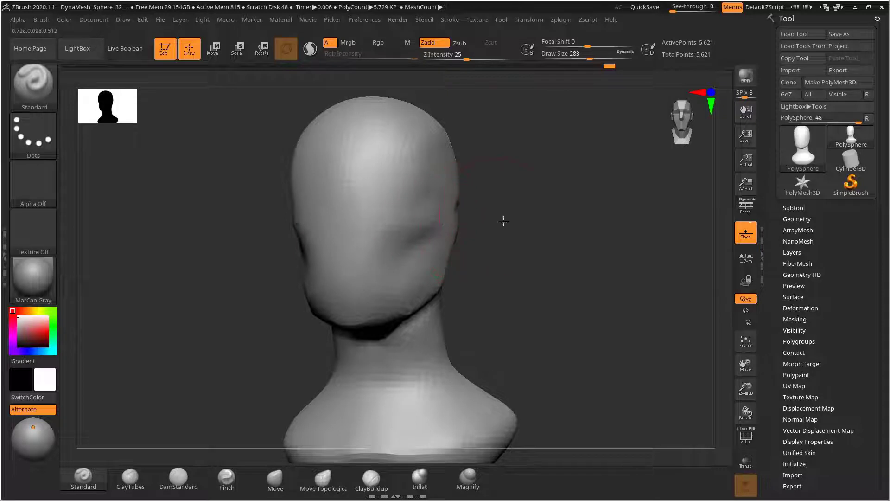
{"action": "mouse_move", "coordinate": [504, 220]}
{"action": "left_mouse_down"}
{"action": "mouse_move", "coordinate": [449, 223]}
{"action": "mouse_move", "coordinate": [522, 215]}
{"action": "mouse_move", "coordinate": [511, 211]}
{"action": "mouse_move", "coordinate": [505, 223]}
{"action": "mouse_move", "coordinate": [523, 227]}
{"action": "mouse_move", "coordinate": [416, 224]}
{"action": "left_mouse_up"}
{"action": "mouse_move", "coordinate": [486, 213]}
{"action": "left_mouse_down"}
{"action": "mouse_move", "coordinate": [433, 207]}
{"action": "mouse_move", "coordinate": [422, 229]}
{"action": "left_mouse_up"}
Carve the temple hollows with the Standard brush at draw size 235, and smooth them
{"action": "key", "text": "s"}
{"action": "left_click", "coordinate": [426, 210]}
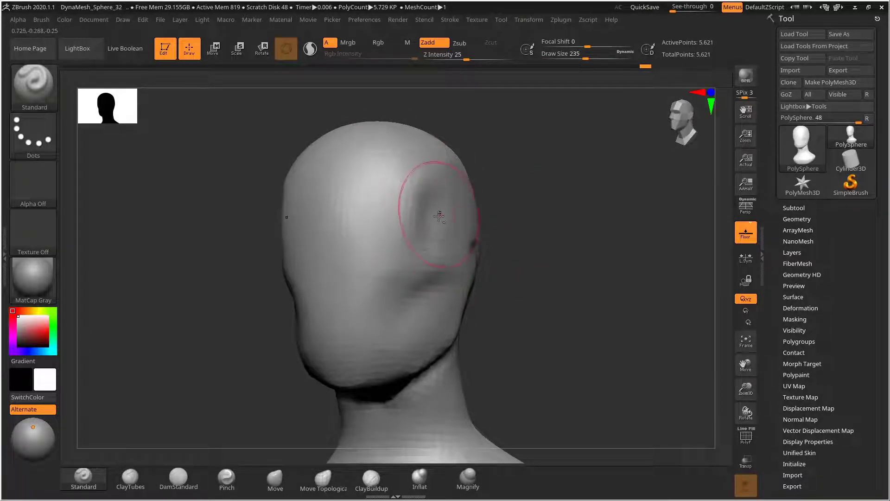
{"action": "mouse_move", "coordinate": [487, 211]}
{"action": "left_mouse_down"}
{"action": "mouse_move", "coordinate": [527, 204]}
{"action": "mouse_move", "coordinate": [460, 213]}
{"action": "mouse_move", "coordinate": [479, 193]}
{"action": "mouse_move", "coordinate": [485, 199]}
{"action": "left_mouse_up"}
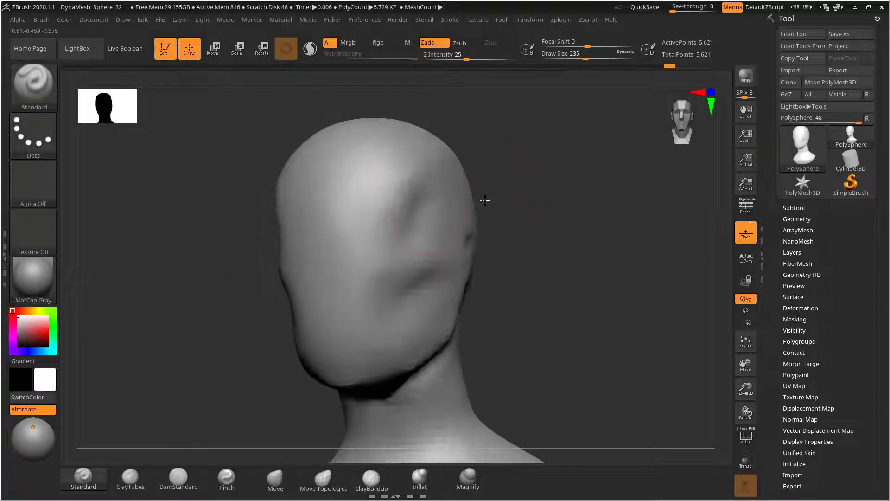
{"action": "left_click_drag", "start_coordinate": [424, 184], "coordinate": [412, 193], "text": "shift"}
Refine the lower cheeks with the Standard brush at draw size 235, and smooth them toward the jaw
{"action": "mouse_move", "coordinate": [489, 214]}
{"action": "left_mouse_down"}
{"action": "mouse_move", "coordinate": [544, 209]}
{"action": "mouse_move", "coordinate": [513, 254]}
{"action": "mouse_move", "coordinate": [521, 234]}
{"action": "mouse_move", "coordinate": [521, 248]}
{"action": "mouse_move", "coordinate": [444, 254]}
{"action": "mouse_move", "coordinate": [517, 239]}
{"action": "mouse_move", "coordinate": [408, 242]}
{"action": "left_mouse_up"}
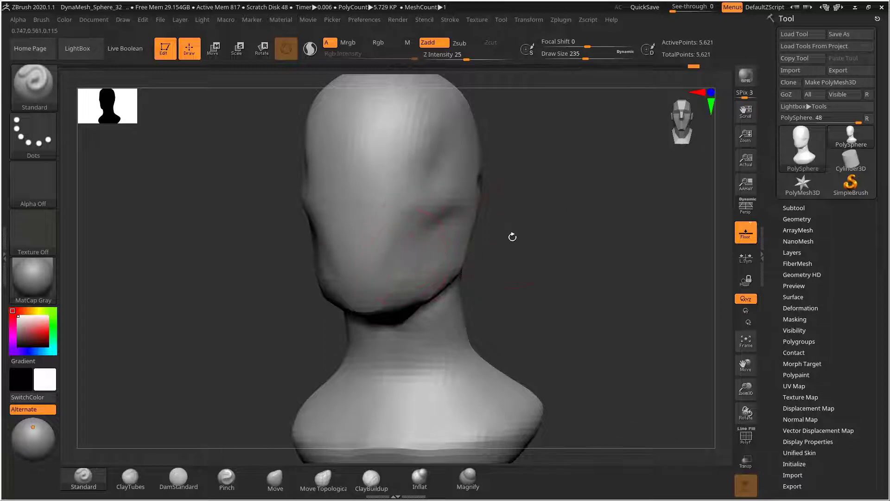
{"action": "left_click_drag", "start_coordinate": [512, 237], "coordinate": [516, 239]}
{"action": "left_click_drag", "start_coordinate": [412, 264], "coordinate": [429, 246], "text": "shift"}
{"action": "mouse_move", "coordinate": [516, 240]}
{"action": "left_mouse_down"}
{"action": "mouse_move", "coordinate": [547, 239]}
{"action": "mouse_move", "coordinate": [521, 221]}
{"action": "mouse_move", "coordinate": [523, 240]}
{"action": "mouse_move", "coordinate": [506, 252]}
{"action": "mouse_move", "coordinate": [516, 252]}
{"action": "mouse_move", "coordinate": [522, 232]}
{"action": "mouse_move", "coordinate": [563, 235]}
{"action": "mouse_move", "coordinate": [571, 224]}
{"action": "mouse_move", "coordinate": [521, 245]}
{"action": "left_mouse_up"}
Carve both eye sockets below the brow with the Standard brush at draw size 101
{"action": "key", "text": "s"}
{"action": "left_click_drag", "start_coordinate": [416, 233], "coordinate": [411, 233]}
{"action": "mouse_move", "coordinate": [565, 213]}
{"action": "left_mouse_down"}
{"action": "mouse_move", "coordinate": [601, 210]}
{"action": "mouse_move", "coordinate": [563, 219]}
{"action": "left_mouse_up"}
{"action": "key", "text": "s"}
{"action": "left_click_drag", "start_coordinate": [404, 229], "coordinate": [398, 232]}
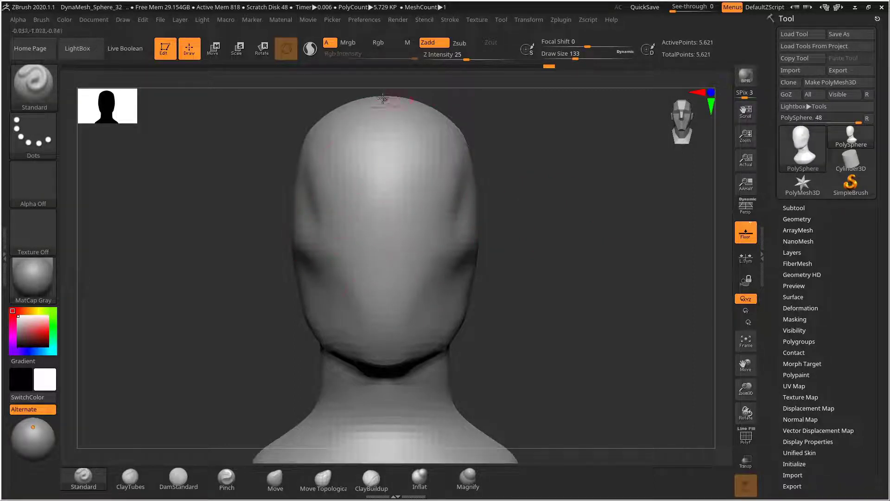
{"action": "key", "text": "s"}
{"action": "left_click_drag", "start_coordinate": [354, 231], "coordinate": [346, 228]}
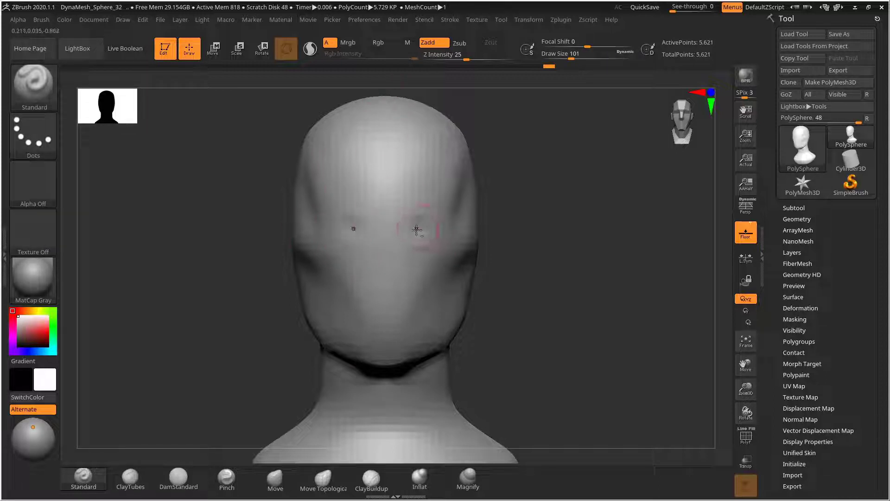
{"action": "left_click_drag", "start_coordinate": [416, 232], "coordinate": [430, 228], "text": "alt"}
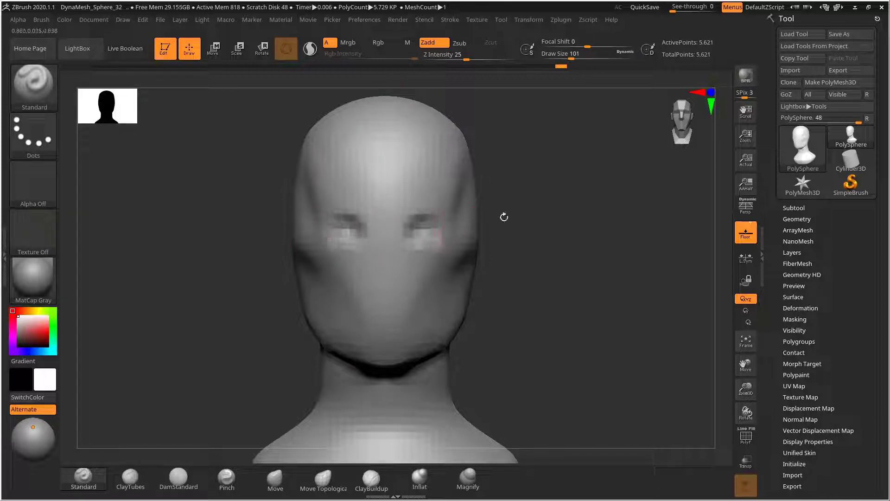
{"action": "left_click_drag", "start_coordinate": [503, 217], "coordinate": [464, 220]}
{"action": "left_click_drag", "start_coordinate": [406, 232], "coordinate": [449, 230], "text": "alt"}
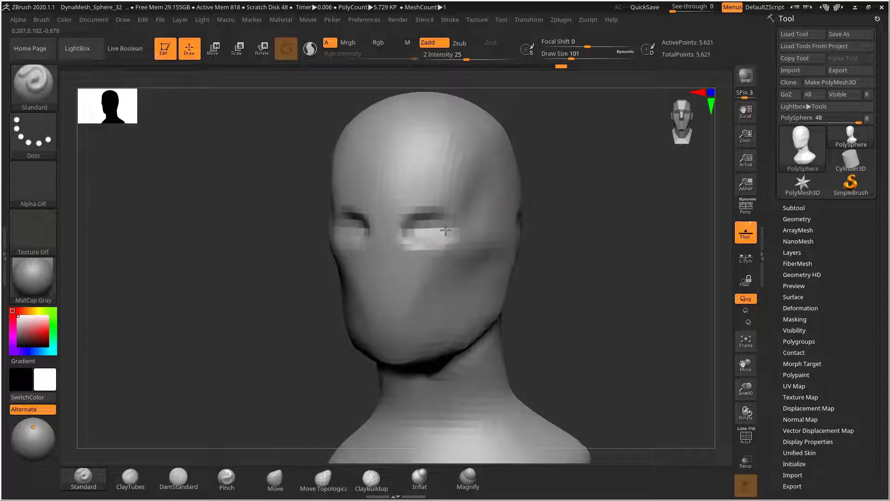
Build up the nose between the eye sockets and shape the area below it with the Standard brush, ending at draw size 157
{"action": "mouse_move", "coordinate": [544, 214]}
{"action": "left_mouse_down"}
{"action": "mouse_move", "coordinate": [576, 193]}
{"action": "mouse_move", "coordinate": [486, 216]}
{"action": "mouse_move", "coordinate": [522, 225]}
{"action": "mouse_move", "coordinate": [533, 208]}
{"action": "mouse_move", "coordinate": [591, 223]}
{"action": "mouse_move", "coordinate": [587, 215]}
{"action": "mouse_move", "coordinate": [585, 227]}
{"action": "left_mouse_up"}
{"action": "mouse_move", "coordinate": [586, 228]}
{"action": "left_mouse_down"}
{"action": "mouse_move", "coordinate": [545, 227]}
{"action": "mouse_move", "coordinate": [580, 204]}
{"action": "left_mouse_up"}
{"action": "left_click_drag", "start_coordinate": [624, 232], "coordinate": [586, 241]}
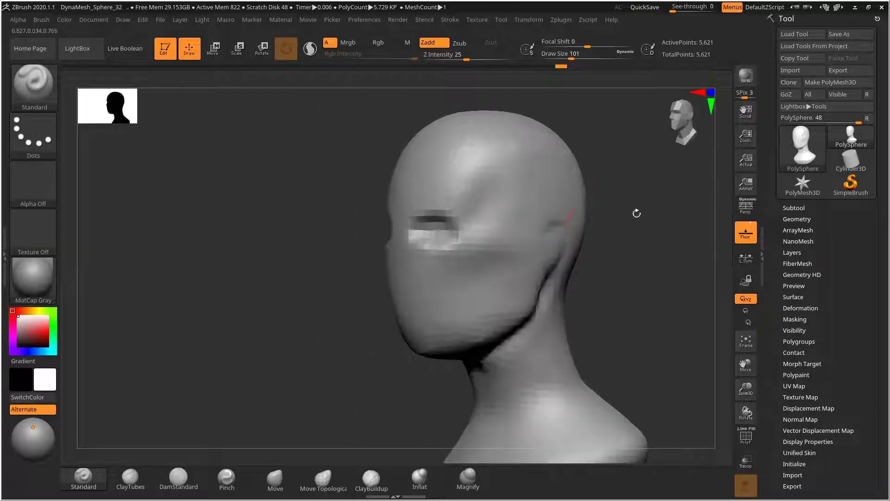
{"action": "left_click_drag", "start_coordinate": [689, 197], "coordinate": [646, 220]}
{"action": "mouse_move", "coordinate": [567, 224]}
{"action": "left_mouse_down"}
{"action": "mouse_move", "coordinate": [577, 230]}
{"action": "mouse_move", "coordinate": [555, 218]}
{"action": "mouse_move", "coordinate": [496, 232]}
{"action": "left_mouse_up"}
{"action": "key", "text": "s"}
{"action": "mouse_move", "coordinate": [423, 244]}
{"action": "left_mouse_down"}
{"action": "mouse_move", "coordinate": [413, 252]}
{"action": "mouse_move", "coordinate": [434, 251]}
{"action": "left_mouse_up"}
{"action": "left_click_drag", "start_coordinate": [518, 228], "coordinate": [421, 235]}
{"action": "key", "text": "s"}
{"action": "mouse_move", "coordinate": [614, 206]}
{"action": "left_mouse_down"}
{"action": "mouse_move", "coordinate": [566, 229]}
{"action": "mouse_move", "coordinate": [579, 225]}
{"action": "mouse_move", "coordinate": [482, 236]}
{"action": "mouse_move", "coordinate": [579, 239]}
{"action": "left_mouse_up"}
{"action": "key", "text": "s"}
{"action": "mouse_move", "coordinate": [379, 255]}
{"action": "left_mouse_down"}
{"action": "mouse_move", "coordinate": [375, 272]}
{"action": "mouse_move", "coordinate": [378, 259]}
{"action": "left_mouse_up"}
{"action": "key", "text": "s"}
{"action": "mouse_move", "coordinate": [377, 258]}
{"action": "left_mouse_down"}
{"action": "mouse_move", "coordinate": [383, 264]}
{"action": "mouse_move", "coordinate": [372, 282]}
{"action": "left_mouse_up"}
{"action": "left_click_drag", "start_coordinate": [542, 242], "coordinate": [577, 220]}
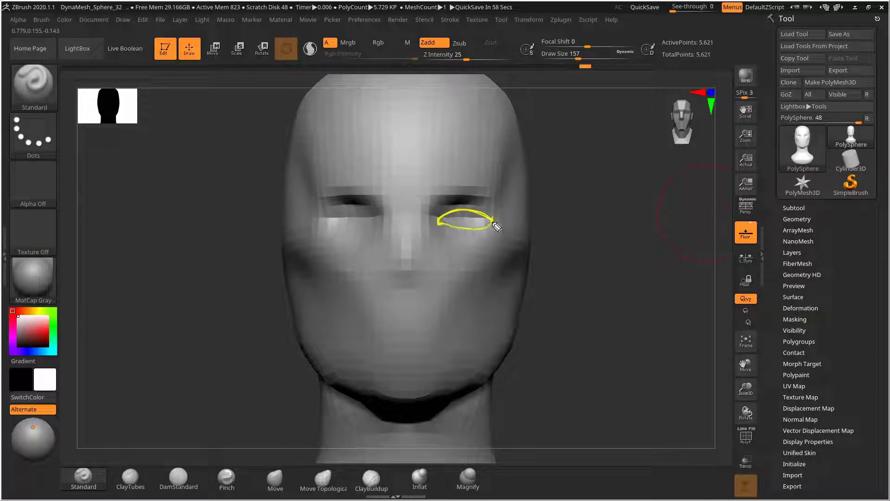
{"action": "left_click_drag", "start_coordinate": [446, 229], "coordinate": [485, 222]}
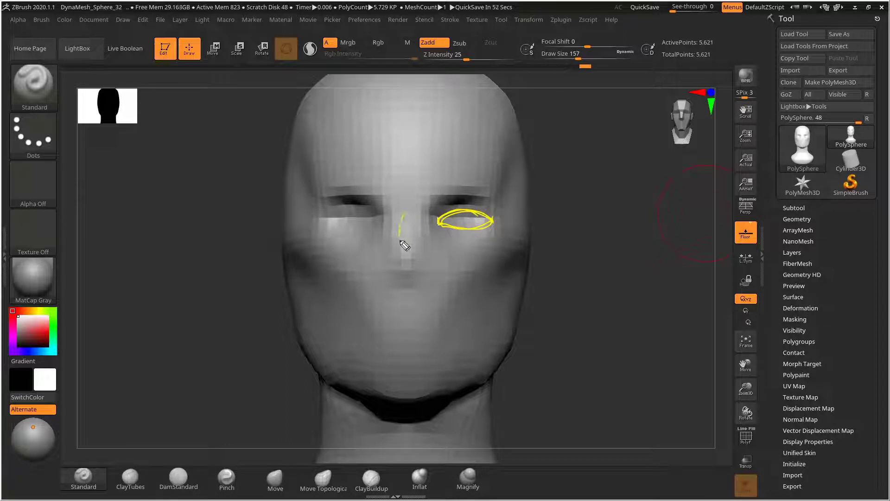
{"action": "left_click_drag", "start_coordinate": [422, 232], "coordinate": [413, 257]}
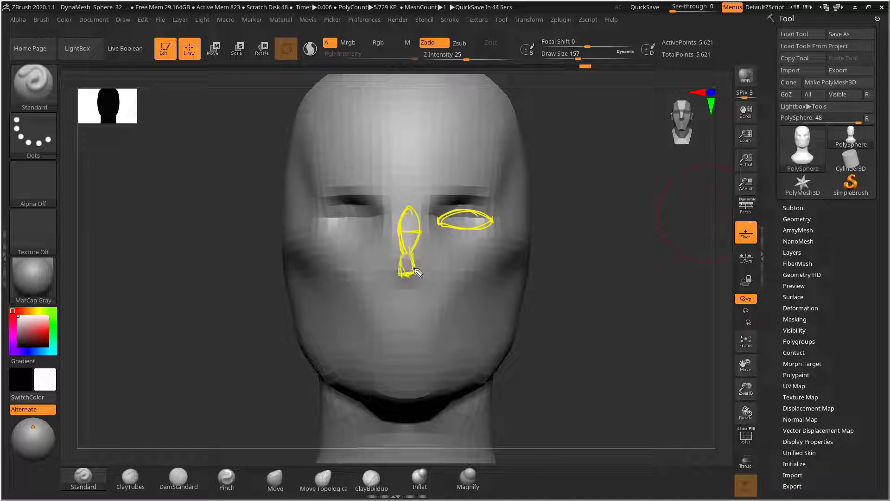
{"action": "left_click_drag", "start_coordinate": [397, 214], "coordinate": [421, 212]}
{"action": "left_click_drag", "start_coordinate": [422, 279], "coordinate": [417, 280]}
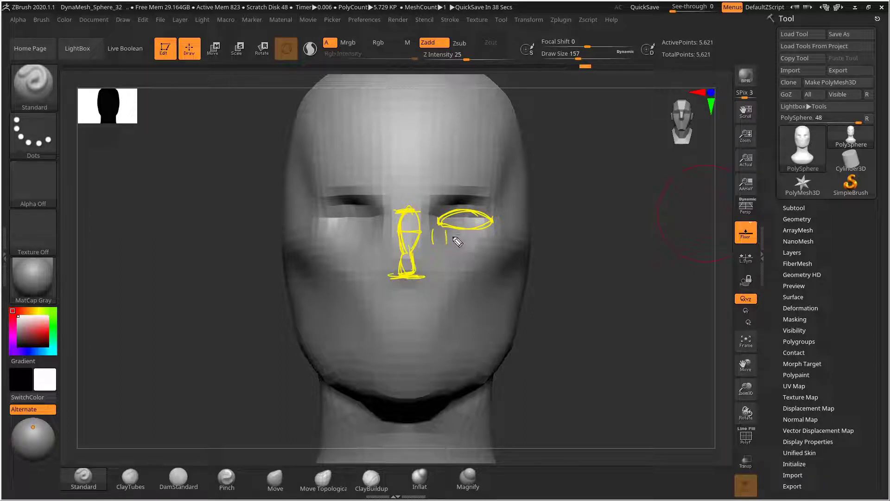
{"action": "left_click_drag", "start_coordinate": [452, 232], "coordinate": [443, 259]}
{"action": "key", "text": "ctrl+shift+6"}
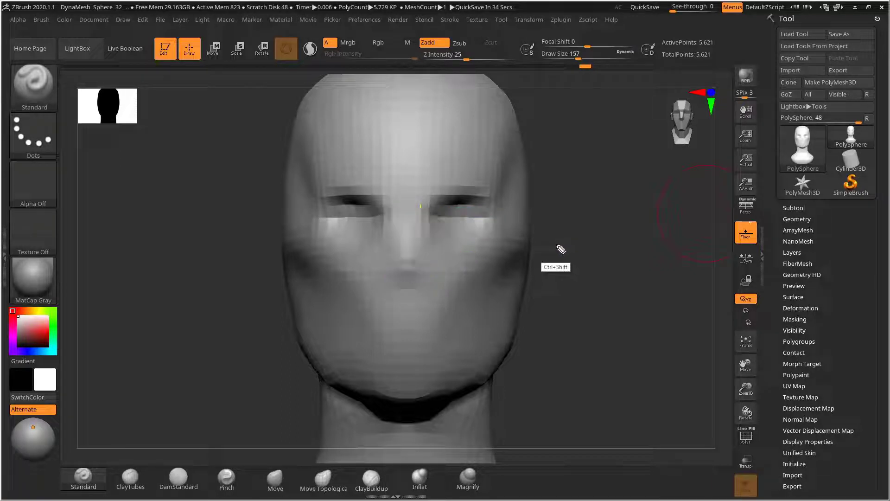
Build up the mouth area below the nose with the Standard brush at draw size 196
{"action": "left_click_drag", "start_coordinate": [574, 244], "coordinate": [503, 239]}
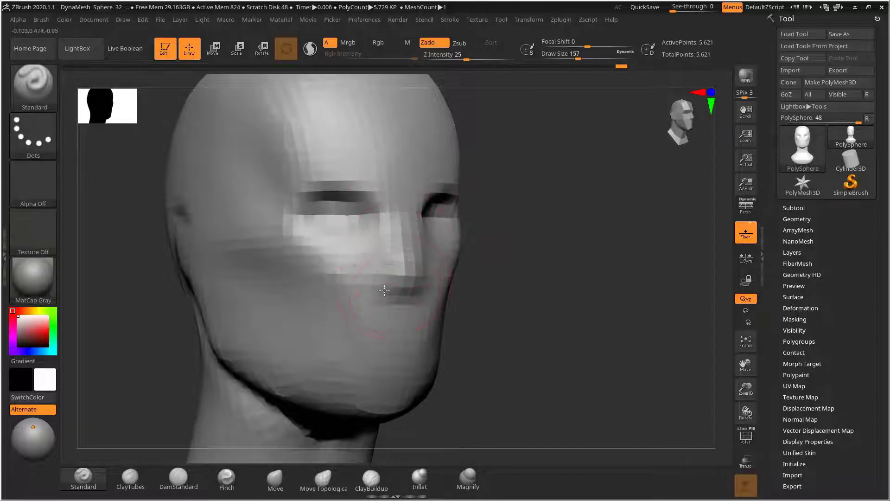
{"action": "left_click_drag", "start_coordinate": [551, 260], "coordinate": [395, 260], "text": "alt"}
{"action": "left_click_drag", "start_coordinate": [529, 251], "coordinate": [566, 249]}
{"action": "mouse_move", "coordinate": [566, 249]}
{"action": "left_mouse_down"}
{"action": "mouse_move", "coordinate": [589, 245]}
{"action": "mouse_move", "coordinate": [558, 240]}
{"action": "mouse_move", "coordinate": [537, 288]}
{"action": "mouse_move", "coordinate": [544, 258]}
{"action": "mouse_move", "coordinate": [398, 292]}
{"action": "left_mouse_up"}
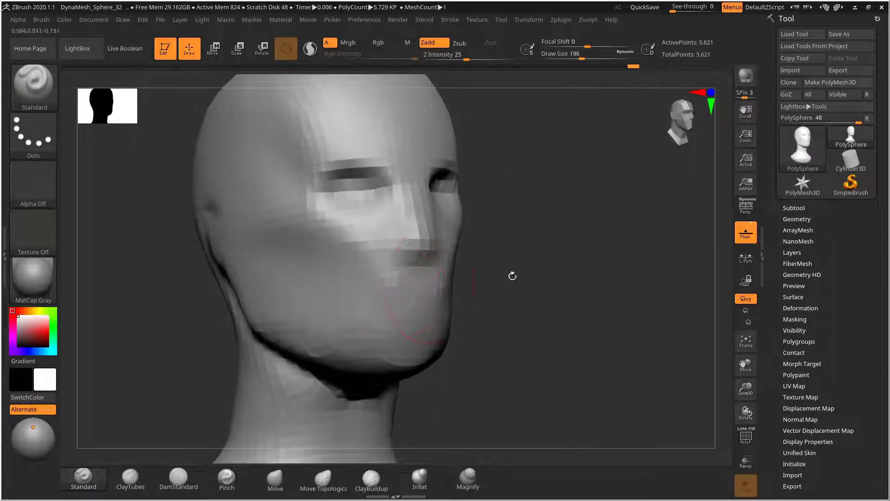
{"action": "left_click_drag", "start_coordinate": [513, 276], "coordinate": [386, 293]}
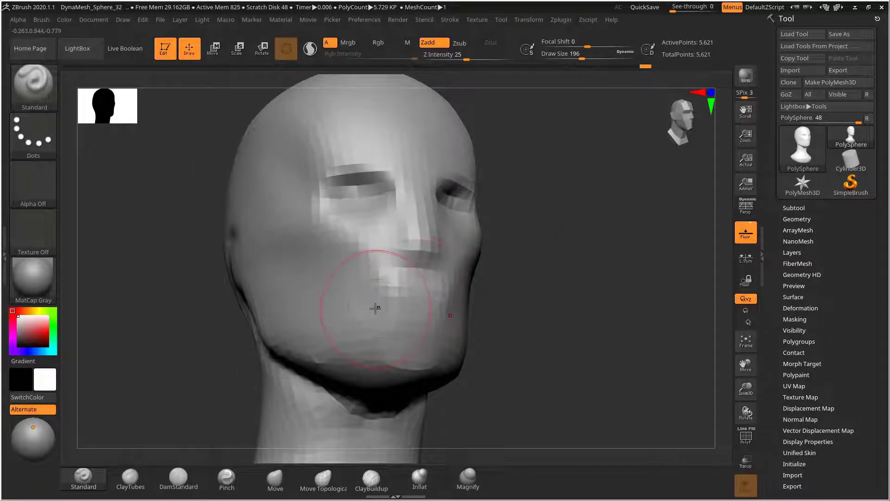
{"action": "mouse_move", "coordinate": [530, 277]}
{"action": "left_mouse_down"}
{"action": "mouse_move", "coordinate": [536, 258]}
{"action": "mouse_move", "coordinate": [543, 268]}
{"action": "left_mouse_up"}
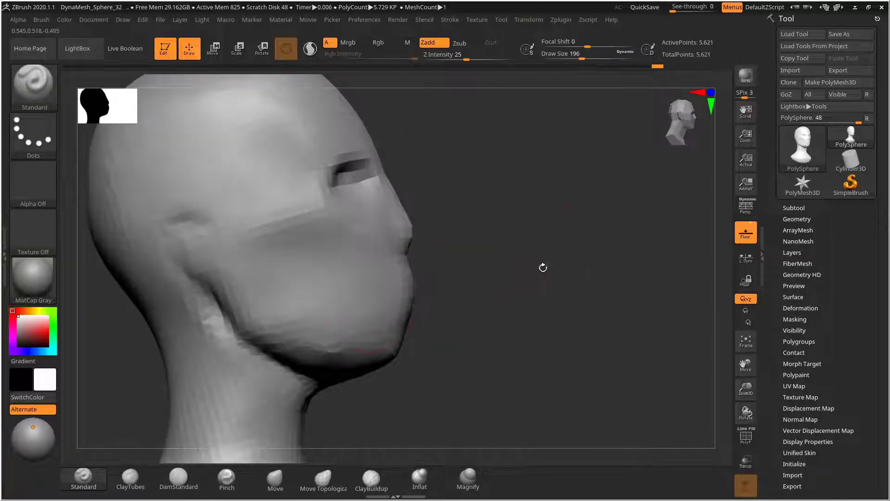
Shape the lower mouth and chin area with the Standard brush at draw size 133
{"action": "left_click_drag", "start_coordinate": [469, 268], "coordinate": [383, 251]}
{"action": "mouse_move", "coordinate": [483, 272]}
{"action": "left_mouse_down"}
{"action": "mouse_move", "coordinate": [582, 272]}
{"action": "mouse_move", "coordinate": [662, 201]}
{"action": "mouse_move", "coordinate": [623, 236]}
{"action": "mouse_move", "coordinate": [478, 229]}
{"action": "mouse_move", "coordinate": [446, 269]}
{"action": "left_mouse_up"}
{"action": "left_click_drag", "start_coordinate": [401, 340], "coordinate": [443, 307]}
{"action": "key", "text": "s"}
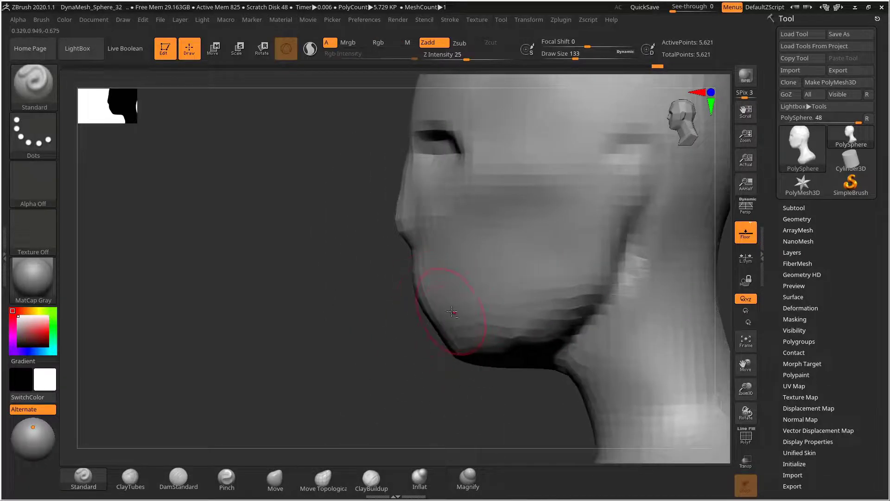
{"action": "left_click_drag", "start_coordinate": [405, 347], "coordinate": [368, 325]}
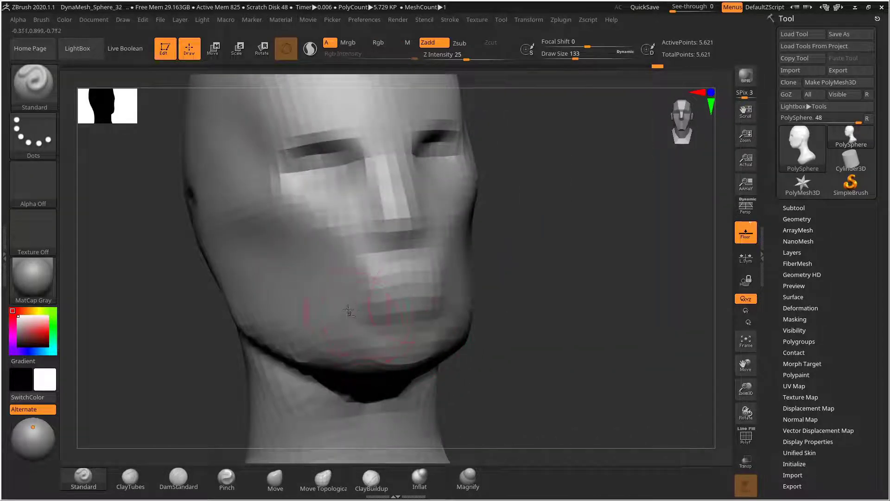
{"action": "mouse_move", "coordinate": [433, 290]}
{"action": "left_mouse_down"}
{"action": "mouse_move", "coordinate": [406, 275]}
{"action": "mouse_move", "coordinate": [408, 304]}
{"action": "left_mouse_up"}
Carve the cheeks beside the nose with the Standard brush at draw size 133, and smooth them
{"action": "mouse_move", "coordinate": [494, 271]}
{"action": "left_mouse_down", "text": "alt"}
{"action": "mouse_move", "coordinate": [453, 282]}
{"action": "mouse_move", "coordinate": [550, 262]}
{"action": "mouse_move", "coordinate": [561, 247]}
{"action": "mouse_move", "coordinate": [456, 240]}
{"action": "mouse_move", "coordinate": [446, 228]}
{"action": "left_mouse_up", "text": "alt"}
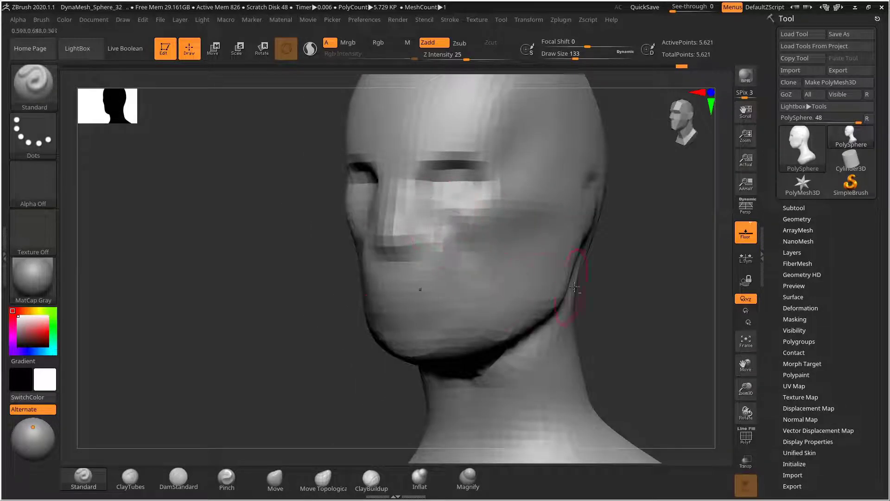
{"action": "left_click_drag", "start_coordinate": [635, 265], "coordinate": [677, 263]}
{"action": "left_click_drag", "start_coordinate": [437, 243], "coordinate": [452, 225], "text": "shift"}
{"action": "mouse_move", "coordinate": [557, 269]}
{"action": "left_mouse_down", "text": "alt"}
{"action": "mouse_move", "coordinate": [558, 242]}
{"action": "mouse_move", "coordinate": [568, 249]}
{"action": "mouse_move", "coordinate": [551, 251]}
{"action": "mouse_move", "coordinate": [574, 249]}
{"action": "mouse_move", "coordinate": [575, 258]}
{"action": "left_mouse_up", "text": "alt"}
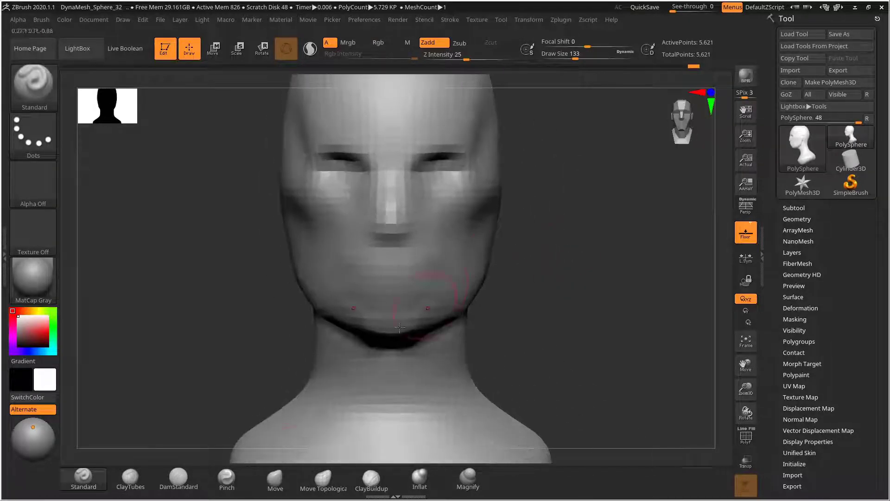
Adjust the sides of the jaw in front view with the Move brush at draw size 187
{"action": "left_click", "coordinate": [282, 481]}
{"action": "left_click_drag", "start_coordinate": [562, 314], "coordinate": [576, 328], "text": "alt"}
{"action": "key", "text": "s"}
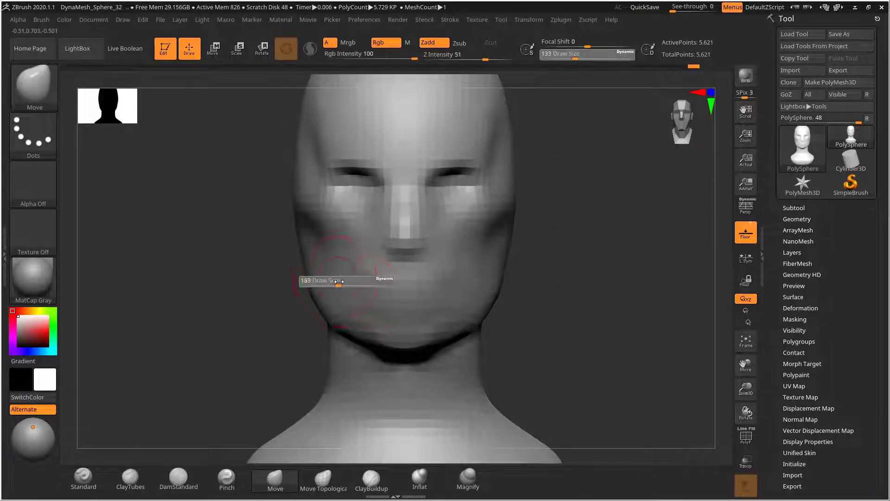
{"action": "left_click_drag", "start_coordinate": [335, 284], "coordinate": [340, 284]}
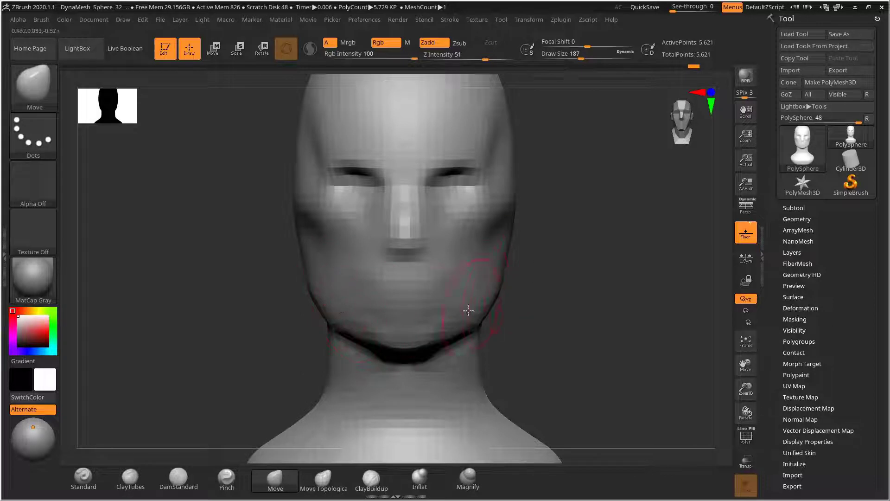
Refine the jawline from the front and from below with the Move brush at draw size 225
{"action": "key", "text": "s"}
{"action": "left_click_drag", "start_coordinate": [483, 297], "coordinate": [485, 297]}
{"action": "left_click_drag", "start_coordinate": [563, 273], "coordinate": [512, 275]}
{"action": "mouse_move", "coordinate": [638, 270]}
{"action": "left_mouse_down"}
{"action": "mouse_move", "coordinate": [655, 240]}
{"action": "mouse_move", "coordinate": [614, 246]}
{"action": "mouse_move", "coordinate": [612, 205]}
{"action": "mouse_move", "coordinate": [603, 213]}
{"action": "left_mouse_up"}
{"action": "key", "text": "s"}
{"action": "left_click", "coordinate": [504, 276]}
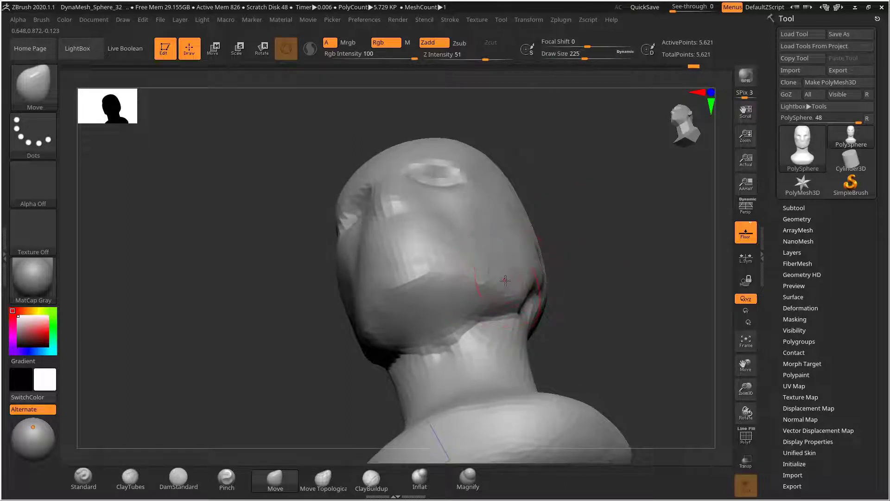
{"action": "mouse_move", "coordinate": [570, 287]}
{"action": "left_mouse_down"}
{"action": "mouse_move", "coordinate": [614, 274]}
{"action": "mouse_move", "coordinate": [603, 263]}
{"action": "mouse_move", "coordinate": [563, 264]}
{"action": "left_mouse_up"}
Pull the chin forward in profile with the Move brush at draw size 192
{"action": "left_click_drag", "start_coordinate": [367, 352], "coordinate": [340, 338], "text": "alt"}
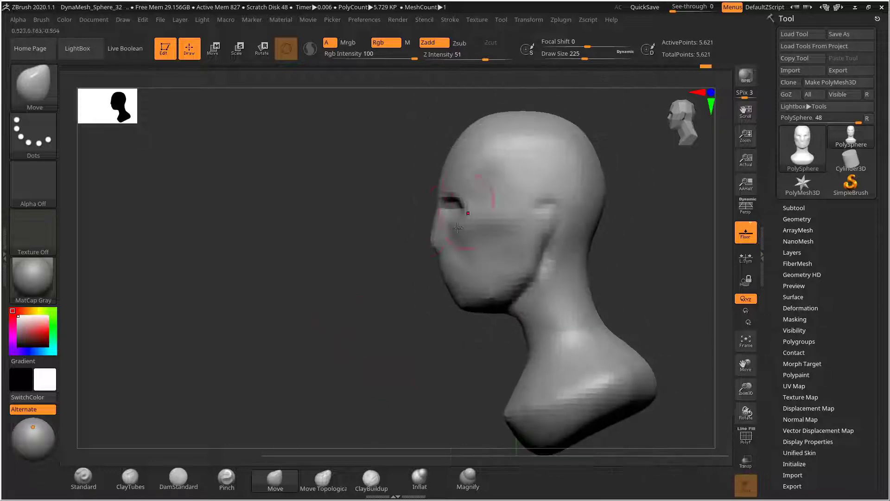
{"action": "left_click_drag", "start_coordinate": [385, 309], "coordinate": [393, 330], "text": "alt"}
{"action": "key", "text": "s"}
{"action": "left_click", "coordinate": [442, 312]}
{"action": "left_click_drag", "start_coordinate": [446, 318], "coordinate": [439, 324]}
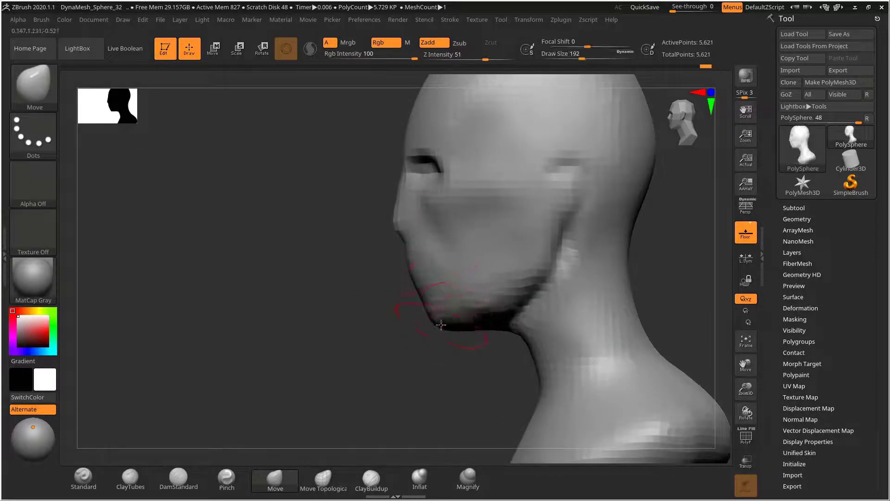
Push the nose bridge inward between the eyes with the Move brush at draw size 125
{"action": "mouse_move", "coordinate": [352, 318]}
{"action": "left_mouse_down", "text": "alt"}
{"action": "mouse_move", "coordinate": [344, 352]}
{"action": "mouse_move", "coordinate": [336, 310]}
{"action": "mouse_move", "coordinate": [348, 370]}
{"action": "left_mouse_up", "text": "alt"}
{"action": "key", "text": "s"}
{"action": "left_click_drag", "start_coordinate": [352, 264], "coordinate": [357, 318], "text": "alt"}
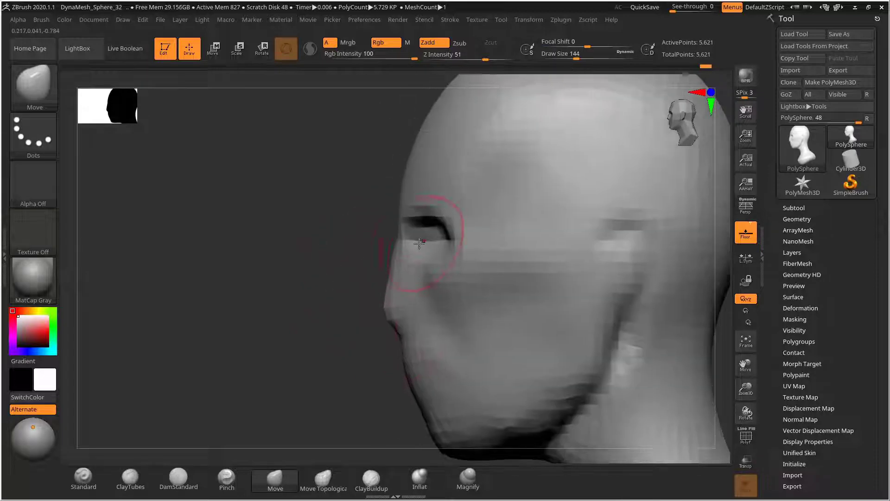
{"action": "key", "text": "s"}
{"action": "left_click", "coordinate": [412, 244]}
{"action": "left_click_drag", "start_coordinate": [396, 245], "coordinate": [405, 245]}
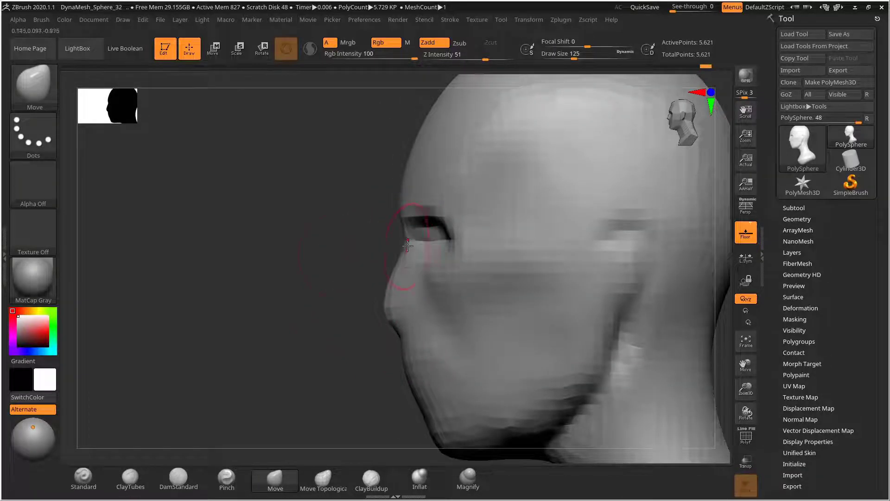
Pull the nose tip outward in profile with the Move brush at draw size 125
{"action": "left_click_drag", "start_coordinate": [342, 257], "coordinate": [310, 197], "text": "alt"}
{"action": "left_click_drag", "start_coordinate": [321, 244], "coordinate": [360, 280], "text": "alt"}
{"action": "mouse_move", "coordinate": [388, 306]}
{"action": "left_mouse_down"}
{"action": "mouse_move", "coordinate": [363, 312]}
{"action": "mouse_move", "coordinate": [389, 295]}
{"action": "left_mouse_up"}
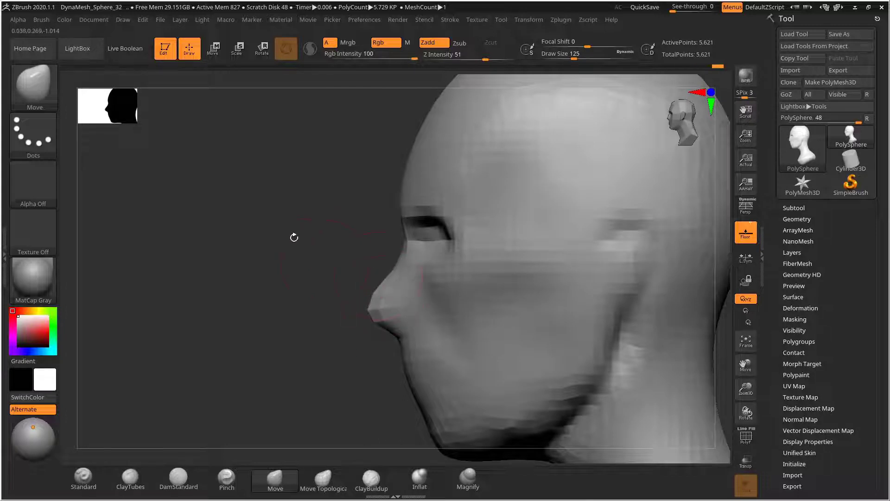
{"action": "left_click_drag", "start_coordinate": [294, 238], "coordinate": [385, 274]}
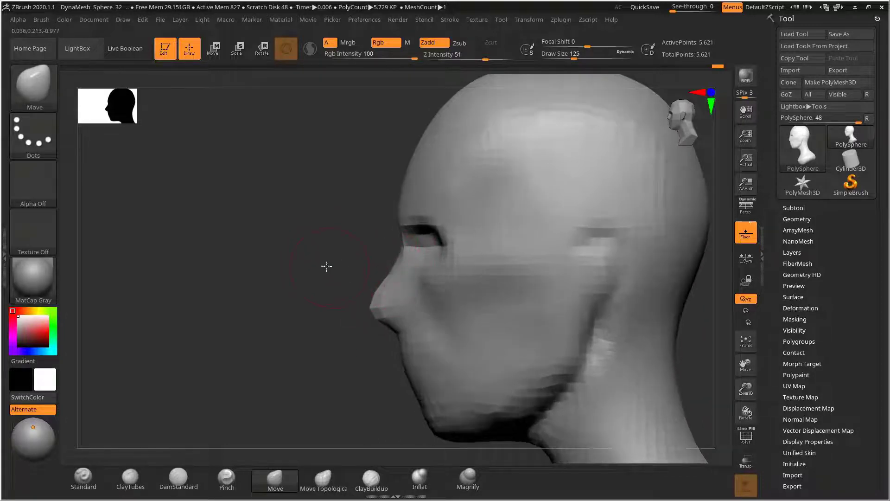
{"action": "left_click_drag", "start_coordinate": [326, 266], "coordinate": [312, 239], "text": "alt"}
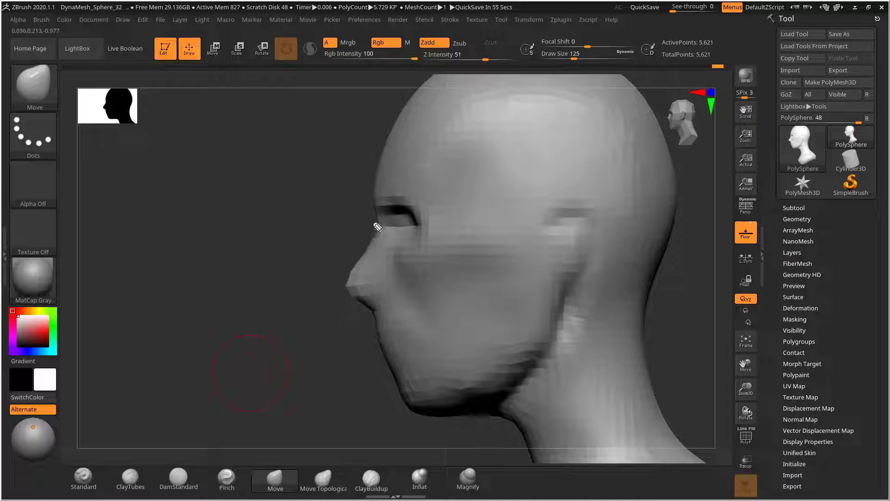
Sketch nose profile and nostril guide lines over and beside the head, and clear them
{"action": "left_click_drag", "start_coordinate": [378, 235], "coordinate": [344, 277]}
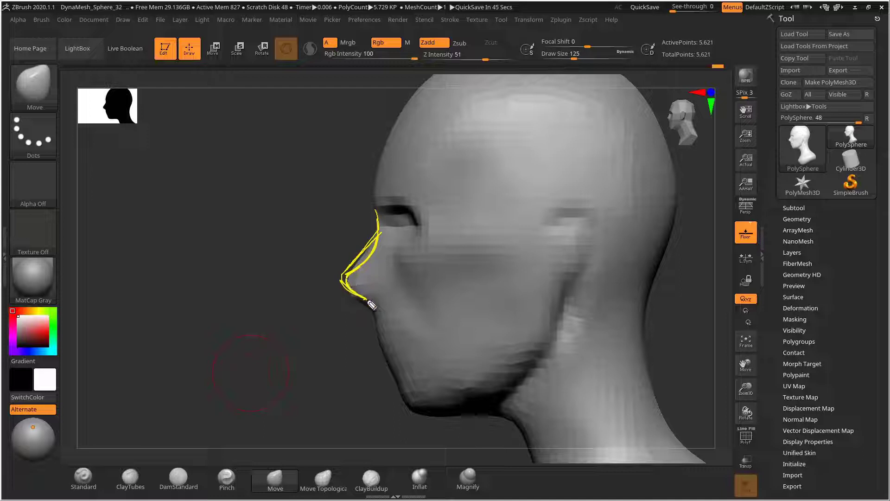
{"action": "mouse_move", "coordinate": [384, 263]}
{"action": "left_mouse_down"}
{"action": "mouse_move", "coordinate": [302, 200]}
{"action": "mouse_move", "coordinate": [317, 179]}
{"action": "mouse_move", "coordinate": [315, 187]}
{"action": "left_mouse_up"}
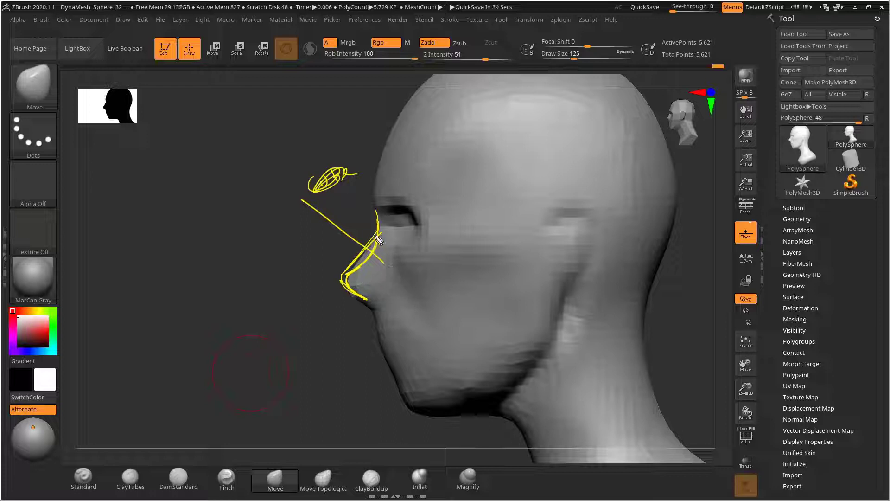
{"action": "mouse_move", "coordinate": [378, 239]}
{"action": "left_mouse_down"}
{"action": "mouse_move", "coordinate": [347, 273]}
{"action": "mouse_move", "coordinate": [380, 231]}
{"action": "mouse_move", "coordinate": [352, 274]}
{"action": "mouse_move", "coordinate": [343, 268]}
{"action": "left_mouse_up"}
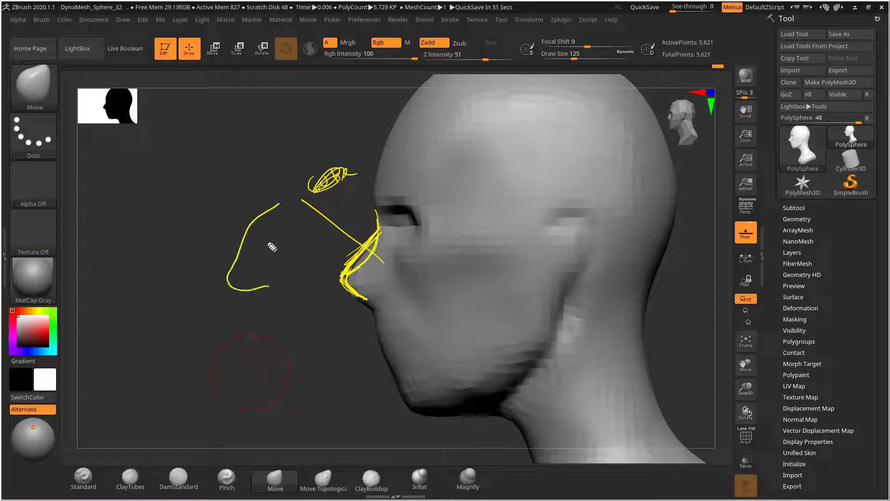
{"action": "left_click_drag", "start_coordinate": [269, 220], "coordinate": [232, 286]}
{"action": "left_click_drag", "start_coordinate": [276, 264], "coordinate": [257, 274]}
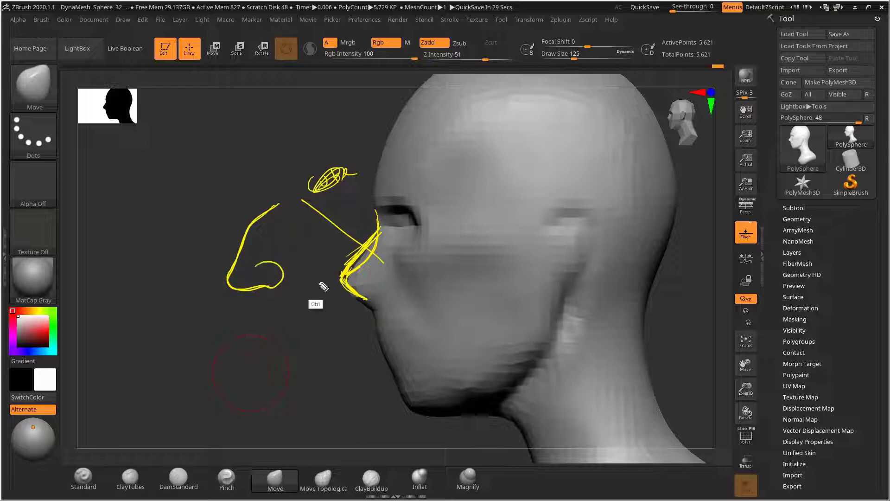
{"action": "key", "text": "ctrl+shift+7"}
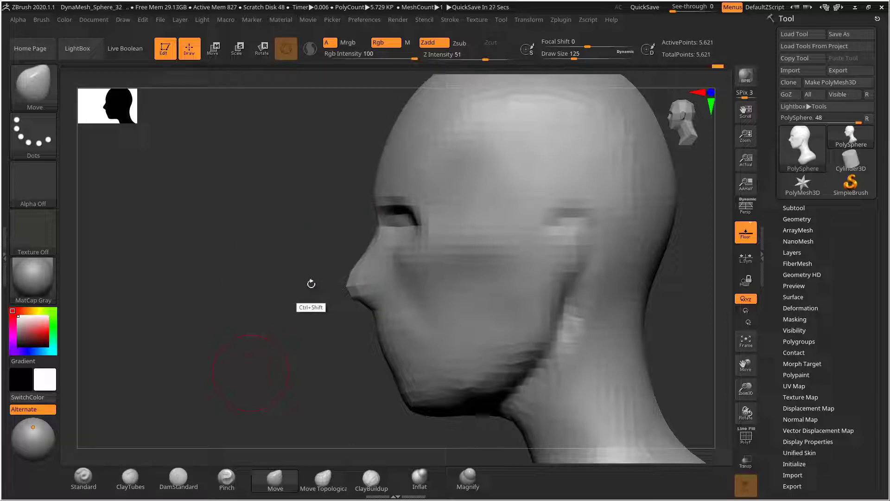
Refine the nose profile with the Move brush, enlarging the draw size to 133
{"action": "left_click_drag", "start_coordinate": [310, 282], "coordinate": [313, 265]}
{"action": "right_click_drag", "start_coordinate": [360, 273], "coordinate": [376, 256], "text": "alt"}
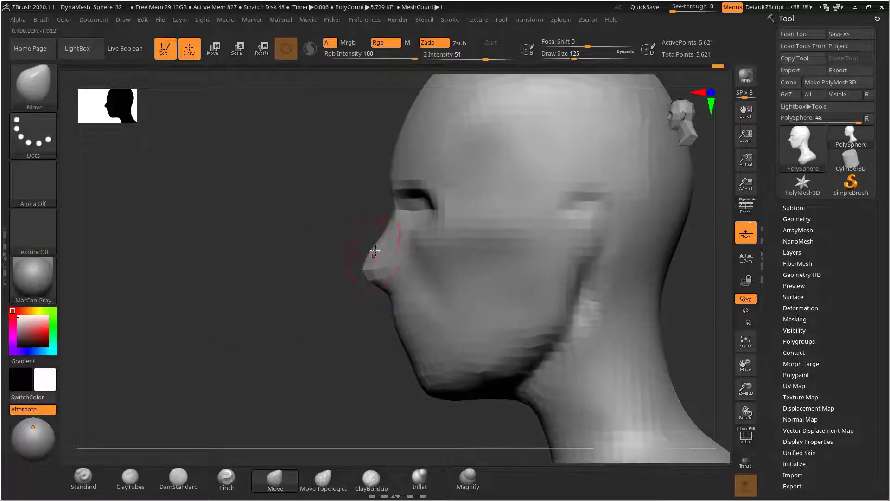
{"action": "key", "text": "]"}
{"action": "mouse_move", "coordinate": [332, 305]}
{"action": "left_mouse_down"}
{"action": "mouse_move", "coordinate": [314, 312]}
{"action": "mouse_move", "coordinate": [319, 332]}
{"action": "left_mouse_up"}
Carve the creases around the nose wings with the DamStandard brush at draw size 101
{"action": "left_click", "coordinate": [179, 477]}
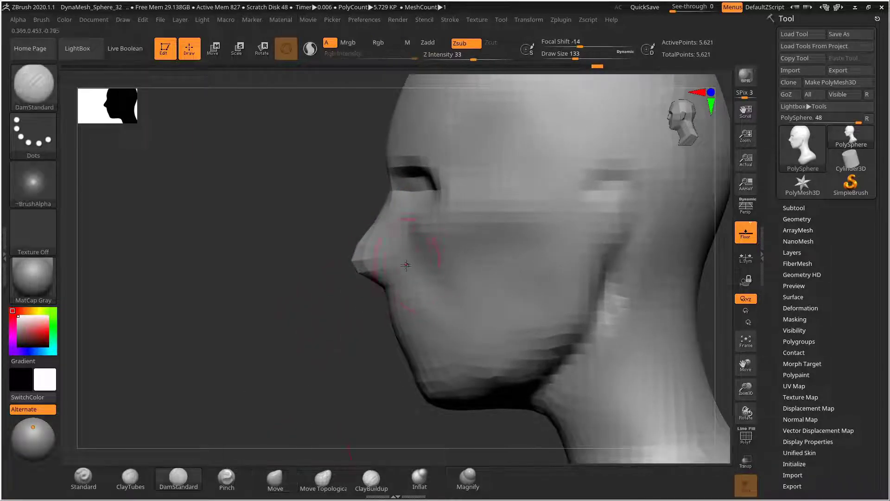
{"action": "key", "text": "s"}
{"action": "left_click_drag", "start_coordinate": [400, 263], "coordinate": [395, 263]}
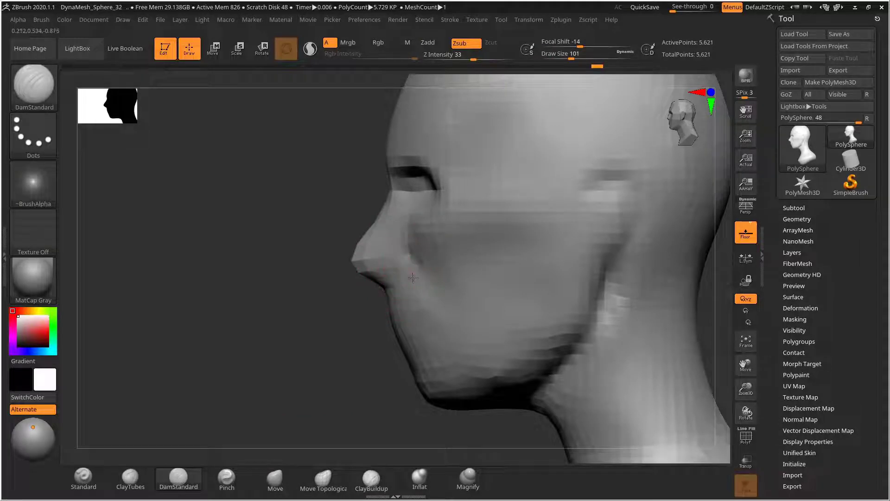
{"action": "left_click_drag", "start_coordinate": [334, 312], "coordinate": [394, 299]}
{"action": "mouse_move", "coordinate": [672, 273]}
{"action": "right_mouse_down", "text": "shift"}
{"action": "mouse_move", "coordinate": [652, 258]}
{"action": "mouse_move", "coordinate": [377, 260]}
{"action": "right_mouse_up", "text": "shift"}
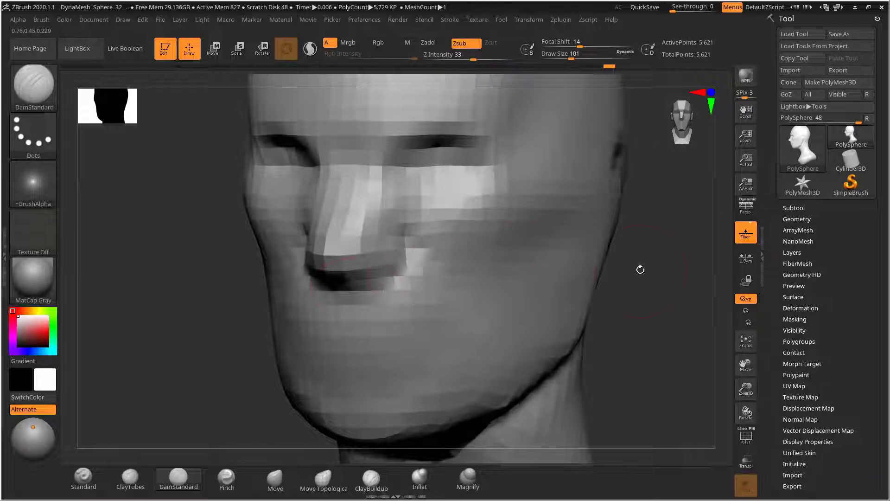
{"action": "right_click_drag", "start_coordinate": [640, 269], "coordinate": [291, 357]}
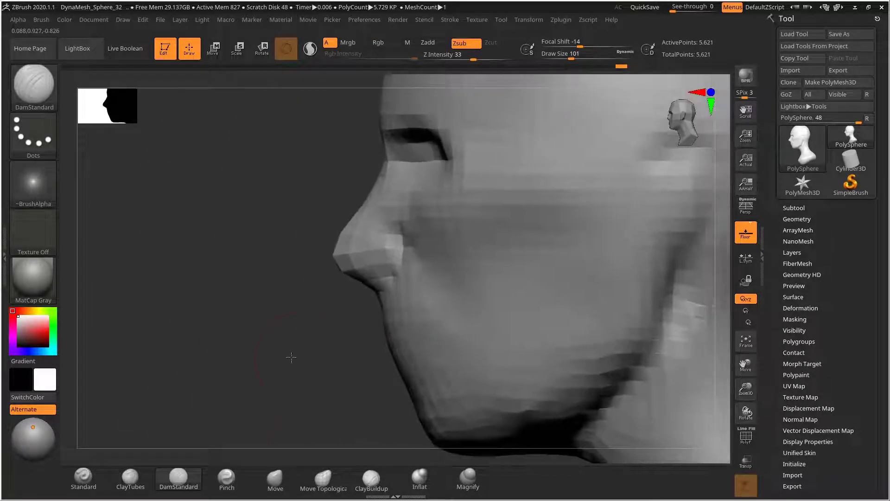
Reshape the nose wings and base with the Move brush, undoing one stroke and ending at draw size 118
{"action": "left_click", "coordinate": [275, 477]}
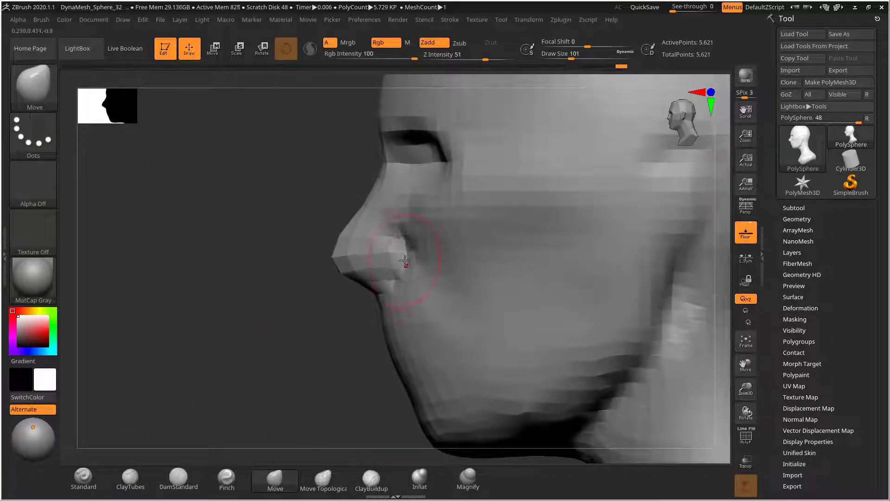
{"action": "mouse_move", "coordinate": [316, 319]}
{"action": "right_mouse_down", "text": "ctrl"}
{"action": "mouse_move", "coordinate": [288, 312]}
{"action": "mouse_move", "coordinate": [333, 320]}
{"action": "mouse_move", "coordinate": [500, 250]}
{"action": "mouse_move", "coordinate": [588, 263]}
{"action": "mouse_move", "coordinate": [395, 284]}
{"action": "right_mouse_up", "text": "ctrl"}
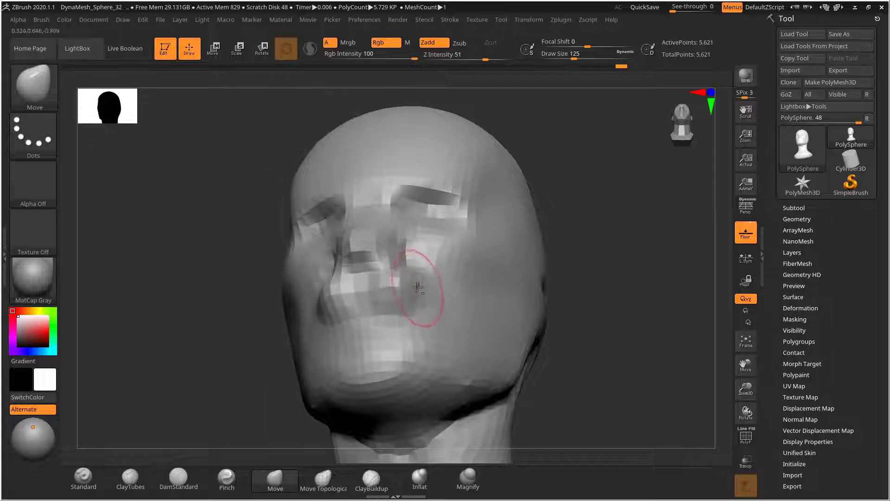
{"action": "key", "text": "ctrl+z"}
{"action": "left_click_drag", "start_coordinate": [425, 290], "coordinate": [419, 278], "text": "shift"}
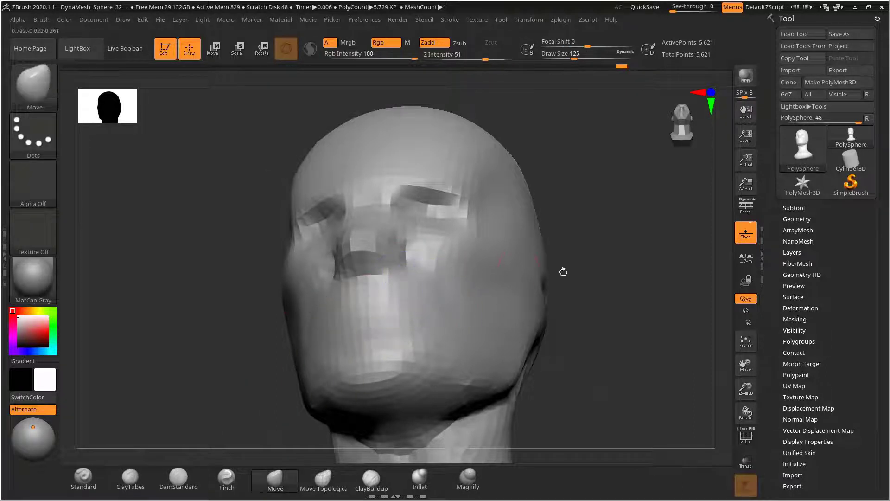
{"action": "right_click_drag", "start_coordinate": [563, 271], "coordinate": [547, 263]}
{"action": "mouse_move", "coordinate": [547, 263]}
{"action": "right_mouse_down"}
{"action": "mouse_move", "coordinate": [555, 258]}
{"action": "mouse_move", "coordinate": [596, 279]}
{"action": "mouse_move", "coordinate": [606, 253]}
{"action": "mouse_move", "coordinate": [610, 270]}
{"action": "mouse_move", "coordinate": [592, 266]}
{"action": "mouse_move", "coordinate": [594, 291]}
{"action": "mouse_move", "coordinate": [585, 287]}
{"action": "mouse_move", "coordinate": [606, 272]}
{"action": "mouse_move", "coordinate": [598, 265]}
{"action": "mouse_move", "coordinate": [624, 266]}
{"action": "mouse_move", "coordinate": [529, 261]}
{"action": "mouse_move", "coordinate": [610, 253]}
{"action": "mouse_move", "coordinate": [552, 259]}
{"action": "mouse_move", "coordinate": [580, 288]}
{"action": "mouse_move", "coordinate": [550, 280]}
{"action": "right_mouse_up"}
{"action": "mouse_move", "coordinate": [549, 280]}
{"action": "right_mouse_down", "text": "ctrl"}
{"action": "mouse_move", "coordinate": [559, 263]}
{"action": "mouse_move", "coordinate": [518, 261]}
{"action": "mouse_move", "coordinate": [553, 245]}
{"action": "right_mouse_up", "text": "ctrl"}
{"action": "key", "text": "s"}
{"action": "left_click", "coordinate": [426, 252]}
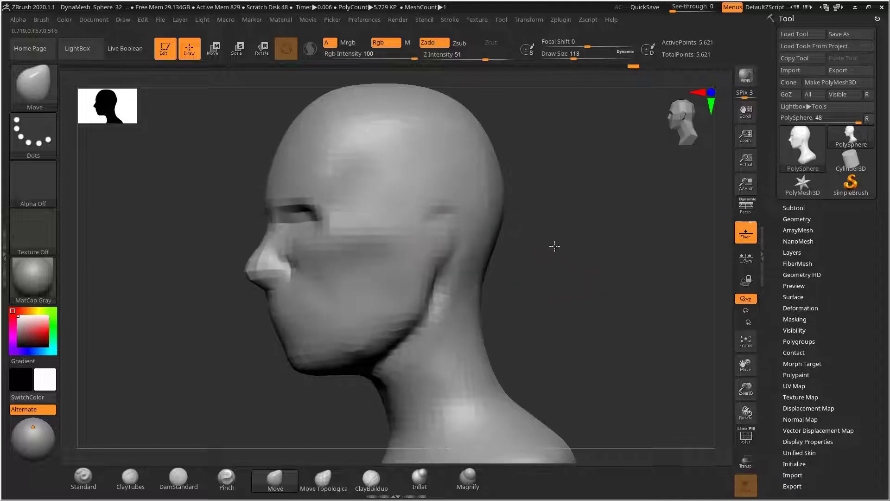
Build up the ear area above the rear jaw with the ClayTubes brush at draw size 125, and smooth it
{"action": "left_click", "coordinate": [130, 477]}
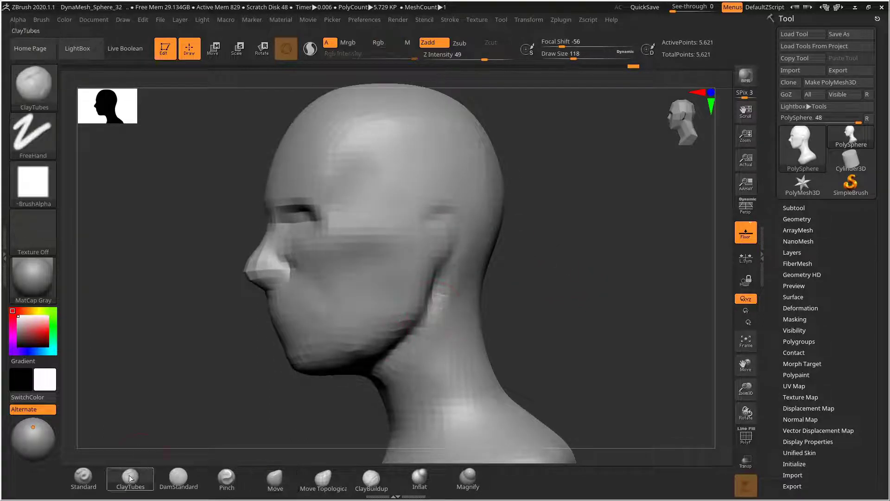
{"action": "key", "text": "s"}
{"action": "left_click", "coordinate": [434, 241]}
{"action": "mouse_move", "coordinate": [435, 241]}
{"action": "left_mouse_down"}
{"action": "mouse_move", "coordinate": [433, 223]}
{"action": "mouse_move", "coordinate": [436, 262]}
{"action": "mouse_move", "coordinate": [420, 255]}
{"action": "left_mouse_up"}
{"action": "left_click", "coordinate": [575, 244], "text": "ctrl"}
{"action": "mouse_move", "coordinate": [575, 243]}
{"action": "left_mouse_down"}
{"action": "mouse_move", "coordinate": [602, 249]}
{"action": "mouse_move", "coordinate": [561, 249]}
{"action": "mouse_move", "coordinate": [569, 238]}
{"action": "mouse_move", "coordinate": [617, 287]}
{"action": "left_mouse_up"}
{"action": "left_click_drag", "start_coordinate": [427, 247], "coordinate": [431, 231], "text": "shift"}
{"action": "left_click_drag", "start_coordinate": [590, 246], "coordinate": [584, 252]}
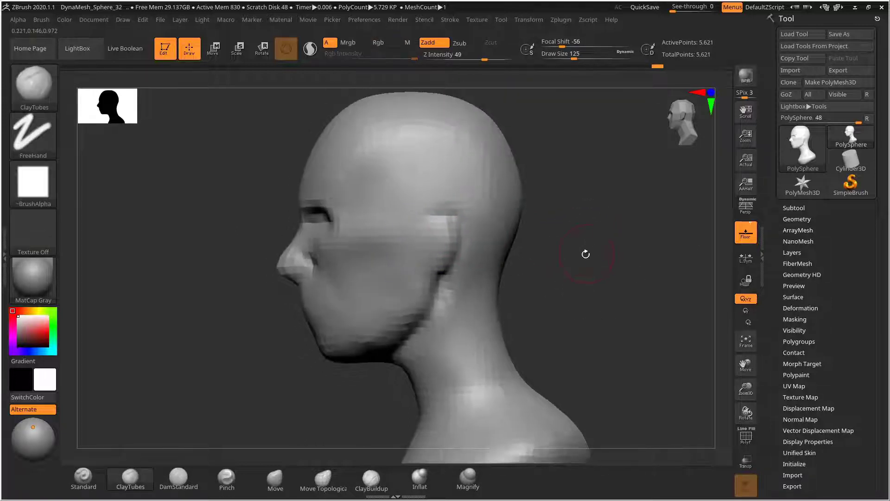
{"action": "key", "text": "ctrl+shift"}
{"action": "left_click_drag", "start_coordinate": [309, 288], "coordinate": [507, 275]}
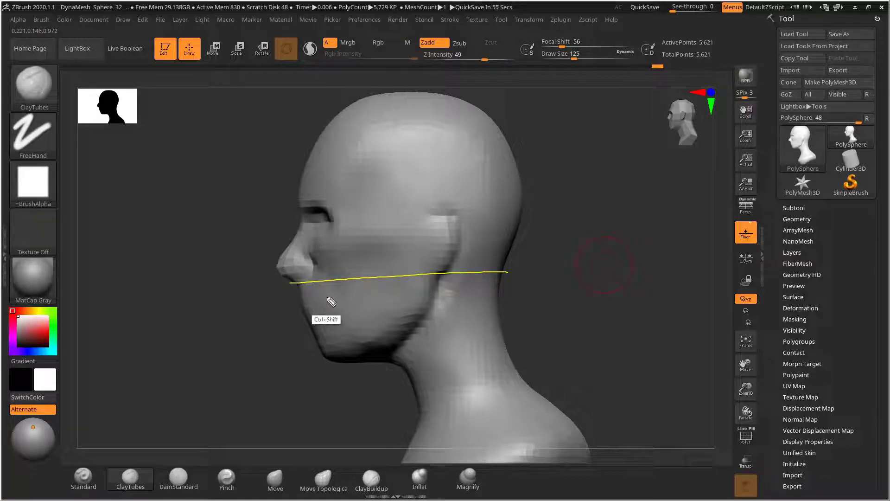
{"action": "key", "text": "ctrl+Delete"}
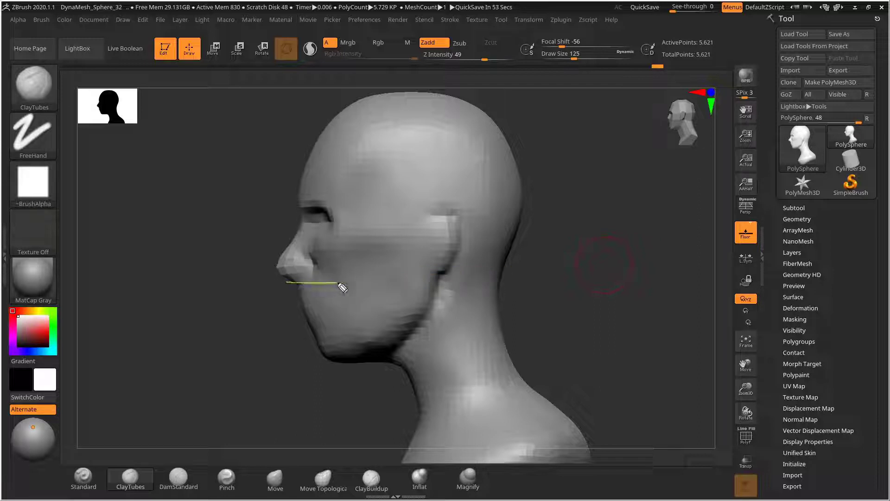
{"action": "mouse_move", "coordinate": [427, 285]}
{"action": "left_mouse_down"}
{"action": "mouse_move", "coordinate": [470, 281]}
{"action": "mouse_move", "coordinate": [388, 285]}
{"action": "left_mouse_up"}
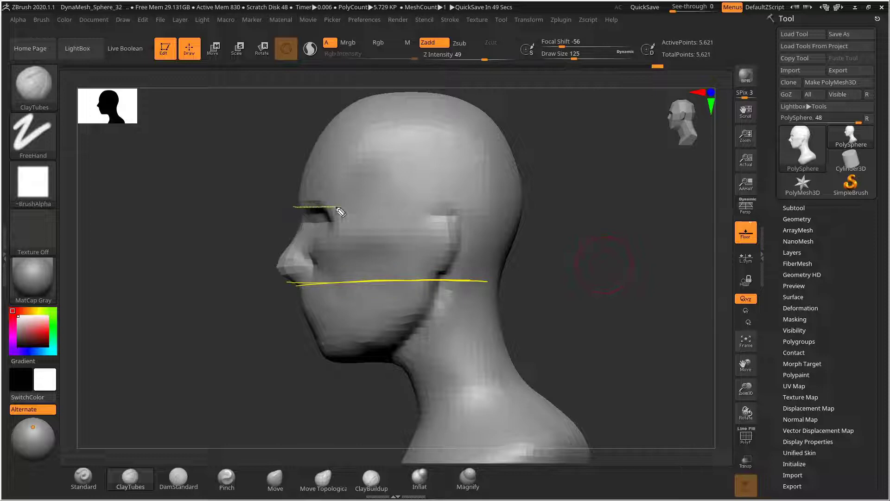
{"action": "left_click_drag", "start_coordinate": [455, 205], "coordinate": [319, 211]}
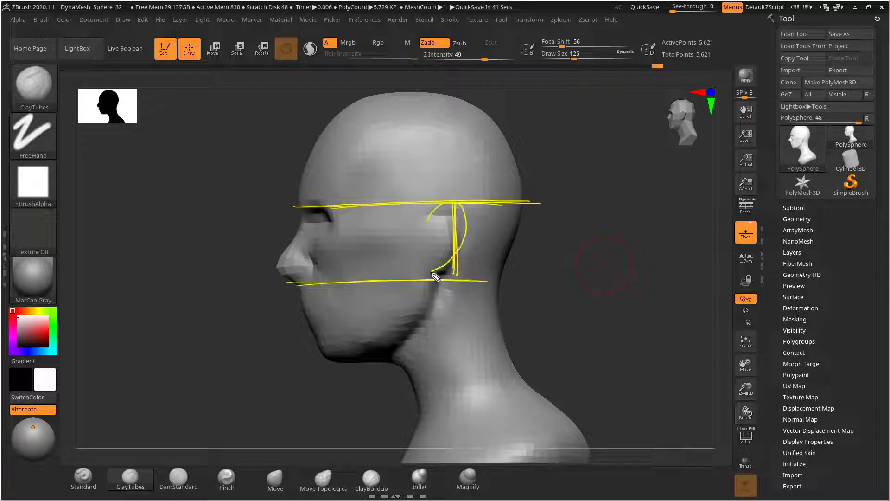
{"action": "left_click_drag", "start_coordinate": [434, 275], "coordinate": [468, 230]}
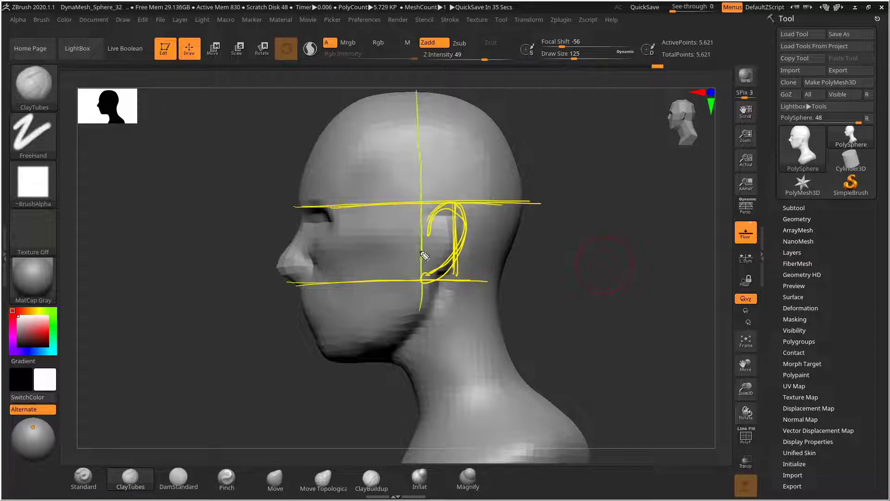
{"action": "left_click_drag", "start_coordinate": [420, 91], "coordinate": [415, 330]}
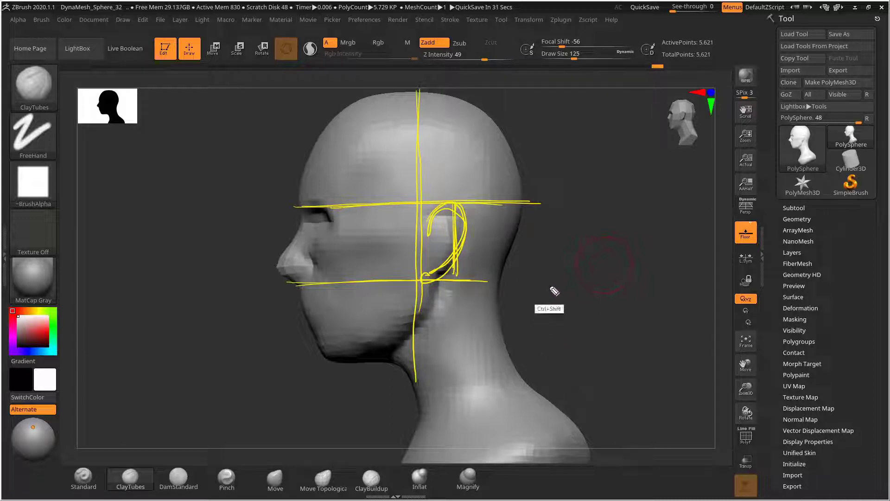
{"action": "key", "text": "ctrl+shift+7"}
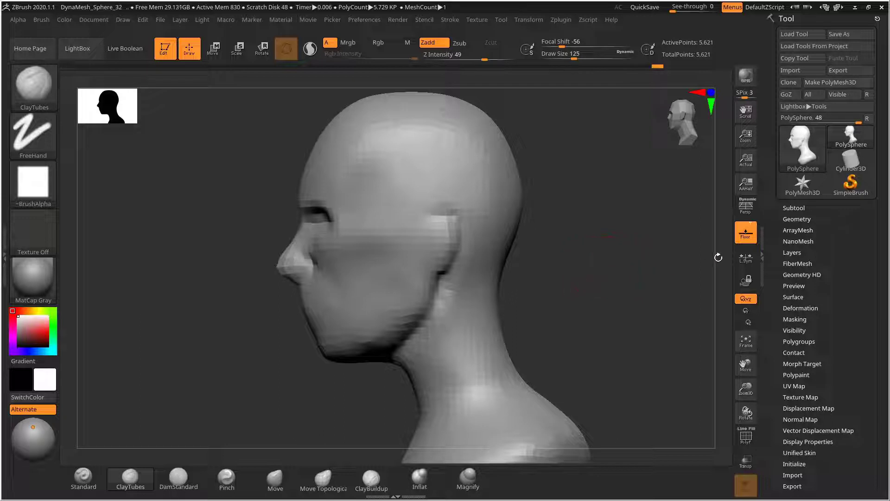
Paint a mask in the shape of the ear on the side of the head and invert it
{"action": "left_click_drag", "start_coordinate": [586, 254], "coordinate": [651, 246]}
{"action": "mouse_move", "coordinate": [538, 242]}
{"action": "left_mouse_down"}
{"action": "mouse_move", "coordinate": [497, 254]}
{"action": "mouse_move", "coordinate": [438, 239]}
{"action": "mouse_move", "coordinate": [440, 259]}
{"action": "mouse_move", "coordinate": [445, 225]}
{"action": "mouse_move", "coordinate": [433, 263]}
{"action": "mouse_move", "coordinate": [431, 235]}
{"action": "left_mouse_up"}
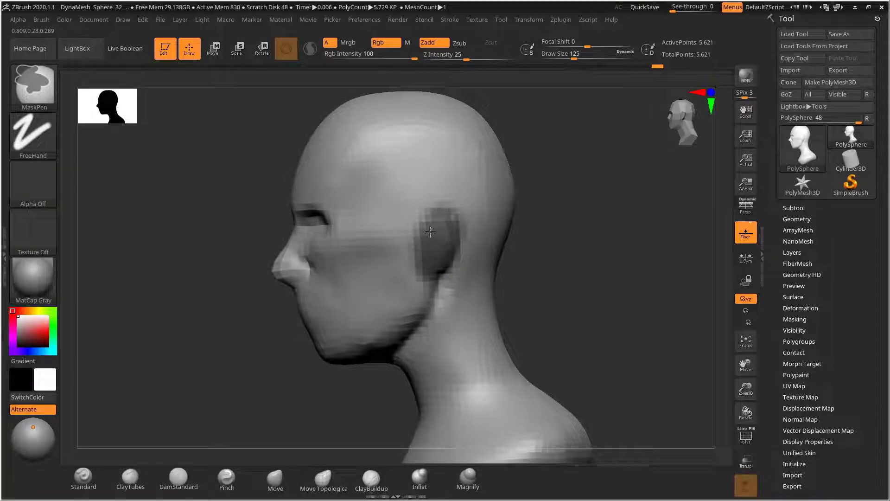
{"action": "left_click", "coordinate": [571, 246], "text": "ctrl"}
{"action": "mouse_move", "coordinate": [572, 245]}
{"action": "left_mouse_down"}
{"action": "mouse_move", "coordinate": [597, 242]}
{"action": "mouse_move", "coordinate": [527, 252]}
{"action": "mouse_move", "coordinate": [532, 243]}
{"action": "mouse_move", "coordinate": [513, 235]}
{"action": "mouse_move", "coordinate": [655, 234]}
{"action": "left_mouse_up"}
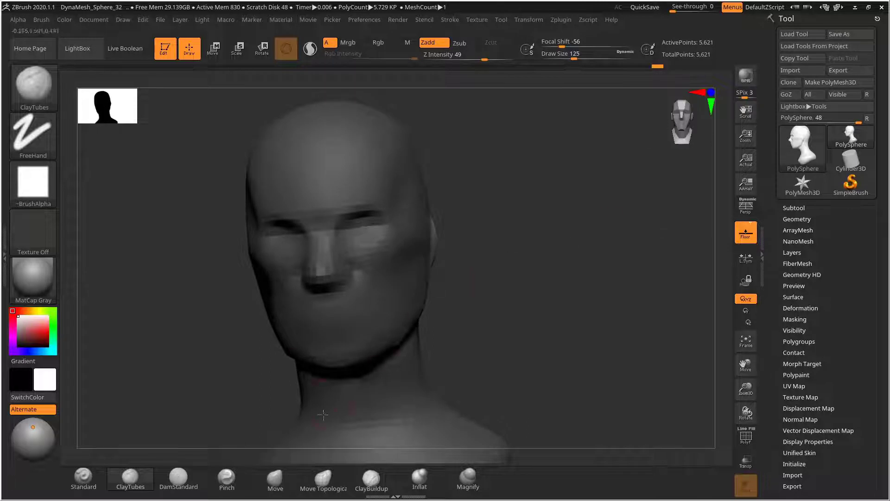
Pull the unmasked ears outward from the head with the Move brush at draw size 225, and clear the mask
{"action": "left_click", "coordinate": [276, 478]}
{"action": "mouse_move", "coordinate": [497, 263]}
{"action": "left_mouse_down"}
{"action": "mouse_move", "coordinate": [446, 247]}
{"action": "mouse_move", "coordinate": [442, 235]}
{"action": "mouse_move", "coordinate": [436, 256]}
{"action": "left_mouse_up"}
{"action": "key", "text": "s"}
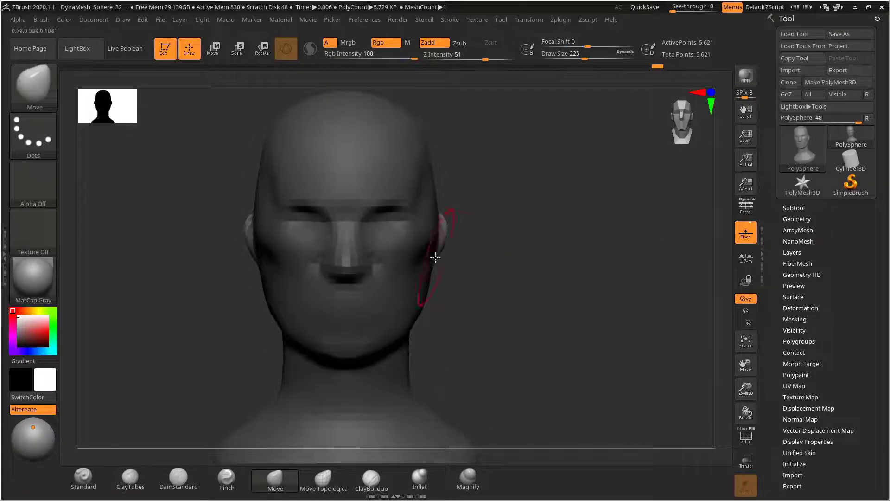
{"action": "mouse_move", "coordinate": [479, 236]}
{"action": "left_mouse_down"}
{"action": "mouse_move", "coordinate": [407, 262]}
{"action": "mouse_move", "coordinate": [388, 255]}
{"action": "mouse_move", "coordinate": [419, 233]}
{"action": "mouse_move", "coordinate": [421, 269]}
{"action": "left_mouse_up"}
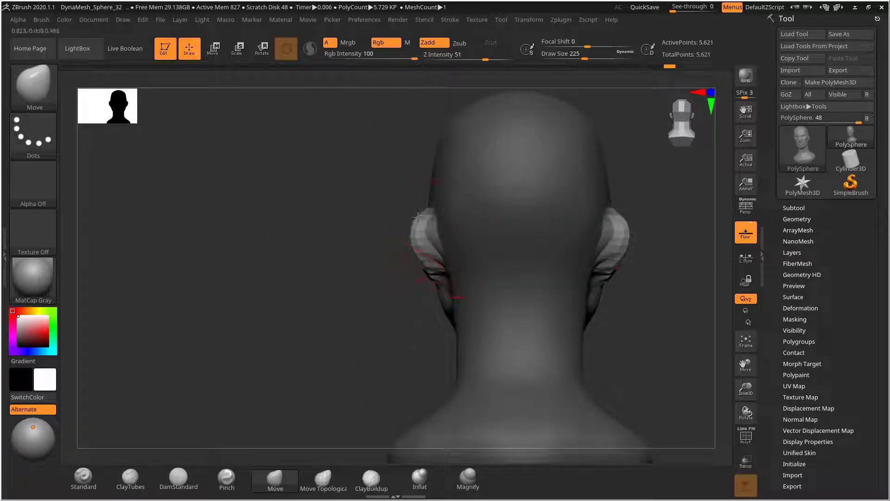
{"action": "left_click_drag", "start_coordinate": [369, 229], "coordinate": [412, 223]}
{"action": "left_click_drag", "start_coordinate": [503, 235], "coordinate": [549, 241]}
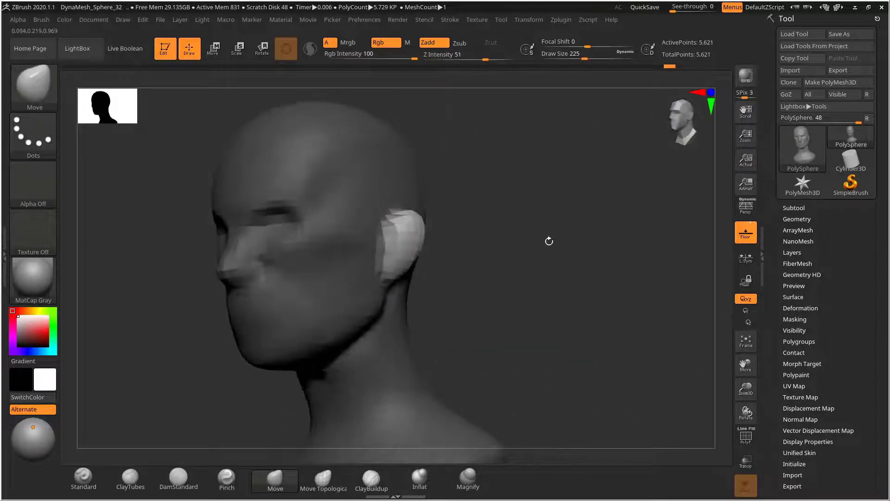
{"action": "left_click_drag", "start_coordinate": [435, 273], "coordinate": [453, 267]}
{"action": "mouse_move", "coordinate": [491, 229]}
{"action": "left_mouse_down", "text": "ctrl"}
{"action": "mouse_move", "coordinate": [518, 283]}
{"action": "mouse_move", "coordinate": [473, 264]}
{"action": "left_mouse_up", "text": "ctrl"}
Refine the lower front edge of the ear with the Move brush at draw size 114
{"action": "key", "text": "s"}
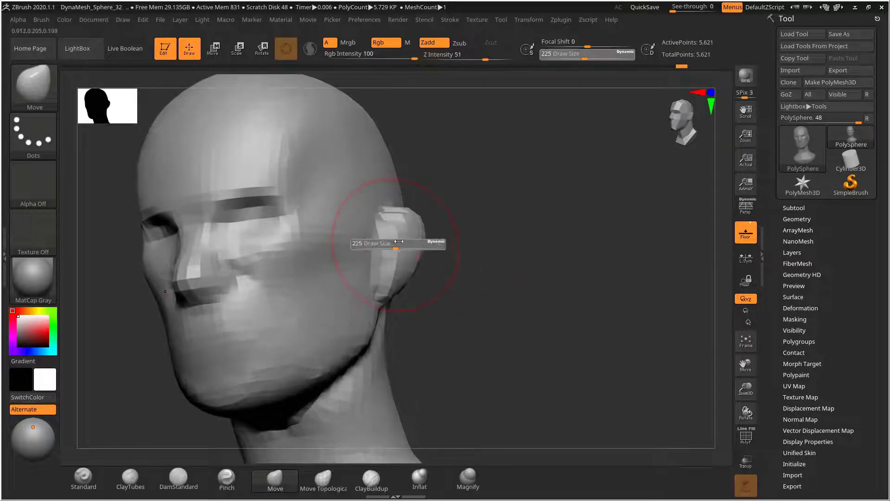
{"action": "mouse_move", "coordinate": [397, 246]}
{"action": "left_mouse_down"}
{"action": "mouse_move", "coordinate": [387, 250]}
{"action": "mouse_move", "coordinate": [372, 308]}
{"action": "left_mouse_up"}
{"action": "mouse_move", "coordinate": [458, 277]}
{"action": "left_mouse_down", "text": "alt"}
{"action": "mouse_move", "coordinate": [449, 242]}
{"action": "mouse_move", "coordinate": [427, 275]}
{"action": "left_mouse_up", "text": "alt"}
{"action": "mouse_move", "coordinate": [551, 251]}
{"action": "left_mouse_down"}
{"action": "mouse_move", "coordinate": [536, 233]}
{"action": "mouse_move", "coordinate": [550, 240]}
{"action": "mouse_move", "coordinate": [548, 229]}
{"action": "mouse_move", "coordinate": [546, 253]}
{"action": "left_mouse_up"}
{"action": "left_click_drag", "start_coordinate": [585, 252], "coordinate": [566, 252]}
{"action": "left_click_drag", "start_coordinate": [535, 278], "coordinate": [511, 259], "text": "alt"}
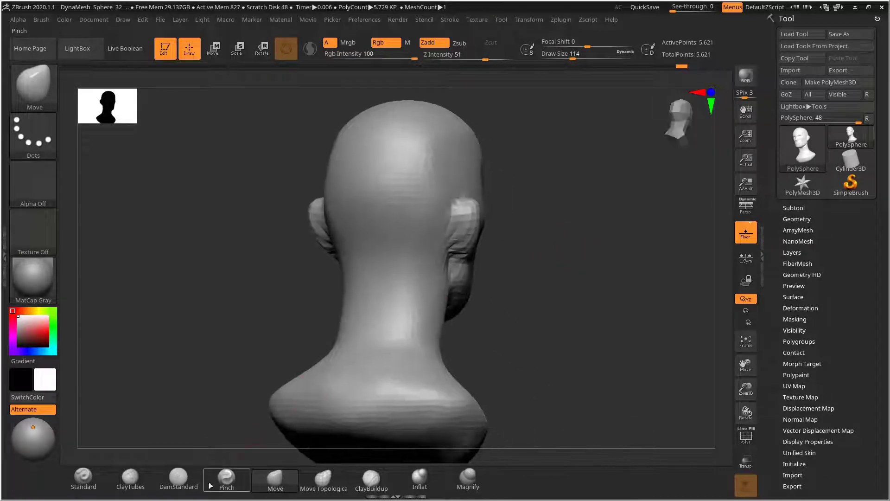
Build up the base of the skull behind the ears with the ClayTubes brush at draw size 125, and smooth it
{"action": "left_click", "coordinate": [131, 477]}
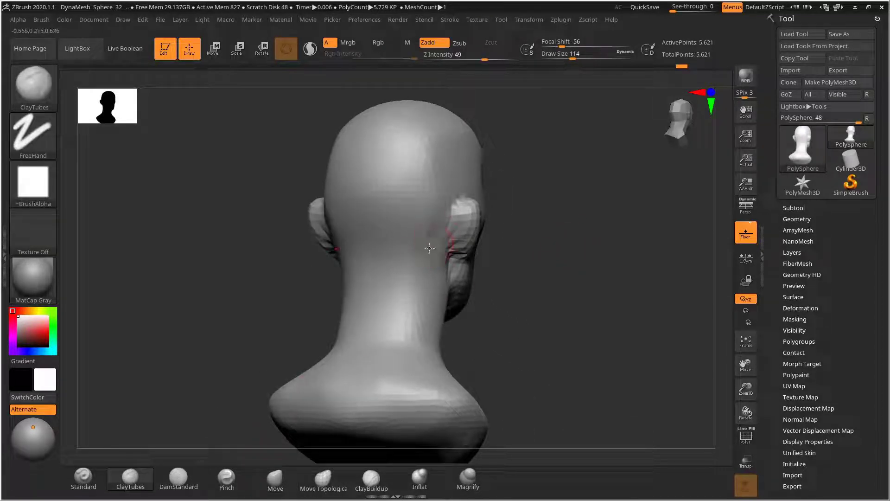
{"action": "key", "text": "s"}
{"action": "left_click_drag", "start_coordinate": [422, 239], "coordinate": [424, 239]}
{"action": "left_click_drag", "start_coordinate": [573, 226], "coordinate": [513, 228]}
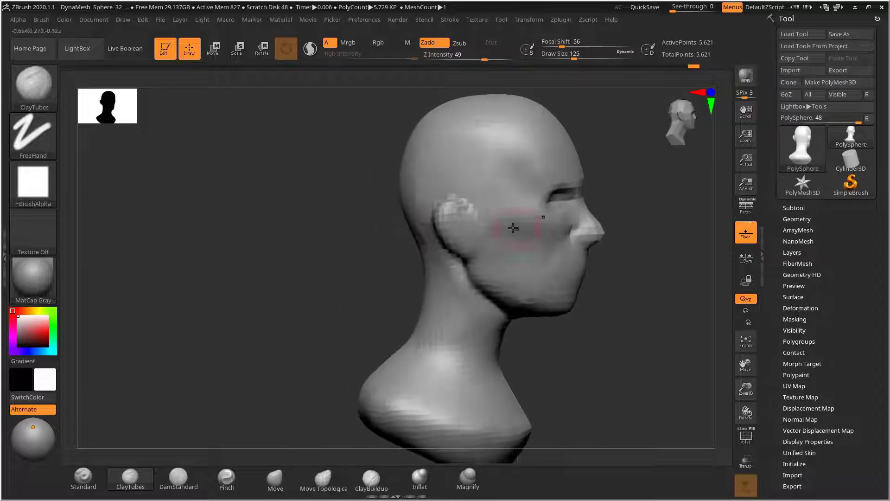
{"action": "right_click_drag", "start_coordinate": [513, 227], "coordinate": [408, 221]}
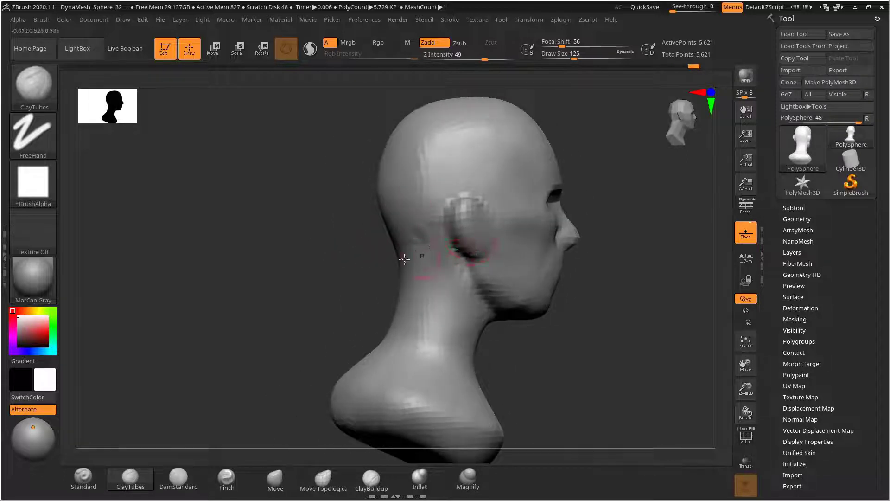
{"action": "right_click_drag", "start_coordinate": [404, 258], "coordinate": [413, 272]}
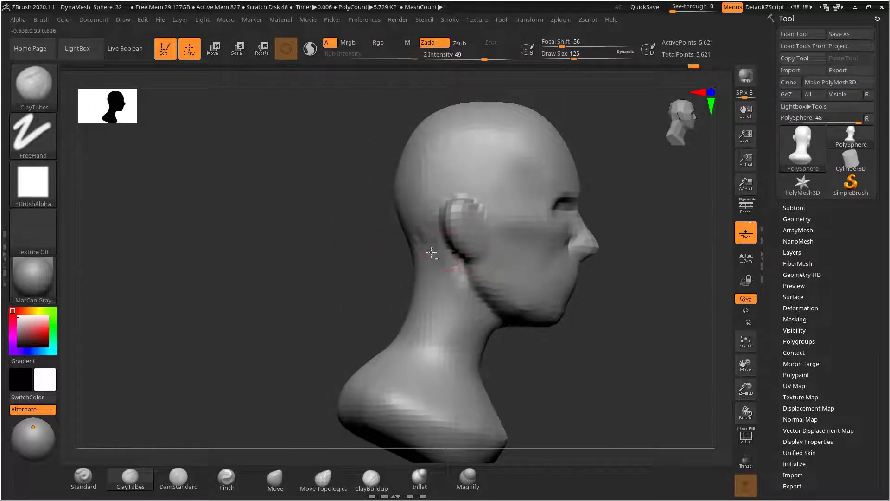
{"action": "right_click_drag", "start_coordinate": [377, 249], "coordinate": [405, 239]}
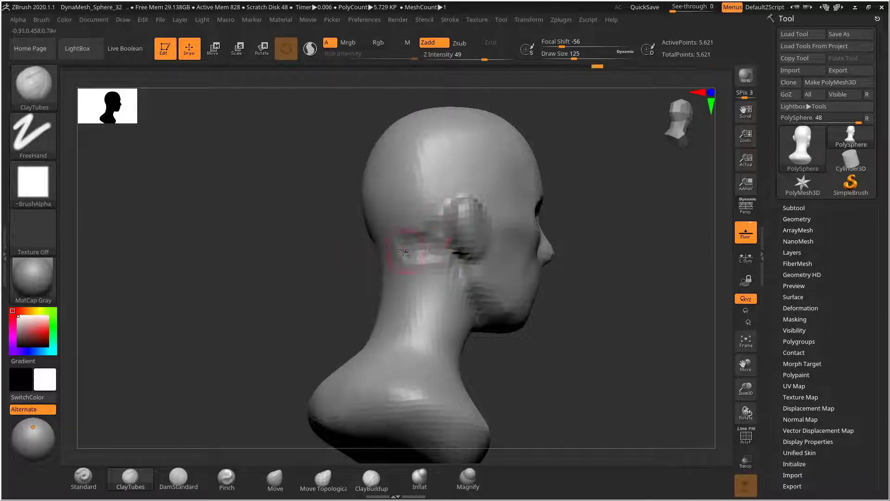
{"action": "right_click_drag", "start_coordinate": [586, 164], "coordinate": [434, 226]}
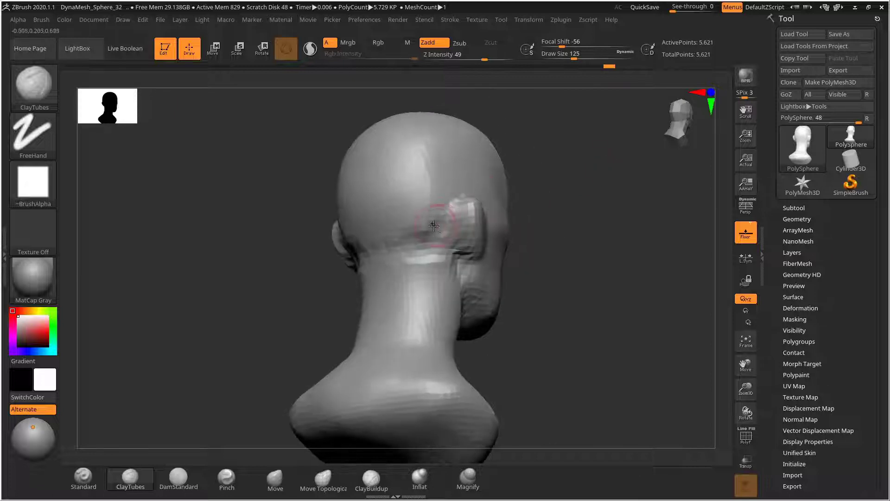
{"action": "key", "text": "shift"}
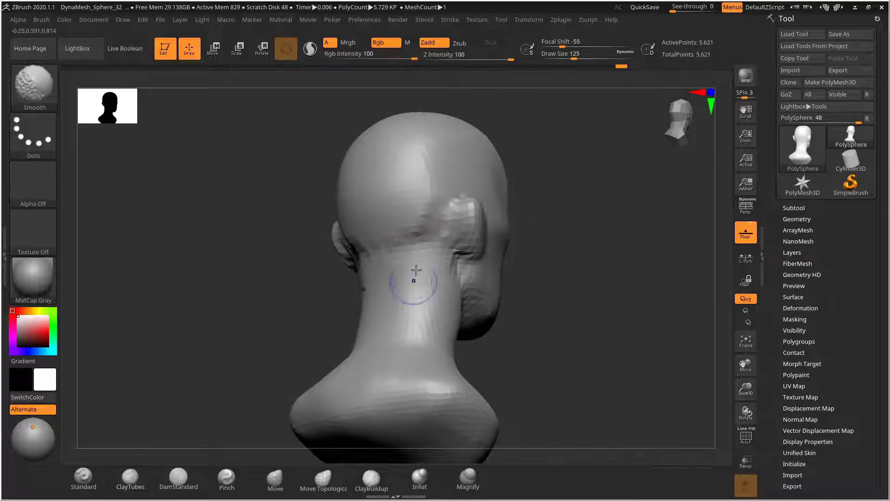
Push the back of the shoulders slightly inward with the Move brush in side view, enlarging the draw size to 420
{"action": "right_click_drag", "start_coordinate": [620, 218], "coordinate": [543, 209], "text": "alt"}
{"action": "right_click_drag", "start_coordinate": [542, 208], "coordinate": [569, 265]}
{"action": "right_click_drag", "start_coordinate": [569, 265], "coordinate": [501, 276]}
{"action": "mouse_move", "coordinate": [608, 264]}
{"action": "right_mouse_down", "text": "alt"}
{"action": "mouse_move", "coordinate": [588, 231]}
{"action": "mouse_move", "coordinate": [605, 242]}
{"action": "mouse_move", "coordinate": [578, 278]}
{"action": "mouse_move", "coordinate": [510, 279]}
{"action": "mouse_move", "coordinate": [533, 284]}
{"action": "mouse_move", "coordinate": [516, 284]}
{"action": "right_mouse_up", "text": "alt"}
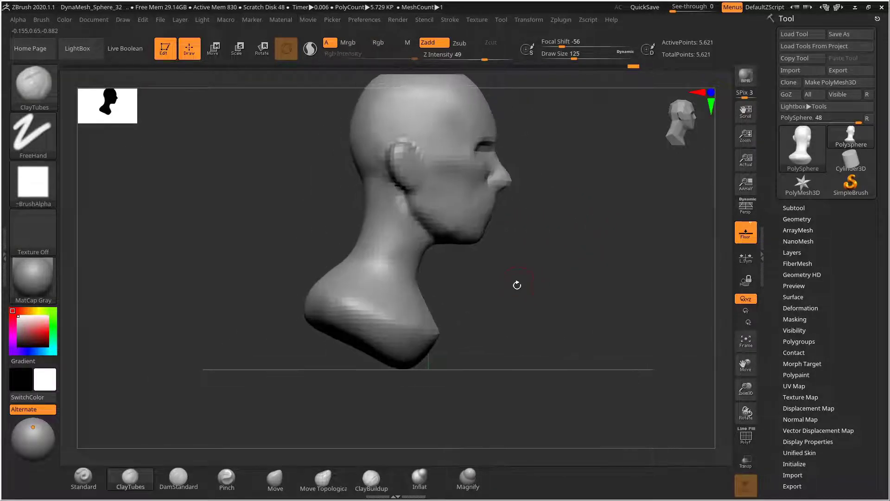
{"action": "left_click", "coordinate": [276, 478]}
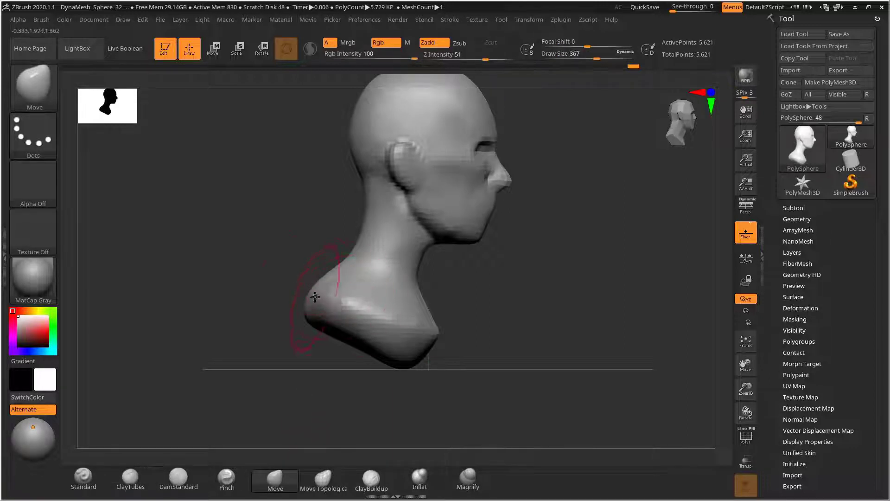
{"action": "left_click_drag", "start_coordinate": [313, 288], "coordinate": [321, 290]}
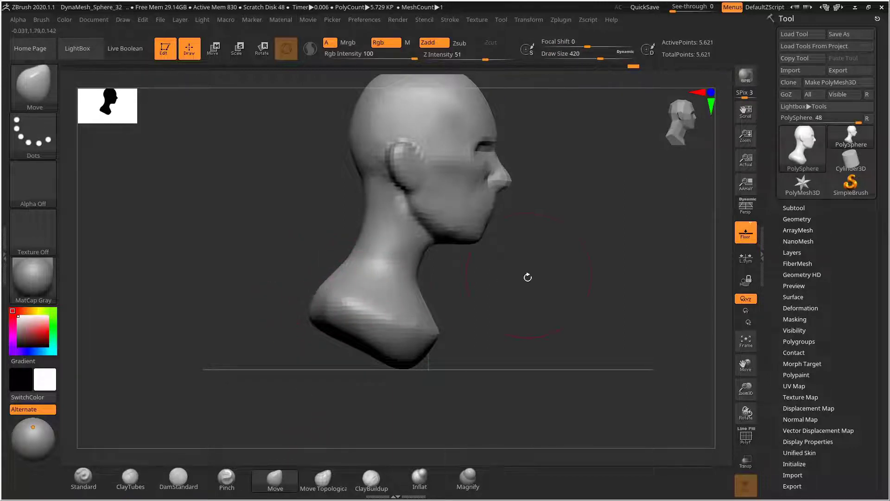
{"action": "right_click_drag", "start_coordinate": [528, 278], "coordinate": [471, 341]}
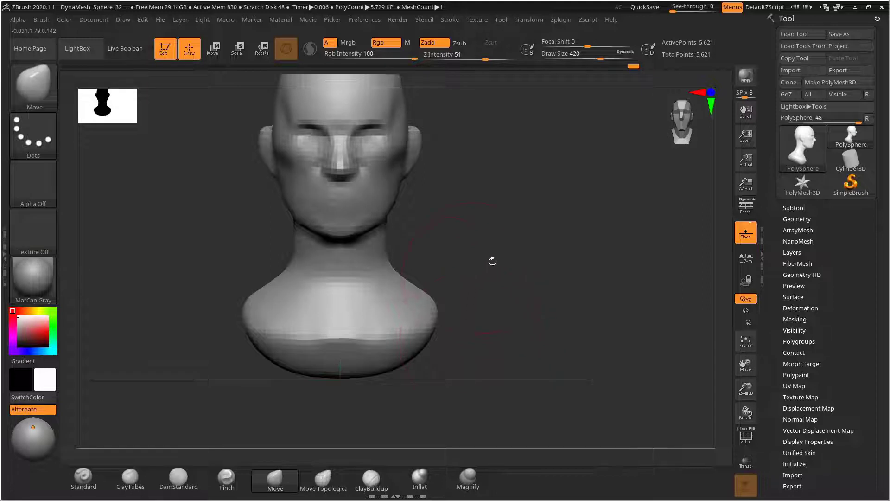
Adjust the sides of the face and the temples in front view with the Move brush, reducing the draw size to 240
{"action": "right_click_drag", "start_coordinate": [492, 261], "coordinate": [571, 280], "text": "ctrl"}
{"action": "right_click_drag", "start_coordinate": [541, 232], "coordinate": [545, 222], "text": "alt"}
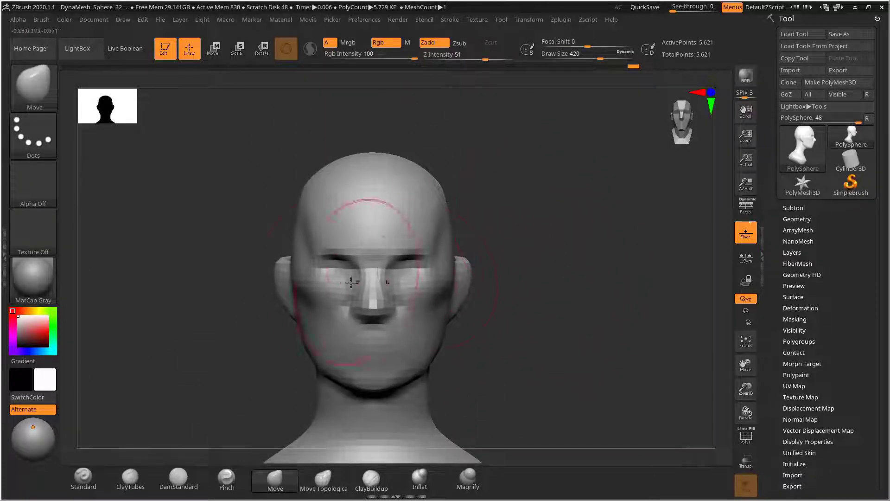
{"action": "key", "text": "s"}
{"action": "left_click_drag", "start_coordinate": [315, 285], "coordinate": [312, 284]}
{"action": "key", "text": "s"}
{"action": "left_click_drag", "start_coordinate": [300, 242], "coordinate": [290, 242]}
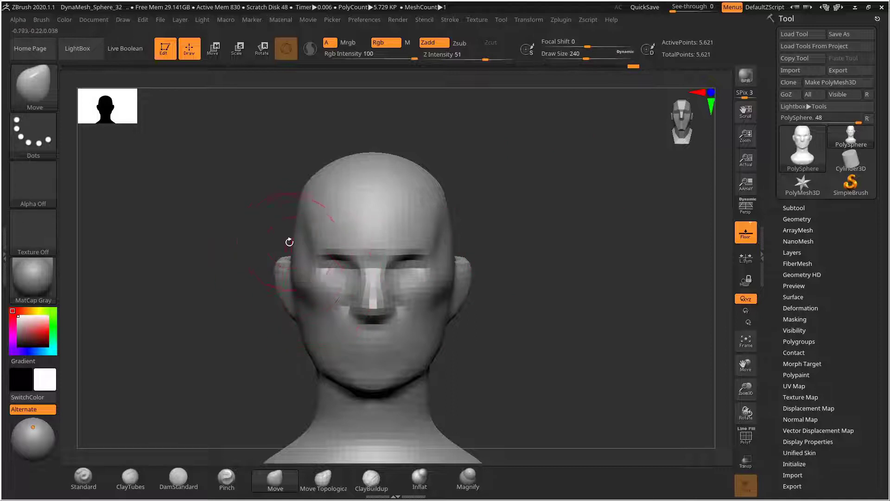
Raise the top of the skull with the Move brush at draw size 348, and adjust the side of the head at draw size 300
{"action": "key", "text": "s"}
{"action": "left_click", "coordinate": [333, 173]}
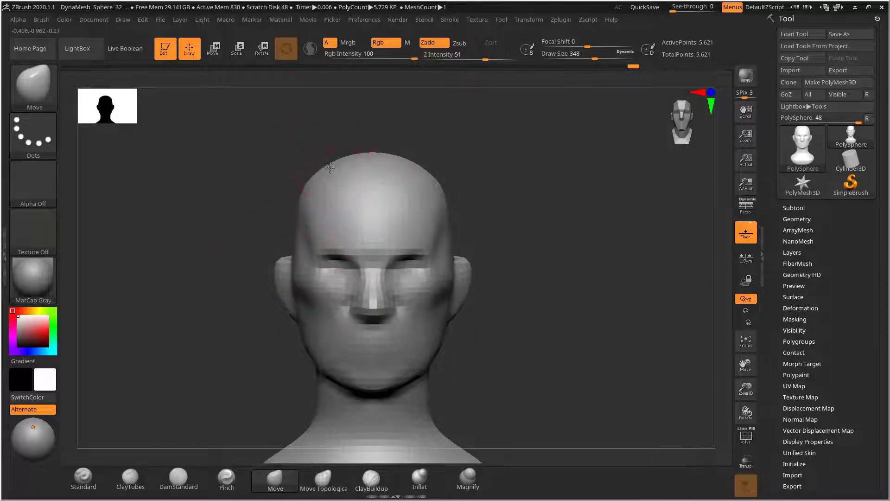
{"action": "left_click_drag", "start_coordinate": [380, 149], "coordinate": [380, 144]}
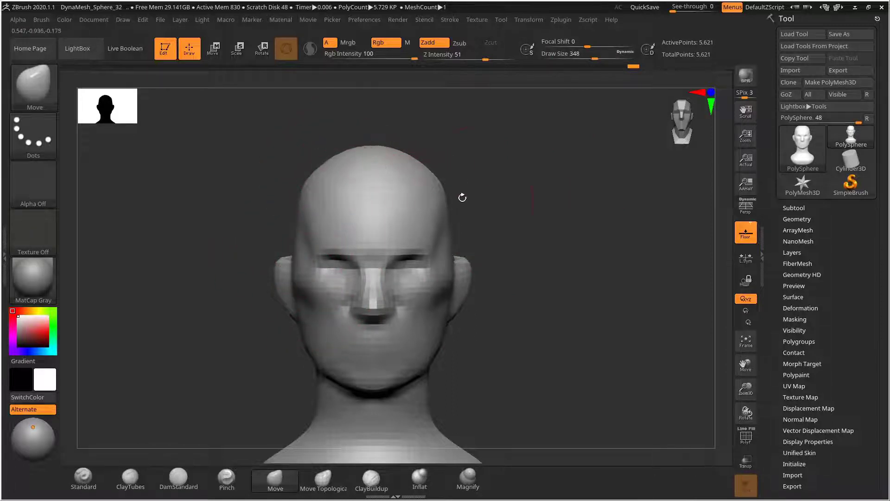
{"action": "key", "text": "s"}
{"action": "left_click", "coordinate": [449, 225]}
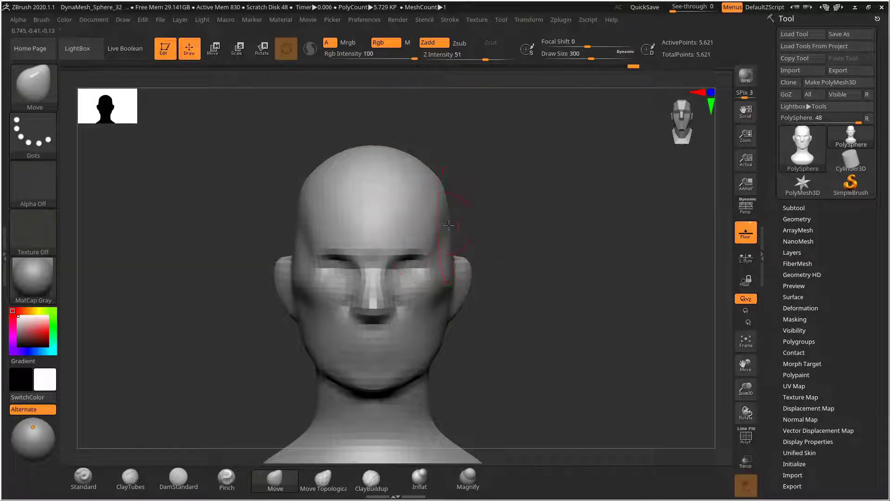
{"action": "left_click_drag", "start_coordinate": [452, 225], "coordinate": [564, 159]}
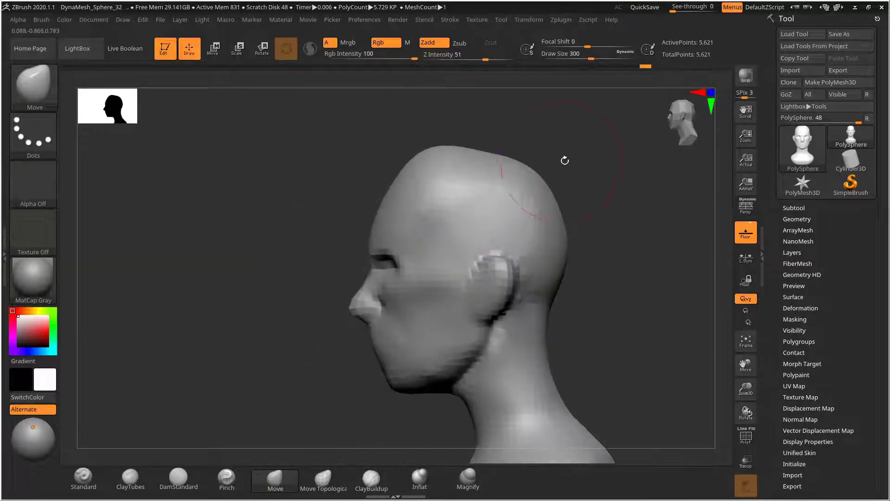
Round the crown and back of the skull in side view with the Move brush, using draw sizes 324 and 267
{"action": "key", "text": "s"}
{"action": "mouse_move", "coordinate": [474, 186]}
{"action": "left_mouse_down"}
{"action": "mouse_move", "coordinate": [499, 186]}
{"action": "mouse_move", "coordinate": [464, 165]}
{"action": "left_mouse_up"}
{"action": "key", "text": "s"}
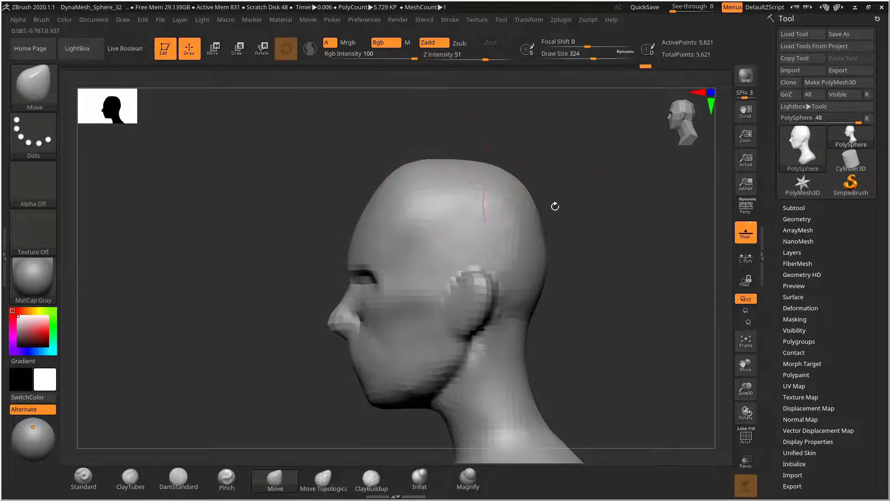
{"action": "left_click_drag", "start_coordinate": [555, 206], "coordinate": [526, 229]}
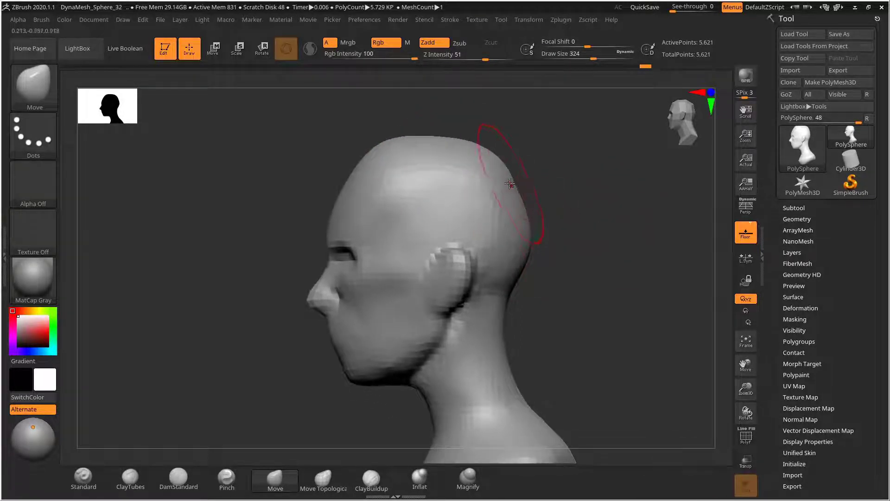
{"action": "left_click_drag", "start_coordinate": [509, 183], "coordinate": [520, 181]}
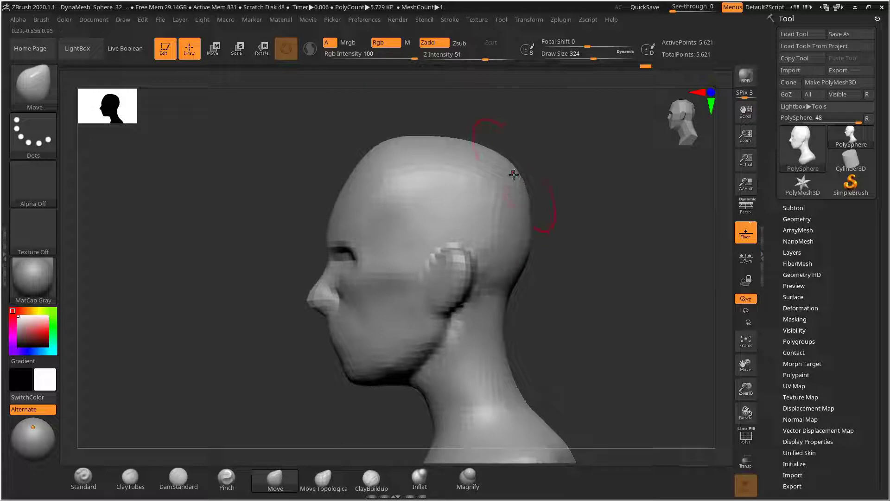
{"action": "key", "text": "s"}
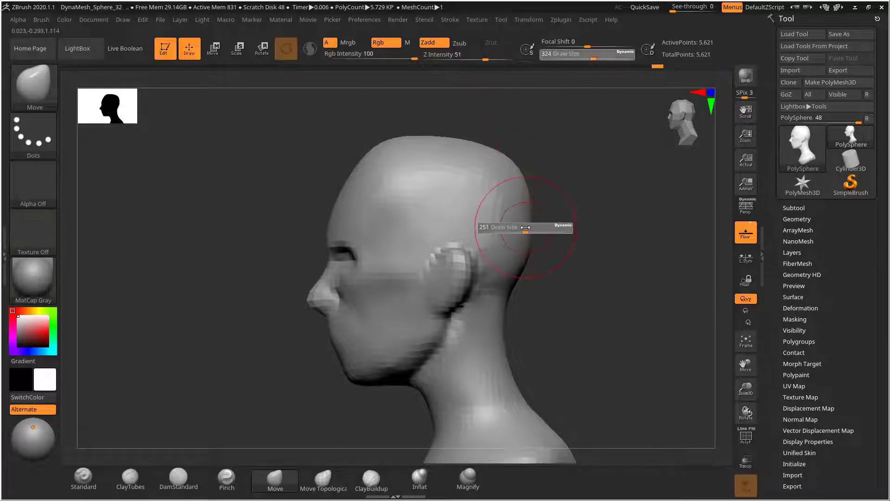
{"action": "left_click_drag", "start_coordinate": [532, 227], "coordinate": [533, 251]}
{"action": "mouse_move", "coordinate": [601, 240]}
{"action": "left_mouse_down", "text": "alt"}
{"action": "mouse_move", "coordinate": [557, 217]}
{"action": "mouse_move", "coordinate": [572, 243]}
{"action": "mouse_move", "coordinate": [616, 243]}
{"action": "mouse_move", "coordinate": [550, 251]}
{"action": "left_mouse_up", "text": "alt"}
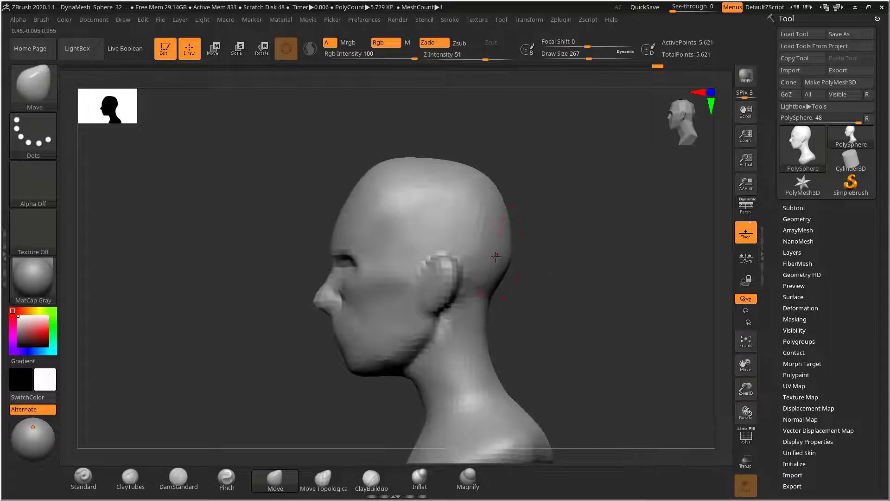
Adjust the upper forehead in side view with the Move brush, enlarging the draw size to 289
{"action": "left_click_drag", "start_coordinate": [549, 198], "coordinate": [594, 219], "text": "alt"}
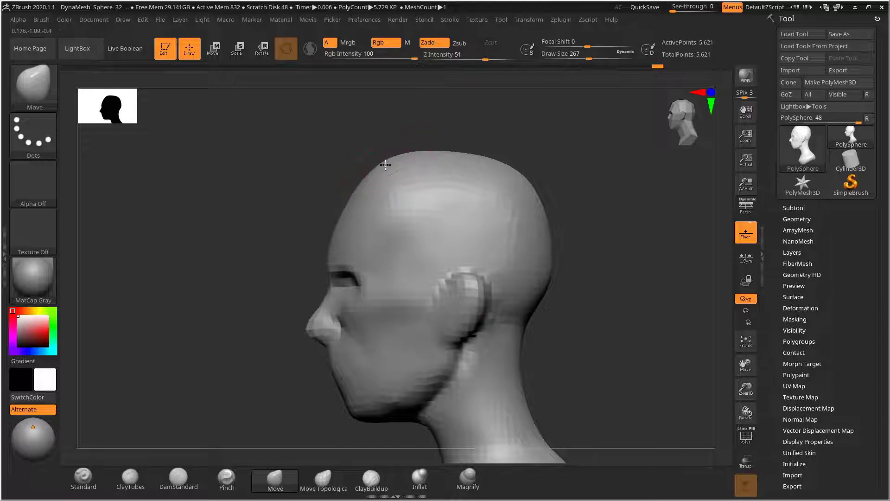
{"action": "left_click_drag", "start_coordinate": [383, 153], "coordinate": [537, 155]}
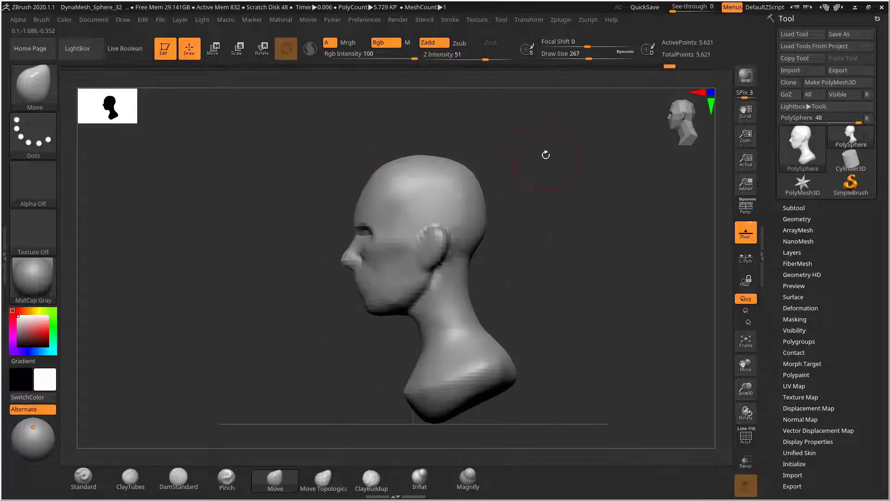
{"action": "mouse_move", "coordinate": [430, 144]}
{"action": "left_mouse_down", "text": "alt"}
{"action": "mouse_move", "coordinate": [487, 130]}
{"action": "mouse_move", "coordinate": [473, 186]}
{"action": "left_mouse_up", "text": "alt"}
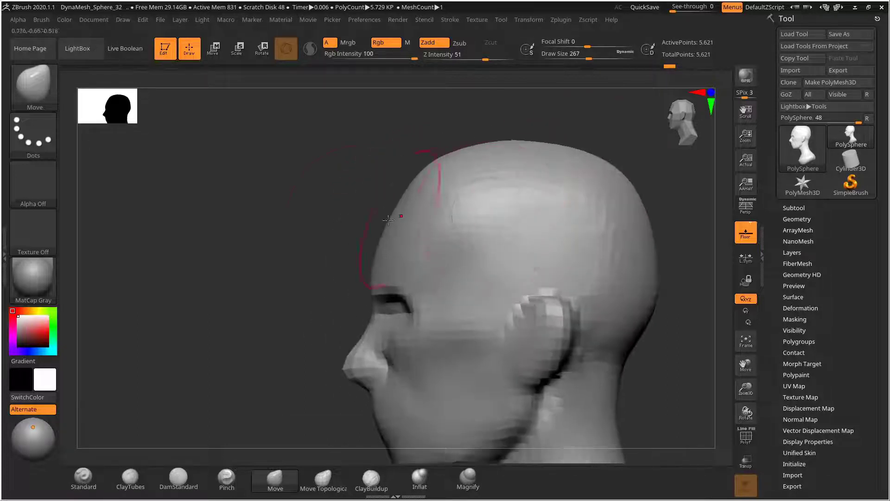
{"action": "key", "text": "s"}
{"action": "left_click_drag", "start_coordinate": [363, 219], "coordinate": [365, 219]}
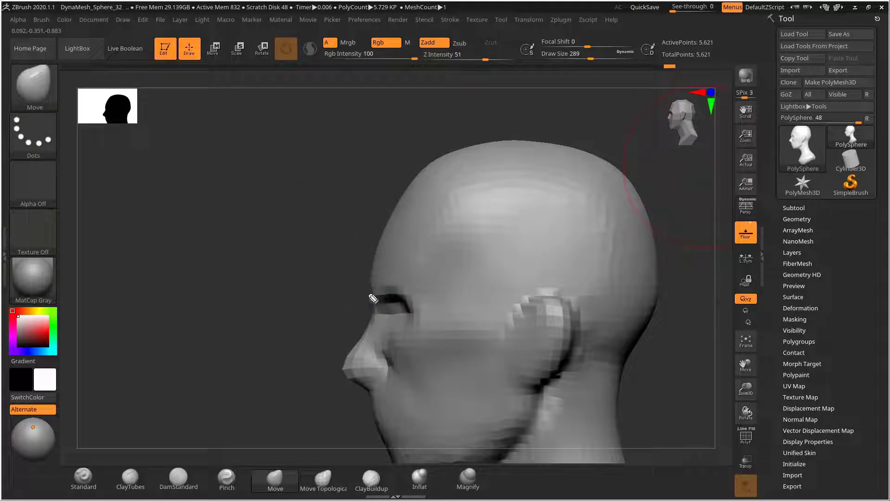
Sketch the forehead curve and a brow-and-nose profile as screen annotations, and clear them
{"action": "left_click_drag", "start_coordinate": [370, 224], "coordinate": [366, 294]}
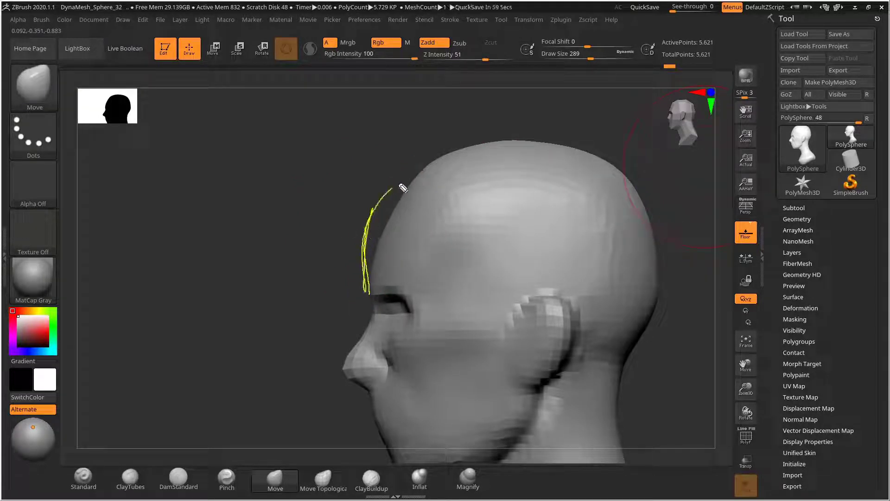
{"action": "left_click_drag", "start_coordinate": [403, 188], "coordinate": [452, 169]}
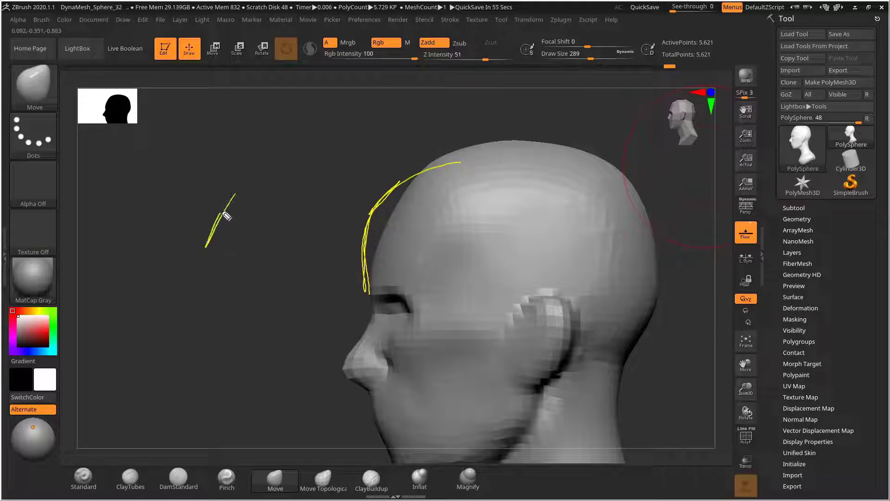
{"action": "left_click_drag", "start_coordinate": [226, 216], "coordinate": [207, 257]}
{"action": "left_click_drag", "start_coordinate": [209, 303], "coordinate": [187, 336]}
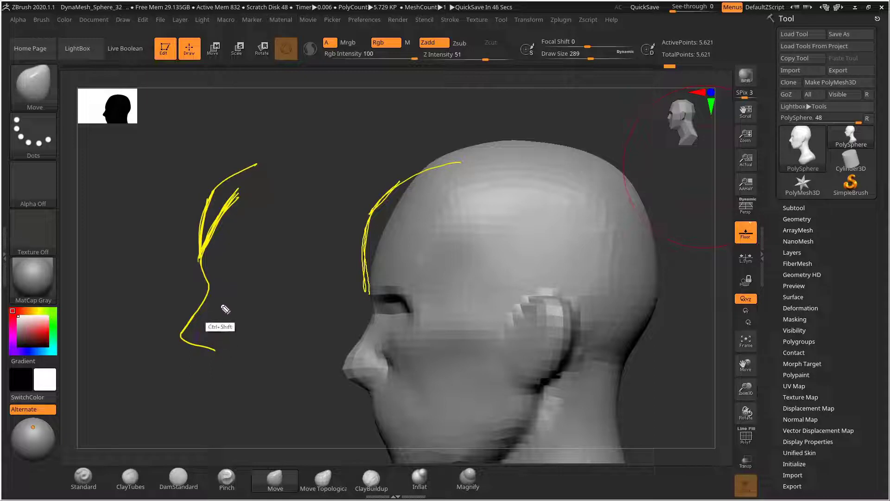
{"action": "key", "text": "ctrl+shift+7"}
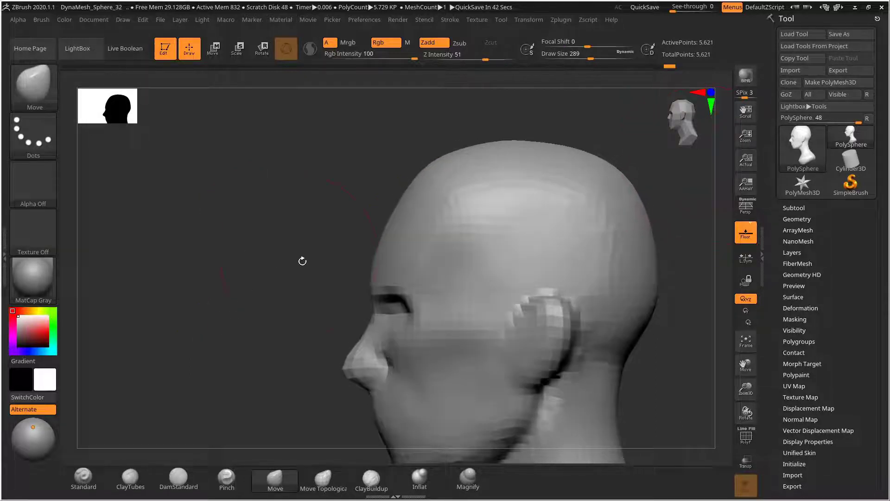
Pull the forehead into a fuller, rounder profile with the Move brush at draw size 283
{"action": "mouse_move", "coordinate": [301, 260]}
{"action": "left_mouse_down"}
{"action": "mouse_move", "coordinate": [353, 221]}
{"action": "mouse_move", "coordinate": [377, 222]}
{"action": "left_mouse_up"}
{"action": "key", "text": "s"}
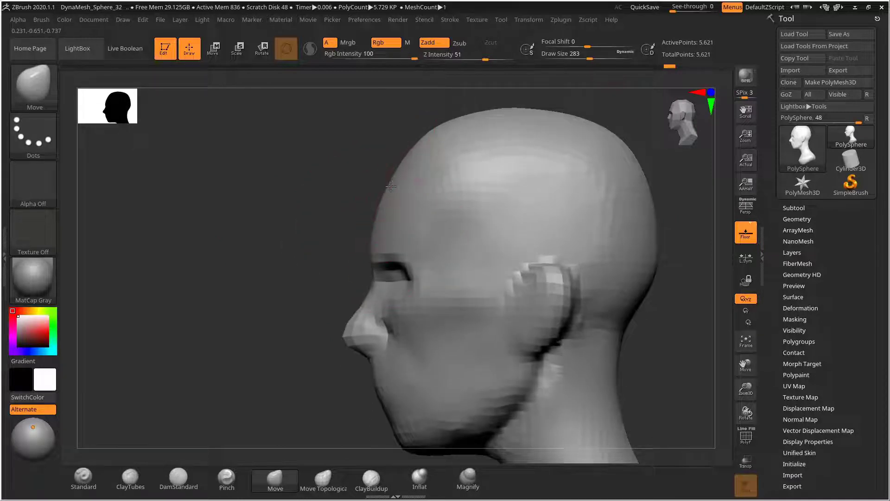
{"action": "mouse_move", "coordinate": [361, 164]}
{"action": "left_mouse_down"}
{"action": "mouse_move", "coordinate": [360, 173]}
{"action": "mouse_move", "coordinate": [397, 161]}
{"action": "left_mouse_up"}
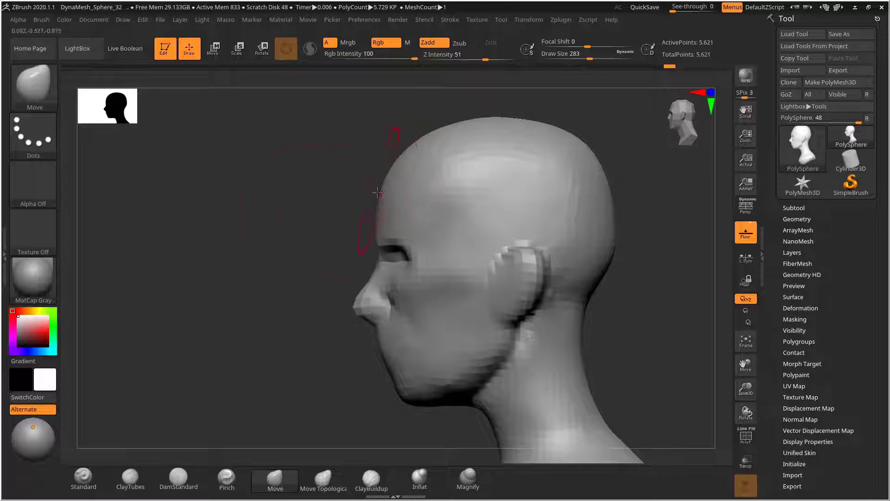
Refine the sides of the neck and the jawline in front view with the Move brush, reducing the draw size to 251 and 192
{"action": "mouse_move", "coordinate": [306, 211]}
{"action": "left_mouse_down"}
{"action": "mouse_move", "coordinate": [614, 188]}
{"action": "mouse_move", "coordinate": [518, 193]}
{"action": "mouse_move", "coordinate": [566, 232]}
{"action": "mouse_move", "coordinate": [532, 208]}
{"action": "mouse_move", "coordinate": [552, 157]}
{"action": "mouse_move", "coordinate": [503, 298]}
{"action": "mouse_move", "coordinate": [422, 273]}
{"action": "left_mouse_up"}
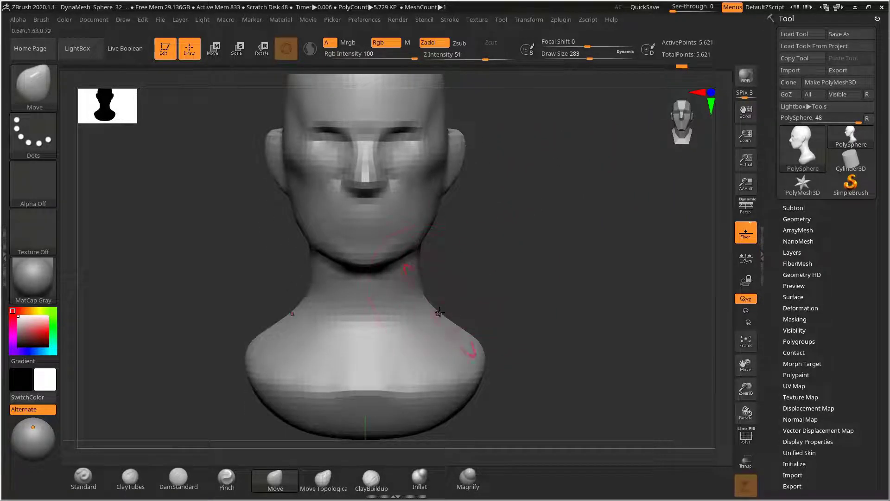
{"action": "mouse_move", "coordinate": [491, 315]}
{"action": "left_mouse_down"}
{"action": "mouse_move", "coordinate": [536, 284]}
{"action": "mouse_move", "coordinate": [496, 294]}
{"action": "mouse_move", "coordinate": [535, 259]}
{"action": "mouse_move", "coordinate": [508, 281]}
{"action": "mouse_move", "coordinate": [468, 278]}
{"action": "left_mouse_up"}
{"action": "key", "text": "s"}
{"action": "left_click_drag", "start_coordinate": [408, 265], "coordinate": [408, 279]}
{"action": "left_click_drag", "start_coordinate": [483, 261], "coordinate": [519, 290], "text": "alt"}
{"action": "left_click_drag", "start_coordinate": [464, 275], "coordinate": [440, 257], "text": "alt"}
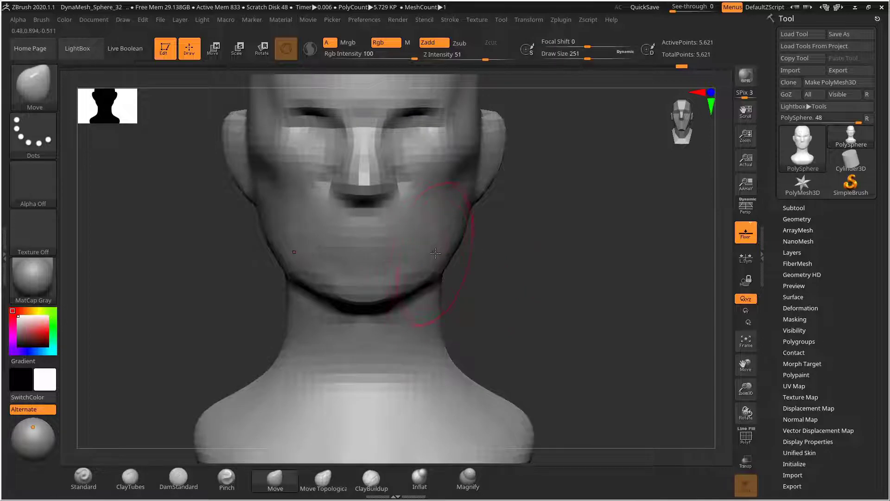
{"action": "key", "text": "s"}
{"action": "left_click_drag", "start_coordinate": [394, 280], "coordinate": [388, 280]}
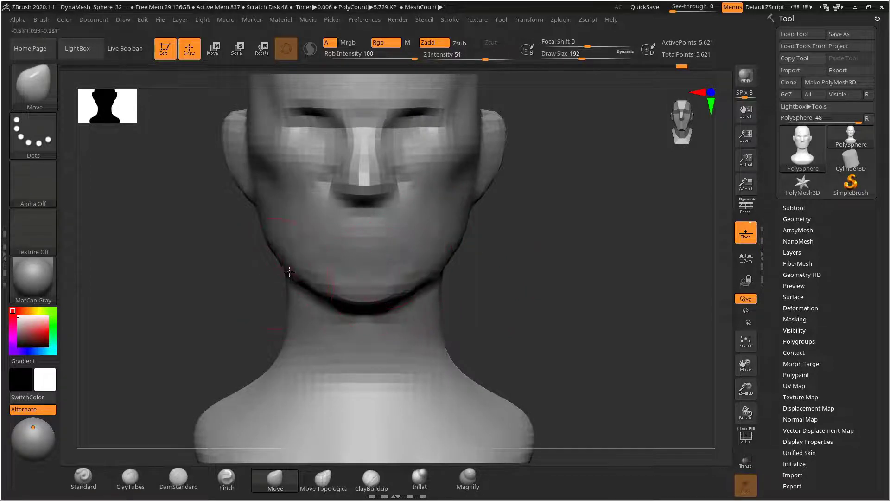
{"action": "mouse_move", "coordinate": [498, 261]}
{"action": "left_mouse_down"}
{"action": "mouse_move", "coordinate": [525, 244]}
{"action": "mouse_move", "coordinate": [558, 253]}
{"action": "mouse_move", "coordinate": [584, 236]}
{"action": "mouse_move", "coordinate": [480, 237]}
{"action": "mouse_move", "coordinate": [570, 253]}
{"action": "mouse_move", "coordinate": [540, 233]}
{"action": "mouse_move", "coordinate": [481, 239]}
{"action": "mouse_move", "coordinate": [561, 266]}
{"action": "mouse_move", "coordinate": [536, 271]}
{"action": "mouse_move", "coordinate": [575, 263]}
{"action": "mouse_move", "coordinate": [570, 243]}
{"action": "mouse_move", "coordinate": [606, 200]}
{"action": "mouse_move", "coordinate": [592, 224]}
{"action": "mouse_move", "coordinate": [572, 213]}
{"action": "mouse_move", "coordinate": [590, 201]}
{"action": "mouse_move", "coordinate": [576, 235]}
{"action": "left_mouse_up"}
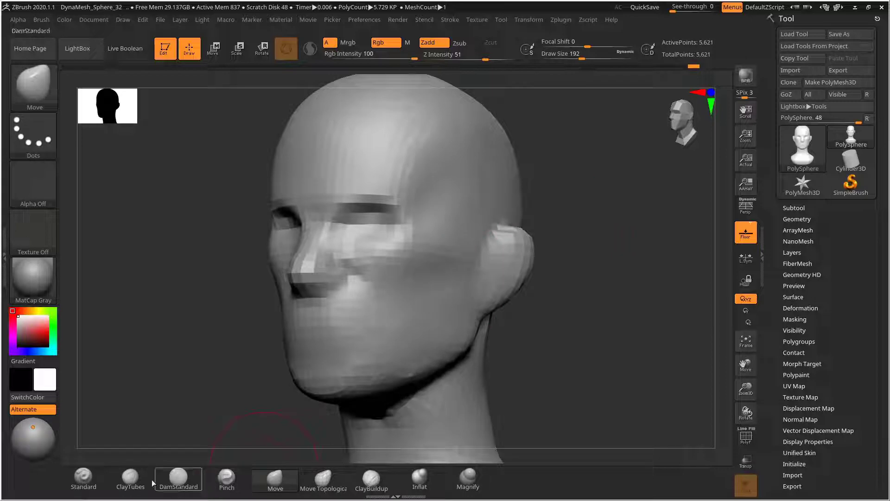
Sculpt the temples with the Standard brush at draw size 235
{"action": "left_click", "coordinate": [83, 478]}
{"action": "mouse_move", "coordinate": [574, 179]}
{"action": "left_mouse_down", "text": "alt"}
{"action": "mouse_move", "coordinate": [557, 196]}
{"action": "mouse_move", "coordinate": [533, 190]}
{"action": "left_mouse_up", "text": "alt"}
{"action": "key", "text": "s"}
{"action": "left_click_drag", "start_coordinate": [413, 226], "coordinate": [417, 226]}
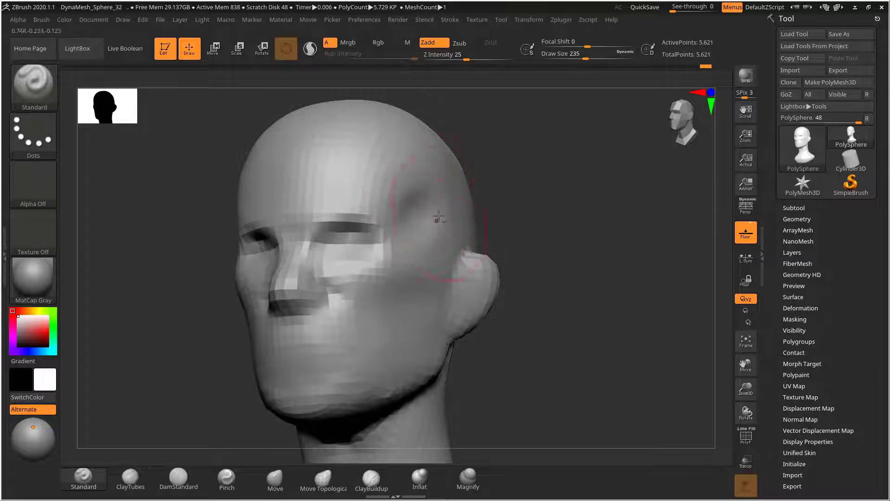
{"action": "left_click_drag", "start_coordinate": [526, 181], "coordinate": [445, 206]}
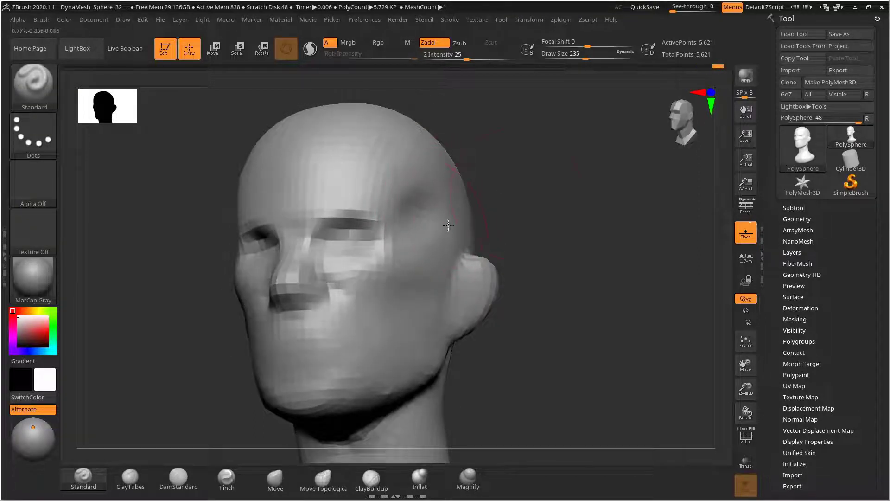
{"action": "left_click_drag", "start_coordinate": [503, 217], "coordinate": [410, 225]}
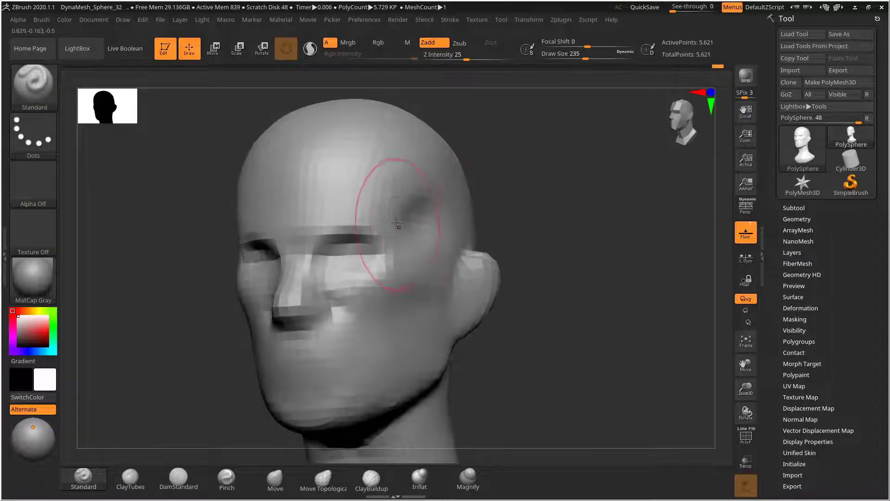
Refine the transition from the temple to the side of the face with the Standard brush at draw size 196
{"action": "left_click_drag", "start_coordinate": [492, 200], "coordinate": [478, 204]}
{"action": "key", "text": "s"}
{"action": "left_click_drag", "start_coordinate": [423, 209], "coordinate": [451, 205]}
{"action": "mouse_move", "coordinate": [545, 192]}
{"action": "left_mouse_down"}
{"action": "mouse_move", "coordinate": [561, 195]}
{"action": "mouse_move", "coordinate": [550, 199]}
{"action": "mouse_move", "coordinate": [541, 237]}
{"action": "mouse_move", "coordinate": [472, 246]}
{"action": "left_mouse_up"}
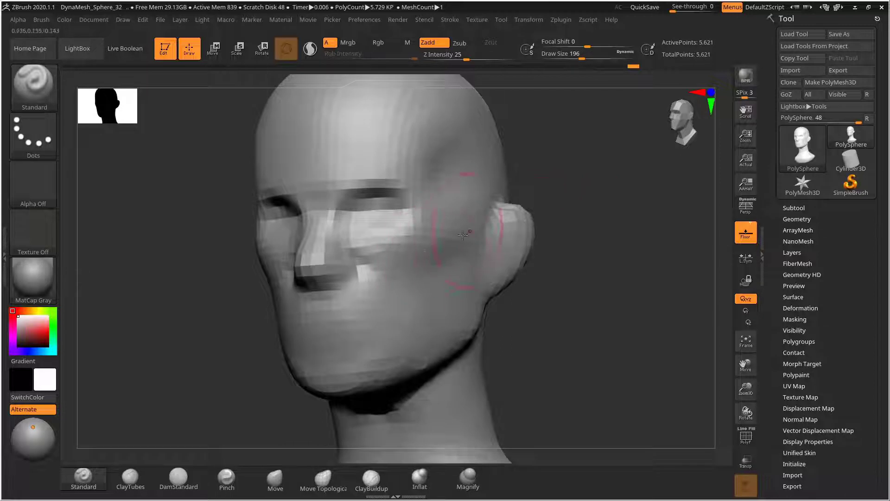
Shape the cheekbones and the hollows in front of the ears with the Standard brush at draw size 206
{"action": "left_click_drag", "start_coordinate": [597, 232], "coordinate": [574, 230]}
{"action": "key", "text": "s"}
{"action": "left_click_drag", "start_coordinate": [435, 240], "coordinate": [437, 241]}
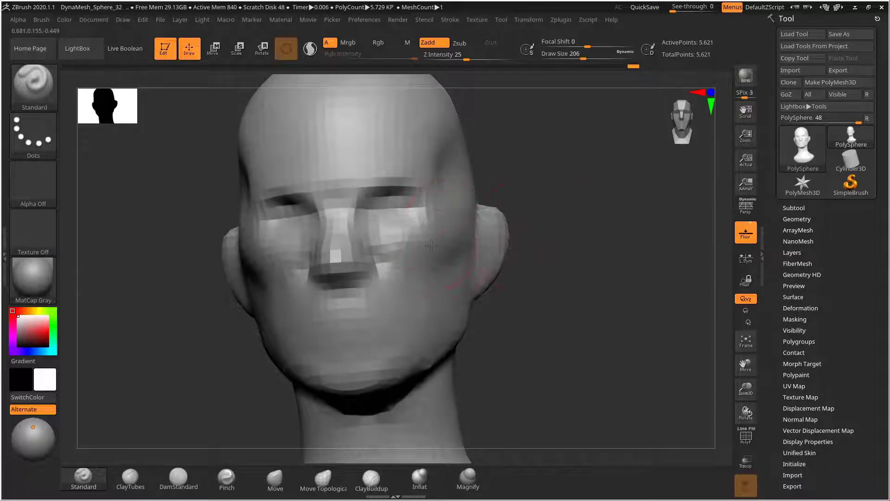
{"action": "mouse_move", "coordinate": [583, 235]}
{"action": "left_mouse_down"}
{"action": "mouse_move", "coordinate": [594, 236]}
{"action": "mouse_move", "coordinate": [572, 252]}
{"action": "mouse_move", "coordinate": [592, 274]}
{"action": "mouse_move", "coordinate": [598, 269]}
{"action": "mouse_move", "coordinate": [465, 279]}
{"action": "mouse_move", "coordinate": [531, 284]}
{"action": "left_mouse_up"}
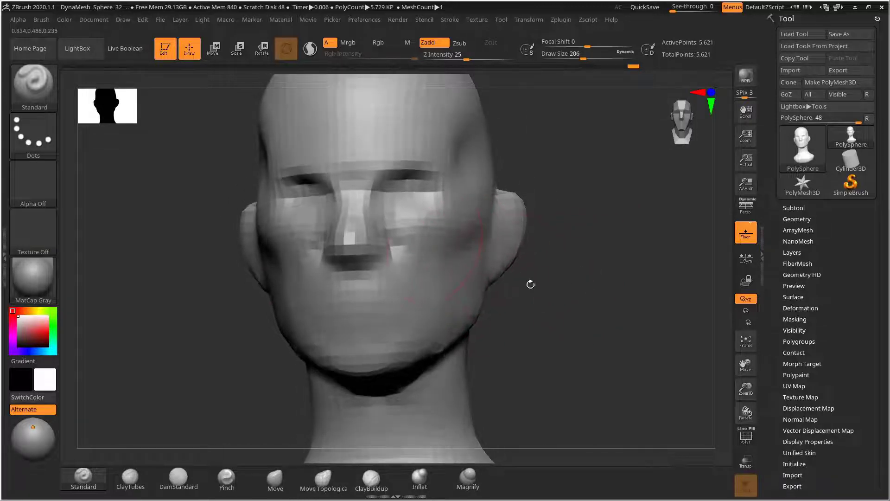
{"action": "mouse_move", "coordinate": [473, 257]}
{"action": "left_mouse_down"}
{"action": "mouse_move", "coordinate": [528, 278]}
{"action": "mouse_move", "coordinate": [380, 257]}
{"action": "left_mouse_up"}
Reduce the draw size to 129, smooth the cheeks and refine the planes around the nose and eyes
{"action": "key", "text": "s"}
{"action": "left_click_drag", "start_coordinate": [562, 316], "coordinate": [594, 309]}
{"action": "key", "text": "shift"}
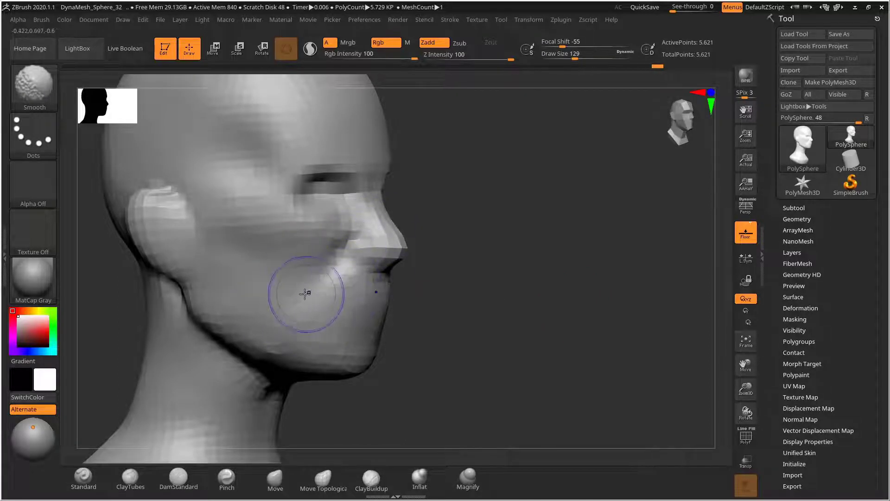
{"action": "mouse_move", "coordinate": [501, 276]}
{"action": "left_mouse_down", "text": "alt"}
{"action": "mouse_move", "coordinate": [503, 251]}
{"action": "mouse_move", "coordinate": [442, 256]}
{"action": "mouse_move", "coordinate": [530, 243]}
{"action": "mouse_move", "coordinate": [506, 268]}
{"action": "mouse_move", "coordinate": [429, 271]}
{"action": "mouse_move", "coordinate": [398, 260]}
{"action": "mouse_move", "coordinate": [543, 246]}
{"action": "mouse_move", "coordinate": [519, 232]}
{"action": "mouse_move", "coordinate": [501, 249]}
{"action": "mouse_move", "coordinate": [530, 278]}
{"action": "mouse_move", "coordinate": [572, 262]}
{"action": "mouse_move", "coordinate": [505, 268]}
{"action": "mouse_move", "coordinate": [597, 240]}
{"action": "mouse_move", "coordinate": [572, 238]}
{"action": "mouse_move", "coordinate": [547, 261]}
{"action": "mouse_move", "coordinate": [568, 236]}
{"action": "left_mouse_up", "text": "alt"}
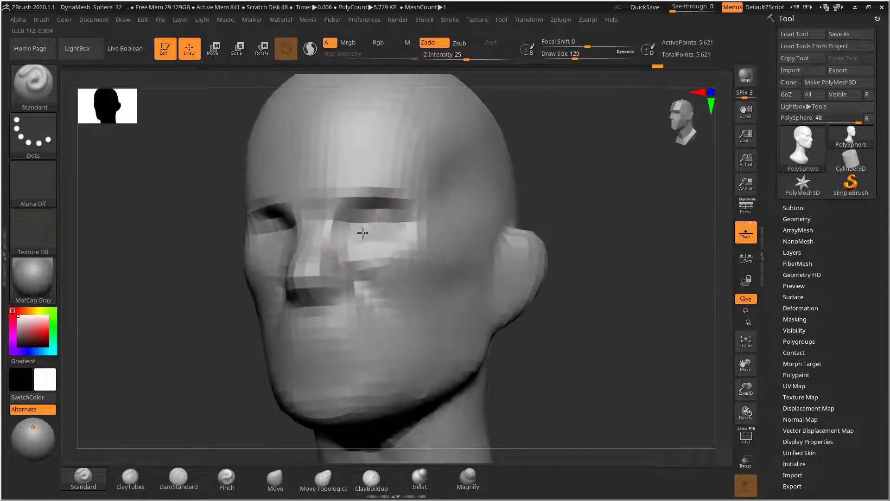
{"action": "left_click_drag", "start_coordinate": [601, 216], "coordinate": [474, 277]}
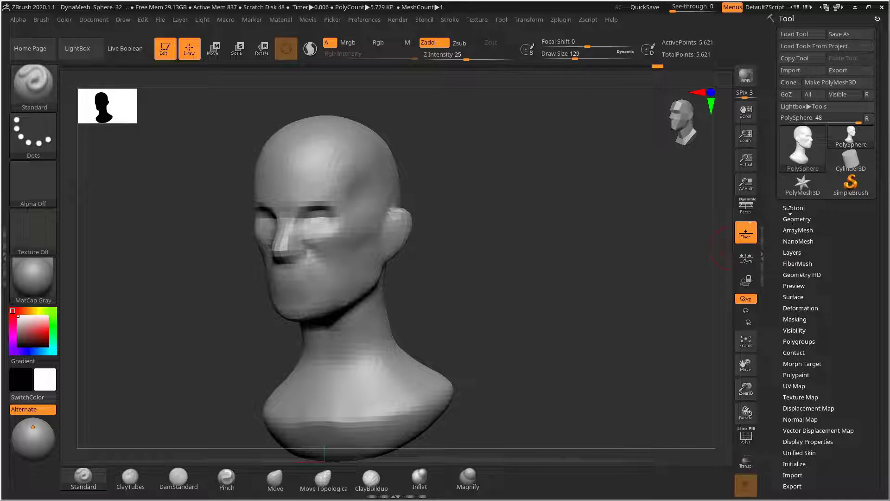
Set the DynaMesh resolution to 136 and remesh the head at that resolution
{"action": "left_click", "coordinate": [796, 219]}
{"action": "scroll", "coordinate": [775, 219], "scroll_direction": "down", "scroll_amount": 5}
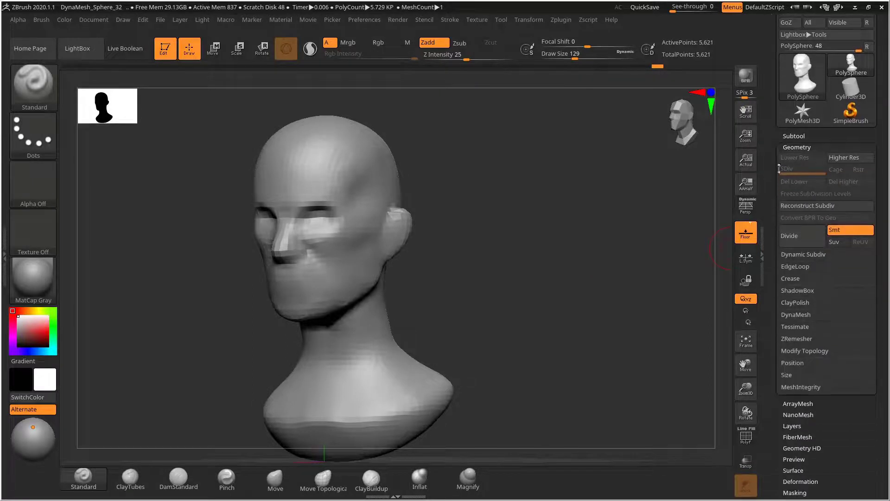
{"action": "left_click", "coordinate": [796, 238]}
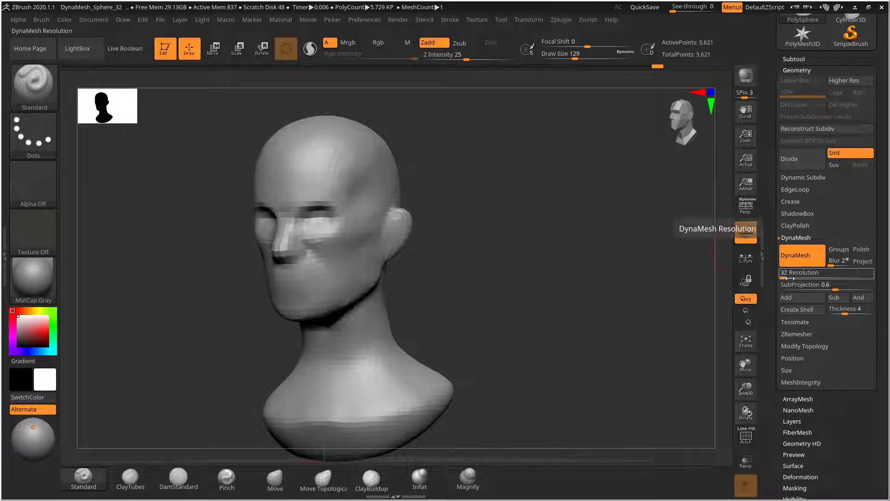
{"action": "left_click", "coordinate": [784, 276]}
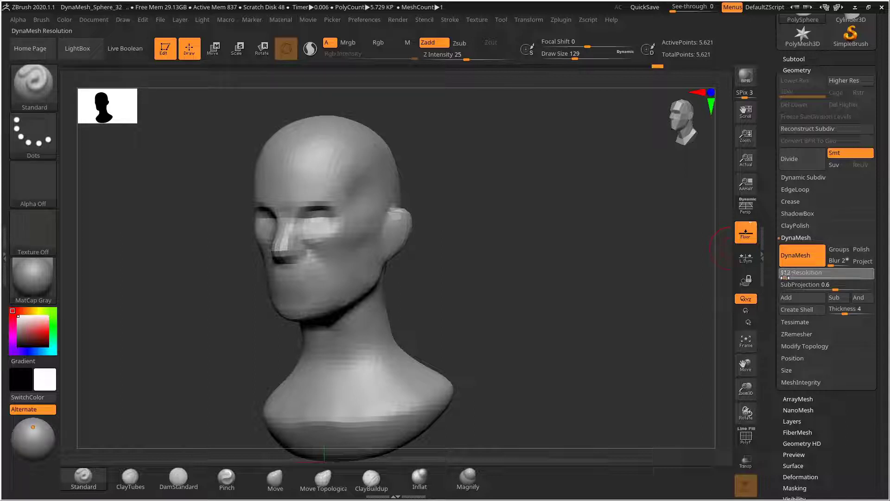
{"action": "left_click_drag", "start_coordinate": [785, 278], "coordinate": [784, 277]}
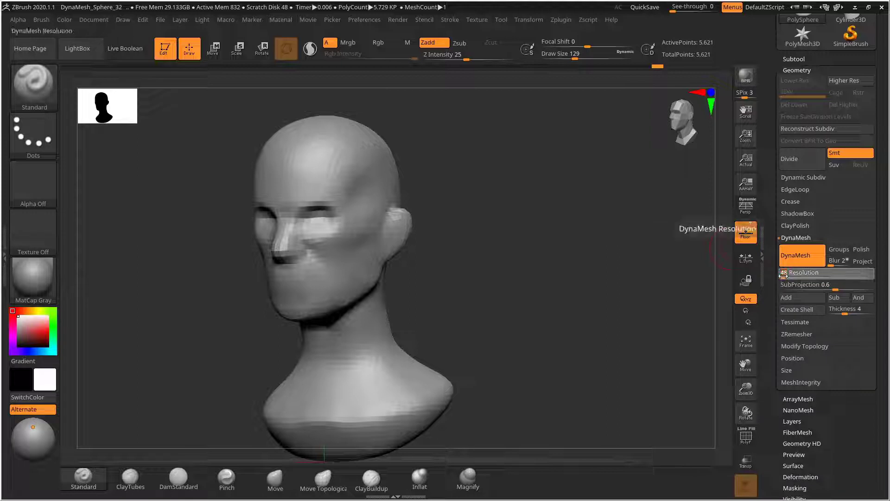
{"action": "left_click", "coordinate": [786, 275]}
{"action": "left_click_drag", "start_coordinate": [786, 276], "coordinate": [784, 278]}
{"action": "left_click_drag", "start_coordinate": [498, 202], "coordinate": [621, 327], "text": "ctrl"}
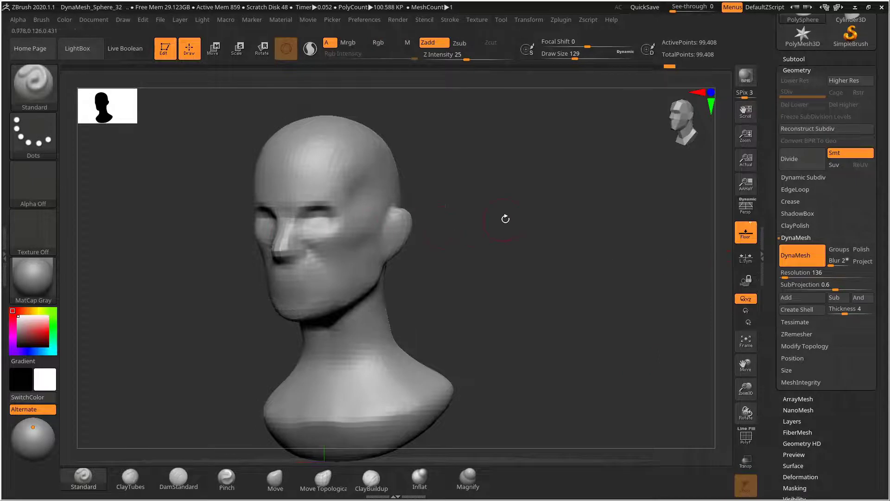
{"action": "left_click_drag", "start_coordinate": [505, 219], "coordinate": [541, 208], "text": "alt"}
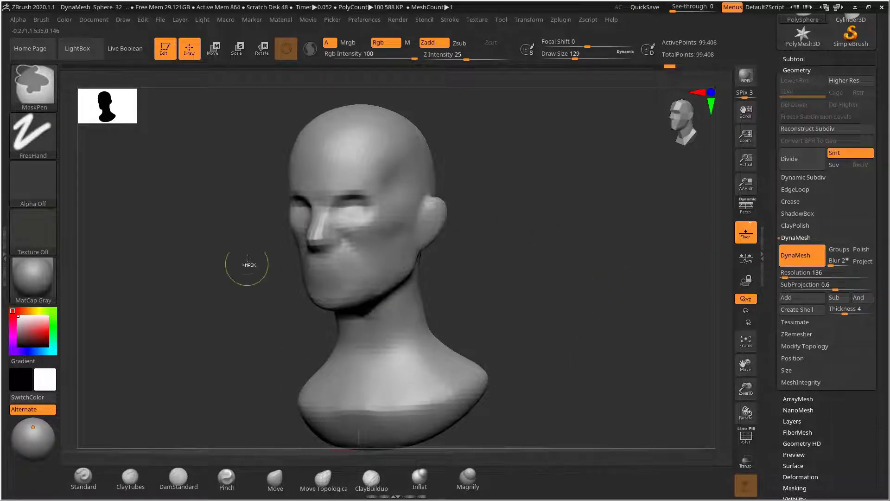
{"action": "left_click_drag", "start_coordinate": [524, 233], "coordinate": [560, 232]}
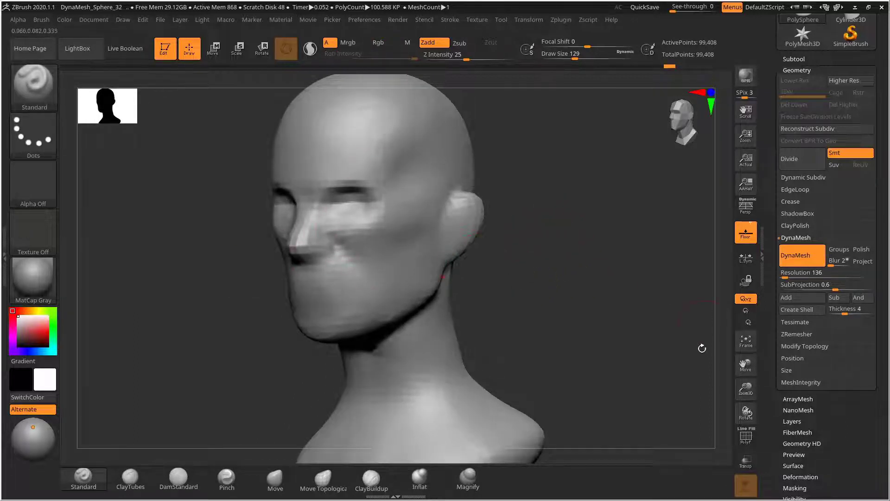
Smooth the planes around the nose, eyes and cheeks with the Smooth brush at draw size 129
{"action": "left_click_drag", "start_coordinate": [302, 235], "coordinate": [309, 215], "text": "shift"}
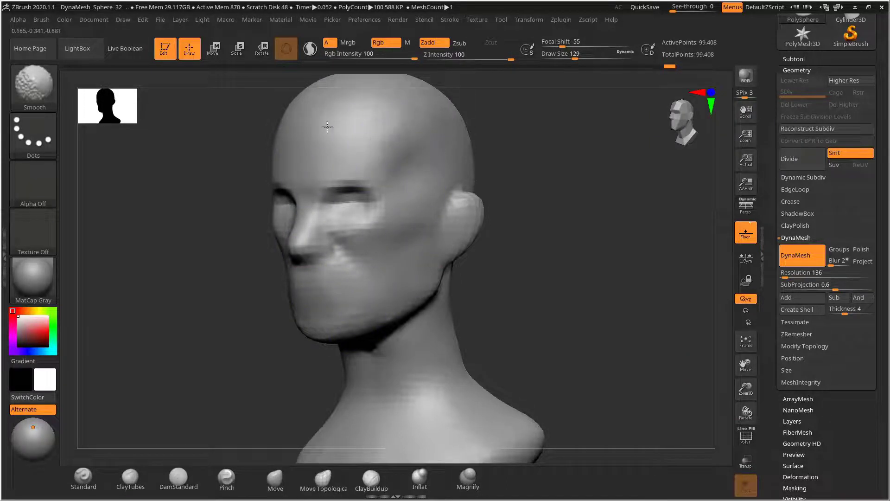
{"action": "left_click_drag", "start_coordinate": [347, 220], "coordinate": [345, 210], "text": "shift"}
{"action": "left_click_drag", "start_coordinate": [538, 253], "coordinate": [358, 258]}
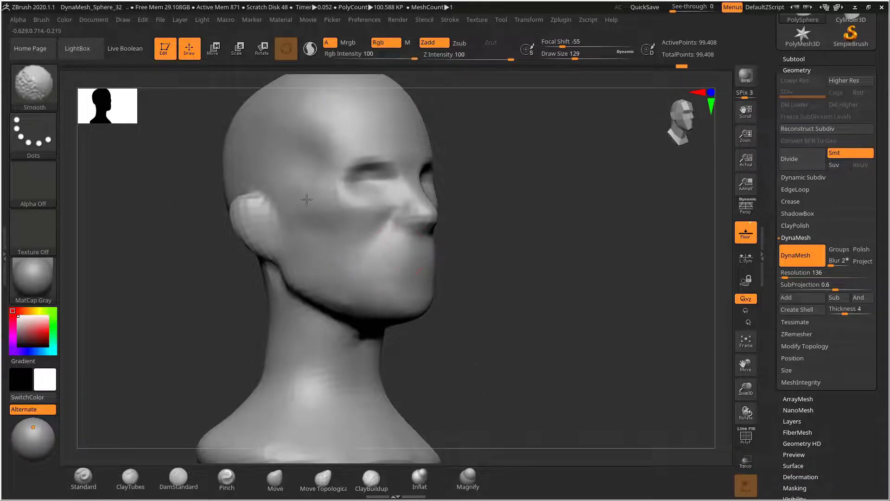
{"action": "left_click_drag", "start_coordinate": [575, 223], "coordinate": [500, 222]}
{"action": "mouse_move", "coordinate": [501, 222]}
{"action": "left_mouse_down", "text": "alt"}
{"action": "mouse_move", "coordinate": [501, 188]}
{"action": "mouse_move", "coordinate": [535, 207]}
{"action": "mouse_move", "coordinate": [538, 232]}
{"action": "left_mouse_up", "text": "alt"}
{"action": "left_click_drag", "start_coordinate": [566, 203], "coordinate": [516, 183], "text": "alt"}
Increase the draw size to 324 and smooth the neck and shoulders from the side and back
{"action": "key", "text": "s"}
{"action": "left_click_drag", "start_coordinate": [373, 223], "coordinate": [386, 224]}
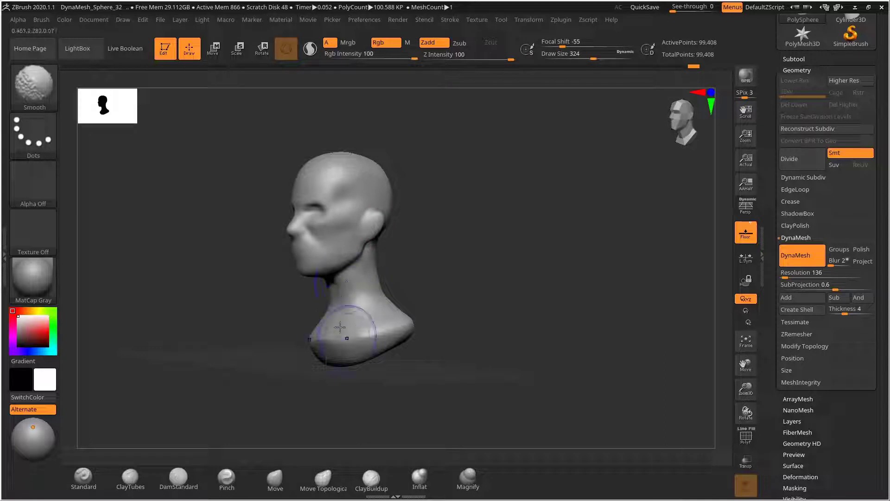
{"action": "left_click_drag", "start_coordinate": [466, 274], "coordinate": [347, 288]}
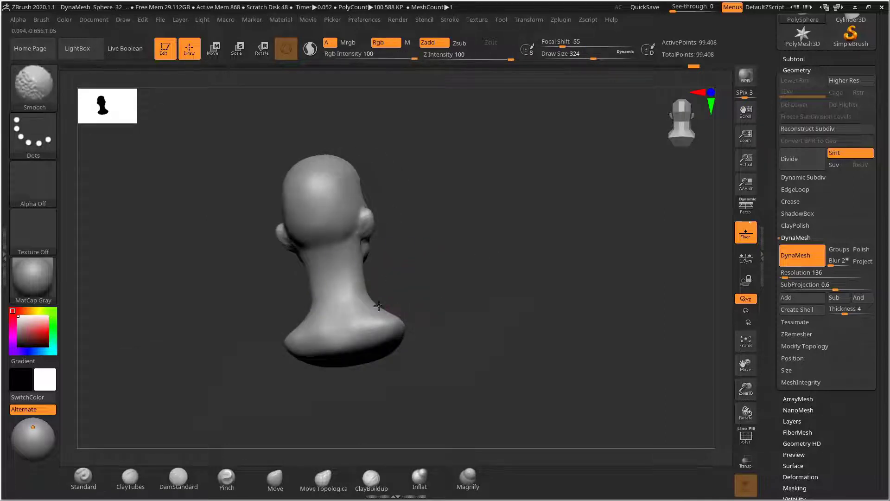
{"action": "left_click_drag", "start_coordinate": [419, 279], "coordinate": [536, 227]}
{"action": "mouse_move", "coordinate": [467, 237]}
{"action": "left_mouse_down", "text": "alt"}
{"action": "mouse_move", "coordinate": [562, 236]}
{"action": "mouse_move", "coordinate": [542, 224]}
{"action": "mouse_move", "coordinate": [600, 213]}
{"action": "mouse_move", "coordinate": [536, 182]}
{"action": "mouse_move", "coordinate": [529, 195]}
{"action": "mouse_move", "coordinate": [586, 179]}
{"action": "mouse_move", "coordinate": [558, 175]}
{"action": "mouse_move", "coordinate": [562, 182]}
{"action": "mouse_move", "coordinate": [552, 160]}
{"action": "mouse_move", "coordinate": [513, 188]}
{"action": "mouse_move", "coordinate": [549, 208]}
{"action": "mouse_move", "coordinate": [536, 258]}
{"action": "mouse_move", "coordinate": [508, 237]}
{"action": "mouse_move", "coordinate": [533, 224]}
{"action": "mouse_move", "coordinate": [523, 248]}
{"action": "mouse_move", "coordinate": [527, 239]}
{"action": "left_mouse_up", "text": "alt"}
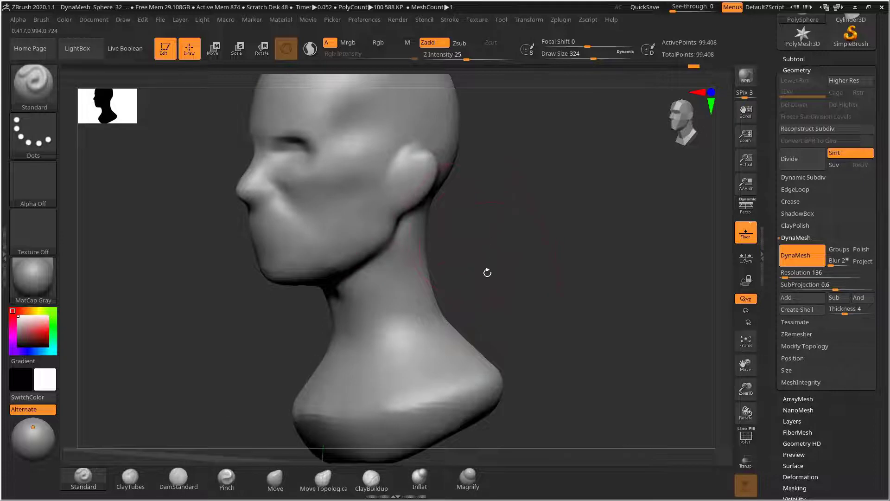
Switch to the ClayTubes brush and set its Z Intensity to 9 and draw size to 192
{"action": "left_click", "coordinate": [131, 477]}
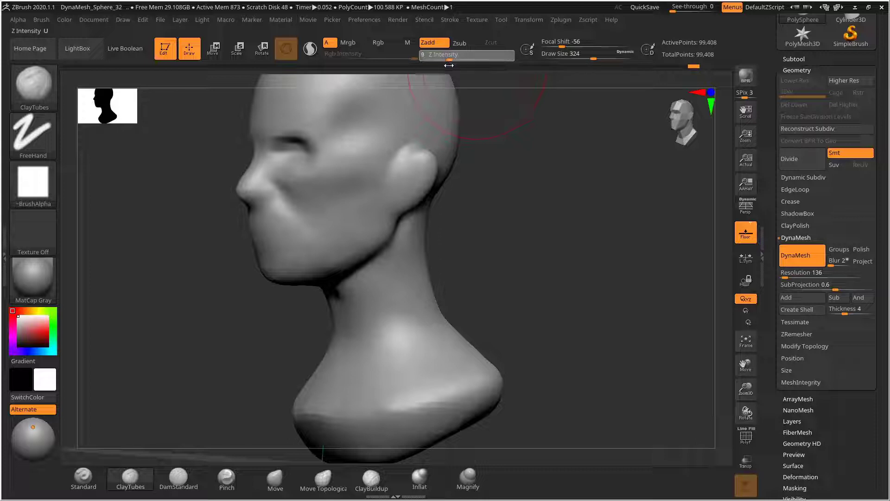
{"action": "mouse_move", "coordinate": [500, 283]}
{"action": "left_mouse_down"}
{"action": "mouse_move", "coordinate": [495, 230]}
{"action": "mouse_move", "coordinate": [480, 229]}
{"action": "left_mouse_up"}
{"action": "key", "text": "s"}
{"action": "left_click_drag", "start_coordinate": [376, 222], "coordinate": [357, 222]}
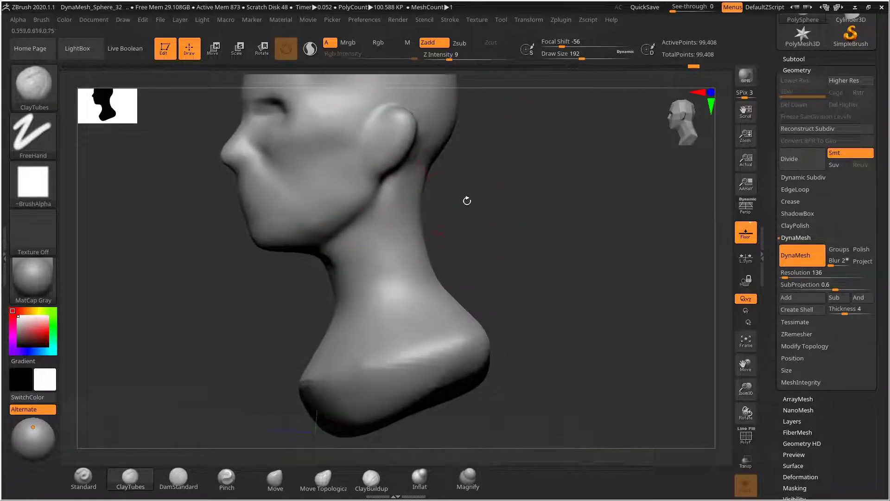
{"action": "left_click_drag", "start_coordinate": [467, 200], "coordinate": [580, 211]}
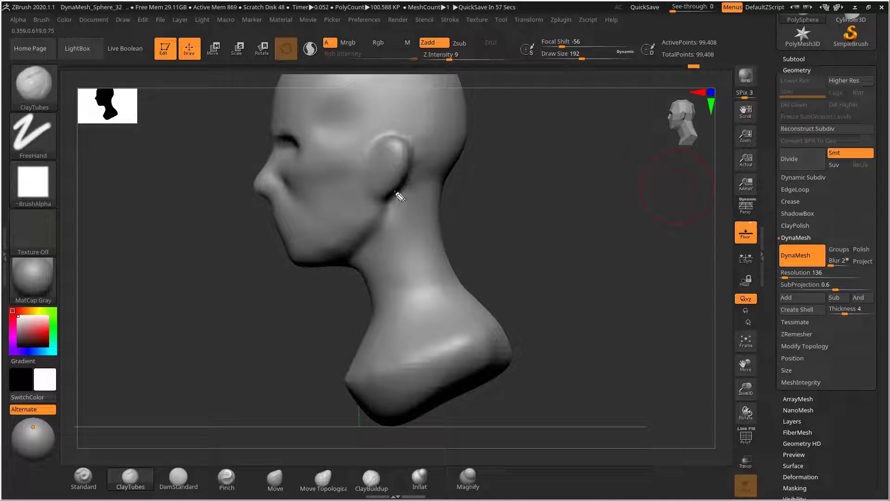
{"action": "left_click_drag", "start_coordinate": [393, 204], "coordinate": [387, 228]}
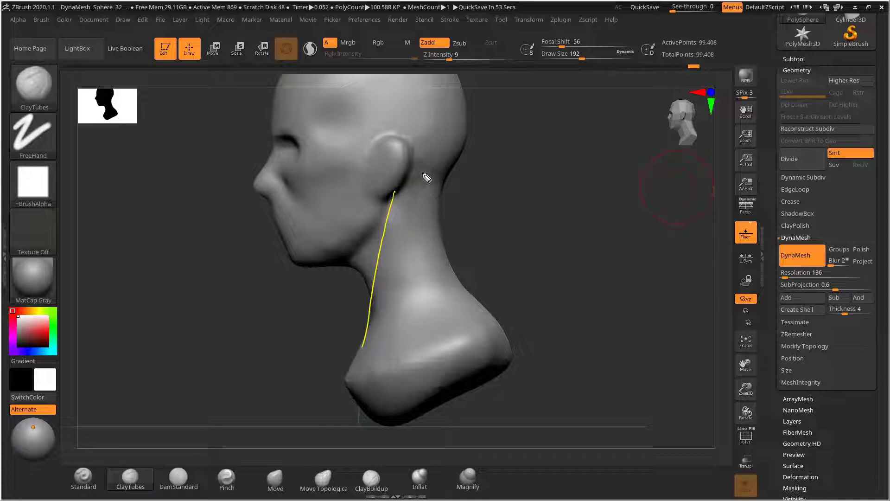
{"action": "left_click_drag", "start_coordinate": [418, 171], "coordinate": [424, 169]}
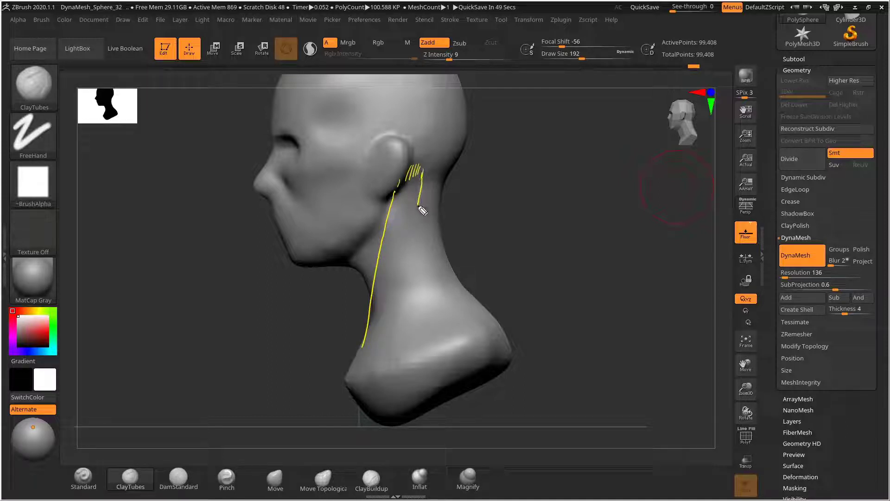
{"action": "left_click_drag", "start_coordinate": [391, 322], "coordinate": [387, 341]}
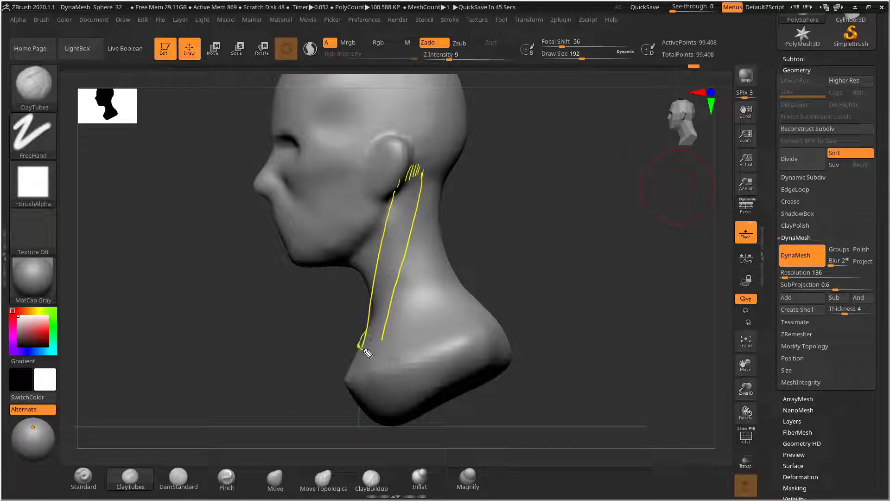
{"action": "left_click_drag", "start_coordinate": [390, 336], "coordinate": [474, 324]}
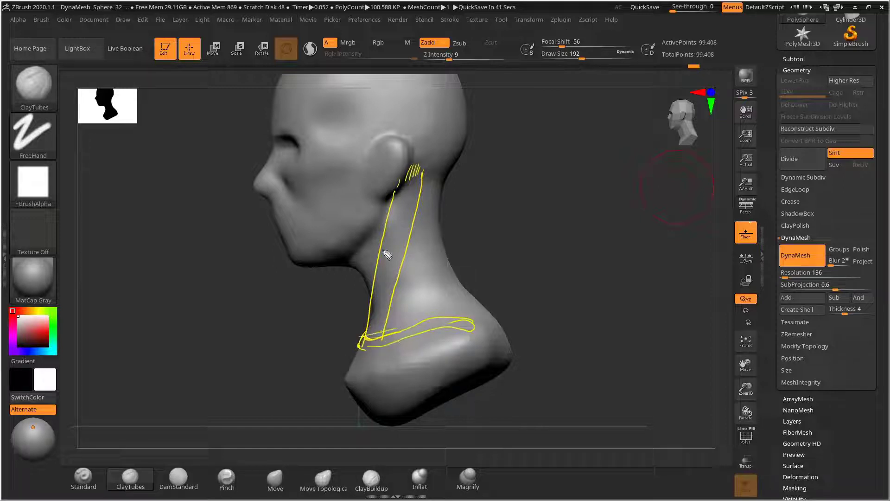
{"action": "left_click_drag", "start_coordinate": [399, 231], "coordinate": [375, 336]}
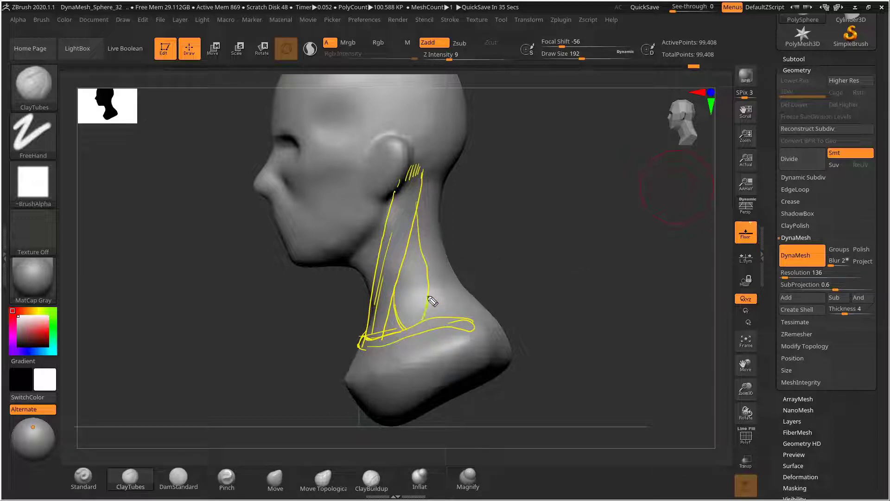
{"action": "left_click_drag", "start_coordinate": [419, 231], "coordinate": [429, 304]}
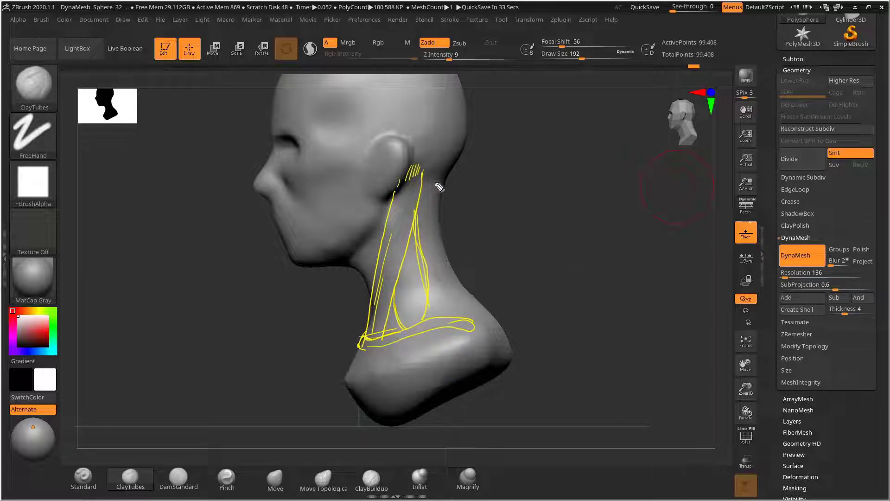
{"action": "left_click_drag", "start_coordinate": [436, 183], "coordinate": [466, 287]}
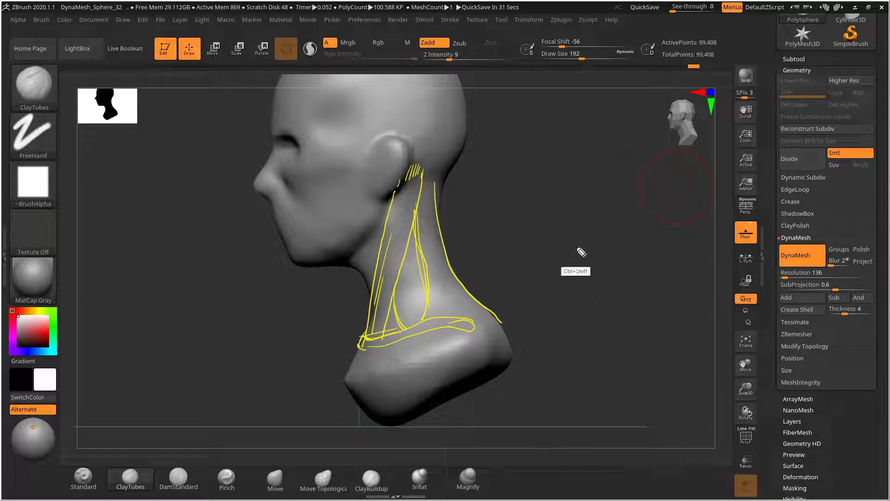
{"action": "key", "text": "ctrl+shift+7"}
{"action": "key", "text": "ctrl+shift+2"}
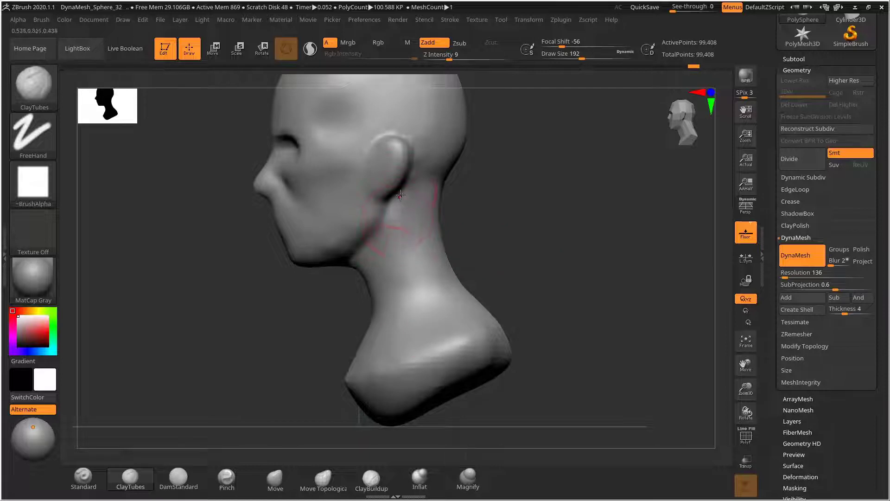
Build up the neck muscles from behind the ears to the pit of the neck with the ClayTubes brush at draw size 192
{"action": "left_click_drag", "start_coordinate": [404, 202], "coordinate": [398, 253]}
{"action": "mouse_move", "coordinate": [475, 212]}
{"action": "left_mouse_down"}
{"action": "mouse_move", "coordinate": [498, 211]}
{"action": "mouse_move", "coordinate": [431, 206]}
{"action": "left_mouse_up"}
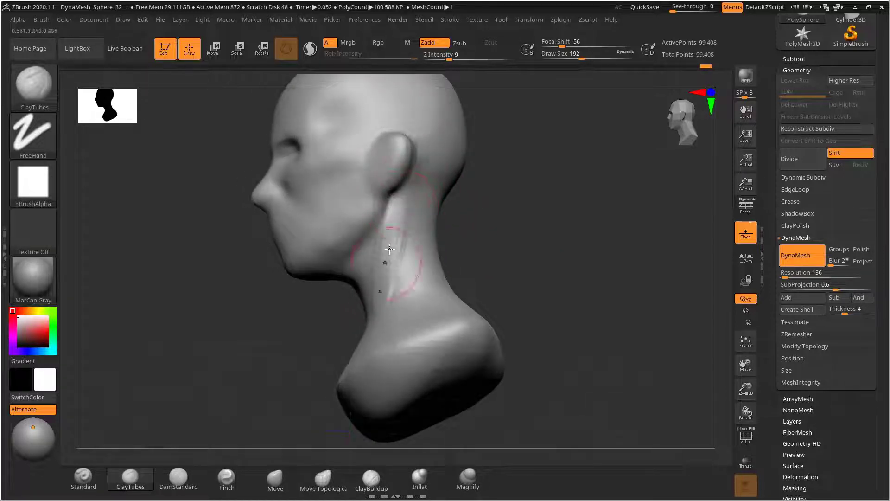
{"action": "mouse_move", "coordinate": [490, 237]}
{"action": "left_mouse_down"}
{"action": "mouse_move", "coordinate": [505, 247]}
{"action": "mouse_move", "coordinate": [469, 284]}
{"action": "mouse_move", "coordinate": [457, 264]}
{"action": "mouse_move", "coordinate": [501, 256]}
{"action": "mouse_move", "coordinate": [480, 270]}
{"action": "mouse_move", "coordinate": [341, 262]}
{"action": "mouse_move", "coordinate": [336, 324]}
{"action": "left_mouse_up"}
{"action": "left_click_drag", "start_coordinate": [416, 277], "coordinate": [479, 272]}
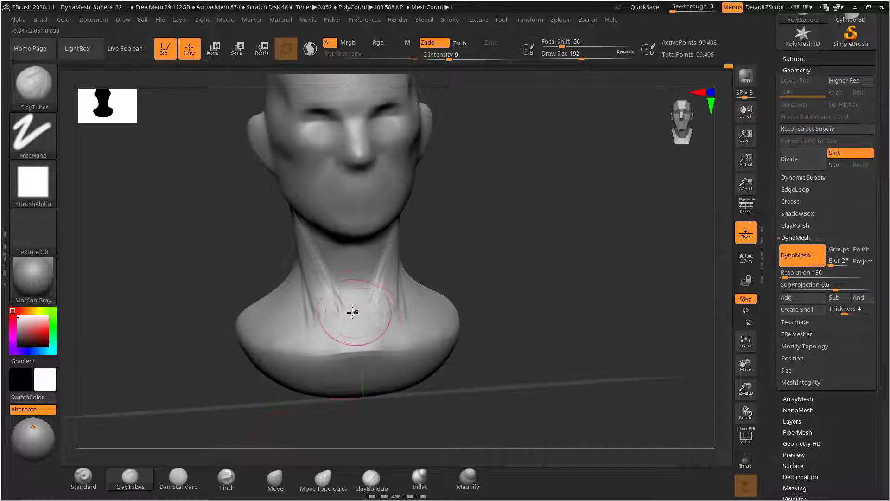
Build up the collarbones across the shoulders with ClayTubes at draw size 104, and undo the last stroke
{"action": "key", "text": "s"}
{"action": "left_click_drag", "start_coordinate": [352, 313], "coordinate": [374, 328]}
{"action": "key", "text": "s"}
{"action": "key", "text": "s"}
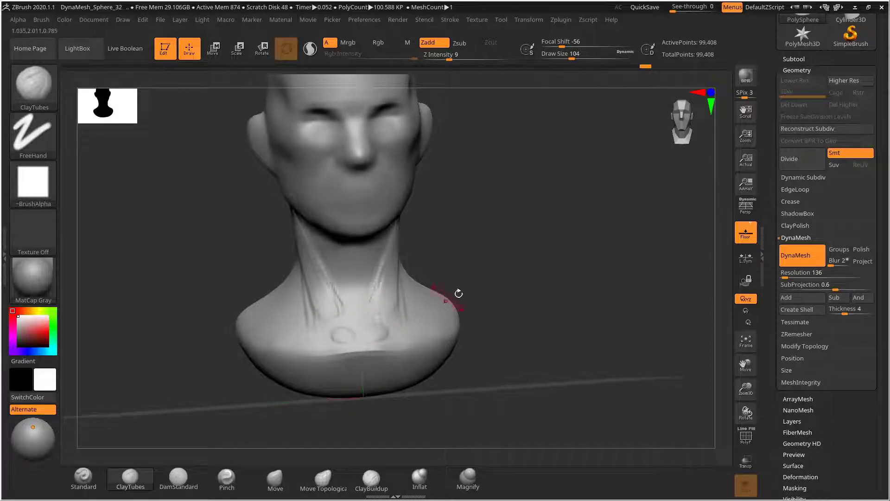
{"action": "mouse_move", "coordinate": [501, 260]}
{"action": "left_mouse_down", "text": "alt"}
{"action": "mouse_move", "coordinate": [442, 272]}
{"action": "mouse_move", "coordinate": [467, 261]}
{"action": "mouse_move", "coordinate": [478, 279]}
{"action": "mouse_move", "coordinate": [379, 338]}
{"action": "mouse_move", "coordinate": [455, 300]}
{"action": "left_mouse_up", "text": "alt"}
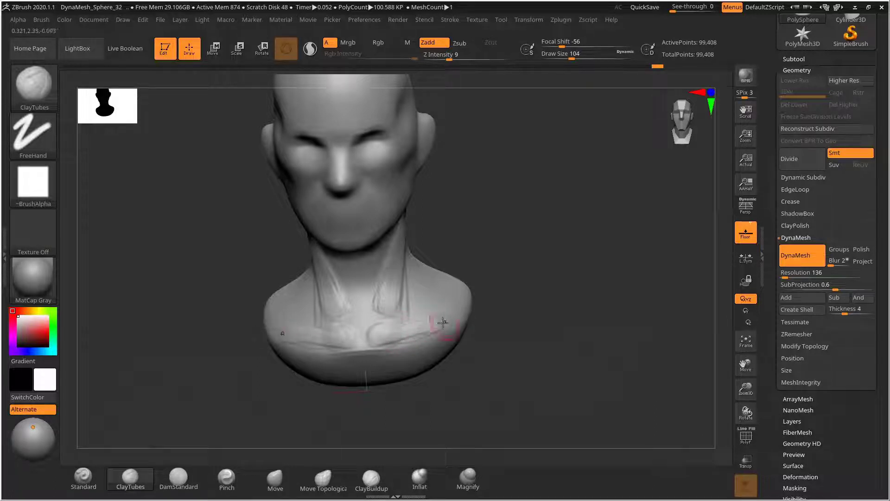
{"action": "left_click_drag", "start_coordinate": [458, 311], "coordinate": [402, 337]}
{"action": "mouse_move", "coordinate": [530, 298]}
{"action": "left_mouse_down"}
{"action": "mouse_move", "coordinate": [521, 257]}
{"action": "mouse_move", "coordinate": [516, 266]}
{"action": "mouse_move", "coordinate": [442, 286]}
{"action": "mouse_move", "coordinate": [480, 292]}
{"action": "left_mouse_up"}
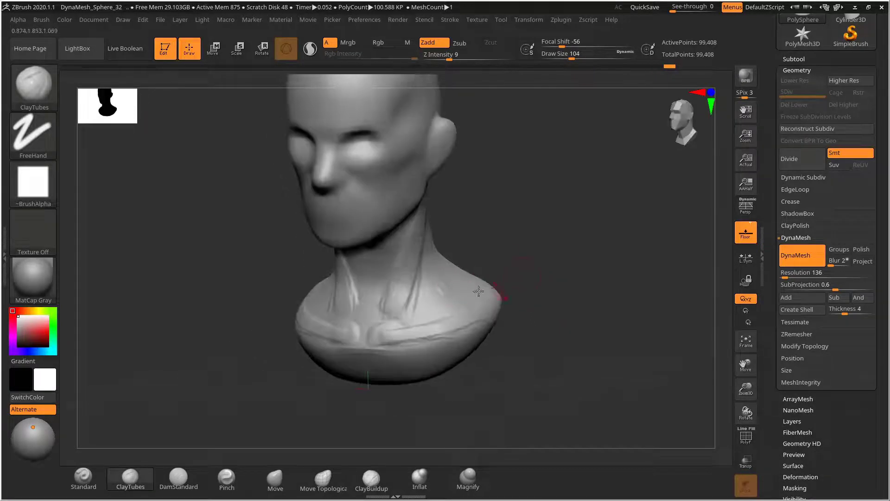
{"action": "key", "text": "ctrl+z"}
Widen the shoulders by pulling them outward with the Move brush at draw size 342
{"action": "mouse_move", "coordinate": [538, 273]}
{"action": "left_mouse_down", "text": "alt"}
{"action": "mouse_move", "coordinate": [538, 255]}
{"action": "mouse_move", "coordinate": [533, 260]}
{"action": "left_mouse_up", "text": "alt"}
{"action": "mouse_move", "coordinate": [533, 260]}
{"action": "left_mouse_down", "text": "shift"}
{"action": "mouse_move", "coordinate": [522, 261]}
{"action": "mouse_move", "coordinate": [511, 283]}
{"action": "left_mouse_up", "text": "shift"}
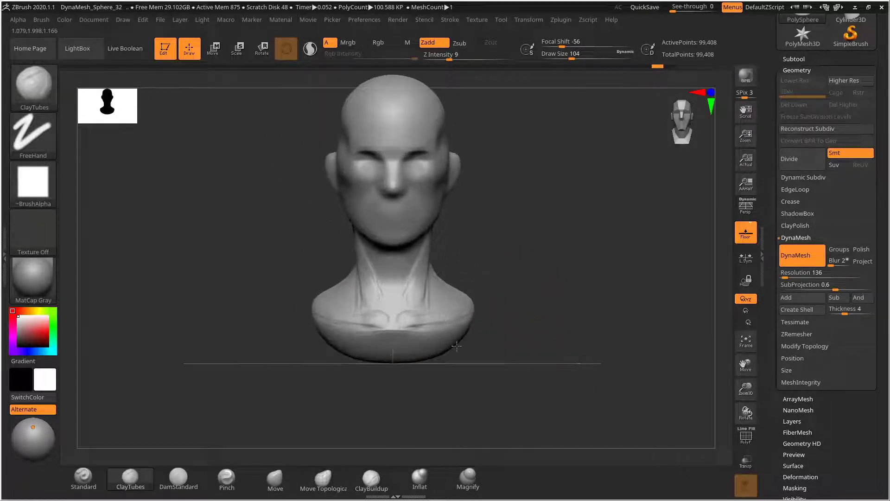
{"action": "left_click", "coordinate": [275, 479]}
{"action": "key", "text": "s"}
{"action": "mouse_move", "coordinate": [455, 320]}
{"action": "left_mouse_down"}
{"action": "mouse_move", "coordinate": [479, 324]}
{"action": "mouse_move", "coordinate": [521, 298]}
{"action": "mouse_move", "coordinate": [513, 308]}
{"action": "mouse_move", "coordinate": [522, 250]}
{"action": "mouse_move", "coordinate": [541, 283]}
{"action": "left_mouse_up"}
{"action": "mouse_move", "coordinate": [553, 262]}
{"action": "left_mouse_down"}
{"action": "mouse_move", "coordinate": [535, 258]}
{"action": "mouse_move", "coordinate": [543, 260]}
{"action": "left_mouse_up"}
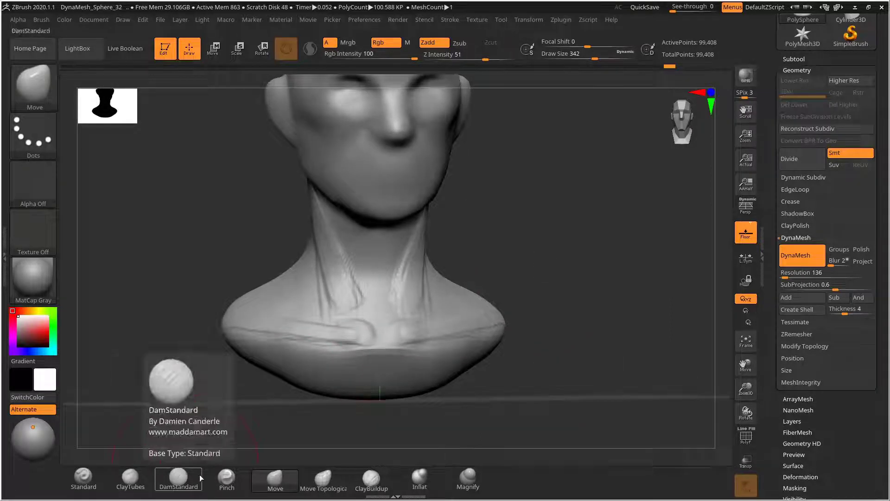
Carve the pit of the neck between the muscles with DamStandard and build up the throat with ClayTubes at draw size 144
{"action": "left_click", "coordinate": [179, 477]}
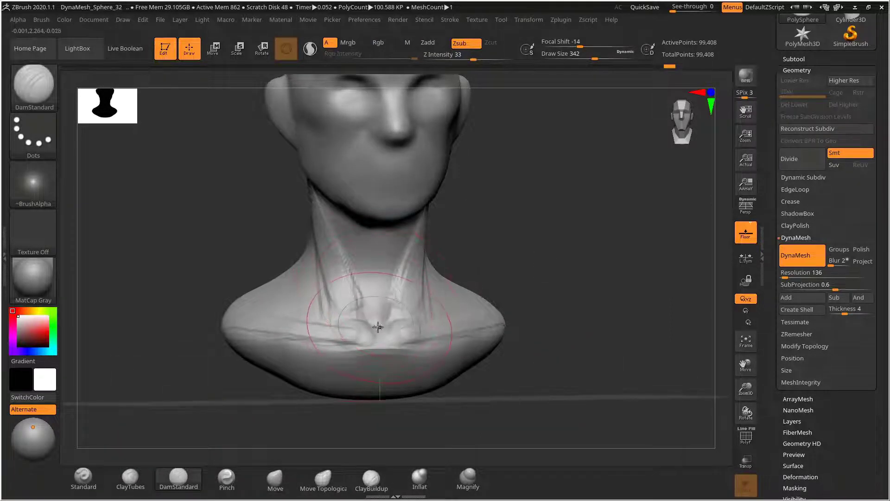
{"action": "left_click_drag", "start_coordinate": [372, 319], "coordinate": [339, 250]}
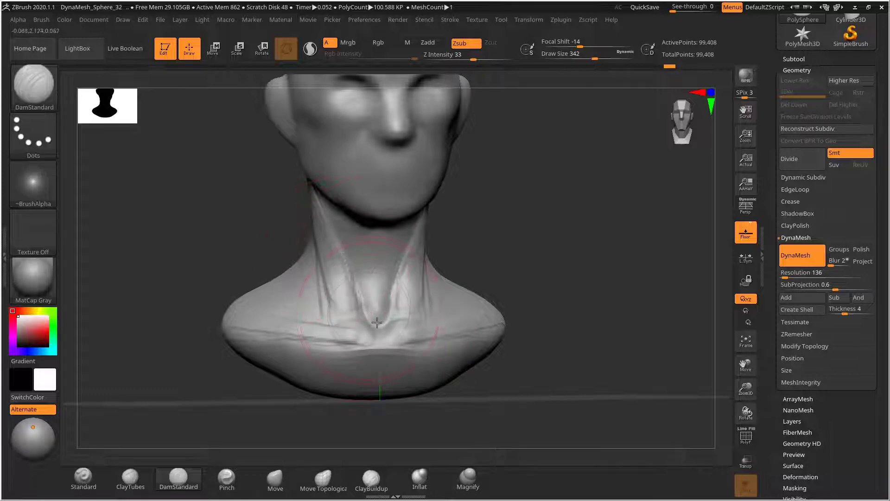
{"action": "left_click", "coordinate": [131, 478]}
{"action": "key", "text": "s"}
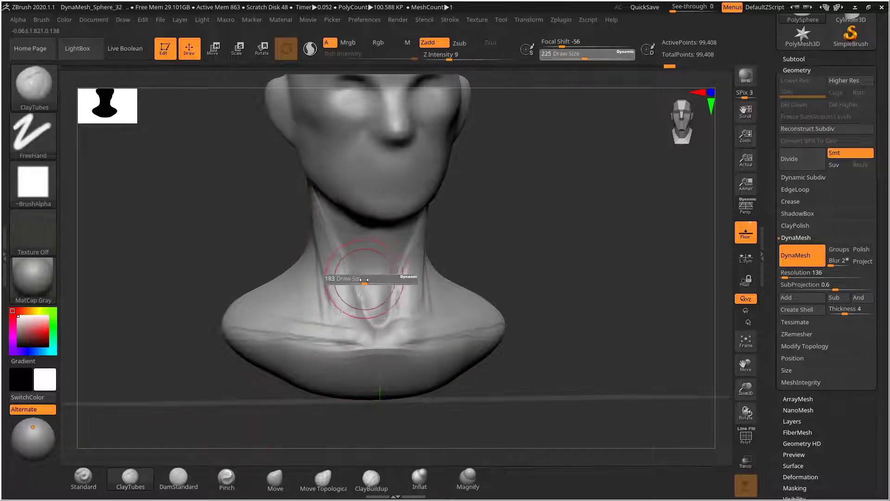
{"action": "left_click", "coordinate": [362, 279]}
{"action": "left_click_drag", "start_coordinate": [372, 310], "coordinate": [373, 280]}
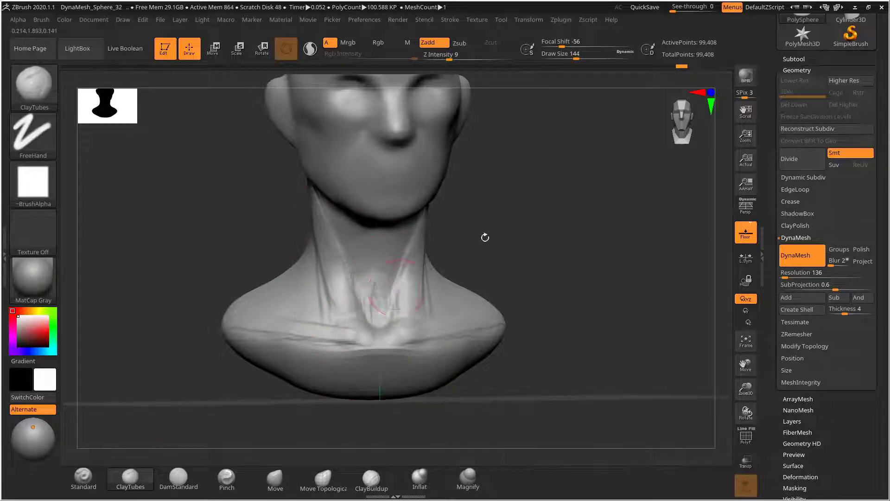
Smooth the throat, neck muscles and collarbones at draw size 144
{"action": "left_click_drag", "start_coordinate": [485, 236], "coordinate": [449, 240]}
{"action": "left_click_drag", "start_coordinate": [383, 307], "coordinate": [380, 285], "text": "shift"}
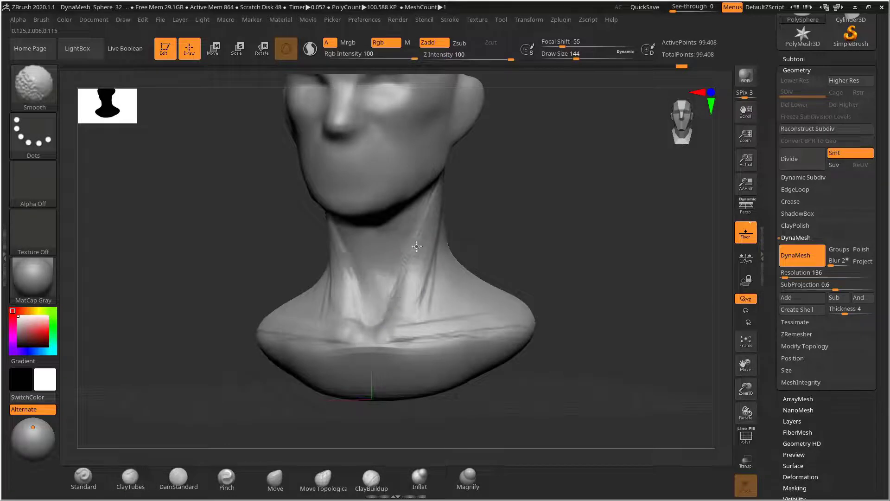
{"action": "left_click_drag", "start_coordinate": [495, 210], "coordinate": [437, 225]}
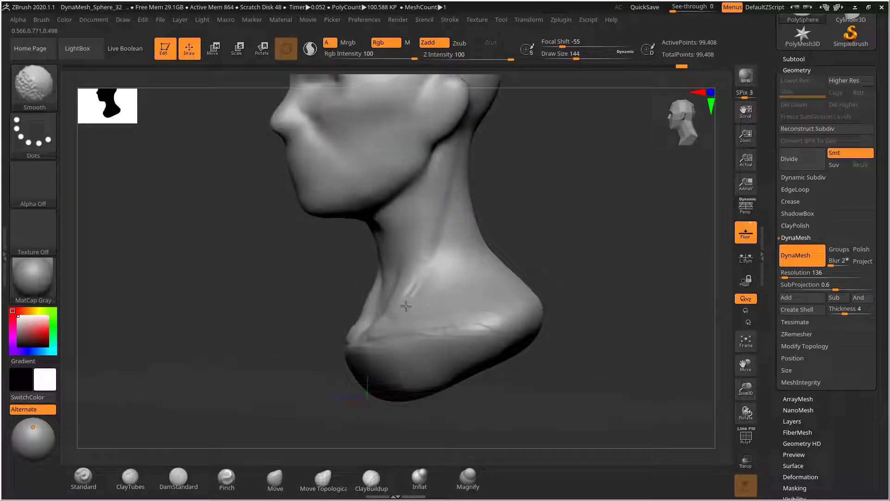
{"action": "mouse_move", "coordinate": [508, 221]}
{"action": "left_mouse_down", "text": "shift"}
{"action": "mouse_move", "coordinate": [548, 213]}
{"action": "mouse_move", "coordinate": [364, 278]}
{"action": "left_mouse_up", "text": "shift"}
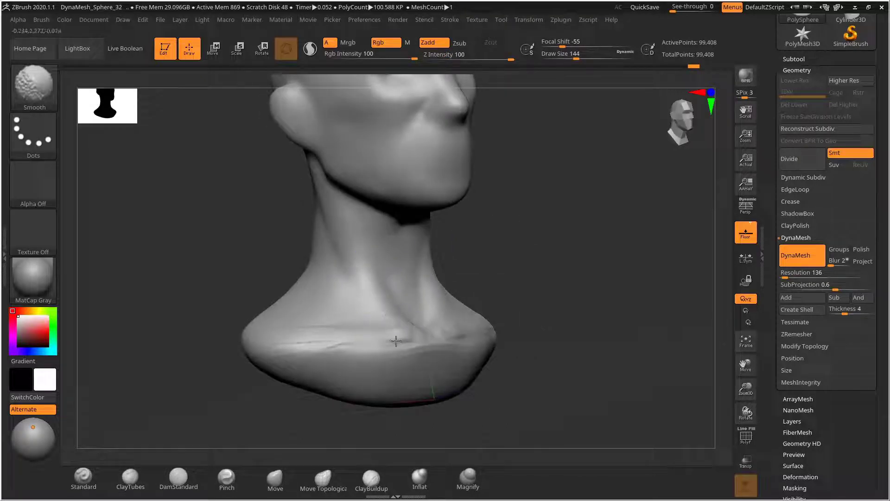
{"action": "left_click_drag", "start_coordinate": [560, 261], "coordinate": [510, 297], "text": "shift"}
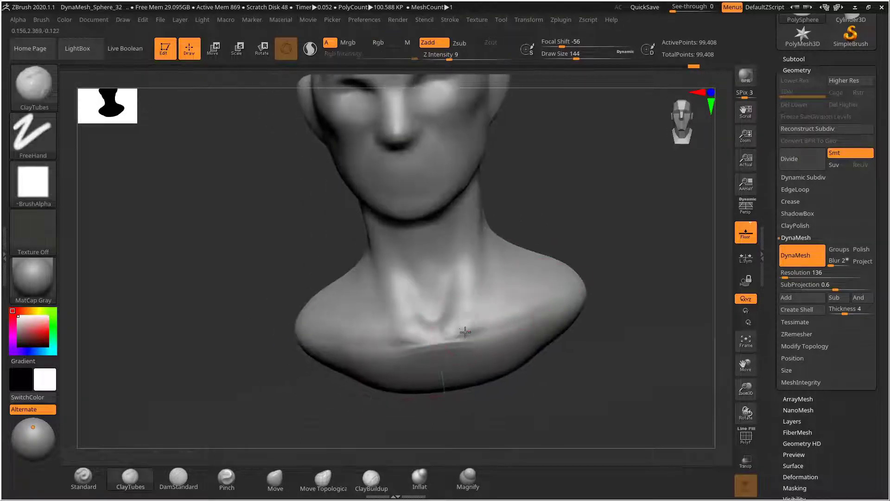
Reinforce the inner end of the collarbone with ClayTubes at draw size 144
{"action": "left_click_drag", "start_coordinate": [456, 332], "coordinate": [484, 323]}
{"action": "mouse_move", "coordinate": [583, 273]}
{"action": "left_mouse_down", "text": "alt"}
{"action": "mouse_move", "coordinate": [553, 244]}
{"action": "mouse_move", "coordinate": [566, 268]}
{"action": "mouse_move", "coordinate": [582, 264]}
{"action": "mouse_move", "coordinate": [548, 312]}
{"action": "mouse_move", "coordinate": [561, 298]}
{"action": "left_mouse_up", "text": "alt"}
{"action": "left_click_drag", "start_coordinate": [561, 298], "coordinate": [548, 349], "text": "alt"}
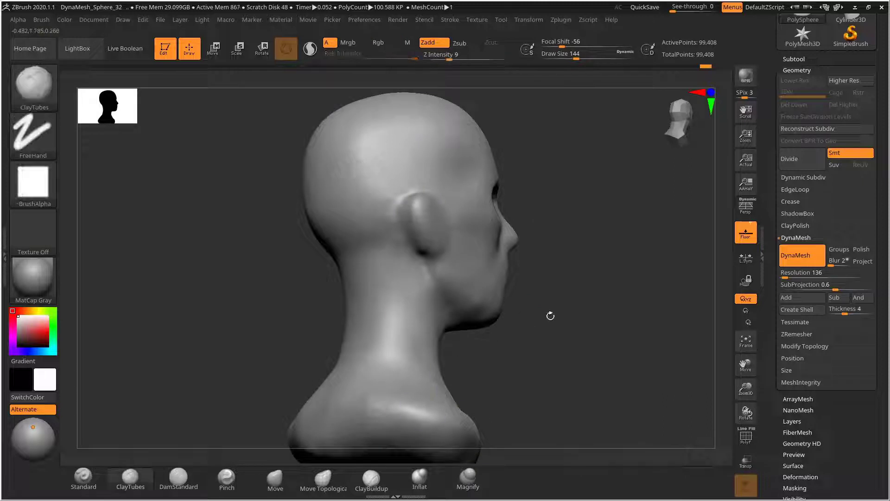
Build up the front of the throat under the chin with ClayTubes at draw size 153 and smooth the strokes
{"action": "mouse_move", "coordinate": [549, 314]}
{"action": "left_mouse_down"}
{"action": "mouse_move", "coordinate": [579, 308]}
{"action": "mouse_move", "coordinate": [510, 294]}
{"action": "mouse_move", "coordinate": [532, 284]}
{"action": "mouse_move", "coordinate": [530, 298]}
{"action": "mouse_move", "coordinate": [532, 255]}
{"action": "mouse_move", "coordinate": [570, 253]}
{"action": "mouse_move", "coordinate": [531, 250]}
{"action": "left_mouse_up"}
{"action": "key", "text": "s"}
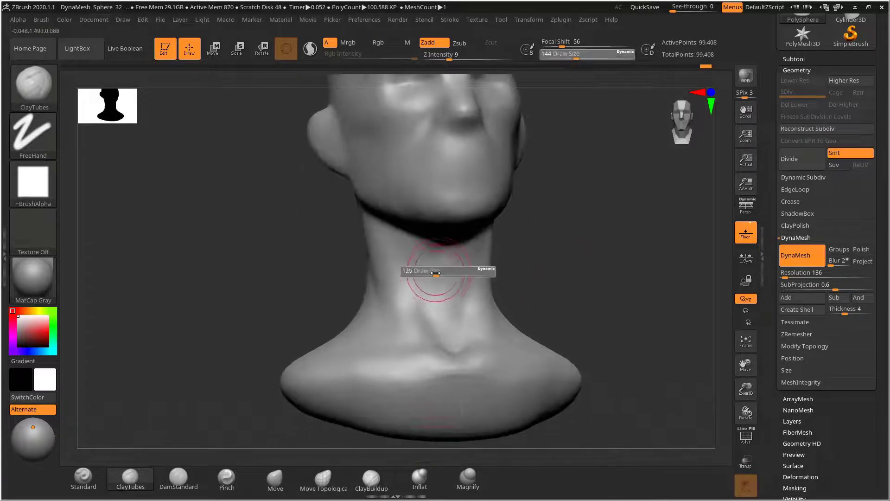
{"action": "left_click", "coordinate": [438, 271]}
{"action": "left_click_drag", "start_coordinate": [439, 268], "coordinate": [452, 266]}
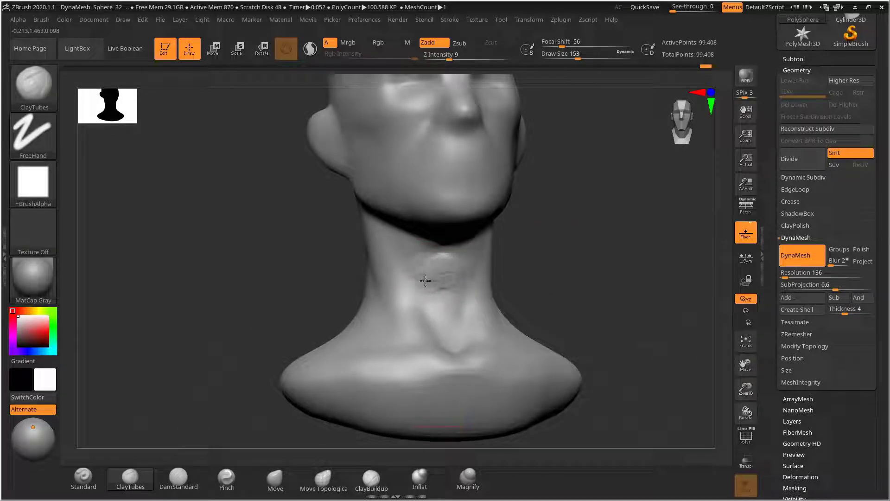
{"action": "left_click_drag", "start_coordinate": [537, 265], "coordinate": [421, 273]}
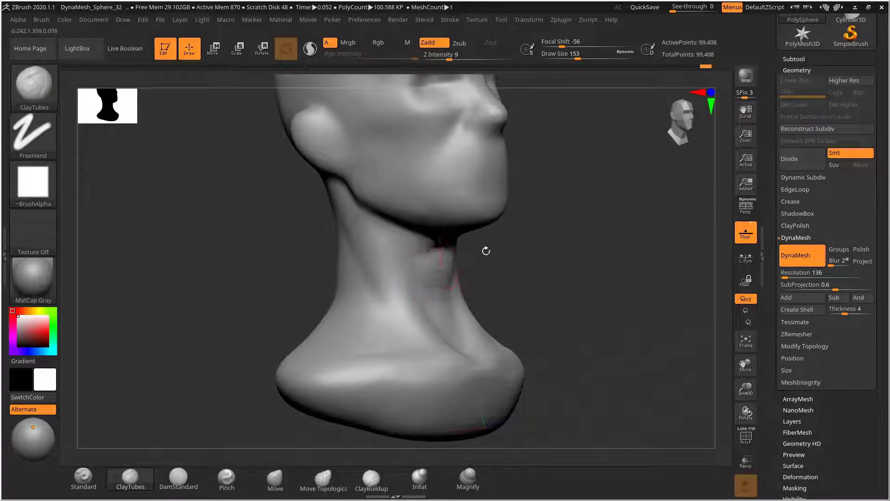
{"action": "left_click_drag", "start_coordinate": [486, 251], "coordinate": [425, 259]}
{"action": "left_click_drag", "start_coordinate": [533, 263], "coordinate": [425, 276]}
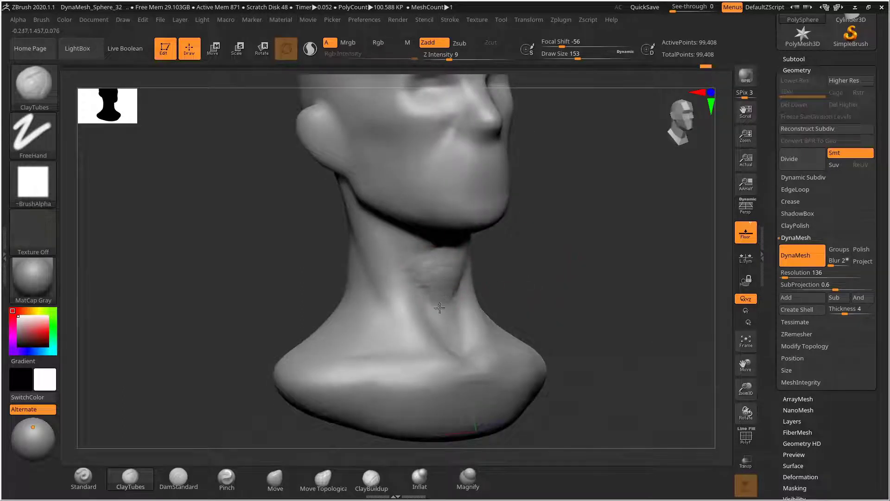
{"action": "key", "text": "shift"}
{"action": "left_click_drag", "start_coordinate": [448, 304], "coordinate": [448, 292], "text": "shift"}
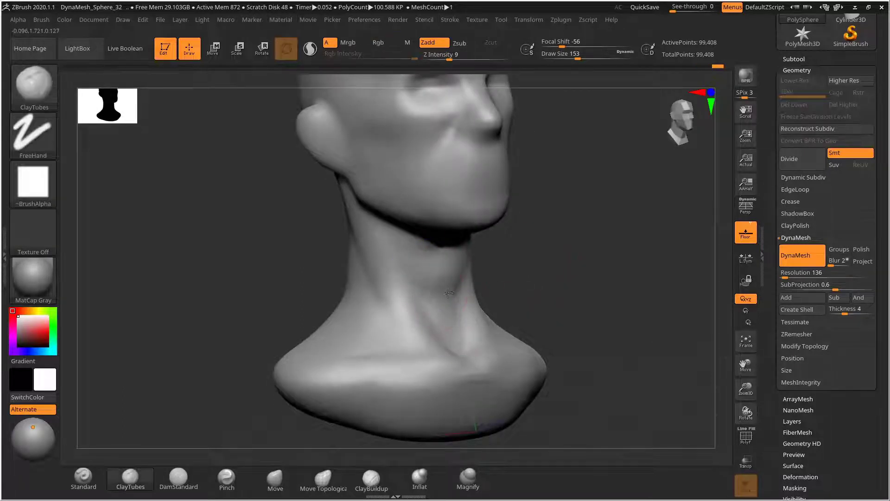
Add more ClayTubes volume along the throat between the neck muscles at draw size 153 and smooth it
{"action": "mouse_move", "coordinate": [534, 259]}
{"action": "left_mouse_down"}
{"action": "mouse_move", "coordinate": [510, 242]}
{"action": "mouse_move", "coordinate": [542, 232]}
{"action": "left_mouse_up"}
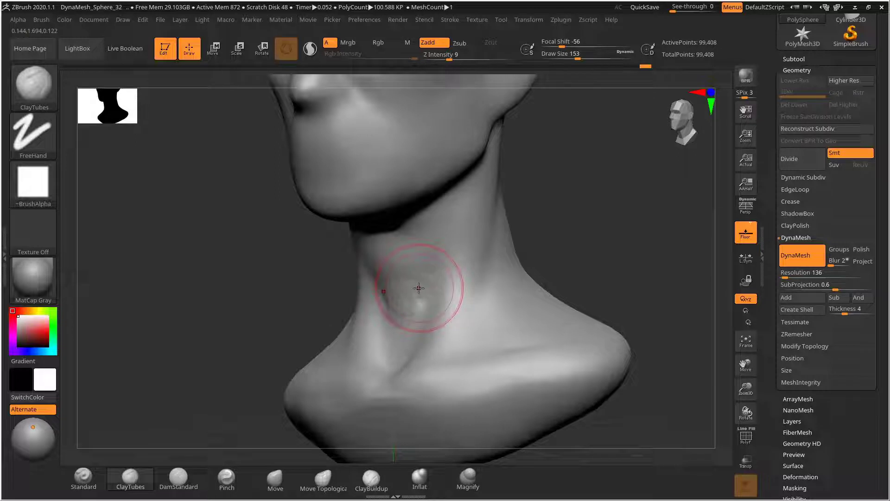
{"action": "left_click_drag", "start_coordinate": [319, 301], "coordinate": [322, 280], "text": "alt"}
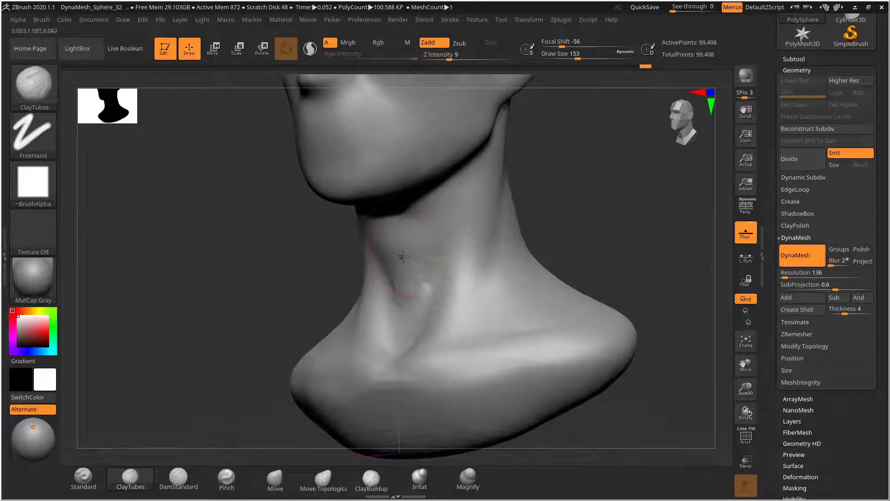
{"action": "mouse_move", "coordinate": [406, 245]}
{"action": "left_mouse_down"}
{"action": "mouse_move", "coordinate": [408, 279]}
{"action": "mouse_move", "coordinate": [389, 277]}
{"action": "left_mouse_up"}
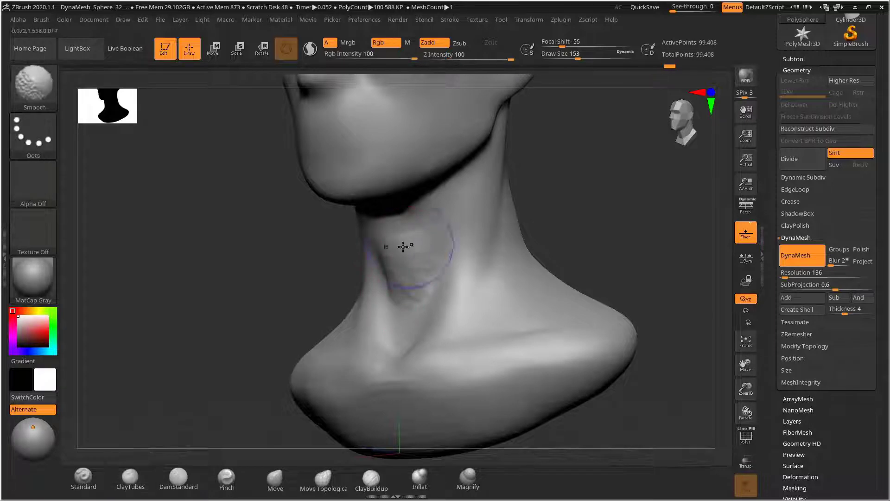
{"action": "left_click_drag", "start_coordinate": [407, 245], "coordinate": [400, 293], "text": "shift"}
{"action": "mouse_move", "coordinate": [512, 229]}
{"action": "left_mouse_down"}
{"action": "mouse_move", "coordinate": [590, 209]}
{"action": "mouse_move", "coordinate": [484, 235]}
{"action": "left_mouse_up"}
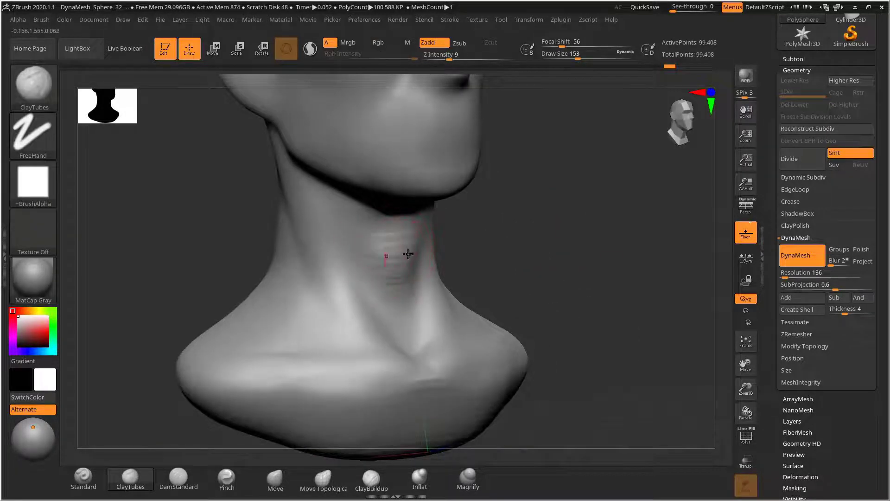
{"action": "key", "text": "shift"}
{"action": "mouse_move", "coordinate": [492, 288]}
{"action": "left_mouse_down", "text": "alt"}
{"action": "mouse_move", "coordinate": [459, 238]}
{"action": "mouse_move", "coordinate": [509, 232]}
{"action": "mouse_move", "coordinate": [525, 213]}
{"action": "mouse_move", "coordinate": [535, 229]}
{"action": "left_mouse_up", "text": "alt"}
{"action": "key", "text": "shift"}
{"action": "left_click_drag", "start_coordinate": [384, 259], "coordinate": [393, 281]}
Examine the head, ears, neck and shoulders from the sides and the front
{"action": "mouse_move", "coordinate": [513, 213]}
{"action": "left_mouse_down", "text": "alt"}
{"action": "mouse_move", "coordinate": [558, 193]}
{"action": "mouse_move", "coordinate": [469, 214]}
{"action": "mouse_move", "coordinate": [504, 248]}
{"action": "mouse_move", "coordinate": [386, 174]}
{"action": "left_mouse_up", "text": "alt"}
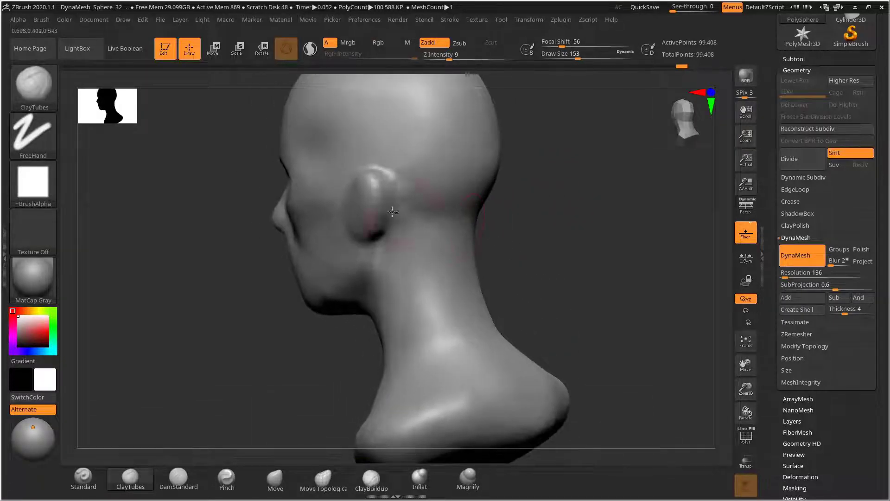
{"action": "key", "text": "shift"}
{"action": "mouse_move", "coordinate": [488, 224]}
{"action": "left_mouse_down"}
{"action": "mouse_move", "coordinate": [575, 201]}
{"action": "mouse_move", "coordinate": [566, 227]}
{"action": "left_mouse_up"}
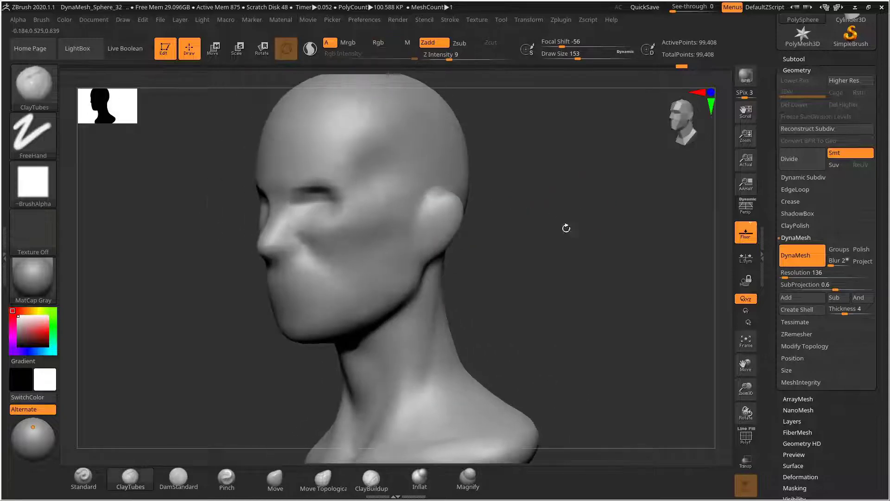
{"action": "left_click_drag", "start_coordinate": [411, 213], "coordinate": [384, 189], "text": "shift"}
{"action": "mouse_move", "coordinate": [511, 157]}
{"action": "left_mouse_down"}
{"action": "mouse_move", "coordinate": [567, 239]}
{"action": "mouse_move", "coordinate": [378, 252]}
{"action": "left_mouse_up"}
{"action": "key", "text": "shift"}
{"action": "mouse_move", "coordinate": [501, 264]}
{"action": "left_mouse_down"}
{"action": "mouse_move", "coordinate": [568, 251]}
{"action": "mouse_move", "coordinate": [592, 210]}
{"action": "mouse_move", "coordinate": [519, 244]}
{"action": "mouse_move", "coordinate": [533, 243]}
{"action": "mouse_move", "coordinate": [571, 269]}
{"action": "mouse_move", "coordinate": [571, 258]}
{"action": "mouse_move", "coordinate": [579, 282]}
{"action": "left_mouse_up"}
{"action": "mouse_move", "coordinate": [579, 283]}
{"action": "left_mouse_down"}
{"action": "mouse_move", "coordinate": [568, 274]}
{"action": "mouse_move", "coordinate": [560, 201]}
{"action": "mouse_move", "coordinate": [628, 209]}
{"action": "mouse_move", "coordinate": [553, 225]}
{"action": "mouse_move", "coordinate": [604, 220]}
{"action": "mouse_move", "coordinate": [624, 237]}
{"action": "mouse_move", "coordinate": [559, 254]}
{"action": "left_mouse_up"}
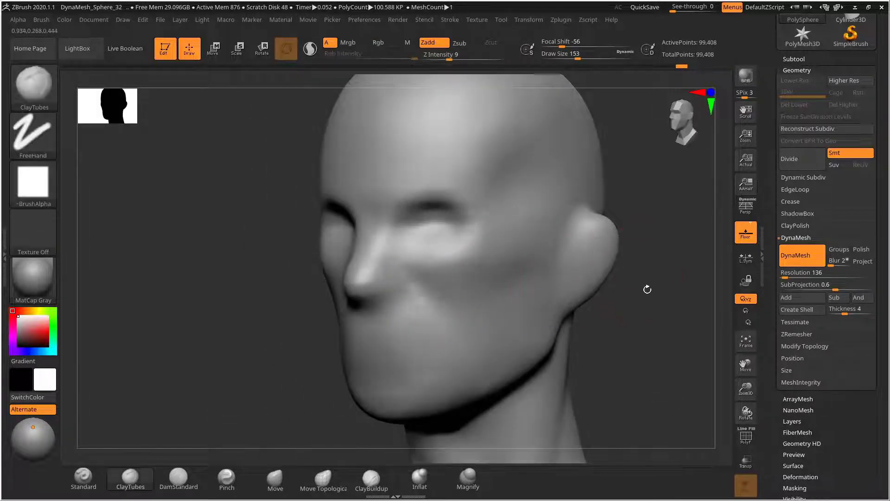
{"action": "mouse_move", "coordinate": [646, 288]}
{"action": "left_mouse_down", "text": "alt"}
{"action": "mouse_move", "coordinate": [620, 282]}
{"action": "mouse_move", "coordinate": [630, 286]}
{"action": "mouse_move", "coordinate": [610, 296]}
{"action": "mouse_move", "coordinate": [615, 280]}
{"action": "mouse_move", "coordinate": [574, 258]}
{"action": "mouse_move", "coordinate": [628, 258]}
{"action": "mouse_move", "coordinate": [541, 255]}
{"action": "mouse_move", "coordinate": [568, 249]}
{"action": "mouse_move", "coordinate": [537, 255]}
{"action": "mouse_move", "coordinate": [562, 262]}
{"action": "left_mouse_up", "text": "alt"}
{"action": "mouse_move", "coordinate": [384, 310]}
{"action": "left_mouse_down"}
{"action": "mouse_move", "coordinate": [566, 266]}
{"action": "mouse_move", "coordinate": [557, 294]}
{"action": "mouse_move", "coordinate": [553, 285]}
{"action": "mouse_move", "coordinate": [602, 264]}
{"action": "mouse_move", "coordinate": [477, 288]}
{"action": "mouse_move", "coordinate": [552, 252]}
{"action": "mouse_move", "coordinate": [534, 281]}
{"action": "mouse_move", "coordinate": [525, 240]}
{"action": "mouse_move", "coordinate": [488, 264]}
{"action": "left_mouse_up"}
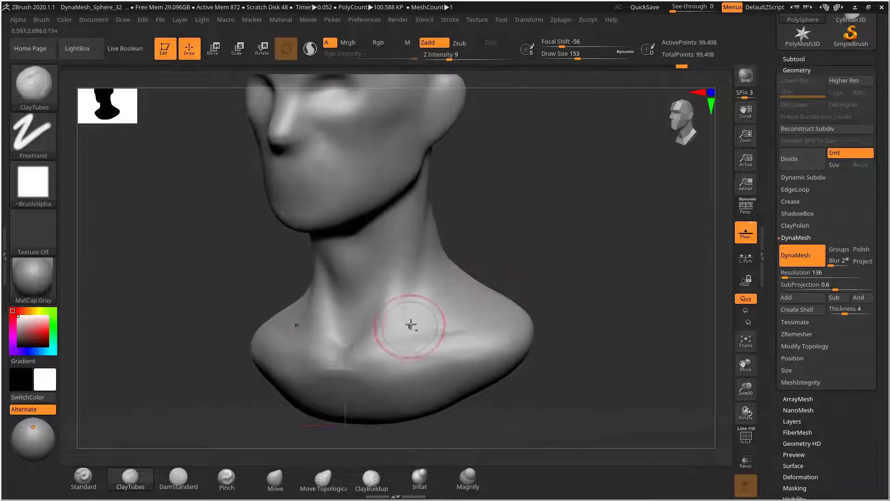
Carve the hollow above the collarbone beside the neck muscle with ClayTubes in subtract mode at draw size 153
{"action": "mouse_move", "coordinate": [410, 324]}
{"action": "left_mouse_down"}
{"action": "mouse_move", "coordinate": [406, 334]}
{"action": "mouse_move", "coordinate": [422, 303]}
{"action": "mouse_move", "coordinate": [415, 329]}
{"action": "mouse_move", "coordinate": [434, 328]}
{"action": "left_mouse_up"}
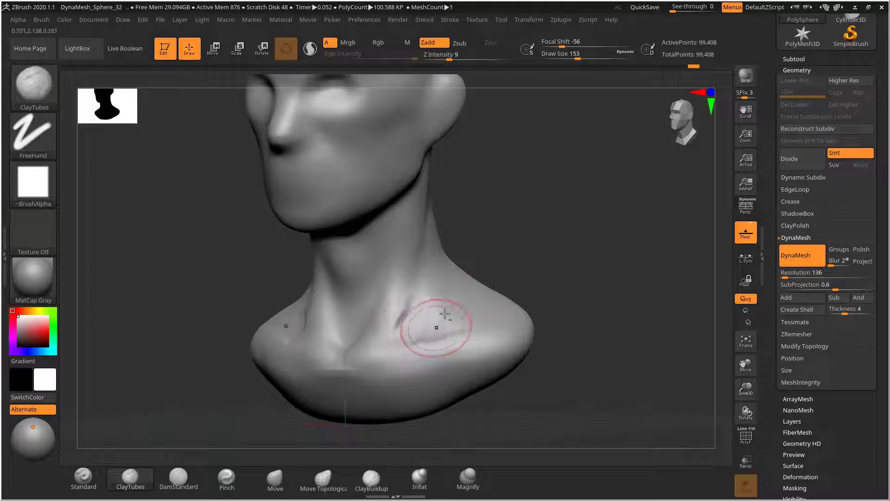
{"action": "left_click_drag", "start_coordinate": [519, 237], "coordinate": [501, 224]}
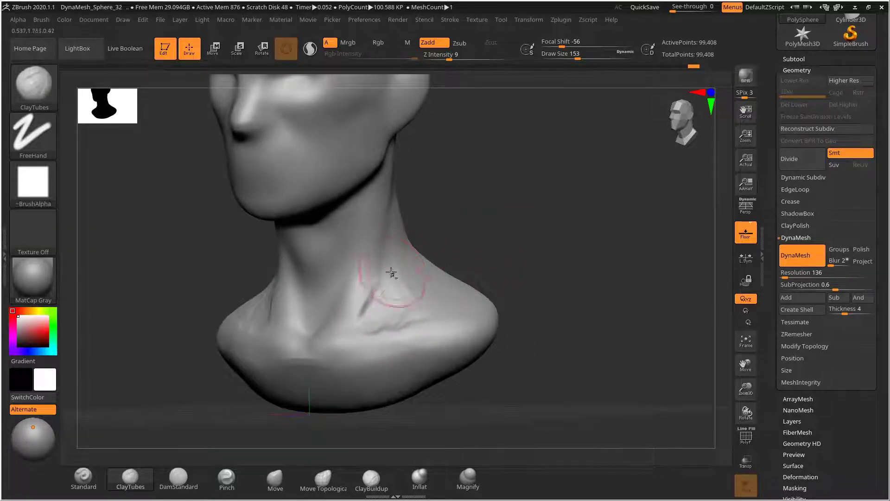
{"action": "left_click_drag", "start_coordinate": [392, 275], "coordinate": [396, 294]}
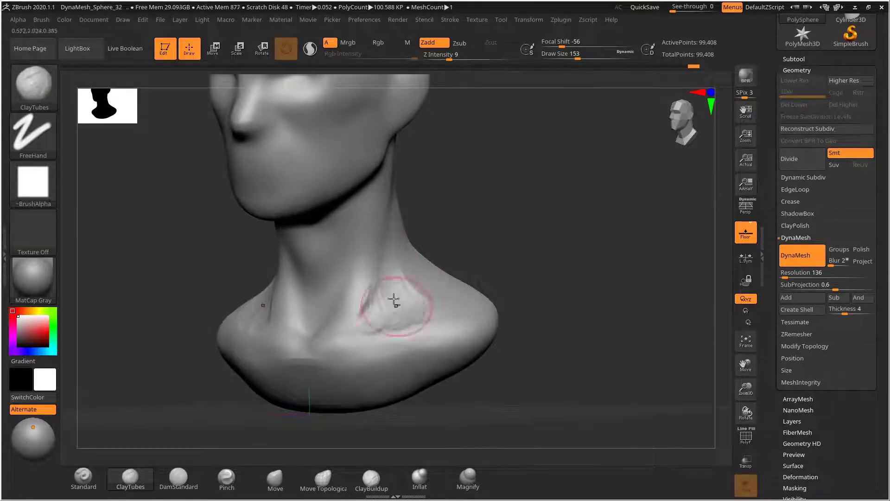
{"action": "key", "text": "ctrl+shift"}
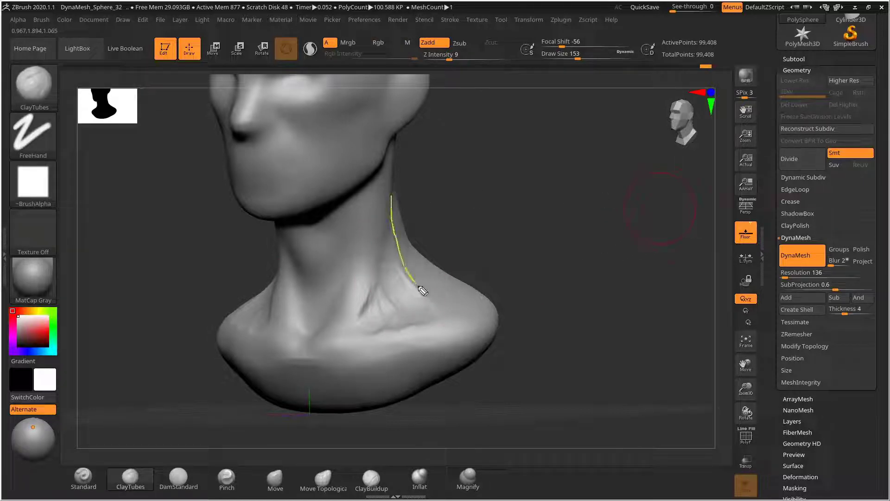
{"action": "left_click_drag", "start_coordinate": [423, 290], "coordinate": [435, 318]}
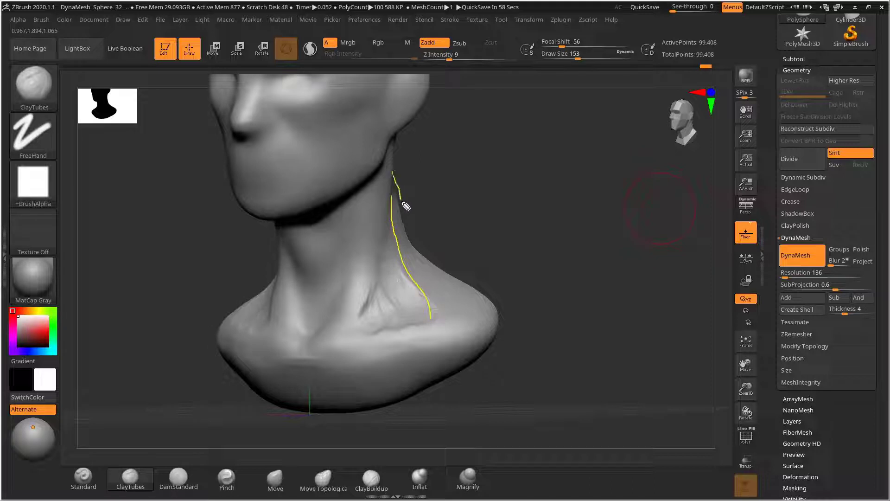
{"action": "left_click_drag", "start_coordinate": [424, 249], "coordinate": [462, 281]}
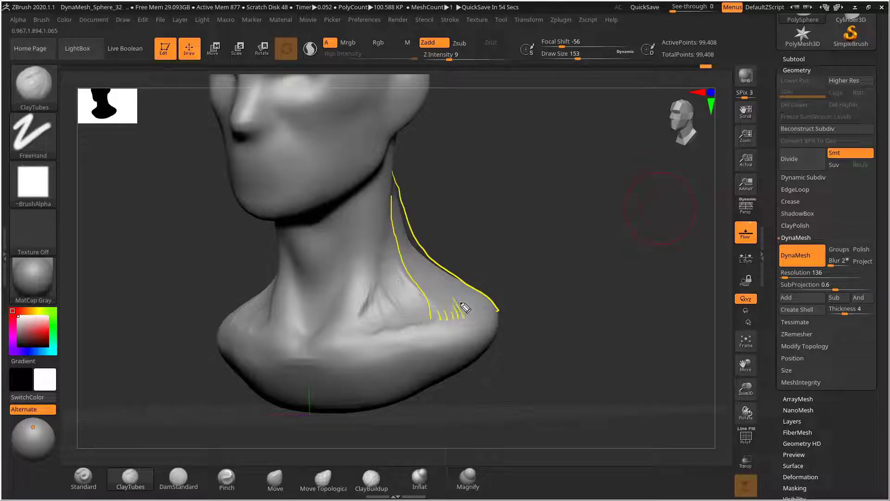
{"action": "left_click_drag", "start_coordinate": [472, 308], "coordinate": [496, 328]}
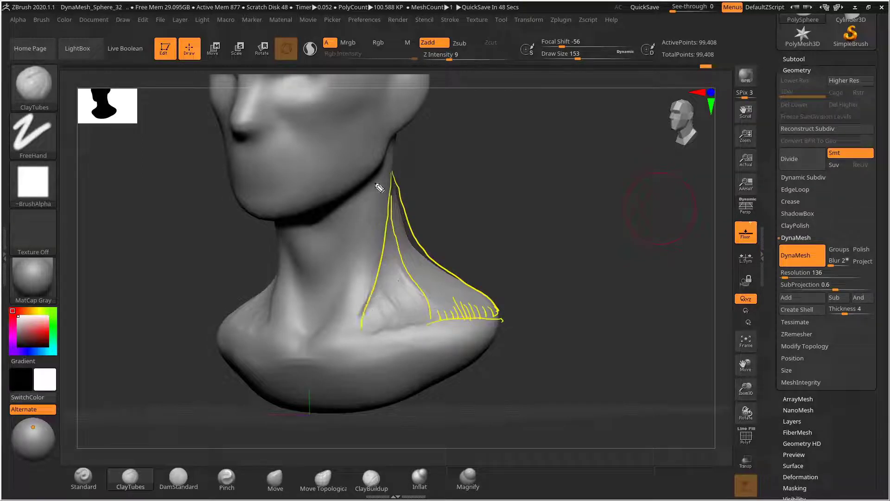
{"action": "left_click_drag", "start_coordinate": [369, 184], "coordinate": [319, 324]}
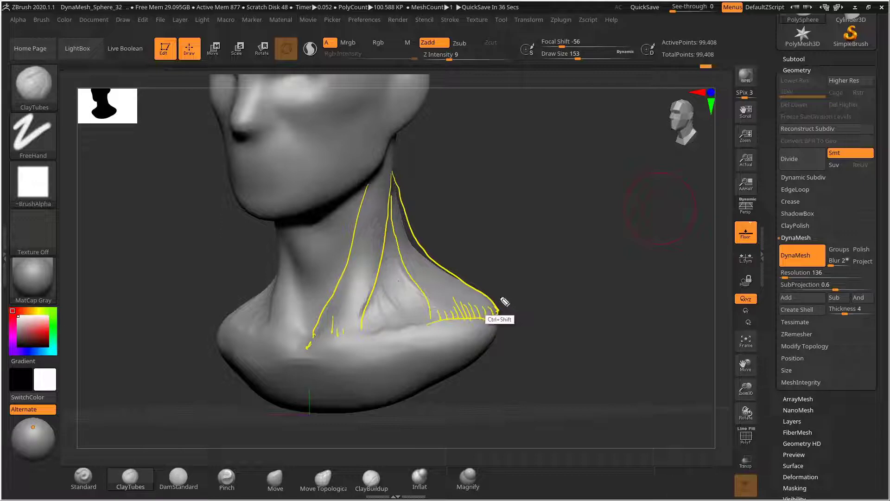
Deepen the hollow between the neck muscle and the trapezius with ClayTubes at draw size 114
{"action": "mouse_move", "coordinate": [518, 263]}
{"action": "left_mouse_down"}
{"action": "mouse_move", "coordinate": [518, 276]}
{"action": "mouse_move", "coordinate": [507, 250]}
{"action": "left_mouse_up"}
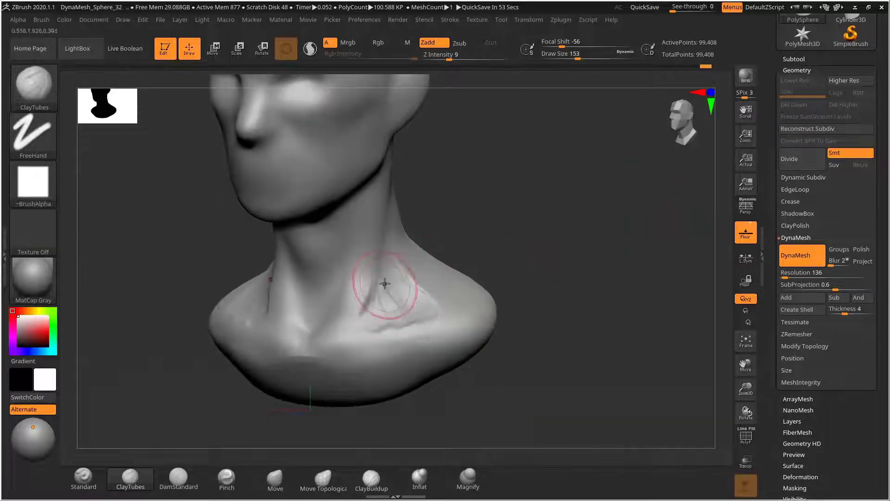
{"action": "mouse_move", "coordinate": [385, 284]}
{"action": "left_mouse_down"}
{"action": "mouse_move", "coordinate": [382, 296]}
{"action": "mouse_move", "coordinate": [383, 285]}
{"action": "mouse_move", "coordinate": [406, 314]}
{"action": "mouse_move", "coordinate": [378, 304]}
{"action": "mouse_move", "coordinate": [386, 315]}
{"action": "mouse_move", "coordinate": [404, 312]}
{"action": "mouse_move", "coordinate": [377, 278]}
{"action": "mouse_move", "coordinate": [390, 294]}
{"action": "mouse_move", "coordinate": [384, 272]}
{"action": "left_mouse_up"}
{"action": "key", "text": "s"}
{"action": "left_click_drag", "start_coordinate": [398, 321], "coordinate": [379, 318]}
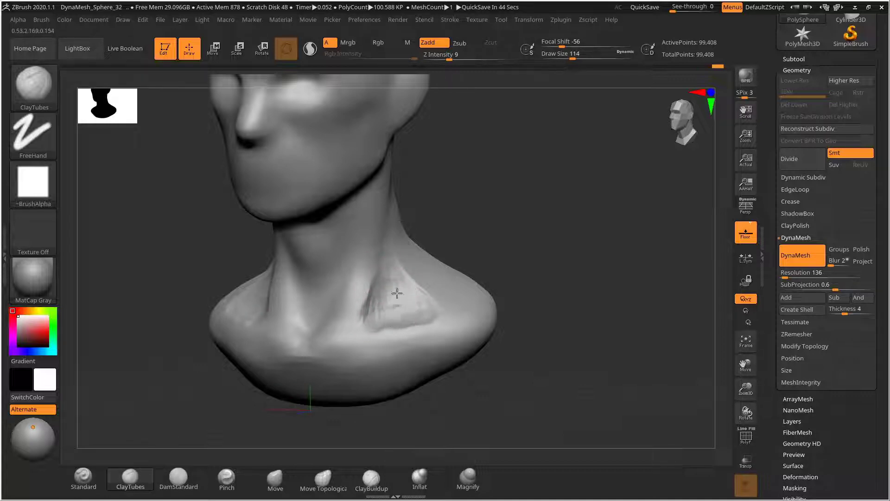
Smooth the hollow and the upper edge of the collarbone at draw sizes 114 and 125
{"action": "key", "text": "shift"}
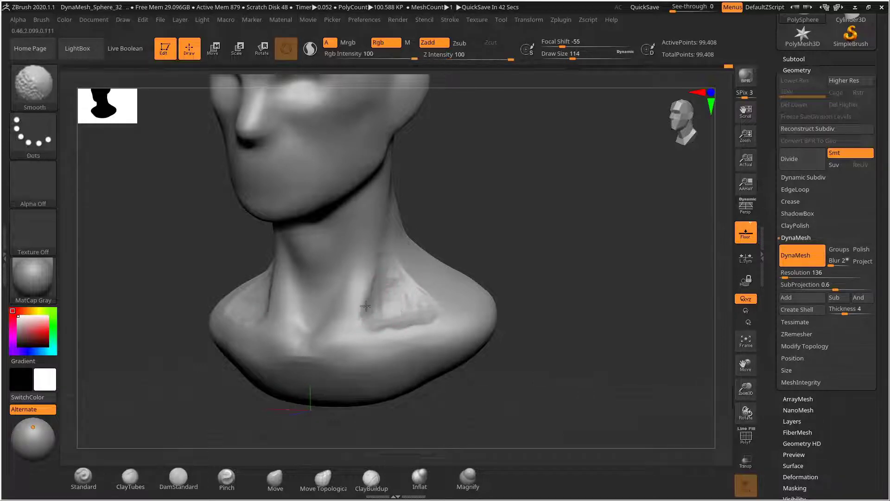
{"action": "mouse_move", "coordinate": [405, 296]}
{"action": "left_mouse_down", "text": "shift"}
{"action": "mouse_move", "coordinate": [409, 269]}
{"action": "mouse_move", "coordinate": [412, 280]}
{"action": "left_mouse_up", "text": "shift"}
{"action": "key", "text": "s"}
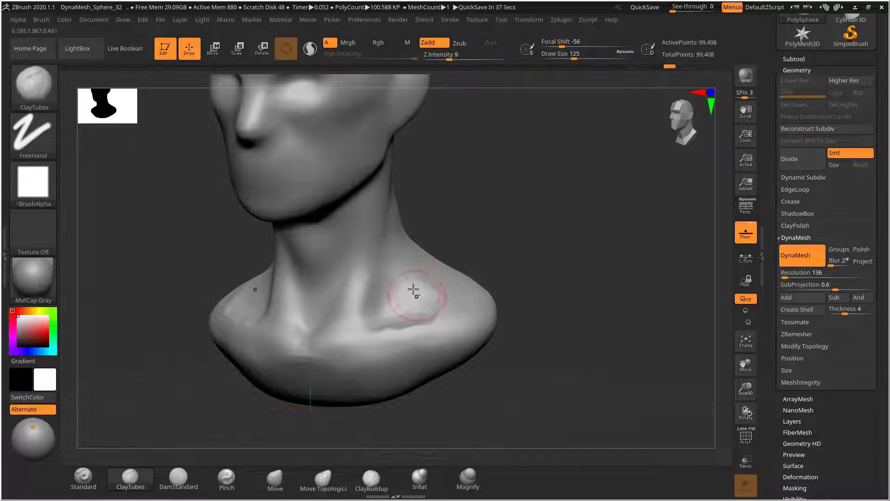
{"action": "key", "text": "shift"}
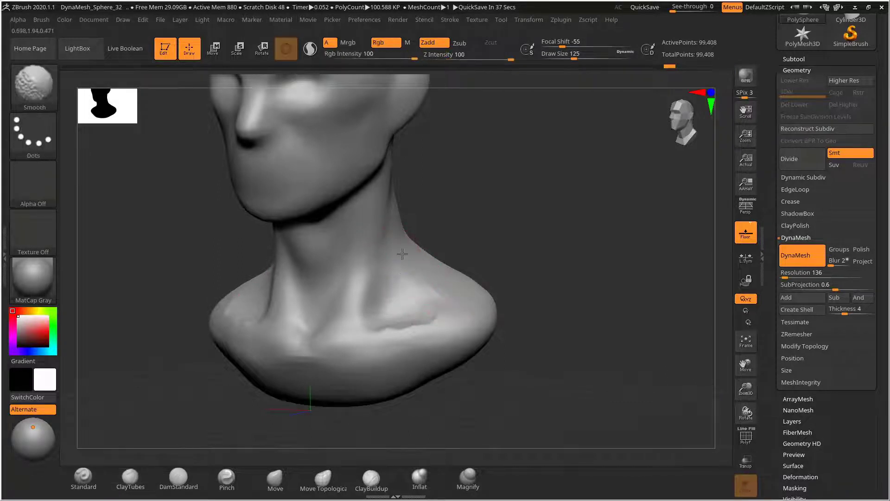
{"action": "left_click_drag", "start_coordinate": [404, 324], "coordinate": [429, 317], "text": "shift"}
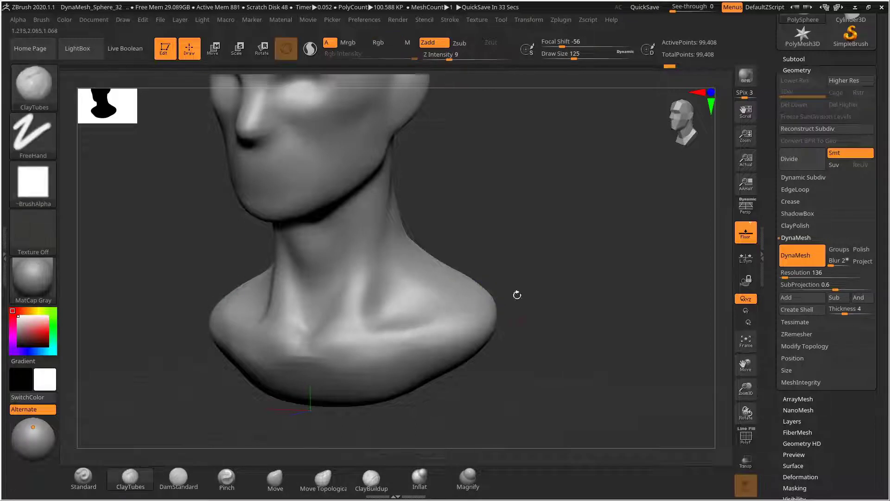
Adjust the front profile at the base of the neck with the Move brush at draw sizes 169 and 137
{"action": "mouse_move", "coordinate": [540, 271]}
{"action": "left_mouse_down", "text": "alt"}
{"action": "mouse_move", "coordinate": [517, 254]}
{"action": "mouse_move", "coordinate": [557, 260]}
{"action": "mouse_move", "coordinate": [507, 272]}
{"action": "mouse_move", "coordinate": [536, 288]}
{"action": "mouse_move", "coordinate": [518, 280]}
{"action": "mouse_move", "coordinate": [541, 269]}
{"action": "mouse_move", "coordinate": [554, 227]}
{"action": "mouse_move", "coordinate": [565, 227]}
{"action": "mouse_move", "coordinate": [531, 228]}
{"action": "mouse_move", "coordinate": [541, 211]}
{"action": "mouse_move", "coordinate": [505, 239]}
{"action": "mouse_move", "coordinate": [561, 247]}
{"action": "mouse_move", "coordinate": [552, 260]}
{"action": "left_mouse_up", "text": "alt"}
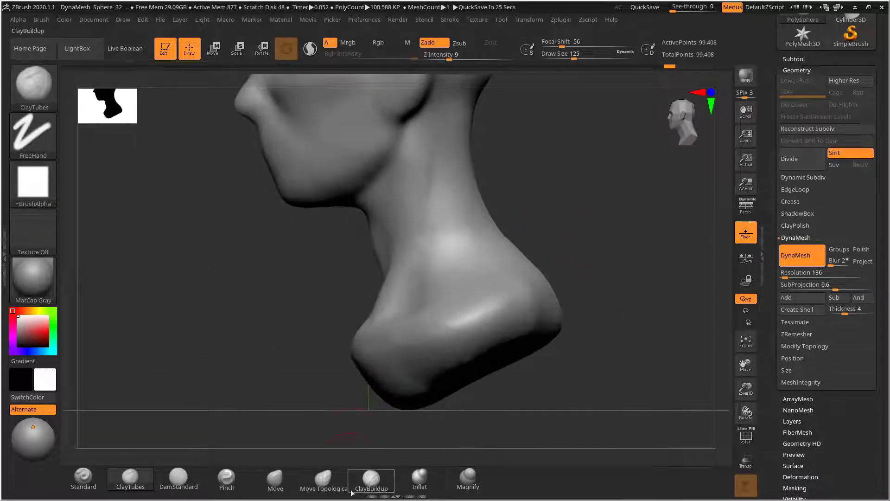
{"action": "left_click", "coordinate": [276, 477]}
{"action": "key", "text": "s"}
{"action": "left_click_drag", "start_coordinate": [383, 292], "coordinate": [388, 300]}
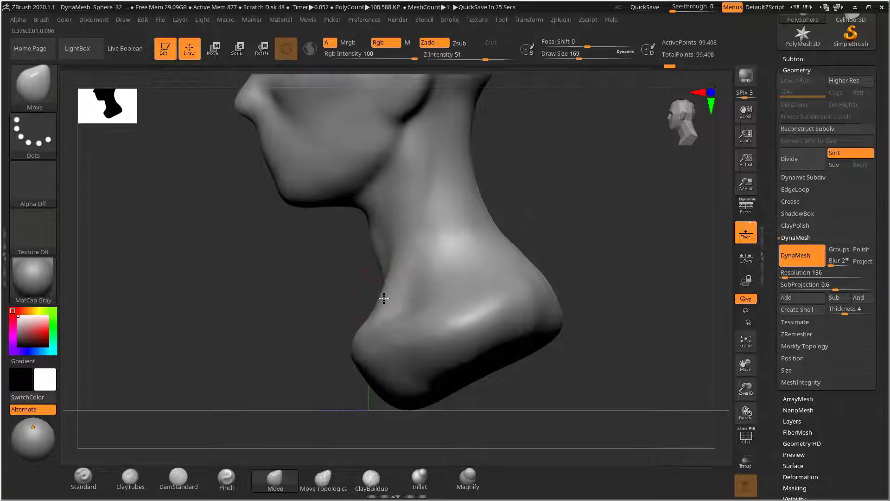
{"action": "key", "text": "s"}
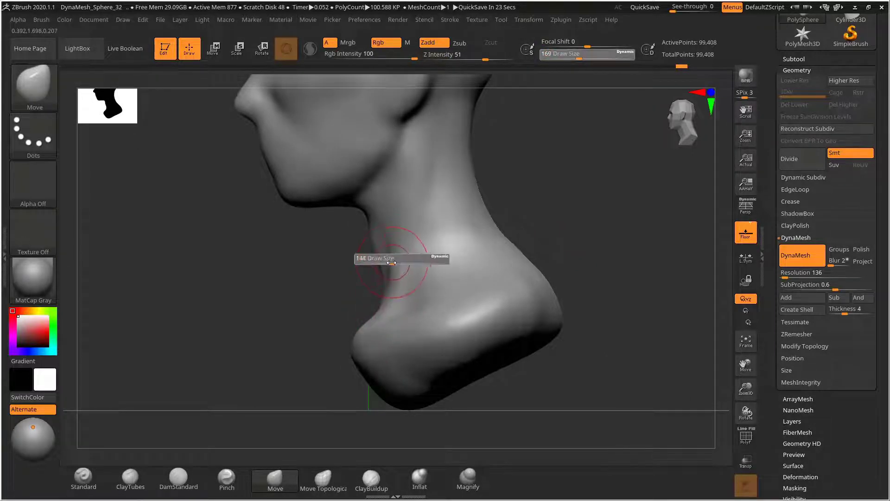
{"action": "left_click_drag", "start_coordinate": [388, 264], "coordinate": [392, 266]}
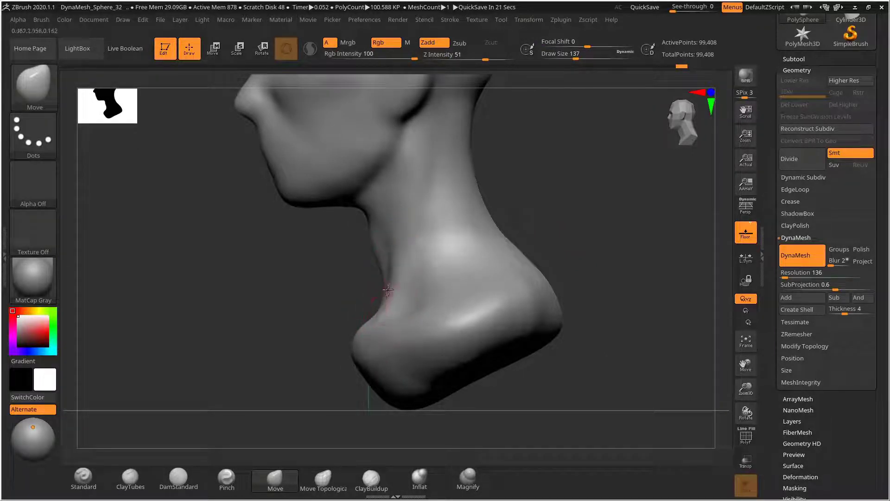
Set the Move brush's draw size to 178 and examine the head and neck from the front and below
{"action": "left_click_drag", "start_coordinate": [579, 203], "coordinate": [587, 221]}
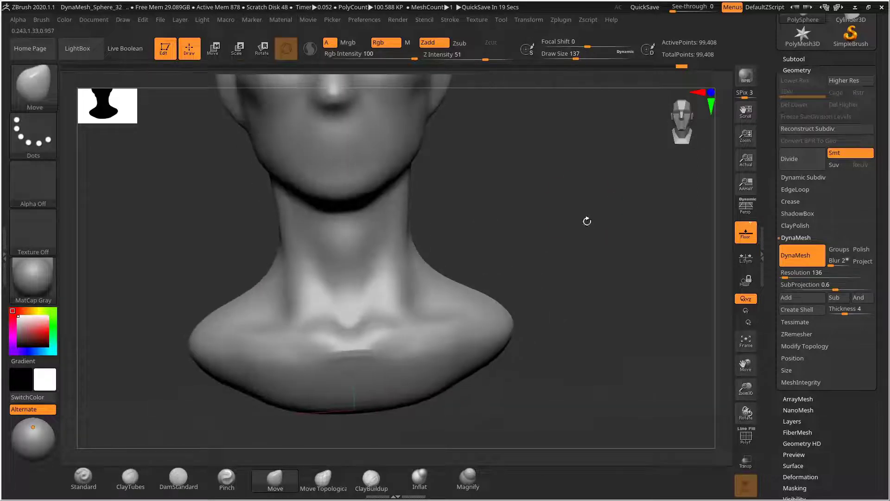
{"action": "mouse_move", "coordinate": [552, 247]}
{"action": "left_mouse_down"}
{"action": "mouse_move", "coordinate": [572, 241]}
{"action": "mouse_move", "coordinate": [542, 243]}
{"action": "mouse_move", "coordinate": [521, 221]}
{"action": "mouse_move", "coordinate": [564, 213]}
{"action": "mouse_move", "coordinate": [553, 304]}
{"action": "mouse_move", "coordinate": [550, 293]}
{"action": "left_mouse_up"}
{"action": "key", "text": "s"}
{"action": "left_click_drag", "start_coordinate": [402, 276], "coordinate": [406, 277]}
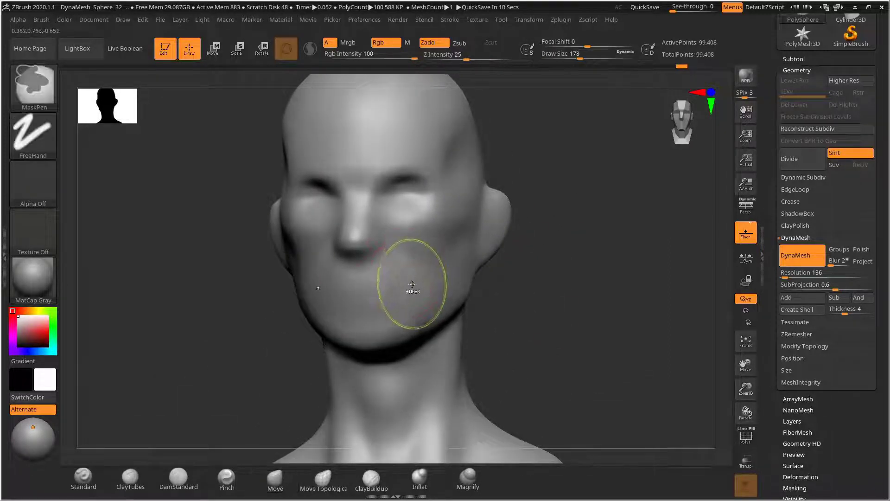
{"action": "mouse_move", "coordinate": [569, 255]}
{"action": "left_mouse_down"}
{"action": "mouse_move", "coordinate": [577, 248]}
{"action": "mouse_move", "coordinate": [556, 199]}
{"action": "left_mouse_up"}
{"action": "left_click_drag", "start_coordinate": [556, 199], "coordinate": [577, 253]}
{"action": "left_click_drag", "start_coordinate": [577, 252], "coordinate": [567, 205]}
{"action": "mouse_move", "coordinate": [526, 237]}
{"action": "left_mouse_down"}
{"action": "mouse_move", "coordinate": [612, 205]}
{"action": "mouse_move", "coordinate": [582, 200]}
{"action": "mouse_move", "coordinate": [637, 203]}
{"action": "mouse_move", "coordinate": [601, 203]}
{"action": "mouse_move", "coordinate": [575, 218]}
{"action": "left_mouse_up"}
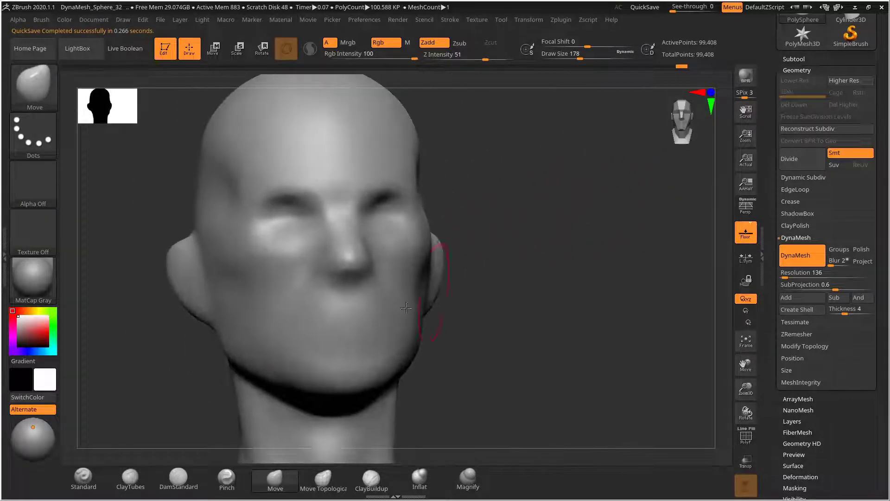
Carve the eye sockets with ClayTubes at draw size 111 and smooth their surfaces
{"action": "left_click", "coordinate": [130, 477]}
{"action": "left_click_drag", "start_coordinate": [542, 267], "coordinate": [541, 266]}
{"action": "key", "text": "s"}
{"action": "left_click_drag", "start_coordinate": [306, 236], "coordinate": [298, 236]}
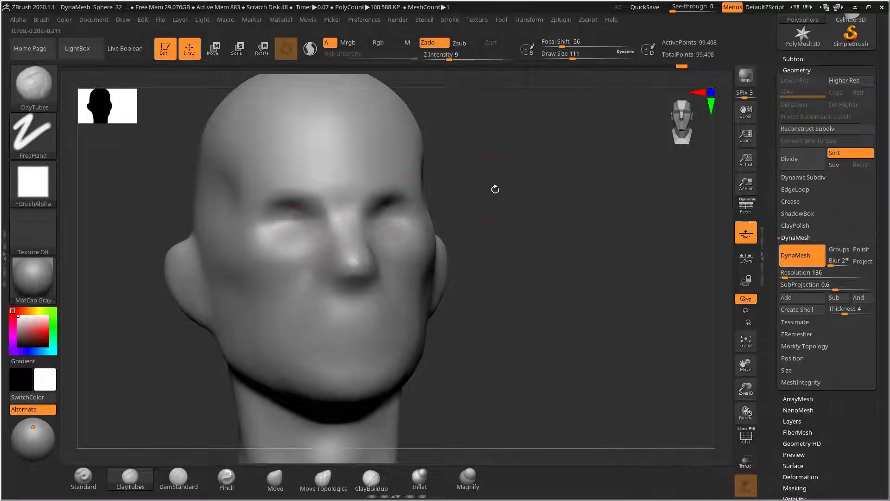
{"action": "mouse_move", "coordinate": [495, 189]}
{"action": "left_mouse_down"}
{"action": "mouse_move", "coordinate": [489, 193]}
{"action": "mouse_move", "coordinate": [536, 195]}
{"action": "mouse_move", "coordinate": [467, 222]}
{"action": "left_mouse_up"}
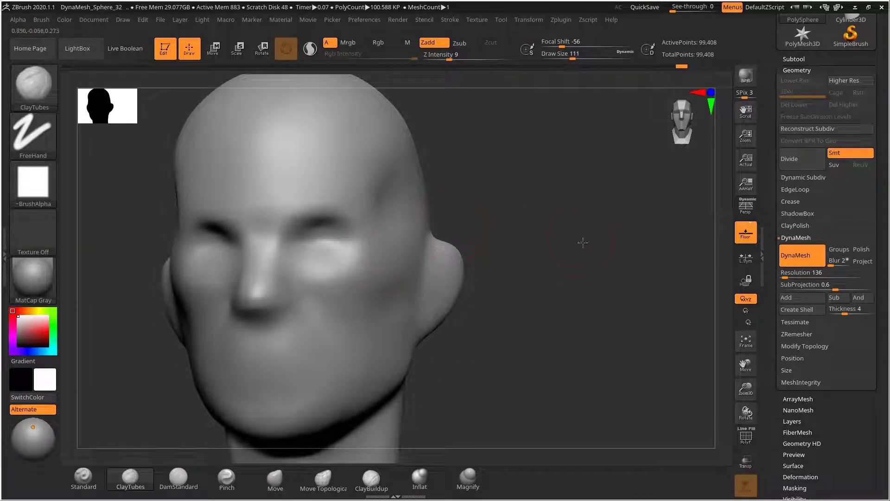
{"action": "mouse_move", "coordinate": [583, 242]}
{"action": "left_mouse_down"}
{"action": "mouse_move", "coordinate": [566, 232]}
{"action": "mouse_move", "coordinate": [592, 199]}
{"action": "mouse_move", "coordinate": [556, 201]}
{"action": "mouse_move", "coordinate": [495, 259]}
{"action": "left_mouse_up"}
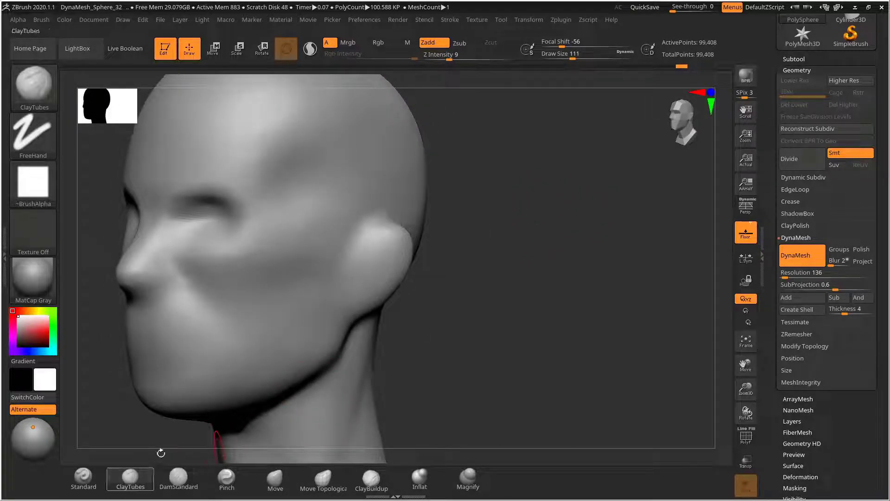
{"action": "mouse_move", "coordinate": [561, 264]}
{"action": "left_mouse_down"}
{"action": "mouse_move", "coordinate": [612, 292]}
{"action": "mouse_move", "coordinate": [608, 280]}
{"action": "mouse_move", "coordinate": [623, 279]}
{"action": "left_mouse_up"}
{"action": "mouse_move", "coordinate": [364, 255]}
{"action": "left_mouse_down"}
{"action": "mouse_move", "coordinate": [329, 252]}
{"action": "mouse_move", "coordinate": [339, 246]}
{"action": "left_mouse_up"}
{"action": "left_click_drag", "start_coordinate": [523, 202], "coordinate": [367, 237]}
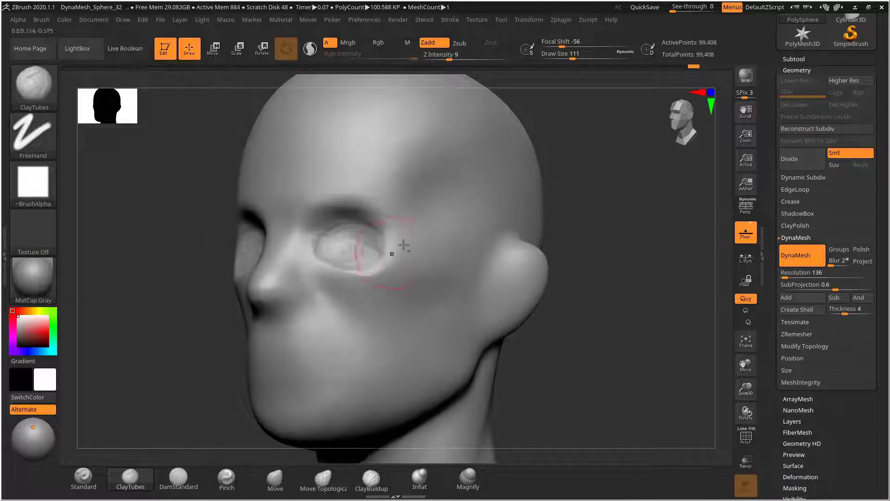
{"action": "mouse_move", "coordinate": [581, 218]}
{"action": "left_mouse_down"}
{"action": "mouse_move", "coordinate": [613, 207]}
{"action": "mouse_move", "coordinate": [533, 224]}
{"action": "mouse_move", "coordinate": [547, 236]}
{"action": "mouse_move", "coordinate": [596, 218]}
{"action": "mouse_move", "coordinate": [421, 258]}
{"action": "left_mouse_up"}
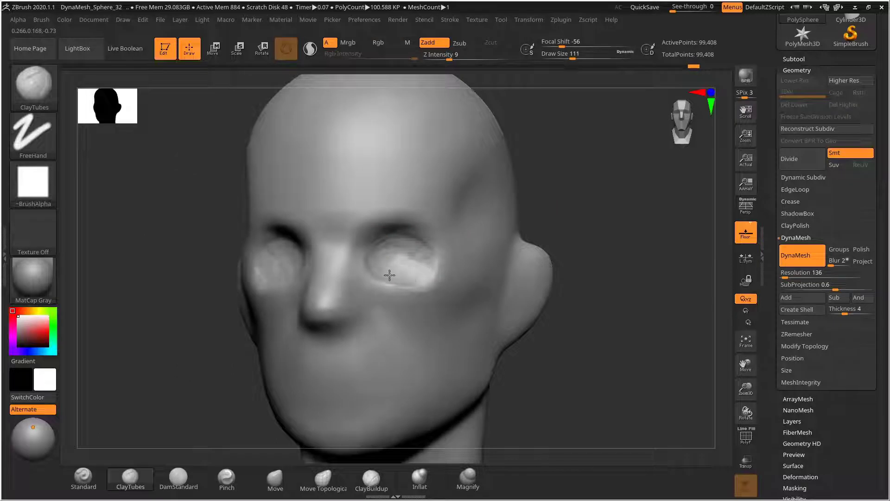
{"action": "left_click_drag", "start_coordinate": [404, 289], "coordinate": [376, 273], "text": "shift"}
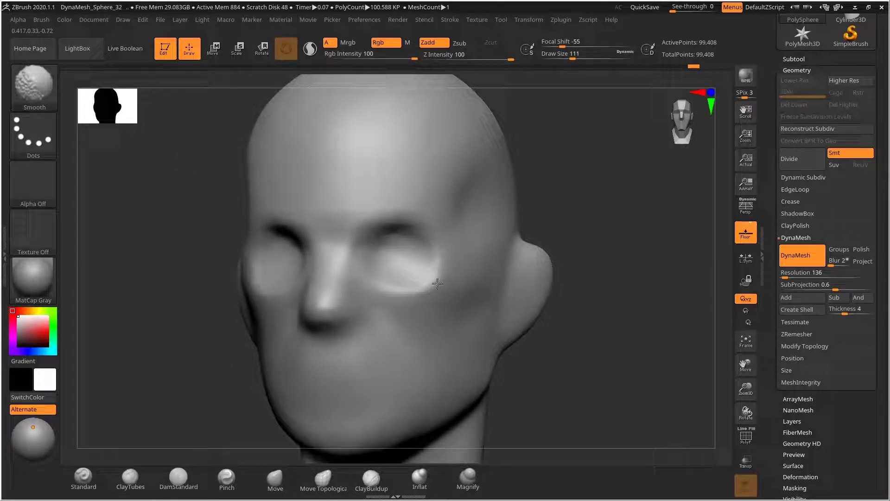
Refine the inner eye corners beside the nose bridge with ClayTubes at draw sizes 111 and 76
{"action": "mouse_move", "coordinate": [612, 236]}
{"action": "left_mouse_down"}
{"action": "mouse_move", "coordinate": [590, 224]}
{"action": "mouse_move", "coordinate": [596, 219]}
{"action": "mouse_move", "coordinate": [620, 225]}
{"action": "mouse_move", "coordinate": [539, 248]}
{"action": "mouse_move", "coordinate": [566, 235]}
{"action": "mouse_move", "coordinate": [559, 221]}
{"action": "mouse_move", "coordinate": [578, 243]}
{"action": "mouse_move", "coordinate": [606, 247]}
{"action": "mouse_move", "coordinate": [442, 226]}
{"action": "left_mouse_up"}
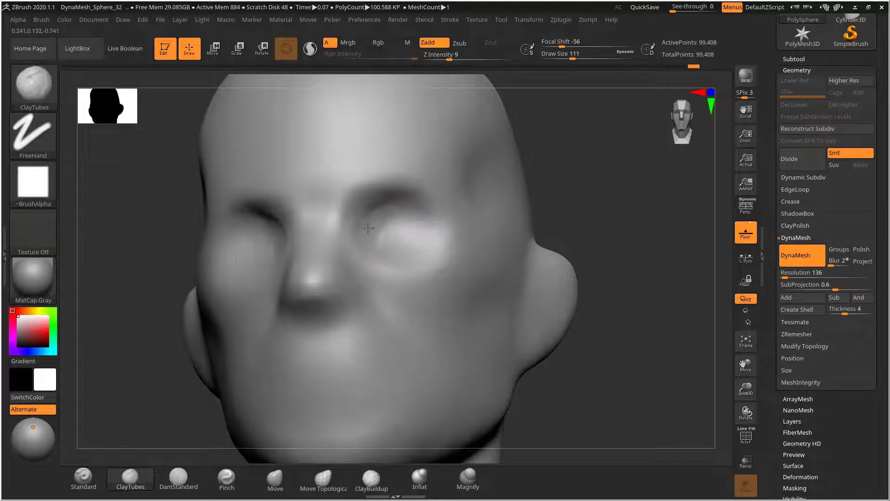
{"action": "mouse_move", "coordinate": [571, 181]}
{"action": "left_mouse_down"}
{"action": "mouse_move", "coordinate": [600, 181]}
{"action": "mouse_move", "coordinate": [583, 181]}
{"action": "mouse_move", "coordinate": [594, 194]}
{"action": "mouse_move", "coordinate": [558, 199]}
{"action": "left_mouse_up"}
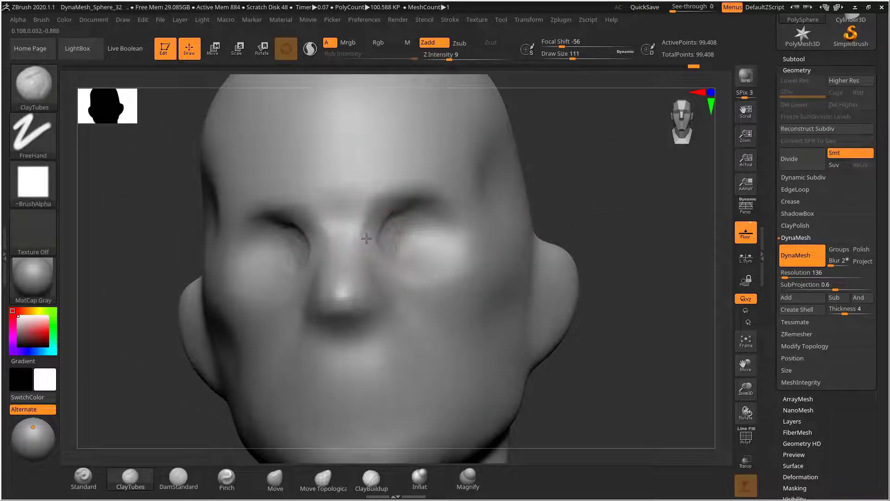
{"action": "left_click_drag", "start_coordinate": [372, 240], "coordinate": [376, 242]}
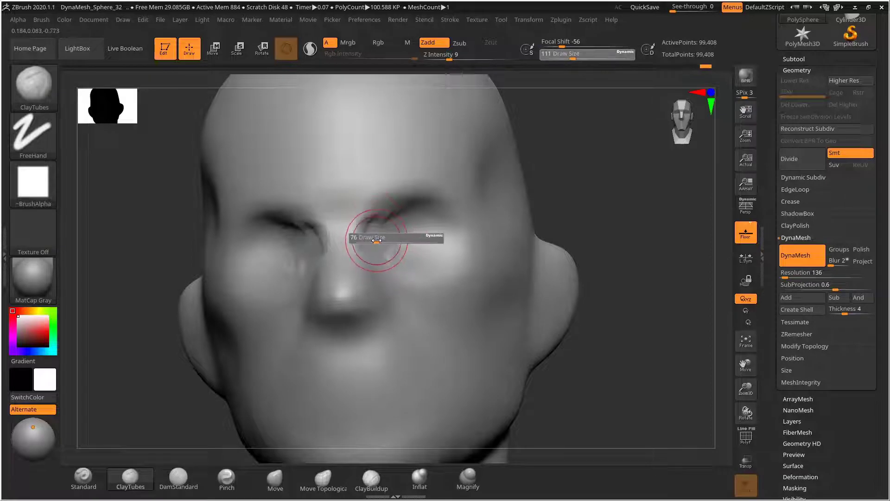
{"action": "key", "text": "ctrl"}
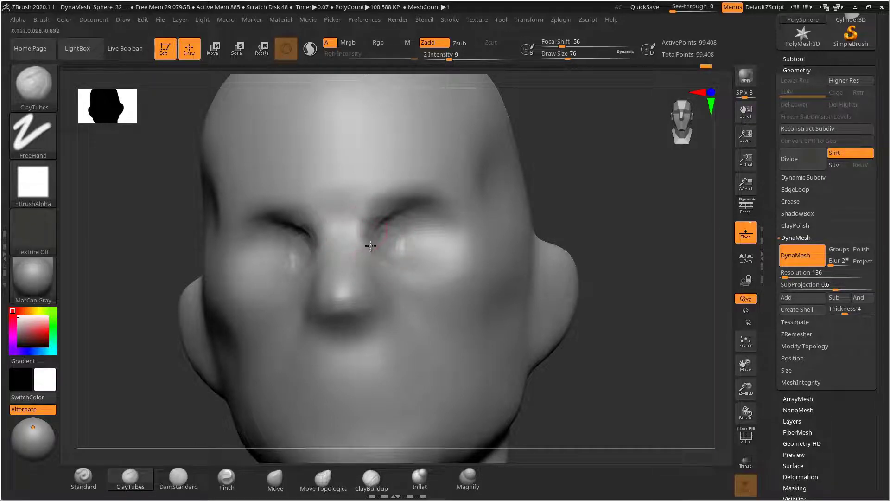
{"action": "key", "text": "shift"}
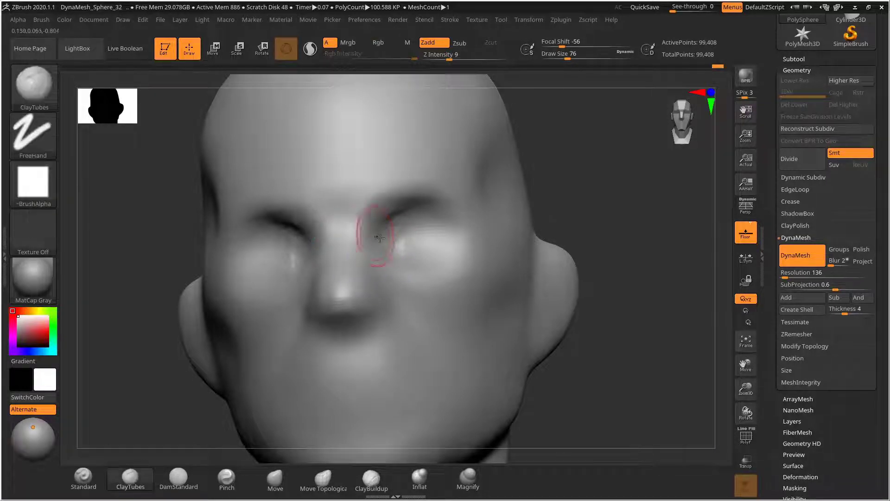
{"action": "left_click_drag", "start_coordinate": [540, 174], "coordinate": [543, 173]}
Smooth the inner eye area beside the nose at draw size 107
{"action": "left_click", "coordinate": [275, 477]}
{"action": "left_click_drag", "start_coordinate": [612, 237], "coordinate": [602, 235], "text": "shift"}
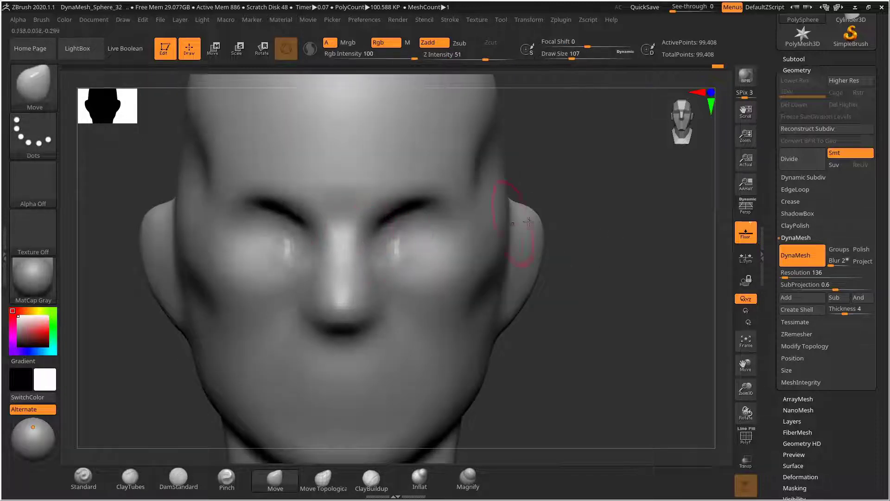
{"action": "mouse_move", "coordinate": [576, 203]}
{"action": "left_mouse_down", "text": "alt"}
{"action": "mouse_move", "coordinate": [543, 199]}
{"action": "mouse_move", "coordinate": [547, 185]}
{"action": "mouse_move", "coordinate": [559, 204]}
{"action": "left_mouse_up", "text": "alt"}
{"action": "key", "text": "shift"}
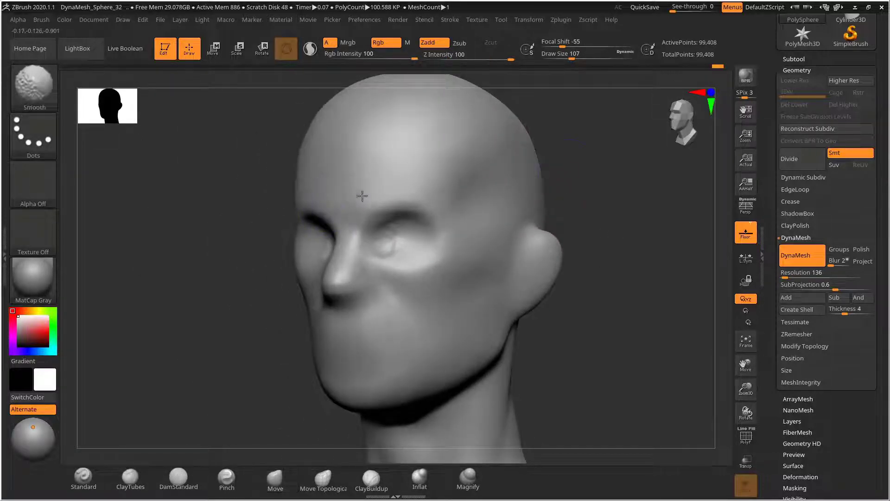
{"action": "left_click_drag", "start_coordinate": [594, 175], "coordinate": [402, 271]}
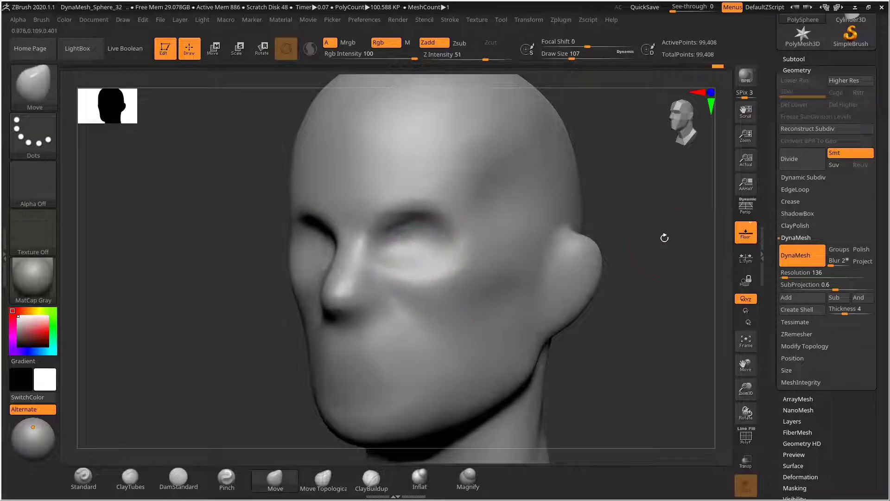
Build up the cheek below the eye and the side of the nose with ClayTubes at draw size 118, smoothing the strokes
{"action": "mouse_move", "coordinate": [664, 236]}
{"action": "left_mouse_down", "text": "alt"}
{"action": "mouse_move", "coordinate": [640, 221]}
{"action": "mouse_move", "coordinate": [666, 216]}
{"action": "mouse_move", "coordinate": [657, 222]}
{"action": "left_mouse_up", "text": "alt"}
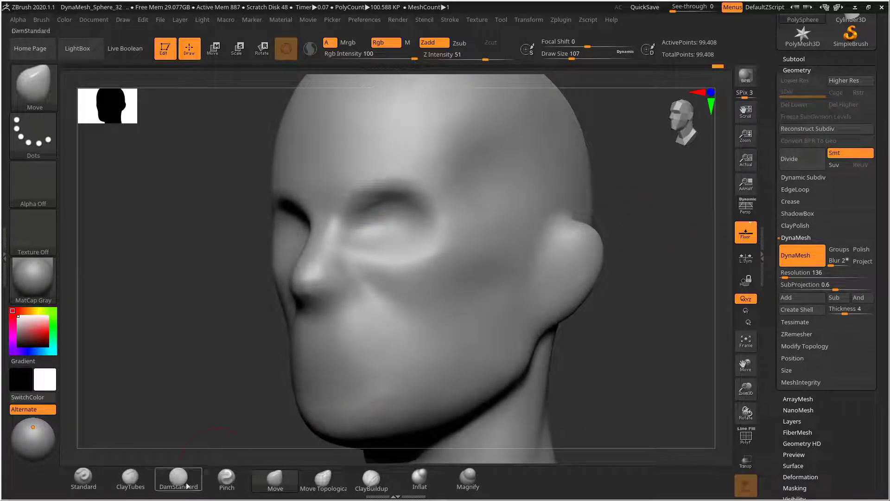
{"action": "left_click", "coordinate": [131, 478]}
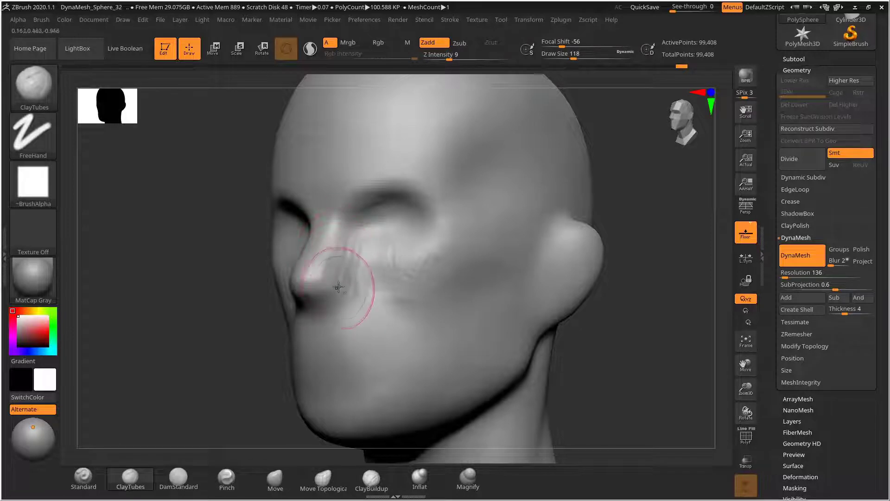
{"action": "mouse_move", "coordinate": [379, 256]}
{"action": "left_mouse_down"}
{"action": "mouse_move", "coordinate": [421, 246]}
{"action": "mouse_move", "coordinate": [452, 256]}
{"action": "left_mouse_up"}
{"action": "key", "text": "shift"}
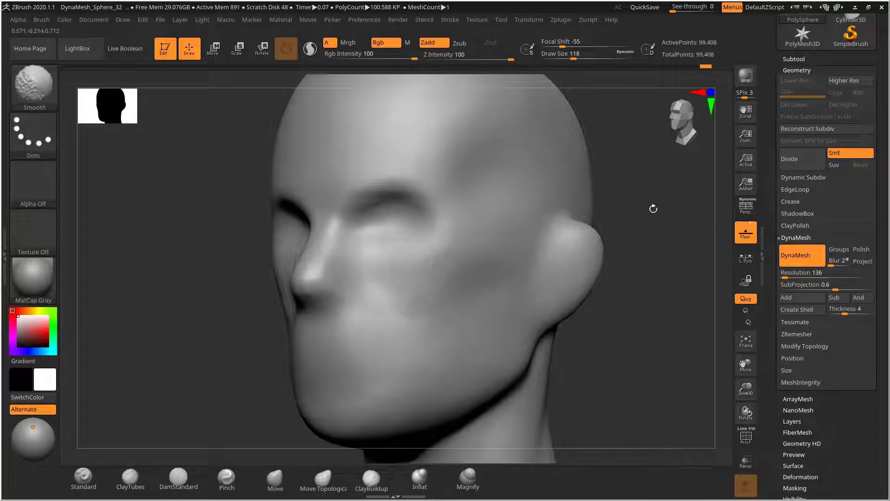
Build rounded eyeball masses in both sockets with ClayTubes at draw size 107
{"action": "mouse_move", "coordinate": [654, 208]}
{"action": "left_mouse_down", "text": "alt"}
{"action": "mouse_move", "coordinate": [574, 234]}
{"action": "mouse_move", "coordinate": [652, 252]}
{"action": "mouse_move", "coordinate": [570, 224]}
{"action": "mouse_move", "coordinate": [626, 214]}
{"action": "left_mouse_up", "text": "alt"}
{"action": "left_click_drag", "start_coordinate": [640, 212], "coordinate": [603, 211]}
{"action": "mouse_move", "coordinate": [658, 205]}
{"action": "left_mouse_down", "text": "alt"}
{"action": "mouse_move", "coordinate": [614, 221]}
{"action": "mouse_move", "coordinate": [649, 209]}
{"action": "mouse_move", "coordinate": [658, 239]}
{"action": "left_mouse_up", "text": "alt"}
{"action": "key", "text": "s"}
{"action": "left_click_drag", "start_coordinate": [392, 234], "coordinate": [385, 235]}
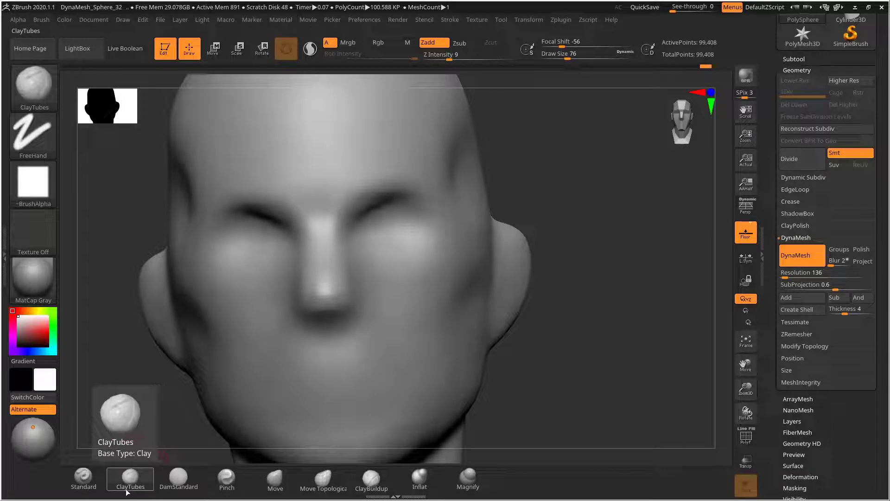
{"action": "left_click_drag", "start_coordinate": [555, 205], "coordinate": [510, 213]}
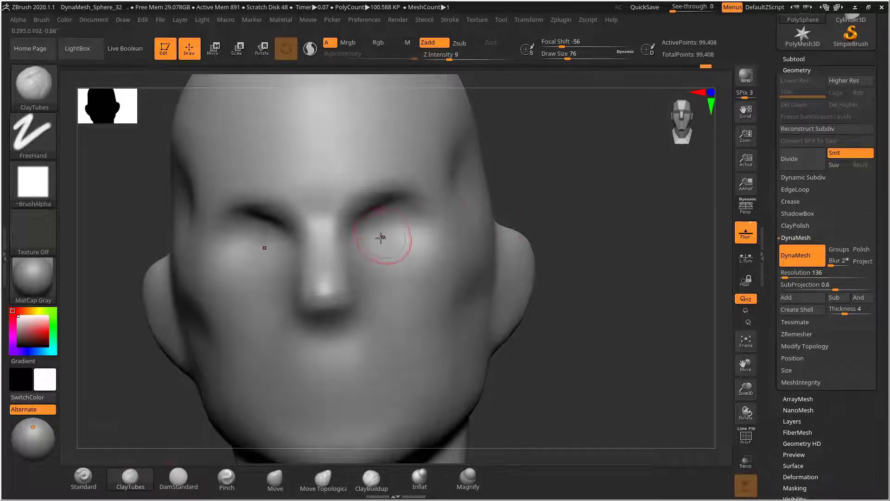
{"action": "mouse_move", "coordinate": [398, 228]}
{"action": "left_mouse_down"}
{"action": "mouse_move", "coordinate": [377, 235]}
{"action": "mouse_move", "coordinate": [412, 236]}
{"action": "mouse_move", "coordinate": [395, 245]}
{"action": "mouse_move", "coordinate": [396, 234]}
{"action": "left_mouse_up"}
{"action": "key", "text": "s"}
{"action": "left_click_drag", "start_coordinate": [378, 232], "coordinate": [398, 230]}
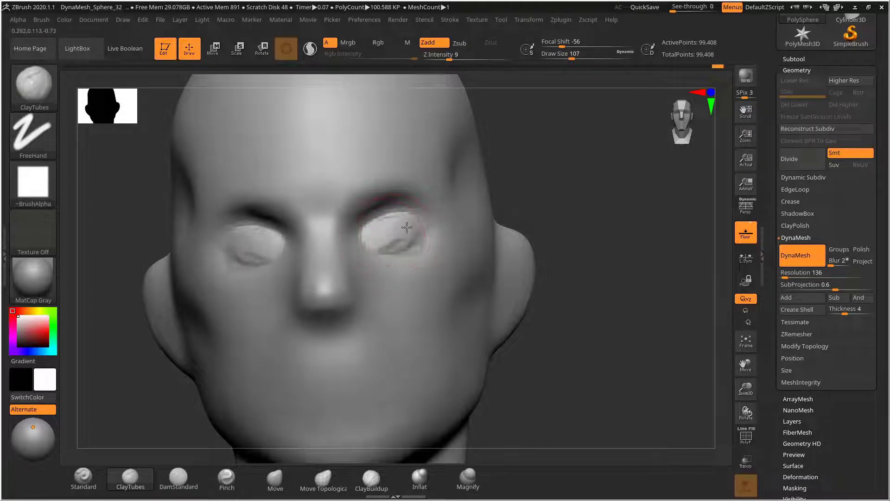
{"action": "left_click_drag", "start_coordinate": [384, 240], "coordinate": [376, 236]}
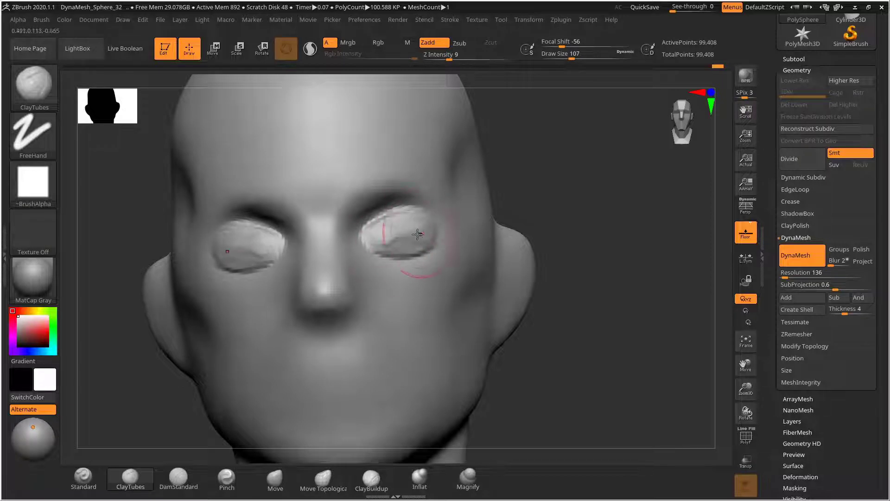
{"action": "left_click_drag", "start_coordinate": [416, 238], "coordinate": [412, 224]}
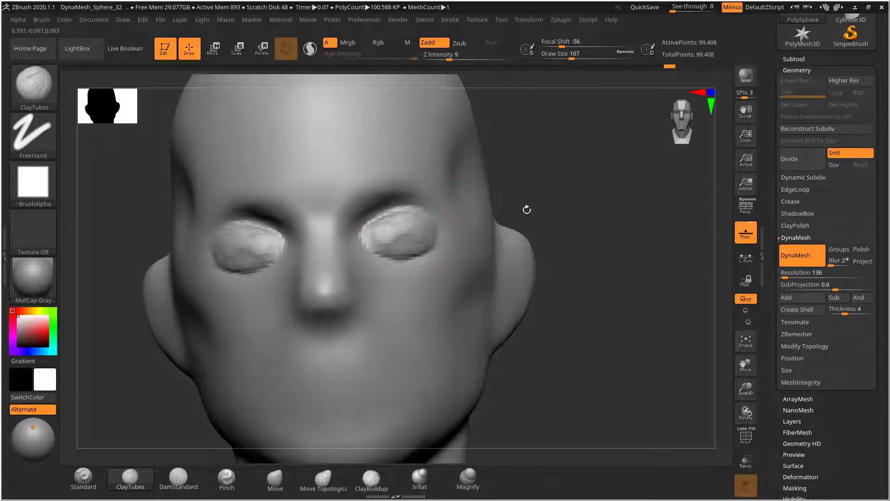
Smooth the eyeball masses and their edges at draw size 107
{"action": "left_click_drag", "start_coordinate": [527, 209], "coordinate": [409, 246]}
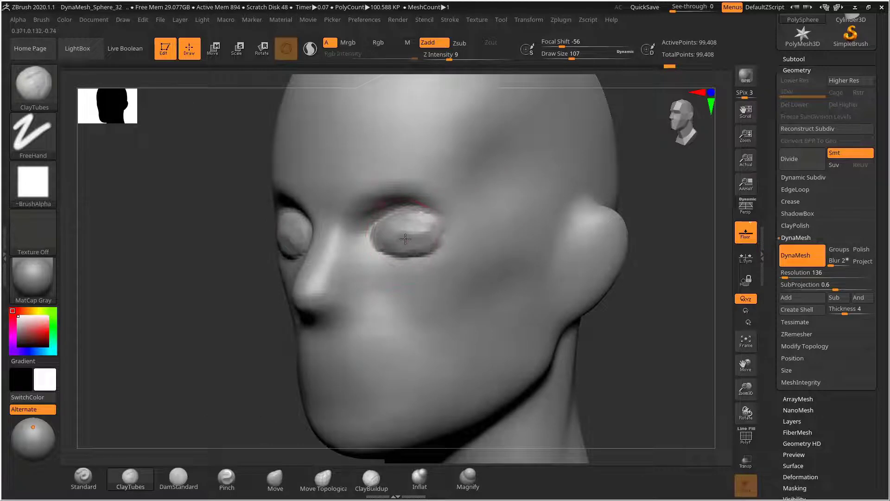
{"action": "key", "text": "shift"}
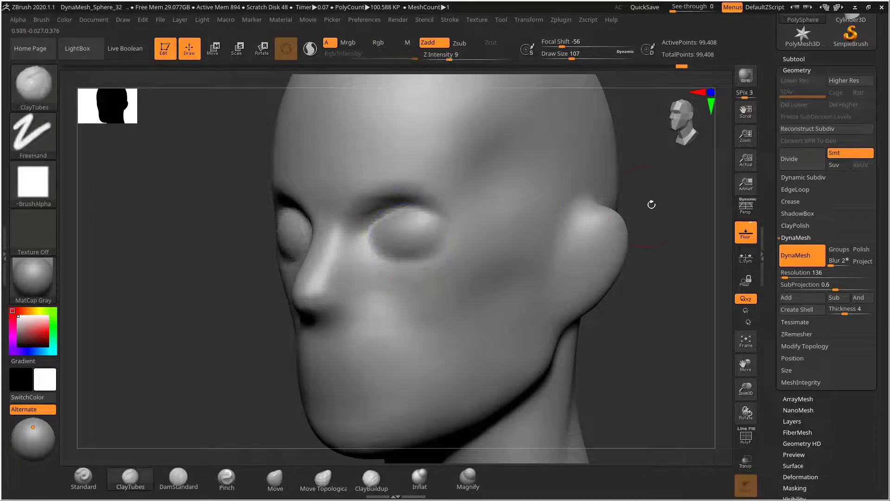
{"action": "left_click_drag", "start_coordinate": [651, 202], "coordinate": [490, 229]}
{"action": "left_click_drag", "start_coordinate": [617, 204], "coordinate": [620, 227]}
{"action": "key", "text": "ctrl+shift"}
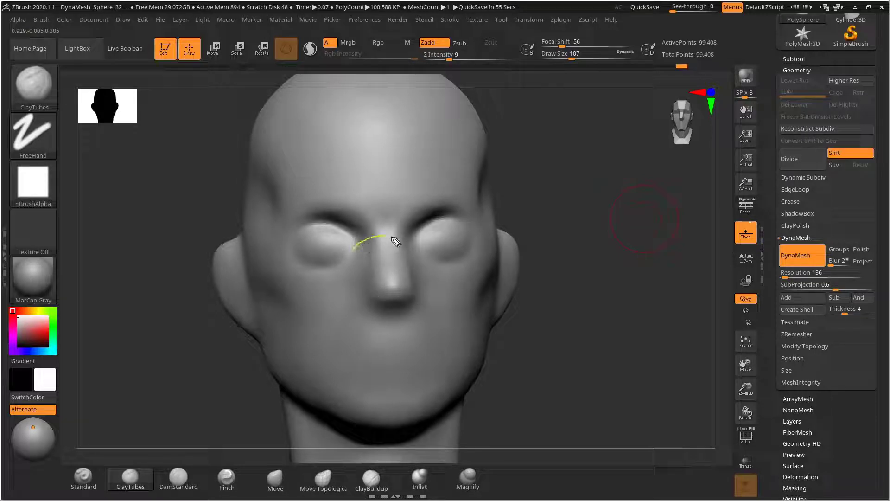
{"action": "mouse_move", "coordinate": [392, 237]}
{"action": "left_mouse_down"}
{"action": "mouse_move", "coordinate": [413, 245]}
{"action": "mouse_move", "coordinate": [374, 264]}
{"action": "left_mouse_up"}
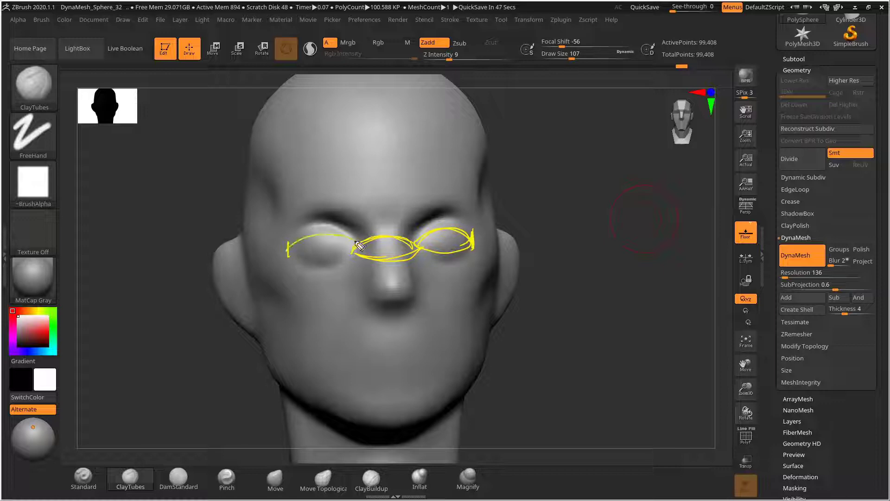
{"action": "left_click_drag", "start_coordinate": [353, 248], "coordinate": [340, 242]}
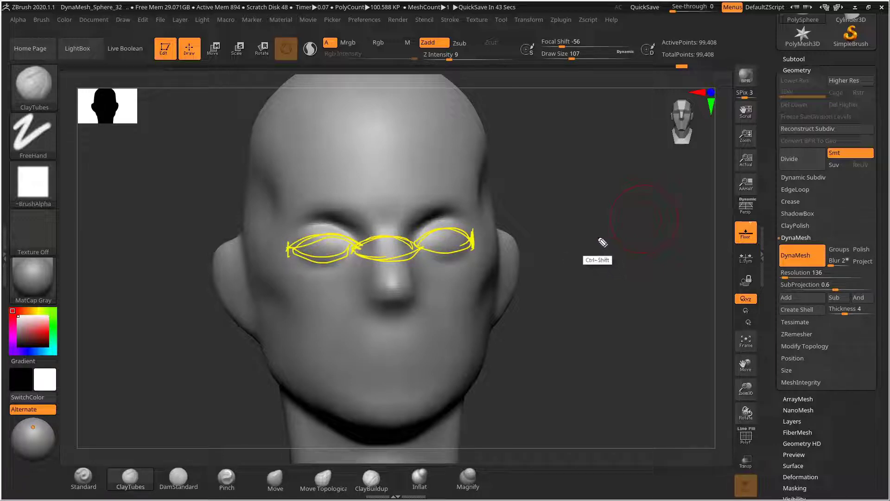
{"action": "key", "text": "ctrl+shift+7"}
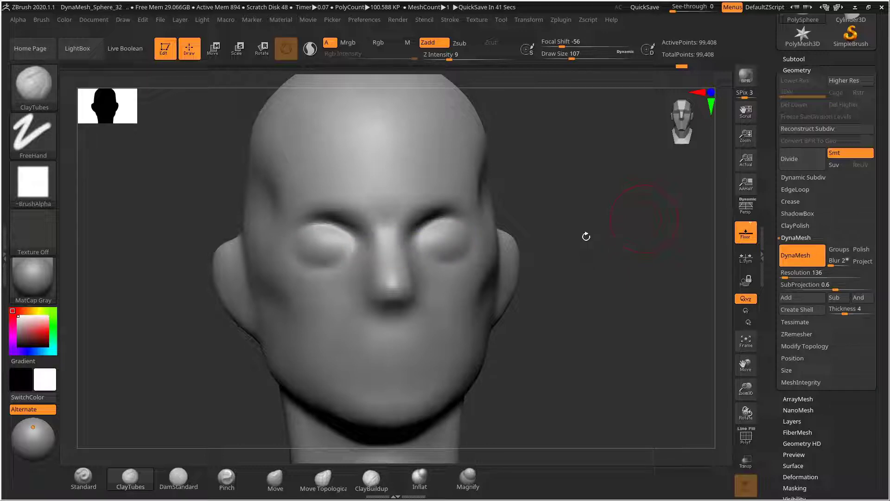
Adjust the curvature of the eye forms from below with the Move brush at draw size 141
{"action": "mouse_move", "coordinate": [577, 242]}
{"action": "left_mouse_down"}
{"action": "mouse_move", "coordinate": [590, 229]}
{"action": "mouse_move", "coordinate": [575, 243]}
{"action": "left_mouse_up"}
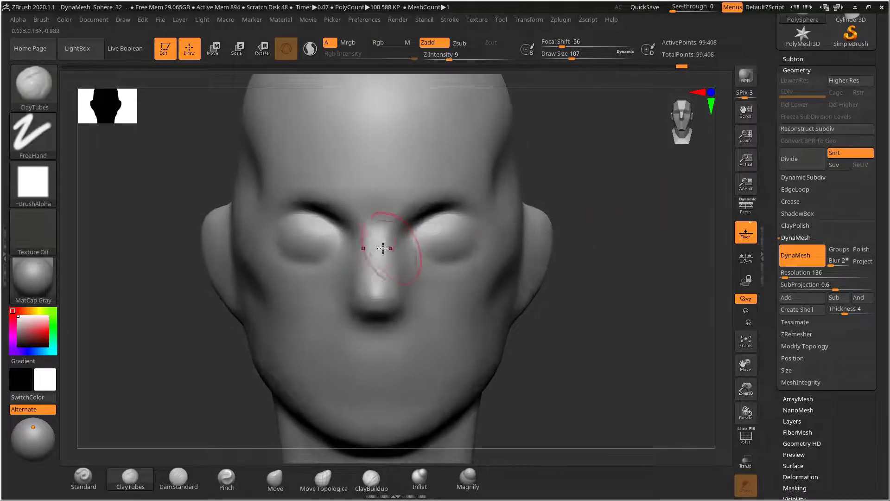
{"action": "left_click_drag", "start_coordinate": [649, 222], "coordinate": [624, 139]}
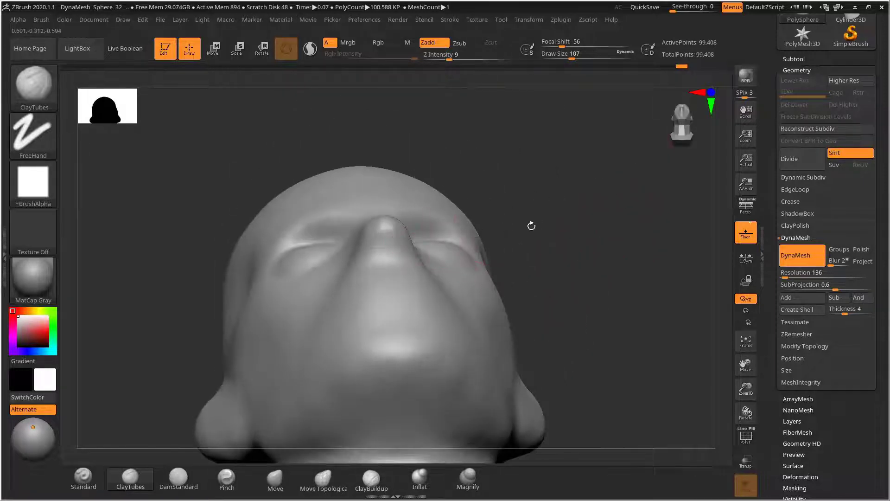
{"action": "left_click_drag", "start_coordinate": [531, 225], "coordinate": [512, 227]}
{"action": "key", "text": "s"}
{"action": "mouse_move", "coordinate": [403, 246]}
{"action": "left_mouse_down"}
{"action": "mouse_move", "coordinate": [416, 249]}
{"action": "mouse_move", "coordinate": [410, 242]}
{"action": "left_mouse_up"}
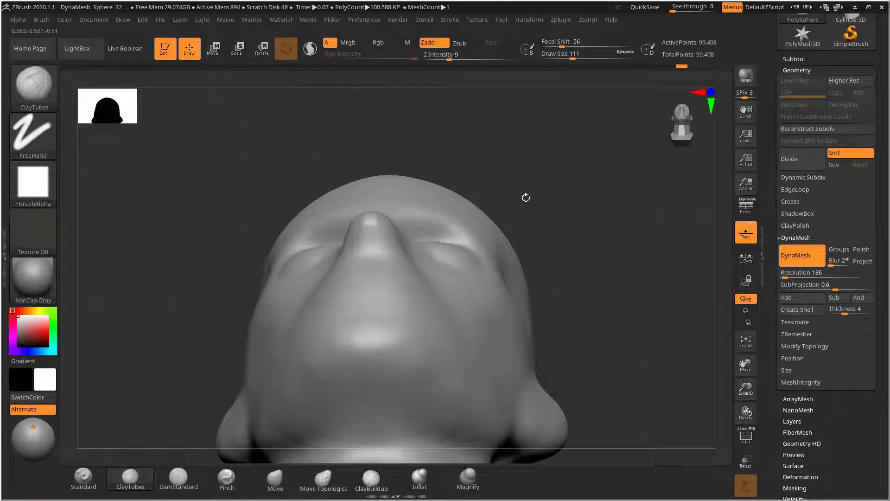
{"action": "left_click", "coordinate": [275, 478]}
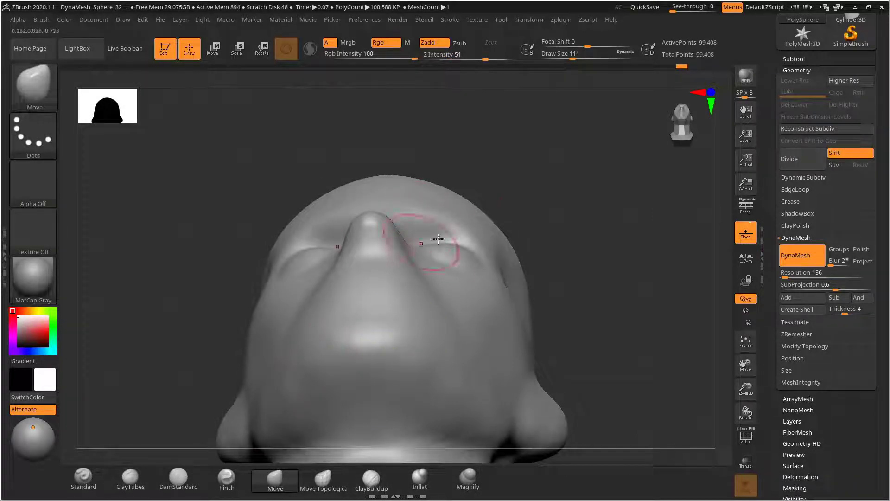
{"action": "left_click_drag", "start_coordinate": [530, 230], "coordinate": [517, 213]}
{"action": "key", "text": "s"}
{"action": "left_click_drag", "start_coordinate": [442, 253], "coordinate": [482, 270]}
{"action": "mouse_move", "coordinate": [528, 228]}
{"action": "left_mouse_down"}
{"action": "mouse_move", "coordinate": [541, 238]}
{"action": "mouse_move", "coordinate": [536, 233]}
{"action": "left_mouse_up"}
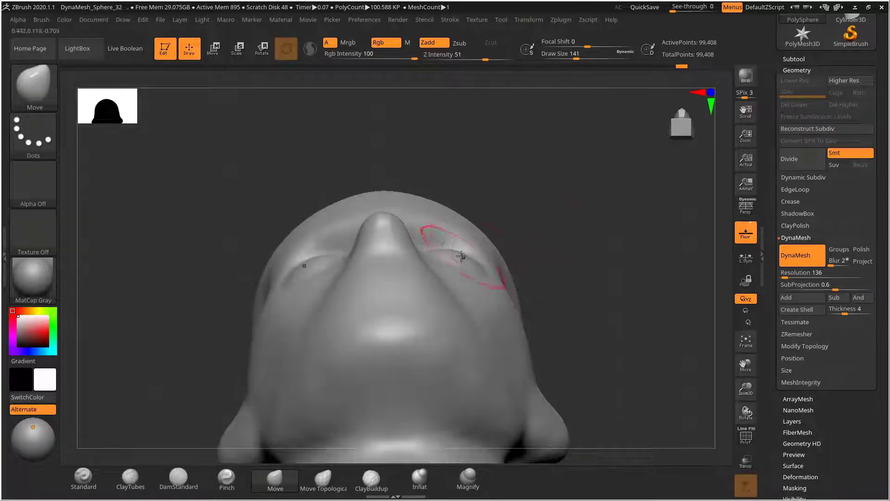
{"action": "left_click_drag", "start_coordinate": [463, 254], "coordinate": [451, 255]}
{"action": "left_click_drag", "start_coordinate": [539, 203], "coordinate": [542, 284]}
Smooth the eye forms at draw size 141 and frame the head in front view
{"action": "mouse_move", "coordinate": [425, 260]}
{"action": "left_mouse_down", "text": "shift"}
{"action": "mouse_move", "coordinate": [424, 269]}
{"action": "mouse_move", "coordinate": [456, 274]}
{"action": "left_mouse_up", "text": "shift"}
{"action": "key", "text": "f"}
{"action": "mouse_move", "coordinate": [590, 216]}
{"action": "left_mouse_down", "text": "shift"}
{"action": "mouse_move", "coordinate": [552, 224]}
{"action": "mouse_move", "coordinate": [588, 212]}
{"action": "left_mouse_up", "text": "shift"}
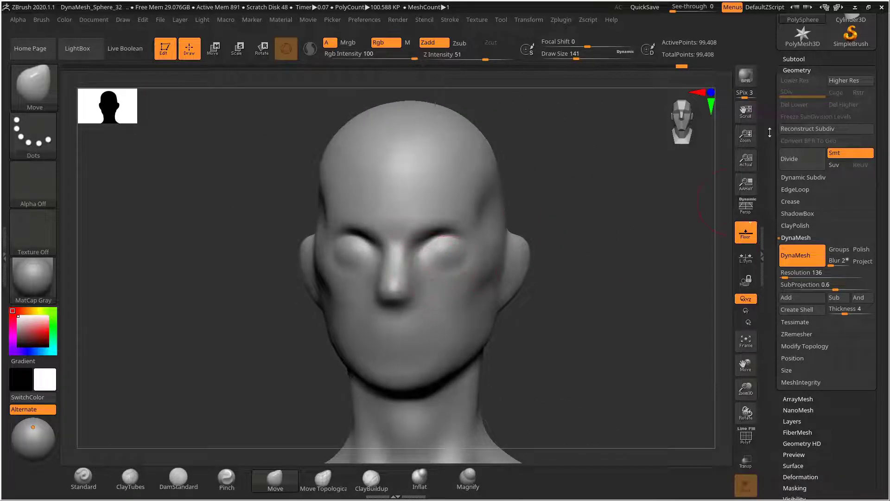
Append a Sphere3D subtool to the head and make the sphere the active subtool
{"action": "left_click", "coordinate": [804, 59]}
{"action": "left_click_drag", "start_coordinate": [802, 329], "coordinate": [801, 206]}
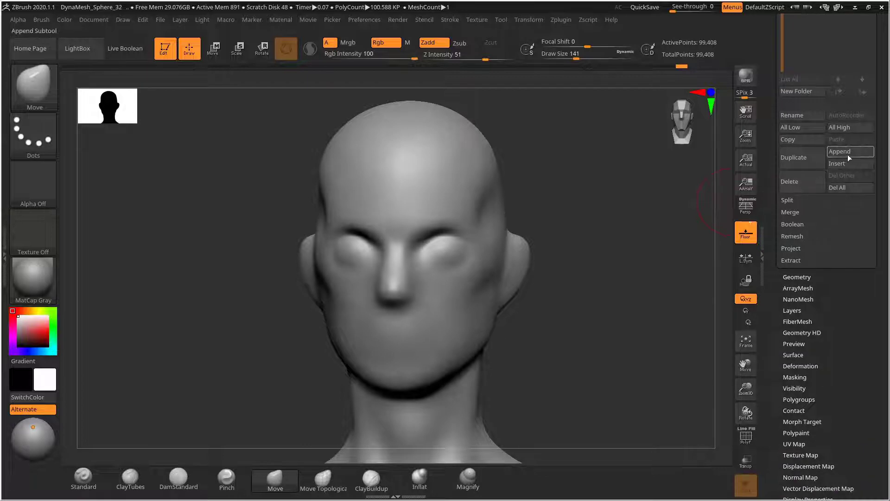
{"action": "left_click", "coordinate": [870, 168]}
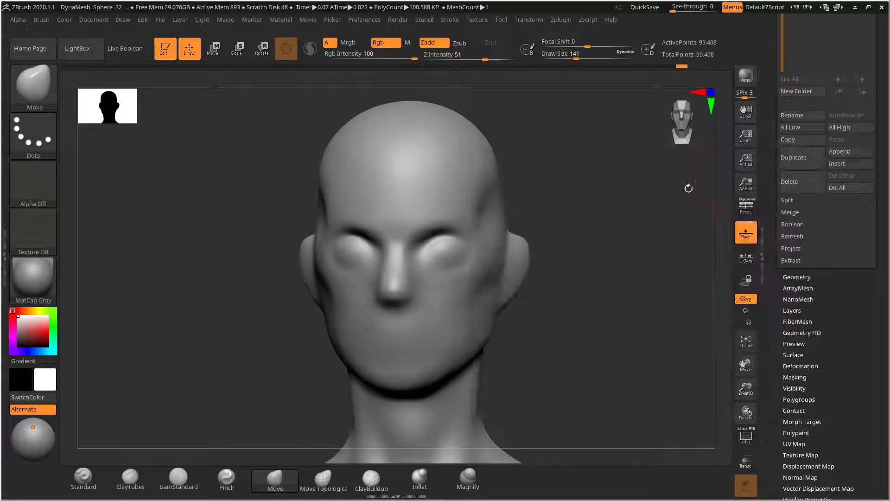
{"action": "left_click", "coordinate": [845, 161]}
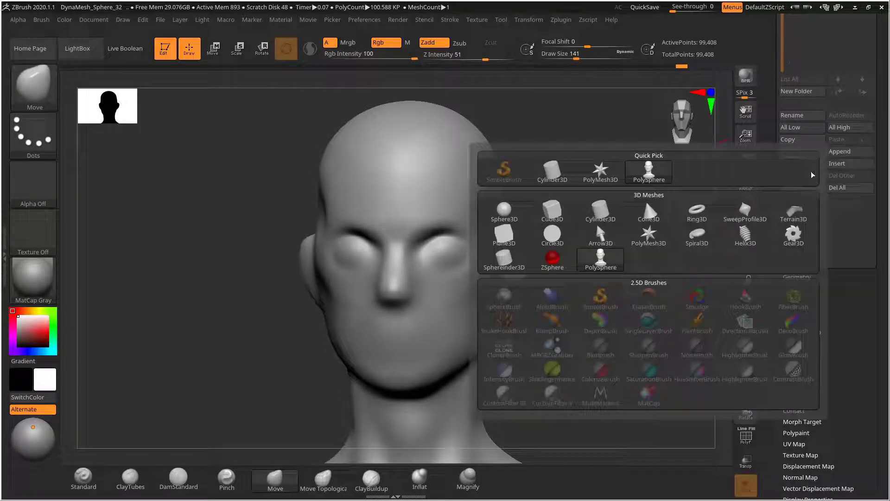
{"action": "left_click", "coordinate": [505, 210]}
{"action": "left_click", "coordinate": [491, 231], "text": "alt"}
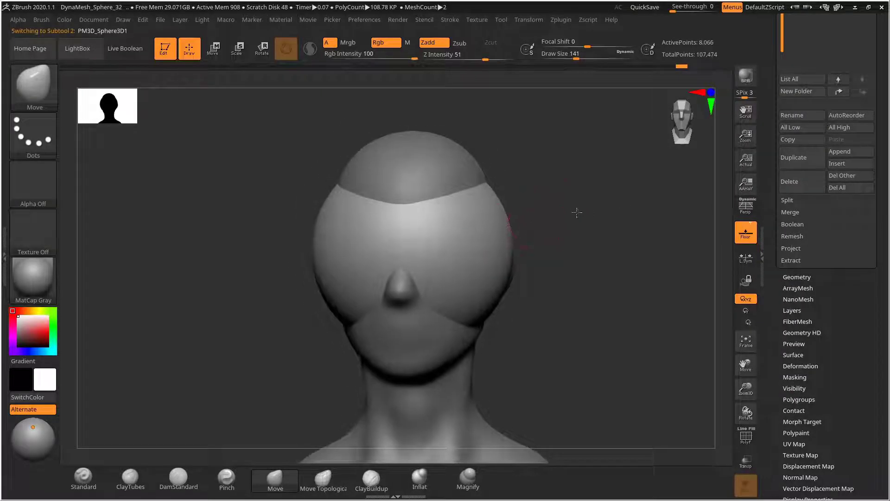
{"action": "right_click_drag", "start_coordinate": [589, 203], "coordinate": [589, 206], "text": "ctrl"}
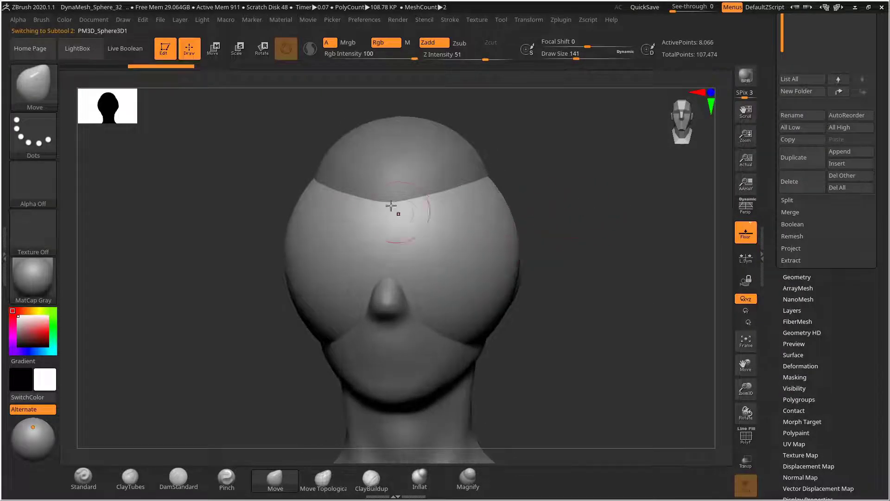
Scale the sphere down to eyeball size and move it toward the character's left eye socket with transparency turned on
{"action": "left_click", "coordinate": [236, 52]}
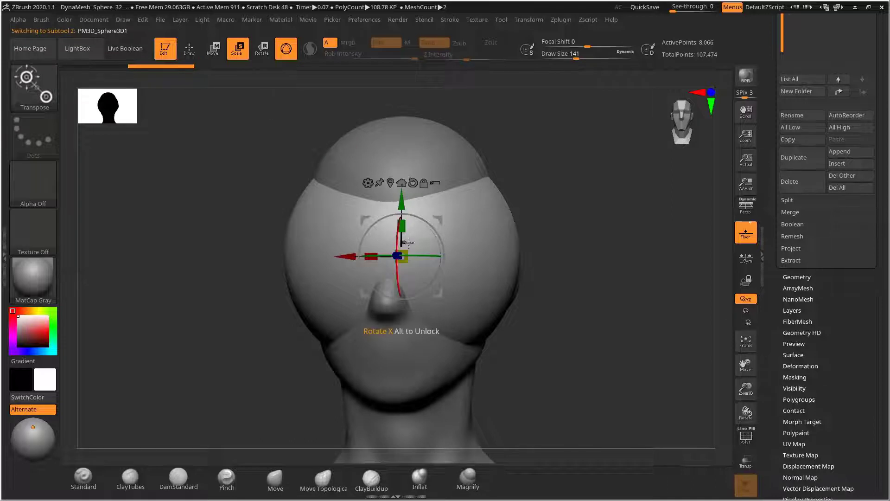
{"action": "left_click_drag", "start_coordinate": [406, 249], "coordinate": [356, 282]}
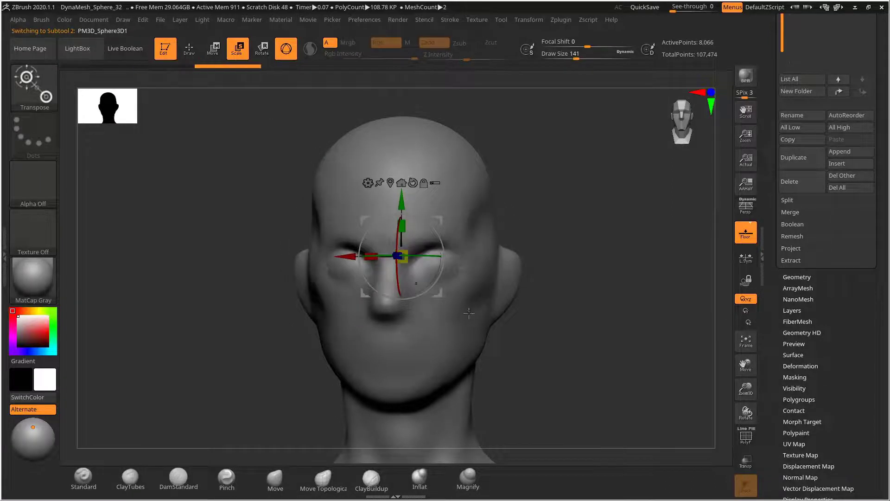
{"action": "left_click", "coordinate": [747, 460]}
{"action": "right_click_drag", "start_coordinate": [534, 290], "coordinate": [594, 264]}
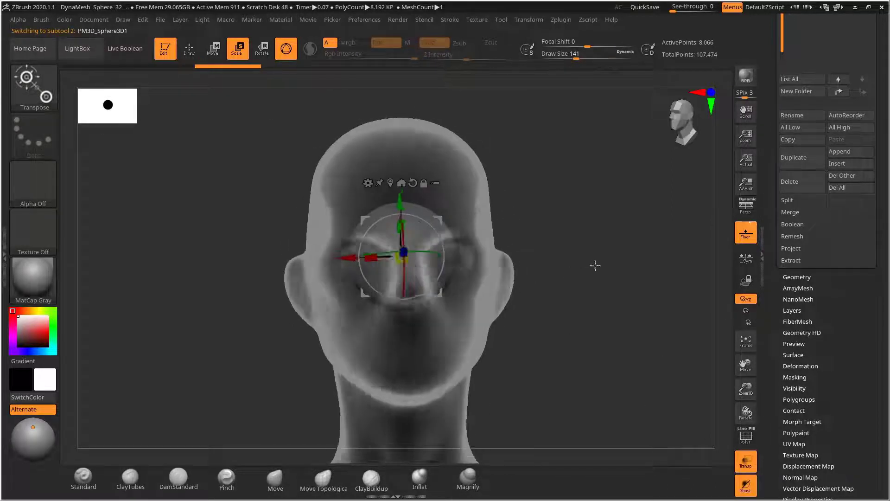
{"action": "left_click_drag", "start_coordinate": [404, 255], "coordinate": [383, 276]}
{"action": "left_click_drag", "start_coordinate": [441, 219], "coordinate": [488, 233]}
Position the eyeball sphere in depth within the socket from the side view
{"action": "right_click_drag", "start_coordinate": [557, 227], "coordinate": [517, 232], "text": "shift"}
{"action": "left_click_drag", "start_coordinate": [392, 270], "coordinate": [328, 270]}
{"action": "right_click_drag", "start_coordinate": [232, 329], "coordinate": [256, 362], "text": "alt"}
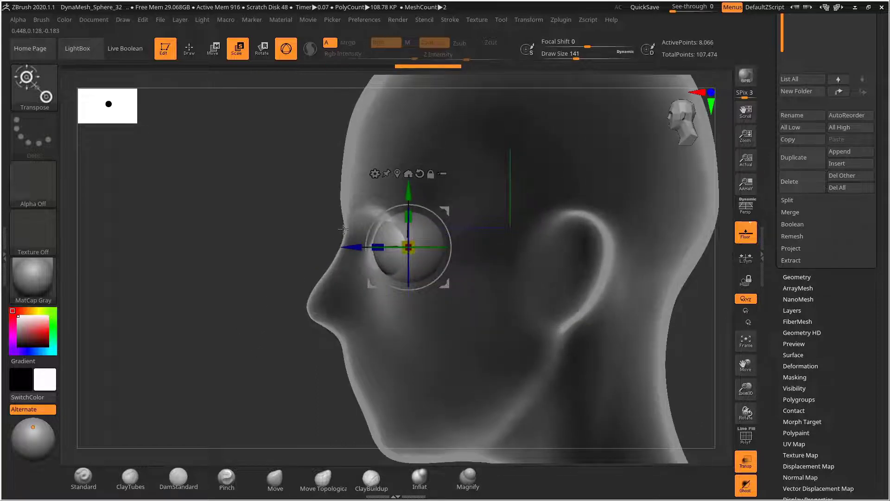
{"action": "left_click_drag", "start_coordinate": [343, 229], "coordinate": [336, 221]}
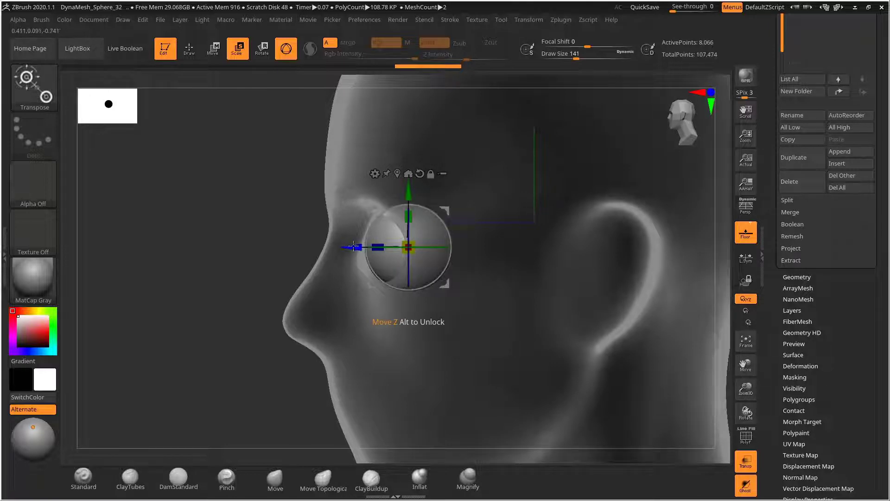
{"action": "left_click_drag", "start_coordinate": [353, 247], "coordinate": [362, 246]}
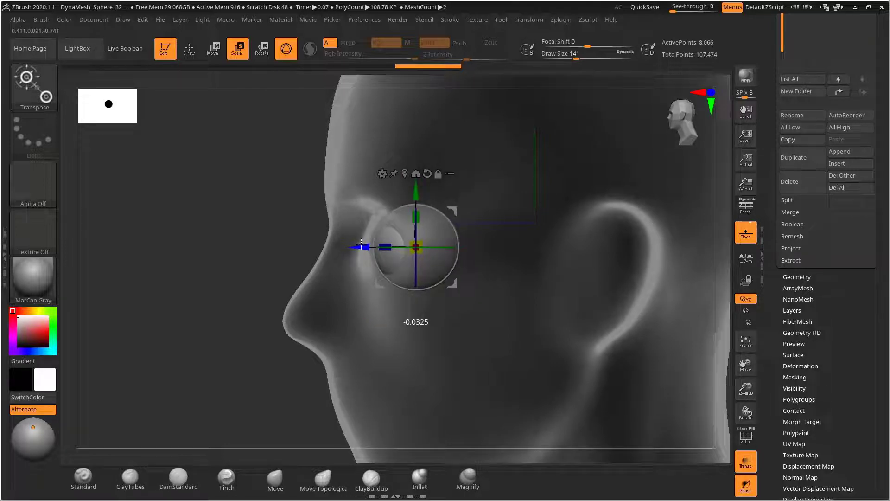
{"action": "key", "text": "q"}
Make the head active with transparency off and reshape the surface around the eyeball with the Move brush at draw size 141
{"action": "left_click_drag", "start_coordinate": [264, 264], "coordinate": [297, 254], "text": "shift"}
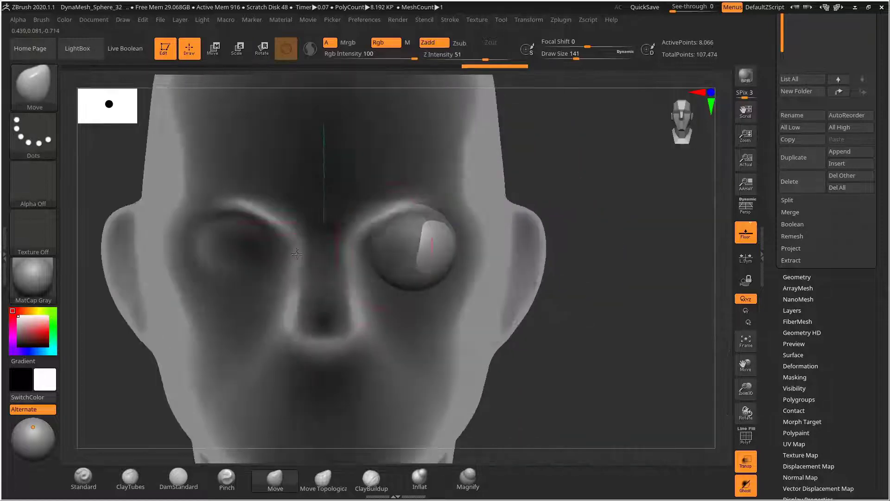
{"action": "left_click", "coordinate": [471, 203], "text": "alt"}
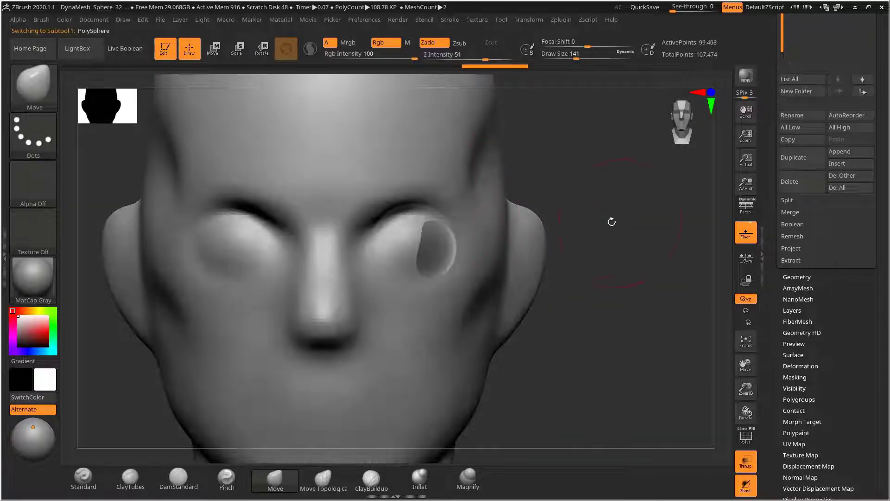
{"action": "left_click", "coordinate": [754, 469]}
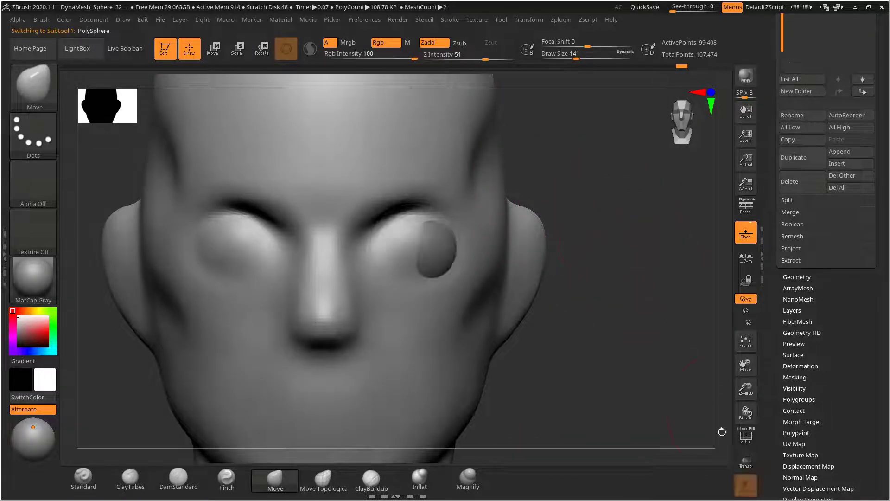
{"action": "mouse_move", "coordinate": [618, 240]}
{"action": "left_mouse_down"}
{"action": "mouse_move", "coordinate": [603, 202]}
{"action": "mouse_move", "coordinate": [598, 216]}
{"action": "mouse_move", "coordinate": [527, 186]}
{"action": "mouse_move", "coordinate": [397, 238]}
{"action": "left_mouse_up"}
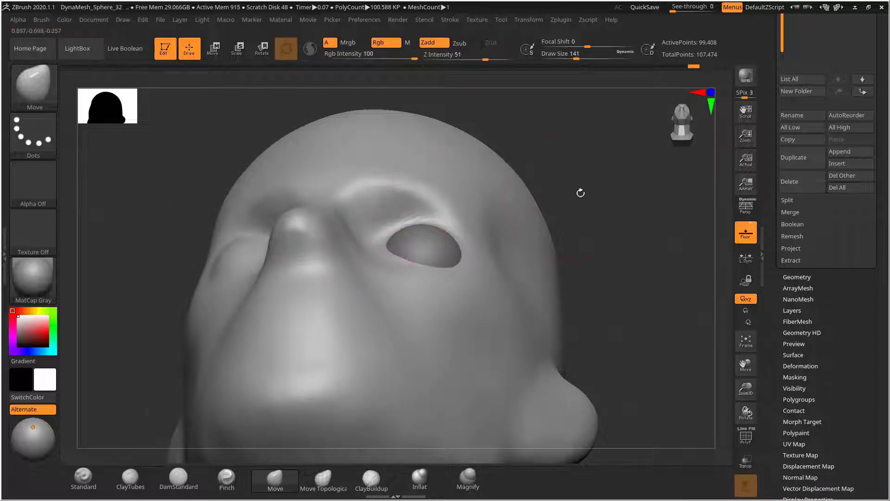
{"action": "left_click_drag", "start_coordinate": [580, 193], "coordinate": [603, 223], "text": "shift"}
Set the draw size to 114, select the eyeball sphere and shift it slightly toward the nose
{"action": "key", "text": "w"}
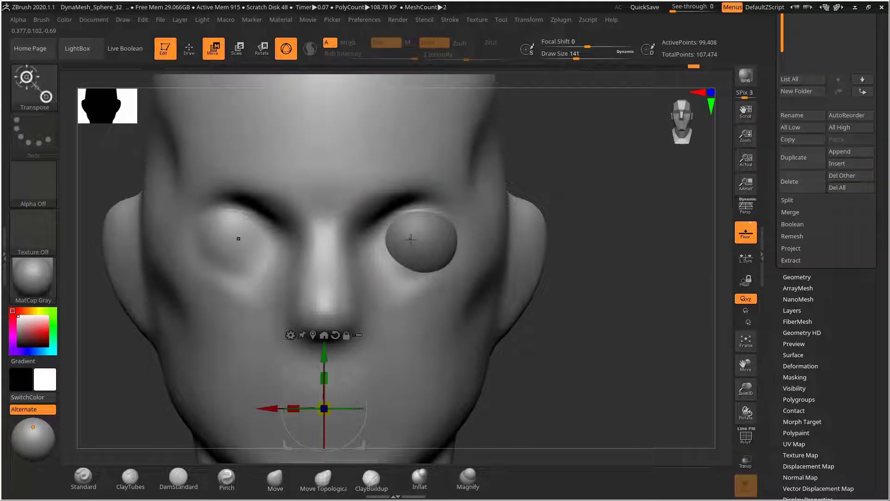
{"action": "key", "text": "s"}
{"action": "key", "text": "q"}
{"action": "key", "text": "s"}
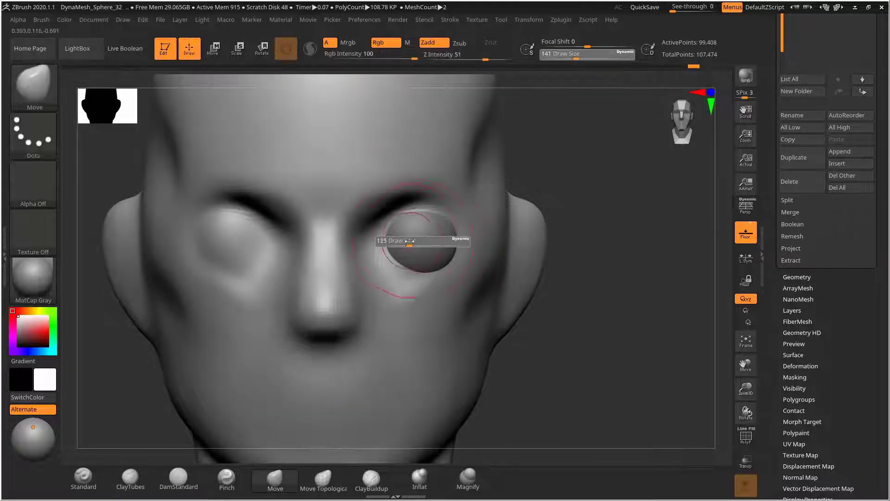
{"action": "left_click_drag", "start_coordinate": [410, 241], "coordinate": [351, 241]}
{"action": "left_click", "coordinate": [418, 240], "text": "alt"}
{"action": "key", "text": "w"}
{"action": "key", "text": "q"}
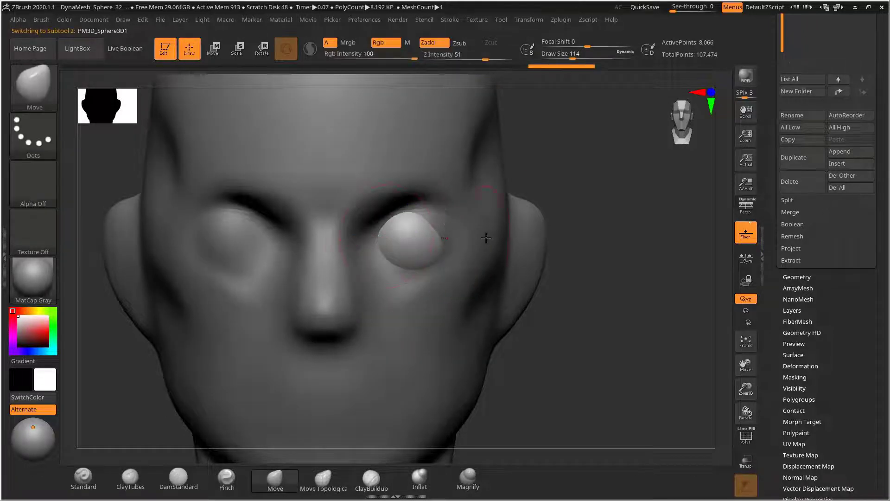
Make the head active again and adjust the socket surface around the eyeball with the Move brush at draw size 114
{"action": "left_click", "coordinate": [486, 237], "text": "alt"}
{"action": "left_click_drag", "start_coordinate": [629, 198], "coordinate": [600, 202]}
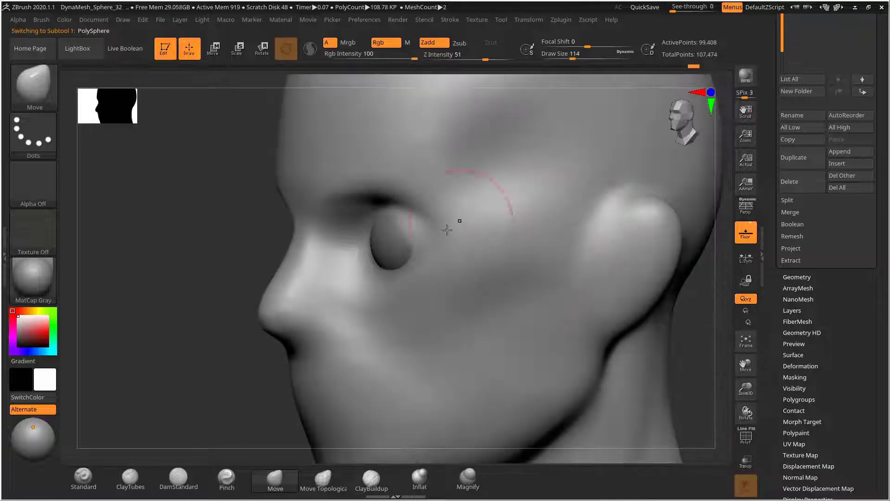
{"action": "left_click_drag", "start_coordinate": [215, 267], "coordinate": [194, 268], "text": "alt"}
{"action": "left_click_drag", "start_coordinate": [580, 204], "coordinate": [602, 224]}
{"action": "left_click_drag", "start_coordinate": [632, 195], "coordinate": [499, 260]}
Build up clay over and around the eyeball with ClayTubes, starting at draw size 55
{"action": "left_click", "coordinate": [130, 478]}
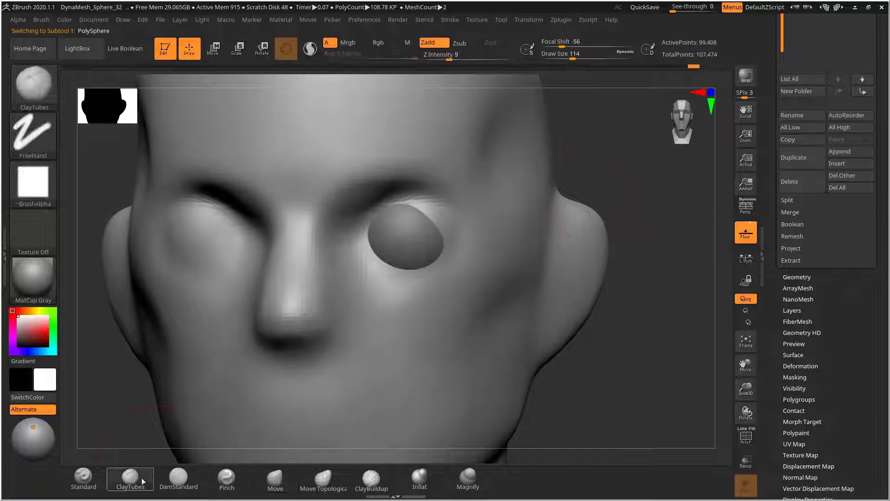
{"action": "mouse_move", "coordinate": [367, 220]}
{"action": "left_mouse_down"}
{"action": "mouse_move", "coordinate": [366, 228]}
{"action": "mouse_move", "coordinate": [425, 213]}
{"action": "left_mouse_up"}
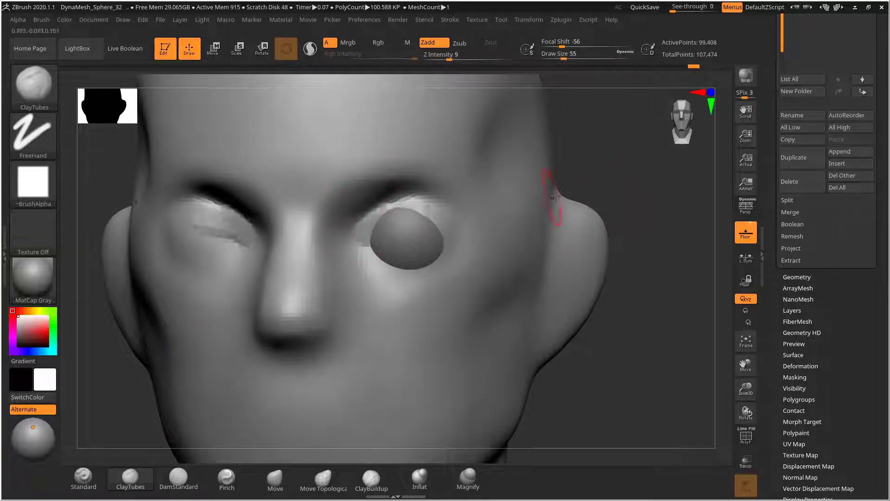
{"action": "mouse_move", "coordinate": [568, 168]}
{"action": "left_mouse_down"}
{"action": "mouse_move", "coordinate": [586, 181]}
{"action": "mouse_move", "coordinate": [570, 197]}
{"action": "left_mouse_up"}
{"action": "mouse_move", "coordinate": [367, 233]}
{"action": "left_mouse_down"}
{"action": "mouse_move", "coordinate": [408, 219]}
{"action": "mouse_move", "coordinate": [369, 224]}
{"action": "mouse_move", "coordinate": [407, 217]}
{"action": "mouse_move", "coordinate": [392, 228]}
{"action": "mouse_move", "coordinate": [406, 225]}
{"action": "mouse_move", "coordinate": [395, 248]}
{"action": "mouse_move", "coordinate": [400, 241]}
{"action": "left_mouse_up"}
{"action": "key", "text": "s"}
{"action": "key", "text": "s"}
{"action": "mouse_move", "coordinate": [411, 232]}
{"action": "left_mouse_down"}
{"action": "mouse_move", "coordinate": [431, 242]}
{"action": "mouse_move", "coordinate": [410, 253]}
{"action": "mouse_move", "coordinate": [418, 258]}
{"action": "left_mouse_up"}
Smooth the built-up eye masses and their edges at draw size 107
{"action": "left_click_drag", "start_coordinate": [404, 222], "coordinate": [422, 251], "text": "shift"}
{"action": "left_click_drag", "start_coordinate": [600, 159], "coordinate": [598, 139]}
{"action": "mouse_move", "coordinate": [417, 241]}
{"action": "left_mouse_down"}
{"action": "mouse_move", "coordinate": [389, 240]}
{"action": "mouse_move", "coordinate": [429, 250]}
{"action": "mouse_move", "coordinate": [389, 231]}
{"action": "mouse_move", "coordinate": [434, 234]}
{"action": "mouse_move", "coordinate": [403, 259]}
{"action": "mouse_move", "coordinate": [419, 262]}
{"action": "mouse_move", "coordinate": [431, 247]}
{"action": "mouse_move", "coordinate": [445, 264]}
{"action": "left_mouse_up"}
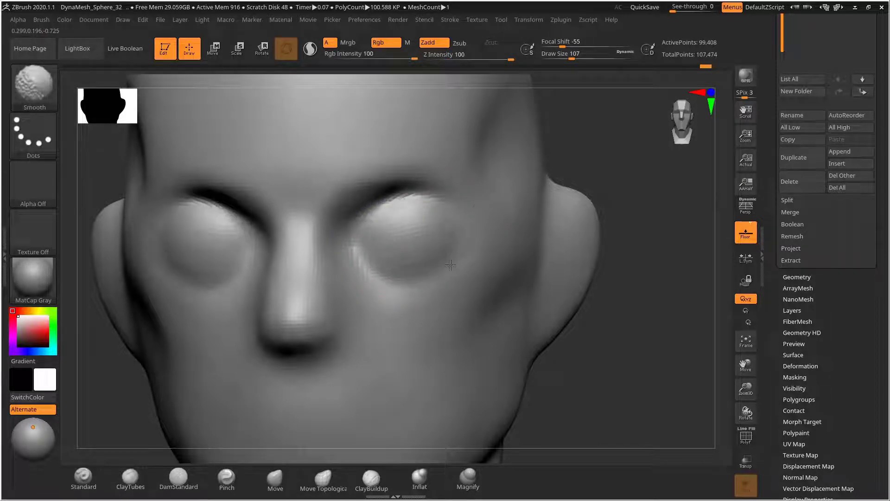
{"action": "mouse_move", "coordinate": [576, 195]}
{"action": "left_mouse_down", "text": "alt"}
{"action": "mouse_move", "coordinate": [547, 186]}
{"action": "mouse_move", "coordinate": [539, 195]}
{"action": "mouse_move", "coordinate": [543, 227]}
{"action": "left_mouse_up", "text": "alt"}
{"action": "left_click_drag", "start_coordinate": [544, 227], "coordinate": [510, 222]}
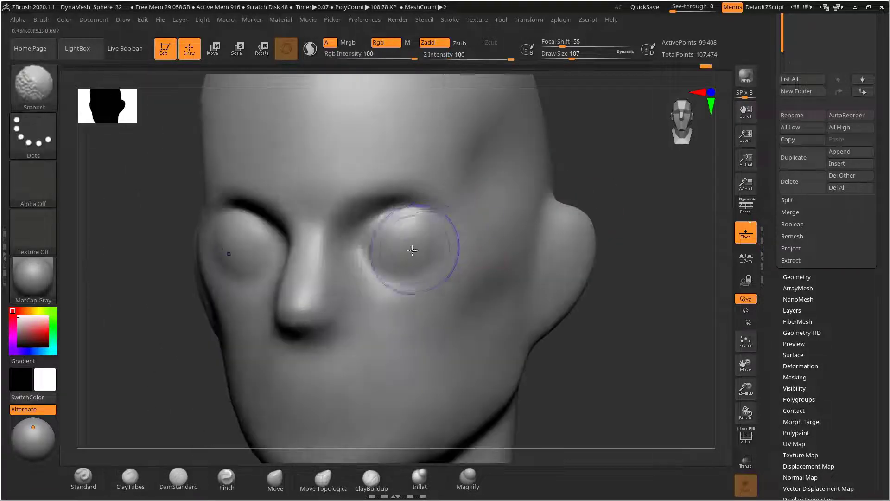
{"action": "left_click_drag", "start_coordinate": [413, 249], "coordinate": [399, 243], "text": "shift"}
{"action": "mouse_move", "coordinate": [571, 174]}
{"action": "left_mouse_down"}
{"action": "mouse_move", "coordinate": [607, 171]}
{"action": "mouse_move", "coordinate": [603, 199]}
{"action": "mouse_move", "coordinate": [596, 181]}
{"action": "mouse_move", "coordinate": [599, 190]}
{"action": "left_mouse_up"}
Carve the upper eyelid lines across both eye masses with DamStandard at draw size 43
{"action": "left_click", "coordinate": [178, 478]}
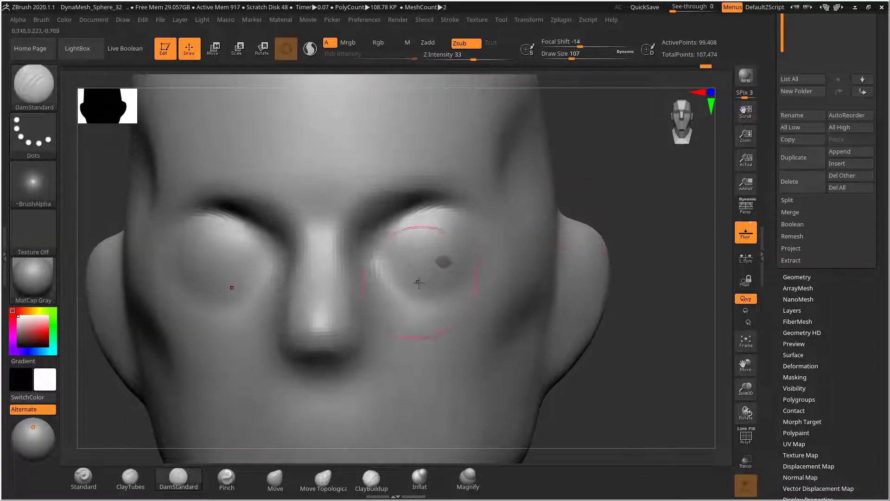
{"action": "left_click_drag", "start_coordinate": [665, 234], "coordinate": [626, 215], "text": "alt"}
{"action": "key", "text": "s"}
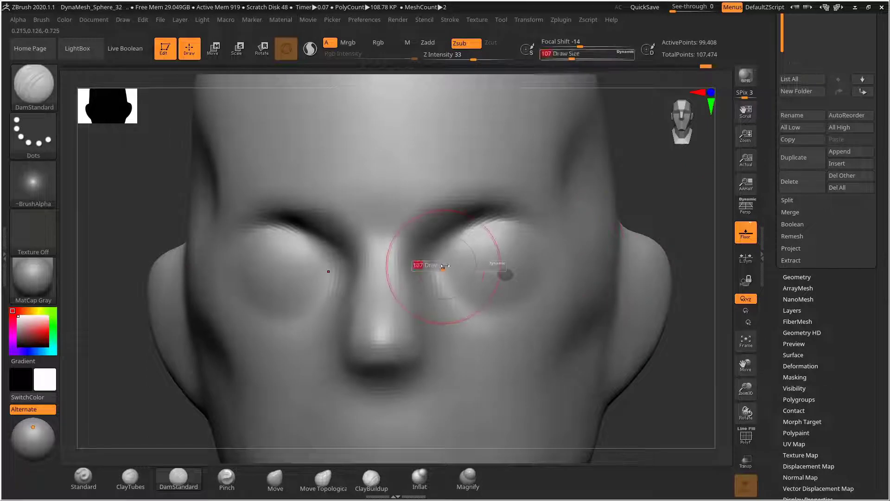
{"action": "left_click_drag", "start_coordinate": [445, 266], "coordinate": [434, 266]}
{"action": "mouse_move", "coordinate": [652, 199]}
{"action": "left_mouse_down"}
{"action": "mouse_move", "coordinate": [670, 194]}
{"action": "mouse_move", "coordinate": [666, 209]}
{"action": "left_mouse_up"}
{"action": "key", "text": "s"}
{"action": "mouse_move", "coordinate": [459, 262]}
{"action": "left_mouse_down"}
{"action": "mouse_move", "coordinate": [449, 265]}
{"action": "mouse_move", "coordinate": [506, 234]}
{"action": "mouse_move", "coordinate": [464, 248]}
{"action": "mouse_move", "coordinate": [531, 239]}
{"action": "mouse_move", "coordinate": [547, 251]}
{"action": "left_mouse_up"}
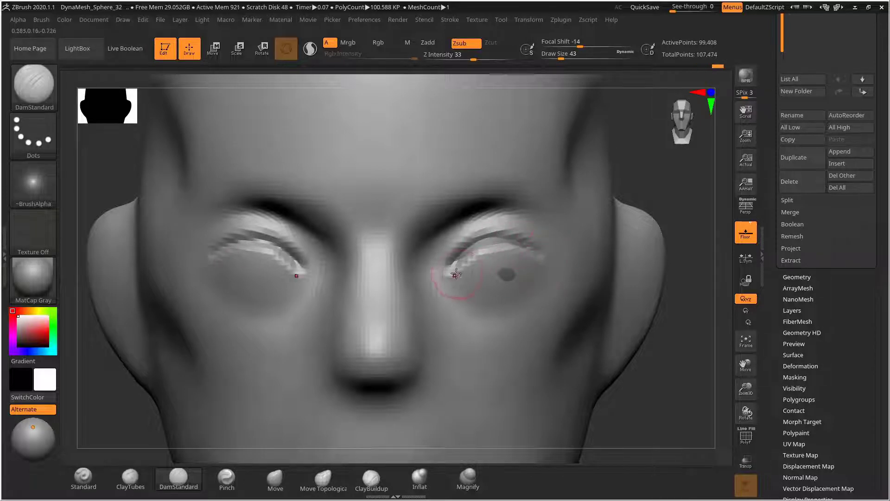
{"action": "key", "text": "ctrl+shift"}
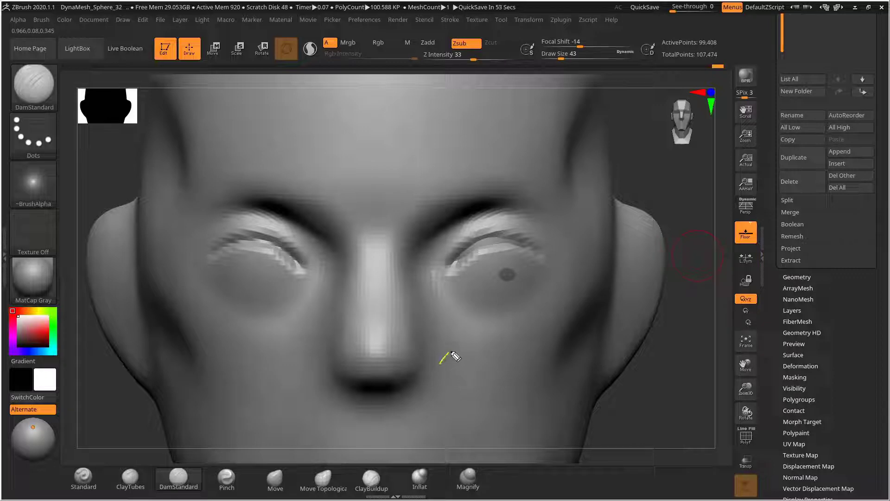
{"action": "left_click_drag", "start_coordinate": [454, 355], "coordinate": [483, 347]}
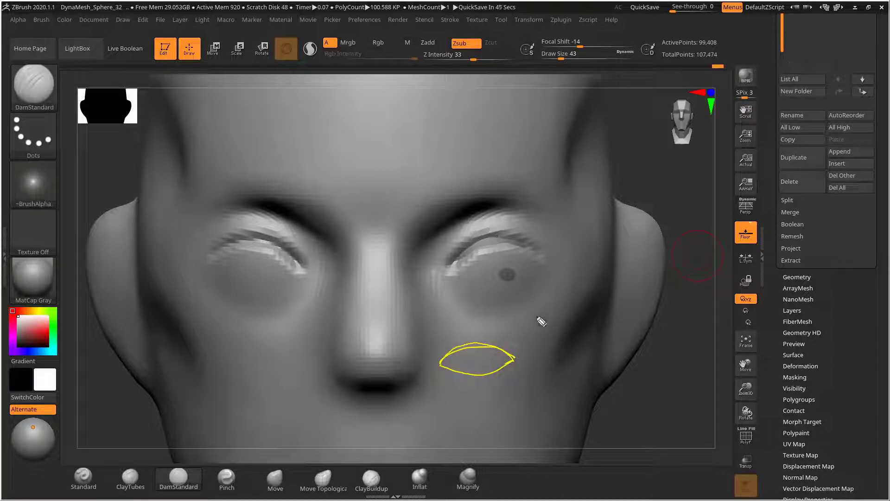
{"action": "left_click_drag", "start_coordinate": [517, 288], "coordinate": [576, 296]}
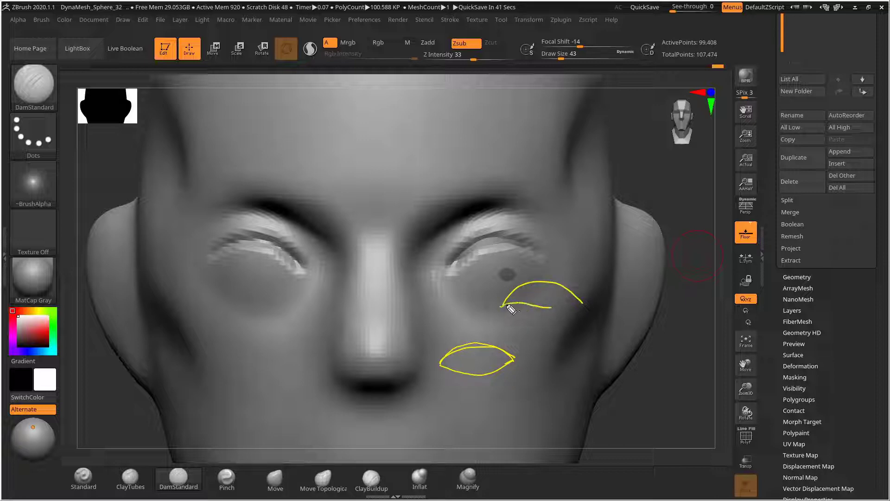
{"action": "left_click_drag", "start_coordinate": [510, 309], "coordinate": [583, 305]}
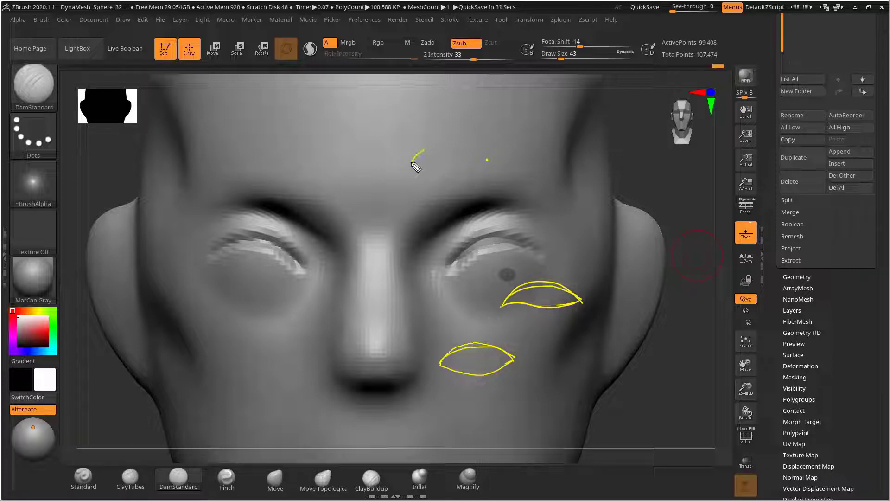
{"action": "mouse_move", "coordinate": [412, 161]}
{"action": "left_mouse_down"}
{"action": "mouse_move", "coordinate": [451, 142]}
{"action": "mouse_move", "coordinate": [485, 162]}
{"action": "left_mouse_up"}
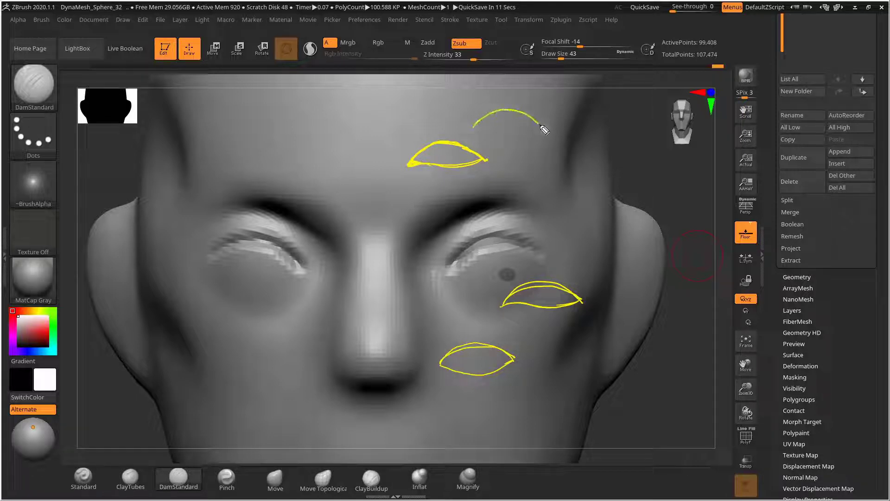
{"action": "left_click_drag", "start_coordinate": [540, 126], "coordinate": [541, 126]}
{"action": "left_click_drag", "start_coordinate": [474, 130], "coordinate": [523, 115]}
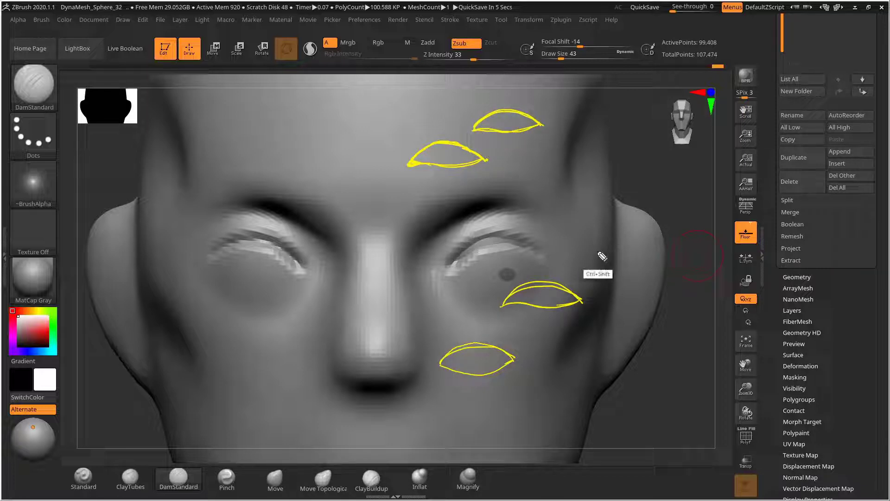
{"action": "key", "text": "ctrl+shift+7"}
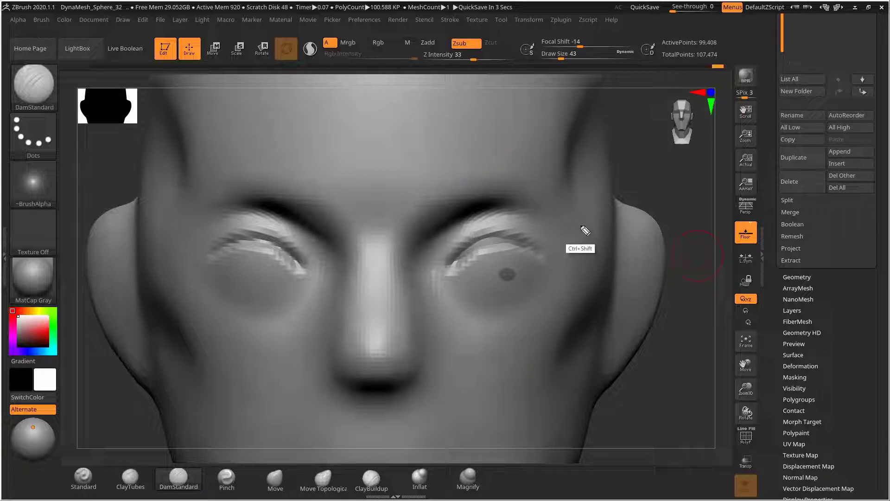
Carve the lower eyelid lines and open the eye shapes with DamStandard at draw size 50
{"action": "key", "text": "s"}
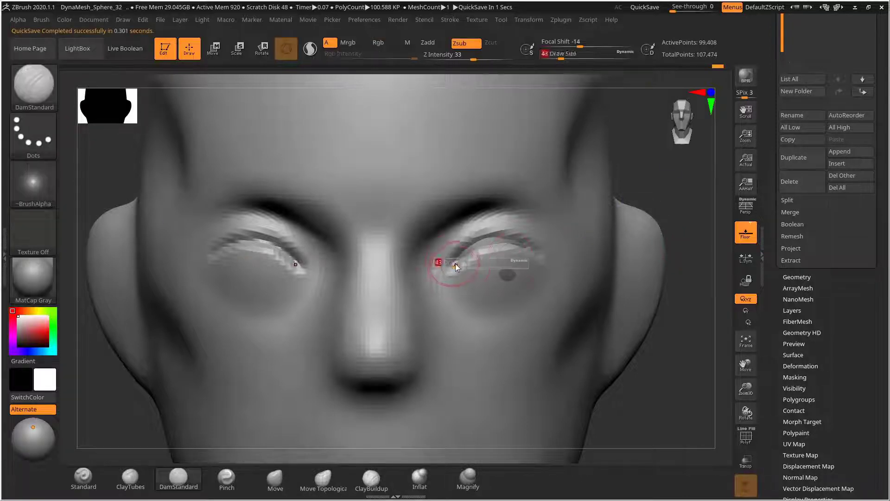
{"action": "left_click_drag", "start_coordinate": [454, 264], "coordinate": [464, 258]}
{"action": "key", "text": "s"}
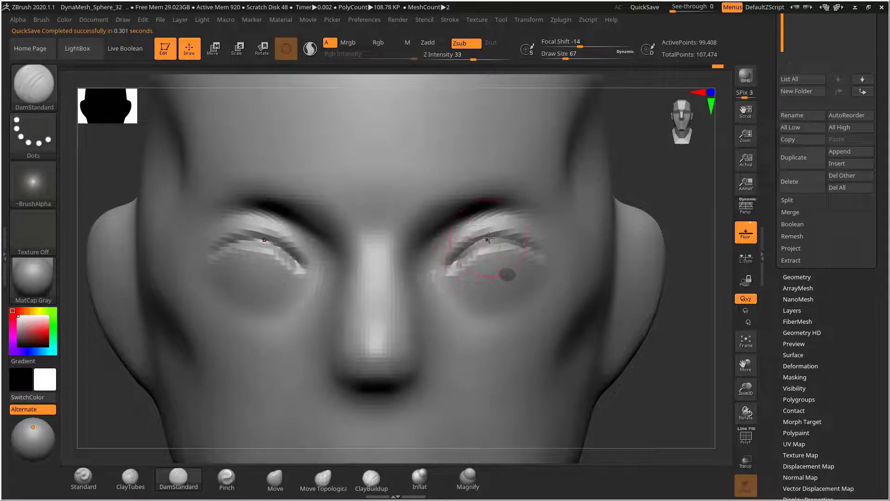
{"action": "key", "text": "ctrl+z"}
{"action": "key", "text": "bracketright"}
{"action": "key", "text": "s"}
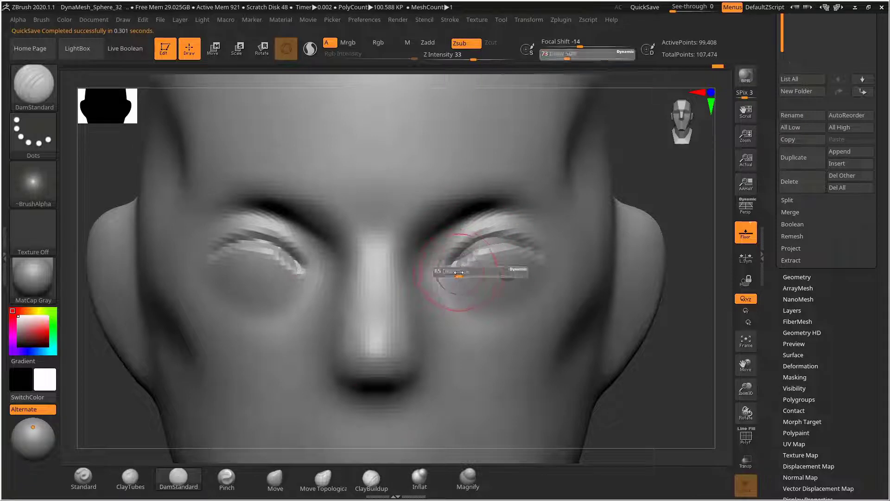
{"action": "mouse_move", "coordinate": [458, 274]}
{"action": "left_mouse_down"}
{"action": "mouse_move", "coordinate": [492, 274]}
{"action": "mouse_move", "coordinate": [533, 258]}
{"action": "mouse_move", "coordinate": [458, 265]}
{"action": "mouse_move", "coordinate": [509, 250]}
{"action": "mouse_move", "coordinate": [524, 258]}
{"action": "left_mouse_up"}
{"action": "mouse_move", "coordinate": [642, 199]}
{"action": "left_mouse_down"}
{"action": "mouse_move", "coordinate": [626, 183]}
{"action": "mouse_move", "coordinate": [634, 182]}
{"action": "left_mouse_up"}
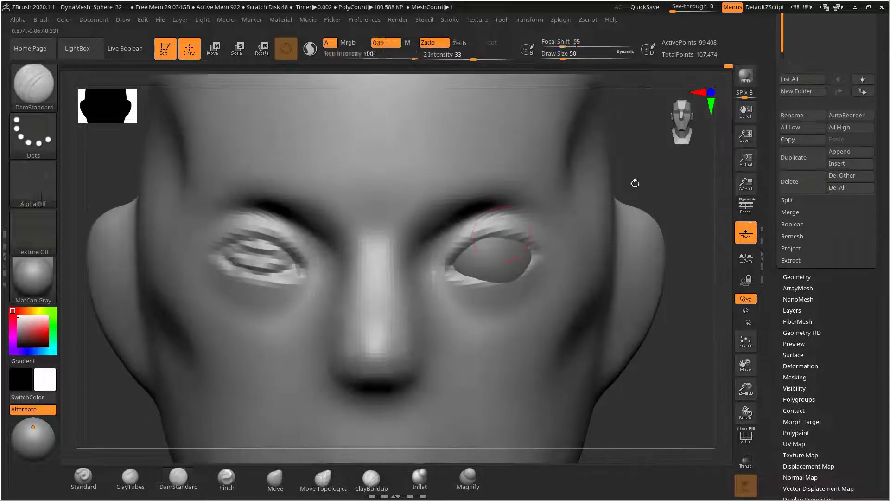
Refine the upper eyelid area with DamStandard at draw size 50 and check the lids in profile
{"action": "mouse_move", "coordinate": [457, 236]}
{"action": "left_mouse_down"}
{"action": "mouse_move", "coordinate": [437, 248]}
{"action": "mouse_move", "coordinate": [466, 227]}
{"action": "mouse_move", "coordinate": [518, 221]}
{"action": "left_mouse_up"}
{"action": "left_click_drag", "start_coordinate": [629, 193], "coordinate": [624, 187]}
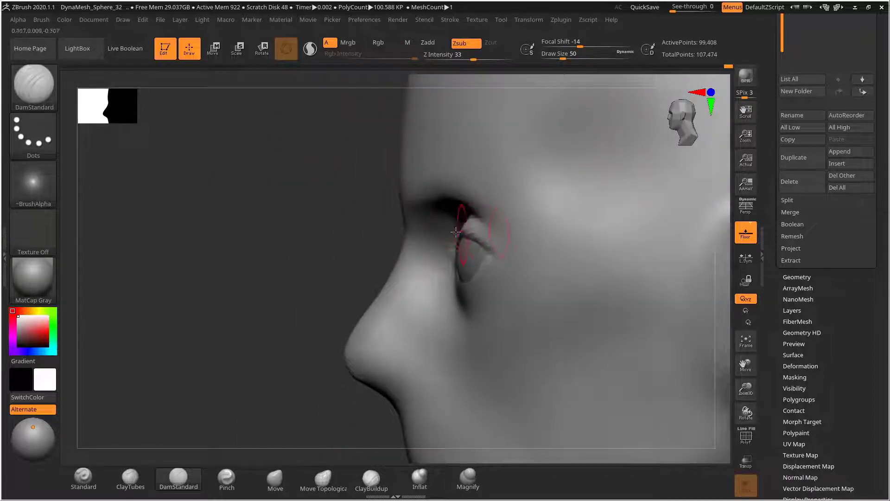
{"action": "left_click_drag", "start_coordinate": [316, 248], "coordinate": [266, 261], "text": "alt"}
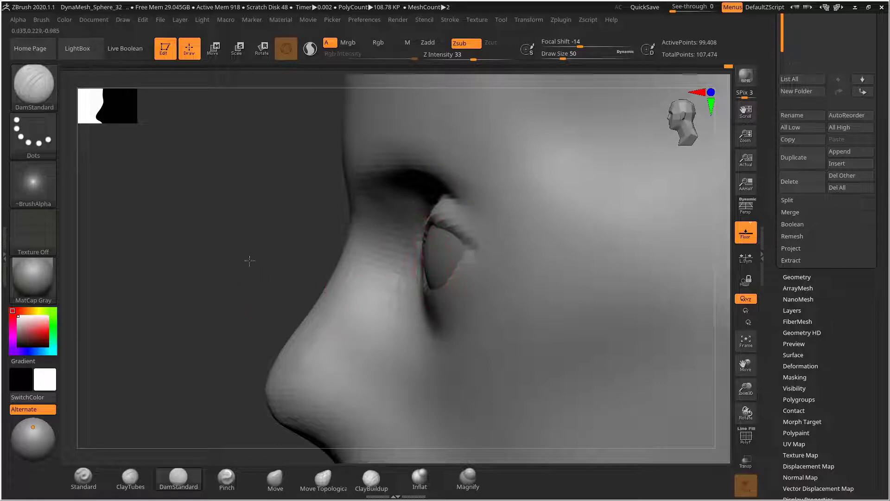
{"action": "left_click_drag", "start_coordinate": [249, 261], "coordinate": [237, 226], "text": "alt"}
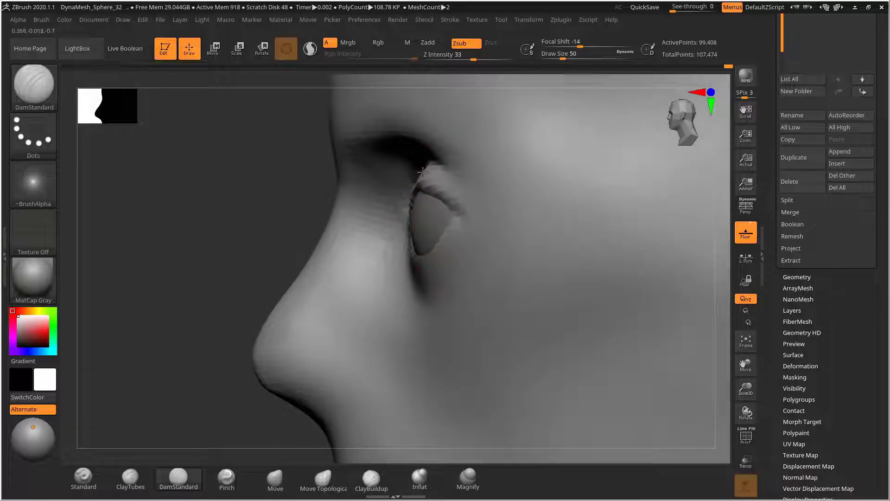
Carve a curved crease beneath the lower eyelid with the DamStandard brush at draw size 73
{"action": "left_click_drag", "start_coordinate": [423, 167], "coordinate": [415, 177]}
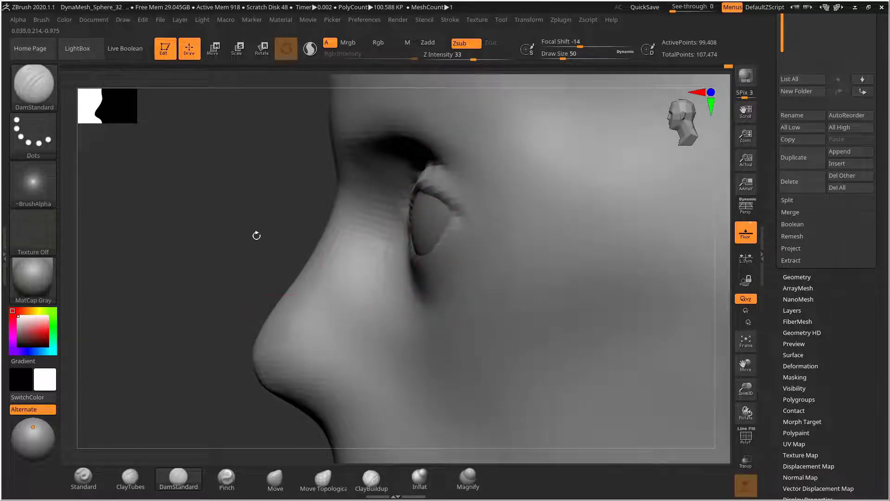
{"action": "left_click_drag", "start_coordinate": [256, 236], "coordinate": [424, 288], "text": "shift"}
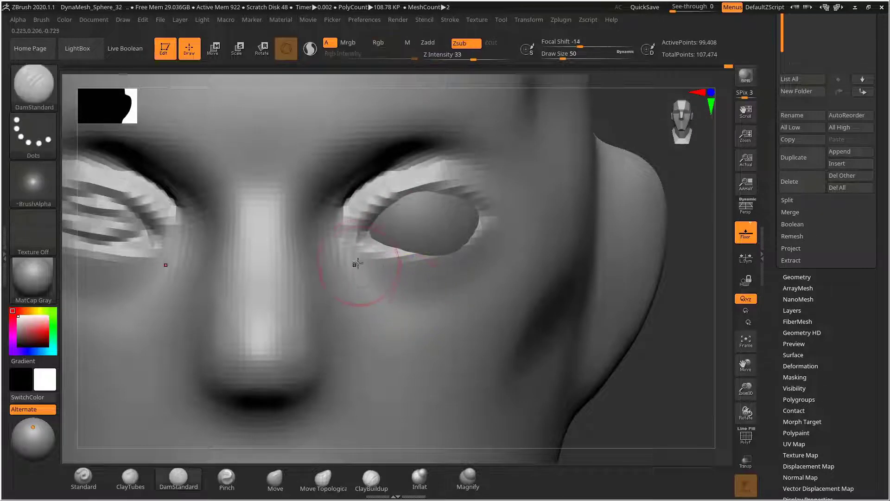
{"action": "key", "text": "s"}
{"action": "mouse_move", "coordinate": [358, 263]}
{"action": "left_mouse_down"}
{"action": "mouse_move", "coordinate": [425, 281]}
{"action": "mouse_move", "coordinate": [483, 269]}
{"action": "left_mouse_up"}
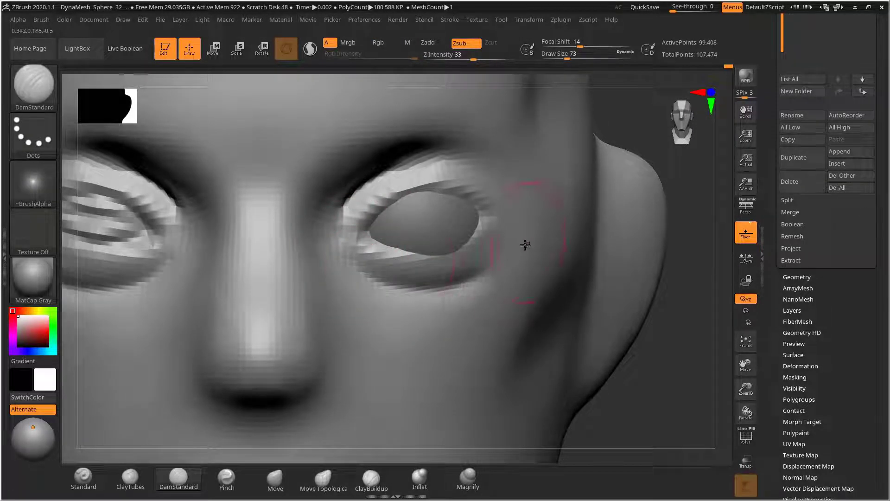
{"action": "mouse_move", "coordinate": [354, 257]}
{"action": "left_mouse_down"}
{"action": "mouse_move", "coordinate": [431, 282]}
{"action": "mouse_move", "coordinate": [498, 260]}
{"action": "mouse_move", "coordinate": [502, 249]}
{"action": "left_mouse_up"}
{"action": "key", "text": "ctrl+z"}
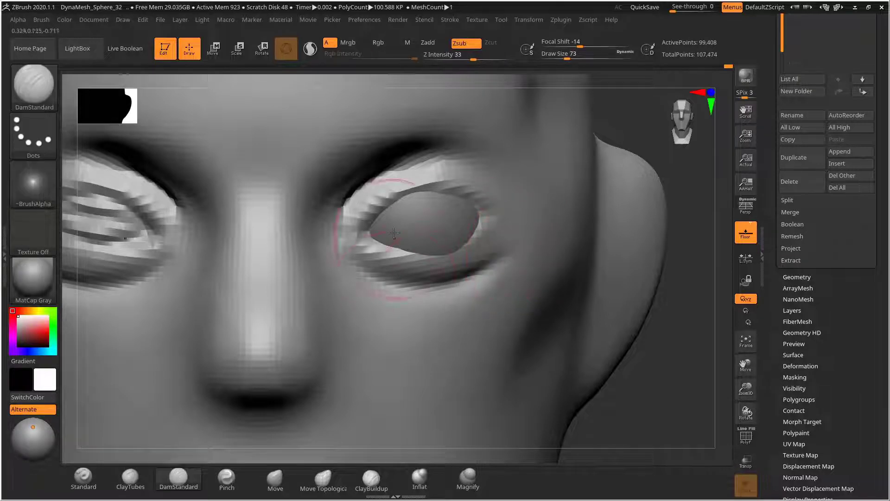
Check the eye shape from several angles and undo the last stroke around the eye
{"action": "left_click_drag", "start_coordinate": [675, 233], "coordinate": [477, 218], "text": "alt"}
{"action": "left_click_drag", "start_coordinate": [532, 220], "coordinate": [551, 222], "text": "alt"}
{"action": "left_click_drag", "start_coordinate": [552, 222], "coordinate": [637, 282]}
{"action": "left_click_drag", "start_coordinate": [638, 281], "coordinate": [644, 261]}
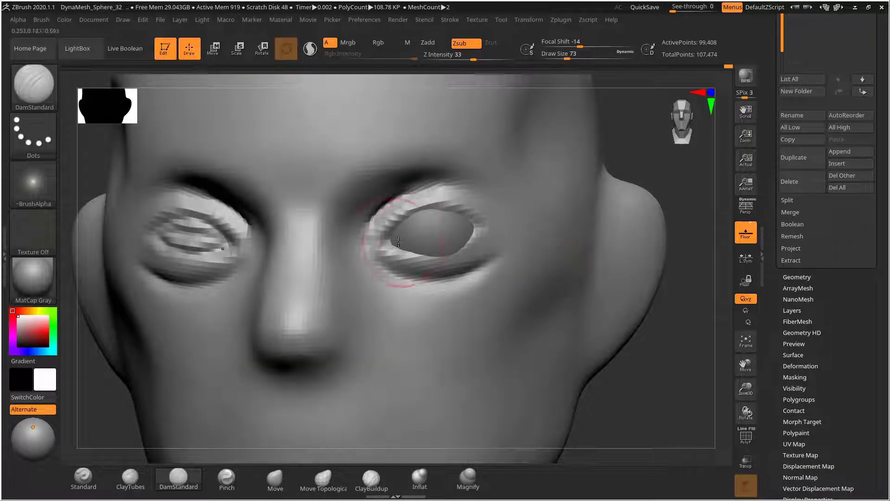
{"action": "key", "text": "ctrl+z"}
Switch to the eyeball subtool and back to the head, and smooth the eyelid surface around the eye
{"action": "left_click_drag", "start_coordinate": [695, 204], "coordinate": [445, 217], "text": "alt"}
{"action": "left_click", "coordinate": [443, 213], "text": "alt"}
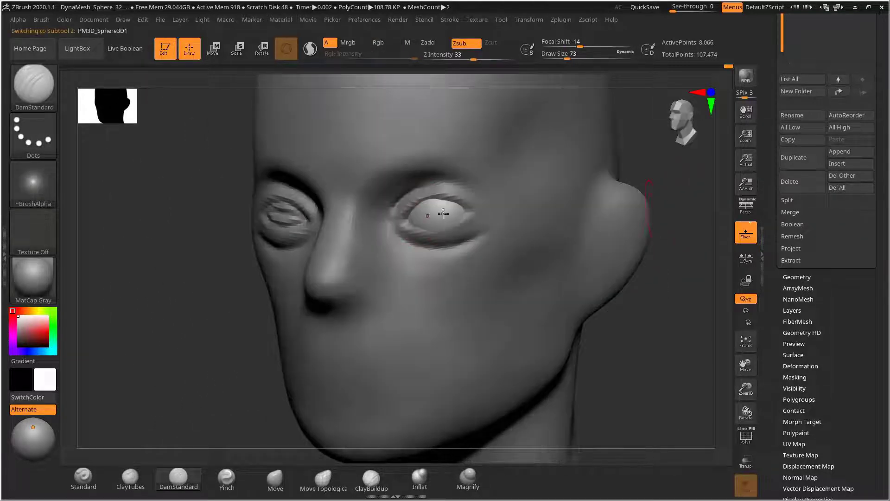
{"action": "left_click_drag", "start_coordinate": [688, 206], "coordinate": [672, 235]}
{"action": "left_click", "coordinate": [562, 217], "text": "alt"}
{"action": "key", "text": "shift"}
{"action": "mouse_move", "coordinate": [338, 246]}
{"action": "left_mouse_down", "text": "shift"}
{"action": "mouse_move", "coordinate": [404, 185]}
{"action": "mouse_move", "coordinate": [448, 206]}
{"action": "left_mouse_up", "text": "shift"}
Sharpen the eyelid rims around the eyeball with the DamStandard brush at draw size 31
{"action": "mouse_move", "coordinate": [674, 191]}
{"action": "left_mouse_down"}
{"action": "mouse_move", "coordinate": [663, 187]}
{"action": "mouse_move", "coordinate": [669, 193]}
{"action": "mouse_move", "coordinate": [629, 224]}
{"action": "left_mouse_up"}
{"action": "key", "text": "s"}
{"action": "mouse_move", "coordinate": [370, 252]}
{"action": "left_mouse_down"}
{"action": "mouse_move", "coordinate": [349, 241]}
{"action": "mouse_move", "coordinate": [411, 253]}
{"action": "mouse_move", "coordinate": [380, 252]}
{"action": "mouse_move", "coordinate": [371, 211]}
{"action": "mouse_move", "coordinate": [396, 197]}
{"action": "mouse_move", "coordinate": [448, 210]}
{"action": "left_mouse_up"}
{"action": "mouse_move", "coordinate": [369, 211]}
{"action": "left_mouse_down"}
{"action": "mouse_move", "coordinate": [418, 199]}
{"action": "mouse_move", "coordinate": [463, 217]}
{"action": "left_mouse_up"}
Carve the crease above the upper eyelid from its inner corner outward with DamStandard, refining it in front and side views
{"action": "left_click_drag", "start_coordinate": [620, 198], "coordinate": [566, 192], "text": "alt"}
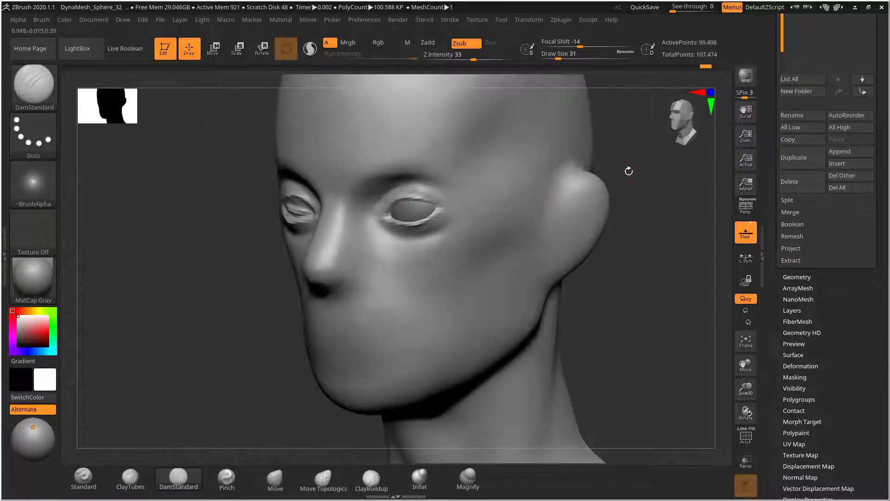
{"action": "mouse_move", "coordinate": [628, 171]}
{"action": "left_mouse_down", "text": "alt"}
{"action": "mouse_move", "coordinate": [663, 167]}
{"action": "mouse_move", "coordinate": [649, 169]}
{"action": "mouse_move", "coordinate": [668, 179]}
{"action": "mouse_move", "coordinate": [665, 167]}
{"action": "left_mouse_up", "text": "alt"}
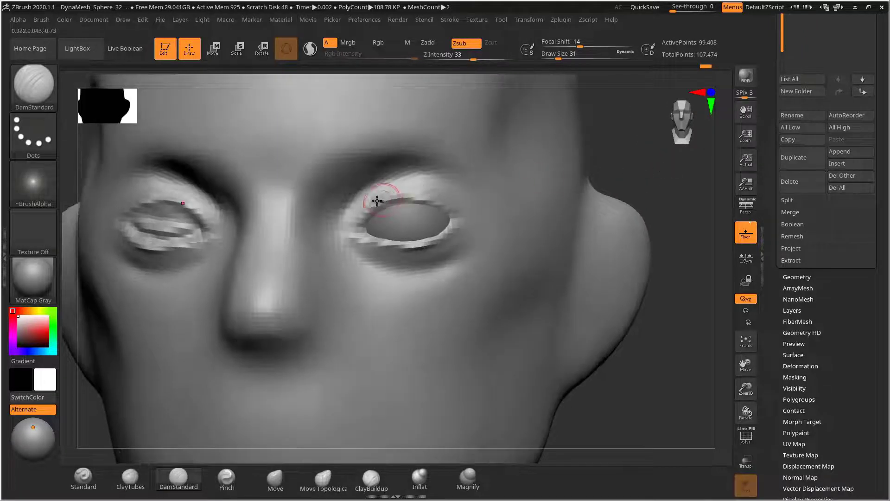
{"action": "mouse_move", "coordinate": [346, 213]}
{"action": "left_mouse_down"}
{"action": "mouse_move", "coordinate": [381, 186]}
{"action": "mouse_move", "coordinate": [360, 199]}
{"action": "mouse_move", "coordinate": [408, 178]}
{"action": "mouse_move", "coordinate": [389, 183]}
{"action": "mouse_move", "coordinate": [413, 184]}
{"action": "left_mouse_up"}
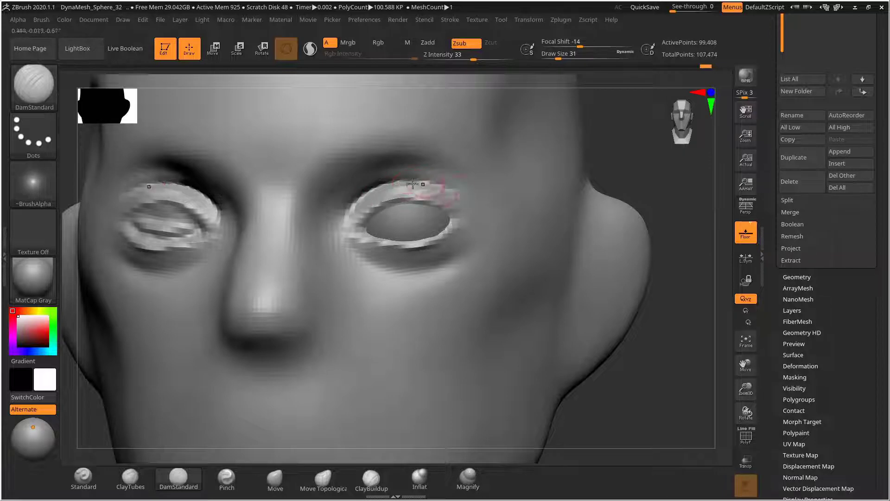
{"action": "left_click_drag", "start_coordinate": [637, 185], "coordinate": [575, 187]}
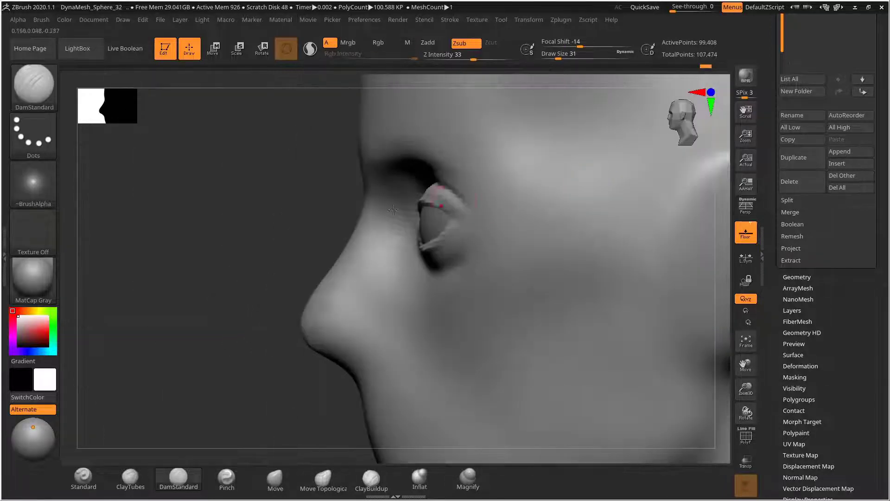
{"action": "left_click_drag", "start_coordinate": [243, 218], "coordinate": [255, 242], "text": "alt"}
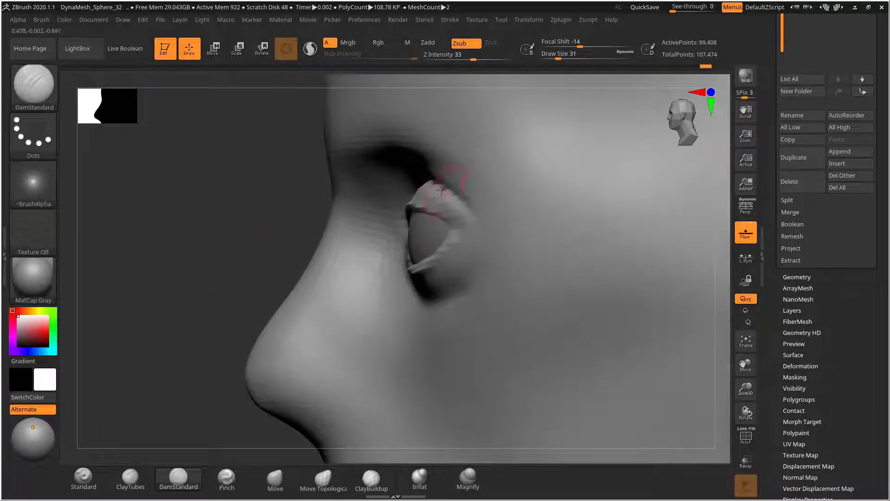
{"action": "left_click_drag", "start_coordinate": [453, 195], "coordinate": [458, 230]}
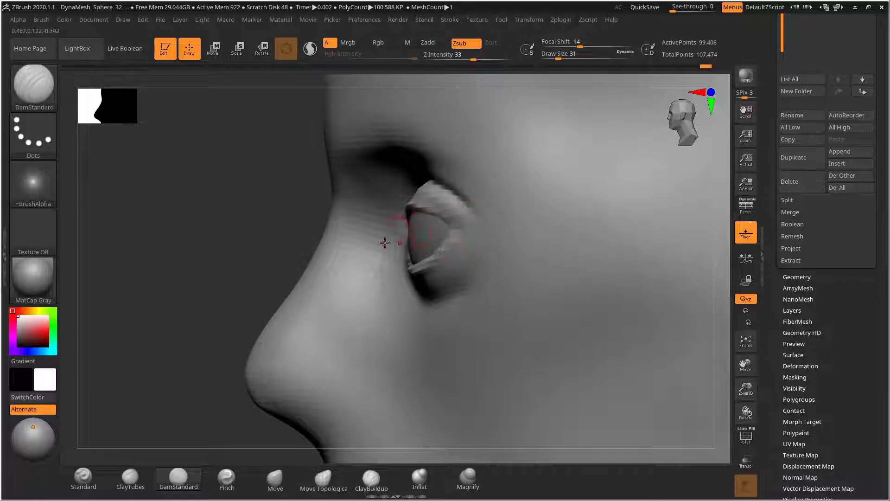
{"action": "key", "text": "ctrl+z"}
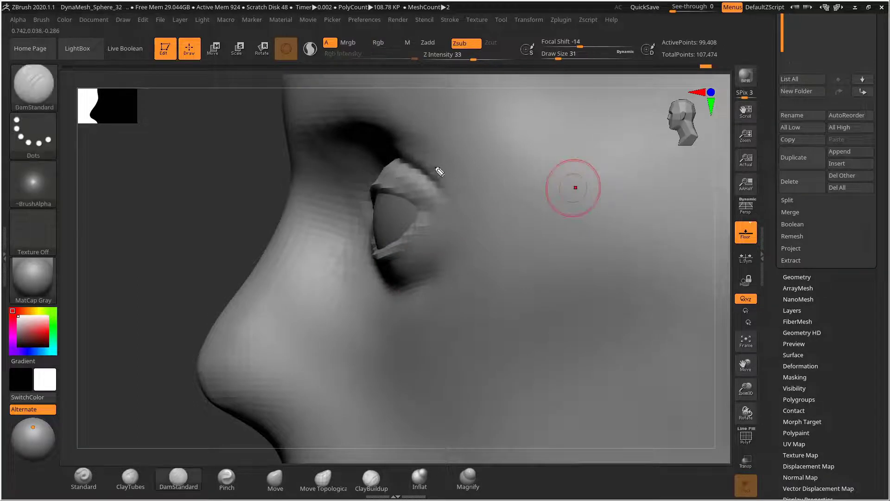
{"action": "left_click_drag", "start_coordinate": [394, 161], "coordinate": [366, 193]}
{"action": "left_click_drag", "start_coordinate": [369, 185], "coordinate": [380, 193]}
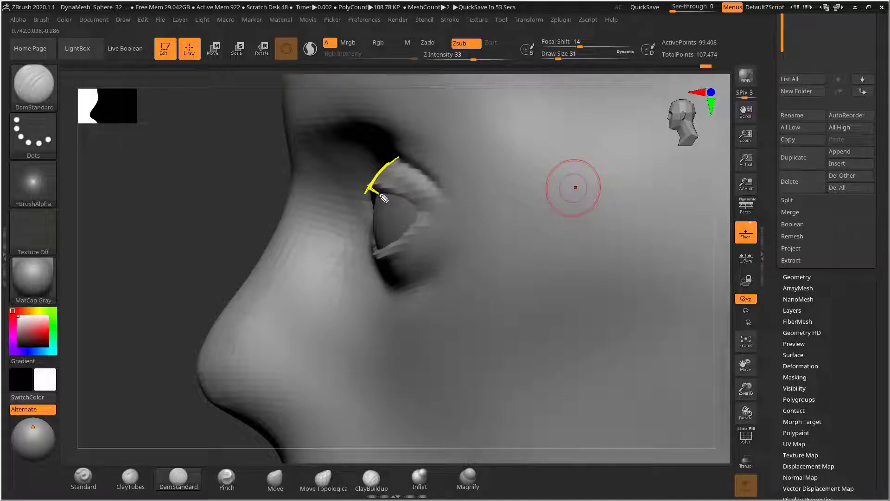
{"action": "mouse_move", "coordinate": [380, 239]}
{"action": "left_mouse_down"}
{"action": "mouse_move", "coordinate": [372, 204]}
{"action": "mouse_move", "coordinate": [385, 243]}
{"action": "mouse_move", "coordinate": [380, 235]}
{"action": "mouse_move", "coordinate": [376, 312]}
{"action": "left_mouse_up"}
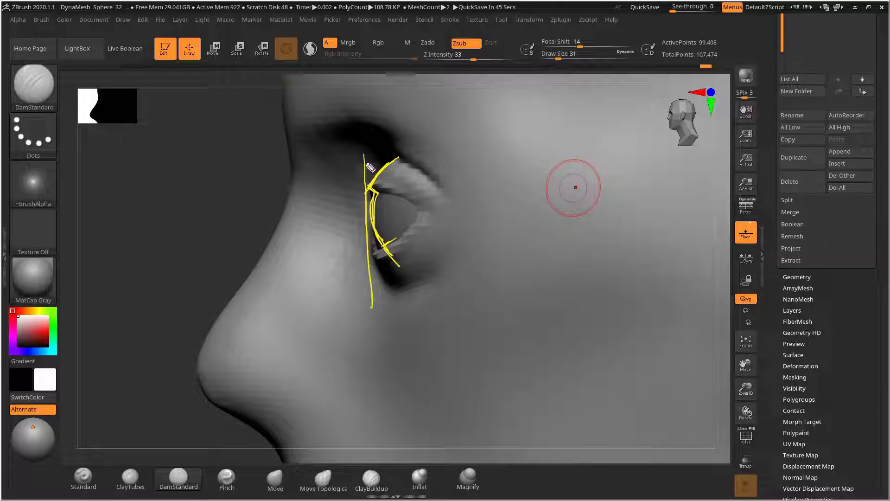
{"action": "left_click_drag", "start_coordinate": [370, 167], "coordinate": [371, 299]}
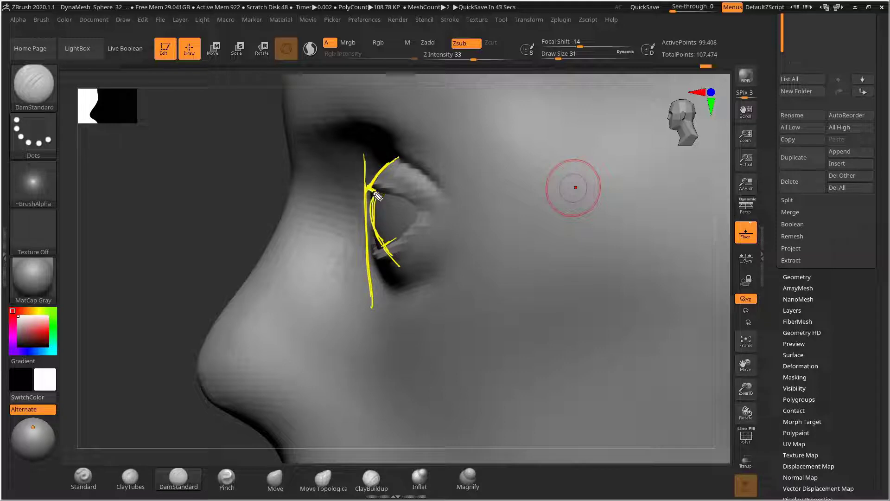
{"action": "mouse_move", "coordinate": [375, 193]}
{"action": "left_mouse_down"}
{"action": "mouse_move", "coordinate": [375, 181]}
{"action": "mouse_move", "coordinate": [370, 299]}
{"action": "left_mouse_up"}
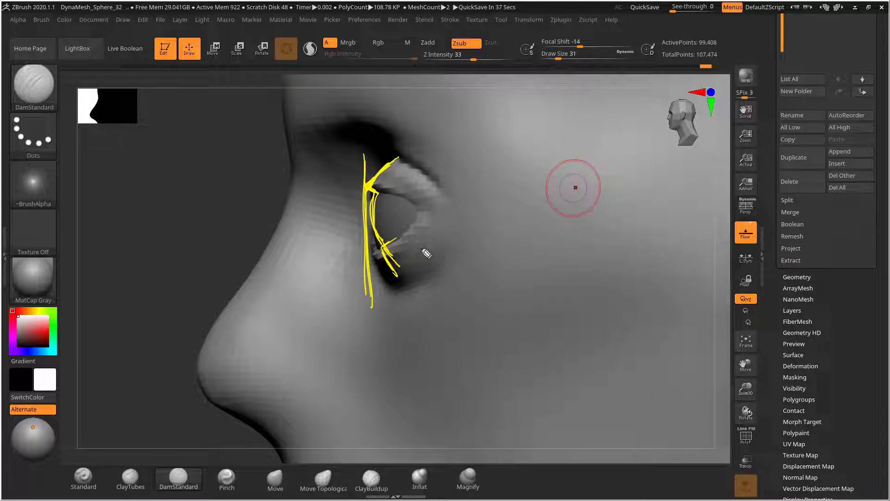
{"action": "key", "text": "ctrl+shift+7"}
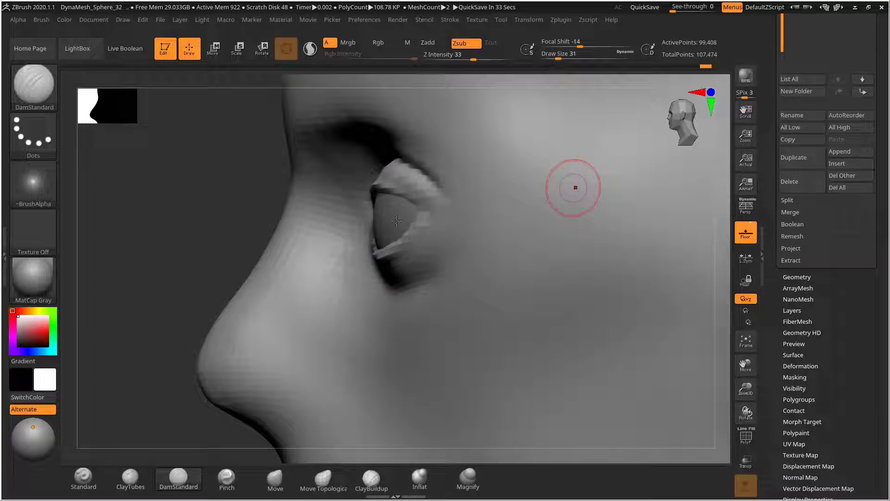
Move the eyeball subtool slightly up and back into the socket, and return to draw mode
{"action": "key", "text": "w"}
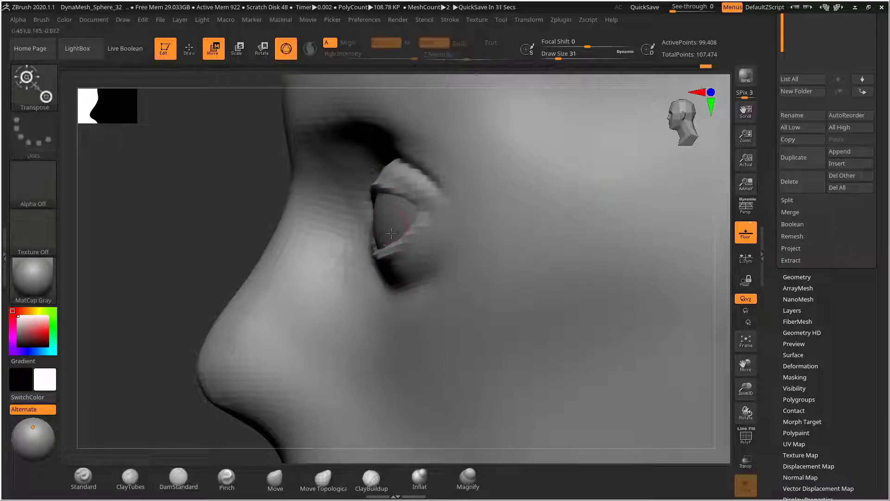
{"action": "left_click", "coordinate": [389, 215]}
{"action": "left_click_drag", "start_coordinate": [408, 221], "coordinate": [411, 219]}
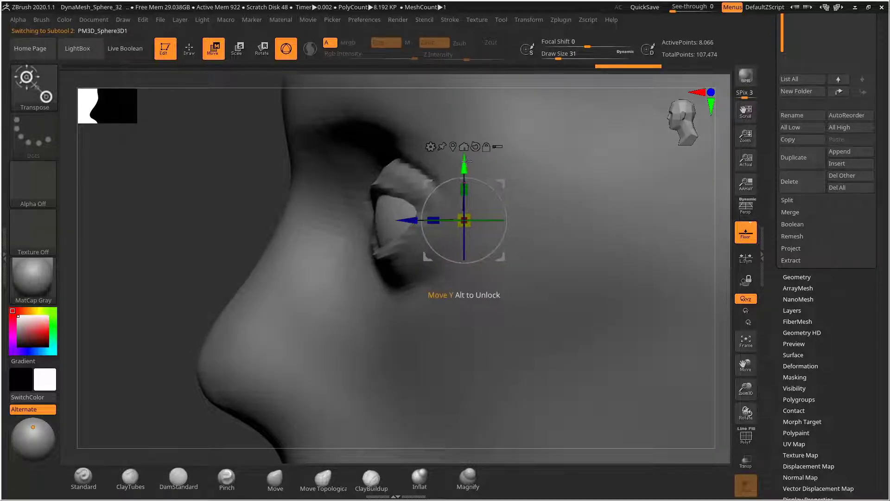
{"action": "left_click_drag", "start_coordinate": [466, 161], "coordinate": [467, 157]}
{"action": "left_click_drag", "start_coordinate": [408, 217], "coordinate": [410, 217]}
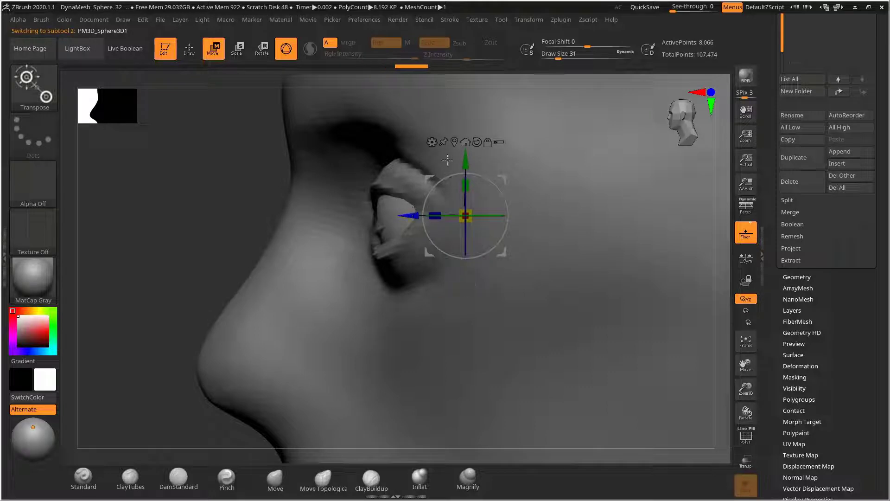
{"action": "key", "text": "q"}
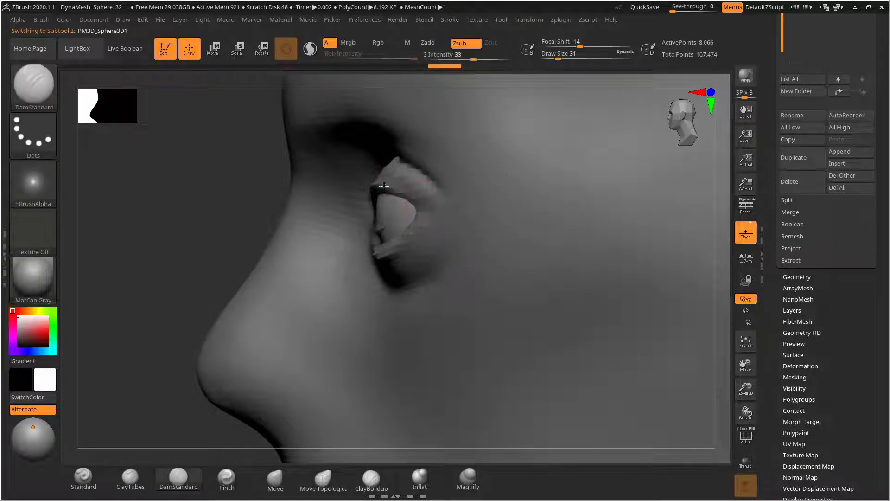
Select the head subtool and push the lower eyelid up and back with the Move brush, setting its draw size to 62
{"action": "left_click", "coordinate": [493, 174], "text": "alt"}
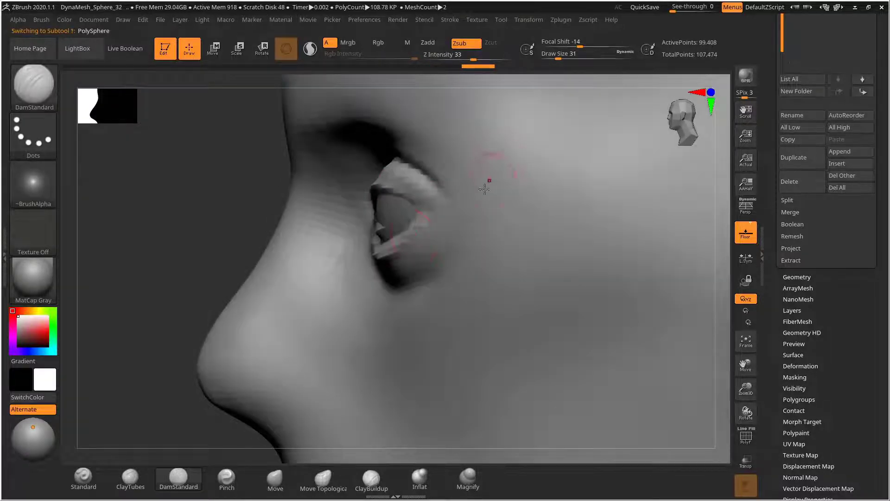
{"action": "key", "text": "s"}
{"action": "left_click_drag", "start_coordinate": [407, 235], "coordinate": [421, 235]}
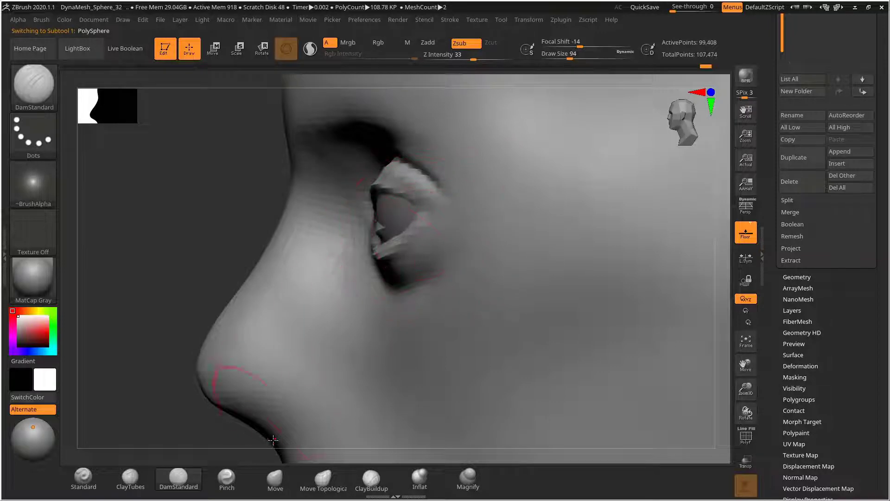
{"action": "double_click", "coordinate": [275, 480]}
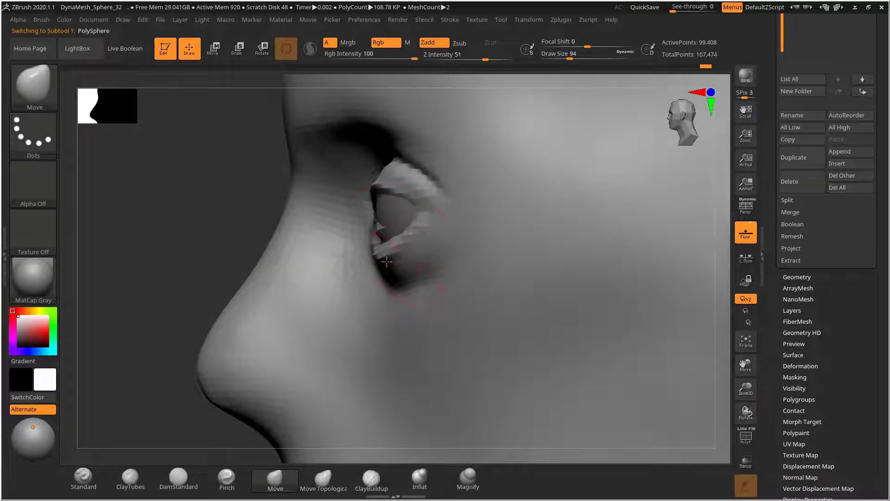
{"action": "mouse_move", "coordinate": [386, 261]}
{"action": "left_mouse_down"}
{"action": "mouse_move", "coordinate": [400, 259]}
{"action": "mouse_move", "coordinate": [400, 231]}
{"action": "left_mouse_up"}
{"action": "key", "text": "s"}
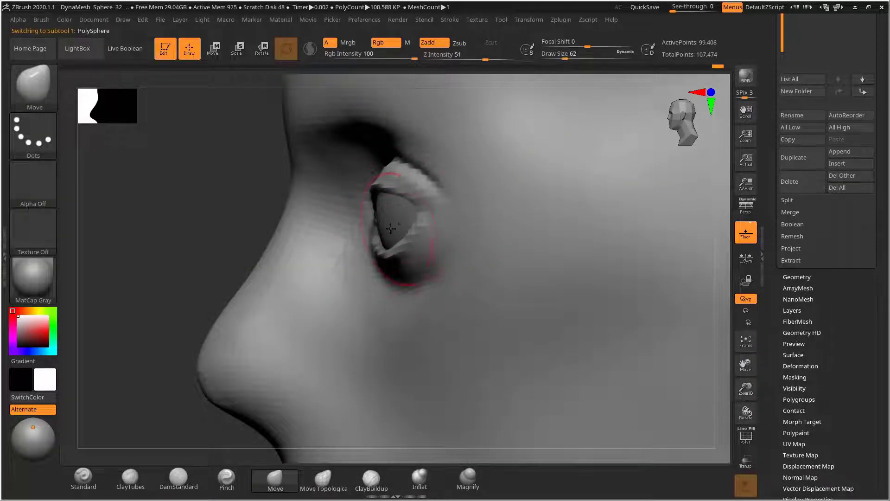
Try to lift the inner end of the lower eyelid with the Move brush
{"action": "mouse_move", "coordinate": [211, 220]}
{"action": "left_mouse_down"}
{"action": "mouse_move", "coordinate": [220, 205]}
{"action": "mouse_move", "coordinate": [243, 208]}
{"action": "left_mouse_up"}
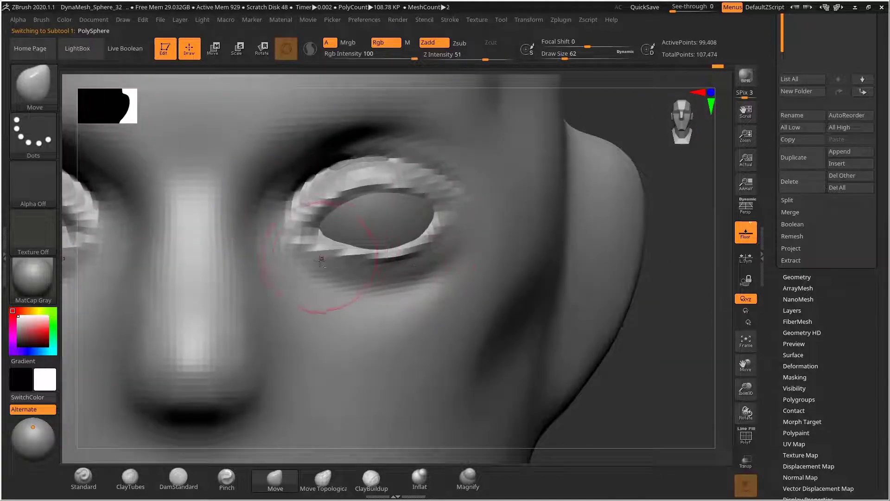
{"action": "left_click_drag", "start_coordinate": [326, 262], "coordinate": [343, 245]}
{"action": "key", "text": "ctrl+z"}
{"action": "mouse_move", "coordinate": [683, 209]}
{"action": "left_mouse_down", "text": "alt"}
{"action": "mouse_move", "coordinate": [547, 203]}
{"action": "mouse_move", "coordinate": [412, 211]}
{"action": "left_mouse_up", "text": "alt"}
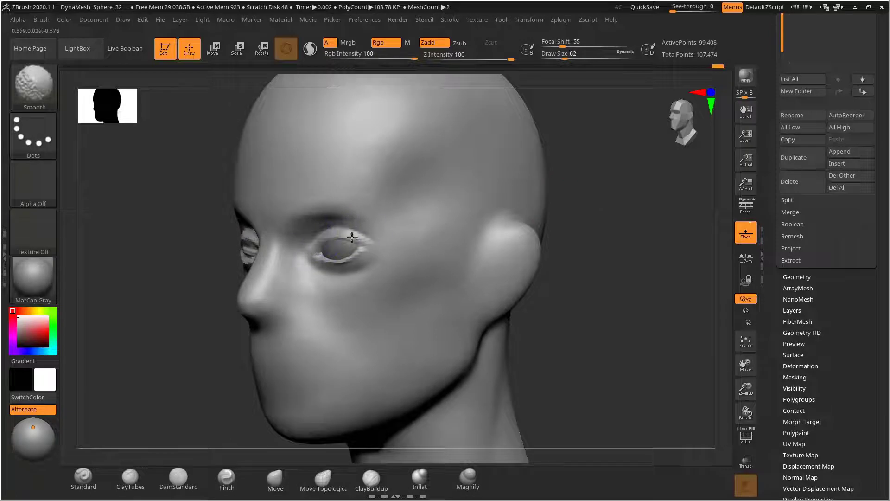
Reshape the eyelids around the eyeball and inner eye corner from below with the Move brush at draw size 97
{"action": "mouse_move", "coordinate": [608, 227]}
{"action": "left_mouse_down"}
{"action": "mouse_move", "coordinate": [567, 189]}
{"action": "mouse_move", "coordinate": [570, 236]}
{"action": "mouse_move", "coordinate": [597, 210]}
{"action": "mouse_move", "coordinate": [586, 210]}
{"action": "left_mouse_up"}
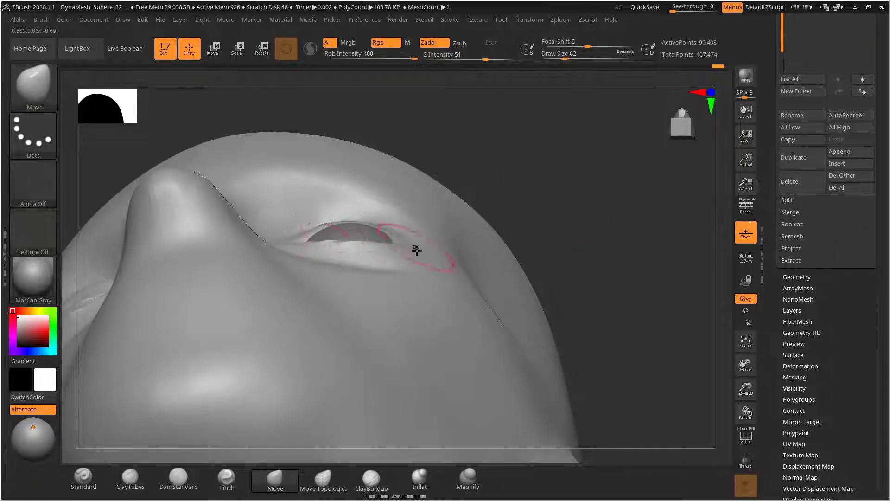
{"action": "mouse_move", "coordinate": [437, 202]}
{"action": "left_mouse_down"}
{"action": "mouse_move", "coordinate": [487, 155]}
{"action": "mouse_move", "coordinate": [507, 183]}
{"action": "mouse_move", "coordinate": [348, 231]}
{"action": "mouse_move", "coordinate": [355, 220]}
{"action": "left_mouse_up"}
{"action": "key", "text": "s"}
{"action": "key", "text": "s"}
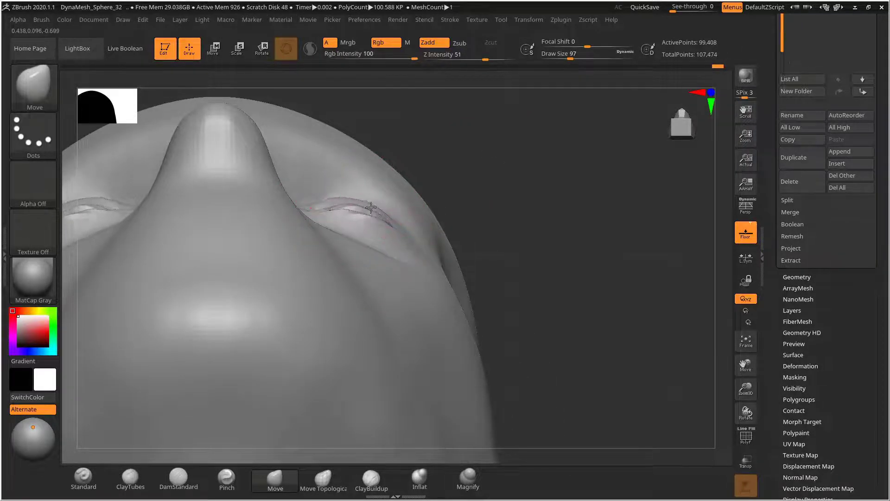
{"action": "left_click_drag", "start_coordinate": [313, 215], "coordinate": [328, 205]}
{"action": "right_click_drag", "start_coordinate": [383, 189], "coordinate": [363, 199]}
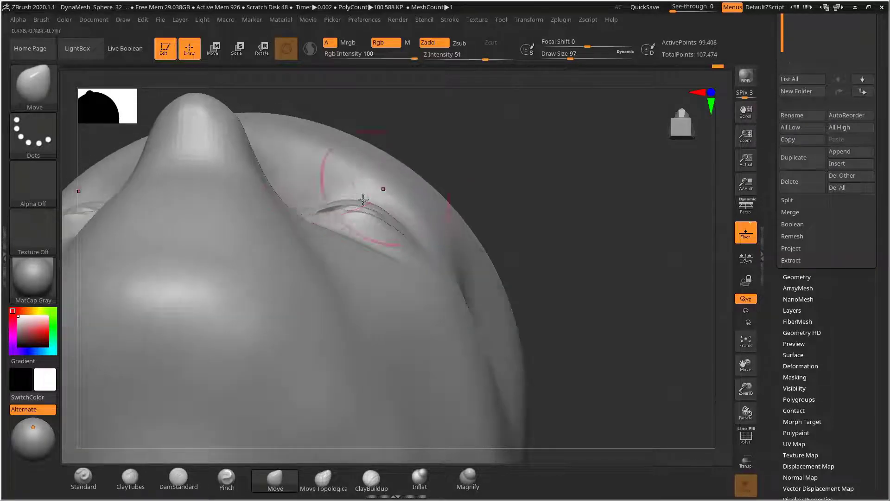
{"action": "left_click_drag", "start_coordinate": [306, 214], "coordinate": [307, 214]}
{"action": "mouse_move", "coordinate": [493, 196]}
{"action": "left_mouse_down"}
{"action": "mouse_move", "coordinate": [502, 195]}
{"action": "mouse_move", "coordinate": [494, 179]}
{"action": "mouse_move", "coordinate": [354, 213]}
{"action": "left_mouse_up"}
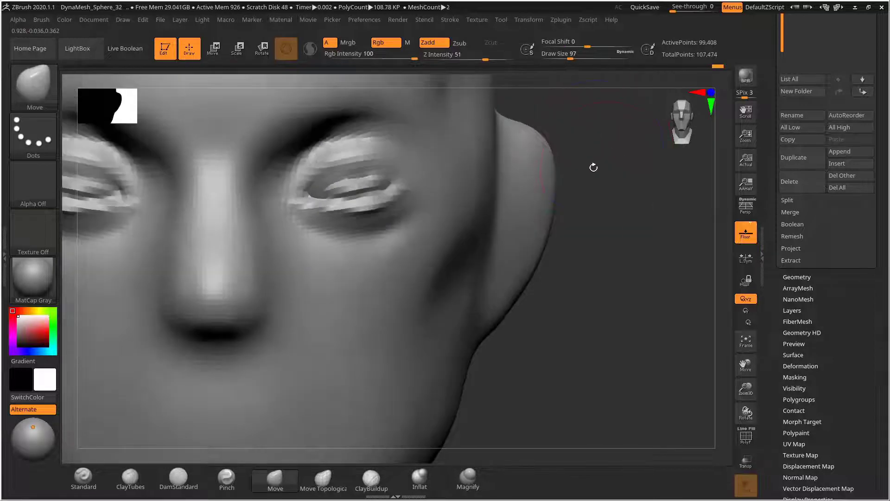
Carve the head mesh away from the eyeball between the eyelids and toward the eye corners with the DamStandard brush
{"action": "mouse_move", "coordinate": [609, 170]}
{"action": "left_mouse_down"}
{"action": "mouse_move", "coordinate": [579, 175]}
{"action": "mouse_move", "coordinate": [611, 168]}
{"action": "left_mouse_up"}
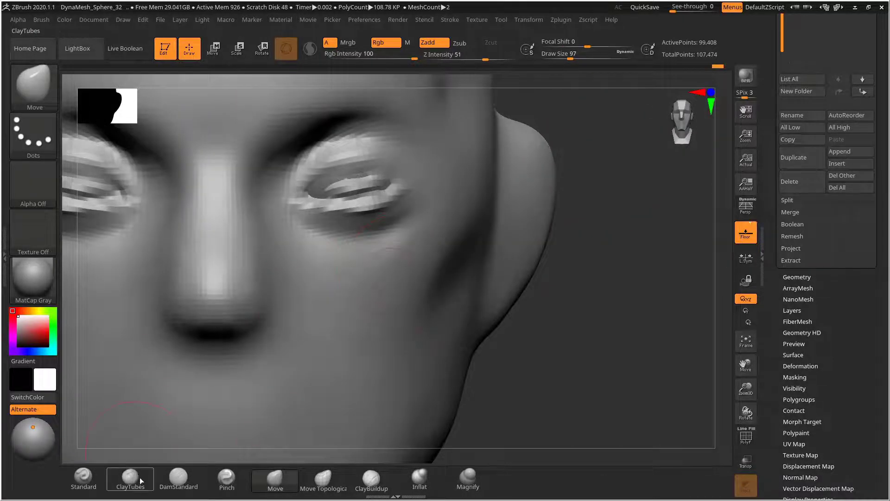
{"action": "left_click", "coordinate": [179, 478]}
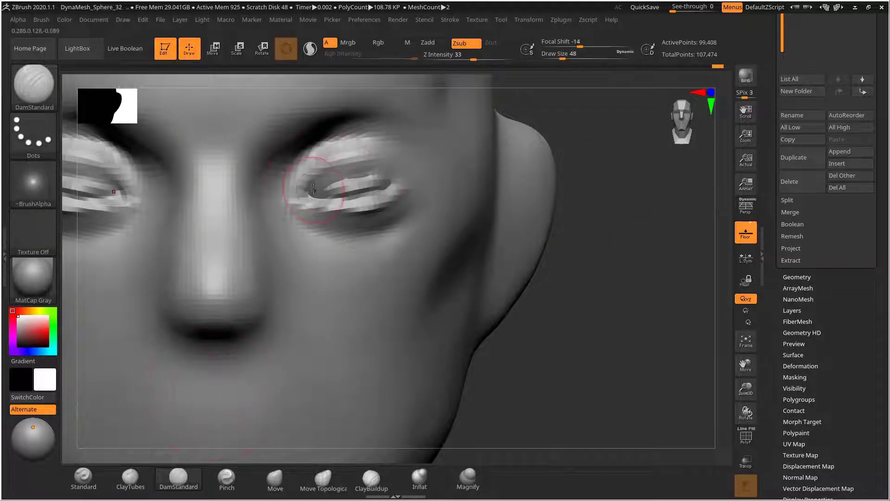
{"action": "left_click_drag", "start_coordinate": [314, 189], "coordinate": [350, 174]}
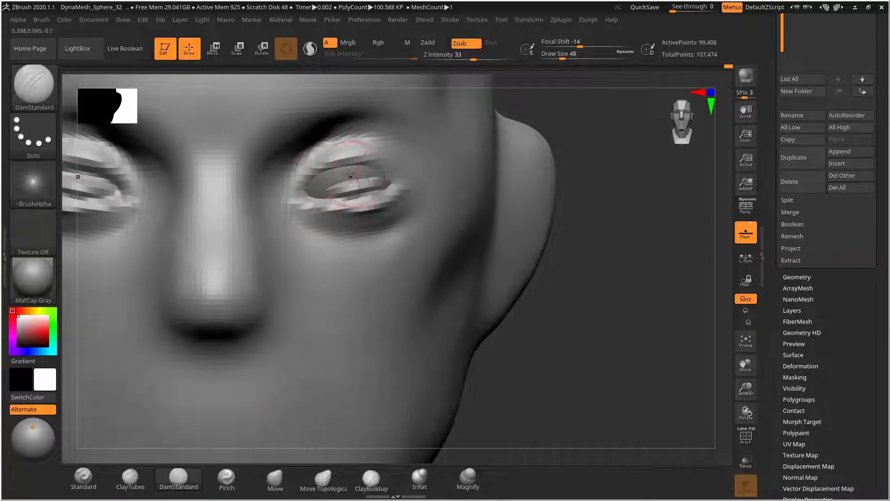
{"action": "key", "text": "ctrl+z"}
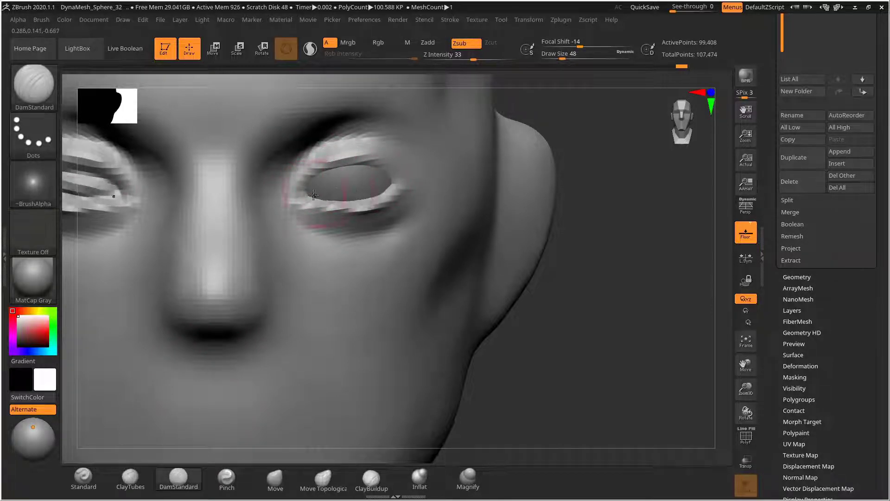
{"action": "mouse_move", "coordinate": [604, 149]}
{"action": "left_mouse_down"}
{"action": "mouse_move", "coordinate": [351, 180]}
{"action": "mouse_move", "coordinate": [400, 187]}
{"action": "left_mouse_up"}
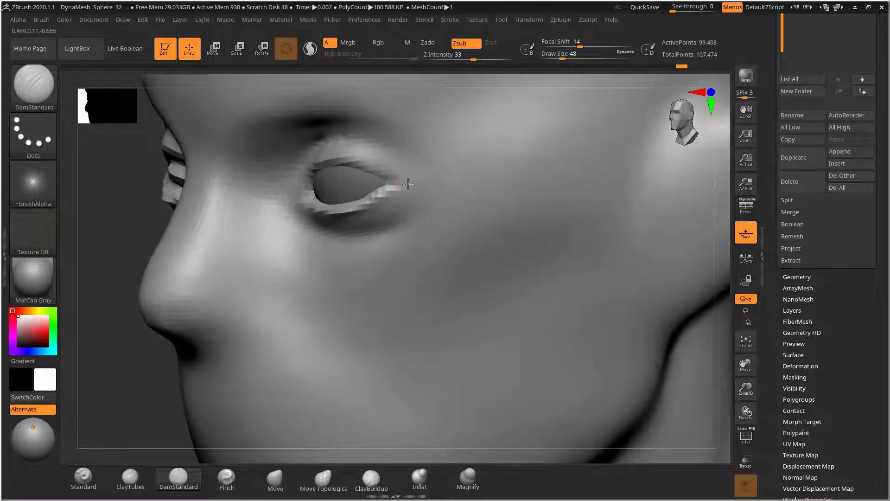
Carve along the upper eyelid's edge from the inner to the outer eye corner with the DamStandard brush
{"action": "left_click_drag", "start_coordinate": [110, 238], "coordinate": [584, 174]}
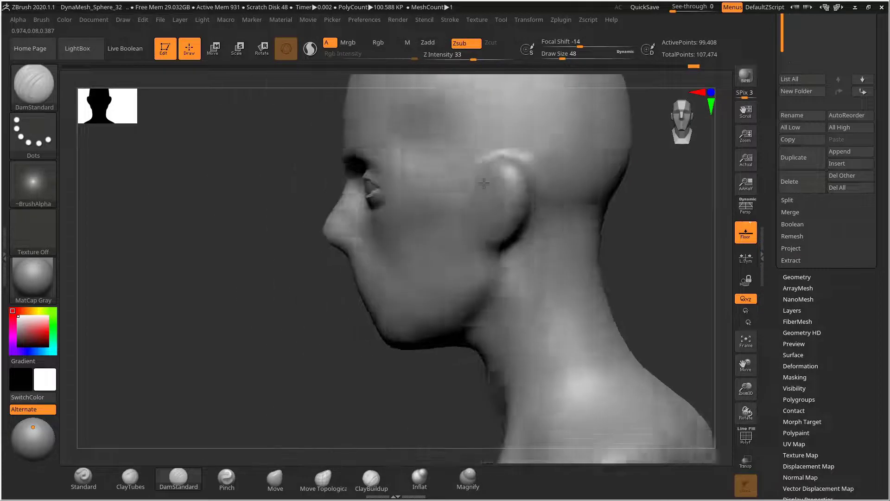
{"action": "scroll", "coordinate": [270, 225], "scroll_direction": "up", "scroll_amount": 6}
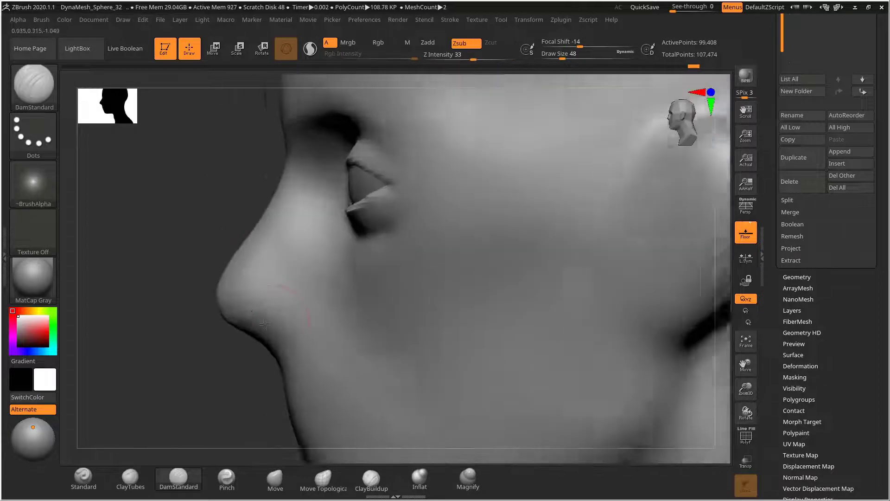
{"action": "left_click_drag", "start_coordinate": [175, 218], "coordinate": [318, 208]}
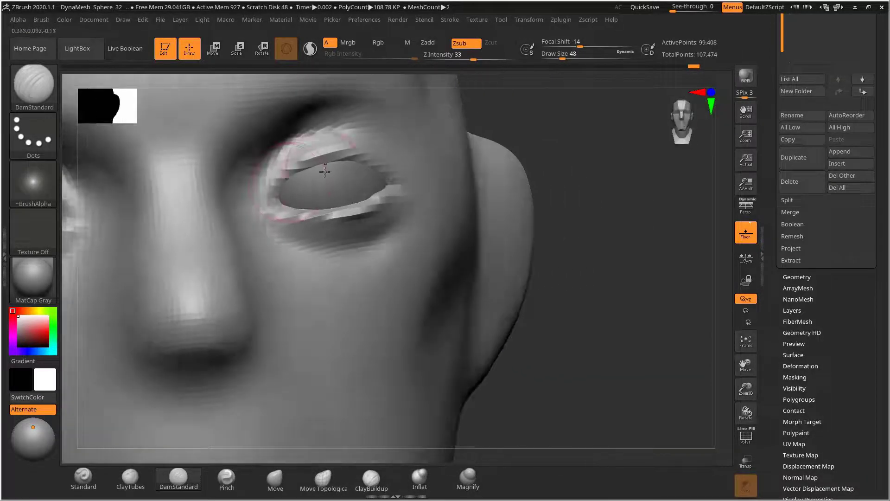
{"action": "mouse_move", "coordinate": [273, 185]}
{"action": "left_mouse_down"}
{"action": "mouse_move", "coordinate": [313, 153]}
{"action": "mouse_move", "coordinate": [339, 149]}
{"action": "mouse_move", "coordinate": [382, 165]}
{"action": "left_mouse_up"}
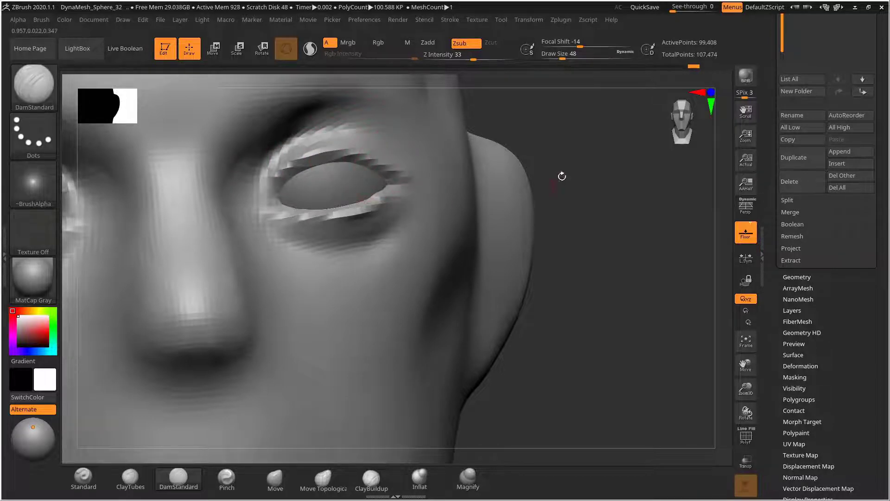
Examine the eyelids' shape around the eyeball from the front and in profile, including the upper and lower lid angles
{"action": "left_click_drag", "start_coordinate": [562, 176], "coordinate": [587, 208], "text": "alt"}
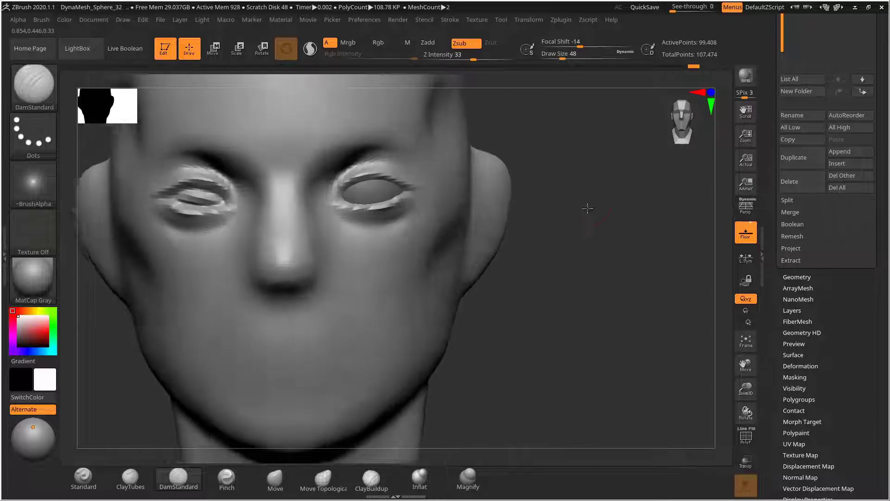
{"action": "right_click_drag", "start_coordinate": [587, 208], "coordinate": [561, 187]}
{"action": "left_click_drag", "start_coordinate": [231, 277], "coordinate": [199, 256], "text": "alt"}
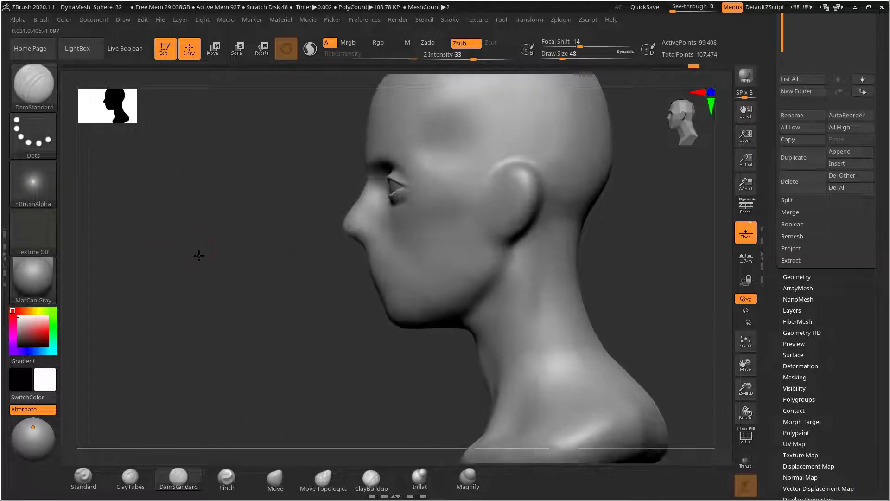
{"action": "right_click_drag", "start_coordinate": [199, 255], "coordinate": [276, 247], "text": "ctrl"}
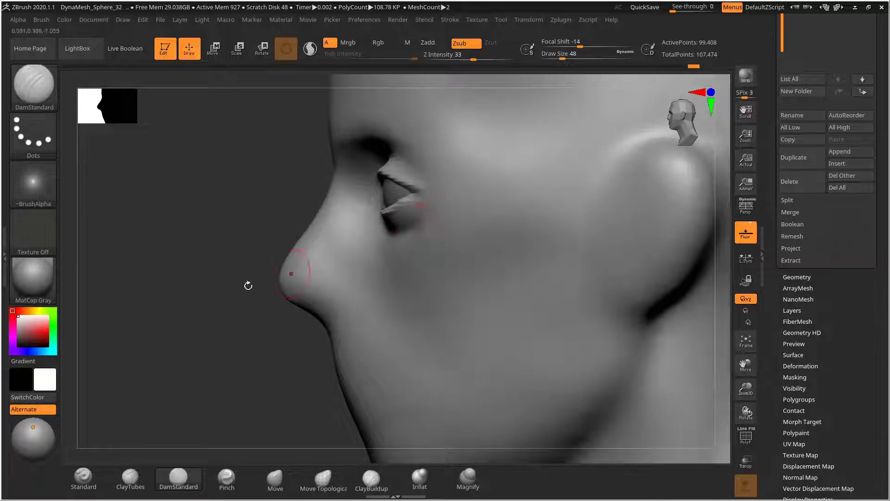
{"action": "right_click_drag", "start_coordinate": [248, 285], "coordinate": [183, 308], "text": "ctrl"}
{"action": "key", "text": "ctrl+shift"}
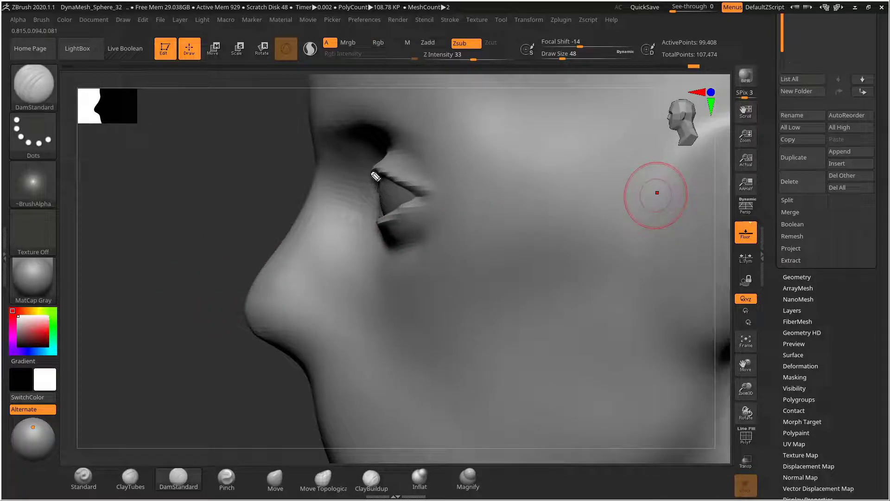
{"action": "left_click_drag", "start_coordinate": [375, 177], "coordinate": [390, 159]}
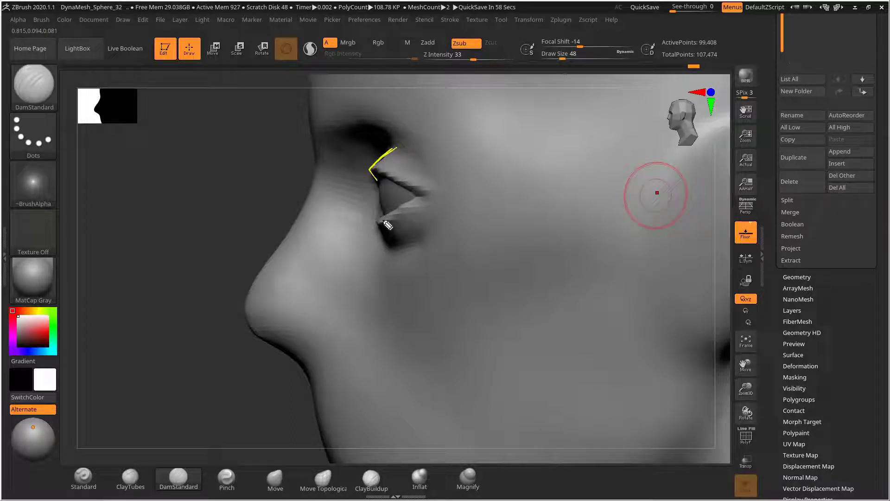
{"action": "left_click_drag", "start_coordinate": [380, 225], "coordinate": [392, 254]}
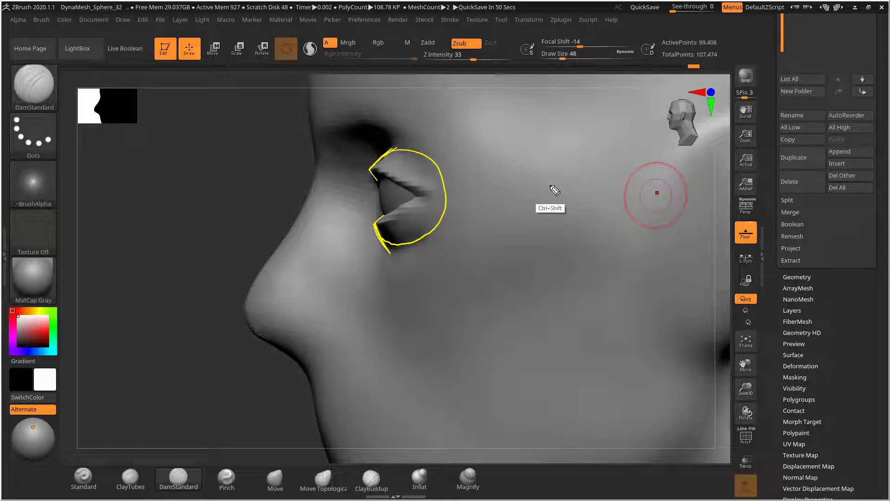
{"action": "key", "text": "ctrl+shift+7"}
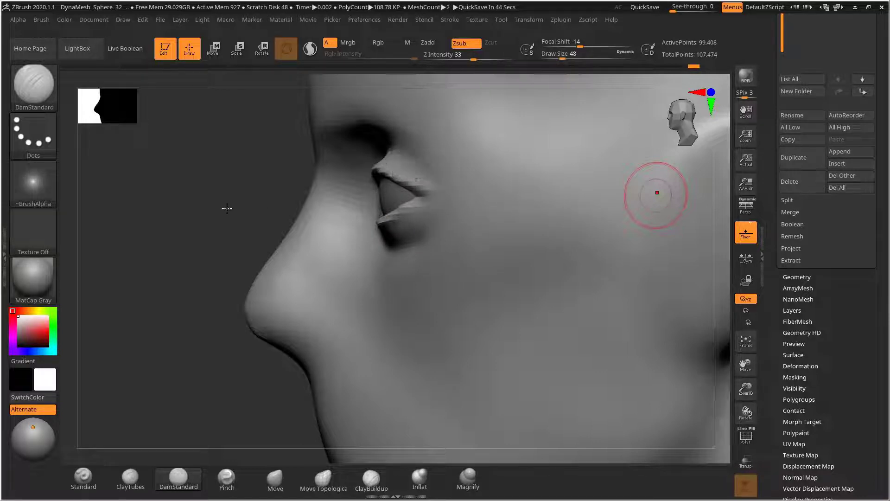
{"action": "left_click_drag", "start_coordinate": [226, 208], "coordinate": [315, 204]}
{"action": "left_click_drag", "start_coordinate": [649, 226], "coordinate": [594, 210], "text": "alt"}
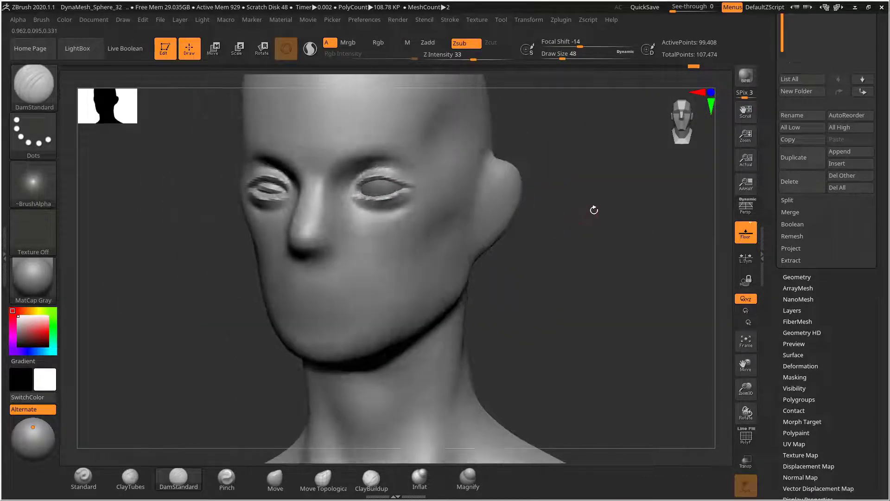
{"action": "left_click_drag", "start_coordinate": [626, 263], "coordinate": [619, 245], "text": "alt"}
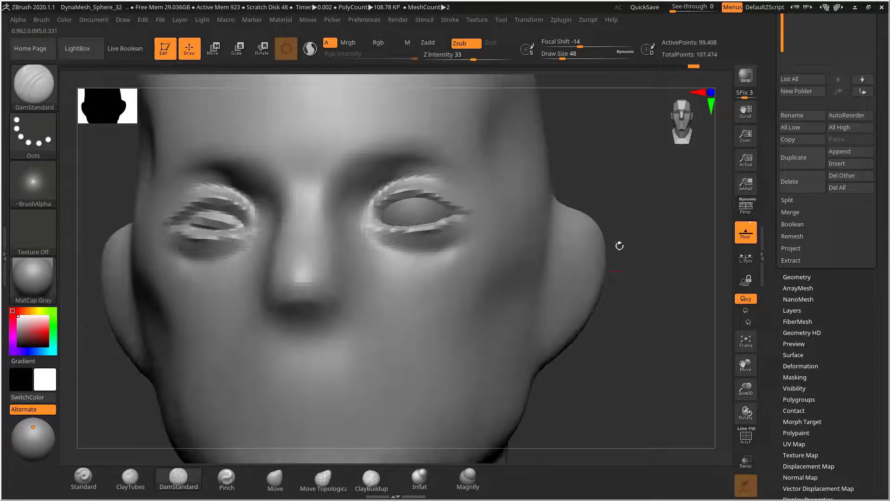
Set the draw size to 33 and select the eyeball subtool
{"action": "key", "text": "s"}
{"action": "left_click_drag", "start_coordinate": [418, 209], "coordinate": [414, 210]}
{"action": "left_click", "coordinate": [414, 210], "text": "alt"}
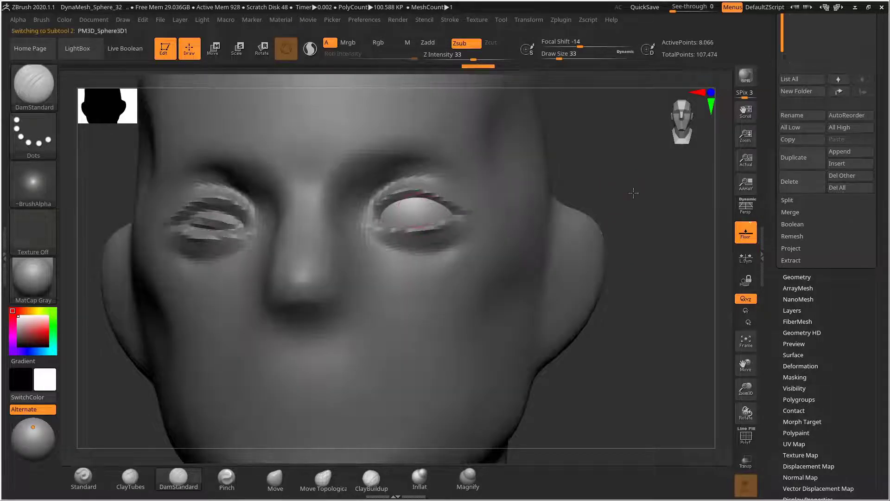
{"action": "left_click_drag", "start_coordinate": [634, 193], "coordinate": [648, 207], "text": "alt"}
{"action": "left_click", "coordinate": [566, 20]}
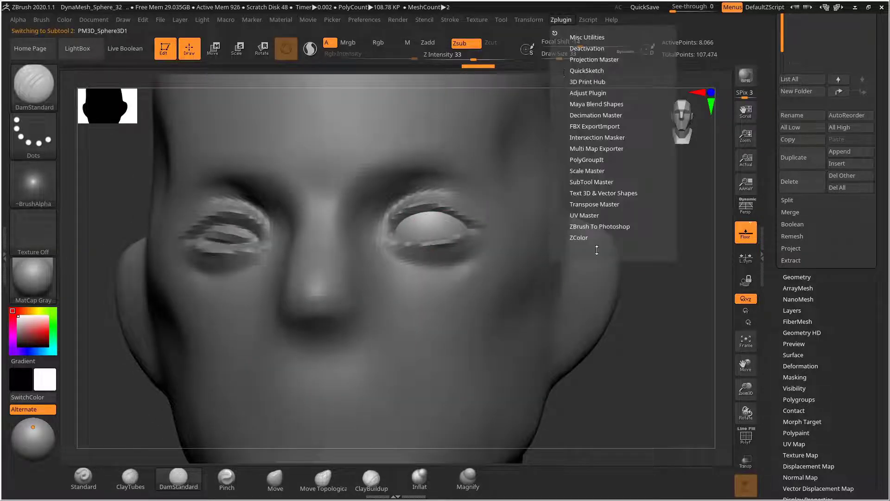
{"action": "left_click", "coordinate": [588, 182]}
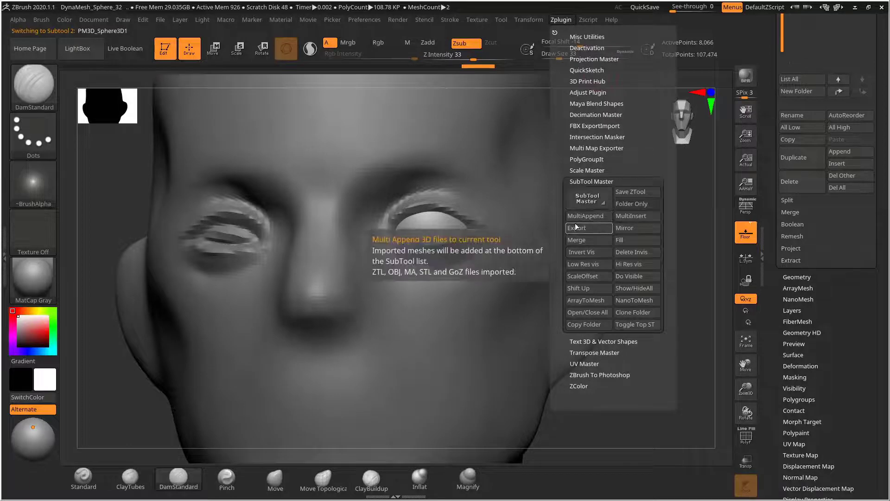
{"action": "left_click", "coordinate": [588, 217]}
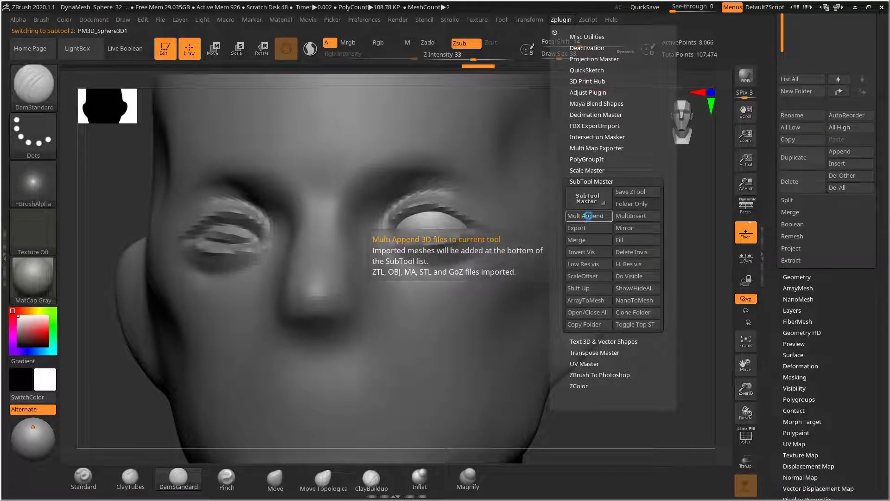
{"action": "left_click", "coordinate": [494, 302]}
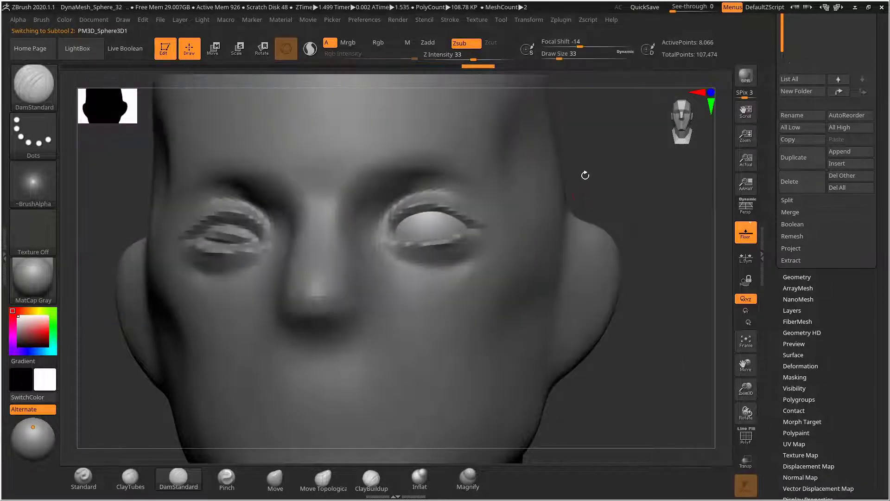
Mirror the eyeball across the X axis with SubTool Master, merging the result into one SubTool
{"action": "left_click", "coordinate": [560, 20]}
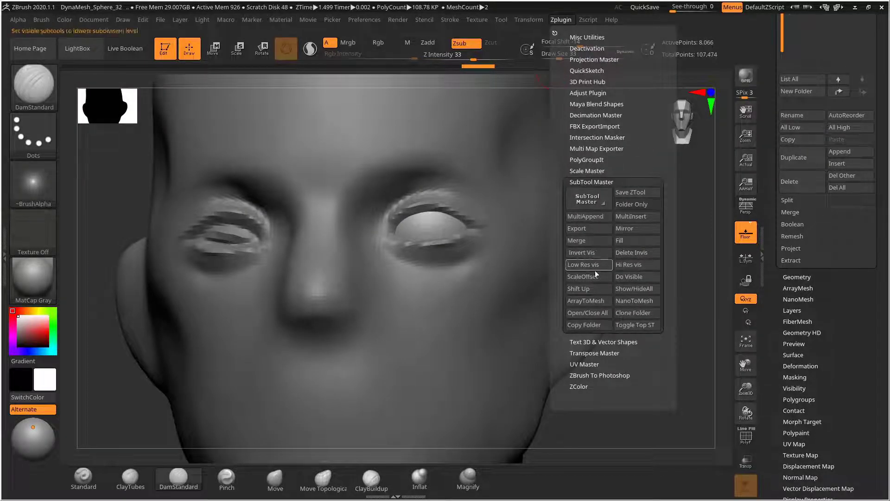
{"action": "left_click", "coordinate": [625, 228]}
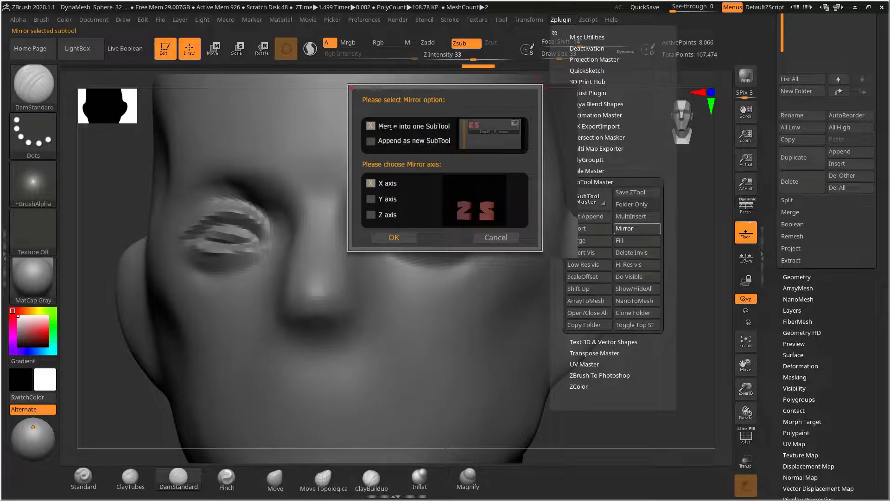
{"action": "left_click", "coordinate": [394, 237]}
{"action": "key", "text": "f"}
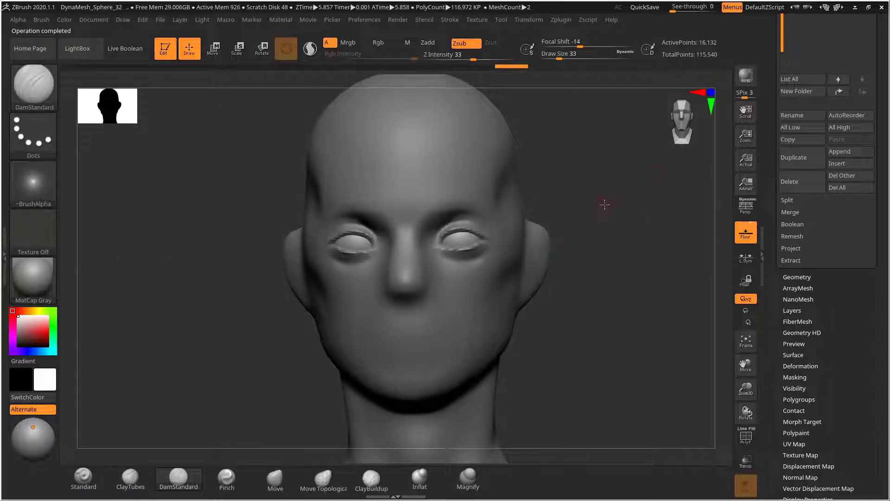
{"action": "left_click_drag", "start_coordinate": [605, 204], "coordinate": [583, 205]}
{"action": "left_click_drag", "start_coordinate": [771, 135], "coordinate": [764, 215]}
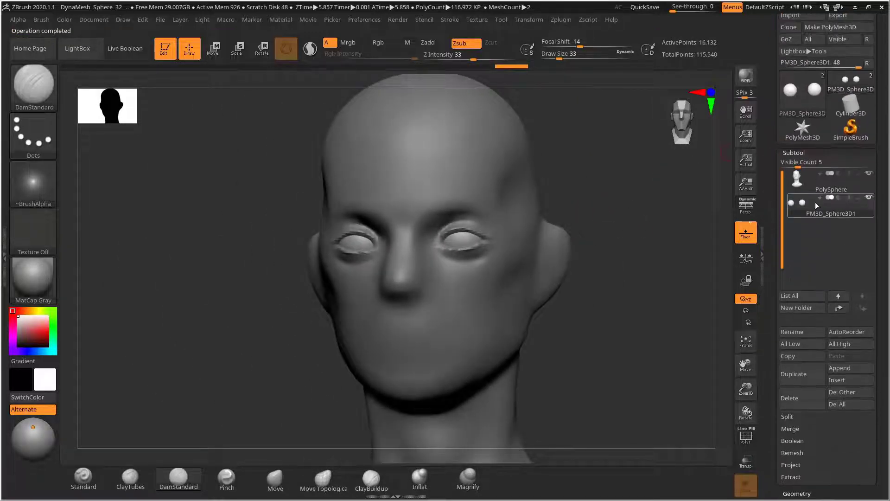
{"action": "left_click_drag", "start_coordinate": [679, 220], "coordinate": [667, 240], "text": "alt"}
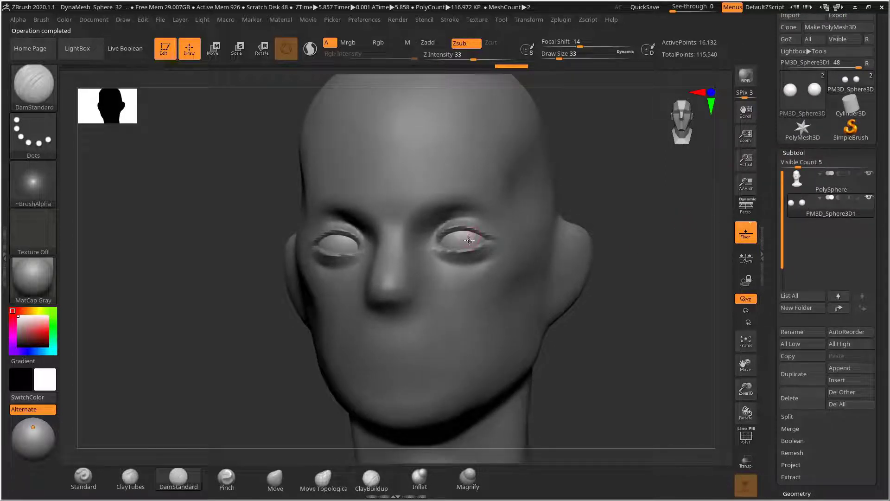
{"action": "mouse_move", "coordinate": [608, 188]}
{"action": "left_mouse_down"}
{"action": "mouse_move", "coordinate": [594, 191]}
{"action": "mouse_move", "coordinate": [538, 256]}
{"action": "left_mouse_up"}
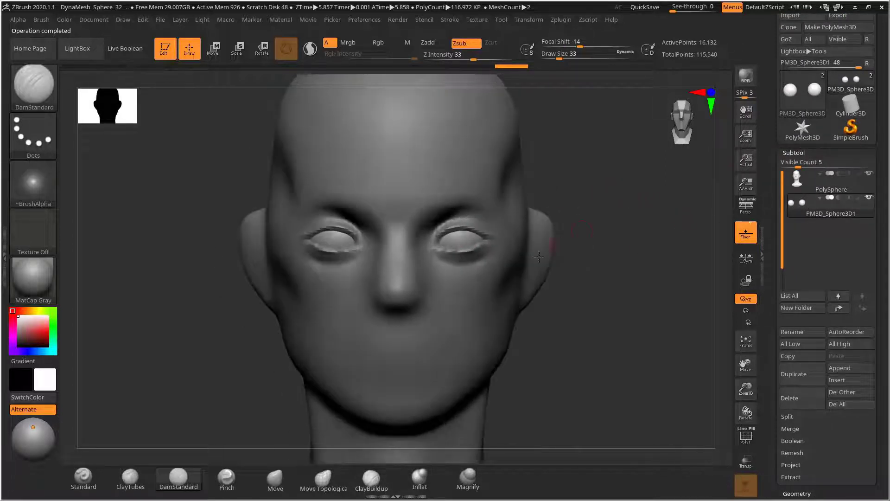
{"action": "left_click_drag", "start_coordinate": [641, 215], "coordinate": [551, 226], "text": "alt"}
Select the head subtool and choose the DamStandard brush
{"action": "left_click", "coordinate": [530, 248], "text": "alt"}
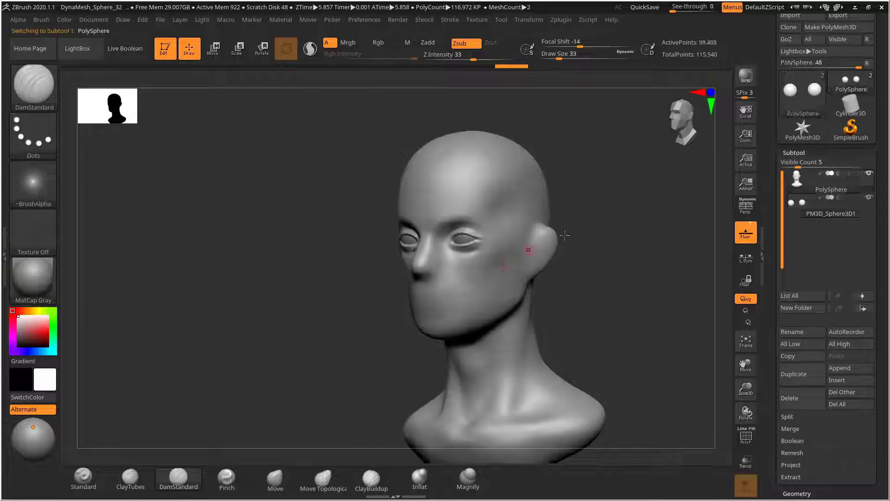
{"action": "mouse_move", "coordinate": [622, 210]}
{"action": "left_mouse_down"}
{"action": "mouse_move", "coordinate": [630, 205]}
{"action": "mouse_move", "coordinate": [592, 223]}
{"action": "mouse_move", "coordinate": [636, 217]}
{"action": "mouse_move", "coordinate": [638, 226]}
{"action": "mouse_move", "coordinate": [612, 213]}
{"action": "mouse_move", "coordinate": [665, 255]}
{"action": "mouse_move", "coordinate": [680, 223]}
{"action": "left_mouse_up"}
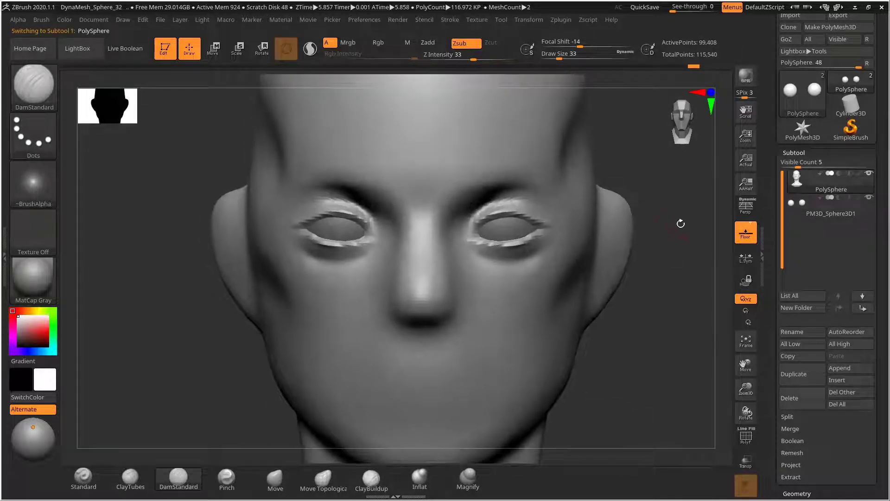
{"action": "key", "text": "b"}
{"action": "key", "text": "d"}
{"action": "key", "text": "s"}
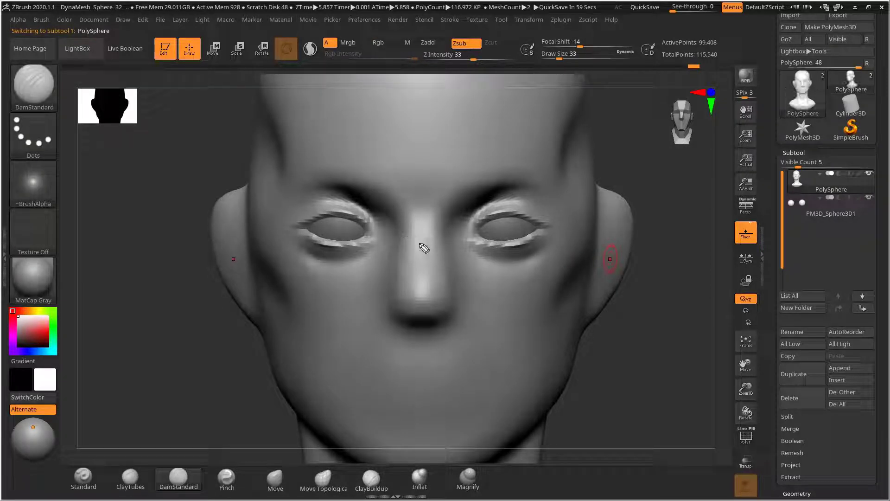
{"action": "mouse_move", "coordinate": [368, 236]}
{"action": "left_mouse_down"}
{"action": "mouse_move", "coordinate": [389, 225]}
{"action": "mouse_move", "coordinate": [414, 233]}
{"action": "mouse_move", "coordinate": [369, 231]}
{"action": "mouse_move", "coordinate": [426, 235]}
{"action": "left_mouse_up"}
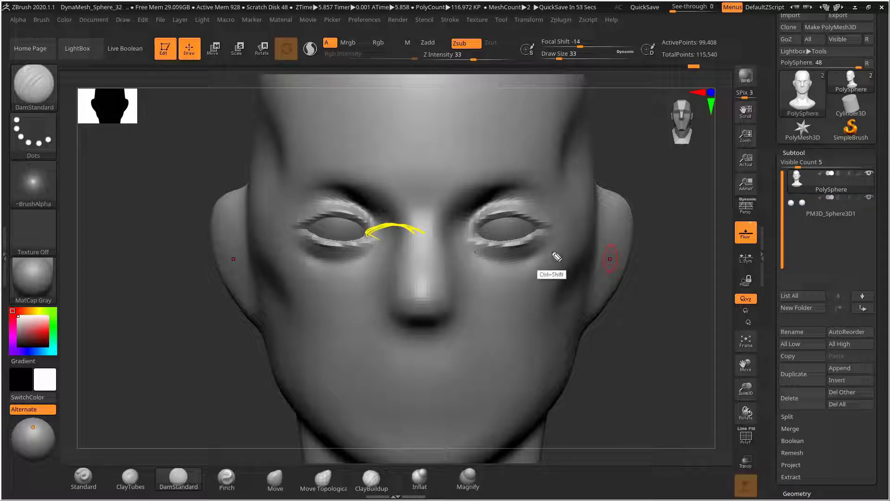
{"action": "key", "text": "ctrl+shift+7"}
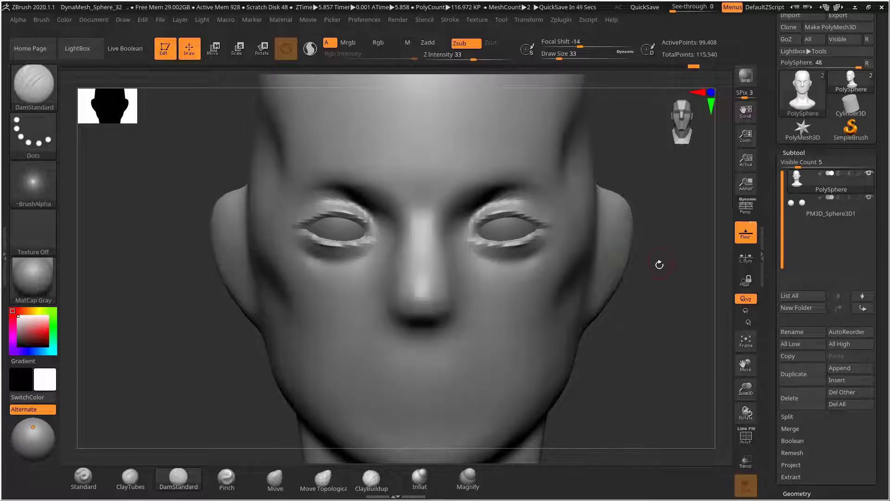
{"action": "left_click_drag", "start_coordinate": [658, 239], "coordinate": [658, 257], "text": "alt"}
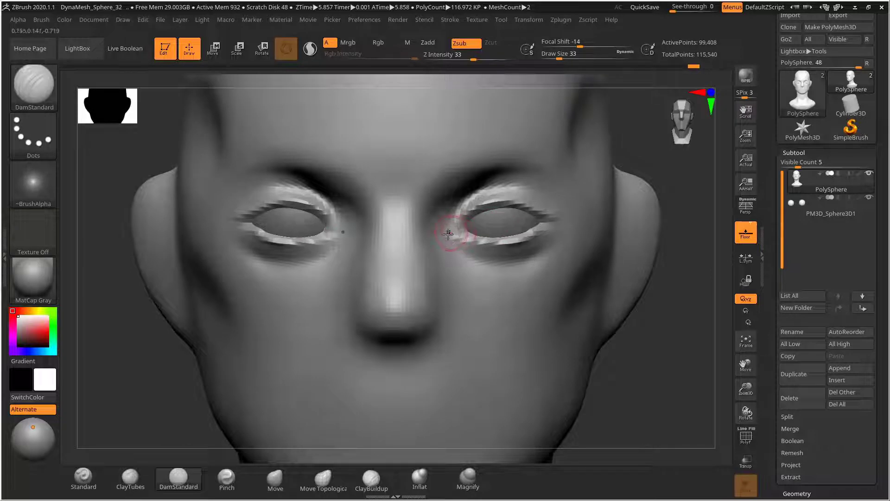
Carve the inner corners of both eyes with DamStandard at draw size 33, sharpening where the upper and lower lids meet
{"action": "left_click_drag", "start_coordinate": [459, 231], "coordinate": [472, 223]}
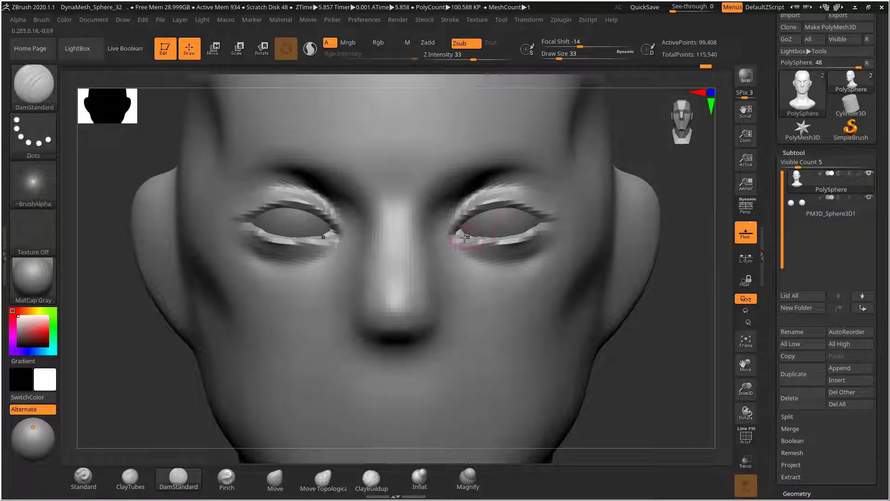
{"action": "left_click_drag", "start_coordinate": [700, 231], "coordinate": [500, 217]}
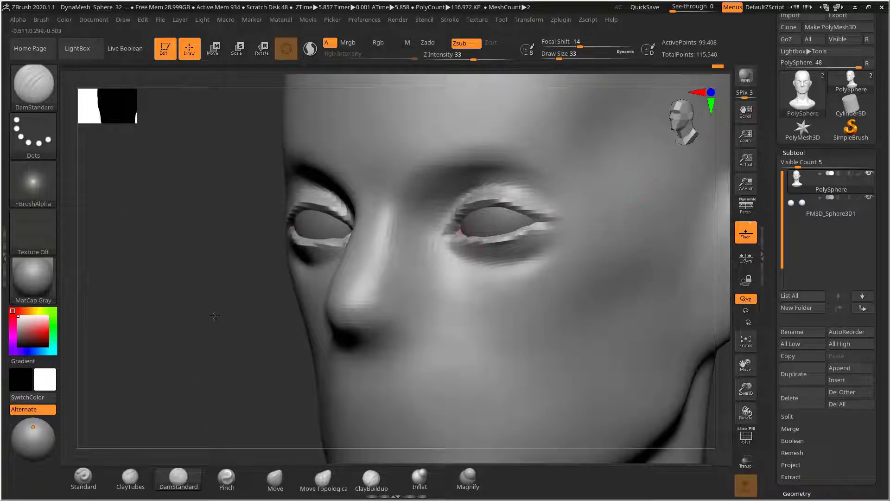
{"action": "left_click_drag", "start_coordinate": [215, 315], "coordinate": [482, 217], "text": "shift"}
{"action": "mouse_move", "coordinate": [655, 182]}
{"action": "left_mouse_down"}
{"action": "mouse_move", "coordinate": [671, 191]}
{"action": "mouse_move", "coordinate": [443, 258]}
{"action": "mouse_move", "coordinate": [473, 255]}
{"action": "left_mouse_up"}
{"action": "mouse_move", "coordinate": [691, 246]}
{"action": "left_mouse_down"}
{"action": "mouse_move", "coordinate": [641, 255]}
{"action": "mouse_move", "coordinate": [308, 254]}
{"action": "mouse_move", "coordinate": [199, 224]}
{"action": "mouse_move", "coordinate": [237, 249]}
{"action": "mouse_move", "coordinate": [562, 195]}
{"action": "mouse_move", "coordinate": [595, 200]}
{"action": "left_mouse_up"}
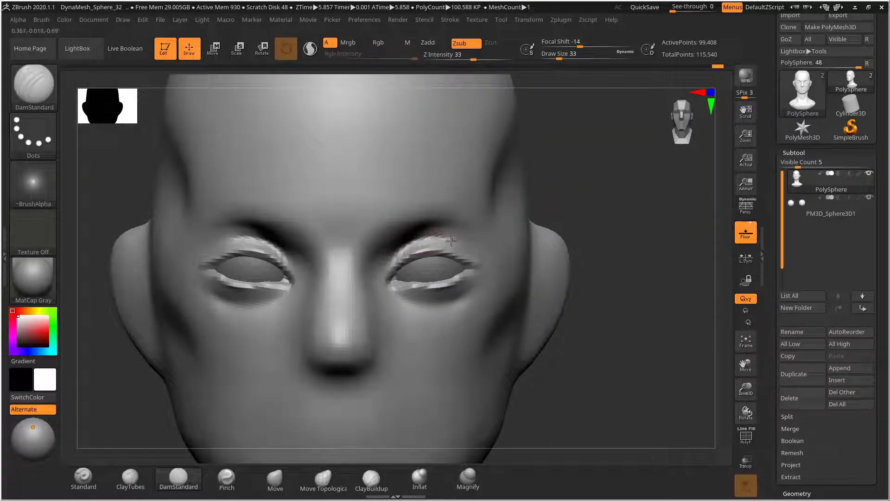
Set the draw size to 73 and carve the two nostrils into the underside of the nose, undoing a misplaced stroke
{"action": "mouse_move", "coordinate": [635, 228]}
{"action": "left_mouse_down", "text": "alt"}
{"action": "mouse_move", "coordinate": [610, 207]}
{"action": "mouse_move", "coordinate": [608, 185]}
{"action": "left_mouse_up", "text": "alt"}
{"action": "mouse_move", "coordinate": [663, 197]}
{"action": "left_mouse_down"}
{"action": "mouse_move", "coordinate": [634, 196]}
{"action": "mouse_move", "coordinate": [638, 204]}
{"action": "mouse_move", "coordinate": [653, 191]}
{"action": "mouse_move", "coordinate": [638, 201]}
{"action": "mouse_move", "coordinate": [648, 194]}
{"action": "mouse_move", "coordinate": [667, 214]}
{"action": "mouse_move", "coordinate": [684, 202]}
{"action": "left_mouse_up"}
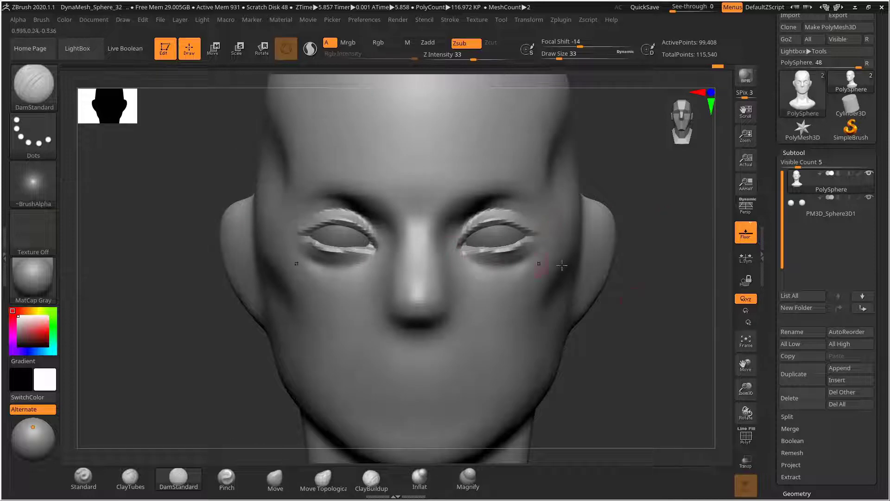
{"action": "mouse_move", "coordinate": [651, 292]}
{"action": "left_mouse_down"}
{"action": "mouse_move", "coordinate": [628, 276]}
{"action": "mouse_move", "coordinate": [645, 271]}
{"action": "mouse_move", "coordinate": [656, 232]}
{"action": "mouse_move", "coordinate": [636, 228]}
{"action": "mouse_move", "coordinate": [640, 265]}
{"action": "left_mouse_up"}
{"action": "mouse_move", "coordinate": [640, 266]}
{"action": "left_mouse_down", "text": "shift"}
{"action": "mouse_move", "coordinate": [636, 300]}
{"action": "mouse_move", "coordinate": [652, 323]}
{"action": "left_mouse_up", "text": "shift"}
{"action": "mouse_move", "coordinate": [652, 323]}
{"action": "left_mouse_down"}
{"action": "mouse_move", "coordinate": [656, 314]}
{"action": "mouse_move", "coordinate": [638, 322]}
{"action": "left_mouse_up"}
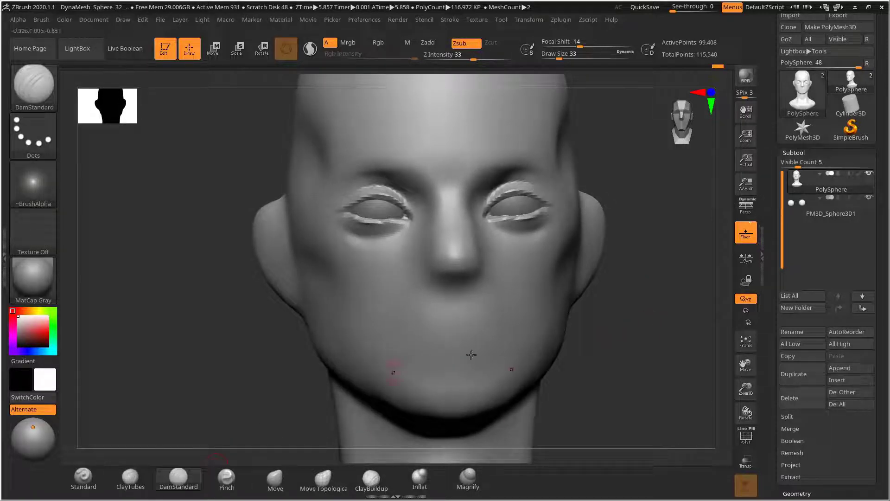
{"action": "left_click_drag", "start_coordinate": [654, 357], "coordinate": [558, 287]}
{"action": "left_click_drag", "start_coordinate": [431, 259], "coordinate": [444, 265]}
{"action": "key", "text": "s"}
{"action": "key", "text": "ctrl+z"}
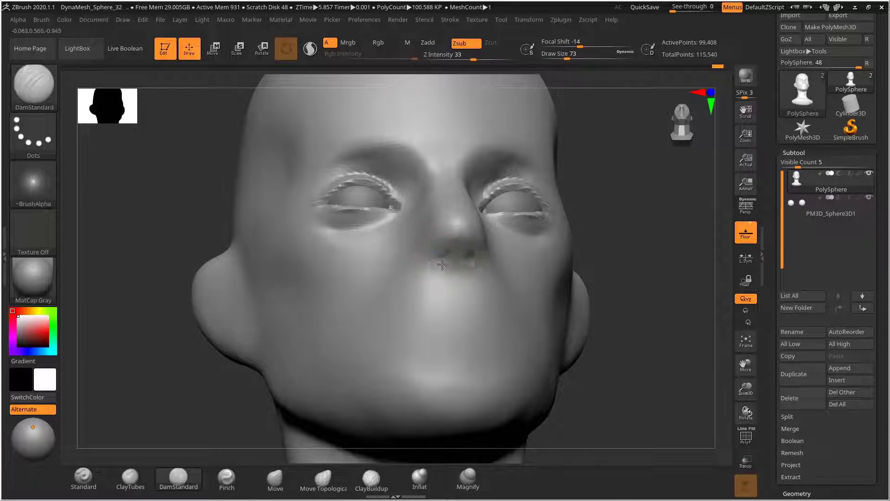
{"action": "left_click_drag", "start_coordinate": [628, 238], "coordinate": [431, 258]}
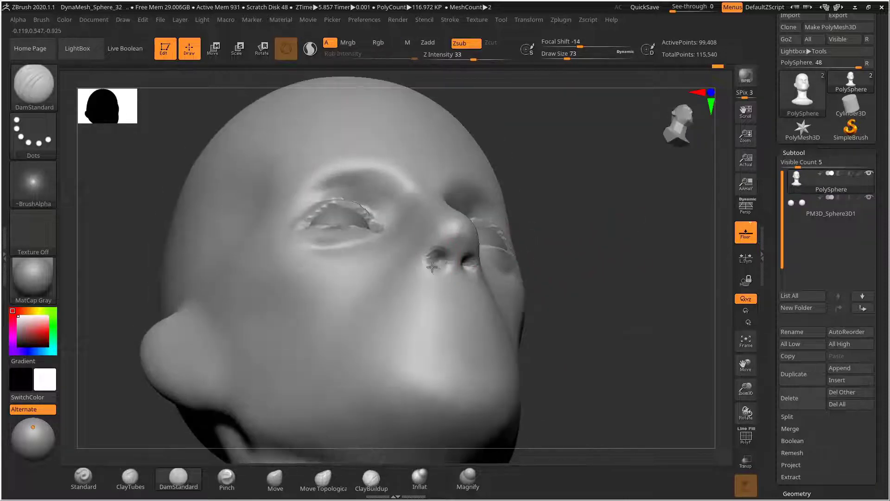
Carve the creases around the nostril wings with DamStandard and deepen the nostrils, undoing the last stroke
{"action": "left_click_drag", "start_coordinate": [634, 230], "coordinate": [432, 309]}
{"action": "mouse_move", "coordinate": [283, 329]}
{"action": "left_mouse_down"}
{"action": "mouse_move", "coordinate": [331, 329]}
{"action": "mouse_move", "coordinate": [274, 320]}
{"action": "left_mouse_up"}
{"action": "mouse_move", "coordinate": [470, 232]}
{"action": "left_mouse_down"}
{"action": "mouse_move", "coordinate": [486, 232]}
{"action": "mouse_move", "coordinate": [491, 258]}
{"action": "left_mouse_up"}
{"action": "mouse_move", "coordinate": [337, 302]}
{"action": "left_mouse_down"}
{"action": "mouse_move", "coordinate": [608, 246]}
{"action": "mouse_move", "coordinate": [677, 262]}
{"action": "left_mouse_up"}
{"action": "left_click_drag", "start_coordinate": [434, 253], "coordinate": [449, 273]}
{"action": "key", "text": "ctrl+z"}
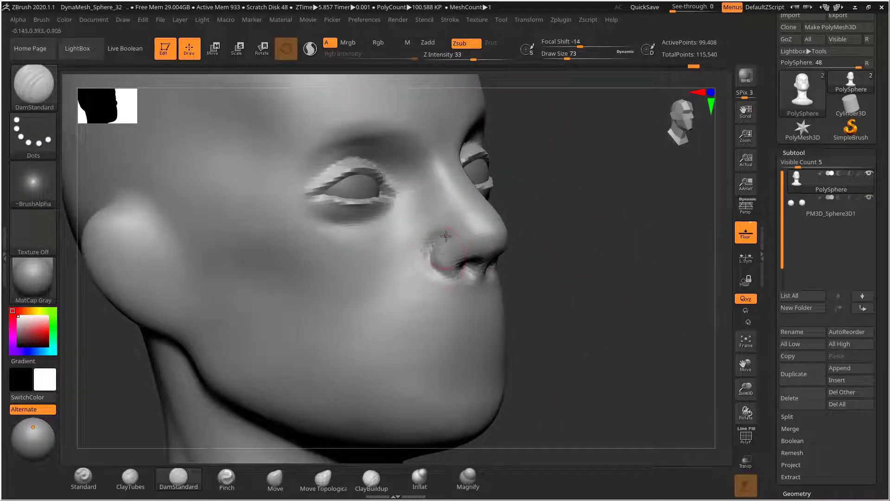
{"action": "left_click_drag", "start_coordinate": [610, 252], "coordinate": [522, 253]}
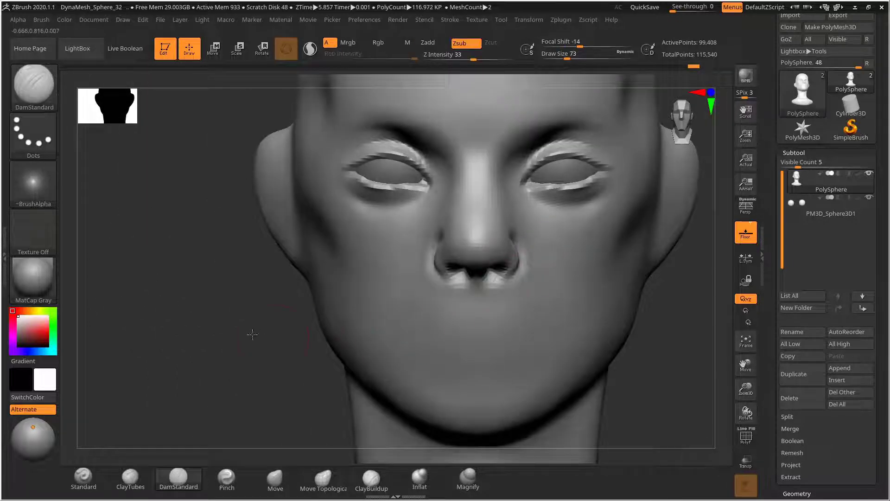
Annotate the nose base's slanted line and the nostril wing's curve in profile, and clear the annotations
{"action": "mouse_move", "coordinate": [252, 334]}
{"action": "left_mouse_down", "text": "shift"}
{"action": "mouse_move", "coordinate": [226, 331]}
{"action": "mouse_move", "coordinate": [266, 331]}
{"action": "left_mouse_up", "text": "shift"}
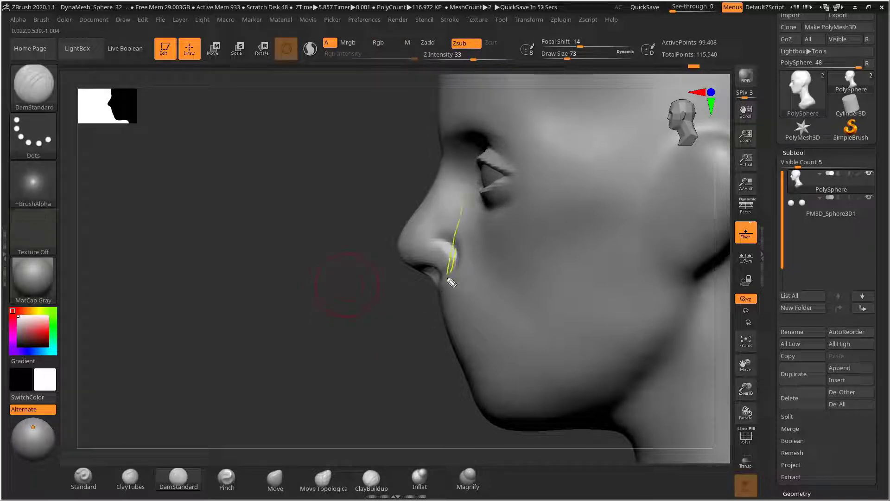
{"action": "left_click_drag", "start_coordinate": [436, 334], "coordinate": [462, 216]}
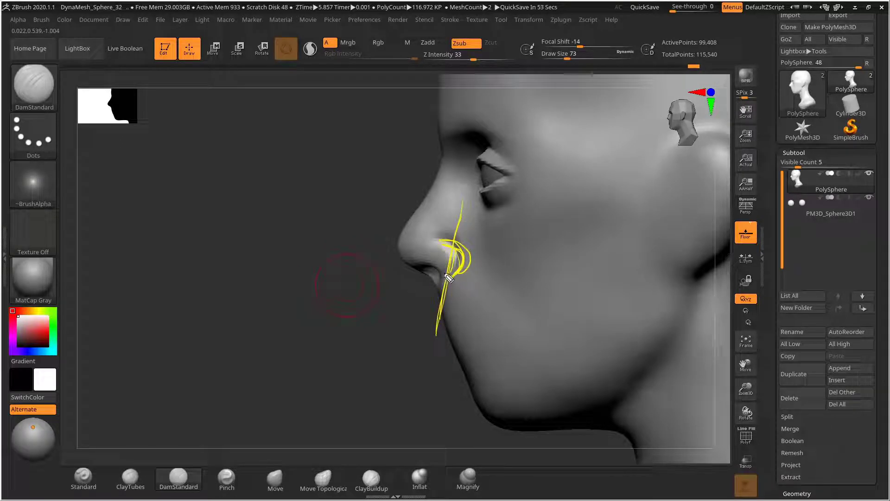
{"action": "key", "text": "ctrl+shift+7"}
{"action": "key", "text": "ctrl+shift+2"}
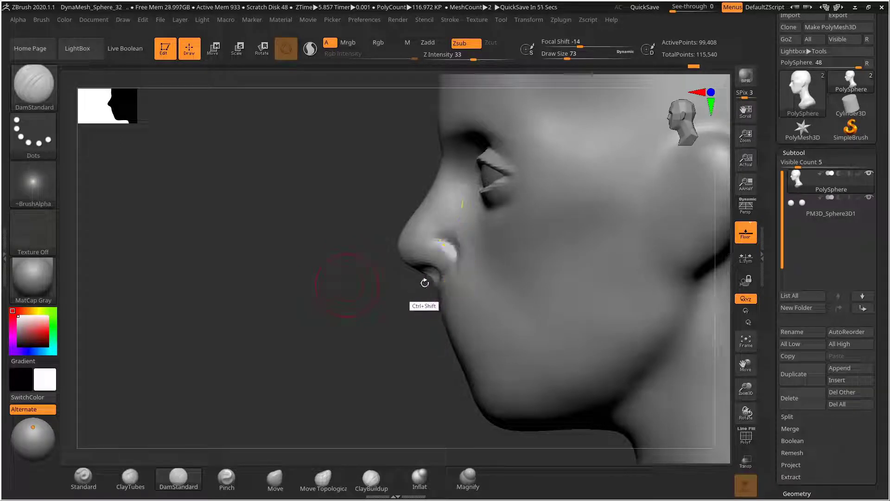
{"action": "left_click", "coordinate": [387, 326], "text": "ctrl+shift"}
{"action": "left_click_drag", "start_coordinate": [389, 324], "coordinate": [379, 336]}
Reshape the nostril wing in profile with the Move brush at draw size 73
{"action": "left_click", "coordinate": [279, 478]}
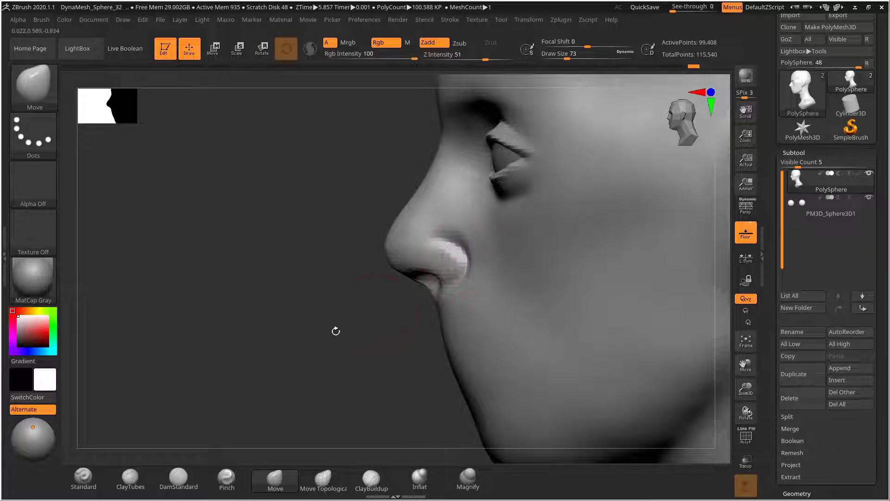
{"action": "mouse_move", "coordinate": [333, 329]}
{"action": "left_mouse_down"}
{"action": "mouse_move", "coordinate": [545, 268]}
{"action": "mouse_move", "coordinate": [520, 274]}
{"action": "left_mouse_up"}
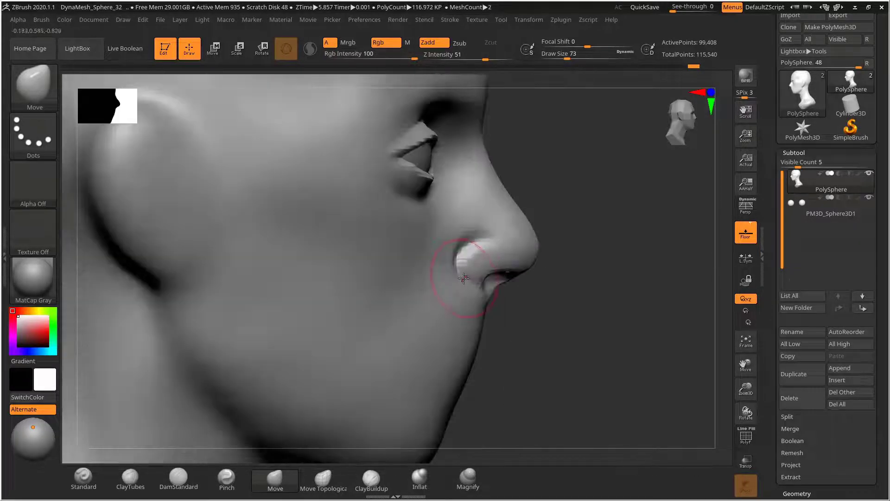
{"action": "mouse_move", "coordinate": [581, 251]}
{"action": "left_mouse_down"}
{"action": "mouse_move", "coordinate": [658, 270]}
{"action": "mouse_move", "coordinate": [568, 279]}
{"action": "left_mouse_up"}
Build up the nostril wings and their transition to the nose tip with ClayTubes at draw size 60 and Z intensity 9
{"action": "left_click", "coordinate": [130, 478]}
{"action": "left_click_drag", "start_coordinate": [422, 272], "coordinate": [416, 271]}
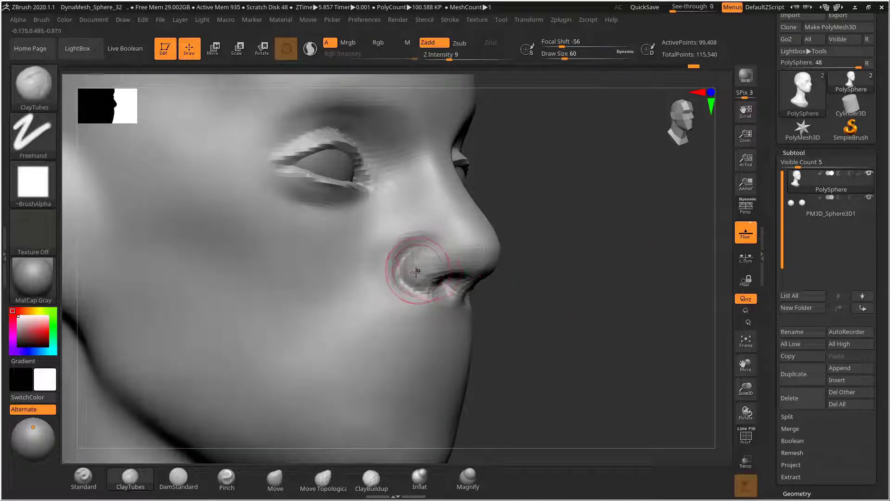
{"action": "left_click_drag", "start_coordinate": [629, 262], "coordinate": [682, 305]}
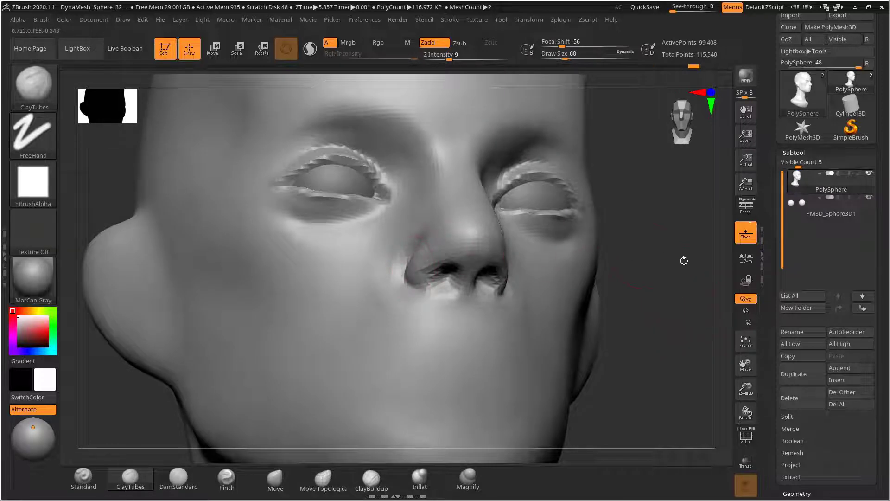
{"action": "left_click_drag", "start_coordinate": [684, 261], "coordinate": [596, 249]}
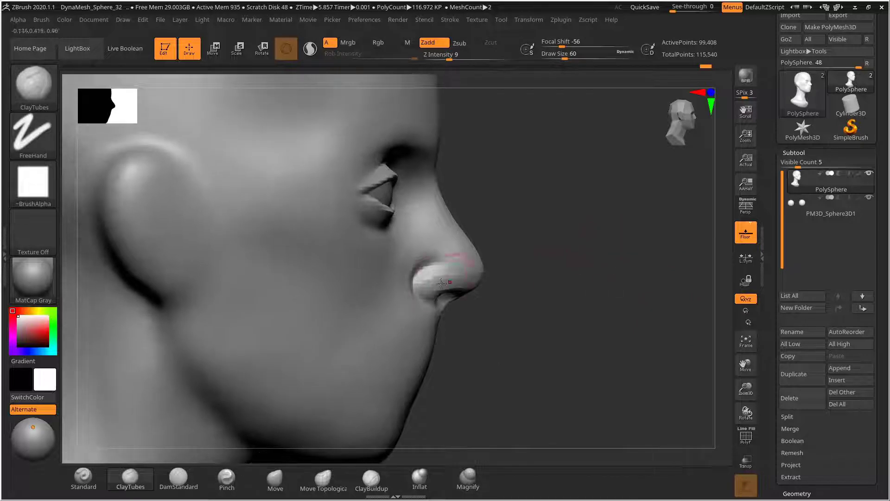
{"action": "mouse_move", "coordinate": [542, 269]}
{"action": "left_mouse_down"}
{"action": "mouse_move", "coordinate": [649, 260]}
{"action": "mouse_move", "coordinate": [675, 234]}
{"action": "mouse_move", "coordinate": [638, 250]}
{"action": "mouse_move", "coordinate": [659, 236]}
{"action": "left_mouse_up"}
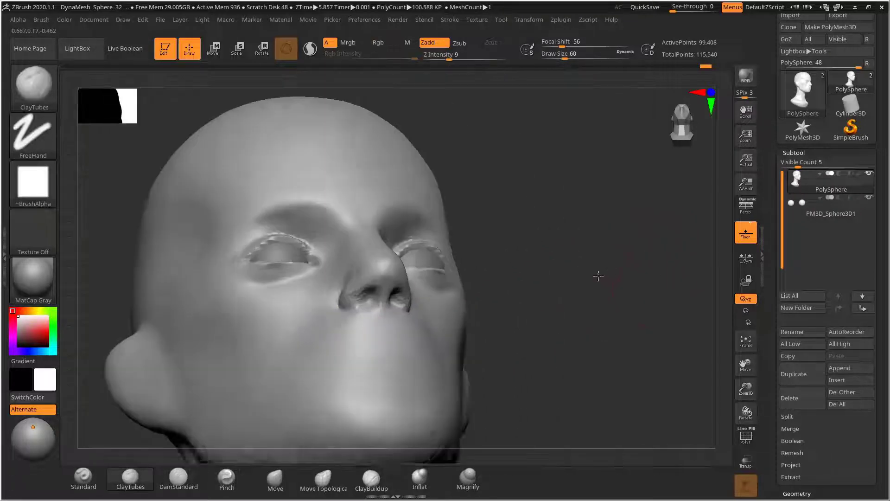
Fill out the nose tip and underside around the nostrils with ClayTubes, and switch to the DamStandard brush
{"action": "left_click_drag", "start_coordinate": [598, 276], "coordinate": [639, 281]}
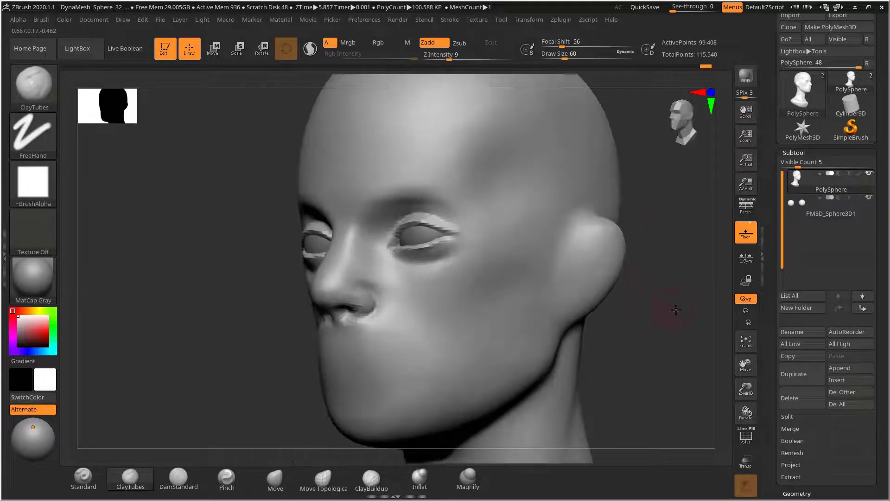
{"action": "left_click_drag", "start_coordinate": [676, 310], "coordinate": [341, 331]}
{"action": "mouse_move", "coordinate": [695, 313]}
{"action": "left_mouse_down"}
{"action": "mouse_move", "coordinate": [714, 311]}
{"action": "mouse_move", "coordinate": [680, 319]}
{"action": "mouse_move", "coordinate": [685, 308]}
{"action": "left_mouse_up"}
{"action": "left_click_drag", "start_coordinate": [538, 290], "coordinate": [567, 261]}
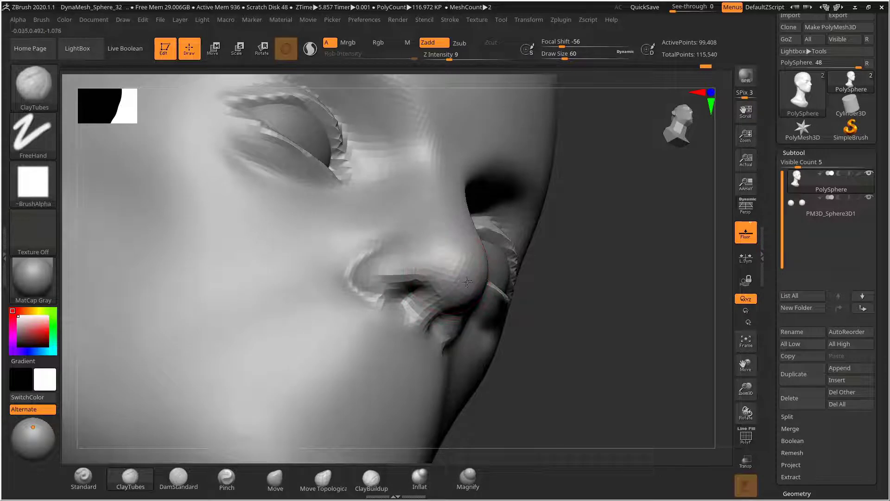
{"action": "mouse_move", "coordinate": [501, 315]}
{"action": "left_mouse_down"}
{"action": "mouse_move", "coordinate": [588, 247]}
{"action": "mouse_move", "coordinate": [622, 255]}
{"action": "mouse_move", "coordinate": [664, 305]}
{"action": "mouse_move", "coordinate": [708, 322]}
{"action": "mouse_move", "coordinate": [694, 284]}
{"action": "mouse_move", "coordinate": [683, 281]}
{"action": "mouse_move", "coordinate": [703, 279]}
{"action": "left_mouse_up"}
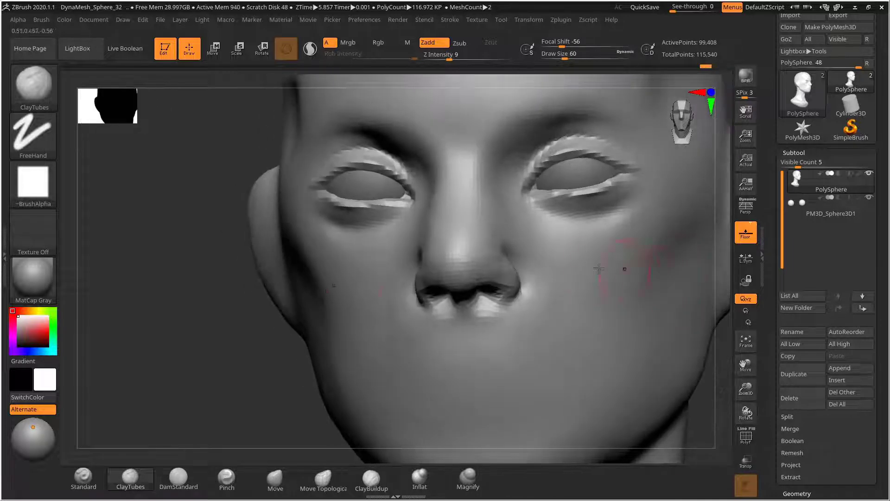
{"action": "left_click_drag", "start_coordinate": [215, 358], "coordinate": [193, 352], "text": "alt"}
{"action": "left_click", "coordinate": [169, 478]}
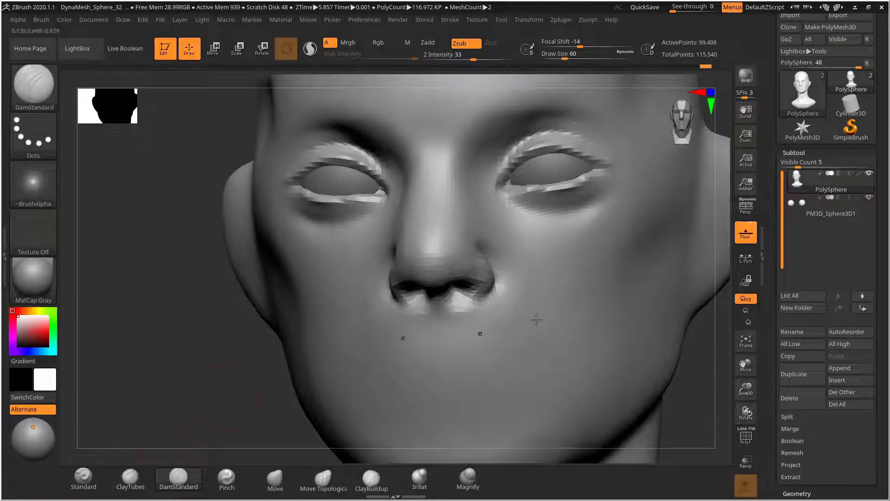
Outline the nose bridge's top, side and cross lines as screen annotations, and clear them
{"action": "key", "text": "ctrl+shift"}
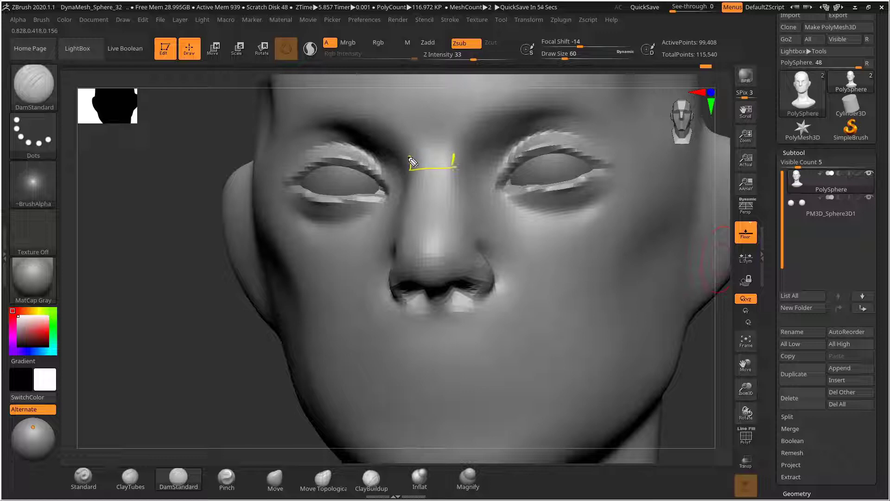
{"action": "mouse_move", "coordinate": [409, 158]}
{"action": "left_mouse_down"}
{"action": "mouse_move", "coordinate": [450, 154]}
{"action": "mouse_move", "coordinate": [407, 160]}
{"action": "left_mouse_up"}
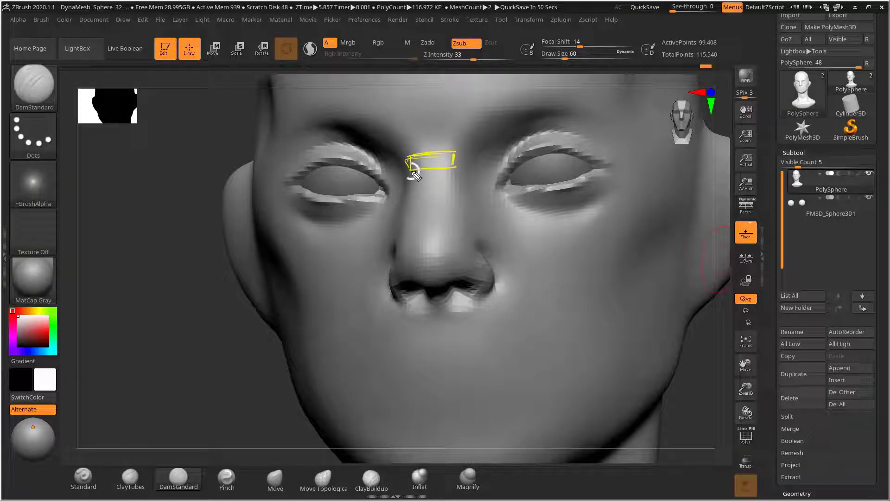
{"action": "left_click_drag", "start_coordinate": [410, 171], "coordinate": [398, 247]}
{"action": "left_click_drag", "start_coordinate": [455, 172], "coordinate": [462, 250]}
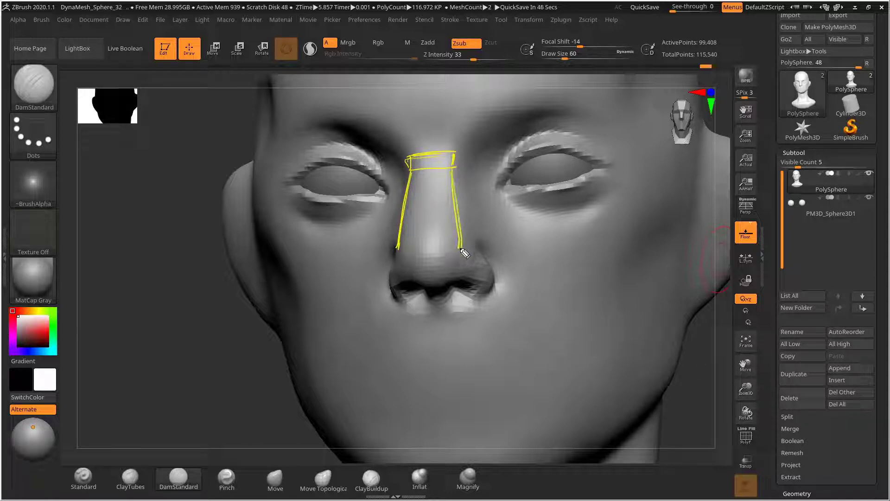
{"action": "left_click_drag", "start_coordinate": [400, 237], "coordinate": [459, 233]}
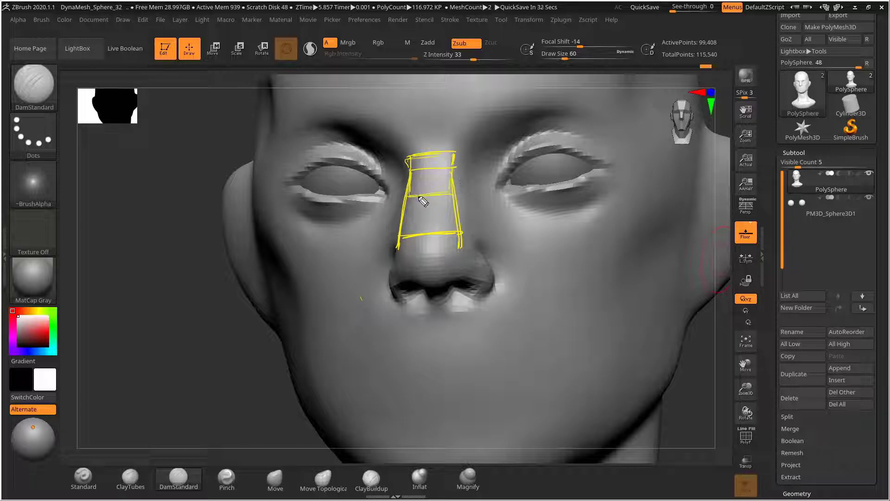
{"action": "mouse_move", "coordinate": [417, 198]}
{"action": "left_mouse_down"}
{"action": "mouse_move", "coordinate": [402, 254]}
{"action": "mouse_move", "coordinate": [406, 290]}
{"action": "mouse_move", "coordinate": [464, 218]}
{"action": "mouse_move", "coordinate": [451, 200]}
{"action": "left_mouse_up"}
{"action": "mouse_move", "coordinate": [450, 199]}
{"action": "left_mouse_down"}
{"action": "mouse_move", "coordinate": [461, 284]}
{"action": "mouse_move", "coordinate": [409, 240]}
{"action": "left_mouse_up"}
{"action": "key", "text": "ctrl+shift+6"}
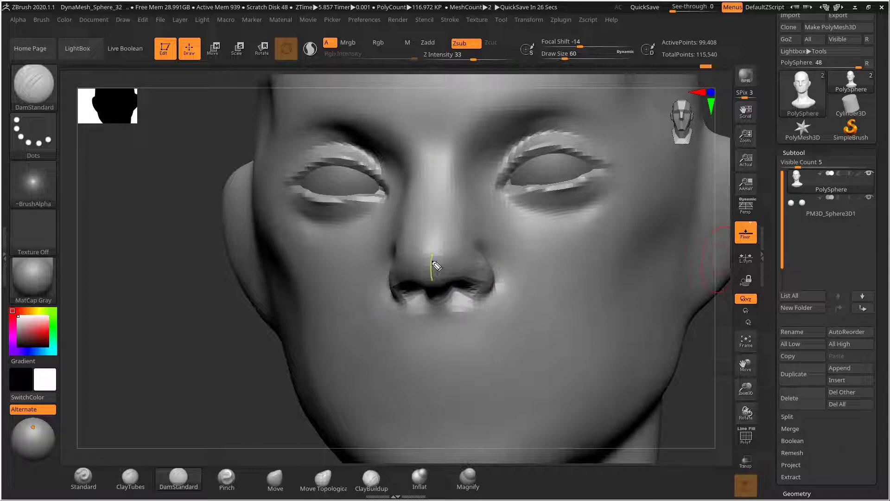
Annotate the two halves of the nose tip, its centre line and the nostril wing, and clear the drawing
{"action": "left_click_drag", "start_coordinate": [432, 281], "coordinate": [447, 244]}
{"action": "mouse_move", "coordinate": [440, 254]}
{"action": "left_mouse_down"}
{"action": "mouse_move", "coordinate": [480, 240]}
{"action": "mouse_move", "coordinate": [464, 278]}
{"action": "left_mouse_up"}
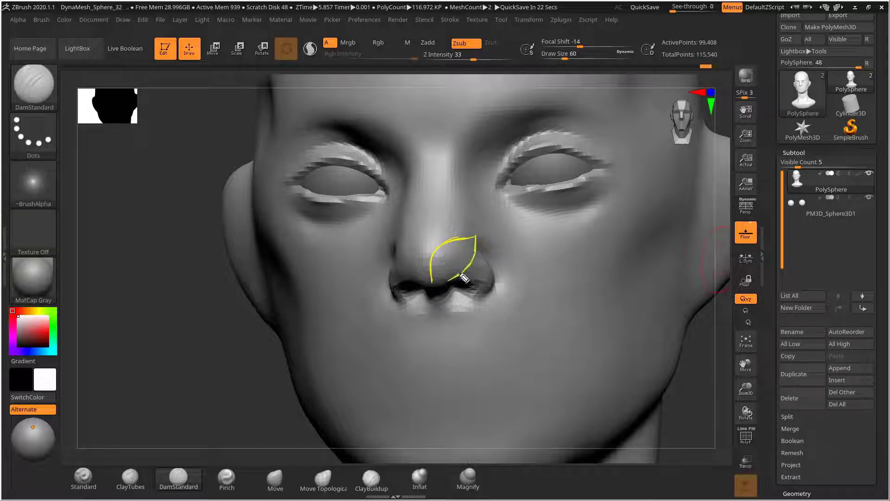
{"action": "mouse_move", "coordinate": [401, 240]}
{"action": "left_mouse_down"}
{"action": "mouse_move", "coordinate": [426, 255]}
{"action": "mouse_move", "coordinate": [432, 281]}
{"action": "mouse_move", "coordinate": [399, 260]}
{"action": "mouse_move", "coordinate": [423, 287]}
{"action": "left_mouse_up"}
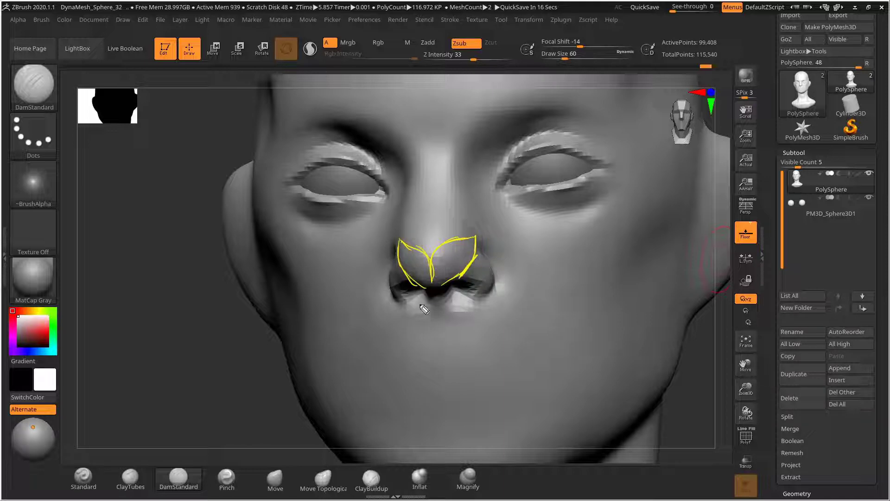
{"action": "left_click_drag", "start_coordinate": [397, 268], "coordinate": [435, 306]}
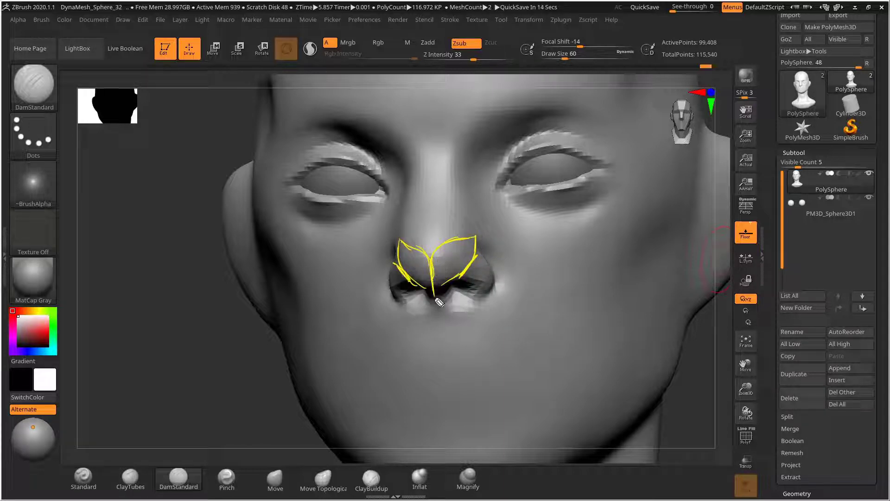
{"action": "left_click_drag", "start_coordinate": [471, 236], "coordinate": [443, 250]}
{"action": "left_click_drag", "start_coordinate": [461, 277], "coordinate": [492, 279]}
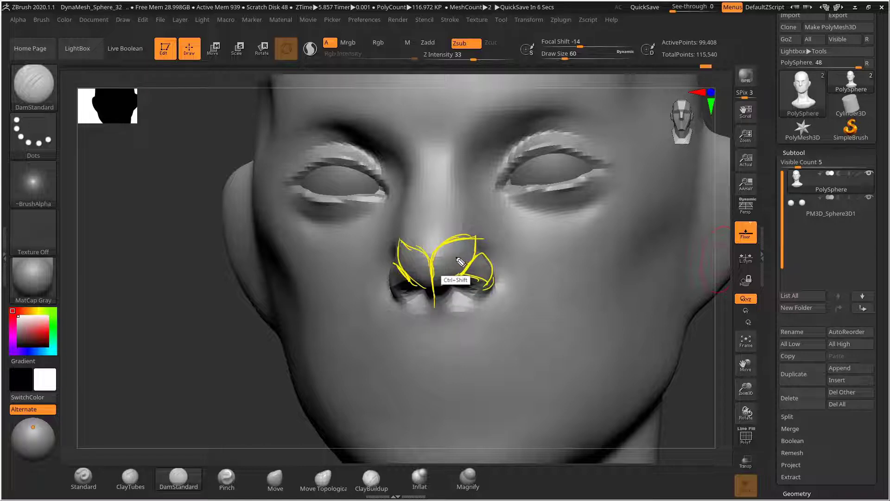
{"action": "key", "text": "ctrl+shift+7"}
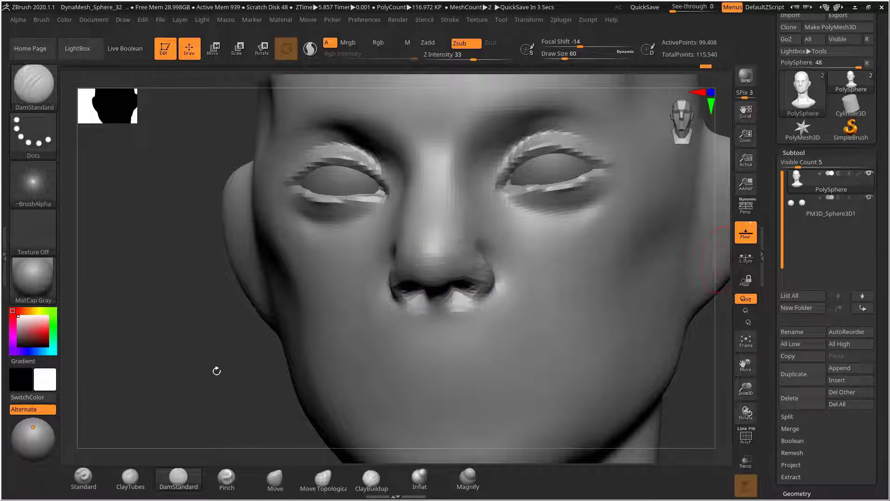
Set the draw size to 76 and carve the creases separating the nose tip from the bridge and nostril wings with DamStandard
{"action": "left_click_drag", "start_coordinate": [212, 381], "coordinate": [260, 334]}
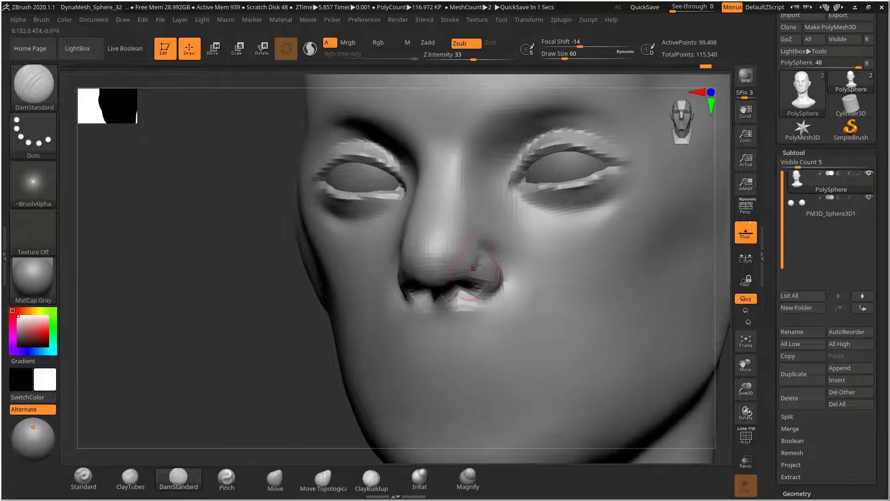
{"action": "left_click_drag", "start_coordinate": [456, 283], "coordinate": [446, 288]}
{"action": "key", "text": "bracketright"}
{"action": "left_click_drag", "start_coordinate": [479, 254], "coordinate": [457, 283]}
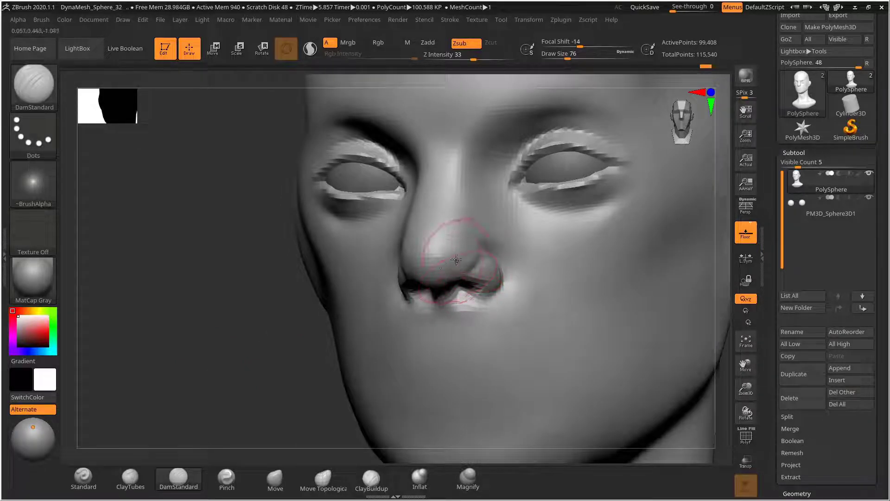
{"action": "left_click_drag", "start_coordinate": [438, 249], "coordinate": [483, 253]}
{"action": "mouse_move", "coordinate": [252, 342]}
{"action": "left_mouse_down"}
{"action": "mouse_move", "coordinate": [551, 256]}
{"action": "mouse_move", "coordinate": [552, 238]}
{"action": "mouse_move", "coordinate": [640, 260]}
{"action": "mouse_move", "coordinate": [427, 278]}
{"action": "left_mouse_up"}
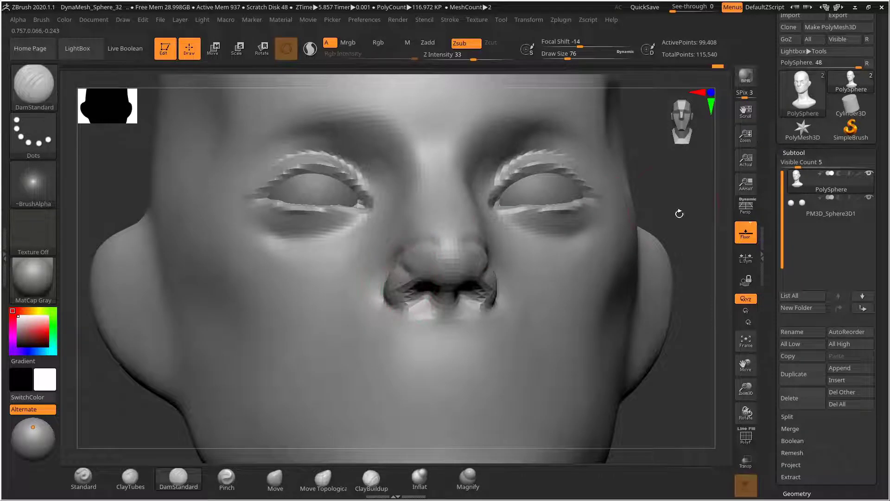
Soften the nose tip and the creases around the nostril wings, and set the DamStandard draw size to 70
{"action": "mouse_move", "coordinate": [680, 211]}
{"action": "left_mouse_down"}
{"action": "mouse_move", "coordinate": [437, 261]}
{"action": "mouse_move", "coordinate": [427, 281]}
{"action": "mouse_move", "coordinate": [415, 278]}
{"action": "mouse_move", "coordinate": [506, 280]}
{"action": "mouse_move", "coordinate": [612, 251]}
{"action": "mouse_move", "coordinate": [533, 258]}
{"action": "left_mouse_up"}
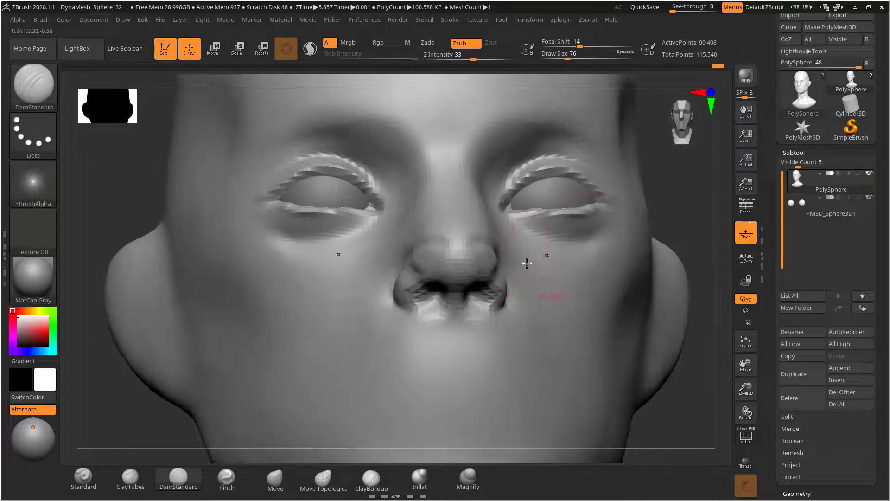
{"action": "mouse_move", "coordinate": [666, 217]}
{"action": "left_mouse_down"}
{"action": "mouse_move", "coordinate": [680, 230]}
{"action": "mouse_move", "coordinate": [612, 228]}
{"action": "left_mouse_up"}
{"action": "key", "text": "shift"}
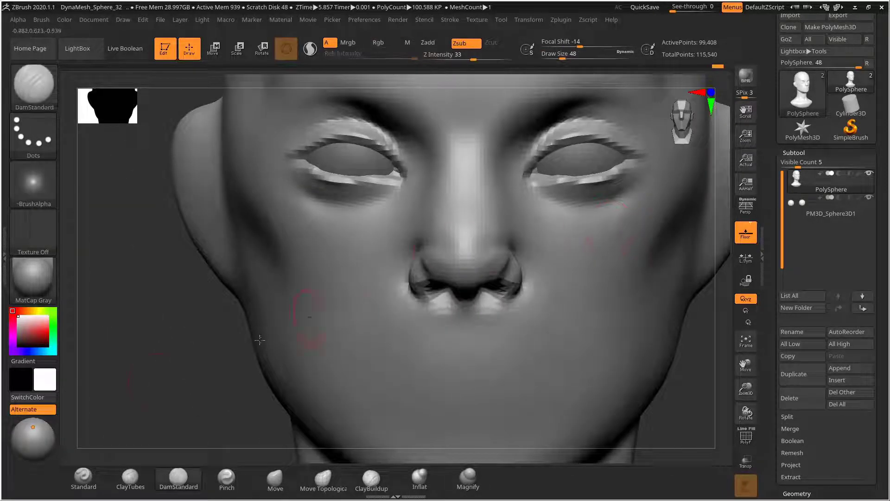
{"action": "mouse_move", "coordinate": [158, 380]}
{"action": "left_mouse_down", "text": "alt"}
{"action": "mouse_move", "coordinate": [137, 388]}
{"action": "mouse_move", "coordinate": [163, 371]}
{"action": "left_mouse_up", "text": "alt"}
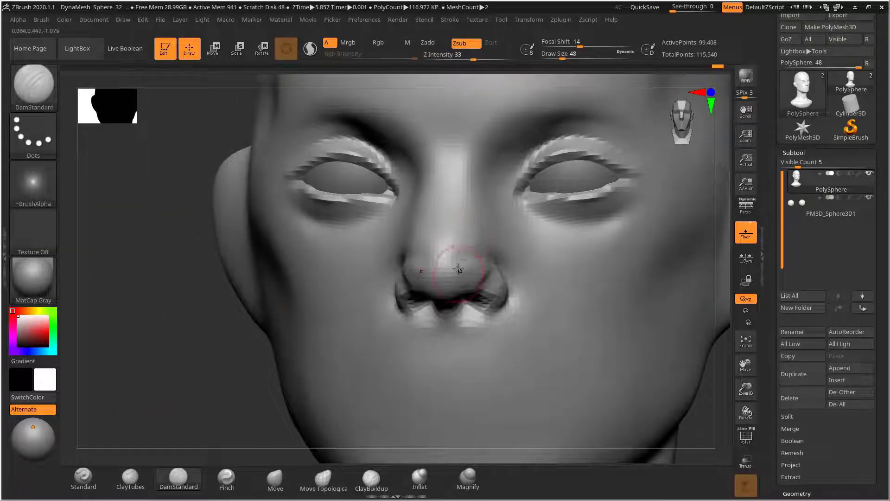
{"action": "key", "text": "s"}
{"action": "left_click_drag", "start_coordinate": [458, 224], "coordinate": [462, 224]}
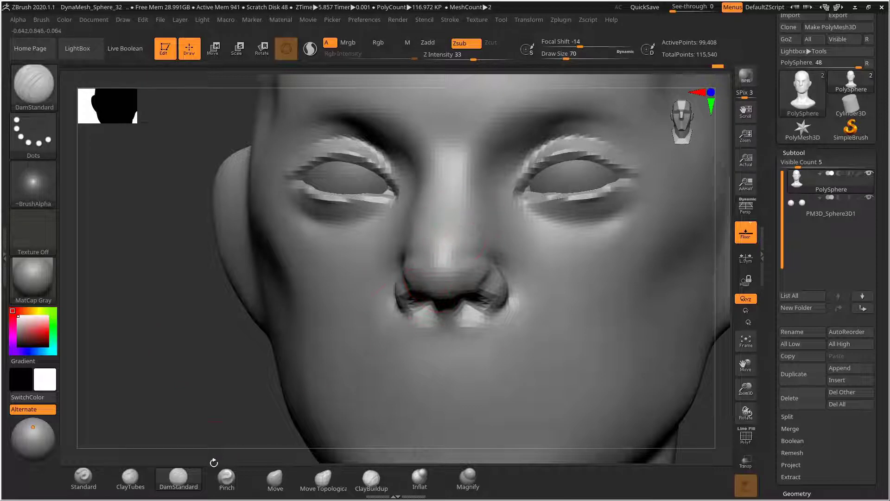
Build up the side planes of the nose bridge down to the cheeks with ClayTubes at draw size 60
{"action": "left_click", "coordinate": [131, 479]}
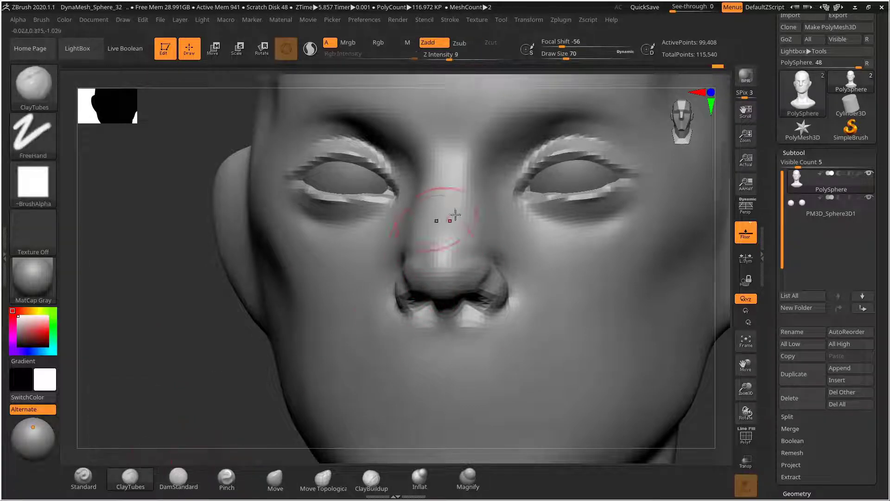
{"action": "key", "text": "s"}
{"action": "left_click_drag", "start_coordinate": [476, 206], "coordinate": [468, 206]}
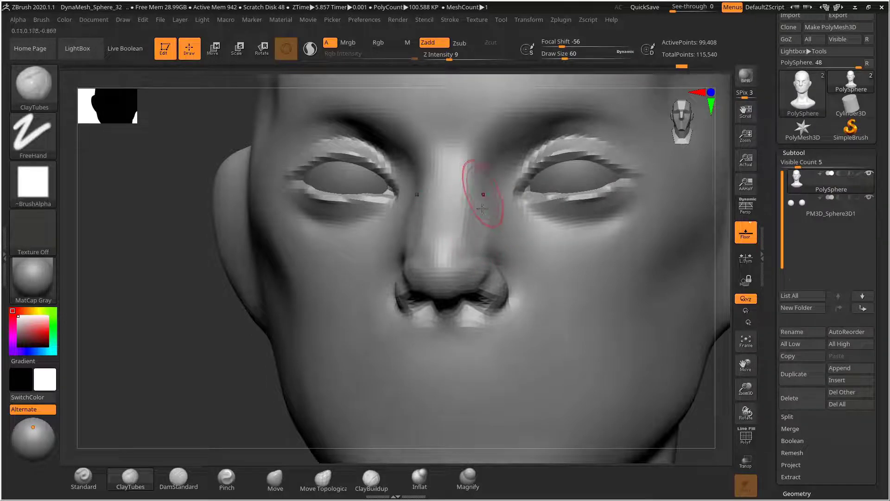
{"action": "left_click_drag", "start_coordinate": [479, 249], "coordinate": [483, 253]}
{"action": "mouse_move", "coordinate": [479, 204]}
{"action": "left_mouse_down"}
{"action": "mouse_move", "coordinate": [496, 245]}
{"action": "mouse_move", "coordinate": [473, 237]}
{"action": "mouse_move", "coordinate": [476, 253]}
{"action": "left_mouse_up"}
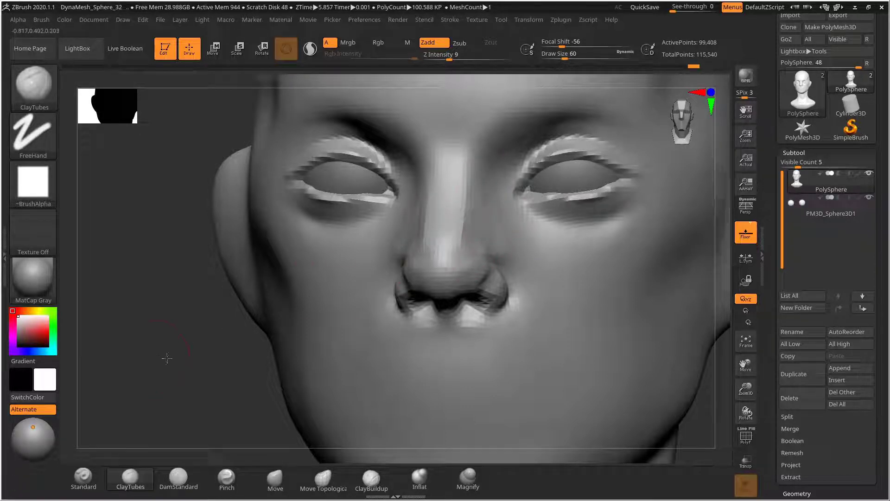
{"action": "left_click_drag", "start_coordinate": [168, 358], "coordinate": [232, 356]}
{"action": "mouse_move", "coordinate": [409, 205]}
{"action": "left_mouse_down"}
{"action": "mouse_move", "coordinate": [397, 236]}
{"action": "mouse_move", "coordinate": [409, 215]}
{"action": "mouse_move", "coordinate": [415, 244]}
{"action": "left_mouse_up"}
{"action": "left_click_drag", "start_coordinate": [691, 219], "coordinate": [645, 214]}
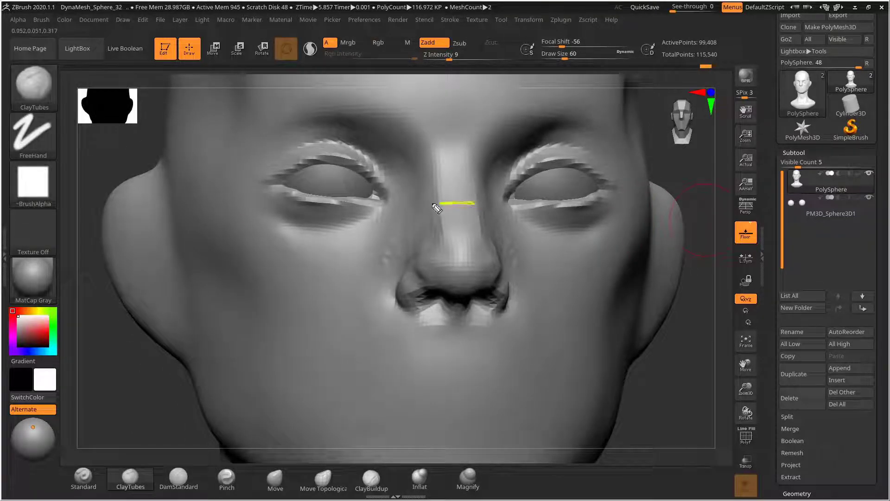
Annotate the nose bridge's top plane, sloping sides and outer borders, and clear the drawing
{"action": "mouse_move", "coordinate": [444, 206]}
{"action": "left_mouse_down"}
{"action": "mouse_move", "coordinate": [408, 219]}
{"action": "mouse_move", "coordinate": [405, 264]}
{"action": "left_mouse_up"}
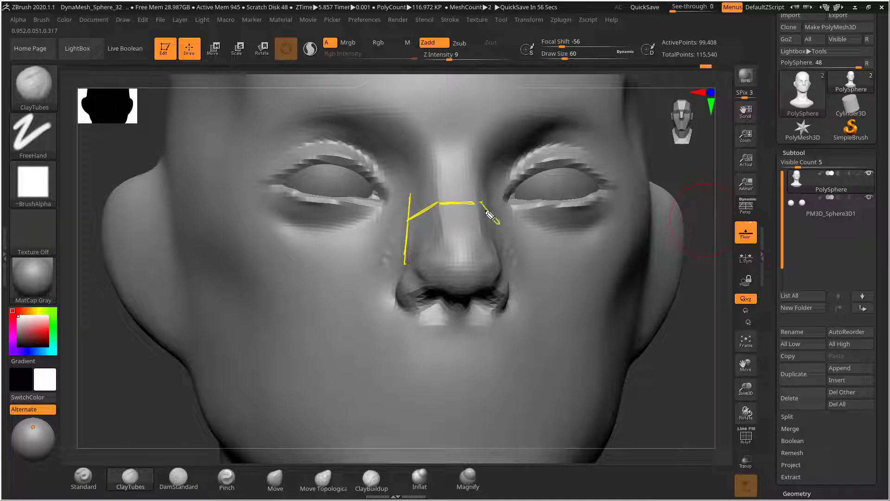
{"action": "left_click_drag", "start_coordinate": [501, 193], "coordinate": [514, 274]}
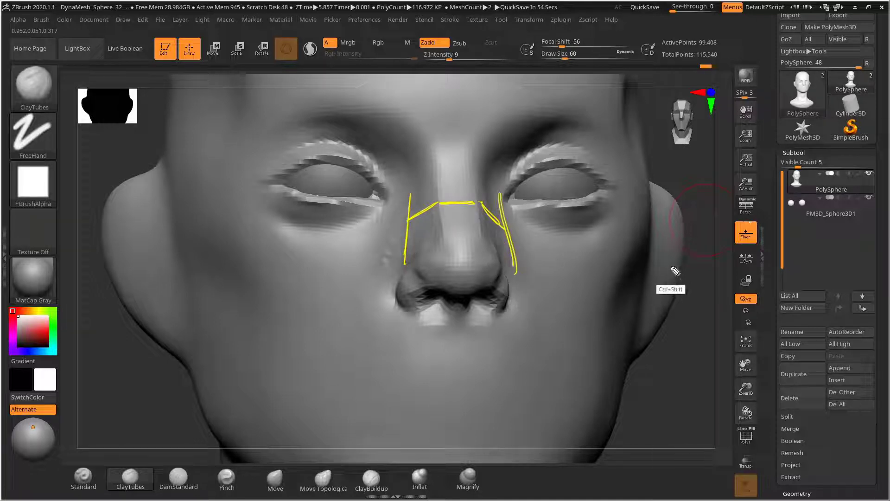
{"action": "key", "text": "ctrl+shift+7"}
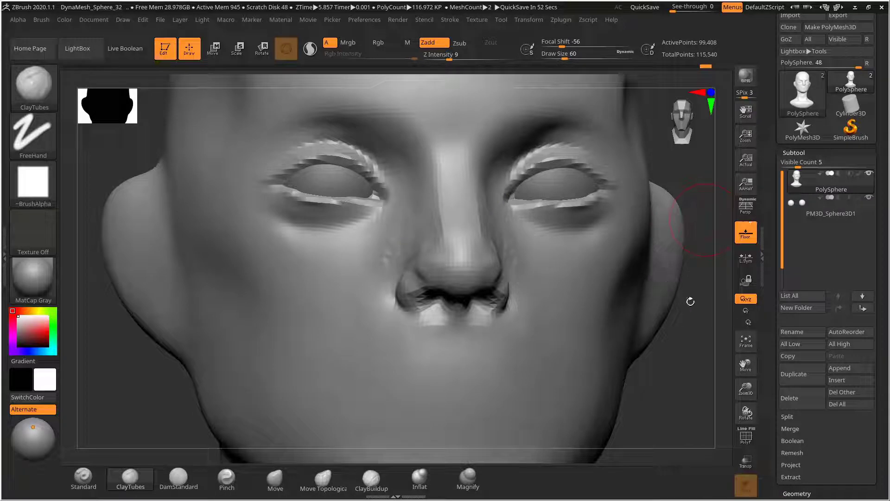
Smooth the side planes of the nose into the cheeks and set the draw size to 48 for the nostril area
{"action": "left_click_drag", "start_coordinate": [695, 335], "coordinate": [700, 339]}
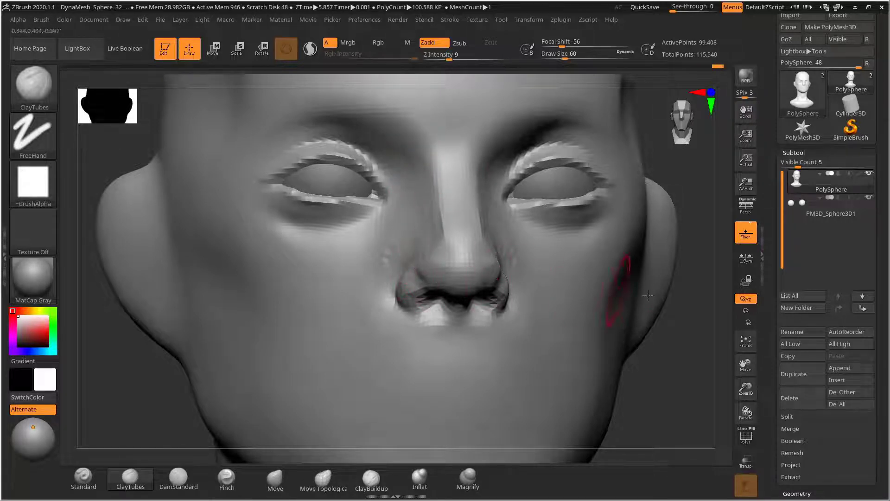
{"action": "key", "text": "shift"}
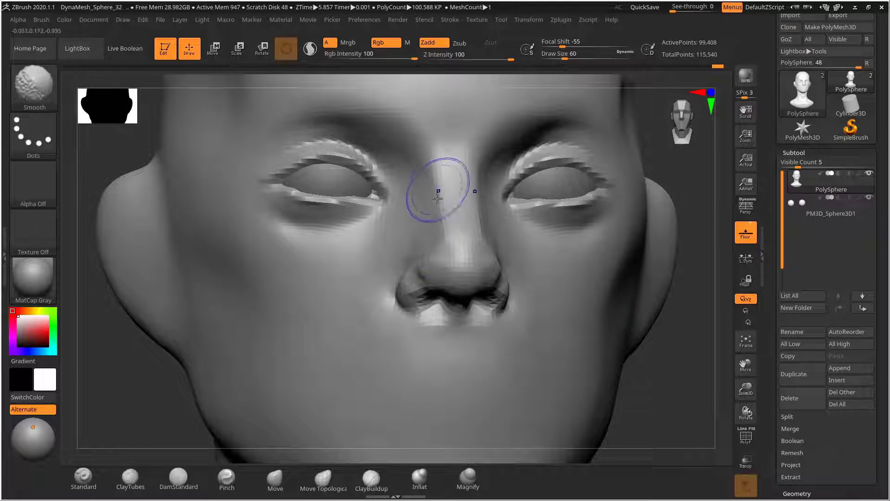
{"action": "mouse_move", "coordinate": [435, 185]}
{"action": "left_mouse_down", "text": "shift"}
{"action": "mouse_move", "coordinate": [423, 251]}
{"action": "mouse_move", "coordinate": [449, 270]}
{"action": "mouse_move", "coordinate": [415, 280]}
{"action": "mouse_move", "coordinate": [411, 272]}
{"action": "left_mouse_up", "text": "shift"}
{"action": "key", "text": "s"}
{"action": "key", "text": "shift"}
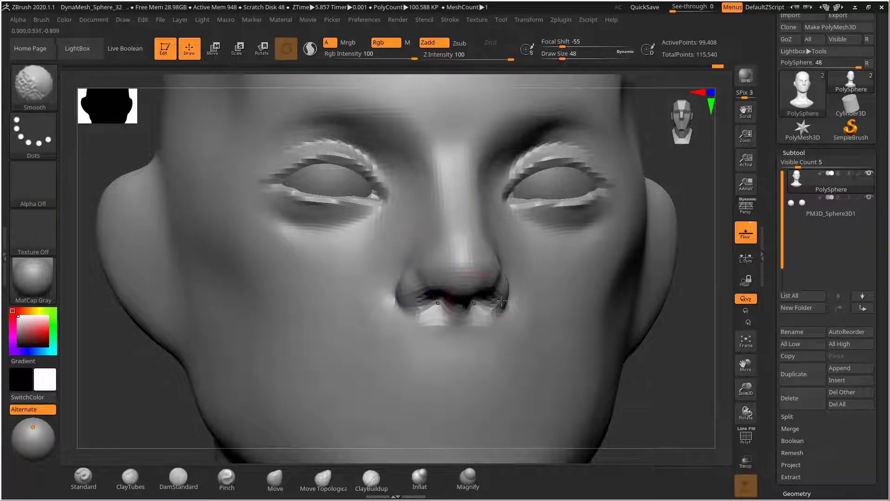
Annotate the curved line where the nose base meets the face, seen from below, and clear the drawing
{"action": "left_click_drag", "start_coordinate": [694, 335], "coordinate": [682, 297], "text": "alt"}
{"action": "mouse_move", "coordinate": [681, 315]}
{"action": "left_mouse_down"}
{"action": "mouse_move", "coordinate": [620, 318]}
{"action": "mouse_move", "coordinate": [661, 306]}
{"action": "mouse_move", "coordinate": [699, 332]}
{"action": "mouse_move", "coordinate": [731, 322]}
{"action": "mouse_move", "coordinate": [660, 260]}
{"action": "mouse_move", "coordinate": [658, 302]}
{"action": "mouse_move", "coordinate": [623, 297]}
{"action": "left_mouse_up"}
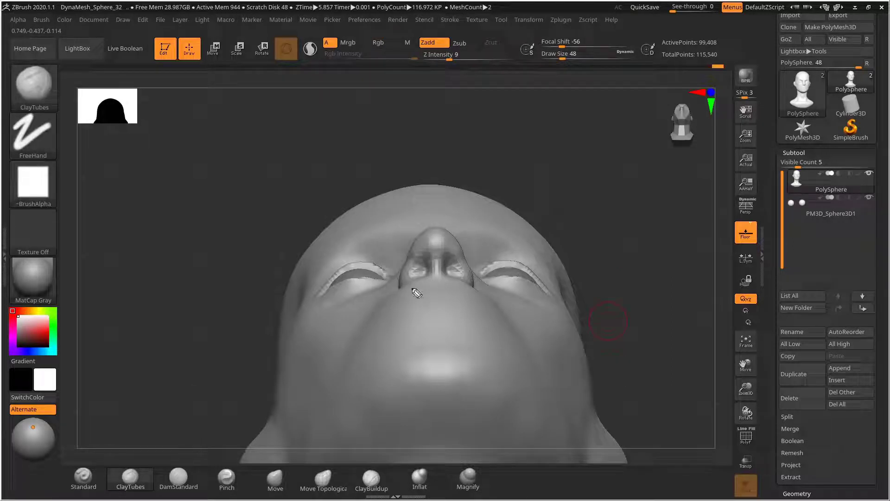
{"action": "mouse_move", "coordinate": [386, 307]}
{"action": "left_mouse_down"}
{"action": "mouse_move", "coordinate": [411, 288]}
{"action": "mouse_move", "coordinate": [457, 286]}
{"action": "mouse_move", "coordinate": [491, 304]}
{"action": "left_mouse_up"}
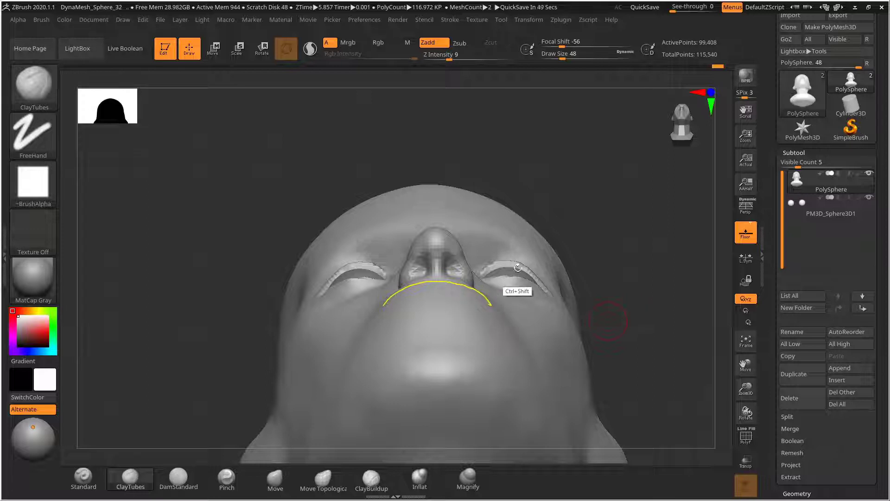
{"action": "mouse_move", "coordinate": [580, 215]}
{"action": "left_mouse_down"}
{"action": "mouse_move", "coordinate": [591, 229]}
{"action": "mouse_move", "coordinate": [578, 226]}
{"action": "left_mouse_up"}
{"action": "left_click", "coordinate": [571, 226], "text": "ctrl+shift"}
Adjust the nostril wings from below with the Move brush at draw size 91, following the curve of the face
{"action": "key", "text": "s"}
{"action": "left_click_drag", "start_coordinate": [408, 295], "coordinate": [414, 294]}
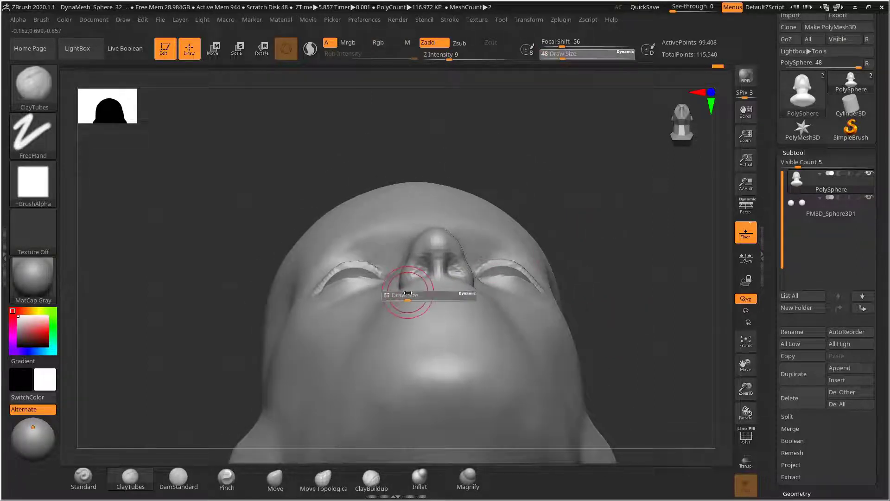
{"action": "mouse_move", "coordinate": [568, 214]}
{"action": "left_mouse_down"}
{"action": "mouse_move", "coordinate": [585, 205]}
{"action": "mouse_move", "coordinate": [583, 217]}
{"action": "left_mouse_up"}
{"action": "key", "text": "s"}
{"action": "left_click_drag", "start_coordinate": [457, 280], "coordinate": [460, 280]}
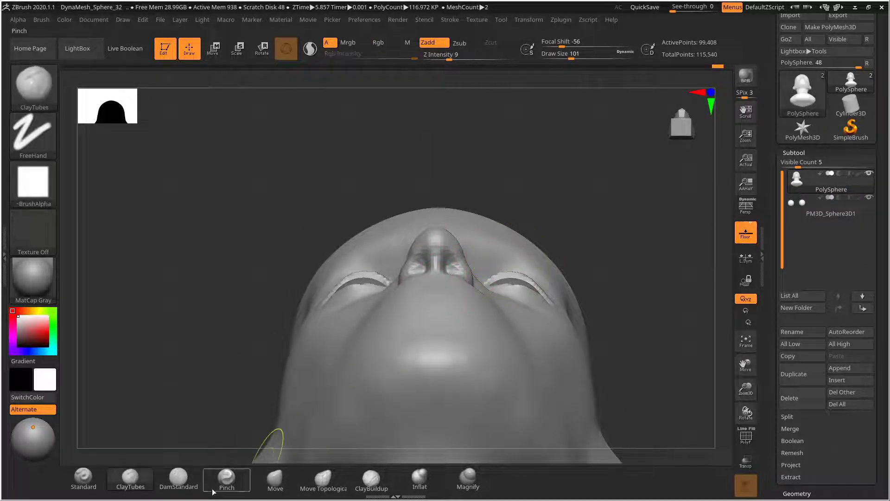
{"action": "left_click", "coordinate": [275, 478]}
{"action": "key", "text": "s"}
{"action": "left_click_drag", "start_coordinate": [461, 286], "coordinate": [466, 283]}
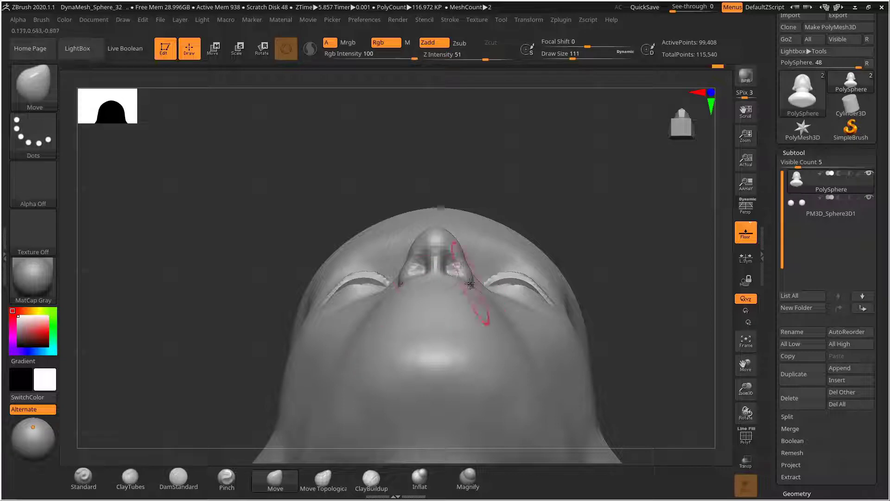
{"action": "key", "text": "bracketleft"}
{"action": "key", "text": "bracketleft"}
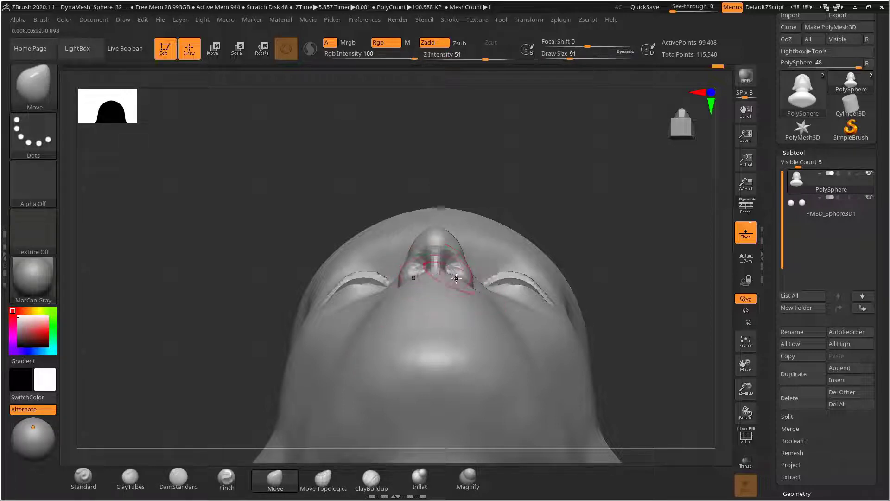
Draw annotation guides for the mouth width straight down from the eye centres and the inner edges of the irises
{"action": "left_click_drag", "start_coordinate": [630, 231], "coordinate": [654, 265]}
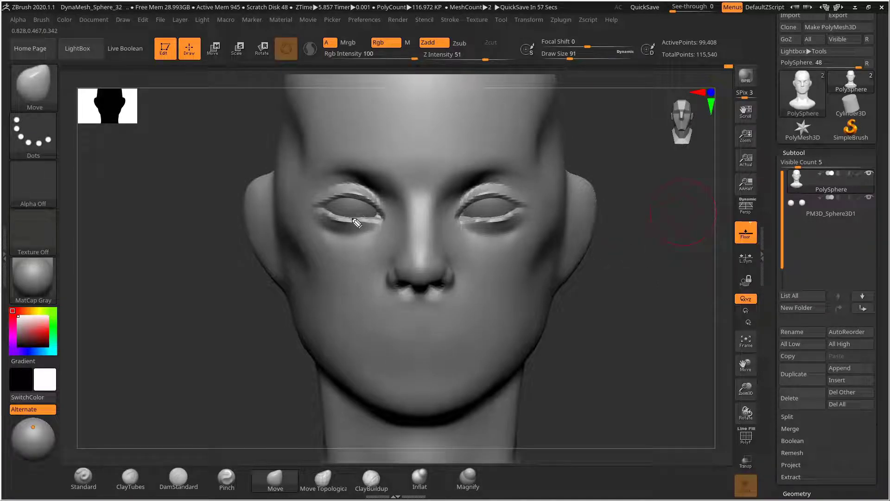
{"action": "left_click_drag", "start_coordinate": [356, 218], "coordinate": [358, 232]}
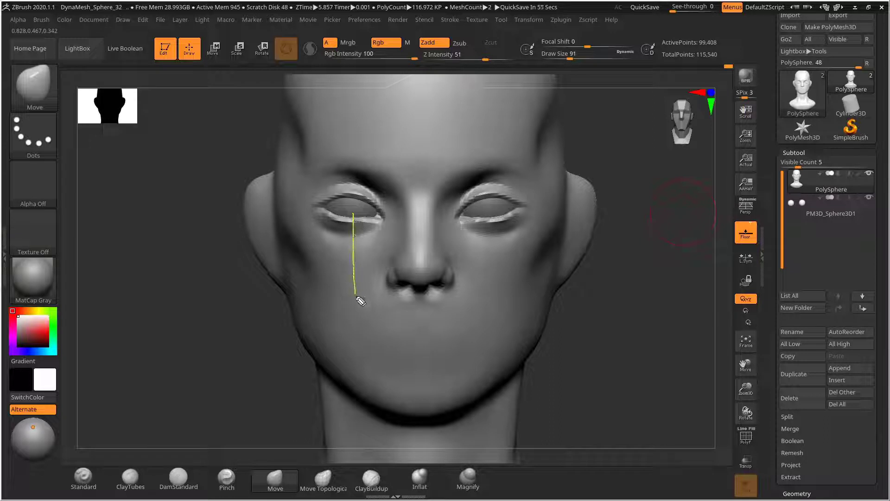
{"action": "left_click_drag", "start_coordinate": [361, 301], "coordinate": [360, 343]}
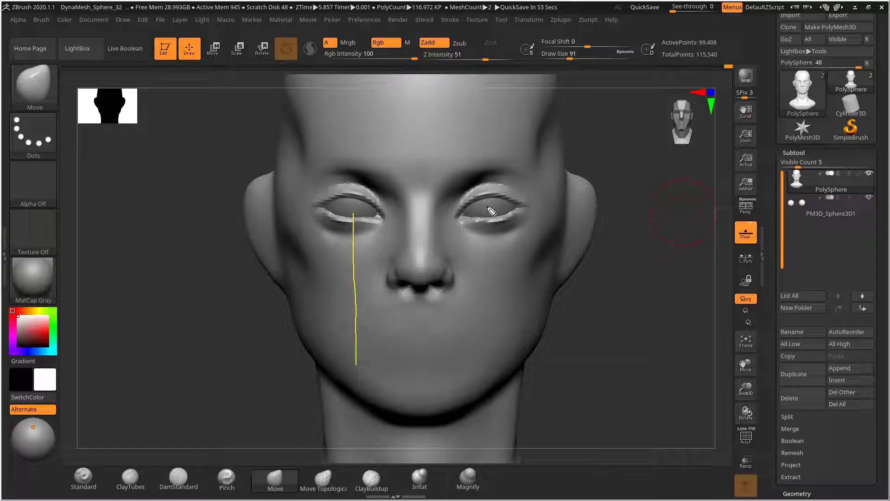
{"action": "left_click_drag", "start_coordinate": [492, 259], "coordinate": [496, 368]}
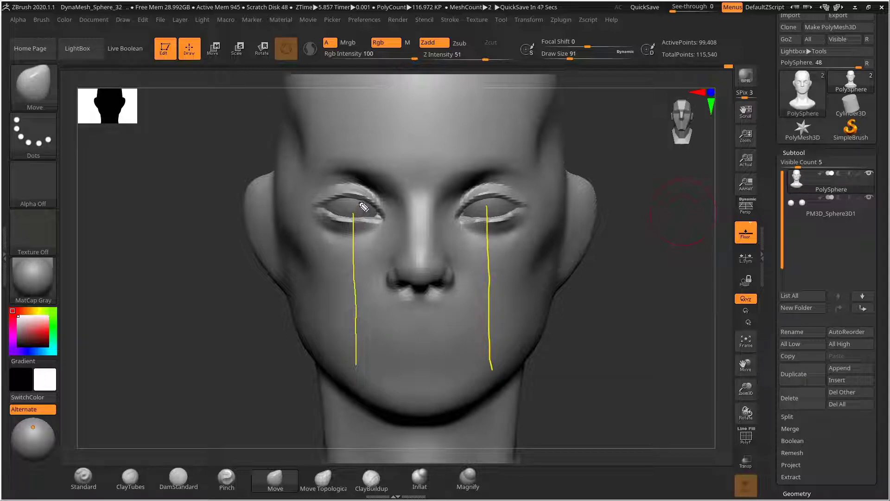
{"action": "mouse_move", "coordinate": [362, 204]}
{"action": "left_mouse_down"}
{"action": "mouse_move", "coordinate": [346, 214]}
{"action": "mouse_move", "coordinate": [364, 210]}
{"action": "mouse_move", "coordinate": [369, 218]}
{"action": "left_mouse_up"}
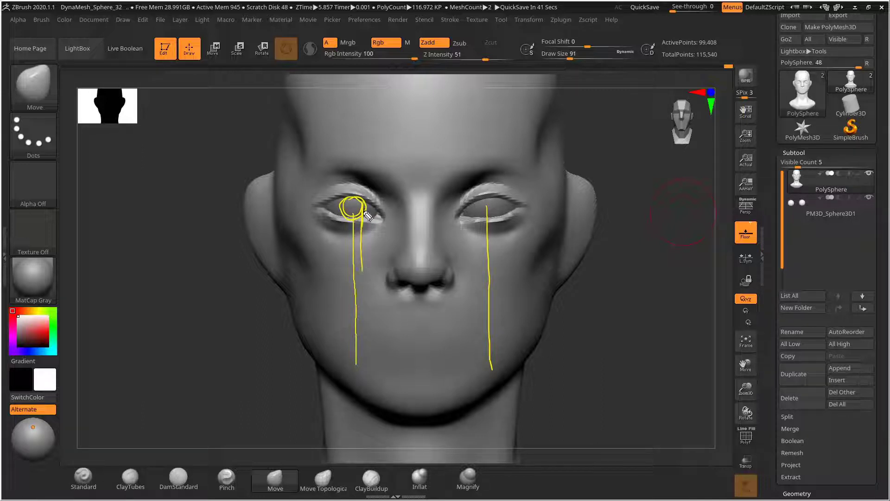
{"action": "left_click_drag", "start_coordinate": [363, 216], "coordinate": [367, 331]}
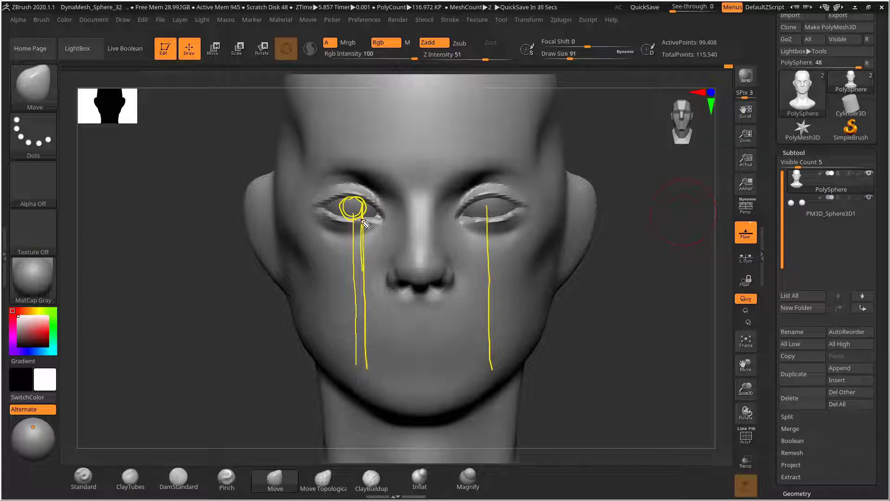
{"action": "left_click_drag", "start_coordinate": [365, 224], "coordinate": [369, 366]}
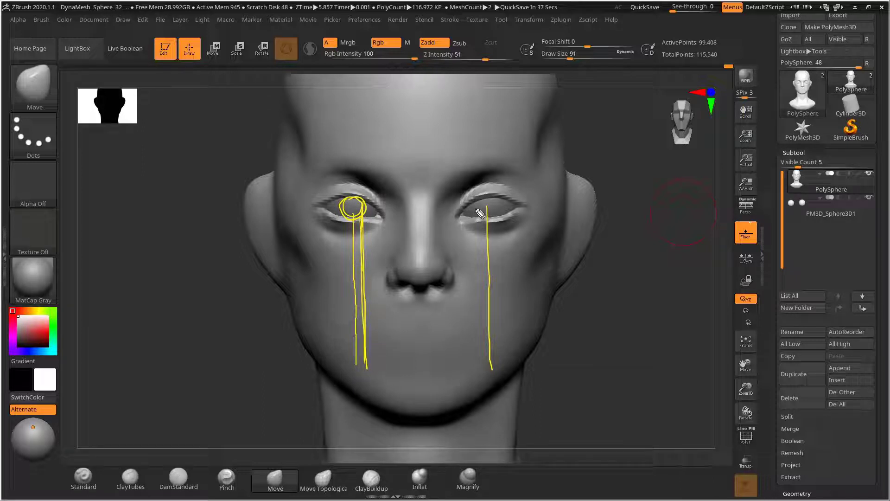
{"action": "left_click_drag", "start_coordinate": [475, 207], "coordinate": [475, 292]}
{"action": "left_click_drag", "start_coordinate": [472, 220], "coordinate": [482, 353]}
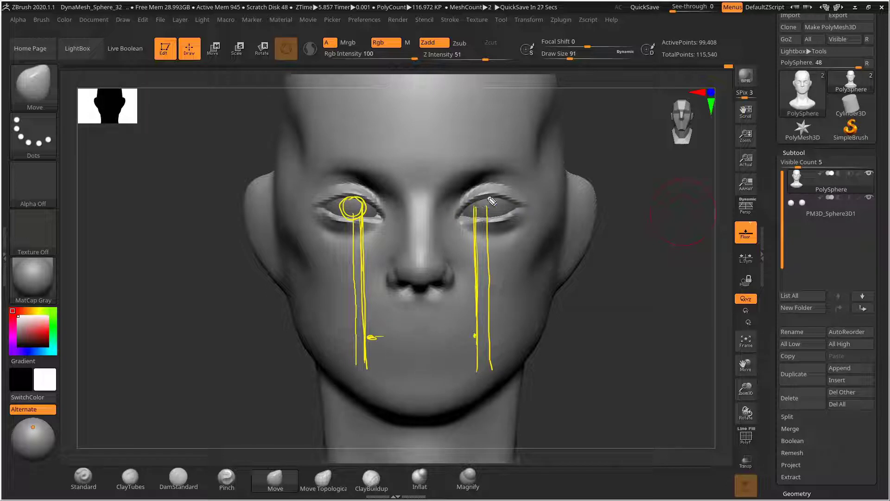
Annotate the central oval below the nose and the upper, middle and lower lip lines, and clear all drawings
{"action": "mouse_move", "coordinate": [421, 297]}
{"action": "left_mouse_down"}
{"action": "mouse_move", "coordinate": [414, 335]}
{"action": "mouse_move", "coordinate": [416, 297]}
{"action": "mouse_move", "coordinate": [433, 322]}
{"action": "mouse_move", "coordinate": [419, 353]}
{"action": "mouse_move", "coordinate": [423, 342]}
{"action": "mouse_move", "coordinate": [433, 354]}
{"action": "mouse_move", "coordinate": [393, 352]}
{"action": "left_mouse_up"}
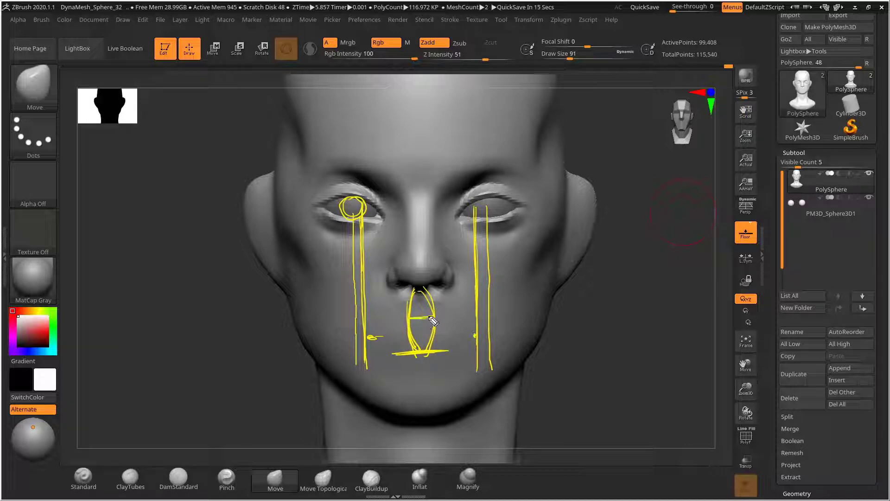
{"action": "mouse_move", "coordinate": [433, 321]}
{"action": "left_mouse_down"}
{"action": "mouse_move", "coordinate": [412, 324]}
{"action": "mouse_move", "coordinate": [434, 315]}
{"action": "mouse_move", "coordinate": [469, 336]}
{"action": "left_mouse_up"}
{"action": "left_click_drag", "start_coordinate": [409, 322], "coordinate": [373, 340]}
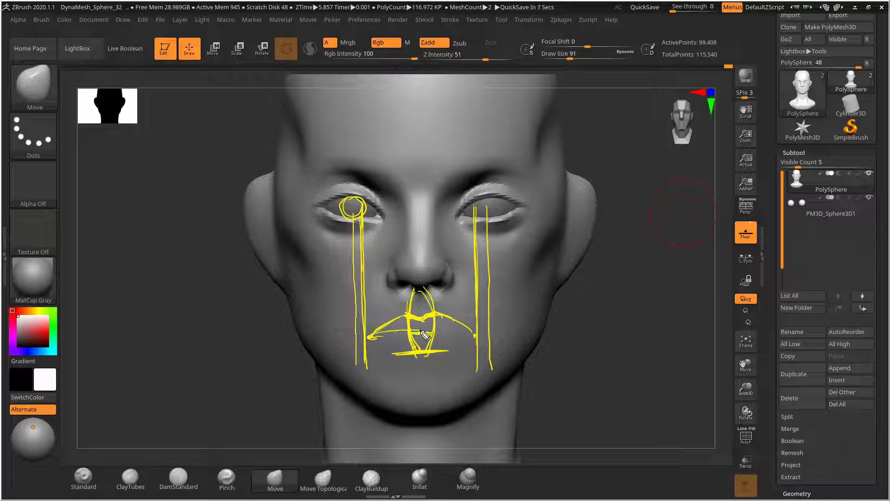
{"action": "left_click_drag", "start_coordinate": [424, 335], "coordinate": [463, 336]}
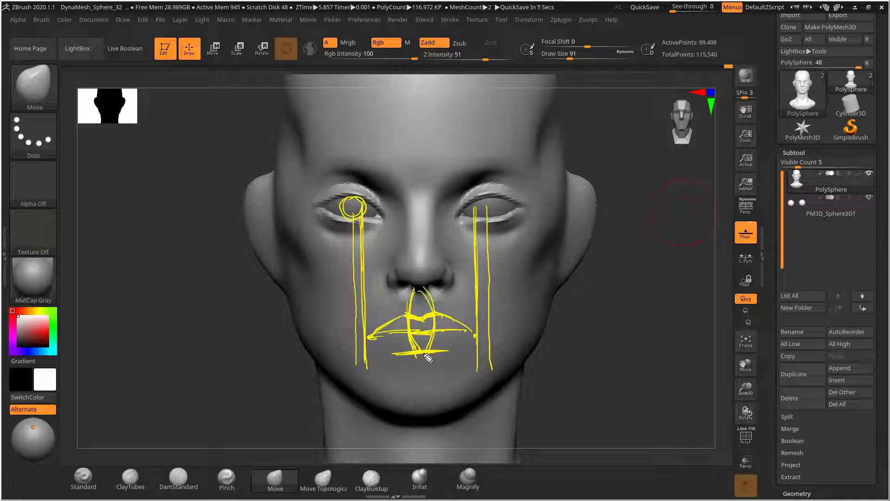
{"action": "left_click_drag", "start_coordinate": [386, 345], "coordinate": [429, 358]}
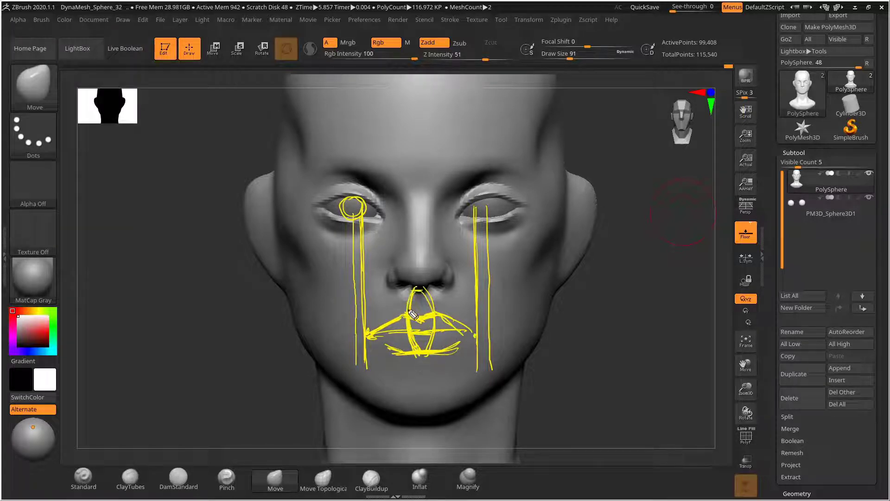
{"action": "left_click_drag", "start_coordinate": [413, 314], "coordinate": [423, 365]}
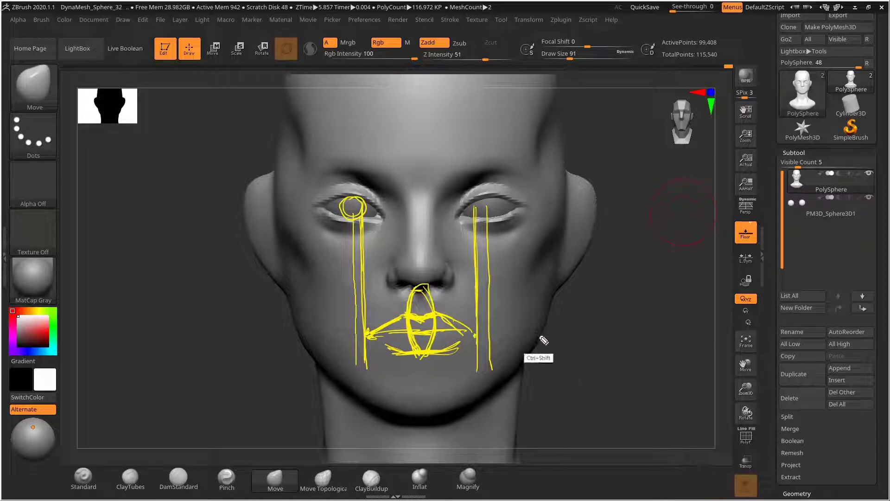
{"action": "key", "text": "ctrl+shift+7"}
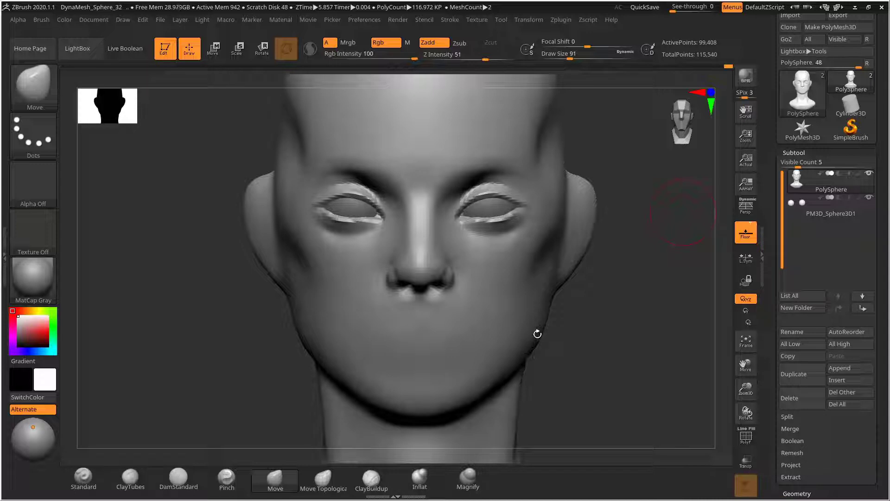
Carve the horizontal line between the lips below the nose with the DamStandard brush at draw size 91
{"action": "left_click", "coordinate": [179, 478]}
{"action": "left_click_drag", "start_coordinate": [618, 356], "coordinate": [672, 345]}
{"action": "left_click_drag", "start_coordinate": [417, 327], "coordinate": [548, 334]}
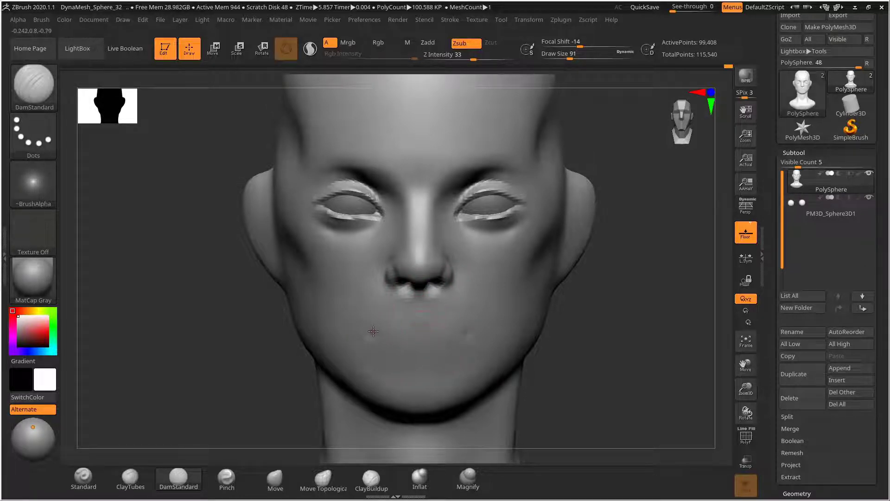
{"action": "left_click_drag", "start_coordinate": [379, 333], "coordinate": [436, 332]}
{"action": "left_click_drag", "start_coordinate": [647, 327], "coordinate": [667, 320]}
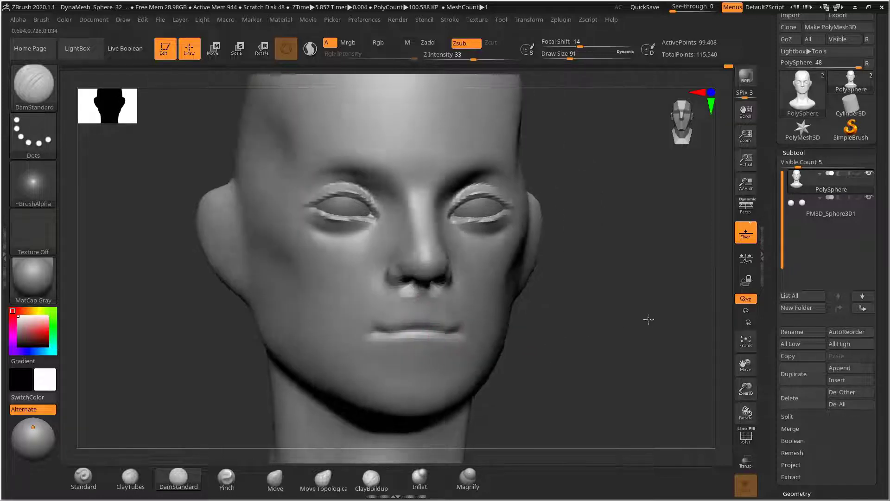
{"action": "left_click_drag", "start_coordinate": [601, 330], "coordinate": [580, 315]}
Undo the last two strokes and carve the mouth line and its corners more sharply at draw size 55
{"action": "key", "text": "ctrl+z"}
{"action": "key", "text": "ctrl+z"}
{"action": "key", "text": "s"}
{"action": "left_click_drag", "start_coordinate": [383, 302], "coordinate": [411, 306]}
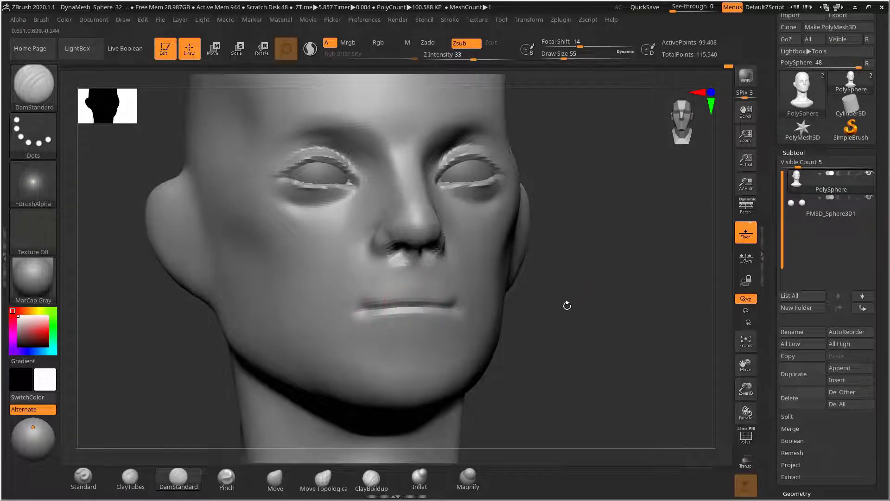
{"action": "left_click_drag", "start_coordinate": [566, 304], "coordinate": [492, 306]}
{"action": "mouse_move", "coordinate": [614, 304]}
{"action": "left_mouse_down"}
{"action": "mouse_move", "coordinate": [610, 294]}
{"action": "mouse_move", "coordinate": [574, 302]}
{"action": "mouse_move", "coordinate": [592, 287]}
{"action": "mouse_move", "coordinate": [600, 294]}
{"action": "left_mouse_up"}
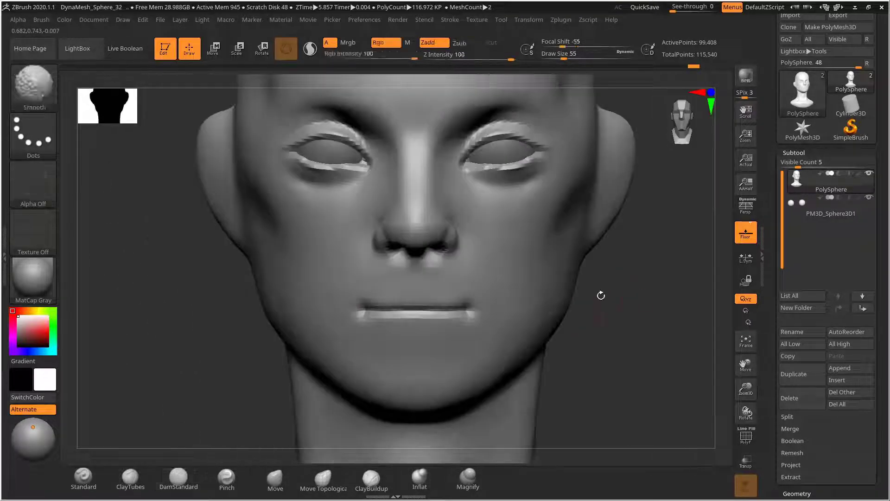
Build up the lower lip below the mouth line with the ClayTubes brush at draw sizes 48 and 62
{"action": "key", "text": "s"}
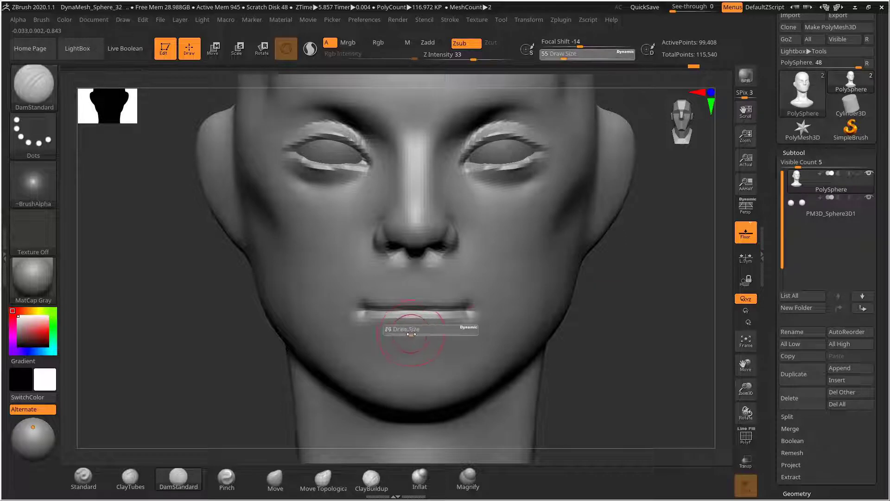
{"action": "left_click_drag", "start_coordinate": [410, 330], "coordinate": [414, 330]}
{"action": "left_click_drag", "start_coordinate": [596, 338], "coordinate": [567, 339]}
{"action": "left_click", "coordinate": [147, 476]}
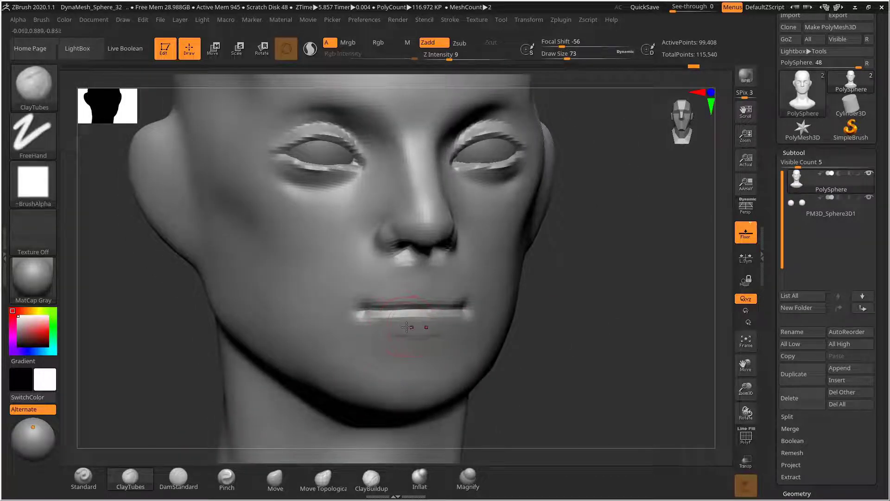
{"action": "key", "text": "["}
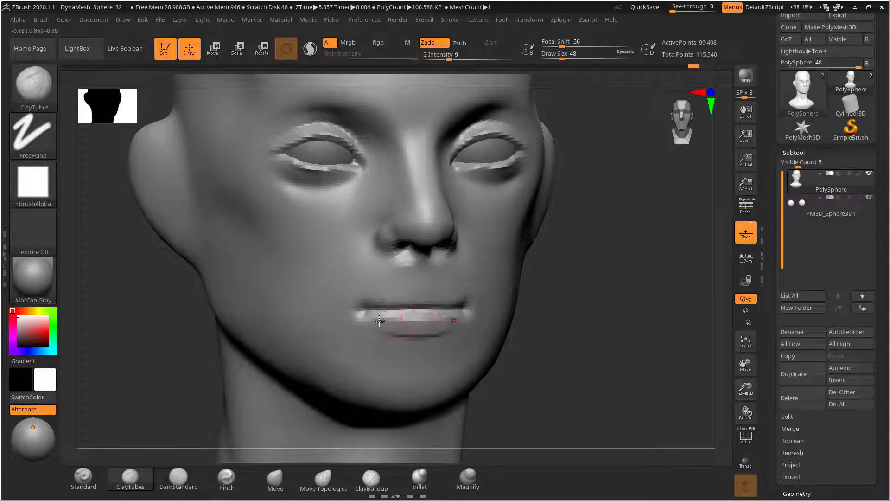
{"action": "key", "text": "]"}
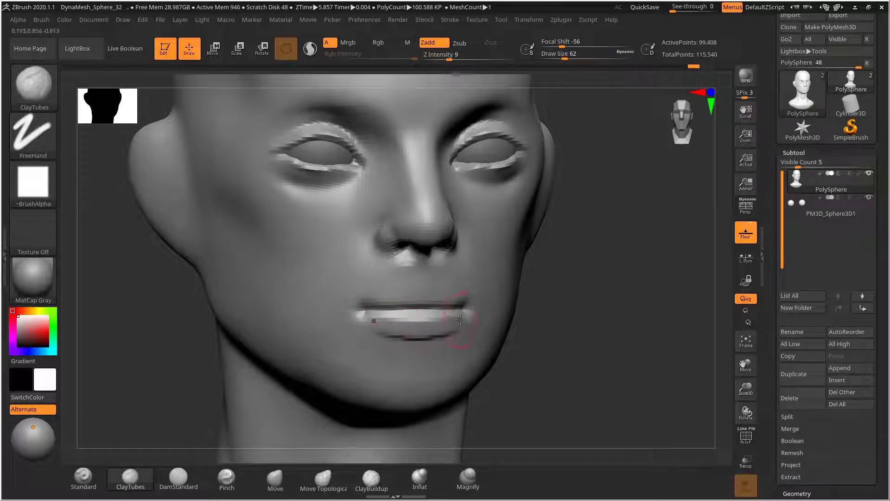
Build up the upper lip and thicken both lips from several angles with ClayTubes at draw size 70
{"action": "key", "text": "]"}
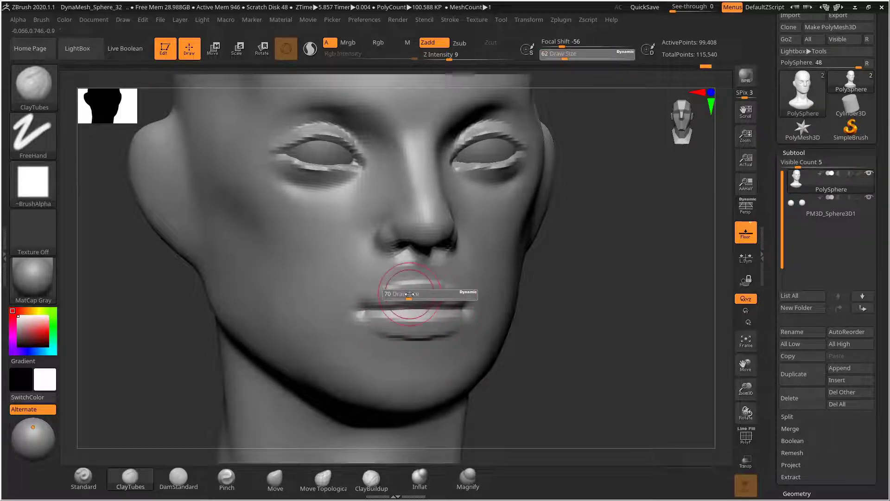
{"action": "left_click_drag", "start_coordinate": [611, 293], "coordinate": [391, 292]}
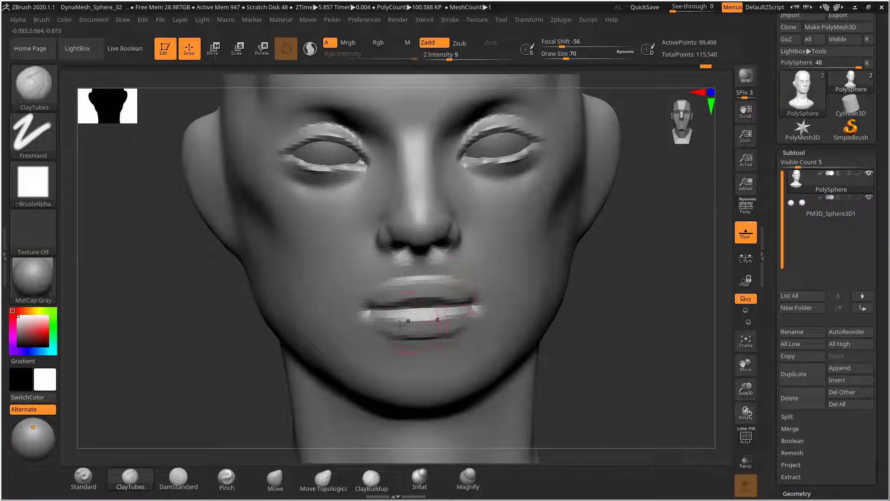
{"action": "left_click_drag", "start_coordinate": [551, 304], "coordinate": [630, 302]}
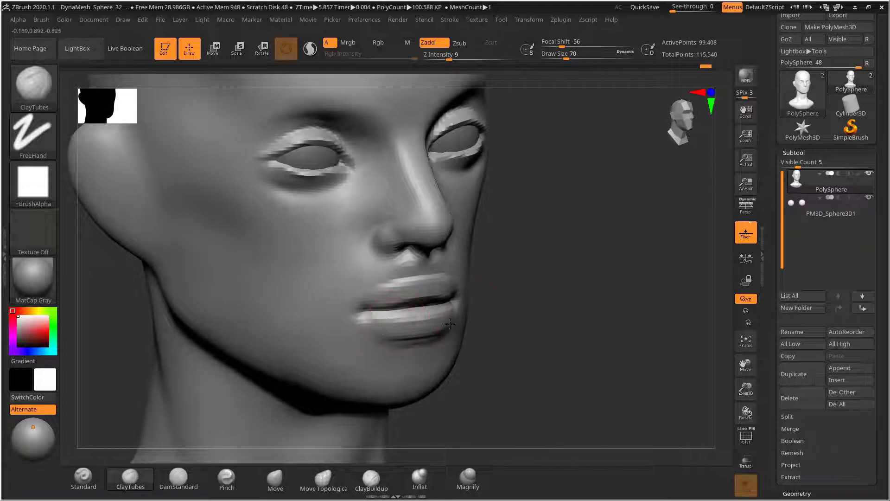
{"action": "left_click_drag", "start_coordinate": [561, 287], "coordinate": [391, 299]}
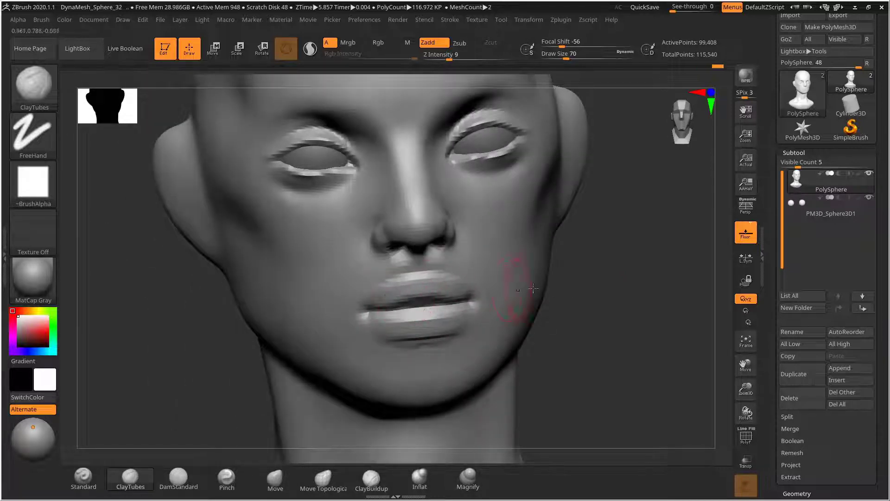
{"action": "mouse_move", "coordinate": [533, 288]}
{"action": "left_mouse_down"}
{"action": "mouse_move", "coordinate": [592, 284]}
{"action": "mouse_move", "coordinate": [588, 294]}
{"action": "mouse_move", "coordinate": [380, 303]}
{"action": "left_mouse_up"}
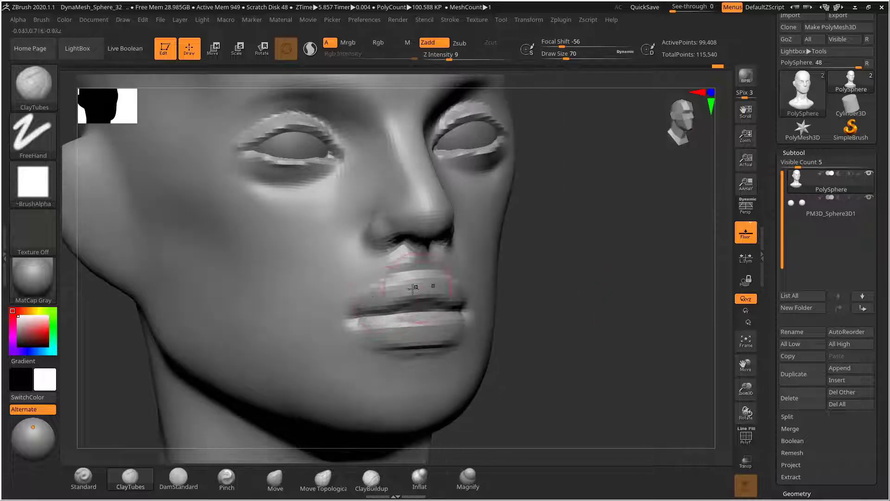
Carve a curved crease between the lower lip and the chin with DamStandard at draw size 101, blending its ends with Smooth
{"action": "left_click_drag", "start_coordinate": [595, 298], "coordinate": [267, 422], "text": "alt"}
{"action": "left_click", "coordinate": [177, 484]}
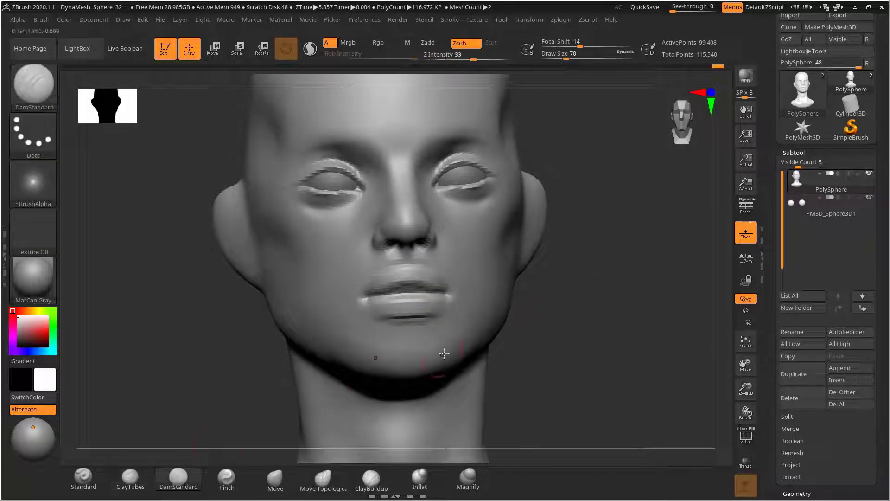
{"action": "mouse_move", "coordinate": [624, 319]}
{"action": "left_mouse_down"}
{"action": "mouse_move", "coordinate": [608, 341]}
{"action": "mouse_move", "coordinate": [600, 326]}
{"action": "mouse_move", "coordinate": [592, 337]}
{"action": "left_mouse_up"}
{"action": "key", "text": "bracketright"}
{"action": "key", "text": "bracketright"}
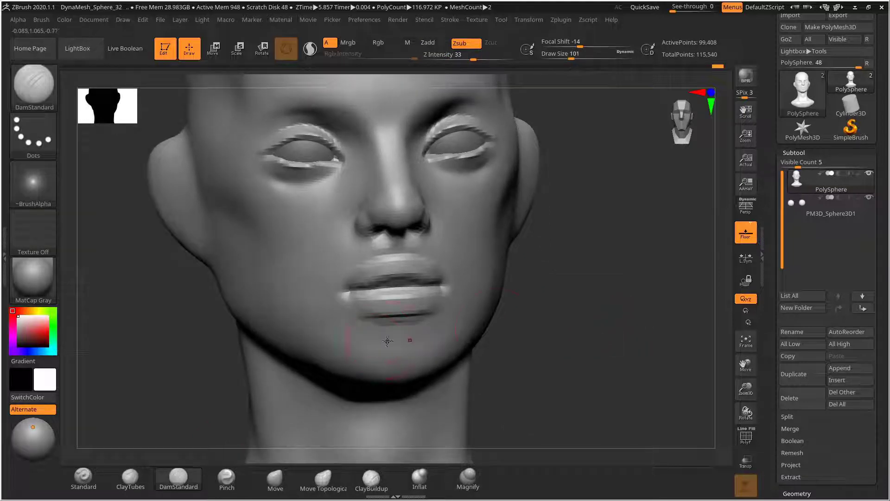
{"action": "mouse_move", "coordinate": [513, 327]}
{"action": "left_mouse_down"}
{"action": "mouse_move", "coordinate": [592, 312]}
{"action": "mouse_move", "coordinate": [529, 320]}
{"action": "mouse_move", "coordinate": [574, 309]}
{"action": "left_mouse_up"}
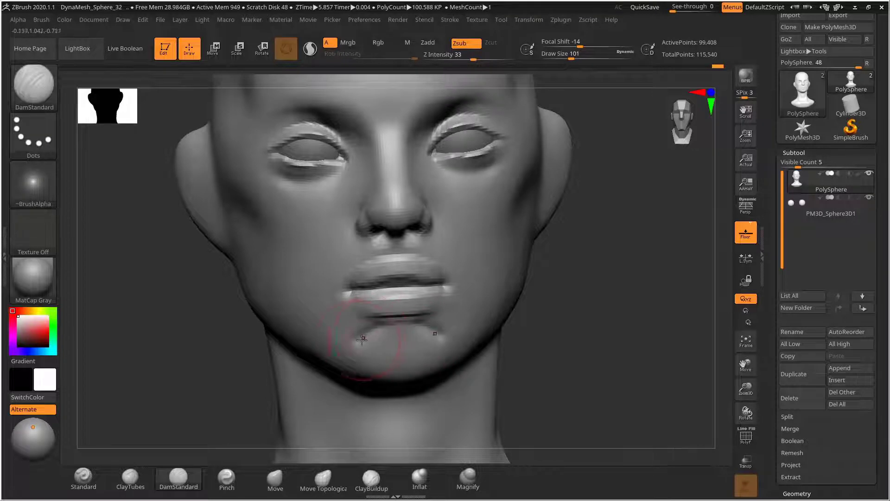
{"action": "left_click_drag", "start_coordinate": [374, 332], "coordinate": [384, 328]}
{"action": "mouse_move", "coordinate": [378, 331]}
{"action": "left_mouse_down", "text": "shift"}
{"action": "mouse_move", "coordinate": [357, 340]}
{"action": "mouse_move", "coordinate": [383, 325]}
{"action": "left_mouse_up", "text": "shift"}
{"action": "mouse_move", "coordinate": [377, 330]}
{"action": "left_mouse_down", "text": "shift"}
{"action": "mouse_move", "coordinate": [358, 339]}
{"action": "mouse_move", "coordinate": [399, 327]}
{"action": "mouse_move", "coordinate": [452, 335]}
{"action": "left_mouse_up", "text": "shift"}
{"action": "left_click_drag", "start_coordinate": [562, 315], "coordinate": [566, 328]}
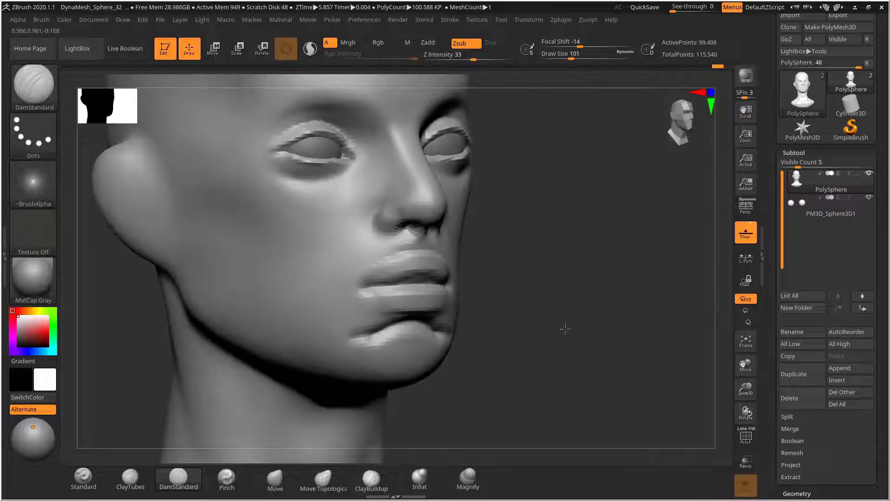
Smooth the outer ends of the chin crease and recarve them from the chin's sides up under the lower lip
{"action": "left_click_drag", "start_coordinate": [504, 339], "coordinate": [520, 340]}
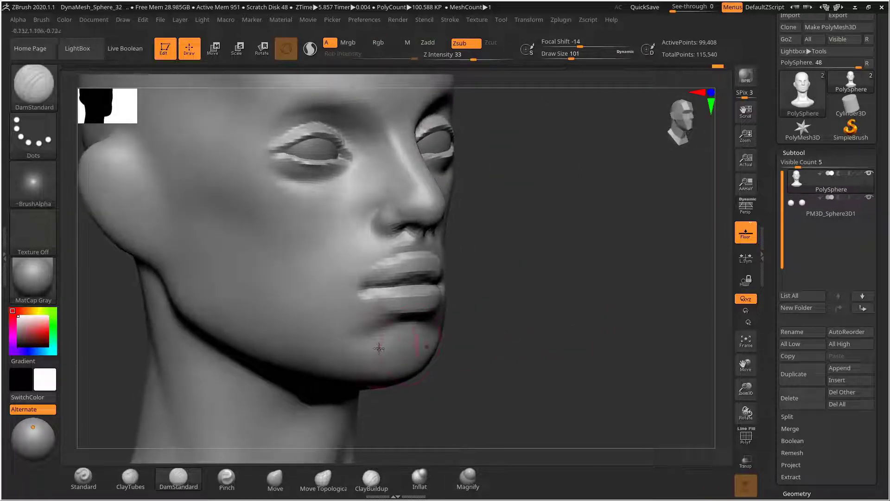
{"action": "left_click_drag", "start_coordinate": [364, 348], "coordinate": [394, 328]}
{"action": "left_click_drag", "start_coordinate": [523, 304], "coordinate": [468, 312]}
{"action": "left_click_drag", "start_coordinate": [361, 344], "coordinate": [409, 322]}
{"action": "mouse_move", "coordinate": [533, 327]}
{"action": "left_mouse_down"}
{"action": "mouse_move", "coordinate": [638, 334]}
{"action": "mouse_move", "coordinate": [666, 314]}
{"action": "mouse_move", "coordinate": [633, 289]}
{"action": "left_mouse_up"}
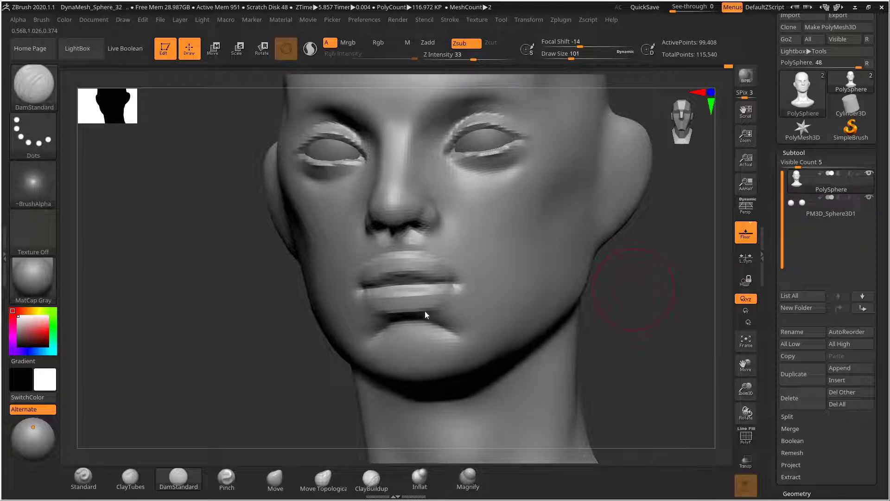
Annotate the curved area below the mouth corner beside the chin, and clear the drawing
{"action": "key", "text": "ctrl+shift"}
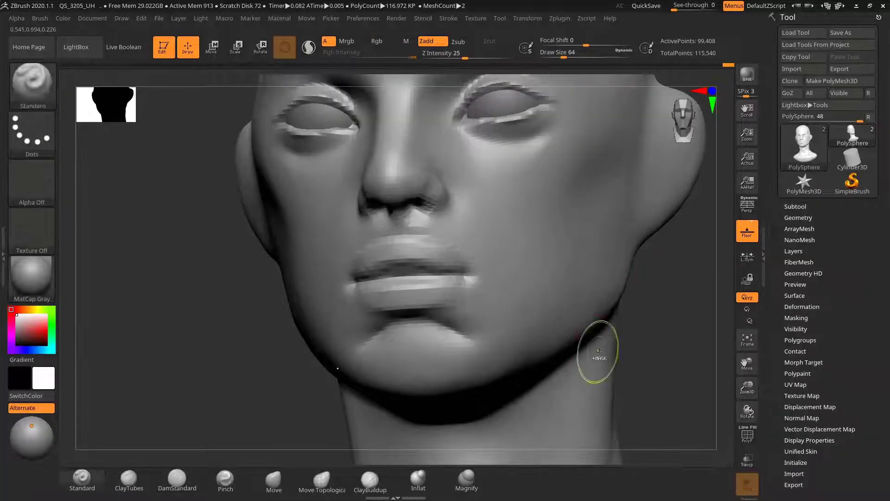
{"action": "key", "text": "ctrl+shift"}
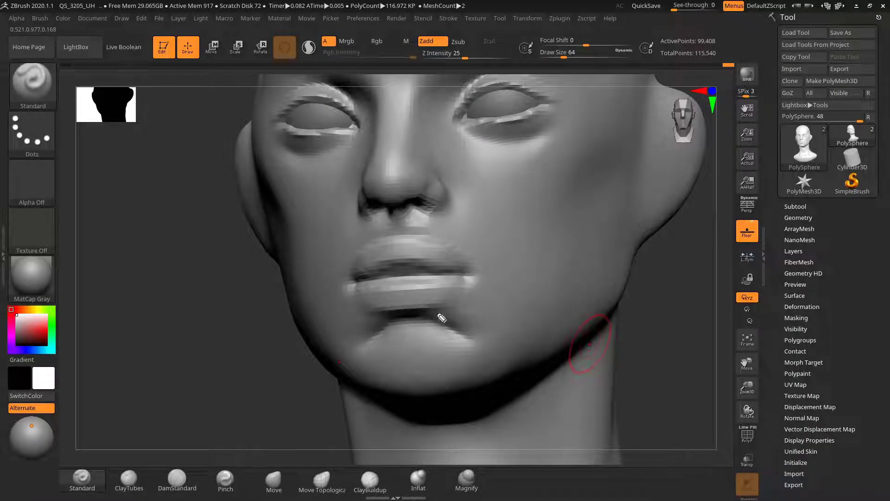
{"action": "left_click_drag", "start_coordinate": [478, 303], "coordinate": [444, 324]}
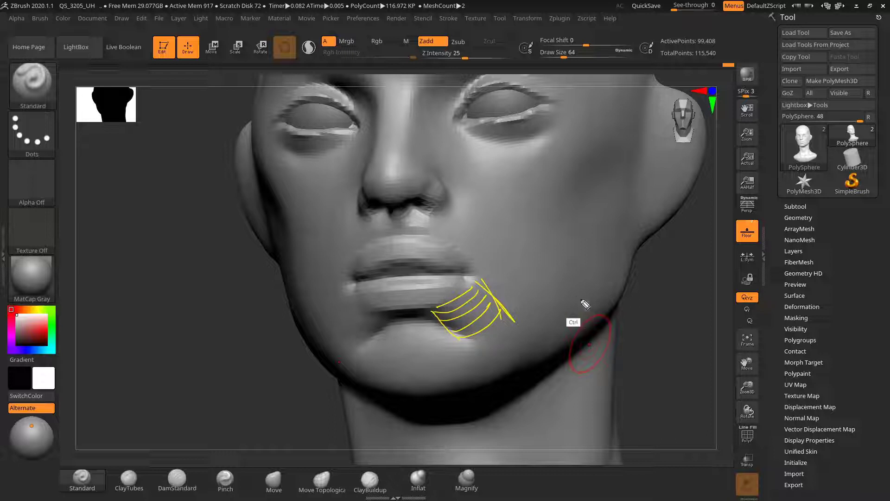
{"action": "key", "text": "ctrl+shift+7"}
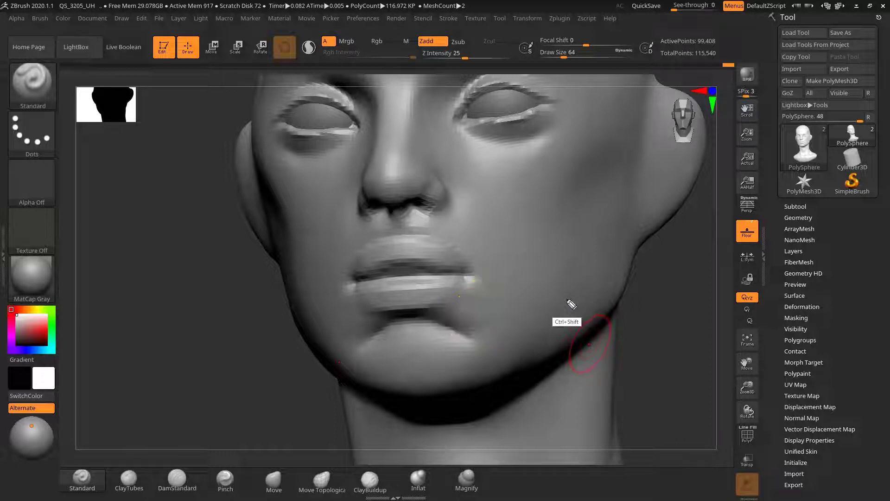
Smooth the chin crease, the upper lip and the area around the mouth at draw size 64
{"action": "mouse_move", "coordinate": [577, 304]}
{"action": "left_mouse_down"}
{"action": "mouse_move", "coordinate": [649, 317]}
{"action": "mouse_move", "coordinate": [665, 294]}
{"action": "mouse_move", "coordinate": [653, 320]}
{"action": "left_mouse_up"}
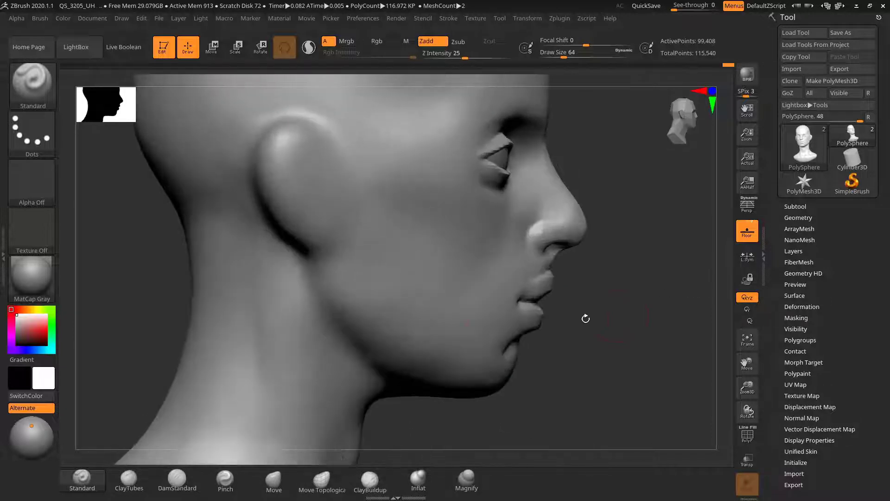
{"action": "left_click_drag", "start_coordinate": [502, 332], "coordinate": [498, 354], "text": "shift"}
{"action": "mouse_move", "coordinate": [583, 355]}
{"action": "left_mouse_down"}
{"action": "mouse_move", "coordinate": [580, 324]}
{"action": "mouse_move", "coordinate": [638, 324]}
{"action": "mouse_move", "coordinate": [665, 300]}
{"action": "mouse_move", "coordinate": [590, 312]}
{"action": "mouse_move", "coordinate": [573, 304]}
{"action": "mouse_move", "coordinate": [619, 301]}
{"action": "left_mouse_up"}
{"action": "left_click_drag", "start_coordinate": [479, 278], "coordinate": [488, 269]}
{"action": "mouse_move", "coordinate": [608, 265]}
{"action": "left_mouse_down"}
{"action": "mouse_move", "coordinate": [571, 271]}
{"action": "mouse_move", "coordinate": [611, 273]}
{"action": "left_mouse_up"}
{"action": "left_click_drag", "start_coordinate": [489, 310], "coordinate": [452, 327], "text": "shift"}
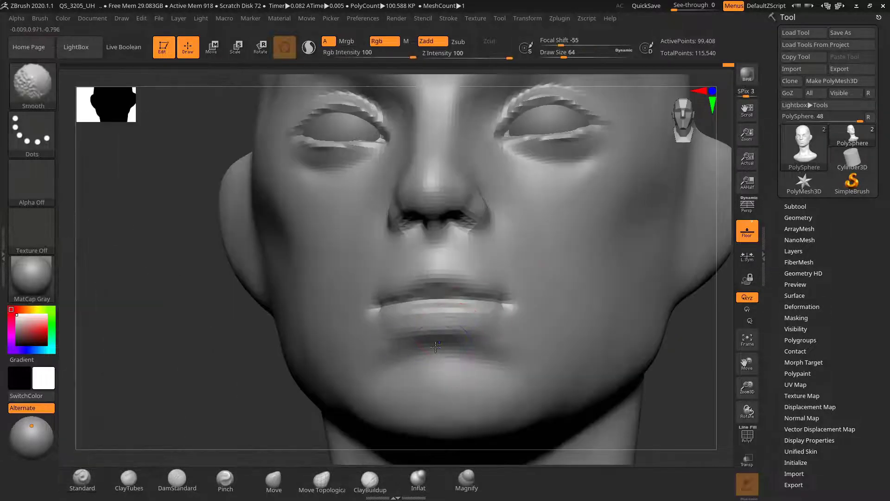
{"action": "mouse_move", "coordinate": [681, 367]}
{"action": "left_mouse_down", "text": "alt"}
{"action": "mouse_move", "coordinate": [649, 360]}
{"action": "mouse_move", "coordinate": [632, 249]}
{"action": "mouse_move", "coordinate": [628, 305]}
{"action": "mouse_move", "coordinate": [636, 257]}
{"action": "left_mouse_up", "text": "alt"}
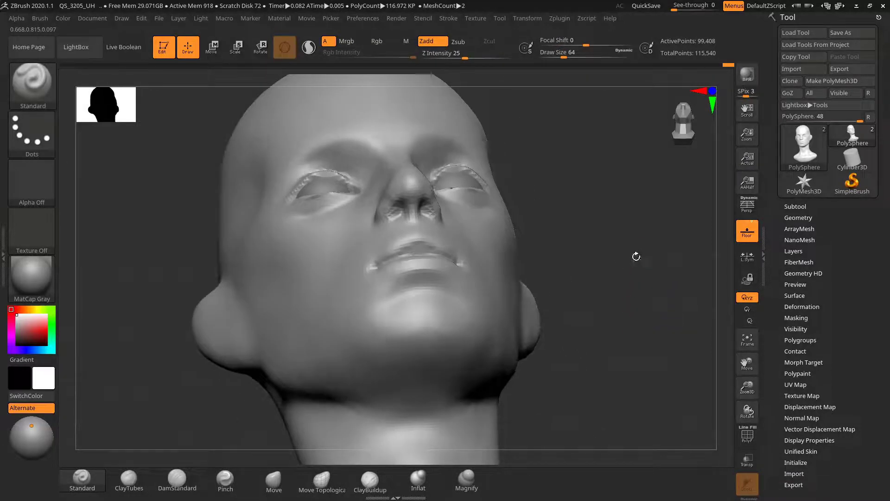
Adjust the mouth corners from below with the Move brush at draw size 122, following the curve of the face
{"action": "left_click", "coordinate": [274, 480]}
{"action": "left_click_drag", "start_coordinate": [566, 271], "coordinate": [392, 271]}
{"action": "key", "text": "s"}
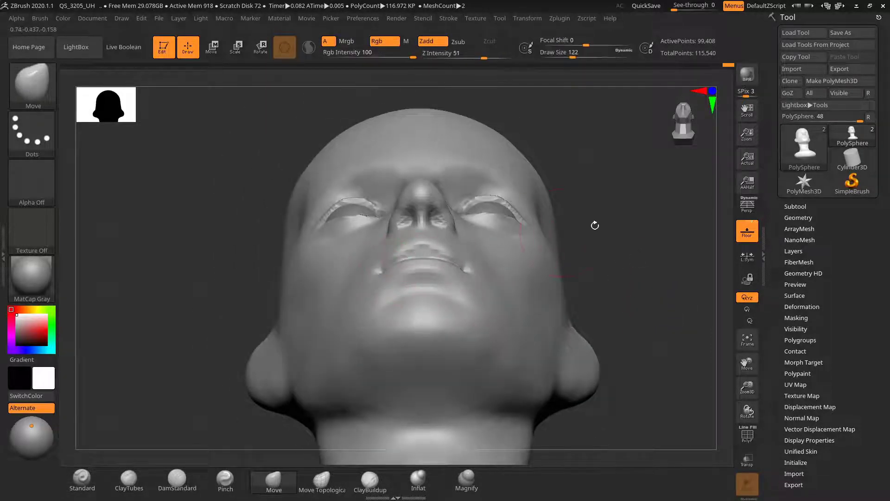
{"action": "mouse_move", "coordinate": [594, 224]}
{"action": "left_mouse_down"}
{"action": "mouse_move", "coordinate": [573, 224]}
{"action": "mouse_move", "coordinate": [585, 236]}
{"action": "left_mouse_up"}
{"action": "left_click_drag", "start_coordinate": [367, 278], "coordinate": [365, 276]}
Annotate the arc of the mouth line from corner to corner, seen from below, and clear the drawing
{"action": "mouse_move", "coordinate": [579, 235]}
{"action": "left_mouse_down"}
{"action": "mouse_move", "coordinate": [545, 263]}
{"action": "mouse_move", "coordinate": [578, 284]}
{"action": "mouse_move", "coordinate": [632, 258]}
{"action": "mouse_move", "coordinate": [627, 191]}
{"action": "mouse_move", "coordinate": [650, 219]}
{"action": "mouse_move", "coordinate": [666, 213]}
{"action": "left_mouse_up"}
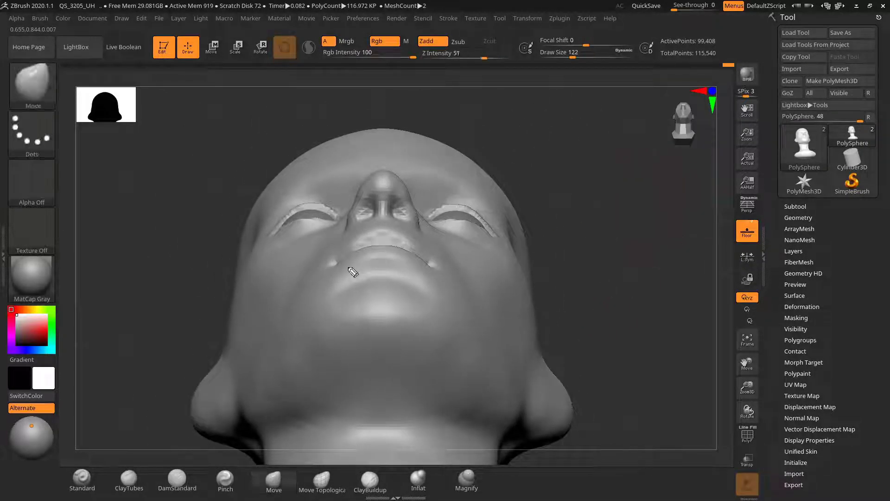
{"action": "mouse_move", "coordinate": [368, 249]}
{"action": "left_mouse_down"}
{"action": "mouse_move", "coordinate": [404, 248]}
{"action": "mouse_move", "coordinate": [429, 266]}
{"action": "left_mouse_up"}
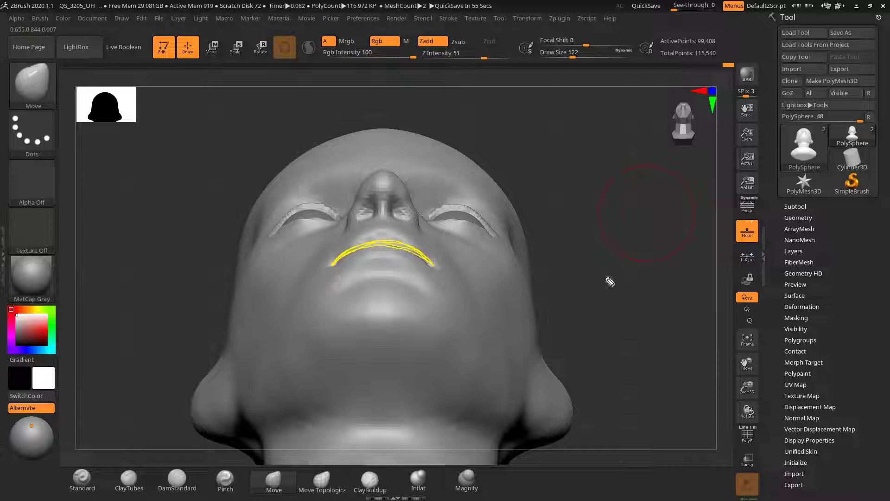
{"action": "left_click", "coordinate": [618, 264], "text": "ctrl+shift"}
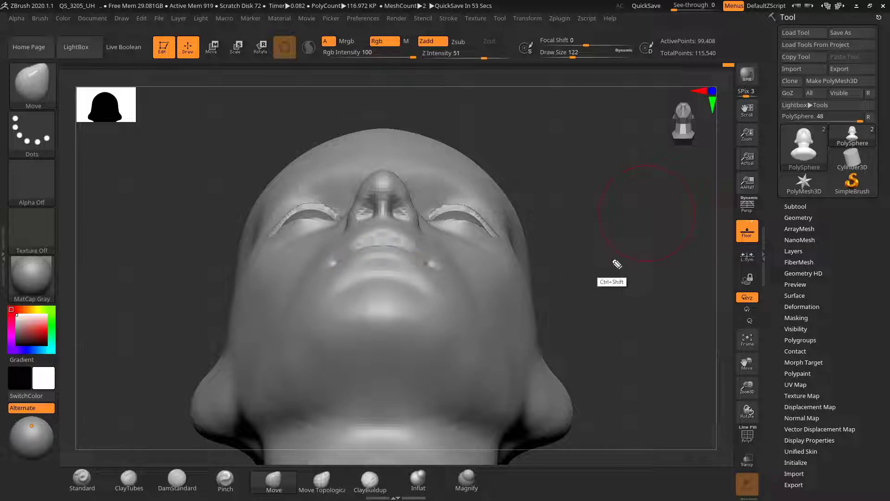
Carve the mouth corners downward around the ends of the lower lip with DamStandard at draw size 82
{"action": "mouse_move", "coordinate": [601, 262]}
{"action": "left_mouse_down"}
{"action": "mouse_move", "coordinate": [606, 342]}
{"action": "mouse_move", "coordinate": [607, 301]}
{"action": "mouse_move", "coordinate": [580, 294]}
{"action": "mouse_move", "coordinate": [612, 269]}
{"action": "mouse_move", "coordinate": [541, 319]}
{"action": "left_mouse_up"}
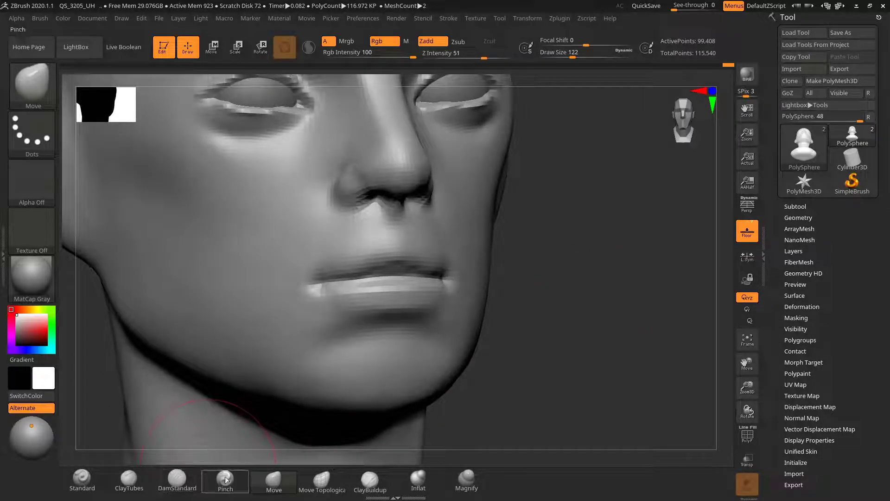
{"action": "left_click", "coordinate": [177, 481]}
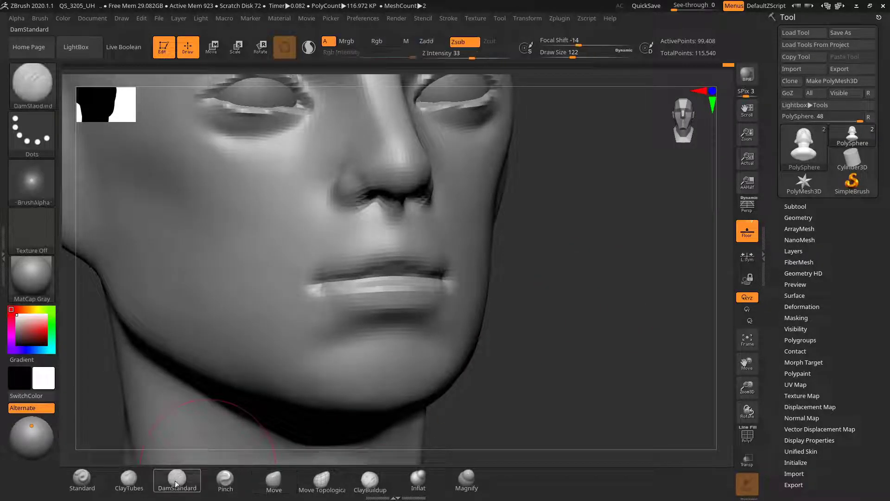
{"action": "left_click_drag", "start_coordinate": [582, 312], "coordinate": [531, 312]}
{"action": "key", "text": "s"}
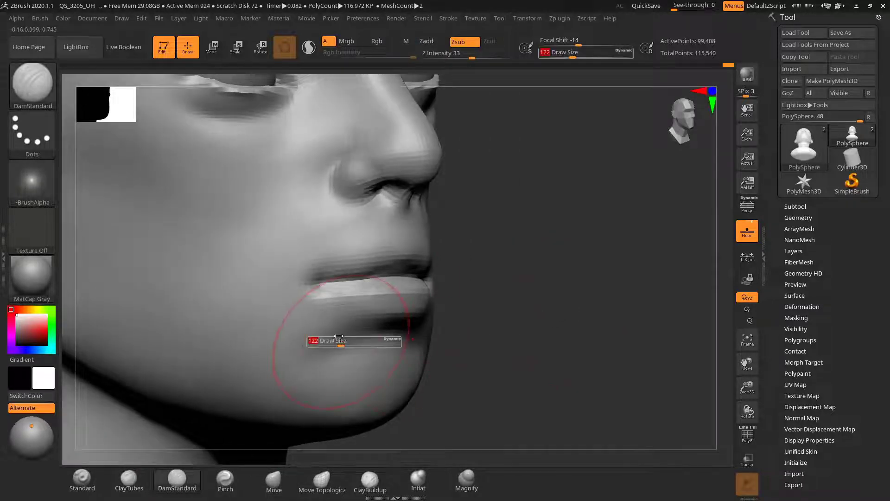
{"action": "left_click_drag", "start_coordinate": [339, 337], "coordinate": [347, 369]}
{"action": "mouse_move", "coordinate": [487, 313]}
{"action": "left_mouse_down"}
{"action": "mouse_move", "coordinate": [612, 315]}
{"action": "mouse_move", "coordinate": [626, 324]}
{"action": "mouse_move", "coordinate": [610, 345]}
{"action": "mouse_move", "coordinate": [594, 318]}
{"action": "mouse_move", "coordinate": [572, 314]}
{"action": "left_mouse_up"}
{"action": "left_click_drag", "start_coordinate": [332, 271], "coordinate": [310, 305]}
Deepen the mouth corners and carve a crease down to them from the outer ends of the upper lip
{"action": "left_click_drag", "start_coordinate": [449, 278], "coordinate": [638, 300]}
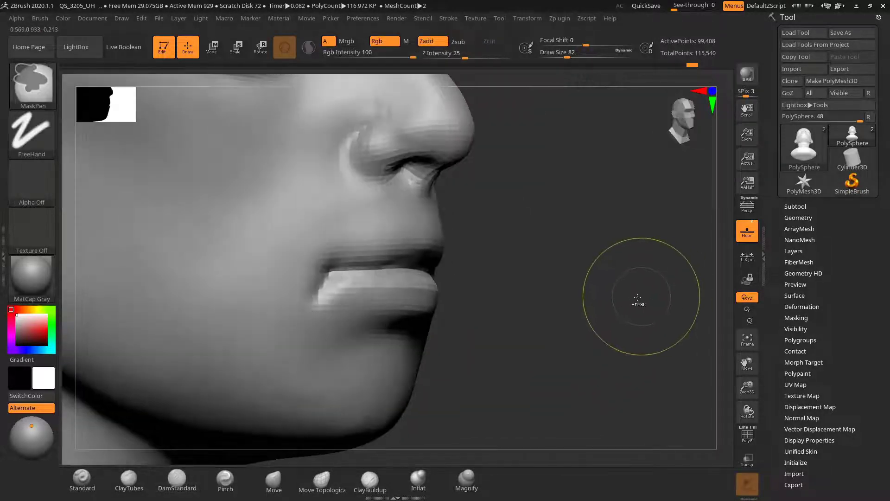
{"action": "mouse_move", "coordinate": [332, 274]}
{"action": "left_mouse_down"}
{"action": "mouse_move", "coordinate": [312, 298]}
{"action": "mouse_move", "coordinate": [331, 273]}
{"action": "left_mouse_up"}
{"action": "left_click_drag", "start_coordinate": [341, 239], "coordinate": [326, 276]}
{"action": "left_click_drag", "start_coordinate": [548, 267], "coordinate": [538, 266]}
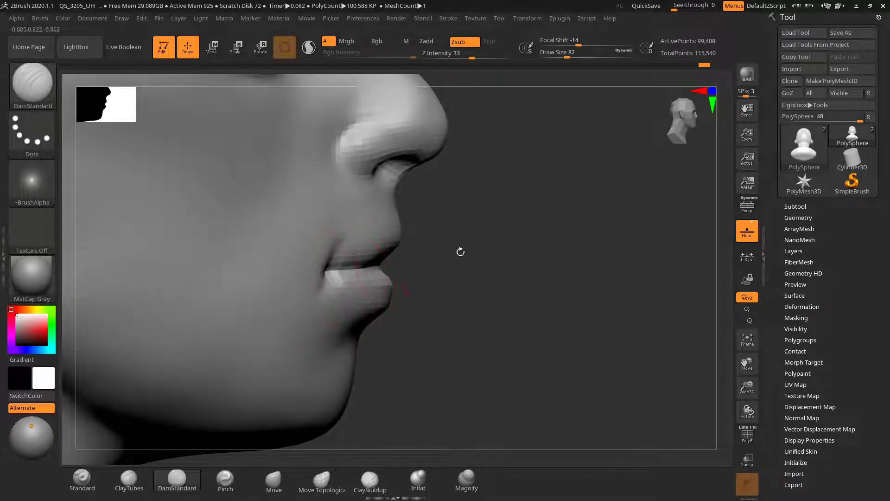
Build up soft volume beside the mouth corners with ClayTubes at Z Intensity 7, undoing the first stronger stroke
{"action": "left_click_drag", "start_coordinate": [464, 252], "coordinate": [394, 258]}
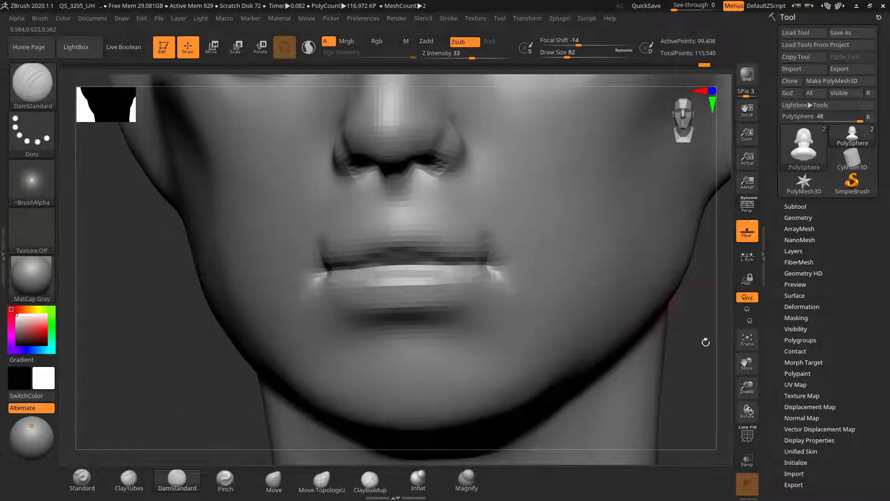
{"action": "left_click_drag", "start_coordinate": [706, 342], "coordinate": [659, 340]}
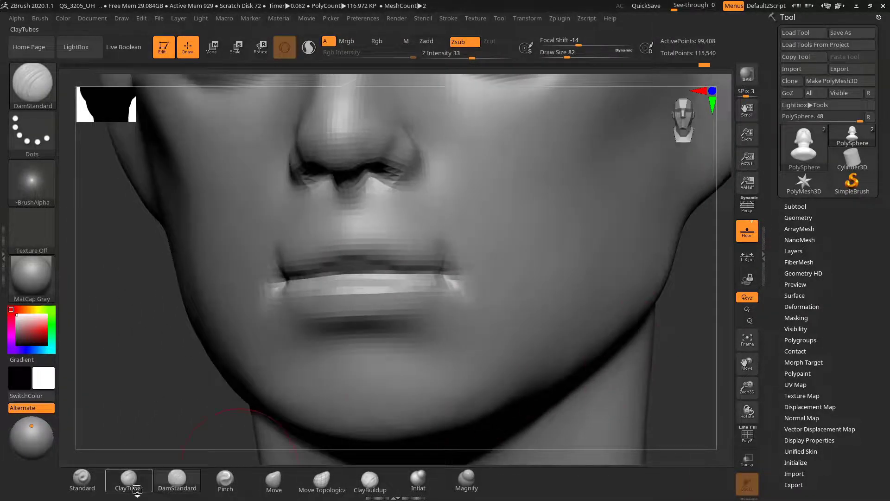
{"action": "left_click", "coordinate": [128, 480]}
{"action": "left_click_drag", "start_coordinate": [457, 252], "coordinate": [477, 255]}
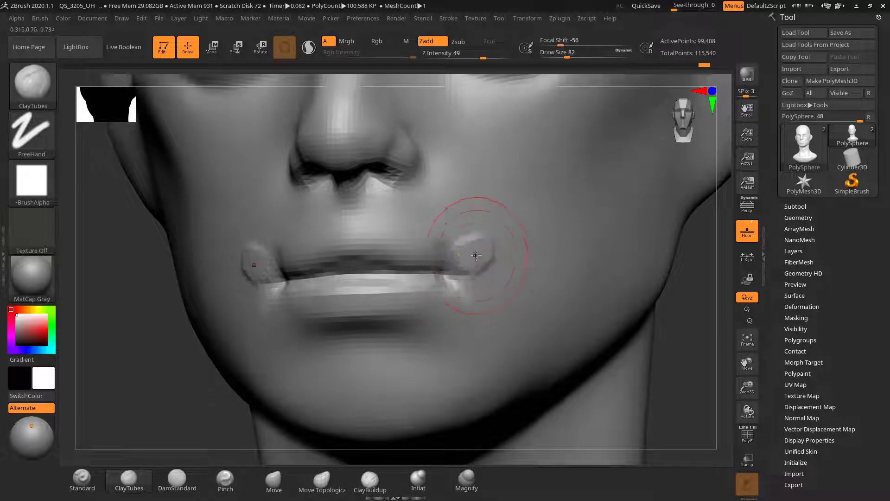
{"action": "key", "text": "ctrl+z"}
{"action": "left_click_drag", "start_coordinate": [469, 59], "coordinate": [443, 60]}
{"action": "left_click_drag", "start_coordinate": [691, 319], "coordinate": [430, 269]}
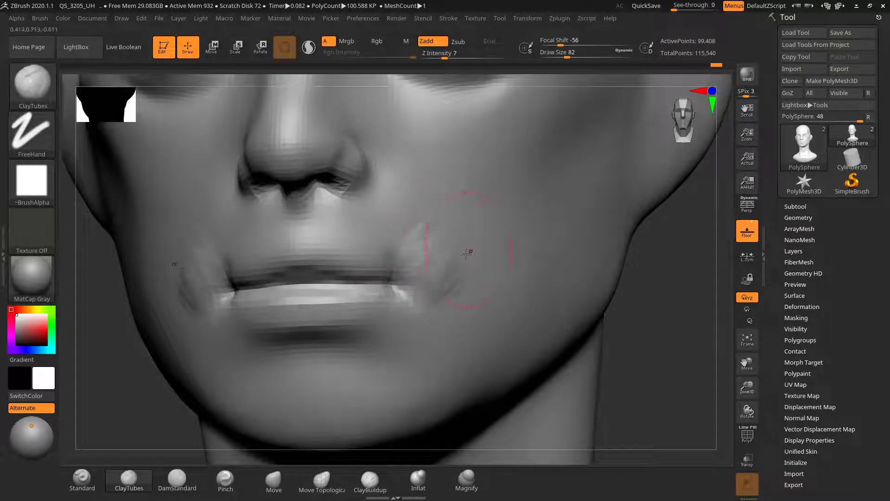
Carve a deep arched crease between the lower lip and the chin with DamStandard at draw size 82
{"action": "mouse_move", "coordinate": [654, 331]}
{"action": "left_mouse_down"}
{"action": "mouse_move", "coordinate": [655, 299]}
{"action": "mouse_move", "coordinate": [666, 310]}
{"action": "left_mouse_up"}
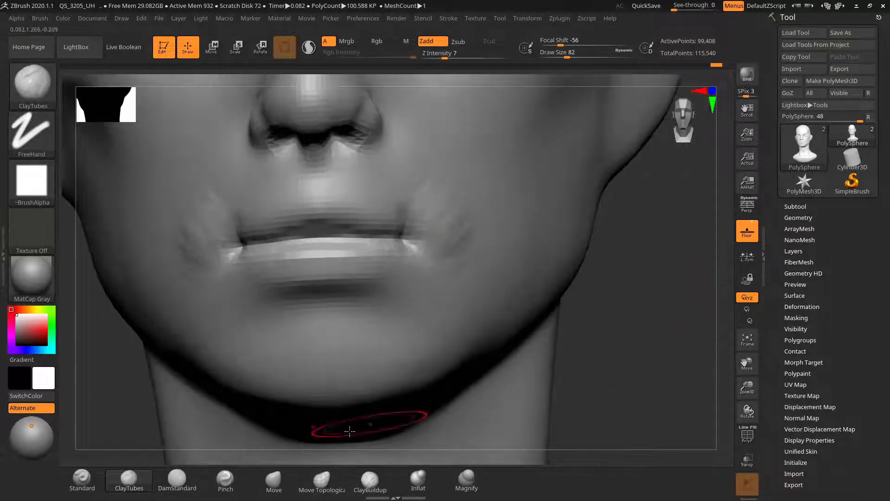
{"action": "left_click", "coordinate": [176, 480]}
{"action": "mouse_move", "coordinate": [293, 304]}
{"action": "left_mouse_down"}
{"action": "mouse_move", "coordinate": [320, 297]}
{"action": "mouse_move", "coordinate": [262, 324]}
{"action": "mouse_move", "coordinate": [392, 318]}
{"action": "left_mouse_up"}
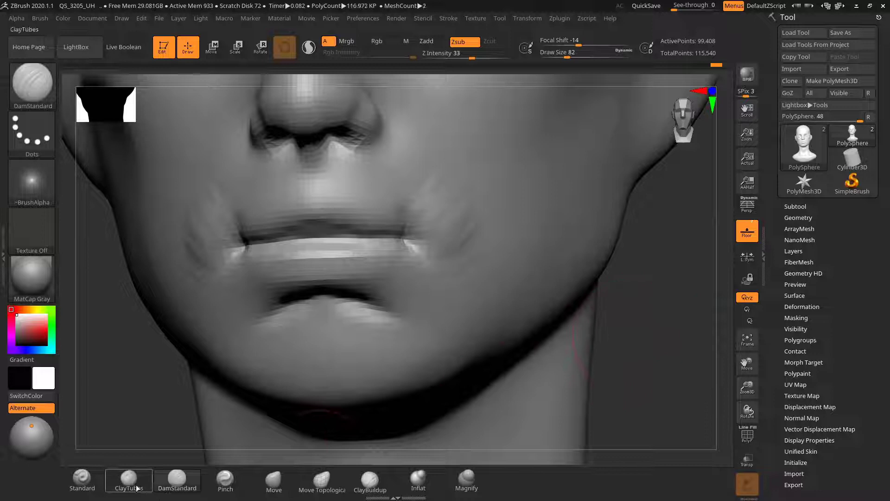
Build up the areas below the mouth corners with ClayTubes at Z Intensity 7 and smooth them into the cheeks and chin
{"action": "left_click", "coordinate": [129, 479]}
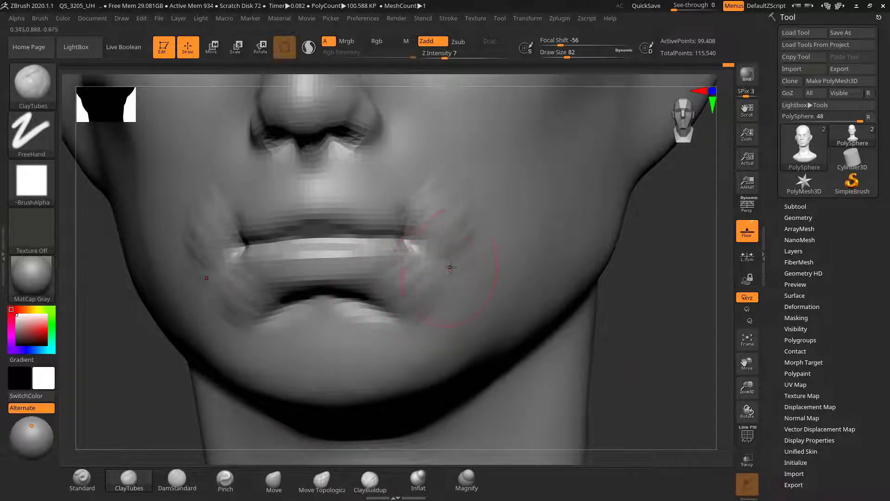
{"action": "left_click_drag", "start_coordinate": [669, 339], "coordinate": [610, 331]}
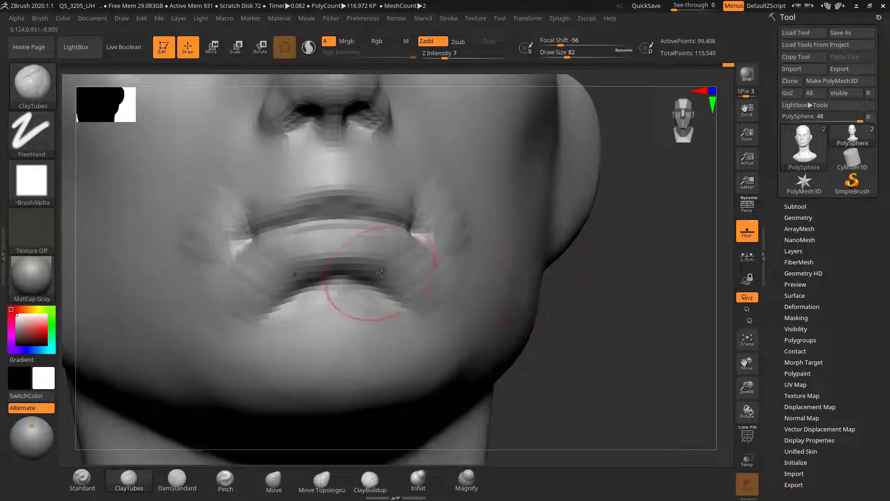
{"action": "mouse_move", "coordinate": [401, 287]}
{"action": "left_mouse_down"}
{"action": "mouse_move", "coordinate": [408, 313]}
{"action": "mouse_move", "coordinate": [422, 320]}
{"action": "left_mouse_up"}
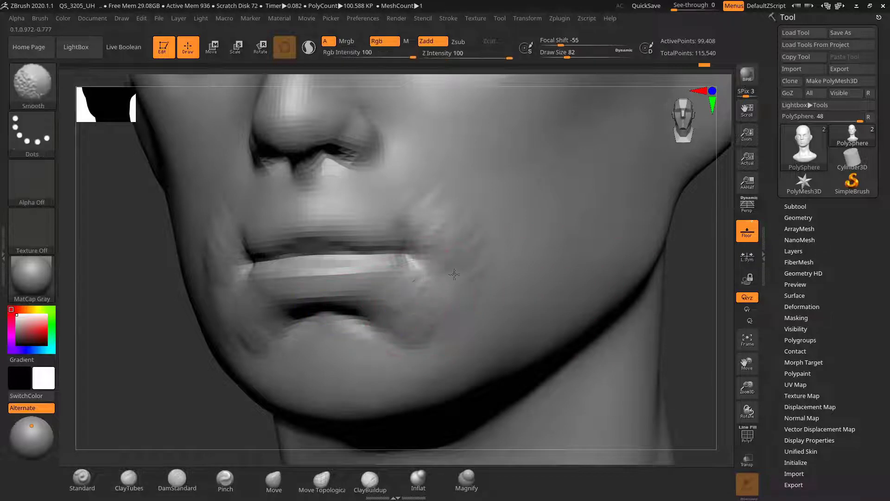
{"action": "mouse_move", "coordinate": [421, 299]}
{"action": "left_mouse_down", "text": "shift"}
{"action": "mouse_move", "coordinate": [451, 218]}
{"action": "mouse_move", "coordinate": [429, 209]}
{"action": "left_mouse_up", "text": "shift"}
{"action": "left_click_drag", "start_coordinate": [392, 355], "coordinate": [288, 378], "text": "shift"}
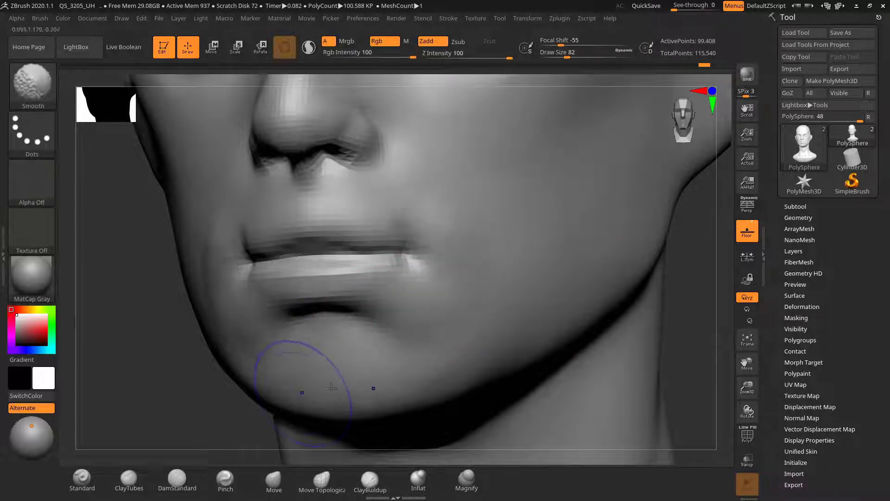
Reshape the front of the chin in profile with the Move brush, using draw sizes 137 and 111
{"action": "key", "text": "f"}
{"action": "left_click_drag", "start_coordinate": [640, 318], "coordinate": [597, 318]}
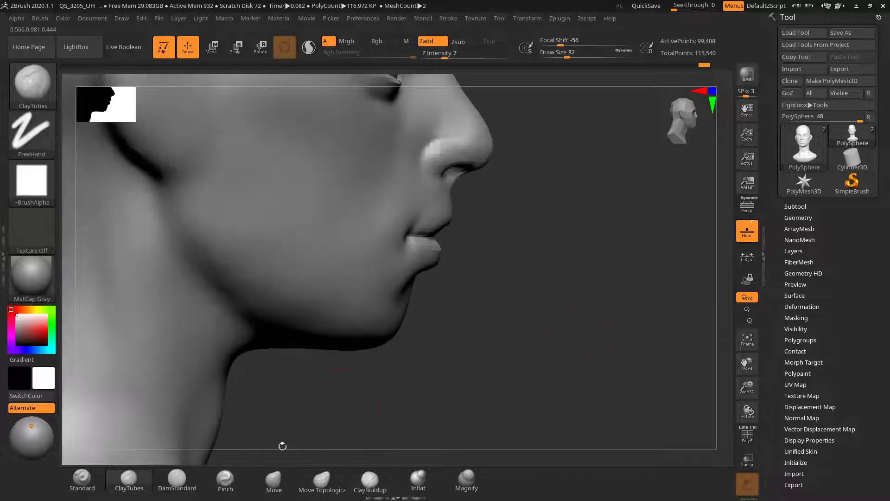
{"action": "left_click", "coordinate": [274, 480]}
{"action": "key", "text": "s"}
{"action": "left_click_drag", "start_coordinate": [407, 302], "coordinate": [419, 310]}
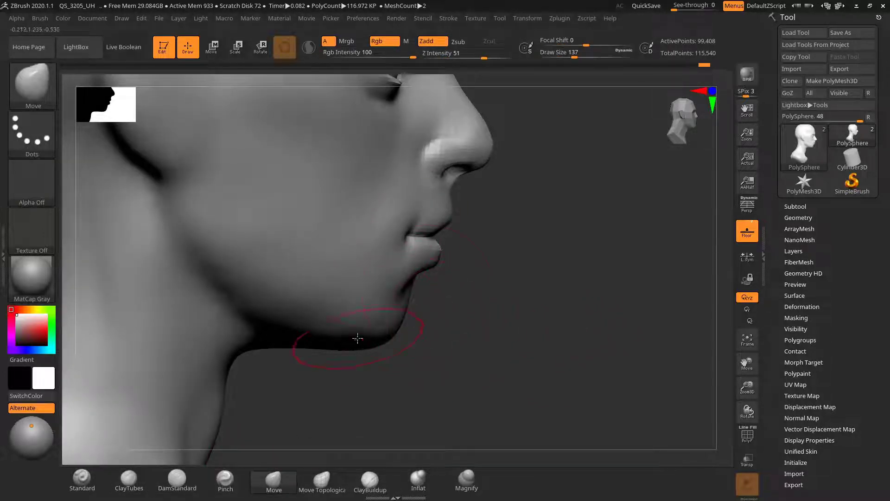
{"action": "key", "text": "s"}
{"action": "left_click_drag", "start_coordinate": [402, 315], "coordinate": [395, 315]}
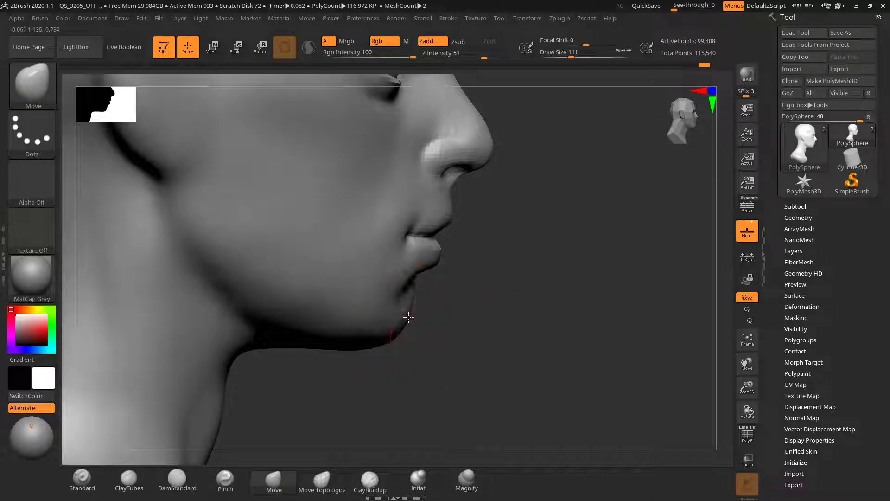
Annotate the lip contours in profile with a vertical line down from the upper lip, and clear the drawing
{"action": "left_click_drag", "start_coordinate": [499, 269], "coordinate": [639, 274]}
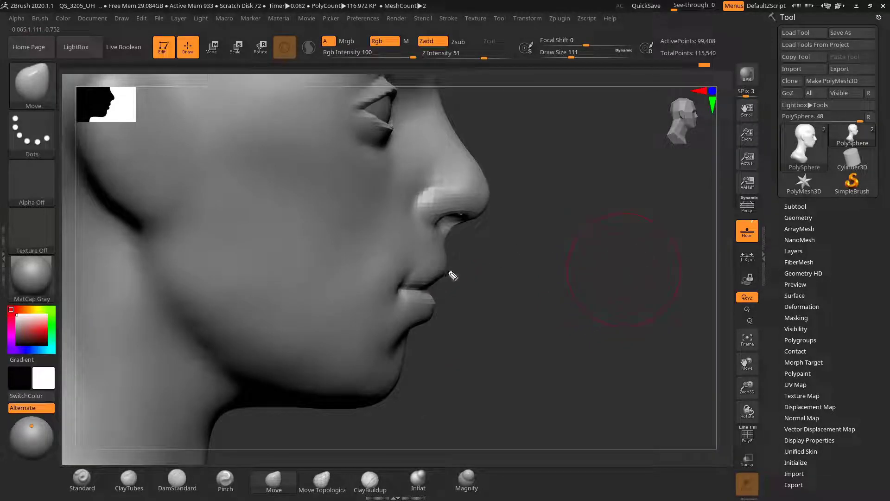
{"action": "left_click_drag", "start_coordinate": [446, 243], "coordinate": [452, 263]}
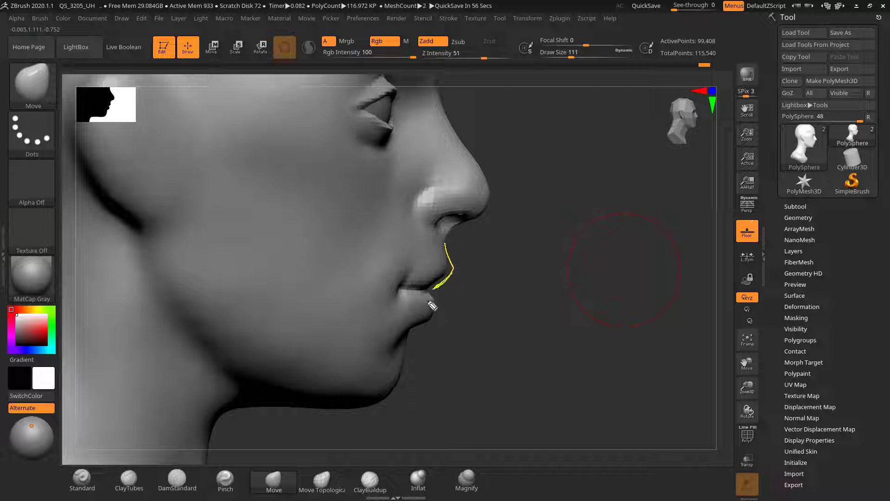
{"action": "left_click_drag", "start_coordinate": [433, 314], "coordinate": [439, 309]}
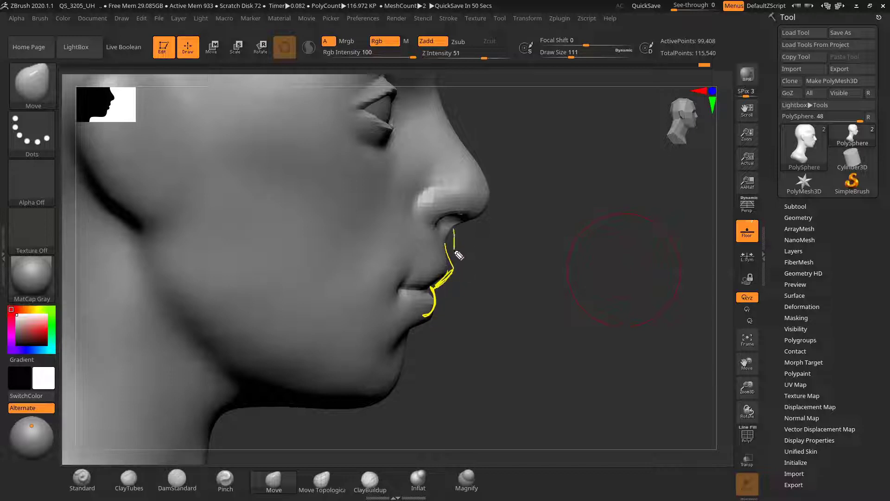
{"action": "left_click_drag", "start_coordinate": [458, 305], "coordinate": [458, 370]}
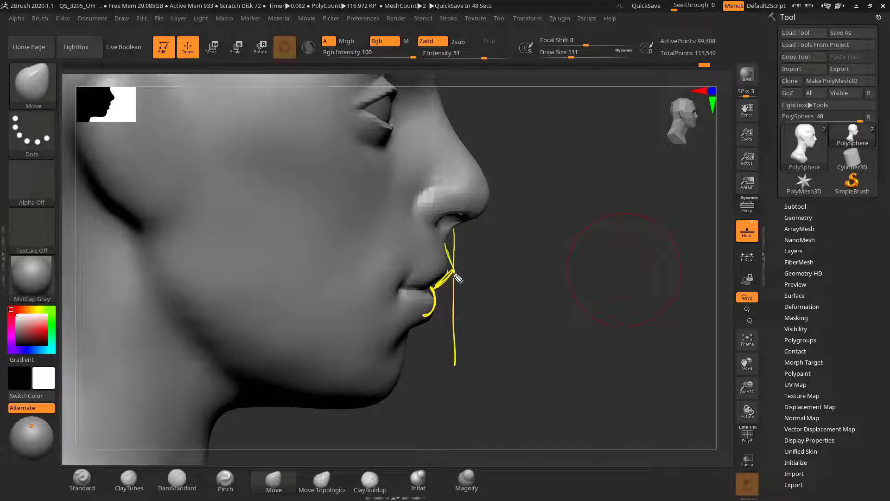
{"action": "mouse_move", "coordinate": [458, 278]}
{"action": "left_mouse_down"}
{"action": "mouse_move", "coordinate": [457, 242]}
{"action": "mouse_move", "coordinate": [458, 360]}
{"action": "left_mouse_up"}
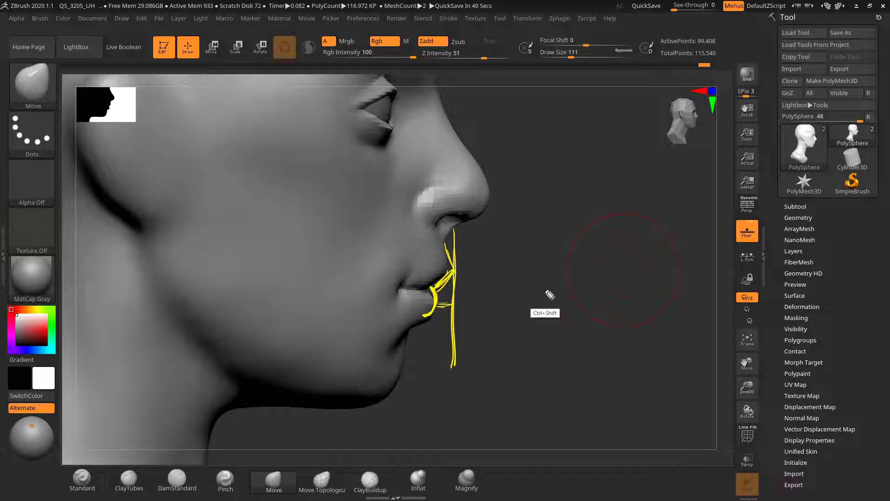
{"action": "key", "text": "ctrl+shift+6"}
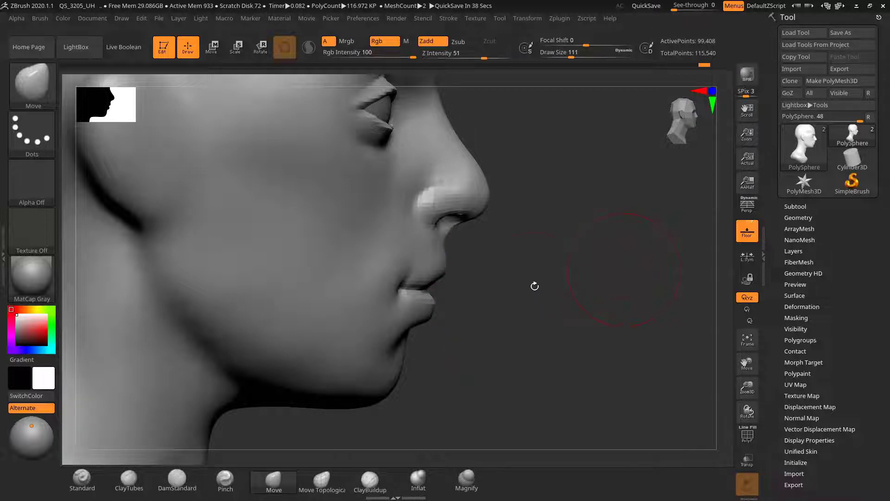
Adjust the upper lip's profile with the Move brush, reducing the draw size to 73
{"action": "mouse_move", "coordinate": [532, 285]}
{"action": "left_mouse_down"}
{"action": "mouse_move", "coordinate": [515, 290]}
{"action": "mouse_move", "coordinate": [526, 312]}
{"action": "left_mouse_up"}
{"action": "mouse_move", "coordinate": [473, 266]}
{"action": "left_mouse_down", "text": "alt"}
{"action": "mouse_move", "coordinate": [475, 281]}
{"action": "mouse_move", "coordinate": [503, 294]}
{"action": "left_mouse_up", "text": "alt"}
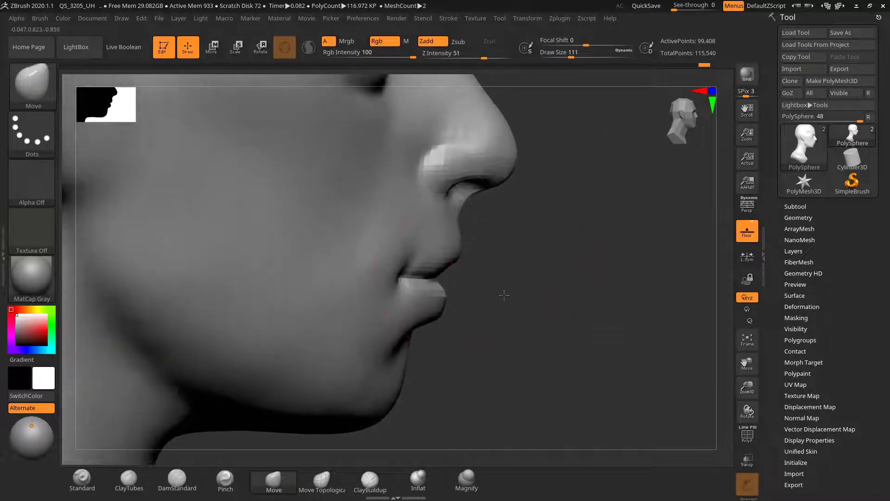
{"action": "key", "text": "s"}
{"action": "mouse_move", "coordinate": [456, 260]}
{"action": "left_mouse_down"}
{"action": "mouse_move", "coordinate": [448, 261]}
{"action": "mouse_move", "coordinate": [501, 278]}
{"action": "mouse_move", "coordinate": [627, 288]}
{"action": "mouse_move", "coordinate": [521, 277]}
{"action": "left_mouse_up"}
{"action": "key", "text": "s"}
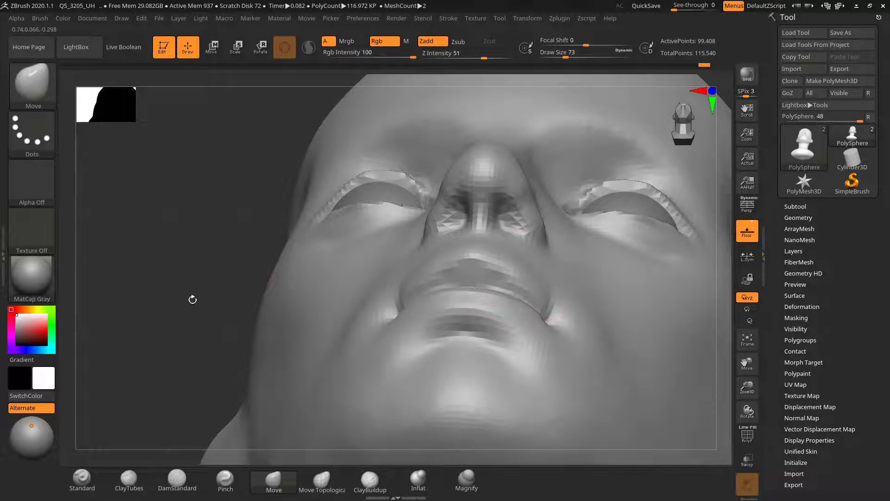
Check the mouth from below and the side, and smooth the area along the top of the upper lip
{"action": "mouse_move", "coordinate": [193, 299]}
{"action": "left_mouse_down", "text": "alt"}
{"action": "mouse_move", "coordinate": [162, 324]}
{"action": "mouse_move", "coordinate": [174, 292]}
{"action": "left_mouse_up", "text": "alt"}
{"action": "left_click_drag", "start_coordinate": [649, 308], "coordinate": [568, 319], "text": "alt"}
{"action": "left_click_drag", "start_coordinate": [568, 308], "coordinate": [604, 300]}
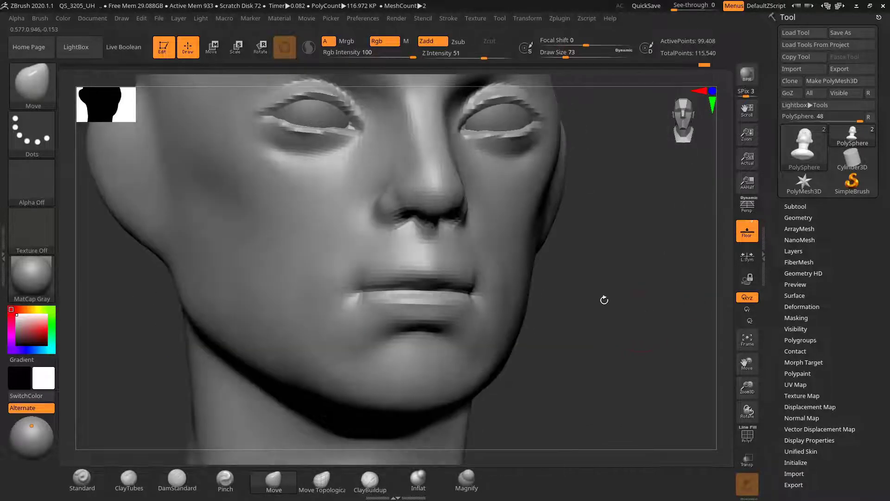
{"action": "left_click_drag", "start_coordinate": [363, 270], "coordinate": [481, 264], "text": "shift"}
{"action": "left_click_drag", "start_coordinate": [638, 303], "coordinate": [676, 305], "text": "shift"}
Carve the outlines of the upper lip with its cupid's bow and of the lower lip with DamStandard at draw size 73
{"action": "left_click", "coordinate": [177, 478]}
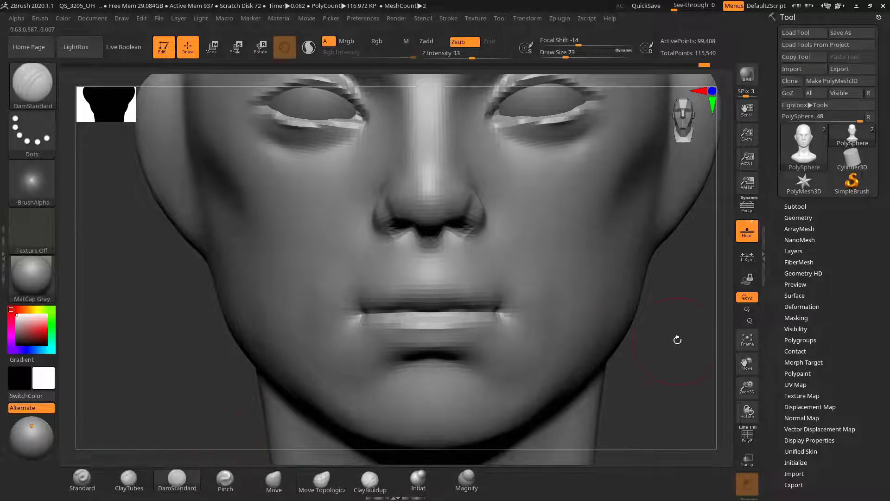
{"action": "mouse_move", "coordinate": [677, 340]}
{"action": "left_mouse_down"}
{"action": "mouse_move", "coordinate": [659, 347]}
{"action": "mouse_move", "coordinate": [621, 320]}
{"action": "mouse_move", "coordinate": [497, 278]}
{"action": "left_mouse_up"}
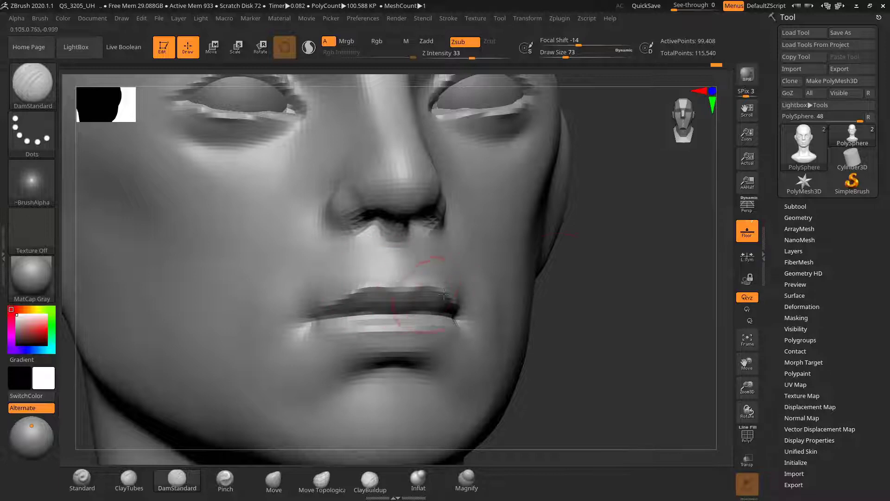
{"action": "mouse_move", "coordinate": [556, 282]}
{"action": "left_mouse_down"}
{"action": "mouse_move", "coordinate": [587, 294]}
{"action": "mouse_move", "coordinate": [554, 283]}
{"action": "mouse_move", "coordinate": [596, 273]}
{"action": "mouse_move", "coordinate": [642, 285]}
{"action": "mouse_move", "coordinate": [670, 323]}
{"action": "mouse_move", "coordinate": [547, 310]}
{"action": "left_mouse_up"}
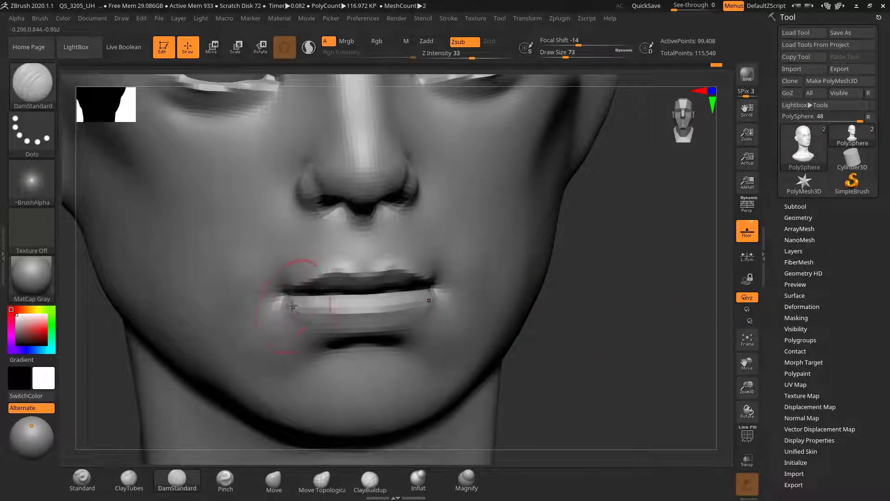
{"action": "mouse_move", "coordinate": [587, 301]}
{"action": "left_mouse_down"}
{"action": "mouse_move", "coordinate": [595, 287]}
{"action": "mouse_move", "coordinate": [591, 303]}
{"action": "mouse_move", "coordinate": [610, 292]}
{"action": "left_mouse_up"}
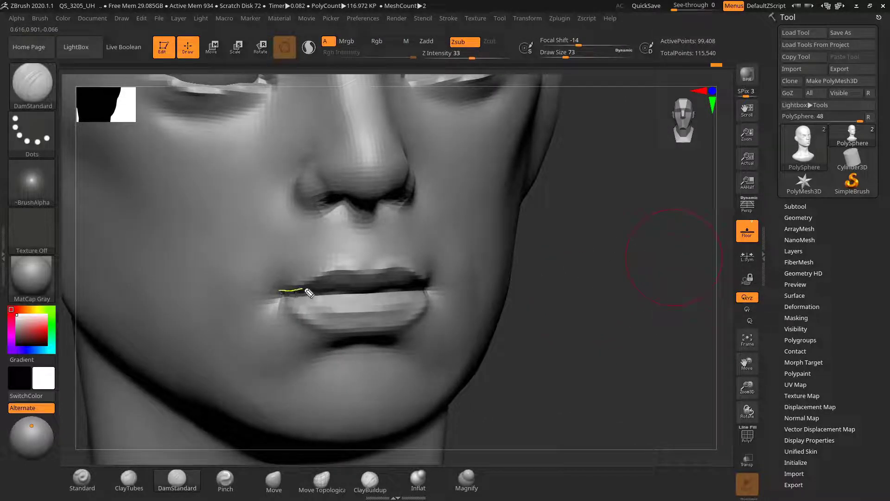
Annotate how the upper and lower lip borders curve into the mouth corner, and clear the drawing
{"action": "left_click_drag", "start_coordinate": [308, 292], "coordinate": [324, 274]}
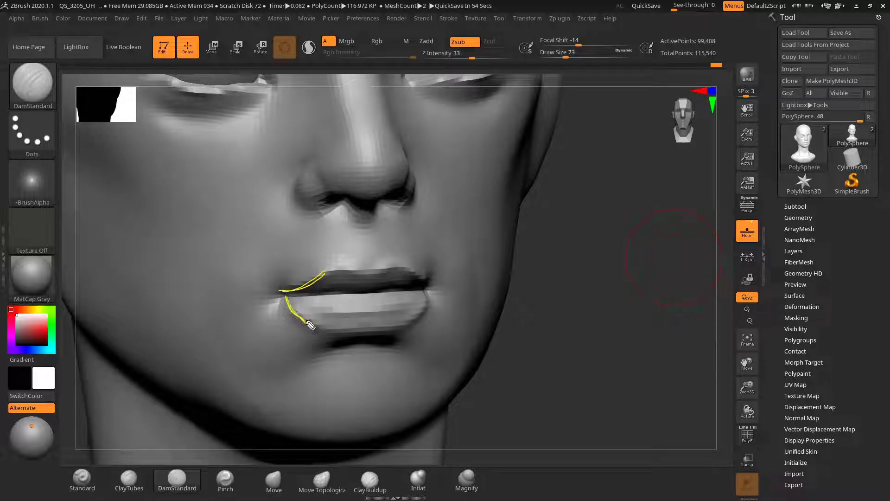
{"action": "left_click_drag", "start_coordinate": [307, 322], "coordinate": [365, 333]}
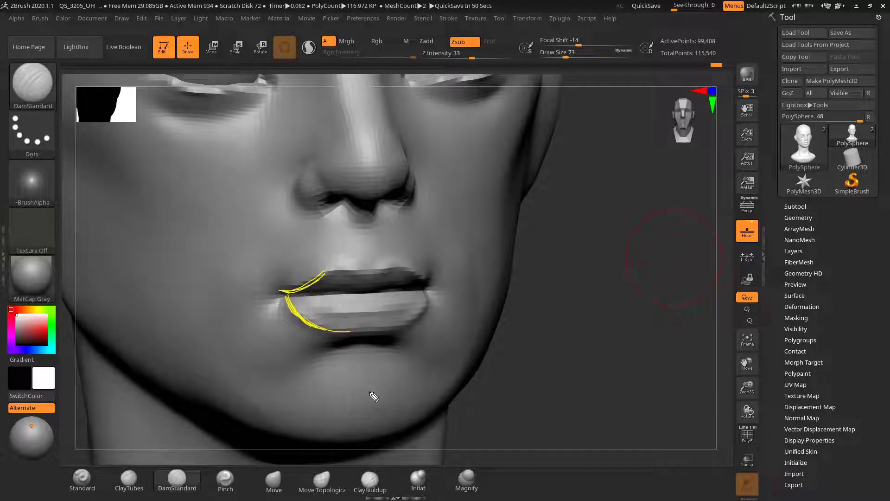
{"action": "key", "text": "ctrl+shift+7"}
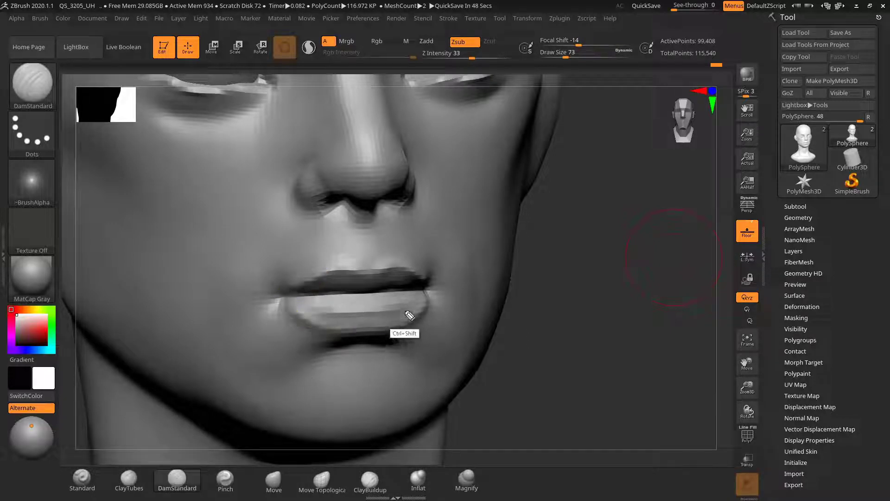
Refine the upper lip's border toward the mouth corners with DamStandard at draw size 43
{"action": "left_click_drag", "start_coordinate": [574, 295], "coordinate": [577, 284]}
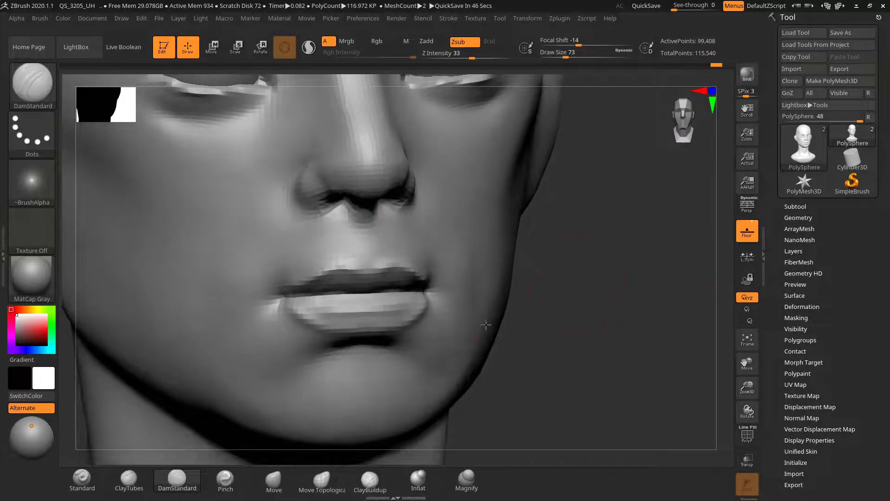
{"action": "key", "text": "s"}
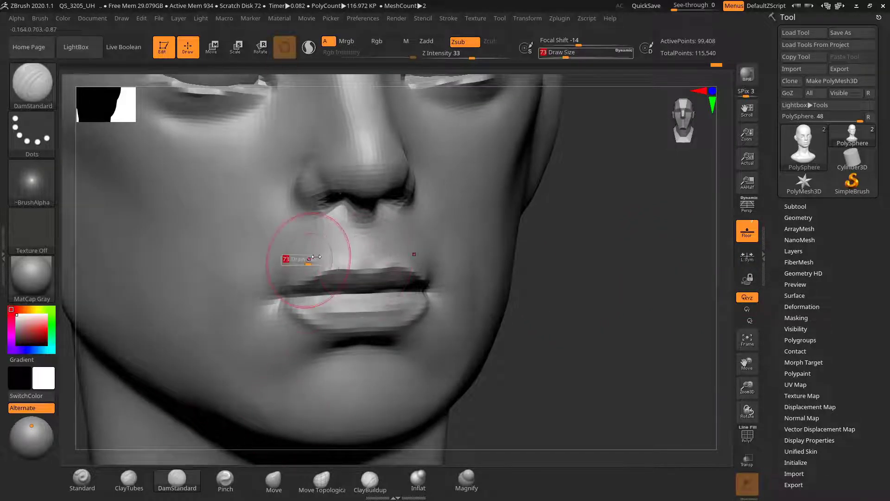
{"action": "key", "text": "s"}
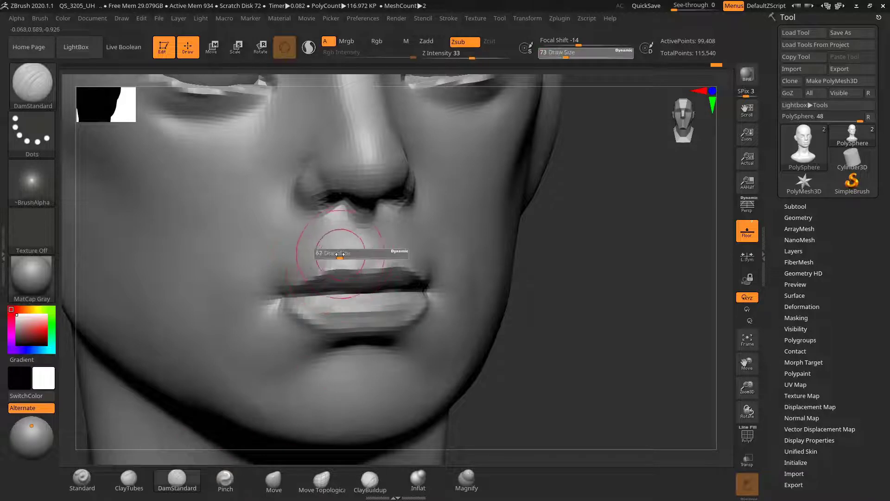
{"action": "left_click_drag", "start_coordinate": [339, 254], "coordinate": [334, 254]}
{"action": "left_click_drag", "start_coordinate": [567, 260], "coordinate": [562, 271]}
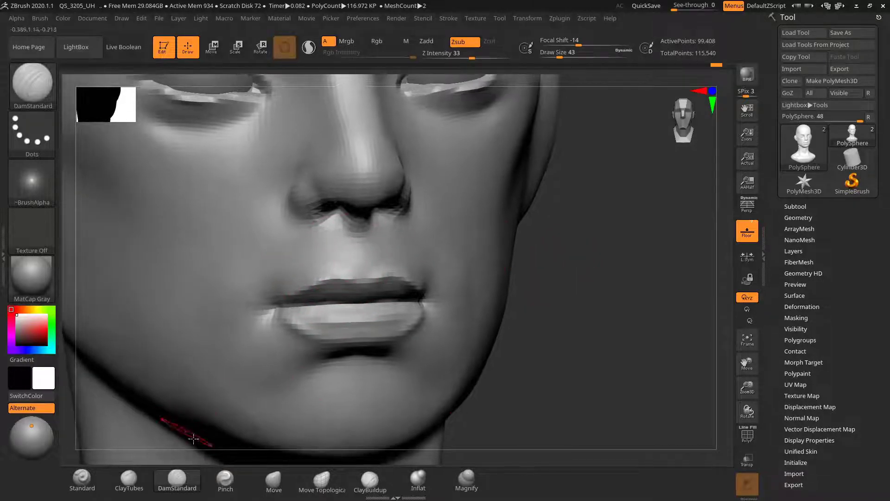
Sharpen the philtrum ridges between the nose and the upper lip with the Pinch brush at draw size 43
{"action": "left_click", "coordinate": [223, 481]}
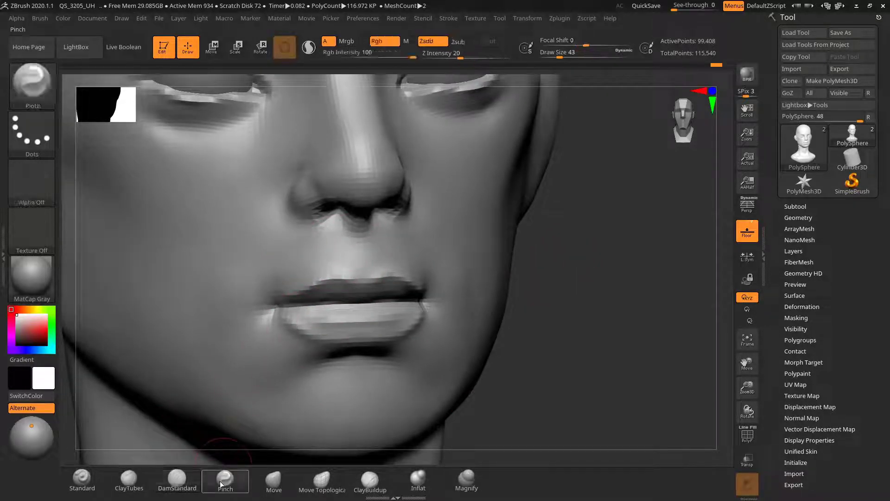
{"action": "left_click", "coordinate": [38, 18]}
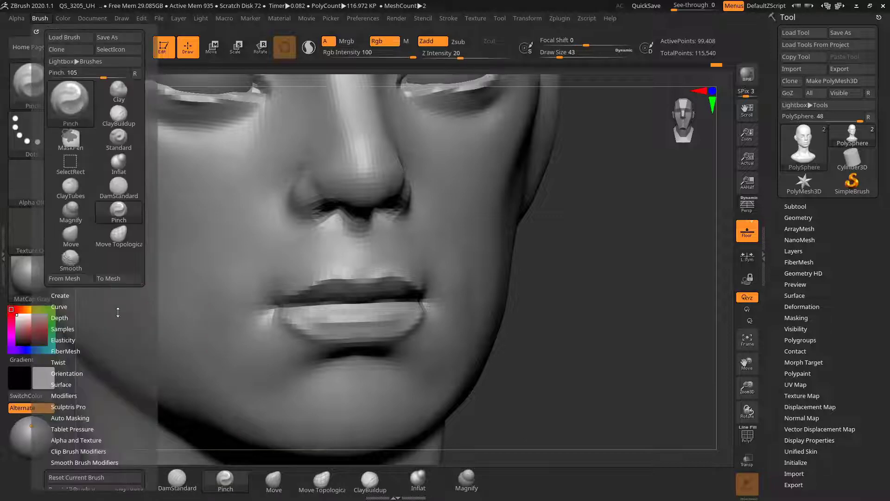
{"action": "left_click", "coordinate": [72, 396]}
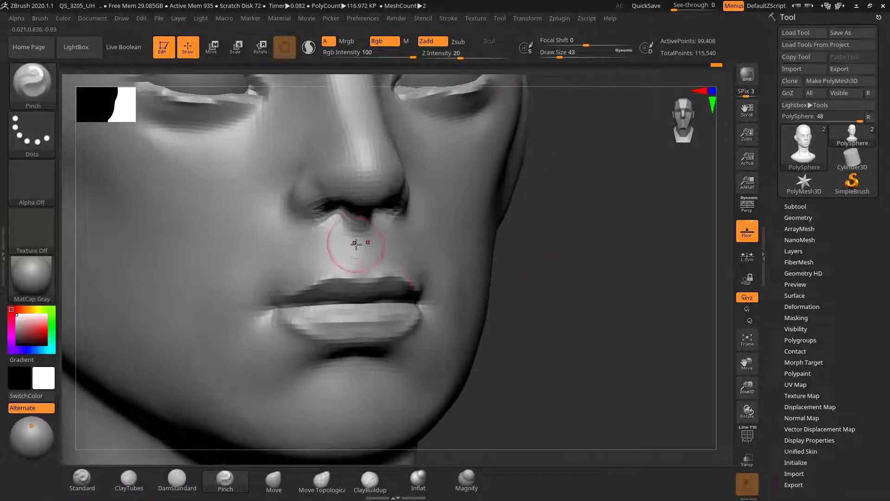
{"action": "right_click_drag", "start_coordinate": [360, 268], "coordinate": [562, 241]}
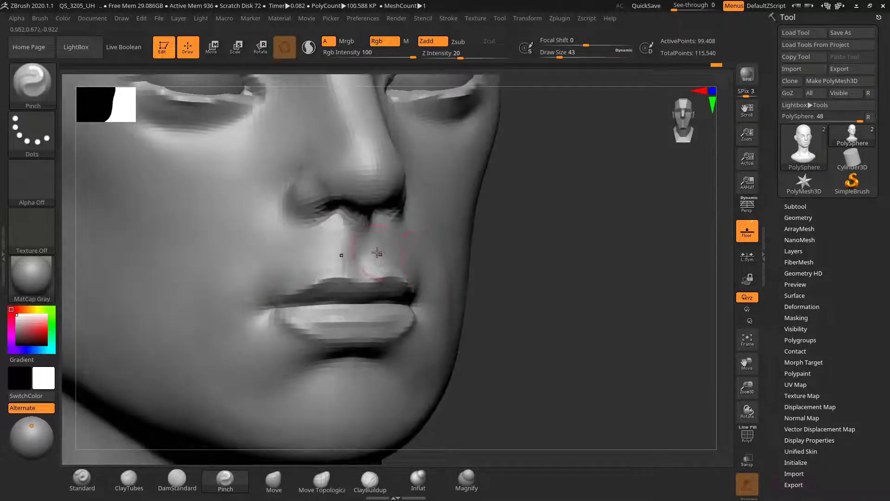
{"action": "left_click_drag", "start_coordinate": [531, 252], "coordinate": [493, 248]}
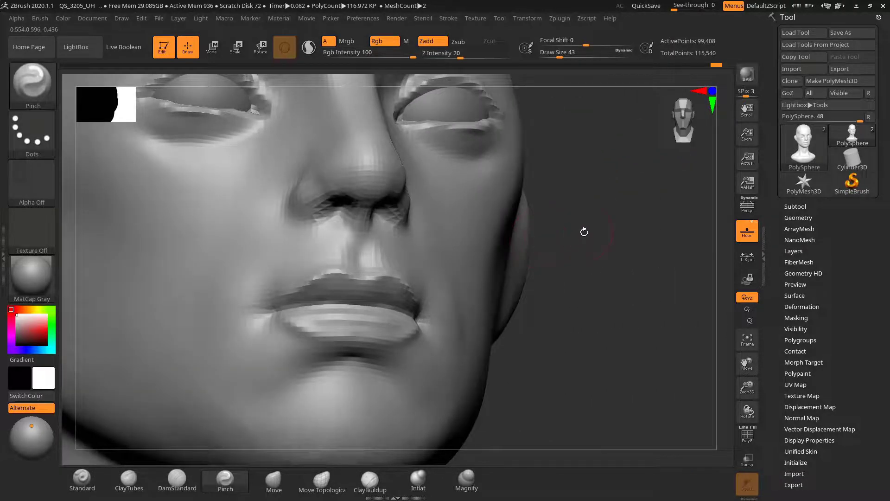
{"action": "left_click_drag", "start_coordinate": [585, 232], "coordinate": [626, 272]}
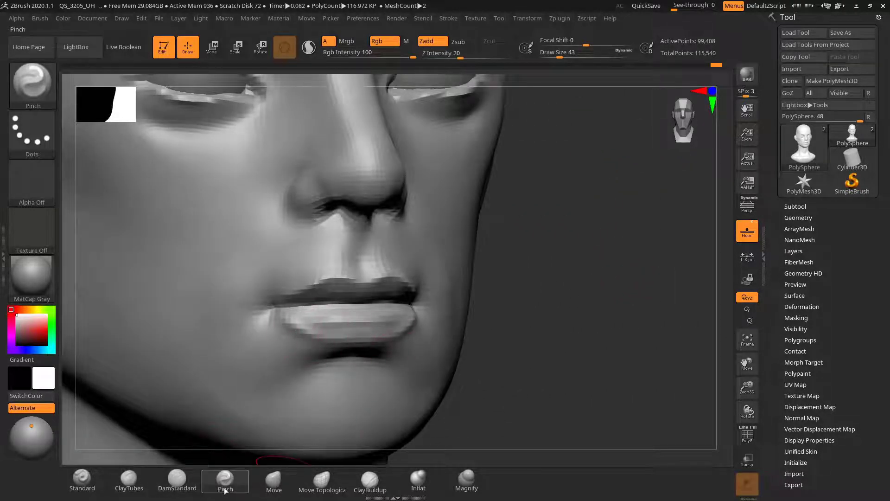
Define the lower edge of the lower lip with DamStandard at draw size 43, and check the mouth's profile
{"action": "left_click", "coordinate": [174, 480]}
{"action": "left_click_drag", "start_coordinate": [304, 323], "coordinate": [355, 341]}
{"action": "mouse_move", "coordinate": [591, 296]}
{"action": "left_mouse_down", "text": "alt"}
{"action": "mouse_move", "coordinate": [487, 303]}
{"action": "mouse_move", "coordinate": [626, 280]}
{"action": "left_mouse_up", "text": "alt"}
{"action": "left_click_drag", "start_coordinate": [555, 280], "coordinate": [574, 316], "text": "alt"}
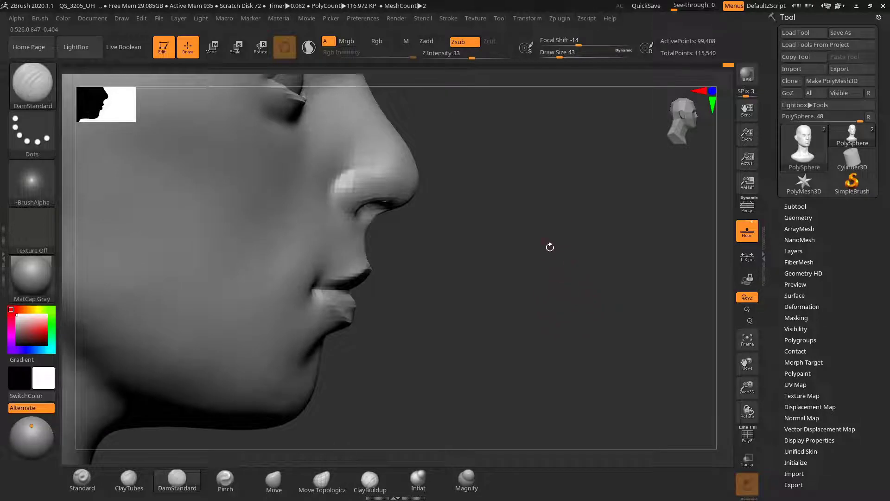
{"action": "left_click_drag", "start_coordinate": [518, 267], "coordinate": [408, 245]}
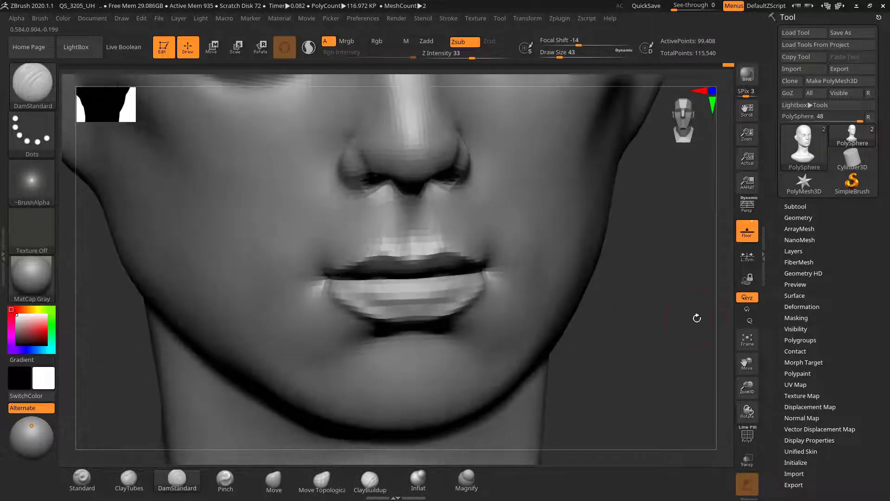
{"action": "left_click_drag", "start_coordinate": [697, 318], "coordinate": [660, 318]}
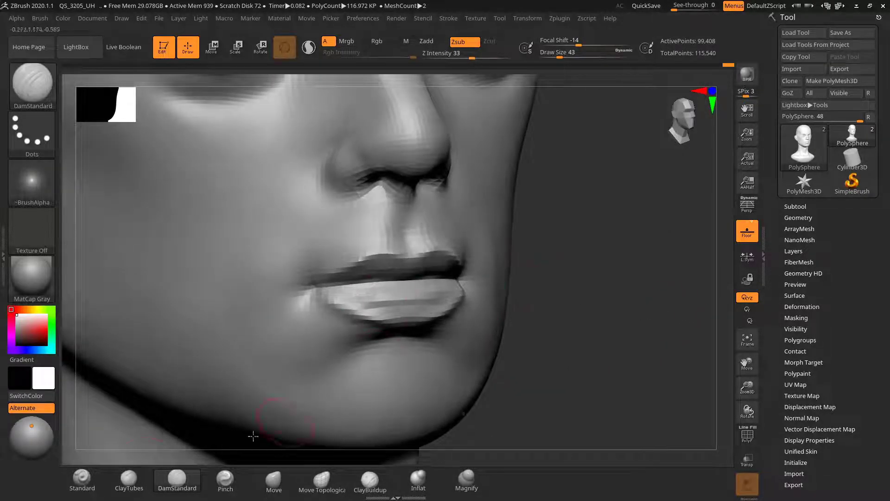
Build up the fullness of the lower lip with ClayTubes at draw size 43 and Z intensity 7
{"action": "left_click", "coordinate": [129, 477]}
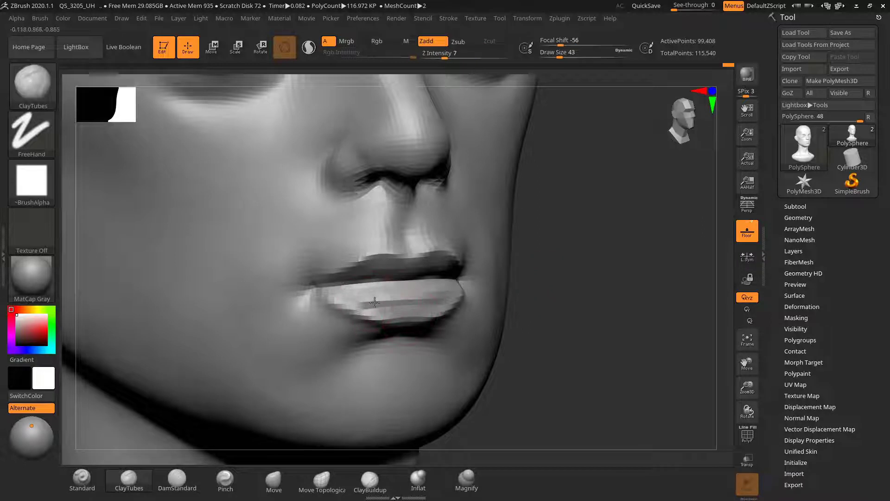
{"action": "mouse_move", "coordinate": [375, 302]}
{"action": "left_mouse_down"}
{"action": "mouse_move", "coordinate": [387, 295]}
{"action": "mouse_move", "coordinate": [383, 304]}
{"action": "left_mouse_up"}
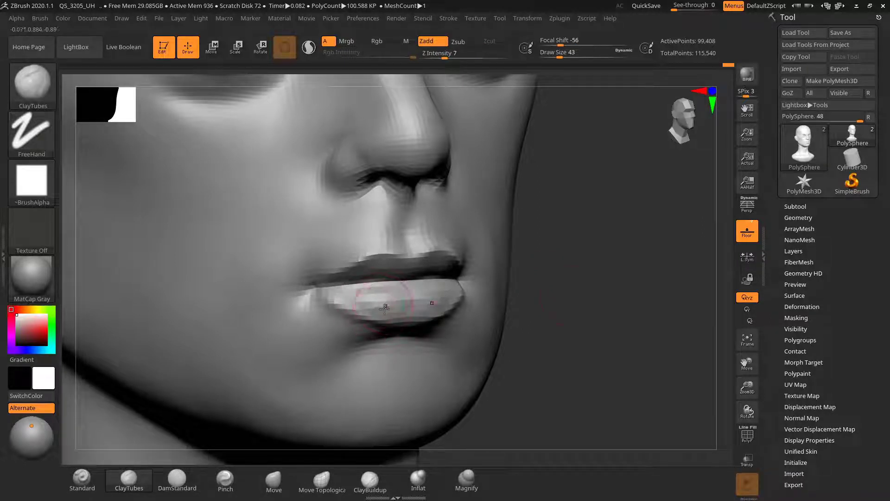
{"action": "mouse_move", "coordinate": [586, 284]}
{"action": "left_mouse_down", "text": "alt"}
{"action": "mouse_move", "coordinate": [537, 290]}
{"action": "mouse_move", "coordinate": [587, 289]}
{"action": "left_mouse_up", "text": "alt"}
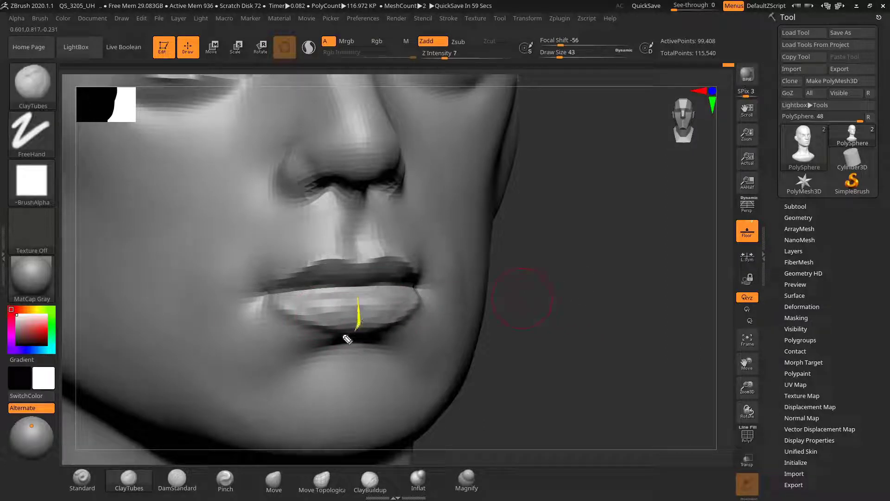
Annotate the two volumes of the lower lip and three of the upper lip, hatch toward the mouth corner, and clear the drawing
{"action": "left_click_drag", "start_coordinate": [316, 304], "coordinate": [337, 331]}
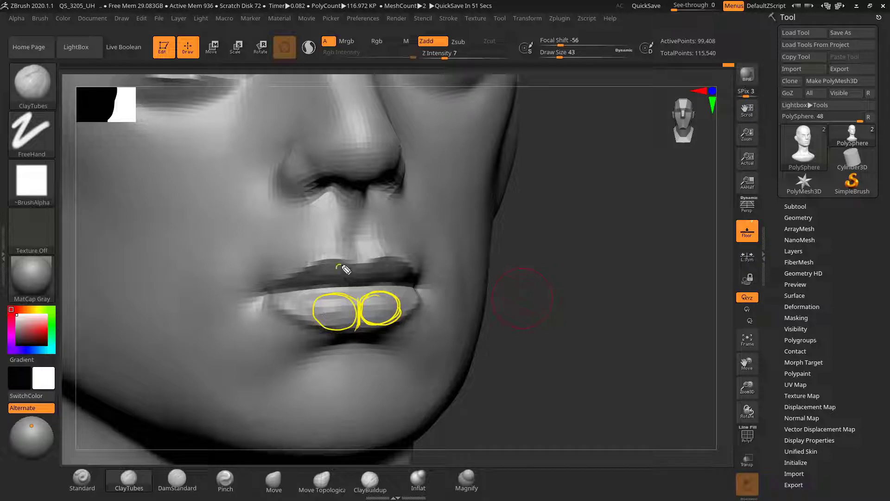
{"action": "left_click_drag", "start_coordinate": [343, 268], "coordinate": [375, 278]}
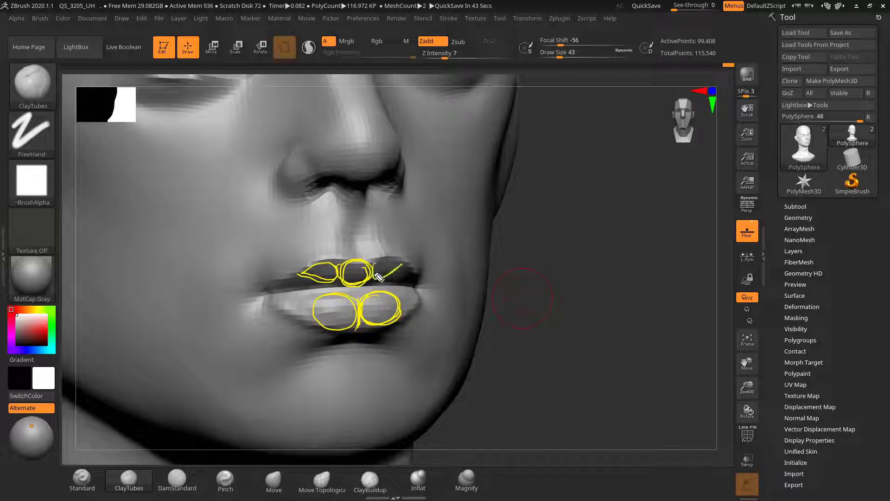
{"action": "mouse_move", "coordinate": [303, 275]}
{"action": "left_mouse_down"}
{"action": "mouse_move", "coordinate": [274, 289]}
{"action": "mouse_move", "coordinate": [311, 290]}
{"action": "left_mouse_up"}
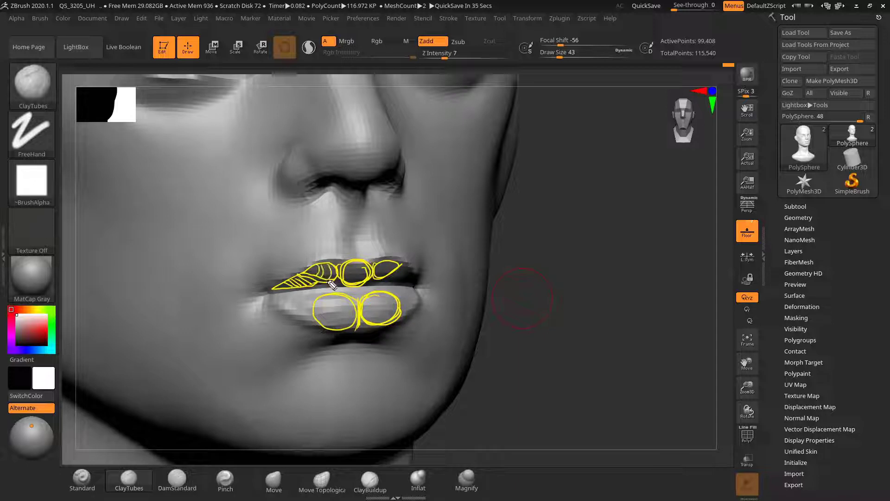
{"action": "left_click_drag", "start_coordinate": [285, 291], "coordinate": [295, 293]}
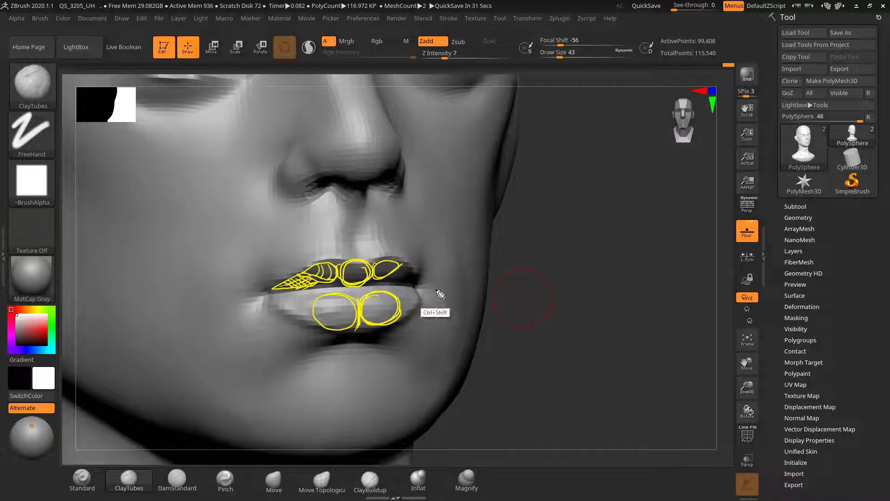
{"action": "key", "text": "ctrl+shift+7"}
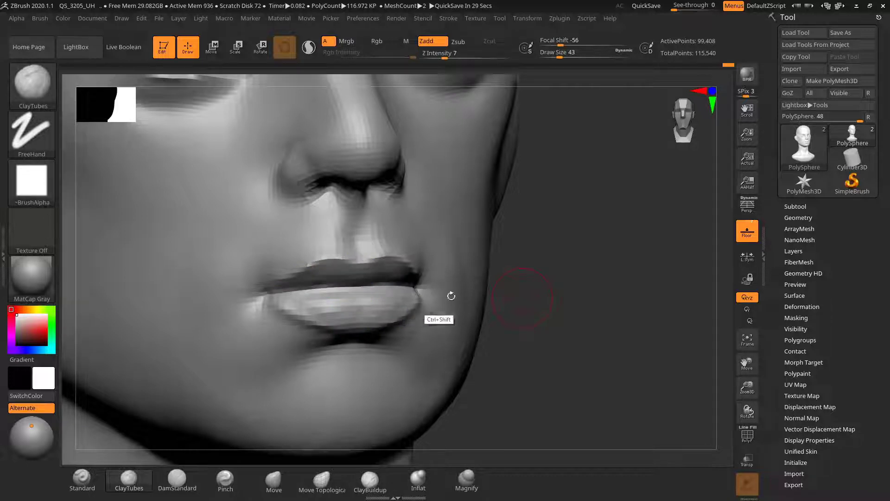
Recut the line between the lips at the mouth corner with DamStandard at draw size 62
{"action": "left_click_drag", "start_coordinate": [526, 288], "coordinate": [580, 289]}
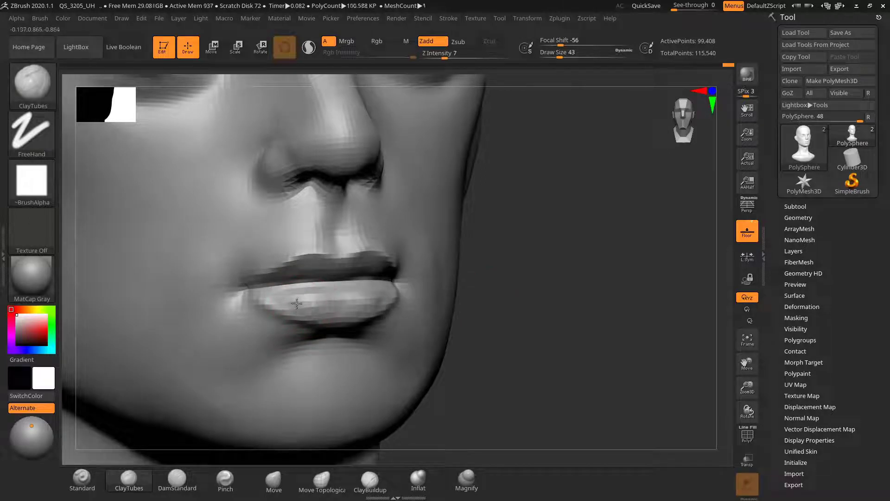
{"action": "left_click_drag", "start_coordinate": [525, 288], "coordinate": [565, 301]}
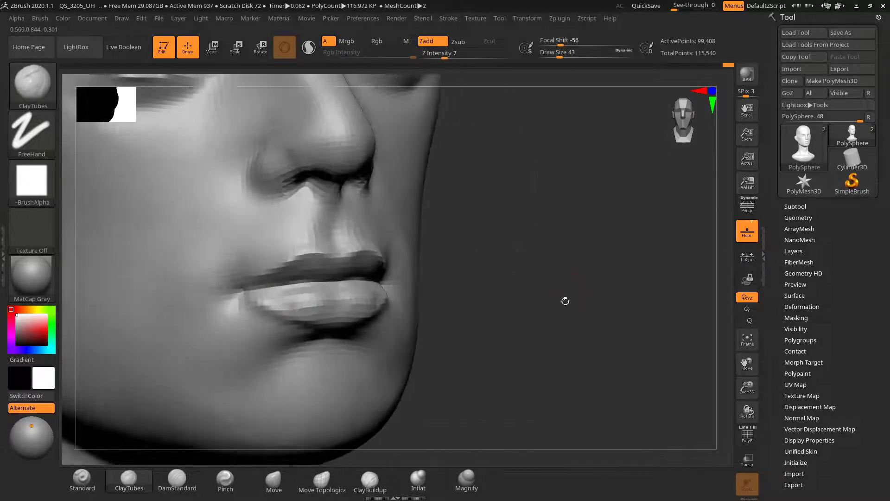
{"action": "left_click", "coordinate": [171, 482]}
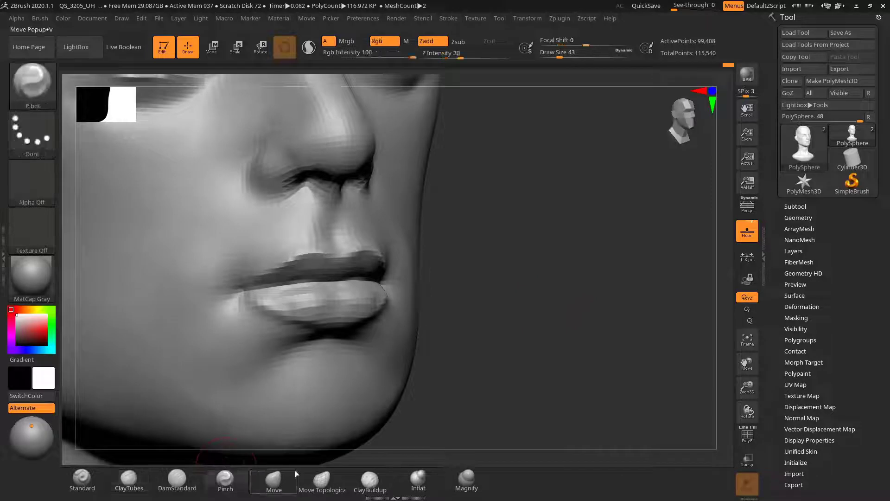
{"action": "left_click", "coordinate": [167, 489]}
{"action": "key", "text": "s"}
{"action": "left_click_drag", "start_coordinate": [278, 291], "coordinate": [242, 295]}
{"action": "key", "text": "s"}
{"action": "key", "text": "s"}
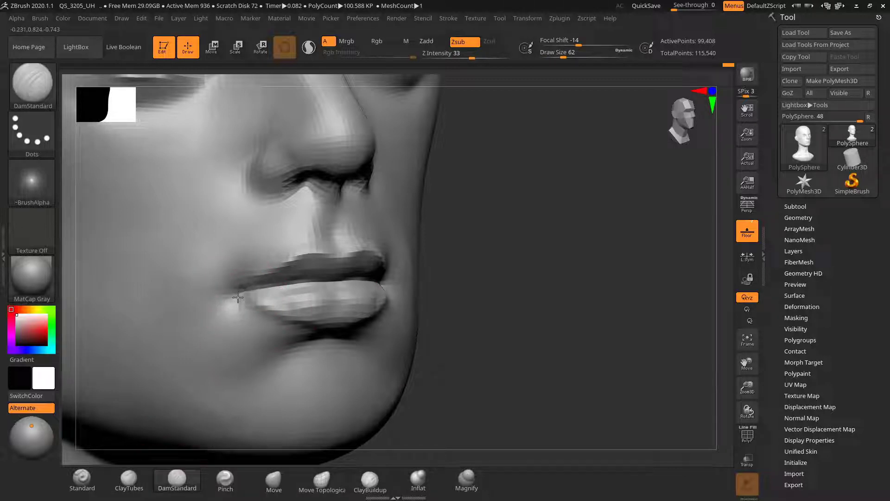
{"action": "left_click_drag", "start_coordinate": [240, 295], "coordinate": [299, 283]}
Add volume to the upper lip beside the cupid's bow with ClayTubes at draw size 39
{"action": "key", "text": "s"}
{"action": "mouse_move", "coordinate": [549, 253]}
{"action": "left_mouse_down"}
{"action": "mouse_move", "coordinate": [527, 284]}
{"action": "mouse_move", "coordinate": [492, 248]}
{"action": "left_mouse_up"}
{"action": "left_click", "coordinate": [129, 477]}
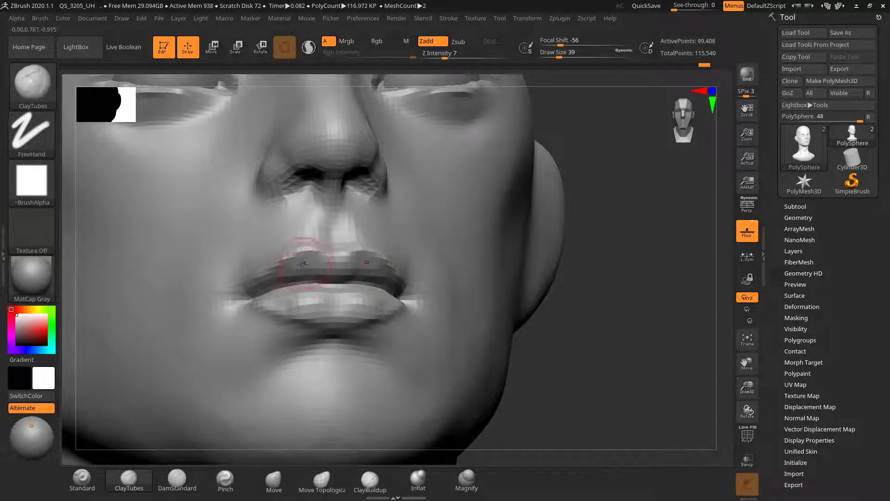
Adjust the lips' profile from the side with the Move brush at draw sizes 114 and 85
{"action": "mouse_move", "coordinate": [645, 339]}
{"action": "left_mouse_down", "text": "alt"}
{"action": "mouse_move", "coordinate": [620, 322]}
{"action": "mouse_move", "coordinate": [487, 284]}
{"action": "mouse_move", "coordinate": [541, 274]}
{"action": "mouse_move", "coordinate": [501, 290]}
{"action": "mouse_move", "coordinate": [576, 281]}
{"action": "mouse_move", "coordinate": [453, 274]}
{"action": "mouse_move", "coordinate": [429, 279]}
{"action": "mouse_move", "coordinate": [423, 301]}
{"action": "left_mouse_up", "text": "alt"}
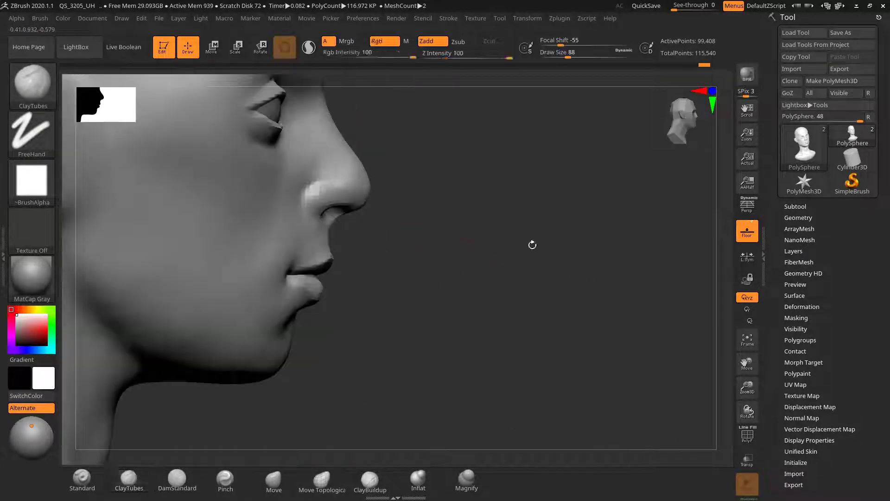
{"action": "left_click_drag", "start_coordinate": [532, 244], "coordinate": [461, 301], "text": "alt"}
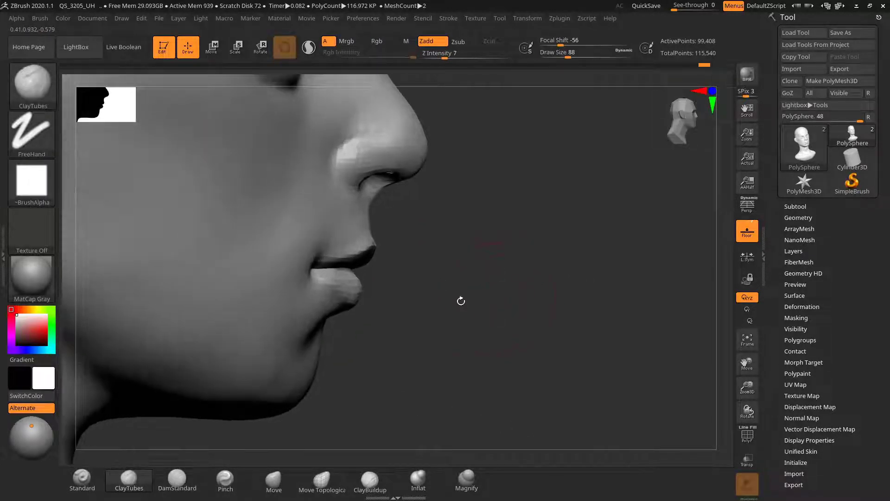
{"action": "left_click", "coordinate": [273, 480]}
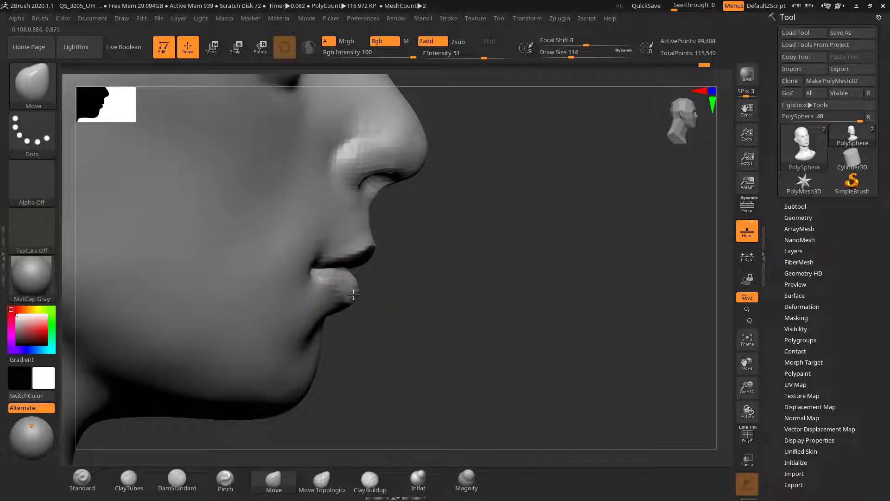
{"action": "mouse_move", "coordinate": [391, 276]}
{"action": "left_mouse_down", "text": "alt"}
{"action": "mouse_move", "coordinate": [415, 282]}
{"action": "mouse_move", "coordinate": [378, 299]}
{"action": "left_mouse_up", "text": "alt"}
{"action": "key", "text": "s"}
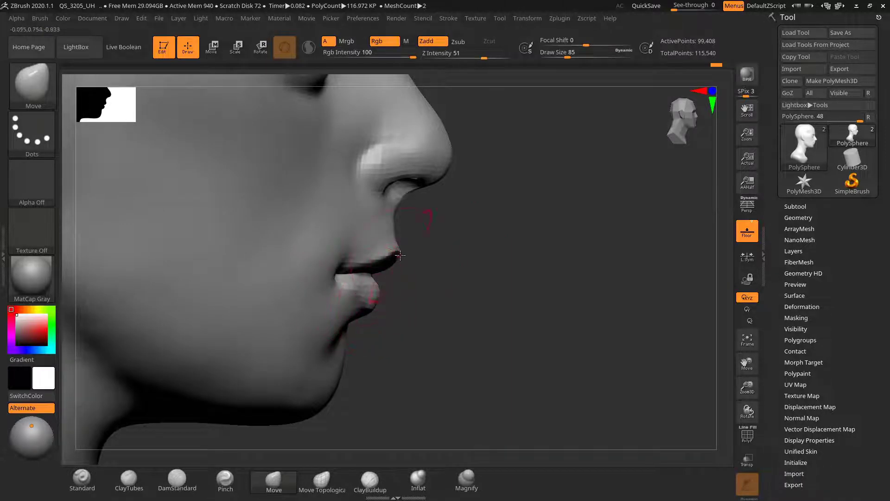
{"action": "mouse_move", "coordinate": [404, 260]}
{"action": "left_mouse_down"}
{"action": "mouse_move", "coordinate": [491, 243]}
{"action": "mouse_move", "coordinate": [499, 254]}
{"action": "mouse_move", "coordinate": [465, 258]}
{"action": "left_mouse_up"}
{"action": "left_click_drag", "start_coordinate": [550, 248], "coordinate": [575, 250]}
{"action": "mouse_move", "coordinate": [524, 264]}
{"action": "left_mouse_down"}
{"action": "mouse_move", "coordinate": [502, 264]}
{"action": "mouse_move", "coordinate": [558, 284]}
{"action": "mouse_move", "coordinate": [564, 297]}
{"action": "left_mouse_up"}
{"action": "left_click_drag", "start_coordinate": [438, 290], "coordinate": [462, 287], "text": "shift"}
Annotate the face's far contour from the eye down to the chin in a three-quarter view, and clear the drawing
{"action": "mouse_move", "coordinate": [651, 297]}
{"action": "left_mouse_down"}
{"action": "mouse_move", "coordinate": [666, 294]}
{"action": "mouse_move", "coordinate": [640, 296]}
{"action": "left_mouse_up"}
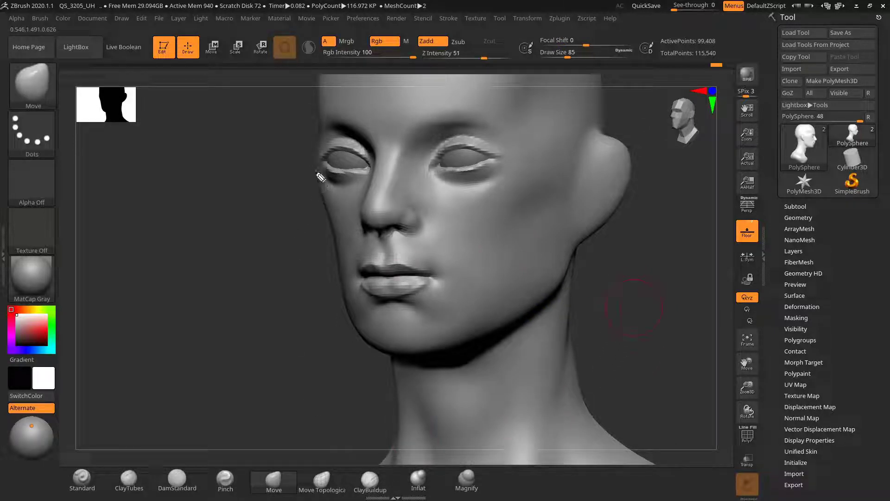
{"action": "left_click_drag", "start_coordinate": [339, 234], "coordinate": [385, 332], "text": "ctrl+shift"}
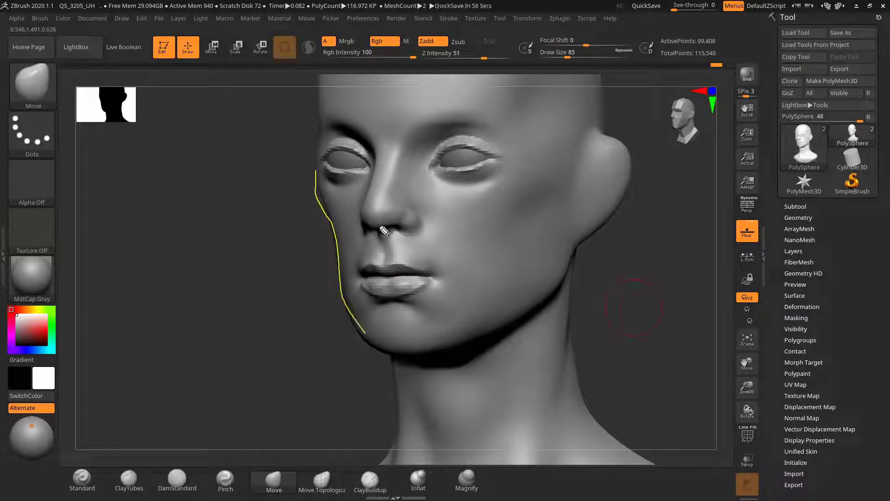
{"action": "key", "text": "ctrl+shift+7"}
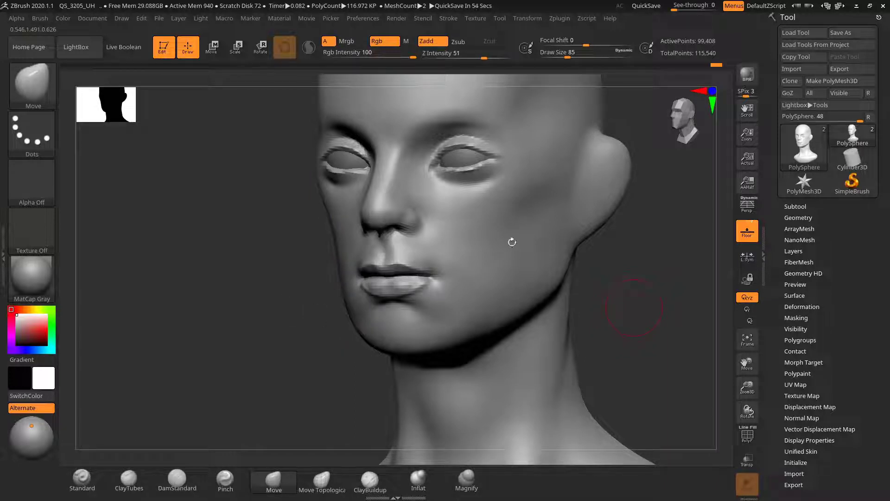
Work over the side of the face between the cheekbone and ear with the Pinch brush at draw size 215
{"action": "mouse_move", "coordinate": [620, 255]}
{"action": "left_mouse_down"}
{"action": "mouse_move", "coordinate": [598, 264]}
{"action": "mouse_move", "coordinate": [647, 270]}
{"action": "mouse_move", "coordinate": [308, 444]}
{"action": "left_mouse_up"}
{"action": "left_click", "coordinate": [225, 480]}
{"action": "key", "text": "s"}
{"action": "left_click_drag", "start_coordinate": [489, 234], "coordinate": [498, 234]}
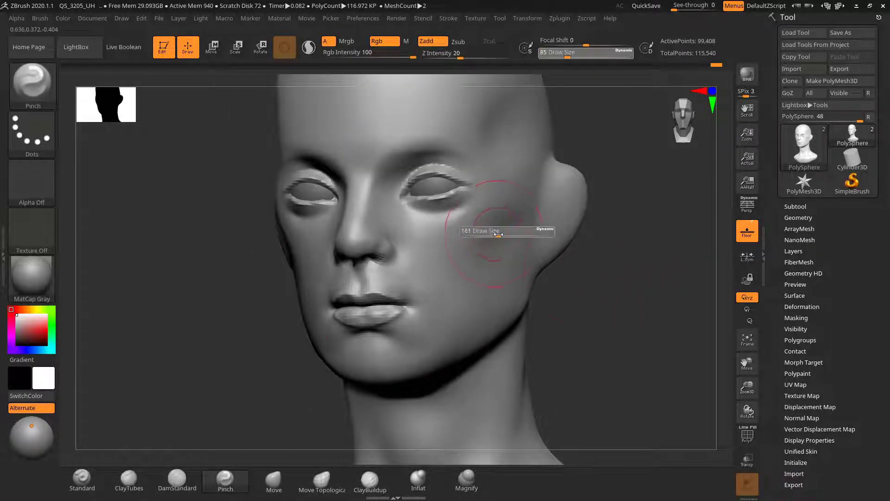
{"action": "left_click_drag", "start_coordinate": [585, 272], "coordinate": [550, 281], "text": "alt"}
{"action": "key", "text": "s"}
{"action": "left_click_drag", "start_coordinate": [453, 243], "coordinate": [462, 243]}
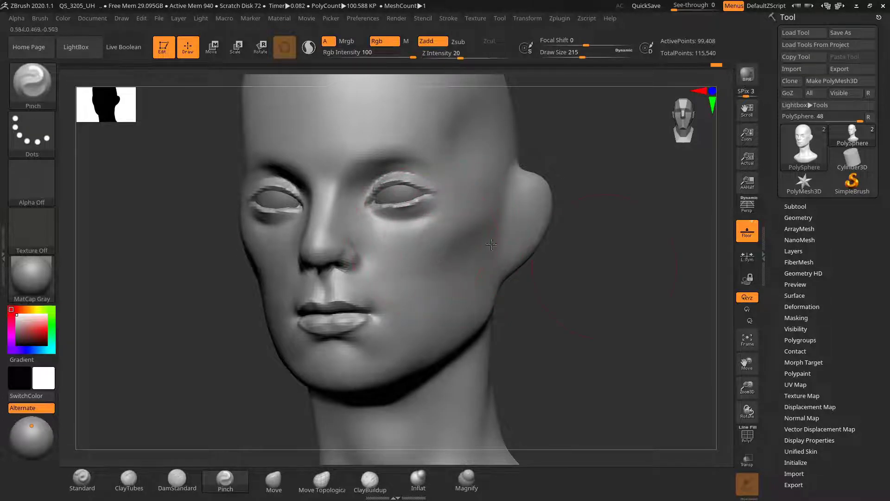
{"action": "left_click_drag", "start_coordinate": [613, 276], "coordinate": [594, 284]}
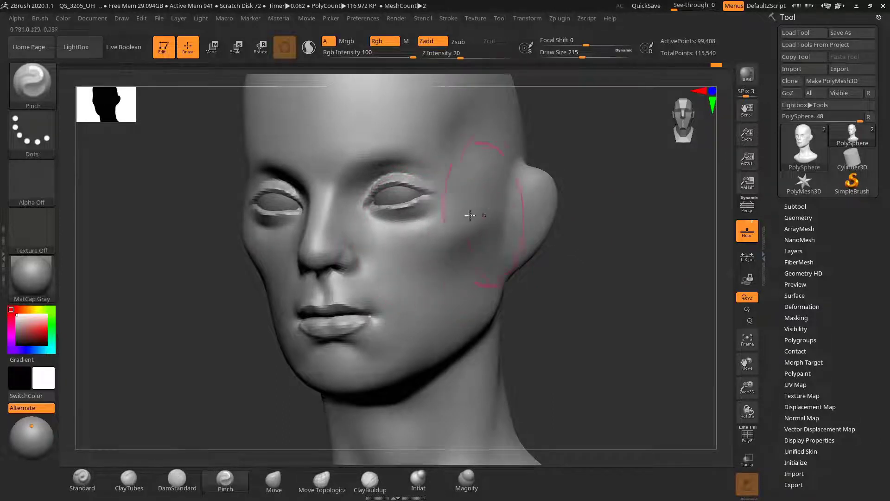
Build up the side of the face from the cheekbone toward the ear with ClayTubes at draw size 215
{"action": "left_click_drag", "start_coordinate": [598, 279], "coordinate": [624, 313]}
{"action": "left_click", "coordinate": [138, 479]}
{"action": "left_click_drag", "start_coordinate": [440, 250], "coordinate": [492, 228]}
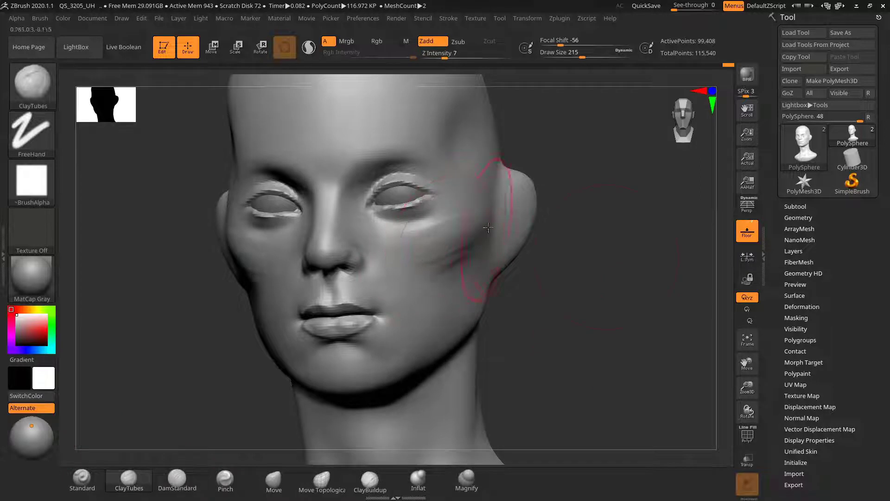
{"action": "left_click_drag", "start_coordinate": [608, 266], "coordinate": [590, 266]}
{"action": "left_click_drag", "start_coordinate": [444, 254], "coordinate": [498, 224]}
{"action": "right_click_drag", "start_coordinate": [486, 239], "coordinate": [474, 265]}
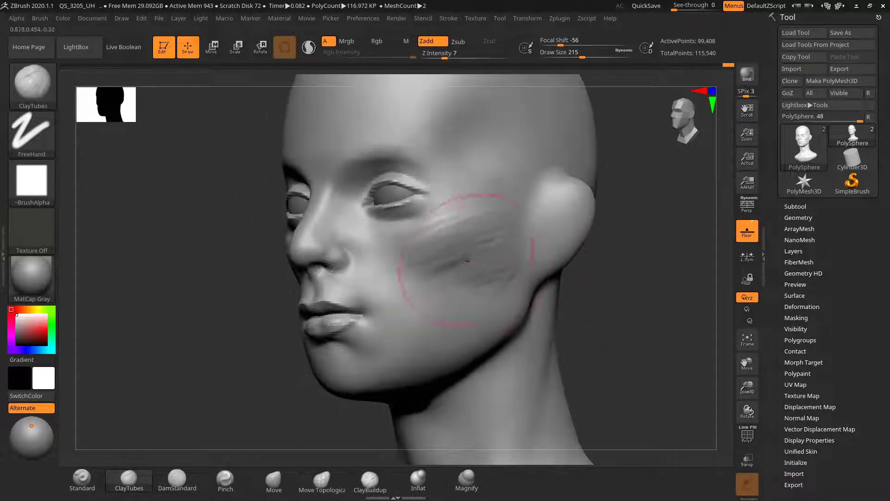
{"action": "left_click_drag", "start_coordinate": [462, 254], "coordinate": [493, 301]}
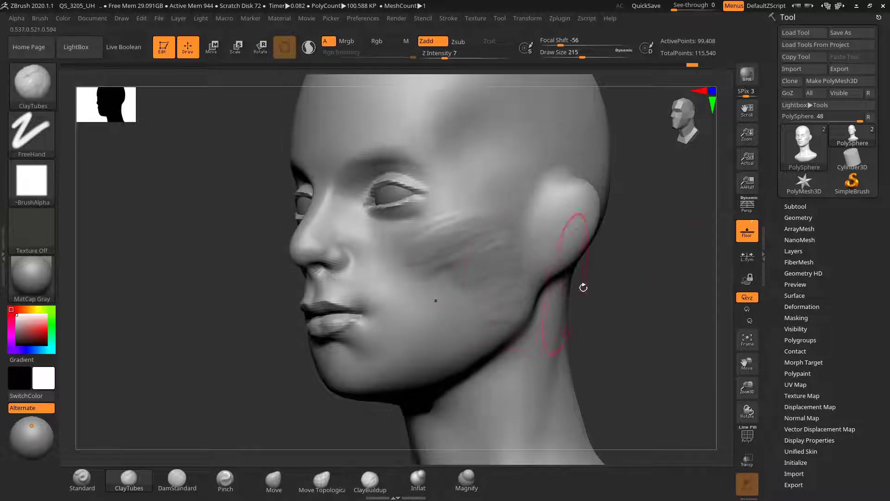
Annotate the cheekbone band and the hatched muscle area running down to the jaw angle, and clear the drawing
{"action": "key", "text": "ctrl+shift"}
{"action": "left_click_drag", "start_coordinate": [416, 263], "coordinate": [534, 235]}
{"action": "left_click_drag", "start_coordinate": [404, 217], "coordinate": [525, 215]}
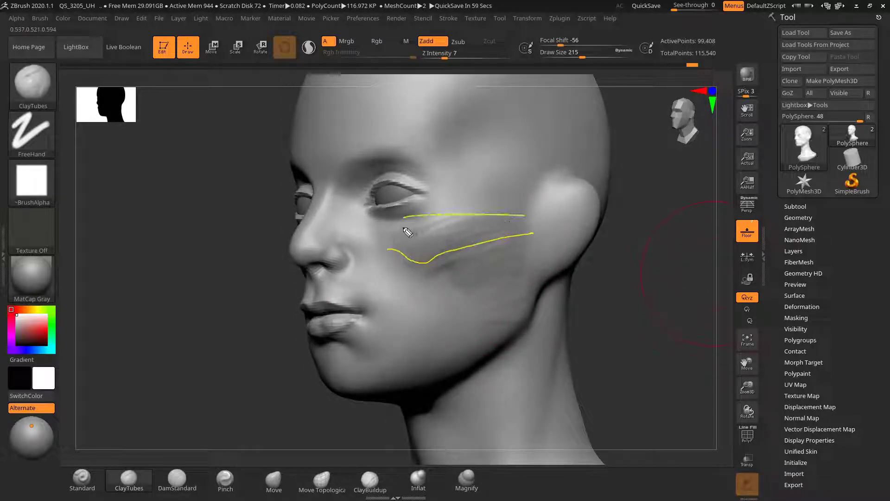
{"action": "left_click_drag", "start_coordinate": [415, 228], "coordinate": [438, 251]}
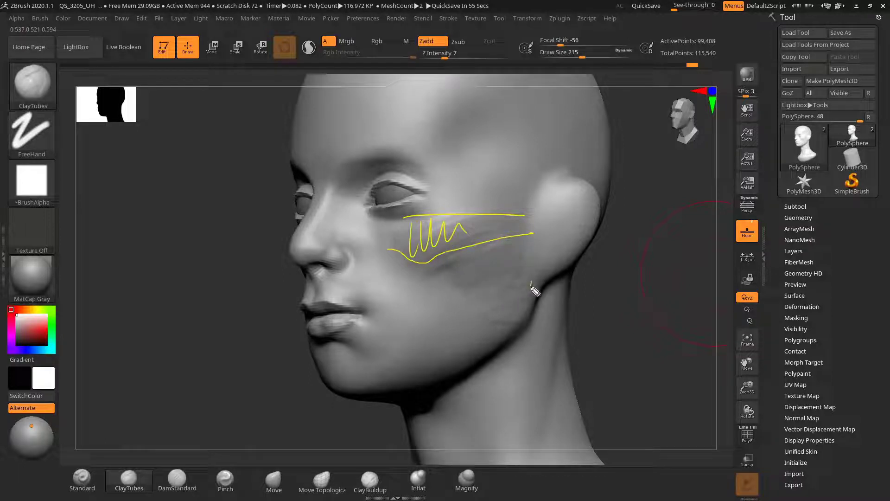
{"action": "mouse_move", "coordinate": [531, 284]}
{"action": "left_mouse_down"}
{"action": "mouse_move", "coordinate": [480, 285]}
{"action": "mouse_move", "coordinate": [494, 352]}
{"action": "left_mouse_up"}
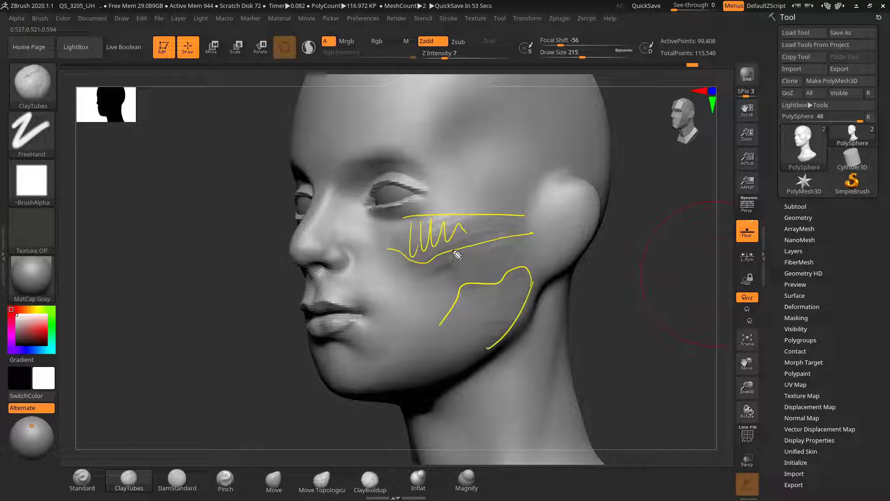
{"action": "left_click_drag", "start_coordinate": [449, 250], "coordinate": [473, 304]}
{"action": "left_click_drag", "start_coordinate": [514, 233], "coordinate": [529, 289]}
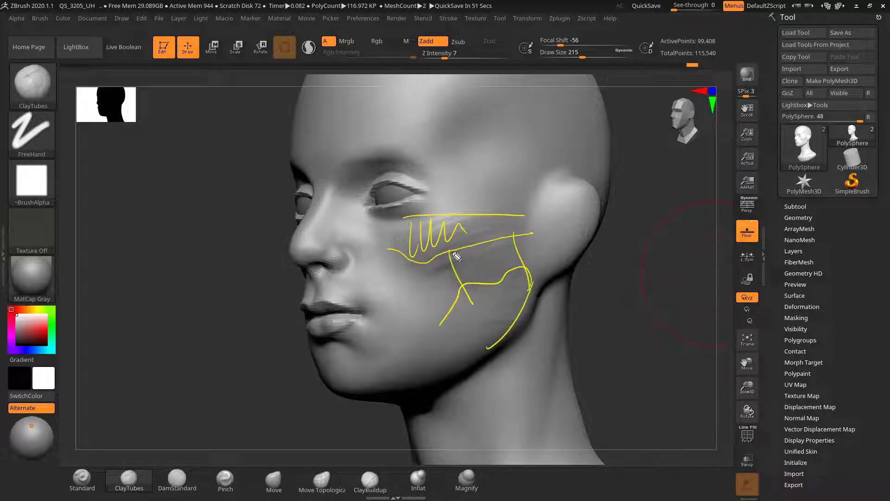
{"action": "left_click_drag", "start_coordinate": [452, 251], "coordinate": [480, 305]}
{"action": "left_click_drag", "start_coordinate": [466, 247], "coordinate": [489, 295]}
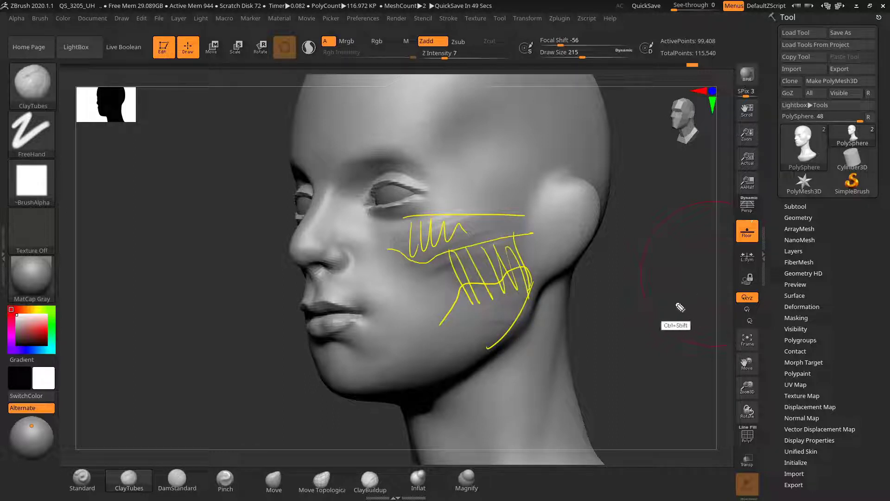
{"action": "key", "text": "Escape"}
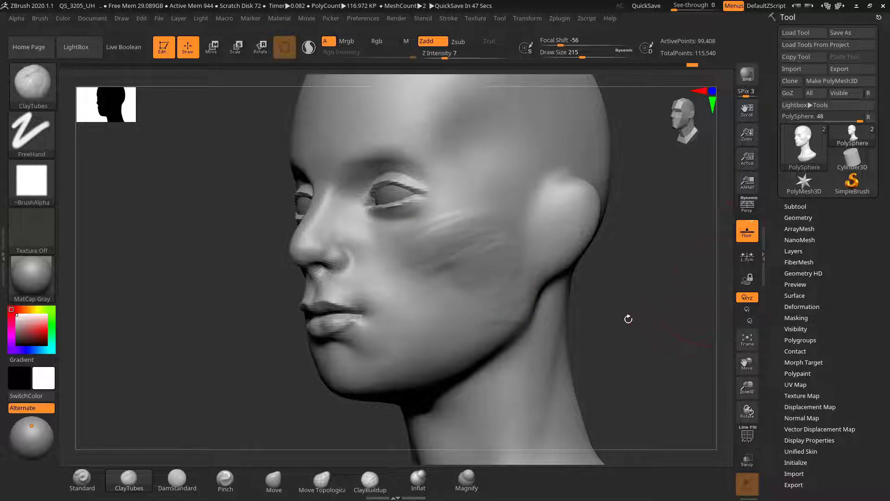
Fill the cheek below the cheekbone toward the jaw with ClayTubes at draw size 215, and smooth it at draw size 157
{"action": "mouse_move", "coordinate": [628, 318]}
{"action": "left_mouse_down"}
{"action": "mouse_move", "coordinate": [503, 280]}
{"action": "mouse_move", "coordinate": [622, 294]}
{"action": "mouse_move", "coordinate": [600, 312]}
{"action": "mouse_move", "coordinate": [483, 240]}
{"action": "left_mouse_up"}
{"action": "mouse_move", "coordinate": [557, 290]}
{"action": "left_mouse_down"}
{"action": "mouse_move", "coordinate": [614, 294]}
{"action": "mouse_move", "coordinate": [594, 319]}
{"action": "mouse_move", "coordinate": [612, 305]}
{"action": "mouse_move", "coordinate": [480, 309]}
{"action": "mouse_move", "coordinate": [464, 261]}
{"action": "mouse_move", "coordinate": [454, 266]}
{"action": "left_mouse_up"}
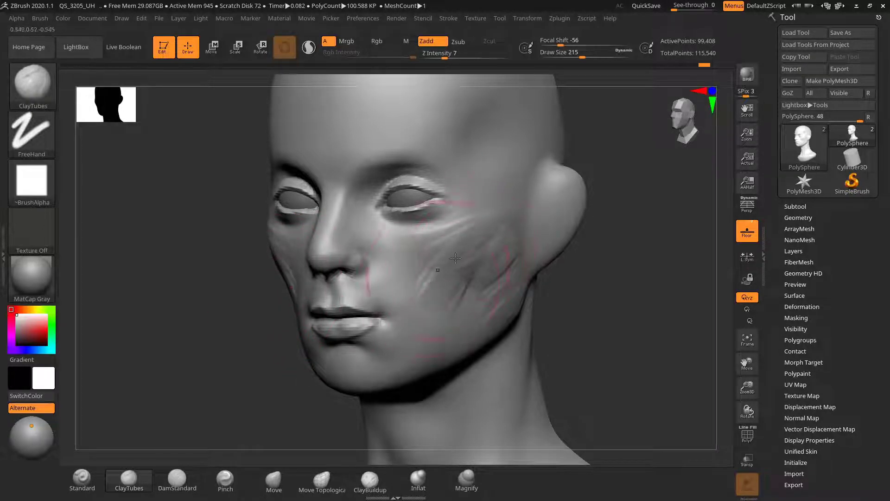
{"action": "mouse_move", "coordinate": [481, 245]}
{"action": "left_mouse_down"}
{"action": "mouse_move", "coordinate": [457, 241]}
{"action": "mouse_move", "coordinate": [444, 288]}
{"action": "left_mouse_up"}
{"action": "left_click_drag", "start_coordinate": [588, 303], "coordinate": [427, 258]}
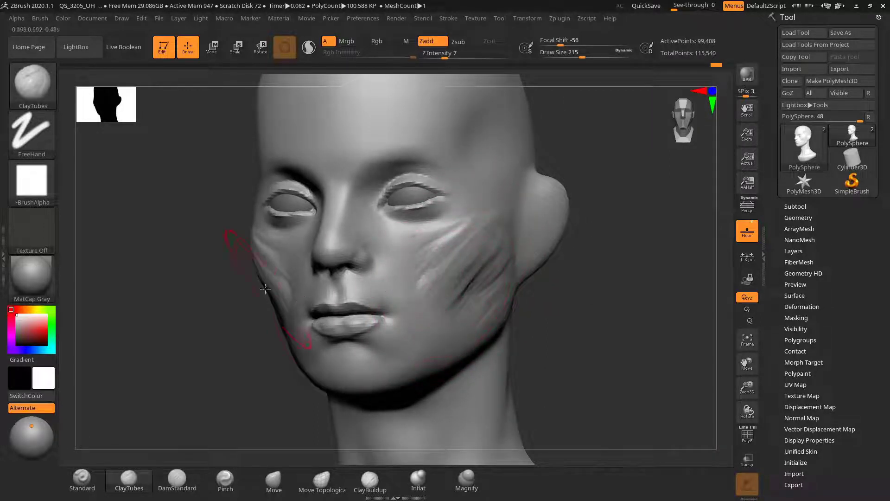
{"action": "left_click_drag", "start_coordinate": [553, 283], "coordinate": [533, 292]}
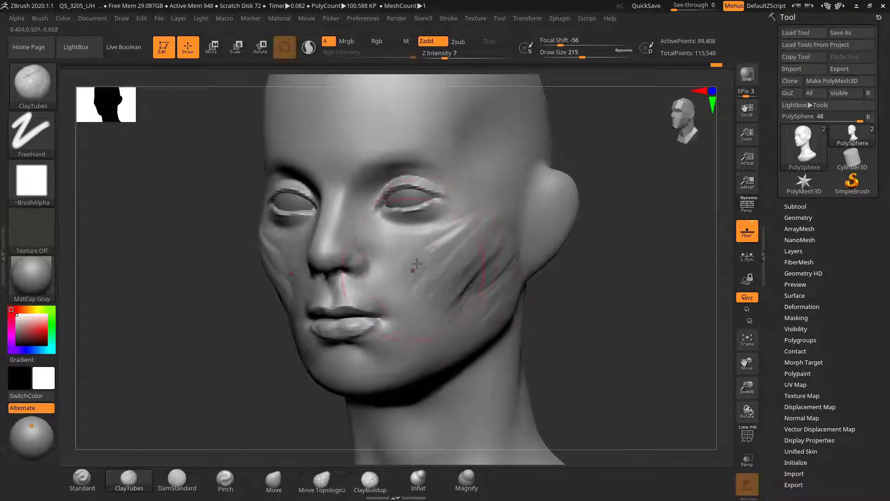
{"action": "key", "text": "s"}
{"action": "left_click_drag", "start_coordinate": [426, 265], "coordinate": [471, 238]}
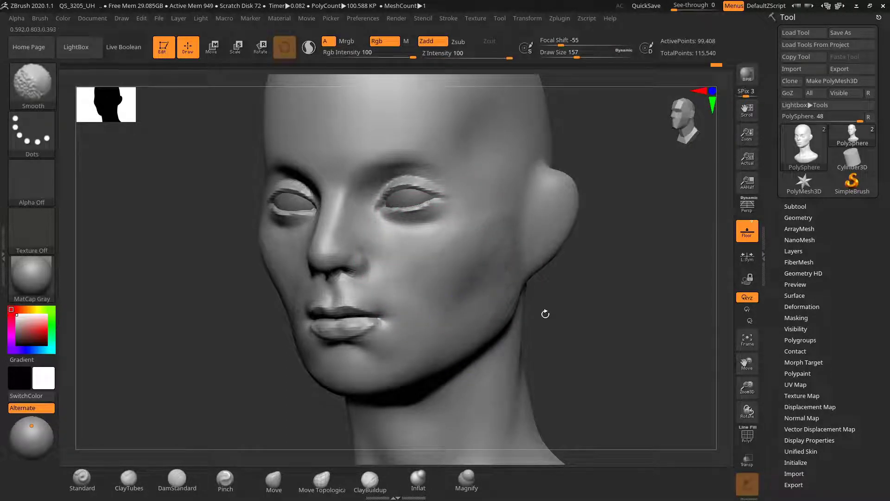
Add volume over the jaw and outer cheek with ClayTubes at draw sizes 157 and 220
{"action": "mouse_move", "coordinate": [545, 314]}
{"action": "left_mouse_down"}
{"action": "mouse_move", "coordinate": [596, 313]}
{"action": "mouse_move", "coordinate": [578, 314]}
{"action": "mouse_move", "coordinate": [589, 306]}
{"action": "mouse_move", "coordinate": [596, 324]}
{"action": "mouse_move", "coordinate": [557, 308]}
{"action": "mouse_move", "coordinate": [558, 318]}
{"action": "mouse_move", "coordinate": [476, 305]}
{"action": "left_mouse_up"}
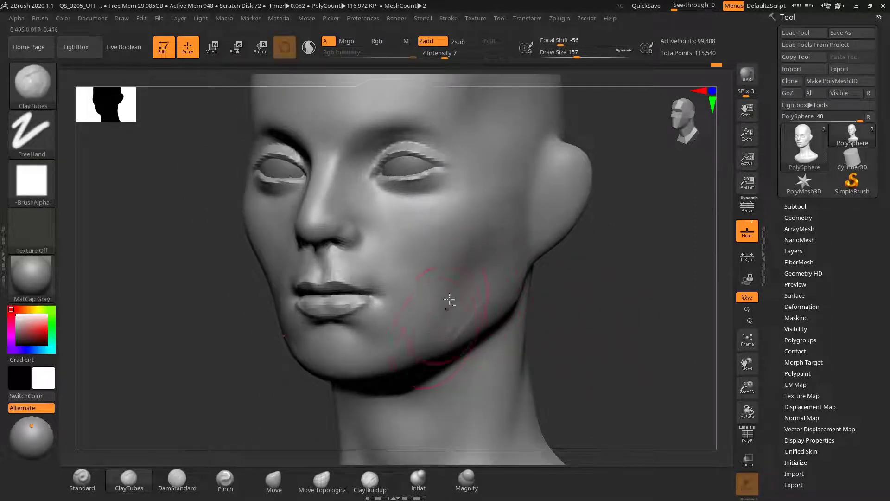
{"action": "left_click_drag", "start_coordinate": [534, 320], "coordinate": [567, 284]}
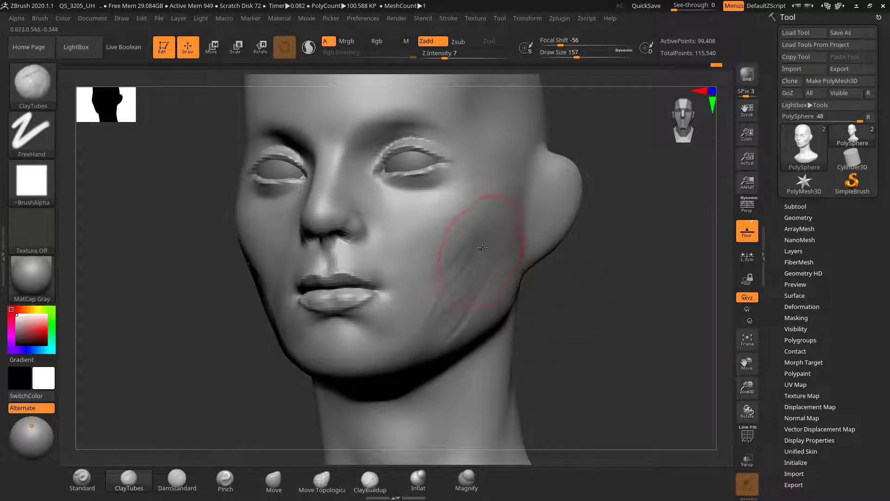
{"action": "left_click_drag", "start_coordinate": [569, 300], "coordinate": [573, 292]}
{"action": "key", "text": "bracketright"}
{"action": "key", "text": "bracketright"}
{"action": "key", "text": "bracketright"}
{"action": "mouse_move", "coordinate": [474, 208]}
{"action": "left_mouse_down"}
{"action": "mouse_move", "coordinate": [483, 250]}
{"action": "mouse_move", "coordinate": [454, 317]}
{"action": "left_mouse_up"}
{"action": "left_click_drag", "start_coordinate": [474, 233], "coordinate": [459, 306]}
{"action": "left_click_drag", "start_coordinate": [547, 289], "coordinate": [561, 297]}
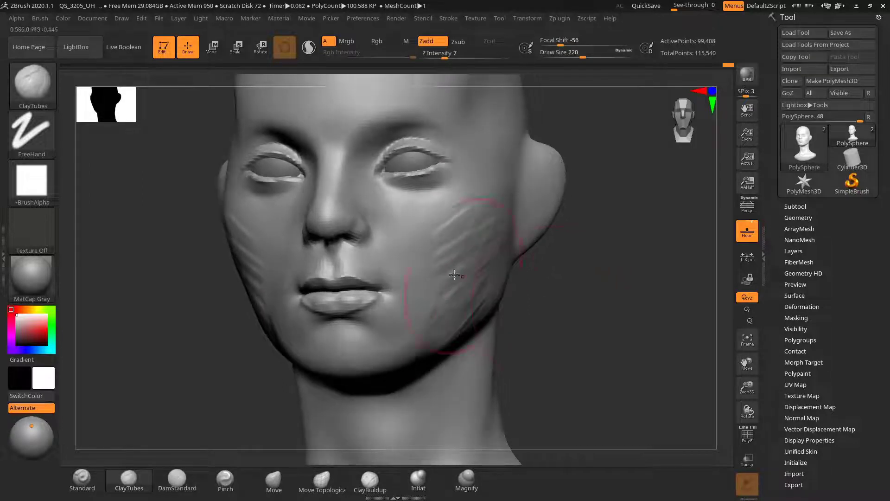
Smooth the clay strokes across the cheek and jaw at draw size 174
{"action": "key", "text": "s"}
{"action": "left_click_drag", "start_coordinate": [454, 262], "coordinate": [476, 302]}
{"action": "key", "text": "shift"}
{"action": "left_click_drag", "start_coordinate": [577, 303], "coordinate": [554, 298], "text": "alt"}
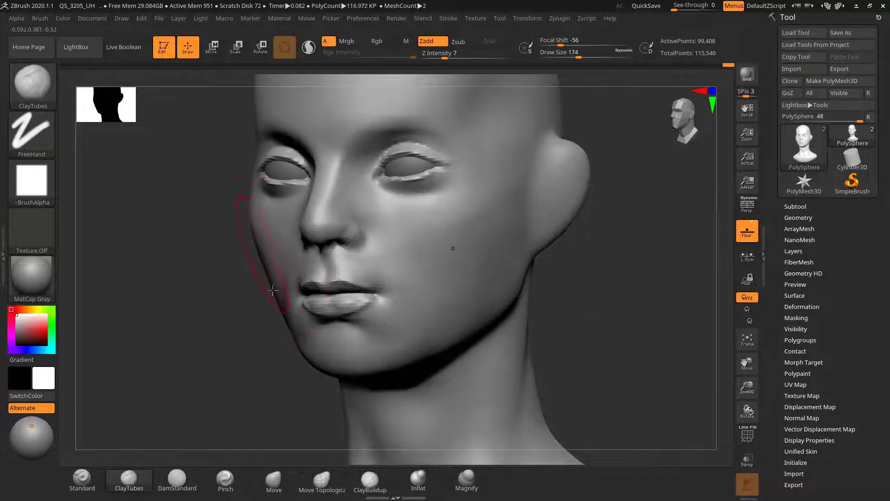
{"action": "left_click_drag", "start_coordinate": [235, 324], "coordinate": [260, 324]}
{"action": "left_click_drag", "start_coordinate": [584, 262], "coordinate": [501, 190]}
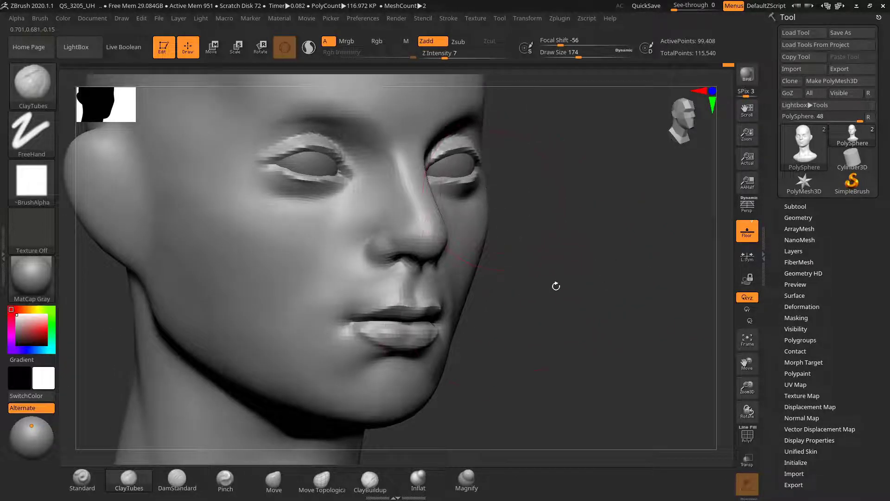
{"action": "left_click_drag", "start_coordinate": [556, 286], "coordinate": [457, 313]}
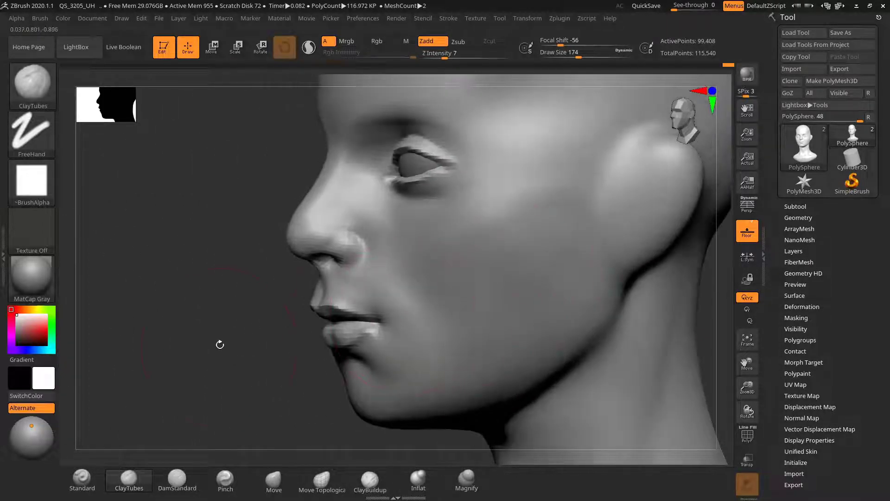
Carve the fold from the nostril wing toward the mouth corner with DamStandard at draw size 137
{"action": "mouse_move", "coordinate": [220, 344]}
{"action": "left_mouse_down"}
{"action": "mouse_move", "coordinate": [216, 314]}
{"action": "mouse_move", "coordinate": [564, 275]}
{"action": "mouse_move", "coordinate": [662, 285]}
{"action": "mouse_move", "coordinate": [606, 231]}
{"action": "mouse_move", "coordinate": [570, 294]}
{"action": "mouse_move", "coordinate": [606, 288]}
{"action": "mouse_move", "coordinate": [598, 313]}
{"action": "mouse_move", "coordinate": [604, 280]}
{"action": "mouse_move", "coordinate": [573, 276]}
{"action": "mouse_move", "coordinate": [614, 288]}
{"action": "mouse_move", "coordinate": [622, 281]}
{"action": "mouse_move", "coordinate": [619, 297]}
{"action": "mouse_move", "coordinate": [642, 308]}
{"action": "left_mouse_up"}
{"action": "left_click", "coordinate": [177, 479]}
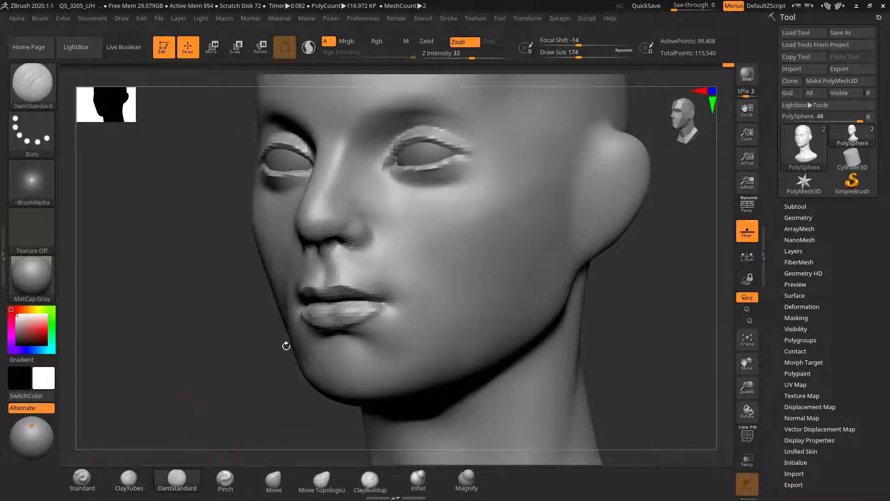
{"action": "key", "text": "s"}
{"action": "mouse_move", "coordinate": [379, 241]}
{"action": "left_mouse_down"}
{"action": "mouse_move", "coordinate": [368, 242]}
{"action": "mouse_move", "coordinate": [392, 271]}
{"action": "left_mouse_up"}
{"action": "key", "text": "s"}
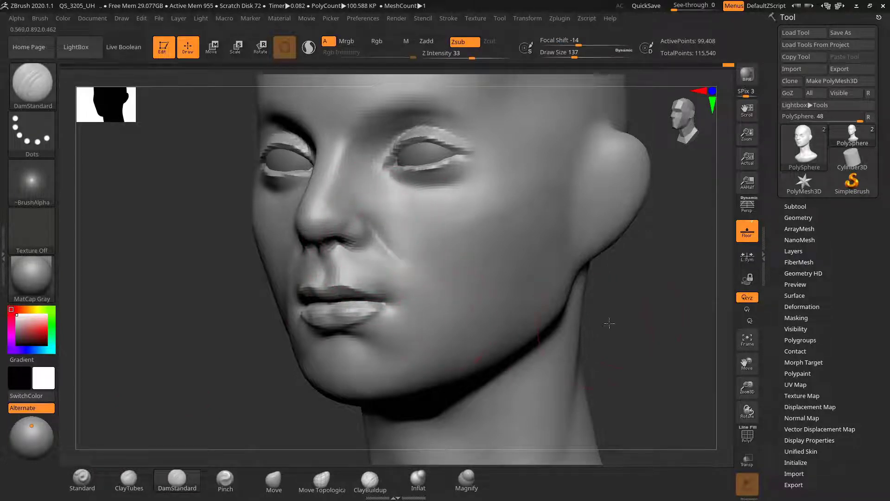
Add volume on the cheek just above the nasolabial fold with ClayTubes at draw size 114
{"action": "mouse_move", "coordinate": [609, 323]}
{"action": "left_mouse_down"}
{"action": "mouse_move", "coordinate": [621, 319]}
{"action": "mouse_move", "coordinate": [564, 294]}
{"action": "mouse_move", "coordinate": [636, 289]}
{"action": "left_mouse_up"}
{"action": "left_click", "coordinate": [129, 479]}
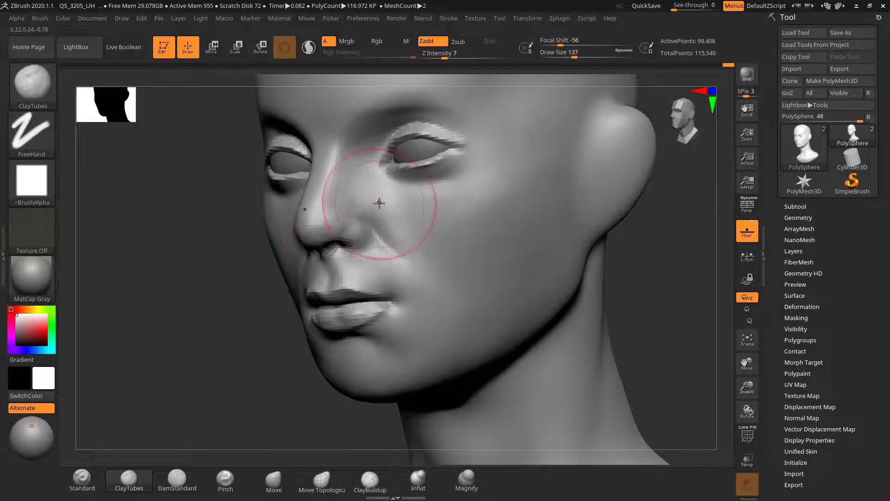
{"action": "left_click_drag", "start_coordinate": [388, 219], "coordinate": [438, 261]}
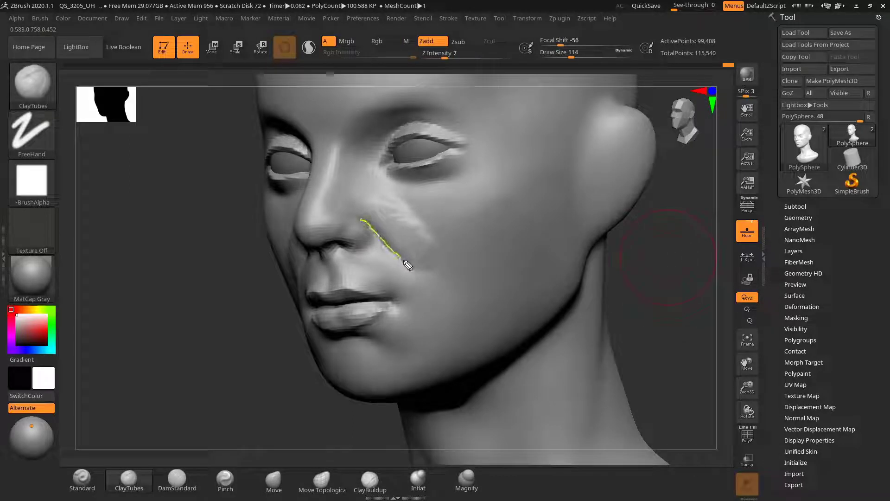
Annotate the cheek volume along the nasolabial fold and circle the mouth corner, and clear the drawing
{"action": "left_click_drag", "start_coordinate": [405, 263], "coordinate": [422, 276]}
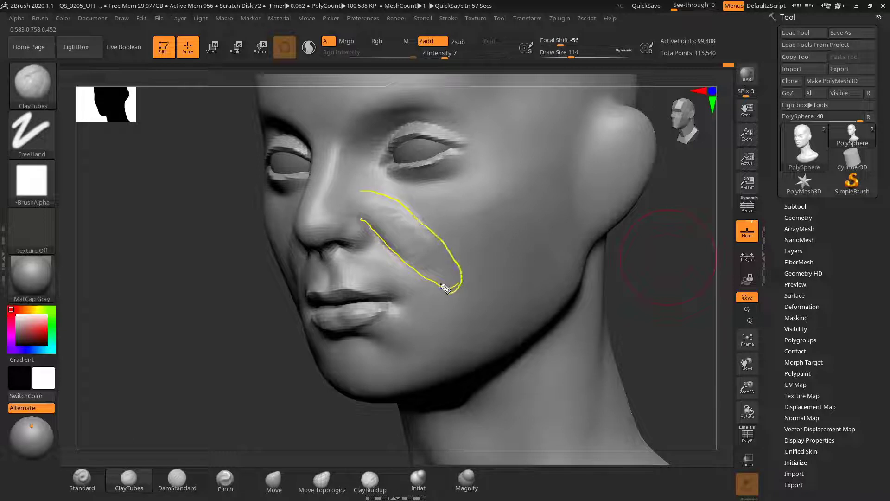
{"action": "left_click_drag", "start_coordinate": [380, 237], "coordinate": [400, 233]}
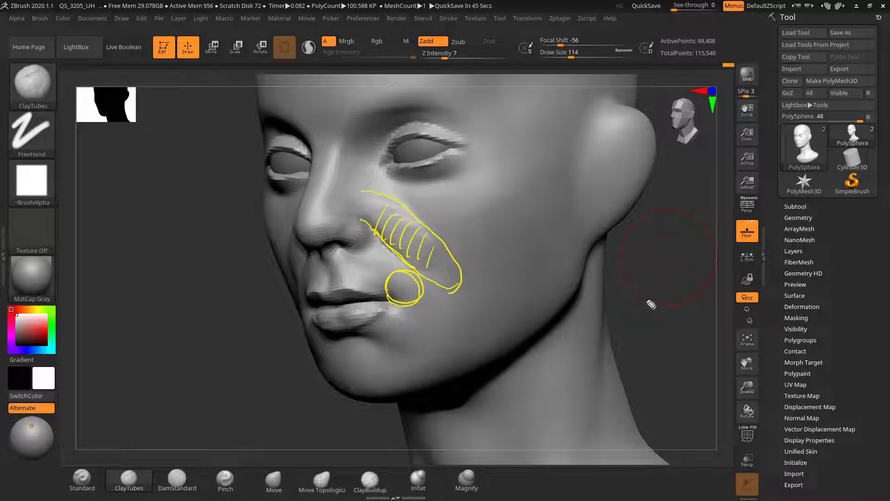
{"action": "key", "text": "ctrl+shift+7"}
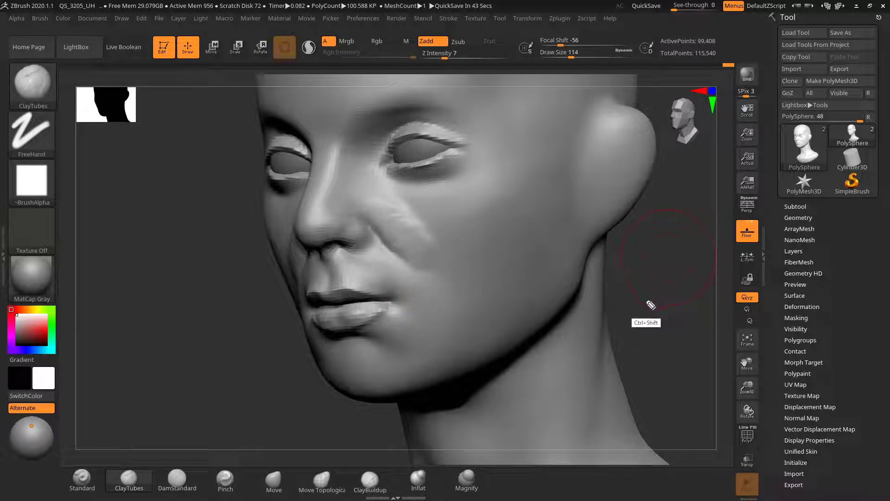
Smooth the nasolabial fold and the cheek volume above it at draw size 88
{"action": "left_click_drag", "start_coordinate": [656, 322], "coordinate": [660, 322]}
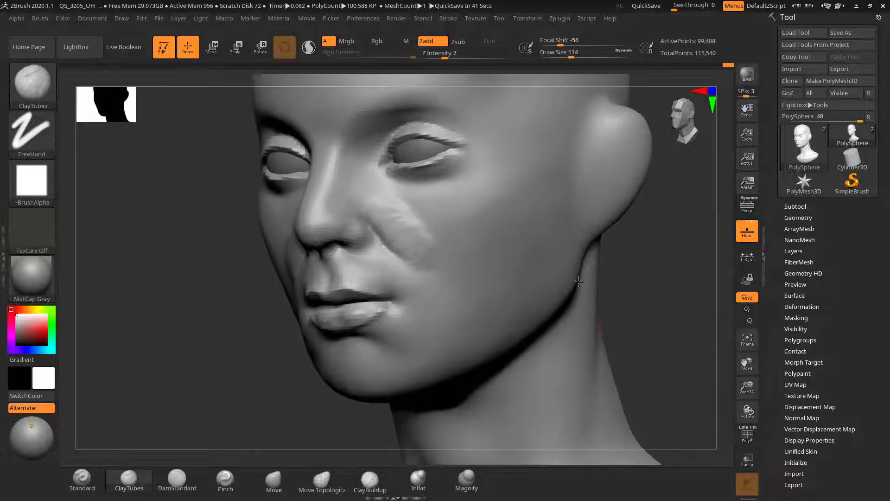
{"action": "key", "text": "s"}
{"action": "mouse_move", "coordinate": [409, 238]}
{"action": "left_mouse_down"}
{"action": "mouse_move", "coordinate": [389, 211]}
{"action": "mouse_move", "coordinate": [439, 246]}
{"action": "mouse_move", "coordinate": [463, 214]}
{"action": "left_mouse_up"}
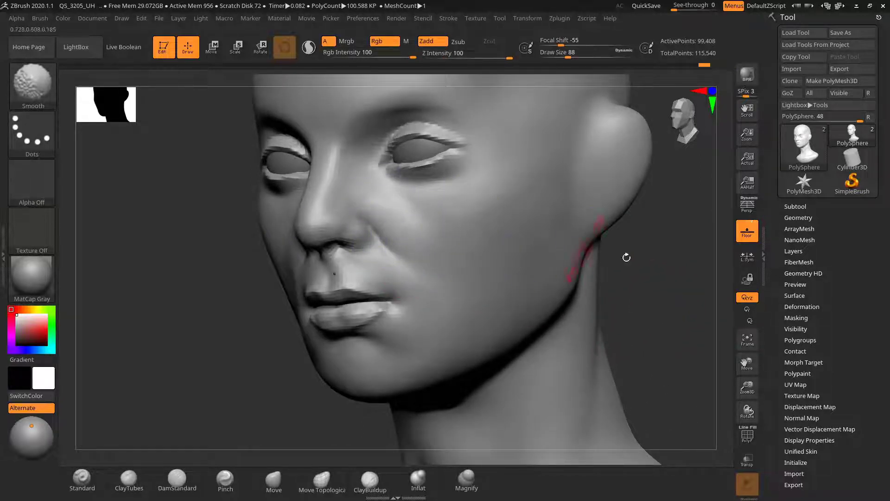
{"action": "left_click_drag", "start_coordinate": [627, 257], "coordinate": [668, 288]}
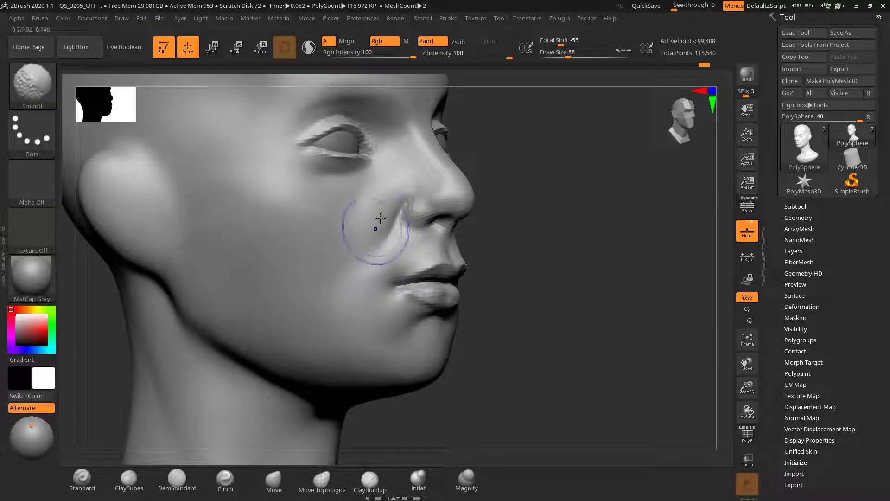
{"action": "left_click_drag", "start_coordinate": [380, 218], "coordinate": [308, 248], "text": "shift"}
{"action": "left_click_drag", "start_coordinate": [228, 212], "coordinate": [210, 220], "text": "shift"}
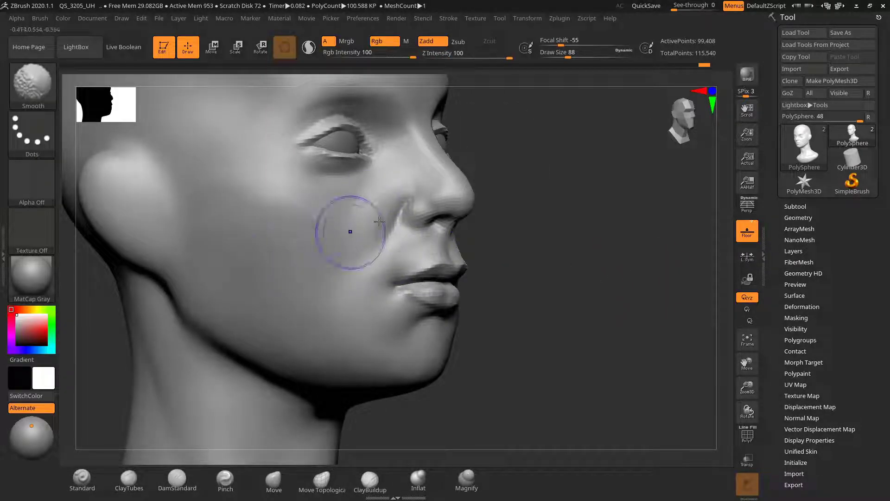
{"action": "left_click_drag", "start_coordinate": [568, 254], "coordinate": [526, 269]}
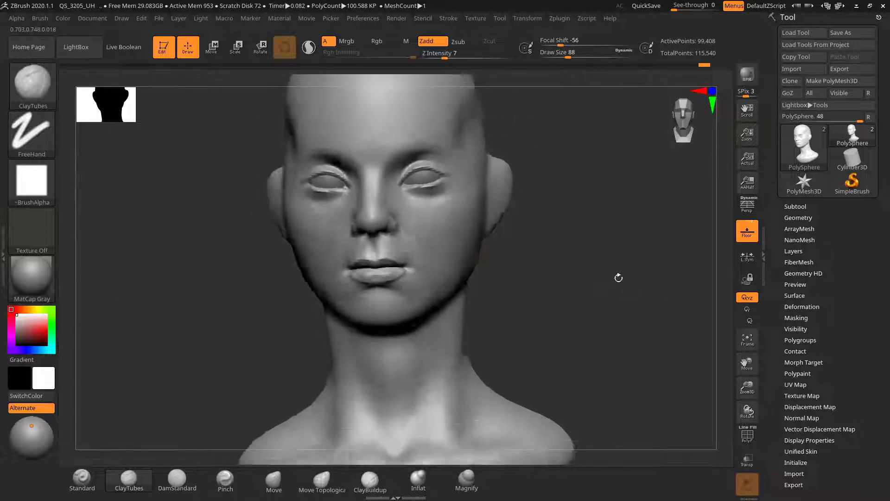
{"action": "left_click_drag", "start_coordinate": [630, 281], "coordinate": [547, 276]}
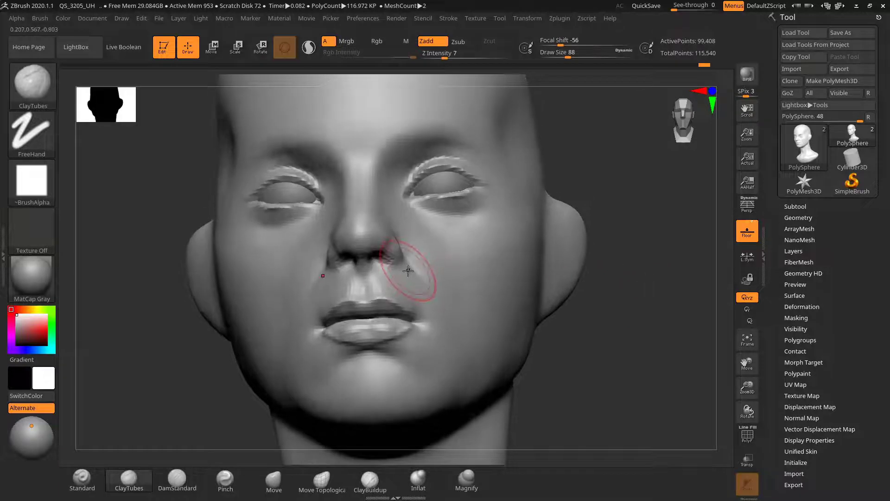
{"action": "key", "text": "shift"}
Carve the crease around the nostril wing with DamStandard at draw size 52
{"action": "left_click_drag", "start_coordinate": [598, 303], "coordinate": [559, 309], "text": "alt"}
{"action": "left_click", "coordinate": [178, 480]}
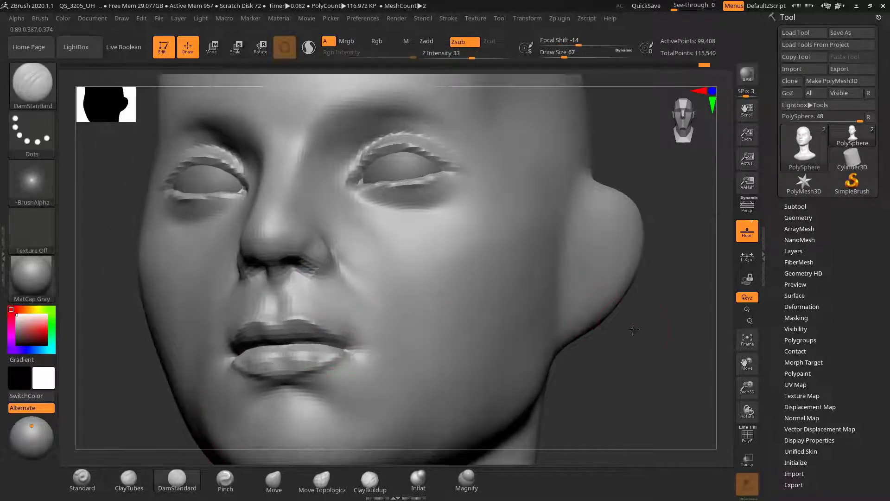
{"action": "left_click_drag", "start_coordinate": [634, 329], "coordinate": [591, 320]}
{"action": "key", "text": "s"}
{"action": "left_click_drag", "start_coordinate": [329, 246], "coordinate": [325, 246]}
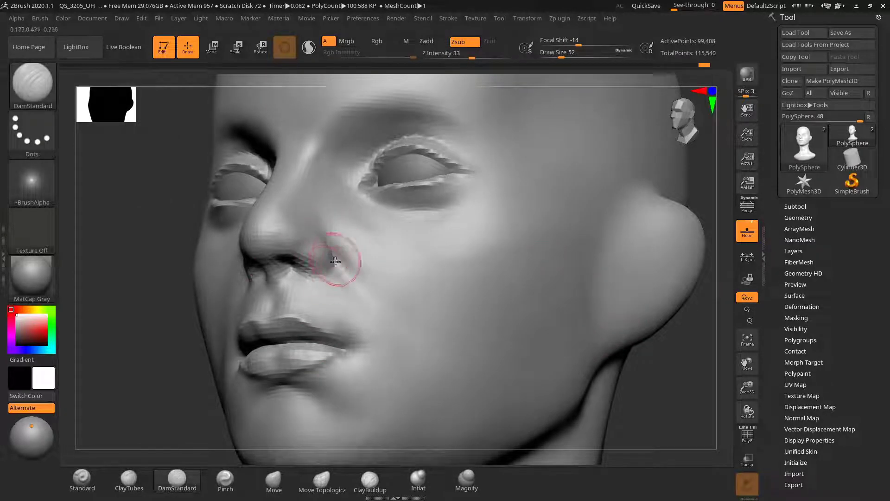
{"action": "left_click_drag", "start_coordinate": [146, 328], "coordinate": [483, 246]}
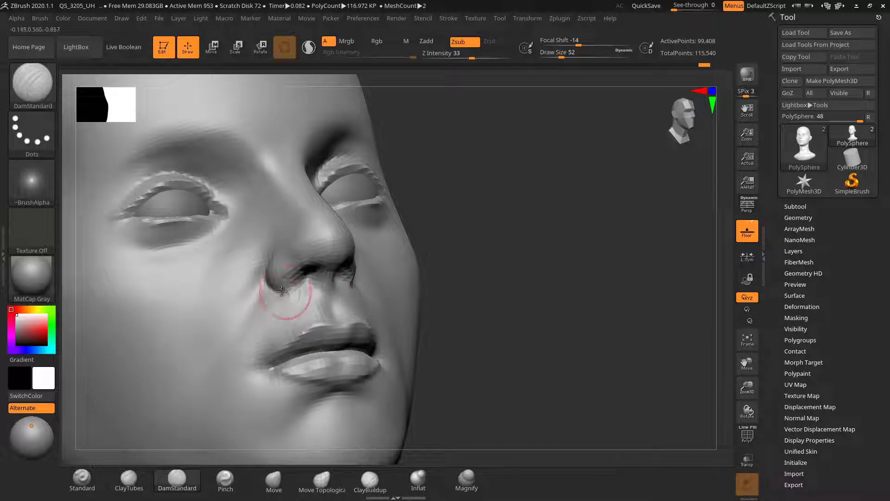
Refine the nostril undersides with DamStandard at draw size 39 and carve the philtrum above the upper lip at draw size 60
{"action": "mouse_move", "coordinate": [488, 239]}
{"action": "left_mouse_down"}
{"action": "mouse_move", "coordinate": [475, 228]}
{"action": "mouse_move", "coordinate": [592, 225]}
{"action": "mouse_move", "coordinate": [306, 268]}
{"action": "left_mouse_up"}
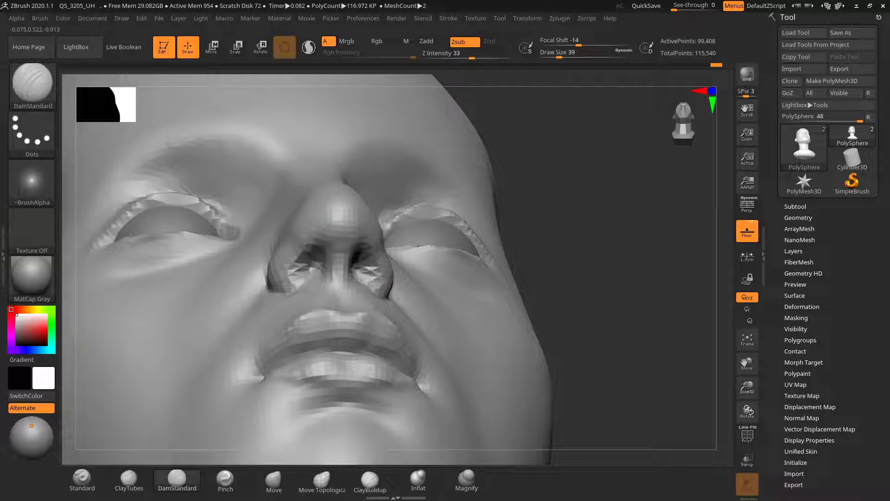
{"action": "left_click_drag", "start_coordinate": [505, 241], "coordinate": [589, 225]}
{"action": "left_click_drag", "start_coordinate": [689, 232], "coordinate": [602, 228], "text": "alt"}
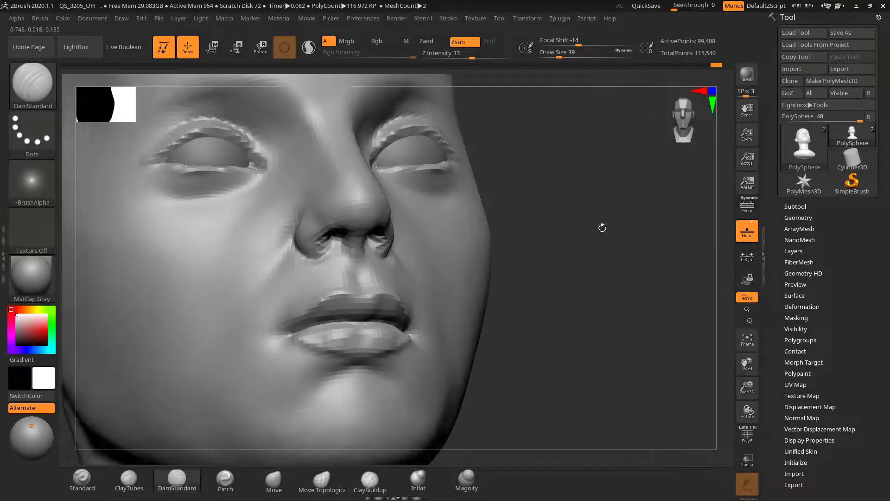
{"action": "key", "text": "s"}
{"action": "left_click_drag", "start_coordinate": [339, 278], "coordinate": [344, 275]}
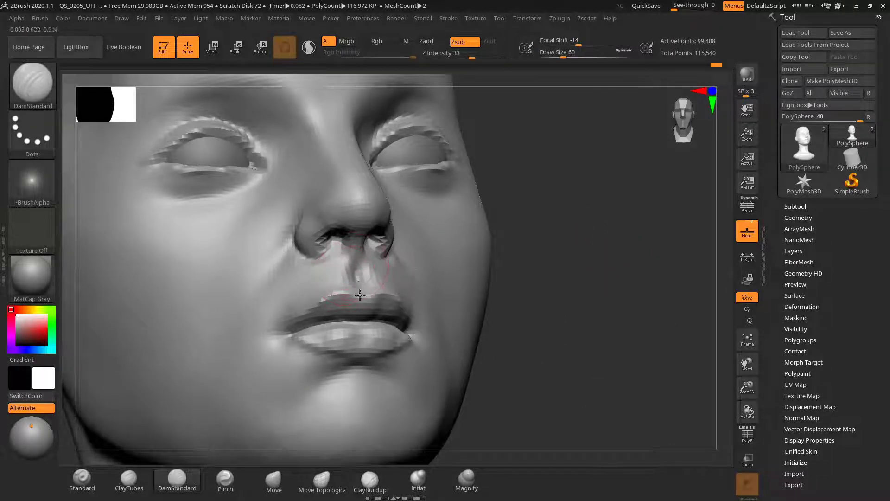
Adjust the mouth corners and the curvature of the lips from below with the Move brush at draw size 129
{"action": "left_click_drag", "start_coordinate": [573, 240], "coordinate": [650, 295], "text": "alt"}
{"action": "left_click", "coordinate": [274, 481]}
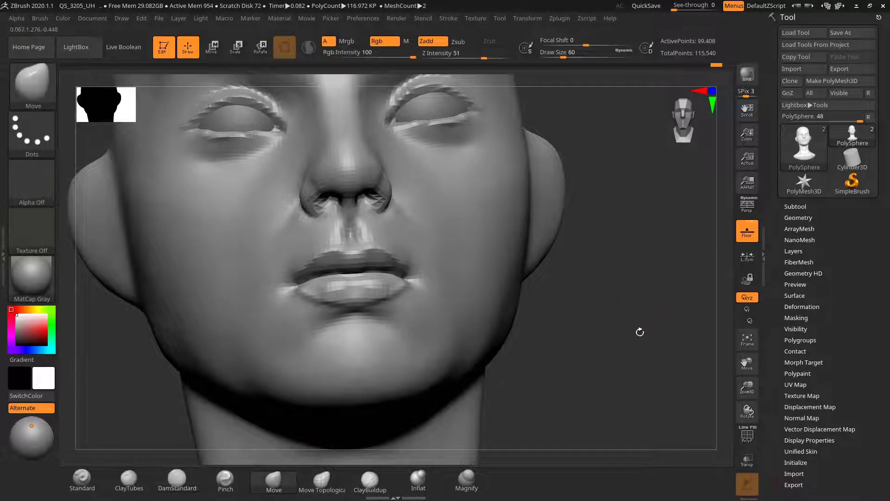
{"action": "left_click_drag", "start_coordinate": [640, 332], "coordinate": [636, 253]}
{"action": "key", "text": "s"}
{"action": "left_click_drag", "start_coordinate": [409, 298], "coordinate": [416, 302]}
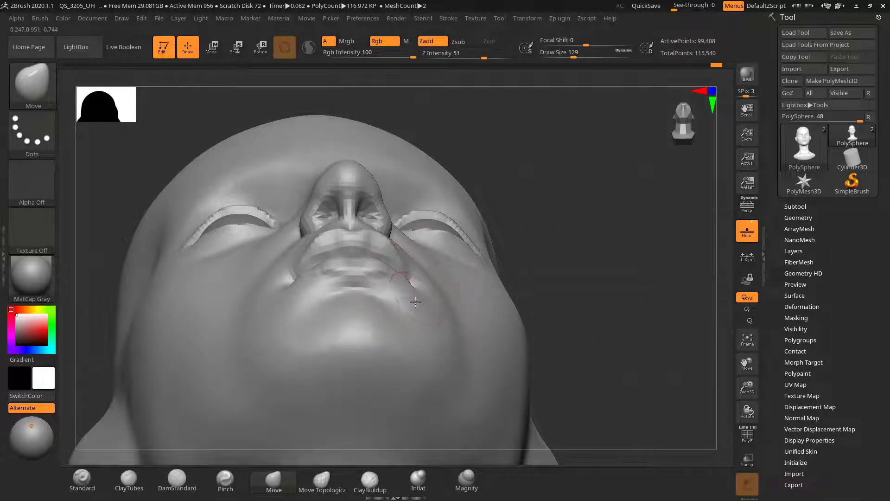
{"action": "left_click_drag", "start_coordinate": [609, 245], "coordinate": [670, 221]}
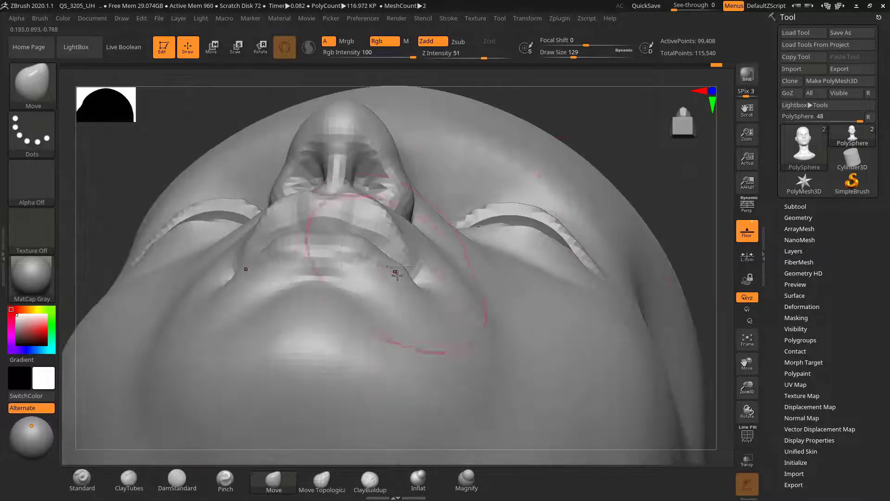
{"action": "key", "text": "s"}
{"action": "mouse_move", "coordinate": [396, 273]}
{"action": "left_mouse_down"}
{"action": "mouse_move", "coordinate": [383, 270]}
{"action": "mouse_move", "coordinate": [398, 264]}
{"action": "left_mouse_up"}
{"action": "key", "text": "s"}
{"action": "mouse_move", "coordinate": [642, 188]}
{"action": "left_mouse_down", "text": "alt"}
{"action": "mouse_move", "coordinate": [586, 171]}
{"action": "mouse_move", "coordinate": [605, 188]}
{"action": "mouse_move", "coordinate": [617, 186]}
{"action": "mouse_move", "coordinate": [598, 190]}
{"action": "mouse_move", "coordinate": [635, 194]}
{"action": "mouse_move", "coordinate": [580, 223]}
{"action": "mouse_move", "coordinate": [604, 252]}
{"action": "mouse_move", "coordinate": [632, 236]}
{"action": "mouse_move", "coordinate": [651, 240]}
{"action": "mouse_move", "coordinate": [602, 240]}
{"action": "mouse_move", "coordinate": [651, 238]}
{"action": "mouse_move", "coordinate": [635, 203]}
{"action": "left_mouse_up", "text": "alt"}
Append a sphere as a new subtool to the head and make it the active subtool
{"action": "left_click_drag", "start_coordinate": [600, 226], "coordinate": [614, 238]}
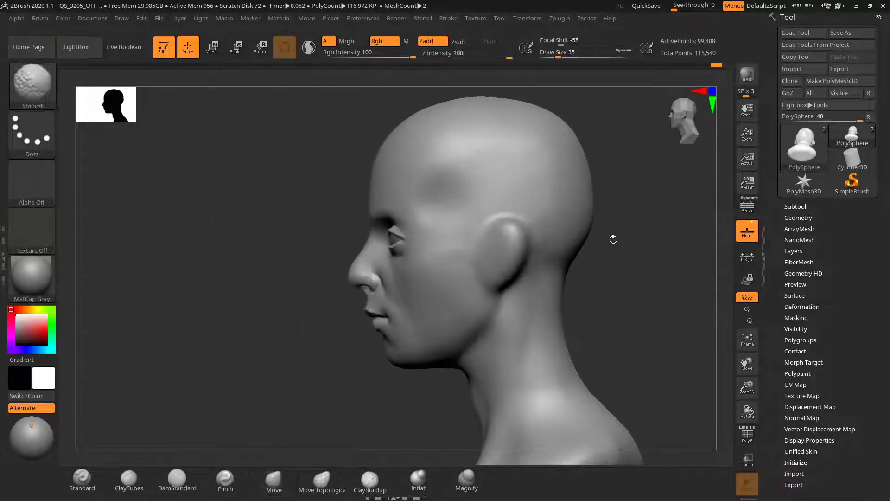
{"action": "left_click_drag", "start_coordinate": [641, 200], "coordinate": [596, 241]}
{"action": "left_click_drag", "start_coordinate": [638, 205], "coordinate": [613, 216]}
{"action": "left_click_drag", "start_coordinate": [545, 232], "coordinate": [614, 229]}
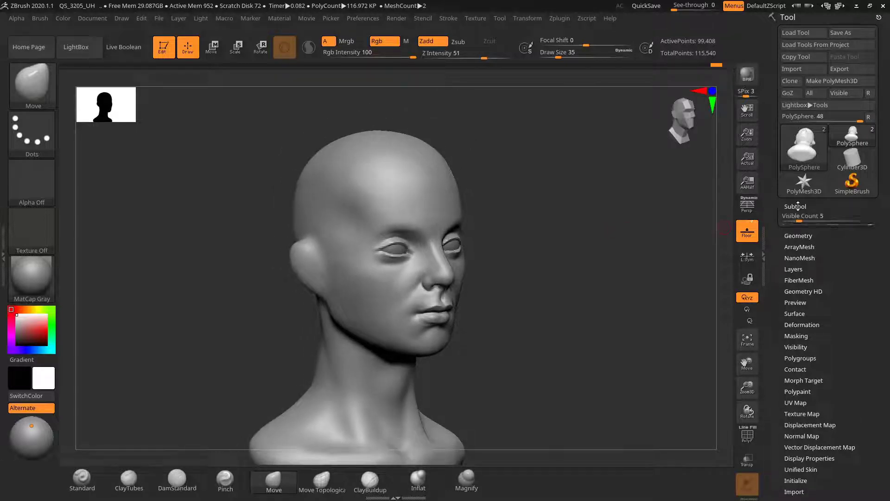
{"action": "left_click", "coordinate": [798, 221]}
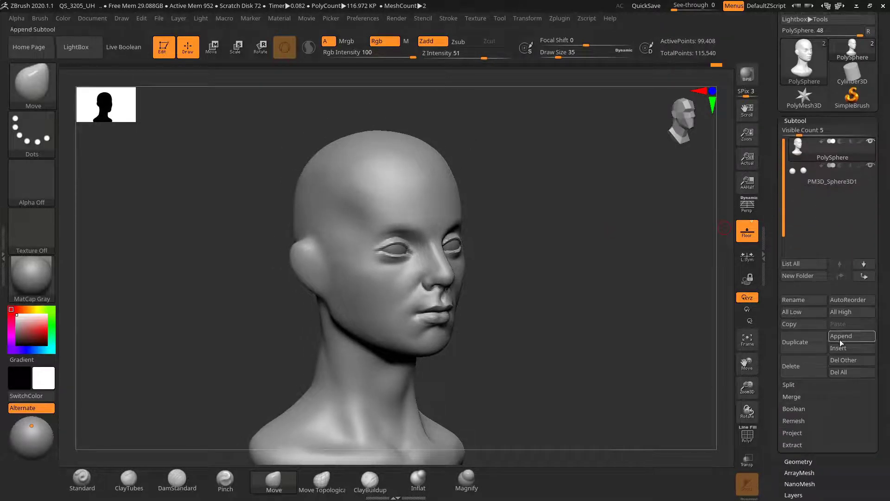
{"action": "left_click", "coordinate": [840, 340]}
{"action": "left_click", "coordinate": [516, 286]}
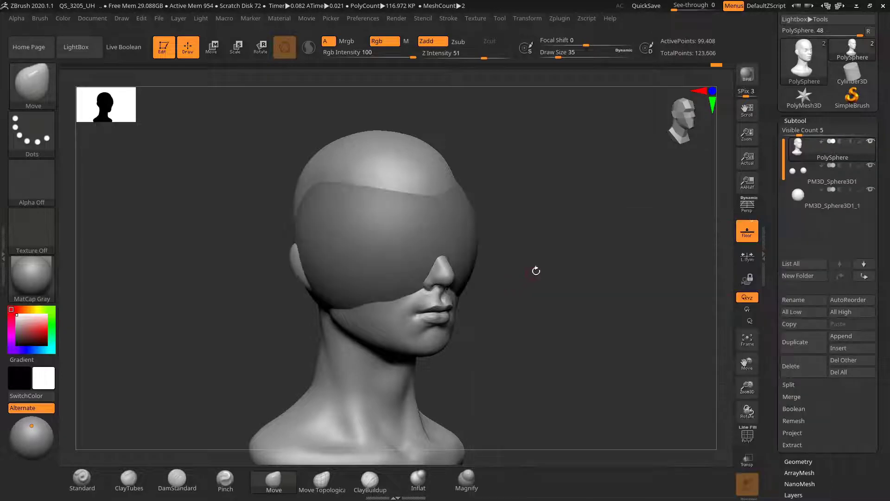
{"action": "left_click", "coordinate": [409, 268], "text": "alt"}
Convert the appended sphere to a DynaMesh at resolution 128
{"action": "left_click_drag", "start_coordinate": [542, 236], "coordinate": [626, 243]}
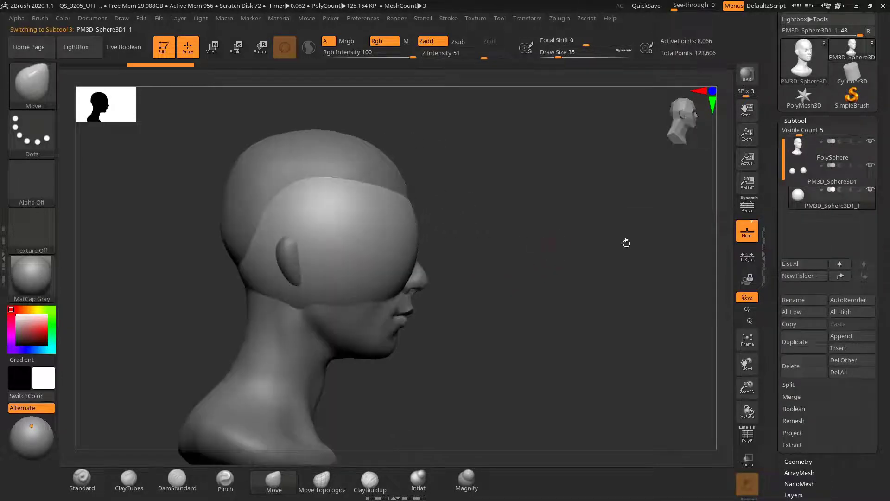
{"action": "scroll", "coordinate": [784, 264], "scroll_direction": "down", "scroll_amount": 5}
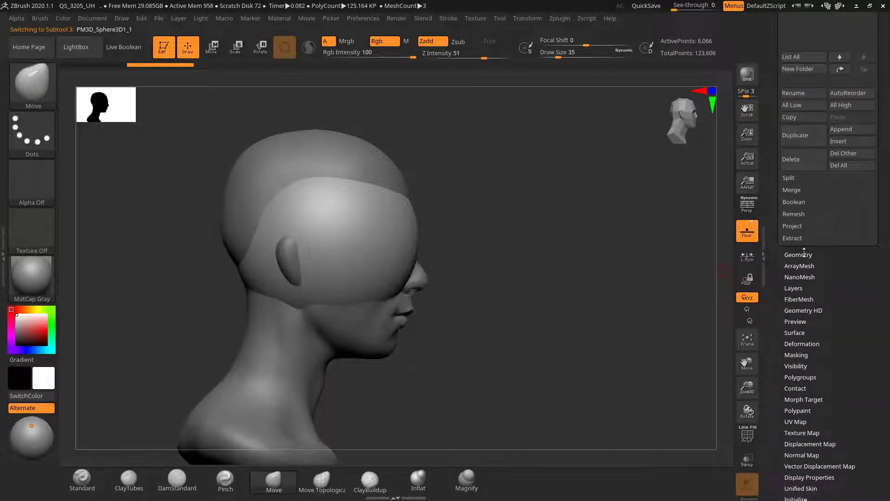
{"action": "left_click", "coordinate": [799, 255]}
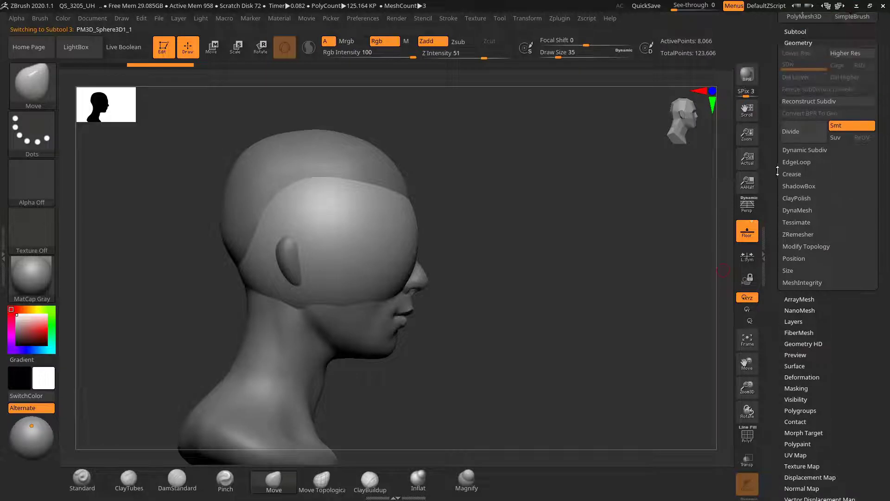
{"action": "scroll", "coordinate": [788, 168], "scroll_direction": "up", "scroll_amount": 2}
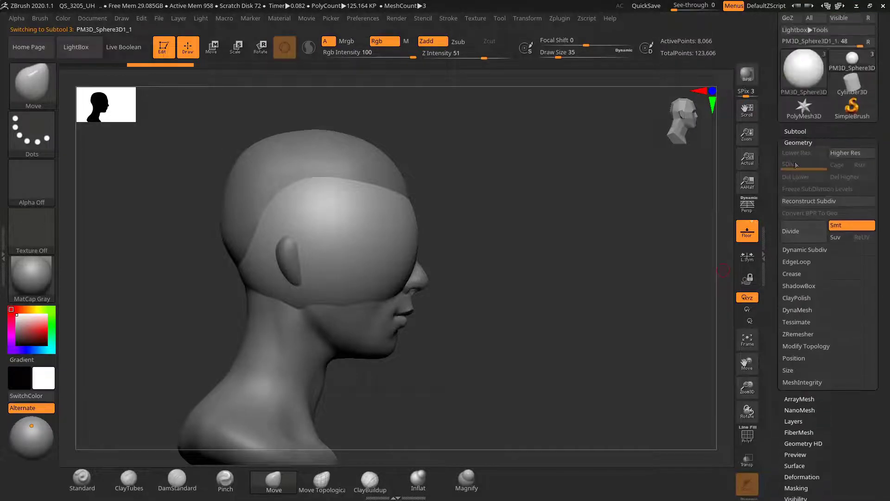
{"action": "left_click", "coordinate": [799, 311]}
{"action": "left_click", "coordinate": [801, 330]}
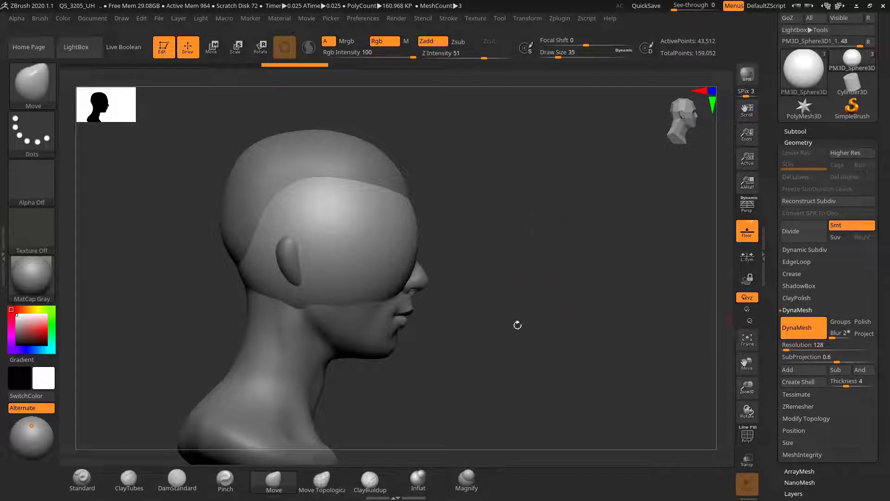
Move the sphere up and back so that it caps the skull above the face
{"action": "left_click_drag", "start_coordinate": [501, 261], "coordinate": [525, 276], "text": "alt"}
{"action": "key", "text": "w"}
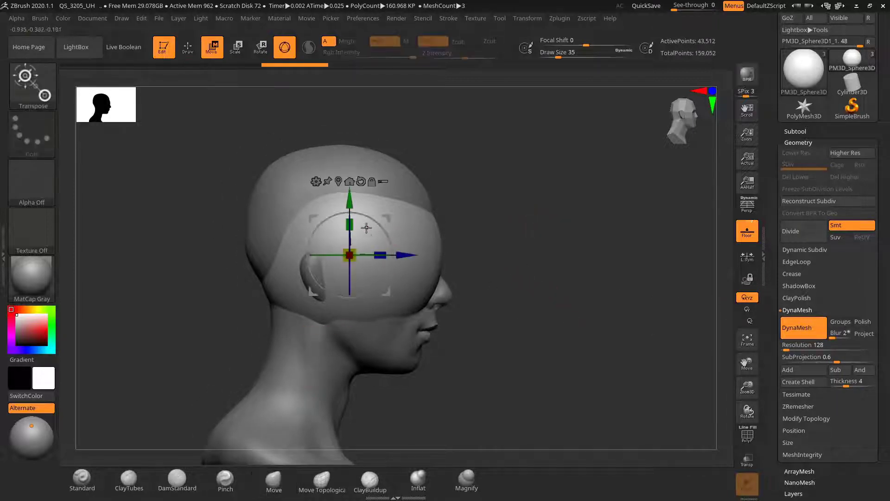
{"action": "mouse_move", "coordinate": [391, 223]}
{"action": "left_mouse_down"}
{"action": "mouse_move", "coordinate": [362, 169]}
{"action": "mouse_move", "coordinate": [375, 173]}
{"action": "left_mouse_up"}
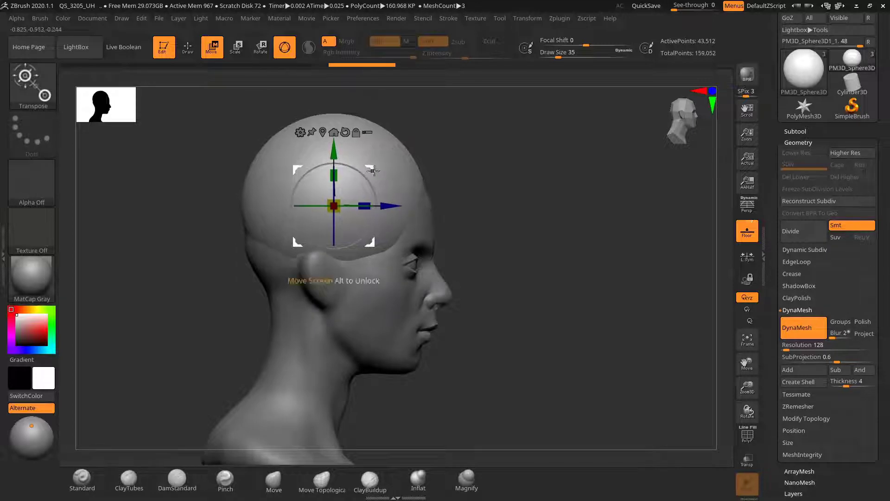
{"action": "key", "text": "q"}
{"action": "mouse_move", "coordinate": [533, 199]}
{"action": "left_mouse_down"}
{"action": "mouse_move", "coordinate": [481, 207]}
{"action": "mouse_move", "coordinate": [400, 308]}
{"action": "left_mouse_up"}
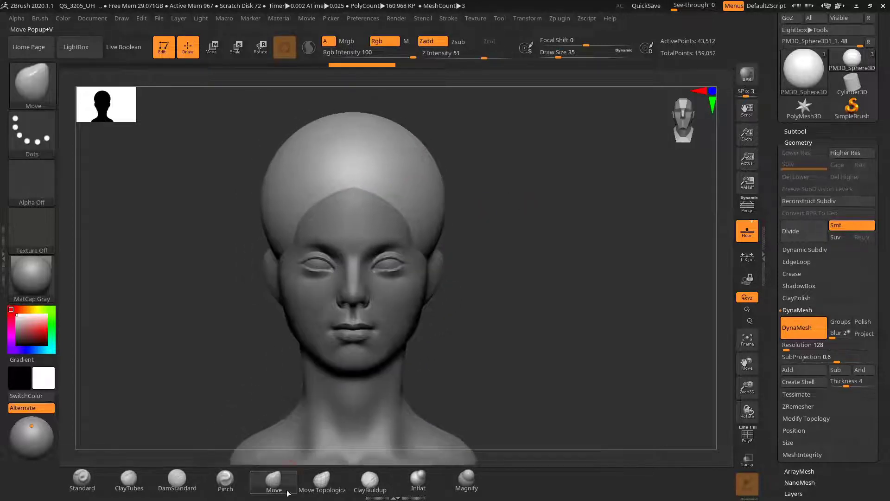
Pull the side of the sphere down past the ear with a large Move brush to start the hair mass
{"action": "key", "text": "b"}
{"action": "key", "text": "s"}
{"action": "left_click_drag", "start_coordinate": [323, 215], "coordinate": [357, 221]}
{"action": "mouse_move", "coordinate": [489, 213]}
{"action": "left_mouse_down", "text": "alt"}
{"action": "mouse_move", "coordinate": [469, 214]}
{"action": "mouse_move", "coordinate": [506, 215]}
{"action": "left_mouse_up", "text": "alt"}
{"action": "key", "text": "s"}
{"action": "left_click_drag", "start_coordinate": [320, 237], "coordinate": [332, 236]}
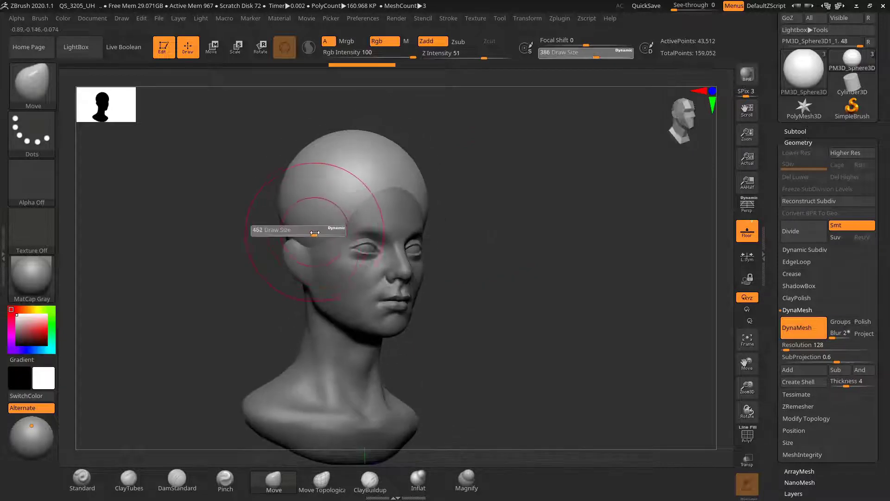
{"action": "left_click_drag", "start_coordinate": [443, 204], "coordinate": [386, 223]}
{"action": "mouse_move", "coordinate": [298, 232]}
{"action": "left_mouse_down"}
{"action": "mouse_move", "coordinate": [280, 304]}
{"action": "mouse_move", "coordinate": [288, 344]}
{"action": "left_mouse_up"}
Extend the back of the hair mass down over the nape with the Move brush at draw size 528
{"action": "left_click_drag", "start_coordinate": [508, 231], "coordinate": [550, 226]}
{"action": "left_click_drag", "start_coordinate": [459, 203], "coordinate": [327, 264]}
{"action": "left_click_drag", "start_coordinate": [342, 318], "coordinate": [438, 285]}
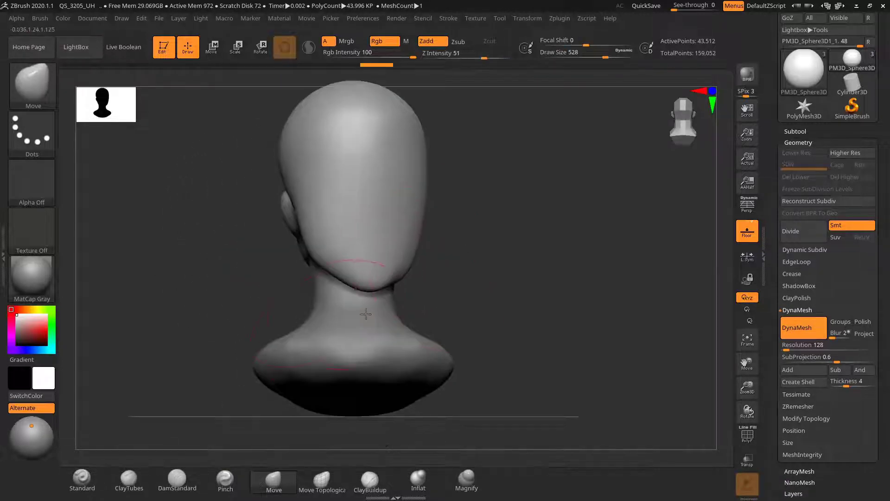
{"action": "left_click_drag", "start_coordinate": [438, 285], "coordinate": [475, 243]}
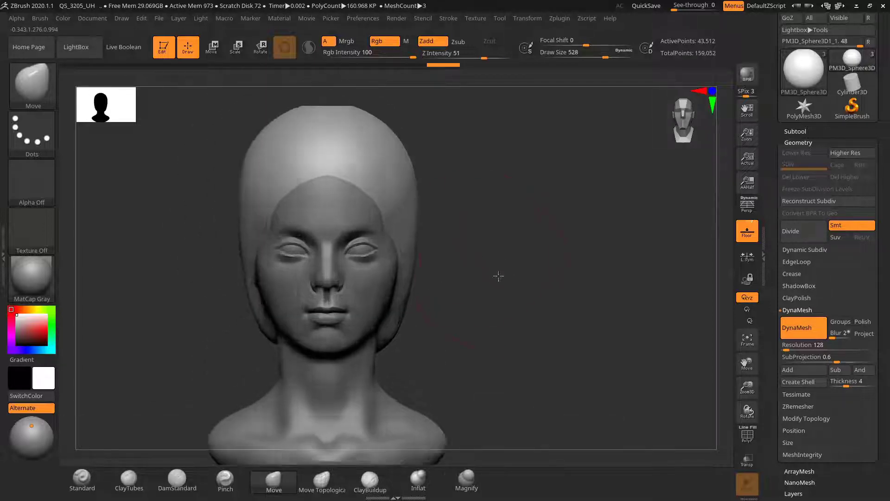
Reshape the crown and back of the hair mass in profile with the head ghosted, and turn transparency back off
{"action": "left_click_drag", "start_coordinate": [497, 274], "coordinate": [516, 236]}
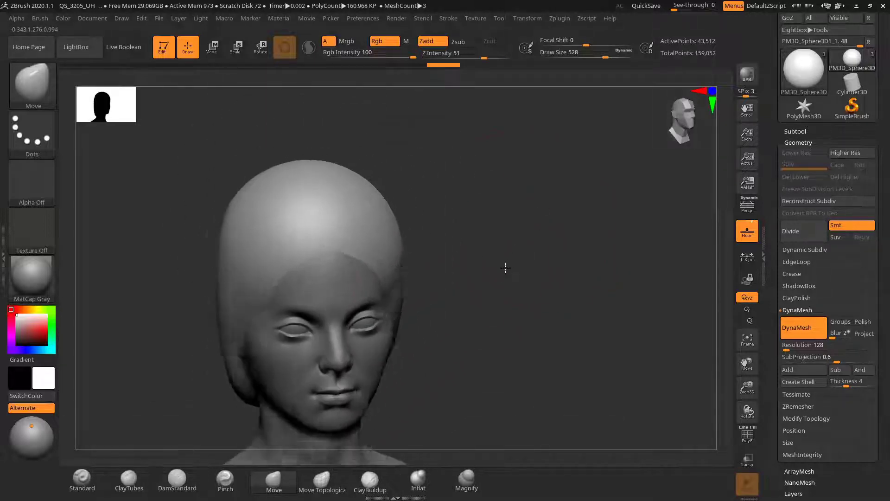
{"action": "mouse_move", "coordinate": [505, 267]}
{"action": "left_mouse_down"}
{"action": "mouse_move", "coordinate": [483, 248]}
{"action": "mouse_move", "coordinate": [519, 211]}
{"action": "mouse_move", "coordinate": [507, 220]}
{"action": "mouse_move", "coordinate": [544, 258]}
{"action": "mouse_move", "coordinate": [415, 179]}
{"action": "left_mouse_up"}
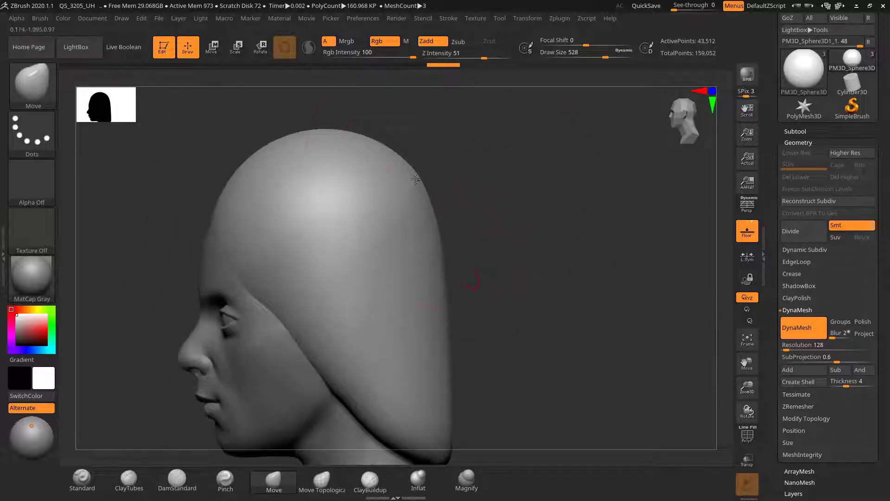
{"action": "left_click", "coordinate": [752, 463]}
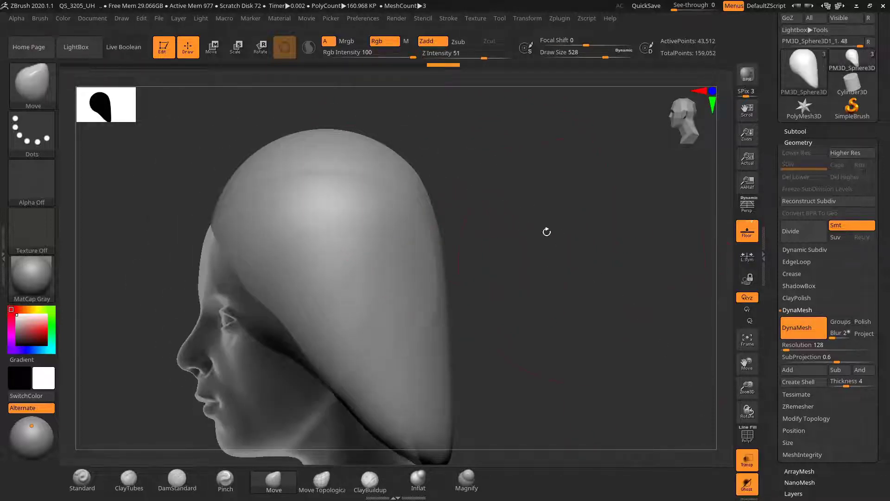
{"action": "left_click_drag", "start_coordinate": [547, 230], "coordinate": [551, 180]}
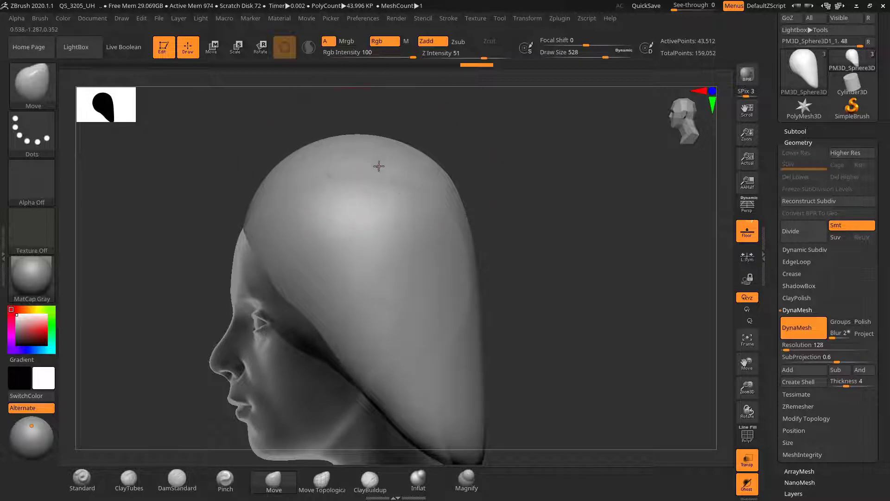
{"action": "left_click_drag", "start_coordinate": [478, 246], "coordinate": [573, 235]}
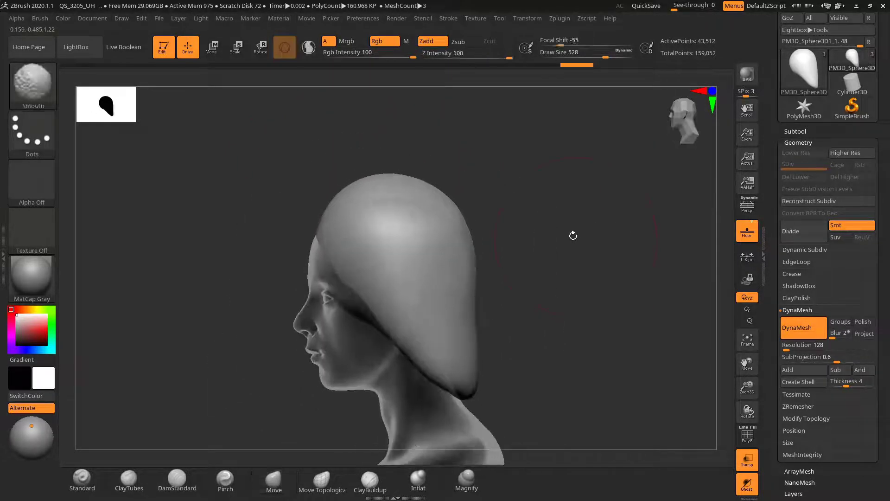
{"action": "left_click", "coordinate": [751, 464]}
Carve a centre parting from the forehead over the top of the hair mass with DamStandard at draw size 454
{"action": "mouse_move", "coordinate": [579, 274]}
{"action": "left_mouse_down"}
{"action": "mouse_move", "coordinate": [647, 254]}
{"action": "mouse_move", "coordinate": [590, 267]}
{"action": "left_mouse_up"}
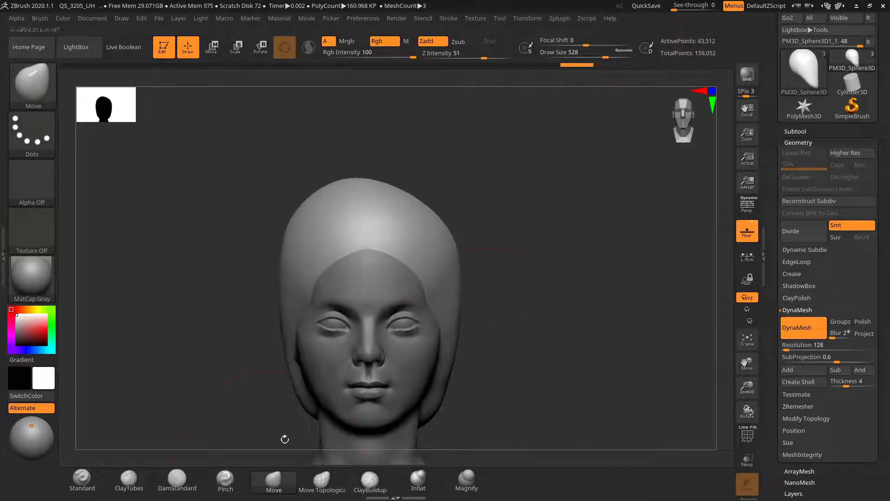
{"action": "left_click", "coordinate": [176, 481]}
{"action": "left_click_drag", "start_coordinate": [562, 238], "coordinate": [541, 270]}
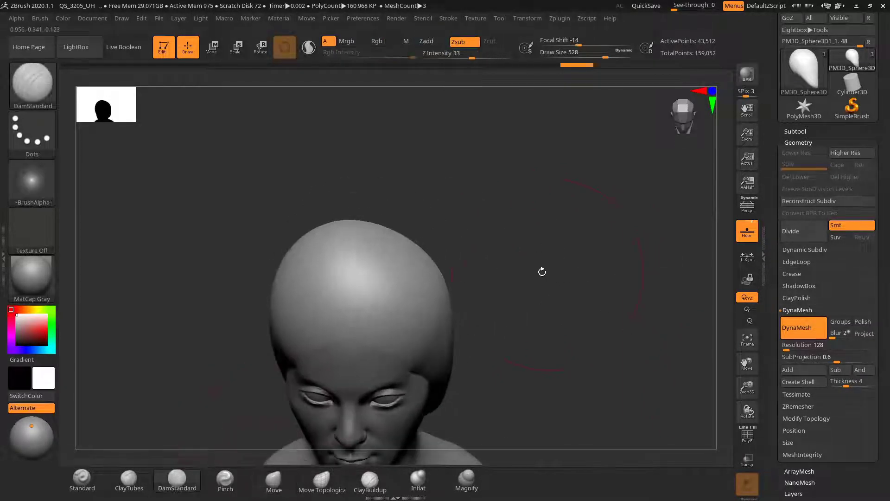
{"action": "key", "text": "s"}
{"action": "left_click_drag", "start_coordinate": [343, 301], "coordinate": [349, 281]}
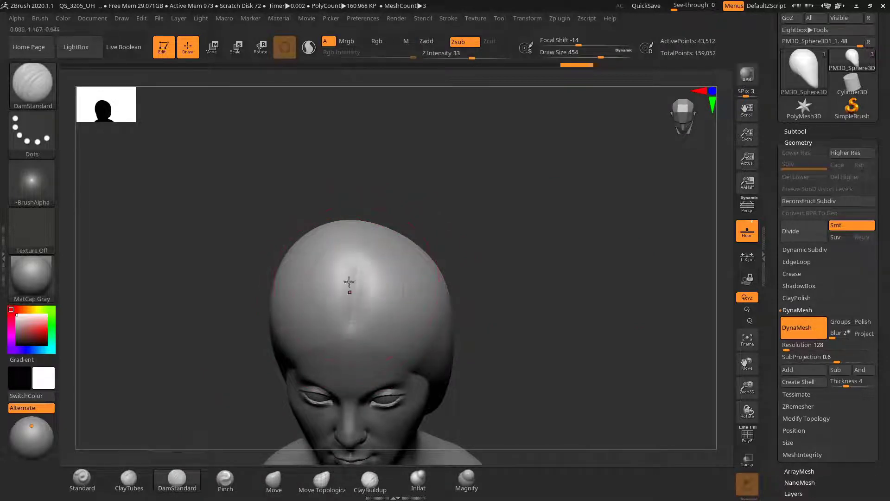
{"action": "left_click_drag", "start_coordinate": [445, 212], "coordinate": [443, 246]}
{"action": "left_click_drag", "start_coordinate": [360, 259], "coordinate": [353, 316], "text": "shift"}
{"action": "left_click_drag", "start_coordinate": [360, 230], "coordinate": [356, 321]}
{"action": "mouse_move", "coordinate": [525, 230]}
{"action": "right_mouse_down"}
{"action": "mouse_move", "coordinate": [528, 169]}
{"action": "mouse_move", "coordinate": [529, 223]}
{"action": "mouse_move", "coordinate": [491, 222]}
{"action": "mouse_move", "coordinate": [481, 192]}
{"action": "mouse_move", "coordinate": [501, 230]}
{"action": "mouse_move", "coordinate": [536, 213]}
{"action": "mouse_move", "coordinate": [522, 193]}
{"action": "mouse_move", "coordinate": [515, 204]}
{"action": "right_mouse_up"}
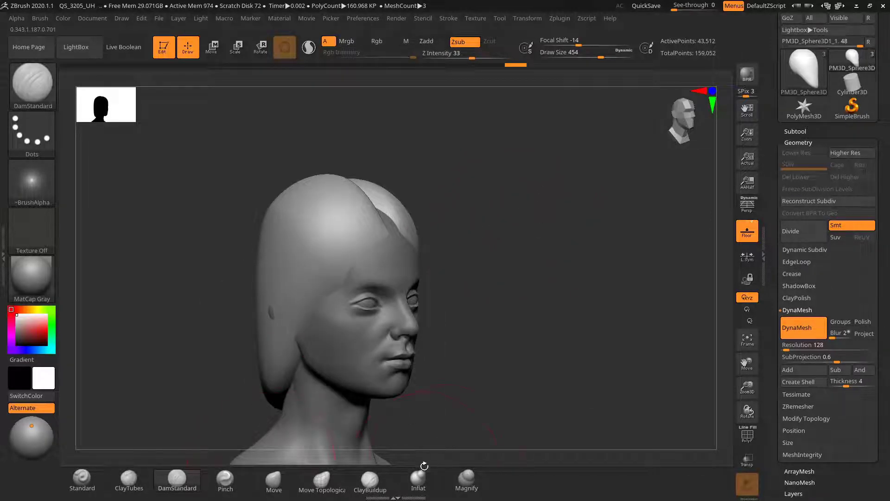
Build up hair volume along the front hairline beside the face with ClayBuildup at draw size 278
{"action": "left_click", "coordinate": [370, 480]}
{"action": "right_click_drag", "start_coordinate": [485, 264], "coordinate": [495, 245]}
{"action": "key", "text": "s"}
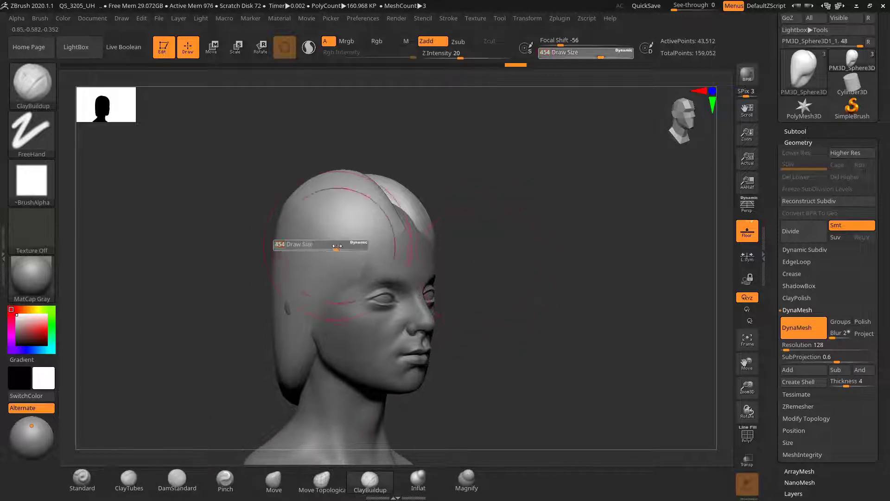
{"action": "left_click_drag", "start_coordinate": [337, 246], "coordinate": [324, 249]}
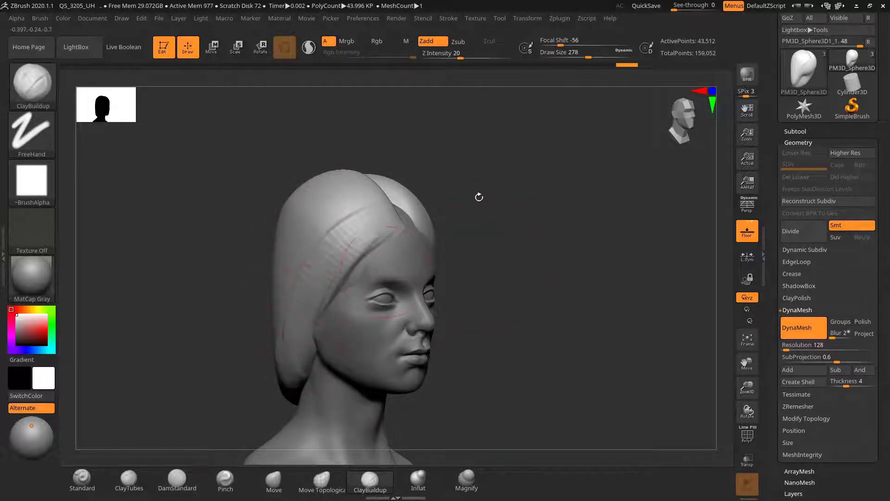
{"action": "left_click_drag", "start_coordinate": [479, 197], "coordinate": [498, 185]}
{"action": "left_click_drag", "start_coordinate": [380, 207], "coordinate": [366, 198]}
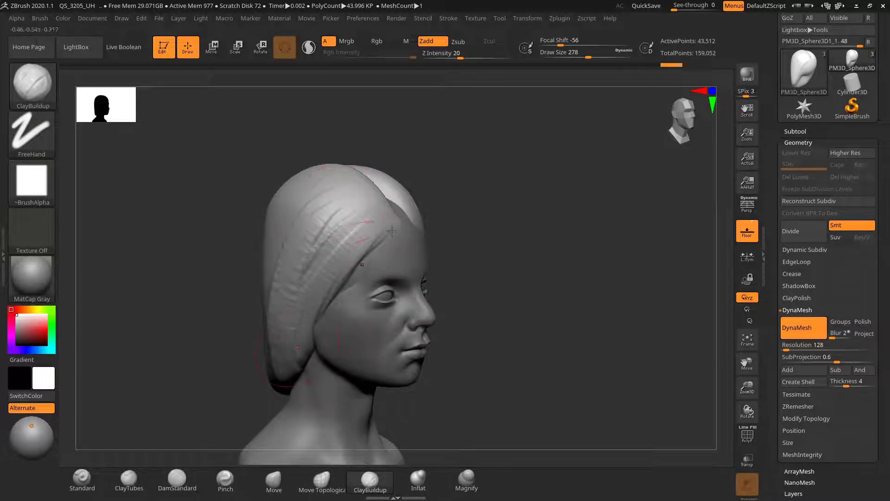
Add long flowing ClayBuildup strands down the side and back of the hair mass at draw size 278
{"action": "left_click_drag", "start_coordinate": [419, 191], "coordinate": [488, 182]}
{"action": "mouse_move", "coordinate": [326, 218]}
{"action": "left_mouse_down"}
{"action": "mouse_move", "coordinate": [302, 345]}
{"action": "mouse_move", "coordinate": [322, 330]}
{"action": "mouse_move", "coordinate": [290, 354]}
{"action": "left_mouse_up"}
{"action": "left_click_drag", "start_coordinate": [268, 274], "coordinate": [275, 353]}
{"action": "mouse_move", "coordinate": [441, 205]}
{"action": "left_mouse_down"}
{"action": "mouse_move", "coordinate": [427, 213]}
{"action": "mouse_move", "coordinate": [454, 210]}
{"action": "left_mouse_up"}
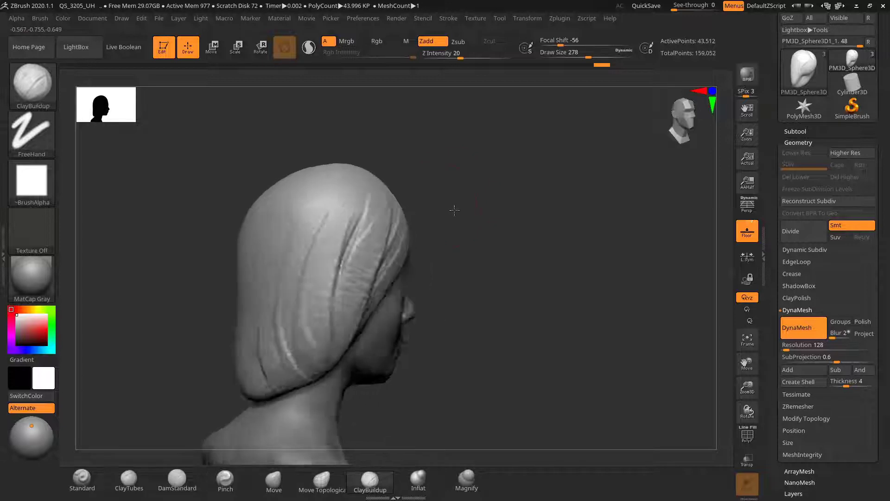
{"action": "mouse_move", "coordinate": [454, 210]}
{"action": "right_mouse_down"}
{"action": "mouse_move", "coordinate": [419, 193]}
{"action": "mouse_move", "coordinate": [406, 224]}
{"action": "mouse_move", "coordinate": [490, 198]}
{"action": "mouse_move", "coordinate": [463, 204]}
{"action": "right_mouse_up"}
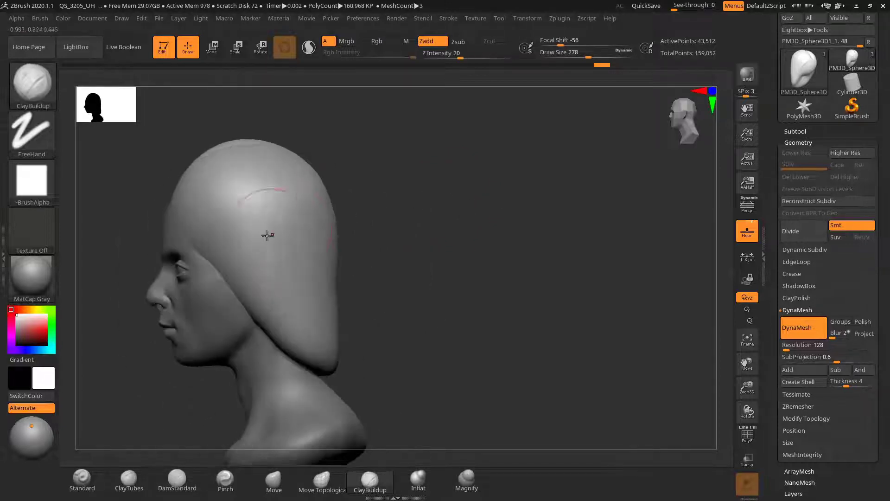
Sweep ClayBuildup strands from the temple hairline down the side of the hair beside the face
{"action": "left_click_drag", "start_coordinate": [424, 207], "coordinate": [475, 200]}
{"action": "mouse_move", "coordinate": [269, 206]}
{"action": "left_mouse_down"}
{"action": "mouse_move", "coordinate": [335, 290]}
{"action": "mouse_move", "coordinate": [338, 316]}
{"action": "left_mouse_up"}
{"action": "left_click_drag", "start_coordinate": [432, 231], "coordinate": [419, 235]}
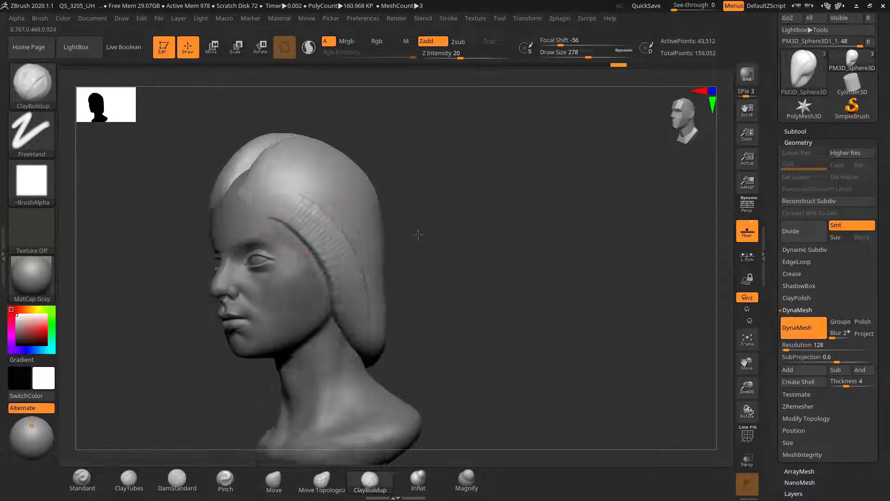
{"action": "right_click_drag", "start_coordinate": [418, 234], "coordinate": [308, 202]}
{"action": "left_click_drag", "start_coordinate": [371, 226], "coordinate": [394, 313]}
Lay further ClayBuildup strands behind the temple, running down to the lower back edge of the hair
{"action": "left_click_drag", "start_coordinate": [487, 248], "coordinate": [446, 242]}
{"action": "left_click_drag", "start_coordinate": [394, 222], "coordinate": [412, 320]}
{"action": "left_click_drag", "start_coordinate": [421, 246], "coordinate": [429, 320]}
{"action": "mouse_move", "coordinate": [508, 238]}
{"action": "left_mouse_down"}
{"action": "mouse_move", "coordinate": [459, 221]}
{"action": "mouse_move", "coordinate": [445, 320]}
{"action": "left_mouse_up"}
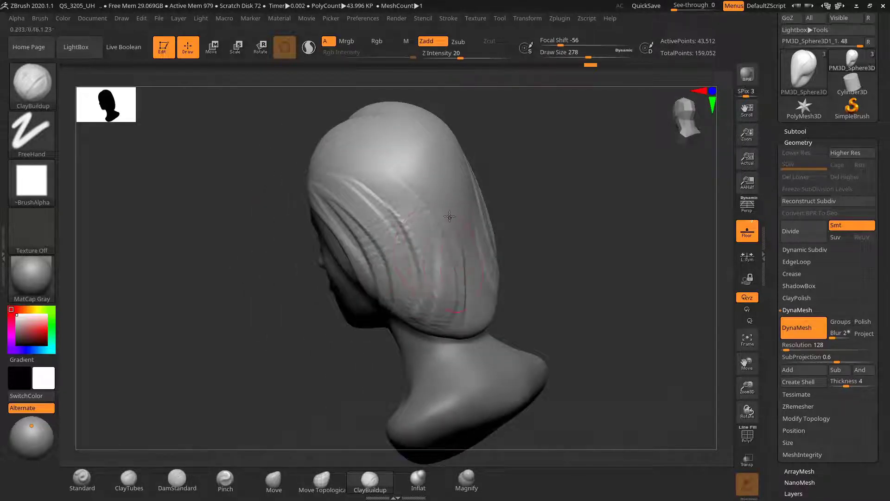
{"action": "mouse_move", "coordinate": [473, 320]}
{"action": "right_mouse_down"}
{"action": "mouse_move", "coordinate": [567, 230]}
{"action": "mouse_move", "coordinate": [569, 246]}
{"action": "mouse_move", "coordinate": [528, 246]}
{"action": "mouse_move", "coordinate": [622, 254]}
{"action": "mouse_move", "coordinate": [487, 228]}
{"action": "right_mouse_up"}
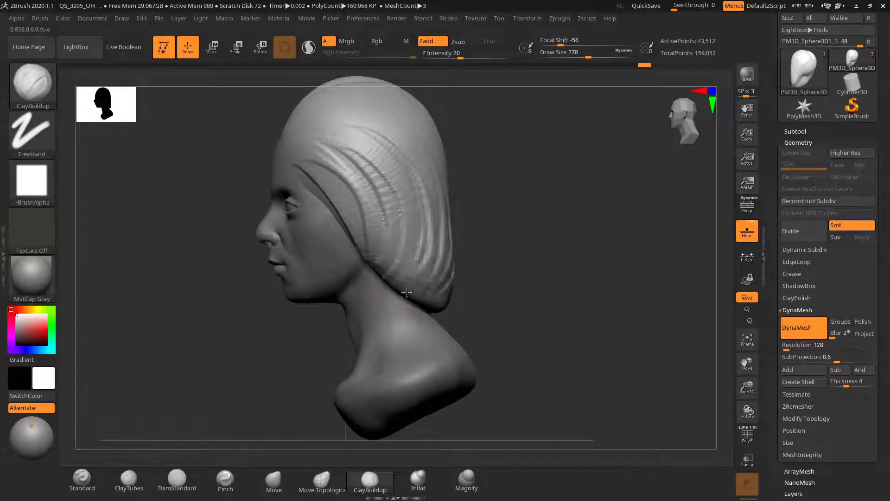
{"action": "mouse_move", "coordinate": [507, 277]}
{"action": "right_mouse_down"}
{"action": "mouse_move", "coordinate": [574, 245]}
{"action": "mouse_move", "coordinate": [517, 194]}
{"action": "mouse_move", "coordinate": [561, 164]}
{"action": "mouse_move", "coordinate": [552, 299]}
{"action": "mouse_move", "coordinate": [536, 296]}
{"action": "mouse_move", "coordinate": [501, 227]}
{"action": "right_mouse_up"}
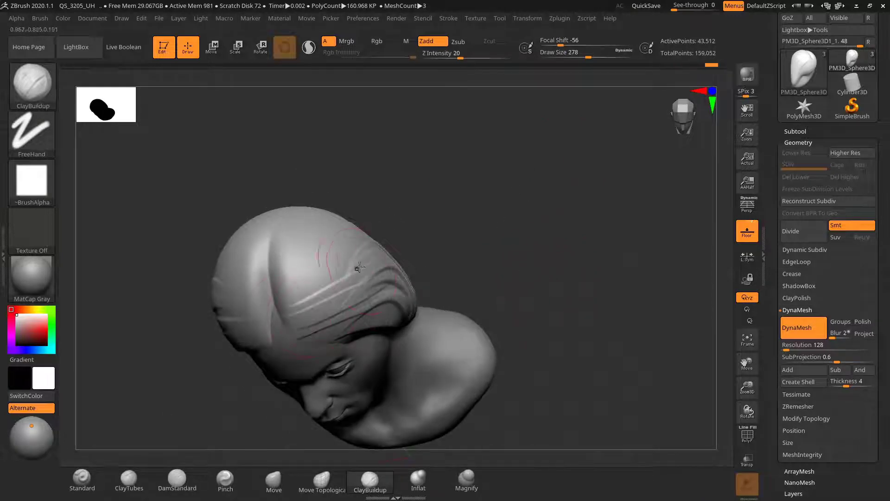
Build ClayBuildup strands from the centre parting over the top of the hair toward the sides
{"action": "right_click_drag", "start_coordinate": [359, 268], "coordinate": [292, 305]}
{"action": "mouse_move", "coordinate": [442, 199]}
{"action": "right_mouse_down"}
{"action": "mouse_move", "coordinate": [510, 159]}
{"action": "mouse_move", "coordinate": [384, 270]}
{"action": "right_mouse_up"}
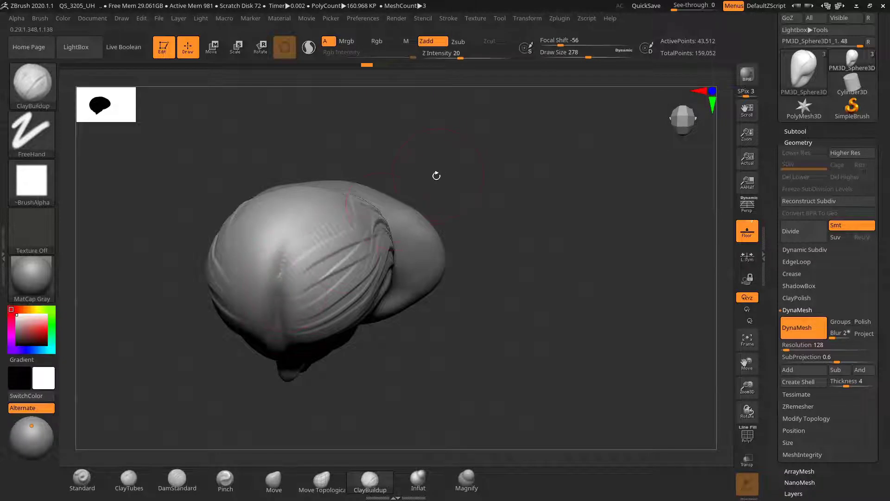
{"action": "right_click_drag", "start_coordinate": [437, 175], "coordinate": [313, 272]}
{"action": "mouse_move", "coordinate": [372, 253]}
{"action": "right_mouse_down"}
{"action": "mouse_move", "coordinate": [541, 163]}
{"action": "mouse_move", "coordinate": [433, 254]}
{"action": "mouse_move", "coordinate": [563, 169]}
{"action": "mouse_move", "coordinate": [475, 220]}
{"action": "right_mouse_up"}
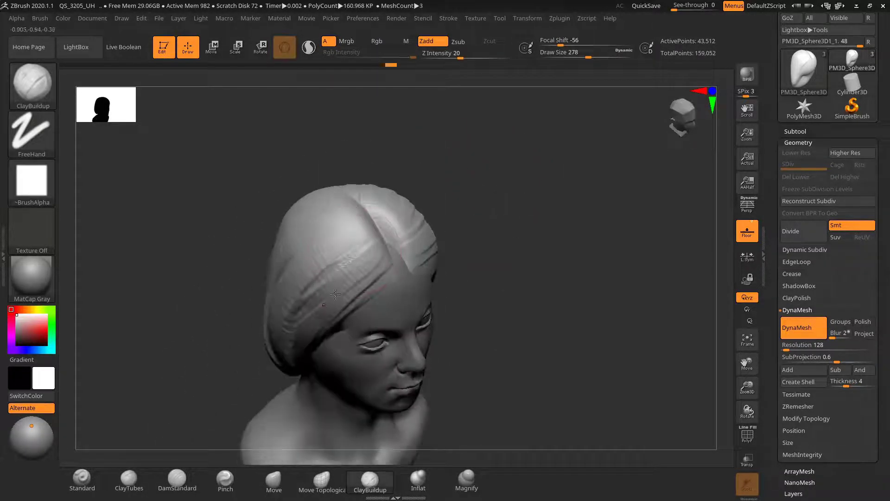
Extend the ClayBuildup strands down the side and across the smooth back of the head to the nape
{"action": "left_click_drag", "start_coordinate": [335, 294], "coordinate": [296, 332]}
{"action": "mouse_move", "coordinate": [365, 210]}
{"action": "right_mouse_down"}
{"action": "mouse_move", "coordinate": [505, 153]}
{"action": "mouse_move", "coordinate": [467, 160]}
{"action": "mouse_move", "coordinate": [485, 205]}
{"action": "mouse_move", "coordinate": [413, 214]}
{"action": "right_mouse_up"}
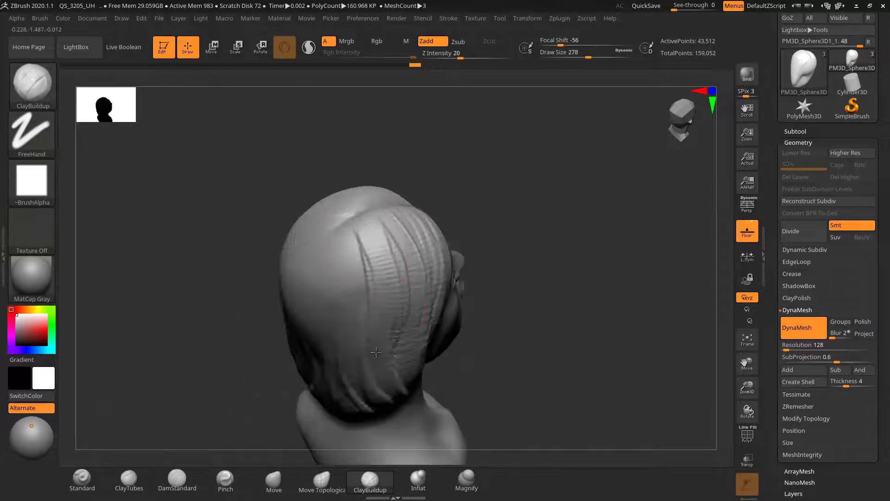
{"action": "mouse_move", "coordinate": [376, 316]}
{"action": "right_mouse_down"}
{"action": "mouse_move", "coordinate": [470, 221]}
{"action": "mouse_move", "coordinate": [338, 225]}
{"action": "right_mouse_up"}
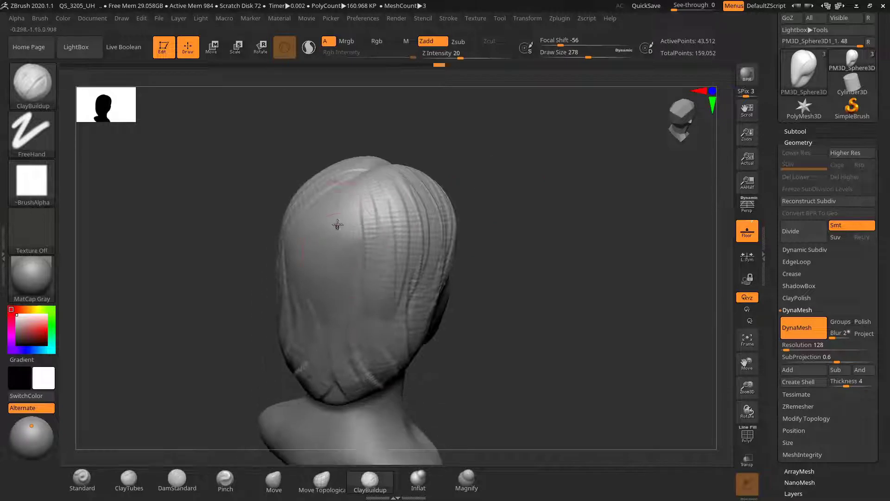
{"action": "left_click_drag", "start_coordinate": [319, 308], "coordinate": [326, 372]}
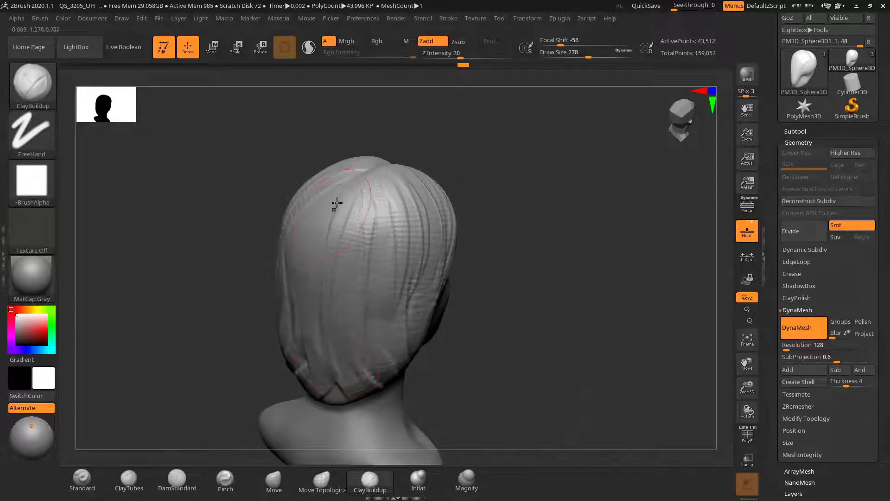
{"action": "mouse_move", "coordinate": [538, 229]}
{"action": "right_mouse_down"}
{"action": "mouse_move", "coordinate": [558, 199]}
{"action": "mouse_move", "coordinate": [503, 227]}
{"action": "mouse_move", "coordinate": [549, 171]}
{"action": "mouse_move", "coordinate": [547, 199]}
{"action": "mouse_move", "coordinate": [466, 285]}
{"action": "right_mouse_up"}
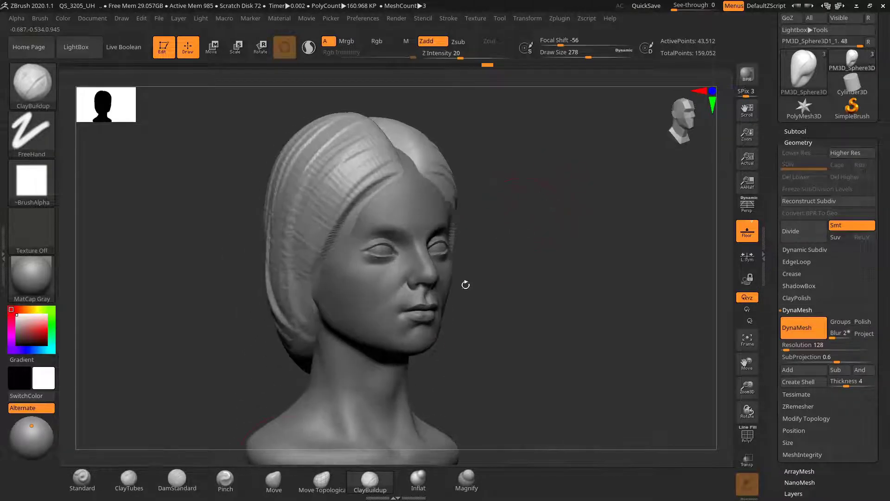
Sharpen the hairline at the temple with DamStandard, reducing the draw size to 129
{"action": "left_click", "coordinate": [189, 489]}
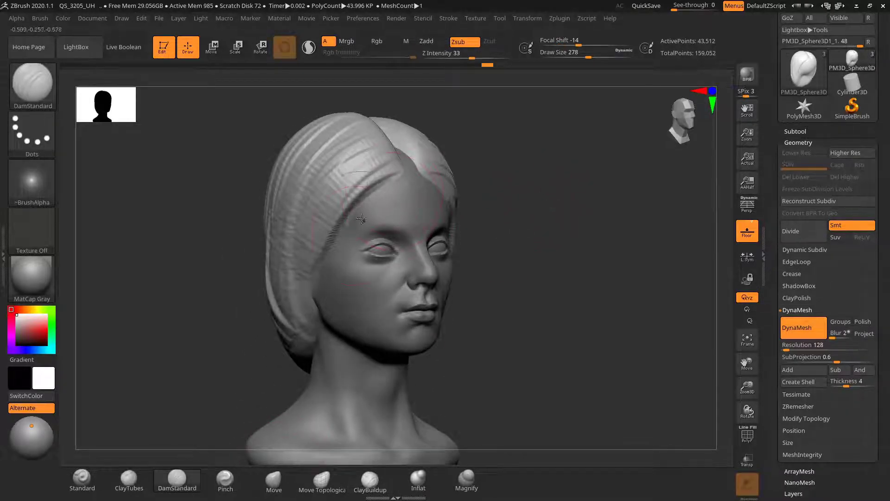
{"action": "mouse_move", "coordinate": [546, 185]}
{"action": "right_mouse_down"}
{"action": "mouse_move", "coordinate": [507, 191]}
{"action": "mouse_move", "coordinate": [568, 151]}
{"action": "mouse_move", "coordinate": [356, 222]}
{"action": "right_mouse_up"}
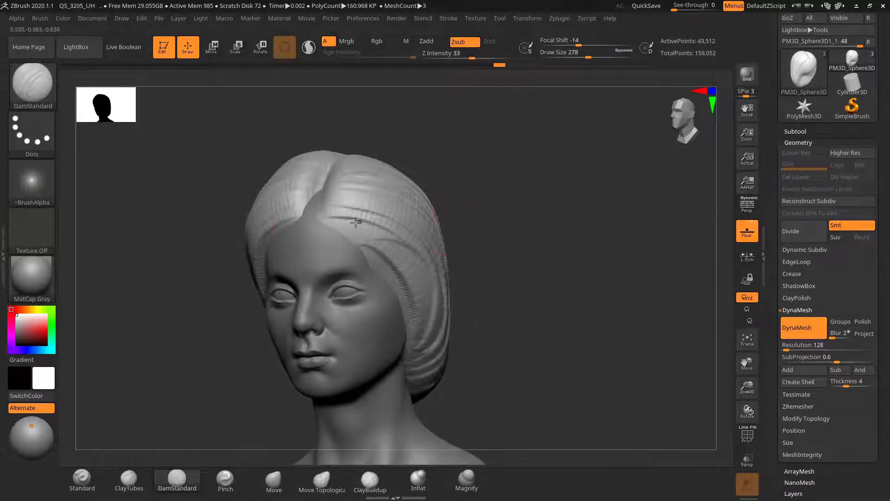
{"action": "key", "text": "s"}
{"action": "mouse_move", "coordinate": [371, 241]}
{"action": "left_mouse_down"}
{"action": "mouse_move", "coordinate": [364, 241]}
{"action": "mouse_move", "coordinate": [395, 243]}
{"action": "left_mouse_up"}
{"action": "mouse_move", "coordinate": [396, 286]}
{"action": "right_mouse_down"}
{"action": "mouse_move", "coordinate": [483, 215]}
{"action": "mouse_move", "coordinate": [357, 258]}
{"action": "right_mouse_up"}
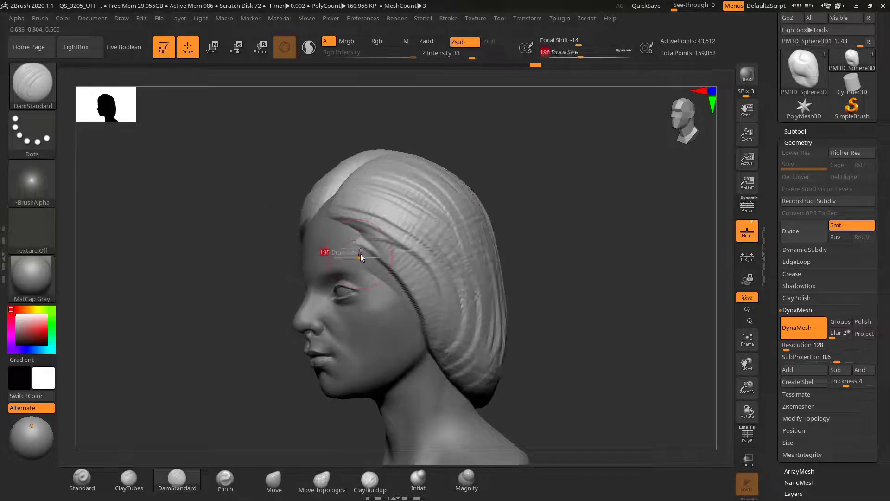
{"action": "key", "text": "bracketleft"}
{"action": "key", "text": "bracketleft"}
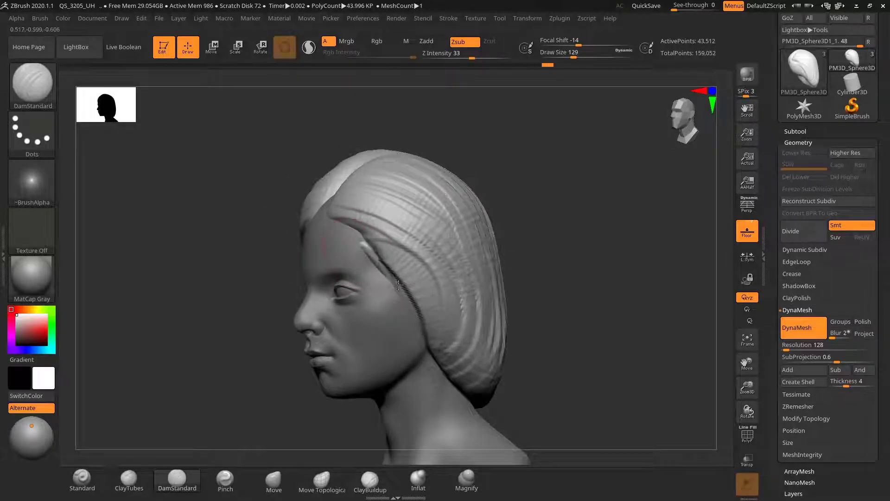
{"action": "mouse_move", "coordinate": [398, 284]}
{"action": "right_mouse_down"}
{"action": "mouse_move", "coordinate": [557, 209]}
{"action": "mouse_move", "coordinate": [349, 242]}
{"action": "right_mouse_up"}
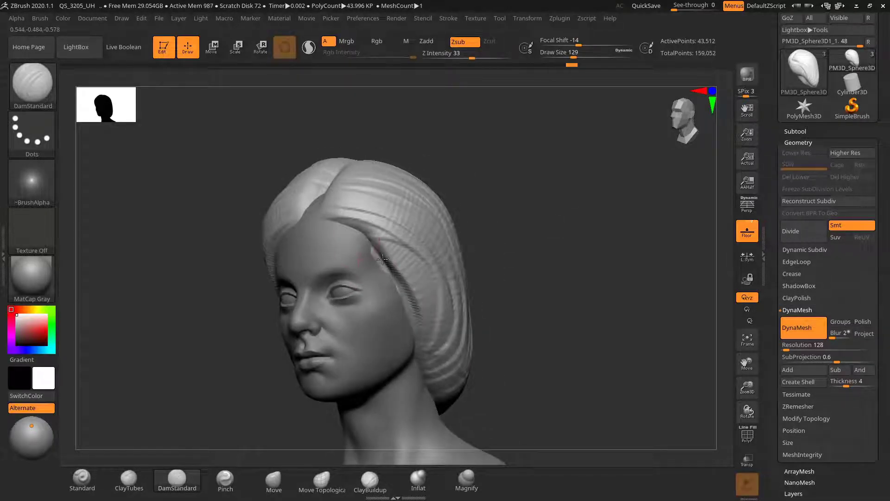
{"action": "mouse_move", "coordinate": [537, 214]}
{"action": "right_mouse_down"}
{"action": "mouse_move", "coordinate": [503, 201]}
{"action": "mouse_move", "coordinate": [528, 225]}
{"action": "right_mouse_up"}
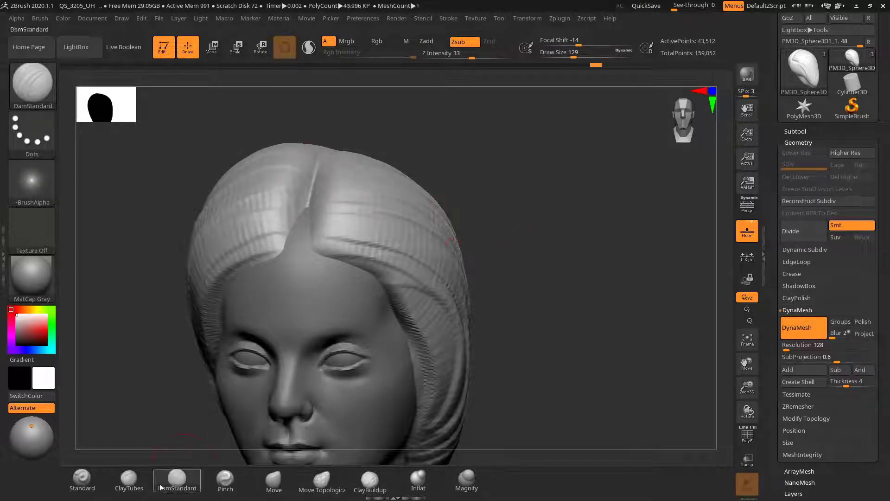
Carve the side hair back from the cheek and ear area with DamStandard at draw size 230
{"action": "left_click", "coordinate": [129, 480]}
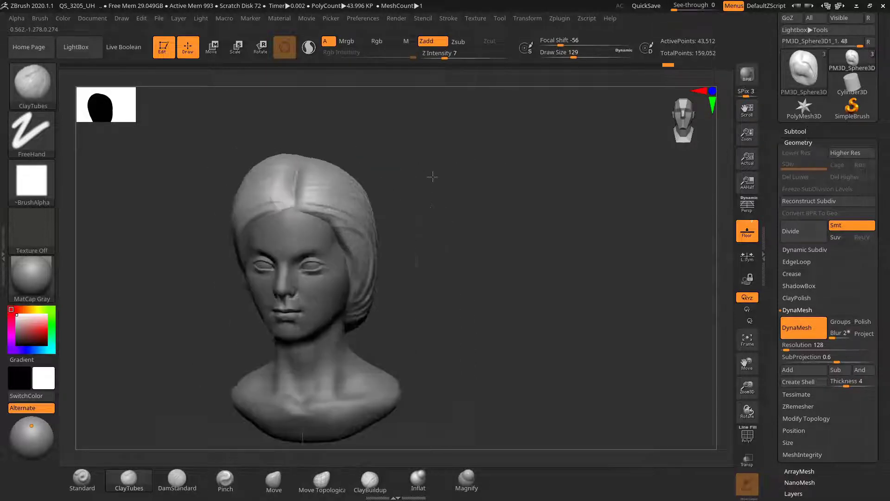
{"action": "mouse_move", "coordinate": [429, 175]}
{"action": "left_mouse_down"}
{"action": "mouse_move", "coordinate": [445, 193]}
{"action": "mouse_move", "coordinate": [433, 212]}
{"action": "mouse_move", "coordinate": [515, 232]}
{"action": "mouse_move", "coordinate": [534, 217]}
{"action": "mouse_move", "coordinate": [543, 183]}
{"action": "mouse_move", "coordinate": [549, 200]}
{"action": "mouse_move", "coordinate": [453, 205]}
{"action": "mouse_move", "coordinate": [503, 204]}
{"action": "mouse_move", "coordinate": [439, 218]}
{"action": "mouse_move", "coordinate": [477, 201]}
{"action": "mouse_move", "coordinate": [526, 253]}
{"action": "left_mouse_up"}
{"action": "left_click", "coordinate": [177, 480]}
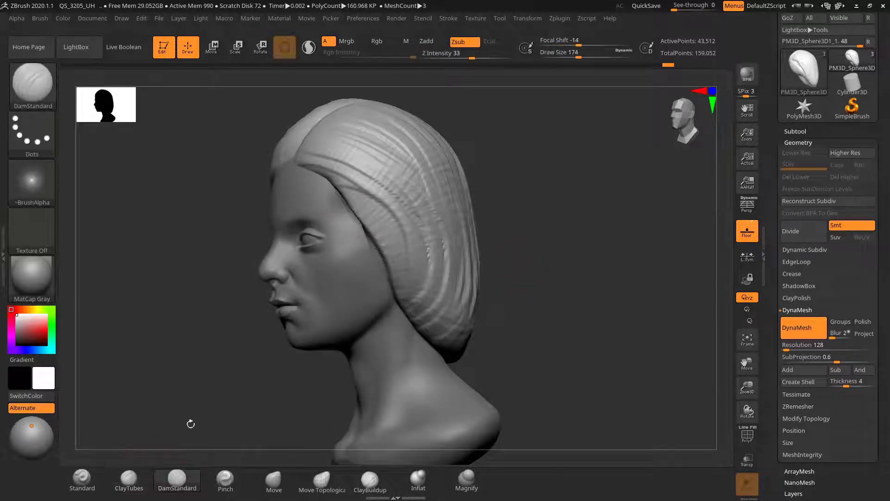
{"action": "key", "text": "s"}
{"action": "mouse_move", "coordinate": [374, 195]}
{"action": "left_mouse_down"}
{"action": "mouse_move", "coordinate": [356, 204]}
{"action": "mouse_move", "coordinate": [387, 264]}
{"action": "left_mouse_up"}
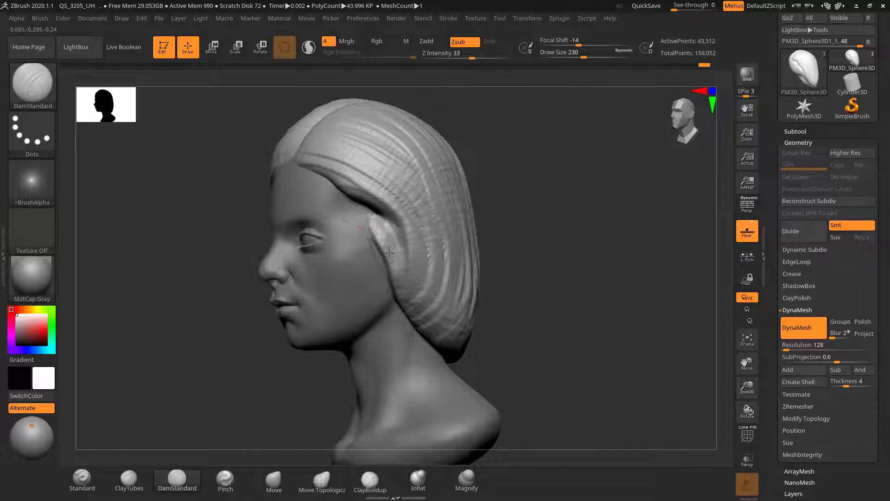
{"action": "left_click_drag", "start_coordinate": [369, 228], "coordinate": [394, 276]}
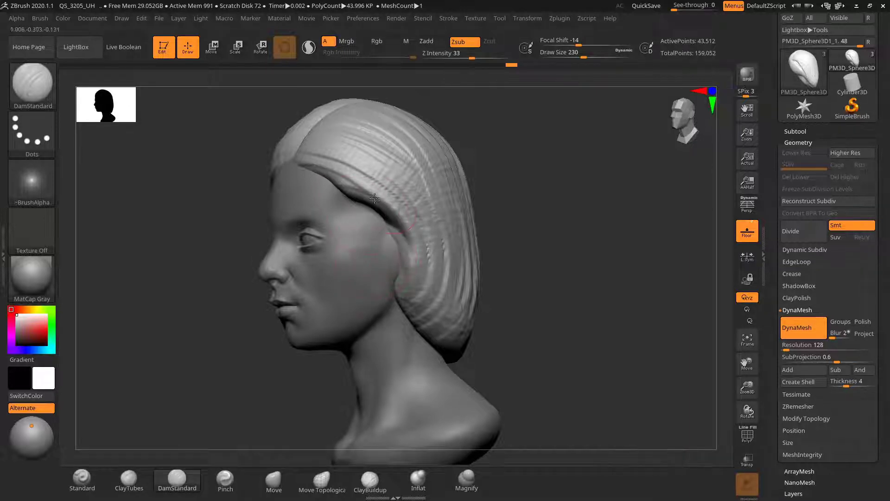
{"action": "left_click_drag", "start_coordinate": [374, 198], "coordinate": [407, 279]}
Deepen the hair opening around the ear area with DamStandard at draw sizes 206 and 153
{"action": "key", "text": "s"}
{"action": "left_click_drag", "start_coordinate": [370, 217], "coordinate": [415, 256]}
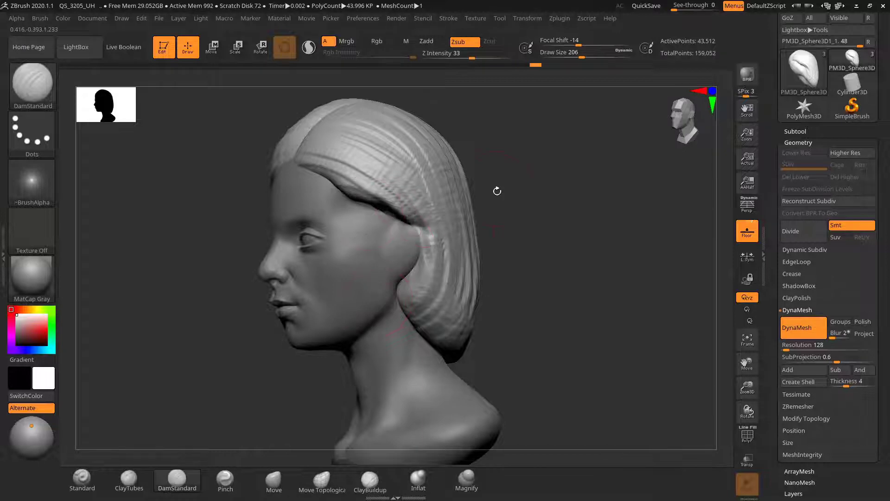
{"action": "left_click_drag", "start_coordinate": [497, 191], "coordinate": [487, 197]}
{"action": "key", "text": "s"}
{"action": "left_click_drag", "start_coordinate": [369, 217], "coordinate": [416, 250]}
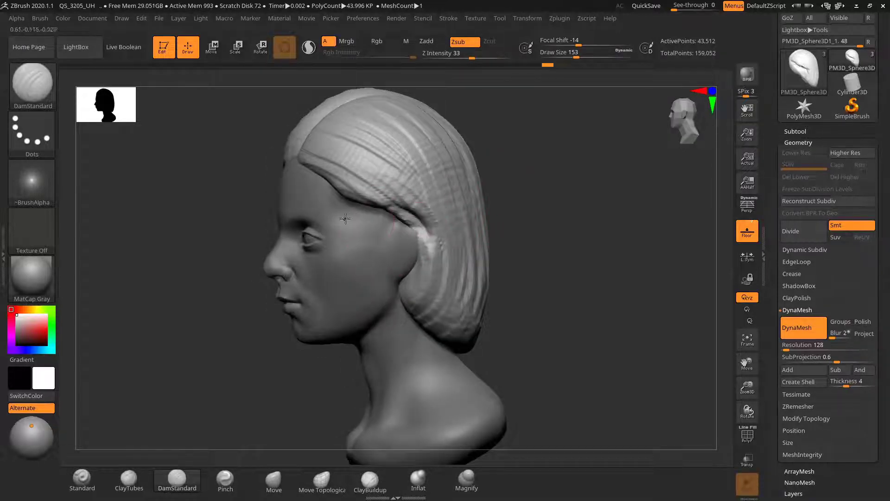
{"action": "mouse_move", "coordinate": [500, 215]}
{"action": "left_mouse_down"}
{"action": "mouse_move", "coordinate": [540, 223]}
{"action": "mouse_move", "coordinate": [527, 211]}
{"action": "mouse_move", "coordinate": [501, 214]}
{"action": "left_mouse_up"}
Add ClayBuildup strands sweeping over and behind the ear area into the lower hair, starting at draw size 210
{"action": "left_click", "coordinate": [129, 480]}
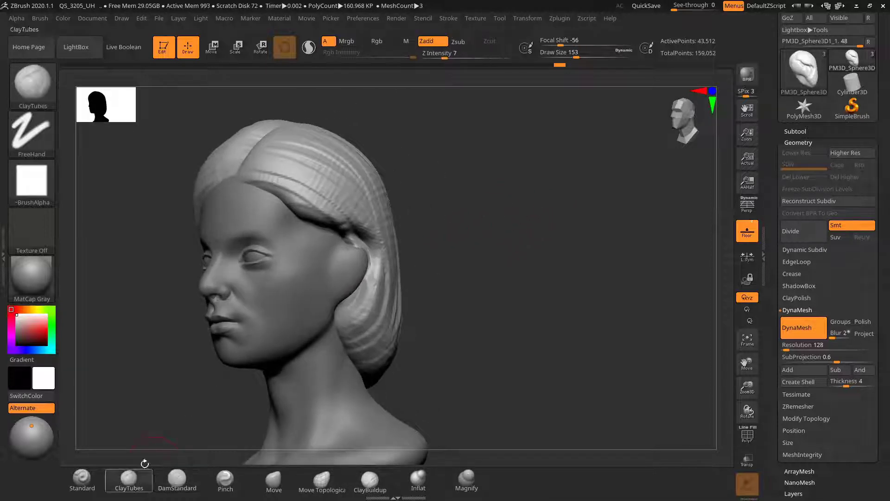
{"action": "left_click", "coordinate": [370, 480]}
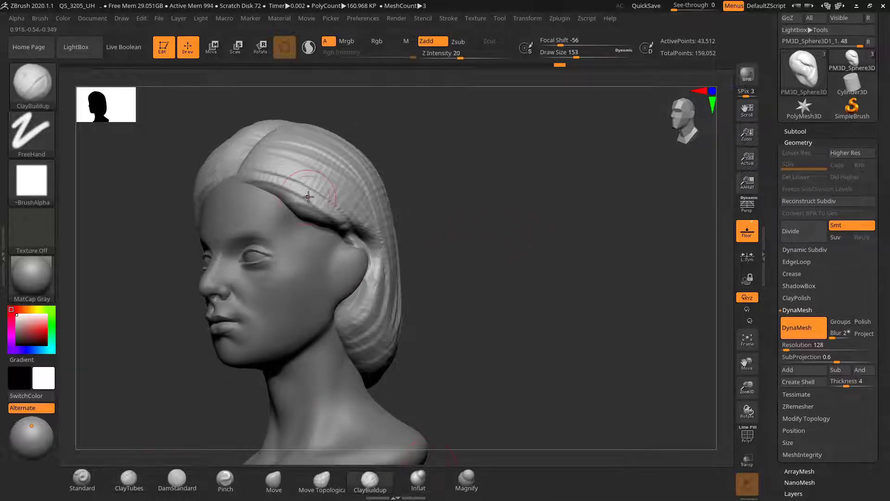
{"action": "key", "text": "s"}
{"action": "mouse_move", "coordinate": [296, 181]}
{"action": "left_mouse_down"}
{"action": "mouse_move", "coordinate": [364, 218]}
{"action": "mouse_move", "coordinate": [372, 260]}
{"action": "left_mouse_up"}
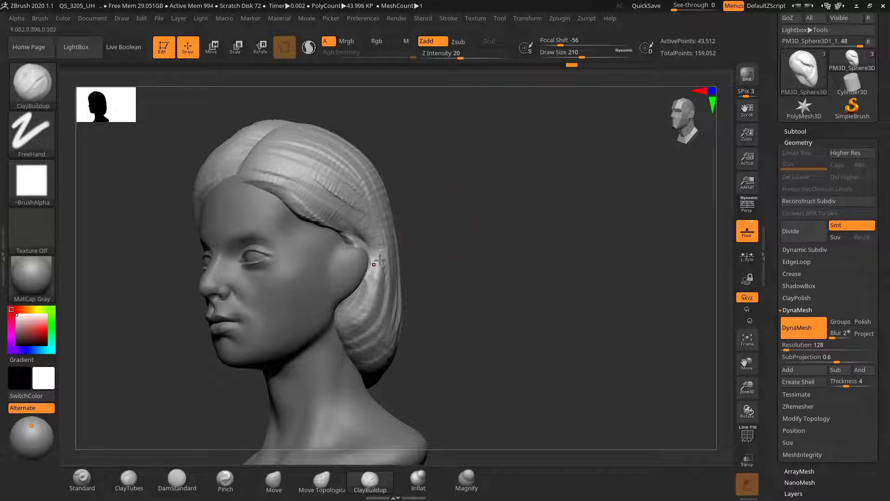
{"action": "mouse_move", "coordinate": [437, 223]}
{"action": "left_mouse_down"}
{"action": "mouse_move", "coordinate": [464, 219]}
{"action": "mouse_move", "coordinate": [439, 214]}
{"action": "left_mouse_up"}
{"action": "mouse_move", "coordinate": [378, 232]}
{"action": "left_mouse_down"}
{"action": "mouse_move", "coordinate": [393, 303]}
{"action": "mouse_move", "coordinate": [387, 322]}
{"action": "left_mouse_up"}
{"action": "left_click_drag", "start_coordinate": [521, 225], "coordinate": [475, 240], "text": "alt"}
{"action": "mouse_move", "coordinate": [476, 239]}
{"action": "left_mouse_down"}
{"action": "mouse_move", "coordinate": [506, 233]}
{"action": "mouse_move", "coordinate": [504, 255]}
{"action": "left_mouse_up"}
{"action": "left_click_drag", "start_coordinate": [504, 255], "coordinate": [445, 257]}
{"action": "mouse_move", "coordinate": [378, 260]}
{"action": "left_mouse_down", "text": "alt"}
{"action": "mouse_move", "coordinate": [367, 299]}
{"action": "mouse_move", "coordinate": [495, 243]}
{"action": "mouse_move", "coordinate": [391, 291]}
{"action": "mouse_move", "coordinate": [365, 286]}
{"action": "left_mouse_up", "text": "alt"}
Cut grooves separating the curled locks behind the jaw with DamStandard at draw size 174
{"action": "left_click", "coordinate": [179, 489]}
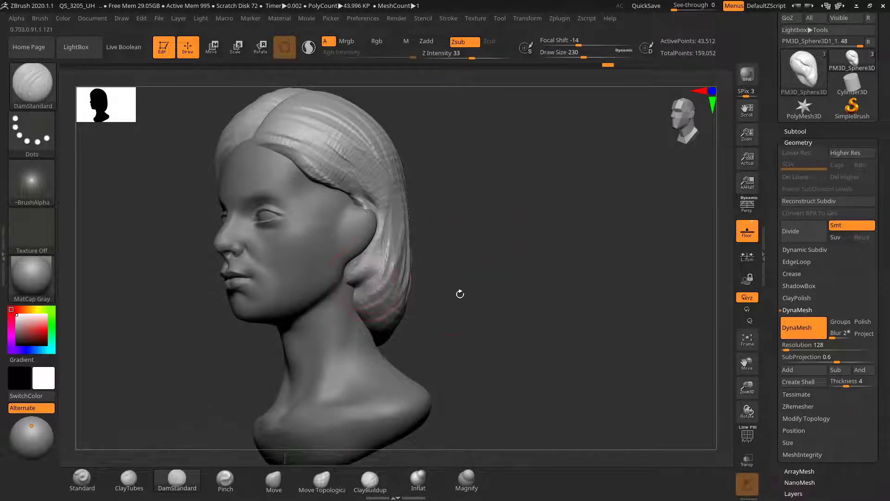
{"action": "left_click_drag", "start_coordinate": [459, 292], "coordinate": [441, 264], "text": "alt"}
{"action": "left_click_drag", "start_coordinate": [472, 267], "coordinate": [458, 265]}
{"action": "key", "text": "s"}
{"action": "left_click_drag", "start_coordinate": [336, 242], "coordinate": [331, 242]}
{"action": "left_click_drag", "start_coordinate": [466, 235], "coordinate": [486, 247], "text": "alt"}
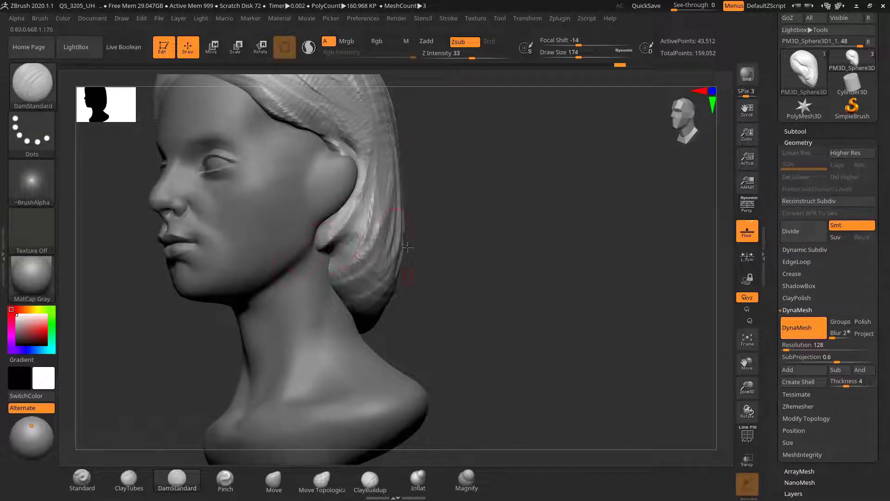
{"action": "left_click_drag", "start_coordinate": [408, 247], "coordinate": [361, 236]}
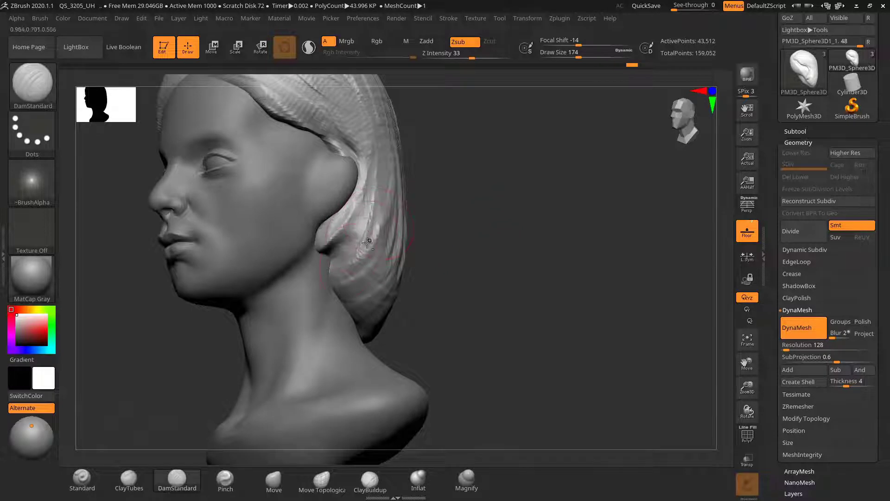
{"action": "left_click_drag", "start_coordinate": [383, 249], "coordinate": [341, 276]}
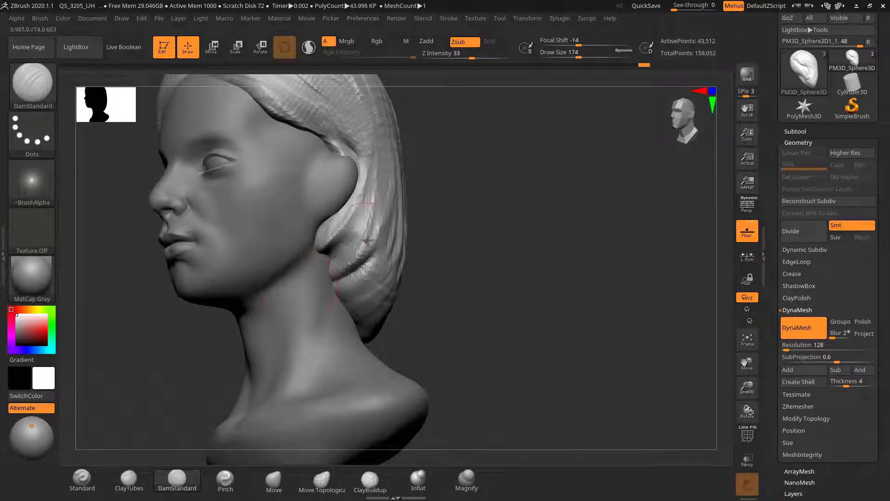
{"action": "left_click_drag", "start_coordinate": [431, 256], "coordinate": [473, 255]}
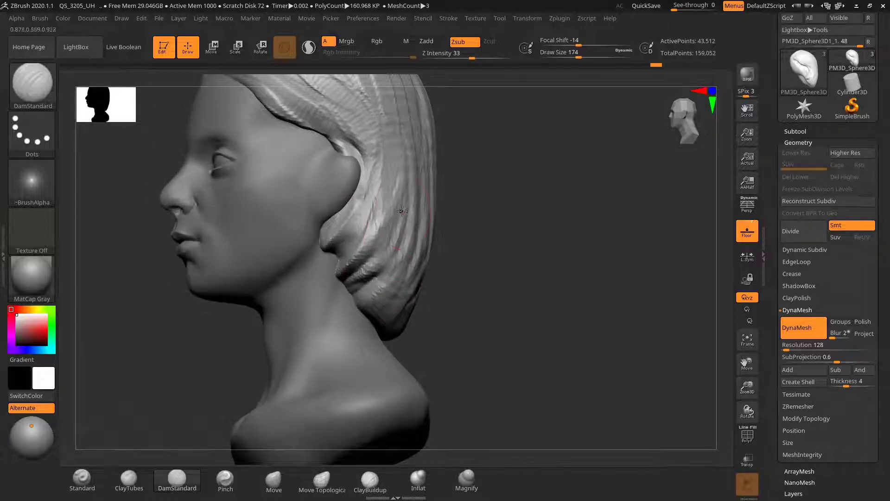
Carve larger curved locks along the lower edge of the hair toward the nape with DamStandard at draw size 215
{"action": "key", "text": "s"}
{"action": "left_click_drag", "start_coordinate": [402, 211], "coordinate": [406, 211]}
{"action": "left_click_drag", "start_coordinate": [392, 254], "coordinate": [338, 291]}
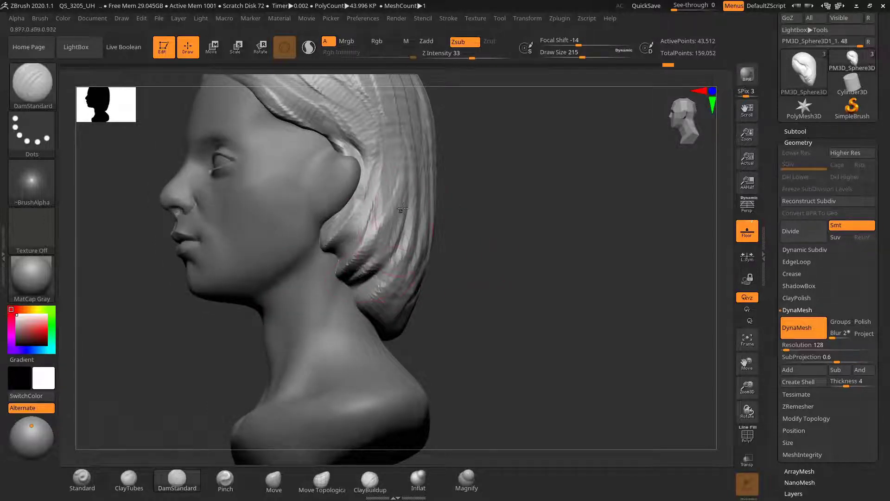
{"action": "left_click_drag", "start_coordinate": [403, 208], "coordinate": [318, 303]}
{"action": "mouse_move", "coordinate": [503, 257]}
{"action": "left_mouse_down", "text": "alt"}
{"action": "mouse_move", "coordinate": [477, 254]}
{"action": "mouse_move", "coordinate": [491, 264]}
{"action": "left_mouse_up", "text": "alt"}
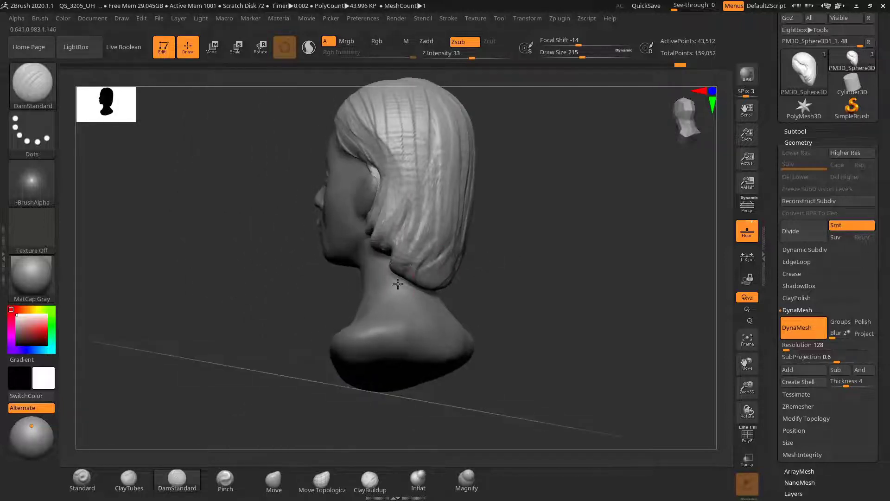
{"action": "left_click_drag", "start_coordinate": [422, 229], "coordinate": [415, 283]}
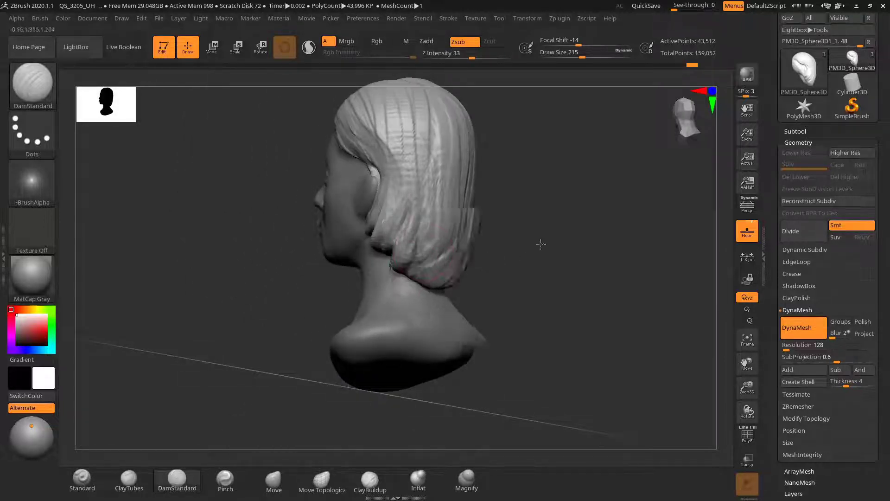
{"action": "left_click_drag", "start_coordinate": [541, 244], "coordinate": [529, 253]}
{"action": "mouse_move", "coordinate": [641, 251]}
{"action": "left_mouse_down"}
{"action": "mouse_move", "coordinate": [570, 244]}
{"action": "mouse_move", "coordinate": [614, 249]}
{"action": "mouse_move", "coordinate": [545, 264]}
{"action": "mouse_move", "coordinate": [582, 271]}
{"action": "mouse_move", "coordinate": [610, 246]}
{"action": "mouse_move", "coordinate": [536, 298]}
{"action": "mouse_move", "coordinate": [441, 308]}
{"action": "left_mouse_up"}
Carve strand grooves from the centre parting across the top of the hair with DamStandard, reducing the draw size to 97
{"action": "left_click", "coordinate": [271, 480]}
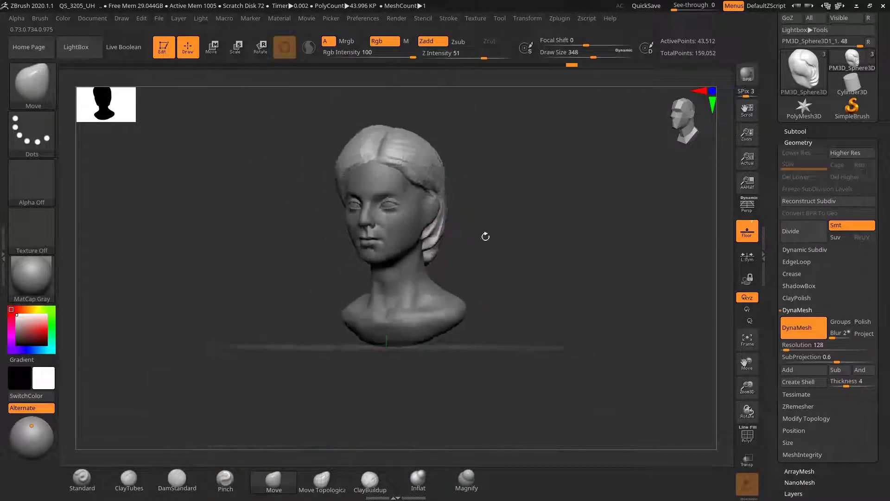
{"action": "mouse_move", "coordinate": [484, 235]}
{"action": "left_mouse_down"}
{"action": "mouse_move", "coordinate": [442, 240]}
{"action": "mouse_move", "coordinate": [588, 246]}
{"action": "mouse_move", "coordinate": [610, 229]}
{"action": "mouse_move", "coordinate": [570, 240]}
{"action": "mouse_move", "coordinate": [585, 228]}
{"action": "mouse_move", "coordinate": [557, 247]}
{"action": "mouse_move", "coordinate": [557, 328]}
{"action": "mouse_move", "coordinate": [550, 284]}
{"action": "mouse_move", "coordinate": [536, 292]}
{"action": "mouse_move", "coordinate": [534, 274]}
{"action": "left_mouse_up"}
{"action": "left_click", "coordinate": [176, 480]}
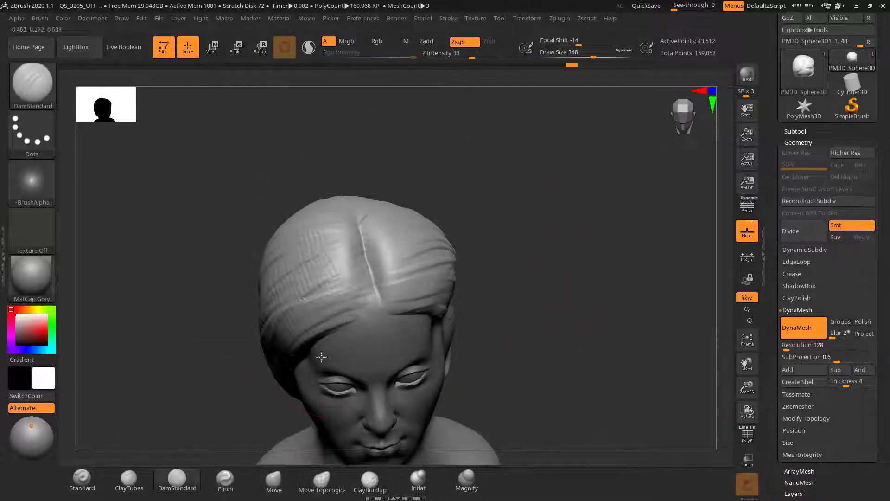
{"action": "left_click_drag", "start_coordinate": [506, 229], "coordinate": [484, 240]}
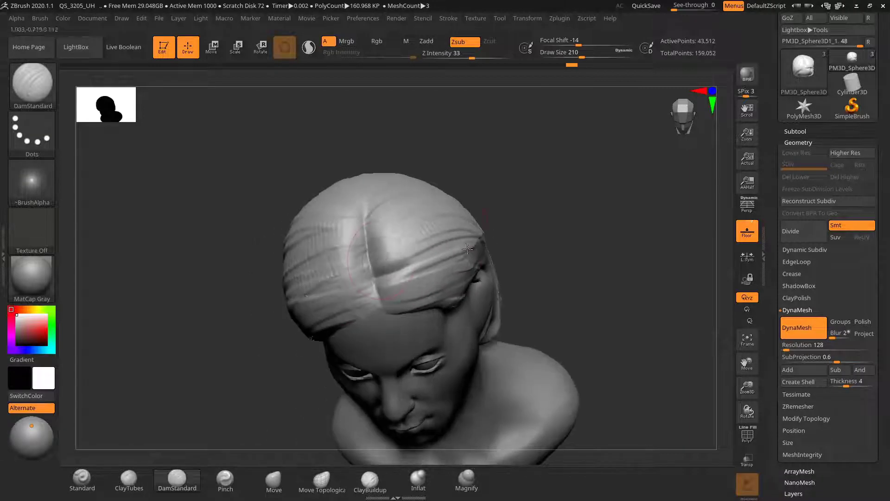
{"action": "key", "text": "s"}
{"action": "left_click_drag", "start_coordinate": [383, 260], "coordinate": [377, 260]}
{"action": "mouse_move", "coordinate": [374, 268]}
{"action": "left_mouse_down"}
{"action": "mouse_move", "coordinate": [413, 233]}
{"action": "mouse_move", "coordinate": [463, 216]}
{"action": "left_mouse_up"}
{"action": "left_click_drag", "start_coordinate": [502, 190], "coordinate": [493, 242]}
{"action": "key", "text": "s"}
{"action": "left_click_drag", "start_coordinate": [394, 260], "coordinate": [436, 229]}
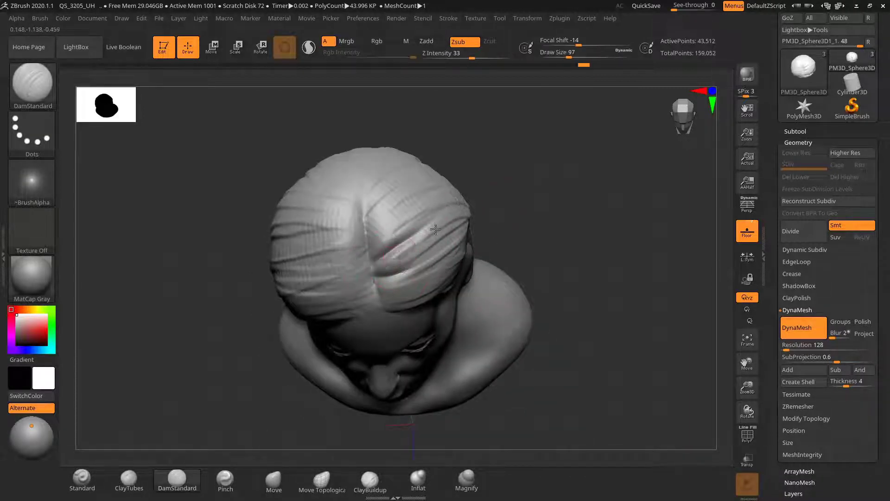
Carve strand grooves fanning out from the centre parting on top of the hair with the DamStandard brush at draw size 97
{"action": "left_click_drag", "start_coordinate": [503, 244], "coordinate": [518, 204]}
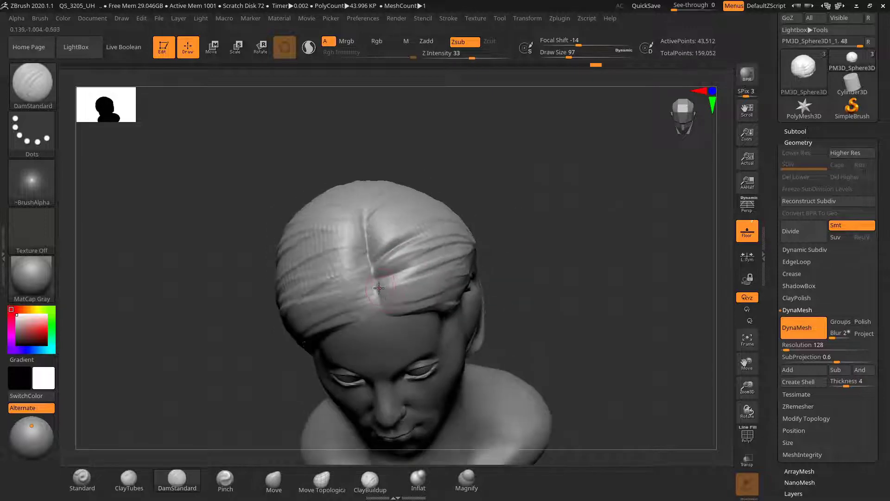
{"action": "left_click_drag", "start_coordinate": [497, 262], "coordinate": [478, 240]}
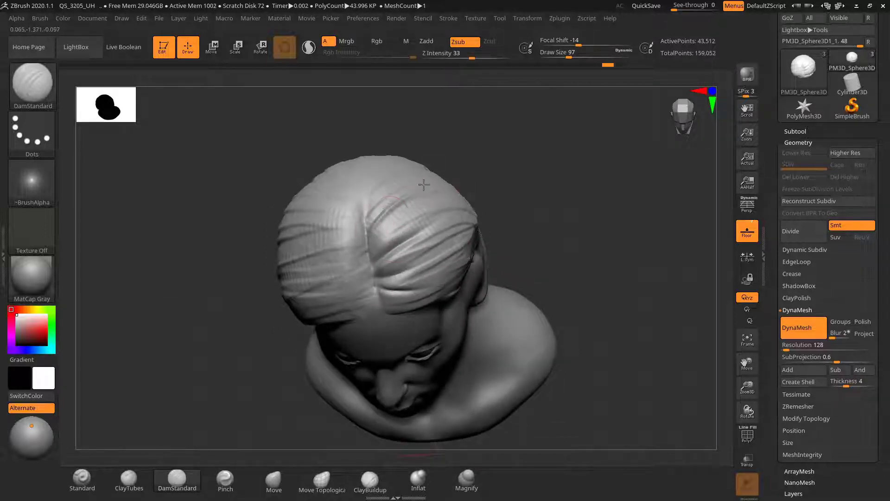
{"action": "left_click_drag", "start_coordinate": [509, 176], "coordinate": [456, 240]}
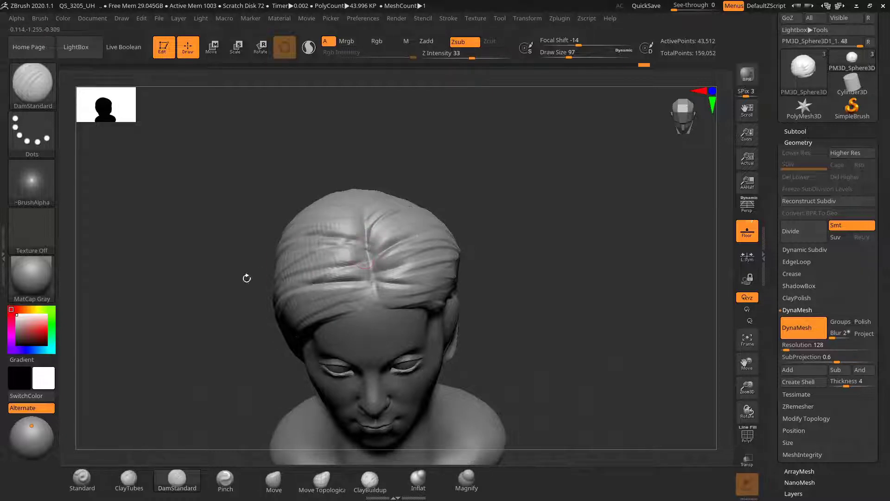
{"action": "left_click_drag", "start_coordinate": [528, 197], "coordinate": [509, 162], "text": "alt"}
{"action": "mouse_move", "coordinate": [483, 213]}
{"action": "left_mouse_down"}
{"action": "mouse_move", "coordinate": [493, 193]}
{"action": "mouse_move", "coordinate": [517, 190]}
{"action": "mouse_move", "coordinate": [477, 237]}
{"action": "mouse_move", "coordinate": [425, 250]}
{"action": "mouse_move", "coordinate": [529, 215]}
{"action": "mouse_move", "coordinate": [530, 230]}
{"action": "mouse_move", "coordinate": [387, 267]}
{"action": "left_mouse_up"}
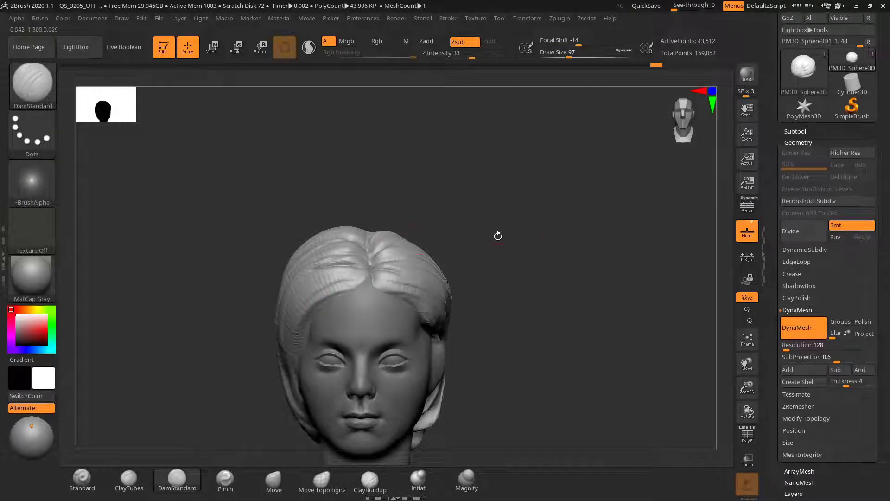
Reshape the outer contour of the side hair with the Move brush at draw size 361
{"action": "mouse_move", "coordinate": [498, 236]}
{"action": "left_mouse_down"}
{"action": "mouse_move", "coordinate": [501, 222]}
{"action": "mouse_move", "coordinate": [483, 263]}
{"action": "mouse_move", "coordinate": [506, 260]}
{"action": "mouse_move", "coordinate": [533, 214]}
{"action": "left_mouse_up"}
{"action": "left_click", "coordinate": [274, 480]}
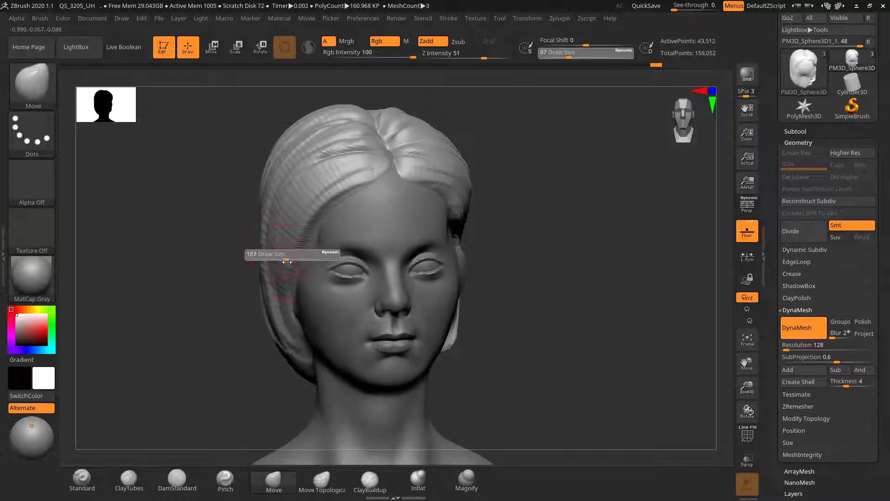
{"action": "key", "text": "s"}
{"action": "left_click_drag", "start_coordinate": [263, 252], "coordinate": [267, 257]}
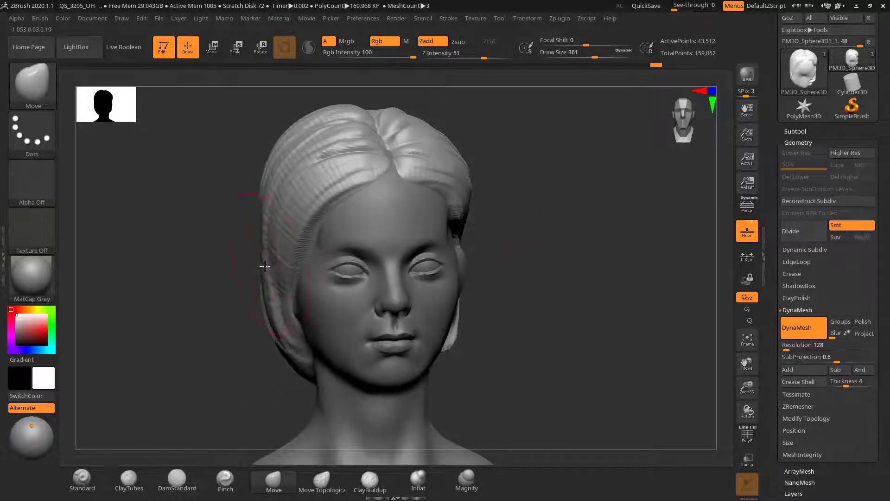
{"action": "mouse_move", "coordinate": [228, 225]}
{"action": "left_mouse_down"}
{"action": "mouse_move", "coordinate": [246, 213]}
{"action": "mouse_move", "coordinate": [227, 228]}
{"action": "left_mouse_up"}
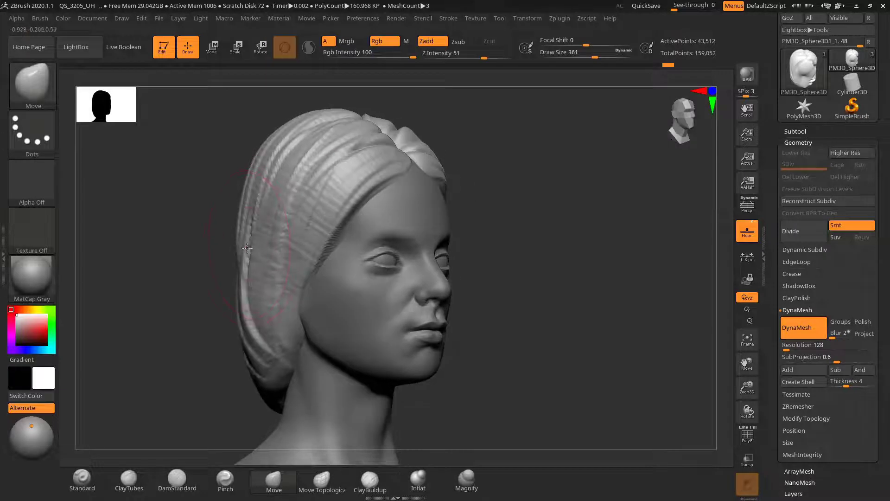
{"action": "mouse_move", "coordinate": [520, 231]}
{"action": "left_mouse_down", "text": "alt"}
{"action": "mouse_move", "coordinate": [461, 246]}
{"action": "mouse_move", "coordinate": [518, 263]}
{"action": "mouse_move", "coordinate": [543, 257]}
{"action": "left_mouse_up", "text": "alt"}
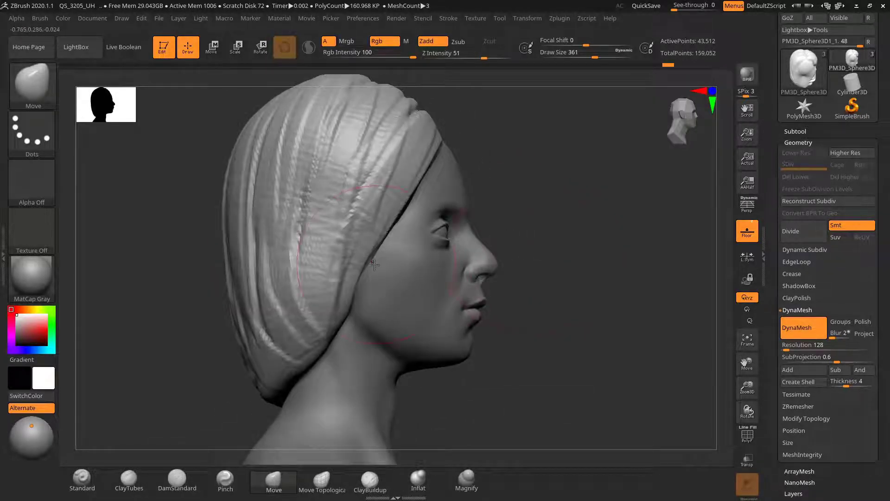
Pull the front edge of the side hair back with the Move brush to uncover the ear area, reducing the draw size to 215
{"action": "mouse_move", "coordinate": [374, 265]}
{"action": "left_mouse_down"}
{"action": "mouse_move", "coordinate": [341, 256]}
{"action": "mouse_move", "coordinate": [352, 244]}
{"action": "mouse_move", "coordinate": [342, 234]}
{"action": "mouse_move", "coordinate": [333, 241]}
{"action": "left_mouse_up"}
{"action": "key", "text": "s"}
{"action": "mouse_move", "coordinate": [395, 214]}
{"action": "left_mouse_down"}
{"action": "mouse_move", "coordinate": [383, 208]}
{"action": "mouse_move", "coordinate": [341, 226]}
{"action": "mouse_move", "coordinate": [320, 221]}
{"action": "left_mouse_up"}
{"action": "mouse_move", "coordinate": [518, 195]}
{"action": "left_mouse_down"}
{"action": "mouse_move", "coordinate": [563, 181]}
{"action": "mouse_move", "coordinate": [521, 182]}
{"action": "mouse_move", "coordinate": [481, 200]}
{"action": "mouse_move", "coordinate": [513, 204]}
{"action": "mouse_move", "coordinate": [501, 205]}
{"action": "mouse_move", "coordinate": [497, 260]}
{"action": "mouse_move", "coordinate": [513, 258]}
{"action": "mouse_move", "coordinate": [510, 276]}
{"action": "mouse_move", "coordinate": [500, 241]}
{"action": "mouse_move", "coordinate": [290, 453]}
{"action": "left_mouse_up"}
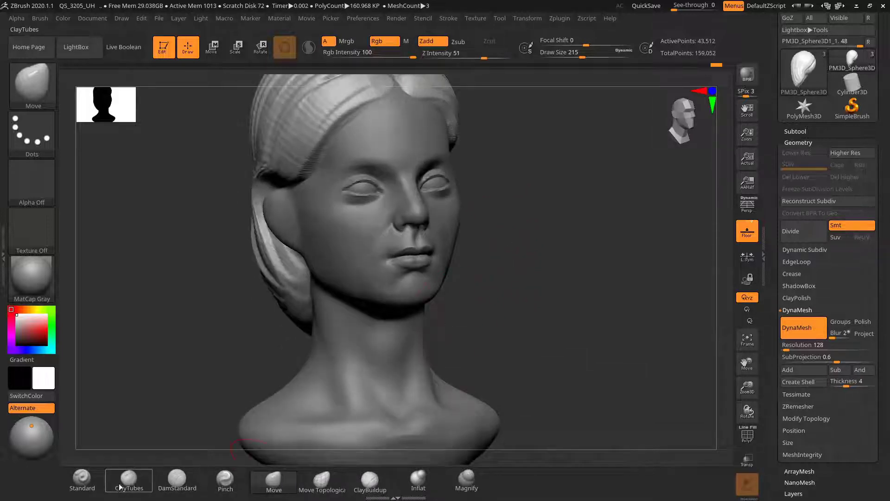
Build up the lower hair behind the ear with the ClayBuildup brush at draw size 104
{"action": "left_click", "coordinate": [370, 482]}
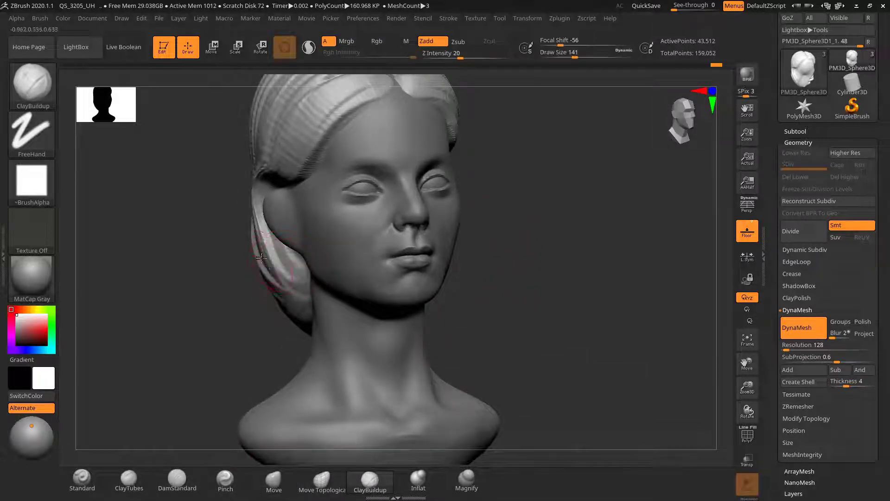
{"action": "key", "text": "bracketleft"}
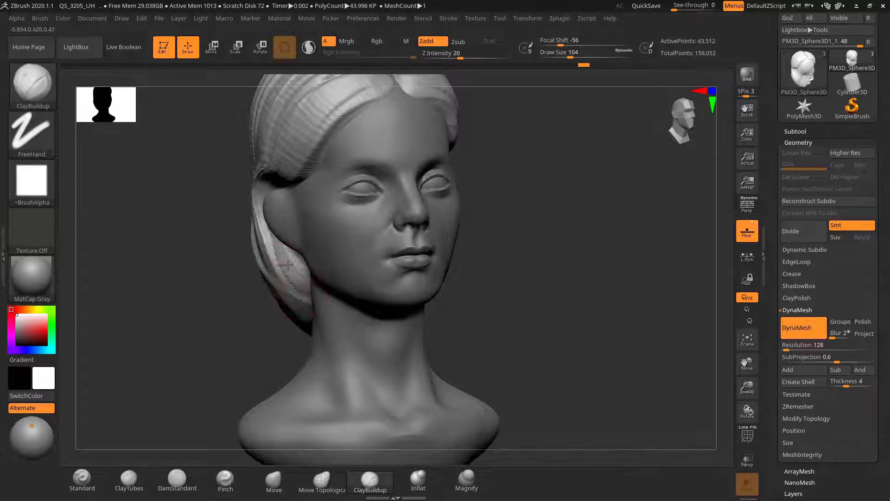
{"action": "left_click_drag", "start_coordinate": [554, 277], "coordinate": [262, 304]}
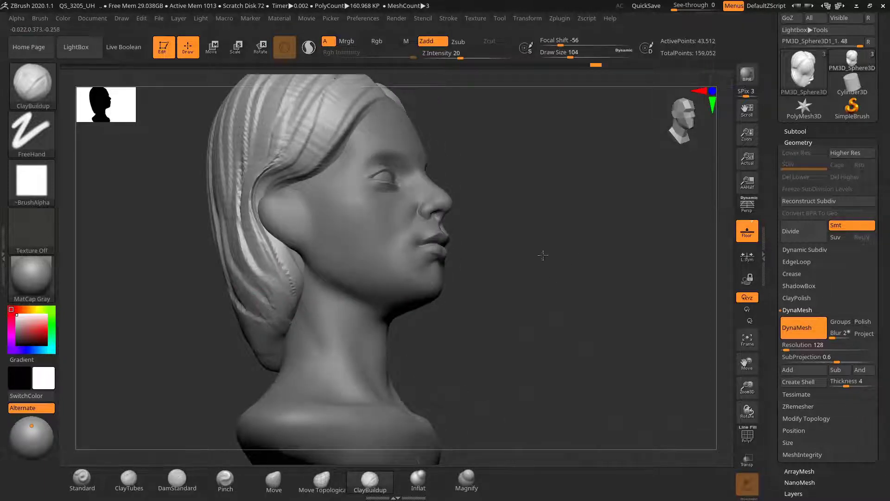
{"action": "mouse_move", "coordinate": [543, 255]}
{"action": "left_mouse_down"}
{"action": "mouse_move", "coordinate": [473, 278]}
{"action": "mouse_move", "coordinate": [518, 305]}
{"action": "mouse_move", "coordinate": [528, 288]}
{"action": "mouse_move", "coordinate": [478, 271]}
{"action": "mouse_move", "coordinate": [464, 301]}
{"action": "left_mouse_up"}
Adjust the lower hair behind the ears with the Move brush at draw size 240
{"action": "left_click", "coordinate": [280, 477]}
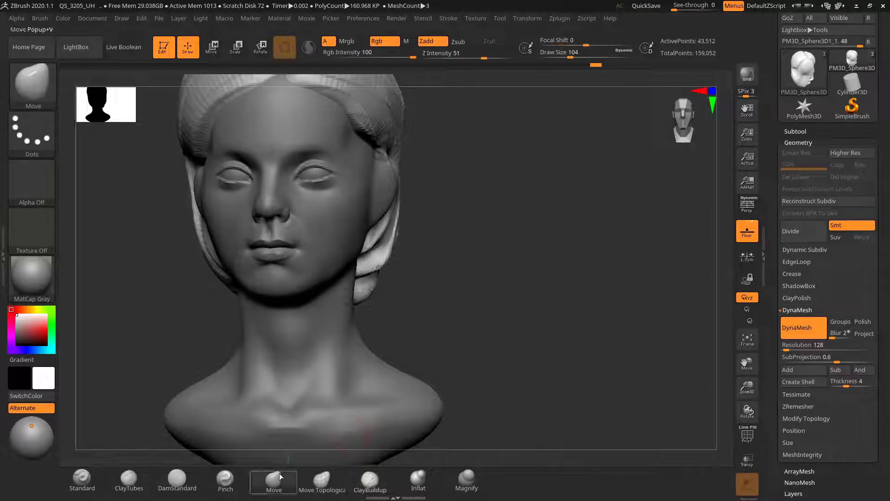
{"action": "key", "text": "s"}
{"action": "mouse_move", "coordinate": [384, 261]}
{"action": "left_mouse_down"}
{"action": "mouse_move", "coordinate": [398, 272]}
{"action": "mouse_move", "coordinate": [369, 260]}
{"action": "mouse_move", "coordinate": [375, 288]}
{"action": "mouse_move", "coordinate": [360, 279]}
{"action": "left_mouse_up"}
{"action": "mouse_move", "coordinate": [429, 309]}
{"action": "left_mouse_down", "text": "alt"}
{"action": "mouse_move", "coordinate": [410, 259]}
{"action": "mouse_move", "coordinate": [462, 261]}
{"action": "mouse_move", "coordinate": [465, 246]}
{"action": "left_mouse_up", "text": "alt"}
{"action": "left_click_drag", "start_coordinate": [464, 247], "coordinate": [487, 283]}
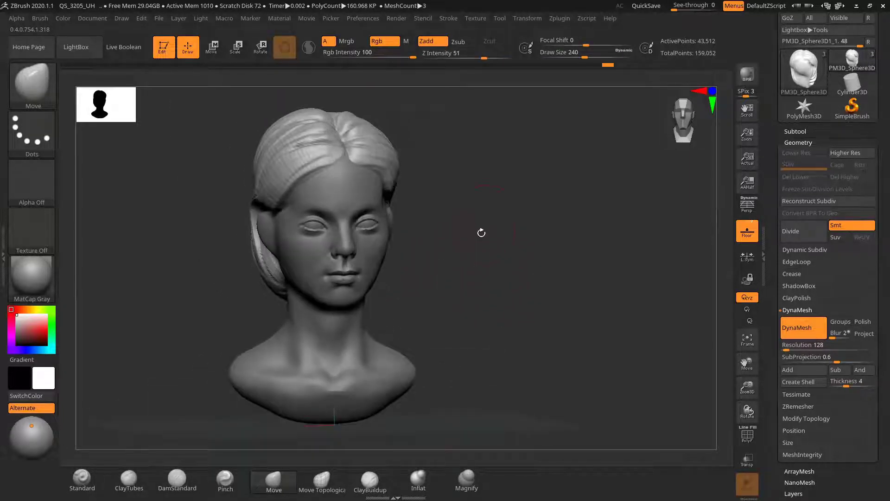
{"action": "mouse_move", "coordinate": [482, 232]}
{"action": "left_mouse_down"}
{"action": "mouse_move", "coordinate": [538, 257]}
{"action": "mouse_move", "coordinate": [557, 169]}
{"action": "mouse_move", "coordinate": [560, 264]}
{"action": "left_mouse_up"}
Shape the hair volume around the crown and sides with the Move brush at draw size 447
{"action": "key", "text": "s"}
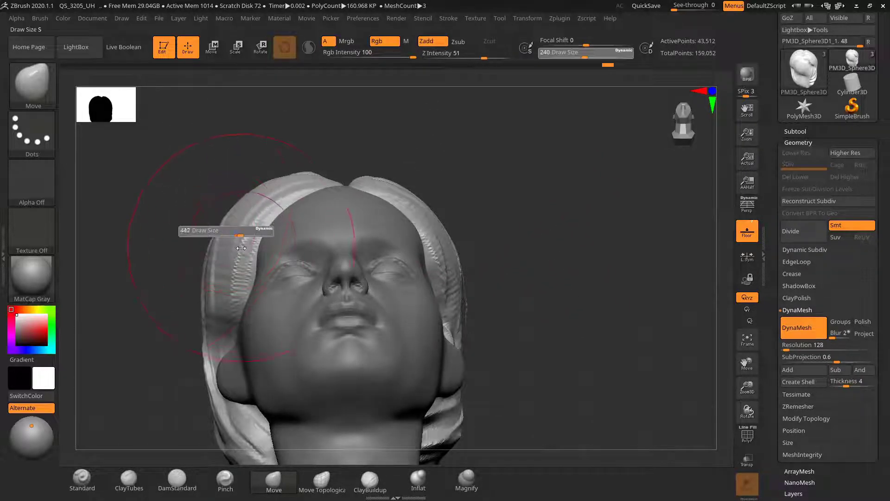
{"action": "left_click_drag", "start_coordinate": [241, 248], "coordinate": [215, 256]}
{"action": "left_click_drag", "start_coordinate": [194, 227], "coordinate": [205, 218]}
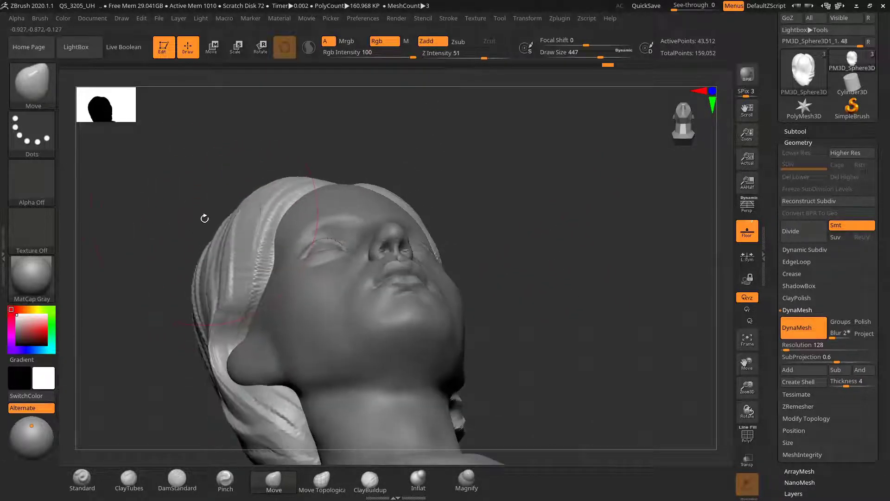
{"action": "mouse_move", "coordinate": [208, 258]}
{"action": "left_mouse_down"}
{"action": "mouse_move", "coordinate": [199, 256]}
{"action": "mouse_move", "coordinate": [201, 266]}
{"action": "left_mouse_up"}
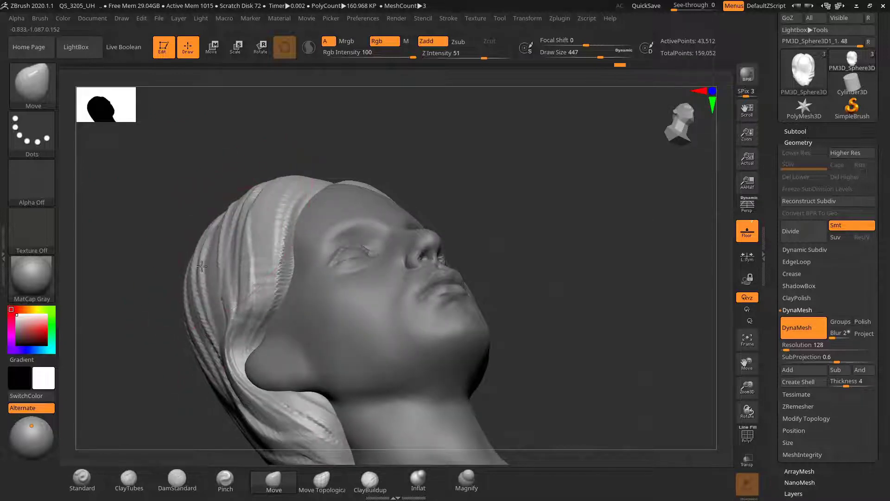
{"action": "left_click_drag", "start_coordinate": [463, 176], "coordinate": [402, 216]}
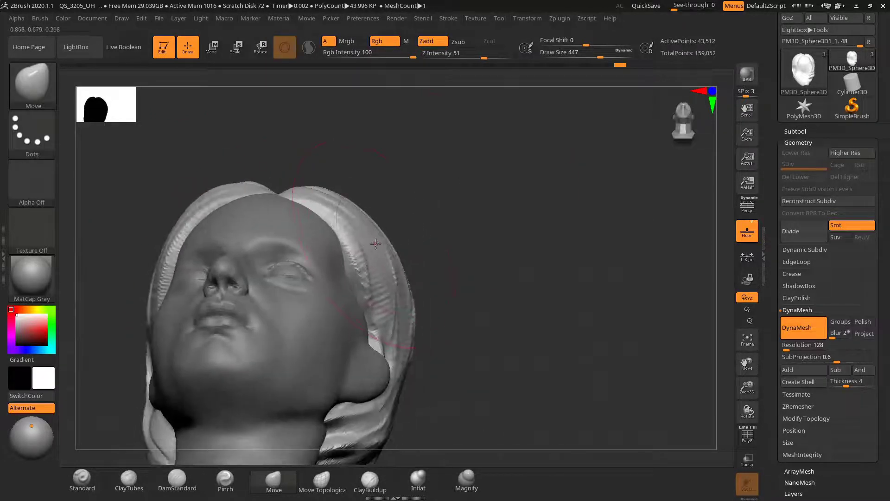
{"action": "left_click_drag", "start_coordinate": [376, 243], "coordinate": [498, 223]}
{"action": "left_click_drag", "start_coordinate": [274, 274], "coordinate": [283, 267]}
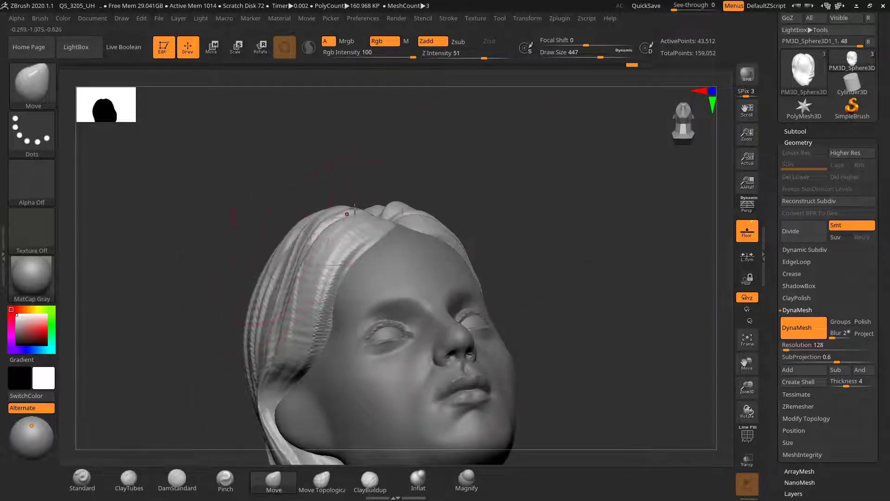
Refine the side silhouette of the hair with the Move brush at draw size 336
{"action": "mouse_move", "coordinate": [388, 155]}
{"action": "left_mouse_down", "text": "alt"}
{"action": "mouse_move", "coordinate": [465, 228]}
{"action": "mouse_move", "coordinate": [479, 194]}
{"action": "mouse_move", "coordinate": [469, 193]}
{"action": "mouse_move", "coordinate": [504, 194]}
{"action": "left_mouse_up", "text": "alt"}
{"action": "key", "text": "s"}
{"action": "left_click_drag", "start_coordinate": [275, 303], "coordinate": [260, 302]}
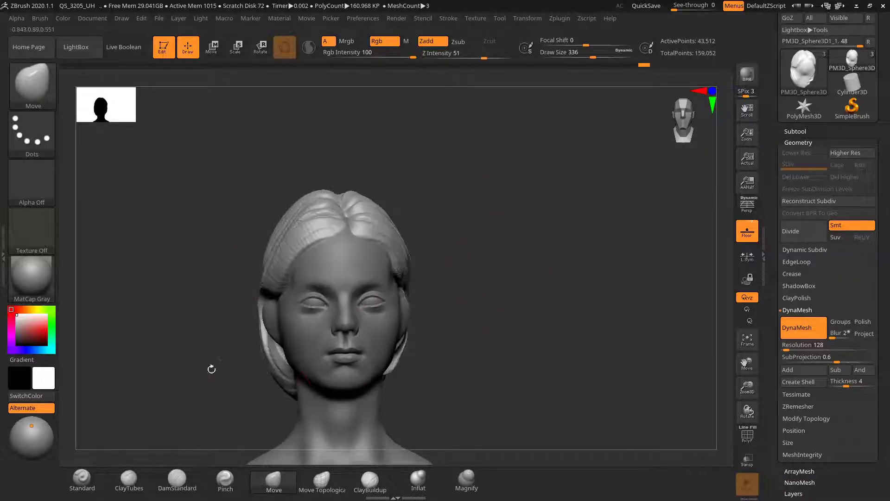
{"action": "left_click_drag", "start_coordinate": [213, 367], "coordinate": [245, 374]}
Reshape the side contour of the hair at the back of the head with the Move brush at draw size 386
{"action": "mouse_move", "coordinate": [471, 302]}
{"action": "left_mouse_down"}
{"action": "mouse_move", "coordinate": [559, 268]}
{"action": "mouse_move", "coordinate": [414, 298]}
{"action": "mouse_move", "coordinate": [360, 264]}
{"action": "left_mouse_up"}
{"action": "key", "text": "s"}
{"action": "left_click", "coordinate": [308, 289]}
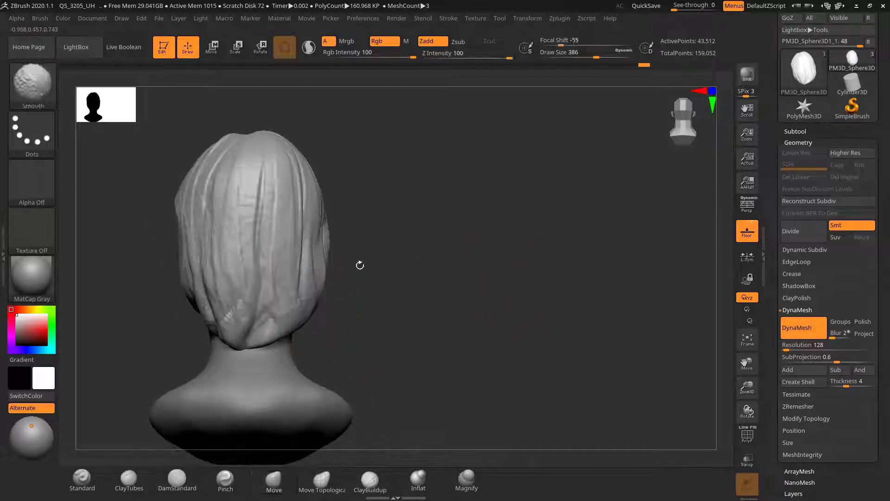
{"action": "left_click_drag", "start_coordinate": [189, 259], "coordinate": [186, 244]}
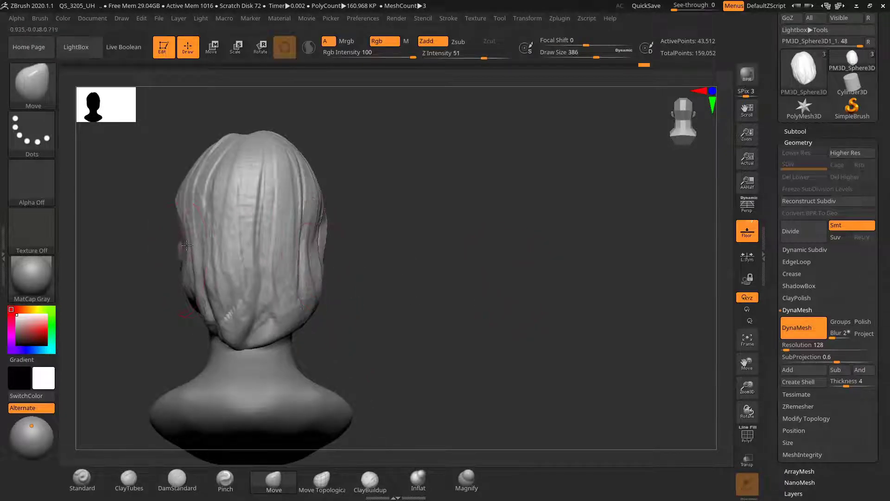
Shift the hair parting off-centre toward the character's left side with the Move brush
{"action": "mouse_move", "coordinate": [432, 222]}
{"action": "left_mouse_down", "text": "alt"}
{"action": "mouse_move", "coordinate": [376, 245]}
{"action": "mouse_move", "coordinate": [330, 249]}
{"action": "mouse_move", "coordinate": [317, 235]}
{"action": "mouse_move", "coordinate": [418, 242]}
{"action": "mouse_move", "coordinate": [406, 251]}
{"action": "mouse_move", "coordinate": [508, 230]}
{"action": "mouse_move", "coordinate": [513, 238]}
{"action": "mouse_move", "coordinate": [508, 230]}
{"action": "mouse_move", "coordinate": [514, 245]}
{"action": "mouse_move", "coordinate": [532, 235]}
{"action": "mouse_move", "coordinate": [523, 278]}
{"action": "left_mouse_up", "text": "alt"}
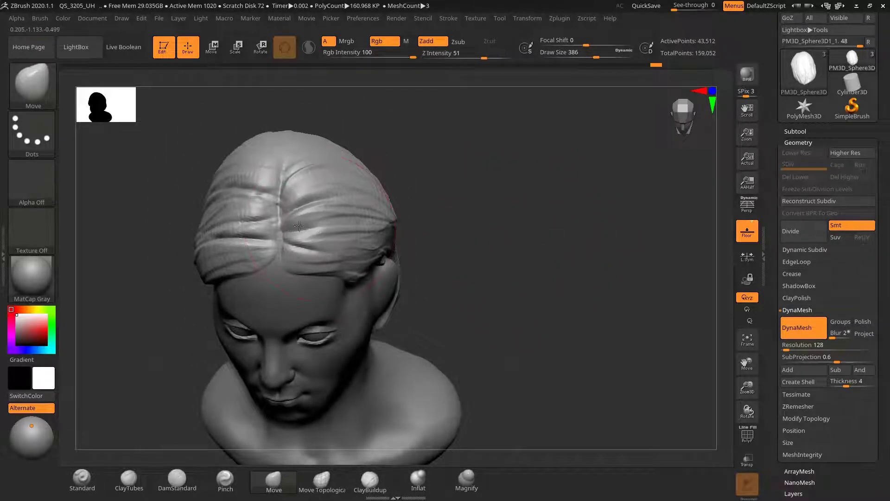
{"action": "left_click_drag", "start_coordinate": [287, 167], "coordinate": [323, 169]}
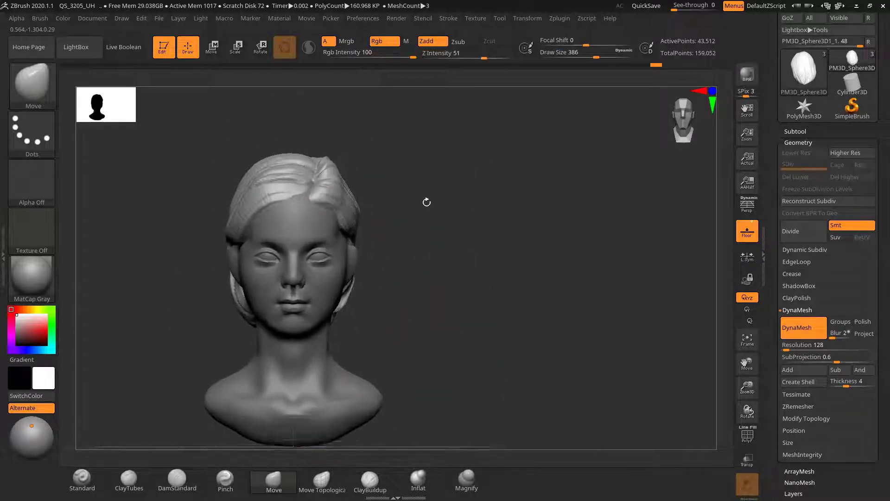
{"action": "left_click_drag", "start_coordinate": [425, 201], "coordinate": [460, 197]}
{"action": "mouse_move", "coordinate": [464, 195]}
{"action": "left_mouse_down", "text": "alt"}
{"action": "mouse_move", "coordinate": [481, 233]}
{"action": "mouse_move", "coordinate": [461, 195]}
{"action": "mouse_move", "coordinate": [485, 174]}
{"action": "left_mouse_up", "text": "alt"}
Adjust the front hairline where the parting meets the forehead with the Move brush at draw size 295
{"action": "key", "text": "s"}
{"action": "left_click_drag", "start_coordinate": [340, 194], "coordinate": [333, 193]}
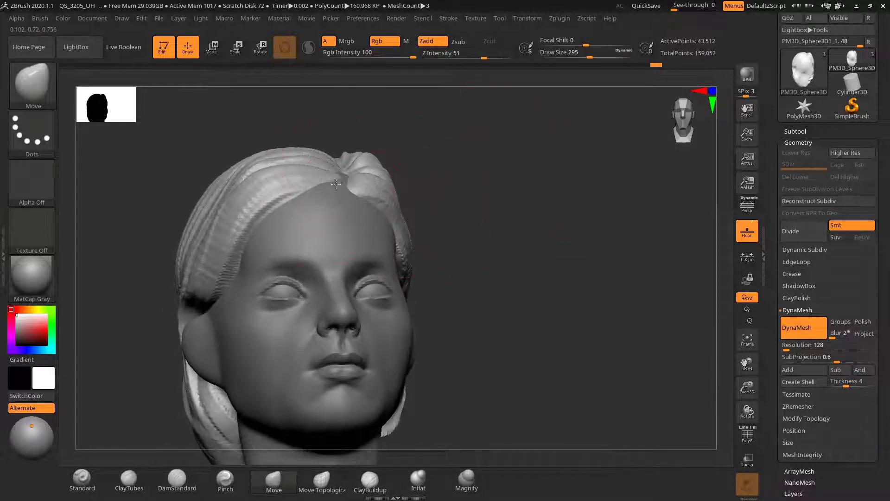
{"action": "left_click_drag", "start_coordinate": [403, 174], "coordinate": [421, 149]}
{"action": "left_click_drag", "start_coordinate": [341, 170], "coordinate": [340, 176]}
{"action": "left_click_drag", "start_coordinate": [421, 161], "coordinate": [427, 192], "text": "shift"}
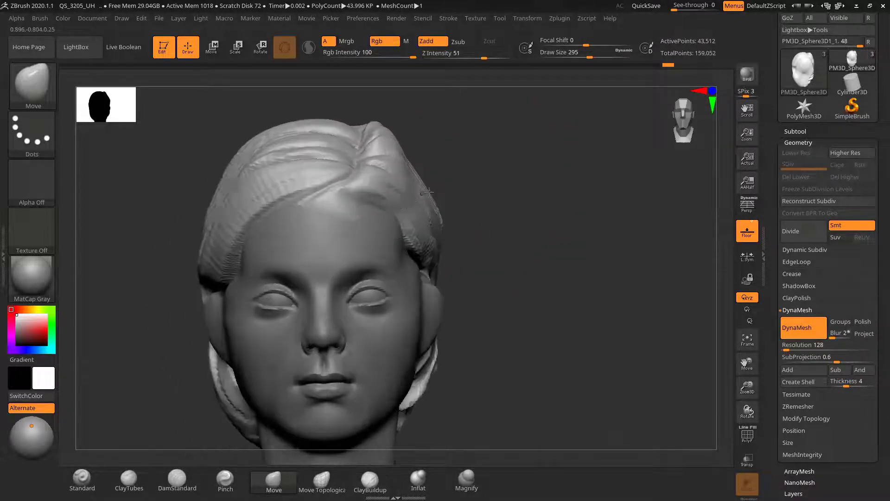
Try reshaping the hairline at the parting with the Move brush at draw size 246, and undo the last three changes
{"action": "mouse_move", "coordinate": [485, 172]}
{"action": "left_mouse_down", "text": "alt"}
{"action": "mouse_move", "coordinate": [441, 179]}
{"action": "mouse_move", "coordinate": [457, 202]}
{"action": "mouse_move", "coordinate": [446, 204]}
{"action": "left_mouse_up", "text": "alt"}
{"action": "key", "text": "s"}
{"action": "left_click_drag", "start_coordinate": [350, 181], "coordinate": [345, 181]}
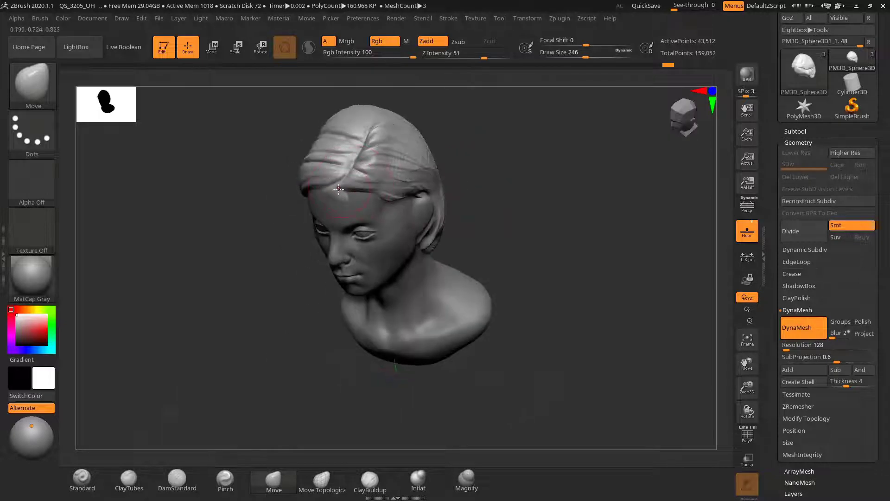
{"action": "left_click_drag", "start_coordinate": [505, 158], "coordinate": [487, 158], "text": "alt"}
{"action": "mouse_move", "coordinate": [487, 158]}
{"action": "left_mouse_down", "text": "shift"}
{"action": "mouse_move", "coordinate": [451, 175]}
{"action": "mouse_move", "coordinate": [447, 199]}
{"action": "mouse_move", "coordinate": [448, 184]}
{"action": "mouse_move", "coordinate": [510, 201]}
{"action": "mouse_move", "coordinate": [503, 191]}
{"action": "mouse_move", "coordinate": [558, 195]}
{"action": "mouse_move", "coordinate": [454, 200]}
{"action": "mouse_move", "coordinate": [488, 210]}
{"action": "mouse_move", "coordinate": [537, 193]}
{"action": "mouse_move", "coordinate": [575, 255]}
{"action": "left_mouse_up", "text": "shift"}
{"action": "key", "text": "ctrl"}
{"action": "key", "text": "ctrl+z"}
{"action": "key", "text": "ctrl+z"}
{"action": "key", "text": "ctrl+z"}
{"action": "key", "text": "ctrl+shift"}
Move the hair beside the front end of the parting with the Move brush at draw size 196
{"action": "key", "text": "bracketleft"}
{"action": "key", "text": "bracketleft"}
{"action": "key", "text": "bracketleft"}
{"action": "key", "text": "bracketleft"}
{"action": "key", "text": "bracketleft"}
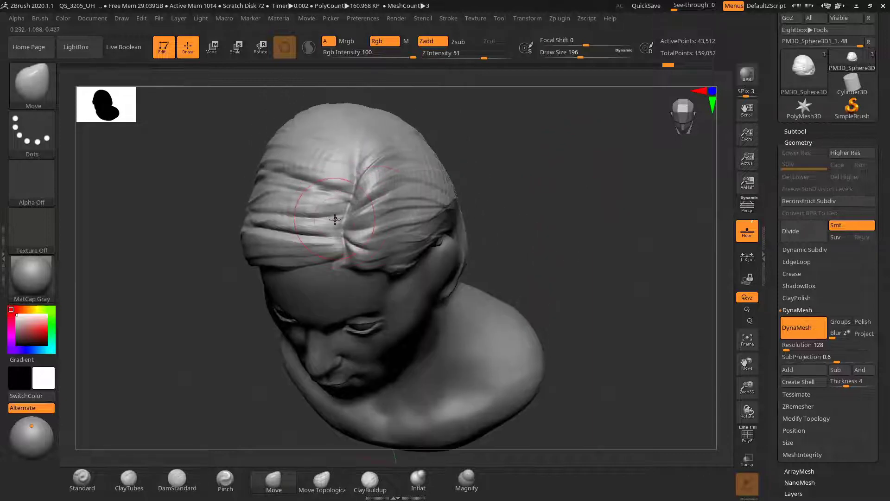
{"action": "left_click_drag", "start_coordinate": [335, 220], "coordinate": [343, 224]}
{"action": "left_click_drag", "start_coordinate": [505, 205], "coordinate": [501, 189]}
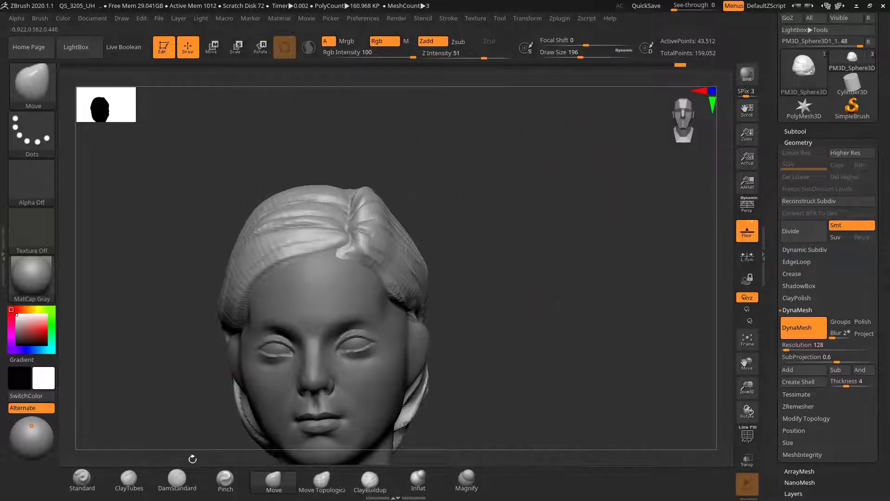
Carve the front end of the parting at the hairline with the DamStandard brush at draw size 97
{"action": "left_click", "coordinate": [177, 480]}
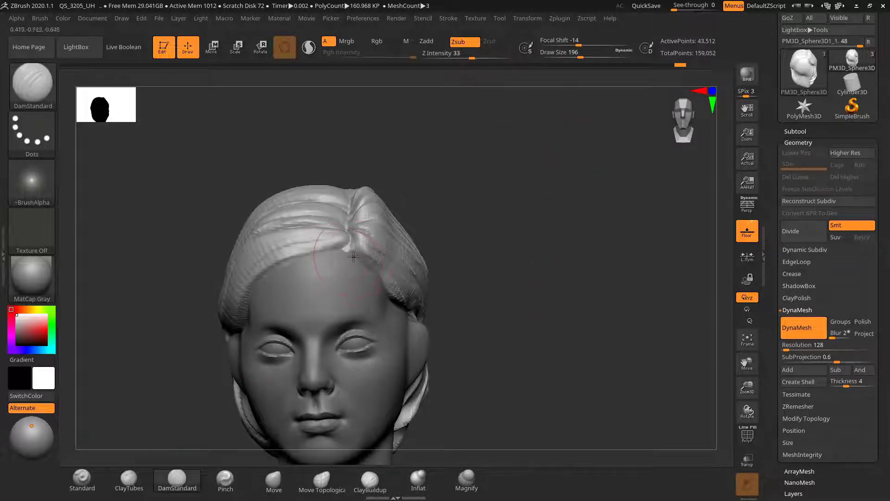
{"action": "key", "text": "bracketleft"}
{"action": "key", "text": "bracketleft"}
{"action": "key", "text": "bracketleft"}
{"action": "key", "text": "bracketleft"}
{"action": "key", "text": "bracketleft"}
{"action": "left_click_drag", "start_coordinate": [348, 243], "coordinate": [349, 239]}
{"action": "mouse_move", "coordinate": [445, 261]}
{"action": "left_mouse_down"}
{"action": "mouse_move", "coordinate": [568, 222]}
{"action": "mouse_move", "coordinate": [505, 223]}
{"action": "mouse_move", "coordinate": [520, 204]}
{"action": "mouse_move", "coordinate": [528, 261]}
{"action": "mouse_move", "coordinate": [524, 176]}
{"action": "mouse_move", "coordinate": [486, 251]}
{"action": "mouse_move", "coordinate": [459, 260]}
{"action": "mouse_move", "coordinate": [519, 246]}
{"action": "mouse_move", "coordinate": [502, 259]}
{"action": "left_mouse_up"}
Sharpen the hairline along the forehead on the character's right side with the DamStandard brush, reducing the draw size to 52
{"action": "key", "text": "["}
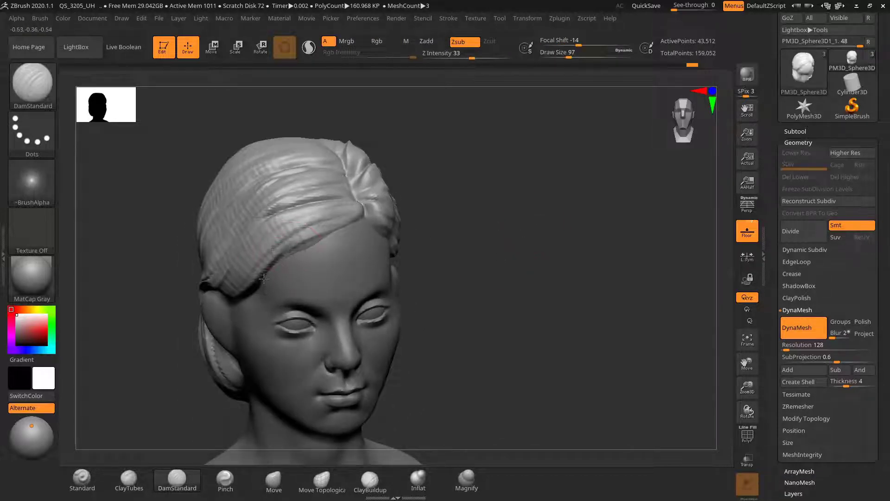
{"action": "left_click_drag", "start_coordinate": [264, 279], "coordinate": [312, 236]}
{"action": "key", "text": "bracketleft"}
{"action": "key", "text": "bracketleft"}
{"action": "key", "text": "bracketleft"}
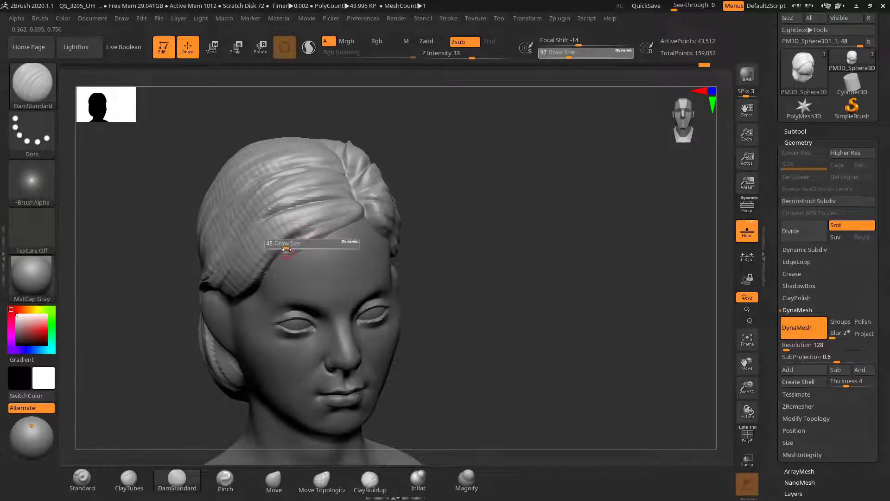
{"action": "left_click_drag", "start_coordinate": [361, 210], "coordinate": [406, 212]}
Carve the hairline above the character's left temple with the DamStandard brush, and make the face's PolySphere subtool active
{"action": "mouse_move", "coordinate": [481, 194]}
{"action": "left_mouse_down", "text": "alt"}
{"action": "mouse_move", "coordinate": [493, 211]}
{"action": "mouse_move", "coordinate": [453, 223]}
{"action": "mouse_move", "coordinate": [464, 223]}
{"action": "mouse_move", "coordinate": [431, 207]}
{"action": "mouse_move", "coordinate": [424, 246]}
{"action": "left_mouse_up", "text": "alt"}
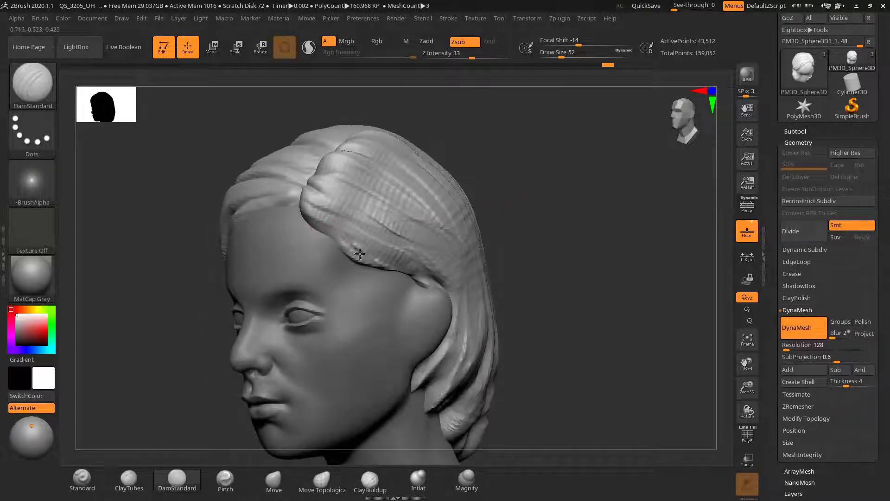
{"action": "left_click_drag", "start_coordinate": [360, 253], "coordinate": [388, 268]}
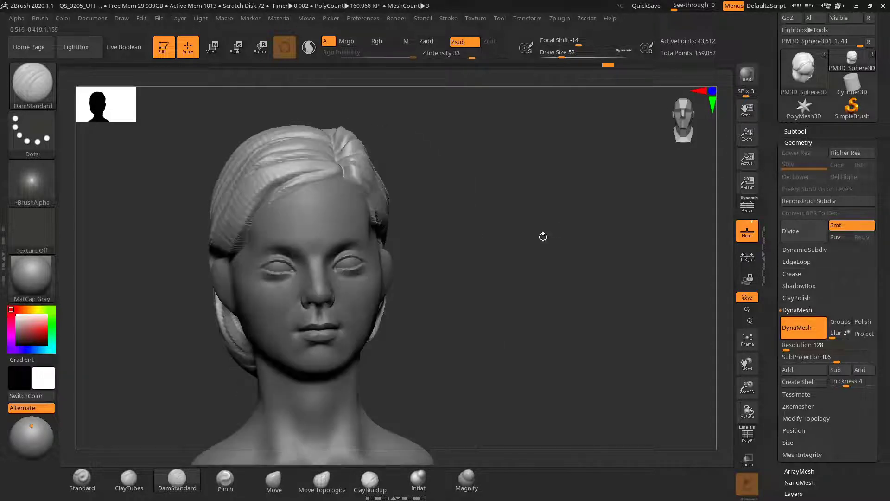
{"action": "left_click_drag", "start_coordinate": [531, 212], "coordinate": [459, 277], "text": "alt"}
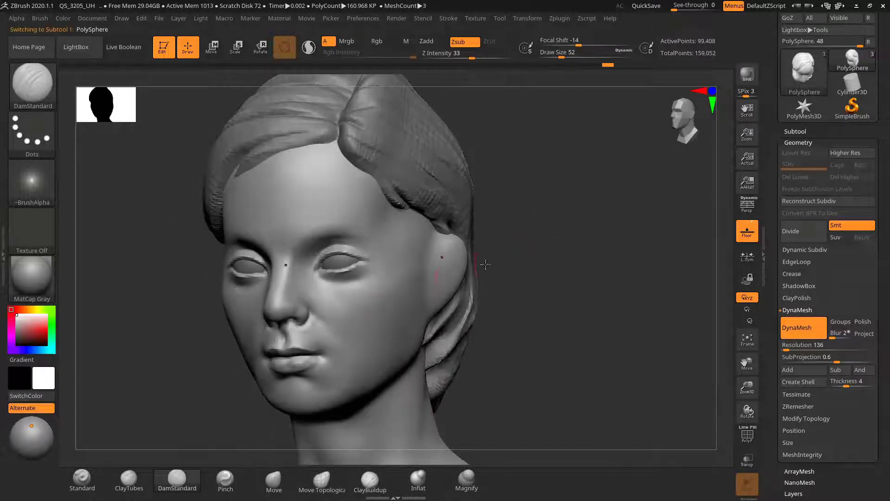
Adjust the corners of the mouth with the Move brush at draw size 91 and check them against a vertical guide line below the pupil
{"action": "mouse_move", "coordinate": [503, 273]}
{"action": "left_mouse_down"}
{"action": "mouse_move", "coordinate": [565, 277]}
{"action": "mouse_move", "coordinate": [587, 242]}
{"action": "mouse_move", "coordinate": [581, 229]}
{"action": "mouse_move", "coordinate": [527, 216]}
{"action": "mouse_move", "coordinate": [495, 223]}
{"action": "mouse_move", "coordinate": [526, 215]}
{"action": "mouse_move", "coordinate": [558, 244]}
{"action": "mouse_move", "coordinate": [558, 224]}
{"action": "mouse_move", "coordinate": [590, 268]}
{"action": "mouse_move", "coordinate": [590, 290]}
{"action": "left_mouse_up"}
{"action": "key", "text": "f"}
{"action": "left_click", "coordinate": [279, 486]}
{"action": "key", "text": "s"}
{"action": "left_click", "coordinate": [334, 299]}
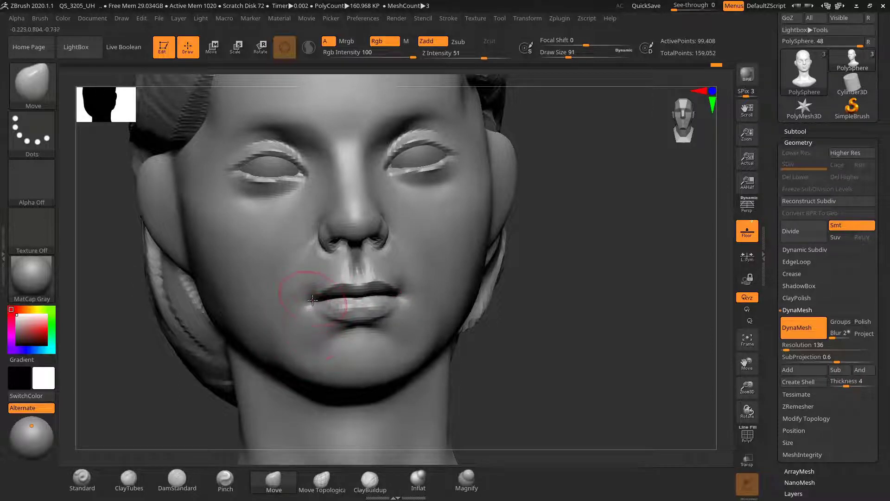
{"action": "left_click_drag", "start_coordinate": [307, 304], "coordinate": [312, 301]}
{"action": "left_click_drag", "start_coordinate": [571, 303], "coordinate": [560, 294]}
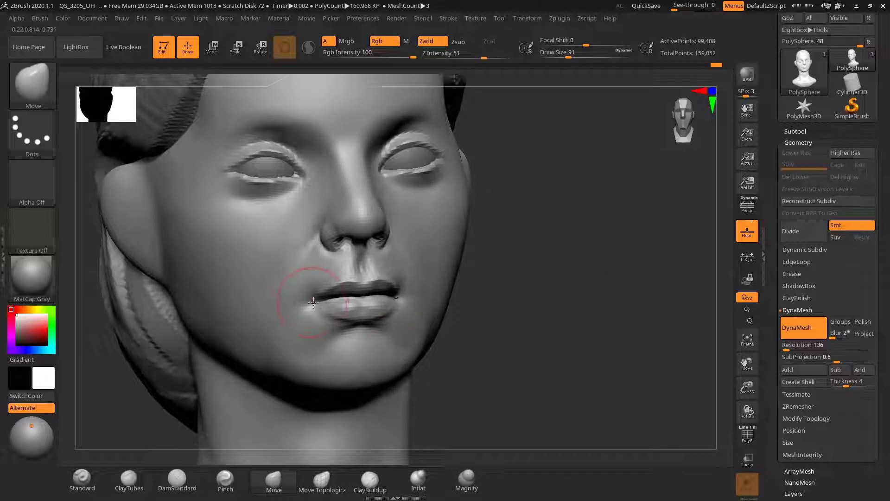
{"action": "left_click_drag", "start_coordinate": [308, 303], "coordinate": [310, 302]}
{"action": "left_click_drag", "start_coordinate": [542, 274], "coordinate": [629, 310]}
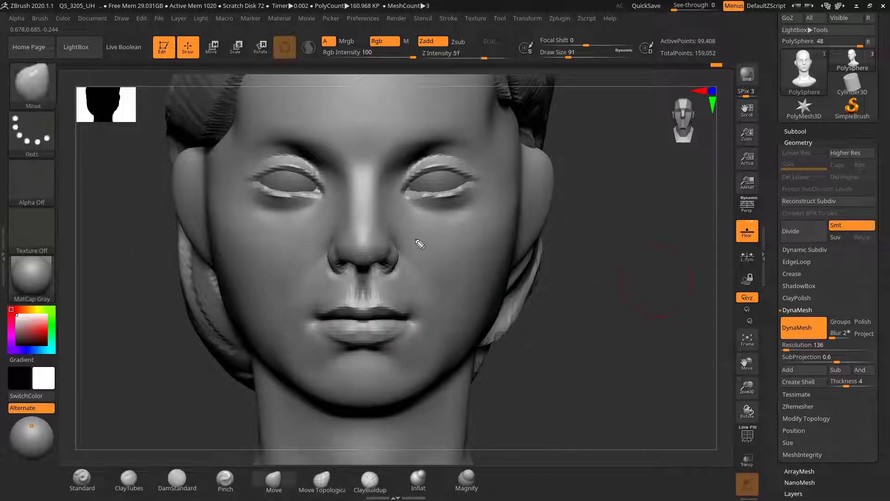
{"action": "left_click_drag", "start_coordinate": [294, 192], "coordinate": [294, 262]}
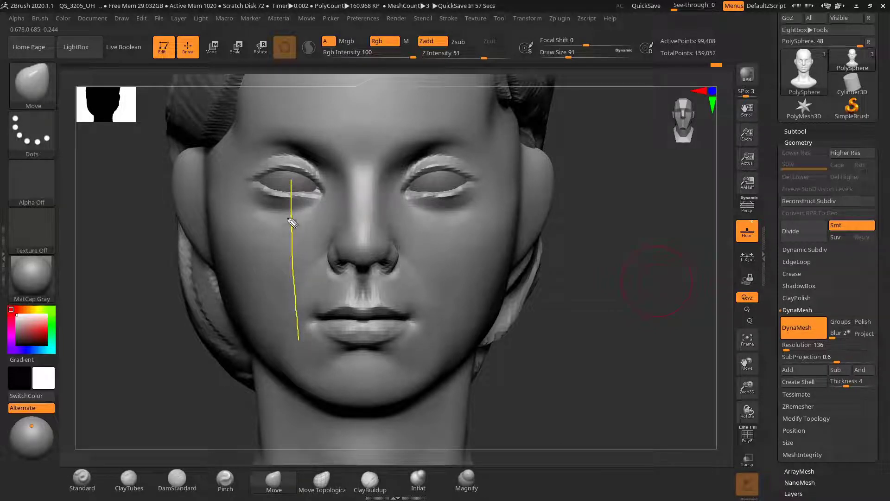
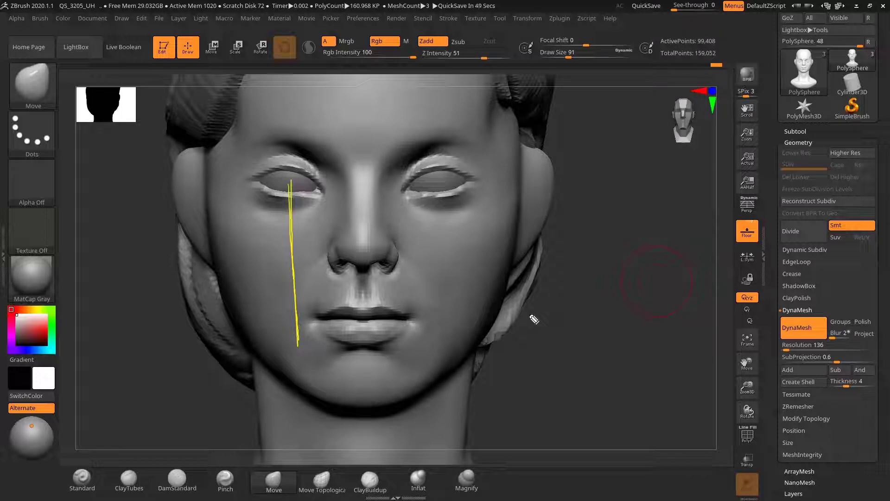
Reshape the lower part of the ear in profile view with the Move brush, raising the draw size to 220
{"action": "mouse_move", "coordinate": [574, 312]}
{"action": "left_mouse_down"}
{"action": "mouse_move", "coordinate": [601, 308]}
{"action": "mouse_move", "coordinate": [534, 286]}
{"action": "mouse_move", "coordinate": [543, 275]}
{"action": "mouse_move", "coordinate": [573, 270]}
{"action": "mouse_move", "coordinate": [530, 263]}
{"action": "mouse_move", "coordinate": [652, 303]}
{"action": "mouse_move", "coordinate": [709, 275]}
{"action": "mouse_move", "coordinate": [628, 282]}
{"action": "mouse_move", "coordinate": [605, 258]}
{"action": "mouse_move", "coordinate": [589, 255]}
{"action": "mouse_move", "coordinate": [550, 274]}
{"action": "mouse_move", "coordinate": [560, 217]}
{"action": "mouse_move", "coordinate": [548, 205]}
{"action": "mouse_move", "coordinate": [580, 264]}
{"action": "mouse_move", "coordinate": [574, 253]}
{"action": "left_mouse_up"}
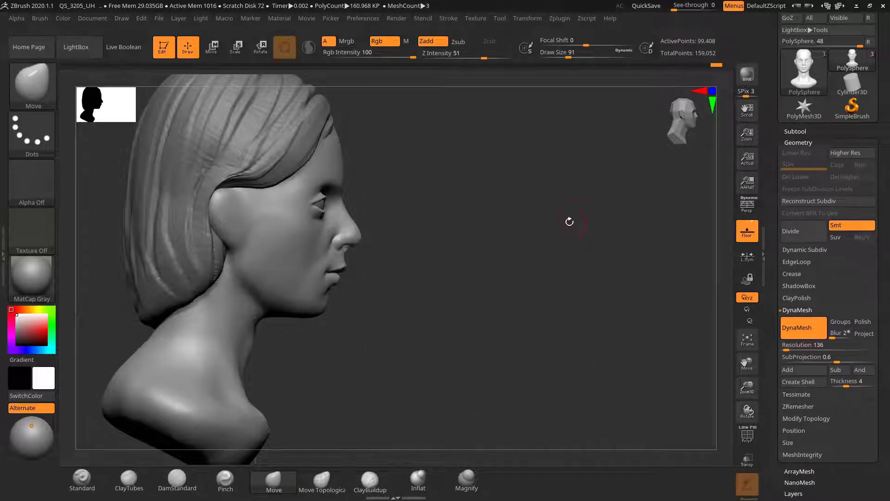
{"action": "left_click_drag", "start_coordinate": [570, 221], "coordinate": [557, 248]}
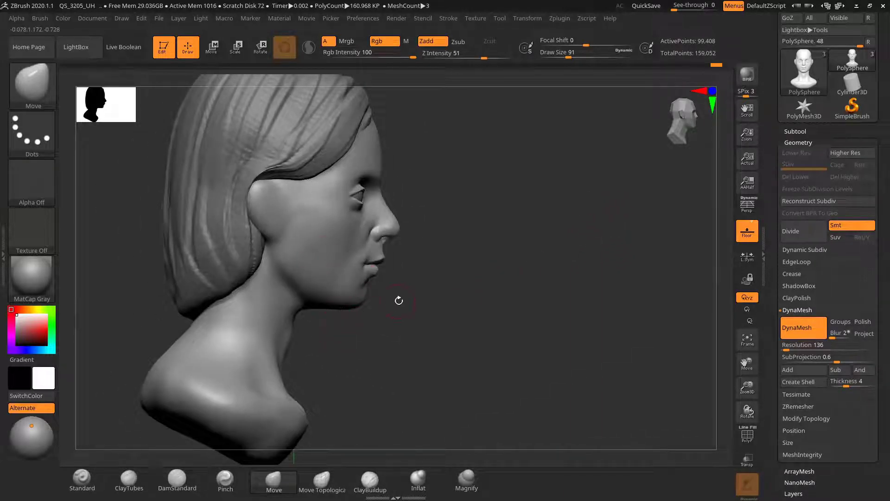
{"action": "left_click_drag", "start_coordinate": [399, 300], "coordinate": [397, 323], "text": "alt"}
{"action": "key", "text": "s"}
{"action": "left_click", "coordinate": [279, 280]}
{"action": "key", "text": "s"}
{"action": "left_click", "coordinate": [276, 270]}
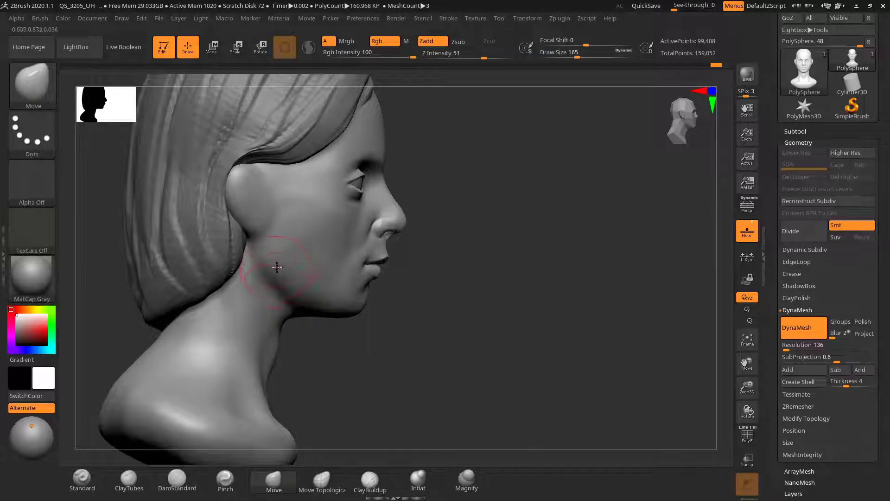
{"action": "left_click", "coordinate": [273, 482]}
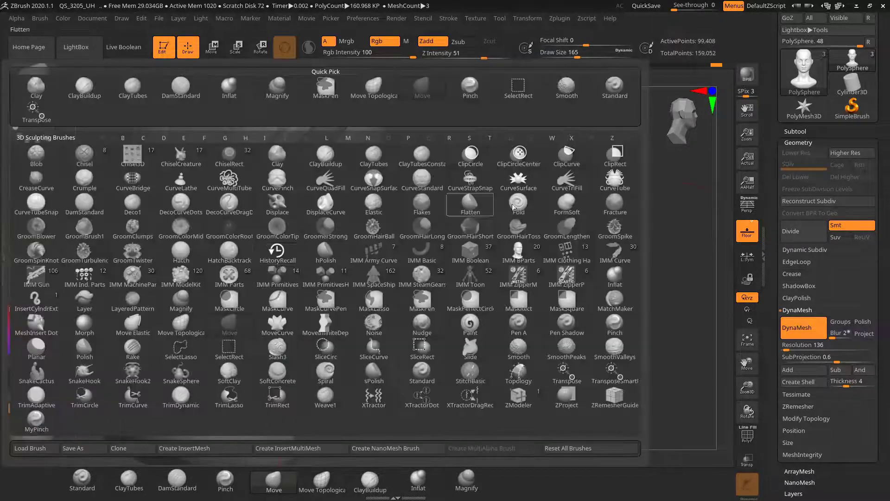
{"action": "key", "text": "s"}
{"action": "left_click", "coordinate": [268, 274]}
{"action": "key", "text": "s"}
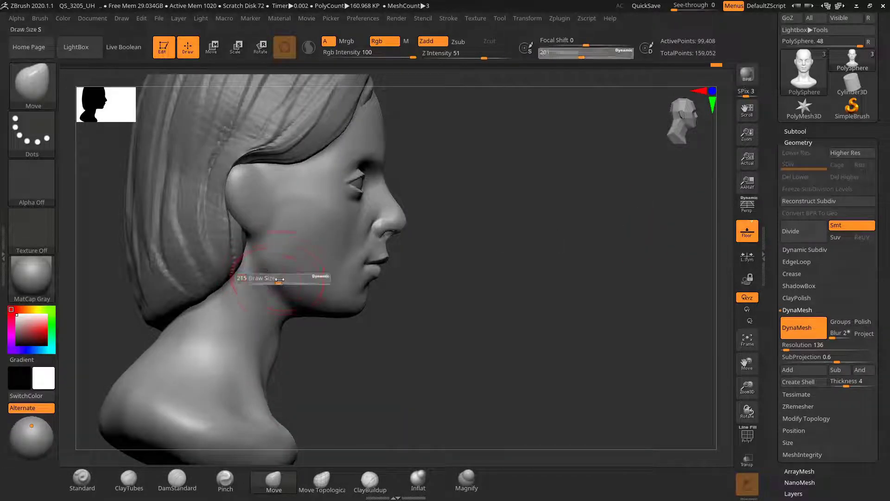
{"action": "left_click", "coordinate": [277, 280]}
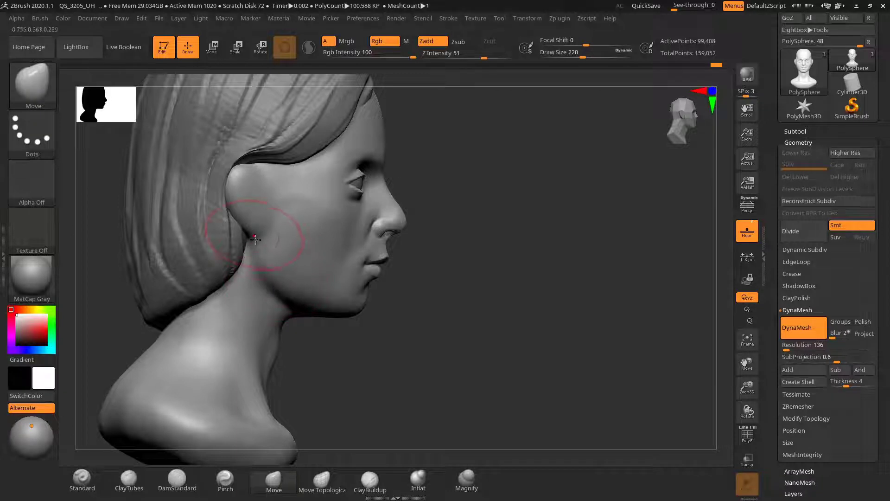
Refine the lower end of the ear where it meets the jaw with the Move brush at draw size 169
{"action": "left_click_drag", "start_coordinate": [454, 231], "coordinate": [487, 262], "text": "alt"}
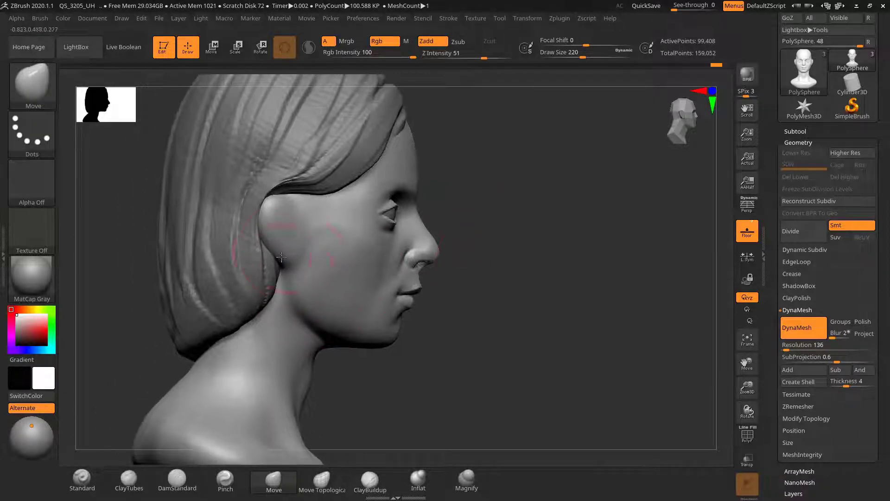
{"action": "key", "text": "s"}
{"action": "left_click", "coordinate": [274, 248]}
Check the ear's height and outline in profile with temporary horizontal guide lines at the nose base and the brow
{"action": "key", "text": "ctrl"}
{"action": "key", "text": "ctrl+shift"}
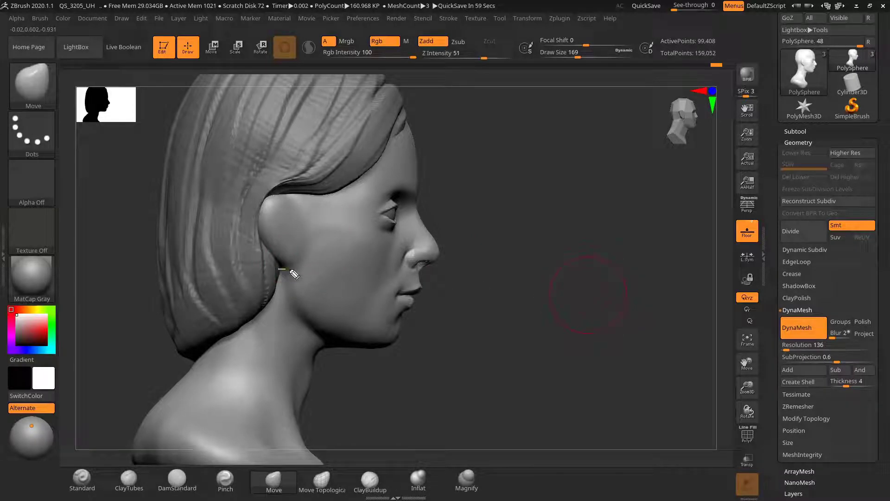
{"action": "left_click_drag", "start_coordinate": [364, 272], "coordinate": [441, 272], "text": "ctrl+shift"}
{"action": "left_click_drag", "start_coordinate": [295, 270], "coordinate": [463, 272], "text": "ctrl+shift"}
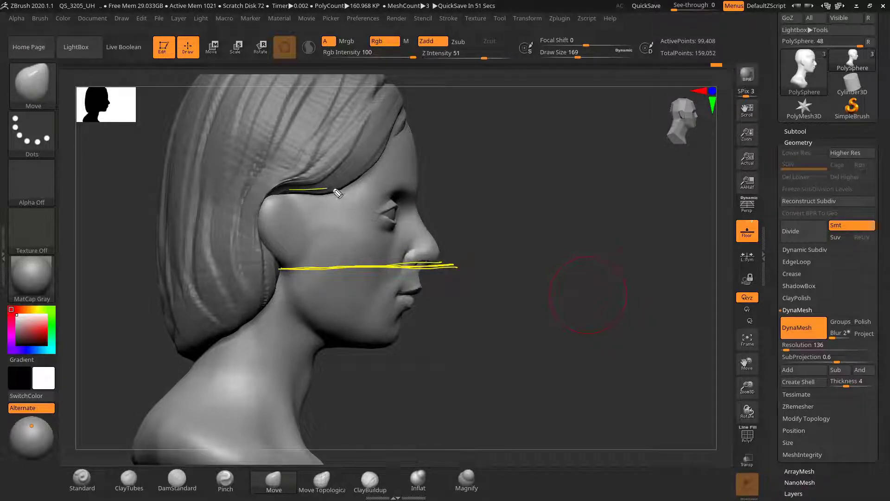
{"action": "left_click_drag", "start_coordinate": [374, 192], "coordinate": [445, 187], "text": "ctrl+shift"}
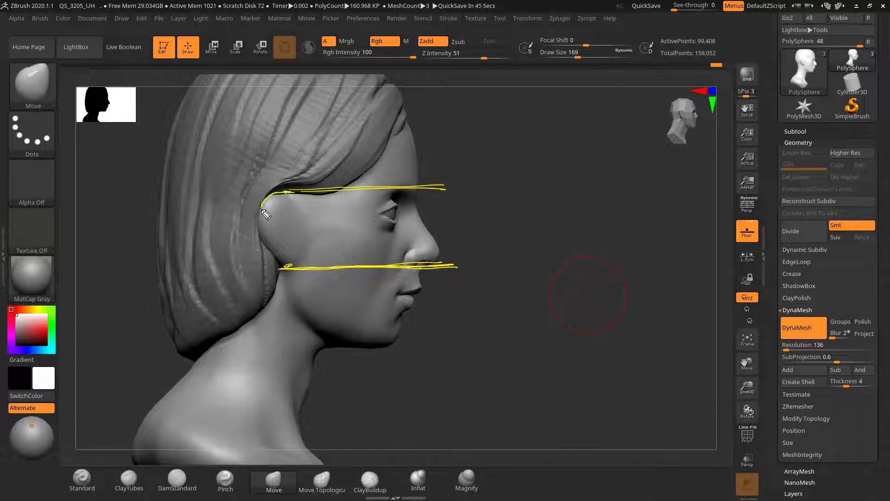
{"action": "left_click_drag", "start_coordinate": [288, 264], "coordinate": [267, 195], "text": "ctrl+shift"}
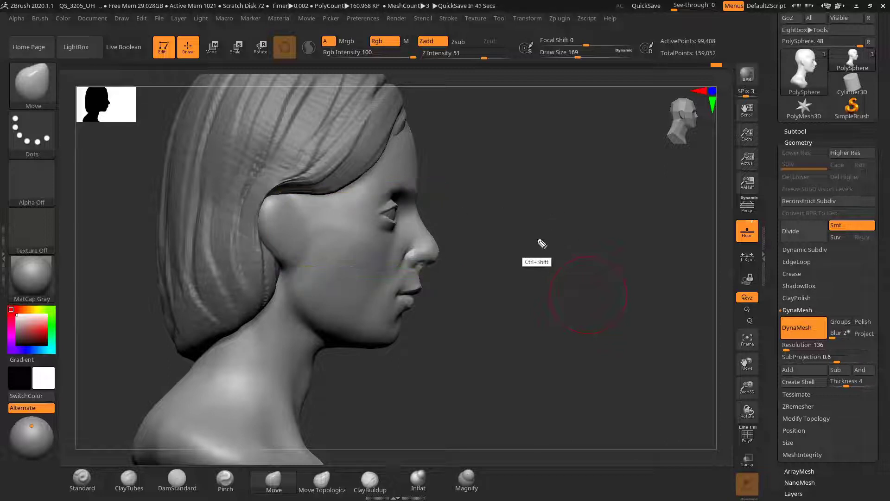
Hide the hair subtool PM3D_Sphere3D1_1 to expose the whole ear
{"action": "mouse_move", "coordinate": [527, 224]}
{"action": "left_mouse_down"}
{"action": "mouse_move", "coordinate": [511, 235]}
{"action": "mouse_move", "coordinate": [544, 238]}
{"action": "mouse_move", "coordinate": [550, 226]}
{"action": "mouse_move", "coordinate": [530, 232]}
{"action": "mouse_move", "coordinate": [563, 234]}
{"action": "left_mouse_up"}
{"action": "left_click", "coordinate": [747, 459]}
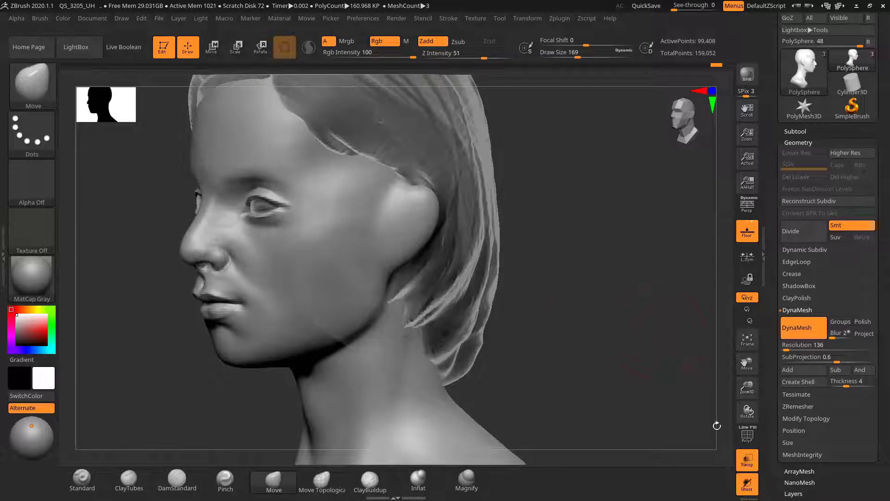
{"action": "left_click", "coordinate": [747, 459]}
{"action": "left_click", "coordinate": [806, 132]}
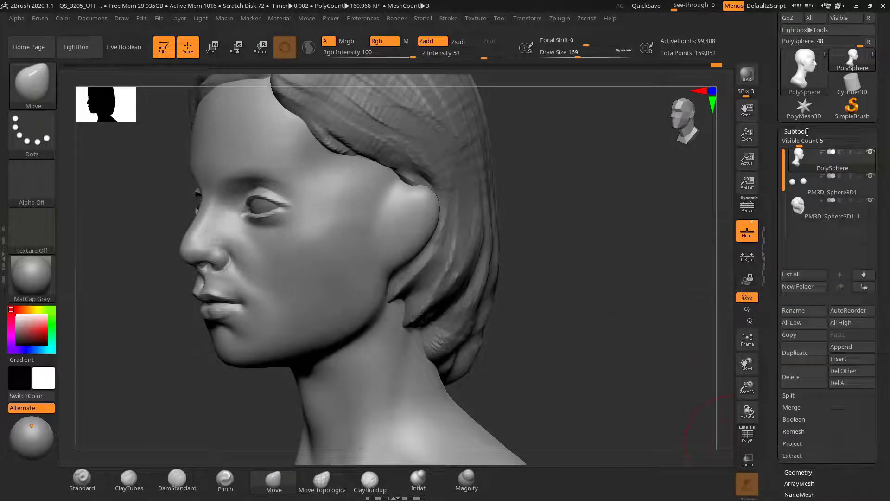
{"action": "left_click", "coordinate": [807, 132]}
{"action": "left_click", "coordinate": [807, 131]}
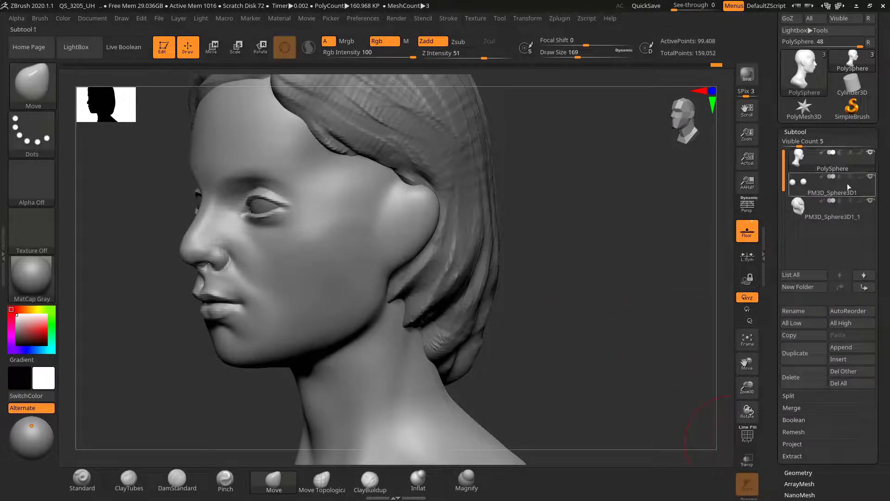
{"action": "left_click", "coordinate": [871, 201]}
Carve the first hollow into the side of the ear with the DamStandard brush at draw size 91
{"action": "mouse_move", "coordinate": [508, 221]}
{"action": "left_mouse_down"}
{"action": "mouse_move", "coordinate": [501, 221]}
{"action": "mouse_move", "coordinate": [528, 230]}
{"action": "mouse_move", "coordinate": [453, 251]}
{"action": "left_mouse_up"}
{"action": "left_click", "coordinate": [175, 478]}
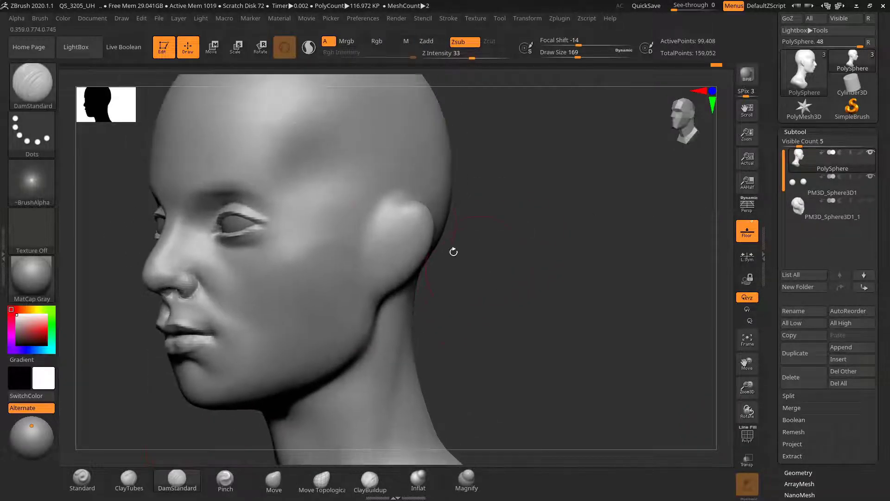
{"action": "key", "text": "s"}
{"action": "left_click_drag", "start_coordinate": [391, 225], "coordinate": [383, 225]}
{"action": "left_click_drag", "start_coordinate": [483, 229], "coordinate": [436, 230]}
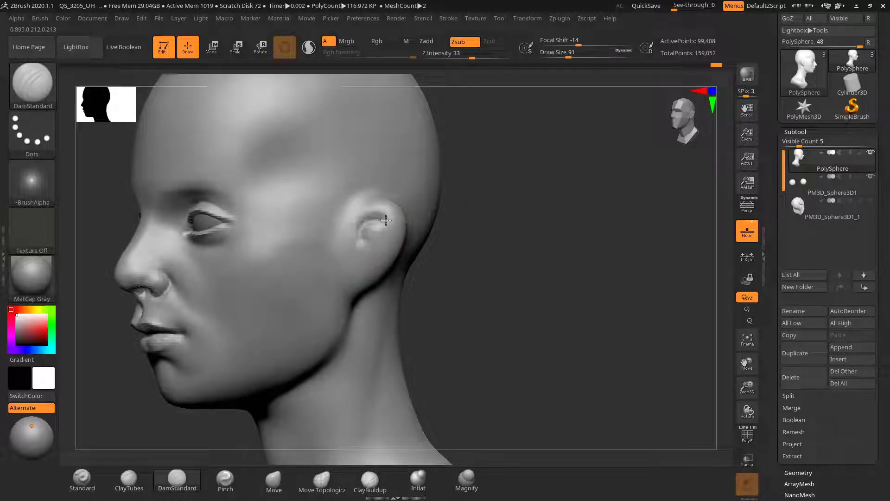
Deepen the groove inside the ear's rim with the DamStandard brush at draw size 76 and smooth the inner ear
{"action": "key", "text": "s"}
{"action": "mouse_move", "coordinate": [365, 238]}
{"action": "left_mouse_down"}
{"action": "mouse_move", "coordinate": [365, 219]}
{"action": "mouse_move", "coordinate": [370, 231]}
{"action": "mouse_move", "coordinate": [388, 231]}
{"action": "left_mouse_up"}
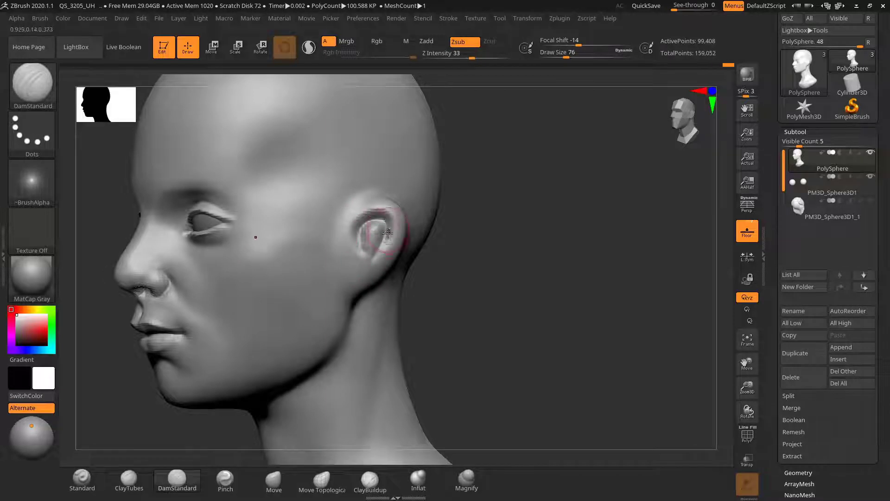
{"action": "key", "text": "shift"}
{"action": "left_click_drag", "start_coordinate": [367, 242], "coordinate": [364, 242], "text": "shift"}
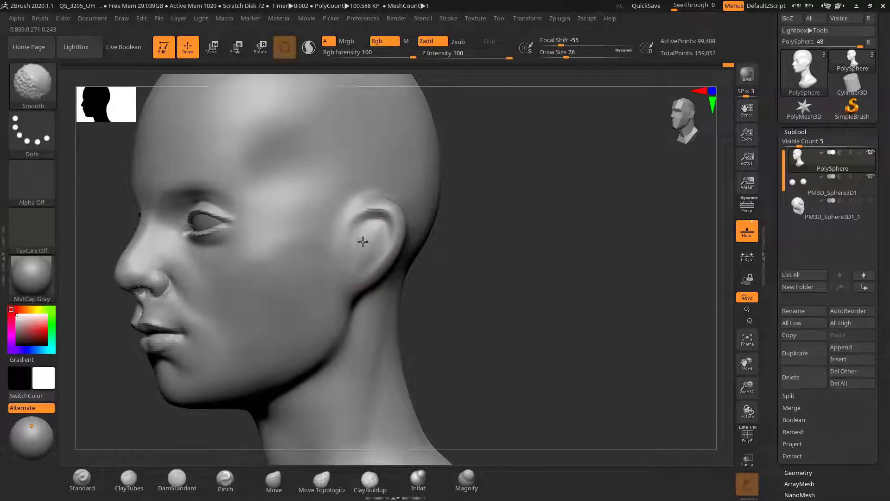
Carve a groove along the back of the ear, separating its rim from the head, with the DamStandard brush at draw size 76
{"action": "left_click_drag", "start_coordinate": [473, 283], "coordinate": [437, 255], "text": "alt"}
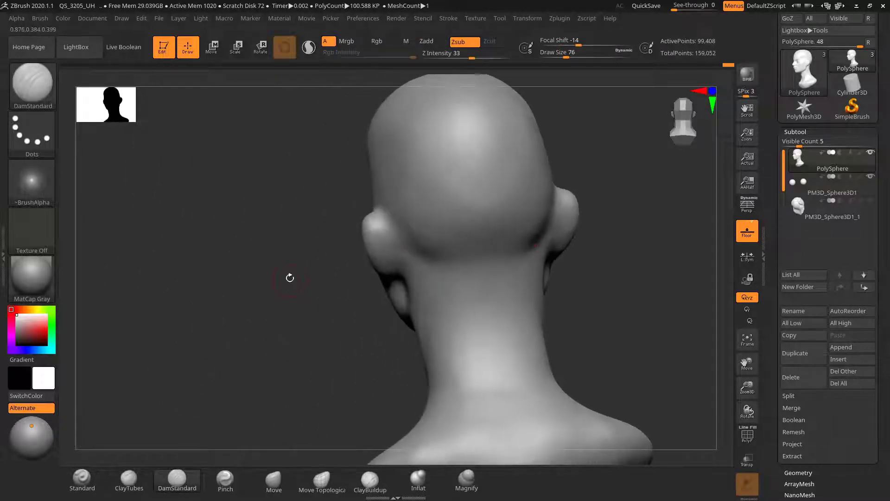
{"action": "left_click_drag", "start_coordinate": [290, 277], "coordinate": [304, 355], "text": "alt"}
{"action": "left_click_drag", "start_coordinate": [304, 355], "coordinate": [306, 327]}
{"action": "mouse_move", "coordinate": [385, 193]}
{"action": "left_mouse_down"}
{"action": "mouse_move", "coordinate": [396, 202]}
{"action": "mouse_move", "coordinate": [405, 260]}
{"action": "left_mouse_up"}
{"action": "left_click_drag", "start_coordinate": [386, 192], "coordinate": [405, 264]}
{"action": "left_click_drag", "start_coordinate": [299, 208], "coordinate": [310, 265]}
{"action": "left_click_drag", "start_coordinate": [407, 204], "coordinate": [405, 336]}
{"action": "mouse_move", "coordinate": [297, 341]}
{"action": "left_mouse_down"}
{"action": "mouse_move", "coordinate": [278, 338]}
{"action": "mouse_move", "coordinate": [292, 262]}
{"action": "left_mouse_up"}
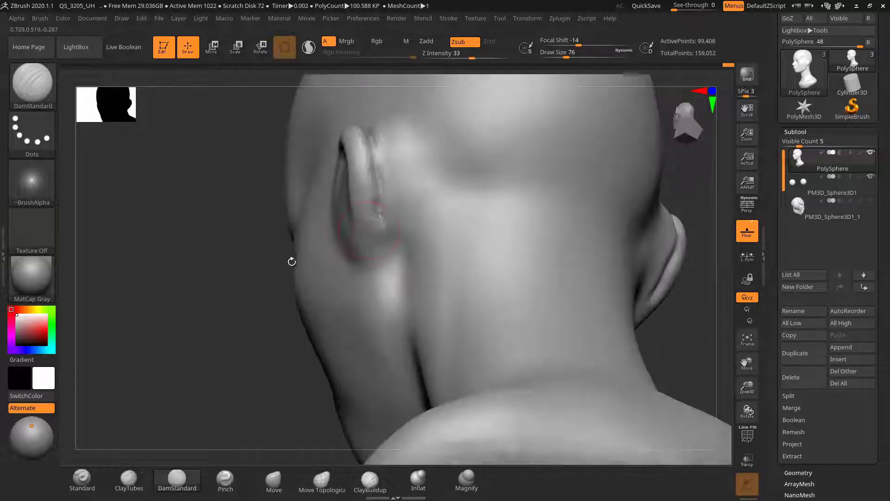
{"action": "left_click_drag", "start_coordinate": [384, 247], "coordinate": [368, 275]}
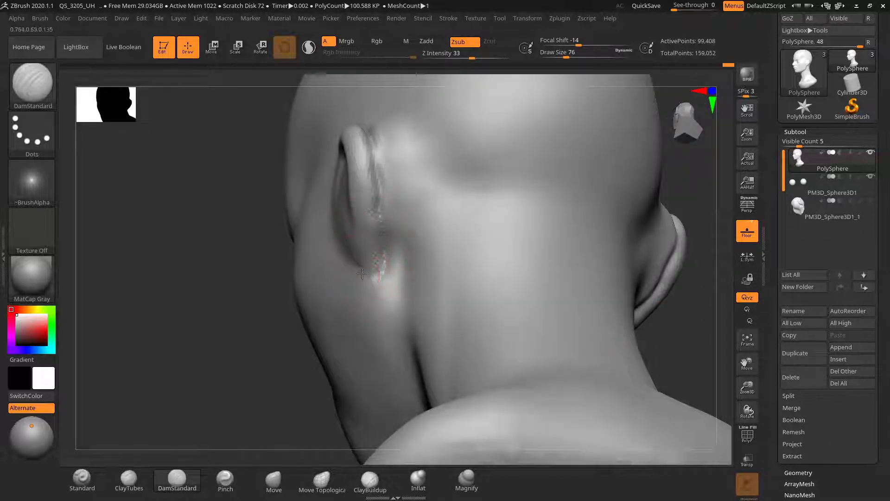
Deepen the crease behind the earlobe and down along the jaw with the DamStandard brush at draw size 114
{"action": "mouse_move", "coordinate": [256, 285]}
{"action": "left_mouse_down"}
{"action": "mouse_move", "coordinate": [239, 316]}
{"action": "mouse_move", "coordinate": [260, 310]}
{"action": "mouse_move", "coordinate": [227, 290]}
{"action": "mouse_move", "coordinate": [235, 285]}
{"action": "mouse_move", "coordinate": [239, 316]}
{"action": "mouse_move", "coordinate": [241, 308]}
{"action": "left_mouse_up"}
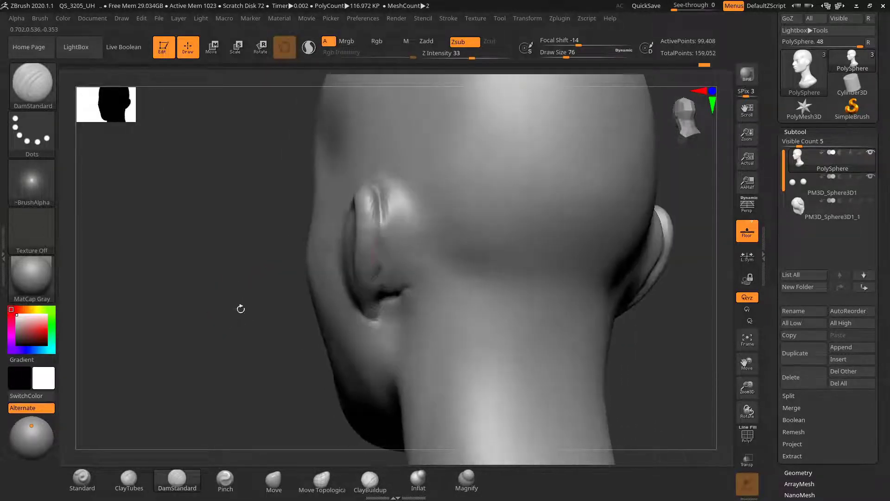
{"action": "key", "text": "s"}
{"action": "left_click_drag", "start_coordinate": [400, 280], "coordinate": [405, 280]}
{"action": "mouse_move", "coordinate": [236, 357]}
{"action": "left_mouse_down"}
{"action": "mouse_move", "coordinate": [213, 315]}
{"action": "mouse_move", "coordinate": [260, 297]}
{"action": "left_mouse_up"}
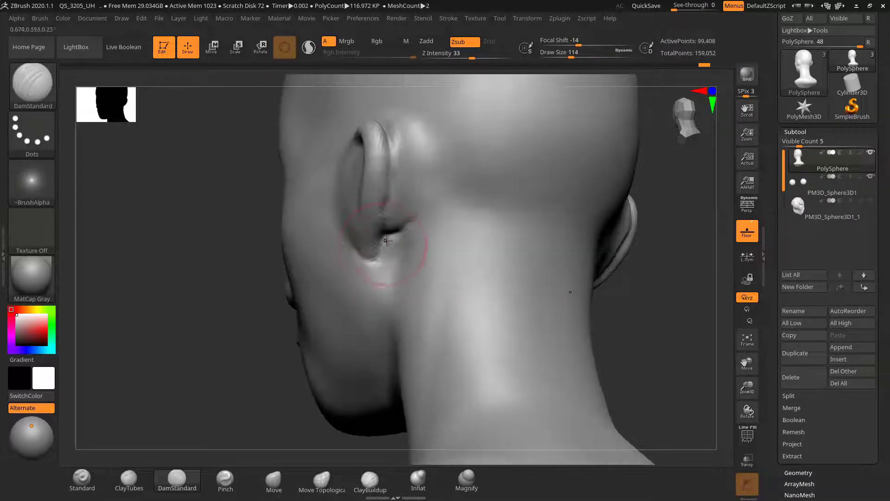
{"action": "left_click_drag", "start_coordinate": [394, 282], "coordinate": [393, 243]}
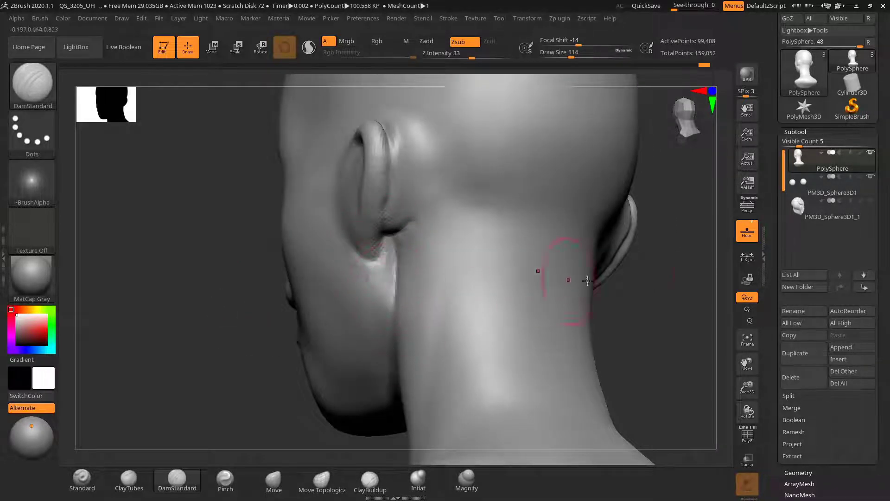
{"action": "mouse_move", "coordinate": [566, 278]}
{"action": "left_mouse_down"}
{"action": "mouse_move", "coordinate": [618, 274]}
{"action": "mouse_move", "coordinate": [640, 284]}
{"action": "mouse_move", "coordinate": [612, 298]}
{"action": "mouse_move", "coordinate": [628, 265]}
{"action": "mouse_move", "coordinate": [580, 272]}
{"action": "left_mouse_up"}
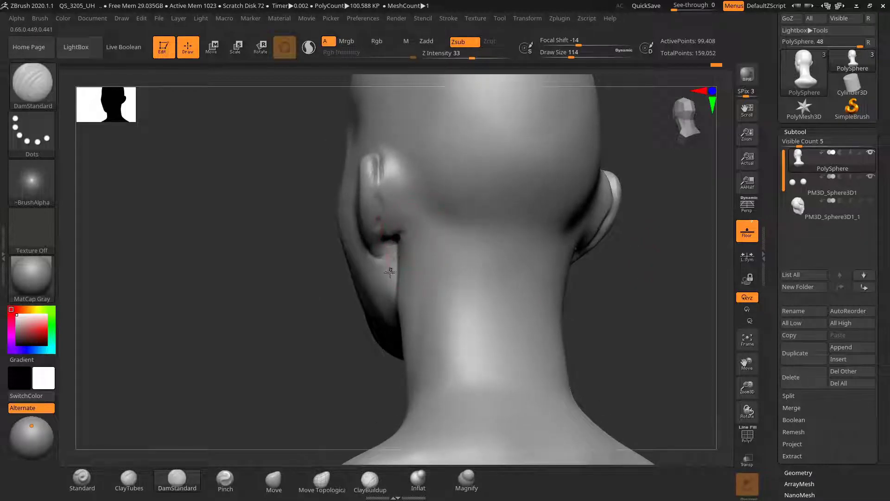
{"action": "left_click_drag", "start_coordinate": [249, 275], "coordinate": [221, 272]}
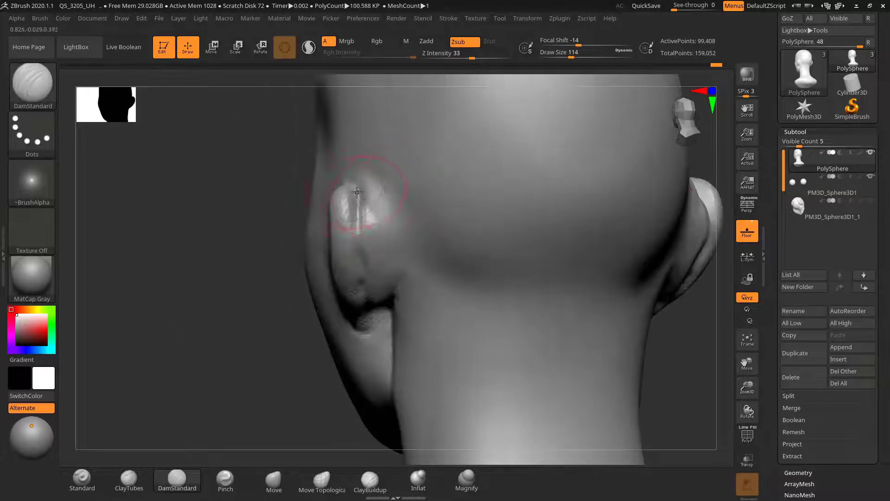
Extend the groove behind the upper part of the ear with the DamStandard brush at draw size 114
{"action": "left_click_drag", "start_coordinate": [360, 206], "coordinate": [358, 220]}
{"action": "left_click_drag", "start_coordinate": [206, 336], "coordinate": [223, 267]}
{"action": "left_click_drag", "start_coordinate": [361, 176], "coordinate": [351, 209]}
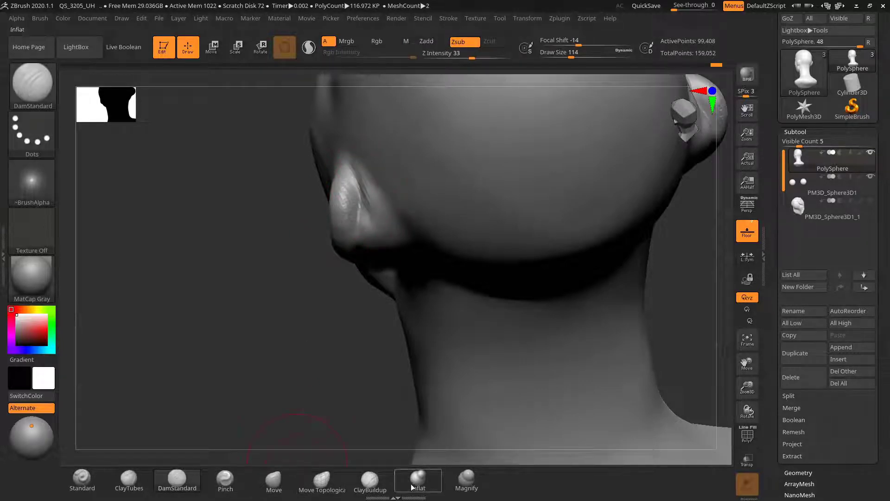
Build up the back of the ear with the ClayBuildup brush at draw sizes 43 and 55, remeshing the head with DynaMesh in between
{"action": "left_click", "coordinate": [370, 480]}
{"action": "key", "text": "s"}
{"action": "left_click", "coordinate": [364, 191]}
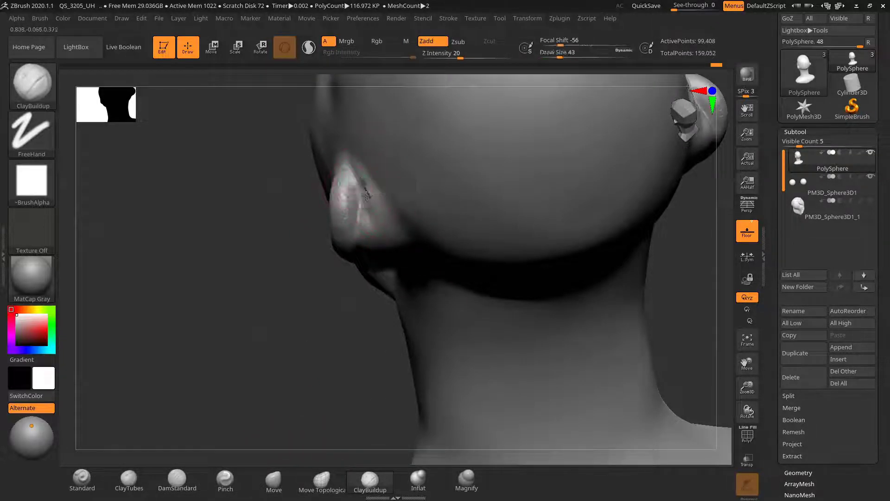
{"action": "left_click_drag", "start_coordinate": [366, 190], "coordinate": [381, 200]}
{"action": "left_click_drag", "start_coordinate": [251, 220], "coordinate": [262, 370], "text": "ctrl"}
{"action": "key", "text": "s"}
{"action": "left_click", "coordinate": [375, 205]}
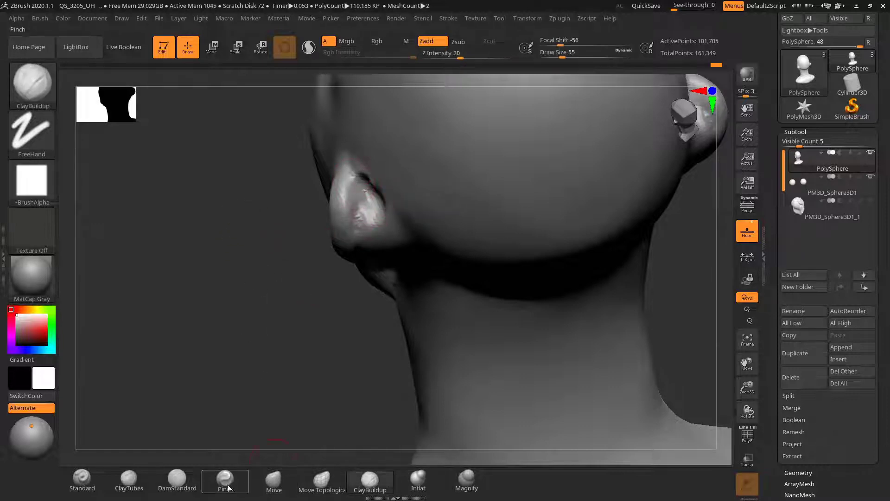
Sharpen the groove along the back of the ear's rim with the DamStandard brush at draw sizes 62 and 79, then smooth it
{"action": "left_click", "coordinate": [179, 482]}
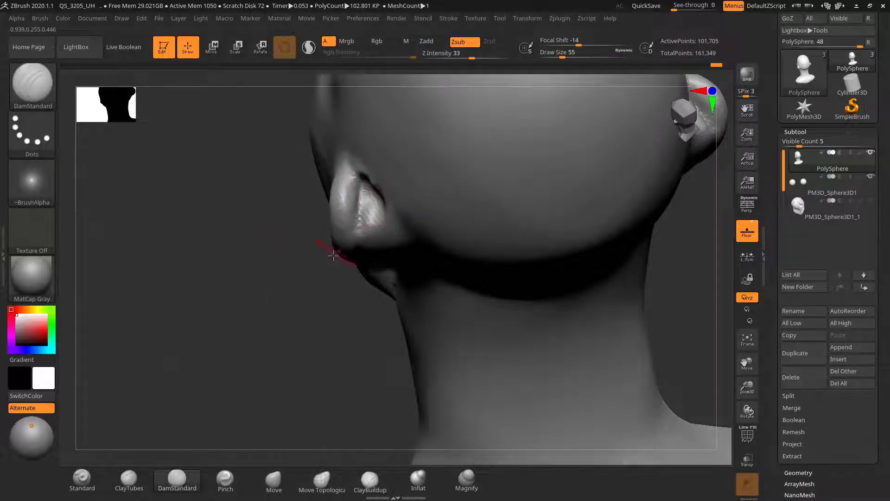
{"action": "mouse_move", "coordinate": [339, 257]}
{"action": "left_mouse_down"}
{"action": "mouse_move", "coordinate": [305, 244]}
{"action": "mouse_move", "coordinate": [243, 265]}
{"action": "mouse_move", "coordinate": [348, 171]}
{"action": "left_mouse_up"}
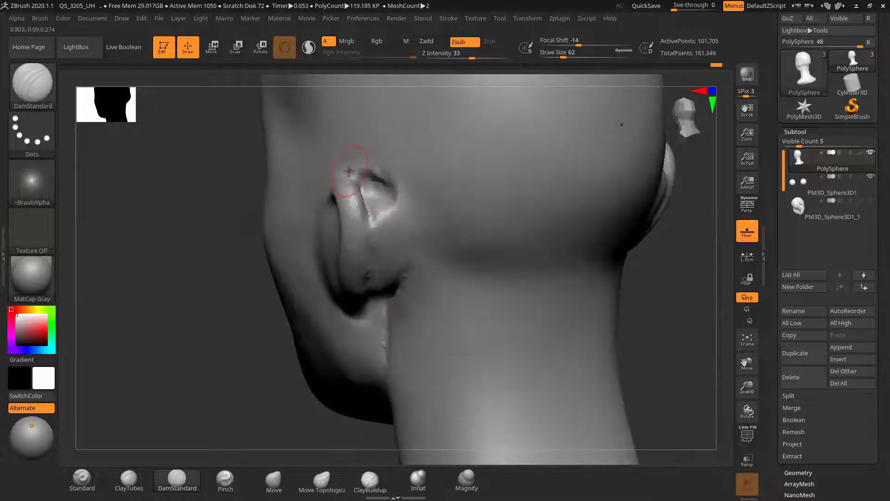
{"action": "key", "text": "s"}
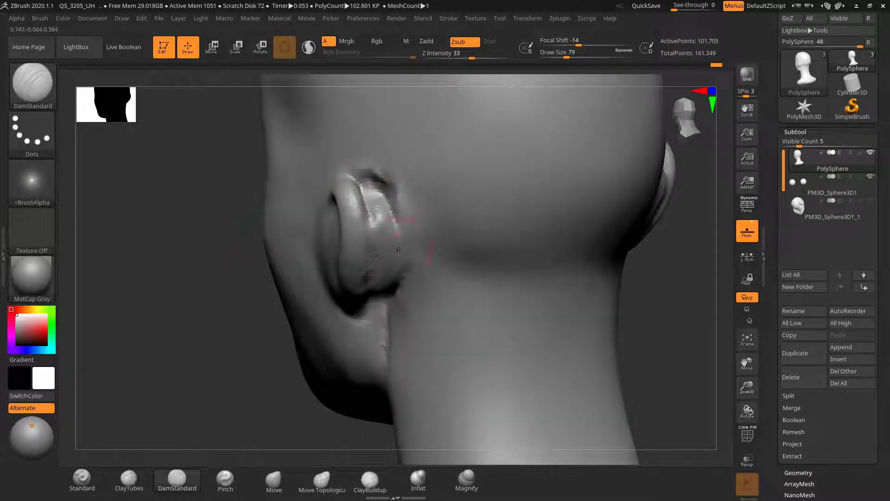
{"action": "left_click_drag", "start_coordinate": [262, 316], "coordinate": [206, 321]}
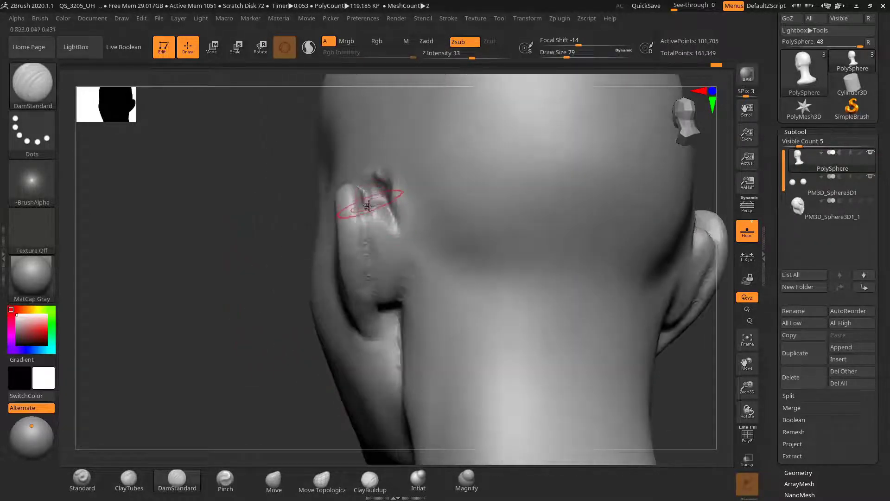
{"action": "key", "text": "shift"}
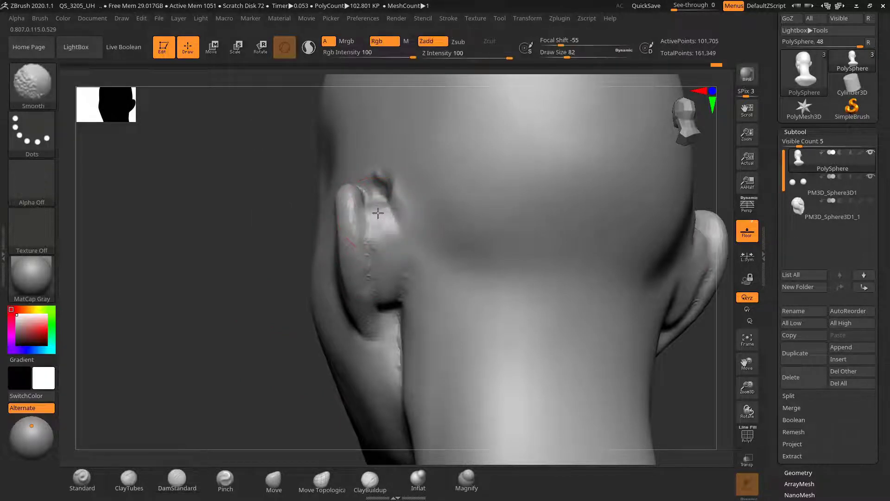
{"action": "key", "text": "s"}
{"action": "left_click_drag", "start_coordinate": [370, 202], "coordinate": [374, 202]}
{"action": "left_click_drag", "start_coordinate": [371, 207], "coordinate": [369, 244]}
Refine the upper crease between ear and head with the DamStandard brush at draw size 70, remesh with DynaMesh, and smooth the crease
{"action": "left_click_drag", "start_coordinate": [267, 311], "coordinate": [247, 324]}
{"action": "key", "text": "s"}
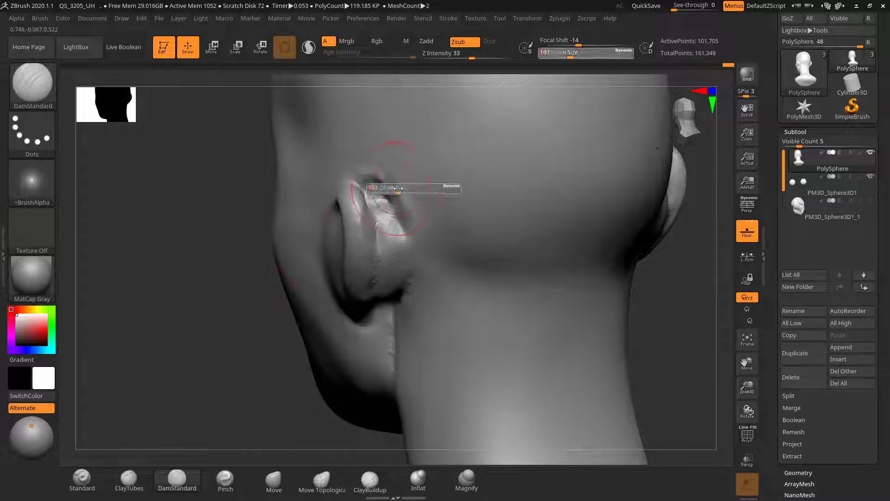
{"action": "left_click_drag", "start_coordinate": [396, 188], "coordinate": [390, 188]}
{"action": "key", "text": "shift"}
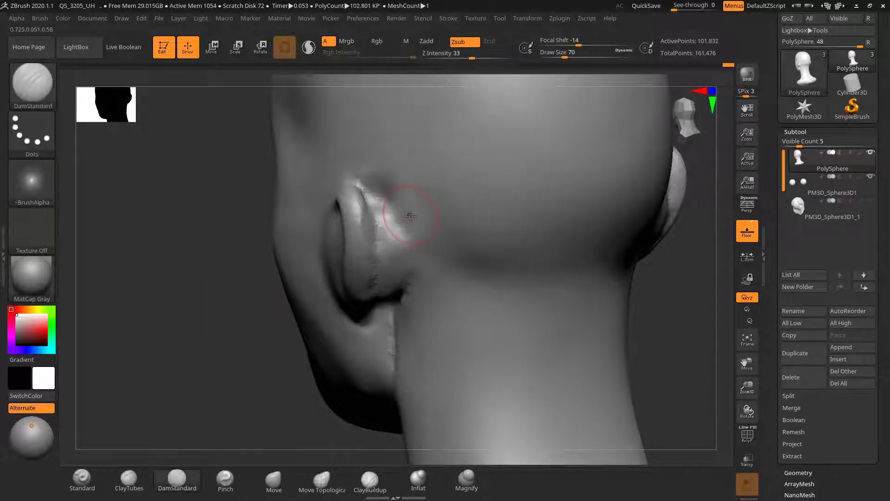
{"action": "left_click_drag", "start_coordinate": [186, 365], "coordinate": [196, 338]}
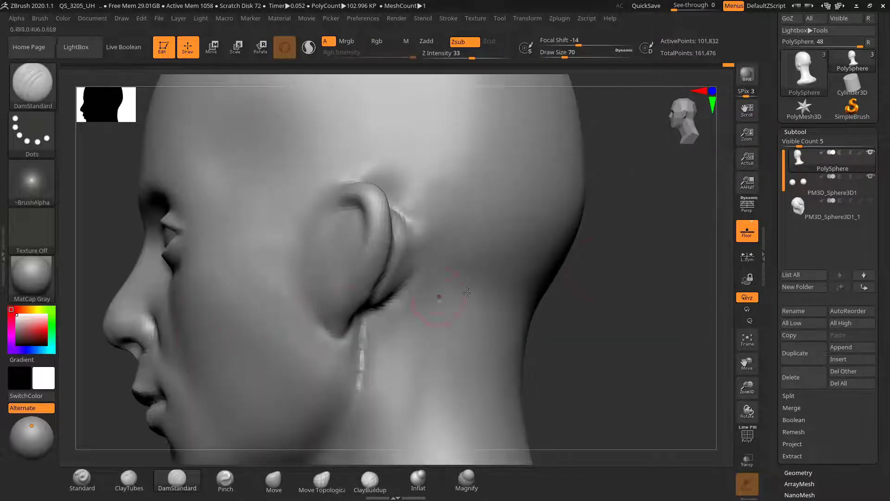
{"action": "left_click_drag", "start_coordinate": [590, 270], "coordinate": [604, 258]}
{"action": "left_click_drag", "start_coordinate": [403, 219], "coordinate": [389, 295], "text": "shift"}
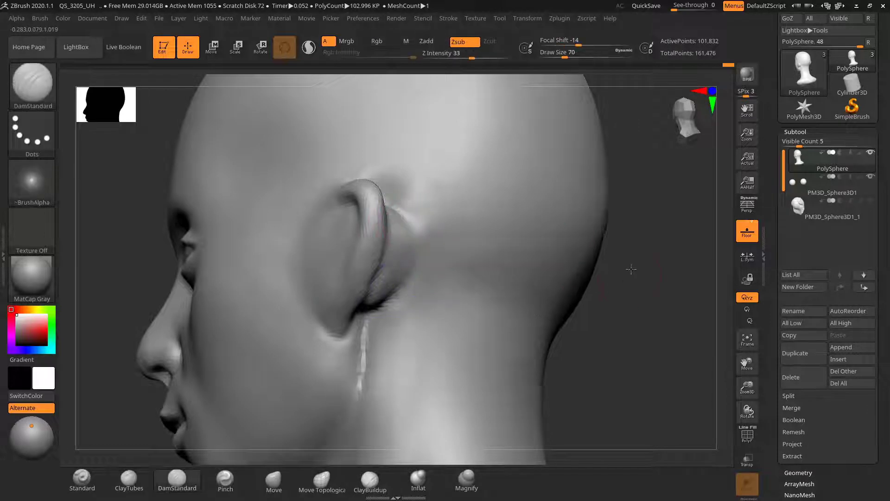
Rework the crease from behind the upper ear down to the lobe with the DamStandard brush, and undo the last stroke
{"action": "left_click_drag", "start_coordinate": [630, 268], "coordinate": [618, 247]}
{"action": "key", "text": "s"}
{"action": "mouse_move", "coordinate": [416, 209]}
{"action": "left_mouse_down"}
{"action": "mouse_move", "coordinate": [410, 254]}
{"action": "mouse_move", "coordinate": [408, 213]}
{"action": "mouse_move", "coordinate": [392, 287]}
{"action": "mouse_move", "coordinate": [367, 307]}
{"action": "left_mouse_up"}
{"action": "key", "text": "s"}
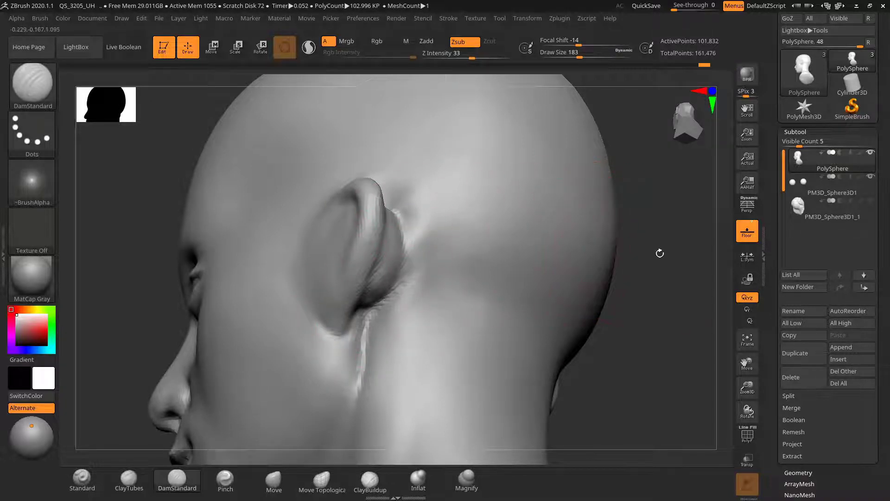
{"action": "mouse_move", "coordinate": [660, 252]}
{"action": "left_mouse_down"}
{"action": "mouse_move", "coordinate": [585, 279]}
{"action": "mouse_move", "coordinate": [592, 246]}
{"action": "mouse_move", "coordinate": [648, 252]}
{"action": "left_mouse_up"}
{"action": "mouse_move", "coordinate": [525, 272]}
{"action": "left_mouse_down"}
{"action": "mouse_move", "coordinate": [520, 254]}
{"action": "mouse_move", "coordinate": [530, 272]}
{"action": "left_mouse_up"}
{"action": "key", "text": "ctrl+z"}
{"action": "left_click_drag", "start_coordinate": [644, 256], "coordinate": [666, 252]}
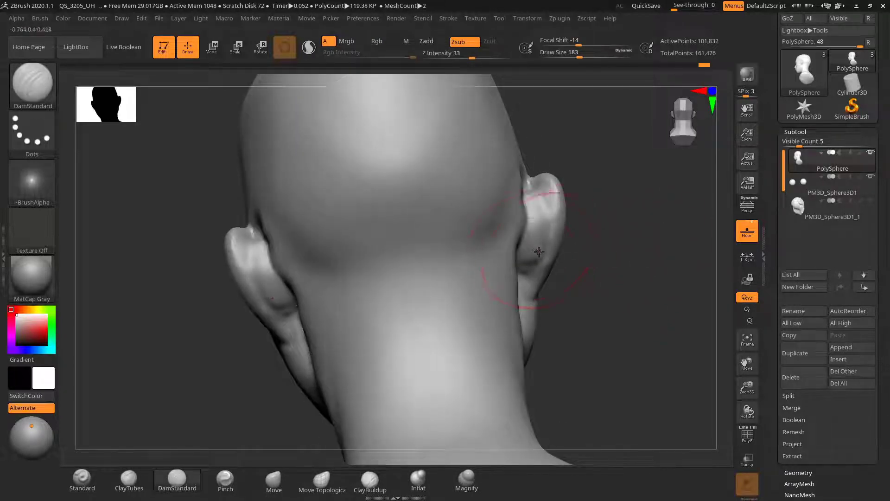
Soften the back of the ear and the crease below its lobe
{"action": "key", "text": "s"}
{"action": "mouse_move", "coordinate": [538, 253]}
{"action": "left_mouse_down"}
{"action": "mouse_move", "coordinate": [529, 253]}
{"action": "mouse_move", "coordinate": [538, 257]}
{"action": "mouse_move", "coordinate": [528, 294]}
{"action": "left_mouse_up"}
{"action": "left_click_drag", "start_coordinate": [616, 272], "coordinate": [533, 290]}
{"action": "key", "text": "s"}
{"action": "left_click_drag", "start_coordinate": [654, 256], "coordinate": [531, 273]}
Reshape the earlobe and the lower rear edge of the ear into a rounder outline with the Move brush at draw size 111
{"action": "left_click", "coordinate": [278, 479]}
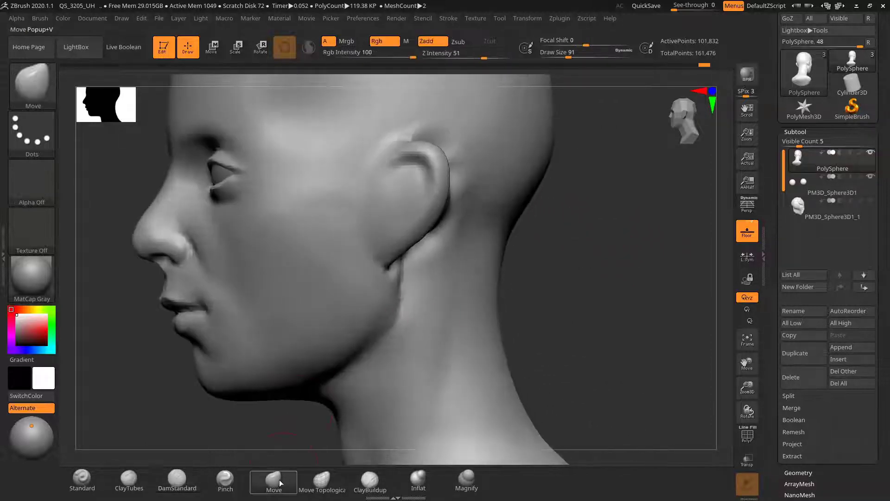
{"action": "key", "text": "s"}
{"action": "left_click_drag", "start_coordinate": [409, 241], "coordinate": [398, 241]}
{"action": "key", "text": "s"}
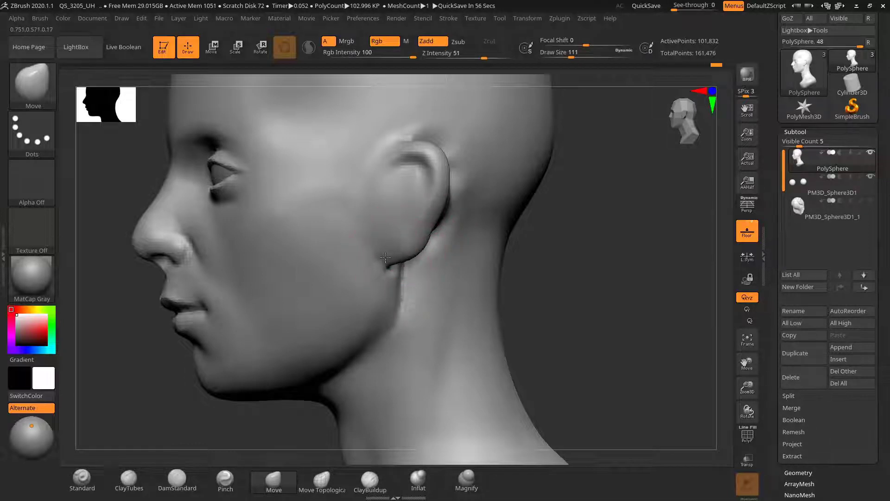
{"action": "key", "text": "s"}
{"action": "mouse_move", "coordinate": [395, 243]}
{"action": "left_mouse_down"}
{"action": "mouse_move", "coordinate": [384, 245]}
{"action": "mouse_move", "coordinate": [426, 225]}
{"action": "left_mouse_up"}
{"action": "key", "text": "s"}
{"action": "mouse_move", "coordinate": [492, 209]}
{"action": "left_mouse_down"}
{"action": "mouse_move", "coordinate": [540, 217]}
{"action": "mouse_move", "coordinate": [547, 252]}
{"action": "left_mouse_up"}
Carve the hollow beneath the ear's upper rim and along its inner edge with the DamStandard brush at draw size 82
{"action": "left_click", "coordinate": [194, 481]}
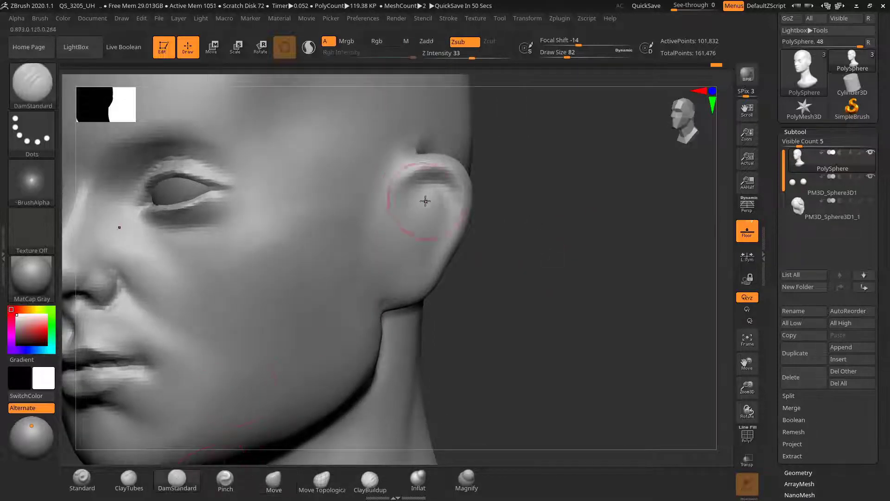
{"action": "left_click_drag", "start_coordinate": [411, 226], "coordinate": [410, 220]}
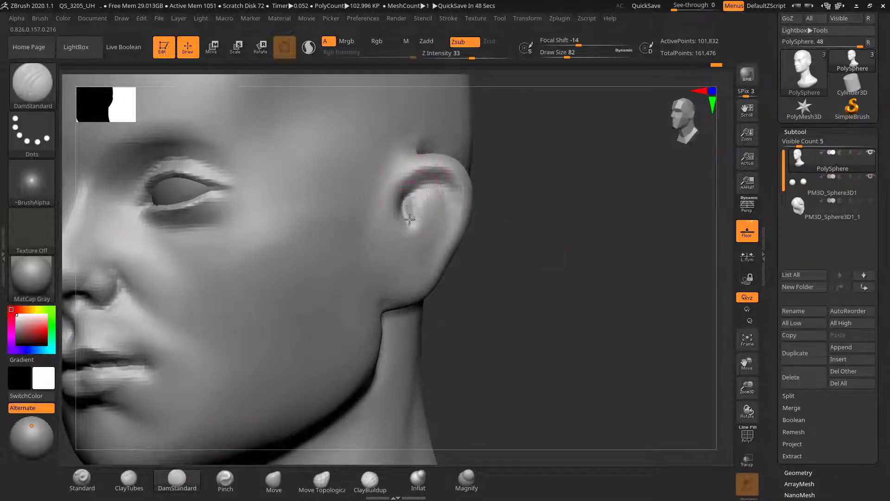
{"action": "mouse_move", "coordinate": [431, 182]}
{"action": "left_mouse_down"}
{"action": "mouse_move", "coordinate": [446, 208]}
{"action": "mouse_move", "coordinate": [444, 227]}
{"action": "left_mouse_up"}
{"action": "left_click_drag", "start_coordinate": [500, 259], "coordinate": [495, 232]}
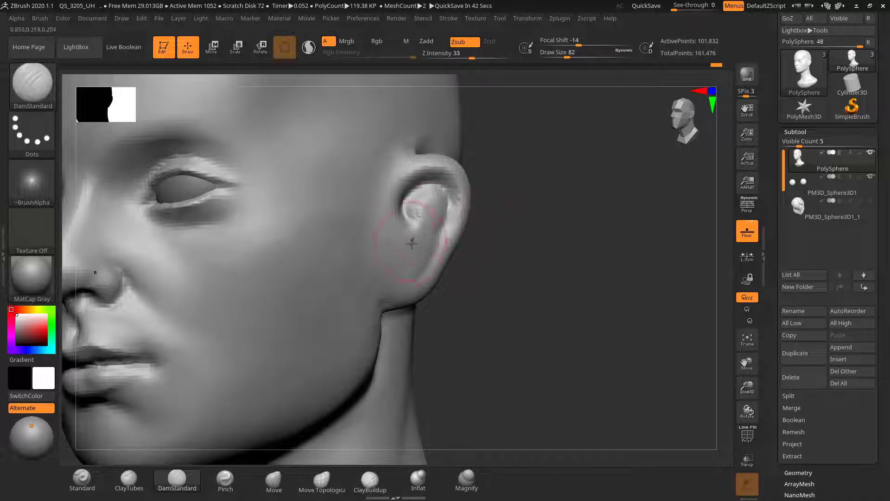
Carve the notch around the tragus and above the earlobe with the DamStandard brush at draw size 62
{"action": "key", "text": "s"}
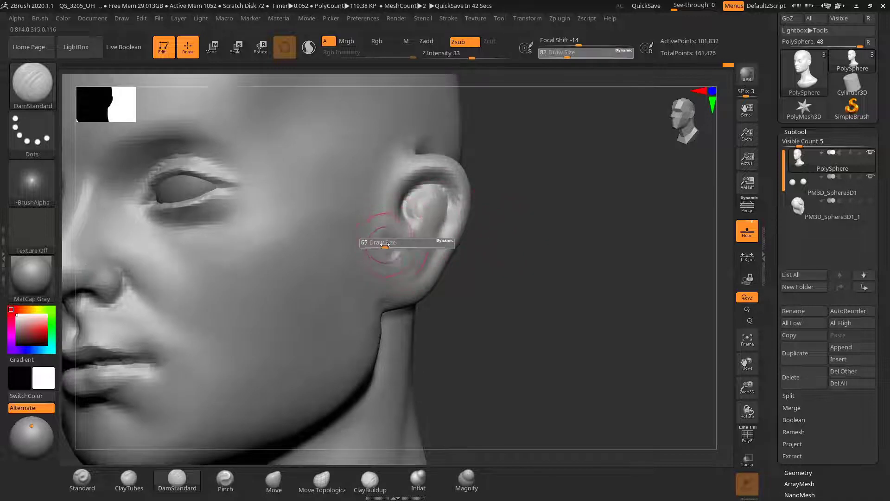
{"action": "left_click_drag", "start_coordinate": [389, 241], "coordinate": [384, 239]}
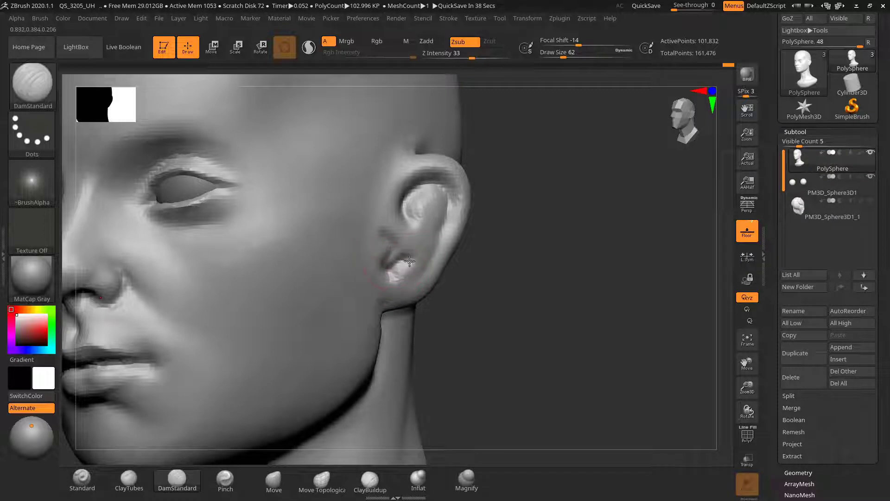
{"action": "left_click_drag", "start_coordinate": [471, 202], "coordinate": [413, 218]}
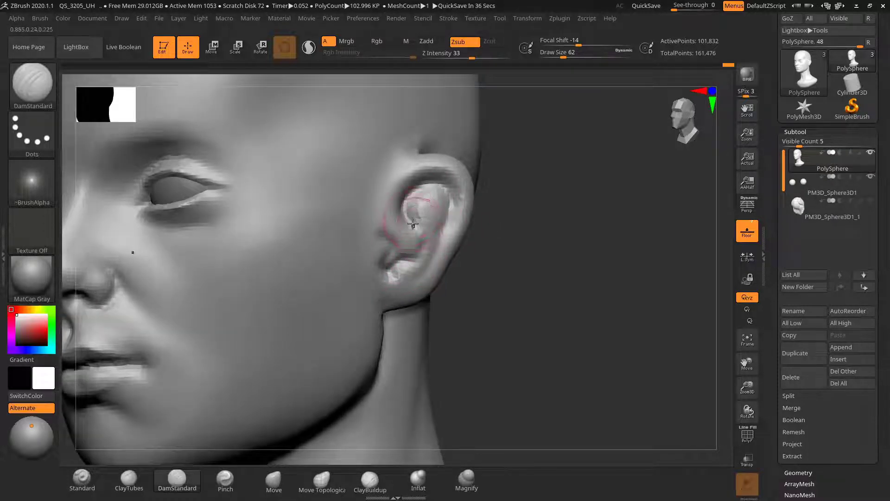
Deepen the inner bowl of the ear with the DamStandard brush at draw sizes 88 and 60, remeshing with DynaMesh in between
{"action": "left_click_drag", "start_coordinate": [505, 254], "coordinate": [506, 292], "text": "alt"}
{"action": "key", "text": "s"}
{"action": "mouse_move", "coordinate": [367, 236]}
{"action": "left_mouse_down"}
{"action": "mouse_move", "coordinate": [390, 237]}
{"action": "mouse_move", "coordinate": [403, 261]}
{"action": "left_mouse_up"}
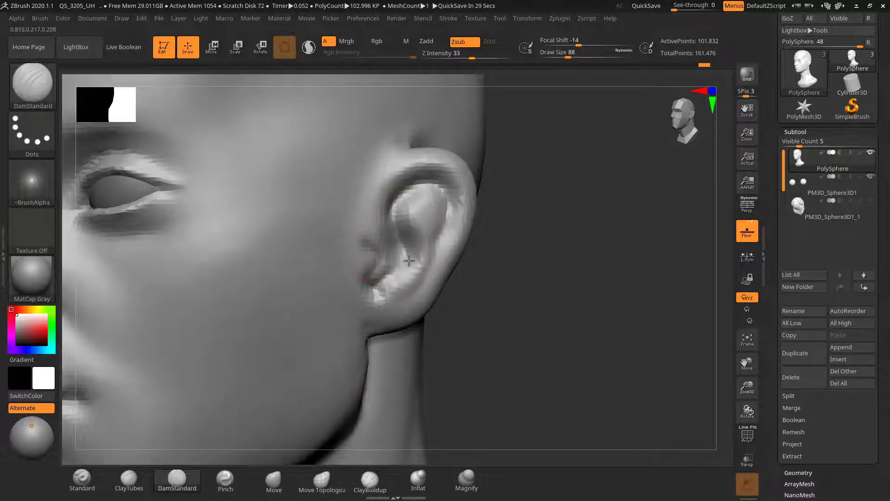
{"action": "left_click_drag", "start_coordinate": [556, 250], "coordinate": [570, 304], "text": "ctrl"}
{"action": "key", "text": "s"}
{"action": "left_click_drag", "start_coordinate": [397, 228], "coordinate": [412, 265]}
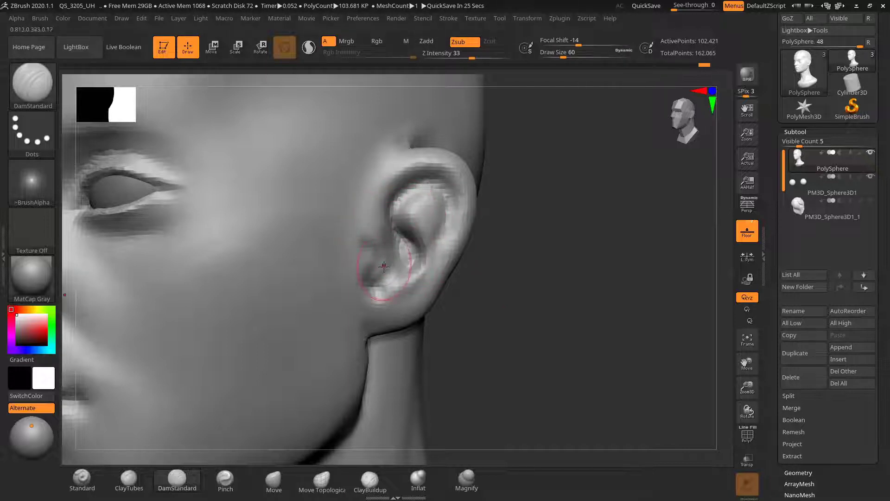
Define the creases around the tragus and the ridge above the lobe with the DamStandard brush at draw sizes 60 and 31
{"action": "mouse_move", "coordinate": [529, 252]}
{"action": "left_mouse_down"}
{"action": "mouse_move", "coordinate": [510, 253]}
{"action": "mouse_move", "coordinate": [528, 256]}
{"action": "left_mouse_up"}
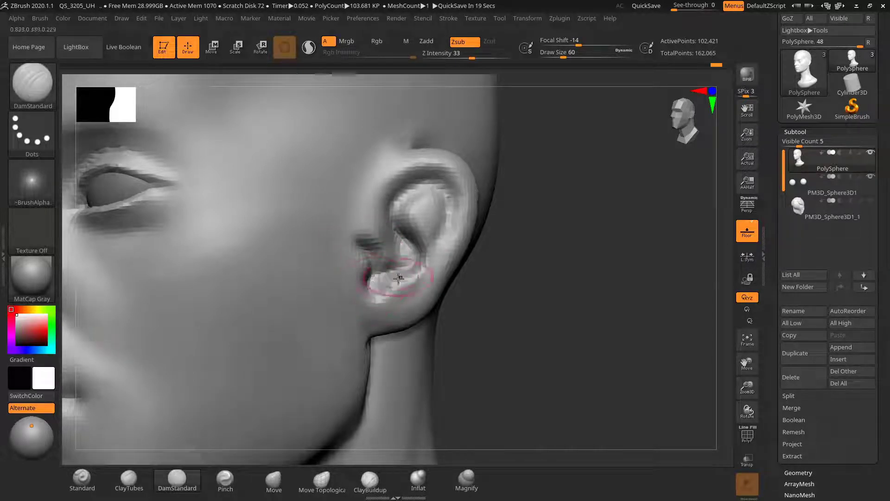
{"action": "key", "text": "s"}
{"action": "left_click_drag", "start_coordinate": [394, 281], "coordinate": [385, 282]}
Remesh the head with DynaMesh and adjust the ridge above the earlobe with the Move brush at draw size 62
{"action": "key", "text": "b"}
{"action": "key", "text": "m"}
{"action": "key", "text": "v"}
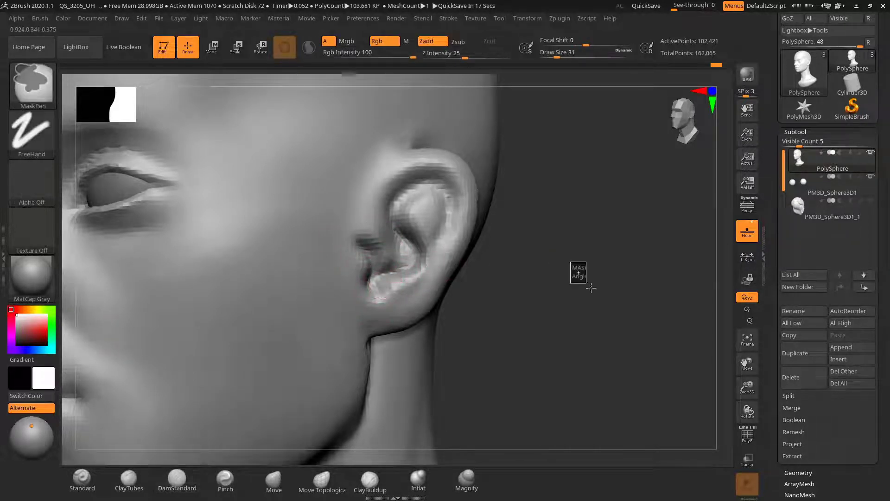
{"action": "key", "text": "s"}
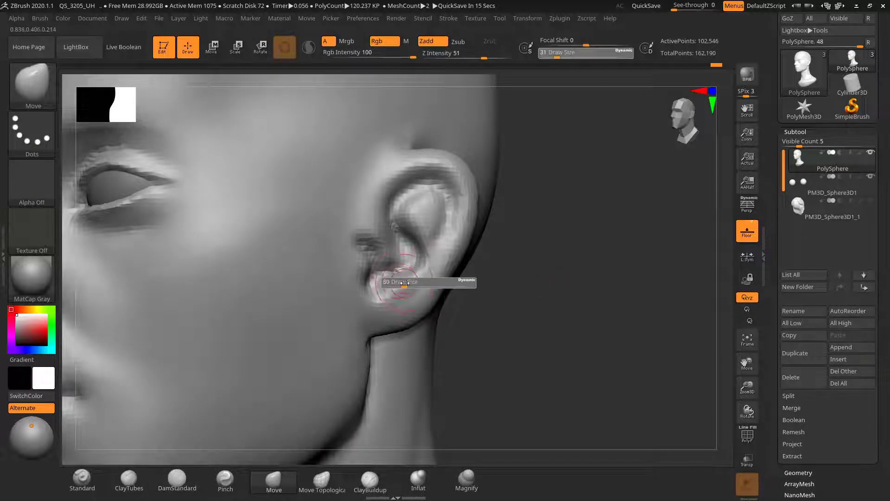
{"action": "left_click_drag", "start_coordinate": [394, 280], "coordinate": [402, 282]}
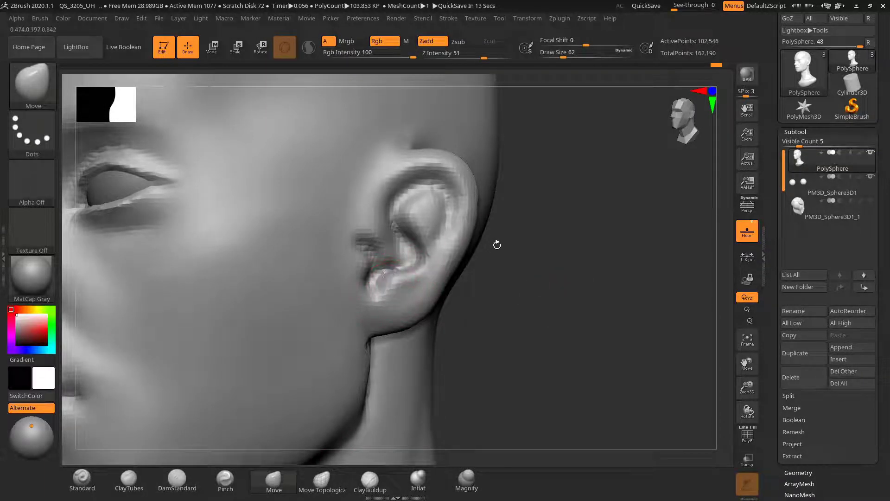
{"action": "left_click_drag", "start_coordinate": [497, 245], "coordinate": [532, 244]}
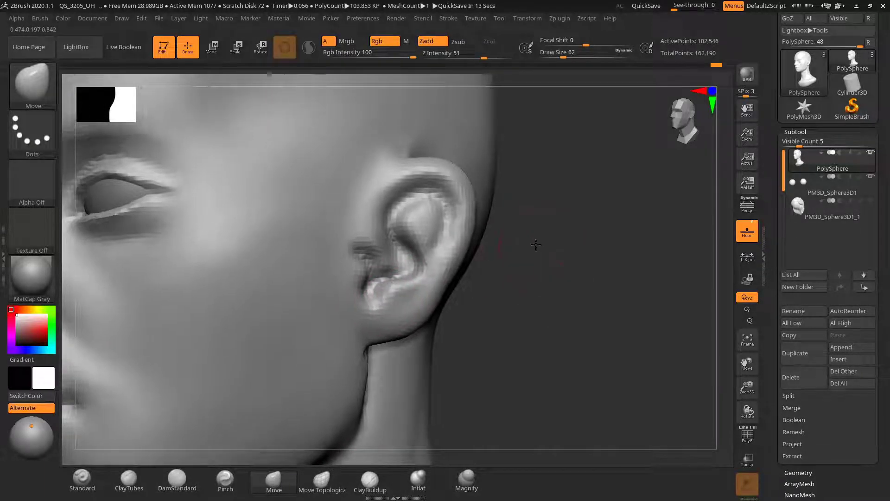
Build up the ear's inner ridge with the ClayTubes brush at draw size 62 and smooth the cheek in front of the tragus
{"action": "left_click", "coordinate": [147, 481]}
{"action": "mouse_move", "coordinate": [418, 209]}
{"action": "left_mouse_down"}
{"action": "mouse_move", "coordinate": [405, 222]}
{"action": "mouse_move", "coordinate": [430, 227]}
{"action": "mouse_move", "coordinate": [424, 239]}
{"action": "left_mouse_up"}
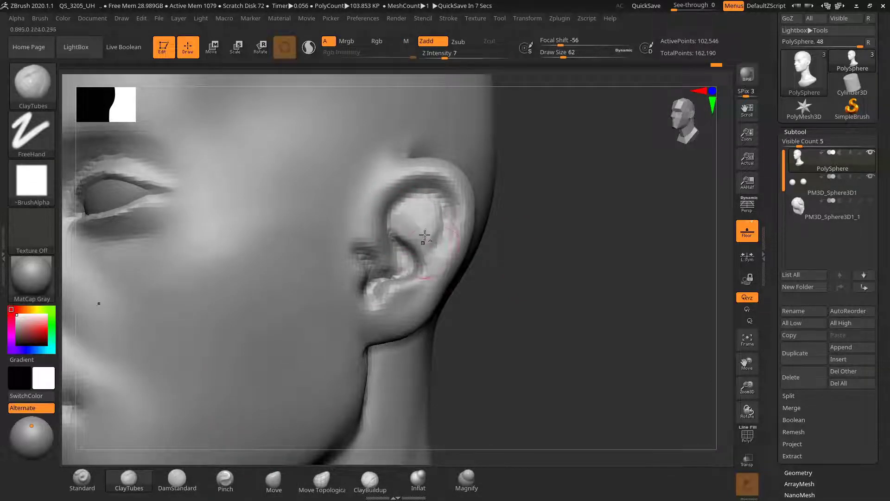
{"action": "left_click_drag", "start_coordinate": [562, 245], "coordinate": [497, 250], "text": "alt"}
{"action": "left_click_drag", "start_coordinate": [496, 251], "coordinate": [585, 278], "text": "alt"}
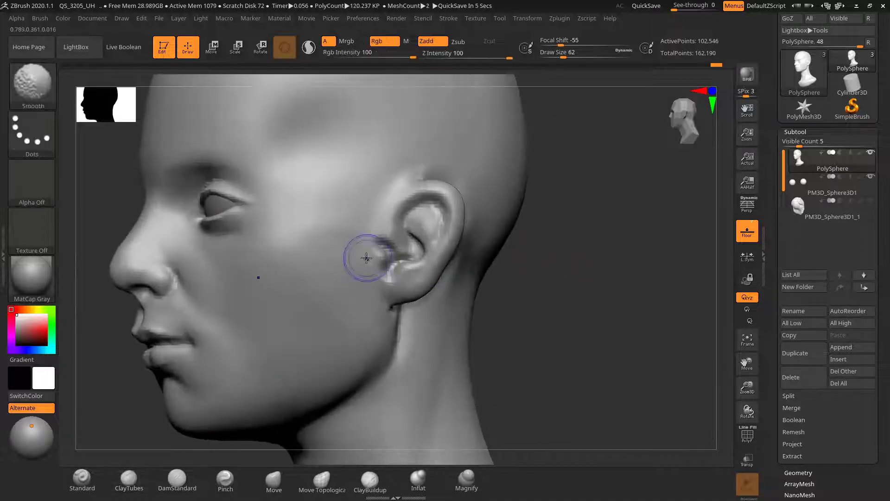
{"action": "mouse_move", "coordinate": [366, 258]}
{"action": "left_mouse_down", "text": "shift"}
{"action": "mouse_move", "coordinate": [384, 251]}
{"action": "mouse_move", "coordinate": [381, 275]}
{"action": "left_mouse_up", "text": "shift"}
{"action": "mouse_move", "coordinate": [515, 274]}
{"action": "left_mouse_down"}
{"action": "mouse_move", "coordinate": [572, 269]}
{"action": "mouse_move", "coordinate": [496, 255]}
{"action": "mouse_move", "coordinate": [487, 269]}
{"action": "mouse_move", "coordinate": [532, 294]}
{"action": "mouse_move", "coordinate": [524, 280]}
{"action": "mouse_move", "coordinate": [519, 287]}
{"action": "left_mouse_up"}
Pull the front edge of the ear's rim toward the face with the Move brush at draw size 97
{"action": "left_click", "coordinate": [274, 480]}
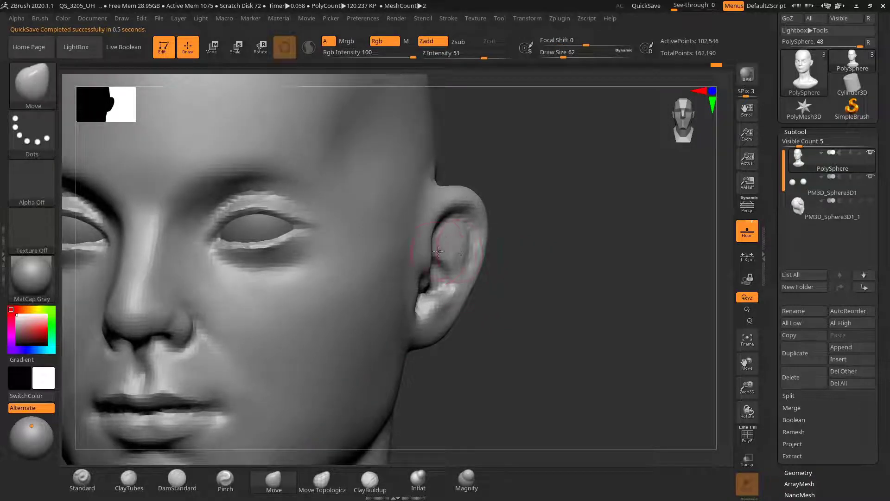
{"action": "key", "text": "s"}
{"action": "left_click_drag", "start_coordinate": [437, 254], "coordinate": [416, 257]}
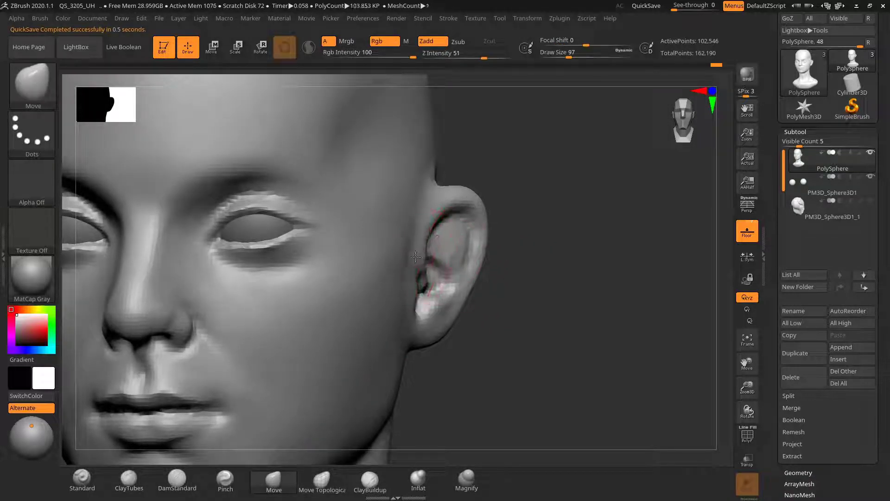
{"action": "mouse_move", "coordinate": [547, 254]}
{"action": "left_mouse_down"}
{"action": "mouse_move", "coordinate": [526, 245]}
{"action": "mouse_move", "coordinate": [538, 257]}
{"action": "left_mouse_up"}
{"action": "key", "text": "ctrl+shift+3"}
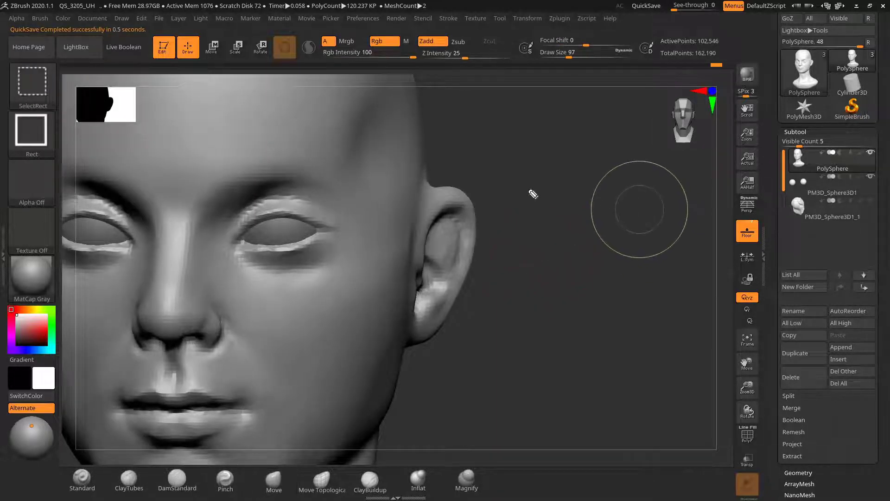
{"action": "left_click_drag", "start_coordinate": [435, 232], "coordinate": [419, 260]}
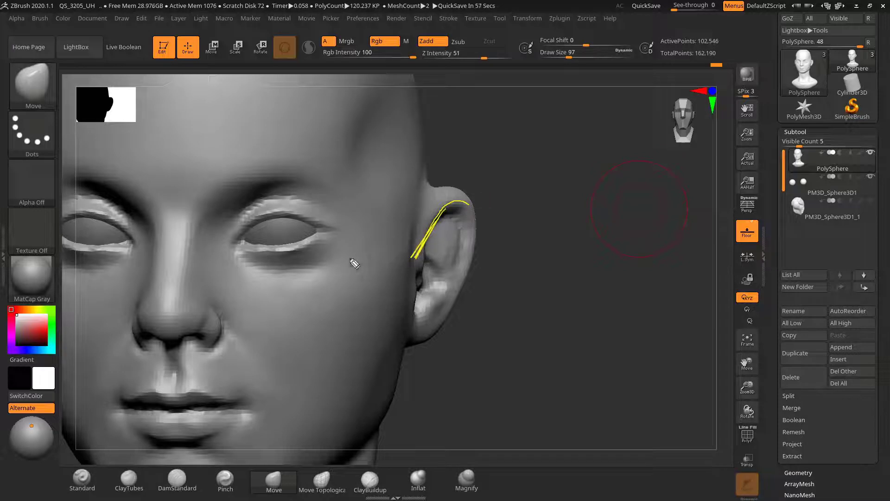
{"action": "key", "text": "ctrl+shift+7"}
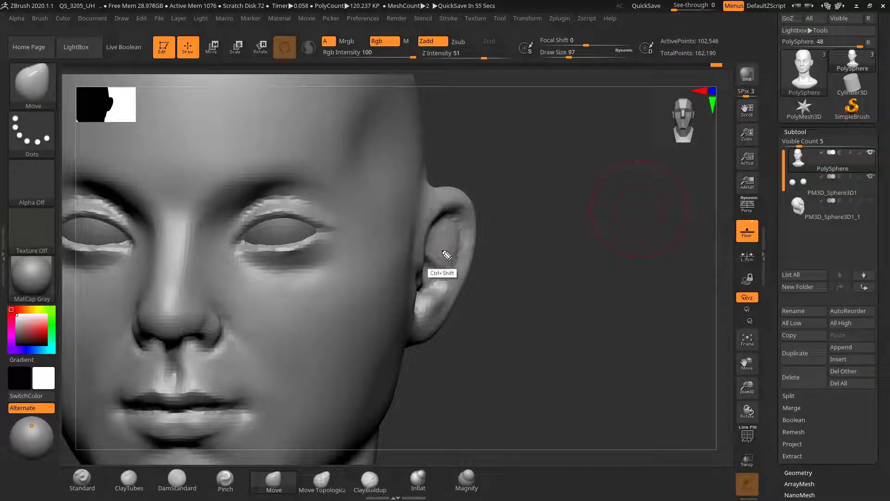
Adjust the ear's rim as seen from behind with the Move brush at draw size 85
{"action": "left_click_drag", "start_coordinate": [487, 246], "coordinate": [507, 236]}
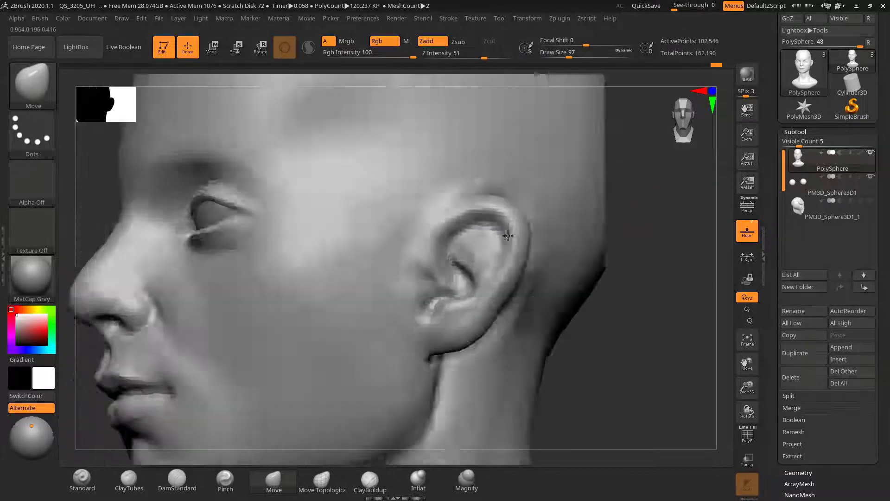
{"action": "right_click_drag", "start_coordinate": [508, 236], "coordinate": [472, 235]}
{"action": "key", "text": "s"}
{"action": "left_click_drag", "start_coordinate": [431, 259], "coordinate": [426, 260]}
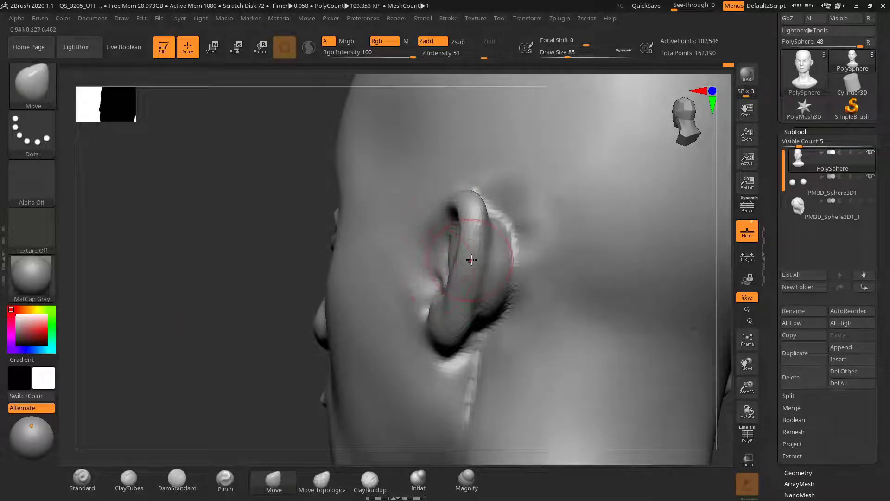
{"action": "key", "text": "ctrl+shift+3"}
{"action": "left_click_drag", "start_coordinate": [470, 268], "coordinate": [479, 223]}
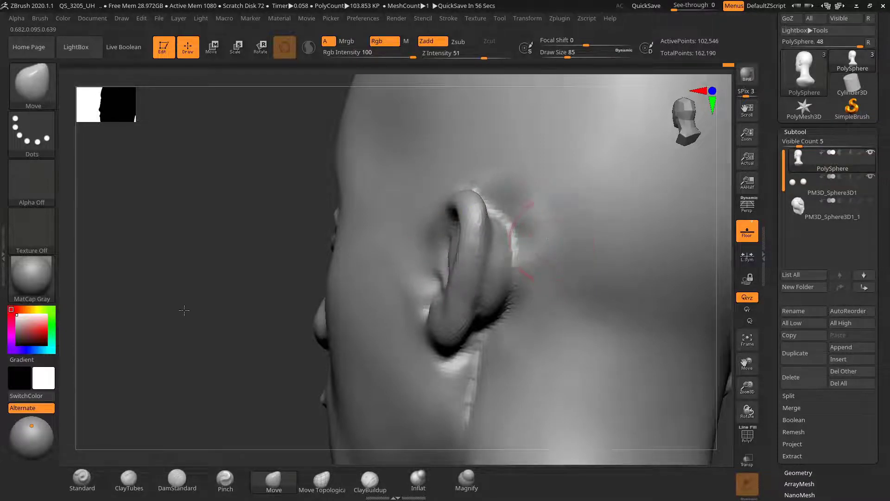
{"action": "left_click_drag", "start_coordinate": [183, 310], "coordinate": [244, 281]}
Smooth the surface of the head behind the ear with a draw size of 70
{"action": "mouse_move", "coordinate": [594, 246]}
{"action": "left_mouse_down"}
{"action": "mouse_move", "coordinate": [533, 259]}
{"action": "mouse_move", "coordinate": [590, 264]}
{"action": "left_mouse_up"}
{"action": "key", "text": "s"}
{"action": "left_click_drag", "start_coordinate": [447, 275], "coordinate": [436, 281]}
{"action": "mouse_move", "coordinate": [559, 247]}
{"action": "left_mouse_down"}
{"action": "mouse_move", "coordinate": [540, 249]}
{"action": "mouse_move", "coordinate": [540, 260]}
{"action": "left_mouse_up"}
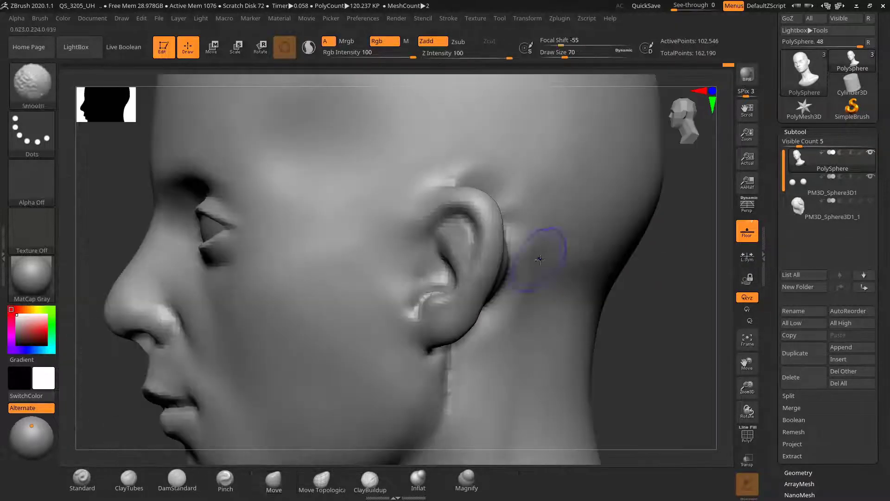
{"action": "right_click_drag", "start_coordinate": [700, 301], "coordinate": [632, 279]}
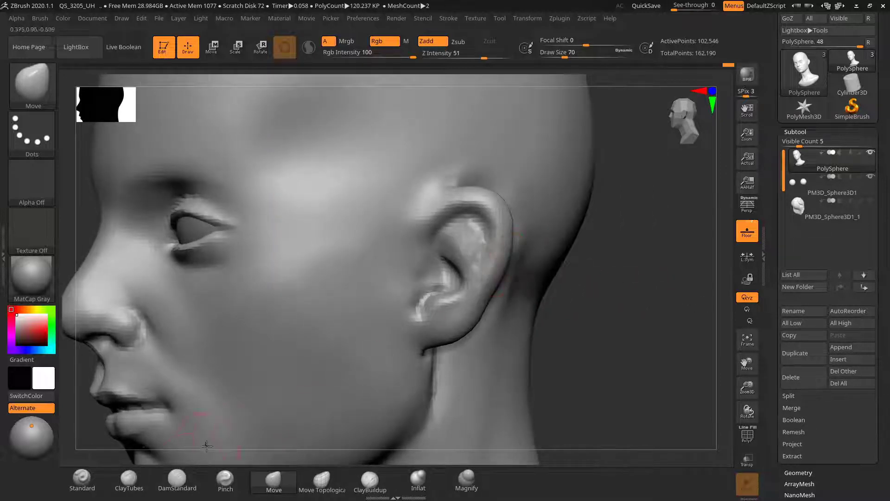
Carve the crease where the upper rim meets the temple and the ear's inner hollow with the DamStandard brush at draw size 70
{"action": "left_click", "coordinate": [177, 479]}
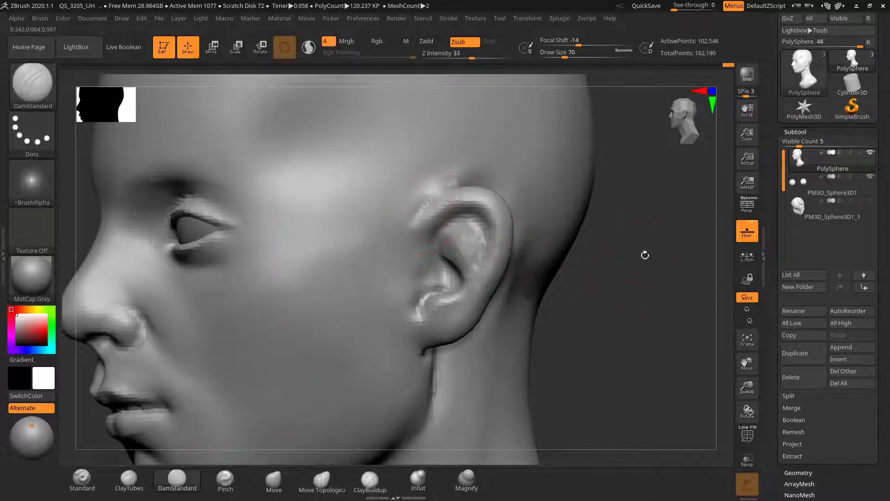
{"action": "left_click_drag", "start_coordinate": [645, 255], "coordinate": [594, 288]}
{"action": "left_click_drag", "start_coordinate": [423, 218], "coordinate": [448, 182], "text": "shift"}
{"action": "mouse_move", "coordinate": [581, 219]}
{"action": "left_mouse_down"}
{"action": "mouse_move", "coordinate": [596, 218]}
{"action": "mouse_move", "coordinate": [596, 270]}
{"action": "left_mouse_up"}
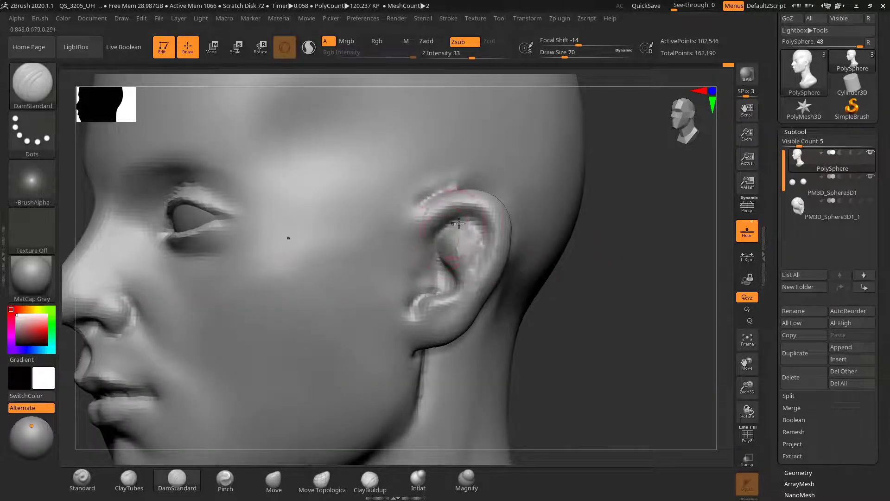
{"action": "mouse_move", "coordinate": [450, 224]}
{"action": "left_mouse_down"}
{"action": "mouse_move", "coordinate": [483, 217]}
{"action": "mouse_move", "coordinate": [493, 229]}
{"action": "mouse_move", "coordinate": [477, 270]}
{"action": "left_mouse_up"}
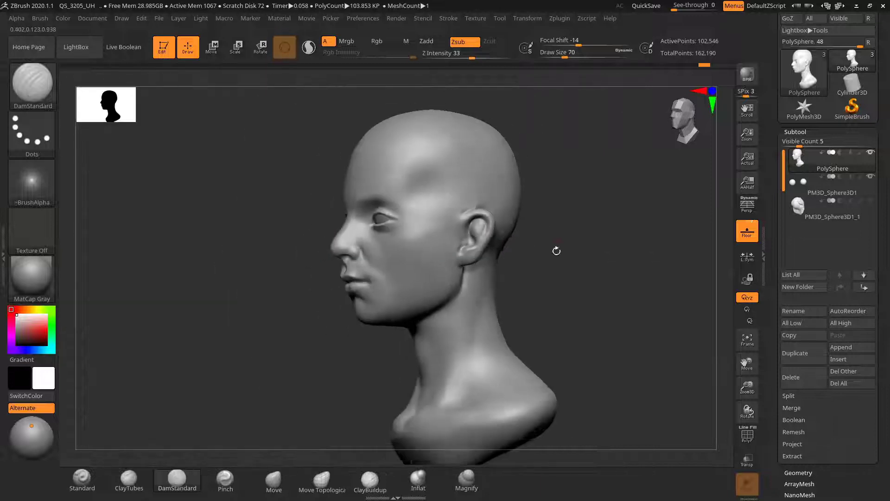
Deepen the folds inside the upper part of the ear with the DamStandard brush at draw sizes 91 and 43
{"action": "right_click_drag", "start_coordinate": [556, 251], "coordinate": [513, 237]}
{"action": "mouse_move", "coordinate": [568, 239]}
{"action": "left_mouse_down", "text": "alt"}
{"action": "mouse_move", "coordinate": [578, 265]}
{"action": "mouse_move", "coordinate": [524, 263]}
{"action": "left_mouse_up", "text": "alt"}
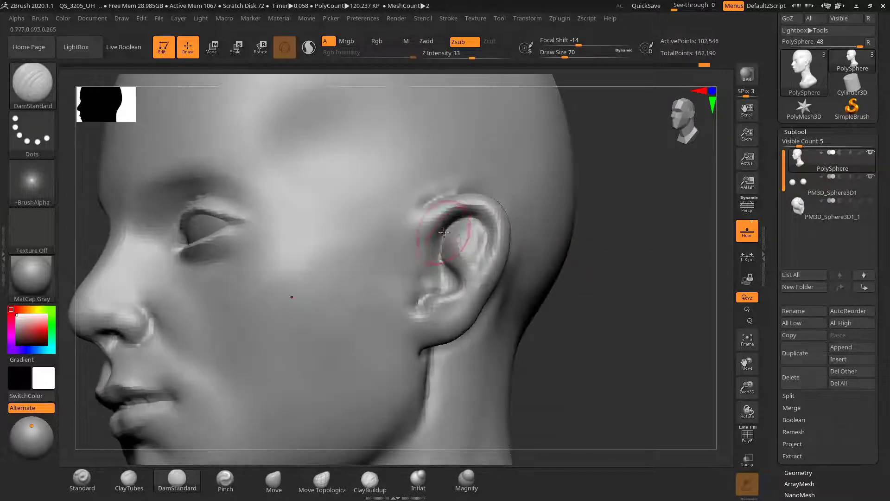
{"action": "key", "text": "s"}
{"action": "left_click_drag", "start_coordinate": [451, 236], "coordinate": [456, 236]}
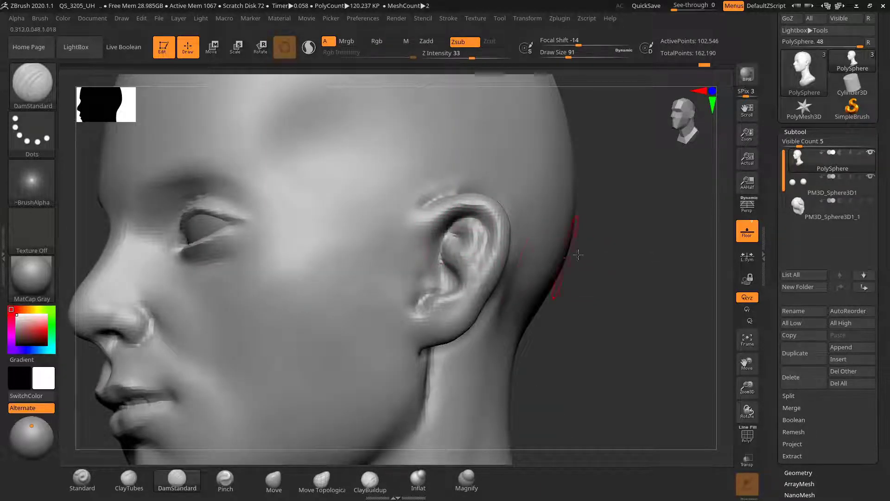
{"action": "mouse_move", "coordinate": [633, 257]}
{"action": "left_mouse_down"}
{"action": "mouse_move", "coordinate": [638, 278]}
{"action": "mouse_move", "coordinate": [602, 260]}
{"action": "mouse_move", "coordinate": [552, 254]}
{"action": "left_mouse_up"}
{"action": "key", "text": "s"}
{"action": "left_click_drag", "start_coordinate": [470, 252], "coordinate": [462, 253]}
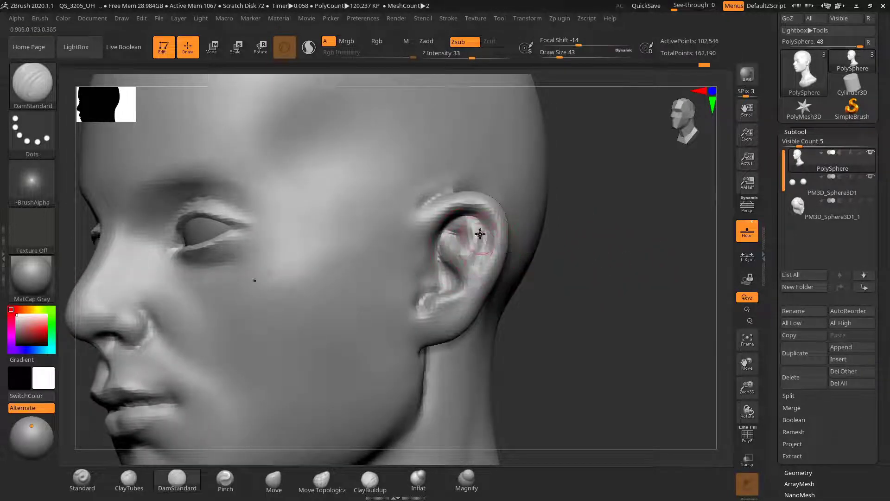
Reshape the ear's upper rim, inner ridge and lower lobe edge with the Move brush, reducing the draw size to 60 for the lobe
{"action": "left_click_drag", "start_coordinate": [510, 275], "coordinate": [638, 257]}
{"action": "key", "text": "b"}
{"action": "key", "text": "m"}
{"action": "key", "text": "v"}
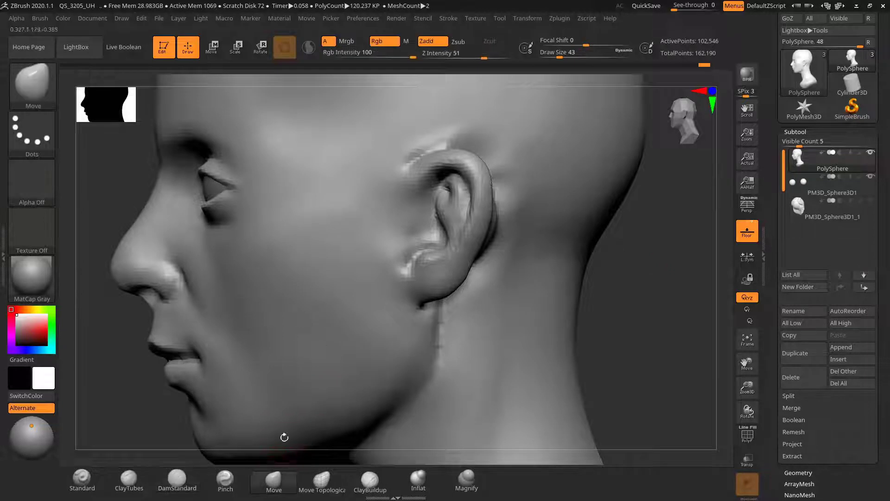
{"action": "key", "text": "s"}
{"action": "left_click_drag", "start_coordinate": [444, 204], "coordinate": [458, 205]}
{"action": "left_click_drag", "start_coordinate": [462, 164], "coordinate": [454, 160]}
{"action": "mouse_move", "coordinate": [468, 246]}
{"action": "left_mouse_down"}
{"action": "mouse_move", "coordinate": [472, 253]}
{"action": "mouse_move", "coordinate": [481, 236]}
{"action": "mouse_move", "coordinate": [428, 237]}
{"action": "mouse_move", "coordinate": [436, 245]}
{"action": "mouse_move", "coordinate": [436, 214]}
{"action": "mouse_move", "coordinate": [443, 239]}
{"action": "left_mouse_up"}
{"action": "key", "text": "s"}
{"action": "key", "text": "s"}
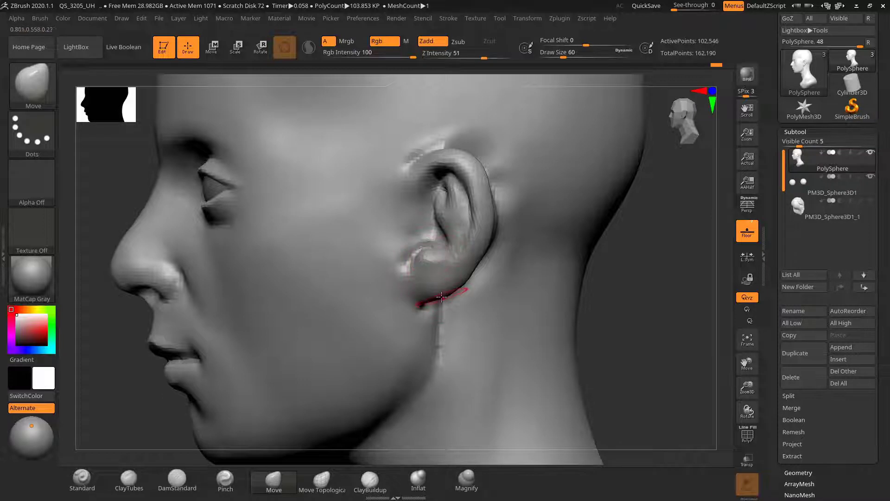
{"action": "left_click_drag", "start_coordinate": [441, 297], "coordinate": [445, 299]}
Adjust the outline of the ear's rim and back from behind with the Move brush at draw size 97
{"action": "mouse_move", "coordinate": [637, 271]}
{"action": "left_mouse_down"}
{"action": "mouse_move", "coordinate": [608, 256]}
{"action": "mouse_move", "coordinate": [626, 272]}
{"action": "mouse_move", "coordinate": [572, 268]}
{"action": "mouse_move", "coordinate": [575, 282]}
{"action": "mouse_move", "coordinate": [395, 278]}
{"action": "left_mouse_up"}
{"action": "key", "text": "s"}
{"action": "left_click_drag", "start_coordinate": [437, 196], "coordinate": [442, 196]}
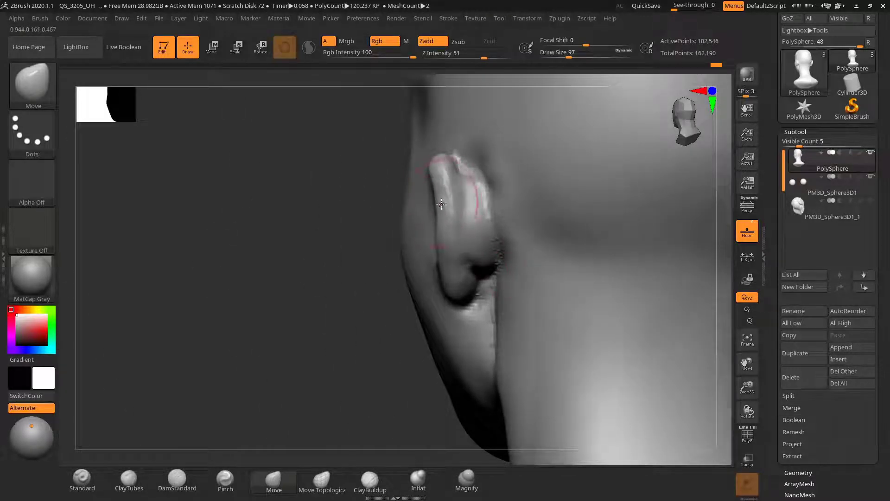
{"action": "left_click_drag", "start_coordinate": [385, 230], "coordinate": [427, 208]}
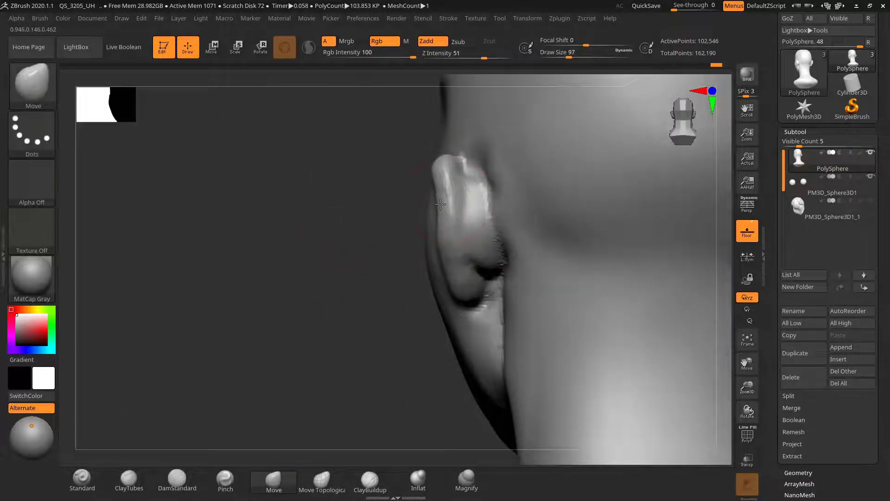
{"action": "key", "text": "s"}
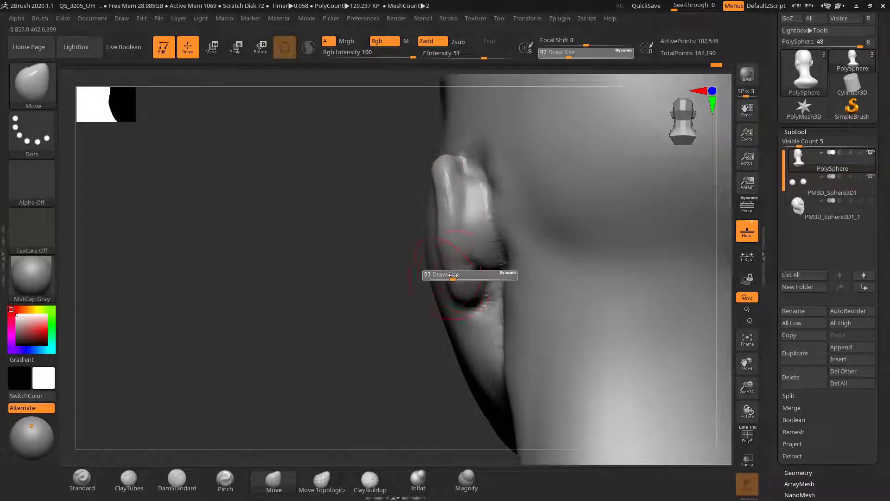
{"action": "left_click_drag", "start_coordinate": [454, 277], "coordinate": [449, 277]}
{"action": "mouse_move", "coordinate": [348, 276]}
{"action": "left_mouse_down", "text": "alt"}
{"action": "mouse_move", "coordinate": [316, 290]}
{"action": "mouse_move", "coordinate": [329, 284]}
{"action": "left_mouse_up", "text": "alt"}
{"action": "key", "text": "s"}
{"action": "left_click_drag", "start_coordinate": [419, 217], "coordinate": [428, 216]}
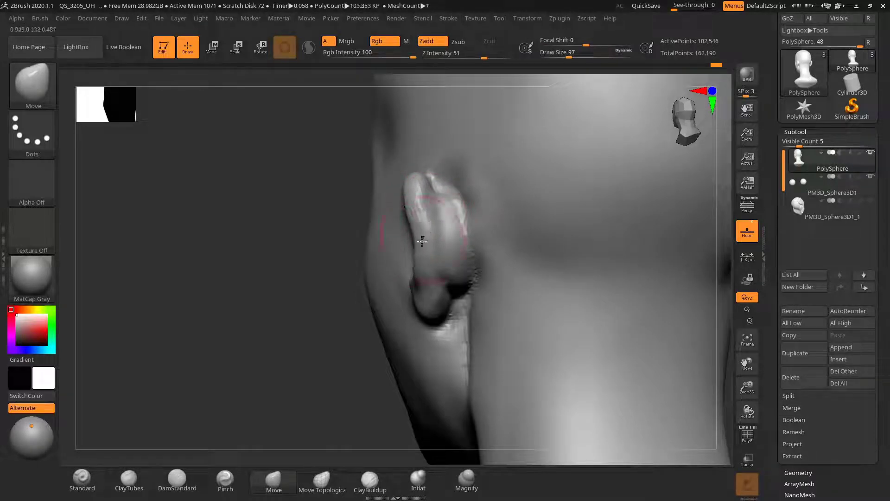
{"action": "mouse_move", "coordinate": [296, 294]}
{"action": "left_mouse_down"}
{"action": "mouse_move", "coordinate": [260, 294]}
{"action": "mouse_move", "coordinate": [434, 256]}
{"action": "mouse_move", "coordinate": [462, 262]}
{"action": "left_mouse_up"}
{"action": "left_click_drag", "start_coordinate": [436, 222], "coordinate": [471, 216]}
Sketch temporary guide lines over the ear in side view to compare its tilt with the vertical, and clear them
{"action": "left_click_drag", "start_coordinate": [625, 225], "coordinate": [448, 229]}
{"action": "key", "text": "ctrl+shift"}
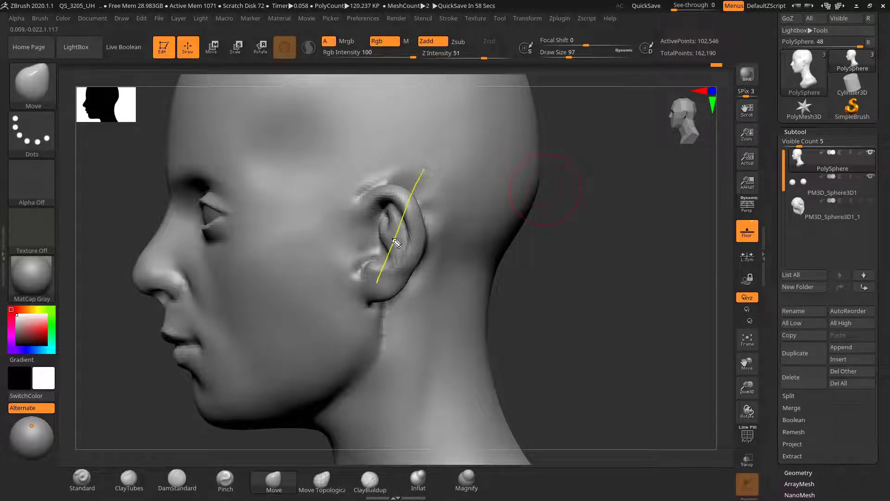
{"action": "left_click_drag", "start_coordinate": [424, 170], "coordinate": [368, 305]}
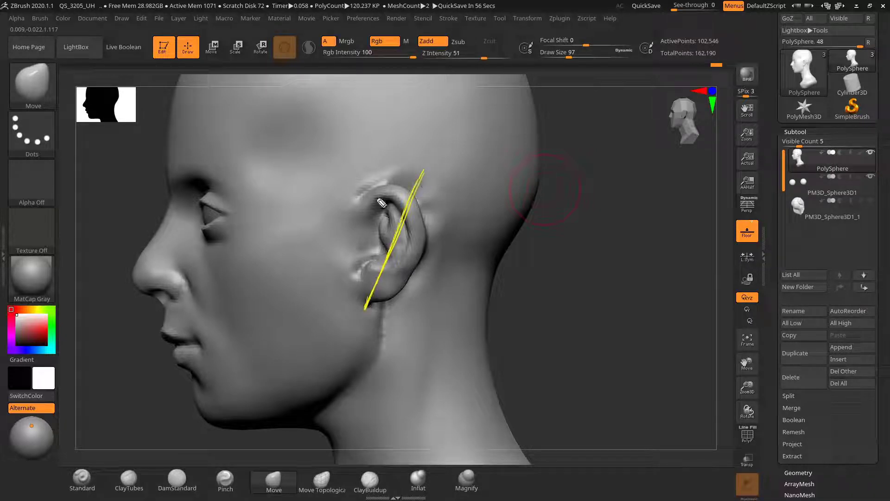
{"action": "left_click_drag", "start_coordinate": [383, 171], "coordinate": [382, 314]}
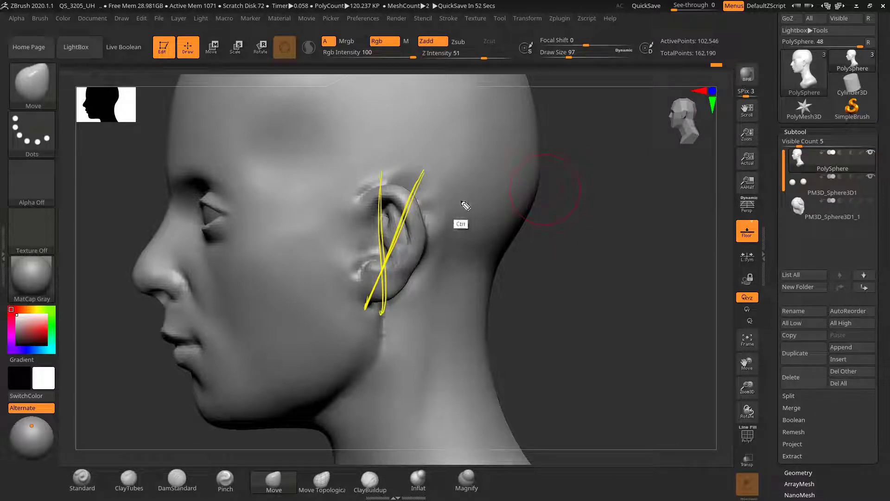
{"action": "key", "text": "ctrl+shift+6"}
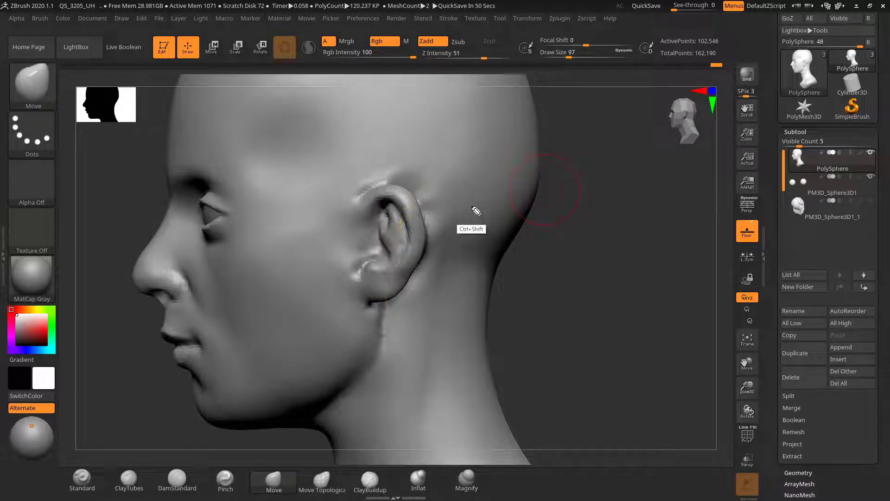
Shift the ear's rim and overall shape backward in side view with the Move brush at draw sizes 169 and 289
{"action": "mouse_move", "coordinate": [552, 236]}
{"action": "left_mouse_down"}
{"action": "mouse_move", "coordinate": [550, 268]}
{"action": "mouse_move", "coordinate": [559, 259]}
{"action": "left_mouse_up"}
{"action": "key", "text": "s"}
{"action": "left_click_drag", "start_coordinate": [380, 266], "coordinate": [387, 266]}
{"action": "left_click_drag", "start_coordinate": [406, 213], "coordinate": [420, 218]}
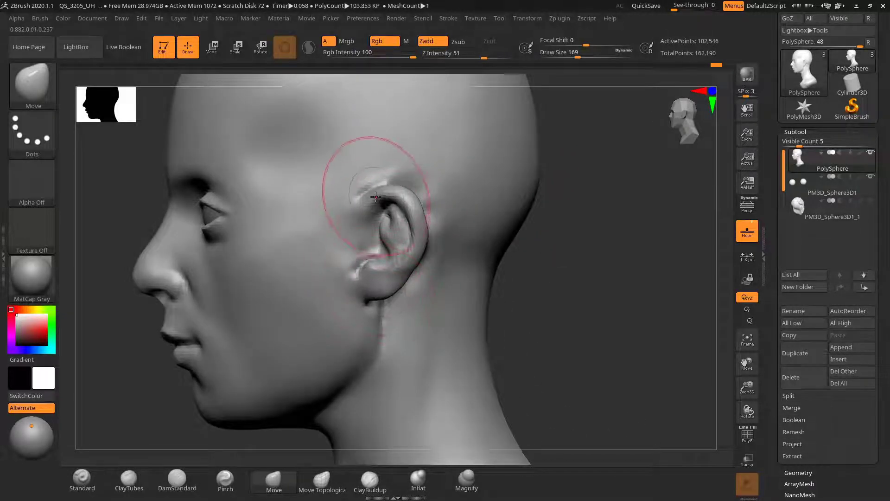
{"action": "left_click_drag", "start_coordinate": [410, 225], "coordinate": [416, 251]}
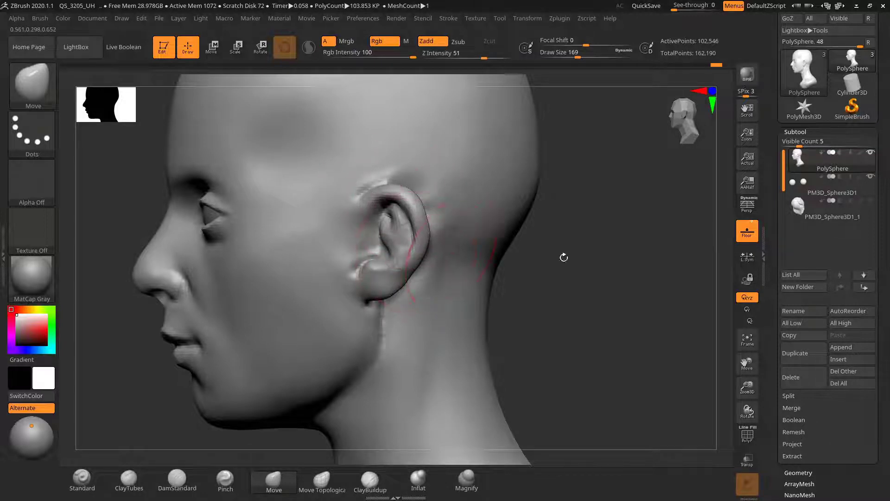
{"action": "left_click_drag", "start_coordinate": [564, 257], "coordinate": [528, 251], "text": "alt"}
{"action": "key", "text": "s"}
{"action": "left_click_drag", "start_coordinate": [410, 225], "coordinate": [416, 226]}
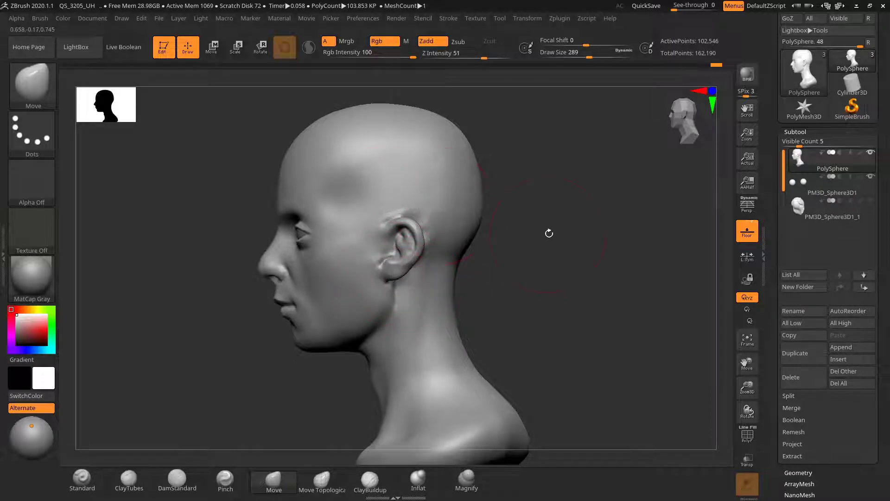
Sketch temporary guide lines over the ear in front view to compare its outward angle with the head's side, and clear them
{"action": "mouse_move", "coordinate": [548, 232]}
{"action": "left_mouse_down", "text": "shift"}
{"action": "mouse_move", "coordinate": [592, 239]}
{"action": "mouse_move", "coordinate": [591, 250]}
{"action": "left_mouse_up", "text": "shift"}
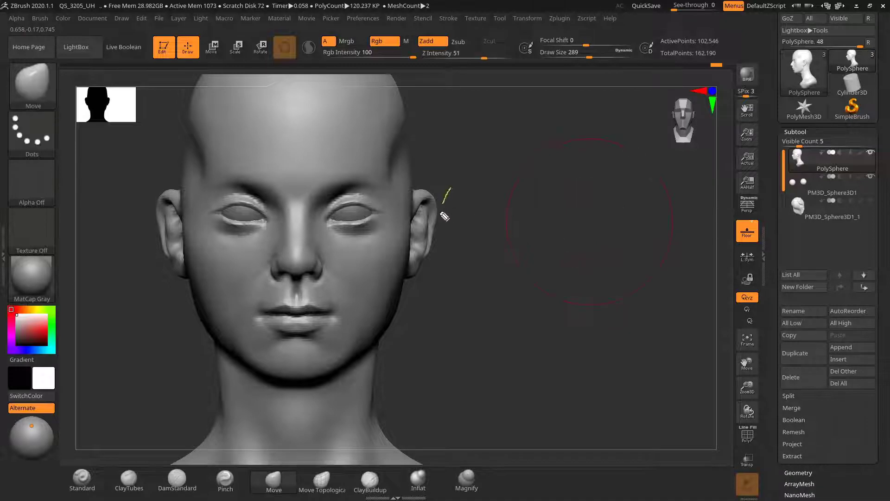
{"action": "left_click_drag", "start_coordinate": [450, 189], "coordinate": [403, 297]}
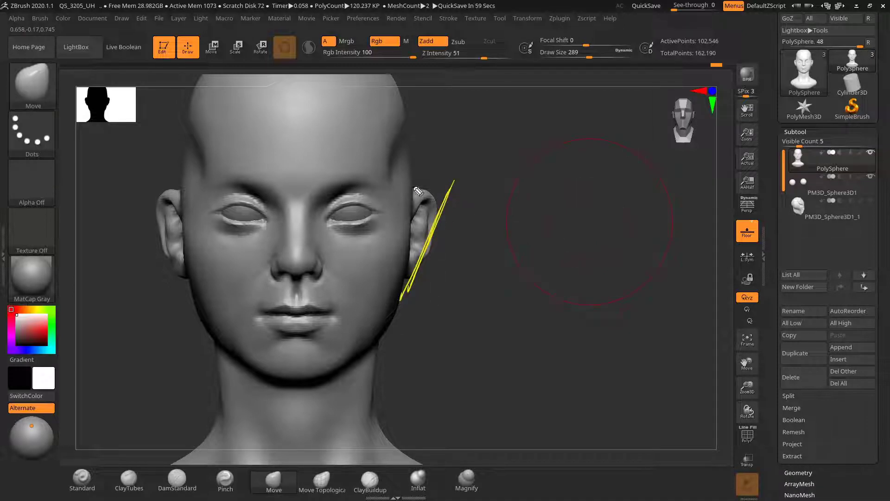
{"action": "left_click_drag", "start_coordinate": [415, 157], "coordinate": [412, 218]}
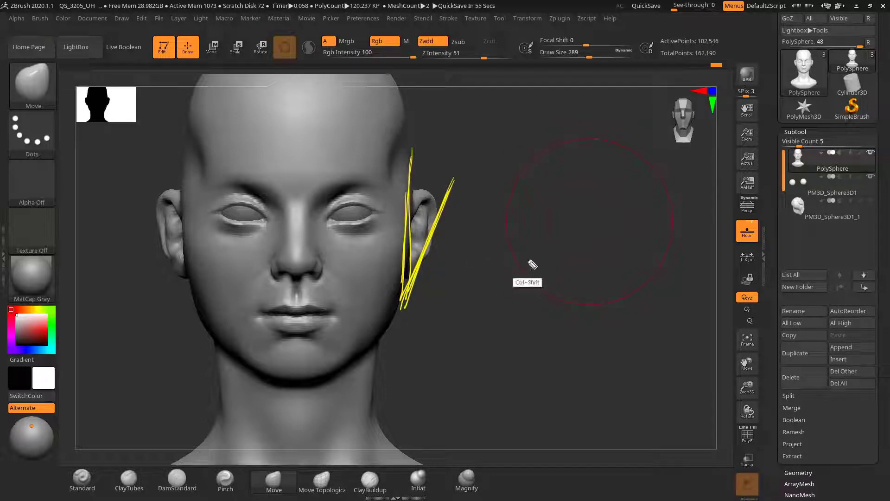
{"action": "key", "text": "ctrl+shift+7"}
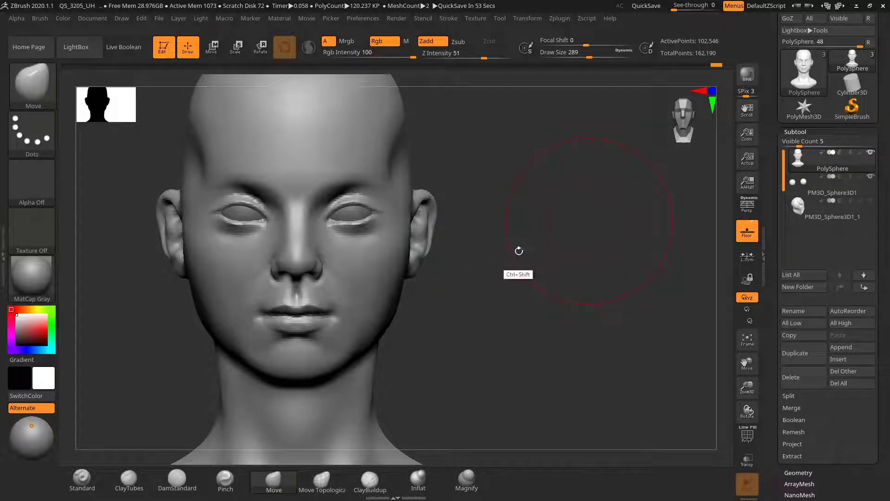
Pull the upper outer edge of the ear's rim outward in front view with the Move brush at draw size 125
{"action": "left_click_drag", "start_coordinate": [518, 250], "coordinate": [488, 284]}
{"action": "key", "text": "s"}
{"action": "mouse_move", "coordinate": [420, 254]}
{"action": "left_mouse_down"}
{"action": "mouse_move", "coordinate": [413, 255]}
{"action": "mouse_move", "coordinate": [427, 252]}
{"action": "left_mouse_up"}
{"action": "key", "text": "s"}
{"action": "left_click_drag", "start_coordinate": [432, 198], "coordinate": [423, 197]}
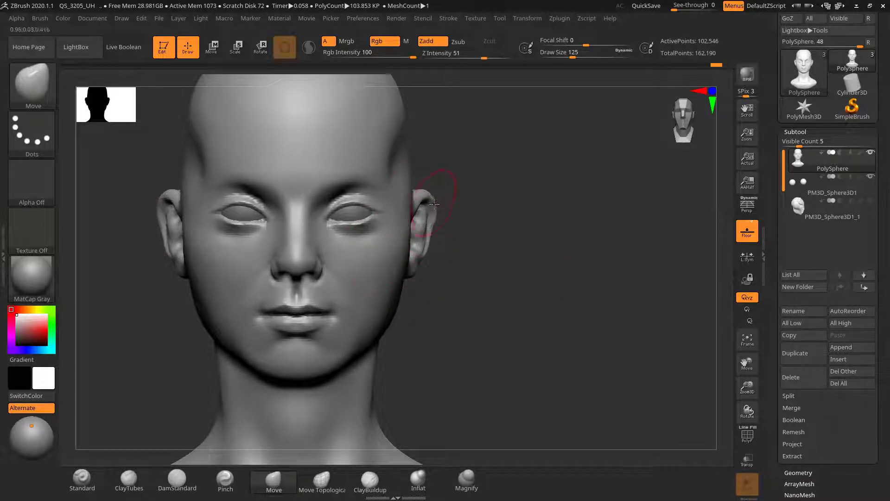
{"action": "left_click_drag", "start_coordinate": [433, 211], "coordinate": [437, 211]}
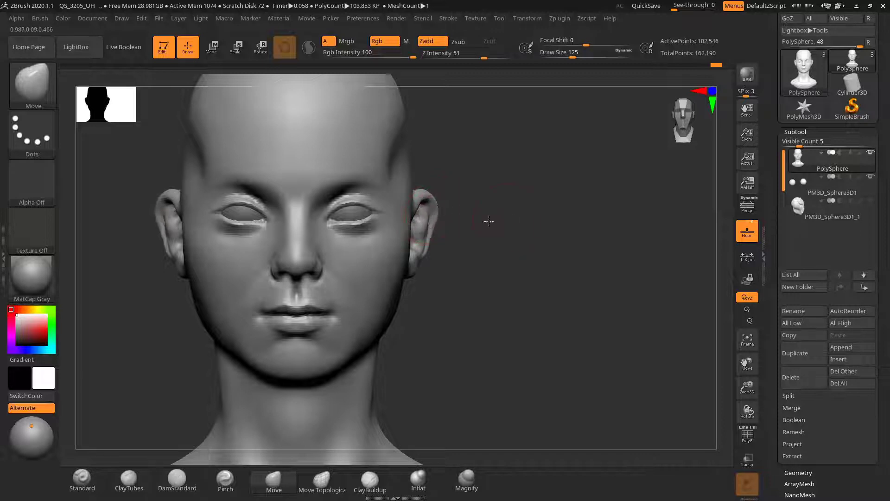
Carve the groove between the rim and the back of the ear with the DamStandard brush at draw size 76
{"action": "left_click_drag", "start_coordinate": [489, 221], "coordinate": [304, 268]}
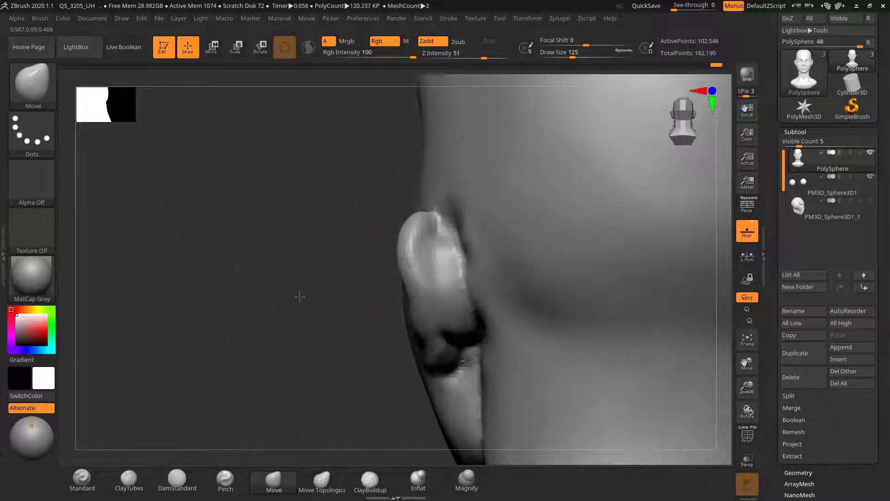
{"action": "left_click_drag", "start_coordinate": [298, 294], "coordinate": [284, 423]}
{"action": "left_click", "coordinate": [177, 479]}
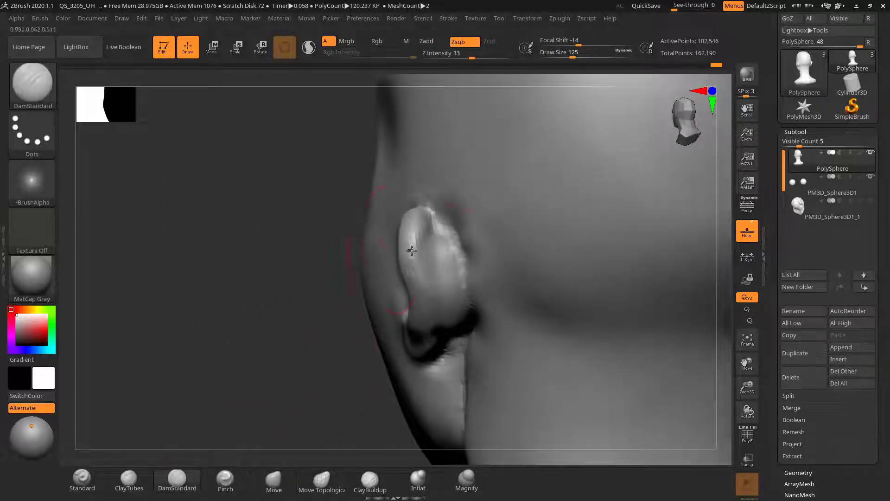
{"action": "key", "text": "s"}
{"action": "left_click_drag", "start_coordinate": [444, 230], "coordinate": [431, 234]}
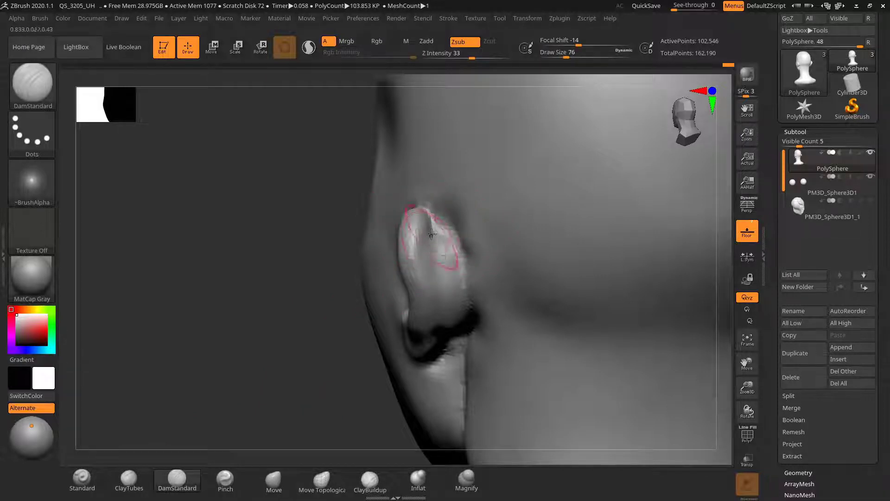
{"action": "left_click_drag", "start_coordinate": [293, 354], "coordinate": [274, 334], "text": "alt"}
{"action": "mouse_move", "coordinate": [695, 250]}
{"action": "left_mouse_down"}
{"action": "mouse_move", "coordinate": [676, 215]}
{"action": "mouse_move", "coordinate": [691, 246]}
{"action": "left_mouse_up"}
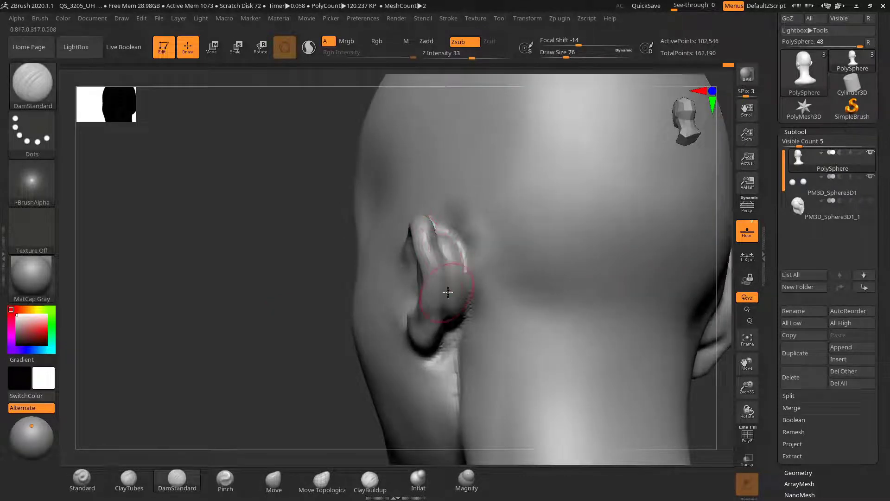
{"action": "mouse_move", "coordinate": [270, 366]}
{"action": "left_mouse_down"}
{"action": "mouse_move", "coordinate": [278, 350]}
{"action": "mouse_move", "coordinate": [594, 259]}
{"action": "mouse_move", "coordinate": [588, 243]}
{"action": "mouse_move", "coordinate": [584, 249]}
{"action": "mouse_move", "coordinate": [610, 240]}
{"action": "mouse_move", "coordinate": [609, 254]}
{"action": "left_mouse_up"}
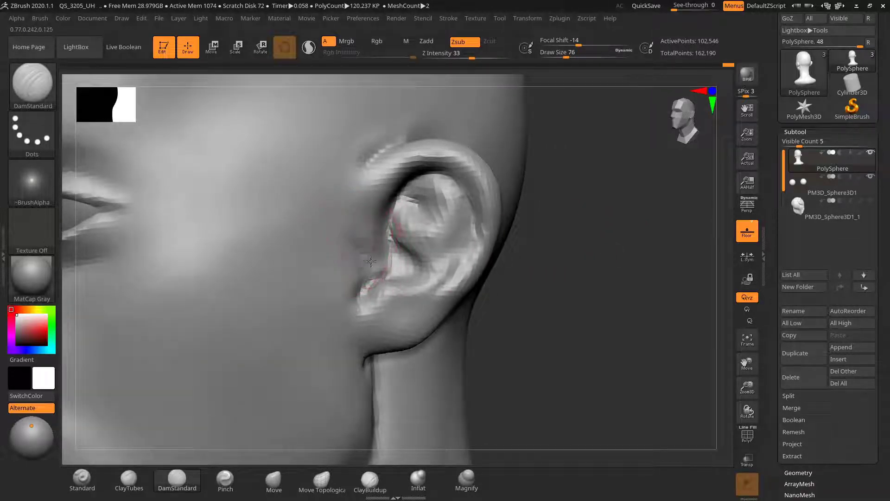
Build up the tragus with ClayTubes and carve the creases around it and the ear's inner bowl with DamStandard at draw sizes 45 and 62
{"action": "key", "text": "s"}
{"action": "left_click_drag", "start_coordinate": [370, 262], "coordinate": [356, 306]}
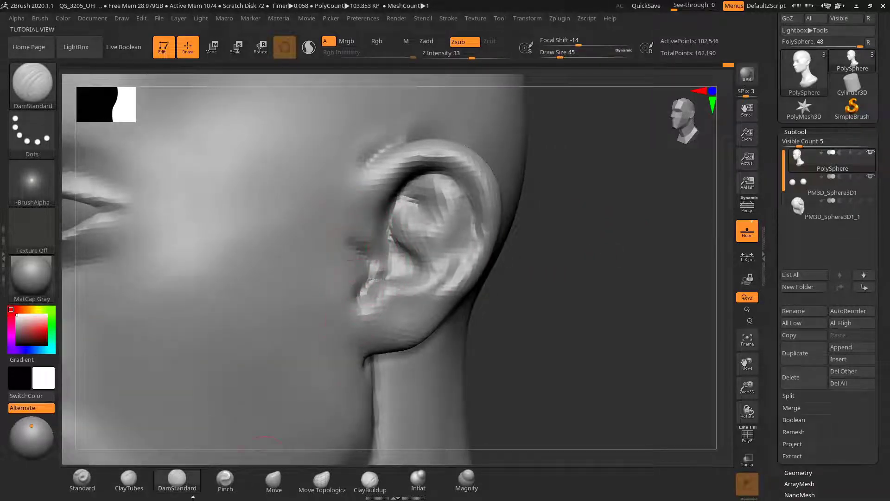
{"action": "left_click", "coordinate": [129, 479]}
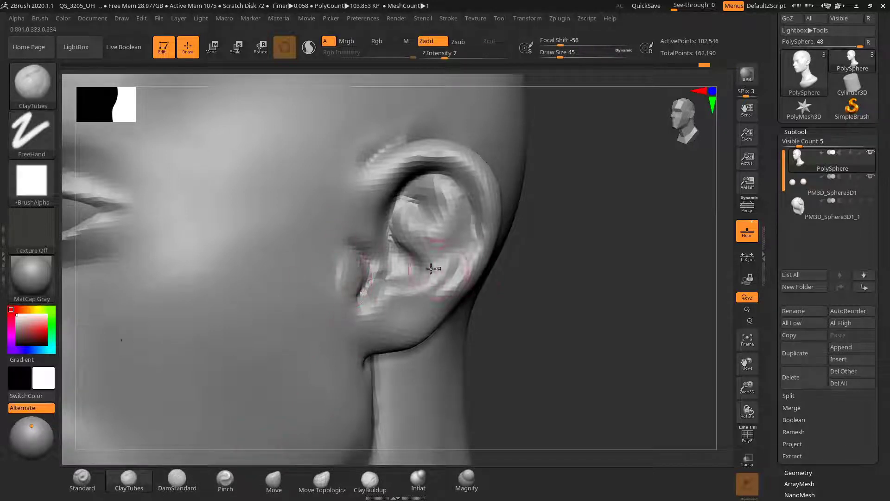
{"action": "left_click", "coordinate": [176, 479]}
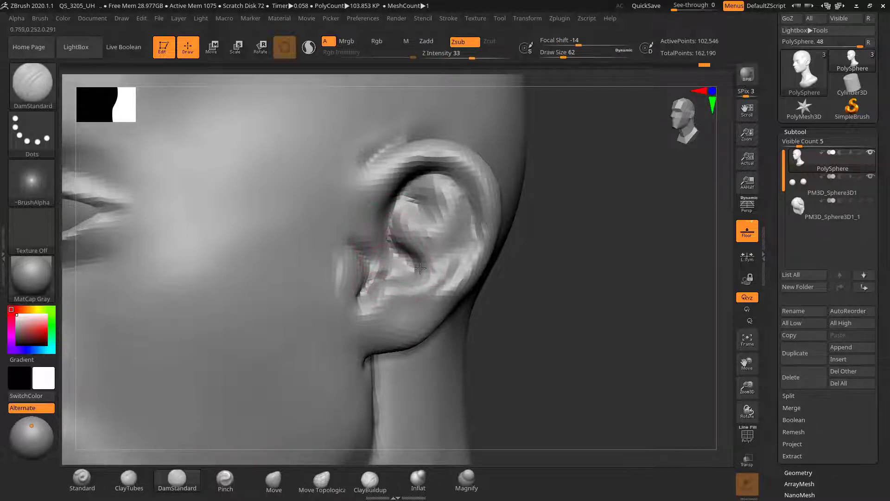
{"action": "mouse_move", "coordinate": [586, 252]}
{"action": "left_mouse_down"}
{"action": "mouse_move", "coordinate": [611, 253]}
{"action": "mouse_move", "coordinate": [571, 260]}
{"action": "left_mouse_up"}
Shift the edge of the ear's inner fold backward into a deeper curve with the Move brush at draw size 60
{"action": "left_click", "coordinate": [274, 480]}
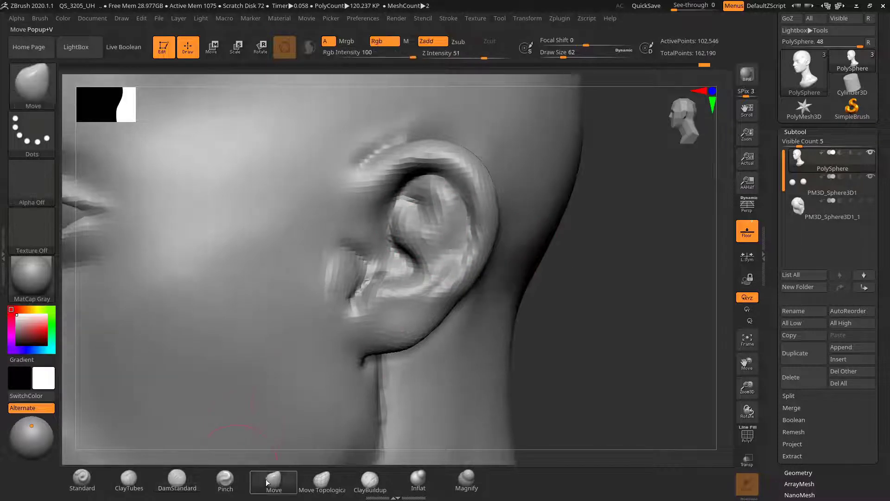
{"action": "key", "text": "s"}
{"action": "left_click_drag", "start_coordinate": [397, 243], "coordinate": [419, 248]}
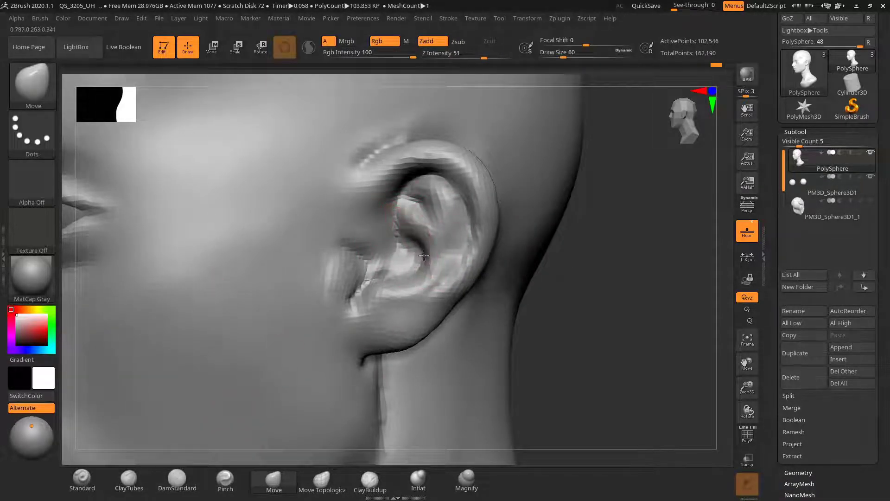
Sketch a temporary guide line along the inner fold, lower notch and tragus of the ear, and clear it
{"action": "left_click_drag", "start_coordinate": [593, 280], "coordinate": [598, 262], "text": "alt"}
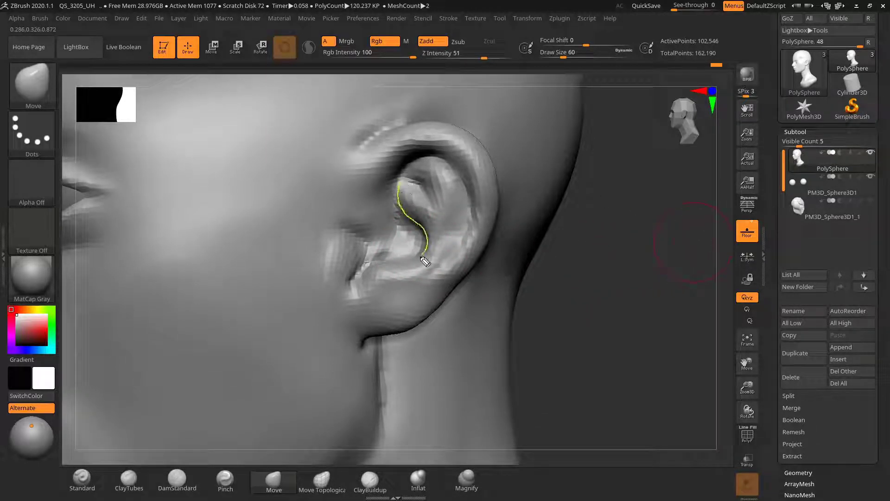
{"action": "mouse_move", "coordinate": [377, 277]}
{"action": "left_mouse_down"}
{"action": "mouse_move", "coordinate": [355, 278]}
{"action": "mouse_move", "coordinate": [360, 246]}
{"action": "left_mouse_up"}
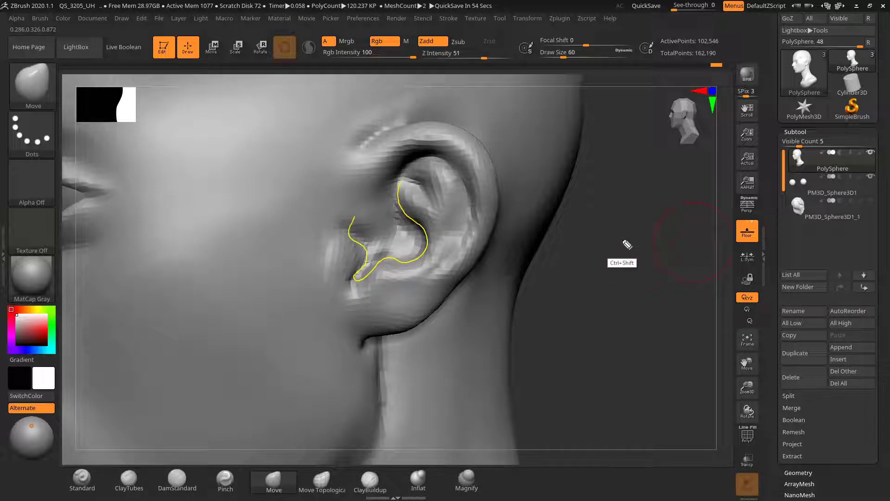
{"action": "key", "text": "ctrl+shift+7"}
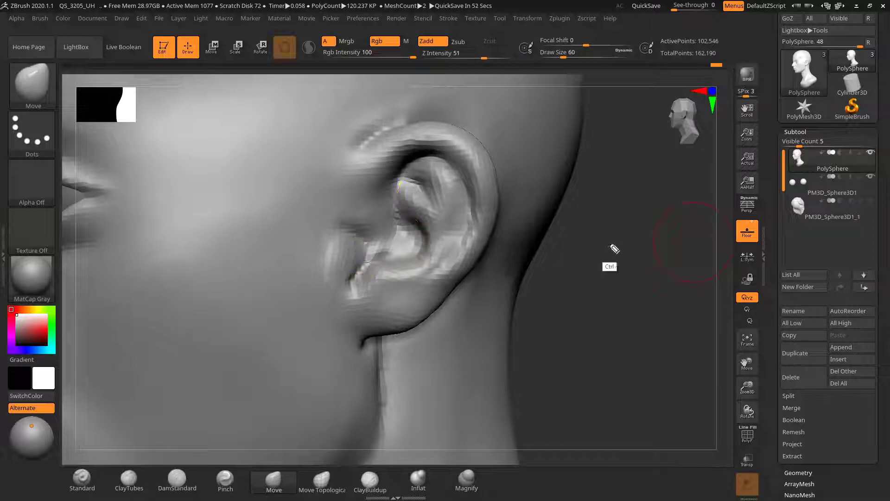
Smooth the tragus and its transition into the cheek in front of the ear
{"action": "left_click_drag", "start_coordinate": [612, 240], "coordinate": [574, 241]}
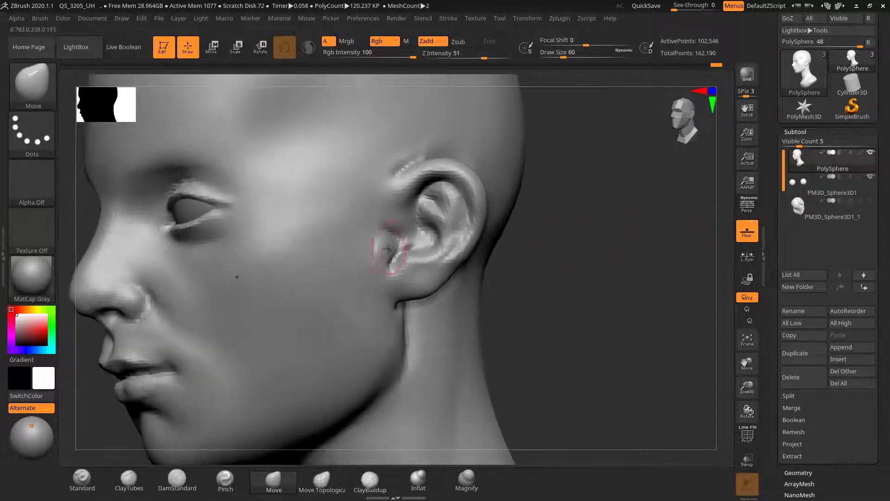
{"action": "left_click_drag", "start_coordinate": [391, 248], "coordinate": [366, 271], "text": "shift"}
{"action": "mouse_move", "coordinate": [559, 255]}
{"action": "left_mouse_down"}
{"action": "mouse_move", "coordinate": [574, 230]}
{"action": "mouse_move", "coordinate": [528, 240]}
{"action": "mouse_move", "coordinate": [566, 245]}
{"action": "mouse_move", "coordinate": [555, 227]}
{"action": "mouse_move", "coordinate": [549, 244]}
{"action": "mouse_move", "coordinate": [559, 251]}
{"action": "mouse_move", "coordinate": [550, 259]}
{"action": "mouse_move", "coordinate": [545, 250]}
{"action": "mouse_move", "coordinate": [548, 258]}
{"action": "mouse_move", "coordinate": [604, 266]}
{"action": "mouse_move", "coordinate": [537, 258]}
{"action": "left_mouse_up"}
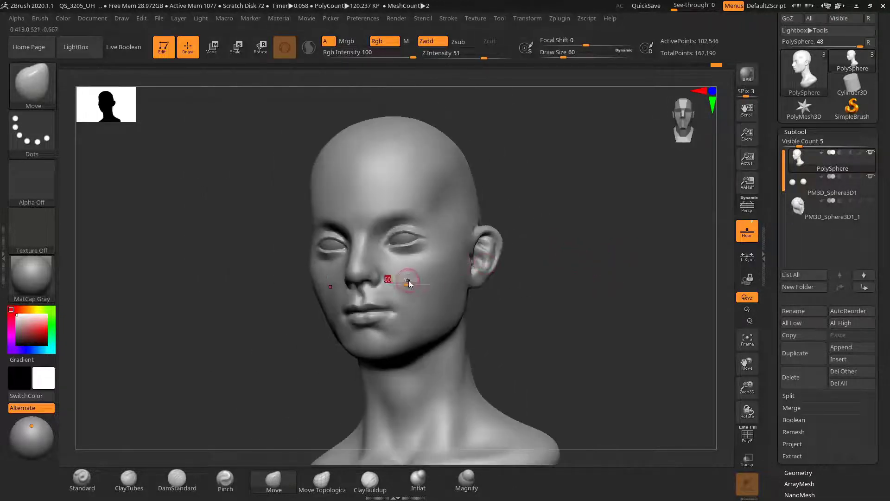
Adjust the ear's shape and placement against the head from the front, side and back with the Move brush at draw size 129
{"action": "key", "text": "s"}
{"action": "left_click_drag", "start_coordinate": [409, 283], "coordinate": [431, 281]}
{"action": "mouse_move", "coordinate": [544, 277]}
{"action": "left_mouse_down", "text": "shift"}
{"action": "mouse_move", "coordinate": [591, 276]}
{"action": "mouse_move", "coordinate": [584, 265]}
{"action": "mouse_move", "coordinate": [602, 252]}
{"action": "mouse_move", "coordinate": [562, 248]}
{"action": "mouse_move", "coordinate": [607, 245]}
{"action": "mouse_move", "coordinate": [548, 232]}
{"action": "mouse_move", "coordinate": [608, 232]}
{"action": "mouse_move", "coordinate": [590, 231]}
{"action": "left_mouse_up", "text": "shift"}
{"action": "left_click_drag", "start_coordinate": [629, 194], "coordinate": [543, 224]}
{"action": "key", "text": "s"}
{"action": "left_click_drag", "start_coordinate": [362, 255], "coordinate": [351, 256]}
{"action": "left_click_drag", "start_coordinate": [551, 232], "coordinate": [603, 234]}
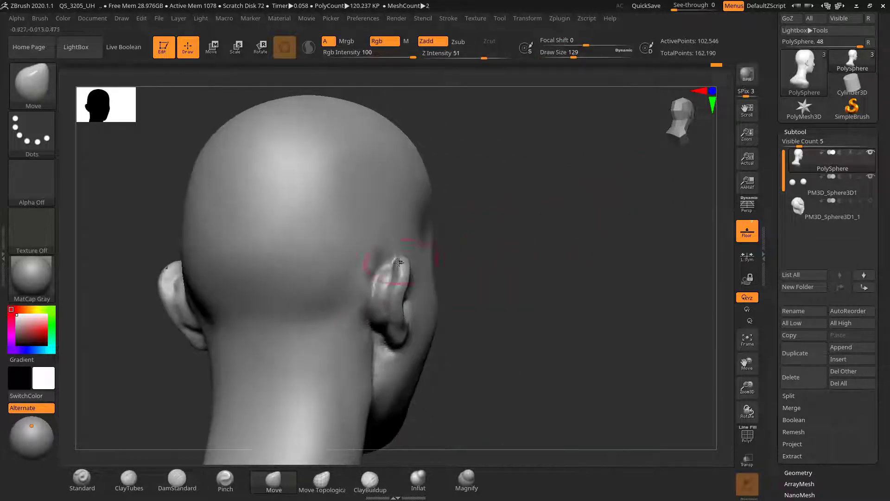
{"action": "left_click_drag", "start_coordinate": [550, 278], "coordinate": [541, 206]}
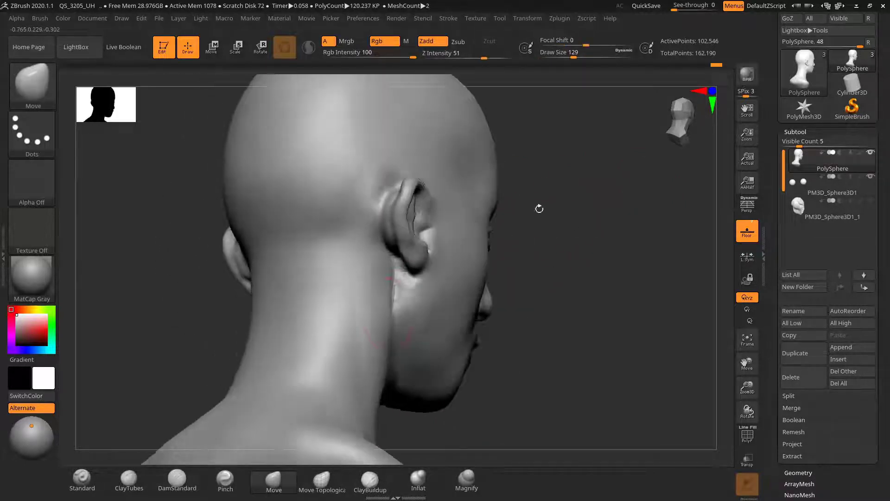
{"action": "key", "text": "shift"}
{"action": "mouse_move", "coordinate": [547, 297]}
{"action": "left_mouse_down", "text": "alt"}
{"action": "mouse_move", "coordinate": [562, 248]}
{"action": "mouse_move", "coordinate": [588, 264]}
{"action": "mouse_move", "coordinate": [596, 259]}
{"action": "mouse_move", "coordinate": [564, 265]}
{"action": "mouse_move", "coordinate": [578, 264]}
{"action": "mouse_move", "coordinate": [590, 235]}
{"action": "mouse_move", "coordinate": [651, 205]}
{"action": "mouse_move", "coordinate": [665, 225]}
{"action": "mouse_move", "coordinate": [640, 239]}
{"action": "left_mouse_up", "text": "alt"}
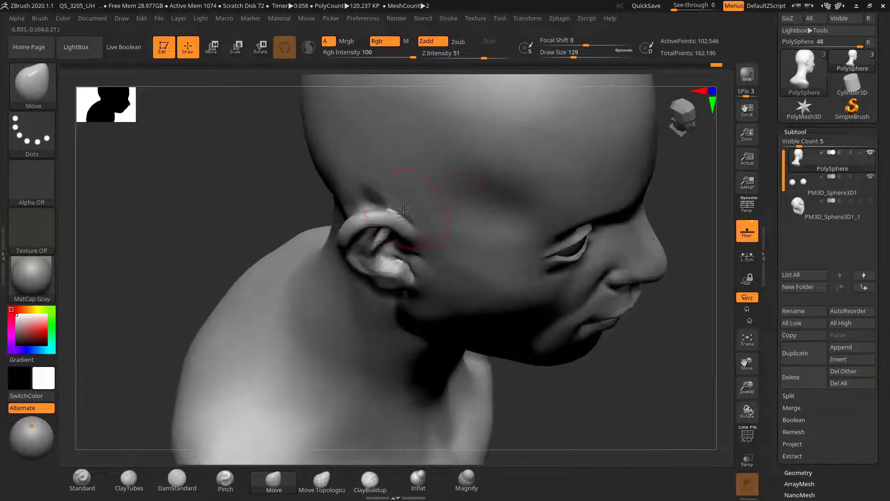
Refine the area where the ear's upper rim meets the head with the Move brush at draw size 70 and smooth it
{"action": "key", "text": "s"}
{"action": "left_click_drag", "start_coordinate": [394, 204], "coordinate": [383, 203]}
{"action": "key", "text": "shift"}
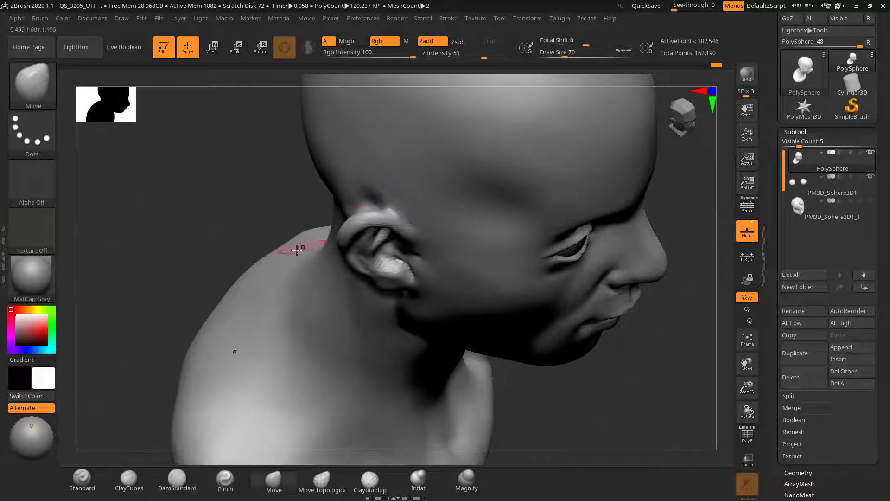
Carve the crease behind the ear's upper rim with DamStandard at draw size 50 and smooth its upper end
{"action": "left_click_drag", "start_coordinate": [237, 260], "coordinate": [250, 232]}
{"action": "left_click_drag", "start_coordinate": [614, 215], "coordinate": [609, 250]}
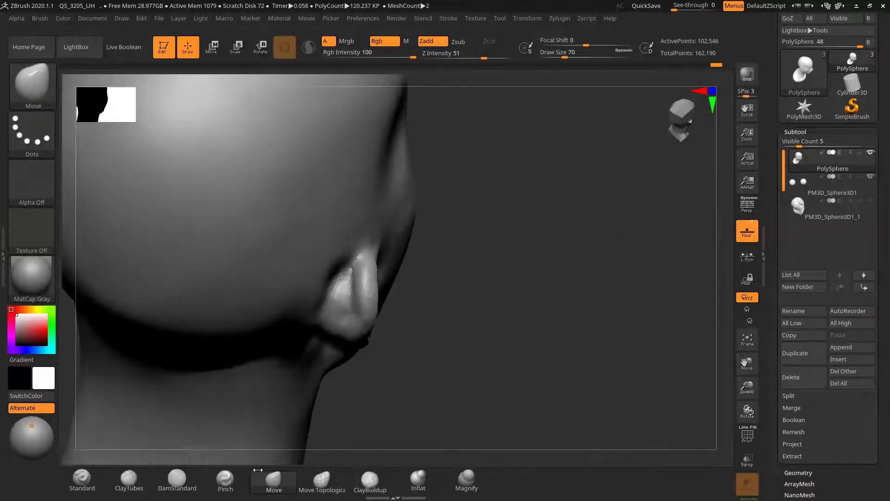
{"action": "left_click", "coordinate": [177, 478]}
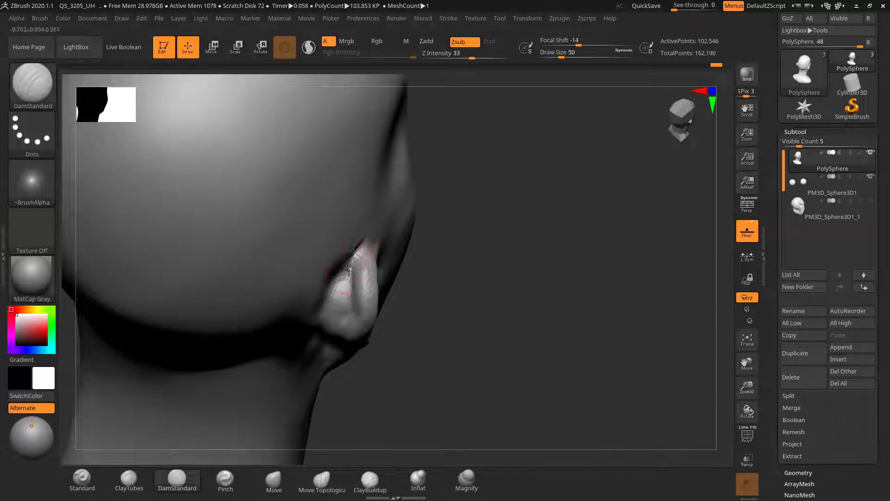
{"action": "left_click_drag", "start_coordinate": [498, 269], "coordinate": [493, 205]}
{"action": "left_click_drag", "start_coordinate": [361, 236], "coordinate": [368, 248], "text": "shift"}
{"action": "left_click_drag", "start_coordinate": [566, 229], "coordinate": [552, 208], "text": "alt"}
{"action": "mouse_move", "coordinate": [552, 209]}
{"action": "left_mouse_down"}
{"action": "mouse_move", "coordinate": [484, 204]}
{"action": "mouse_move", "coordinate": [610, 218]}
{"action": "mouse_move", "coordinate": [596, 215]}
{"action": "mouse_move", "coordinate": [564, 250]}
{"action": "mouse_move", "coordinate": [626, 215]}
{"action": "mouse_move", "coordinate": [598, 227]}
{"action": "left_mouse_up"}
Build up the temple beside the outer brow with ClayTubes at draw size 107 and smooth it into the forehead
{"action": "left_click", "coordinate": [137, 483]}
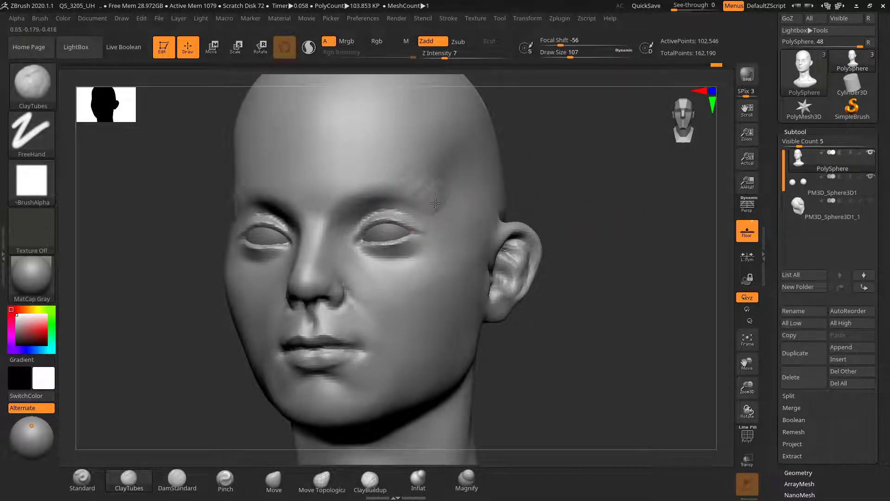
{"action": "left_click_drag", "start_coordinate": [545, 172], "coordinate": [521, 201], "text": "alt"}
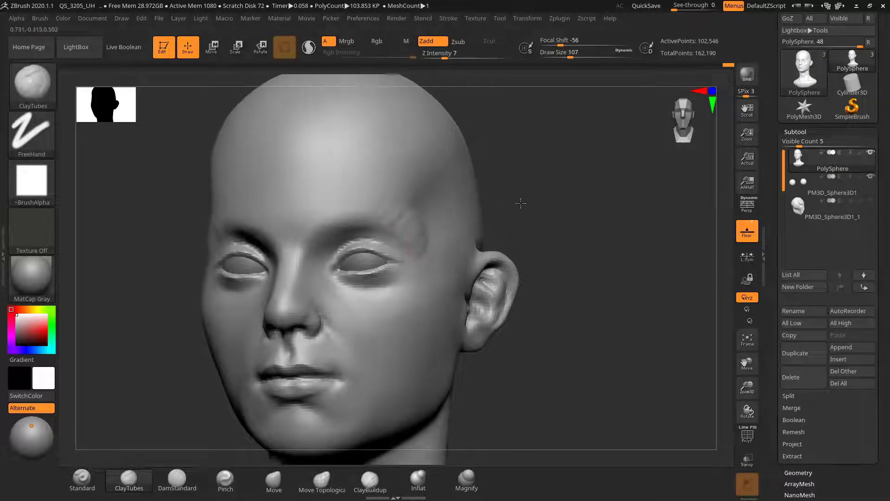
{"action": "left_click_drag", "start_coordinate": [398, 215], "coordinate": [409, 209], "text": "shift"}
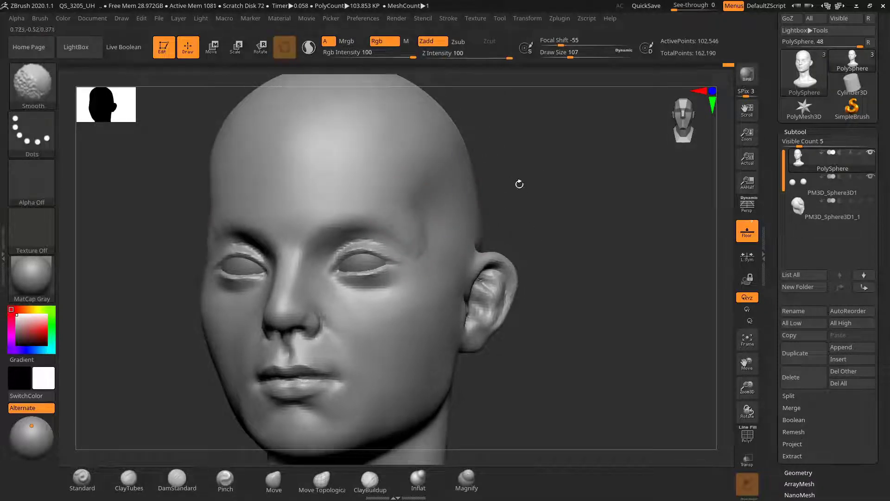
{"action": "left_click_drag", "start_coordinate": [537, 193], "coordinate": [452, 208]}
{"action": "key", "text": "shift"}
{"action": "left_click_drag", "start_coordinate": [590, 198], "coordinate": [552, 213]}
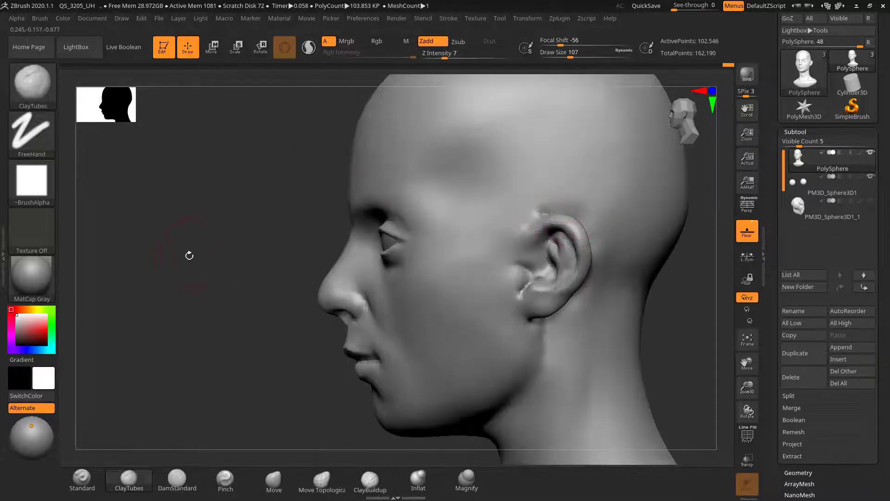
Hollow the cheek between cheekbone and jaw with the Standard brush at draw size 196 and smooth the transition at 192
{"action": "left_click_drag", "start_coordinate": [195, 269], "coordinate": [219, 277]}
{"action": "mouse_move", "coordinate": [603, 246]}
{"action": "left_mouse_down"}
{"action": "mouse_move", "coordinate": [592, 223]}
{"action": "mouse_move", "coordinate": [531, 229]}
{"action": "mouse_move", "coordinate": [603, 236]}
{"action": "left_mouse_up"}
{"action": "key", "text": "s"}
{"action": "left_click_drag", "start_coordinate": [448, 277], "coordinate": [457, 278]}
{"action": "mouse_move", "coordinate": [596, 271]}
{"action": "left_mouse_down"}
{"action": "mouse_move", "coordinate": [596, 254]}
{"action": "mouse_move", "coordinate": [587, 260]}
{"action": "left_mouse_up"}
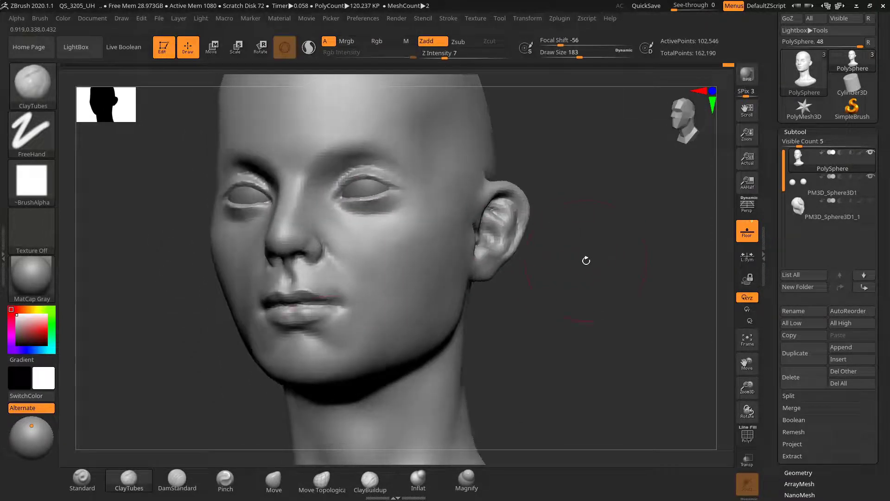
{"action": "left_click", "coordinate": [91, 476]}
{"action": "key", "text": "s"}
{"action": "left_click_drag", "start_coordinate": [434, 240], "coordinate": [397, 283]}
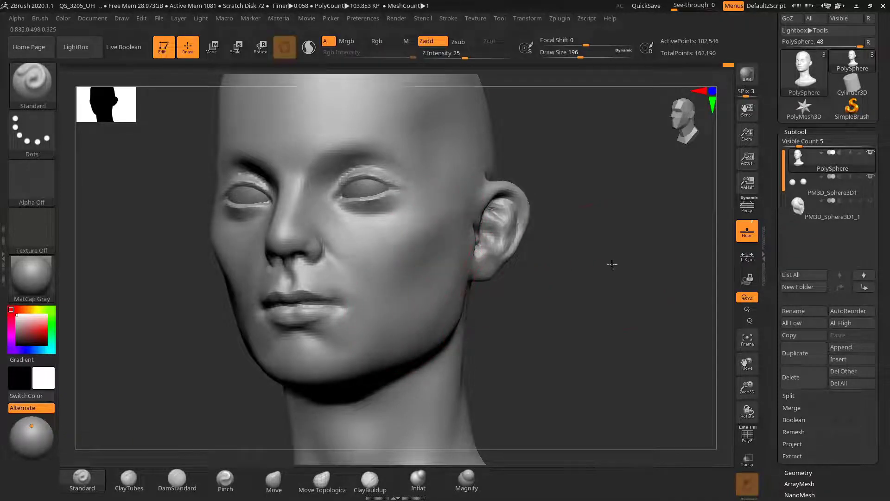
{"action": "key", "text": "ctrl+shift+z"}
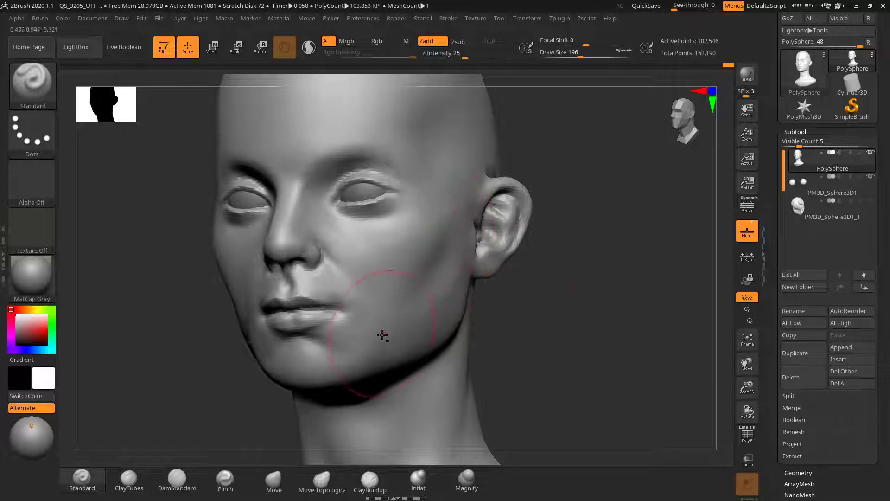
{"action": "key", "text": "ctrl+shift+z"}
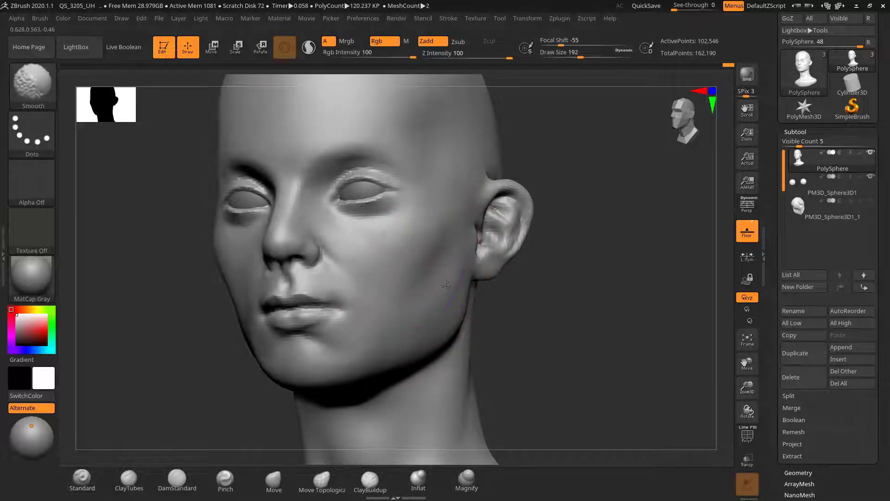
Sketch temporary guide outlines around the side planes of both cheeks down to the jaw, and clear them
{"action": "mouse_move", "coordinate": [541, 294]}
{"action": "left_mouse_down"}
{"action": "mouse_move", "coordinate": [552, 300]}
{"action": "mouse_move", "coordinate": [532, 296]}
{"action": "mouse_move", "coordinate": [553, 304]}
{"action": "left_mouse_up"}
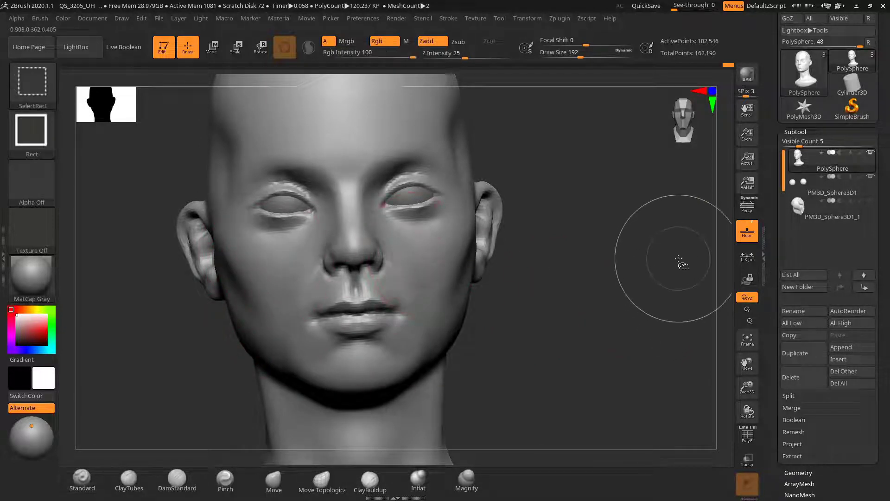
{"action": "left_click_drag", "start_coordinate": [572, 282], "coordinate": [566, 281]}
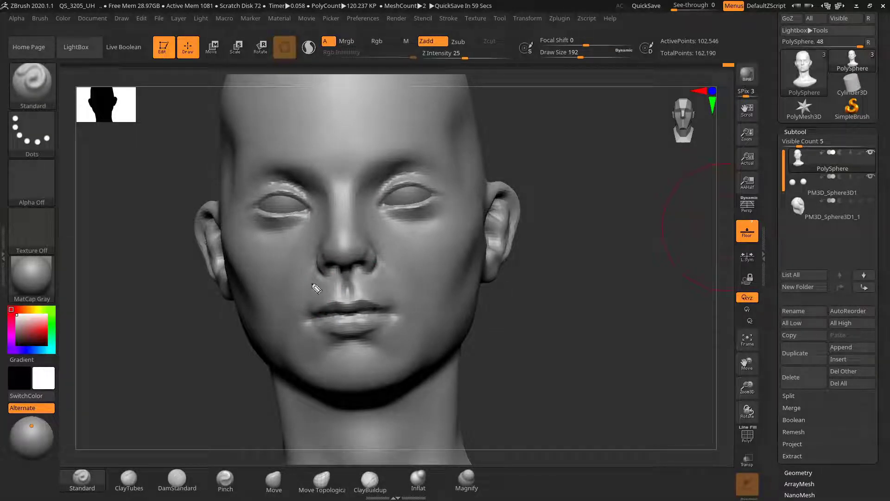
{"action": "mouse_move", "coordinate": [246, 284]}
{"action": "left_mouse_down"}
{"action": "mouse_move", "coordinate": [265, 327]}
{"action": "mouse_move", "coordinate": [253, 340]}
{"action": "left_mouse_up"}
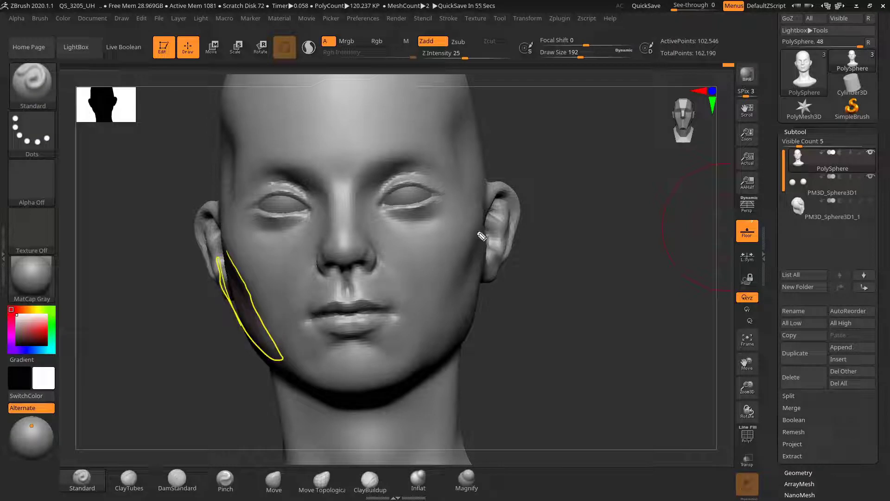
{"action": "left_click_drag", "start_coordinate": [490, 263], "coordinate": [482, 273]}
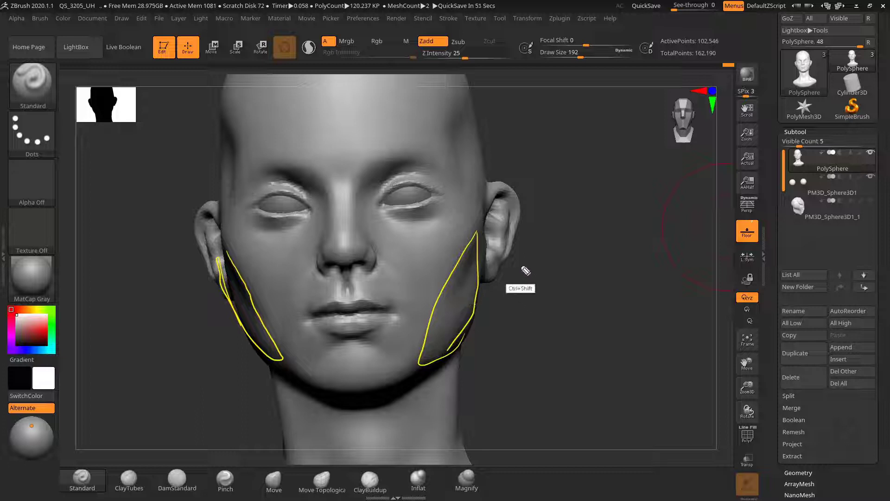
{"action": "key", "text": "ctrl+shift+7"}
Refine the lips and mouth corners with the Standard brush at draw size 50
{"action": "mouse_move", "coordinate": [513, 264]}
{"action": "left_mouse_down"}
{"action": "mouse_move", "coordinate": [558, 302]}
{"action": "mouse_move", "coordinate": [566, 274]}
{"action": "mouse_move", "coordinate": [530, 272]}
{"action": "mouse_move", "coordinate": [562, 267]}
{"action": "mouse_move", "coordinate": [602, 280]}
{"action": "mouse_move", "coordinate": [600, 260]}
{"action": "mouse_move", "coordinate": [611, 272]}
{"action": "mouse_move", "coordinate": [594, 280]}
{"action": "mouse_move", "coordinate": [562, 274]}
{"action": "mouse_move", "coordinate": [588, 254]}
{"action": "mouse_move", "coordinate": [591, 264]}
{"action": "mouse_move", "coordinate": [560, 273]}
{"action": "left_mouse_up"}
{"action": "key", "text": "shift"}
{"action": "key", "text": "bracketleft"}
{"action": "key", "text": "bracketleft"}
{"action": "key", "text": "bracketleft"}
{"action": "key", "text": "s"}
{"action": "left_click_drag", "start_coordinate": [392, 292], "coordinate": [352, 302]}
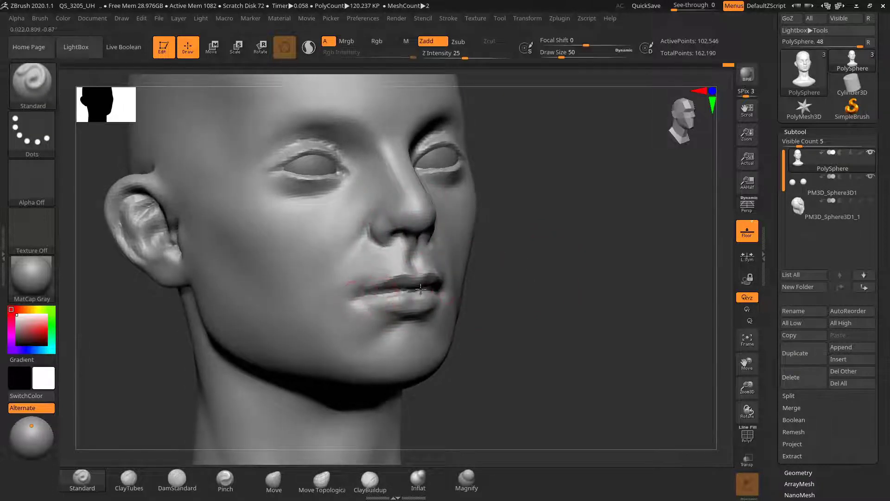
{"action": "left_click_drag", "start_coordinate": [521, 278], "coordinate": [445, 280]}
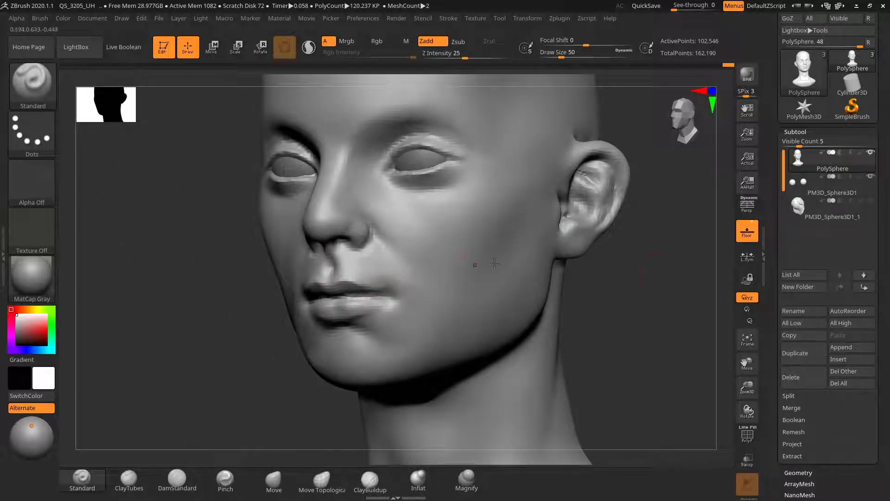
Refine the area under the nose beside the nostril in side view with the Standard brush at draw size 37
{"action": "mouse_move", "coordinate": [596, 281]}
{"action": "left_mouse_down", "text": "alt"}
{"action": "mouse_move", "coordinate": [586, 258]}
{"action": "mouse_move", "coordinate": [602, 277]}
{"action": "mouse_move", "coordinate": [601, 259]}
{"action": "mouse_move", "coordinate": [609, 283]}
{"action": "left_mouse_up", "text": "alt"}
{"action": "mouse_move", "coordinate": [651, 267]}
{"action": "left_mouse_down", "text": "alt"}
{"action": "mouse_move", "coordinate": [574, 239]}
{"action": "mouse_move", "coordinate": [586, 283]}
{"action": "mouse_move", "coordinate": [548, 285]}
{"action": "left_mouse_up", "text": "alt"}
{"action": "key", "text": "s"}
{"action": "left_click_drag", "start_coordinate": [495, 262], "coordinate": [492, 262]}
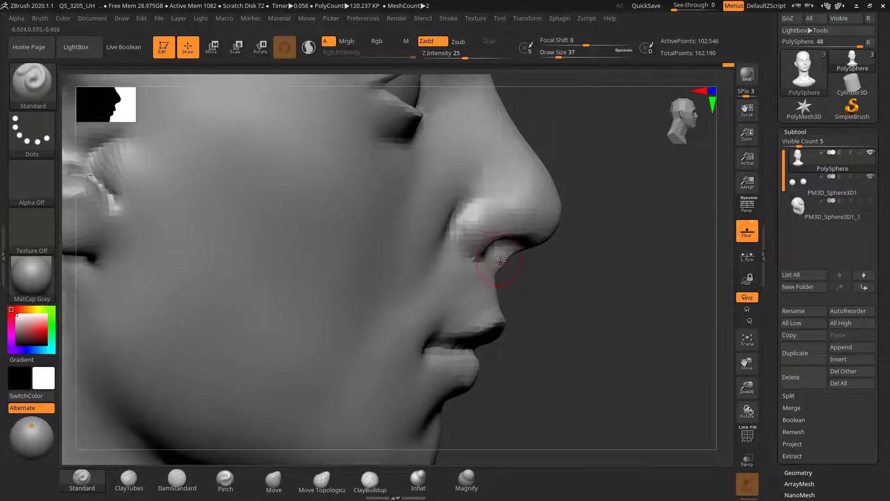
Reshape the front of the neck beneath the chin in side view with the Move brush at draw size 225
{"action": "left_click", "coordinate": [273, 480]}
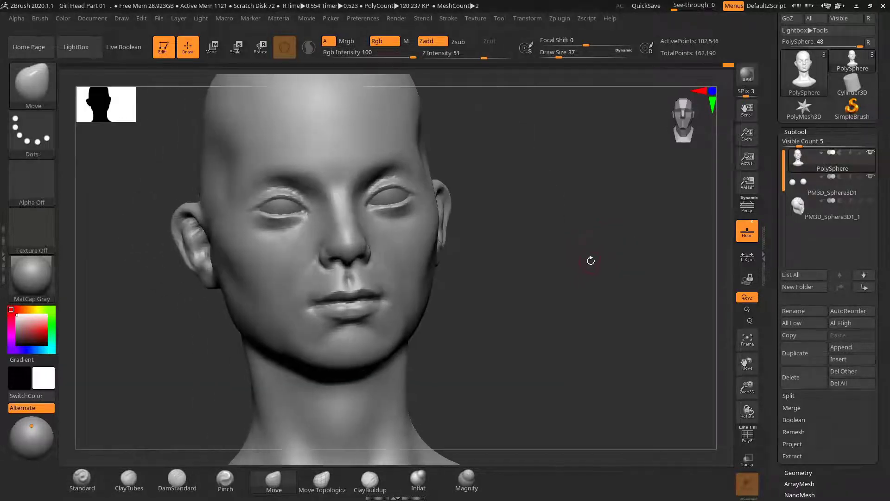
{"action": "left_click_drag", "start_coordinate": [590, 258], "coordinate": [528, 281]}
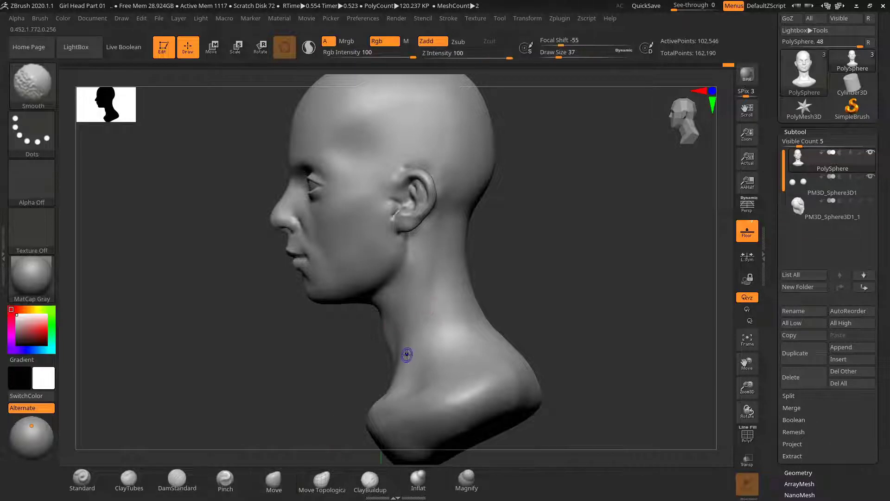
{"action": "key", "text": "b"}
{"action": "key", "text": "Escape"}
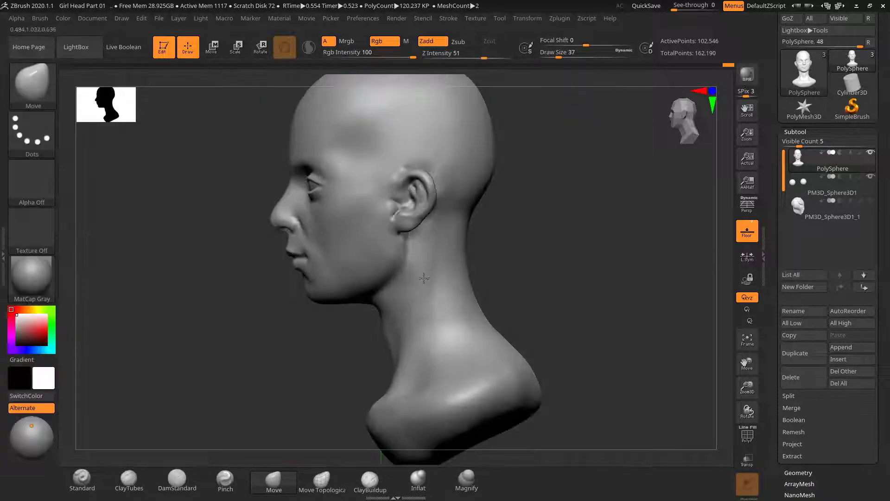
{"action": "key", "text": "s"}
{"action": "left_click_drag", "start_coordinate": [407, 294], "coordinate": [408, 294]}
{"action": "key", "text": "s"}
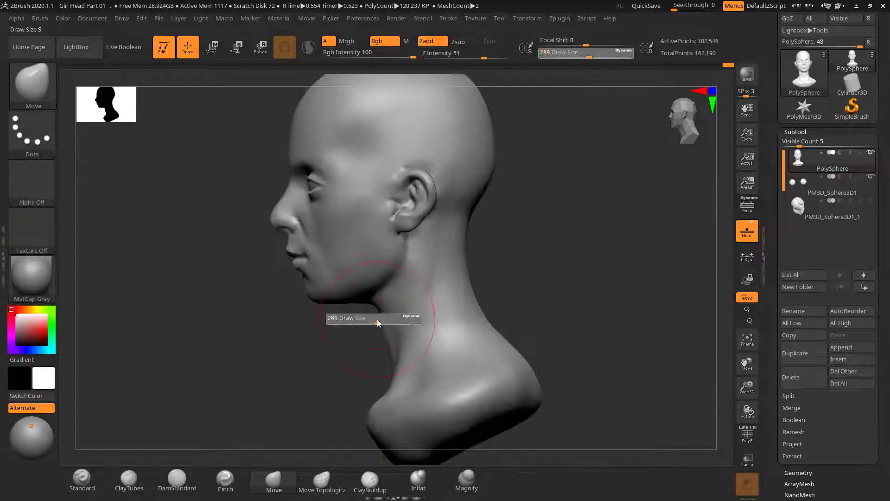
{"action": "left_click_drag", "start_coordinate": [377, 320], "coordinate": [369, 313]}
{"action": "key", "text": "s"}
{"action": "key", "text": "s"}
{"action": "key", "text": "s"}
{"action": "key", "text": "s"}
{"action": "left_click_drag", "start_coordinate": [392, 361], "coordinate": [392, 364]}
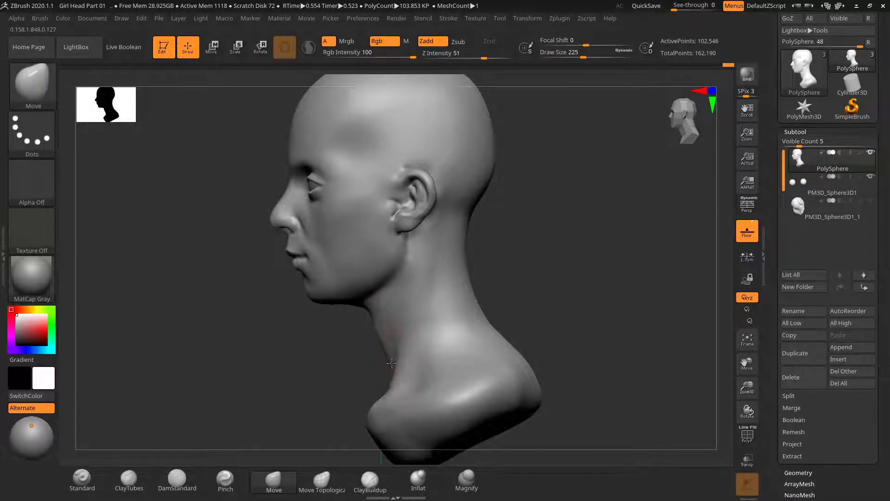
Show the hair subtool on the bust and make it the active subtool
{"action": "mouse_move", "coordinate": [553, 282]}
{"action": "left_mouse_down", "text": "alt"}
{"action": "mouse_move", "coordinate": [521, 277]}
{"action": "mouse_move", "coordinate": [555, 276]}
{"action": "left_mouse_up", "text": "alt"}
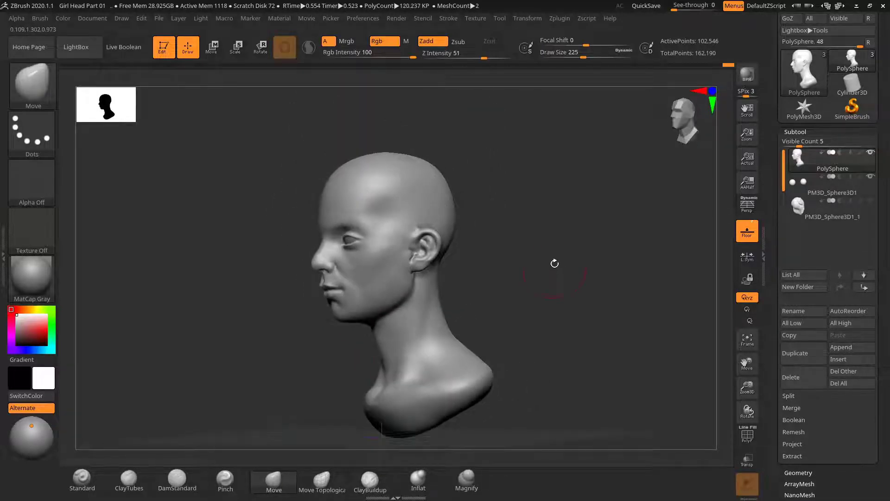
{"action": "mouse_move", "coordinate": [569, 242]}
{"action": "left_mouse_down", "text": "alt"}
{"action": "mouse_move", "coordinate": [570, 253]}
{"action": "mouse_move", "coordinate": [576, 237]}
{"action": "mouse_move", "coordinate": [587, 246]}
{"action": "mouse_move", "coordinate": [528, 254]}
{"action": "mouse_move", "coordinate": [578, 244]}
{"action": "mouse_move", "coordinate": [544, 241]}
{"action": "mouse_move", "coordinate": [594, 229]}
{"action": "mouse_move", "coordinate": [524, 248]}
{"action": "mouse_move", "coordinate": [568, 236]}
{"action": "left_mouse_up", "text": "alt"}
{"action": "key", "text": "f"}
{"action": "left_click", "coordinate": [852, 195]}
{"action": "left_click", "coordinate": [481, 241], "text": "alt"}
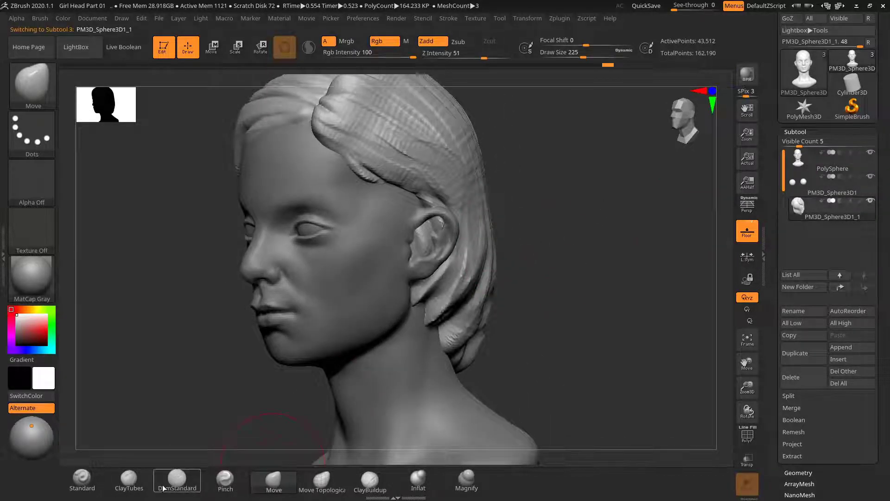
Build up the hair around the top of the ear with the ClayTubes brush at draw size 114
{"action": "left_click", "coordinate": [128, 480]}
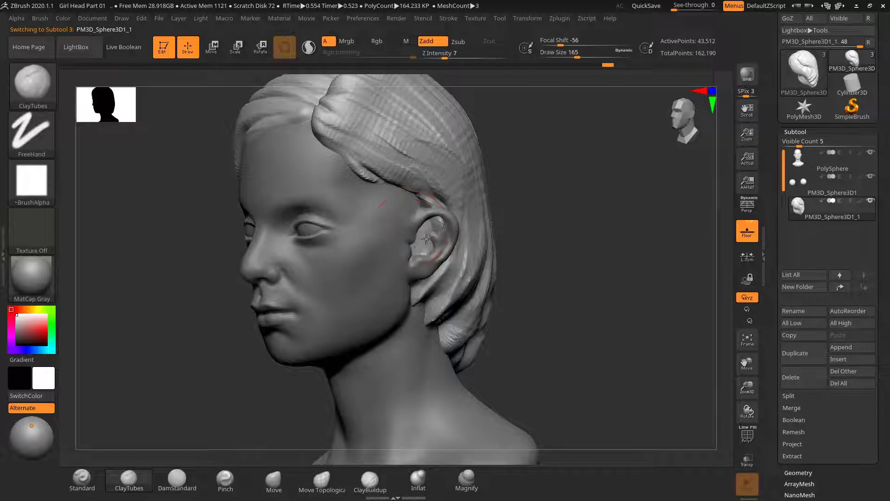
{"action": "key", "text": "s"}
{"action": "left_click_drag", "start_coordinate": [424, 241], "coordinate": [417, 240]}
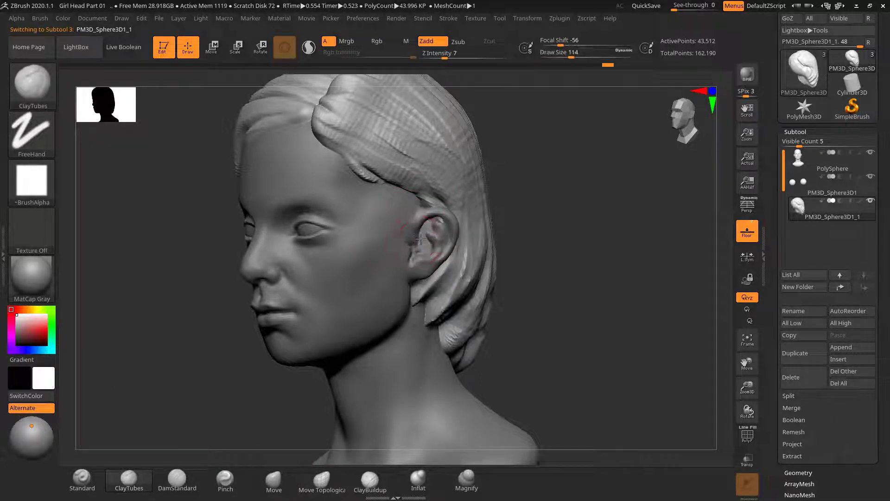
Carve the hair edge around and behind both ears with the DamStandard brush at draw size 137
{"action": "left_click", "coordinate": [182, 485]}
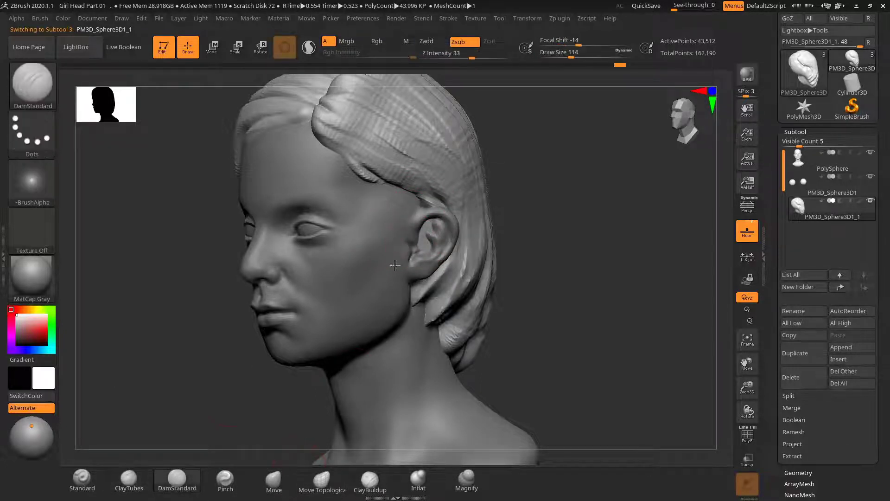
{"action": "key", "text": "s"}
{"action": "left_click_drag", "start_coordinate": [421, 261], "coordinate": [423, 261]}
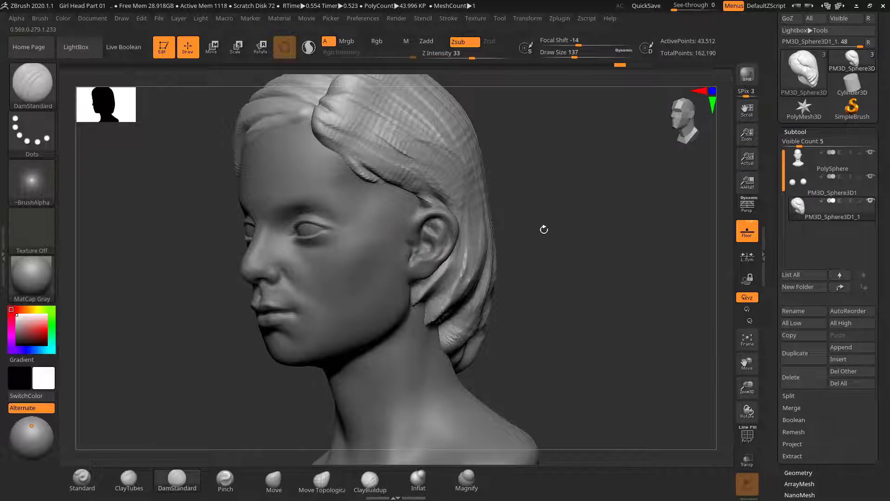
{"action": "left_click_drag", "start_coordinate": [542, 228], "coordinate": [619, 217]}
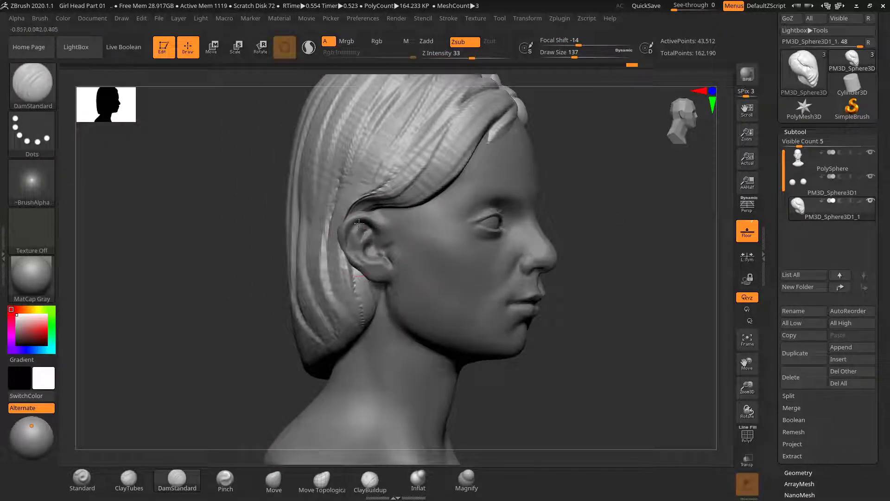
{"action": "left_click_drag", "start_coordinate": [349, 227], "coordinate": [348, 252]}
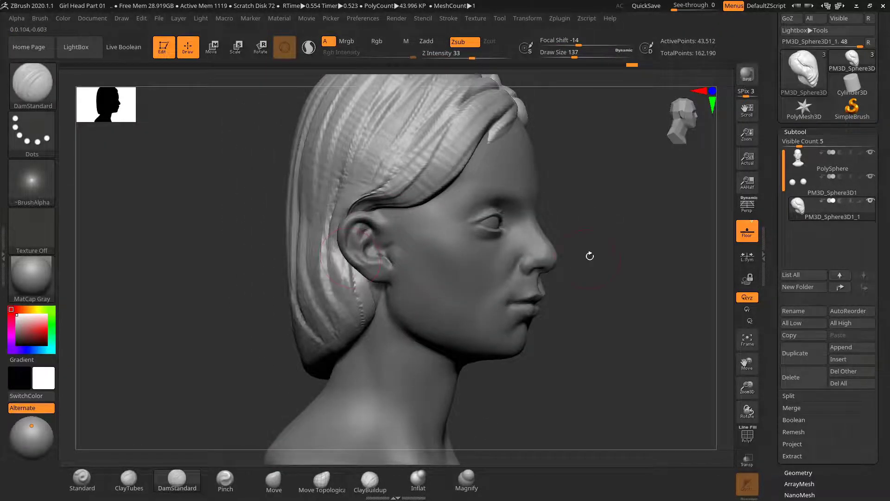
Pull the side hair down to the top of the ear with the Move brush at draw size 148
{"action": "mouse_move", "coordinate": [589, 256]}
{"action": "left_mouse_down", "text": "alt"}
{"action": "mouse_move", "coordinate": [534, 236]}
{"action": "mouse_move", "coordinate": [562, 238]}
{"action": "mouse_move", "coordinate": [550, 262]}
{"action": "mouse_move", "coordinate": [586, 221]}
{"action": "mouse_move", "coordinate": [556, 237]}
{"action": "left_mouse_up", "text": "alt"}
{"action": "left_click", "coordinate": [274, 480]}
{"action": "key", "text": "s"}
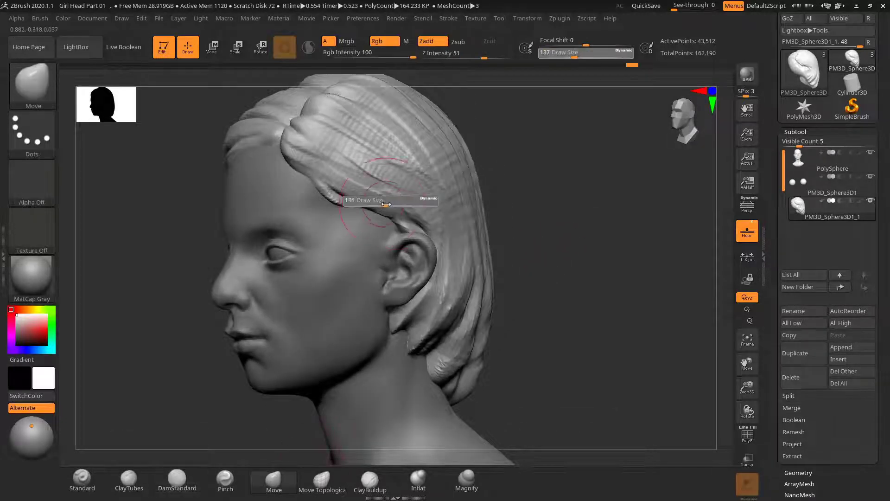
{"action": "mouse_move", "coordinate": [387, 204]}
{"action": "left_mouse_down"}
{"action": "mouse_move", "coordinate": [370, 215]}
{"action": "mouse_move", "coordinate": [374, 223]}
{"action": "left_mouse_up"}
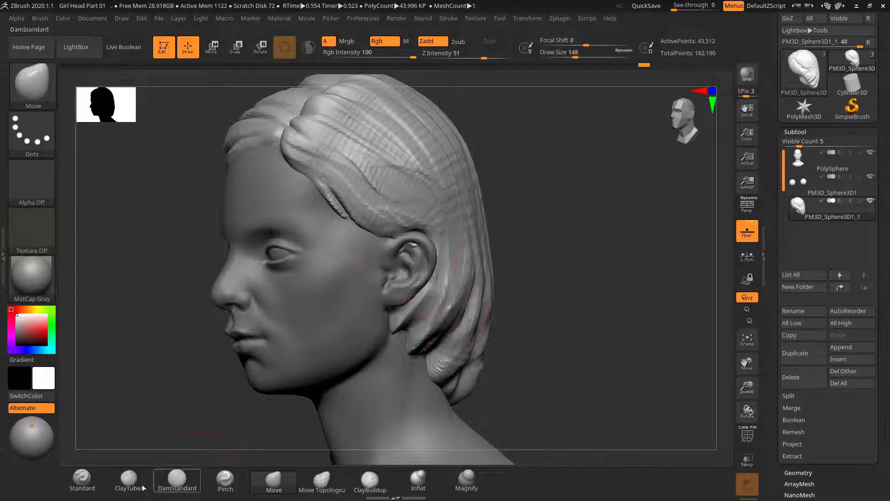
Carve strand grooves into the hair above both ears with the DamStandard brush at draw size 148
{"action": "left_click", "coordinate": [176, 479]}
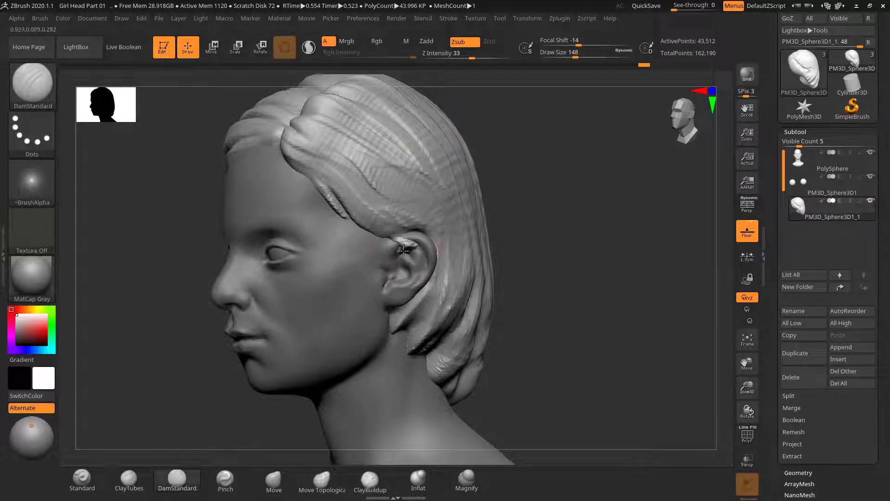
{"action": "left_click_drag", "start_coordinate": [579, 248], "coordinate": [547, 211], "text": "alt"}
{"action": "left_click_drag", "start_coordinate": [503, 229], "coordinate": [575, 234]}
{"action": "mouse_move", "coordinate": [535, 206]}
{"action": "left_mouse_down"}
{"action": "mouse_move", "coordinate": [574, 202]}
{"action": "mouse_move", "coordinate": [603, 217]}
{"action": "mouse_move", "coordinate": [569, 215]}
{"action": "mouse_move", "coordinate": [582, 233]}
{"action": "left_mouse_up"}
{"action": "left_click_drag", "start_coordinate": [361, 251], "coordinate": [405, 236]}
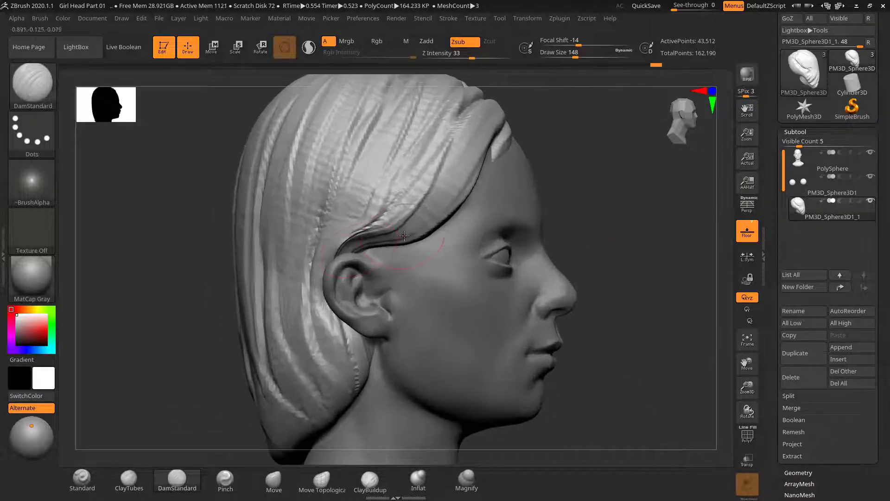
Adjust the hair's outline around the face and ear with the Move brush at draw size 183
{"action": "left_click", "coordinate": [273, 479]}
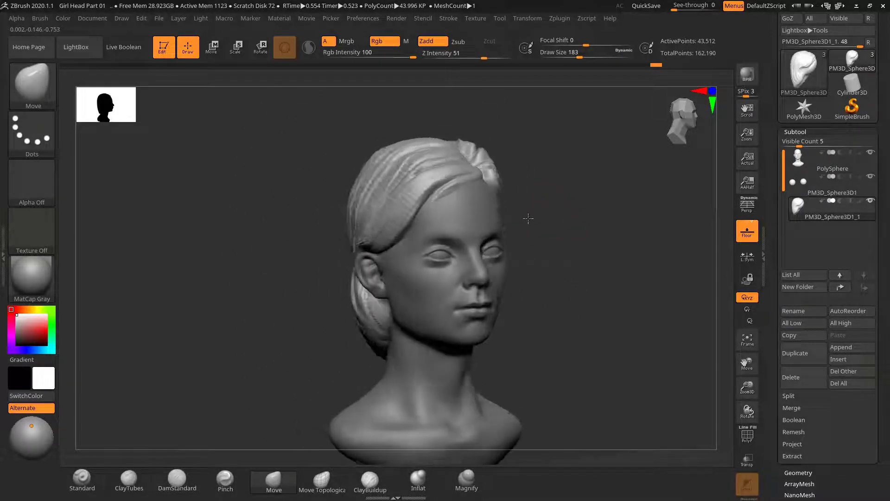
{"action": "left_click_drag", "start_coordinate": [589, 211], "coordinate": [548, 208]}
{"action": "left_click_drag", "start_coordinate": [548, 208], "coordinate": [570, 238], "text": "alt"}
Make the head subtool active and adjust the cheek contours with the Move brush at draw size 118
{"action": "left_click", "coordinate": [434, 255], "text": "alt"}
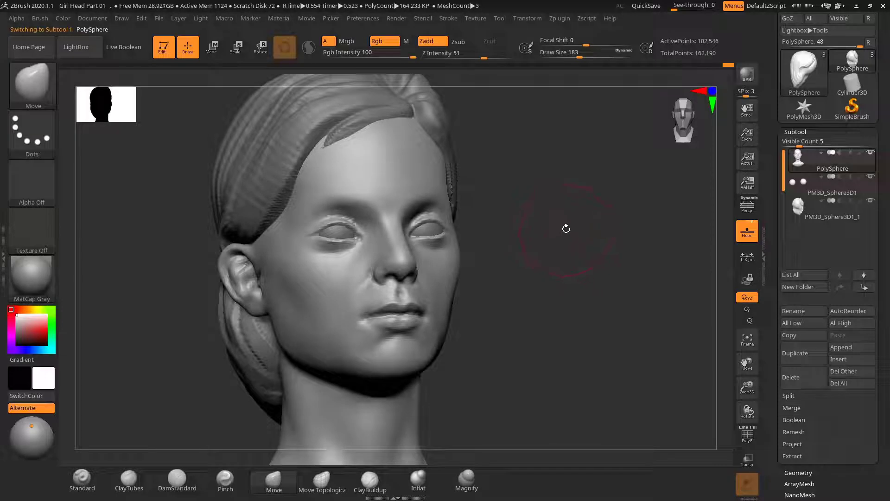
{"action": "left_click_drag", "start_coordinate": [561, 246], "coordinate": [558, 207]}
{"action": "key", "text": "s"}
{"action": "left_click_drag", "start_coordinate": [412, 253], "coordinate": [405, 254]}
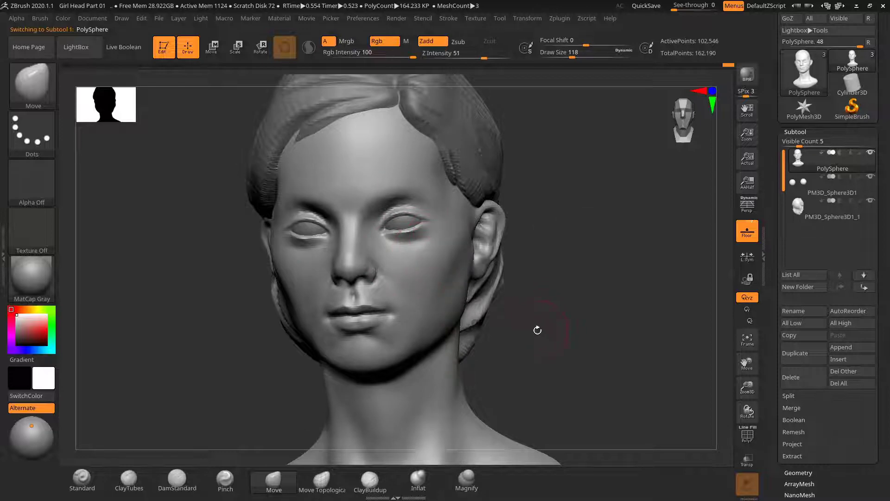
{"action": "mouse_move", "coordinate": [555, 320]}
{"action": "left_mouse_down"}
{"action": "mouse_move", "coordinate": [522, 308]}
{"action": "mouse_move", "coordinate": [578, 300]}
{"action": "mouse_move", "coordinate": [586, 268]}
{"action": "mouse_move", "coordinate": [582, 281]}
{"action": "mouse_move", "coordinate": [538, 299]}
{"action": "left_mouse_up"}
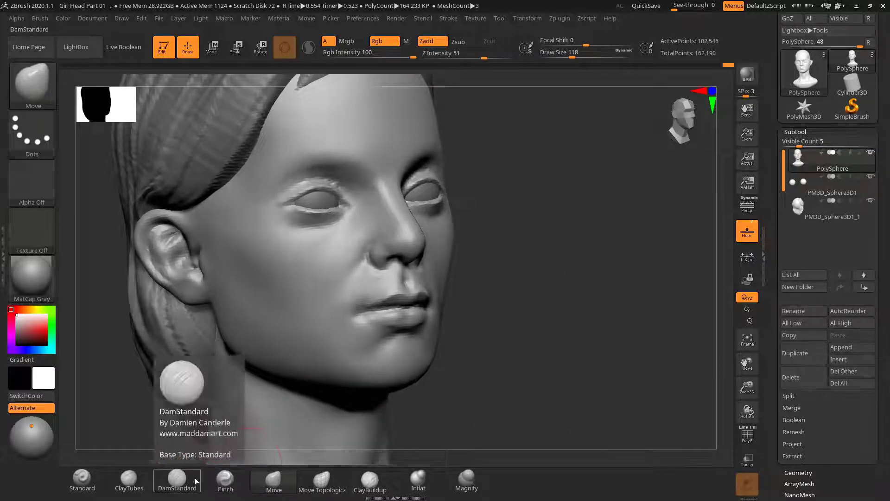
Refine the creases at the mouth corners with the DamStandard brush at draw size 52
{"action": "left_click", "coordinate": [177, 480]}
{"action": "mouse_move", "coordinate": [511, 314]}
{"action": "left_mouse_down"}
{"action": "mouse_move", "coordinate": [515, 284]}
{"action": "mouse_move", "coordinate": [524, 285]}
{"action": "left_mouse_up"}
{"action": "key", "text": "s"}
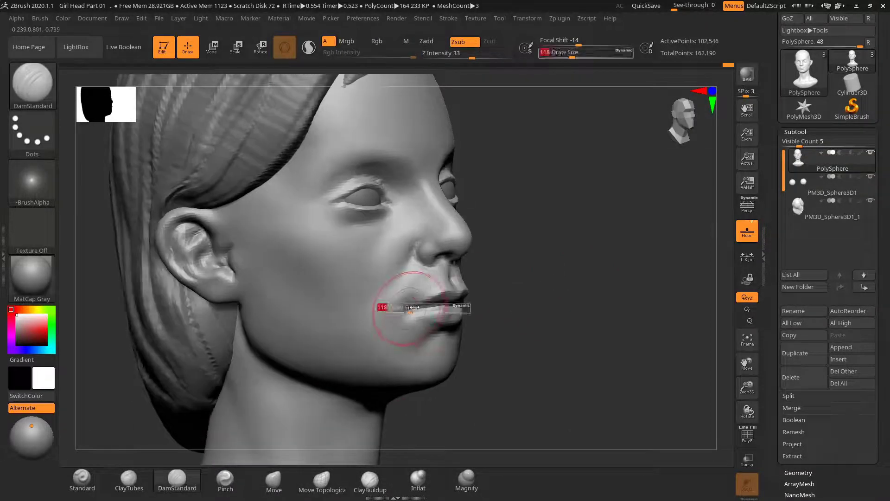
{"action": "left_click_drag", "start_coordinate": [414, 307], "coordinate": [403, 307]}
{"action": "mouse_move", "coordinate": [507, 284]}
{"action": "left_mouse_down", "text": "shift"}
{"action": "mouse_move", "coordinate": [615, 264]}
{"action": "mouse_move", "coordinate": [572, 246]}
{"action": "mouse_move", "coordinate": [508, 242]}
{"action": "mouse_move", "coordinate": [583, 255]}
{"action": "mouse_move", "coordinate": [566, 252]}
{"action": "mouse_move", "coordinate": [581, 238]}
{"action": "mouse_move", "coordinate": [579, 272]}
{"action": "mouse_move", "coordinate": [592, 237]}
{"action": "mouse_move", "coordinate": [577, 252]}
{"action": "mouse_move", "coordinate": [576, 267]}
{"action": "mouse_move", "coordinate": [600, 248]}
{"action": "mouse_move", "coordinate": [554, 236]}
{"action": "mouse_move", "coordinate": [513, 241]}
{"action": "mouse_move", "coordinate": [534, 242]}
{"action": "left_mouse_up", "text": "shift"}
Reshape the jaw angle below the ear in side view with the Move brush at draw size 220
{"action": "left_click_drag", "start_coordinate": [602, 246], "coordinate": [602, 297], "text": "alt"}
{"action": "left_click", "coordinate": [274, 480]}
{"action": "key", "text": "s"}
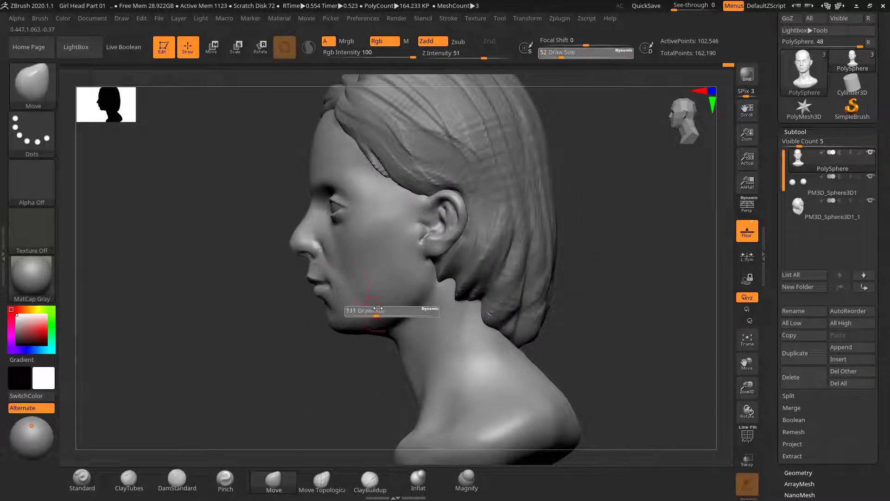
{"action": "left_click_drag", "start_coordinate": [378, 308], "coordinate": [402, 295]}
{"action": "key", "text": "s"}
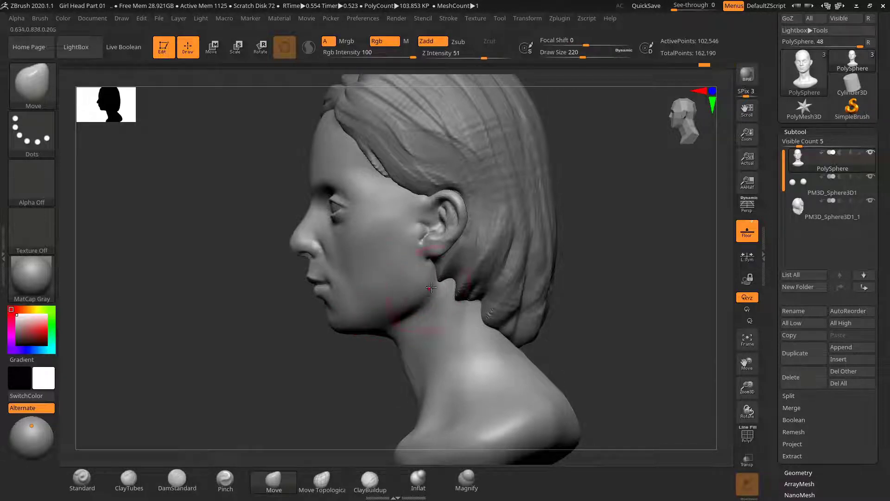
Adjust the earlobe and lower ear with the Move brush at draw sizes 153 and 122
{"action": "mouse_move", "coordinate": [603, 264]}
{"action": "left_mouse_down"}
{"action": "mouse_move", "coordinate": [638, 258]}
{"action": "mouse_move", "coordinate": [592, 269]}
{"action": "mouse_move", "coordinate": [568, 256]}
{"action": "left_mouse_up"}
{"action": "key", "text": "s"}
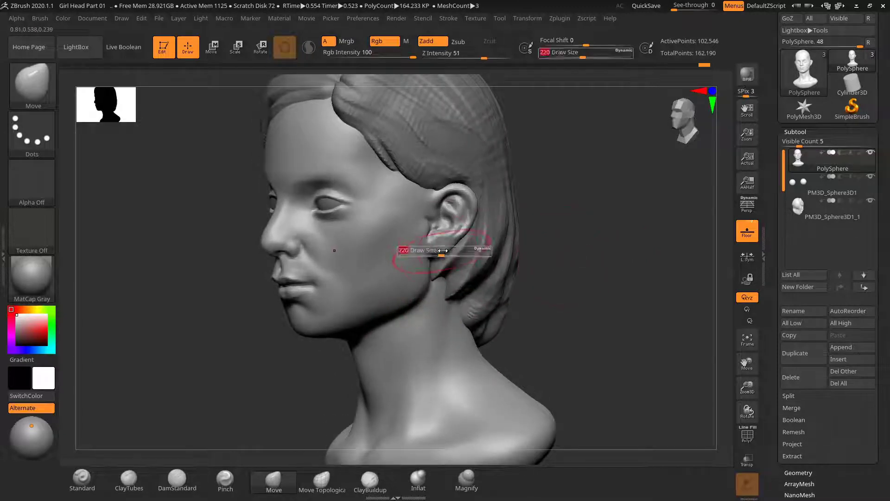
{"action": "left_click_drag", "start_coordinate": [443, 250], "coordinate": [435, 251]}
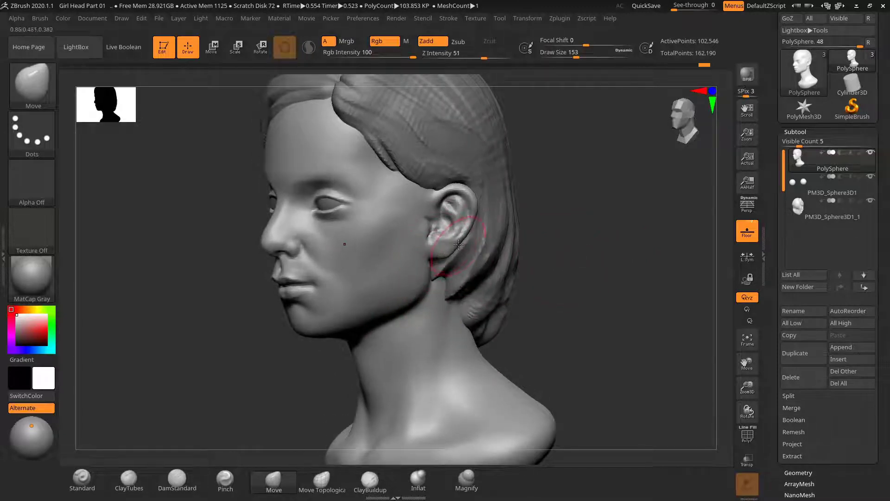
{"action": "key", "text": "s"}
{"action": "left_click_drag", "start_coordinate": [446, 234], "coordinate": [439, 233]}
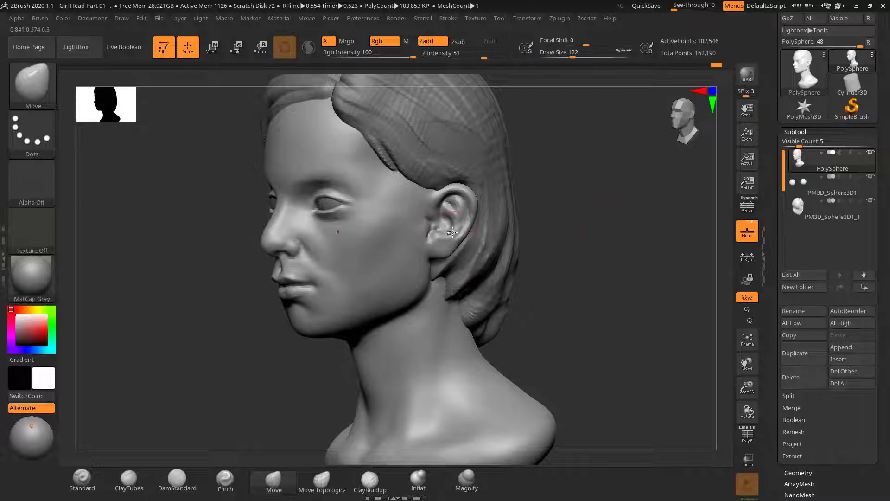
Reshape the nose bridge and profile in side view with the Move brush at draw sizes 85 and 107
{"action": "mouse_move", "coordinate": [607, 227]}
{"action": "left_mouse_down", "text": "alt"}
{"action": "mouse_move", "coordinate": [568, 225]}
{"action": "mouse_move", "coordinate": [603, 233]}
{"action": "mouse_move", "coordinate": [589, 244]}
{"action": "mouse_move", "coordinate": [639, 233]}
{"action": "mouse_move", "coordinate": [554, 250]}
{"action": "left_mouse_up", "text": "alt"}
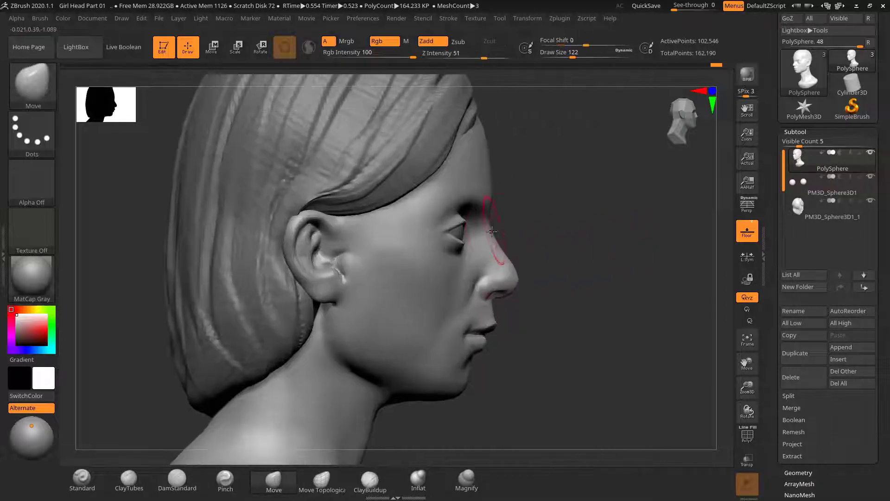
{"action": "key", "text": "s"}
{"action": "left_click_drag", "start_coordinate": [490, 230], "coordinate": [485, 231]}
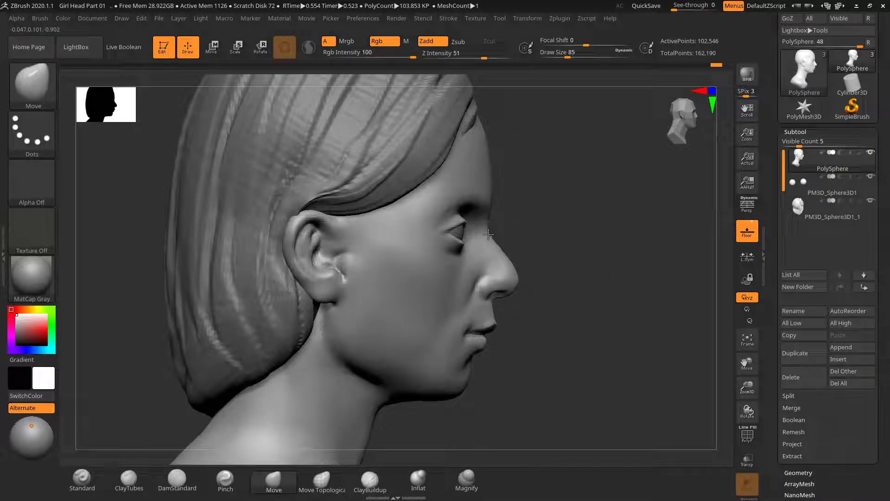
{"action": "key", "text": "s"}
{"action": "left_click_drag", "start_coordinate": [508, 264], "coordinate": [577, 260]}
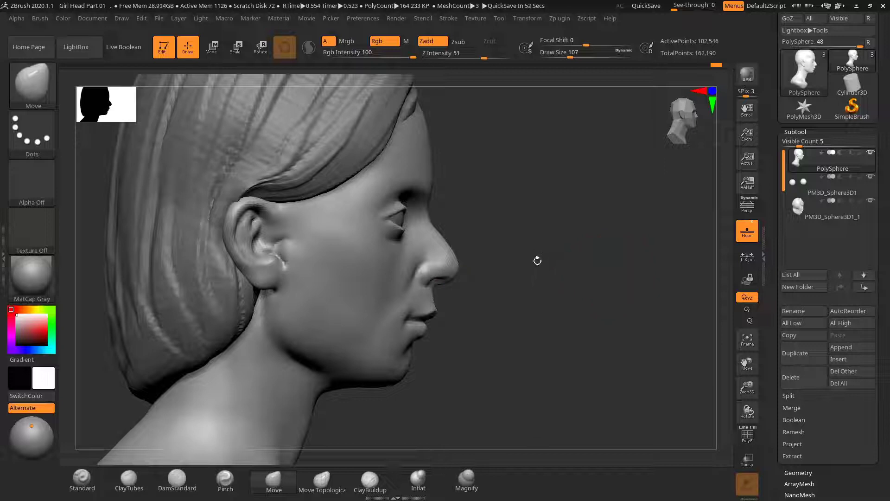
Refine the line from the nose bridge to its tip with the Move brush at draw sizes 101 and 82
{"action": "mouse_move", "coordinate": [503, 271]}
{"action": "right_mouse_down", "text": "ctrl"}
{"action": "mouse_move", "coordinate": [502, 253]}
{"action": "mouse_move", "coordinate": [492, 263]}
{"action": "right_mouse_up", "text": "ctrl"}
{"action": "key", "text": "s"}
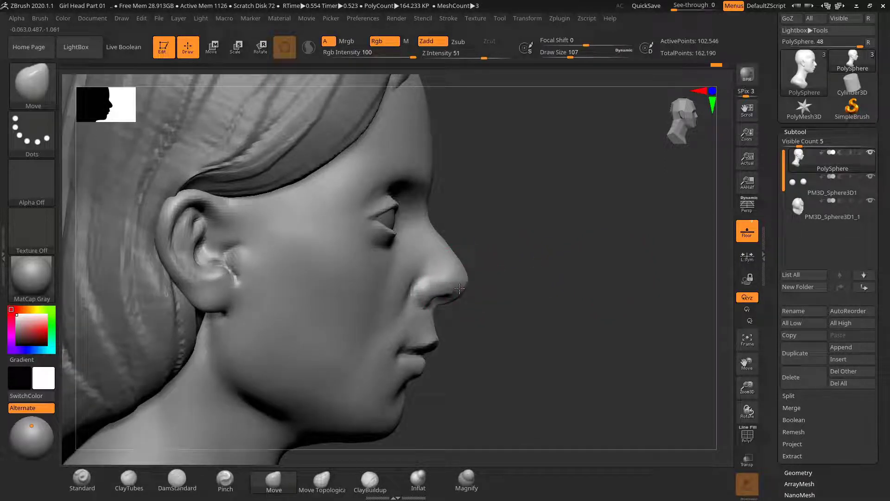
{"action": "right_click_drag", "start_coordinate": [506, 283], "coordinate": [441, 234], "text": "ctrl"}
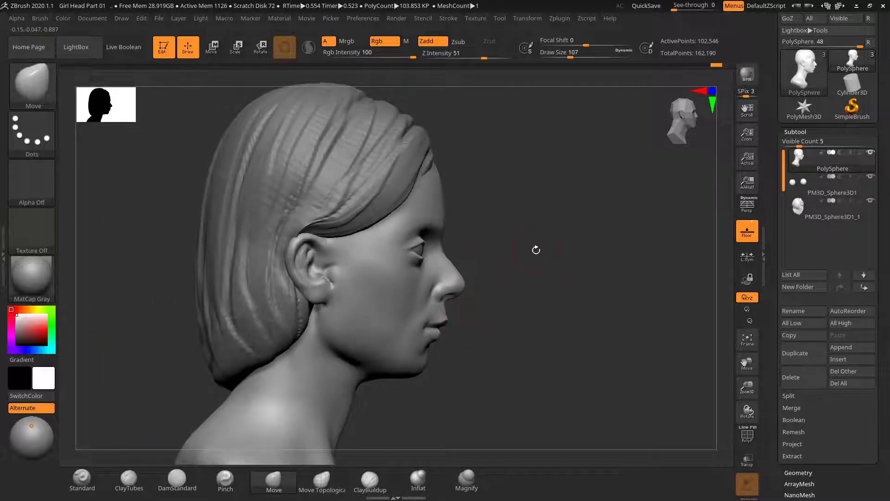
{"action": "right_click_drag", "start_coordinate": [537, 249], "coordinate": [447, 247], "text": "ctrl"}
{"action": "key", "text": "s"}
{"action": "left_click_drag", "start_coordinate": [445, 248], "coordinate": [444, 247]}
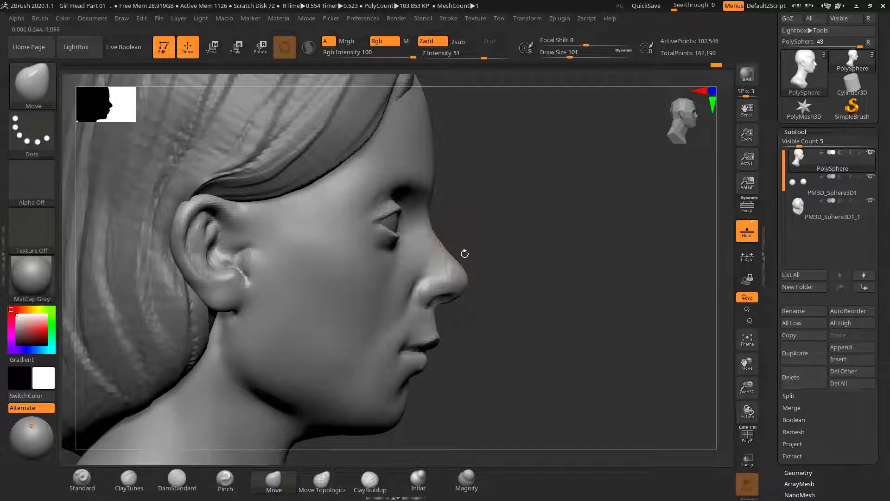
{"action": "key", "text": "s"}
{"action": "left_click_drag", "start_coordinate": [441, 243], "coordinate": [438, 243]}
Smooth the planes at the side of the chin with the Smooth brush at draw size 82
{"action": "mouse_move", "coordinate": [561, 262]}
{"action": "left_mouse_down", "text": "alt"}
{"action": "mouse_move", "coordinate": [483, 252]}
{"action": "mouse_move", "coordinate": [526, 250]}
{"action": "mouse_move", "coordinate": [552, 265]}
{"action": "mouse_move", "coordinate": [630, 234]}
{"action": "mouse_move", "coordinate": [640, 240]}
{"action": "mouse_move", "coordinate": [620, 250]}
{"action": "mouse_move", "coordinate": [600, 230]}
{"action": "mouse_move", "coordinate": [578, 255]}
{"action": "mouse_move", "coordinate": [598, 264]}
{"action": "mouse_move", "coordinate": [626, 251]}
{"action": "mouse_move", "coordinate": [592, 250]}
{"action": "mouse_move", "coordinate": [617, 253]}
{"action": "mouse_move", "coordinate": [571, 263]}
{"action": "mouse_move", "coordinate": [596, 255]}
{"action": "mouse_move", "coordinate": [604, 236]}
{"action": "mouse_move", "coordinate": [603, 273]}
{"action": "left_mouse_up", "text": "alt"}
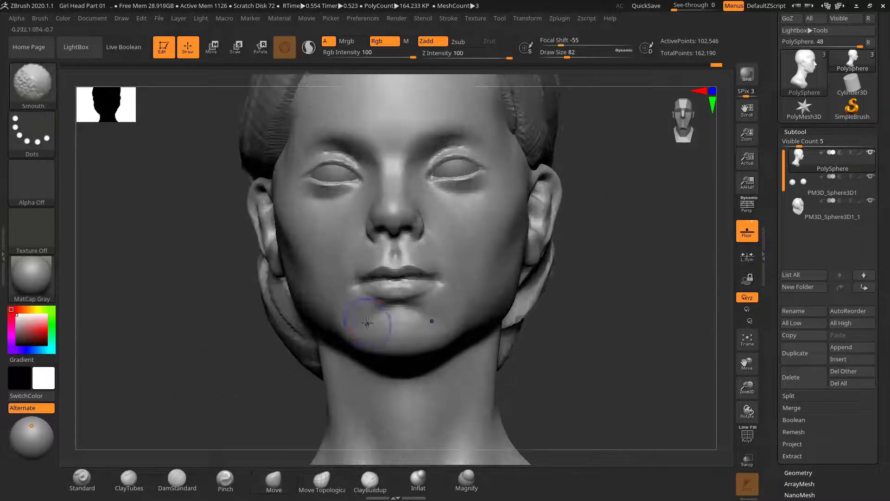
{"action": "left_click", "coordinate": [273, 479]}
{"action": "mouse_move", "coordinate": [646, 322]}
{"action": "left_mouse_down"}
{"action": "mouse_move", "coordinate": [641, 283]}
{"action": "mouse_move", "coordinate": [624, 305]}
{"action": "mouse_move", "coordinate": [610, 287]}
{"action": "mouse_move", "coordinate": [432, 258]}
{"action": "left_mouse_up"}
Sharpen the planes between chin and jaw from below with the Pinch brush at draw sizes 165 and 144
{"action": "left_click", "coordinate": [179, 487]}
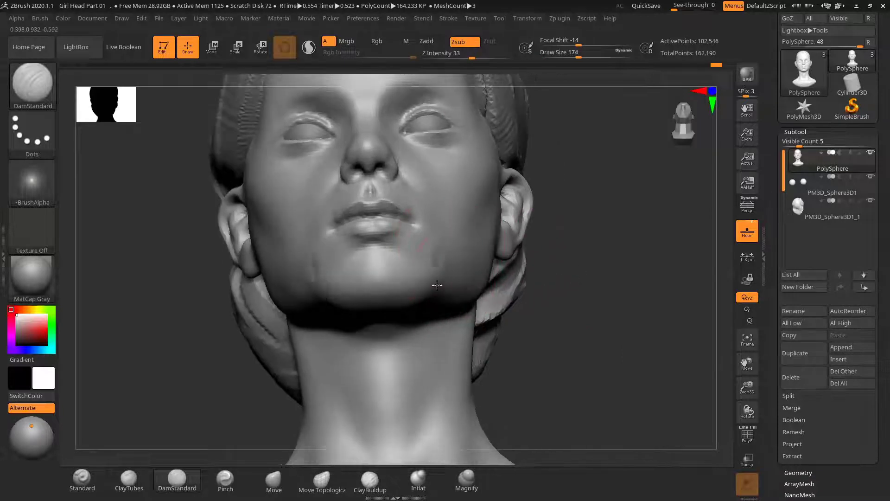
{"action": "left_click", "coordinate": [228, 480]}
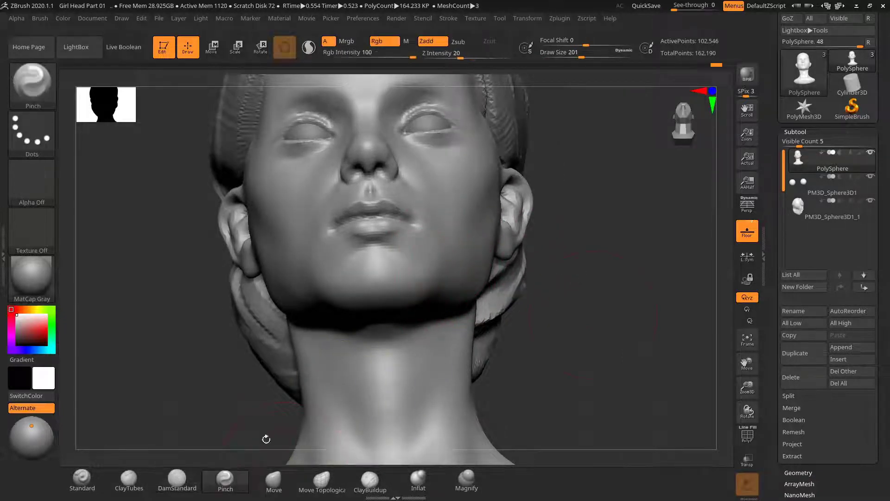
{"action": "left_click_drag", "start_coordinate": [266, 438], "coordinate": [544, 288]}
{"action": "type", "text": "165"}
{"action": "key", "text": "Return"}
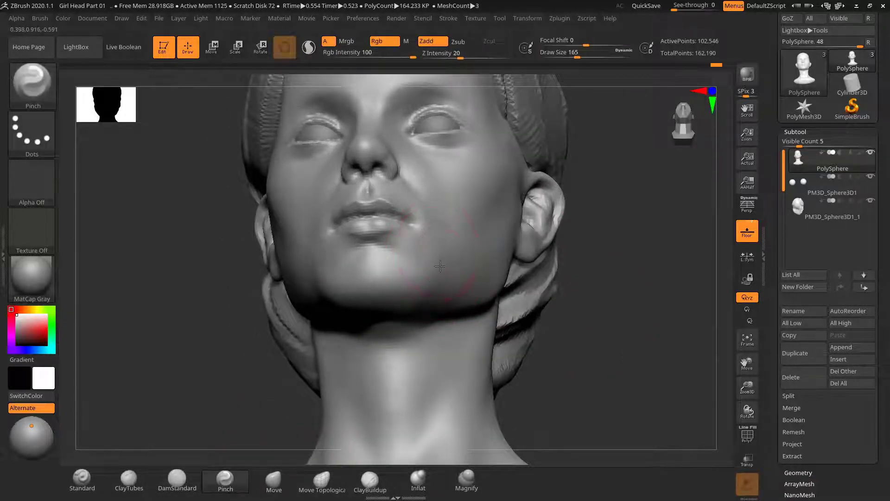
{"action": "left_click_drag", "start_coordinate": [610, 285], "coordinate": [470, 272]}
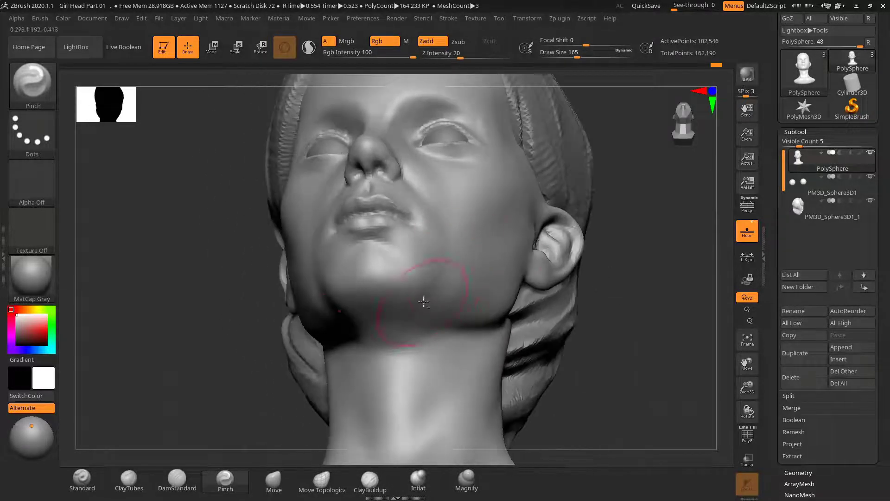
{"action": "left_click_drag", "start_coordinate": [691, 296], "coordinate": [632, 240]}
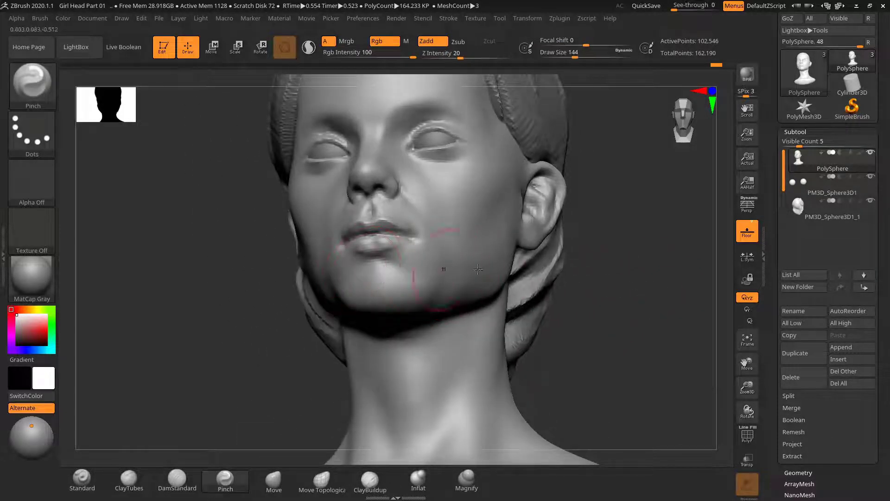
{"action": "mouse_move", "coordinate": [642, 281]}
{"action": "left_mouse_down"}
{"action": "mouse_move", "coordinate": [633, 260]}
{"action": "mouse_move", "coordinate": [583, 240]}
{"action": "mouse_move", "coordinate": [525, 255]}
{"action": "left_mouse_up"}
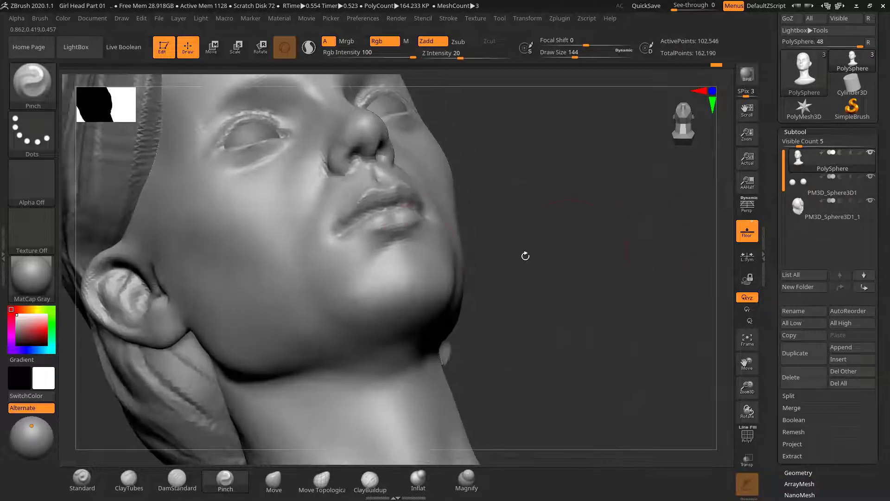
Tighten the chin forms below the lower lip with the Pinch brush at draw size 88
{"action": "key", "text": "s"}
{"action": "left_click_drag", "start_coordinate": [410, 254], "coordinate": [385, 254]}
{"action": "key", "text": "s"}
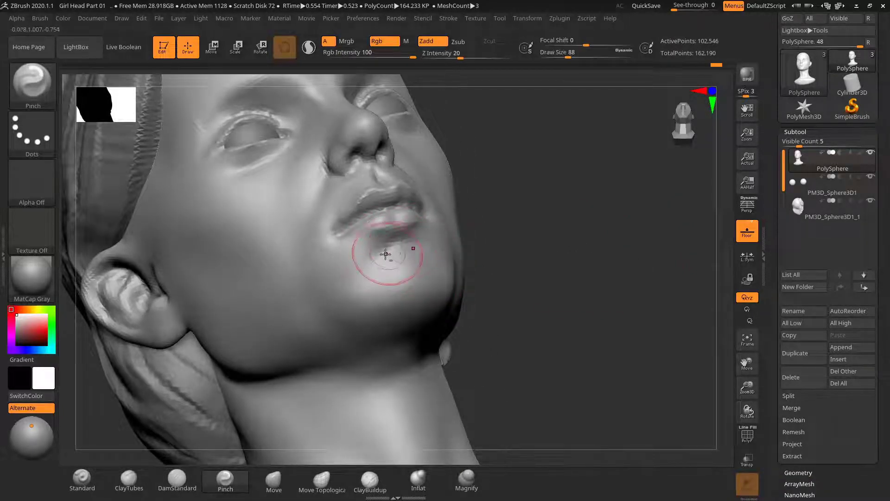
{"action": "left_click_drag", "start_coordinate": [531, 235], "coordinate": [553, 246]}
{"action": "mouse_move", "coordinate": [515, 282]}
{"action": "left_mouse_down", "text": "alt"}
{"action": "mouse_move", "coordinate": [537, 304]}
{"action": "mouse_move", "coordinate": [519, 267]}
{"action": "left_mouse_up", "text": "alt"}
{"action": "mouse_move", "coordinate": [463, 309]}
{"action": "left_mouse_down", "text": "alt"}
{"action": "mouse_move", "coordinate": [476, 350]}
{"action": "mouse_move", "coordinate": [406, 324]}
{"action": "mouse_move", "coordinate": [443, 352]}
{"action": "mouse_move", "coordinate": [457, 327]}
{"action": "mouse_move", "coordinate": [451, 317]}
{"action": "mouse_move", "coordinate": [387, 300]}
{"action": "left_mouse_up", "text": "alt"}
{"action": "right_click_drag", "start_coordinate": [379, 299], "coordinate": [529, 266]}
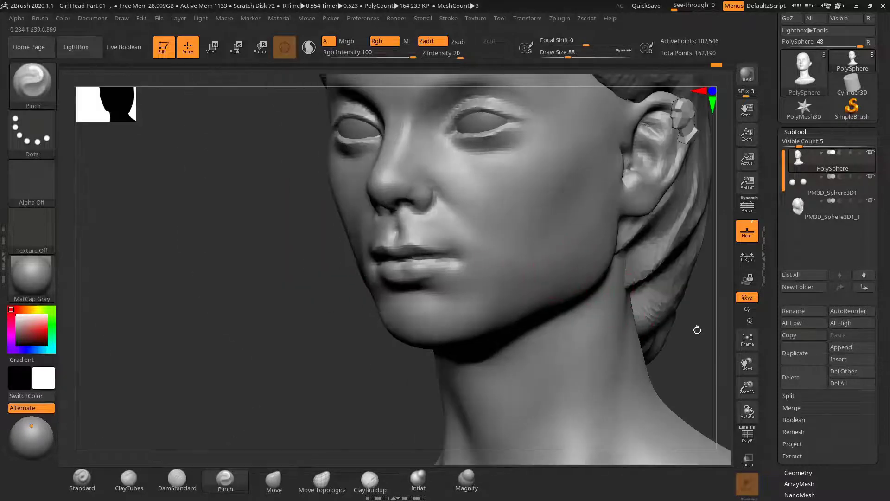
Pinch the skin folds around the mouth corner in three-quarter view at draw sizes 57 and 104
{"action": "right_click_drag", "start_coordinate": [691, 342], "coordinate": [650, 316], "text": "ctrl"}
{"action": "mouse_move", "coordinate": [650, 317]}
{"action": "right_mouse_down", "text": "ctrl"}
{"action": "mouse_move", "coordinate": [652, 342]}
{"action": "mouse_move", "coordinate": [660, 324]}
{"action": "mouse_move", "coordinate": [651, 325]}
{"action": "mouse_move", "coordinate": [668, 315]}
{"action": "right_mouse_up", "text": "ctrl"}
{"action": "right_click_drag", "start_coordinate": [668, 315], "coordinate": [686, 318], "text": "ctrl"}
{"action": "key", "text": "s"}
{"action": "left_click_drag", "start_coordinate": [453, 278], "coordinate": [447, 280]}
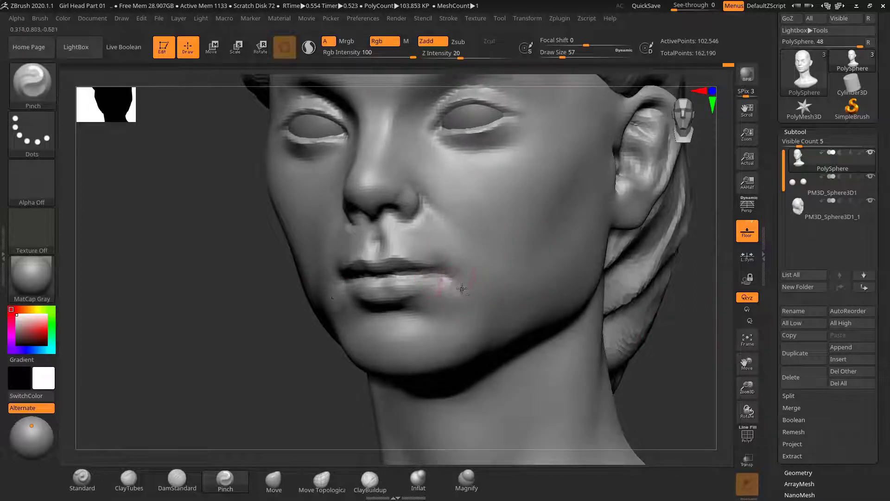
{"action": "key", "text": "s"}
{"action": "left_click_drag", "start_coordinate": [452, 268], "coordinate": [459, 268]}
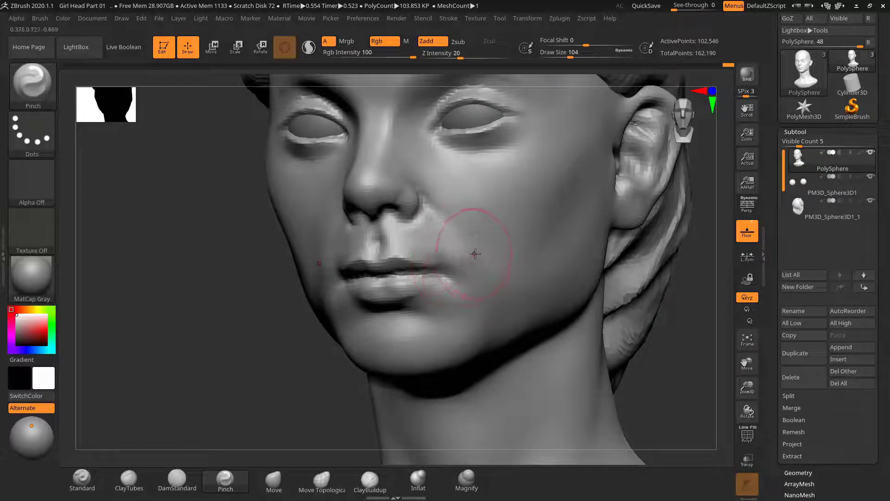
Tighten the mouth corner in side view with the Pinch brush at draw size 48
{"action": "mouse_move", "coordinate": [677, 308]}
{"action": "right_mouse_down"}
{"action": "mouse_move", "coordinate": [620, 288]}
{"action": "mouse_move", "coordinate": [611, 302]}
{"action": "right_mouse_up"}
{"action": "key", "text": "s"}
{"action": "left_click_drag", "start_coordinate": [461, 255], "coordinate": [453, 255]}
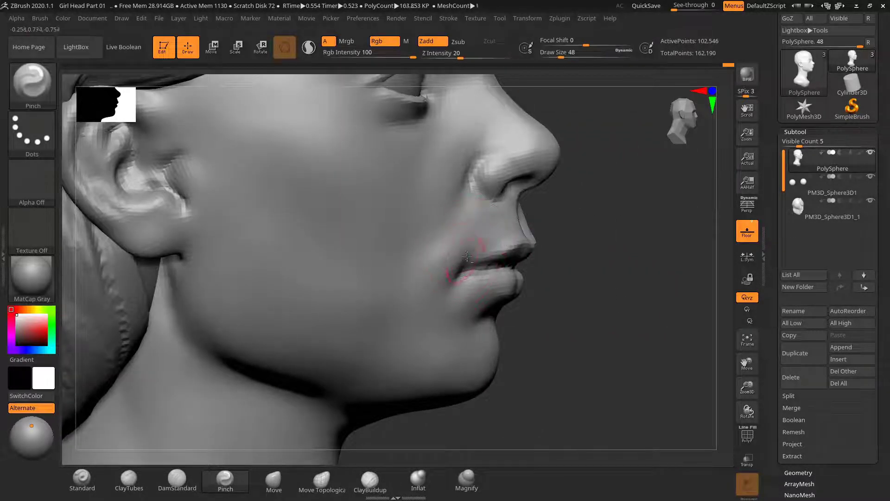
{"action": "mouse_move", "coordinate": [452, 290]}
{"action": "right_mouse_down"}
{"action": "mouse_move", "coordinate": [602, 260]}
{"action": "mouse_move", "coordinate": [586, 261]}
{"action": "mouse_move", "coordinate": [612, 248]}
{"action": "right_mouse_up"}
Outline the rounded volume beside the mouth corner with a temporary drawn annotation and clear it
{"action": "key", "text": "ctrl+shift"}
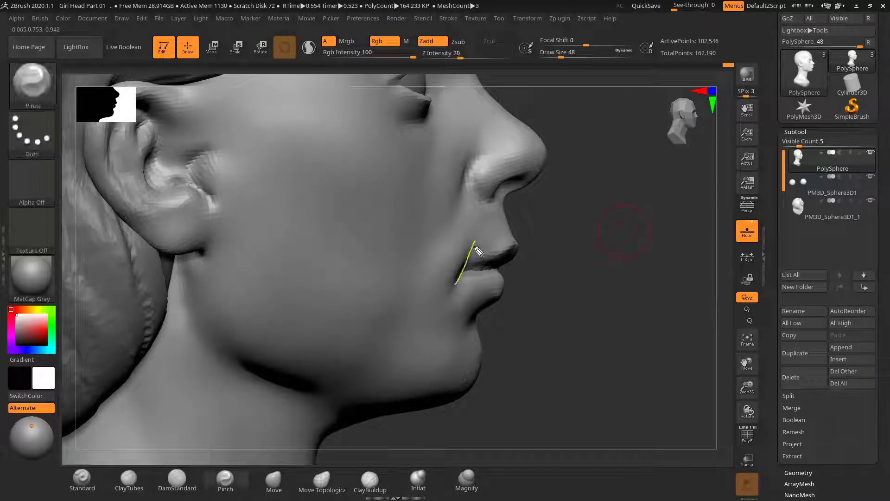
{"action": "left_click_drag", "start_coordinate": [478, 250], "coordinate": [467, 265]}
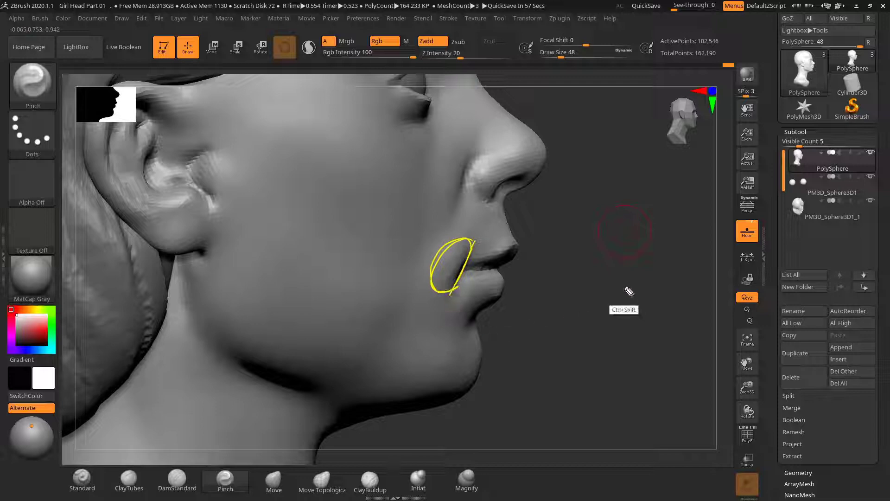
{"action": "key", "text": "ctrl+shift+7"}
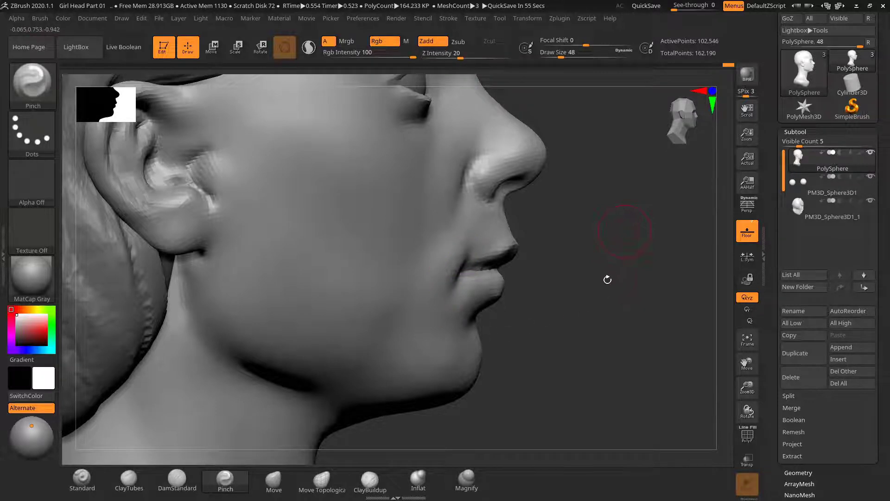
Smooth the crease beside the nostril wing and check the face from three-quarter and front views
{"action": "left_click_drag", "start_coordinate": [607, 278], "coordinate": [522, 283]}
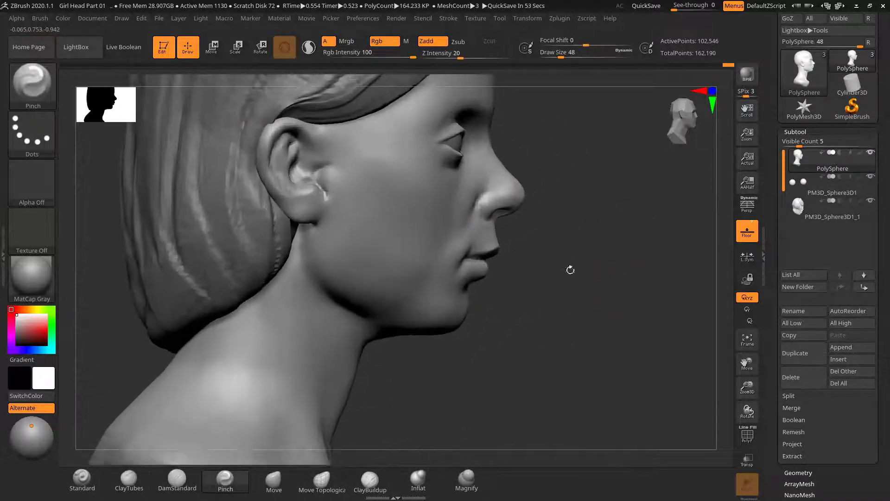
{"action": "mouse_move", "coordinate": [570, 268]}
{"action": "left_mouse_down"}
{"action": "mouse_move", "coordinate": [649, 271]}
{"action": "mouse_move", "coordinate": [664, 290]}
{"action": "left_mouse_up"}
{"action": "left_click_drag", "start_coordinate": [492, 215], "coordinate": [487, 208], "text": "shift"}
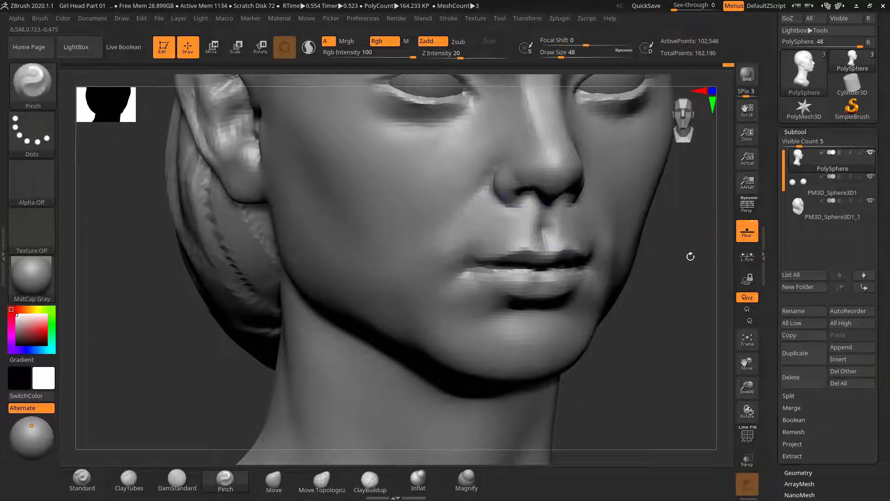
{"action": "mouse_move", "coordinate": [689, 254]}
{"action": "left_mouse_down"}
{"action": "mouse_move", "coordinate": [633, 252]}
{"action": "mouse_move", "coordinate": [683, 259]}
{"action": "mouse_move", "coordinate": [686, 271]}
{"action": "mouse_move", "coordinate": [597, 272]}
{"action": "mouse_move", "coordinate": [617, 254]}
{"action": "mouse_move", "coordinate": [600, 212]}
{"action": "mouse_move", "coordinate": [606, 285]}
{"action": "mouse_move", "coordinate": [610, 273]}
{"action": "mouse_move", "coordinate": [639, 285]}
{"action": "mouse_move", "coordinate": [656, 258]}
{"action": "mouse_move", "coordinate": [628, 269]}
{"action": "mouse_move", "coordinate": [666, 276]}
{"action": "left_mouse_up"}
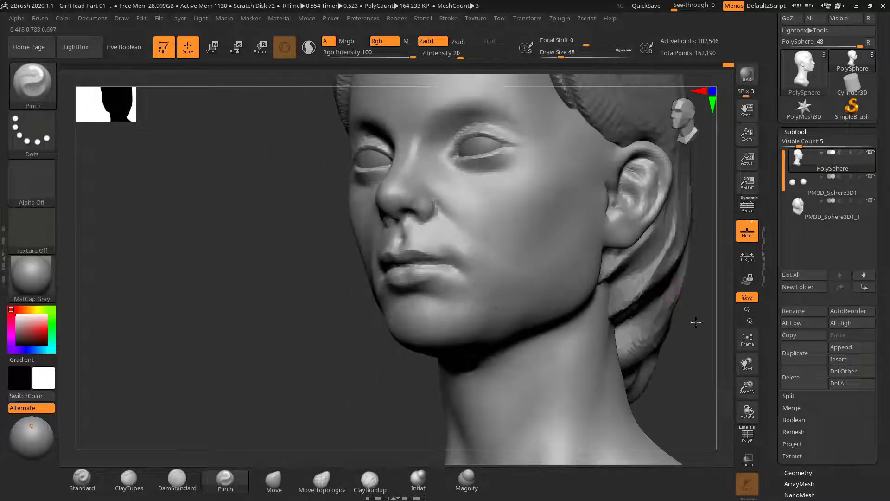
{"action": "left_click_drag", "start_coordinate": [696, 322], "coordinate": [688, 284]}
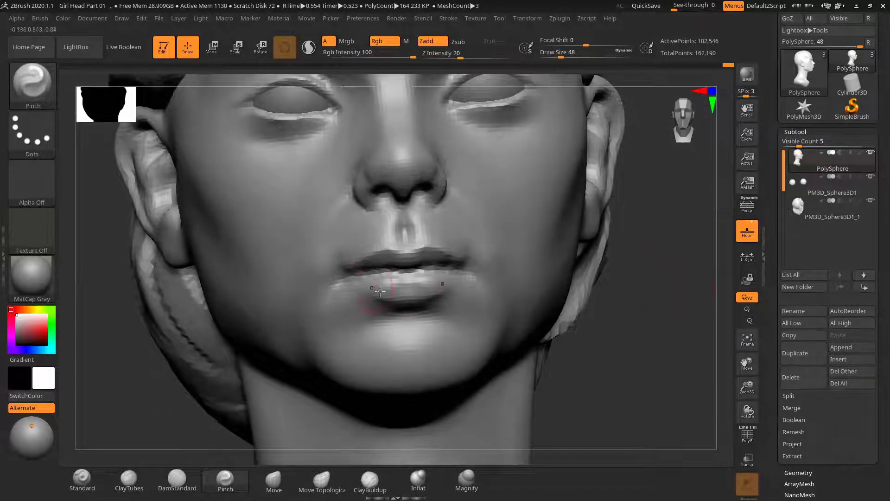
Reshape the lower lip from the front and from below with the Move brush at draw size 62
{"action": "left_click", "coordinate": [273, 480]}
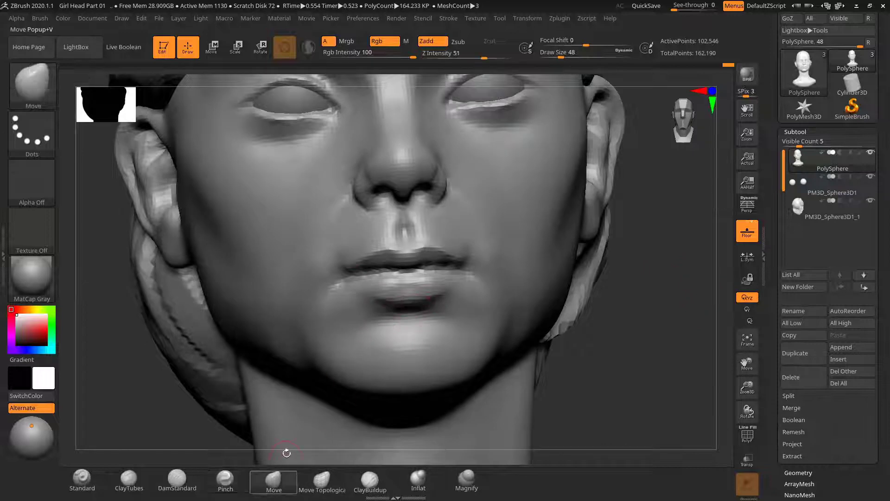
{"action": "key", "text": "s"}
{"action": "left_click", "coordinate": [375, 292]}
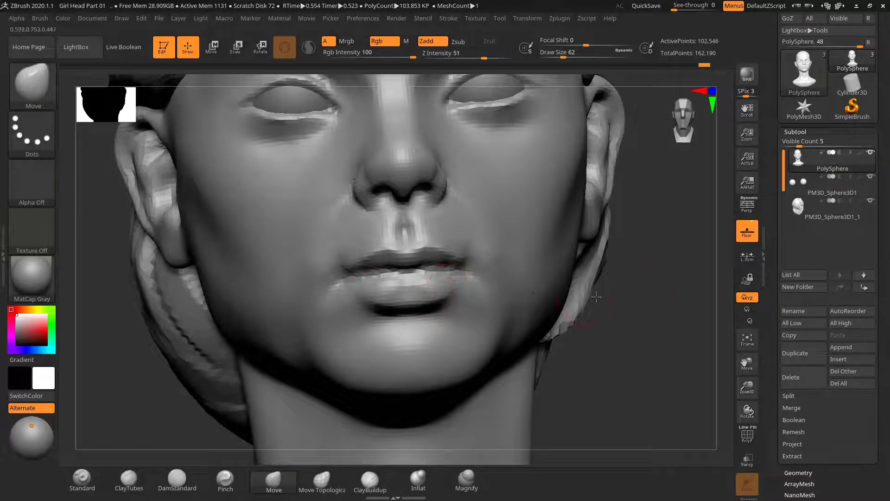
{"action": "left_click_drag", "start_coordinate": [596, 297], "coordinate": [478, 299]}
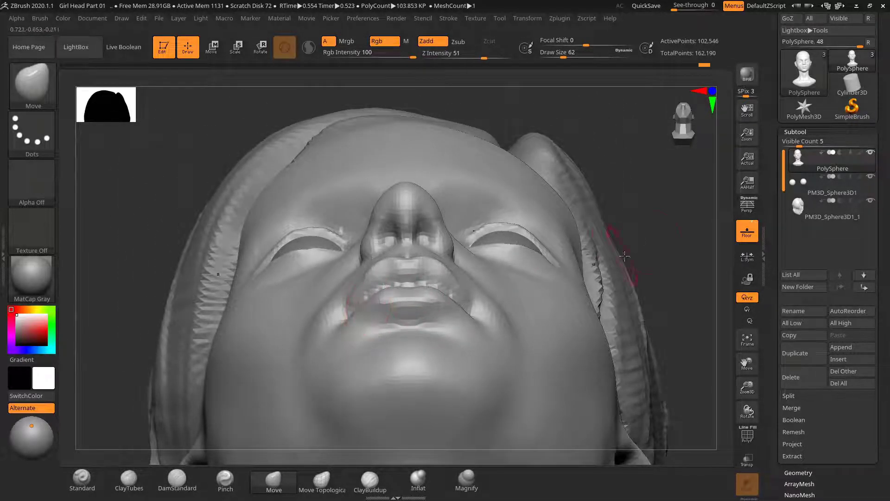
{"action": "mouse_move", "coordinate": [649, 239]}
{"action": "left_mouse_down", "text": "alt"}
{"action": "mouse_move", "coordinate": [602, 237]}
{"action": "mouse_move", "coordinate": [632, 312]}
{"action": "mouse_move", "coordinate": [632, 274]}
{"action": "mouse_move", "coordinate": [614, 260]}
{"action": "mouse_move", "coordinate": [636, 284]}
{"action": "mouse_move", "coordinate": [548, 286]}
{"action": "mouse_move", "coordinate": [610, 260]}
{"action": "left_mouse_up", "text": "alt"}
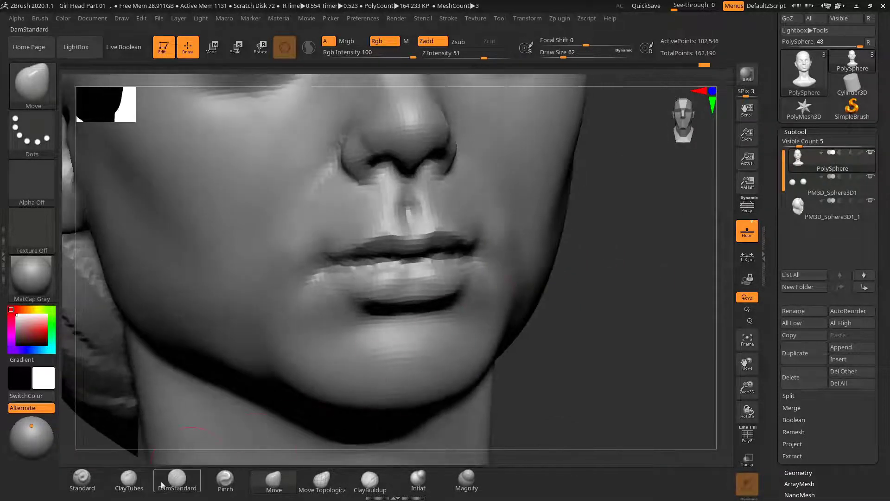
Build up the lower lip toward its corner with ClayTubes at draw size 35 and Z Intensity 7
{"action": "left_click", "coordinate": [129, 478]}
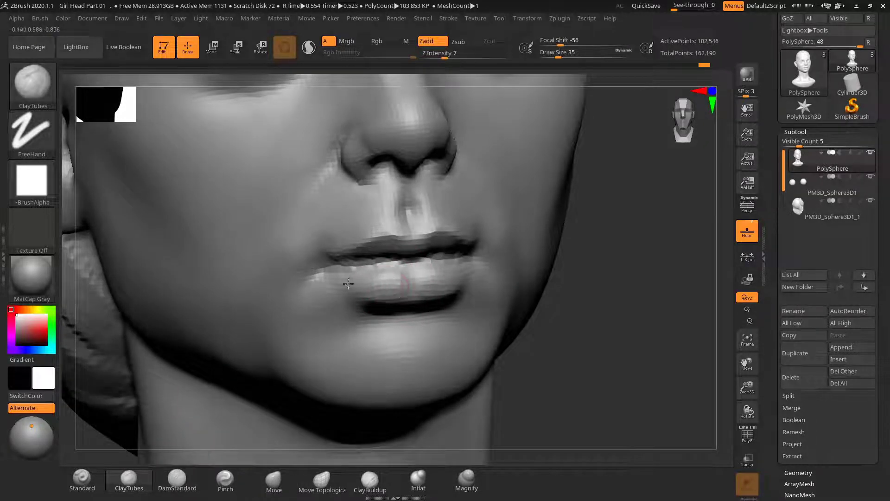
{"action": "left_click_drag", "start_coordinate": [600, 276], "coordinate": [564, 244]}
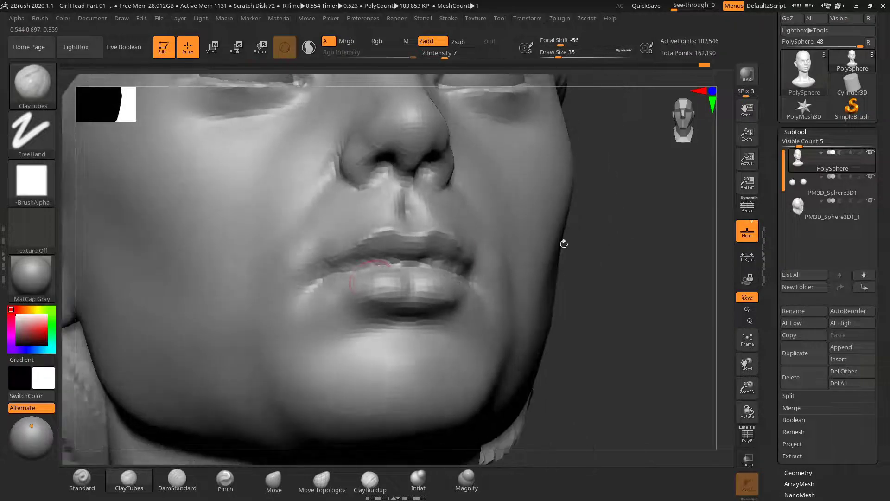
{"action": "left_click_drag", "start_coordinate": [627, 262], "coordinate": [556, 283]}
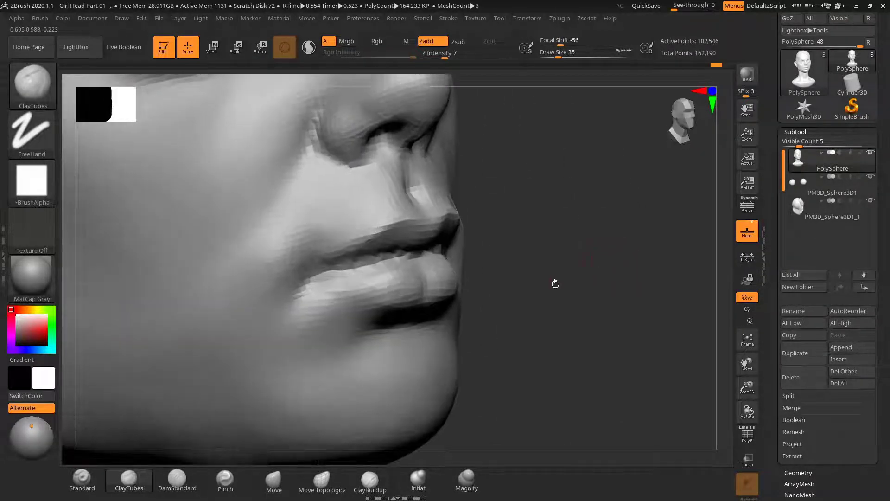
Carve the line between the lips with the DamStandard brush at draw size 23
{"action": "left_click", "coordinate": [176, 478]}
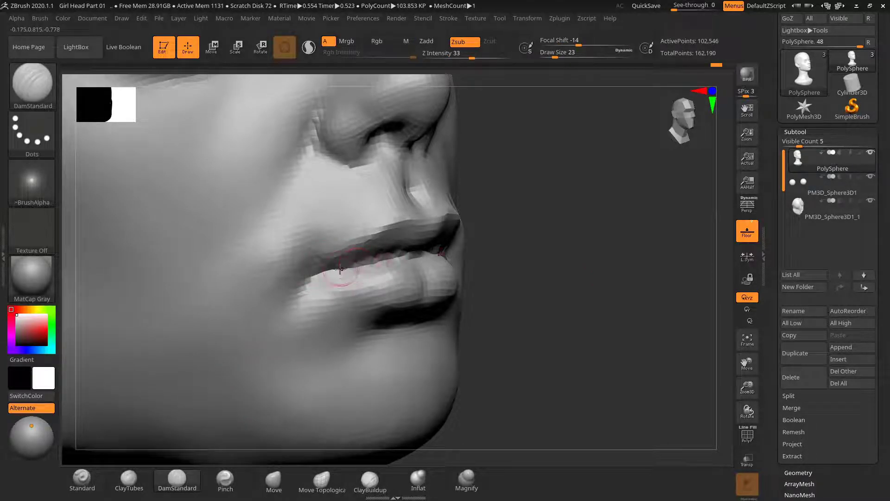
{"action": "left_click_drag", "start_coordinate": [557, 236], "coordinate": [544, 254]}
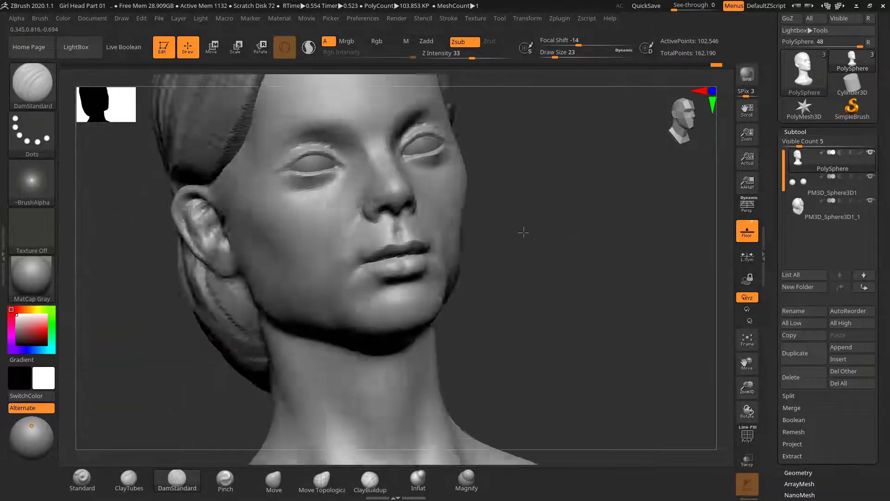
{"action": "mouse_move", "coordinate": [523, 231]}
{"action": "left_mouse_down"}
{"action": "mouse_move", "coordinate": [626, 238]}
{"action": "mouse_move", "coordinate": [618, 227]}
{"action": "mouse_move", "coordinate": [654, 215]}
{"action": "mouse_move", "coordinate": [612, 211]}
{"action": "mouse_move", "coordinate": [539, 226]}
{"action": "mouse_move", "coordinate": [580, 218]}
{"action": "mouse_move", "coordinate": [592, 255]}
{"action": "mouse_move", "coordinate": [583, 254]}
{"action": "mouse_move", "coordinate": [581, 239]}
{"action": "mouse_move", "coordinate": [648, 237]}
{"action": "left_mouse_up"}
Deepen the mouth corner with the DamStandard brush at draw size 60
{"action": "key", "text": "s"}
{"action": "left_click_drag", "start_coordinate": [365, 274], "coordinate": [374, 275]}
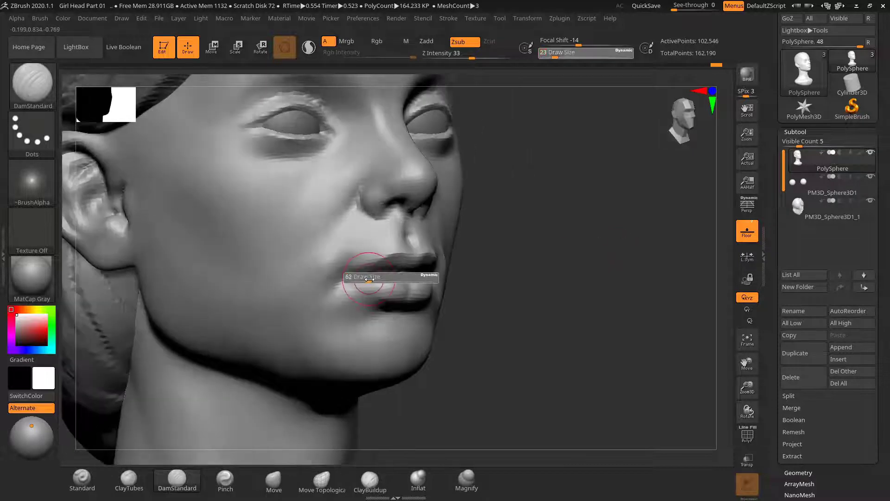
{"action": "key", "text": "bracketleft"}
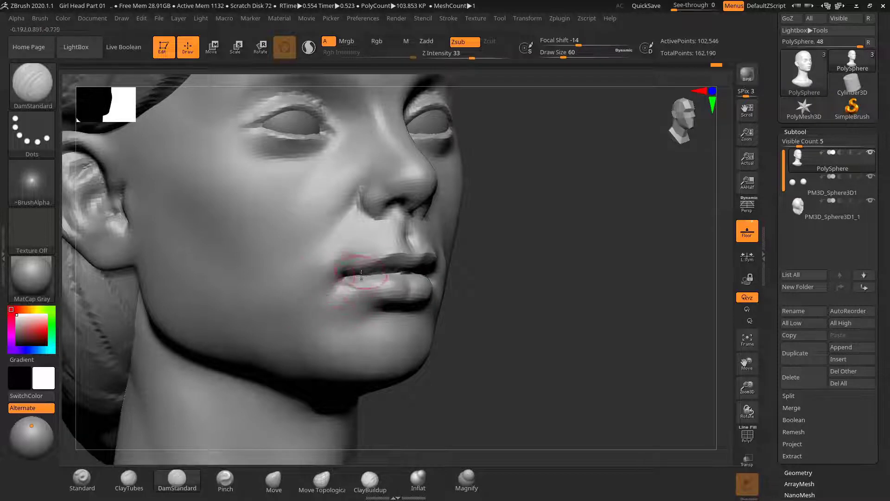
{"action": "left_click_drag", "start_coordinate": [565, 273], "coordinate": [515, 273], "text": "alt"}
Reshape the lower lip's profile and the mouth corners in side and front views with the Move brush at draw size 65
{"action": "mouse_move", "coordinate": [615, 281]}
{"action": "left_mouse_down", "text": "alt"}
{"action": "mouse_move", "coordinate": [535, 278]}
{"action": "mouse_move", "coordinate": [574, 267]}
{"action": "mouse_move", "coordinate": [578, 294]}
{"action": "mouse_move", "coordinate": [586, 284]}
{"action": "mouse_move", "coordinate": [556, 293]}
{"action": "mouse_move", "coordinate": [577, 268]}
{"action": "mouse_move", "coordinate": [603, 273]}
{"action": "mouse_move", "coordinate": [549, 246]}
{"action": "mouse_move", "coordinate": [571, 257]}
{"action": "left_mouse_up", "text": "alt"}
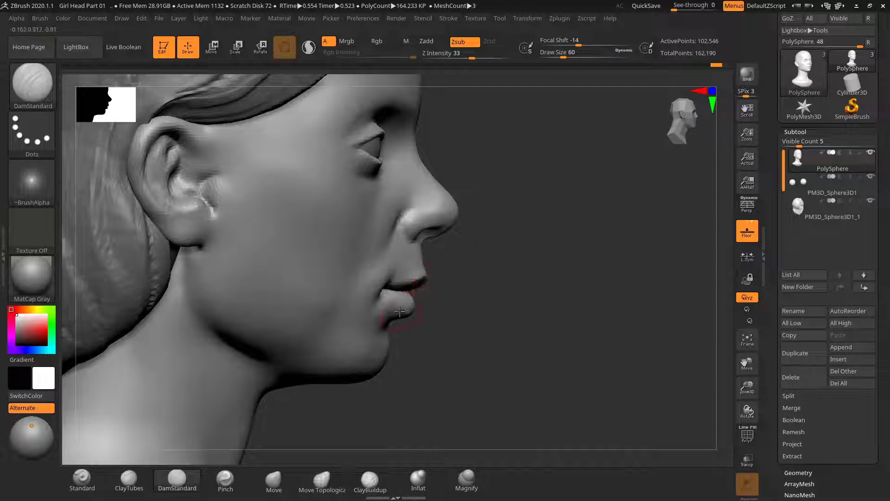
{"action": "mouse_move", "coordinate": [432, 311]}
{"action": "left_mouse_down", "text": "alt"}
{"action": "mouse_move", "coordinate": [443, 314]}
{"action": "mouse_move", "coordinate": [441, 331]}
{"action": "mouse_move", "coordinate": [427, 305]}
{"action": "left_mouse_up", "text": "alt"}
{"action": "left_click", "coordinate": [277, 477]}
{"action": "key", "text": "s"}
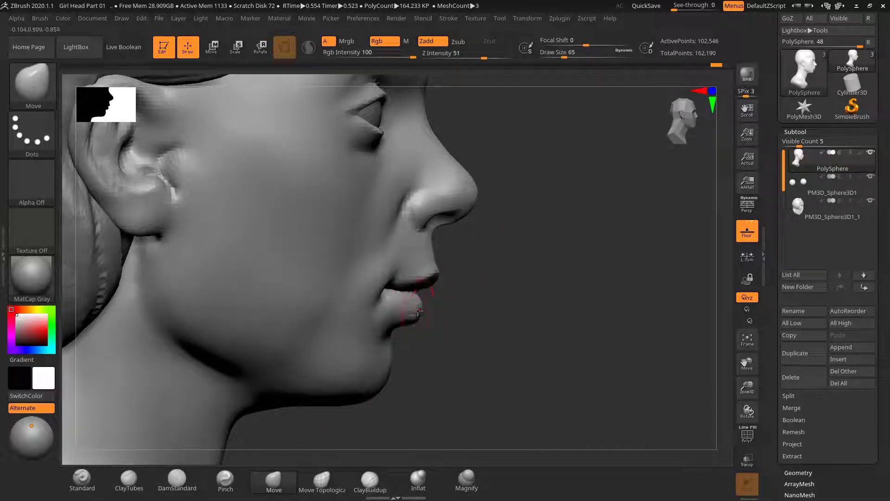
{"action": "mouse_move", "coordinate": [542, 284]}
{"action": "left_mouse_down", "text": "alt"}
{"action": "mouse_move", "coordinate": [495, 286]}
{"action": "mouse_move", "coordinate": [547, 279]}
{"action": "left_mouse_up", "text": "alt"}
{"action": "right_click_drag", "start_coordinate": [547, 278], "coordinate": [506, 264]}
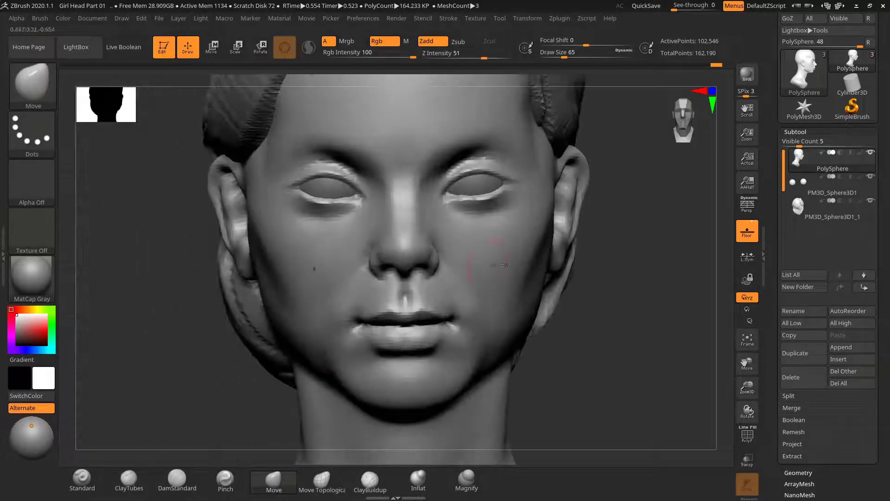
{"action": "right_click_drag", "start_coordinate": [641, 282], "coordinate": [673, 277]}
{"action": "right_click_drag", "start_coordinate": [438, 326], "coordinate": [397, 344], "text": "alt"}
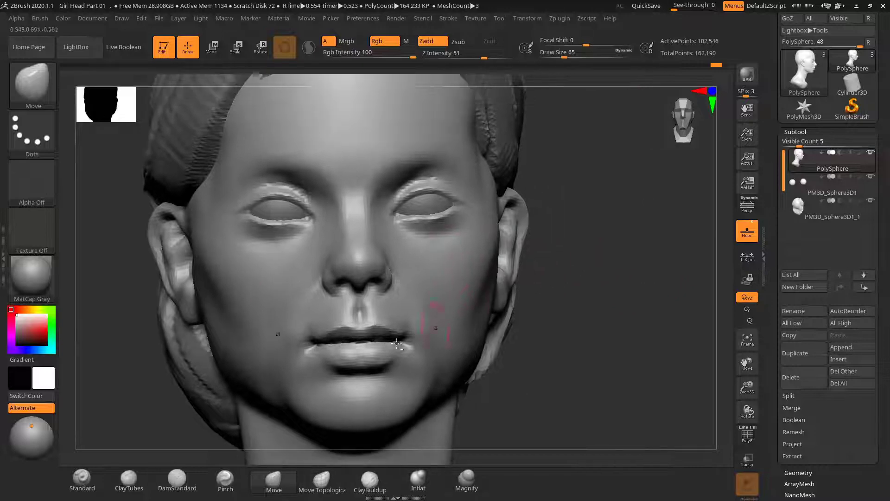
Build up the cheeks beside the nose and below the eyes with ClayTubes at draw size 144 and Z Intensity 7
{"action": "left_click", "coordinate": [148, 480]}
{"action": "right_click_drag", "start_coordinate": [552, 266], "coordinate": [497, 258]}
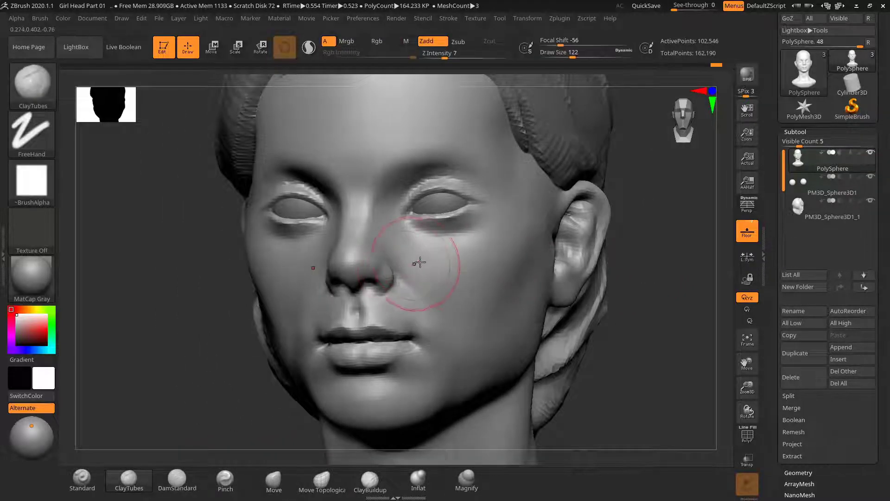
{"action": "mouse_move", "coordinate": [435, 272]}
{"action": "left_mouse_down"}
{"action": "mouse_move", "coordinate": [448, 288]}
{"action": "mouse_move", "coordinate": [438, 291]}
{"action": "mouse_move", "coordinate": [442, 302]}
{"action": "left_mouse_up"}
{"action": "key", "text": "bracketright"}
{"action": "key", "text": "bracketright"}
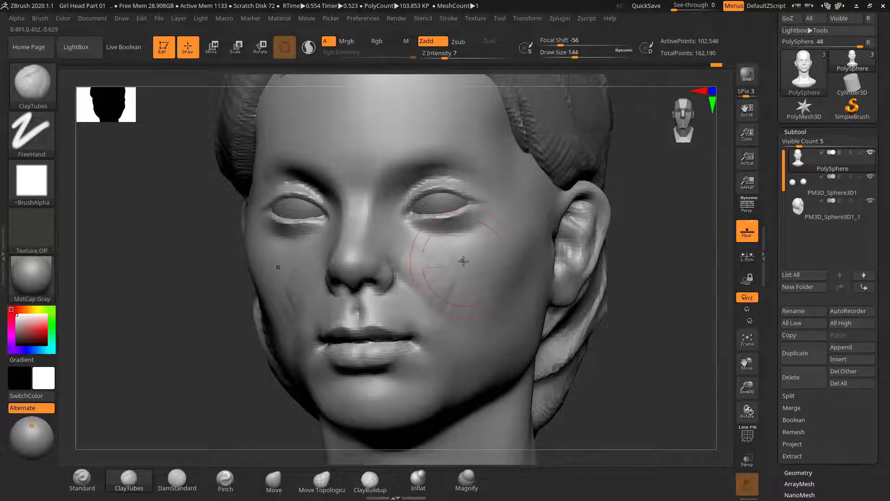
{"action": "mouse_move", "coordinate": [463, 260]}
{"action": "left_mouse_down"}
{"action": "mouse_move", "coordinate": [461, 272]}
{"action": "mouse_move", "coordinate": [480, 256]}
{"action": "left_mouse_up"}
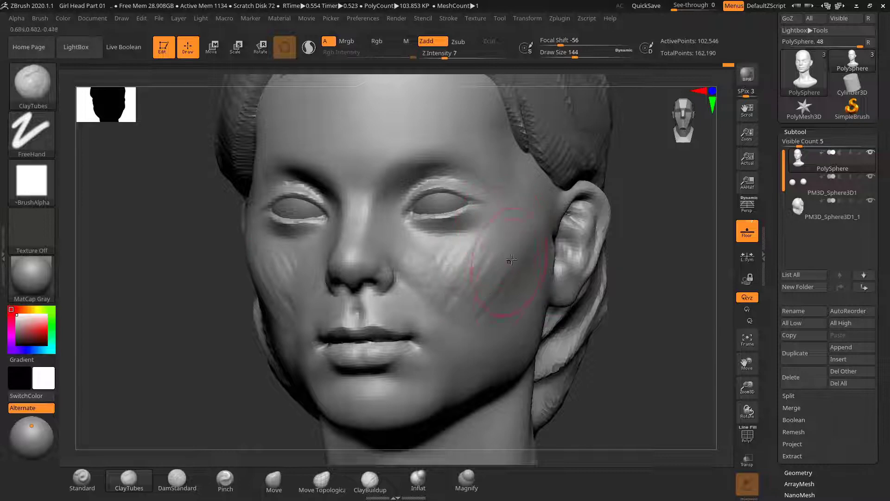
Blend the clay strokes on the cheeks with the Smooth brush at draw size 62 and Z Intensity 45
{"action": "left_click_drag", "start_coordinate": [646, 281], "coordinate": [271, 294]}
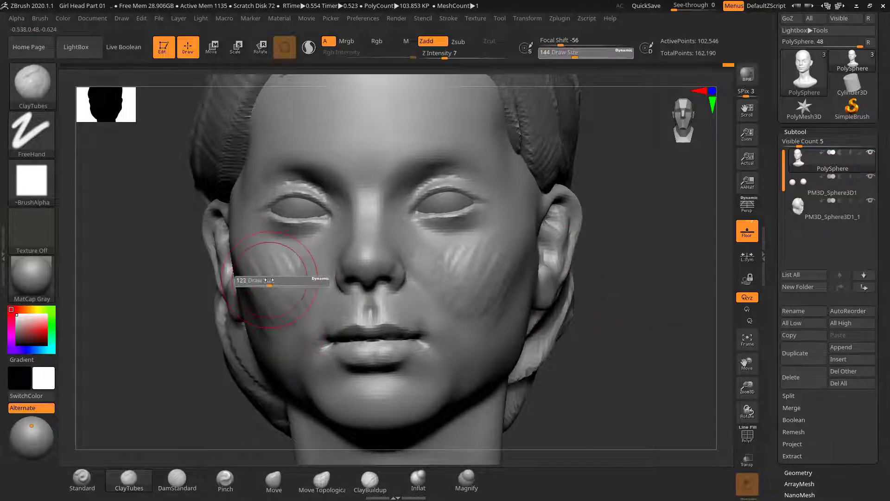
{"action": "key", "text": "shift"}
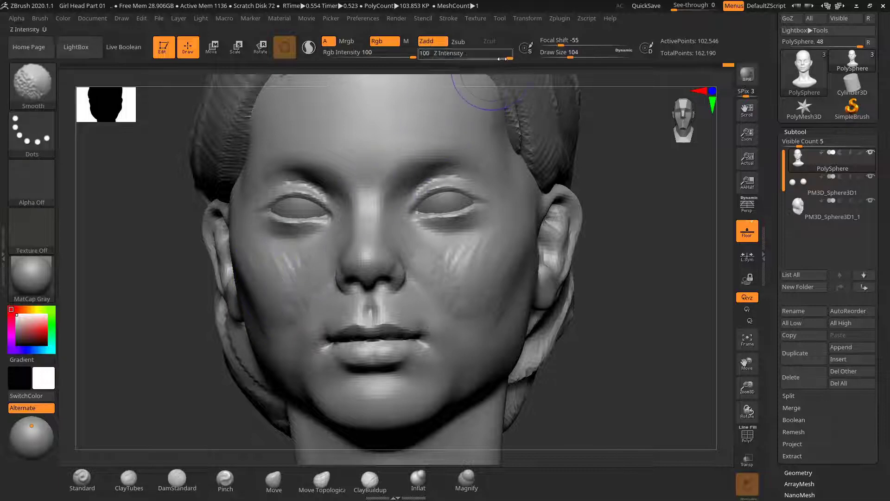
{"action": "left_click_drag", "start_coordinate": [622, 233], "coordinate": [596, 234]}
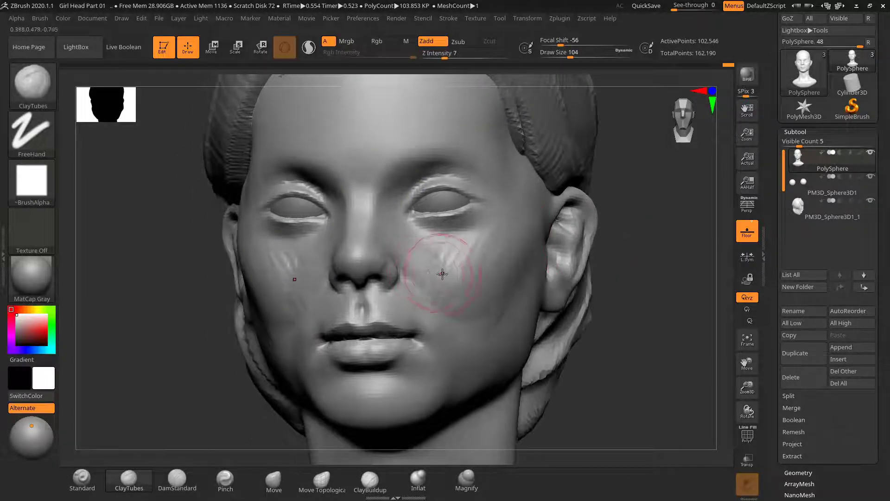
{"action": "key", "text": "s"}
{"action": "mouse_move", "coordinate": [443, 272]}
{"action": "left_mouse_down"}
{"action": "mouse_move", "coordinate": [429, 273]}
{"action": "mouse_move", "coordinate": [439, 259]}
{"action": "left_mouse_up"}
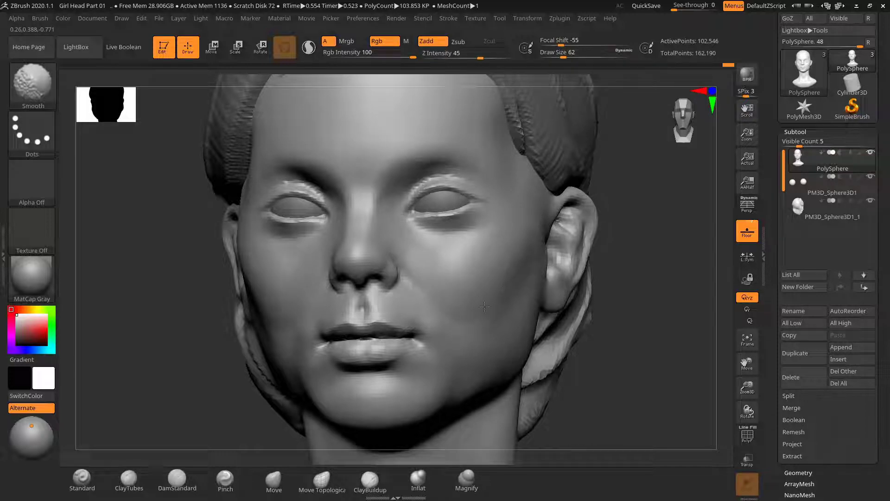
Smooth the cheek beside the mouth corner and the area below the eye at draw size 62
{"action": "mouse_move", "coordinate": [512, 321]}
{"action": "left_mouse_down"}
{"action": "mouse_move", "coordinate": [626, 305]}
{"action": "mouse_move", "coordinate": [638, 311]}
{"action": "left_mouse_up"}
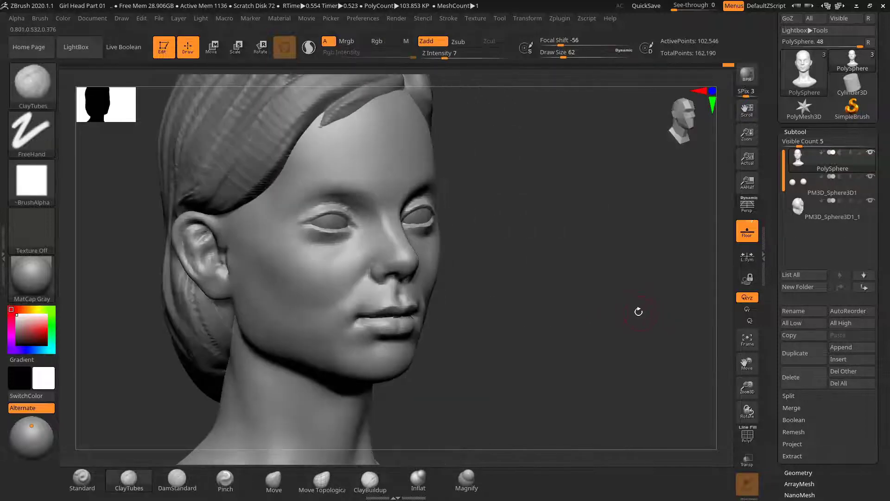
{"action": "mouse_move", "coordinate": [602, 284]}
{"action": "left_mouse_down", "text": "alt"}
{"action": "mouse_move", "coordinate": [628, 300]}
{"action": "mouse_move", "coordinate": [611, 297]}
{"action": "mouse_move", "coordinate": [603, 320]}
{"action": "left_mouse_up", "text": "alt"}
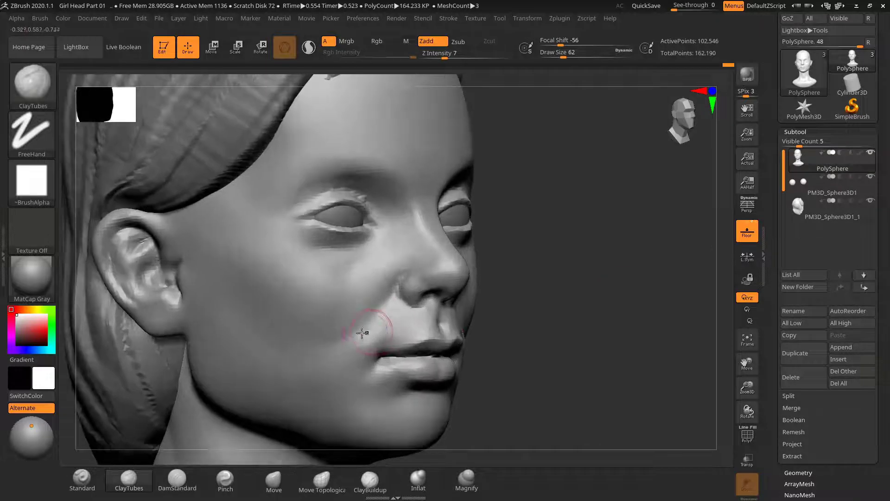
{"action": "left_click_drag", "start_coordinate": [360, 320], "coordinate": [322, 354], "text": "shift"}
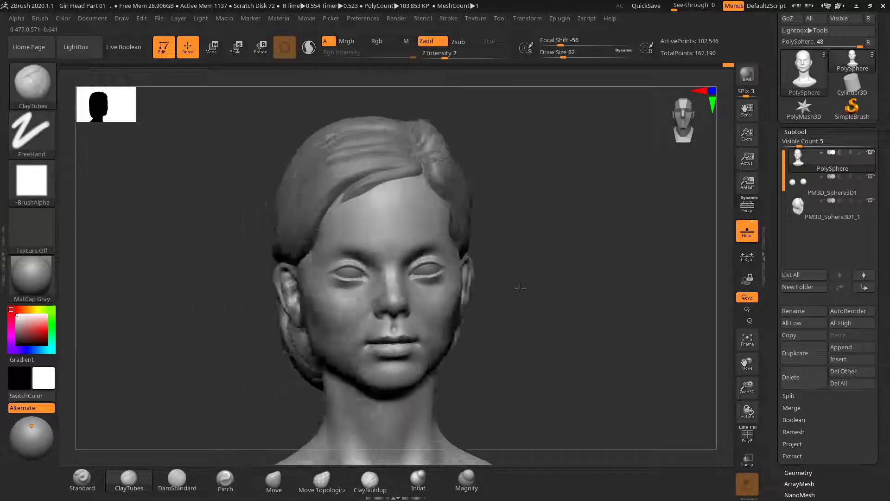
{"action": "mouse_move", "coordinate": [463, 301]}
{"action": "left_mouse_down"}
{"action": "mouse_move", "coordinate": [643, 290]}
{"action": "mouse_move", "coordinate": [596, 262]}
{"action": "mouse_move", "coordinate": [576, 280]}
{"action": "mouse_move", "coordinate": [602, 334]}
{"action": "mouse_move", "coordinate": [630, 267]}
{"action": "left_mouse_up"}
{"action": "mouse_move", "coordinate": [368, 254]}
{"action": "left_mouse_down", "text": "shift"}
{"action": "mouse_move", "coordinate": [355, 248]}
{"action": "mouse_move", "coordinate": [348, 259]}
{"action": "left_mouse_up", "text": "shift"}
Carve creases below the eye from its inner corner outward with DamStandard at draw size 62 and Z Intensity 33
{"action": "mouse_move", "coordinate": [642, 254]}
{"action": "left_mouse_down"}
{"action": "mouse_move", "coordinate": [640, 277]}
{"action": "mouse_move", "coordinate": [632, 255]}
{"action": "mouse_move", "coordinate": [622, 284]}
{"action": "mouse_move", "coordinate": [596, 270]}
{"action": "left_mouse_up"}
{"action": "left_click", "coordinate": [177, 479]}
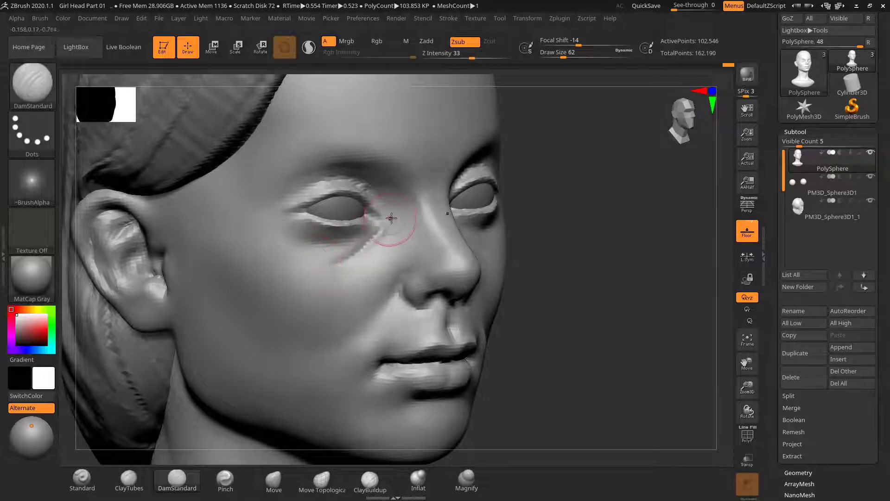
{"action": "left_click_drag", "start_coordinate": [333, 255], "coordinate": [304, 259]}
{"action": "left_click_drag", "start_coordinate": [658, 240], "coordinate": [570, 235]}
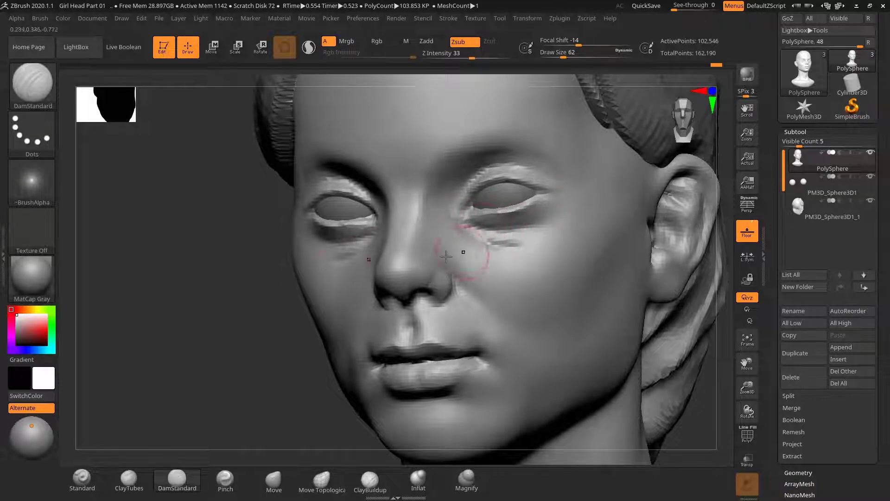
{"action": "left_click_drag", "start_coordinate": [179, 324], "coordinate": [371, 332]}
{"action": "left_click_drag", "start_coordinate": [577, 227], "coordinate": [585, 248], "text": "alt"}
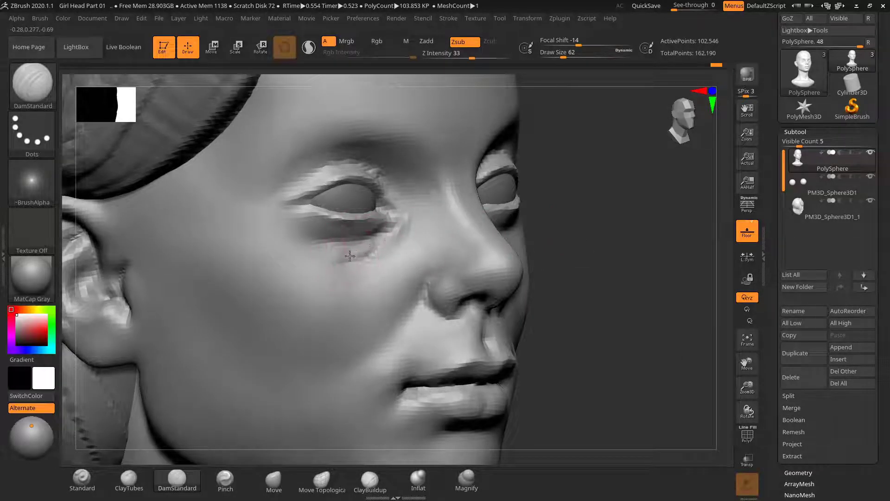
Soften the carved creases below the eye with the Smooth brush at draw size 33
{"action": "key", "text": "s"}
{"action": "left_click_drag", "start_coordinate": [341, 255], "coordinate": [338, 251]}
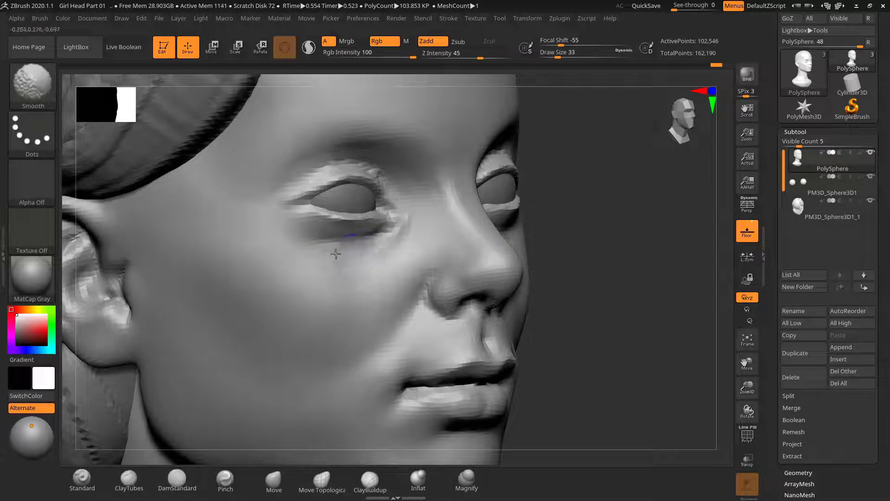
{"action": "mouse_move", "coordinate": [632, 229]}
{"action": "left_mouse_down"}
{"action": "mouse_move", "coordinate": [342, 230]}
{"action": "mouse_move", "coordinate": [350, 246]}
{"action": "left_mouse_up"}
Deepen the hollow under the lower eyelid and its inner corner with DamStandard at draw sizes 79 and 85
{"action": "key", "text": "s"}
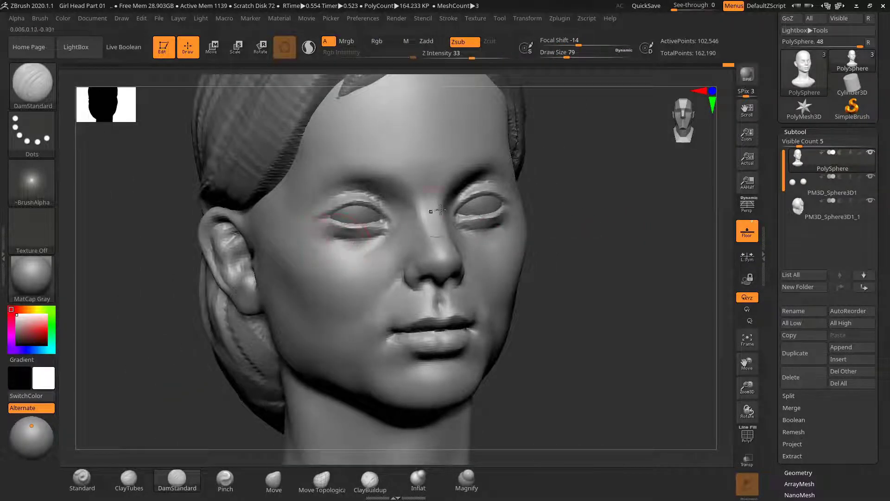
{"action": "mouse_move", "coordinate": [610, 225]}
{"action": "left_mouse_down"}
{"action": "mouse_move", "coordinate": [618, 223]}
{"action": "mouse_move", "coordinate": [487, 219]}
{"action": "left_mouse_up"}
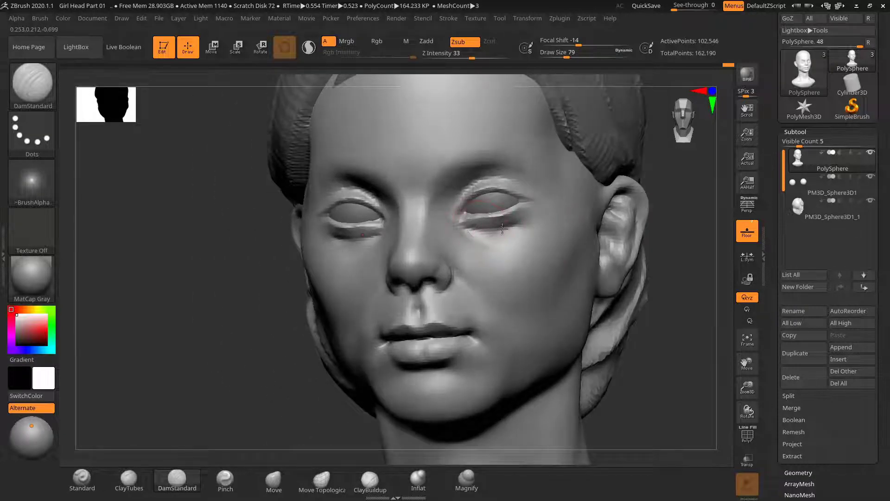
{"action": "left_click_drag", "start_coordinate": [677, 217], "coordinate": [607, 239], "text": "alt"}
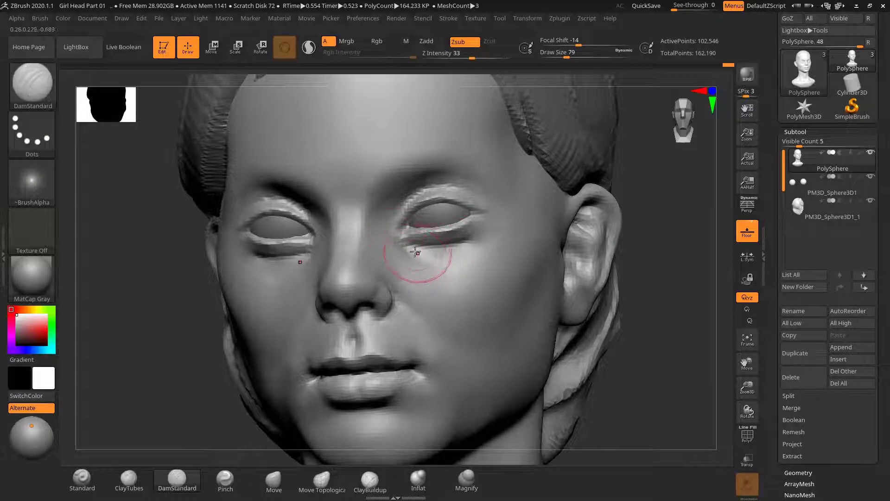
{"action": "key", "text": "s"}
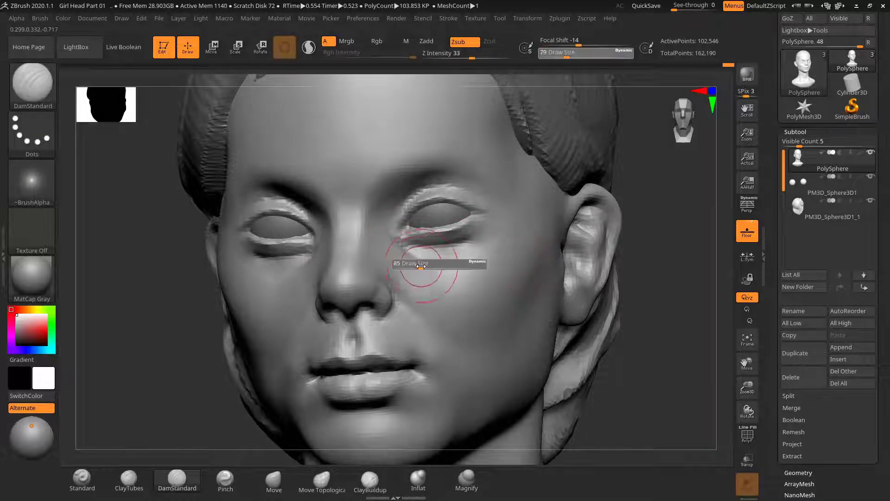
{"action": "left_click_drag", "start_coordinate": [422, 265], "coordinate": [423, 264]}
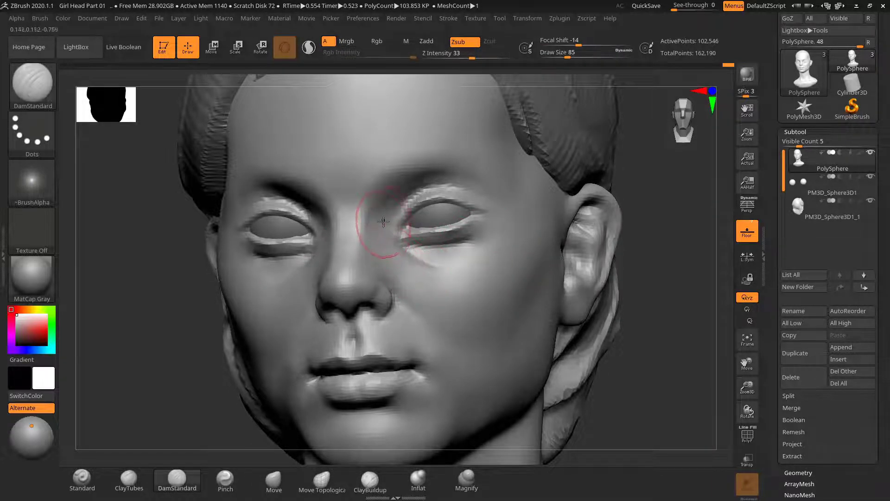
{"action": "key", "text": "ctrl"}
Blend the under-eye crease into the cheek with the Smooth brush at draw size 45 and Z Intensity 45
{"action": "left_click_drag", "start_coordinate": [657, 245], "coordinate": [651, 278], "text": "alt"}
{"action": "key", "text": "s"}
{"action": "left_click_drag", "start_coordinate": [428, 267], "coordinate": [396, 255]}
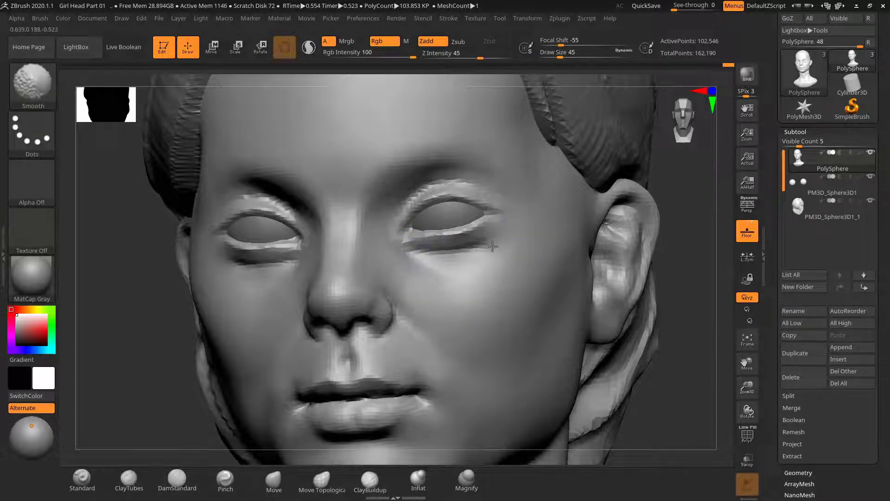
{"action": "left_click_drag", "start_coordinate": [696, 230], "coordinate": [554, 213], "text": "shift"}
{"action": "left_click_drag", "start_coordinate": [653, 219], "coordinate": [676, 227]}
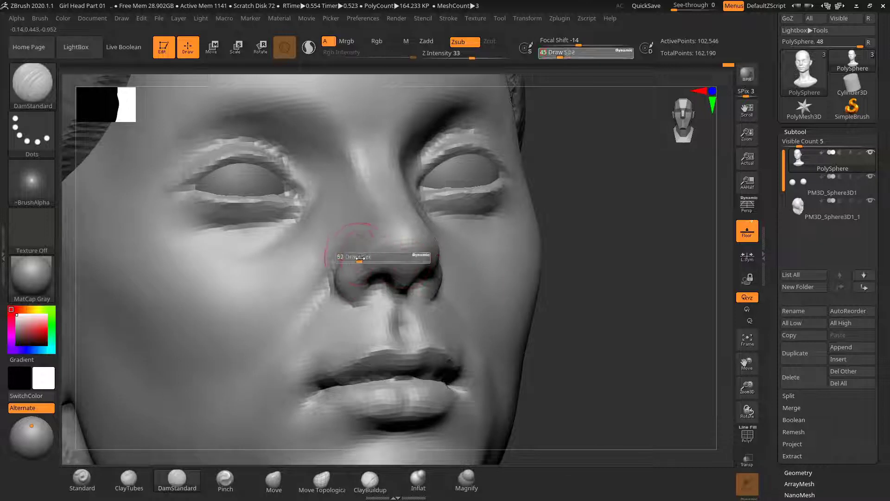
{"action": "key", "text": "ctrl+shift"}
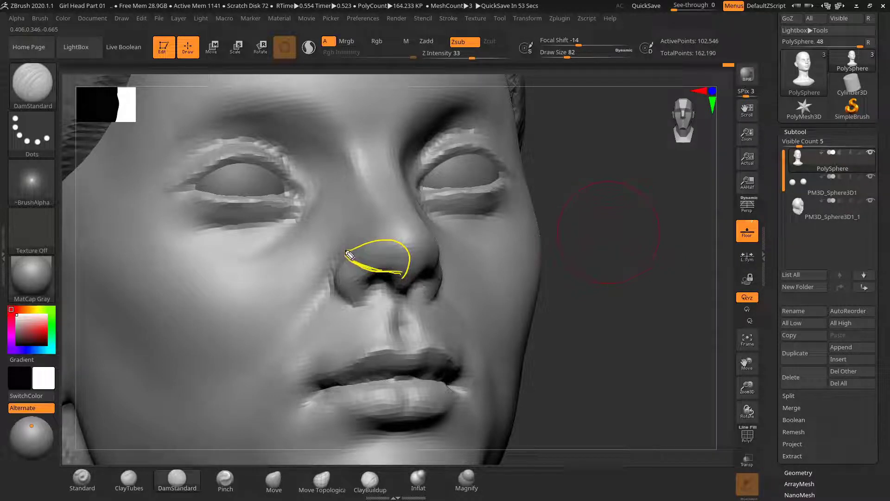
{"action": "left_click_drag", "start_coordinate": [390, 241], "coordinate": [406, 282]}
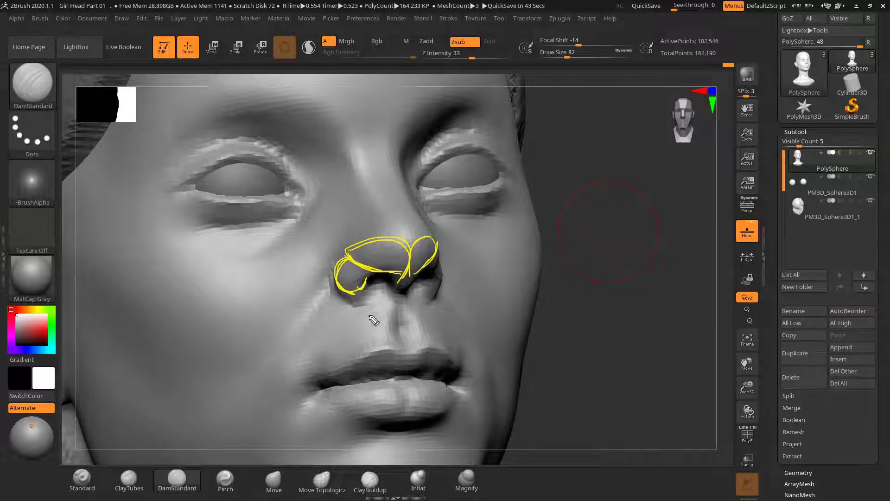
{"action": "key", "text": "ctrl"}
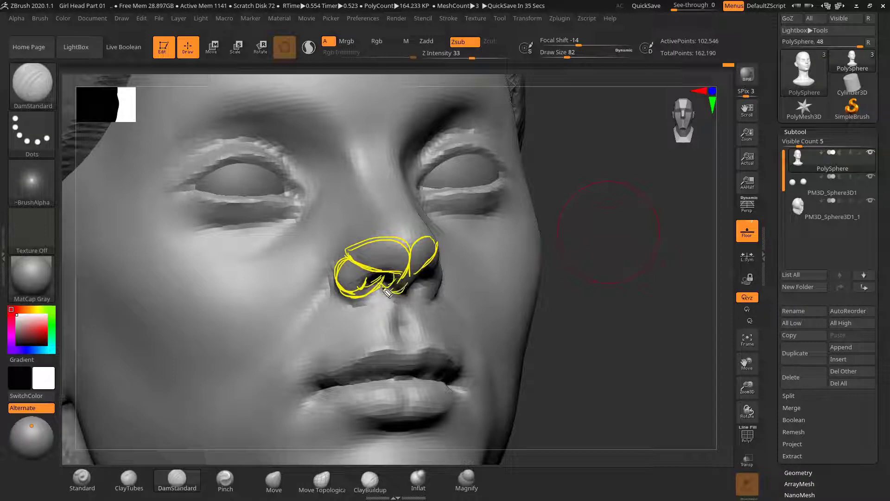
{"action": "key", "text": "ctrl+shift+7"}
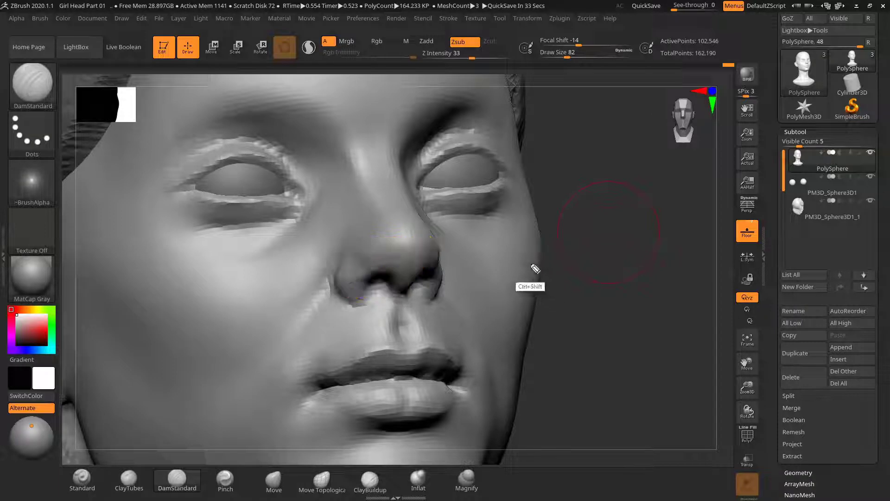
{"action": "key", "text": "ctrl+shift+2"}
Define the nostril wings and the edges of the nostrils with DamStandard at draw size 35 and Z Intensity 33
{"action": "left_click_drag", "start_coordinate": [574, 282], "coordinate": [546, 306]}
{"action": "left_click_drag", "start_coordinate": [604, 304], "coordinate": [632, 281], "text": "alt"}
{"action": "key", "text": "bracketleft"}
{"action": "key", "text": "bracketleft"}
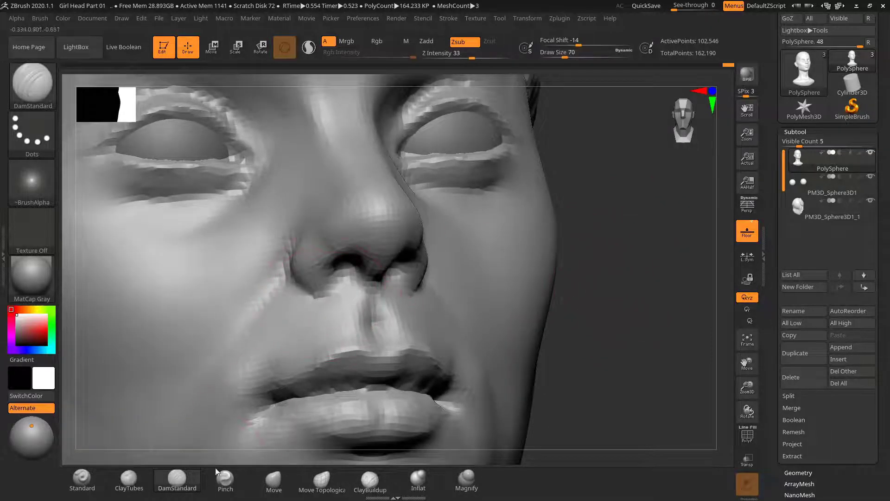
{"action": "key", "text": "s"}
{"action": "left_click_drag", "start_coordinate": [324, 274], "coordinate": [318, 274]}
{"action": "left_click_drag", "start_coordinate": [591, 257], "coordinate": [573, 211]}
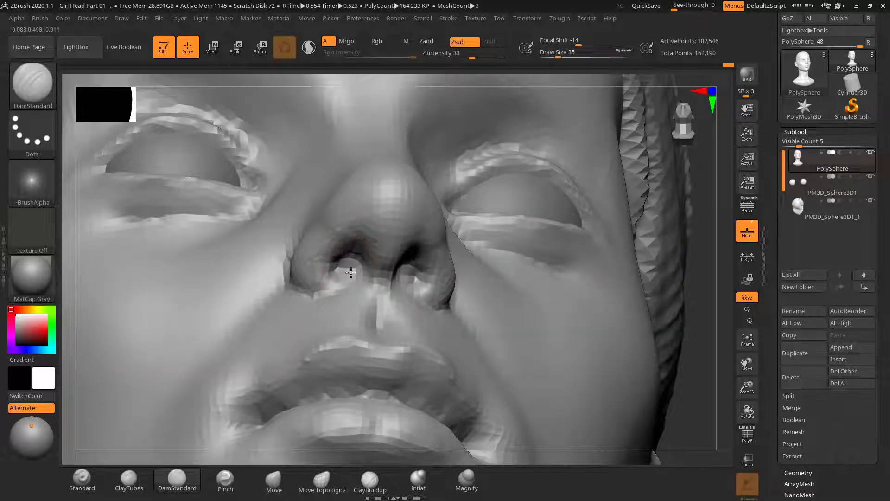
{"action": "left_click_drag", "start_coordinate": [706, 266], "coordinate": [613, 267]}
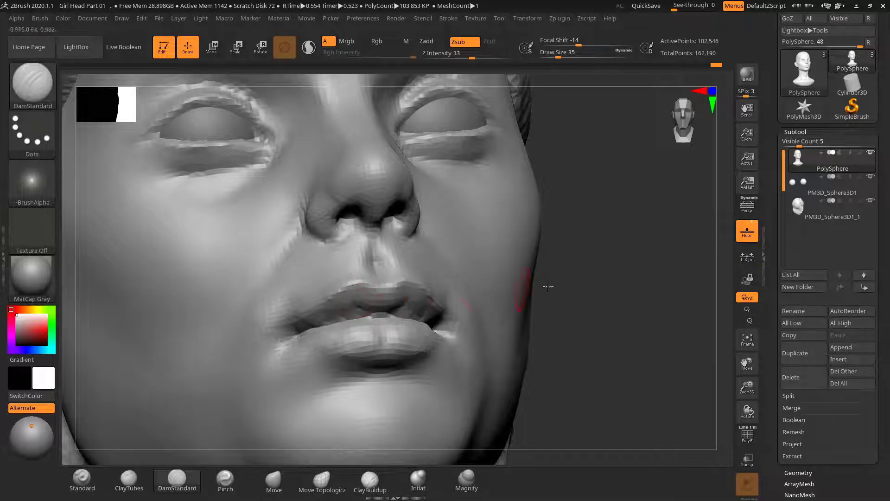
Pull the inner eye corners toward the nose with the Move brush, reducing its draw size to 45
{"action": "mouse_move", "coordinate": [548, 287]}
{"action": "left_mouse_down", "text": "alt"}
{"action": "mouse_move", "coordinate": [587, 276]}
{"action": "mouse_move", "coordinate": [594, 286]}
{"action": "mouse_move", "coordinate": [606, 258]}
{"action": "mouse_move", "coordinate": [640, 253]}
{"action": "mouse_move", "coordinate": [612, 256]}
{"action": "left_mouse_up", "text": "alt"}
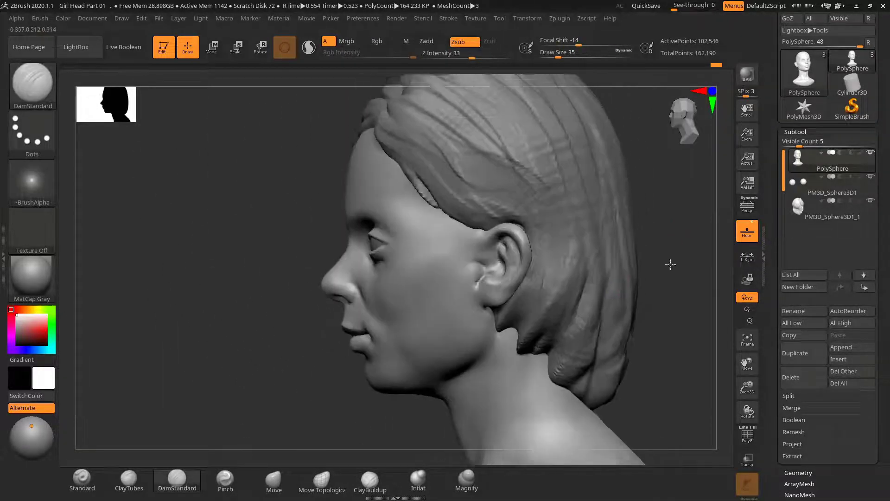
{"action": "left_click_drag", "start_coordinate": [670, 264], "coordinate": [677, 306]}
{"action": "mouse_move", "coordinate": [216, 255]}
{"action": "left_mouse_down"}
{"action": "mouse_move", "coordinate": [195, 298]}
{"action": "mouse_move", "coordinate": [213, 266]}
{"action": "mouse_move", "coordinate": [248, 264]}
{"action": "left_mouse_up"}
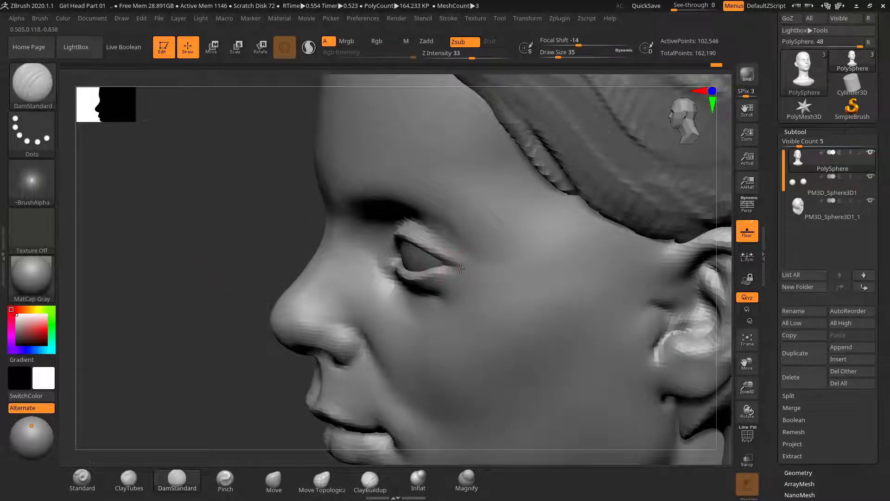
{"action": "left_click_drag", "start_coordinate": [244, 263], "coordinate": [297, 249]}
{"action": "mouse_move", "coordinate": [623, 246]}
{"action": "left_mouse_down"}
{"action": "mouse_move", "coordinate": [617, 241]}
{"action": "mouse_move", "coordinate": [647, 241]}
{"action": "mouse_move", "coordinate": [645, 256]}
{"action": "left_mouse_up"}
{"action": "left_click", "coordinate": [274, 484]}
{"action": "key", "text": "s"}
{"action": "mouse_move", "coordinate": [411, 273]}
{"action": "left_mouse_down"}
{"action": "mouse_move", "coordinate": [421, 273]}
{"action": "mouse_move", "coordinate": [404, 265]}
{"action": "left_mouse_up"}
{"action": "key", "text": "s"}
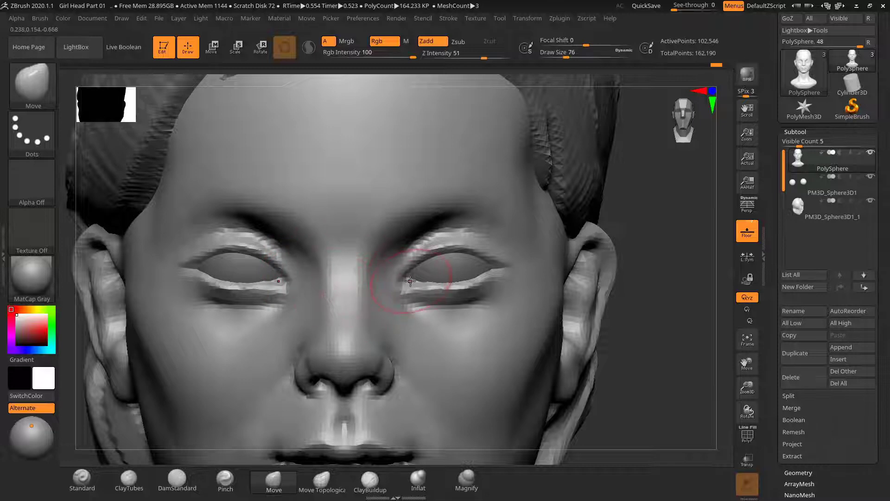
{"action": "key", "text": "s"}
{"action": "left_click_drag", "start_coordinate": [403, 282], "coordinate": [398, 282]}
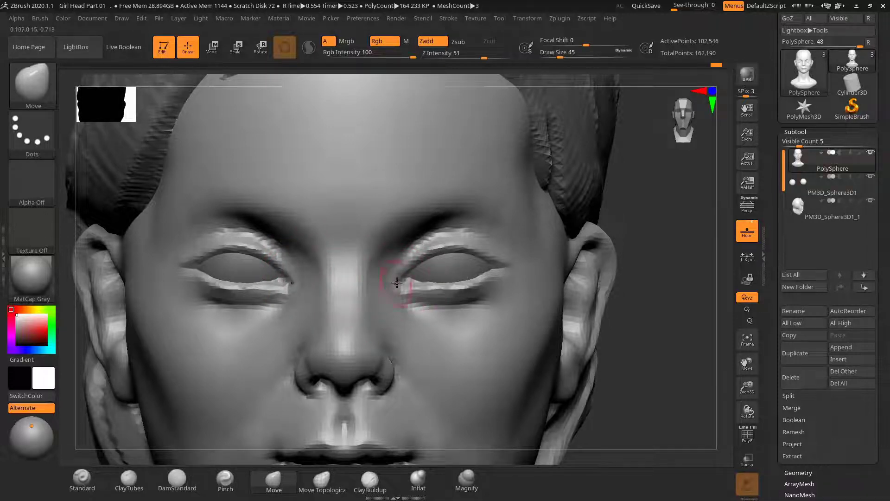
Reshape the curves of the upper and lower eyelids with the Move brush at draw sizes 73 and 52
{"action": "key", "text": "s"}
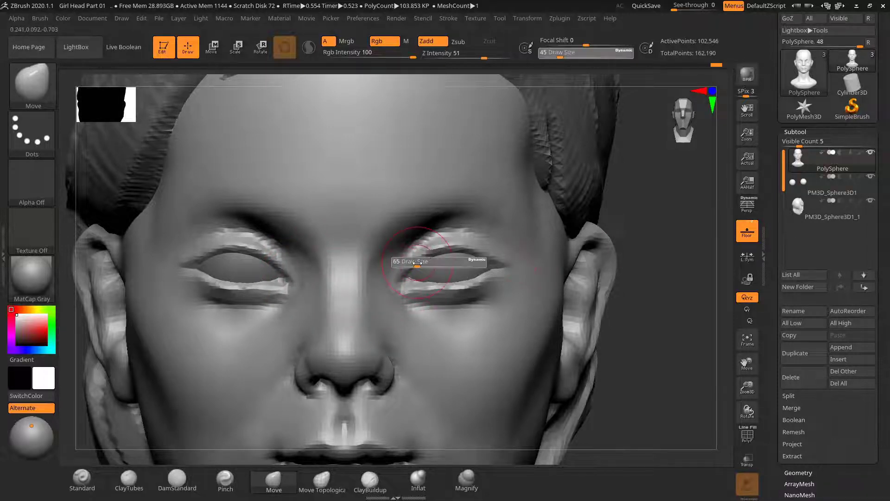
{"action": "left_click_drag", "start_coordinate": [418, 259], "coordinate": [424, 261]}
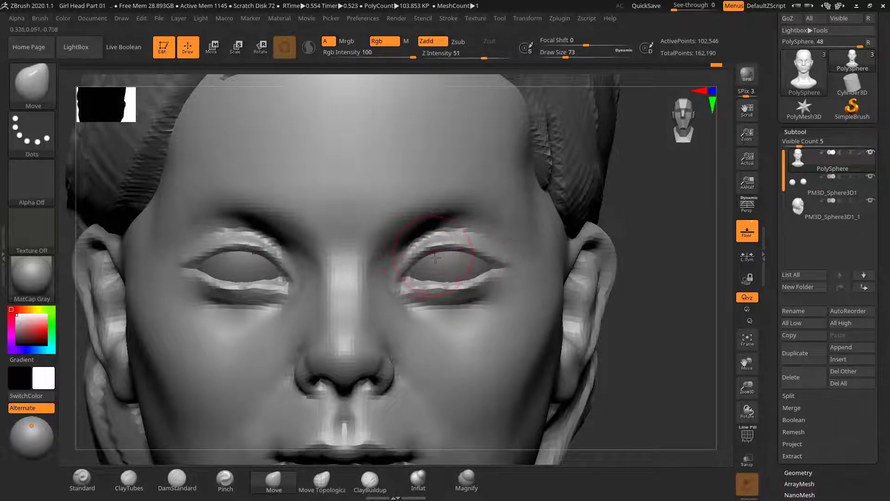
{"action": "key", "text": "s"}
{"action": "left_click_drag", "start_coordinate": [444, 279], "coordinate": [439, 279]}
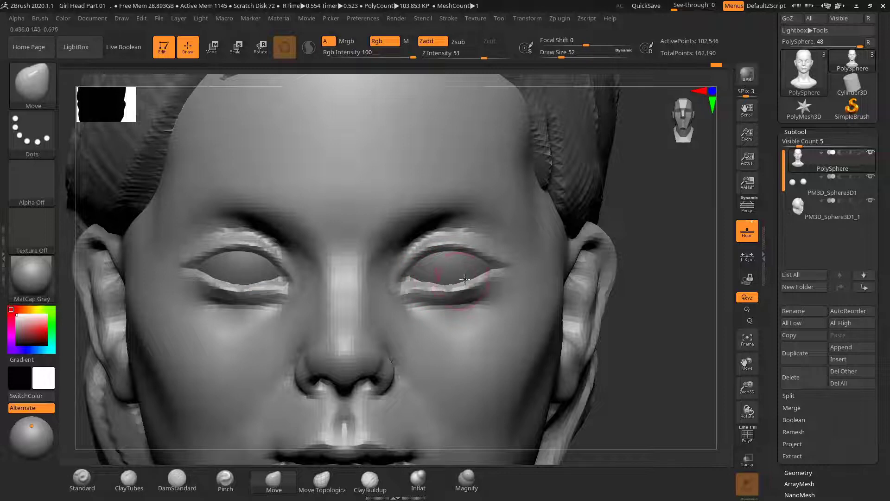
Refine the inner eye corner and lower eyelid from the side with the Move brush at draw size 55
{"action": "left_click_drag", "start_coordinate": [644, 237], "coordinate": [604, 238]}
{"action": "left_click_drag", "start_coordinate": [299, 235], "coordinate": [320, 308]}
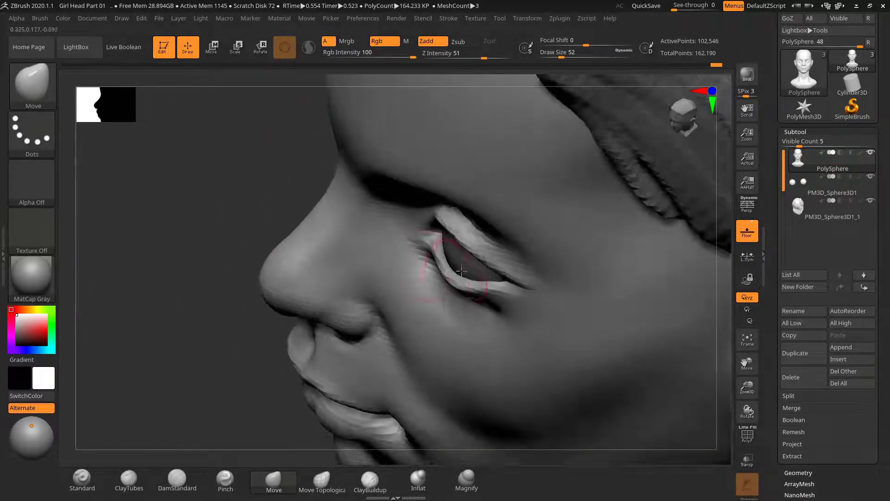
{"action": "key", "text": "s"}
{"action": "left_click_drag", "start_coordinate": [446, 277], "coordinate": [428, 243]}
{"action": "key", "text": "s"}
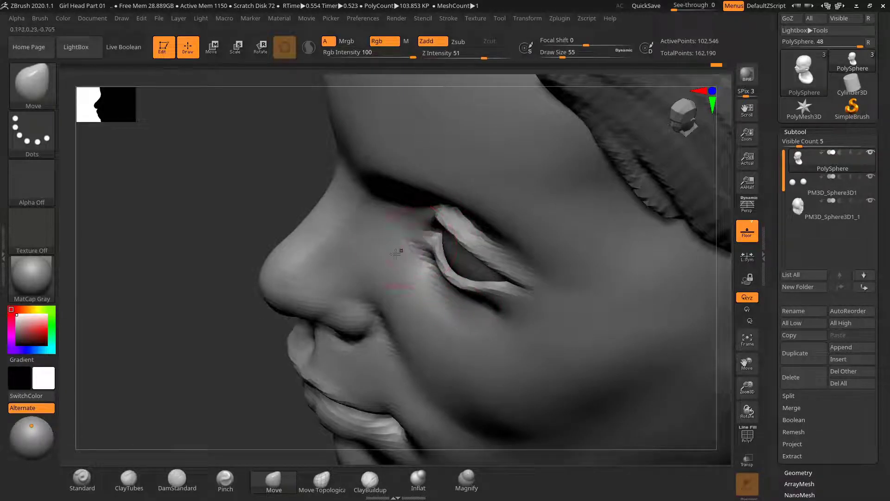
{"action": "left_click_drag", "start_coordinate": [189, 225], "coordinate": [190, 223]}
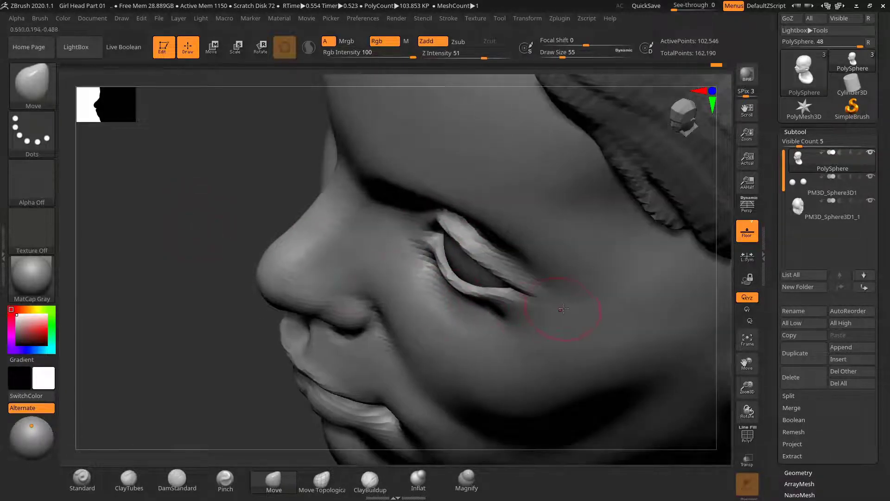
Adjust the eyelid curvature from below with the Move brush at draw size 48
{"action": "left_click_drag", "start_coordinate": [202, 263], "coordinate": [227, 166]}
{"action": "mouse_move", "coordinate": [722, 245]}
{"action": "left_mouse_down"}
{"action": "mouse_move", "coordinate": [726, 211]}
{"action": "mouse_move", "coordinate": [727, 218]}
{"action": "left_mouse_up"}
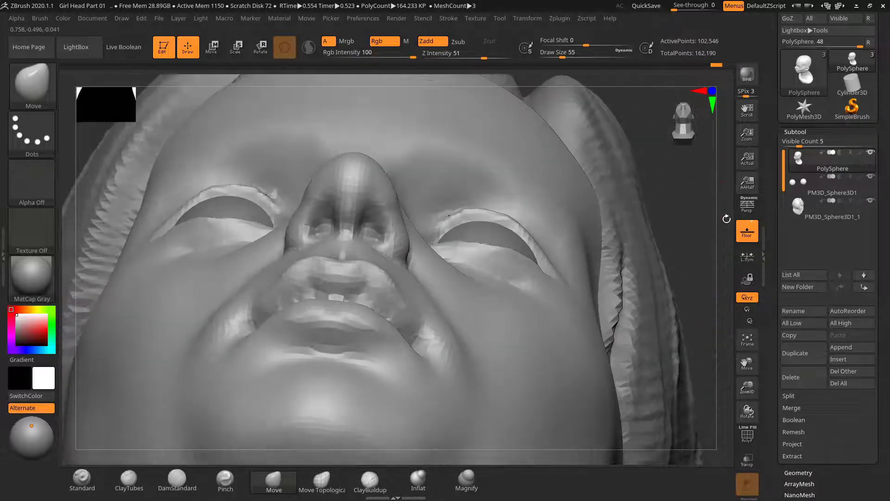
{"action": "key", "text": "s"}
{"action": "left_click_drag", "start_coordinate": [513, 249], "coordinate": [510, 248]}
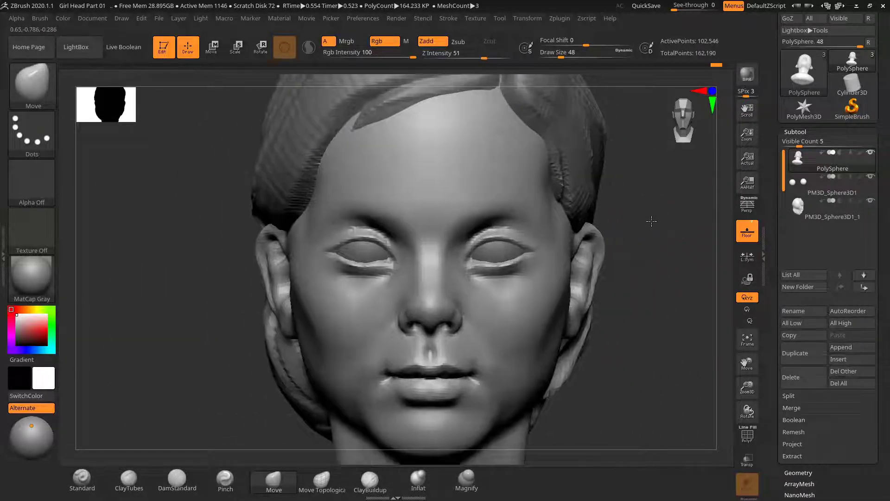
Remesh the head with DynaMesh at resolution 288
{"action": "left_click_drag", "start_coordinate": [651, 221], "coordinate": [672, 213], "text": "alt"}
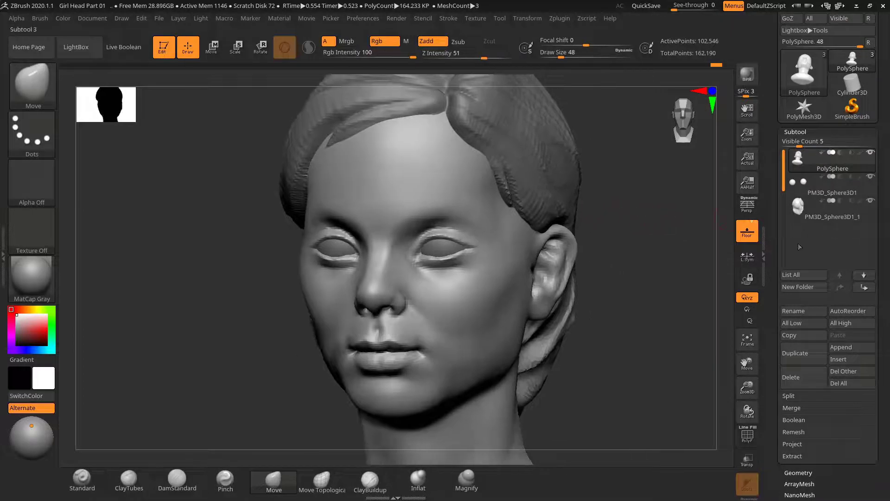
{"action": "scroll", "coordinate": [800, 251], "scroll_direction": "down", "scroll_amount": 5}
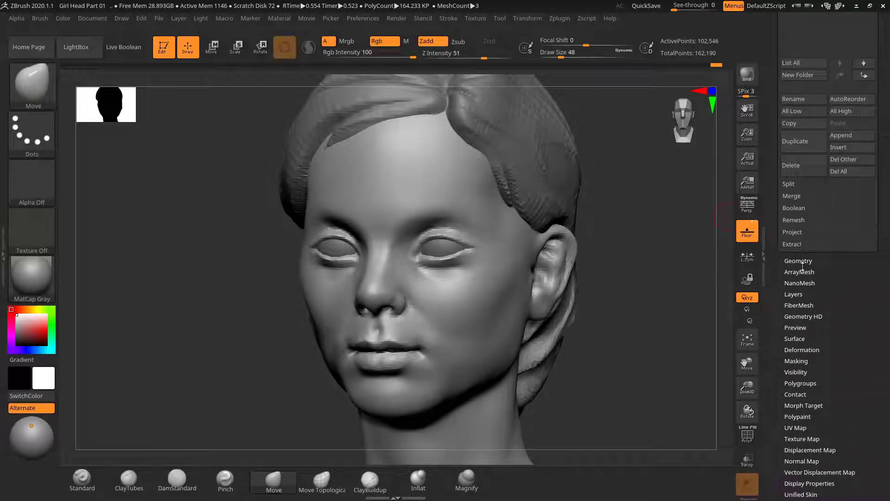
{"action": "left_click", "coordinate": [798, 261]}
{"action": "scroll", "coordinate": [798, 208], "scroll_direction": "down", "scroll_amount": 6}
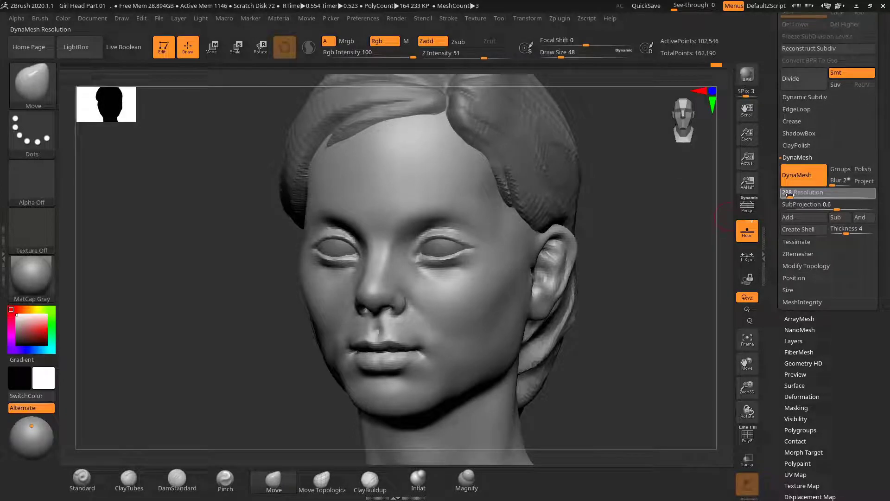
{"action": "key", "text": "ctrl"}
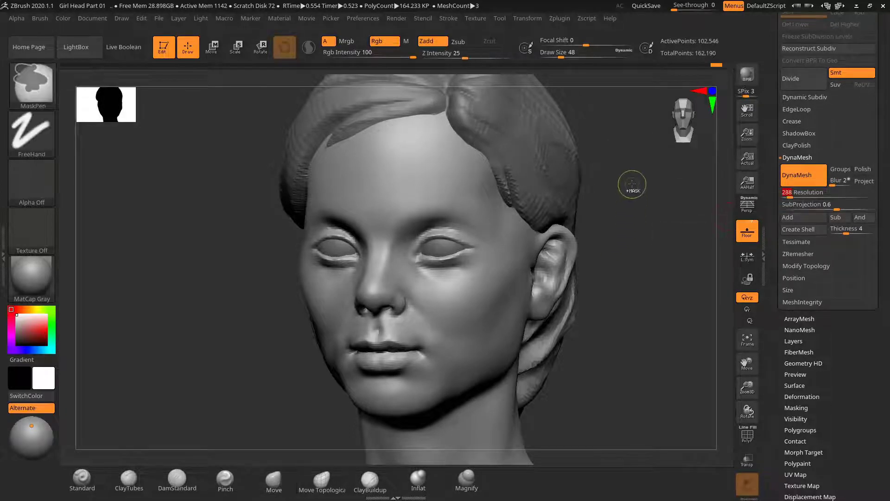
{"action": "mouse_move", "coordinate": [632, 184]}
{"action": "left_mouse_down", "text": "ctrl"}
{"action": "mouse_move", "coordinate": [684, 285]}
{"action": "mouse_move", "coordinate": [698, 338]}
{"action": "left_mouse_up", "text": "ctrl"}
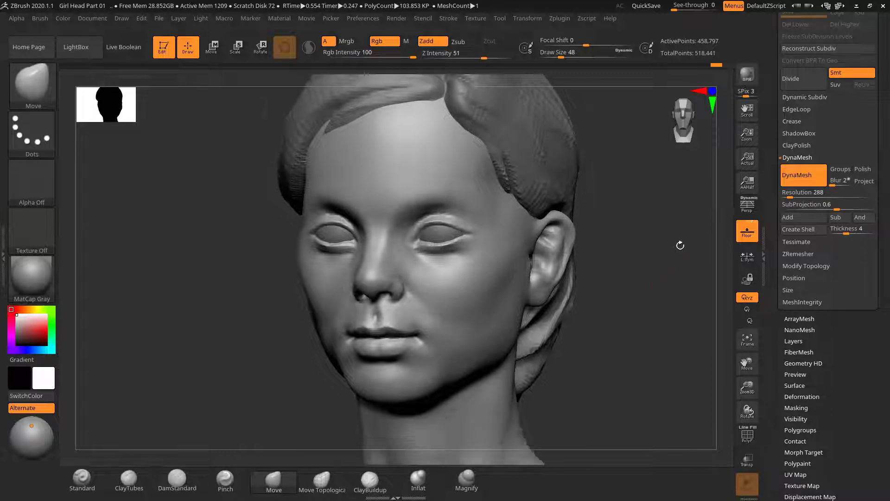
Soften the areas around the eyes and down the cheek with the Smooth brush at draw size 73 and Z Intensity 45
{"action": "left_click_drag", "start_coordinate": [680, 246], "coordinate": [672, 269], "text": "alt"}
{"action": "key", "text": "s"}
{"action": "left_click_drag", "start_coordinate": [381, 253], "coordinate": [385, 253]}
{"action": "key", "text": "shift"}
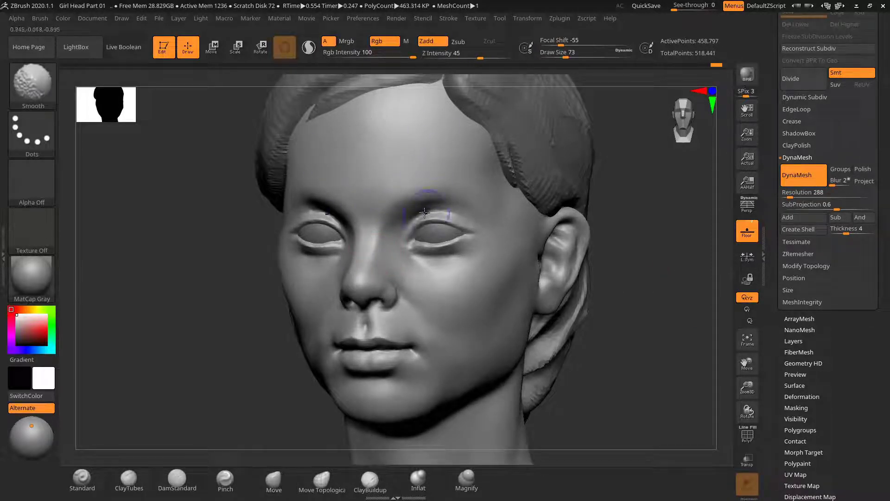
{"action": "key", "text": "ctrl+z"}
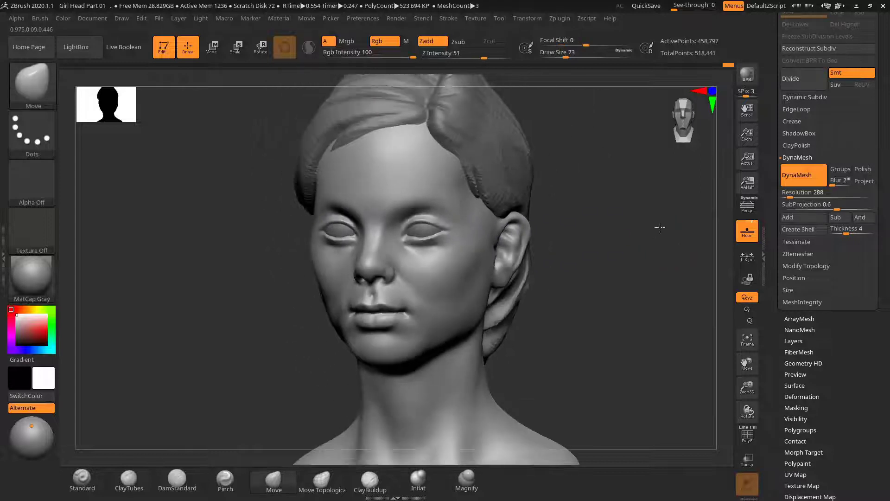
{"action": "mouse_move", "coordinate": [660, 228]}
{"action": "left_mouse_down"}
{"action": "mouse_move", "coordinate": [611, 226]}
{"action": "mouse_move", "coordinate": [338, 285]}
{"action": "left_mouse_up"}
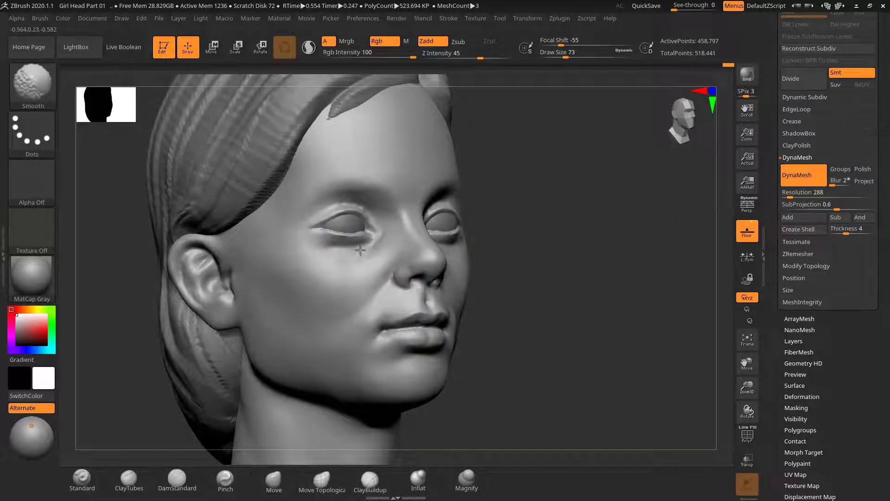
{"action": "mouse_move", "coordinate": [315, 241]}
{"action": "left_mouse_down", "text": "shift"}
{"action": "mouse_move", "coordinate": [355, 243]}
{"action": "mouse_move", "coordinate": [340, 224]}
{"action": "mouse_move", "coordinate": [355, 218]}
{"action": "left_mouse_up", "text": "shift"}
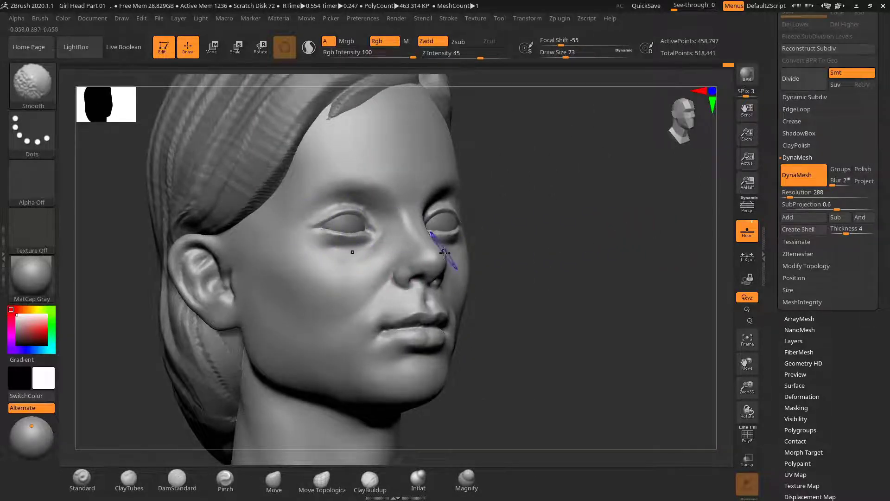
{"action": "mouse_move", "coordinate": [370, 306]}
{"action": "left_mouse_down", "text": "shift"}
{"action": "mouse_move", "coordinate": [380, 329]}
{"action": "mouse_move", "coordinate": [366, 337]}
{"action": "left_mouse_up", "text": "shift"}
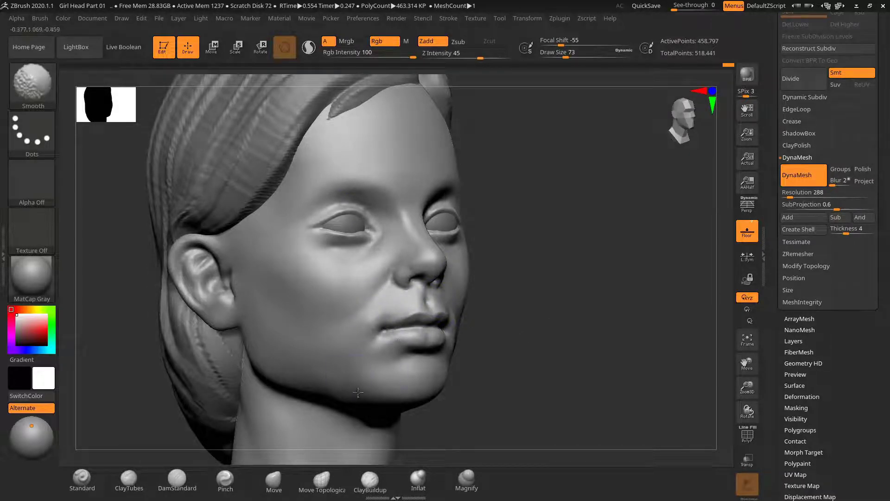
Smooth the side of the face and the transition in front of the ear at draw size 73
{"action": "left_click_drag", "start_coordinate": [568, 341], "coordinate": [577, 279]}
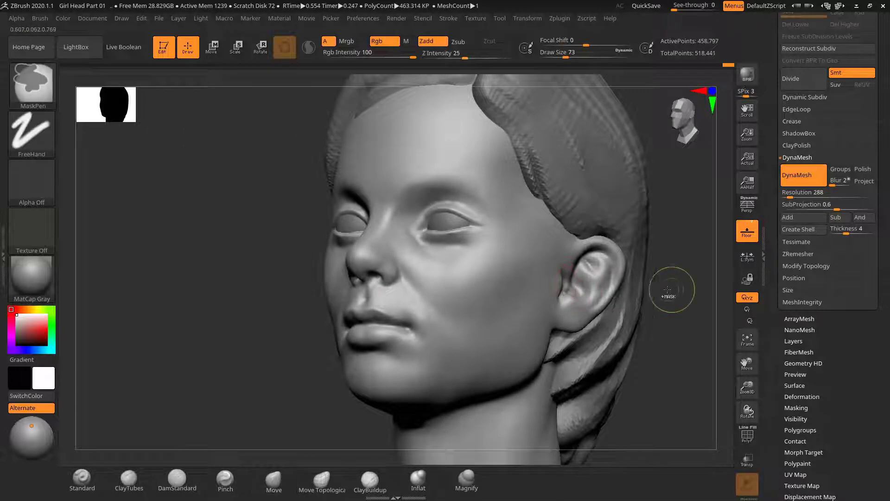
{"action": "mouse_move", "coordinate": [669, 285]}
{"action": "left_mouse_down"}
{"action": "mouse_move", "coordinate": [652, 264]}
{"action": "mouse_move", "coordinate": [644, 276]}
{"action": "mouse_move", "coordinate": [470, 255]}
{"action": "left_mouse_up"}
{"action": "key", "text": "shift"}
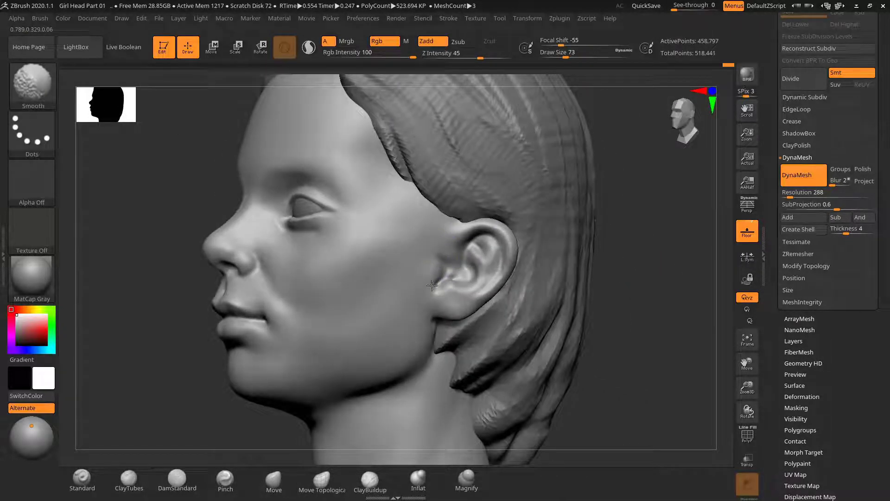
{"action": "left_click_drag", "start_coordinate": [644, 252], "coordinate": [505, 252]}
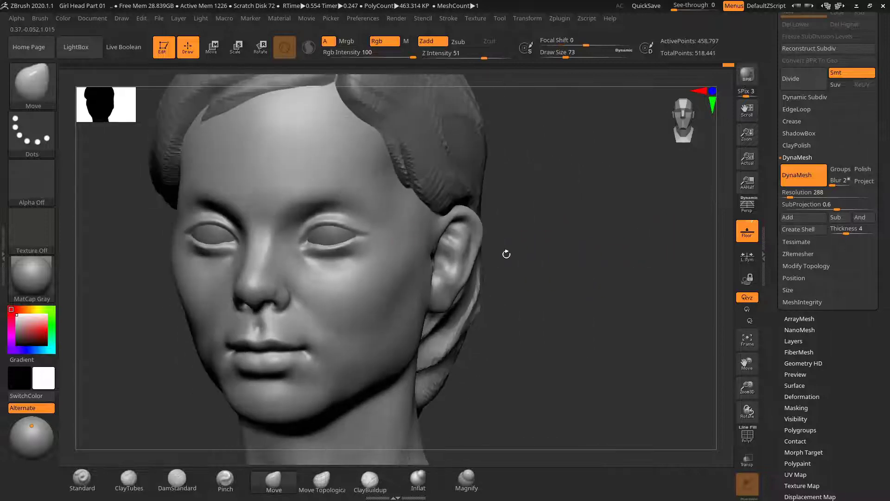
Smooth the nostril wing and the area between the nose and upper lip at Z Intensity 45
{"action": "mouse_move", "coordinate": [591, 279]}
{"action": "left_mouse_down", "text": "alt"}
{"action": "mouse_move", "coordinate": [584, 249]}
{"action": "mouse_move", "coordinate": [557, 257]}
{"action": "mouse_move", "coordinate": [596, 245]}
{"action": "mouse_move", "coordinate": [584, 307]}
{"action": "left_mouse_up", "text": "alt"}
{"action": "mouse_move", "coordinate": [334, 315]}
{"action": "left_mouse_down", "text": "shift"}
{"action": "mouse_move", "coordinate": [354, 312]}
{"action": "mouse_move", "coordinate": [366, 279]}
{"action": "left_mouse_up", "text": "shift"}
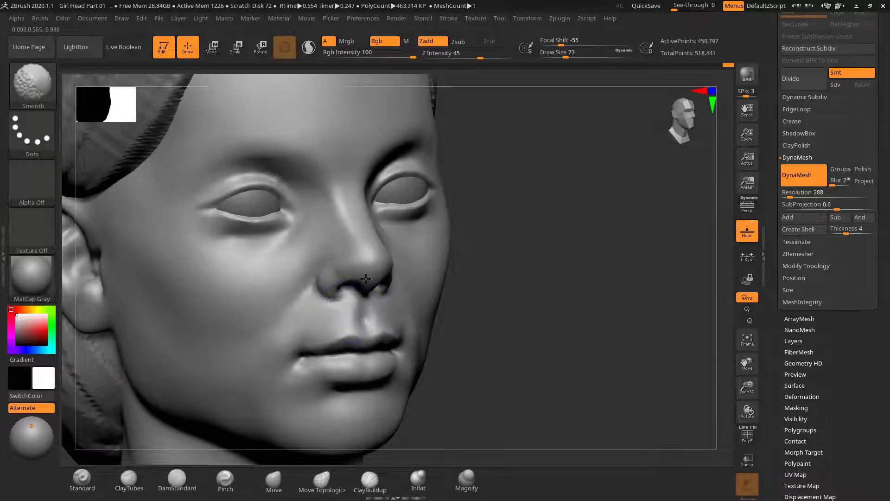
{"action": "left_click_drag", "start_coordinate": [570, 235], "coordinate": [590, 245], "text": "alt"}
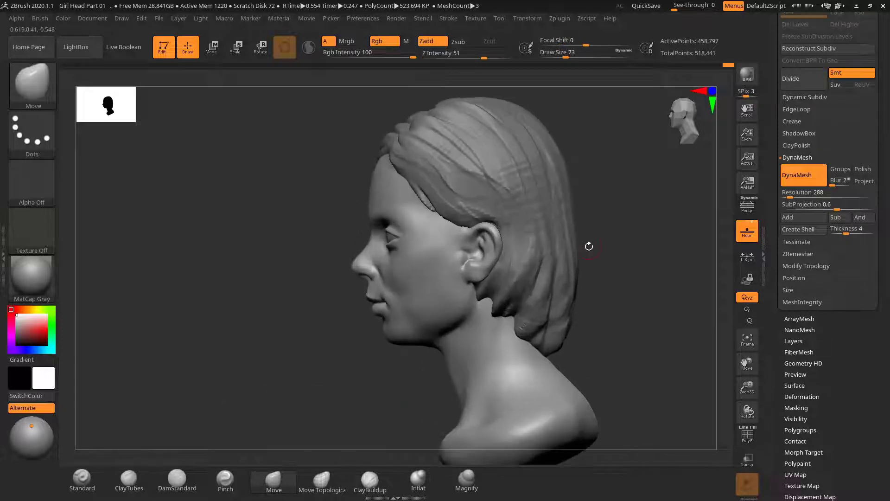
Adjust the mouth corner and lip line with the Move brush at draw size 37
{"action": "left_click_drag", "start_coordinate": [627, 207], "coordinate": [662, 234]}
{"action": "key", "text": "s"}
{"action": "left_click_drag", "start_coordinate": [317, 282], "coordinate": [318, 282]}
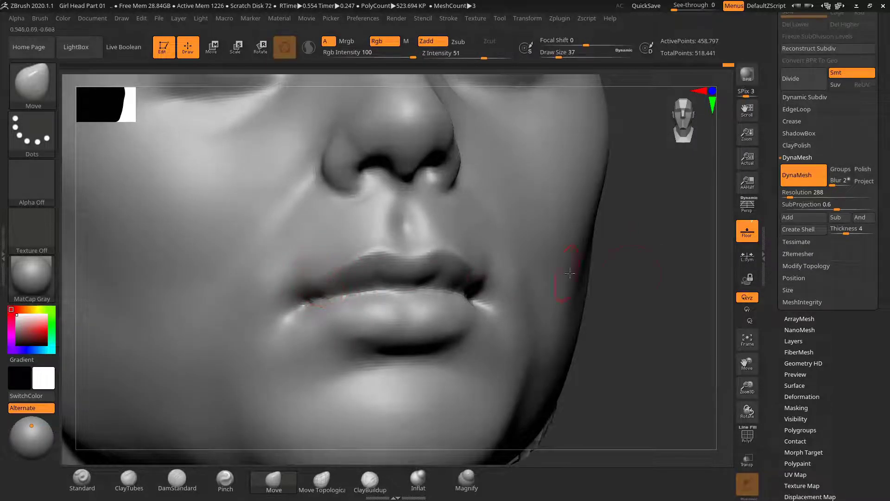
{"action": "left_click_drag", "start_coordinate": [631, 274], "coordinate": [628, 285]}
Deepen the parting line between the lips with DamStandard at draw size 28 and Z Intensity 33
{"action": "left_click", "coordinate": [190, 482]}
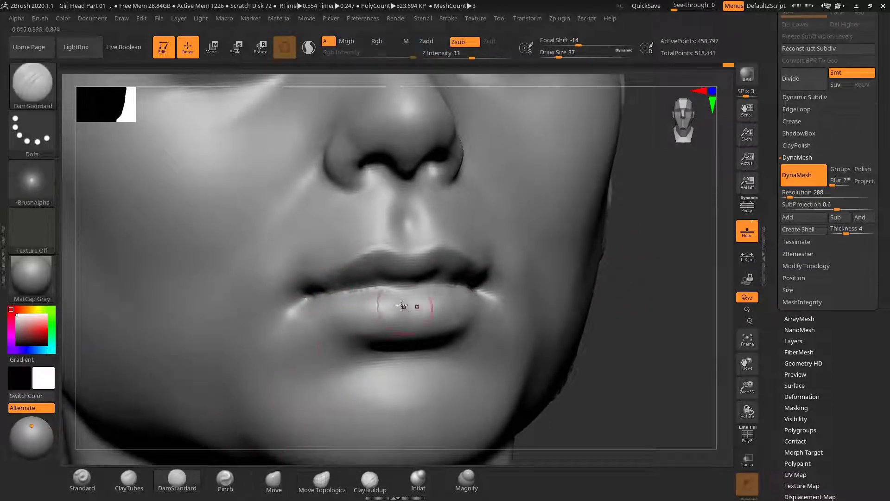
{"action": "key", "text": "s"}
{"action": "left_click_drag", "start_coordinate": [337, 291], "coordinate": [312, 299]}
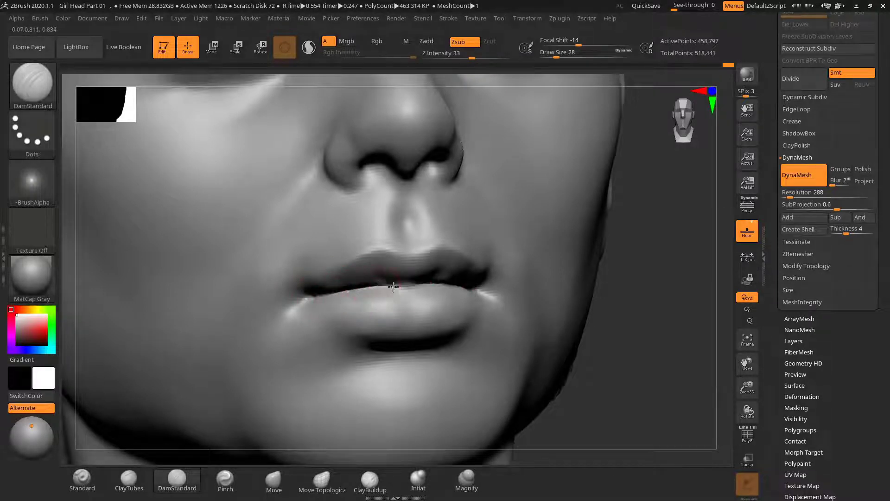
{"action": "left_click_drag", "start_coordinate": [616, 294], "coordinate": [596, 286]}
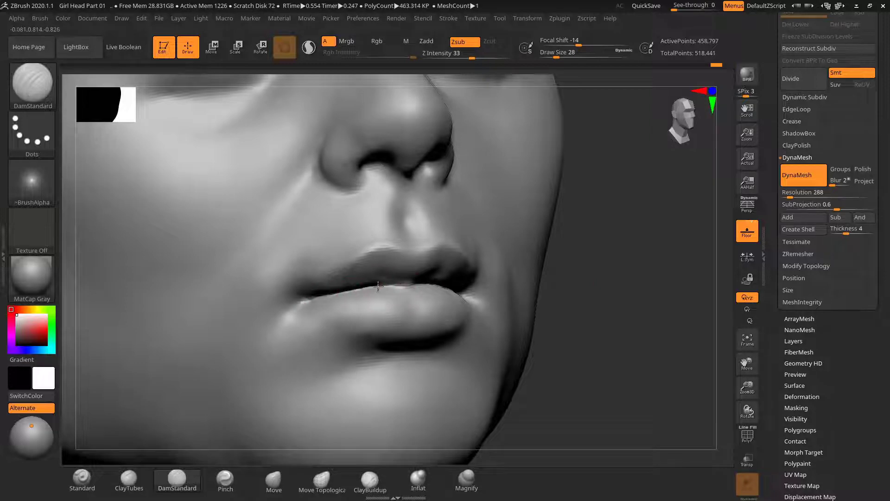
{"action": "mouse_move", "coordinate": [651, 280]}
{"action": "left_mouse_down"}
{"action": "mouse_move", "coordinate": [640, 276]}
{"action": "mouse_move", "coordinate": [683, 272]}
{"action": "mouse_move", "coordinate": [636, 292]}
{"action": "mouse_move", "coordinate": [682, 305]}
{"action": "mouse_move", "coordinate": [673, 296]}
{"action": "mouse_move", "coordinate": [684, 284]}
{"action": "mouse_move", "coordinate": [666, 280]}
{"action": "mouse_move", "coordinate": [608, 298]}
{"action": "mouse_move", "coordinate": [642, 276]}
{"action": "mouse_move", "coordinate": [629, 251]}
{"action": "mouse_move", "coordinate": [616, 254]}
{"action": "mouse_move", "coordinate": [700, 256]}
{"action": "mouse_move", "coordinate": [603, 249]}
{"action": "mouse_move", "coordinate": [668, 253]}
{"action": "mouse_move", "coordinate": [626, 246]}
{"action": "mouse_move", "coordinate": [670, 270]}
{"action": "mouse_move", "coordinate": [660, 307]}
{"action": "mouse_move", "coordinate": [660, 283]}
{"action": "left_mouse_up"}
Reshape the upper lip and the lip line with the Move brush at draw sizes 43 and 48
{"action": "left_click", "coordinate": [274, 480]}
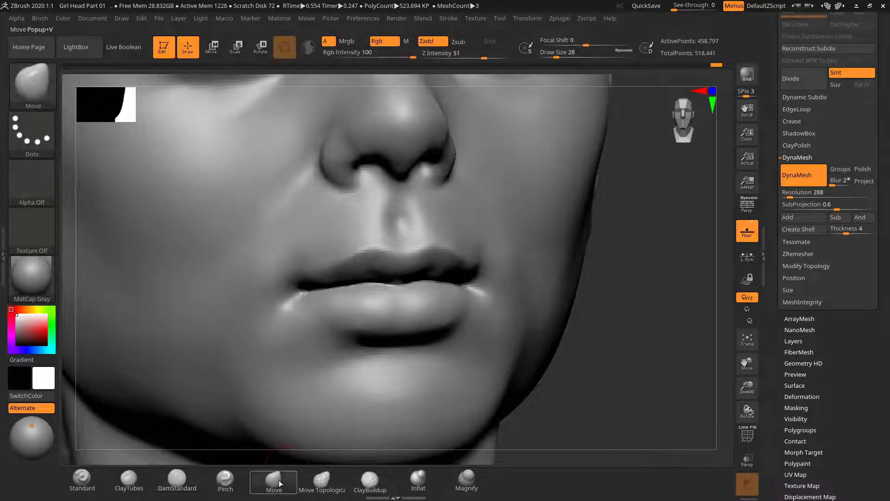
{"action": "left_click_drag", "start_coordinate": [623, 255], "coordinate": [620, 244]}
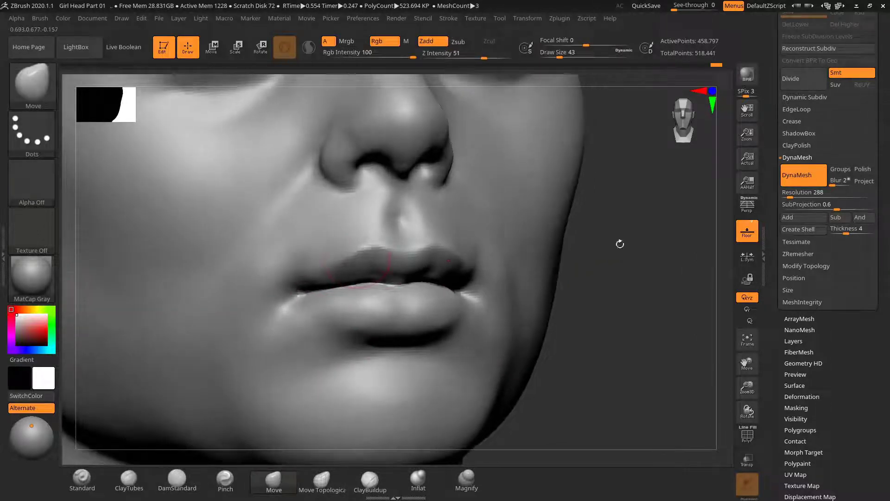
{"action": "key", "text": "]"}
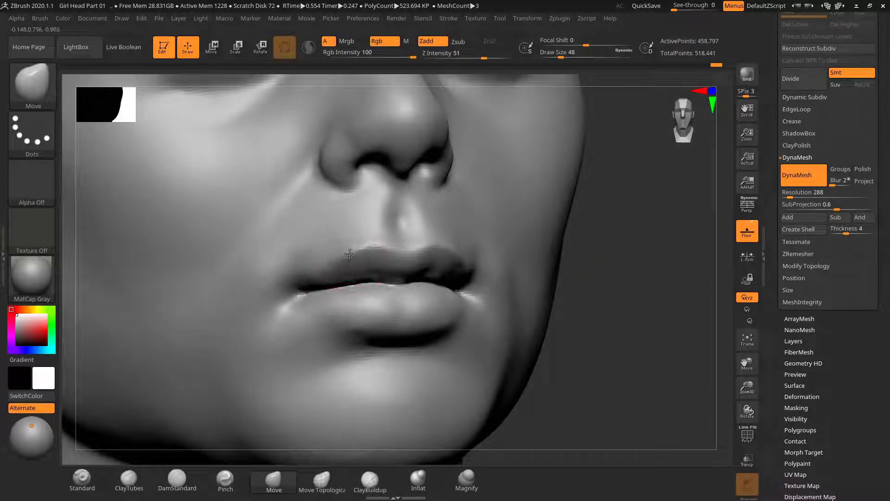
{"action": "left_click_drag", "start_coordinate": [612, 263], "coordinate": [640, 266]}
{"action": "left_click_drag", "start_coordinate": [545, 240], "coordinate": [520, 242]}
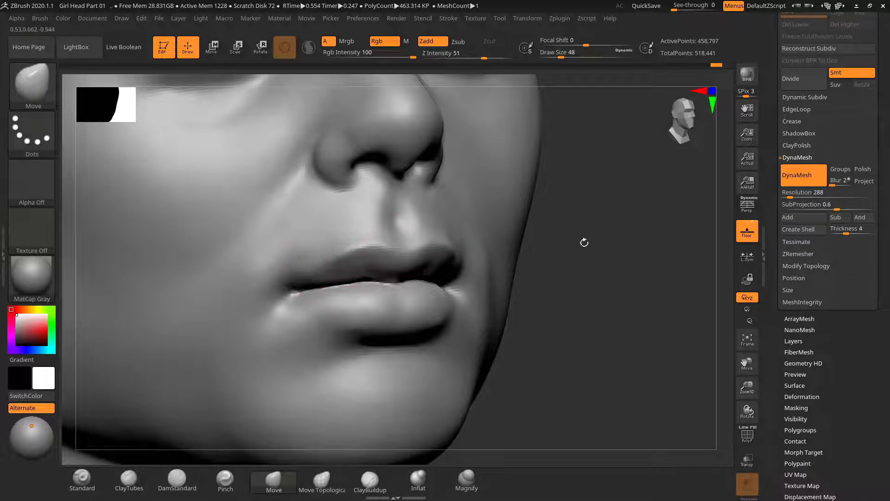
{"action": "left_click_drag", "start_coordinate": [584, 243], "coordinate": [372, 259]}
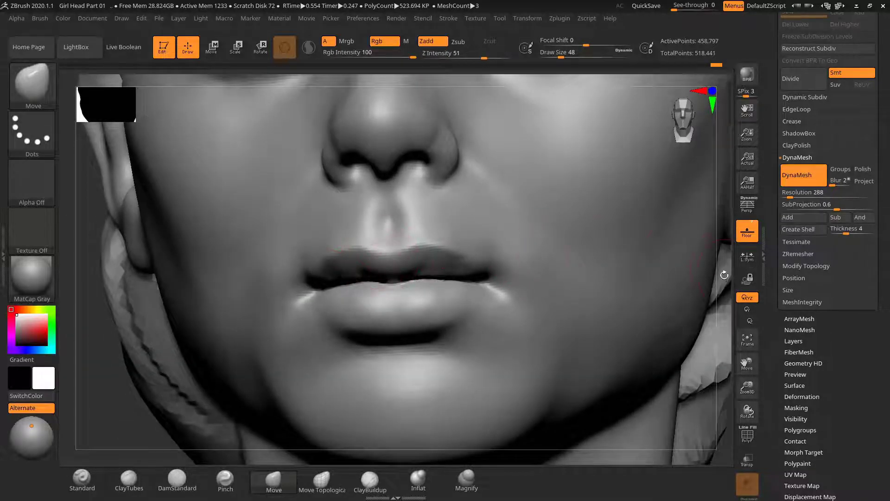
{"action": "key", "text": "f"}
{"action": "mouse_move", "coordinate": [527, 252]}
{"action": "left_mouse_down"}
{"action": "mouse_move", "coordinate": [543, 254]}
{"action": "mouse_move", "coordinate": [542, 306]}
{"action": "mouse_move", "coordinate": [549, 254]}
{"action": "mouse_move", "coordinate": [528, 287]}
{"action": "mouse_move", "coordinate": [515, 278]}
{"action": "mouse_move", "coordinate": [577, 224]}
{"action": "mouse_move", "coordinate": [464, 236]}
{"action": "left_mouse_up"}
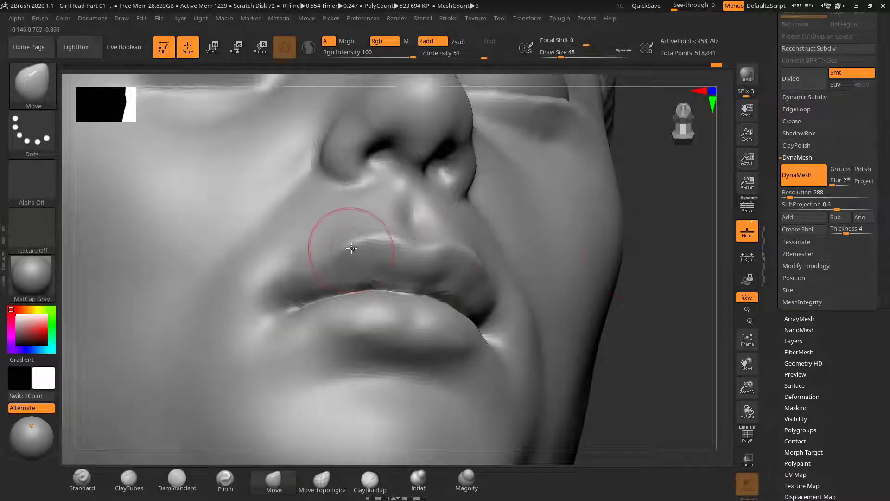
Refine the upper lip's contour from below and from the front with the Move brush at draw size 50
{"action": "left_click_drag", "start_coordinate": [661, 248], "coordinate": [652, 209]}
{"action": "key", "text": "s"}
{"action": "mouse_move", "coordinate": [354, 242]}
{"action": "left_mouse_down"}
{"action": "mouse_move", "coordinate": [317, 266]}
{"action": "mouse_move", "coordinate": [336, 273]}
{"action": "left_mouse_up"}
{"action": "mouse_move", "coordinate": [607, 260]}
{"action": "left_mouse_down"}
{"action": "mouse_move", "coordinate": [630, 291]}
{"action": "mouse_move", "coordinate": [623, 272]}
{"action": "left_mouse_up"}
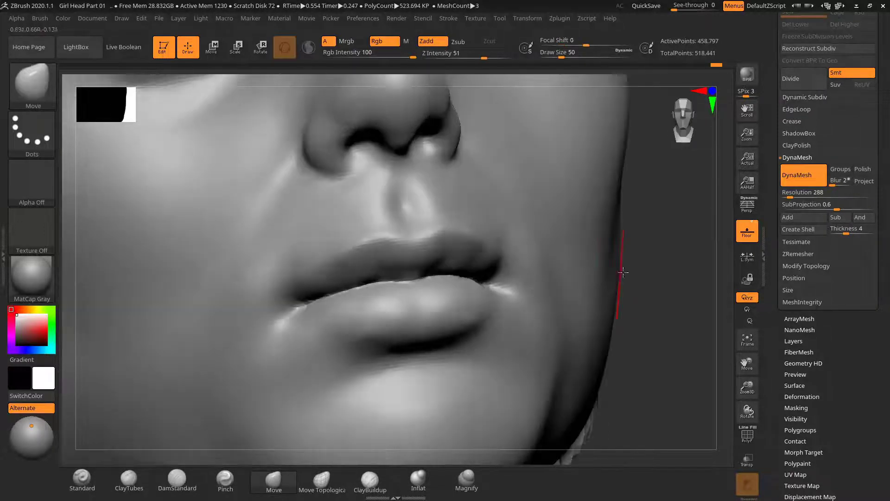
{"action": "left_click_drag", "start_coordinate": [678, 239], "coordinate": [682, 248]}
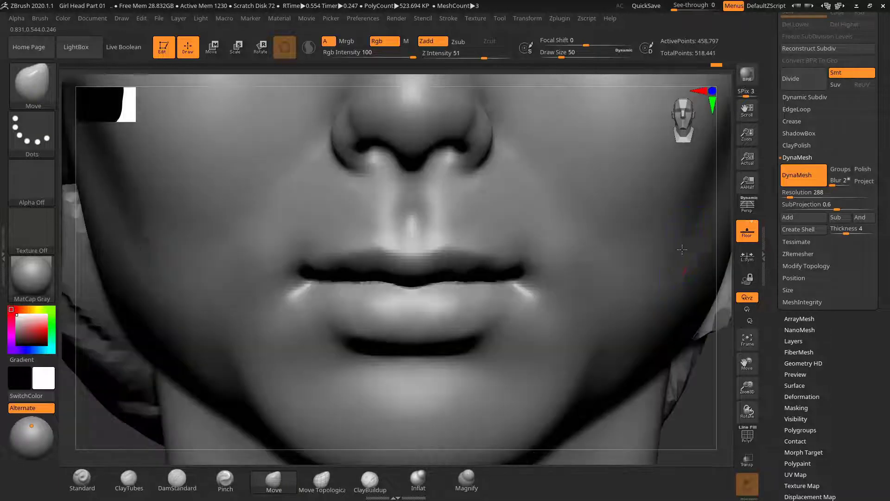
{"action": "key", "text": "f"}
Adjust the mouth corner and the surrounding area with the Move brush at draw sizes 82 and 94
{"action": "mouse_move", "coordinate": [624, 342]}
{"action": "left_mouse_down"}
{"action": "mouse_move", "coordinate": [610, 314]}
{"action": "mouse_move", "coordinate": [558, 280]}
{"action": "mouse_move", "coordinate": [650, 264]}
{"action": "mouse_move", "coordinate": [664, 272]}
{"action": "mouse_move", "coordinate": [670, 294]}
{"action": "mouse_move", "coordinate": [689, 279]}
{"action": "left_mouse_up"}
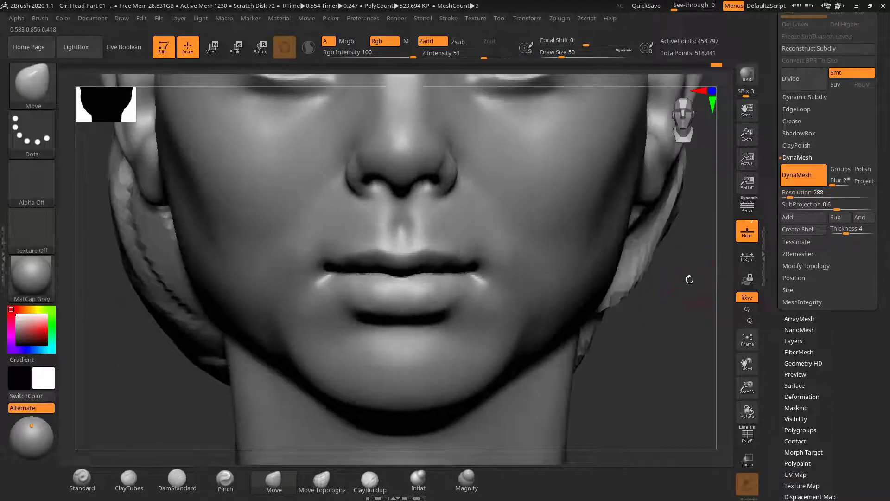
{"action": "mouse_move", "coordinate": [685, 318]}
{"action": "left_mouse_down"}
{"action": "mouse_move", "coordinate": [618, 297]}
{"action": "mouse_move", "coordinate": [618, 277]}
{"action": "mouse_move", "coordinate": [606, 276]}
{"action": "left_mouse_up"}
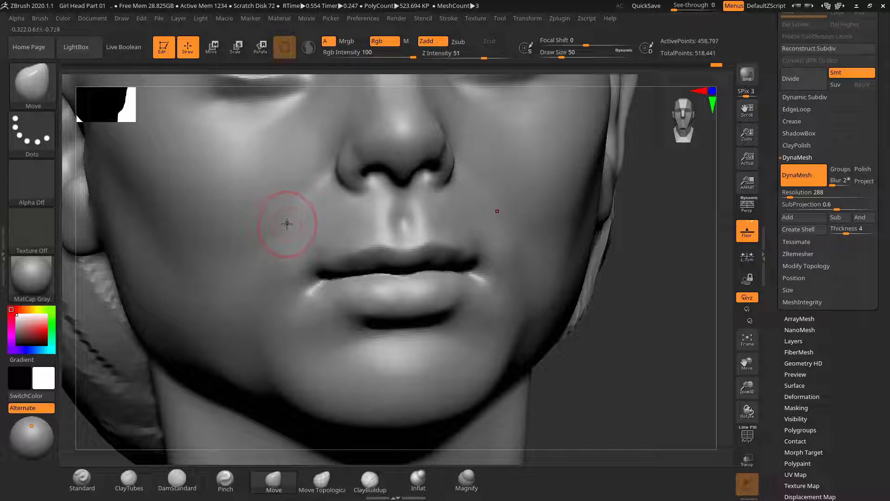
{"action": "key", "text": "s"}
{"action": "left_click_drag", "start_coordinate": [300, 252], "coordinate": [306, 252]}
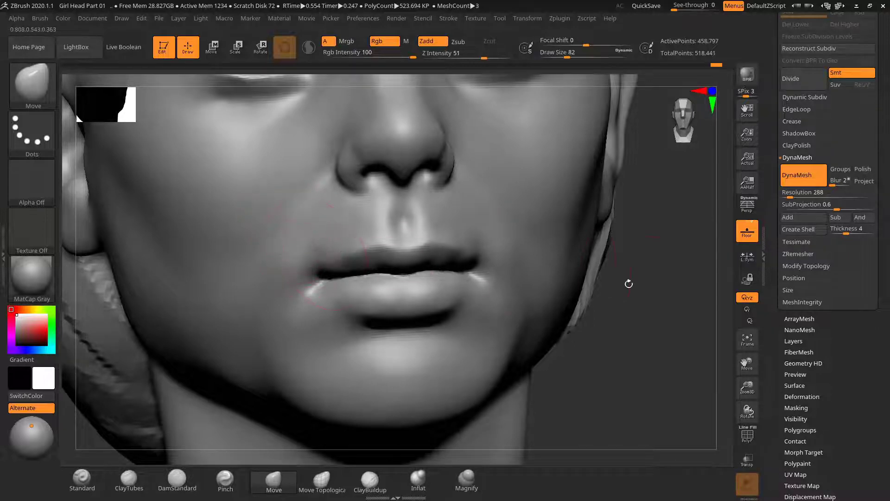
{"action": "left_click_drag", "start_coordinate": [631, 284], "coordinate": [655, 280]}
{"action": "key", "text": "s"}
{"action": "left_click_drag", "start_coordinate": [311, 282], "coordinate": [315, 282]}
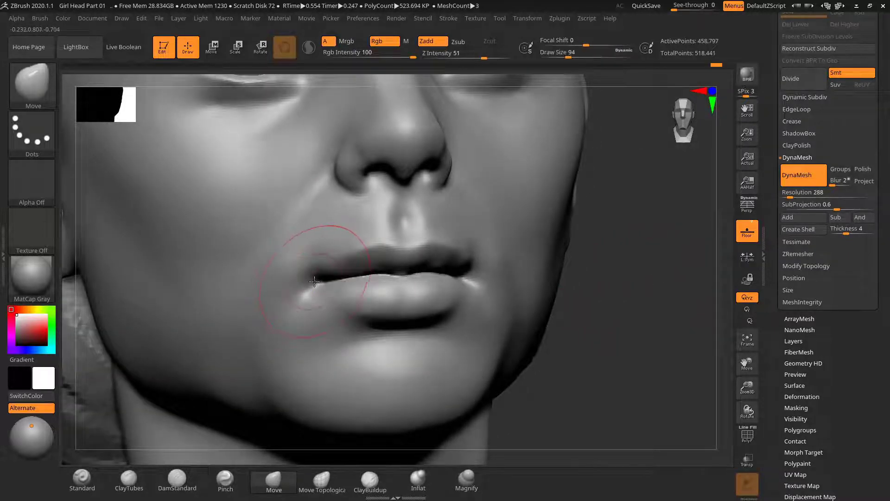
{"action": "left_click_drag", "start_coordinate": [640, 272], "coordinate": [588, 287], "text": "shift"}
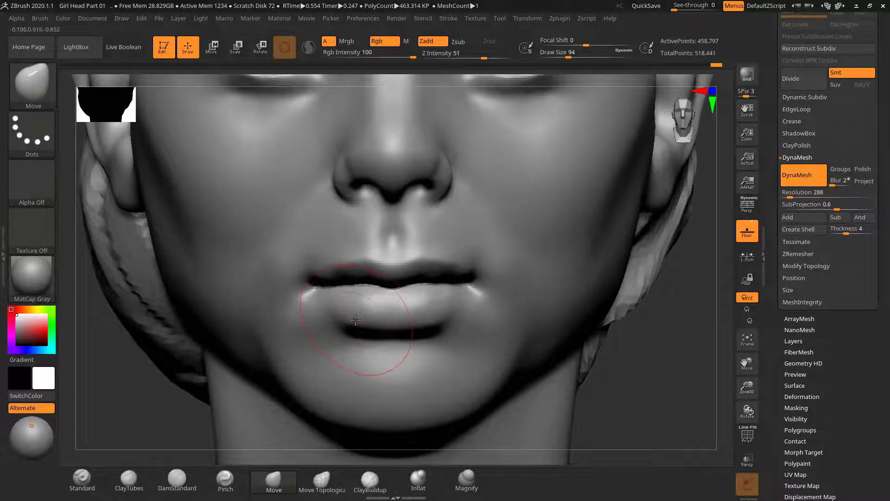
Reshape the lower lip's bottom edge from the front with the Move brush at draw size 67
{"action": "key", "text": "s"}
{"action": "left_click_drag", "start_coordinate": [366, 318], "coordinate": [362, 319]}
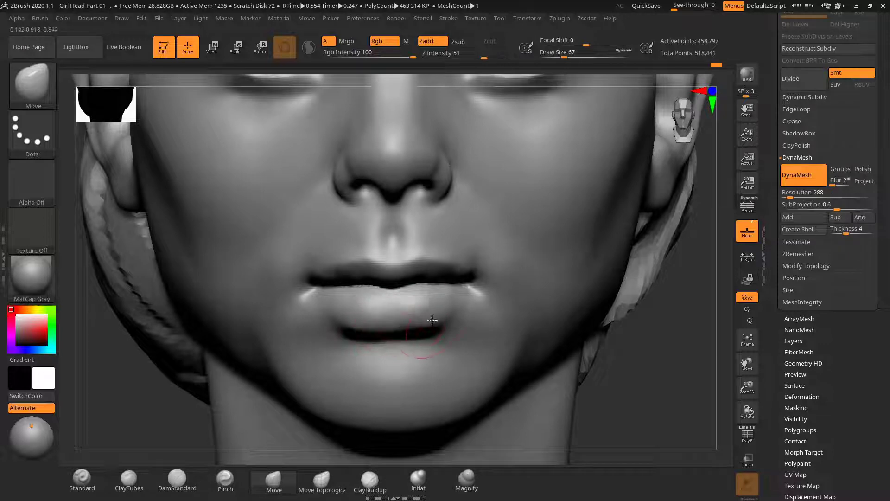
{"action": "key", "text": "f"}
{"action": "mouse_move", "coordinate": [577, 318]}
{"action": "left_mouse_down"}
{"action": "mouse_move", "coordinate": [592, 288]}
{"action": "mouse_move", "coordinate": [624, 302]}
{"action": "mouse_move", "coordinate": [607, 313]}
{"action": "mouse_move", "coordinate": [644, 314]}
{"action": "mouse_move", "coordinate": [614, 282]}
{"action": "mouse_move", "coordinate": [628, 278]}
{"action": "mouse_move", "coordinate": [625, 267]}
{"action": "mouse_move", "coordinate": [705, 323]}
{"action": "mouse_move", "coordinate": [698, 306]}
{"action": "mouse_move", "coordinate": [705, 317]}
{"action": "mouse_move", "coordinate": [572, 319]}
{"action": "left_mouse_up"}
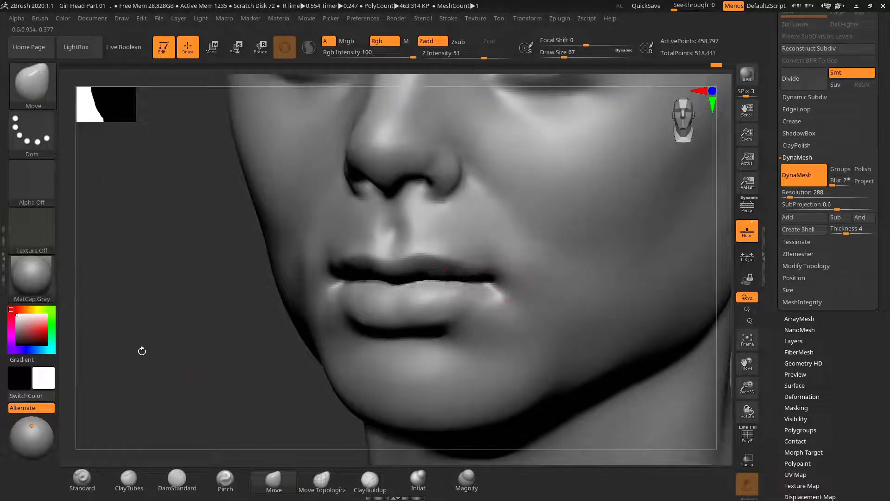
Refine the mouth corner in side profile with the Move brush at draw size 94
{"action": "left_click_drag", "start_coordinate": [179, 336], "coordinate": [333, 327]}
{"action": "left_click_drag", "start_coordinate": [583, 312], "coordinate": [672, 310]}
{"action": "key", "text": "s"}
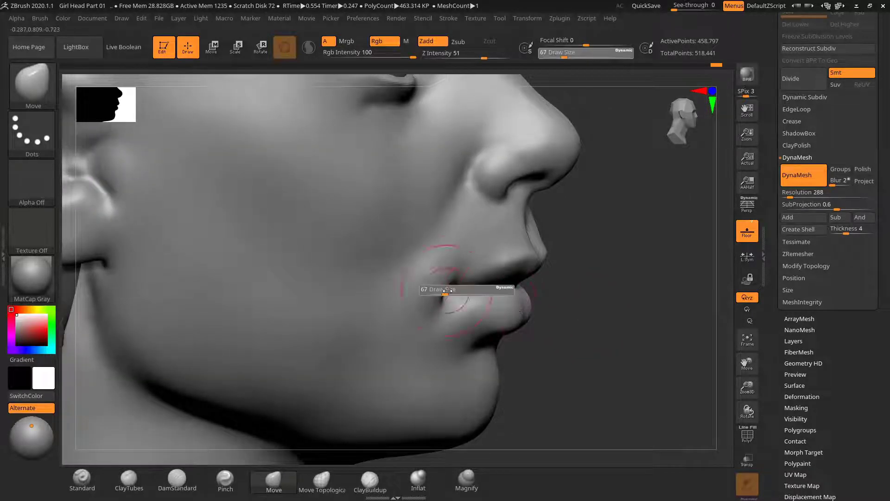
{"action": "left_click_drag", "start_coordinate": [447, 290], "coordinate": [443, 295]}
{"action": "left_click_drag", "start_coordinate": [624, 281], "coordinate": [574, 273], "text": "alt"}
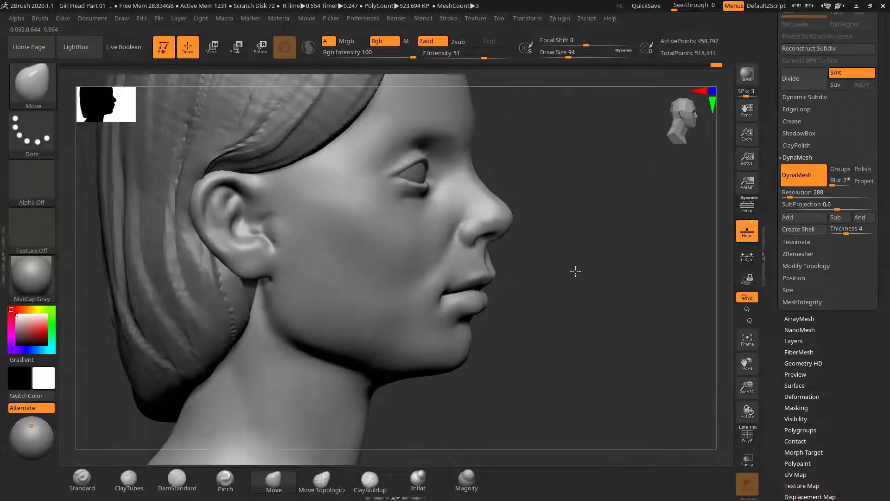
Adjust the upper lip near the mouth corner with the Move brush at draw size 45
{"action": "left_click_drag", "start_coordinate": [695, 292], "coordinate": [617, 277], "text": "shift"}
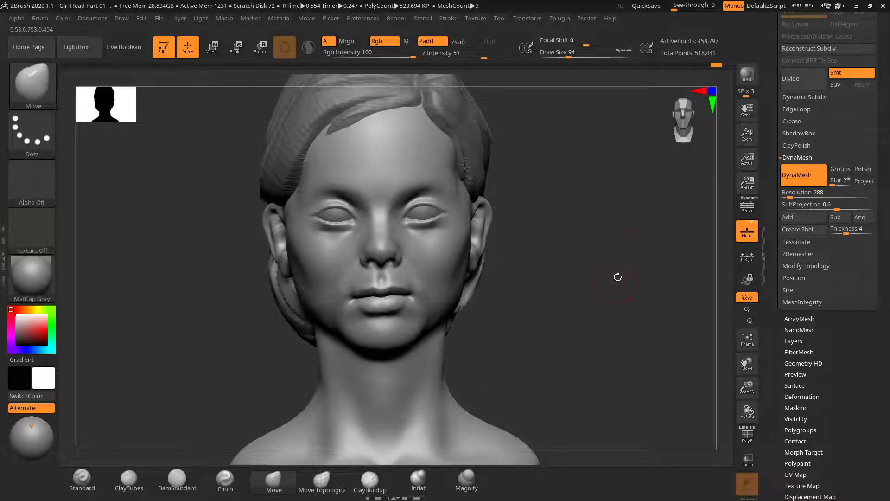
{"action": "mouse_move", "coordinate": [617, 243]}
{"action": "left_mouse_down"}
{"action": "mouse_move", "coordinate": [636, 236]}
{"action": "mouse_move", "coordinate": [576, 224]}
{"action": "mouse_move", "coordinate": [664, 290]}
{"action": "mouse_move", "coordinate": [675, 274]}
{"action": "mouse_move", "coordinate": [666, 246]}
{"action": "left_mouse_up"}
{"action": "key", "text": "s"}
{"action": "left_click_drag", "start_coordinate": [387, 267], "coordinate": [377, 267]}
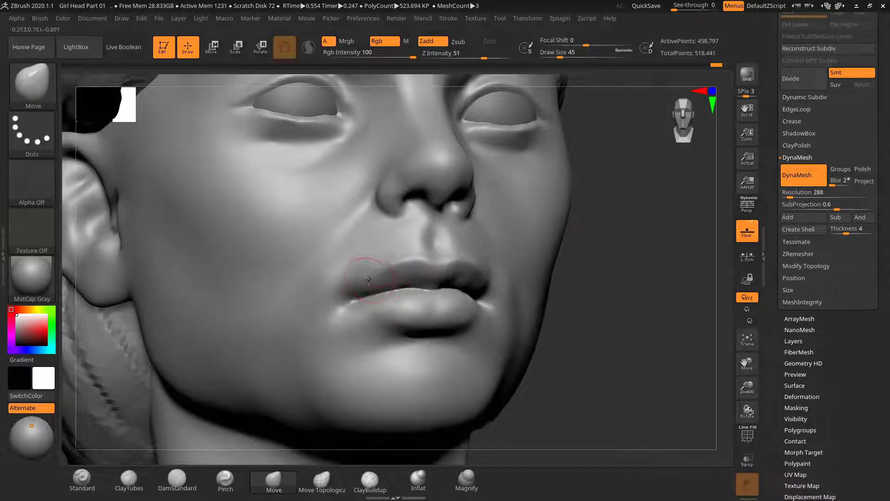
{"action": "left_click_drag", "start_coordinate": [600, 235], "coordinate": [569, 263], "text": "alt"}
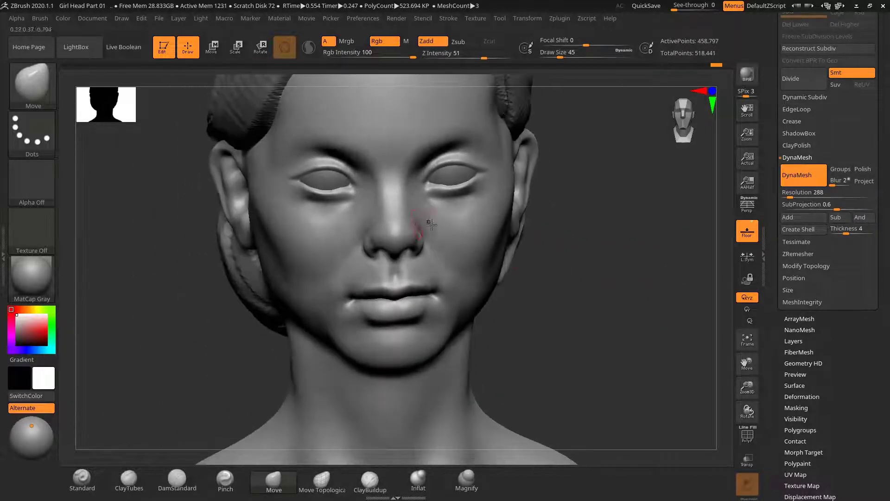
Check the face from both sides and smooth the cheek beside the mouth with the Smooth brush at draw size 76
{"action": "left_click_drag", "start_coordinate": [635, 251], "coordinate": [449, 242]}
{"action": "left_click_drag", "start_coordinate": [611, 254], "coordinate": [418, 217]}
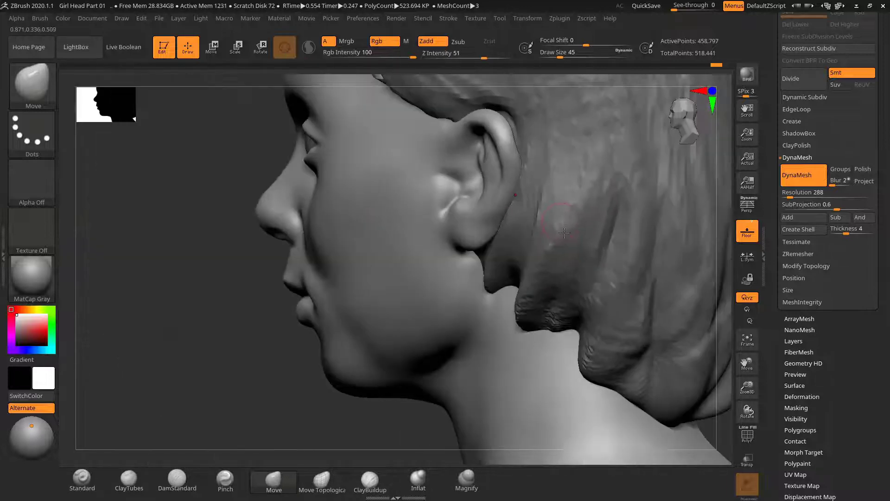
{"action": "mouse_move", "coordinate": [255, 314]}
{"action": "left_mouse_down"}
{"action": "mouse_move", "coordinate": [201, 316]}
{"action": "mouse_move", "coordinate": [255, 324]}
{"action": "mouse_move", "coordinate": [604, 259]}
{"action": "mouse_move", "coordinate": [526, 258]}
{"action": "mouse_move", "coordinate": [543, 242]}
{"action": "mouse_move", "coordinate": [618, 285]}
{"action": "mouse_move", "coordinate": [675, 269]}
{"action": "mouse_move", "coordinate": [660, 287]}
{"action": "mouse_move", "coordinate": [667, 283]}
{"action": "mouse_move", "coordinate": [602, 264]}
{"action": "left_mouse_up"}
{"action": "key", "text": "s"}
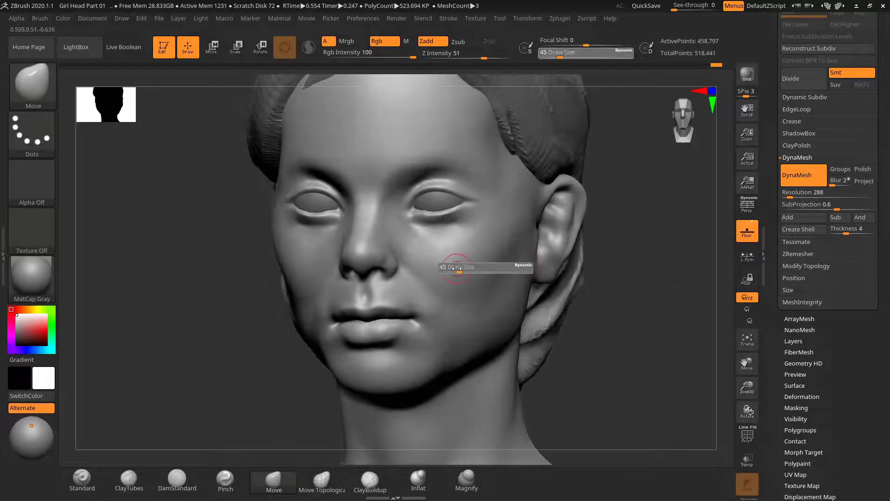
{"action": "key", "text": "shift"}
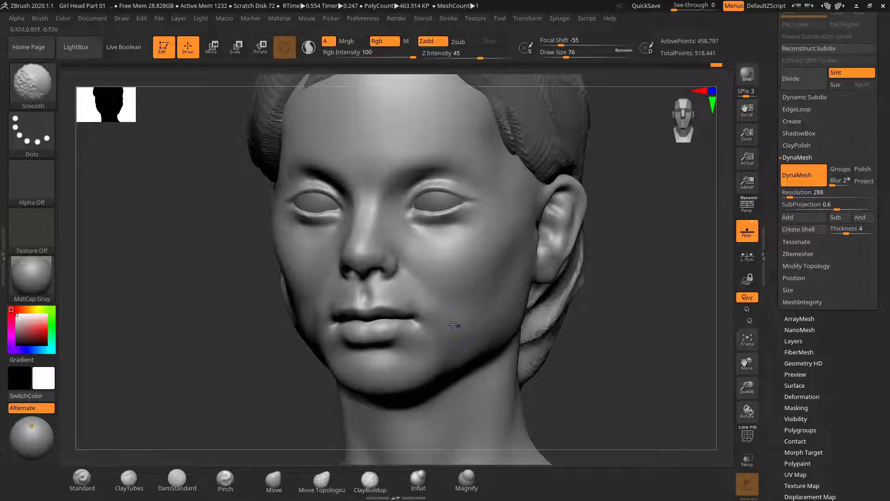
{"action": "mouse_move", "coordinate": [606, 294]}
{"action": "left_mouse_down"}
{"action": "mouse_move", "coordinate": [633, 287]}
{"action": "mouse_move", "coordinate": [596, 268]}
{"action": "mouse_move", "coordinate": [631, 294]}
{"action": "mouse_move", "coordinate": [652, 290]}
{"action": "mouse_move", "coordinate": [645, 275]}
{"action": "mouse_move", "coordinate": [623, 267]}
{"action": "left_mouse_up"}
Build up the upper lip's rounded volumes with ClayTubes at draw size 35 and Z Intensity 7, and smooth them
{"action": "left_click", "coordinate": [177, 480]}
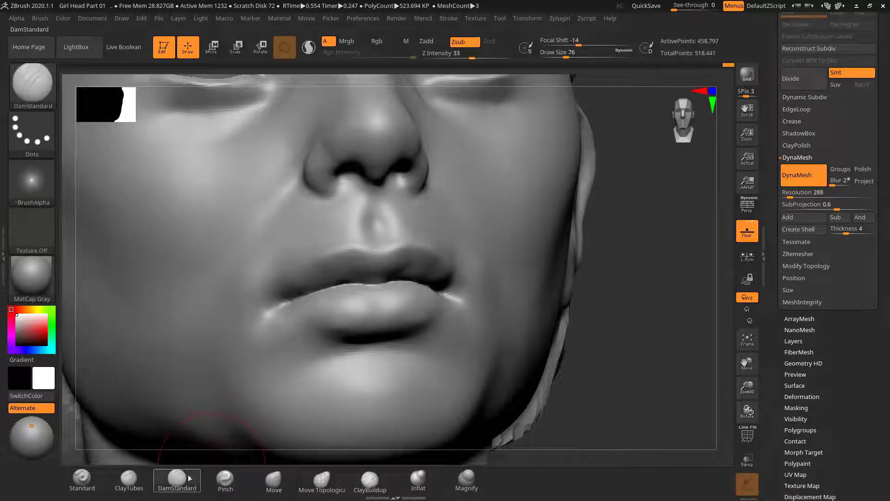
{"action": "left_click", "coordinate": [129, 480]}
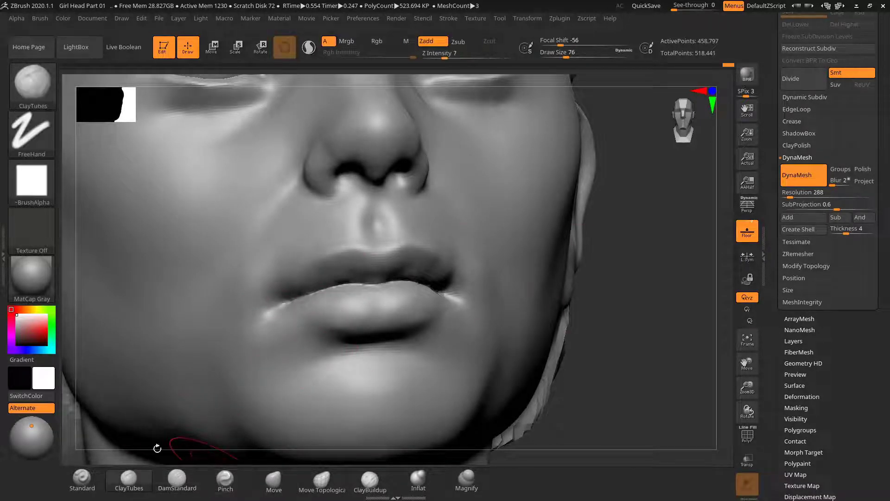
{"action": "key", "text": "s"}
{"action": "left_click_drag", "start_coordinate": [610, 250], "coordinate": [638, 236]}
{"action": "key", "text": "s"}
{"action": "left_click_drag", "start_coordinate": [372, 271], "coordinate": [367, 271]}
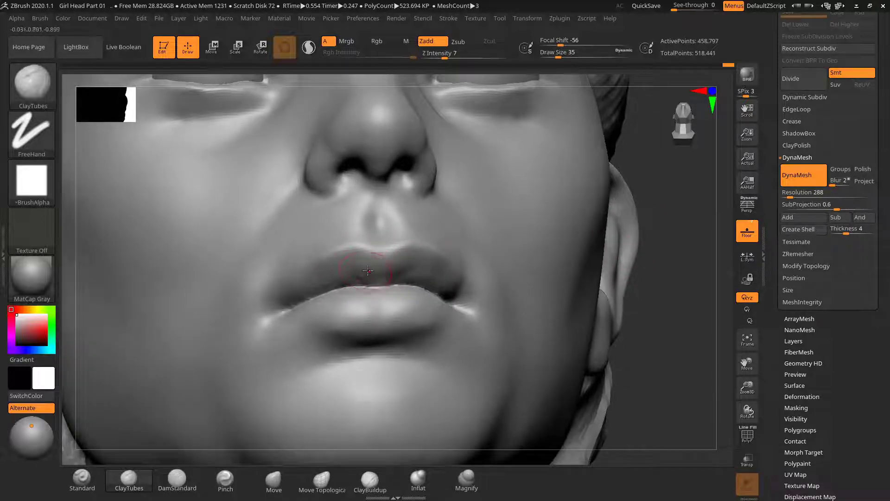
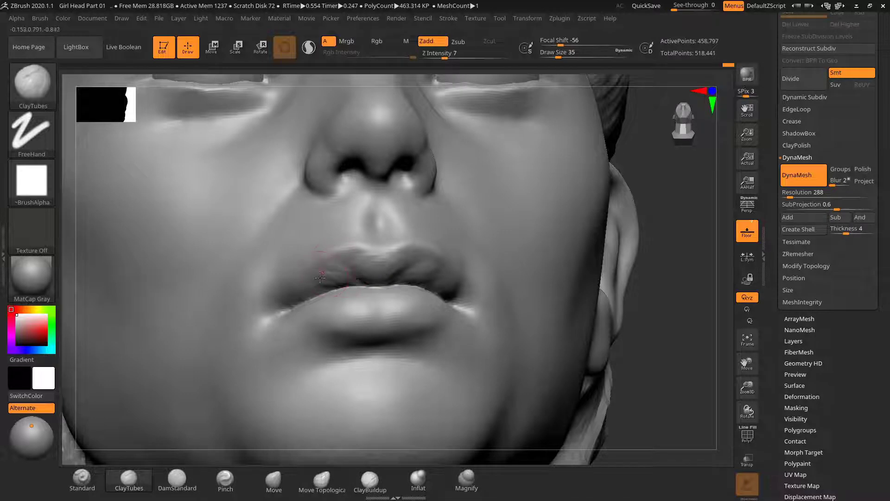
{"action": "key", "text": "shift"}
Carve a soft vertical groove in the middle of the lower lip with DamStandard at draw sizes 70 and 48
{"action": "left_click_drag", "start_coordinate": [664, 280], "coordinate": [634, 292]}
{"action": "left_click", "coordinate": [177, 479]}
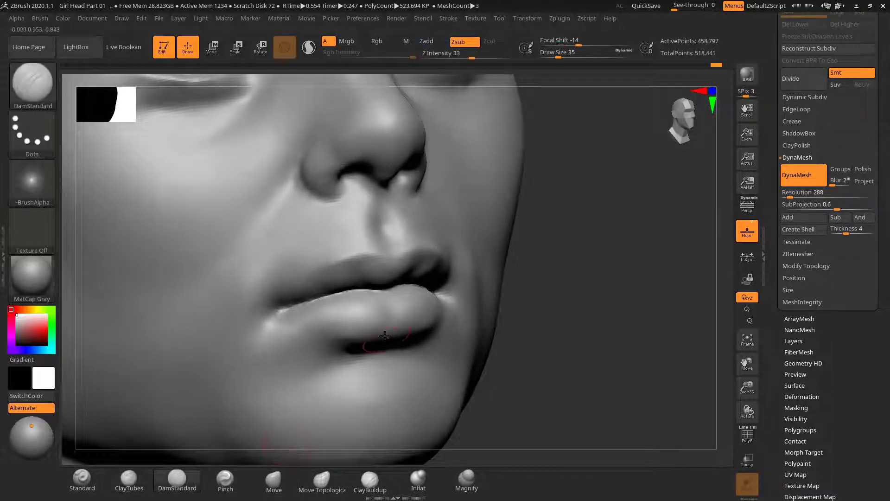
{"action": "key", "text": "]"}
{"action": "key", "text": "]"}
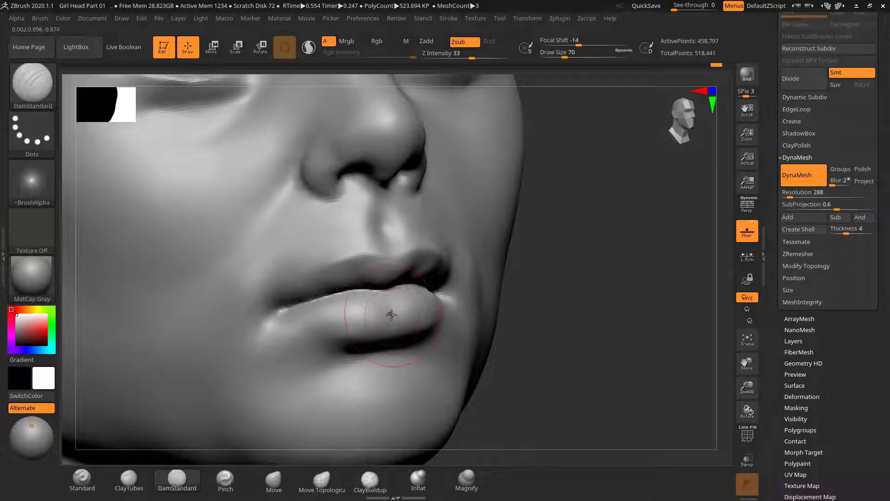
{"action": "mouse_move", "coordinate": [390, 313]}
{"action": "left_mouse_down"}
{"action": "mouse_move", "coordinate": [392, 335]}
{"action": "mouse_move", "coordinate": [390, 322]}
{"action": "left_mouse_up"}
{"action": "key", "text": "s"}
Review the lips from several angles and set the DamStandard brush to draw size 37
{"action": "left_click_drag", "start_coordinate": [597, 296], "coordinate": [587, 299], "text": "alt"}
{"action": "left_click_drag", "start_coordinate": [586, 299], "coordinate": [397, 311]}
{"action": "left_click_drag", "start_coordinate": [227, 368], "coordinate": [511, 310]}
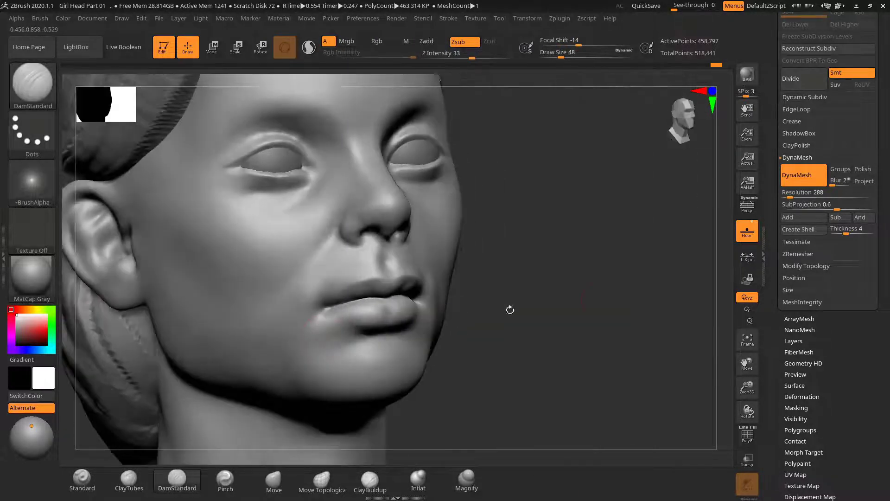
{"action": "left_click_drag", "start_coordinate": [604, 300], "coordinate": [604, 328], "text": "alt"}
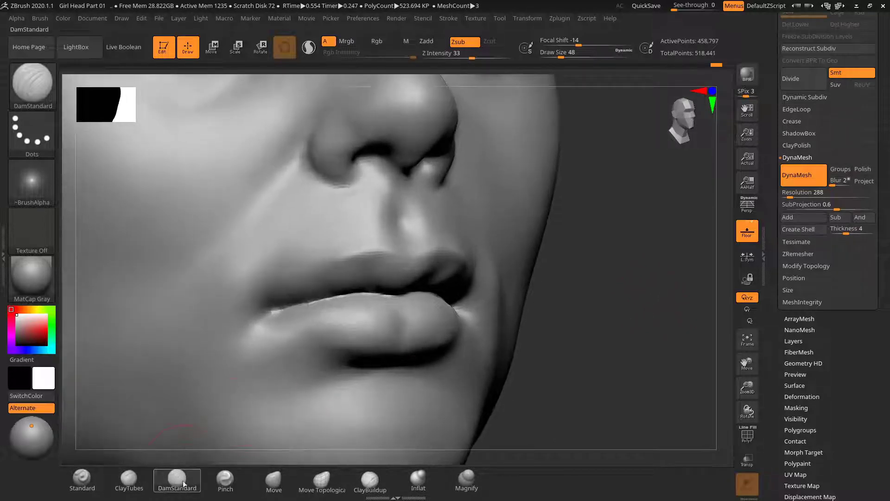
{"action": "key", "text": "s"}
{"action": "left_click_drag", "start_coordinate": [294, 309], "coordinate": [285, 309]}
{"action": "left_click_drag", "start_coordinate": [547, 263], "coordinate": [560, 252]}
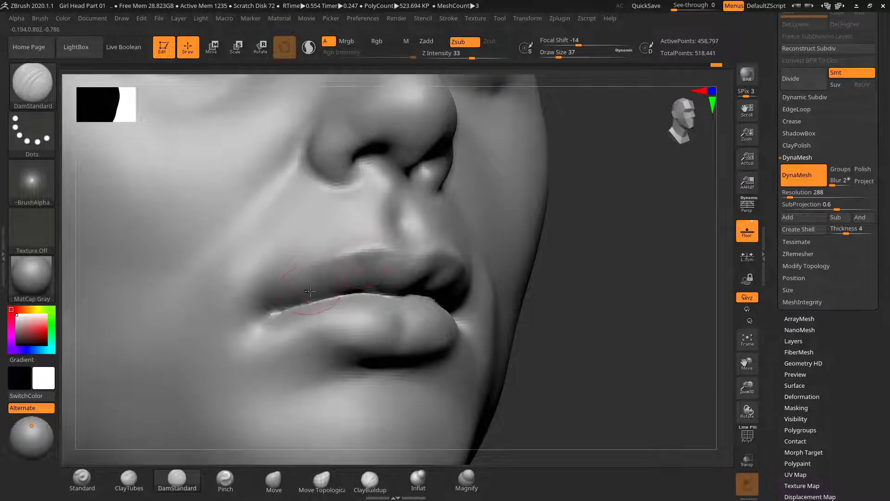
Mark the upper lip's two rounded forms and tapering outer end with temporary annotation strokes, and clear them
{"action": "key", "text": "ctrl+shift"}
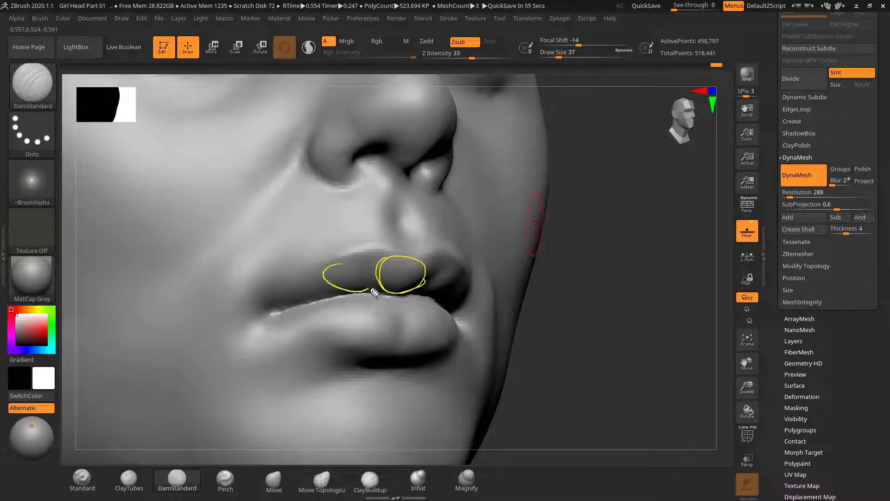
{"action": "left_click_drag", "start_coordinate": [374, 292], "coordinate": [327, 262]}
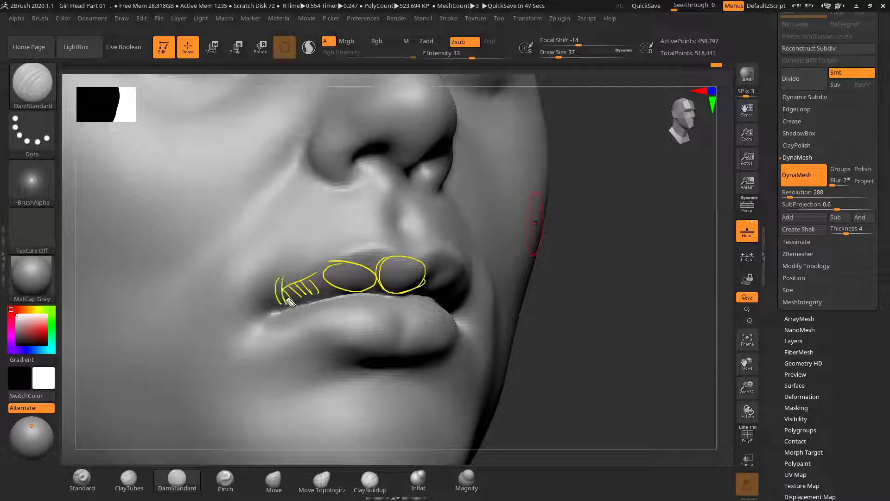
{"action": "key", "text": "ctrl+shift+7"}
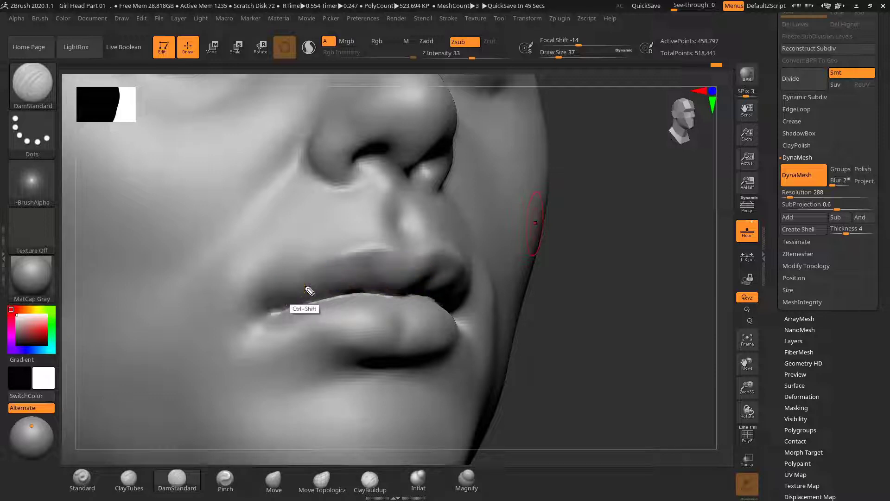
{"action": "key", "text": "ctrl+shift+2"}
Carve a crease along the upper lip's border on both sides with DamStandard at draw size 37 and Z Intensity 33
{"action": "left_click_drag", "start_coordinate": [566, 316], "coordinate": [569, 320]}
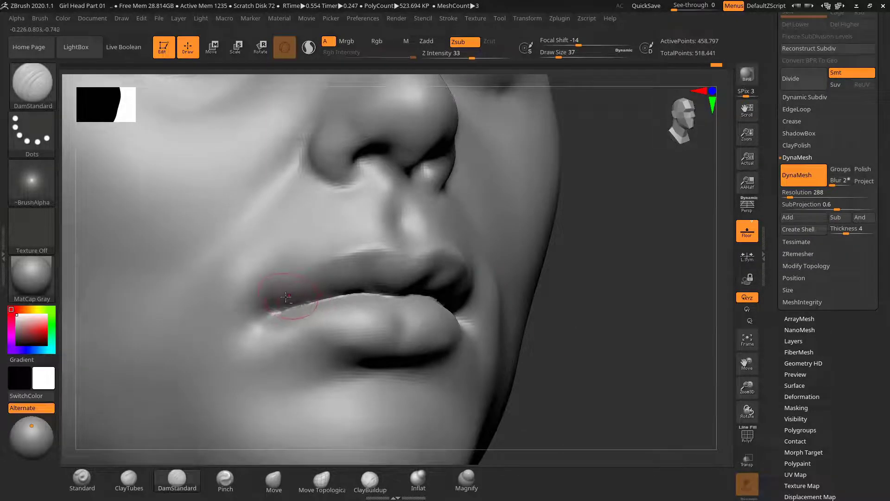
{"action": "left_click_drag", "start_coordinate": [298, 291], "coordinate": [334, 270]}
{"action": "left_click_drag", "start_coordinate": [592, 266], "coordinate": [524, 269]}
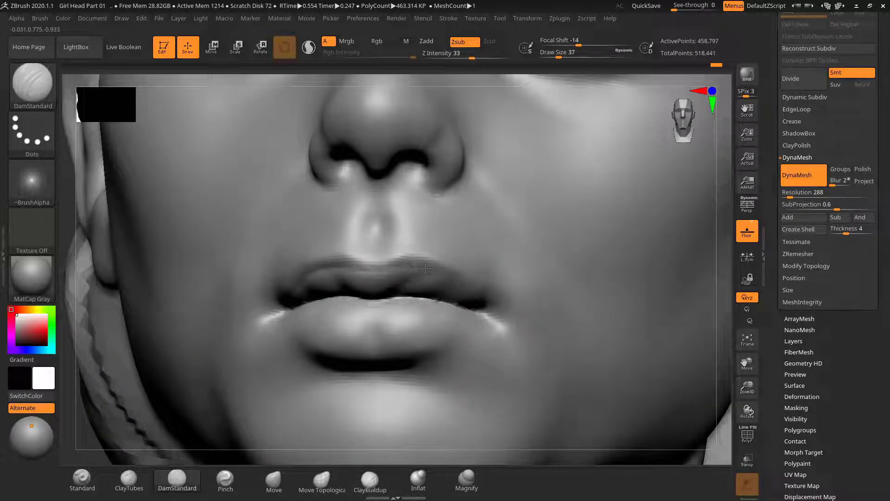
{"action": "mouse_move", "coordinate": [444, 276]}
{"action": "left_mouse_down"}
{"action": "mouse_move", "coordinate": [467, 291]}
{"action": "mouse_move", "coordinate": [479, 318]}
{"action": "left_mouse_up"}
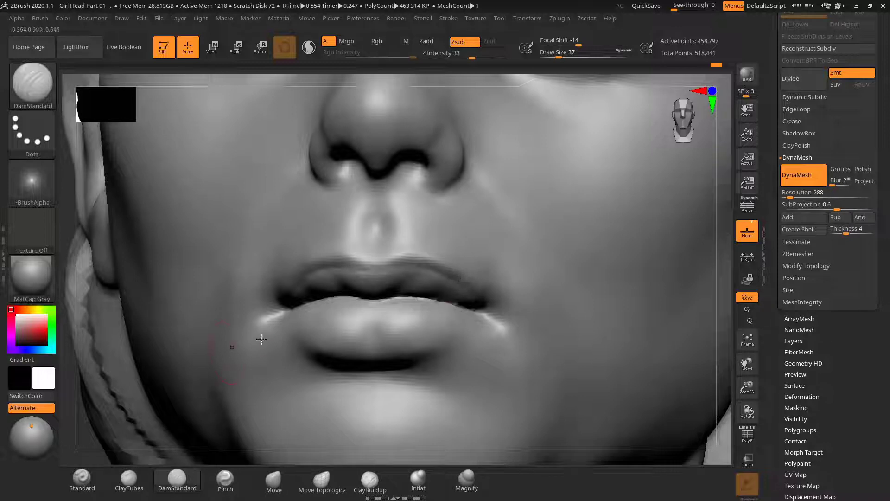
Define the lower lip's border from the mouth corners toward the centre with DamStandard at draw size 37
{"action": "left_click_drag", "start_coordinate": [737, 284], "coordinate": [656, 283]}
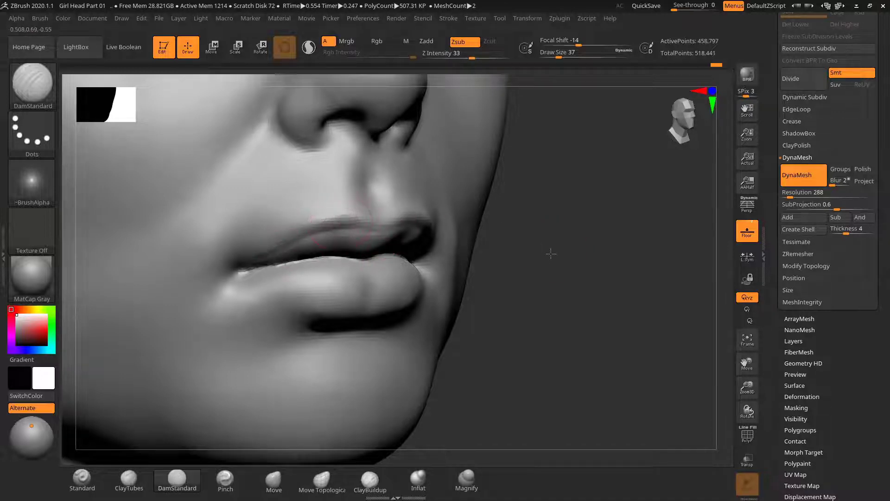
{"action": "left_click_drag", "start_coordinate": [606, 253], "coordinate": [598, 259]}
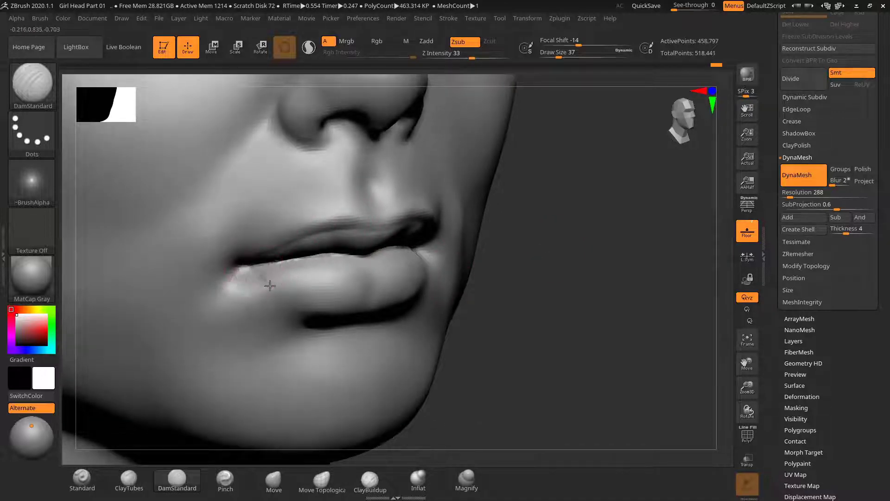
{"action": "left_click_drag", "start_coordinate": [253, 276], "coordinate": [291, 298]}
{"action": "key", "text": "ctrl+z"}
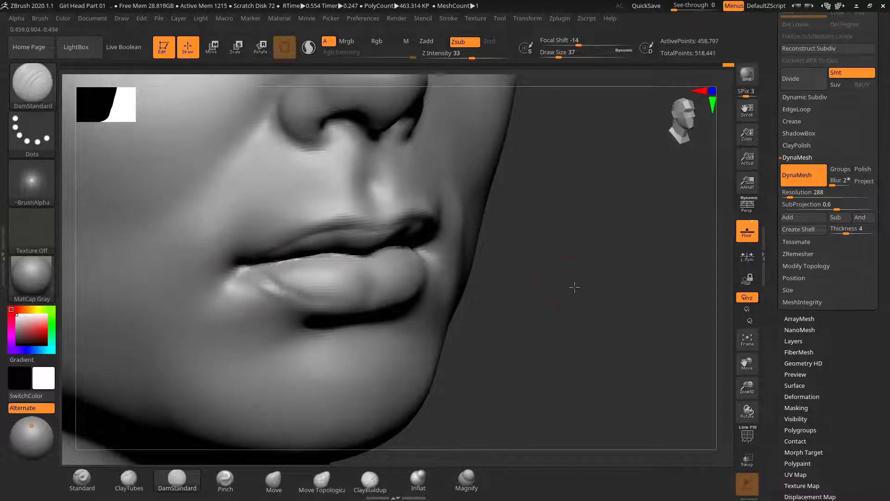
{"action": "left_click_drag", "start_coordinate": [575, 287], "coordinate": [366, 307]}
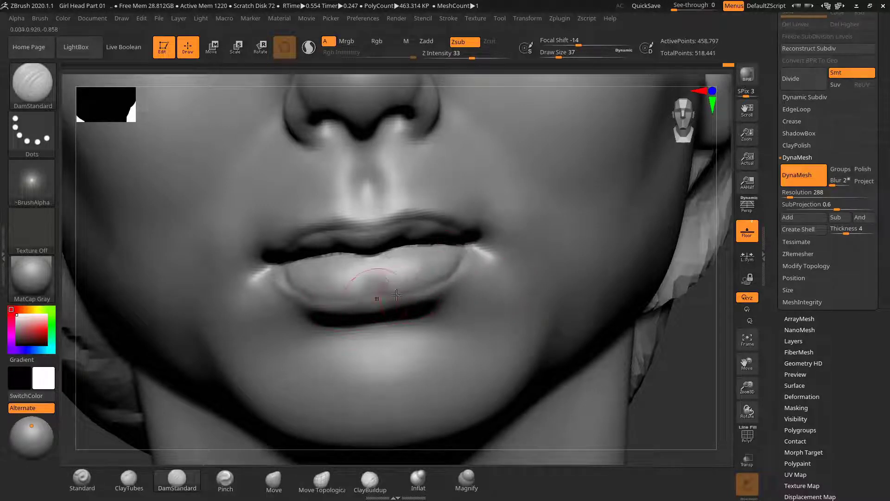
{"action": "left_click_drag", "start_coordinate": [670, 375], "coordinate": [325, 323]}
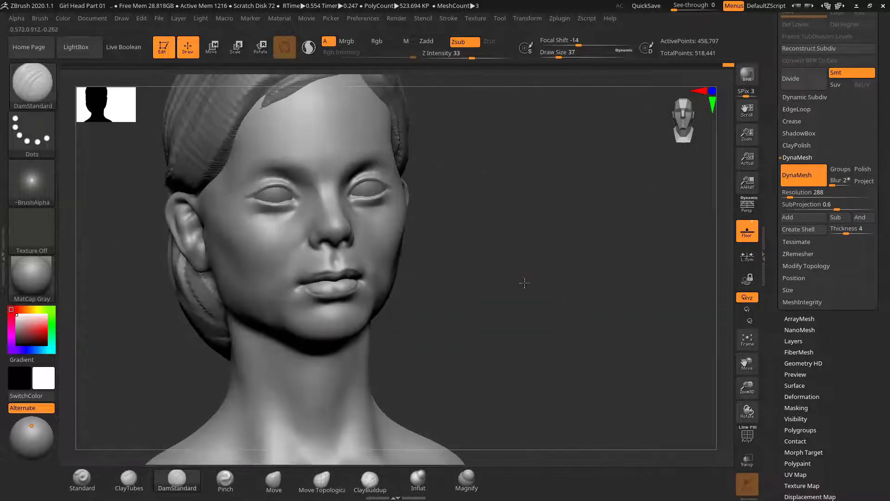
Smooth the mouth corners and the lower lip's outer ends on both sides with the Smooth brush at draw size 37
{"action": "mouse_move", "coordinate": [529, 277]}
{"action": "left_mouse_down"}
{"action": "mouse_move", "coordinate": [575, 281]}
{"action": "mouse_move", "coordinate": [604, 306]}
{"action": "left_mouse_up"}
{"action": "mouse_move", "coordinate": [303, 293]}
{"action": "left_mouse_down", "text": "shift"}
{"action": "mouse_move", "coordinate": [295, 288]}
{"action": "mouse_move", "coordinate": [324, 291]}
{"action": "left_mouse_up", "text": "shift"}
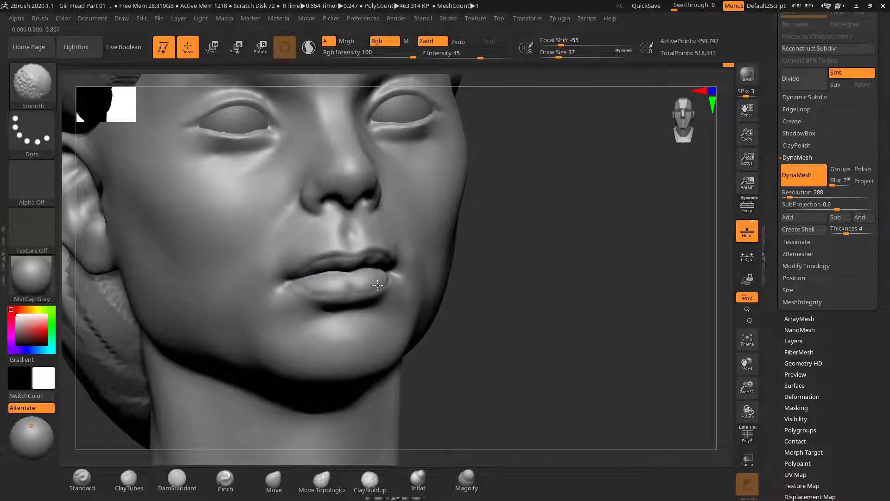
{"action": "right_click_drag", "start_coordinate": [375, 288], "coordinate": [391, 279]}
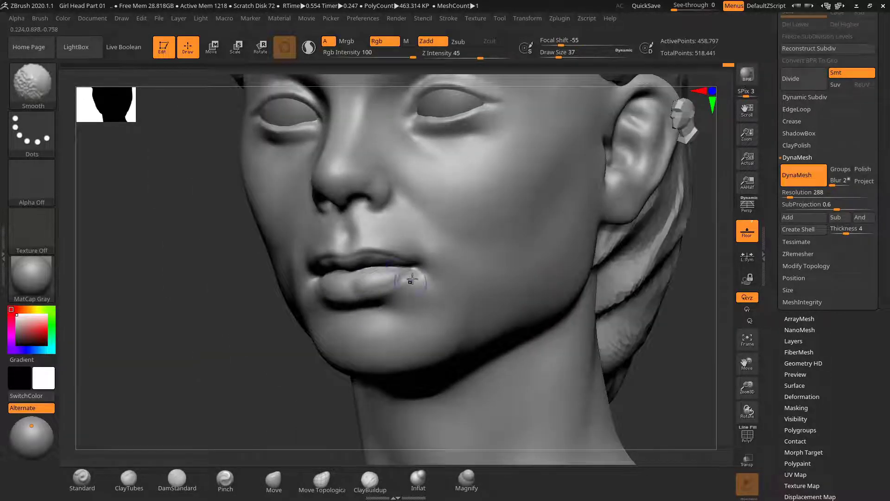
{"action": "left_click_drag", "start_coordinate": [412, 278], "coordinate": [387, 274], "text": "shift"}
{"action": "left_click_drag", "start_coordinate": [194, 350], "coordinate": [265, 322]}
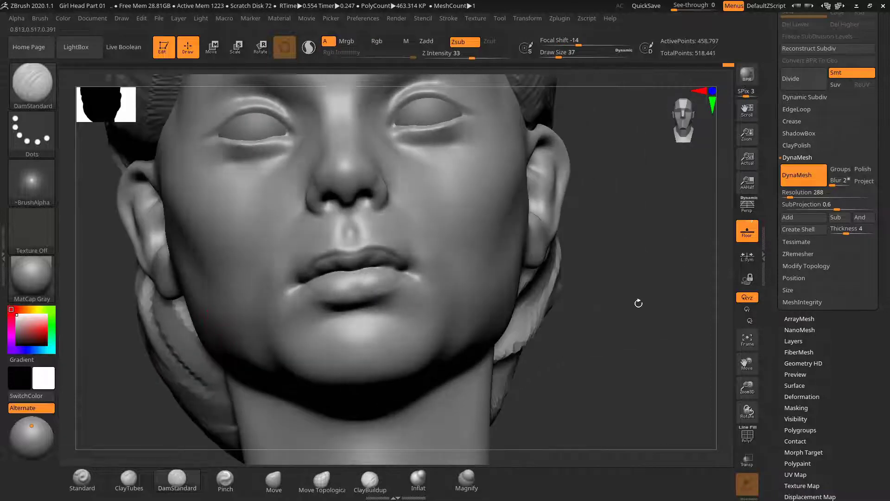
Sharpen the parting line between the lips toward the mouth corner with DamStandard at draw size 26
{"action": "mouse_move", "coordinate": [639, 303]}
{"action": "left_mouse_down"}
{"action": "mouse_move", "coordinate": [683, 278]}
{"action": "mouse_move", "coordinate": [680, 337]}
{"action": "left_mouse_up"}
{"action": "key", "text": "s"}
{"action": "left_click_drag", "start_coordinate": [371, 263], "coordinate": [403, 264]}
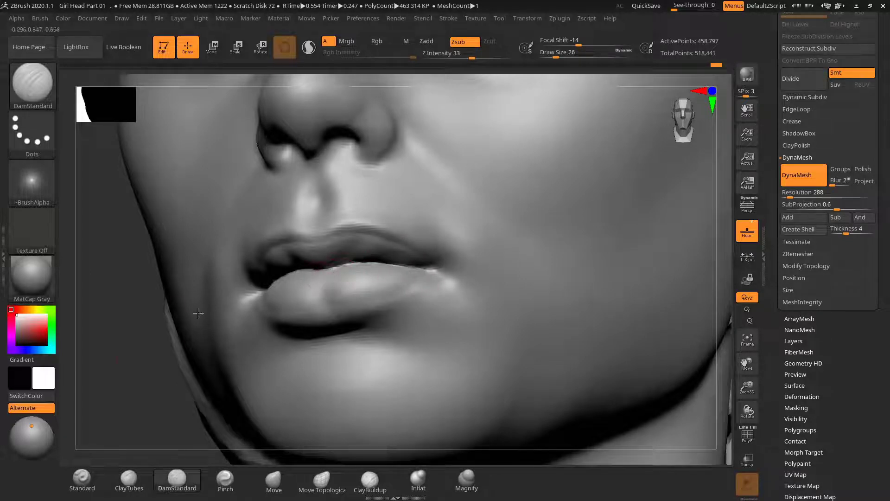
{"action": "left_click_drag", "start_coordinate": [140, 354], "coordinate": [143, 326], "text": "alt"}
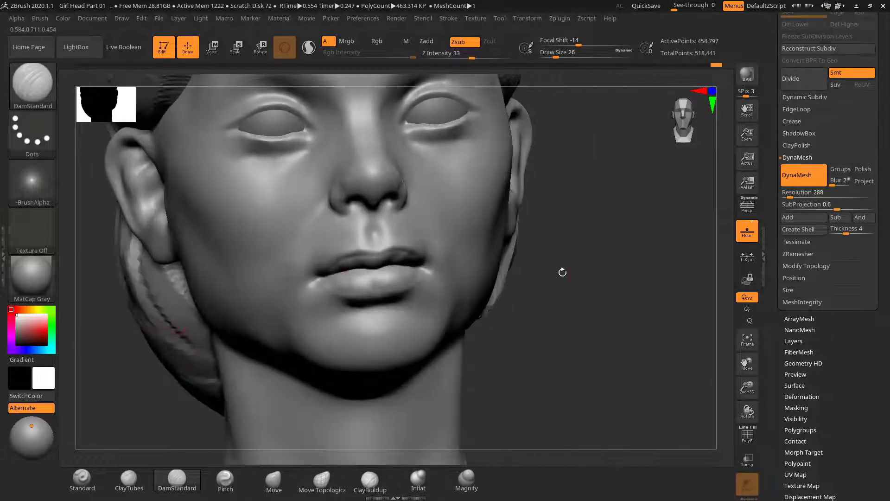
{"action": "right_click_drag", "start_coordinate": [563, 268], "coordinate": [623, 303], "text": "alt"}
{"action": "left_click_drag", "start_coordinate": [623, 304], "coordinate": [656, 259]}
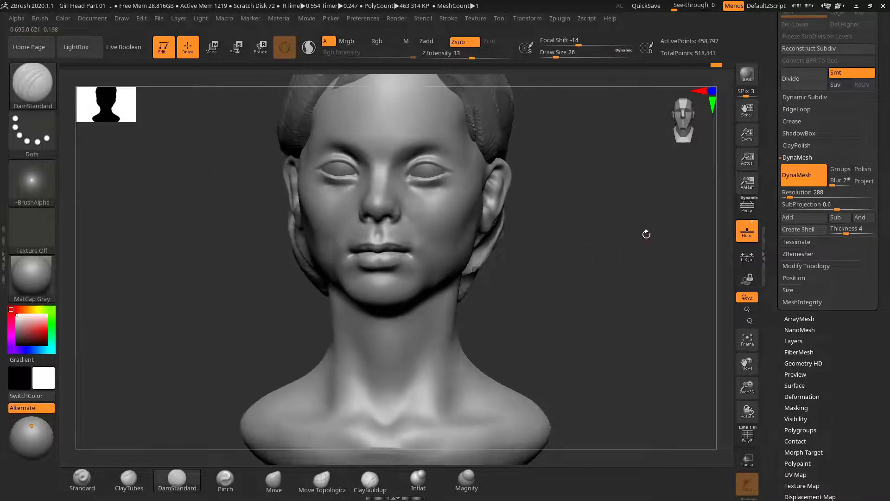
Reshape the corner of the mouth with the Move brush at a draw size of 33
{"action": "left_click_drag", "start_coordinate": [646, 233], "coordinate": [651, 234]}
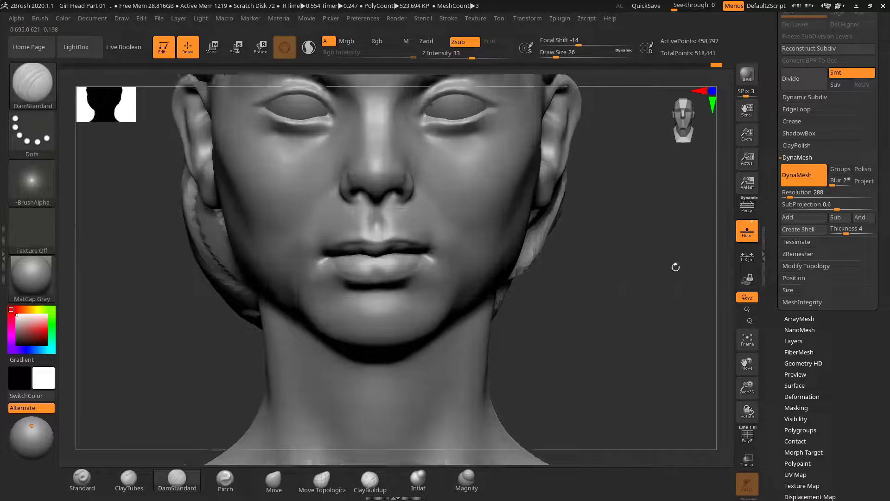
{"action": "mouse_move", "coordinate": [676, 264]}
{"action": "left_mouse_down"}
{"action": "mouse_move", "coordinate": [640, 238]}
{"action": "mouse_move", "coordinate": [271, 395]}
{"action": "left_mouse_up"}
{"action": "left_click", "coordinate": [273, 479]}
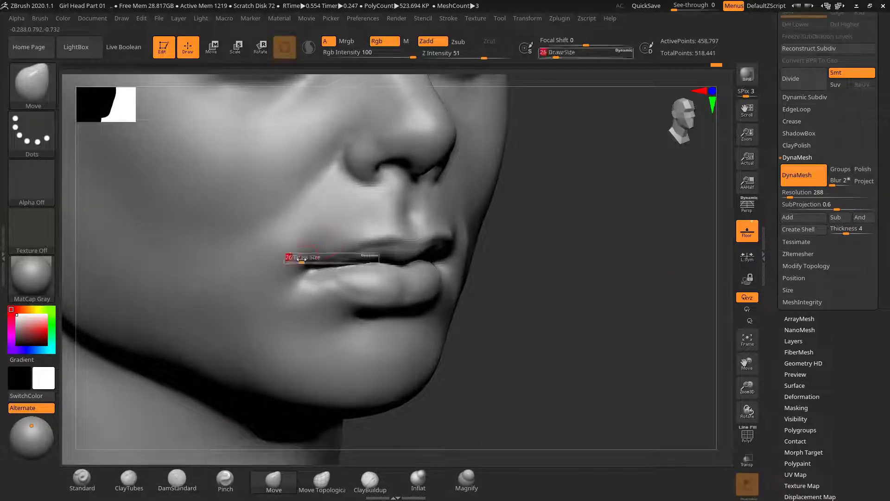
{"action": "mouse_move", "coordinate": [561, 255]}
{"action": "left_mouse_down"}
{"action": "mouse_move", "coordinate": [578, 250]}
{"action": "mouse_move", "coordinate": [516, 255]}
{"action": "left_mouse_up"}
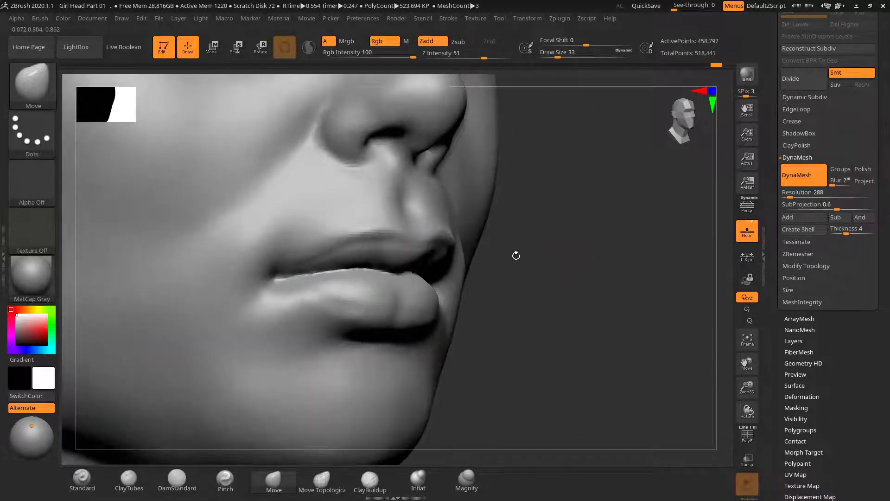
{"action": "key", "text": "s"}
{"action": "left_click", "coordinate": [273, 272]}
{"action": "left_click_drag", "start_coordinate": [272, 272], "coordinate": [276, 270]}
{"action": "key", "text": "s"}
{"action": "left_click", "coordinate": [274, 275]}
Refine the lips near the mouth corner from the other side of the face, using a Move brush draw size of 31
{"action": "mouse_move", "coordinate": [543, 250]}
{"action": "left_mouse_down"}
{"action": "mouse_move", "coordinate": [586, 272]}
{"action": "mouse_move", "coordinate": [620, 264]}
{"action": "mouse_move", "coordinate": [456, 256]}
{"action": "left_mouse_up"}
{"action": "type", "text": "s31"}
{"action": "key", "text": "Return"}
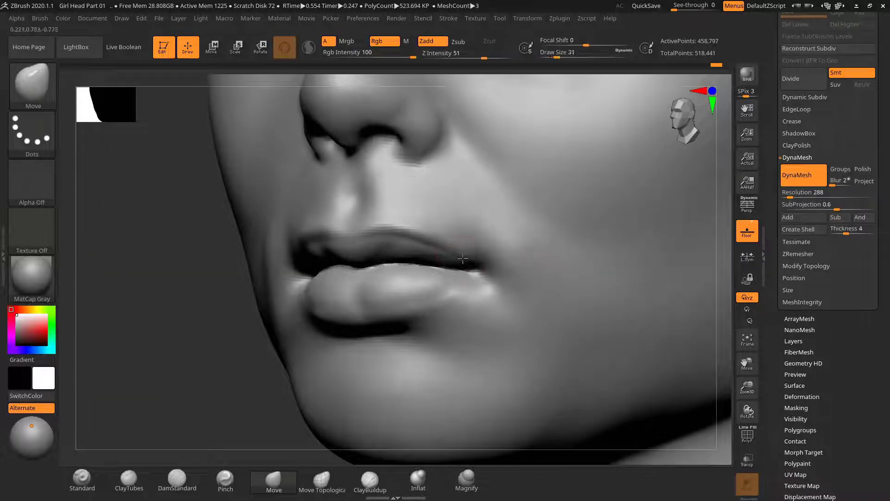
{"action": "left_click_drag", "start_coordinate": [209, 330], "coordinate": [214, 300]}
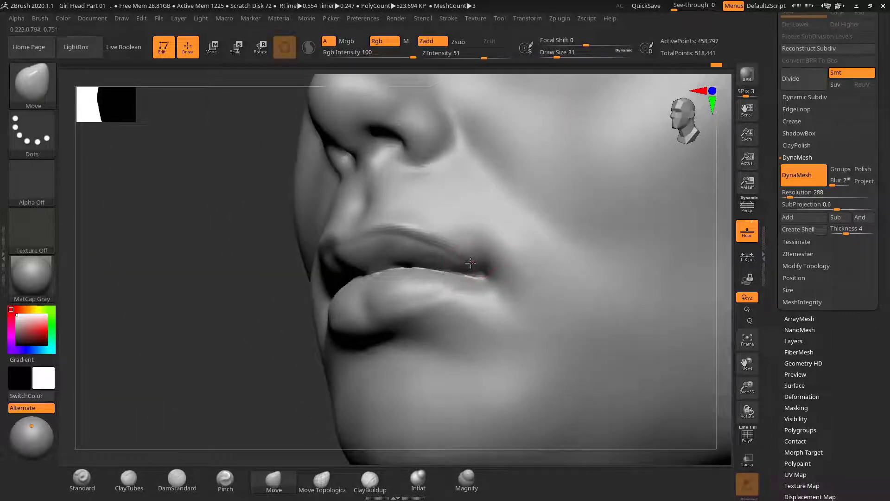
{"action": "left_click_drag", "start_coordinate": [203, 336], "coordinate": [457, 293], "text": "alt"}
Adjust the chin and underside of the jaw in side profile with the Move brush at a draw size of 153
{"action": "left_click_drag", "start_coordinate": [605, 281], "coordinate": [644, 260], "text": "alt"}
{"action": "left_click_drag", "start_coordinate": [634, 220], "coordinate": [692, 256], "text": "alt"}
{"action": "left_click_drag", "start_coordinate": [601, 235], "coordinate": [549, 239]}
{"action": "mouse_move", "coordinate": [527, 281]}
{"action": "left_mouse_down", "text": "alt"}
{"action": "mouse_move", "coordinate": [531, 253]}
{"action": "mouse_move", "coordinate": [533, 298]}
{"action": "mouse_move", "coordinate": [513, 281]}
{"action": "mouse_move", "coordinate": [512, 293]}
{"action": "left_mouse_up", "text": "alt"}
{"action": "key", "text": "s"}
{"action": "mouse_move", "coordinate": [404, 297]}
{"action": "left_mouse_down"}
{"action": "mouse_move", "coordinate": [416, 298]}
{"action": "mouse_move", "coordinate": [415, 280]}
{"action": "mouse_move", "coordinate": [417, 296]}
{"action": "left_mouse_up"}
{"action": "key", "text": "s"}
{"action": "key", "text": "s"}
{"action": "key", "text": "s"}
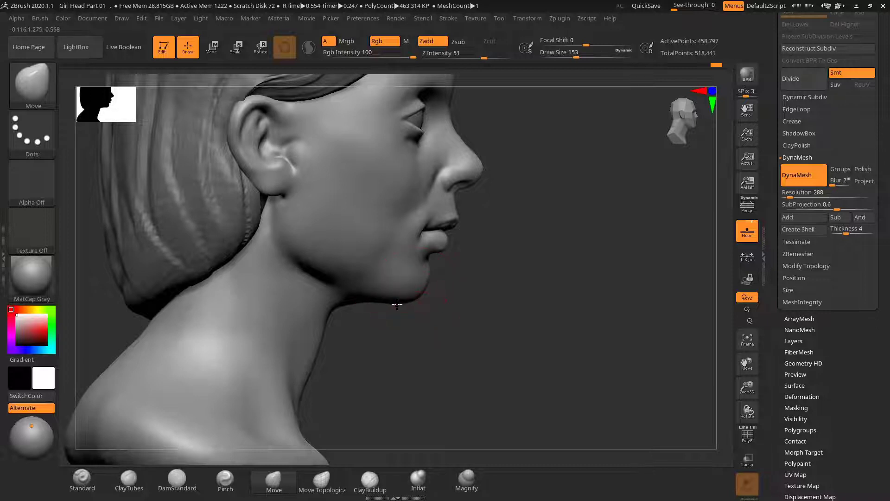
{"action": "left_click_drag", "start_coordinate": [499, 287], "coordinate": [481, 366], "text": "alt"}
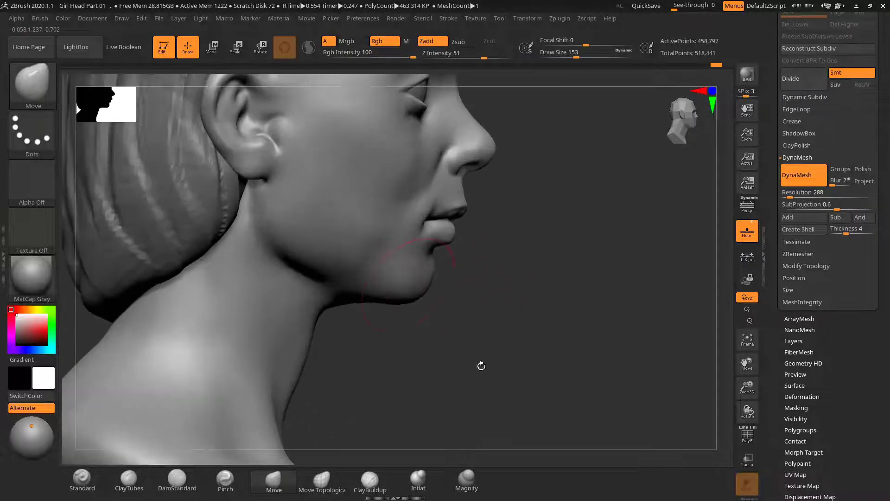
{"action": "key", "text": "s"}
{"action": "mouse_move", "coordinate": [418, 283]}
{"action": "left_mouse_down"}
{"action": "mouse_move", "coordinate": [410, 284]}
{"action": "mouse_move", "coordinate": [494, 264]}
{"action": "mouse_move", "coordinate": [456, 270]}
{"action": "left_mouse_up"}
Reshape the chin contour symmetrically from the front with the Move brush at draw sizes of 144 and 141
{"action": "left_click_drag", "start_coordinate": [643, 259], "coordinate": [419, 320], "text": "shift"}
{"action": "left_click_drag", "start_coordinate": [489, 295], "coordinate": [482, 338], "text": "alt"}
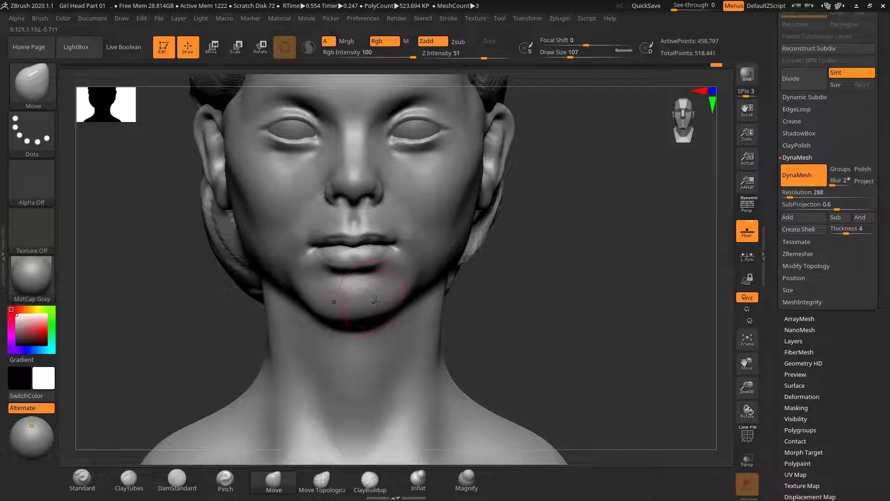
{"action": "key", "text": "s"}
{"action": "left_click_drag", "start_coordinate": [358, 305], "coordinate": [362, 304]}
{"action": "key", "text": "s"}
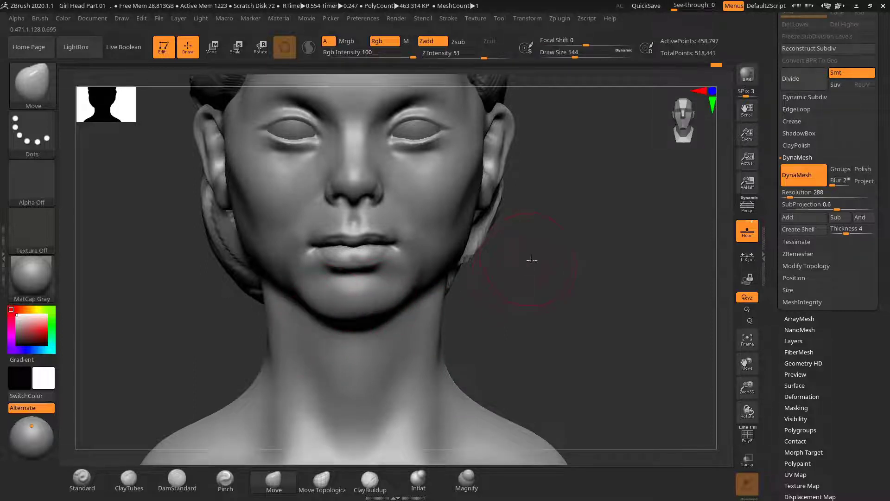
{"action": "left_click_drag", "start_coordinate": [532, 261], "coordinate": [540, 283], "text": "alt"}
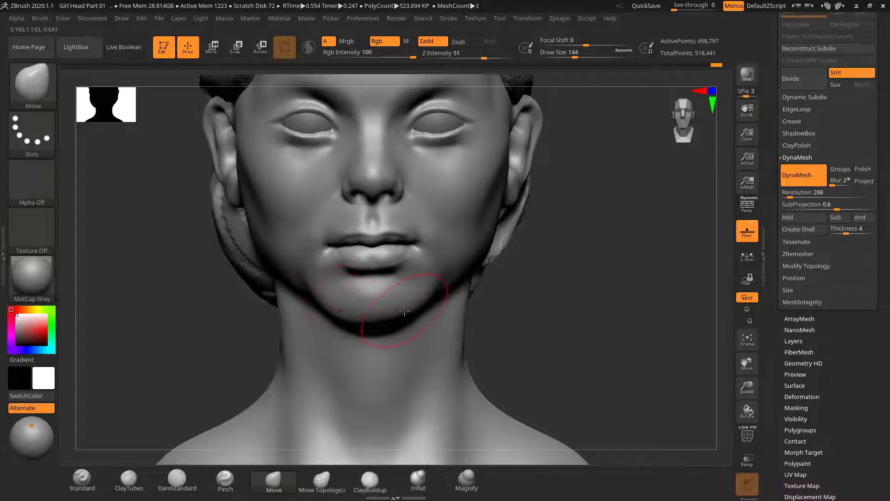
{"action": "key", "text": "s"}
{"action": "left_click_drag", "start_coordinate": [351, 315], "coordinate": [350, 315]}
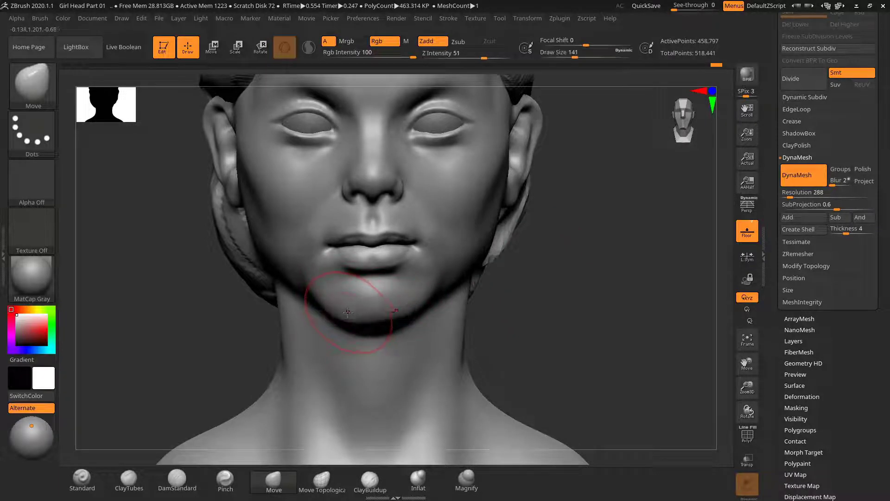
Smooth the surface around the chin and jawline at a draw size of 101
{"action": "left_click_drag", "start_coordinate": [557, 282], "coordinate": [527, 253], "text": "alt"}
{"action": "left_click_drag", "start_coordinate": [527, 255], "coordinate": [523, 274]}
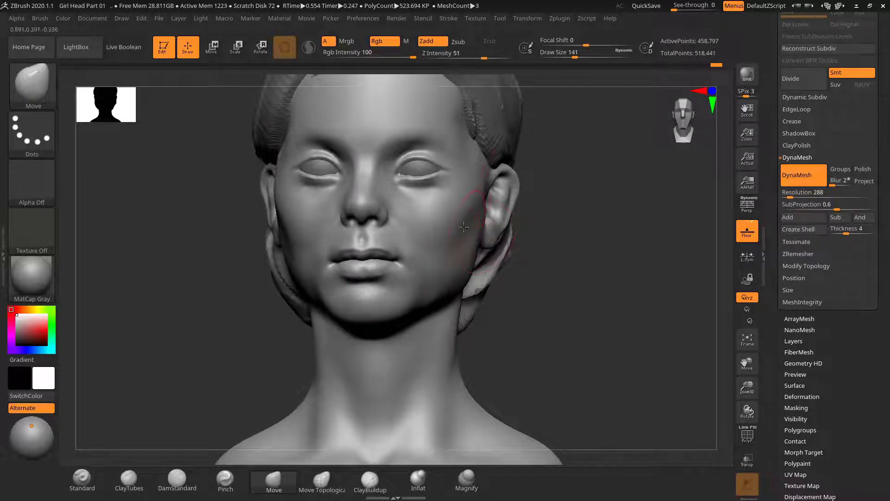
{"action": "key", "text": "d"}
{"action": "left_click", "coordinate": [407, 166]}
{"action": "mouse_move", "coordinate": [572, 215]}
{"action": "left_mouse_down"}
{"action": "mouse_move", "coordinate": [580, 221]}
{"action": "mouse_move", "coordinate": [573, 217]}
{"action": "mouse_move", "coordinate": [619, 199]}
{"action": "left_mouse_up"}
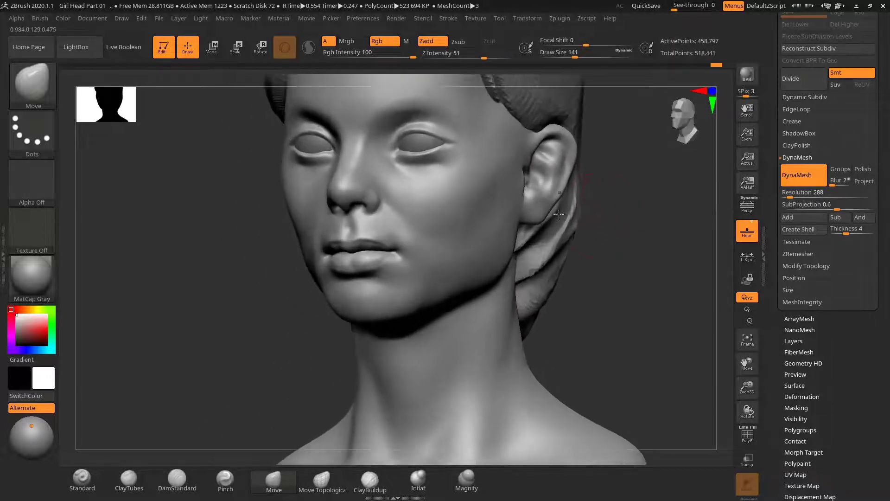
{"action": "key", "text": "s"}
{"action": "left_click", "coordinate": [397, 215]}
{"action": "left_click_drag", "start_coordinate": [633, 232], "coordinate": [583, 224]}
{"action": "key", "text": "shift"}
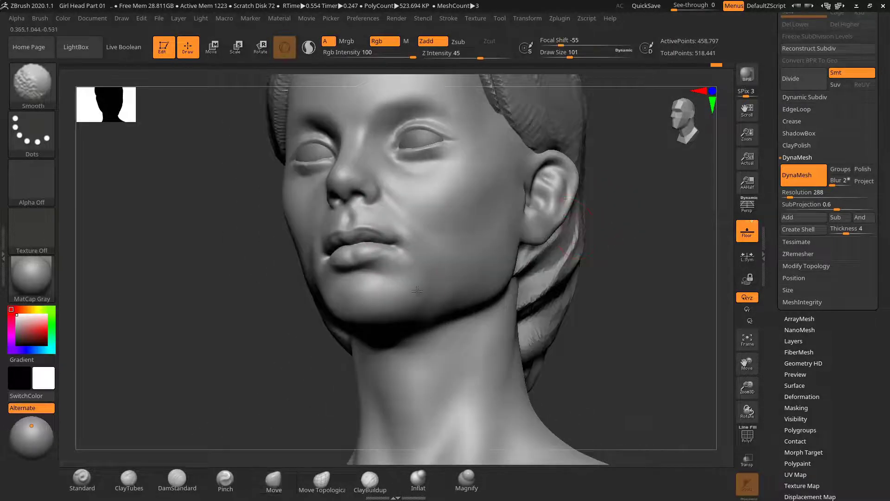
{"action": "left_click_drag", "start_coordinate": [666, 265], "coordinate": [586, 234]}
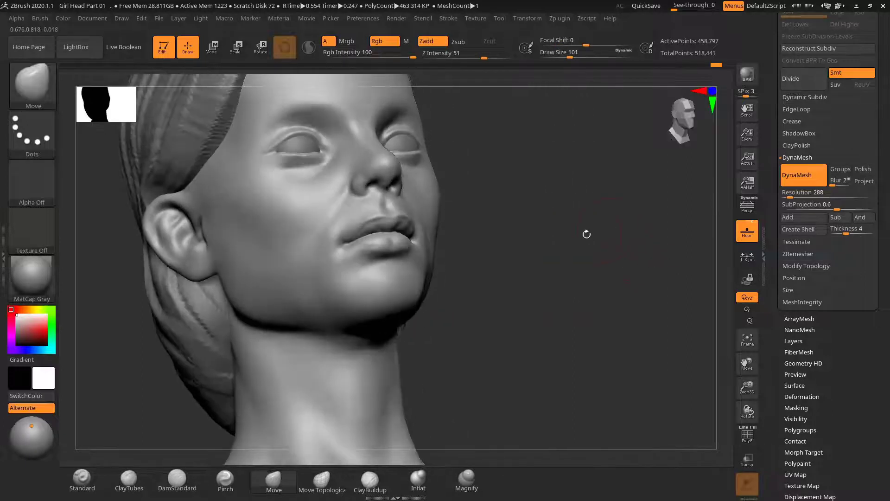
{"action": "key", "text": "shift"}
{"action": "mouse_move", "coordinate": [537, 255]}
{"action": "left_mouse_down"}
{"action": "mouse_move", "coordinate": [537, 294]}
{"action": "mouse_move", "coordinate": [556, 251]}
{"action": "mouse_move", "coordinate": [516, 258]}
{"action": "left_mouse_up"}
Define the crease around the nostril wing with the DamStandard brush at a draw size of 45, undoing the unwanted stroke
{"action": "mouse_move", "coordinate": [592, 248]}
{"action": "left_mouse_down"}
{"action": "mouse_move", "coordinate": [596, 243]}
{"action": "mouse_move", "coordinate": [628, 266]}
{"action": "mouse_move", "coordinate": [629, 247]}
{"action": "mouse_move", "coordinate": [677, 236]}
{"action": "mouse_move", "coordinate": [632, 246]}
{"action": "mouse_move", "coordinate": [644, 235]}
{"action": "mouse_move", "coordinate": [614, 281]}
{"action": "mouse_move", "coordinate": [596, 264]}
{"action": "mouse_move", "coordinate": [580, 280]}
{"action": "left_mouse_up"}
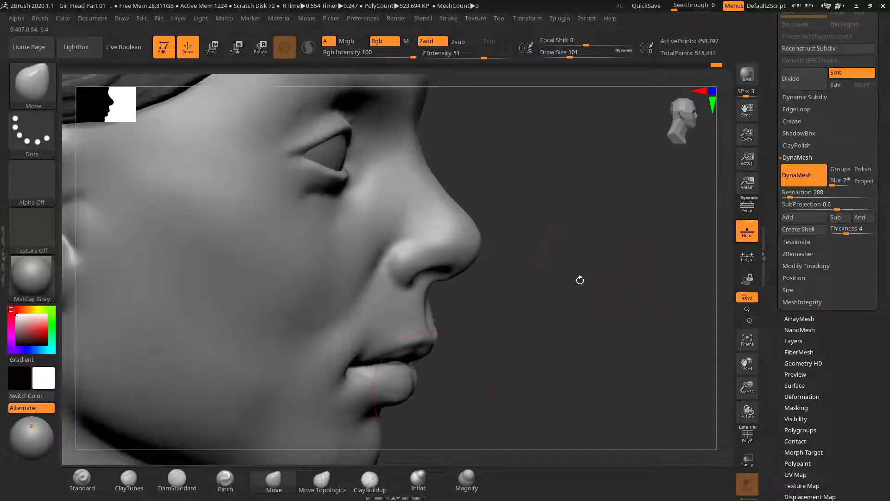
{"action": "left_click", "coordinate": [176, 480]}
{"action": "key", "text": "s"}
{"action": "mouse_move", "coordinate": [392, 256]}
{"action": "left_mouse_down"}
{"action": "mouse_move", "coordinate": [383, 255]}
{"action": "mouse_move", "coordinate": [407, 246]}
{"action": "left_mouse_up"}
{"action": "key", "text": "s"}
{"action": "key", "text": "s"}
{"action": "key", "text": "ctrl+z"}
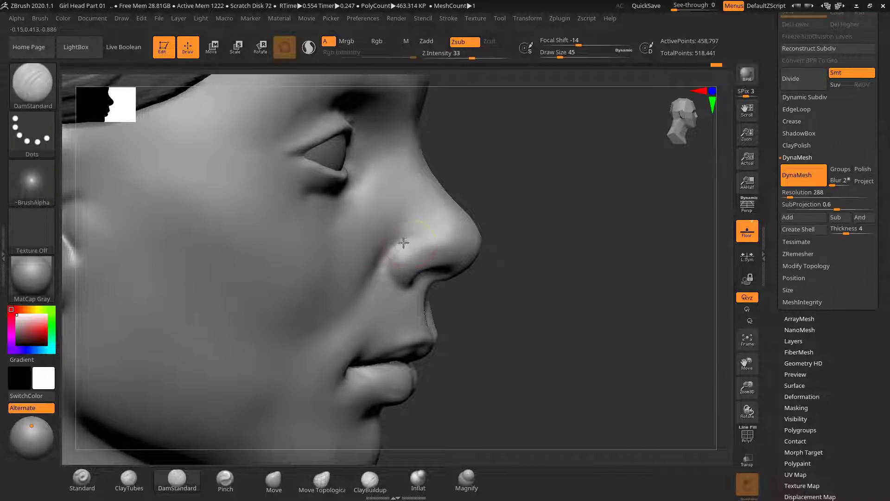
{"action": "left_click_drag", "start_coordinate": [401, 286], "coordinate": [407, 286]}
{"action": "left_click_drag", "start_coordinate": [614, 258], "coordinate": [504, 262]}
{"action": "left_click_drag", "start_coordinate": [647, 277], "coordinate": [584, 279]}
{"action": "left_click_drag", "start_coordinate": [411, 291], "coordinate": [433, 291]}
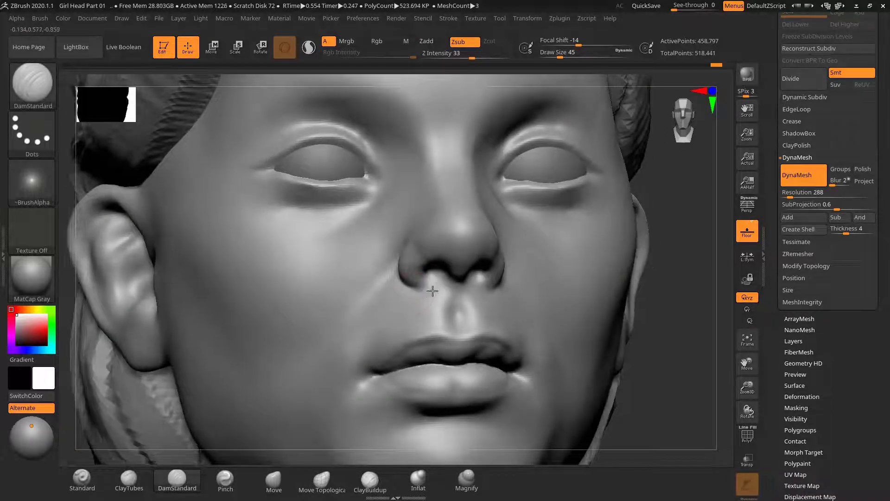
Carve the rim of the nostril and the crease at the base of the nostril wing with the DamStandard brush
{"action": "right_click_drag", "start_coordinate": [706, 266], "coordinate": [688, 218]}
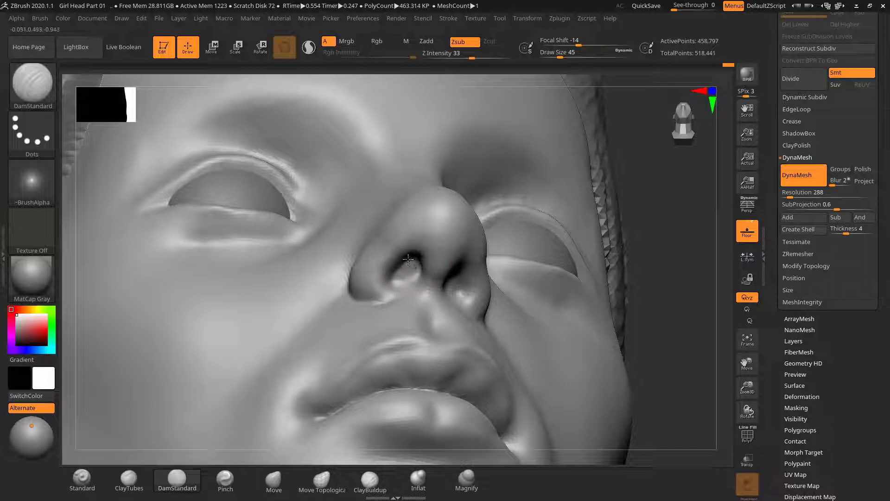
{"action": "left_click_drag", "start_coordinate": [409, 259], "coordinate": [395, 273]}
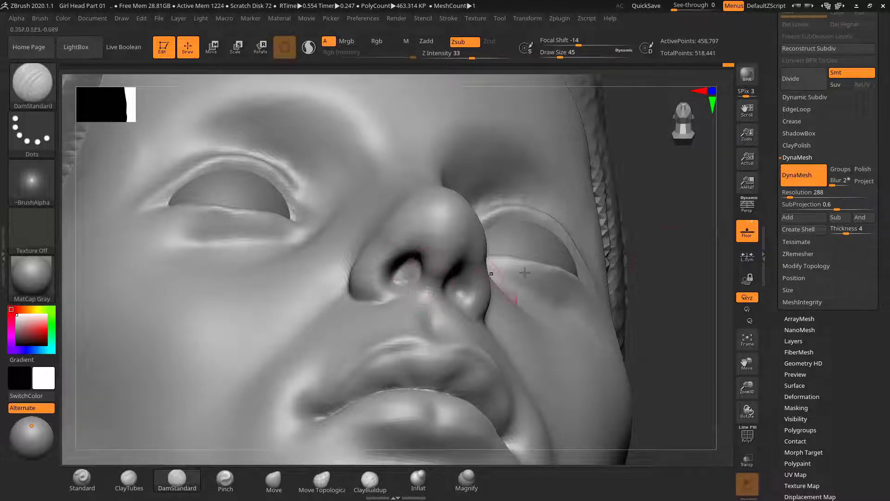
{"action": "mouse_move", "coordinate": [691, 284]}
{"action": "right_mouse_down"}
{"action": "mouse_move", "coordinate": [666, 262]}
{"action": "mouse_move", "coordinate": [614, 277]}
{"action": "mouse_move", "coordinate": [614, 284]}
{"action": "right_mouse_up"}
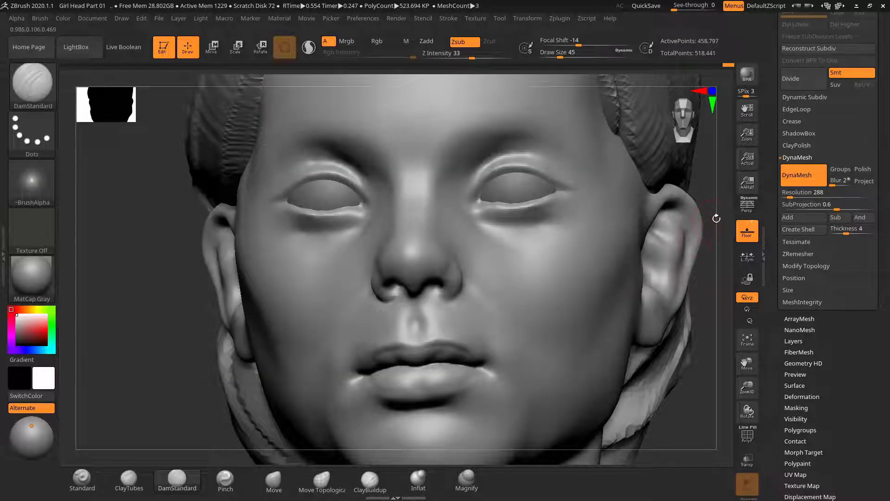
{"action": "right_click_drag", "start_coordinate": [716, 219], "coordinate": [678, 219]}
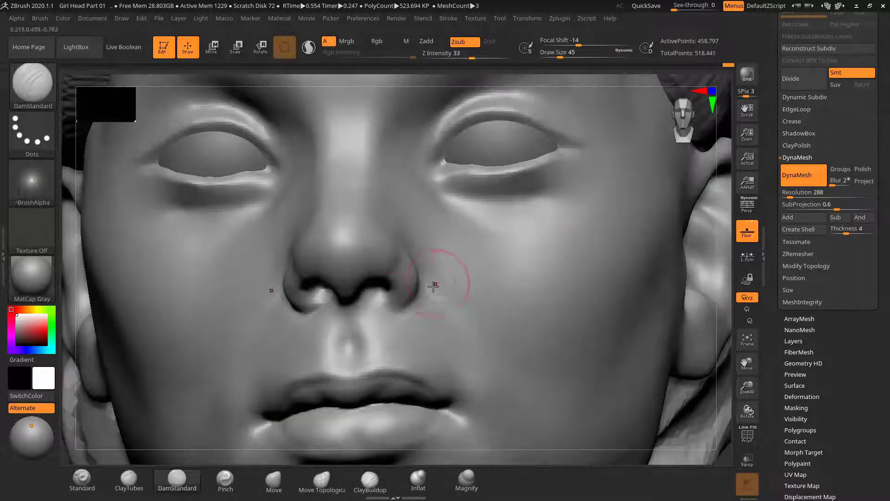
{"action": "left_click_drag", "start_coordinate": [397, 309], "coordinate": [411, 302]}
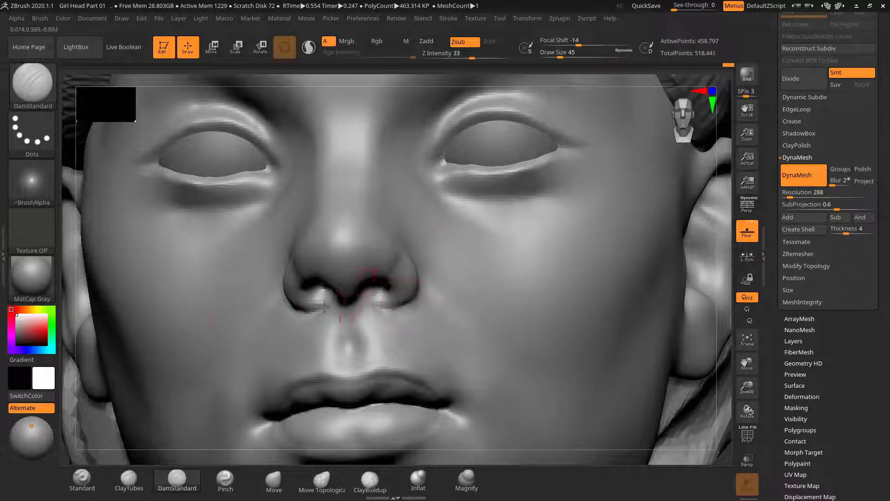
Deepen both nostril openings from below the nose with the DamStandard brush
{"action": "left_click_drag", "start_coordinate": [730, 237], "coordinate": [724, 193]}
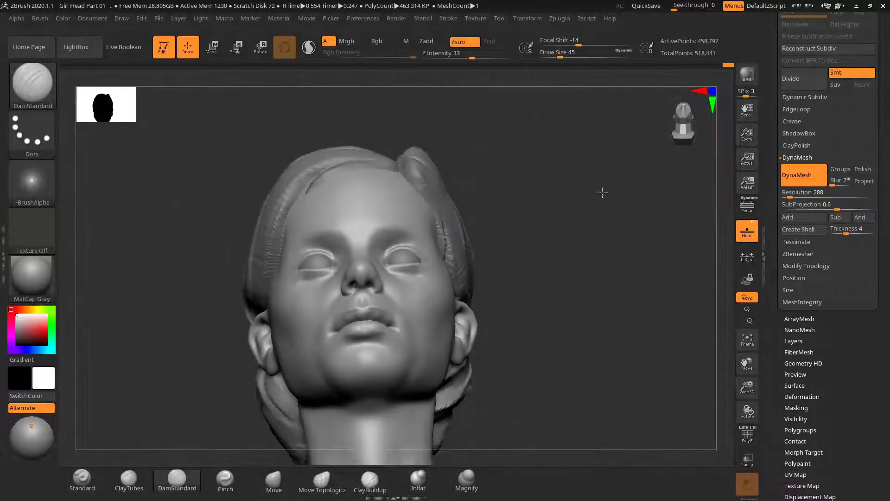
{"action": "right_click_drag", "start_coordinate": [602, 193], "coordinate": [651, 241]}
{"action": "left_click_drag", "start_coordinate": [650, 242], "coordinate": [702, 213]}
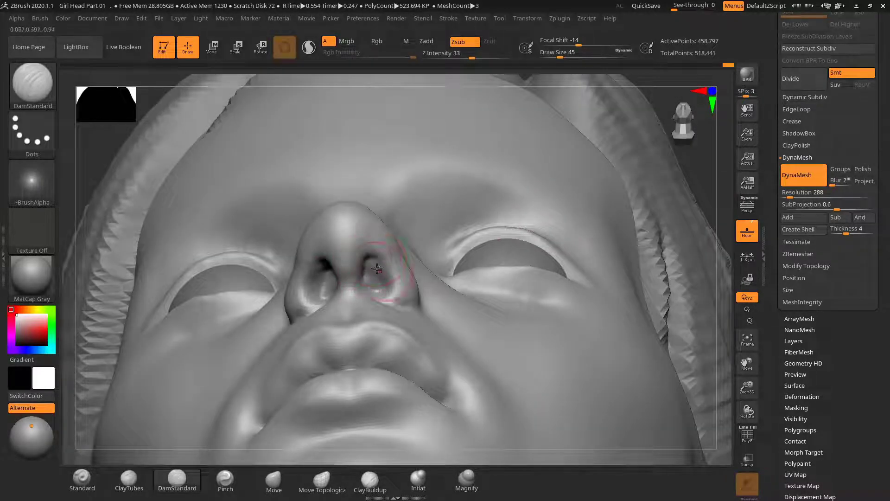
{"action": "mouse_move", "coordinate": [374, 264]}
{"action": "left_mouse_down"}
{"action": "mouse_move", "coordinate": [376, 281]}
{"action": "mouse_move", "coordinate": [370, 263]}
{"action": "mouse_move", "coordinate": [381, 270]}
{"action": "left_mouse_up"}
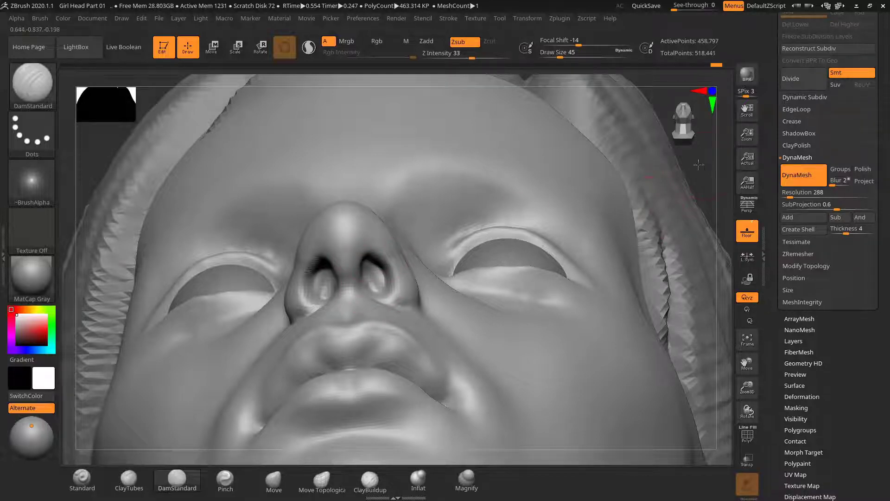
Examine the nose, the face and the whole head from several angles
{"action": "left_click_drag", "start_coordinate": [699, 165], "coordinate": [612, 278]}
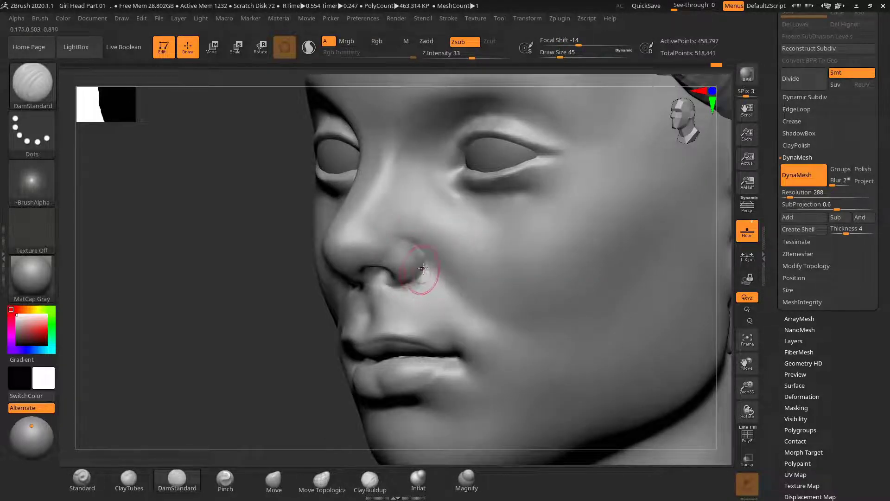
{"action": "left_click_drag", "start_coordinate": [236, 314], "coordinate": [280, 299]}
{"action": "left_click_drag", "start_coordinate": [507, 255], "coordinate": [487, 259]}
{"action": "mouse_move", "coordinate": [568, 255]}
{"action": "left_mouse_down", "text": "alt"}
{"action": "mouse_move", "coordinate": [554, 241]}
{"action": "mouse_move", "coordinate": [528, 246]}
{"action": "left_mouse_up", "text": "alt"}
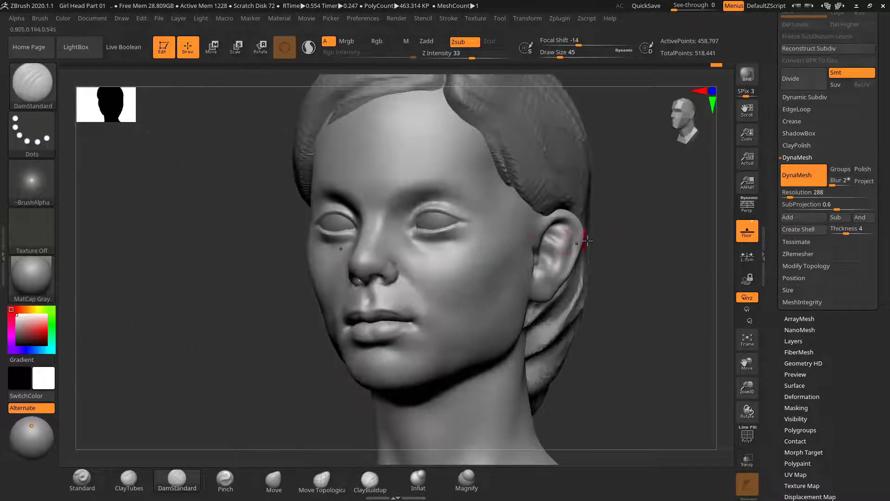
{"action": "left_click_drag", "start_coordinate": [633, 239], "coordinate": [575, 242]}
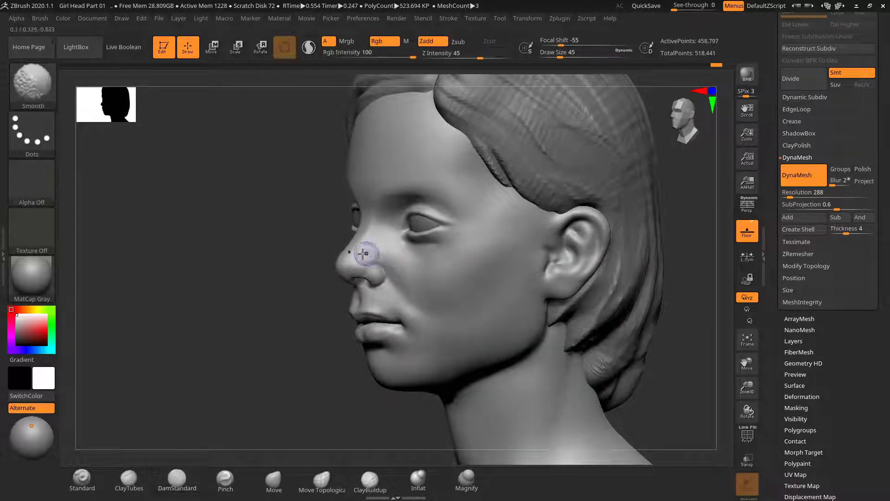
{"action": "mouse_move", "coordinate": [213, 304]}
{"action": "left_mouse_down"}
{"action": "mouse_move", "coordinate": [574, 245]}
{"action": "mouse_move", "coordinate": [597, 251]}
{"action": "left_mouse_up"}
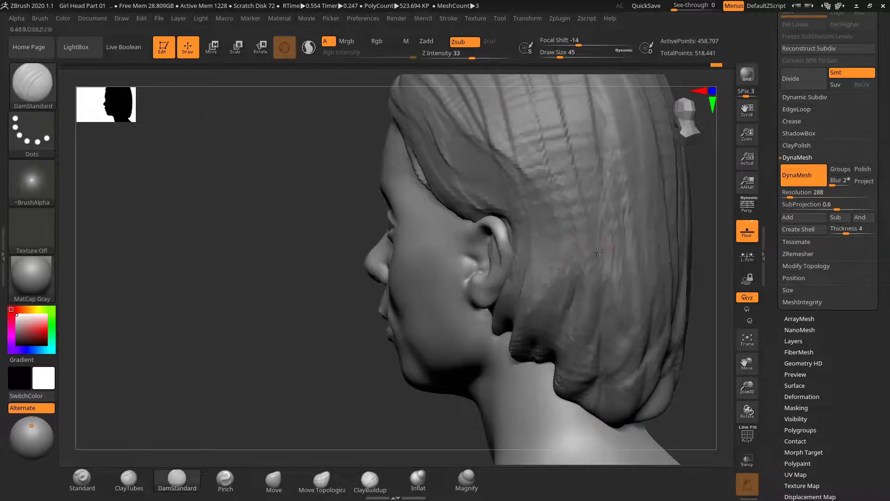
{"action": "left_click_drag", "start_coordinate": [709, 235], "coordinate": [769, 228]}
{"action": "left_click_drag", "start_coordinate": [624, 233], "coordinate": [664, 227]}
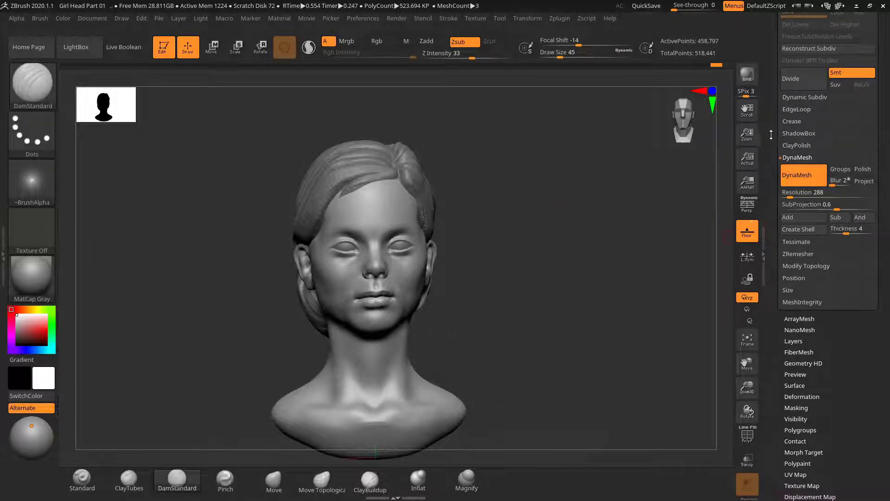
Hide the hair subtool PM3D_Sphere3D1_1 to examine the bare head, and make it visible again
{"action": "scroll", "coordinate": [827, 195], "scroll_direction": "up", "scroll_amount": 10}
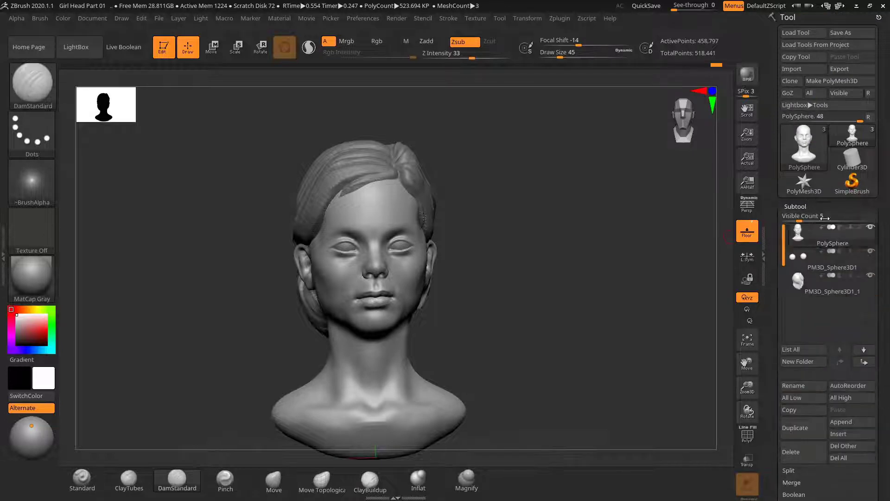
{"action": "left_click", "coordinate": [870, 275]}
{"action": "mouse_move", "coordinate": [640, 260]}
{"action": "left_mouse_down"}
{"action": "mouse_move", "coordinate": [571, 254]}
{"action": "mouse_move", "coordinate": [580, 241]}
{"action": "mouse_move", "coordinate": [600, 246]}
{"action": "mouse_move", "coordinate": [621, 271]}
{"action": "mouse_move", "coordinate": [578, 259]}
{"action": "mouse_move", "coordinate": [594, 234]}
{"action": "mouse_move", "coordinate": [613, 262]}
{"action": "mouse_move", "coordinate": [632, 244]}
{"action": "mouse_move", "coordinate": [606, 232]}
{"action": "mouse_move", "coordinate": [674, 242]}
{"action": "mouse_move", "coordinate": [584, 243]}
{"action": "left_mouse_up"}
{"action": "left_click", "coordinate": [870, 276]}
Reshape the edge of the lower eyelids with the Move brush at draw size 60
{"action": "left_click_drag", "start_coordinate": [685, 211], "coordinate": [698, 222]}
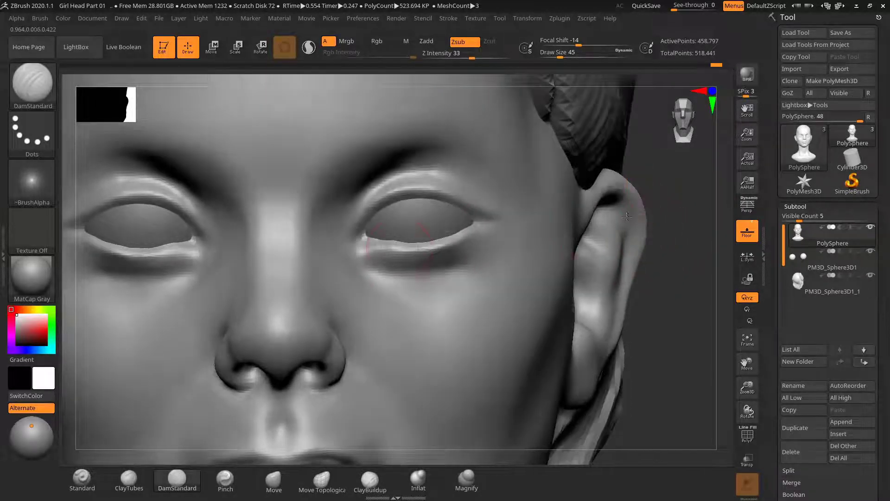
{"action": "key", "text": "s"}
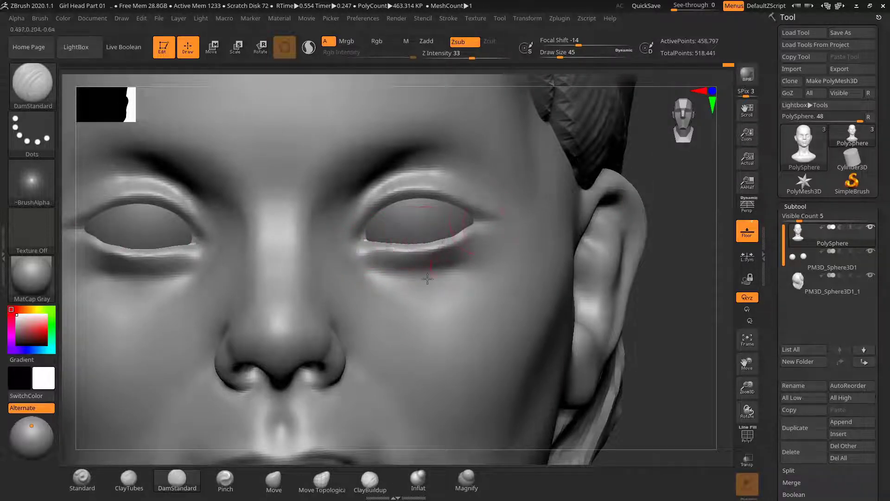
{"action": "left_click", "coordinate": [274, 480]}
{"action": "key", "text": "s"}
{"action": "left_click_drag", "start_coordinate": [438, 241], "coordinate": [442, 241]}
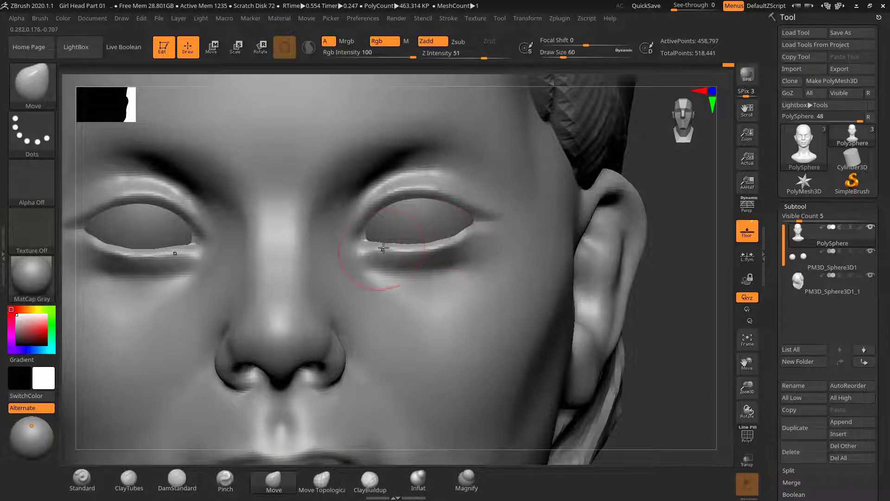
{"action": "left_click_drag", "start_coordinate": [384, 247], "coordinate": [387, 241]}
{"action": "left_click_drag", "start_coordinate": [668, 212], "coordinate": [689, 206], "text": "shift"}
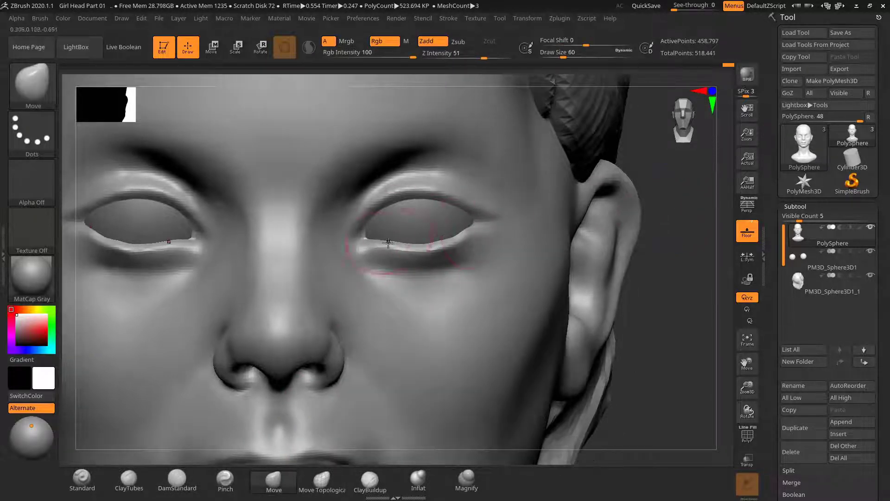
Pull out the inner eye corners and refine the adjoining lower lid with the Move brush, reducing the draw size from 41 to 20
{"action": "key", "text": "s"}
{"action": "mouse_move", "coordinate": [377, 238]}
{"action": "left_mouse_down"}
{"action": "mouse_move", "coordinate": [366, 238]}
{"action": "mouse_move", "coordinate": [420, 247]}
{"action": "left_mouse_up"}
{"action": "key", "text": "s"}
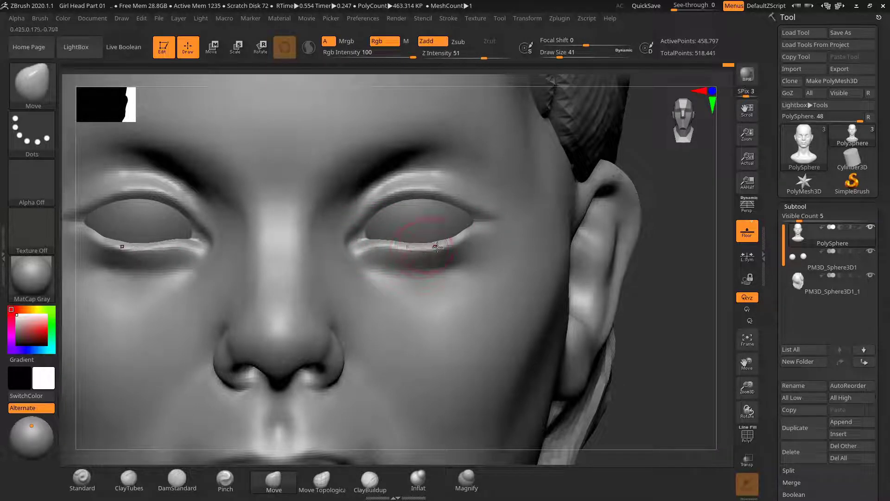
{"action": "key", "text": "bracketleft"}
{"action": "key", "text": "bracketleft"}
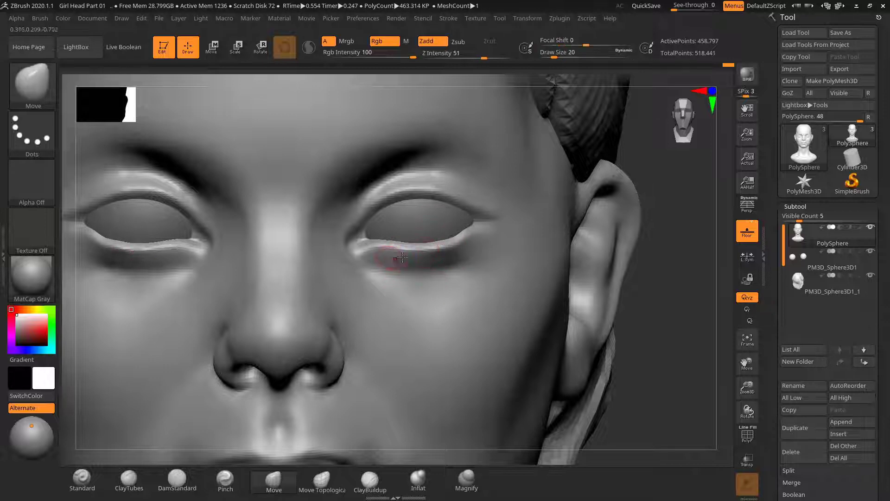
{"action": "key", "text": "shift"}
Carve the creases along the upper eyelid and at the outer eye corner with the DamStandard brush at draw size 48
{"action": "left_click", "coordinate": [176, 480]}
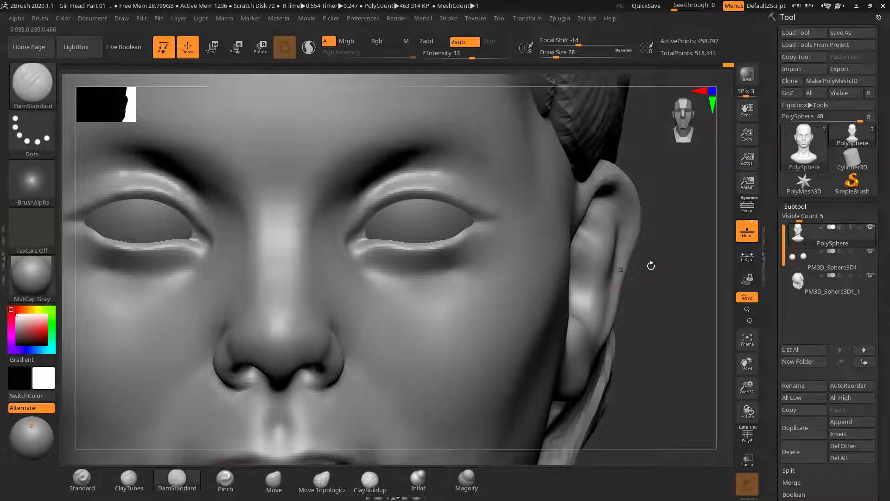
{"action": "mouse_move", "coordinate": [679, 268]}
{"action": "left_mouse_down", "text": "alt"}
{"action": "mouse_move", "coordinate": [661, 288]}
{"action": "mouse_move", "coordinate": [629, 267]}
{"action": "mouse_move", "coordinate": [591, 261]}
{"action": "left_mouse_up", "text": "alt"}
{"action": "key", "text": "s"}
{"action": "mouse_move", "coordinate": [357, 244]}
{"action": "left_mouse_down"}
{"action": "mouse_move", "coordinate": [381, 209]}
{"action": "mouse_move", "coordinate": [423, 207]}
{"action": "left_mouse_up"}
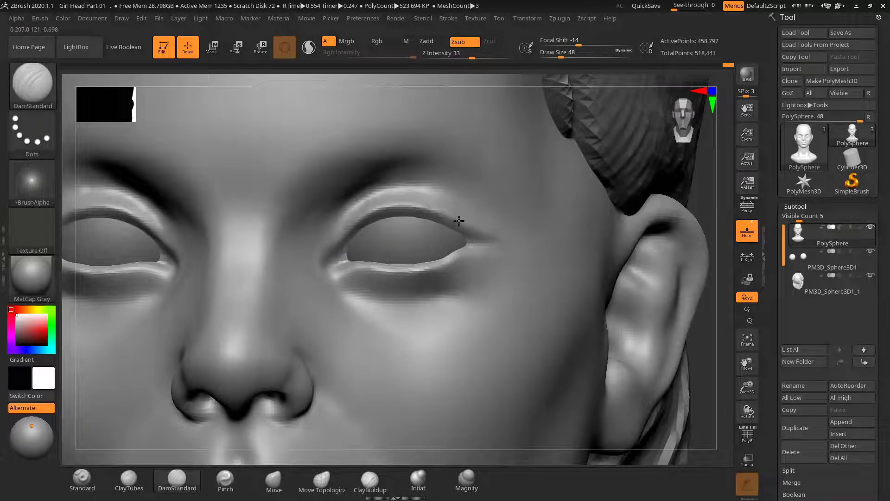
{"action": "left_click_drag", "start_coordinate": [695, 212], "coordinate": [686, 265]}
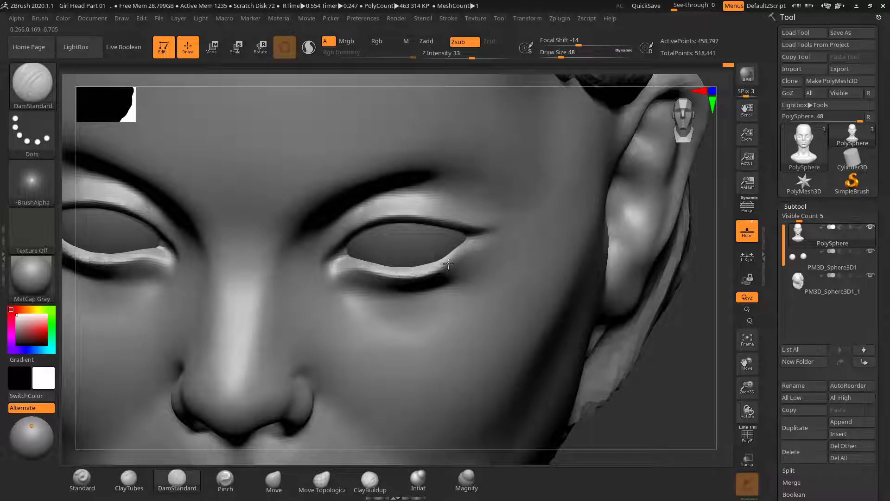
{"action": "left_click_drag", "start_coordinate": [448, 264], "coordinate": [469, 242]}
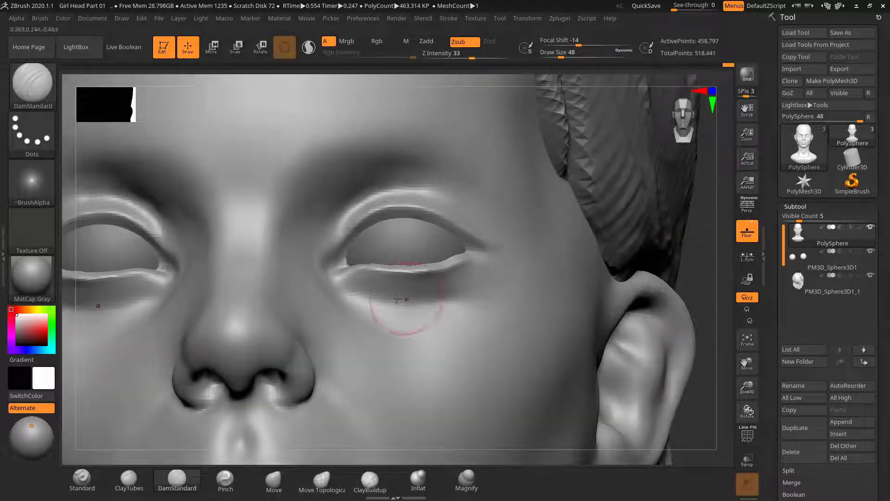
Build up the area under the lower eyelid with the ClayTubes brush at draw size 33 and smooth it
{"action": "left_click", "coordinate": [129, 479]}
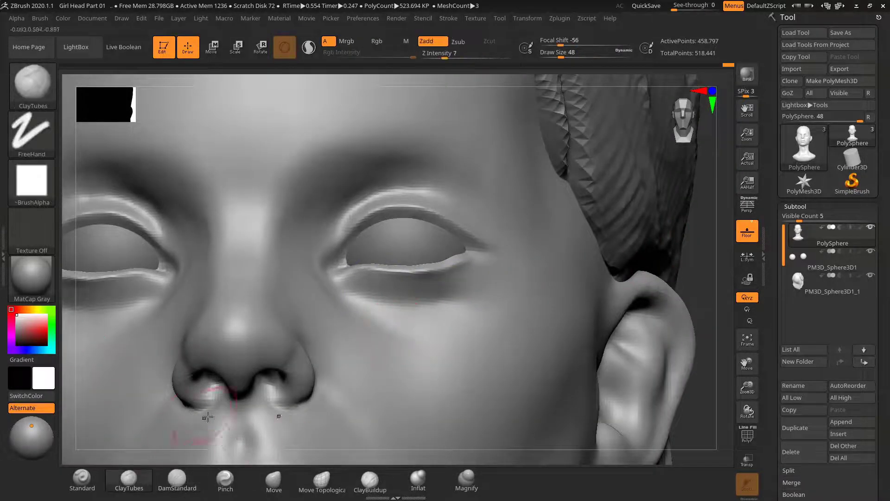
{"action": "key", "text": "s"}
{"action": "left_click_drag", "start_coordinate": [395, 284], "coordinate": [373, 283]}
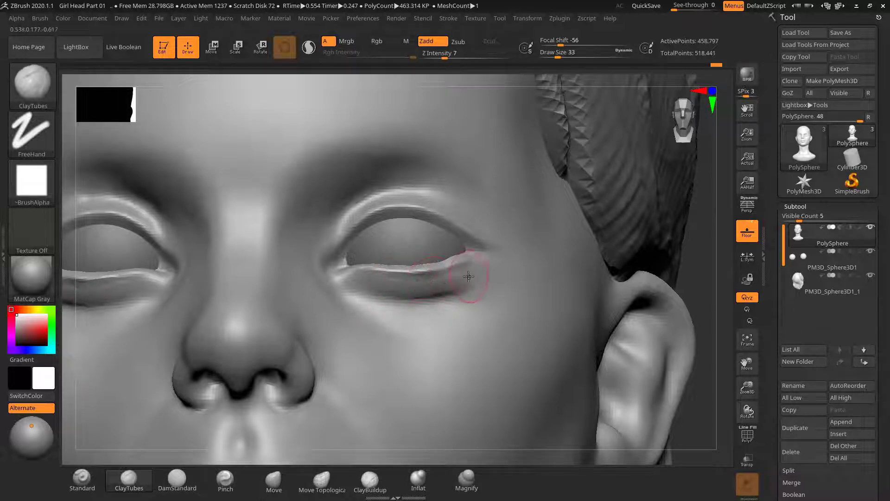
{"action": "key", "text": "shift"}
{"action": "left_click_drag", "start_coordinate": [435, 288], "coordinate": [417, 288], "text": "shift"}
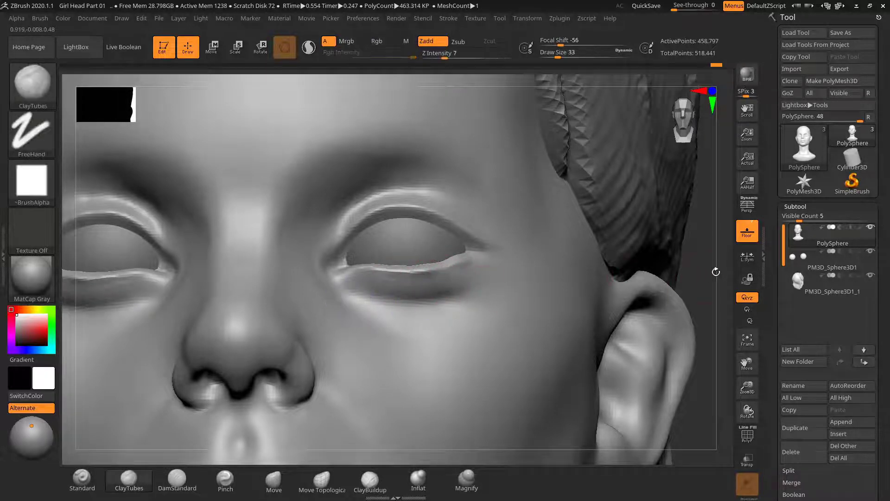
{"action": "mouse_move", "coordinate": [715, 272]}
{"action": "left_mouse_down", "text": "alt"}
{"action": "mouse_move", "coordinate": [622, 260]}
{"action": "mouse_move", "coordinate": [640, 283]}
{"action": "mouse_move", "coordinate": [638, 258]}
{"action": "mouse_move", "coordinate": [672, 283]}
{"action": "left_mouse_up", "text": "alt"}
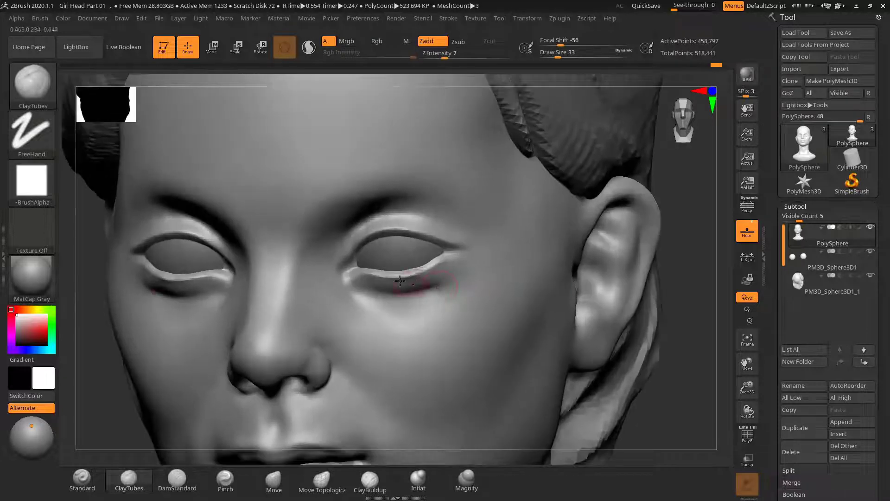
{"action": "key", "text": "shift"}
Adjust the lower lid near the outer eye corner with the Move brush at draw size 24
{"action": "left_click_drag", "start_coordinate": [695, 243], "coordinate": [673, 301], "text": "alt"}
{"action": "left_click", "coordinate": [273, 481]}
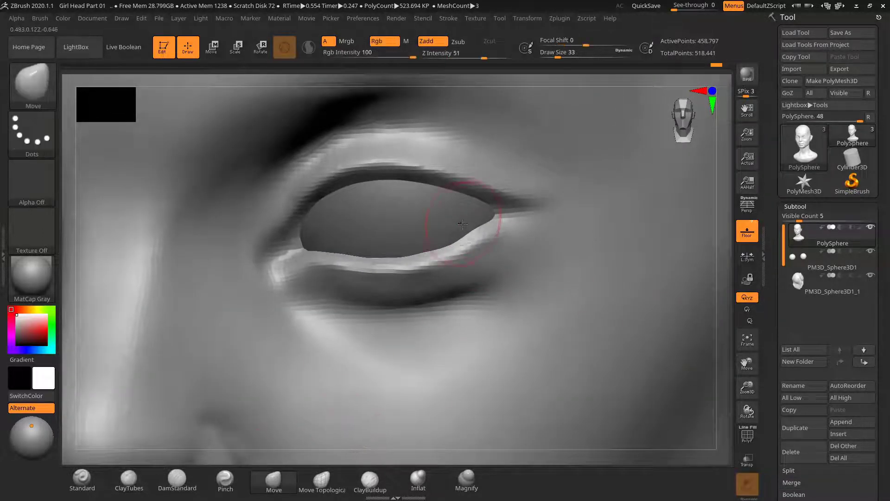
{"action": "key", "text": "s"}
{"action": "left_click_drag", "start_coordinate": [470, 228], "coordinate": [468, 229]}
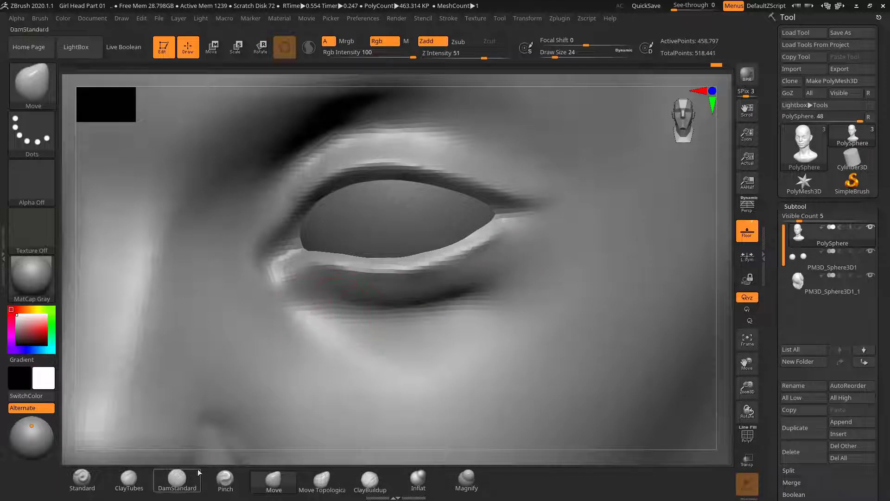
{"action": "left_click_drag", "start_coordinate": [732, 282], "coordinate": [731, 284]}
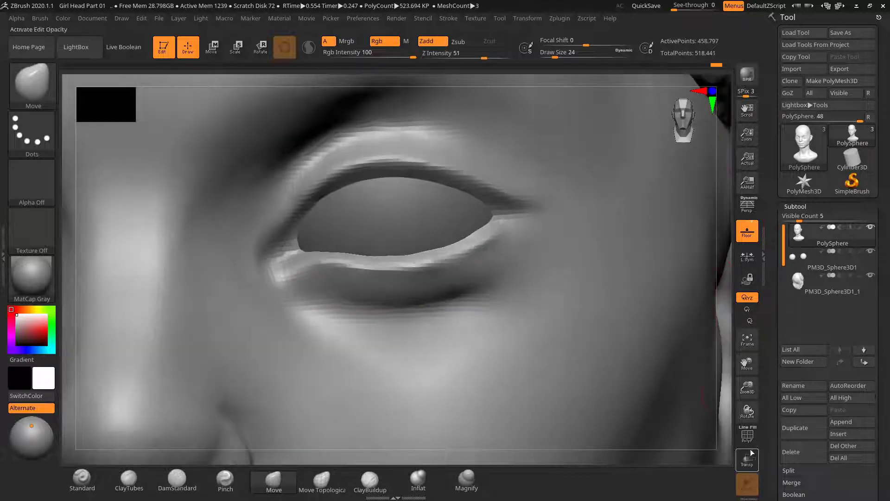
Hide the eyeball subtool PM3D_Sphere3D1, carve the inner edges of both lids with the DamStandard brush at draw size 31, and show the eyeballs again
{"action": "mouse_move", "coordinate": [821, 276]}
{"action": "left_click", "coordinate": [870, 251]}
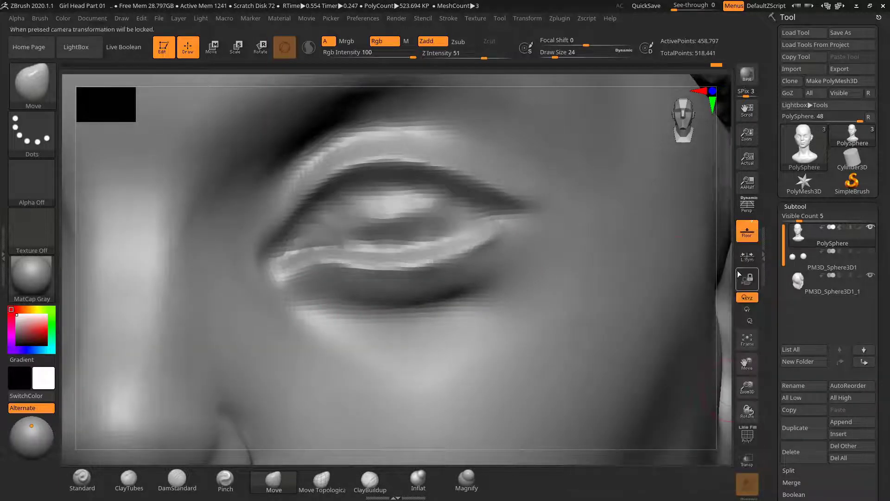
{"action": "left_click", "coordinate": [176, 480]}
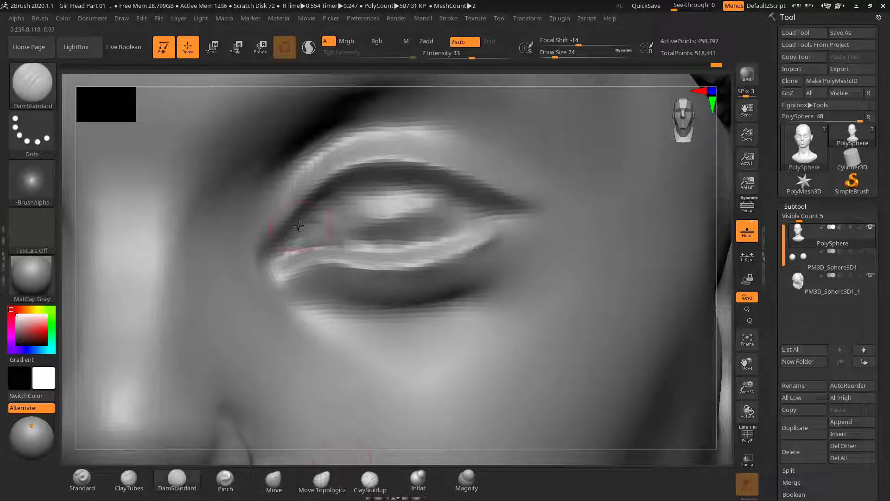
{"action": "mouse_move", "coordinate": [285, 243]}
{"action": "left_mouse_down"}
{"action": "mouse_move", "coordinate": [323, 205]}
{"action": "mouse_move", "coordinate": [372, 184]}
{"action": "mouse_move", "coordinate": [422, 179]}
{"action": "mouse_move", "coordinate": [511, 214]}
{"action": "left_mouse_up"}
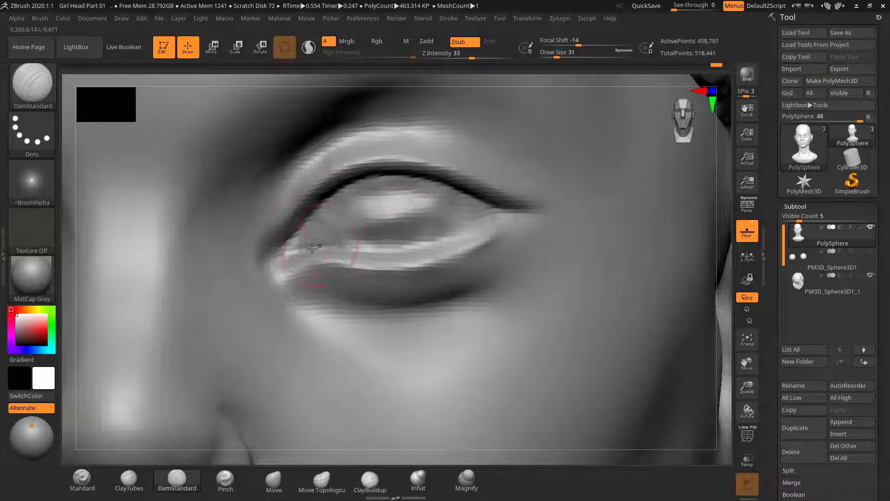
{"action": "mouse_move", "coordinate": [282, 264]}
{"action": "left_mouse_down"}
{"action": "mouse_move", "coordinate": [304, 251]}
{"action": "mouse_move", "coordinate": [423, 247]}
{"action": "mouse_move", "coordinate": [462, 229]}
{"action": "left_mouse_up"}
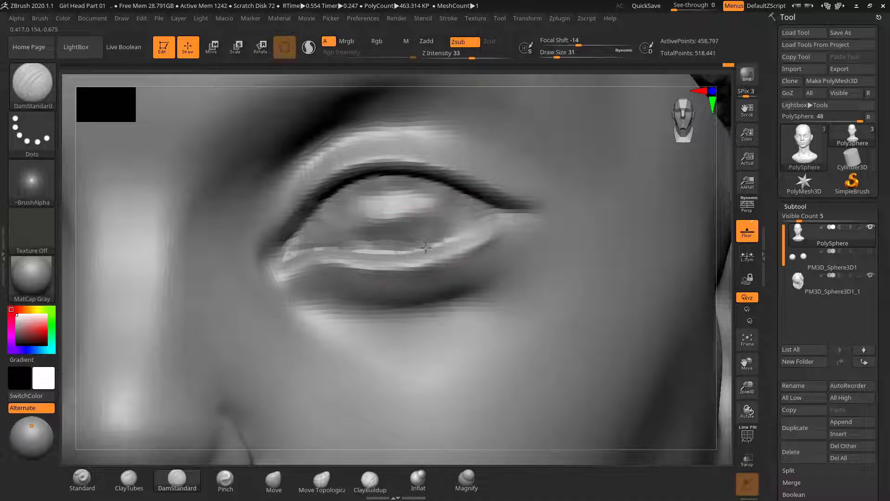
{"action": "left_click_drag", "start_coordinate": [421, 248], "coordinate": [503, 217]}
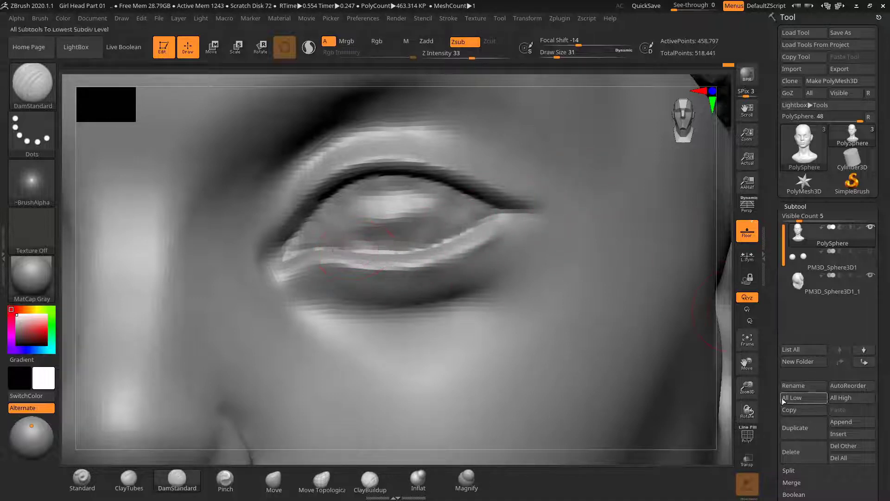
{"action": "left_click", "coordinate": [871, 251]}
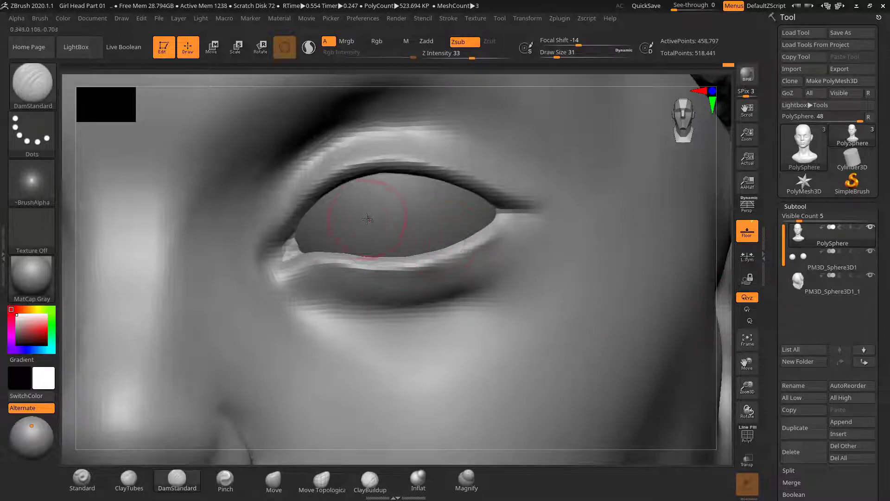
Sharpen the inner eye corner and the rim of the lower lid with the DamStandard brush at draw size 14
{"action": "left_click_drag", "start_coordinate": [721, 224], "coordinate": [720, 160]}
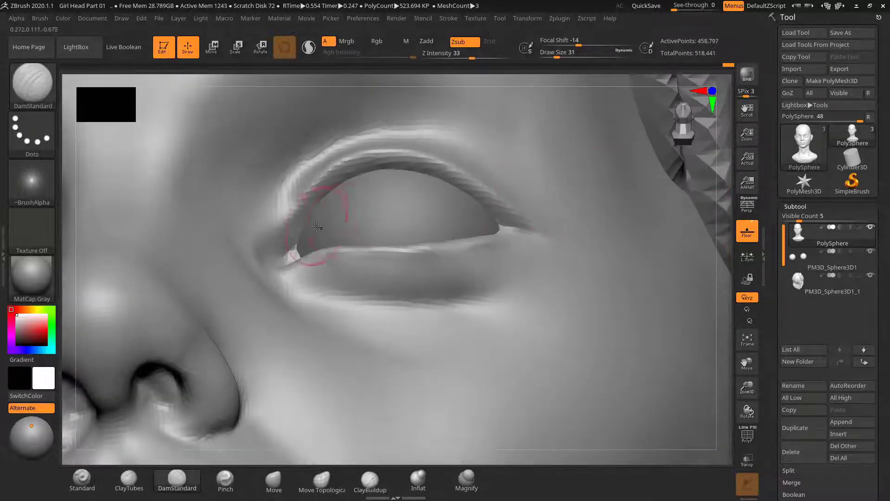
{"action": "key", "text": "s"}
{"action": "left_click_drag", "start_coordinate": [317, 221], "coordinate": [291, 249]}
{"action": "key", "text": "s"}
{"action": "key", "text": "s"}
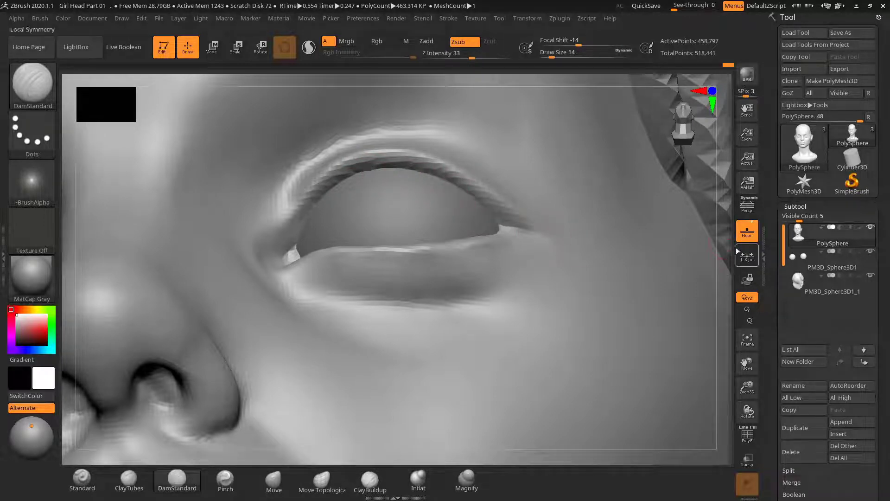
{"action": "mouse_move", "coordinate": [729, 253]}
{"action": "left_mouse_down"}
{"action": "mouse_move", "coordinate": [730, 291]}
{"action": "mouse_move", "coordinate": [552, 251]}
{"action": "left_mouse_up"}
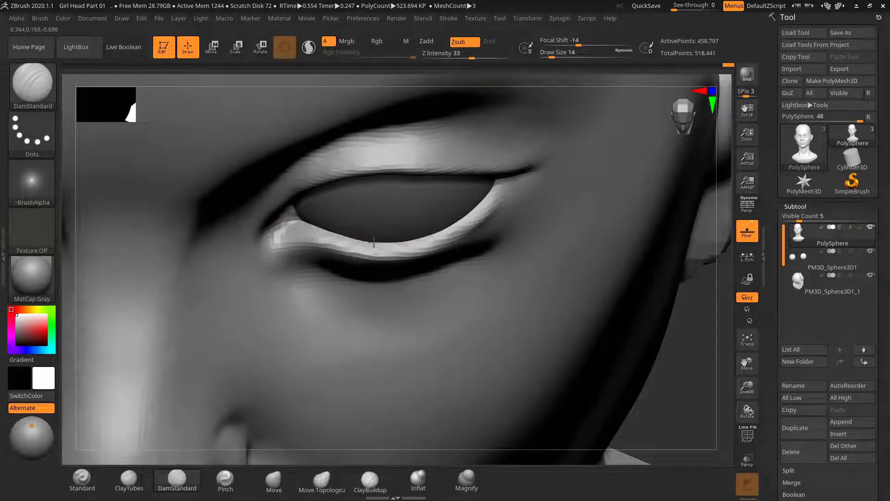
{"action": "left_click_drag", "start_coordinate": [398, 240], "coordinate": [484, 199]}
Adjust the shape of the lips with the Move brush at draw size 73
{"action": "mouse_move", "coordinate": [702, 306]}
{"action": "left_mouse_down", "text": "alt"}
{"action": "mouse_move", "coordinate": [632, 282]}
{"action": "mouse_move", "coordinate": [636, 240]}
{"action": "mouse_move", "coordinate": [588, 253]}
{"action": "mouse_move", "coordinate": [636, 297]}
{"action": "mouse_move", "coordinate": [646, 248]}
{"action": "mouse_move", "coordinate": [580, 220]}
{"action": "mouse_move", "coordinate": [636, 191]}
{"action": "mouse_move", "coordinate": [631, 211]}
{"action": "mouse_move", "coordinate": [632, 189]}
{"action": "mouse_move", "coordinate": [640, 222]}
{"action": "mouse_move", "coordinate": [622, 222]}
{"action": "mouse_move", "coordinate": [622, 255]}
{"action": "mouse_move", "coordinate": [630, 241]}
{"action": "mouse_move", "coordinate": [624, 215]}
{"action": "mouse_move", "coordinate": [650, 223]}
{"action": "mouse_move", "coordinate": [669, 284]}
{"action": "mouse_move", "coordinate": [666, 265]}
{"action": "mouse_move", "coordinate": [658, 278]}
{"action": "left_mouse_up", "text": "alt"}
{"action": "left_click", "coordinate": [273, 481]}
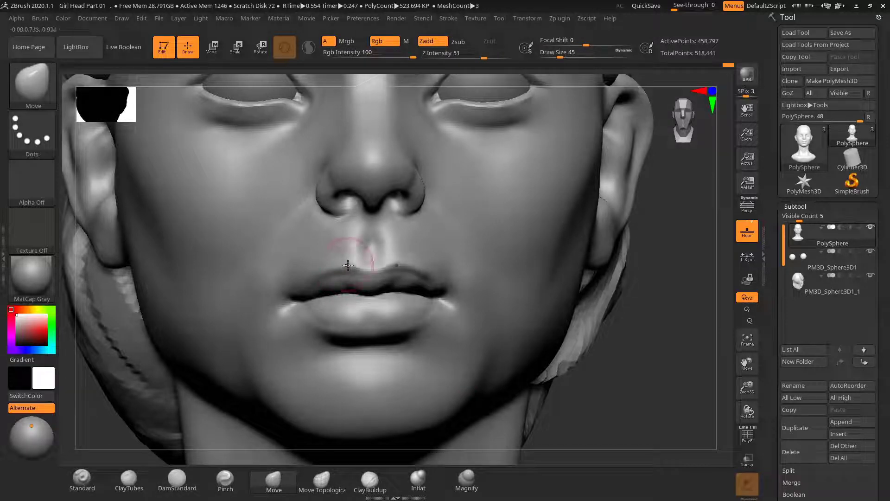
{"action": "left_click_drag", "start_coordinate": [651, 273], "coordinate": [660, 281]}
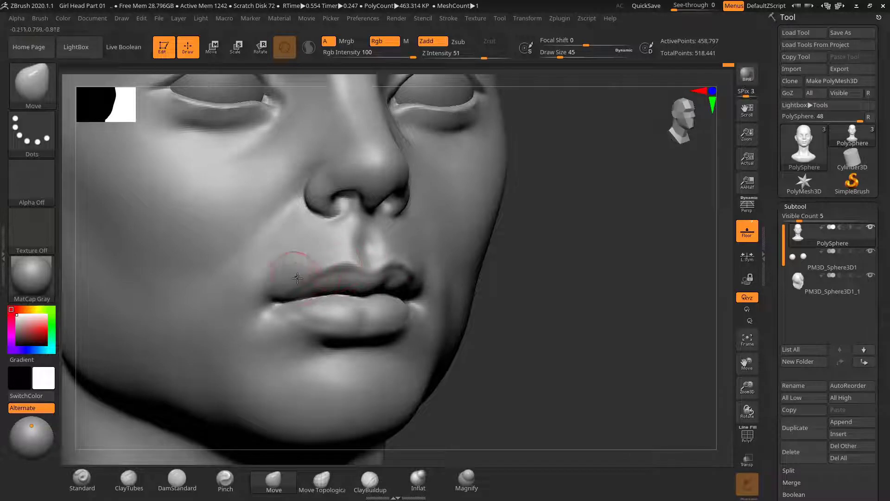
{"action": "mouse_move", "coordinate": [674, 248]}
{"action": "left_mouse_down"}
{"action": "mouse_move", "coordinate": [681, 306]}
{"action": "mouse_move", "coordinate": [671, 299]}
{"action": "mouse_move", "coordinate": [721, 280]}
{"action": "mouse_move", "coordinate": [624, 236]}
{"action": "mouse_move", "coordinate": [655, 243]}
{"action": "mouse_move", "coordinate": [626, 251]}
{"action": "mouse_move", "coordinate": [651, 237]}
{"action": "mouse_move", "coordinate": [658, 274]}
{"action": "mouse_move", "coordinate": [639, 270]}
{"action": "mouse_move", "coordinate": [674, 296]}
{"action": "mouse_move", "coordinate": [677, 323]}
{"action": "left_mouse_up"}
{"action": "key", "text": "s"}
{"action": "left_click_drag", "start_coordinate": [446, 261], "coordinate": [461, 272]}
{"action": "mouse_move", "coordinate": [684, 282]}
{"action": "left_mouse_down"}
{"action": "mouse_move", "coordinate": [690, 292]}
{"action": "mouse_move", "coordinate": [674, 308]}
{"action": "mouse_move", "coordinate": [645, 298]}
{"action": "mouse_move", "coordinate": [646, 366]}
{"action": "left_mouse_up"}
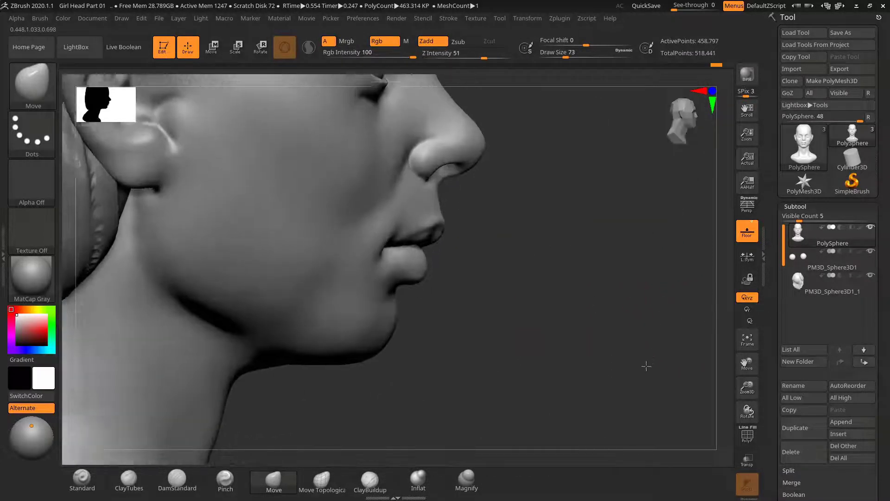
Refine the mouth profile from the side with the Move brush at draw size 104
{"action": "left_click_drag", "start_coordinate": [597, 255], "coordinate": [598, 303]}
{"action": "key", "text": "s"}
{"action": "left_click_drag", "start_coordinate": [442, 293], "coordinate": [447, 294]}
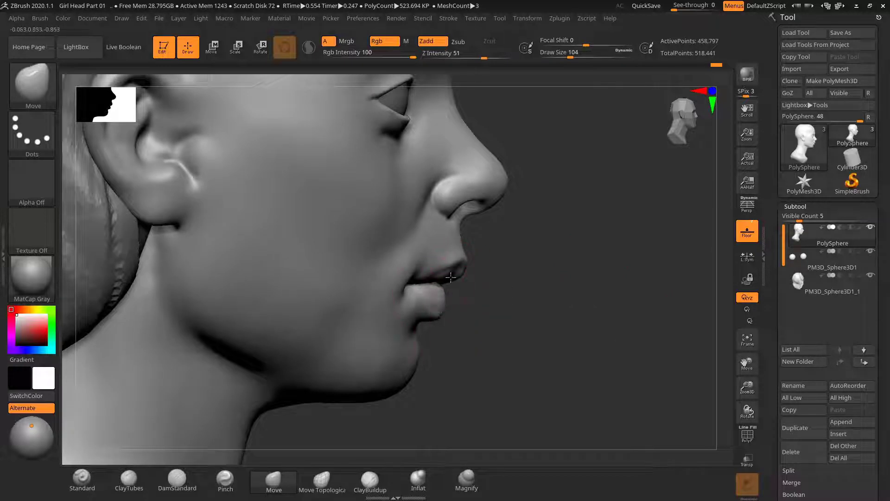
{"action": "key", "text": "f"}
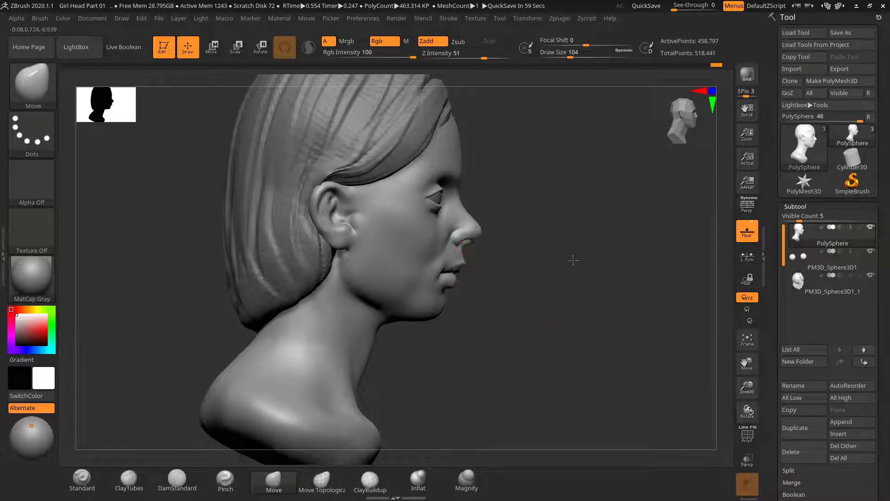
Smooth the cheek beside the mouth corner and check the face from the front and three-quarter views
{"action": "right_click_drag", "start_coordinate": [572, 260], "coordinate": [576, 301], "text": "ctrl"}
{"action": "mouse_move", "coordinate": [590, 279]}
{"action": "left_mouse_down"}
{"action": "mouse_move", "coordinate": [541, 264]}
{"action": "mouse_move", "coordinate": [662, 343]}
{"action": "mouse_move", "coordinate": [668, 318]}
{"action": "mouse_move", "coordinate": [628, 278]}
{"action": "mouse_move", "coordinate": [628, 314]}
{"action": "mouse_move", "coordinate": [648, 302]}
{"action": "mouse_move", "coordinate": [612, 294]}
{"action": "mouse_move", "coordinate": [627, 288]}
{"action": "left_mouse_up"}
{"action": "left_click_drag", "start_coordinate": [636, 258], "coordinate": [558, 290], "text": "alt"}
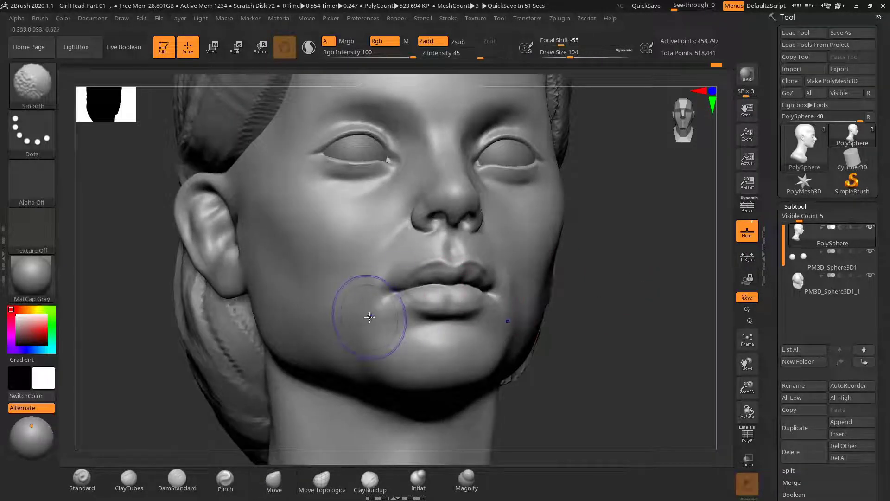
{"action": "left_click_drag", "start_coordinate": [369, 314], "coordinate": [466, 274], "text": "shift"}
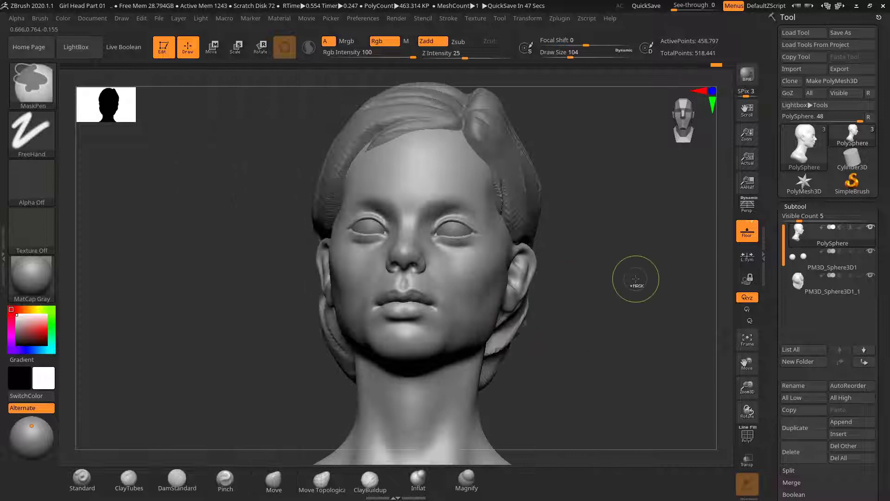
{"action": "mouse_move", "coordinate": [635, 278]}
{"action": "left_mouse_down"}
{"action": "mouse_move", "coordinate": [603, 271]}
{"action": "mouse_move", "coordinate": [654, 274]}
{"action": "mouse_move", "coordinate": [626, 306]}
{"action": "mouse_move", "coordinate": [606, 312]}
{"action": "mouse_move", "coordinate": [646, 294]}
{"action": "mouse_move", "coordinate": [607, 292]}
{"action": "left_mouse_up"}
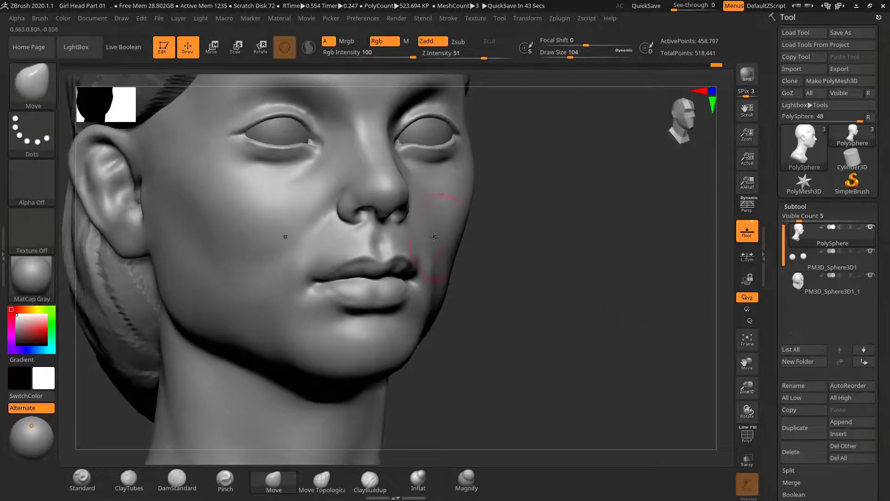
{"action": "left_click_drag", "start_coordinate": [511, 265], "coordinate": [548, 283]}
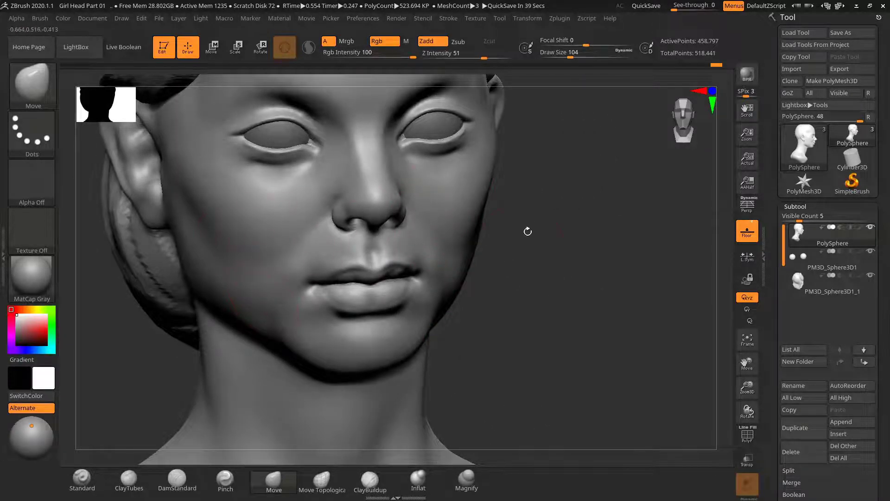
Build up the cheek beside the mouth with the ClayTubes brush at draw size 148 and Z intensity 7
{"action": "mouse_move", "coordinate": [573, 264]}
{"action": "left_mouse_down"}
{"action": "mouse_move", "coordinate": [605, 238]}
{"action": "mouse_move", "coordinate": [584, 238]}
{"action": "mouse_move", "coordinate": [617, 235]}
{"action": "mouse_move", "coordinate": [592, 225]}
{"action": "mouse_move", "coordinate": [586, 231]}
{"action": "mouse_move", "coordinate": [611, 249]}
{"action": "mouse_move", "coordinate": [649, 222]}
{"action": "mouse_move", "coordinate": [648, 199]}
{"action": "mouse_move", "coordinate": [662, 211]}
{"action": "mouse_move", "coordinate": [646, 262]}
{"action": "mouse_move", "coordinate": [598, 253]}
{"action": "mouse_move", "coordinate": [624, 262]}
{"action": "mouse_move", "coordinate": [597, 264]}
{"action": "mouse_move", "coordinate": [624, 258]}
{"action": "left_mouse_up"}
{"action": "mouse_move", "coordinate": [563, 267]}
{"action": "left_mouse_down"}
{"action": "mouse_move", "coordinate": [598, 263]}
{"action": "mouse_move", "coordinate": [636, 277]}
{"action": "mouse_move", "coordinate": [652, 269]}
{"action": "left_mouse_up"}
{"action": "left_click_drag", "start_coordinate": [649, 280], "coordinate": [385, 351]}
{"action": "left_click", "coordinate": [146, 478]}
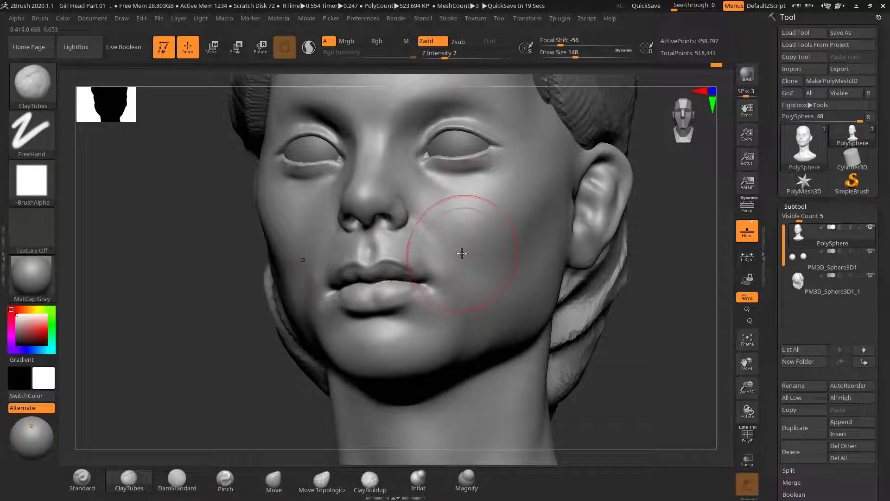
{"action": "mouse_move", "coordinate": [468, 237]}
{"action": "left_mouse_down"}
{"action": "mouse_move", "coordinate": [449, 263]}
{"action": "mouse_move", "coordinate": [467, 304]}
{"action": "left_mouse_up"}
{"action": "left_click_drag", "start_coordinate": [456, 227], "coordinate": [436, 260]}
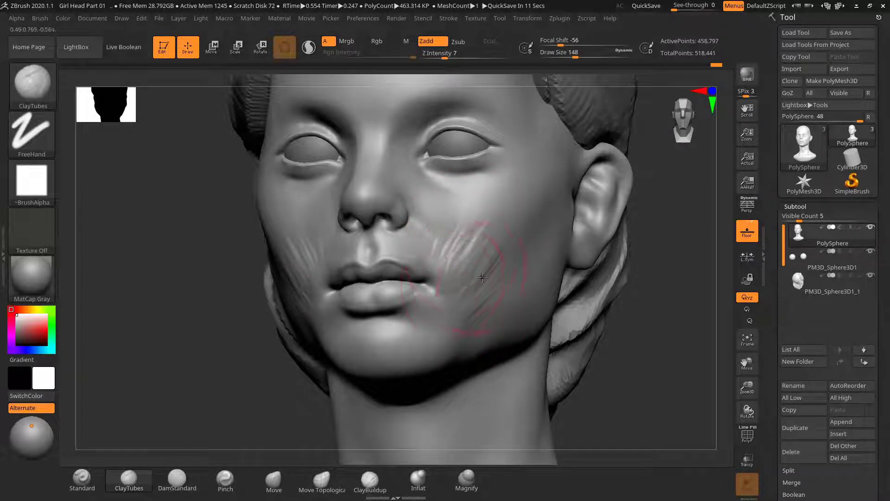
Smooth the clay strokes on the cheek beside the mouth, reducing the draw size to 133 and finally 67
{"action": "key", "text": "s"}
{"action": "left_click_drag", "start_coordinate": [464, 257], "coordinate": [462, 257]}
{"action": "left_click_drag", "start_coordinate": [465, 258], "coordinate": [469, 248], "text": "shift"}
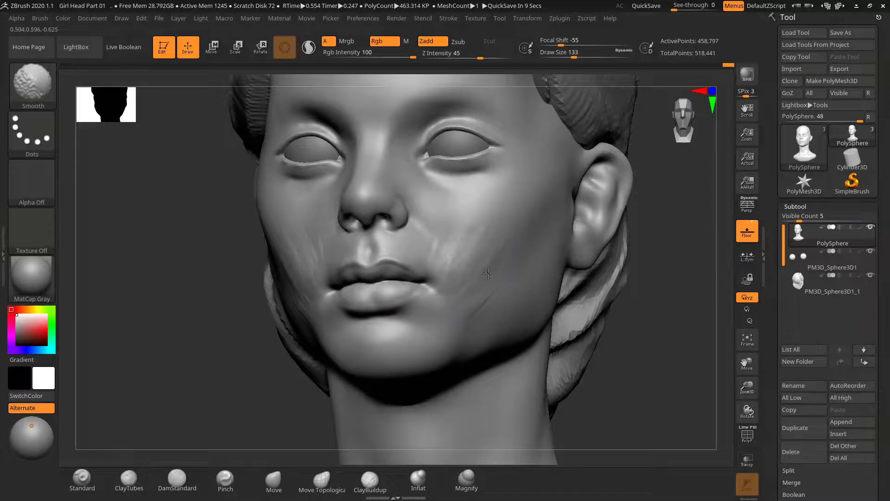
{"action": "key", "text": "s"}
{"action": "left_click_drag", "start_coordinate": [456, 240], "coordinate": [449, 241]}
{"action": "left_click_drag", "start_coordinate": [442, 236], "coordinate": [447, 244], "text": "shift"}
{"action": "right_click_drag", "start_coordinate": [688, 238], "coordinate": [672, 265]}
{"action": "key", "text": "s"}
{"action": "left_click_drag", "start_coordinate": [430, 245], "coordinate": [409, 250]}
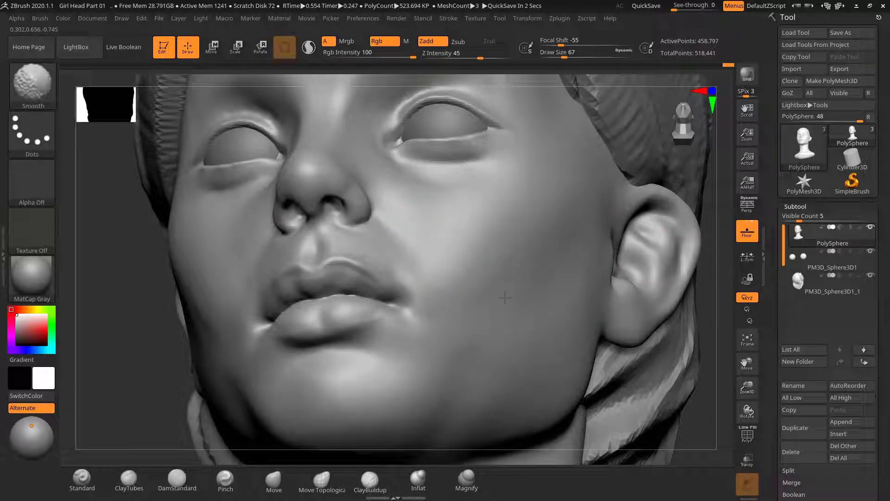
{"action": "mouse_move", "coordinate": [714, 285]}
{"action": "right_mouse_down", "text": "ctrl"}
{"action": "mouse_move", "coordinate": [656, 263]}
{"action": "mouse_move", "coordinate": [669, 256]}
{"action": "mouse_move", "coordinate": [675, 277]}
{"action": "mouse_move", "coordinate": [651, 264]}
{"action": "mouse_move", "coordinate": [661, 251]}
{"action": "mouse_move", "coordinate": [548, 248]}
{"action": "right_mouse_up", "text": "ctrl"}
{"action": "key", "text": "shift"}
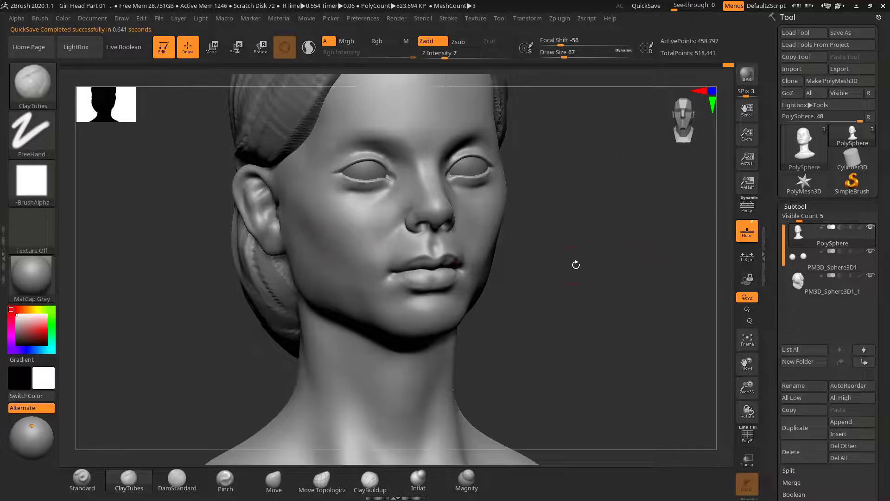
Smooth the opposite cheek between the nose wing and mouth corner at draw size 82
{"action": "right_click_drag", "start_coordinate": [619, 253], "coordinate": [407, 246]}
{"action": "key", "text": "s"}
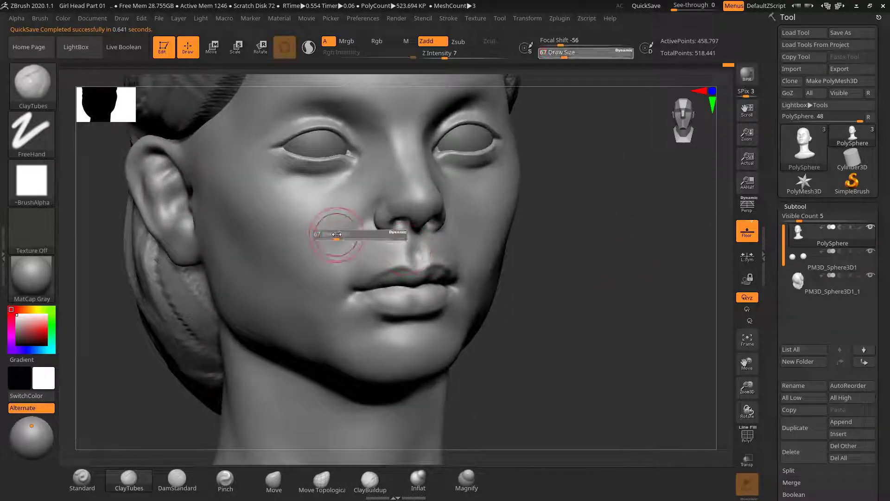
{"action": "left_click_drag", "start_coordinate": [337, 234], "coordinate": [343, 234]}
{"action": "key", "text": "shift"}
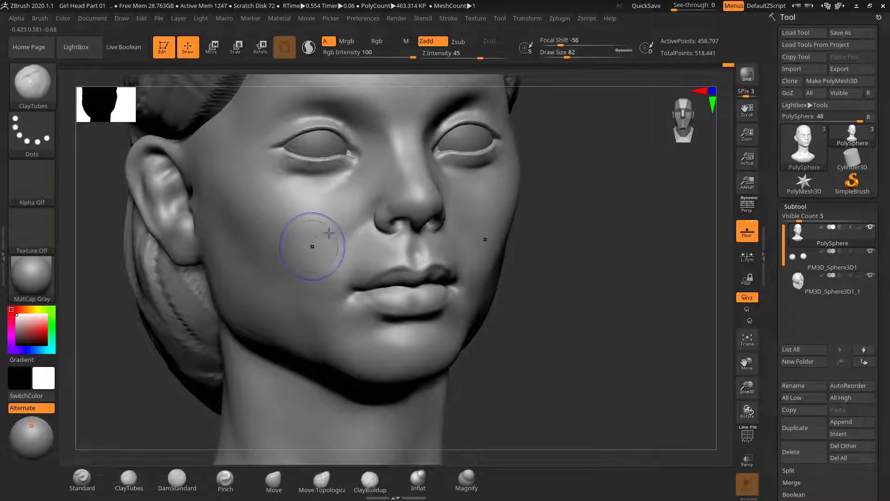
{"action": "key", "text": "shift"}
{"action": "left_click_drag", "start_coordinate": [326, 252], "coordinate": [355, 235], "text": "shift"}
{"action": "right_click_drag", "start_coordinate": [604, 245], "coordinate": [607, 232], "text": "ctrl"}
{"action": "mouse_move", "coordinate": [608, 231]}
{"action": "right_mouse_down"}
{"action": "mouse_move", "coordinate": [568, 244]}
{"action": "mouse_move", "coordinate": [610, 246]}
{"action": "mouse_move", "coordinate": [626, 261]}
{"action": "mouse_move", "coordinate": [638, 251]}
{"action": "mouse_move", "coordinate": [614, 270]}
{"action": "mouse_move", "coordinate": [606, 260]}
{"action": "mouse_move", "coordinate": [628, 267]}
{"action": "mouse_move", "coordinate": [602, 273]}
{"action": "mouse_move", "coordinate": [641, 280]}
{"action": "mouse_move", "coordinate": [612, 278]}
{"action": "mouse_move", "coordinate": [592, 239]}
{"action": "mouse_move", "coordinate": [654, 298]}
{"action": "right_mouse_up"}
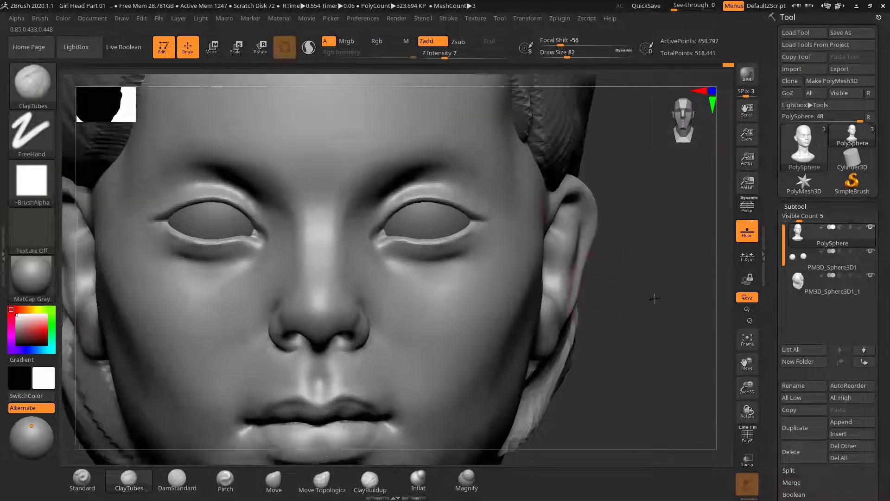
Refine the area under the lower eyelid with the ClayTubes brush at draw size 43 and smooth it
{"action": "key", "text": "s"}
{"action": "left_click_drag", "start_coordinate": [440, 248], "coordinate": [432, 247]}
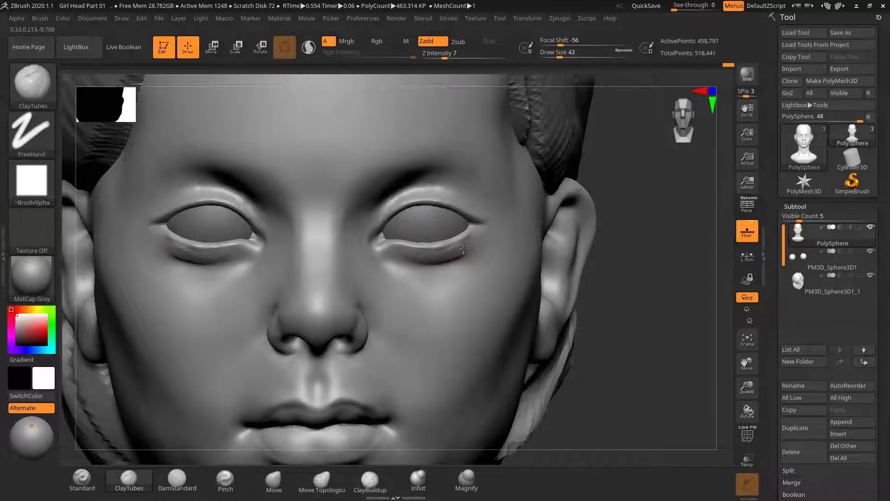
{"action": "key", "text": "shift"}
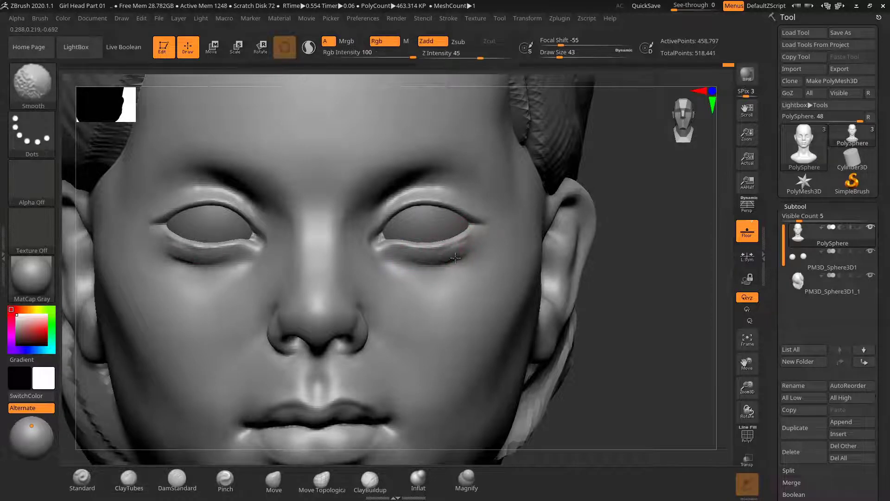
{"action": "right_click_drag", "start_coordinate": [649, 225], "coordinate": [508, 226], "text": "ctrl"}
{"action": "right_click_drag", "start_coordinate": [598, 227], "coordinate": [550, 225]}
{"action": "mouse_move", "coordinate": [616, 228]}
{"action": "left_mouse_down"}
{"action": "mouse_move", "coordinate": [606, 225]}
{"action": "mouse_move", "coordinate": [607, 236]}
{"action": "mouse_move", "coordinate": [583, 230]}
{"action": "mouse_move", "coordinate": [624, 232]}
{"action": "left_mouse_up"}
{"action": "right_click_drag", "start_coordinate": [624, 232], "coordinate": [604, 261], "text": "ctrl"}
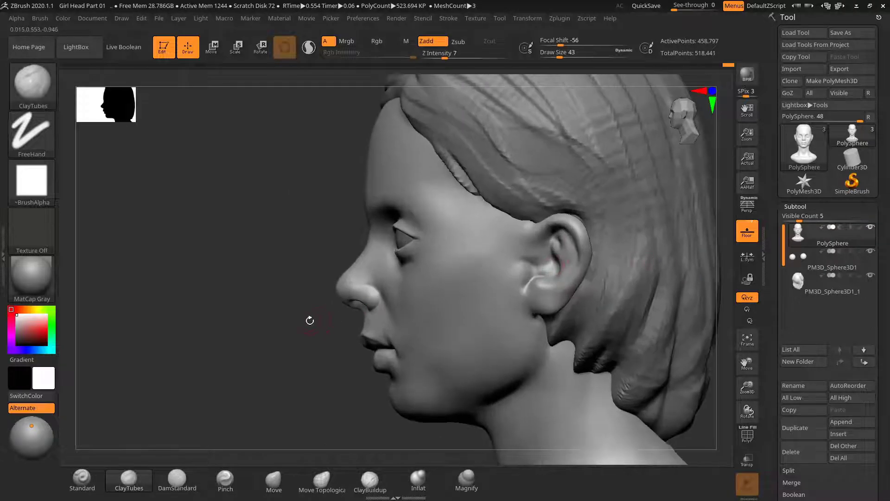
Deepen the nostril openings from below with the DamStandard brush at draw size 35
{"action": "left_click_drag", "start_coordinate": [310, 320], "coordinate": [397, 282]}
{"action": "left_click_drag", "start_coordinate": [590, 245], "coordinate": [585, 212]}
{"action": "right_click_drag", "start_coordinate": [585, 213], "coordinate": [596, 252], "text": "ctrl"}
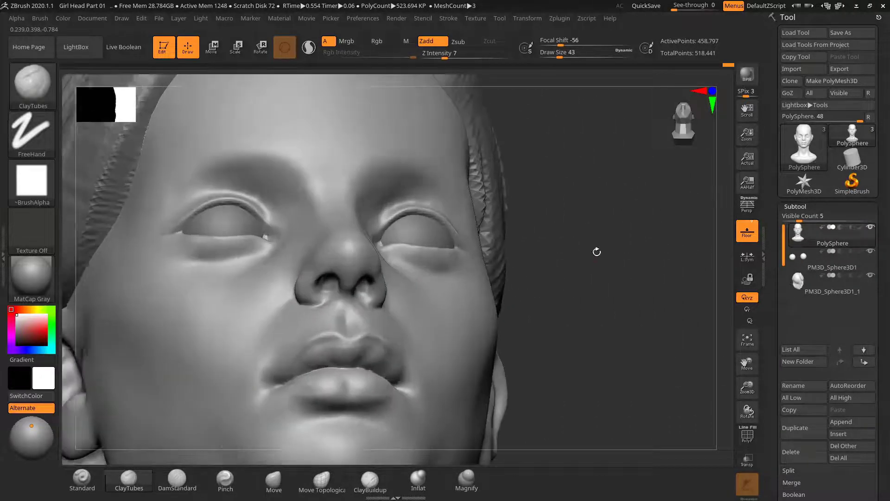
{"action": "left_click_drag", "start_coordinate": [597, 251], "coordinate": [604, 234]}
{"action": "right_click_drag", "start_coordinate": [604, 234], "coordinate": [597, 240], "text": "ctrl"}
{"action": "mouse_move", "coordinate": [596, 241]}
{"action": "left_mouse_down", "text": "alt"}
{"action": "mouse_move", "coordinate": [622, 252]}
{"action": "mouse_move", "coordinate": [596, 259]}
{"action": "left_mouse_up", "text": "alt"}
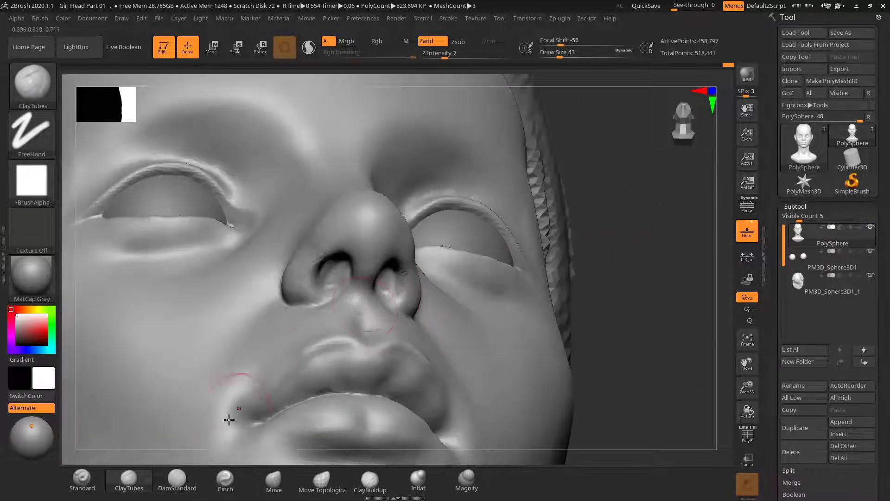
{"action": "left_click", "coordinate": [177, 478]}
{"action": "left_click_drag", "start_coordinate": [658, 244], "coordinate": [573, 223]}
{"action": "key", "text": "s"}
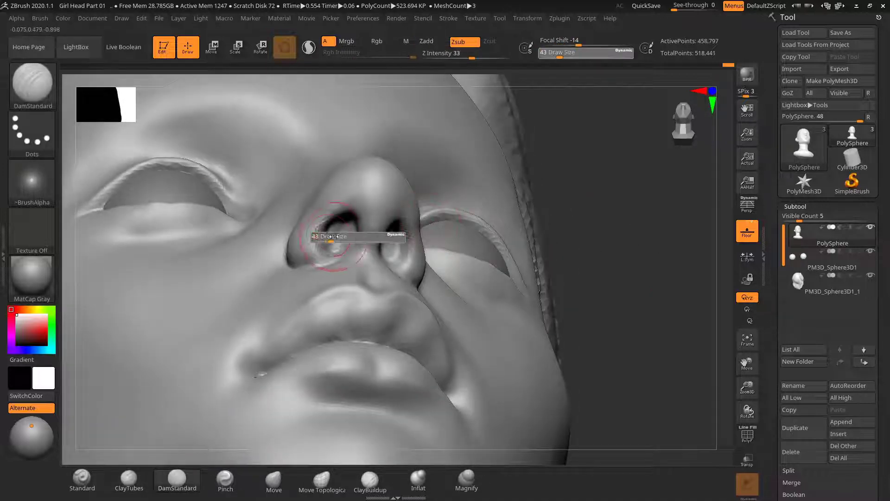
{"action": "mouse_move", "coordinate": [334, 236]}
{"action": "left_mouse_down"}
{"action": "mouse_move", "coordinate": [334, 244]}
{"action": "mouse_move", "coordinate": [345, 239]}
{"action": "left_mouse_up"}
{"action": "left_click_drag", "start_coordinate": [615, 205], "coordinate": [505, 191]}
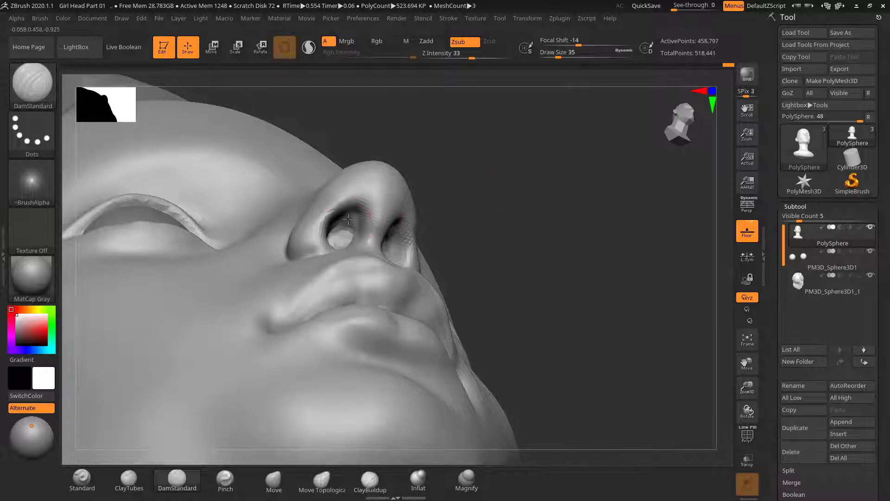
{"action": "left_click_drag", "start_coordinate": [607, 204], "coordinate": [563, 269]}
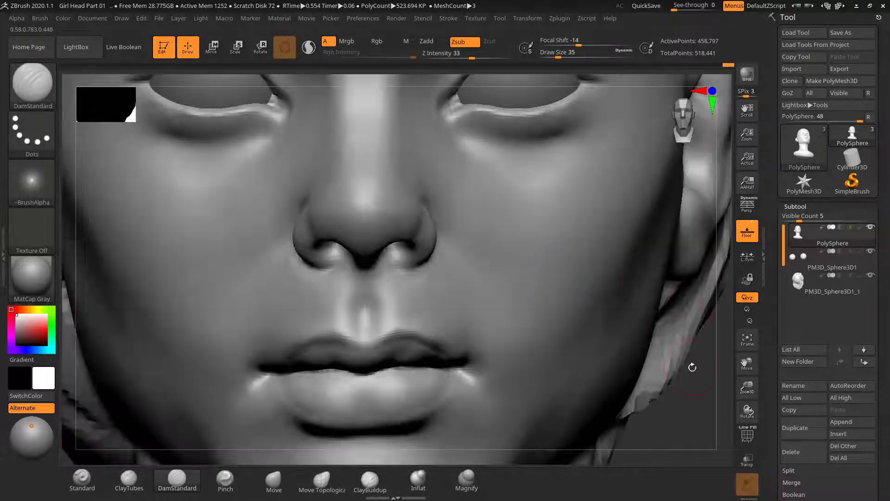
Define the transition between the nose tip and the nose wings with the DamStandard brush at draw size 48
{"action": "mouse_move", "coordinate": [692, 367]}
{"action": "left_mouse_down"}
{"action": "mouse_move", "coordinate": [711, 360]}
{"action": "mouse_move", "coordinate": [632, 332]}
{"action": "left_mouse_up"}
{"action": "key", "text": "bracketright"}
{"action": "key", "text": "bracketright"}
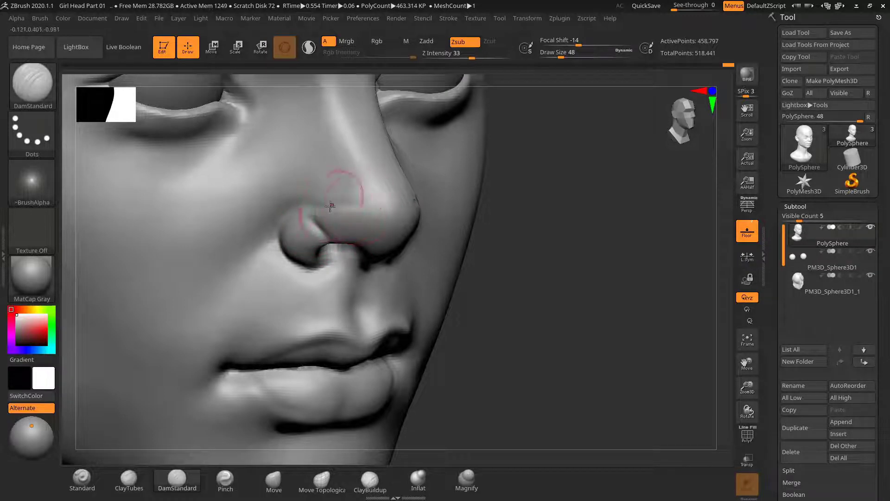
{"action": "left_click_drag", "start_coordinate": [513, 229], "coordinate": [495, 197]}
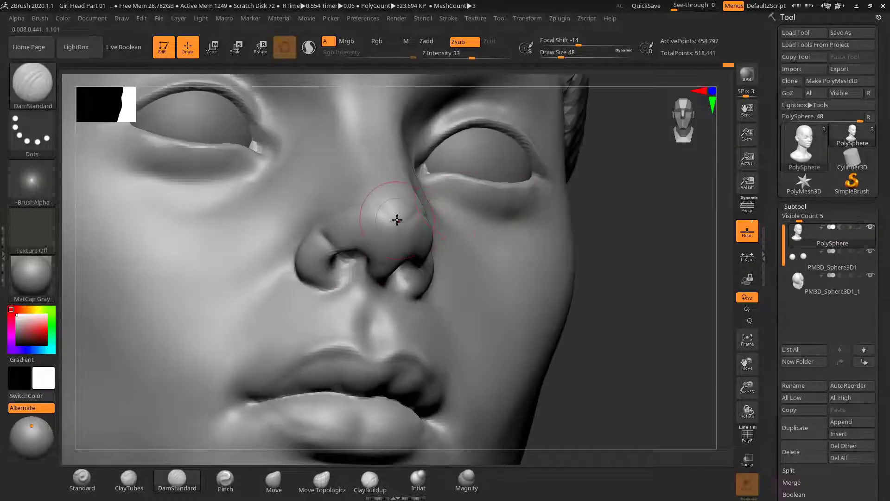
{"action": "right_click_drag", "start_coordinate": [613, 251], "coordinate": [459, 244]}
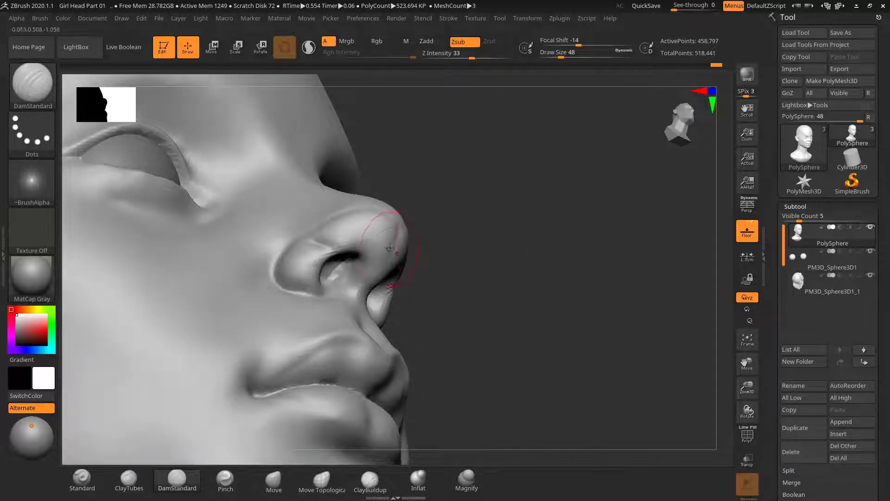
{"action": "left_click_drag", "start_coordinate": [456, 262], "coordinate": [572, 235]}
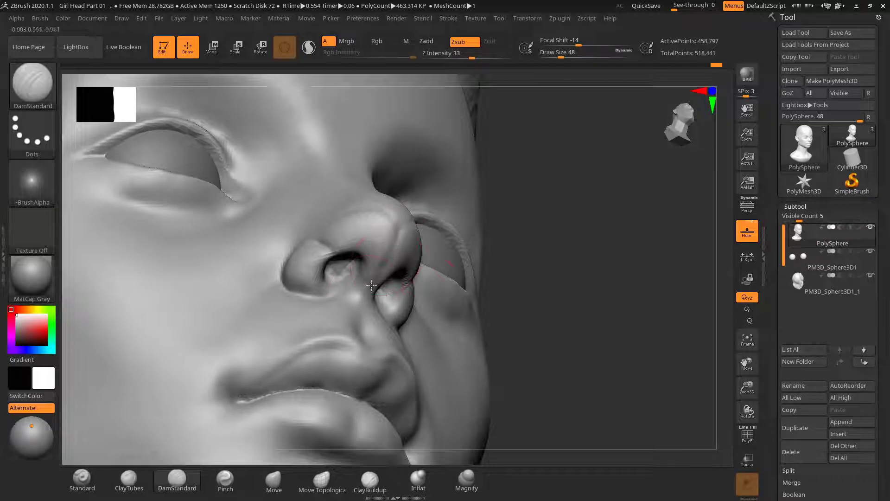
{"action": "mouse_move", "coordinate": [371, 285]}
{"action": "right_mouse_down"}
{"action": "mouse_move", "coordinate": [557, 265]}
{"action": "mouse_move", "coordinate": [580, 229]}
{"action": "mouse_move", "coordinate": [552, 251]}
{"action": "right_mouse_up"}
Refine the side of the nose tip with the DamStandard brush at draw size 43, and smooth it at size 39
{"action": "key", "text": "s"}
{"action": "left_click_drag", "start_coordinate": [339, 224], "coordinate": [335, 226]}
{"action": "right_click_drag", "start_coordinate": [465, 204], "coordinate": [464, 220]}
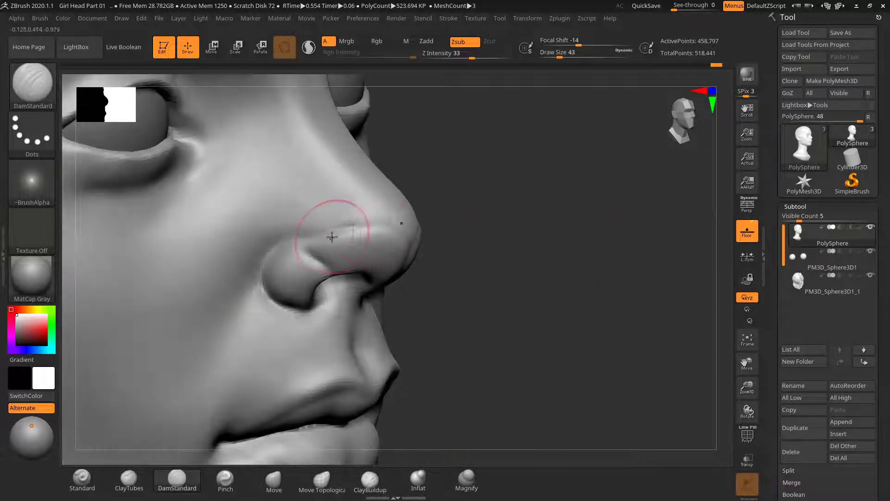
{"action": "key", "text": "shift"}
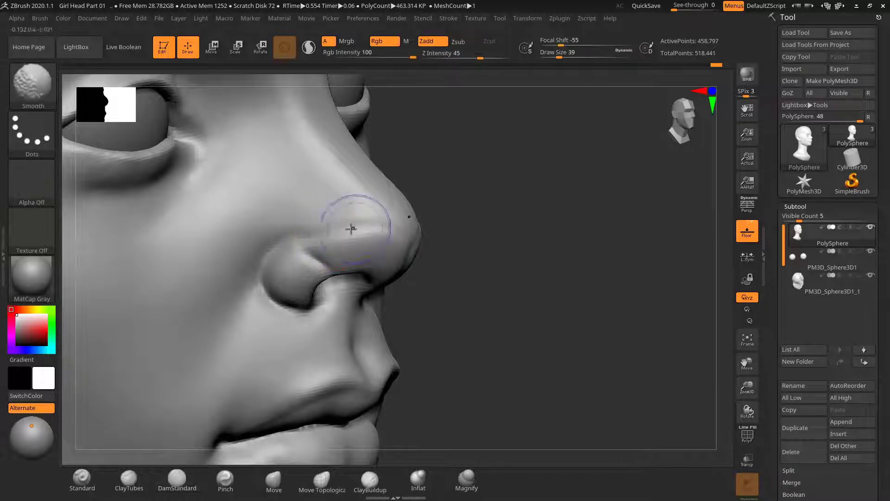
{"action": "right_click_drag", "start_coordinate": [492, 219], "coordinate": [398, 247]}
{"action": "left_click_drag", "start_coordinate": [436, 222], "coordinate": [434, 220], "text": "shift"}
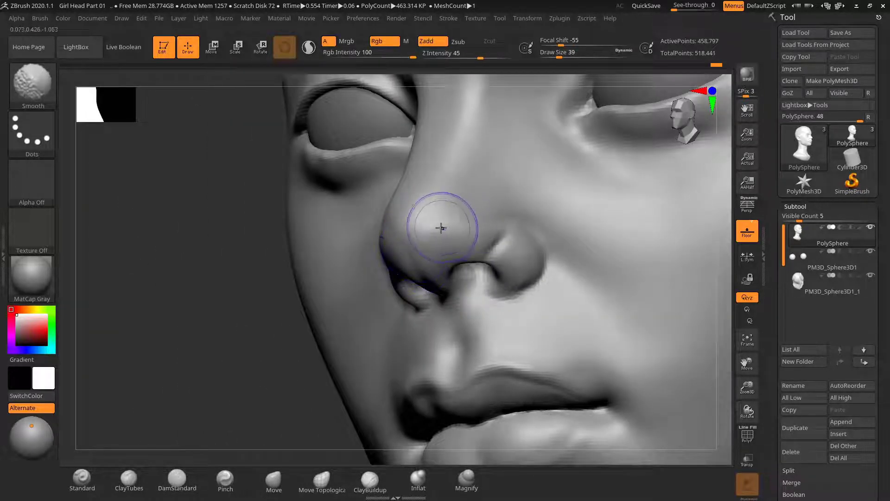
Smooth the crease between the nose tip and wing and the side of the nose at draw size 28
{"action": "key", "text": "s"}
{"action": "mouse_move", "coordinate": [494, 236]}
{"action": "left_mouse_down"}
{"action": "mouse_move", "coordinate": [485, 238]}
{"action": "mouse_move", "coordinate": [502, 233]}
{"action": "left_mouse_up"}
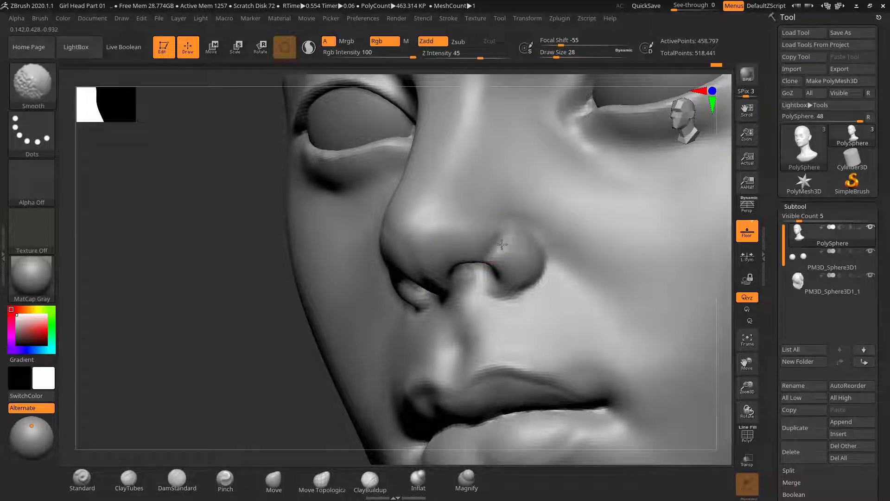
{"action": "right_click_drag", "start_coordinate": [347, 271], "coordinate": [400, 249]}
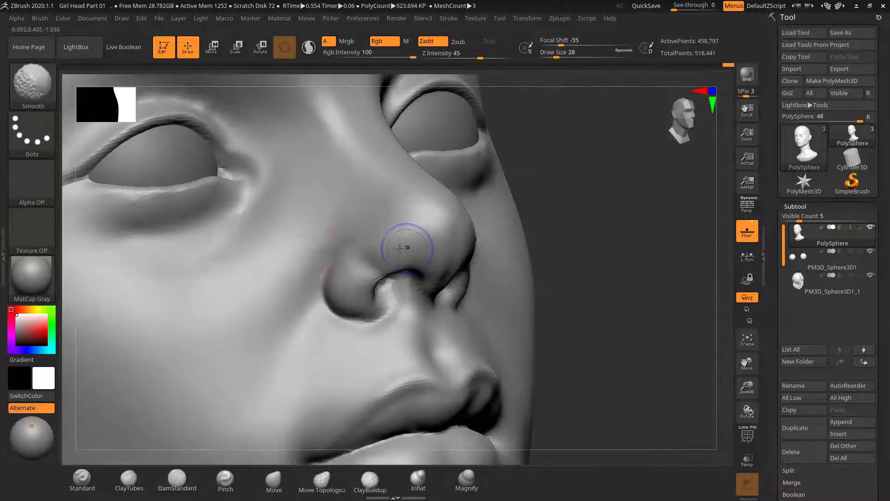
{"action": "right_click_drag", "start_coordinate": [520, 239], "coordinate": [468, 256]}
{"action": "mouse_move", "coordinate": [618, 255]}
{"action": "right_mouse_down"}
{"action": "mouse_move", "coordinate": [665, 215]}
{"action": "mouse_move", "coordinate": [649, 195]}
{"action": "mouse_move", "coordinate": [690, 264]}
{"action": "mouse_move", "coordinate": [614, 300]}
{"action": "mouse_move", "coordinate": [594, 227]}
{"action": "mouse_move", "coordinate": [575, 225]}
{"action": "right_mouse_up"}
{"action": "left_click_drag", "start_coordinate": [379, 241], "coordinate": [397, 252], "text": "shift"}
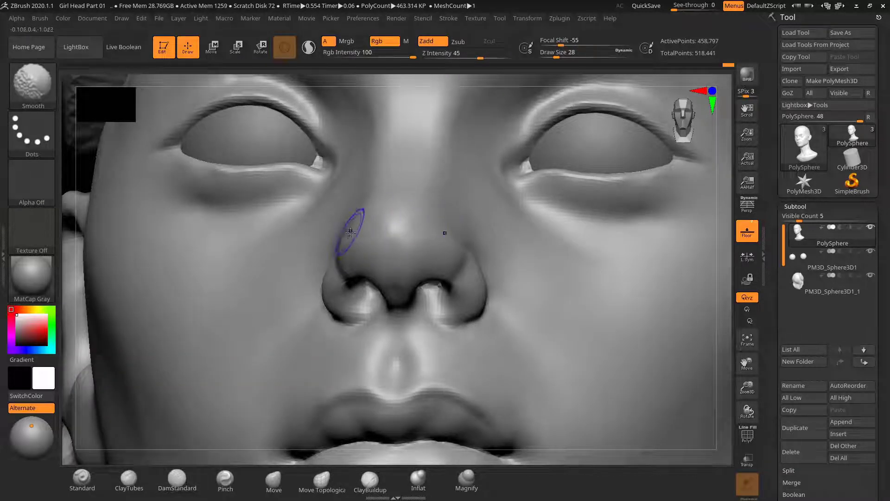
{"action": "key", "text": "shift"}
Soften the nose wing and the base of the nostrils with the Smooth brush at draw size 28
{"action": "left_click_drag", "start_coordinate": [723, 237], "coordinate": [577, 270], "text": "alt"}
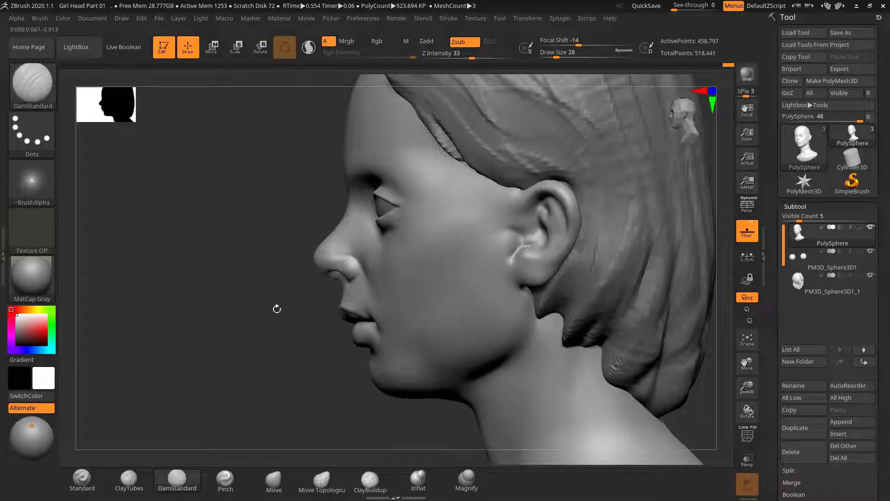
{"action": "mouse_move", "coordinate": [277, 308]}
{"action": "left_mouse_down", "text": "alt"}
{"action": "mouse_move", "coordinate": [270, 340]}
{"action": "mouse_move", "coordinate": [306, 313]}
{"action": "left_mouse_up", "text": "alt"}
{"action": "key", "text": "shift"}
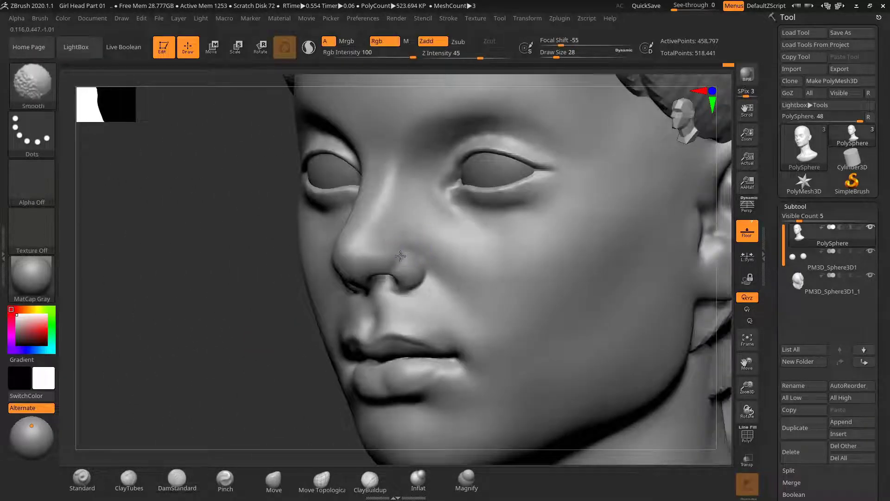
{"action": "left_click_drag", "start_coordinate": [401, 262], "coordinate": [412, 266], "text": "shift"}
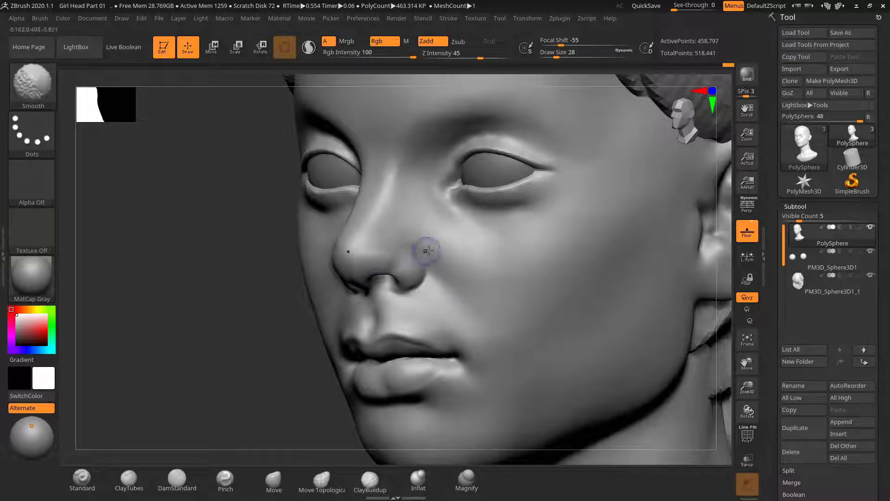
{"action": "left_click_drag", "start_coordinate": [234, 317], "coordinate": [236, 271]}
{"action": "key", "text": "shift"}
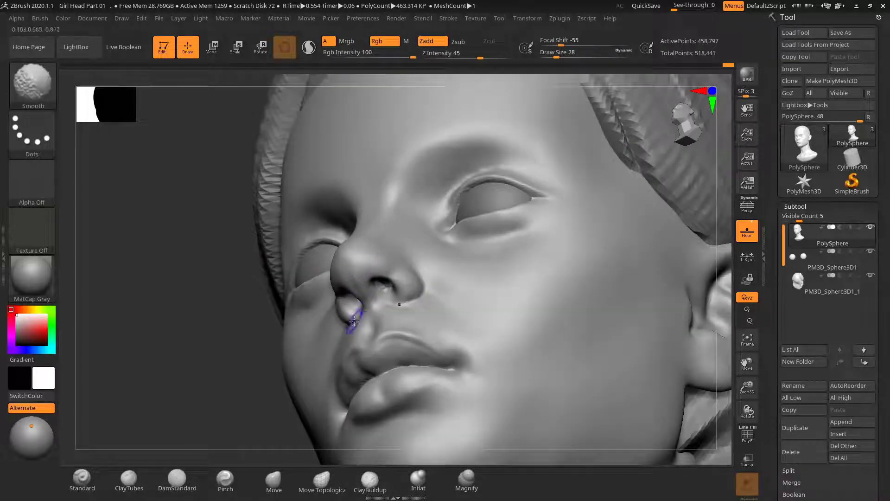
{"action": "left_click_drag", "start_coordinate": [176, 316], "coordinate": [161, 374]}
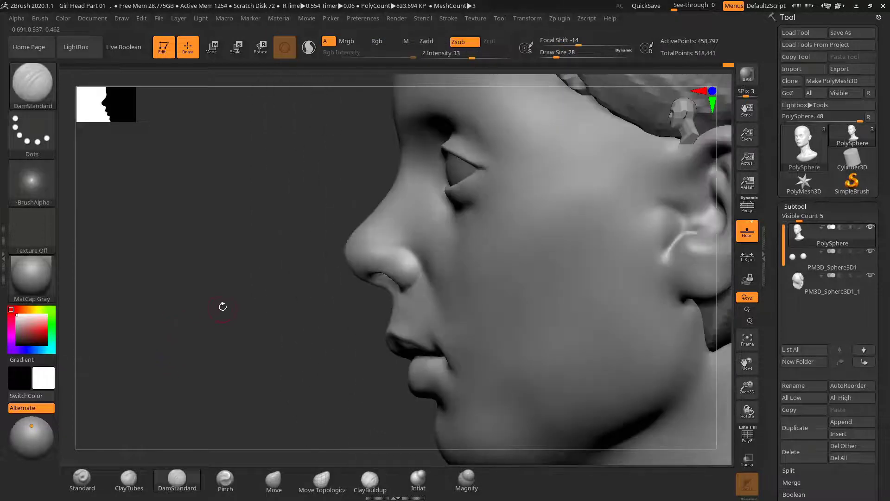
Adjust the underside of the nose tip in profile with the Move brush at draw size 37
{"action": "left_click_drag", "start_coordinate": [222, 307], "coordinate": [252, 348], "text": "alt"}
{"action": "left_click", "coordinate": [273, 480]}
{"action": "key", "text": "s"}
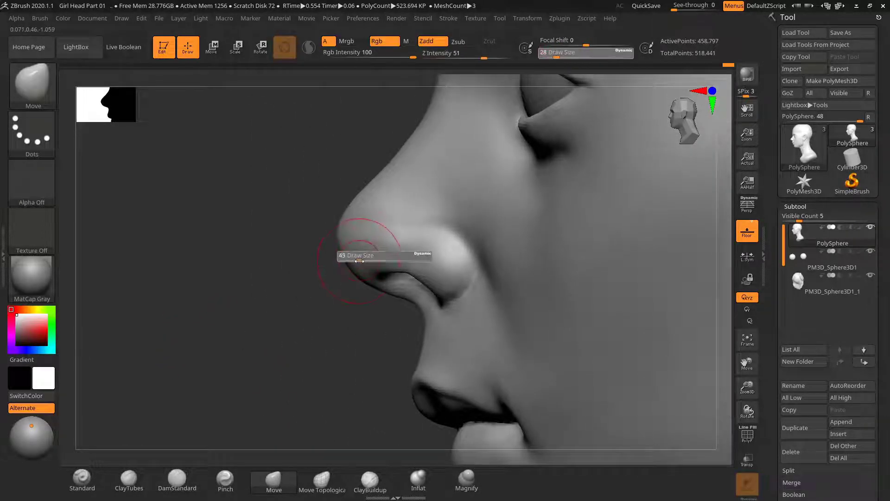
{"action": "left_click_drag", "start_coordinate": [359, 261], "coordinate": [357, 261]}
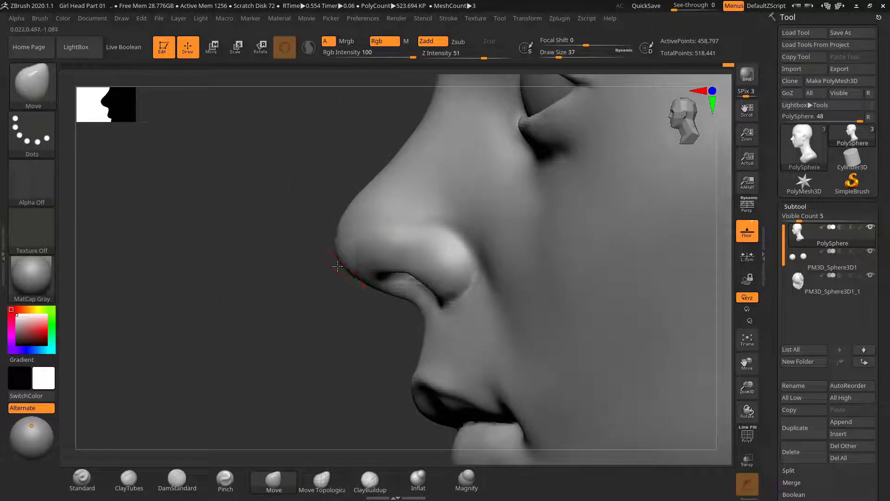
{"action": "left_click_drag", "start_coordinate": [365, 291], "coordinate": [367, 287]}
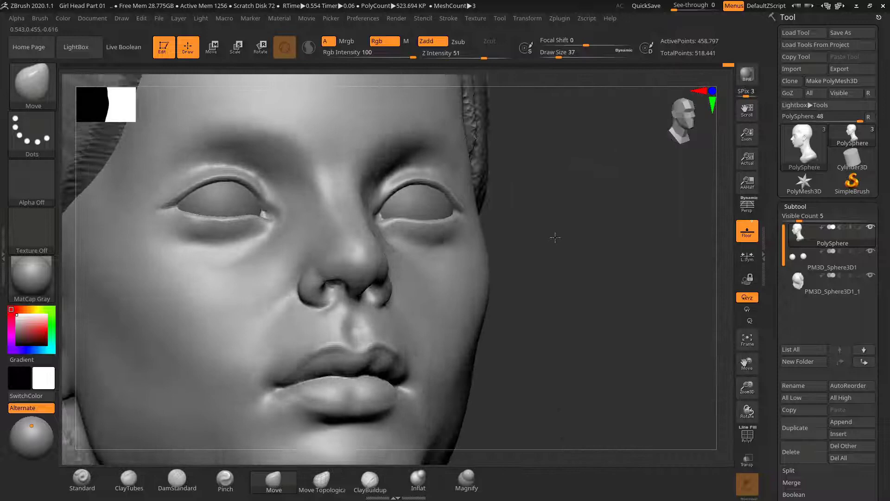
{"action": "left_click_drag", "start_coordinate": [555, 237], "coordinate": [343, 269]}
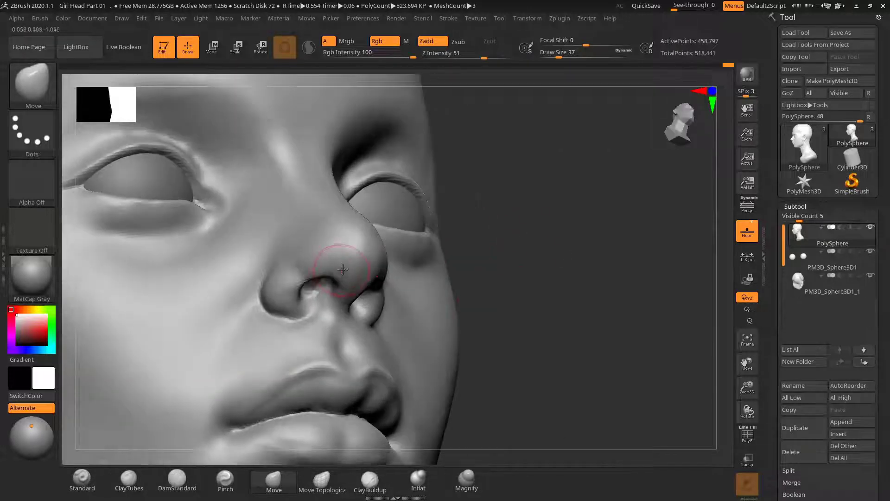
Reshape the nostril rim and the side of the nose from the front with the Move brush at draw sizes 35, 43 and 55
{"action": "left_click_drag", "start_coordinate": [451, 241], "coordinate": [520, 271]}
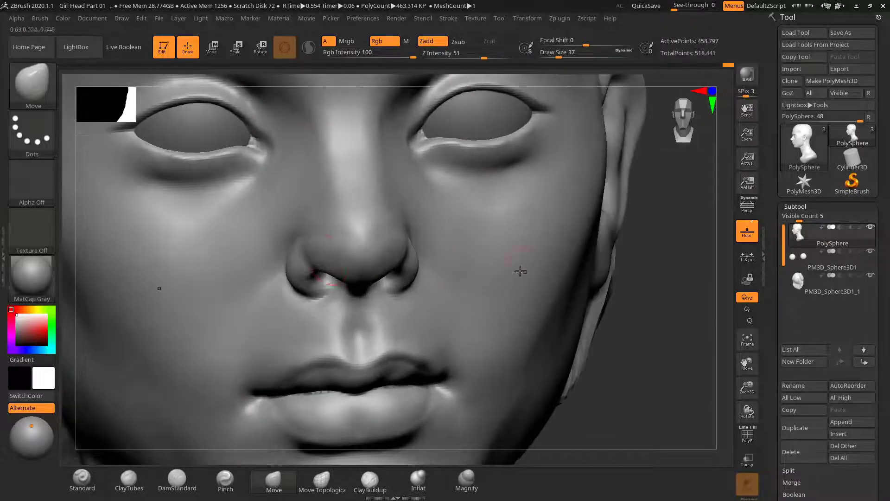
{"action": "key", "text": "s"}
{"action": "left_click", "coordinate": [333, 274]}
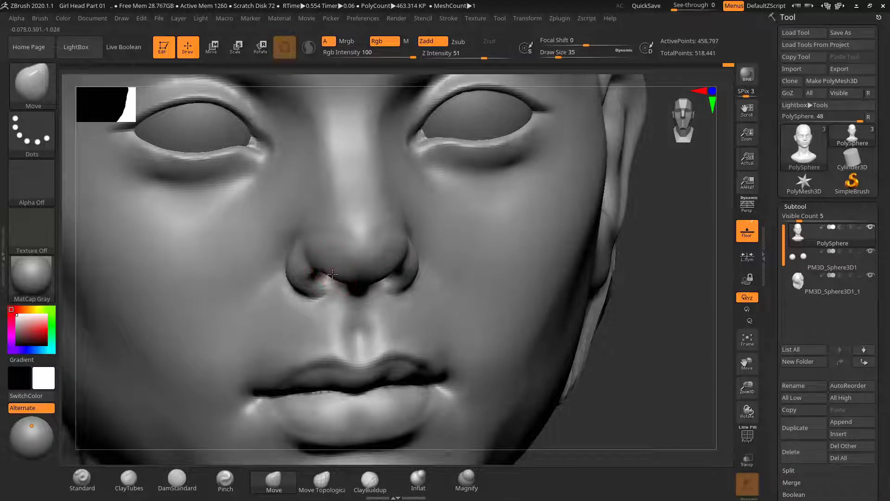
{"action": "left_click_drag", "start_coordinate": [694, 251], "coordinate": [705, 254]}
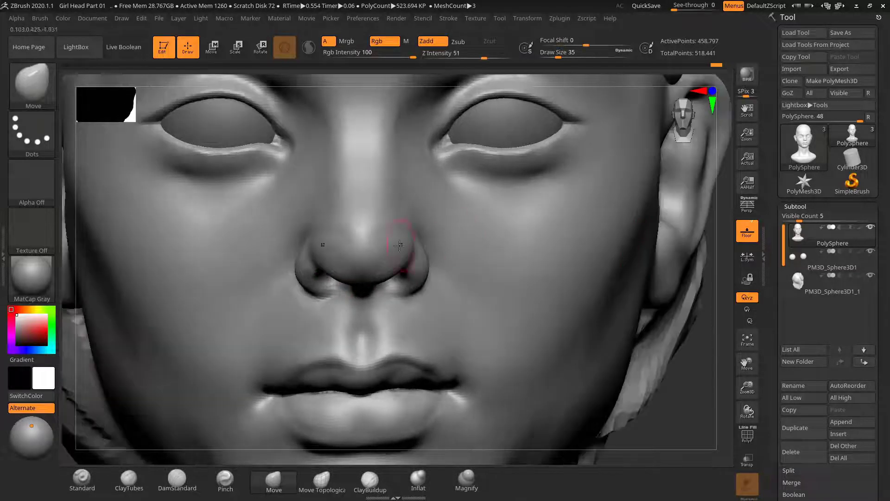
{"action": "key", "text": "bracketright"}
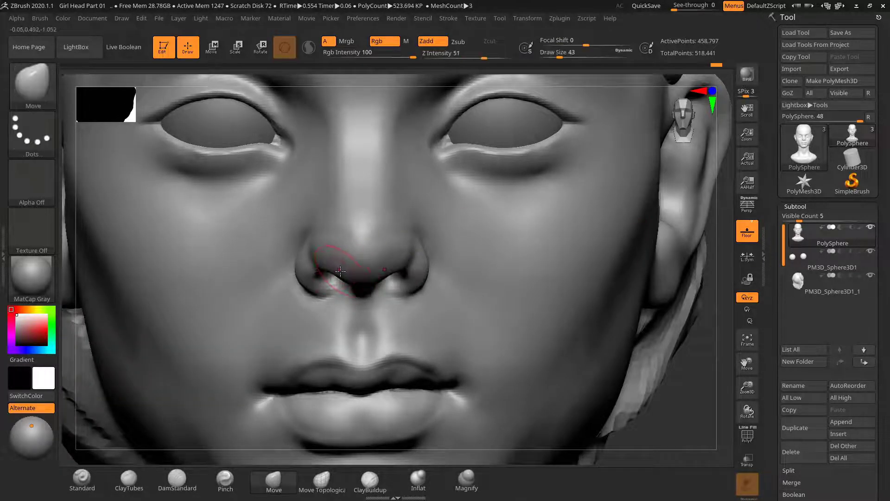
{"action": "left_click_drag", "start_coordinate": [320, 264], "coordinate": [323, 261]}
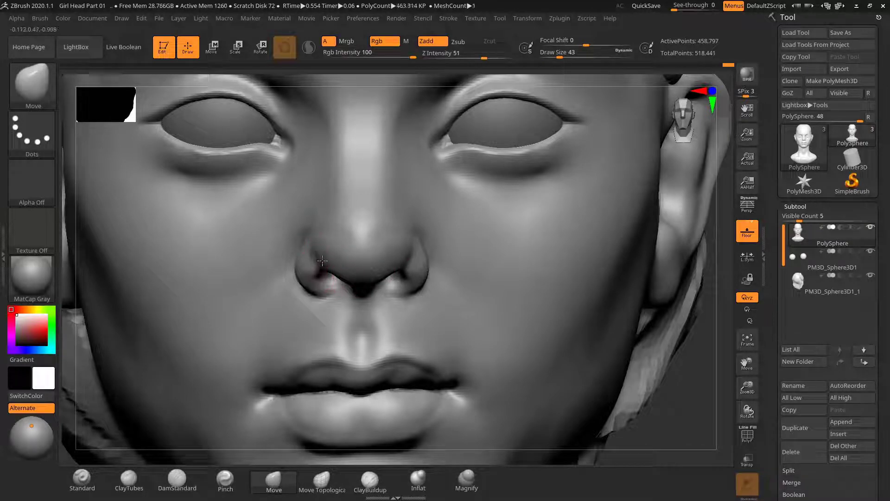
{"action": "key", "text": "bracketleft"}
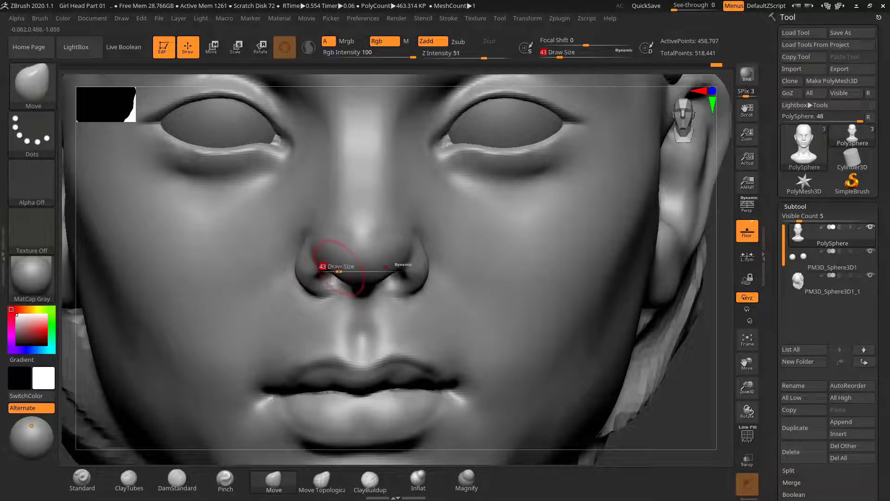
{"action": "key", "text": "bracketright"}
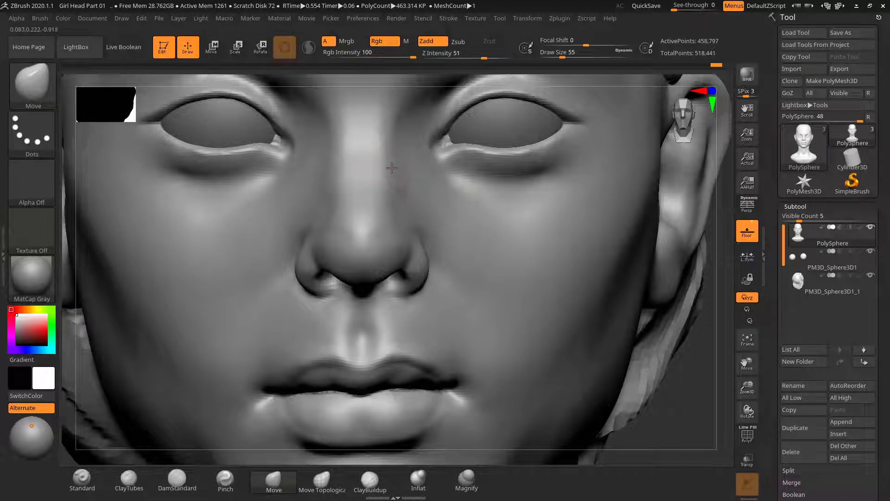
Smooth the transition between the side of the nose and the cheek with the Smooth brush at draw size 55
{"action": "key", "text": "shift"}
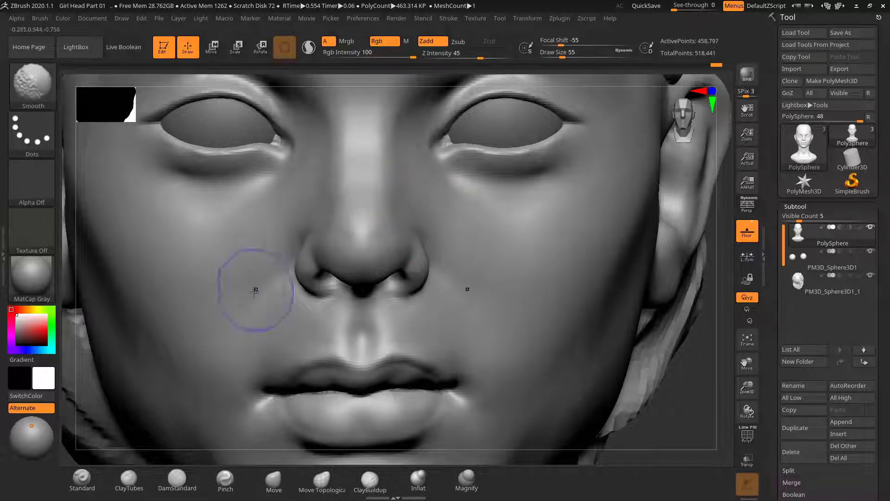
{"action": "key", "text": "shift"}
{"action": "mouse_move", "coordinate": [703, 375]}
{"action": "left_mouse_down", "text": "alt"}
{"action": "mouse_move", "coordinate": [605, 326]}
{"action": "mouse_move", "coordinate": [613, 313]}
{"action": "mouse_move", "coordinate": [621, 358]}
{"action": "left_mouse_up", "text": "alt"}
{"action": "key", "text": "shift"}
Add volume to the nose wing and the nostril's outer rim with the Inflat brush at draw size 35 and intensity 10
{"action": "mouse_move", "coordinate": [610, 269]}
{"action": "left_mouse_down"}
{"action": "mouse_move", "coordinate": [559, 214]}
{"action": "mouse_move", "coordinate": [614, 223]}
{"action": "mouse_move", "coordinate": [638, 215]}
{"action": "mouse_move", "coordinate": [639, 260]}
{"action": "left_mouse_up"}
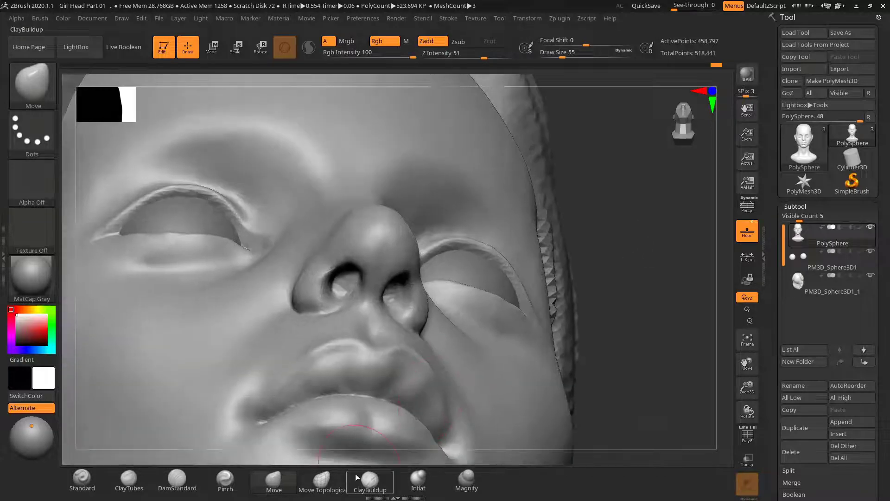
{"action": "left_click", "coordinate": [419, 476]}
{"action": "key", "text": "s"}
{"action": "left_click_drag", "start_coordinate": [332, 255], "coordinate": [326, 255]}
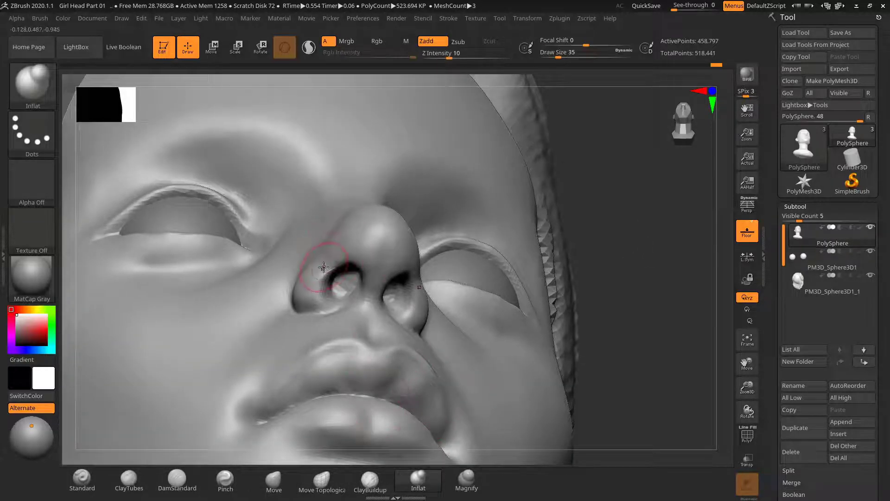
{"action": "left_click_drag", "start_coordinate": [594, 252], "coordinate": [347, 267]}
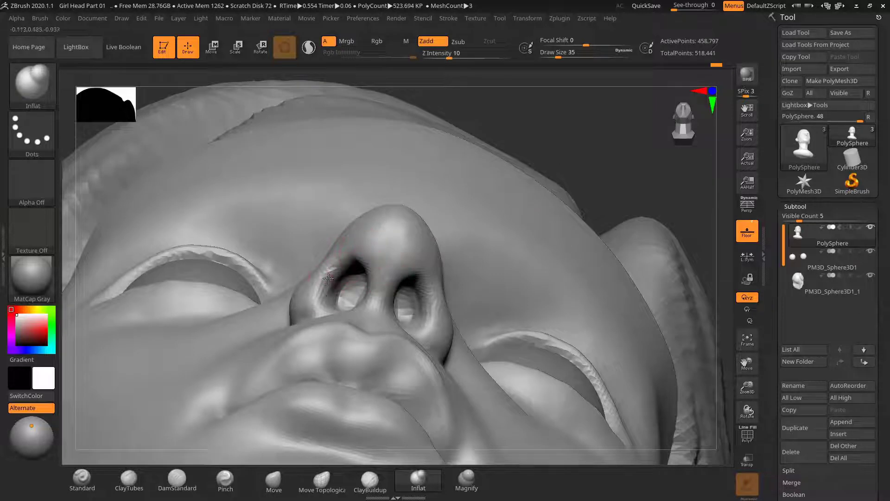
{"action": "left_click_drag", "start_coordinate": [617, 185], "coordinate": [461, 229]}
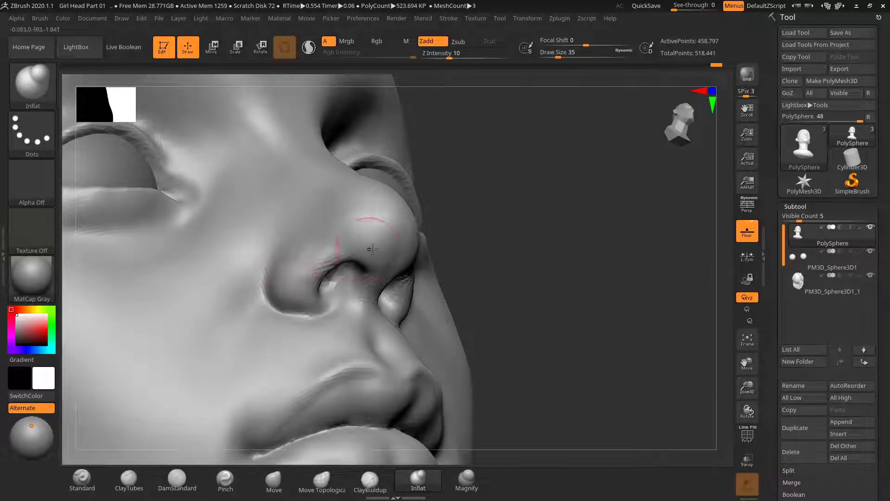
{"action": "left_click_drag", "start_coordinate": [556, 218], "coordinate": [533, 262]}
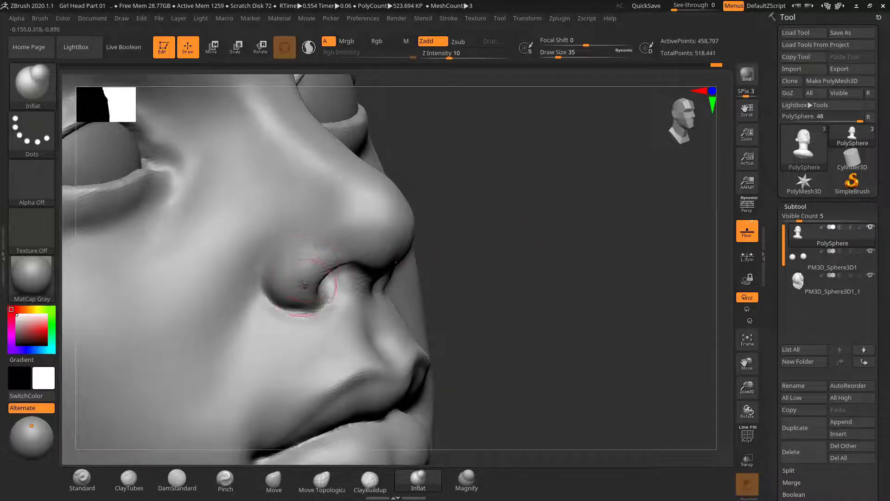
Smooth the inflated nose wing and nostril rim at draw size 35
{"action": "key", "text": "shift"}
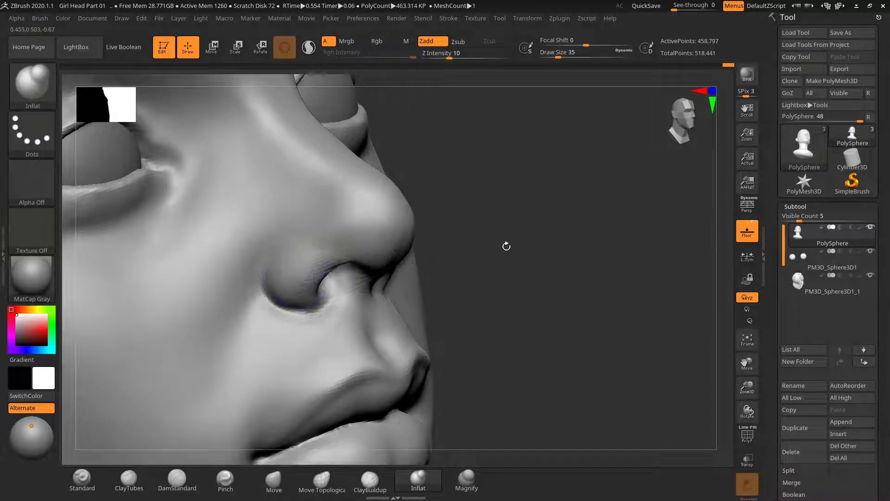
{"action": "mouse_move", "coordinate": [505, 244]}
{"action": "left_mouse_down"}
{"action": "mouse_move", "coordinate": [500, 225]}
{"action": "mouse_move", "coordinate": [515, 197]}
{"action": "mouse_move", "coordinate": [566, 198]}
{"action": "mouse_move", "coordinate": [568, 210]}
{"action": "mouse_move", "coordinate": [577, 167]}
{"action": "left_mouse_up"}
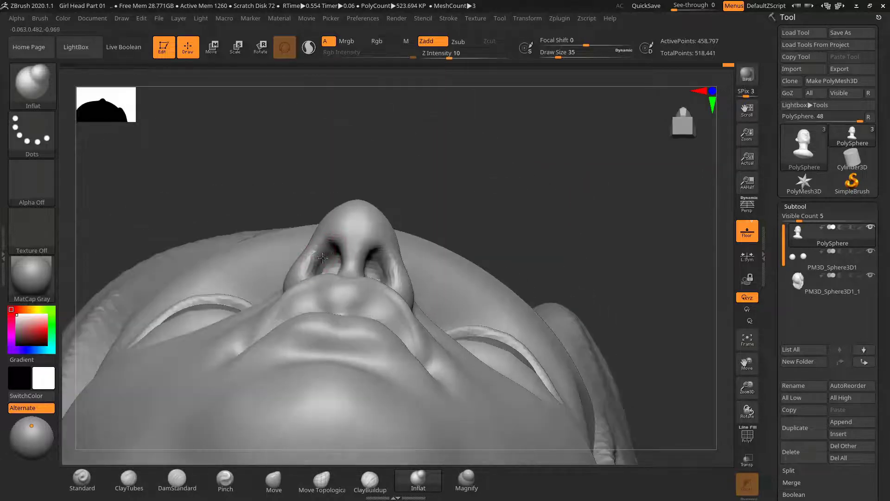
{"action": "mouse_move", "coordinate": [540, 199]}
{"action": "left_mouse_down"}
{"action": "mouse_move", "coordinate": [658, 250]}
{"action": "mouse_move", "coordinate": [582, 240]}
{"action": "mouse_move", "coordinate": [580, 269]}
{"action": "mouse_move", "coordinate": [640, 261]}
{"action": "mouse_move", "coordinate": [570, 262]}
{"action": "left_mouse_up"}
{"action": "left_click_drag", "start_coordinate": [366, 250], "coordinate": [378, 260], "text": "shift"}
{"action": "left_click_drag", "start_coordinate": [233, 327], "coordinate": [259, 315], "text": "alt"}
{"action": "left_click_drag", "start_coordinate": [623, 253], "coordinate": [639, 274], "text": "alt"}
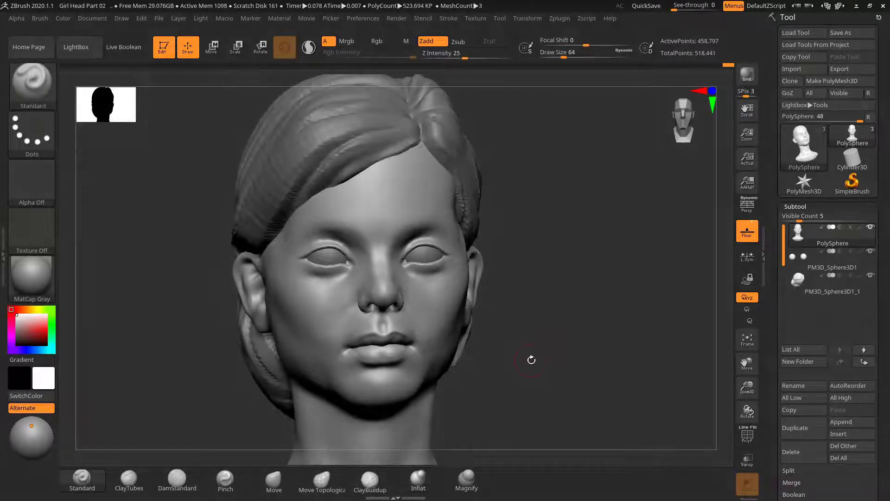
Adjust the upper lip and the area beneath the nose in profile with the Move brush at draw sizes 178 and 161
{"action": "left_click_drag", "start_coordinate": [489, 367], "coordinate": [470, 335]}
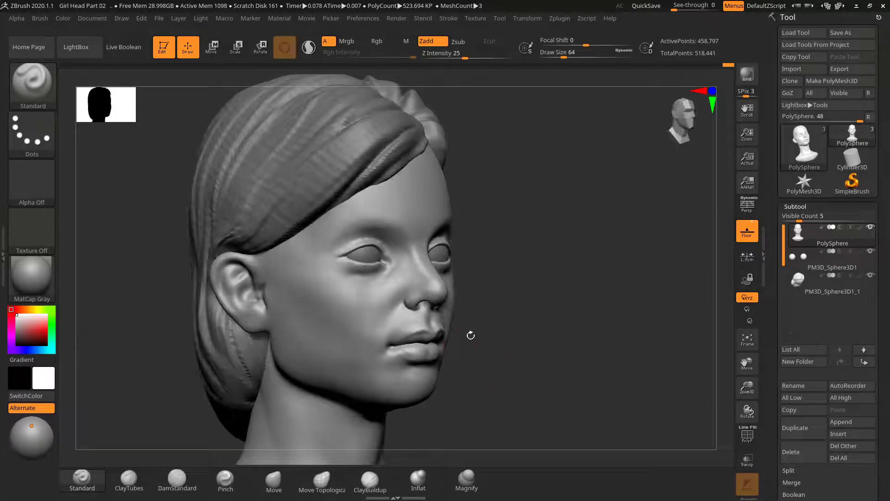
{"action": "left_click_drag", "start_coordinate": [541, 352], "coordinate": [502, 355]}
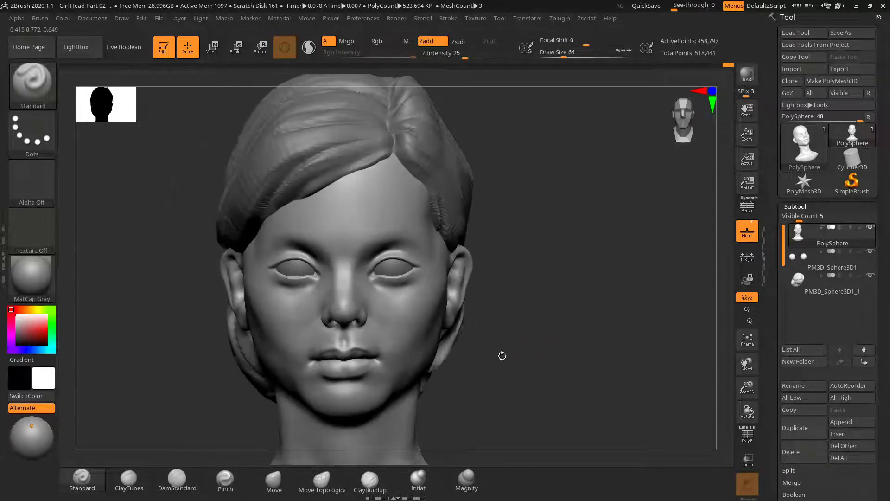
{"action": "left_click", "coordinate": [274, 479]}
{"action": "mouse_move", "coordinate": [570, 361]}
{"action": "left_mouse_down"}
{"action": "mouse_move", "coordinate": [610, 352]}
{"action": "mouse_move", "coordinate": [602, 342]}
{"action": "mouse_move", "coordinate": [550, 354]}
{"action": "mouse_move", "coordinate": [543, 343]}
{"action": "left_mouse_up"}
{"action": "mouse_move", "coordinate": [544, 280]}
{"action": "left_mouse_down"}
{"action": "mouse_move", "coordinate": [594, 284]}
{"action": "mouse_move", "coordinate": [561, 284]}
{"action": "left_mouse_up"}
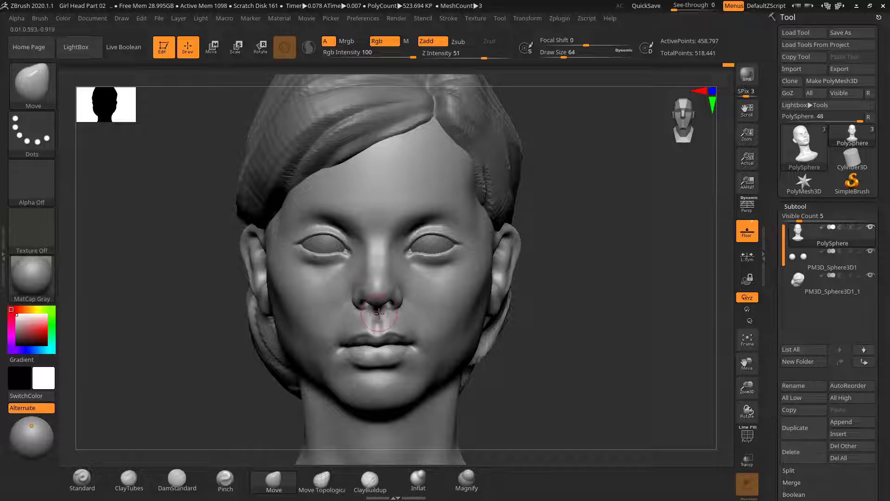
{"action": "mouse_move", "coordinate": [548, 328]}
{"action": "left_mouse_down"}
{"action": "mouse_move", "coordinate": [598, 327]}
{"action": "mouse_move", "coordinate": [582, 328]}
{"action": "mouse_move", "coordinate": [571, 316]}
{"action": "mouse_move", "coordinate": [496, 321]}
{"action": "mouse_move", "coordinate": [470, 303]}
{"action": "left_mouse_up"}
{"action": "key", "text": "s"}
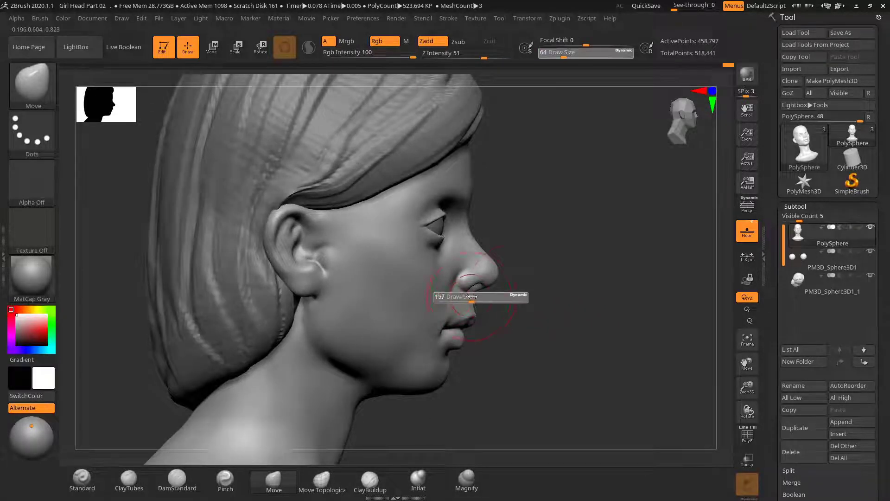
{"action": "mouse_move", "coordinate": [536, 301]}
{"action": "left_mouse_down", "text": "alt"}
{"action": "mouse_move", "coordinate": [507, 300]}
{"action": "mouse_move", "coordinate": [503, 318]}
{"action": "mouse_move", "coordinate": [469, 284]}
{"action": "mouse_move", "coordinate": [464, 343]}
{"action": "left_mouse_up", "text": "alt"}
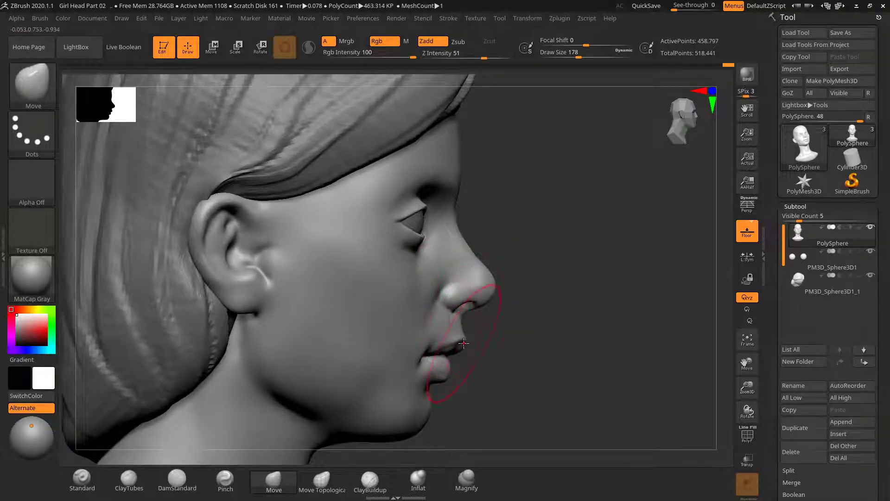
{"action": "key", "text": "s"}
{"action": "left_click_drag", "start_coordinate": [461, 310], "coordinate": [455, 310]}
{"action": "left_click_drag", "start_coordinate": [544, 322], "coordinate": [438, 325], "text": "shift"}
{"action": "left_click_drag", "start_coordinate": [702, 377], "coordinate": [648, 348], "text": "alt"}
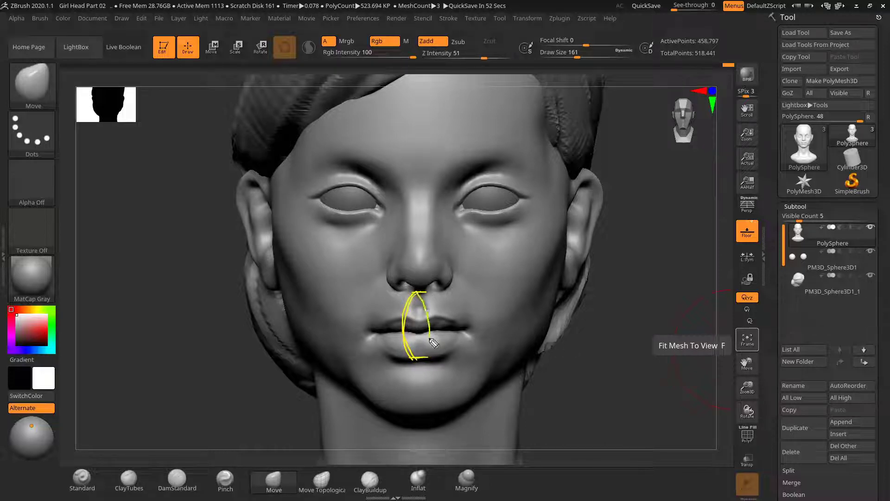
Mark the span from the nose base to beneath the lower lip and its midline with yellow annotations, and clear them
{"action": "left_click_drag", "start_coordinate": [431, 340], "coordinate": [422, 362]}
{"action": "mouse_move", "coordinate": [412, 328]}
{"action": "left_mouse_down"}
{"action": "mouse_move", "coordinate": [428, 341]}
{"action": "mouse_move", "coordinate": [432, 328]}
{"action": "left_mouse_up"}
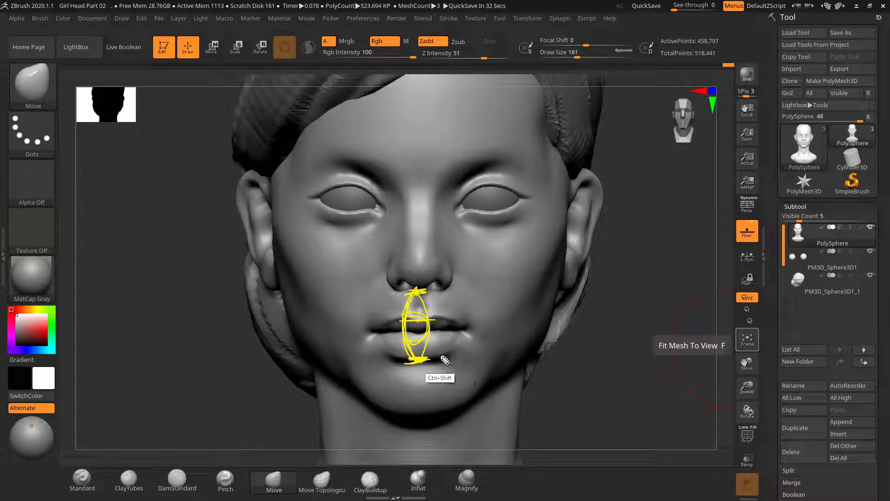
{"action": "key", "text": "ctrl+shift+7"}
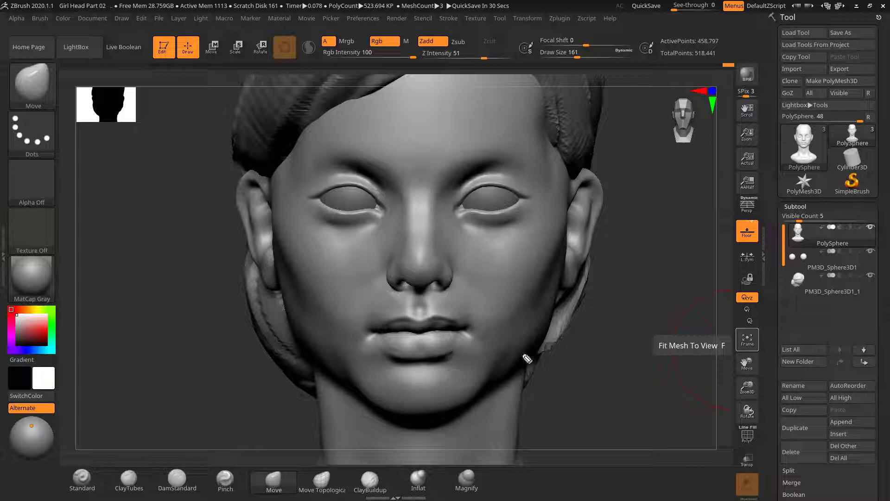
Mark the nose bridge from eye level to the nose base with yellow annotations, clear them, and leave annotation mode
{"action": "left_click_drag", "start_coordinate": [564, 360], "coordinate": [635, 355]}
{"action": "right_click_drag", "start_coordinate": [636, 355], "coordinate": [525, 336]}
{"action": "right_click_drag", "start_coordinate": [589, 335], "coordinate": [618, 356], "text": "ctrl"}
{"action": "key", "text": "b"}
{"action": "key", "text": "m"}
{"action": "key", "text": "v"}
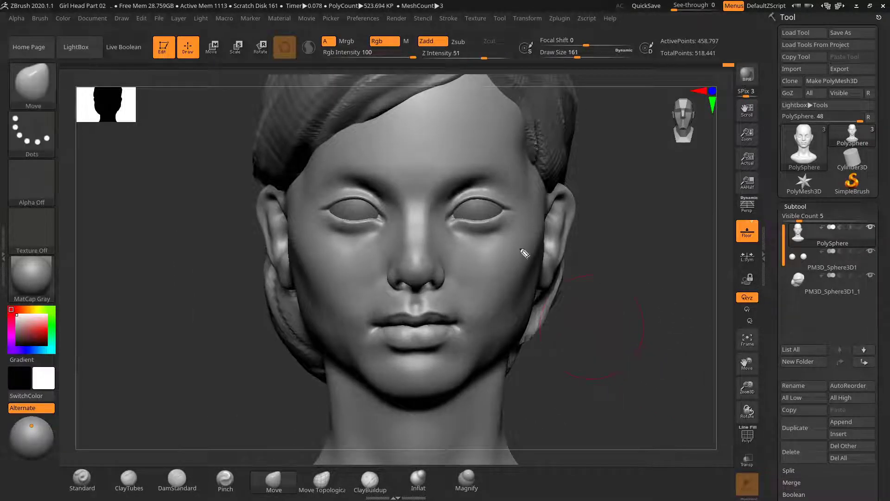
{"action": "left_click_drag", "start_coordinate": [409, 208], "coordinate": [422, 211]}
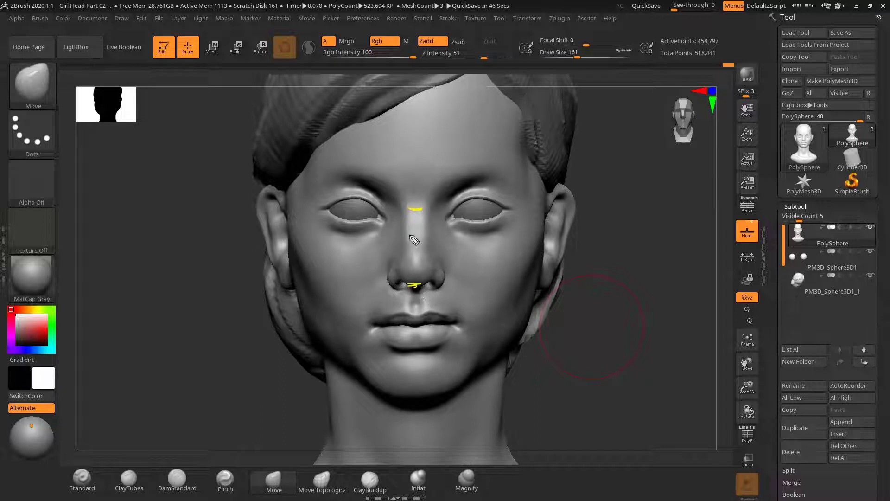
{"action": "mouse_move", "coordinate": [411, 221]}
{"action": "left_mouse_down"}
{"action": "mouse_move", "coordinate": [412, 251]}
{"action": "mouse_move", "coordinate": [411, 227]}
{"action": "mouse_move", "coordinate": [429, 256]}
{"action": "left_mouse_up"}
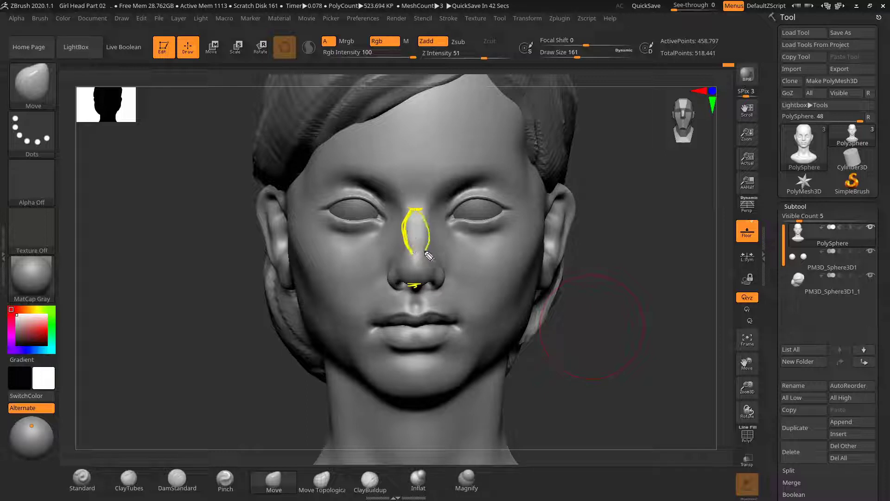
{"action": "left_click_drag", "start_coordinate": [422, 215], "coordinate": [433, 256]}
{"action": "key", "text": "ctrl+shift+7"}
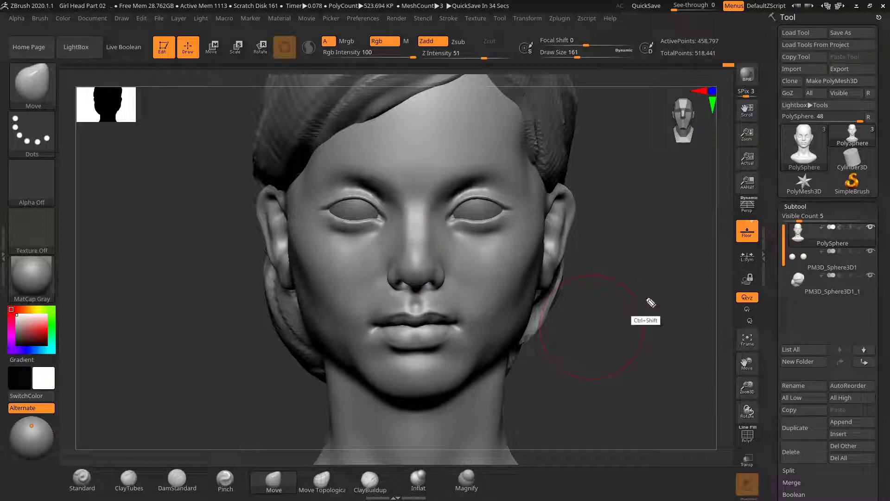
{"action": "key", "text": "ctrl+shift+2"}
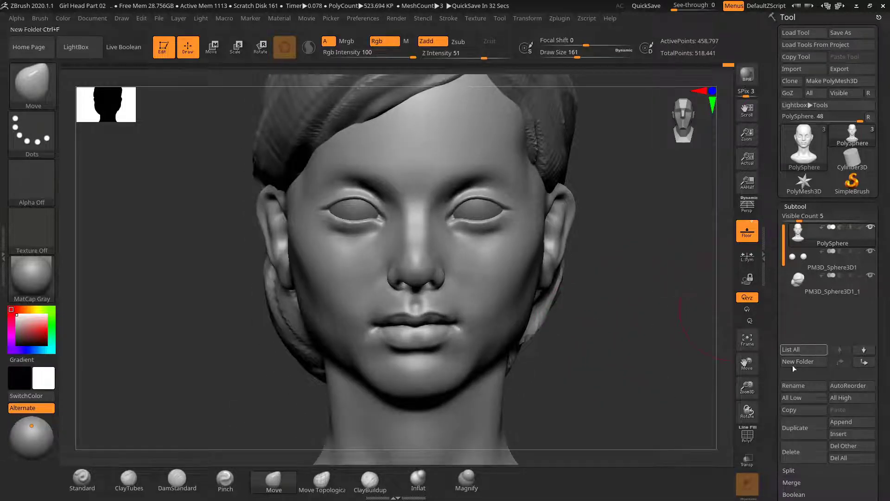
Insert a Cube3D as a new subtool, make it the active subtool, and set the draw size to 85
{"action": "left_click", "coordinate": [843, 434]}
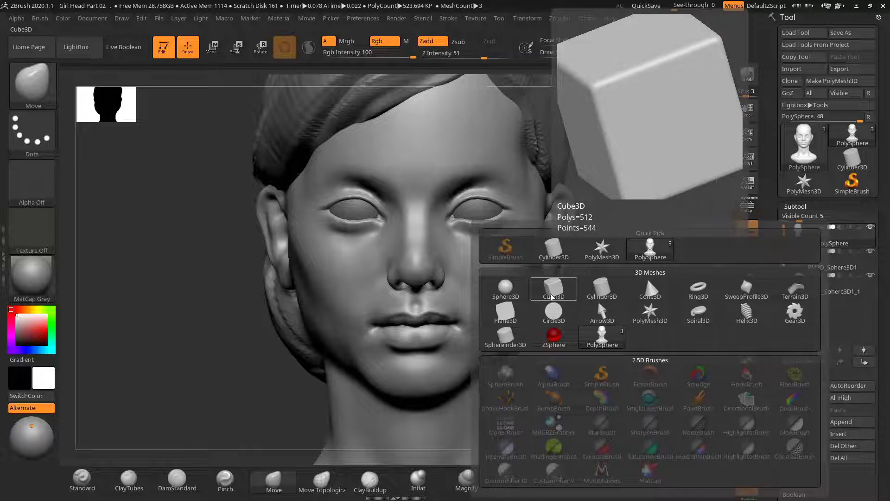
{"action": "left_click", "coordinate": [552, 293]}
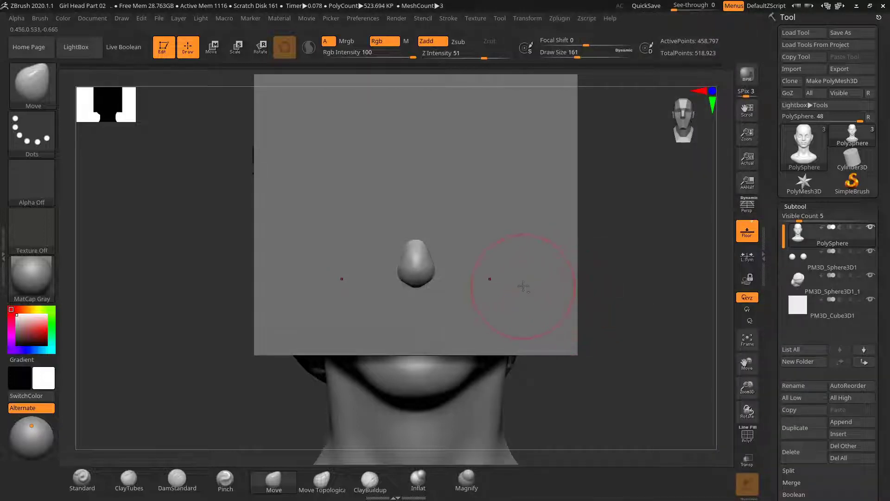
{"action": "left_click", "coordinate": [523, 286], "text": "alt"}
{"action": "left_click_drag", "start_coordinate": [590, 284], "coordinate": [580, 328], "text": "alt"}
{"action": "key", "text": "s"}
{"action": "left_click_drag", "start_coordinate": [506, 295], "coordinate": [513, 289]}
{"action": "key", "text": "s"}
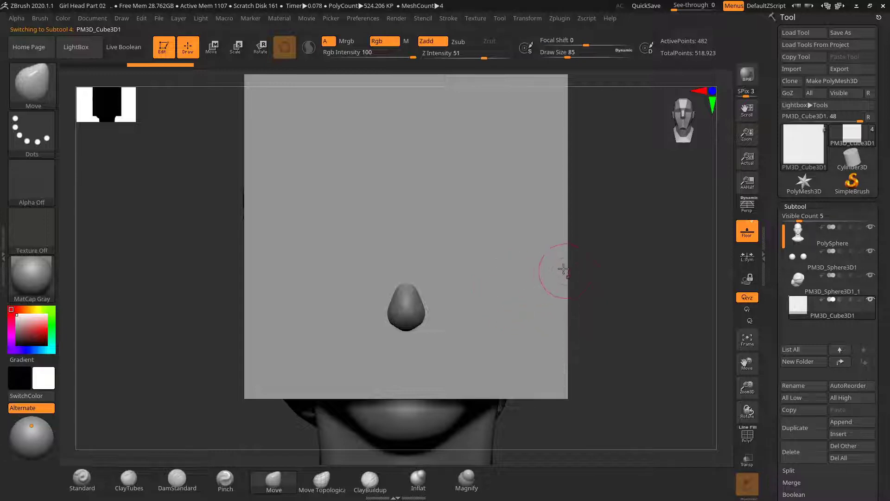
Scale the cube down uniformly to a small block between the brows, and enable transparent ghost display of the other subtools
{"action": "key", "text": "e"}
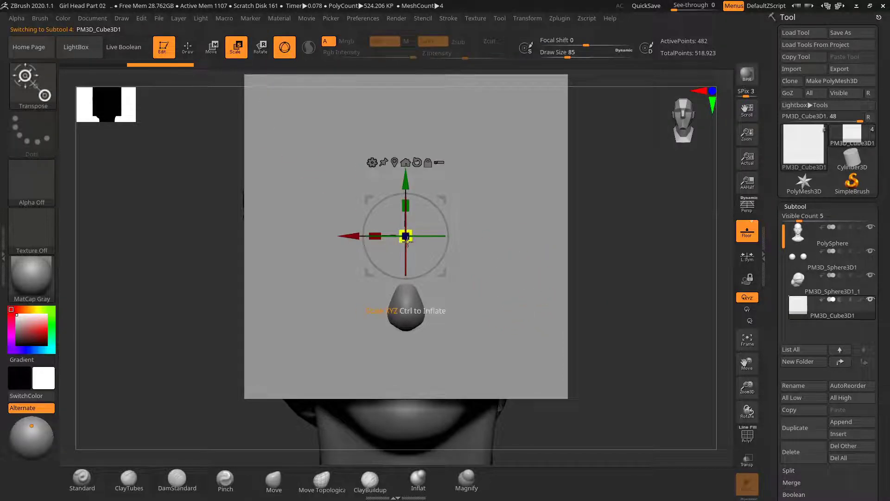
{"action": "left_click_drag", "start_coordinate": [385, 251], "coordinate": [414, 139]}
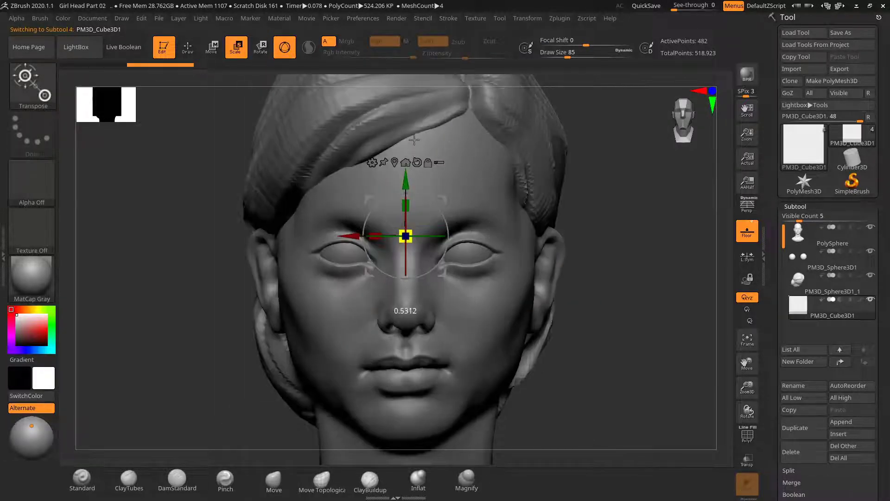
{"action": "left_click_drag", "start_coordinate": [423, 96], "coordinate": [423, 96]}
{"action": "left_click", "coordinate": [747, 460]}
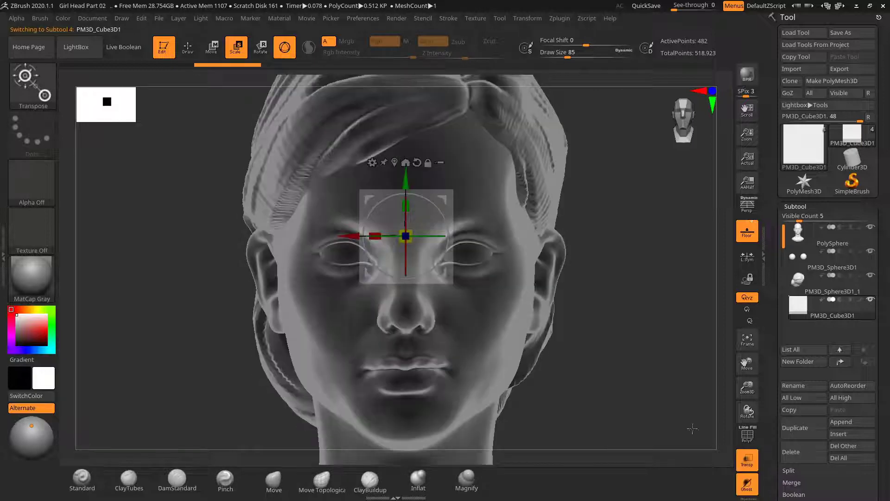
Shape the cube into a flat block as wide as the eye and place it over one eye
{"action": "left_click_drag", "start_coordinate": [639, 268], "coordinate": [603, 331], "text": "alt"}
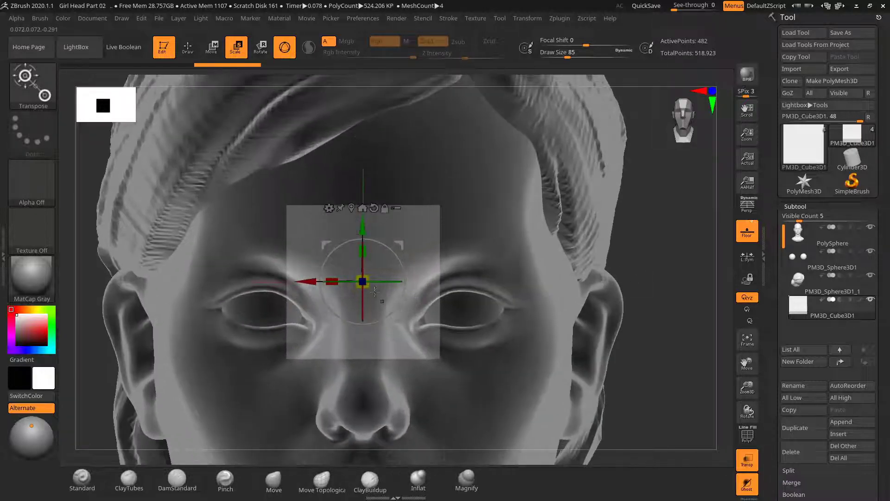
{"action": "left_click_drag", "start_coordinate": [364, 281], "coordinate": [397, 290]}
{"action": "left_click_drag", "start_coordinate": [400, 244], "coordinate": [464, 264]}
{"action": "left_click_drag", "start_coordinate": [434, 308], "coordinate": [414, 310]}
{"action": "left_click_drag", "start_coordinate": [502, 270], "coordinate": [500, 273]}
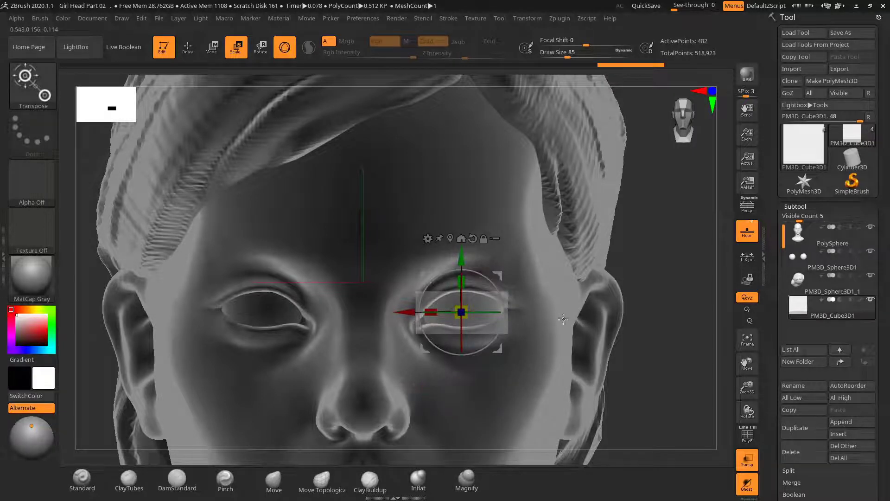
{"action": "left_click_drag", "start_coordinate": [654, 319], "coordinate": [622, 294], "text": "alt"}
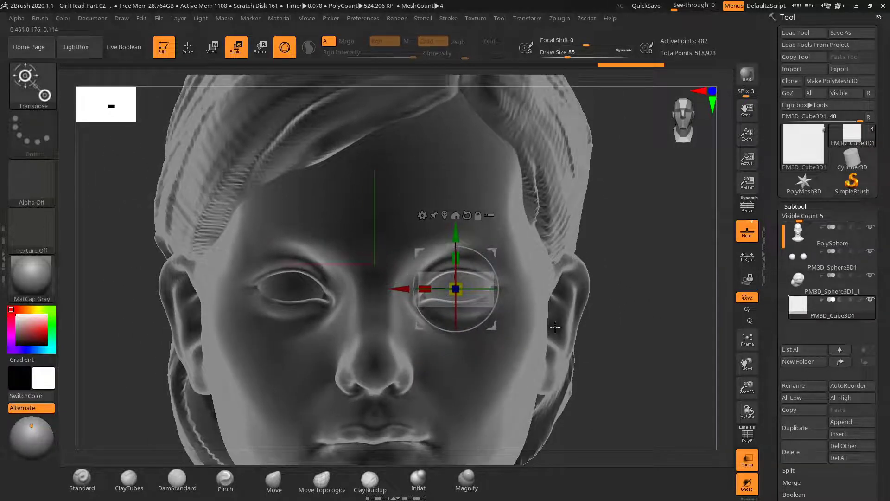
Turn off the transparent display and move the block forward so it sits in front of the eye
{"action": "left_click", "coordinate": [747, 459]}
{"action": "left_click_drag", "start_coordinate": [623, 330], "coordinate": [547, 335]}
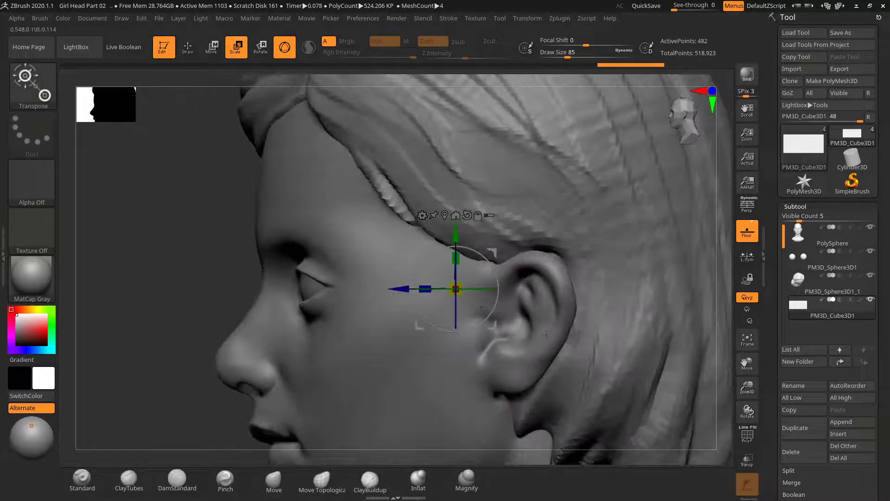
{"action": "left_click_drag", "start_coordinate": [400, 290], "coordinate": [432, 295]}
{"action": "left_click_drag", "start_coordinate": [552, 293], "coordinate": [648, 251], "text": "alt"}
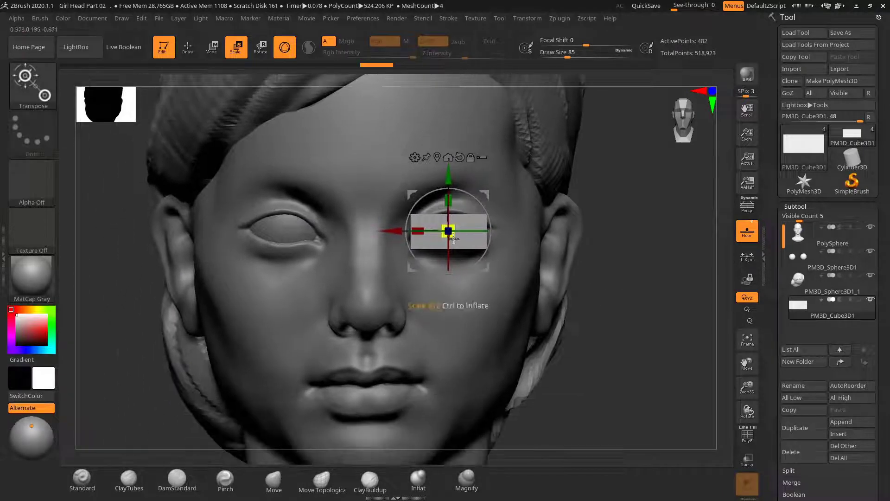
{"action": "key", "text": "q"}
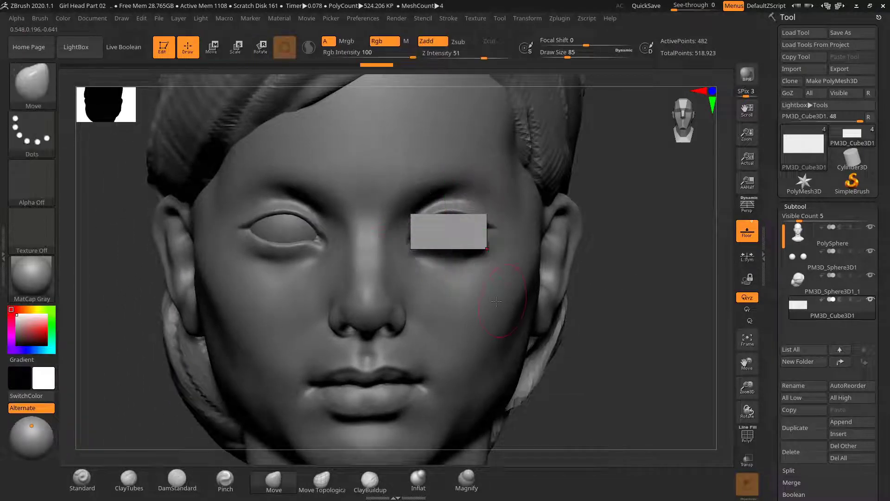
{"action": "left_click_drag", "start_coordinate": [651, 294], "coordinate": [511, 302], "text": "alt"}
Copy the block sideways onto the nose bridge between the eyes and rotate the copy upright
{"action": "key", "text": "w"}
{"action": "mouse_move", "coordinate": [628, 277]}
{"action": "left_mouse_down", "text": "alt"}
{"action": "mouse_move", "coordinate": [623, 293]}
{"action": "mouse_move", "coordinate": [690, 321]}
{"action": "left_mouse_up", "text": "alt"}
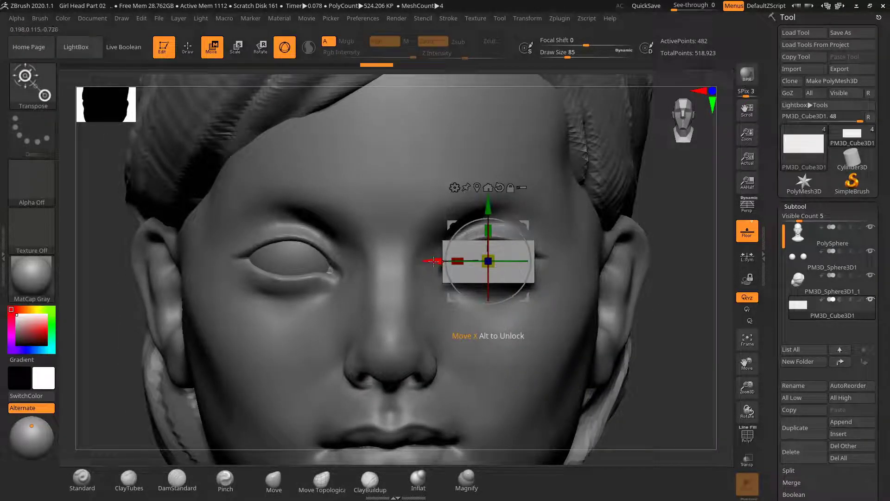
{"action": "left_click_drag", "start_coordinate": [434, 261], "coordinate": [339, 285], "text": "ctrl"}
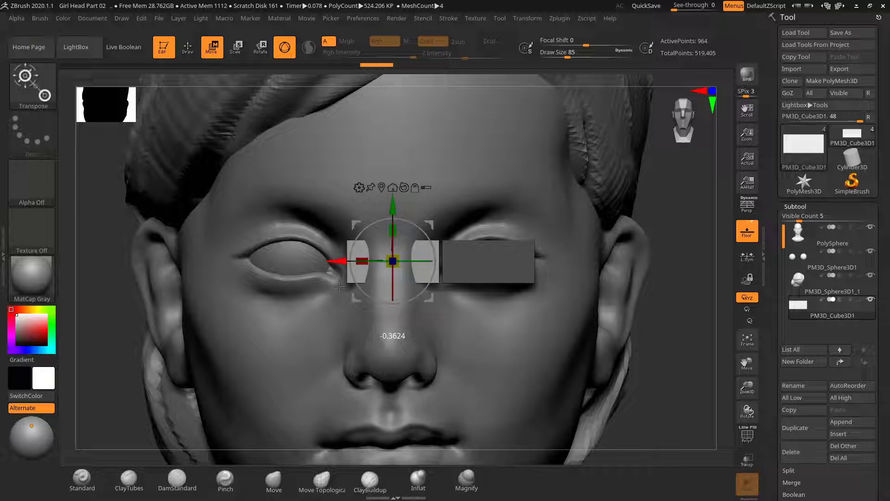
{"action": "left_click_drag", "start_coordinate": [371, 225], "coordinate": [352, 286]}
Move the upright copy out in front of the nose bridge and line its top up with the eye block
{"action": "right_click_drag", "start_coordinate": [469, 278], "coordinate": [395, 269]}
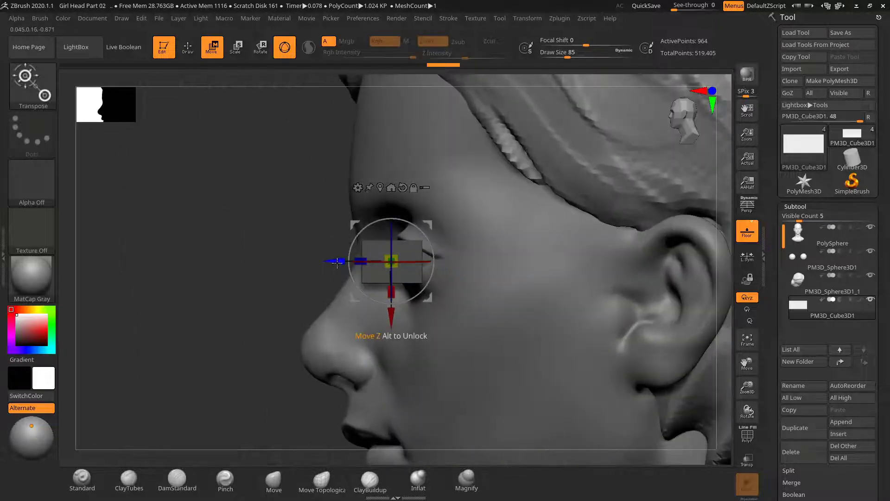
{"action": "left_click_drag", "start_coordinate": [337, 263], "coordinate": [280, 263]}
{"action": "right_click_drag", "start_coordinate": [231, 297], "coordinate": [267, 300], "text": "shift"}
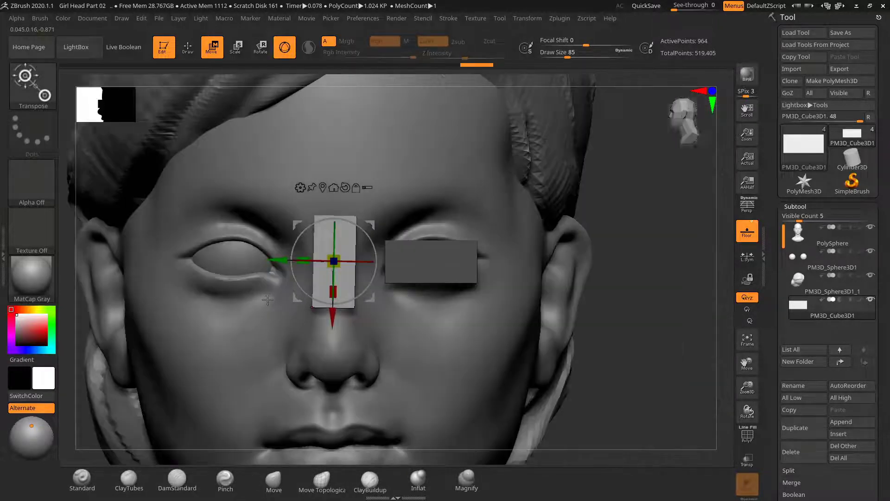
{"action": "left_click_drag", "start_coordinate": [667, 274], "coordinate": [657, 280]}
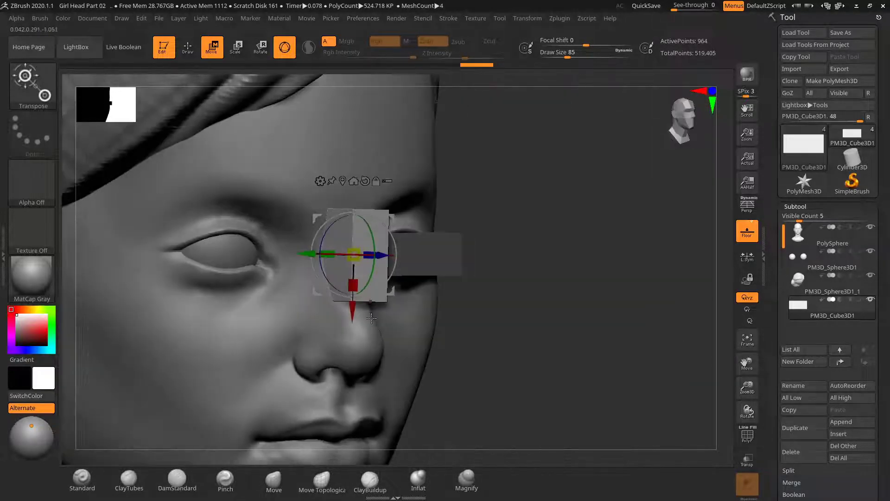
{"action": "left_click_drag", "start_coordinate": [353, 338], "coordinate": [340, 333]}
{"action": "left_click_drag", "start_coordinate": [493, 294], "coordinate": [465, 286], "text": "shift"}
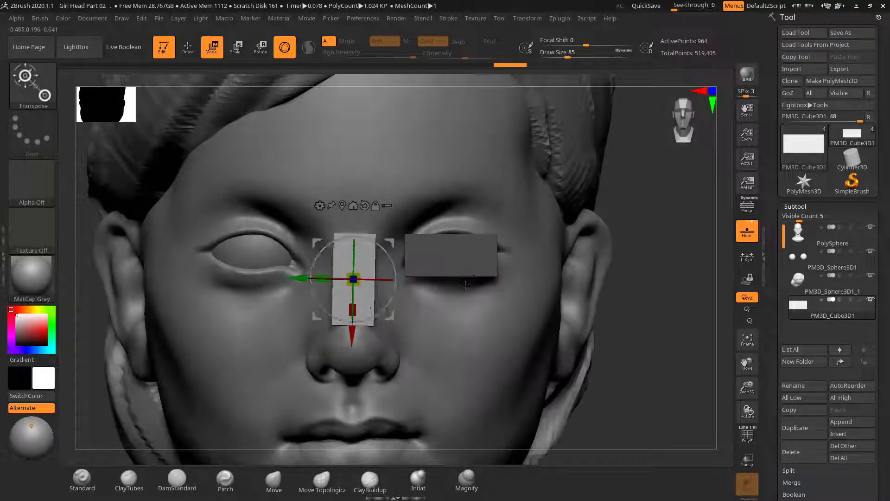
{"action": "left_click_drag", "start_coordinate": [631, 283], "coordinate": [575, 285]}
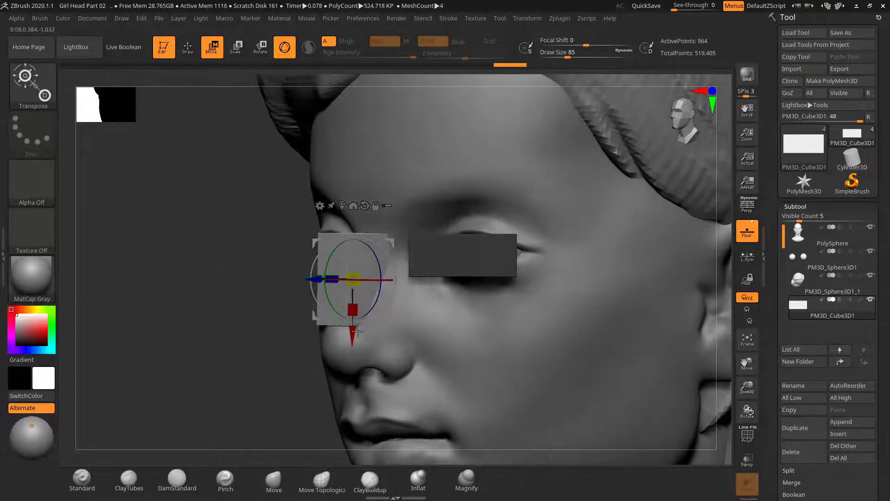
{"action": "left_click_drag", "start_coordinate": [229, 326], "coordinate": [274, 343]}
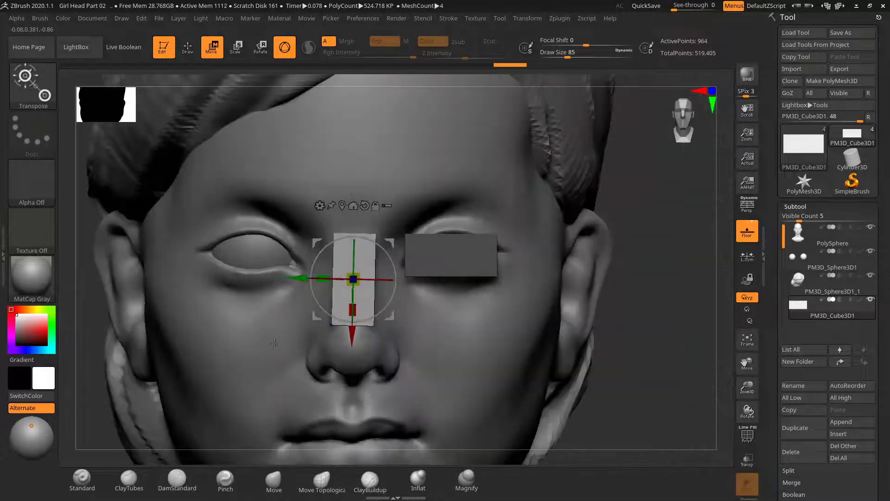
{"action": "left_click_drag", "start_coordinate": [634, 334], "coordinate": [659, 287], "text": "alt"}
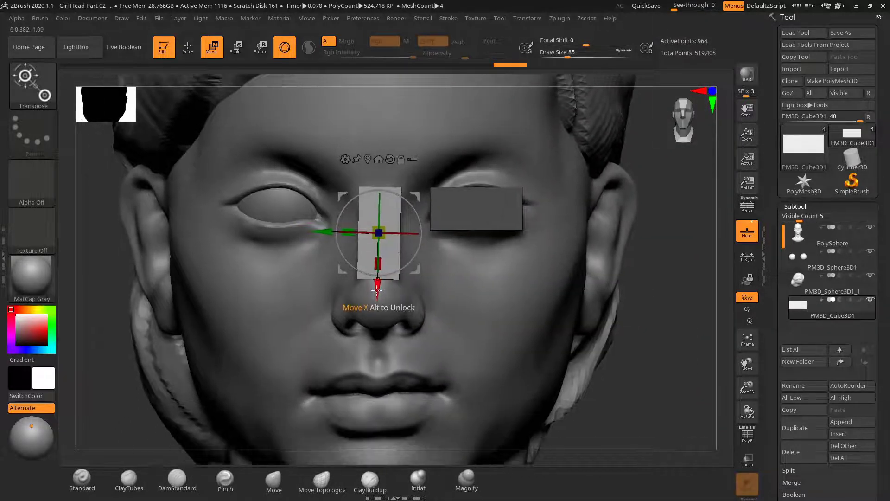
Try the upright block's length against the lower nose and from the nose base to the lower lip, undoing each placement
{"action": "left_click_drag", "start_coordinate": [376, 291], "coordinate": [362, 388]}
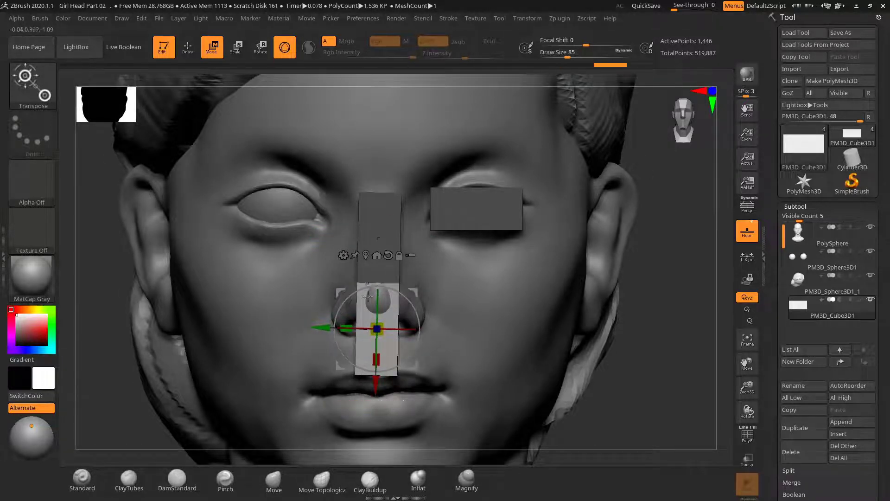
{"action": "key", "text": "ctrl+z"}
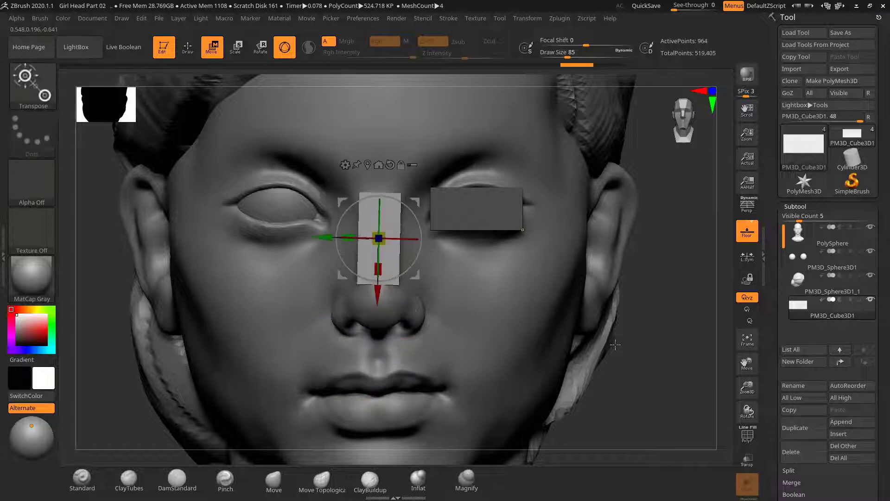
{"action": "left_click_drag", "start_coordinate": [376, 293], "coordinate": [363, 435]}
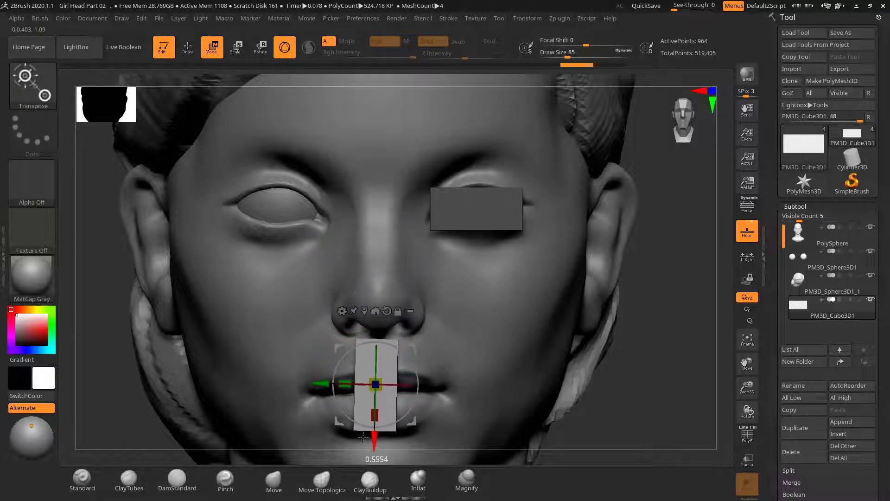
{"action": "left_click_drag", "start_coordinate": [662, 345], "coordinate": [661, 291], "text": "alt"}
{"action": "left_click_drag", "start_coordinate": [617, 336], "coordinate": [658, 338]}
{"action": "right_click_drag", "start_coordinate": [659, 338], "coordinate": [644, 341], "text": "shift"}
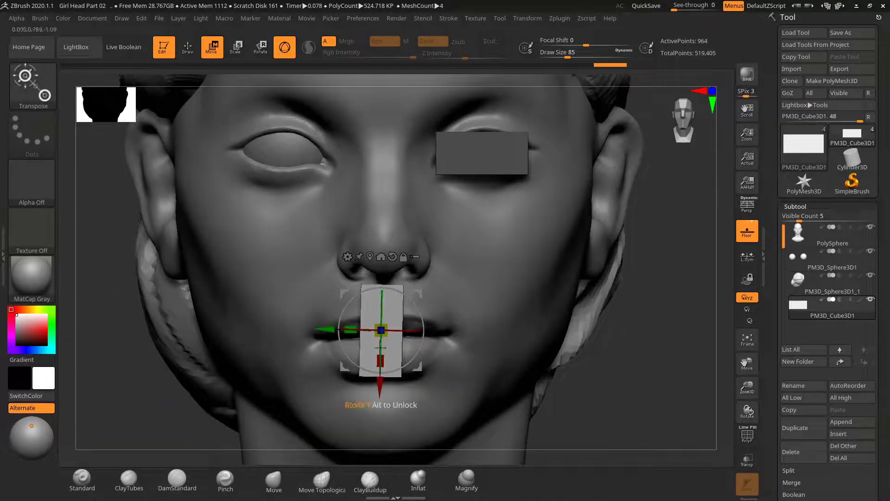
{"action": "key", "text": "ctrl+z"}
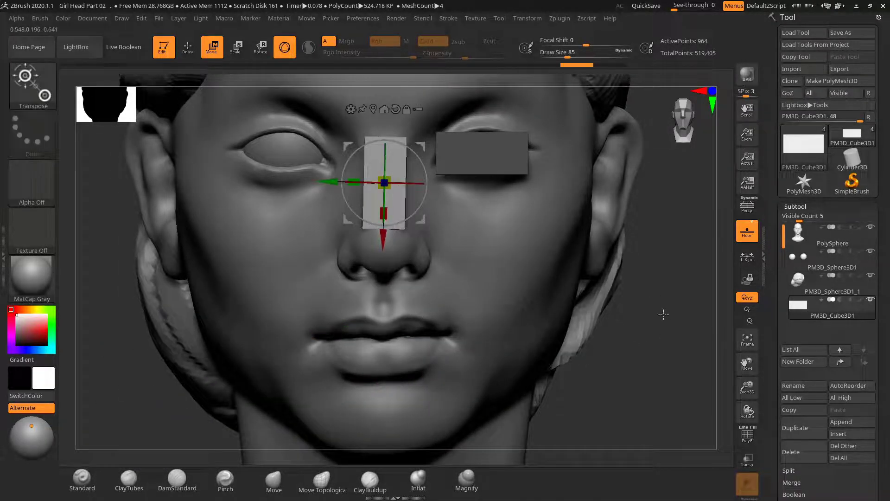
Undo the copying, rotating and moving of the nose block so only the block over the eye is left
{"action": "left_click_drag", "start_coordinate": [665, 314], "coordinate": [654, 363], "text": "alt"}
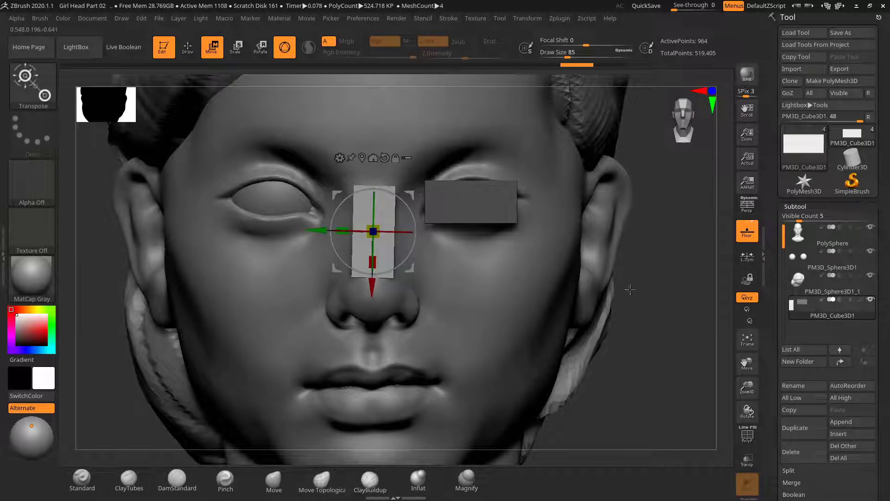
{"action": "right_click_drag", "start_coordinate": [691, 319], "coordinate": [676, 311]}
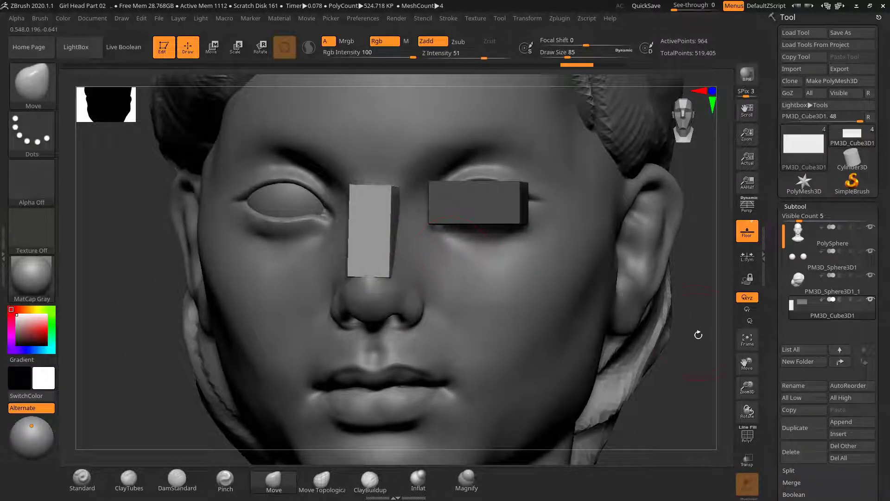
{"action": "left_click_drag", "start_coordinate": [700, 337], "coordinate": [710, 336]}
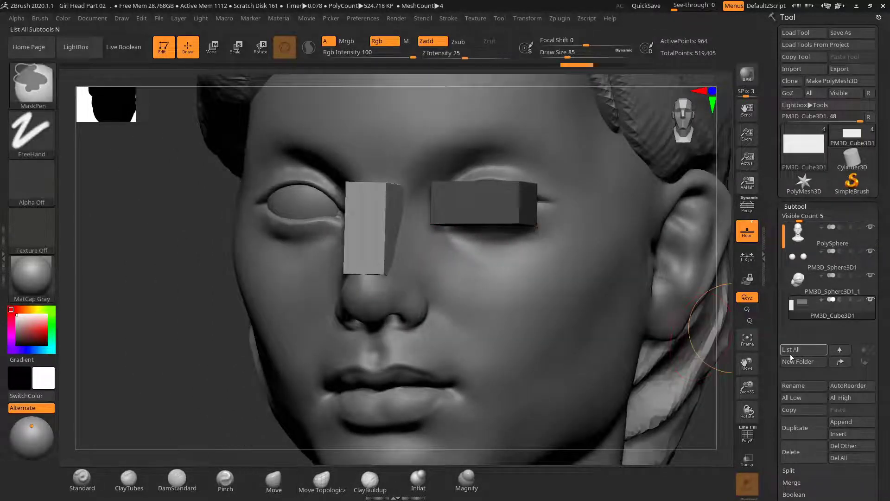
{"action": "key", "text": "ctrl+z"}
{"action": "key", "text": "ctrl+z"}
{"action": "key", "text": "ctrl+z"}
{"action": "key", "text": "ctrl+z"}
{"action": "key", "text": "ctrl+z"}
{"action": "key", "text": "ctrl+z"}
{"action": "key", "text": "ctrl+z"}
{"action": "key", "text": "ctrl+z"}
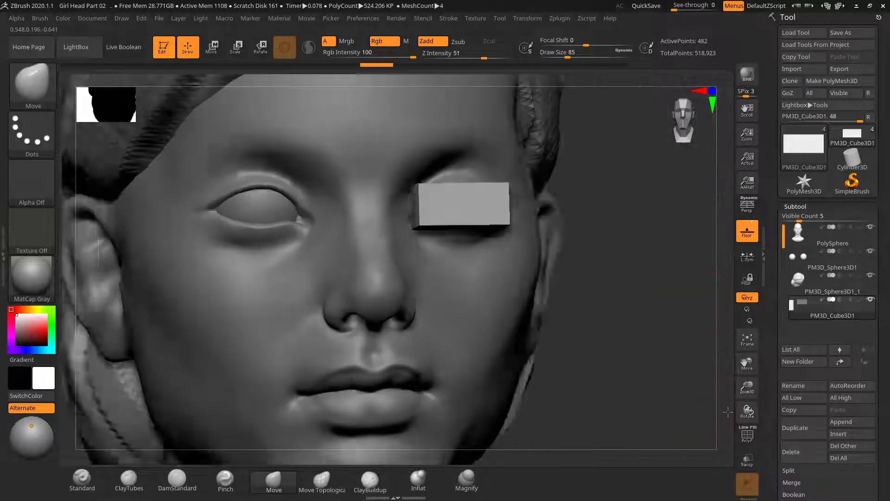
Duplicate the cube as a separate subtool and delete the duplicate again
{"action": "left_click_drag", "start_coordinate": [728, 411], "coordinate": [695, 381]}
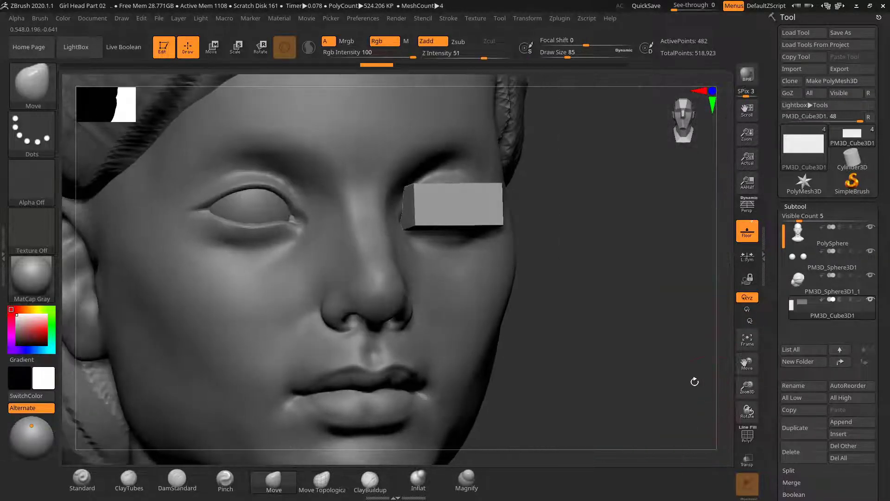
{"action": "left_click_drag", "start_coordinate": [601, 324], "coordinate": [587, 308]}
{"action": "left_click", "coordinate": [796, 432]}
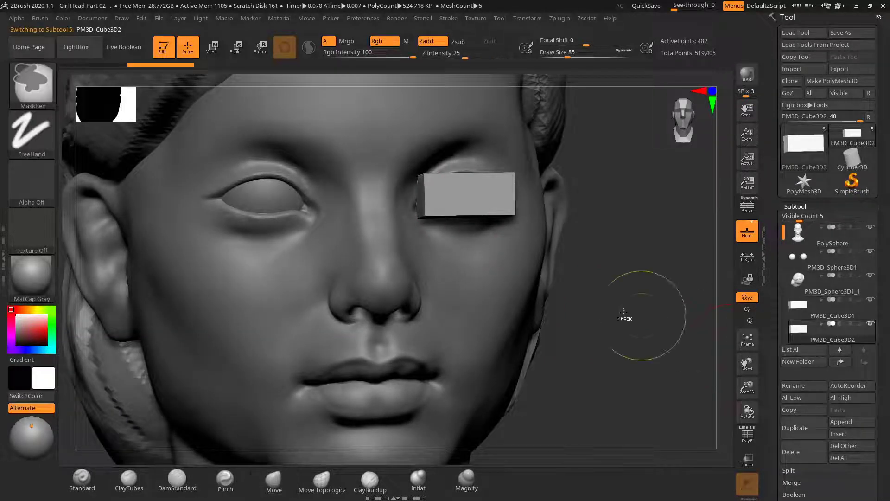
{"action": "left_click_drag", "start_coordinate": [643, 316], "coordinate": [666, 317]}
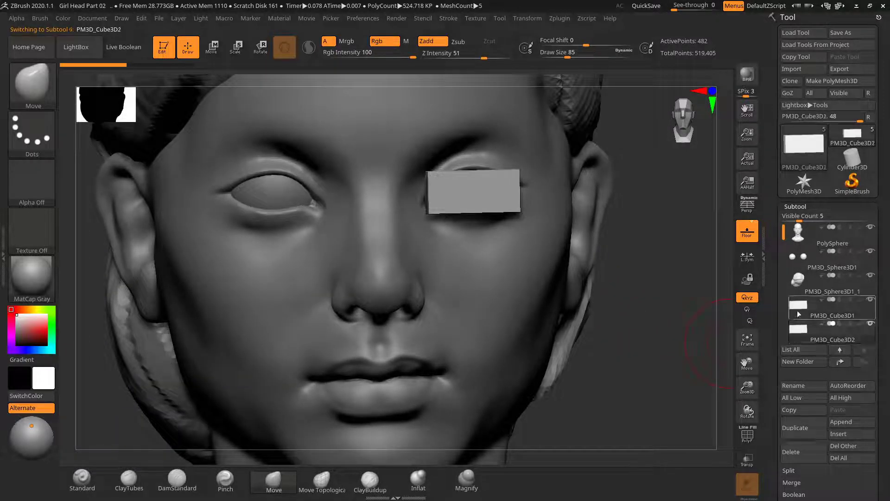
{"action": "left_click_drag", "start_coordinate": [642, 308], "coordinate": [661, 319]}
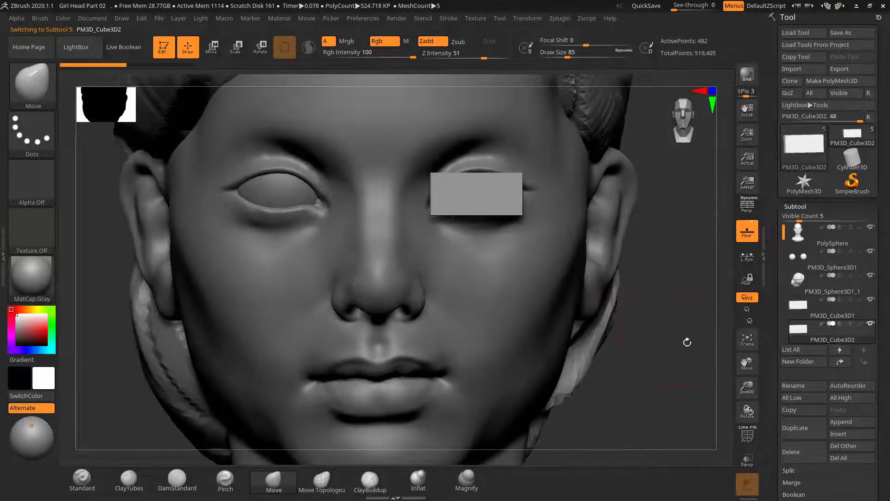
{"action": "left_click", "coordinate": [811, 458]}
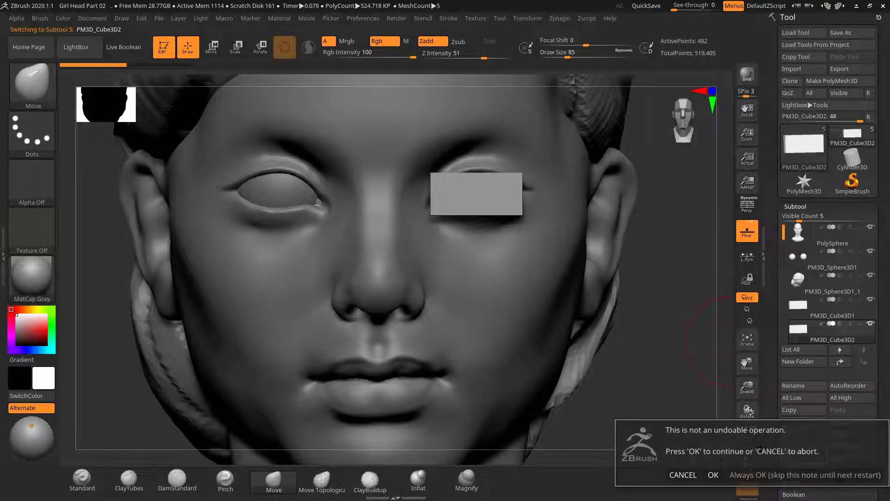
{"action": "left_click", "coordinate": [714, 475]}
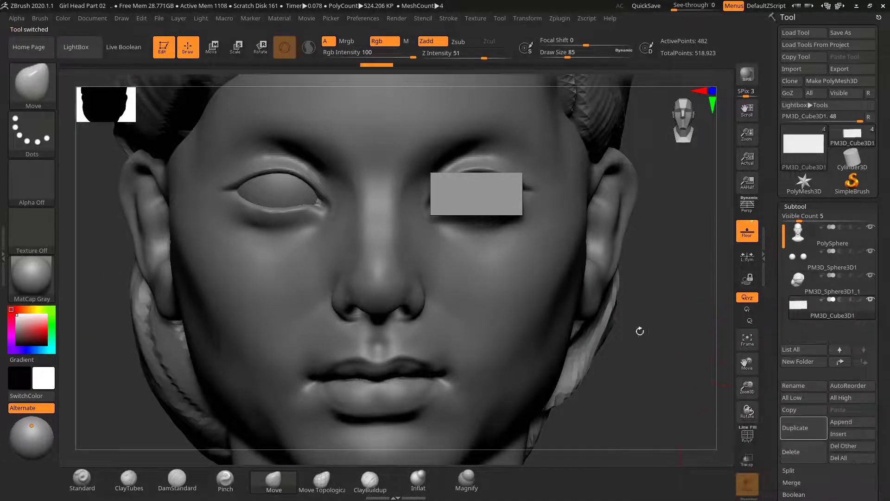
Make the PolySphere head the active subtool and hide the cube guide
{"action": "left_click_drag", "start_coordinate": [639, 330], "coordinate": [687, 325]}
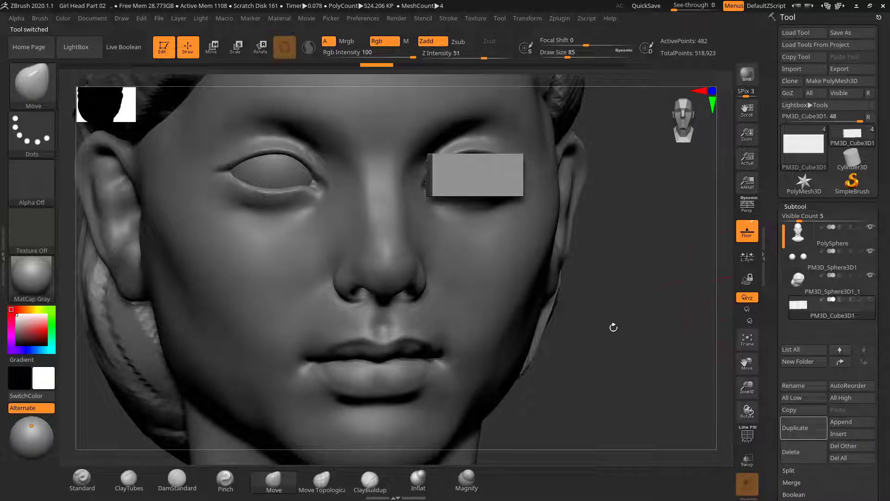
{"action": "left_click", "coordinate": [800, 238]}
{"action": "mouse_move", "coordinate": [630, 305]}
{"action": "left_mouse_down", "text": "alt"}
{"action": "mouse_move", "coordinate": [582, 300]}
{"action": "mouse_move", "coordinate": [632, 299]}
{"action": "mouse_move", "coordinate": [608, 302]}
{"action": "mouse_move", "coordinate": [613, 295]}
{"action": "mouse_move", "coordinate": [559, 284]}
{"action": "mouse_move", "coordinate": [570, 272]}
{"action": "mouse_move", "coordinate": [646, 302]}
{"action": "left_mouse_up", "text": "alt"}
{"action": "mouse_move", "coordinate": [646, 301]}
{"action": "left_mouse_down"}
{"action": "mouse_move", "coordinate": [658, 306]}
{"action": "mouse_move", "coordinate": [656, 317]}
{"action": "mouse_move", "coordinate": [668, 310]}
{"action": "mouse_move", "coordinate": [655, 303]}
{"action": "mouse_move", "coordinate": [641, 312]}
{"action": "mouse_move", "coordinate": [662, 306]}
{"action": "mouse_move", "coordinate": [584, 284]}
{"action": "mouse_move", "coordinate": [571, 323]}
{"action": "left_mouse_up"}
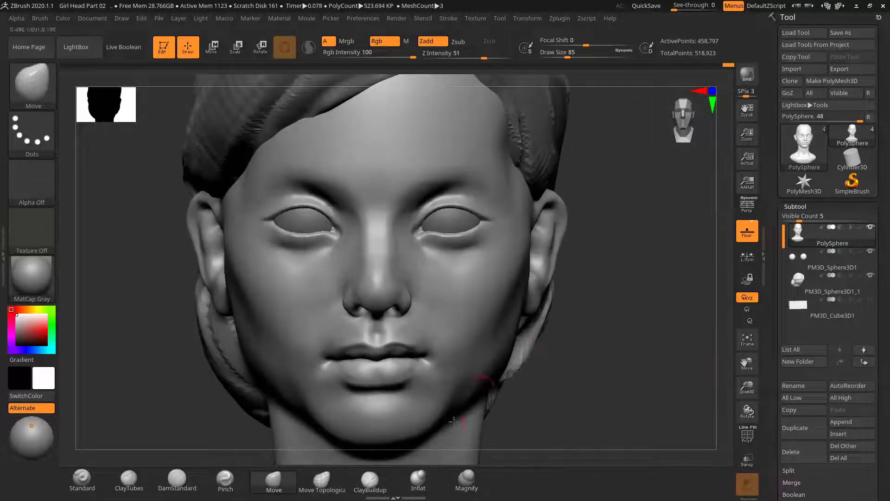
Set the draw size to 111 and adjust the inner eye corners of the head
{"action": "key", "text": "s"}
{"action": "left_click_drag", "start_coordinate": [331, 234], "coordinate": [334, 234]}
{"action": "left_click", "coordinate": [335, 234]}
{"action": "left_click_drag", "start_coordinate": [642, 281], "coordinate": [658, 294], "text": "alt"}
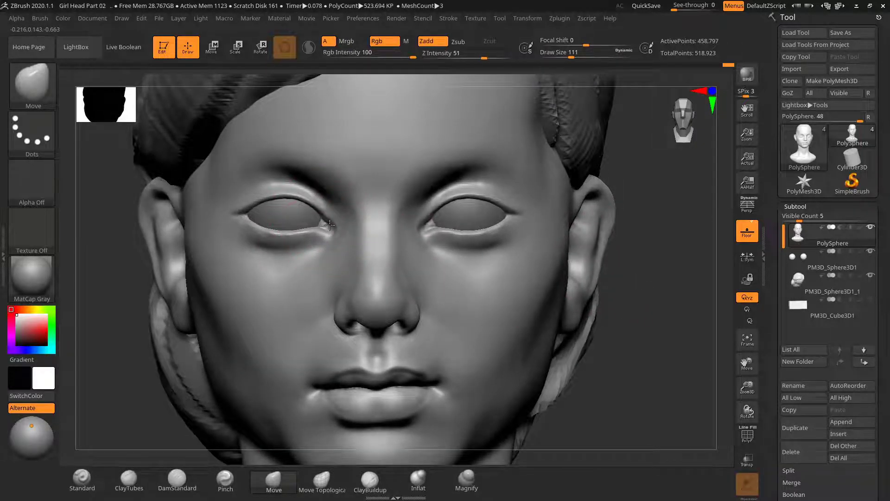
{"action": "left_click_drag", "start_coordinate": [325, 234], "coordinate": [326, 229], "text": "shift"}
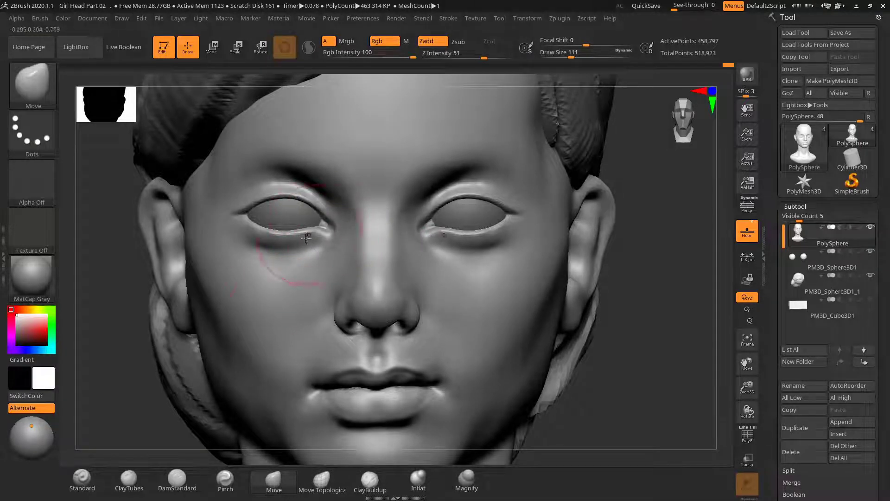
{"action": "mouse_move", "coordinate": [687, 304]}
{"action": "left_mouse_down"}
{"action": "mouse_move", "coordinate": [697, 296]}
{"action": "mouse_move", "coordinate": [678, 302]}
{"action": "left_mouse_up"}
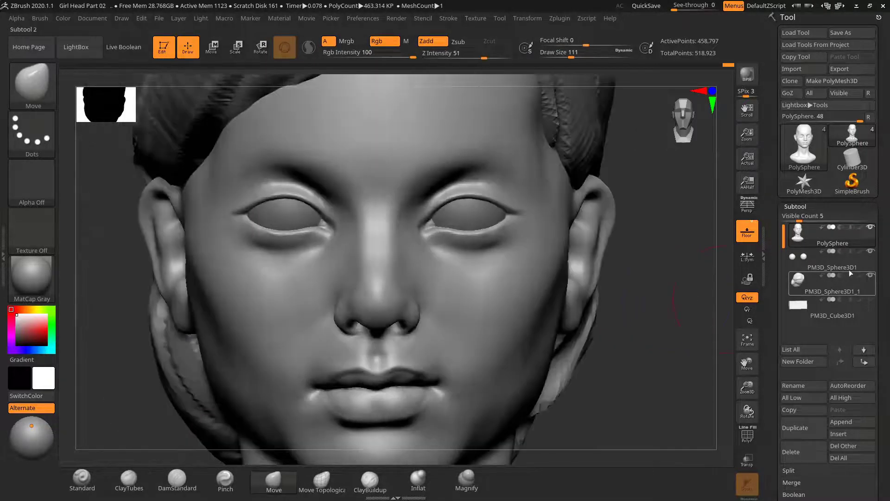
Show the cube guide, move it between the eyes to compare its width with the gap, and return it over the eye
{"action": "left_click", "coordinate": [871, 300]}
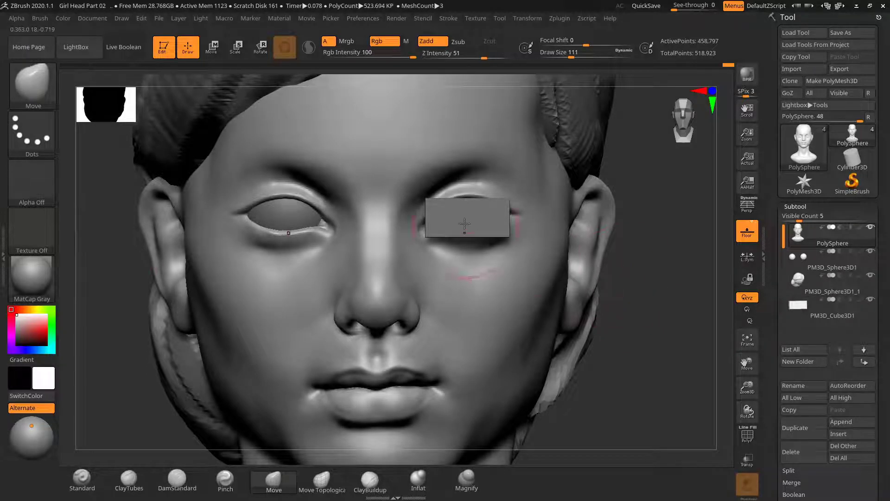
{"action": "key", "text": "w"}
{"action": "type", "text": "qs"}
{"action": "type", "text": "37"}
{"action": "left_click", "coordinate": [493, 228], "text": "alt"}
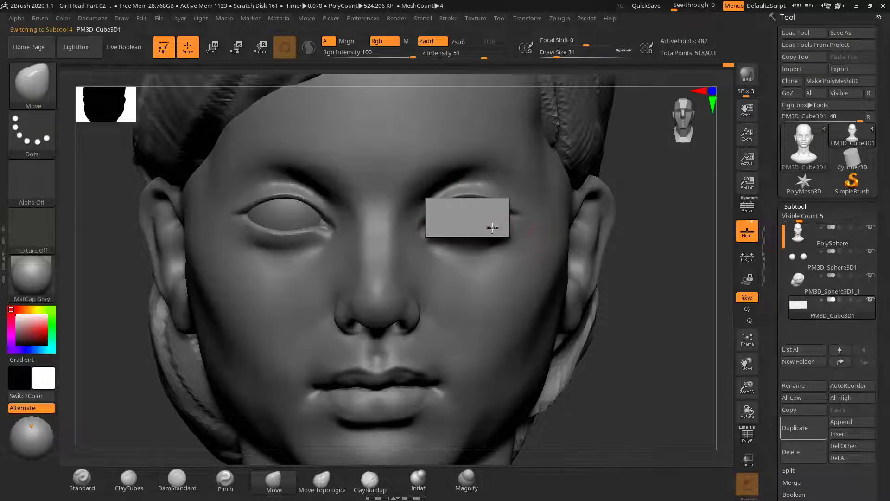
{"action": "key", "text": "w"}
{"action": "left_click_drag", "start_coordinate": [424, 218], "coordinate": [323, 229]}
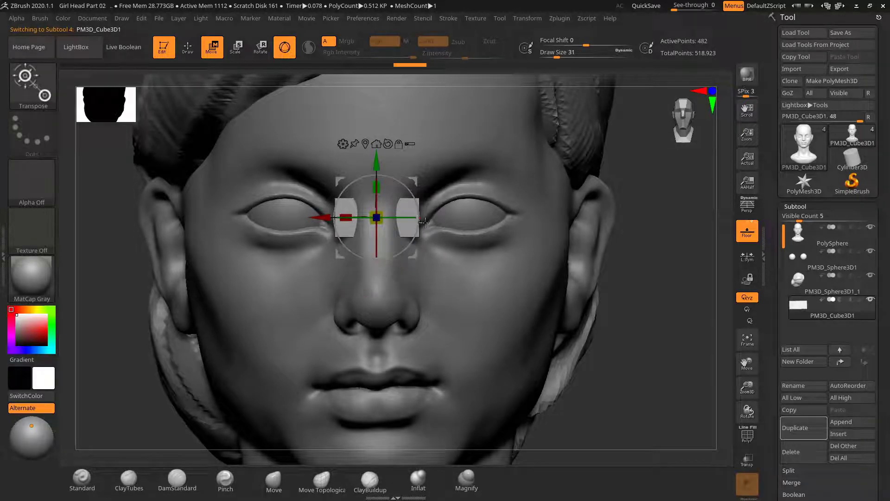
{"action": "left_click_drag", "start_coordinate": [321, 218], "coordinate": [412, 219]}
{"action": "key", "text": "q"}
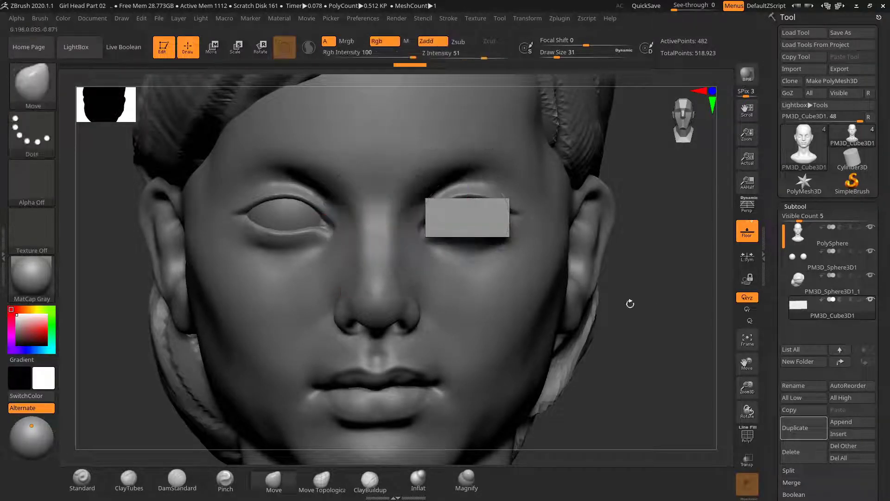
Make the PolySphere head the active subtool and hide the cube guide
{"action": "left_click", "coordinate": [794, 241]}
{"action": "left_click_drag", "start_coordinate": [661, 291], "coordinate": [570, 288]}
{"action": "left_click", "coordinate": [870, 299]}
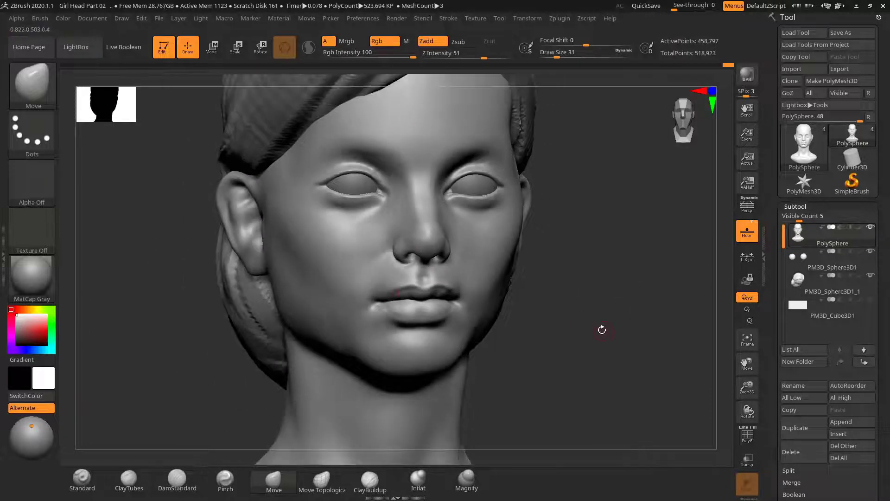
Change the current material to BasicMaterial
{"action": "mouse_move", "coordinate": [602, 329]}
{"action": "left_mouse_down"}
{"action": "mouse_move", "coordinate": [583, 310]}
{"action": "mouse_move", "coordinate": [600, 329]}
{"action": "mouse_move", "coordinate": [588, 324]}
{"action": "mouse_move", "coordinate": [600, 318]}
{"action": "mouse_move", "coordinate": [566, 302]}
{"action": "left_mouse_up"}
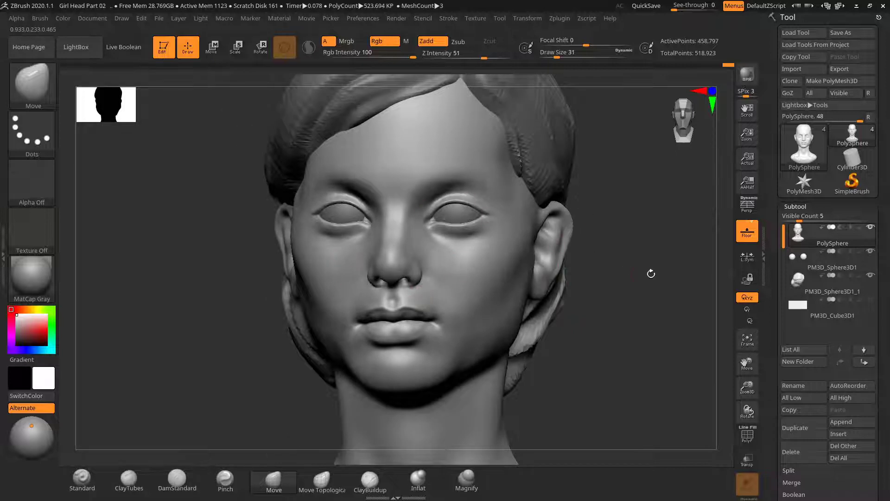
{"action": "mouse_move", "coordinate": [651, 274]}
{"action": "left_mouse_down"}
{"action": "mouse_move", "coordinate": [667, 278]}
{"action": "mouse_move", "coordinate": [600, 282]}
{"action": "left_mouse_up"}
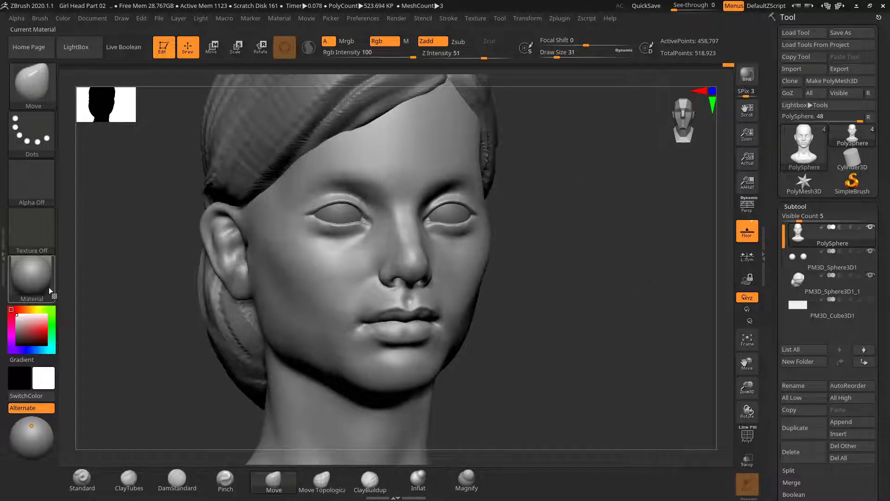
{"action": "mouse_move", "coordinate": [137, 272]}
{"action": "left_mouse_down", "text": "alt"}
{"action": "mouse_move", "coordinate": [143, 296]}
{"action": "mouse_move", "coordinate": [148, 278]}
{"action": "left_mouse_up", "text": "alt"}
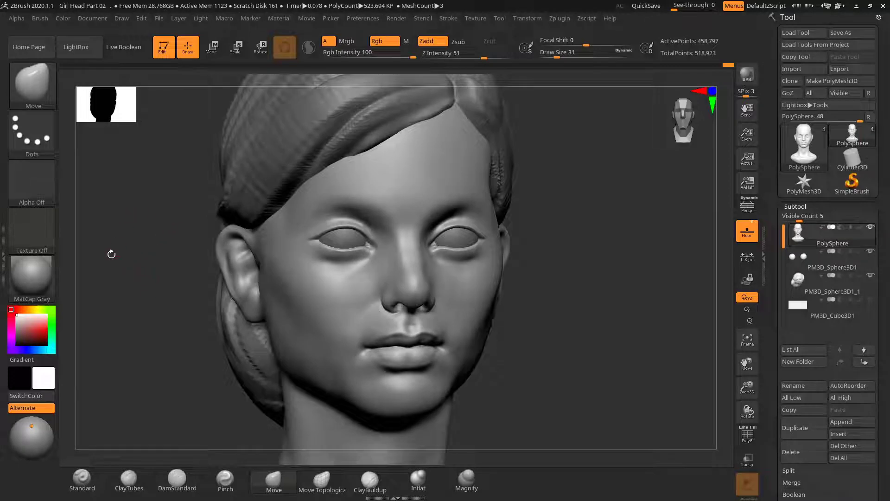
{"action": "left_click", "coordinate": [50, 291]}
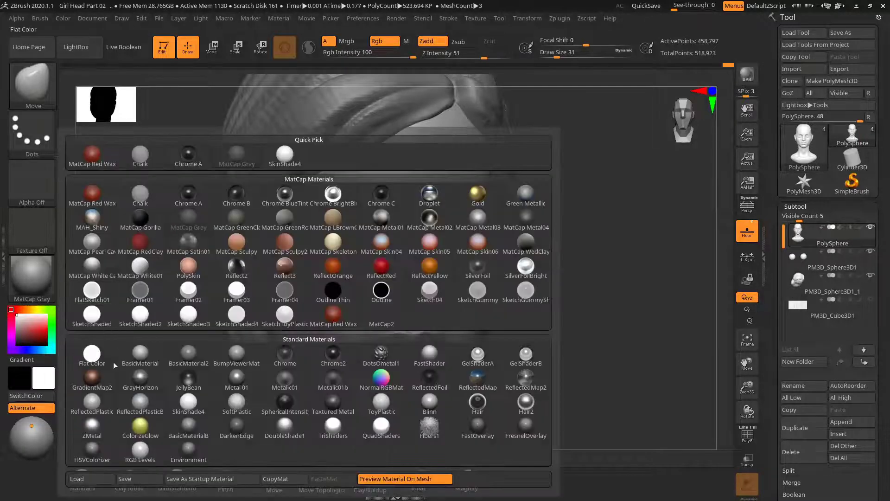
{"action": "left_click", "coordinate": [138, 358]}
Enable the Mrgb channel and fill the PolySphere head with white and BasicMaterial
{"action": "left_click_drag", "start_coordinate": [118, 342], "coordinate": [10, 310]}
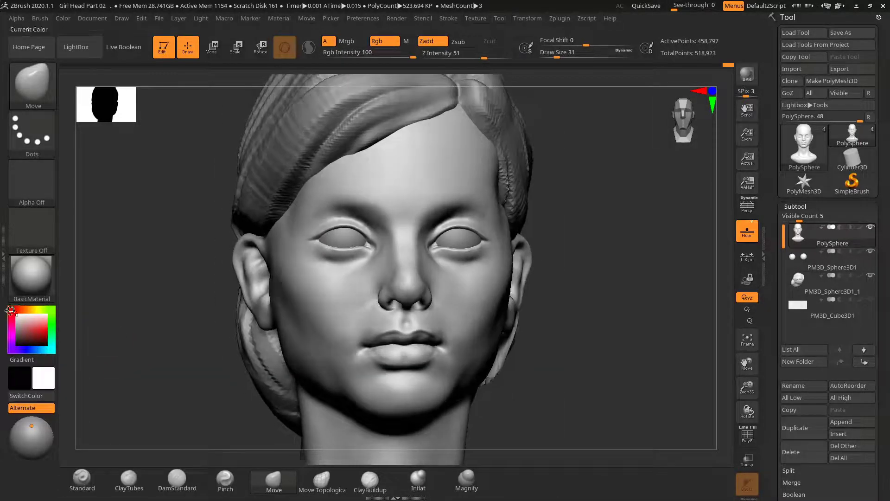
{"action": "mouse_move", "coordinate": [131, 301]}
{"action": "left_mouse_down"}
{"action": "mouse_move", "coordinate": [142, 298]}
{"action": "mouse_move", "coordinate": [131, 306]}
{"action": "left_mouse_up"}
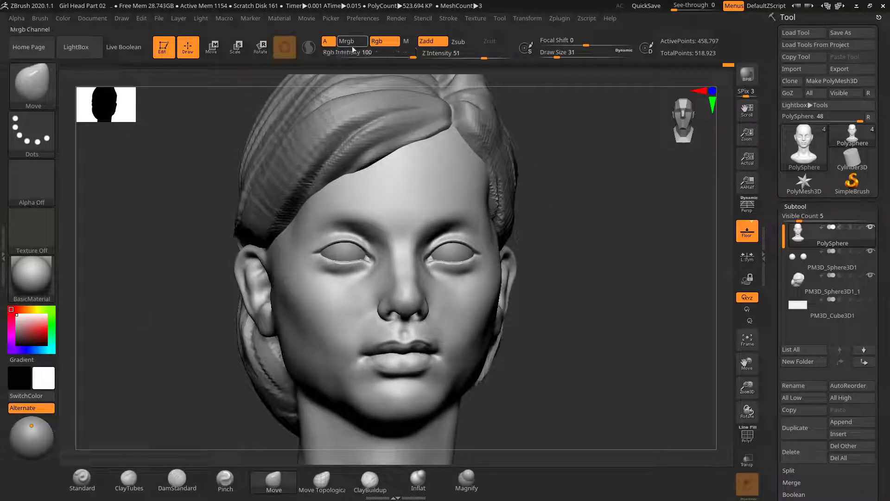
{"action": "left_click_drag", "start_coordinate": [192, 213], "coordinate": [282, 288], "text": "alt"}
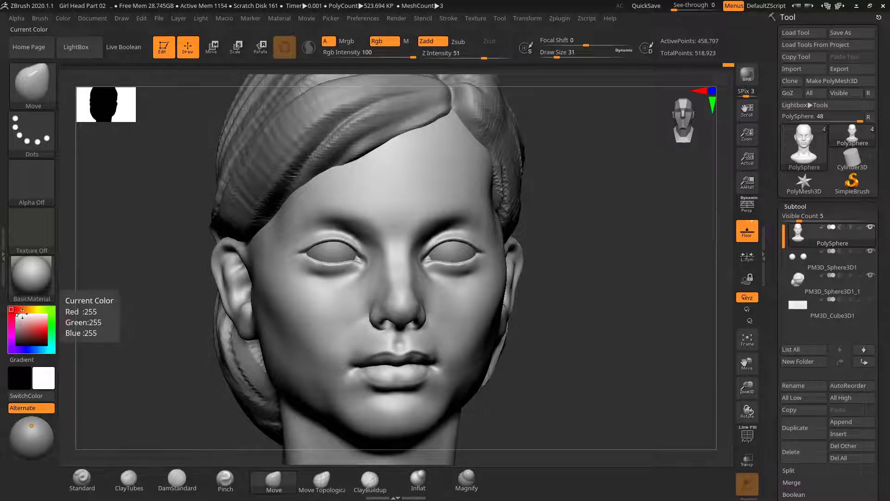
{"action": "left_click_drag", "start_coordinate": [138, 248], "coordinate": [132, 258]}
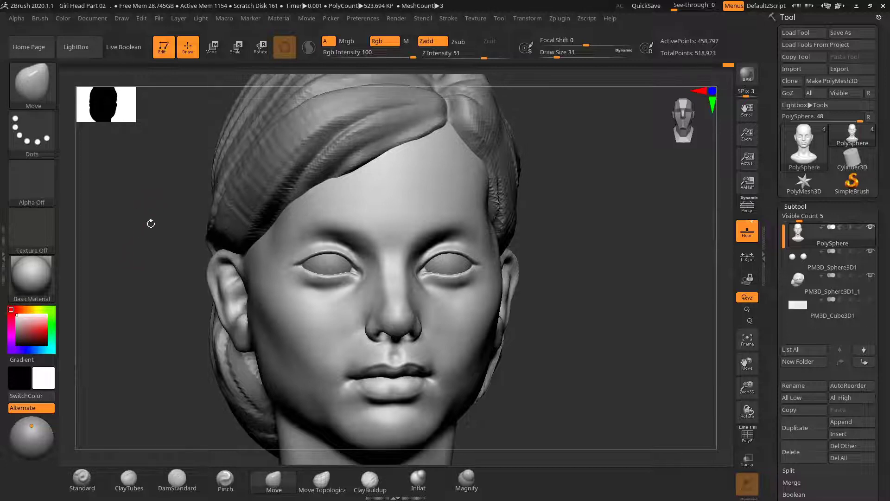
{"action": "left_click", "coordinate": [356, 42]}
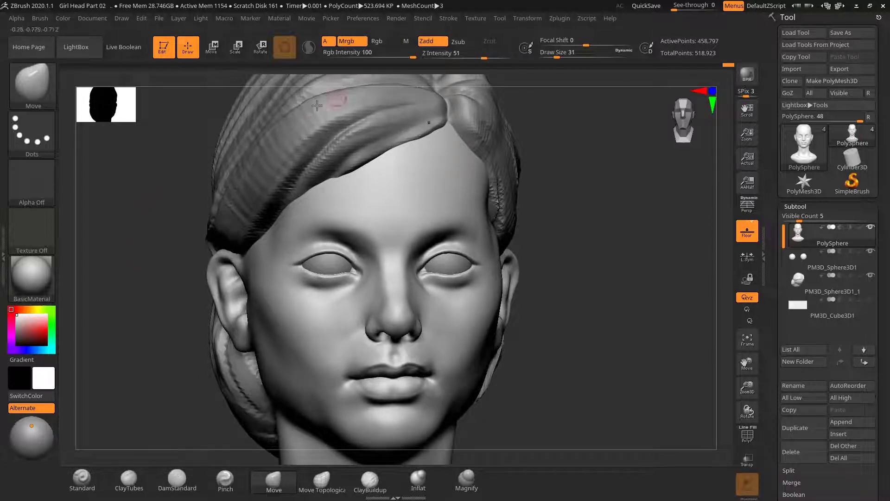
{"action": "left_click_drag", "start_coordinate": [164, 187], "coordinate": [165, 199], "text": "alt"}
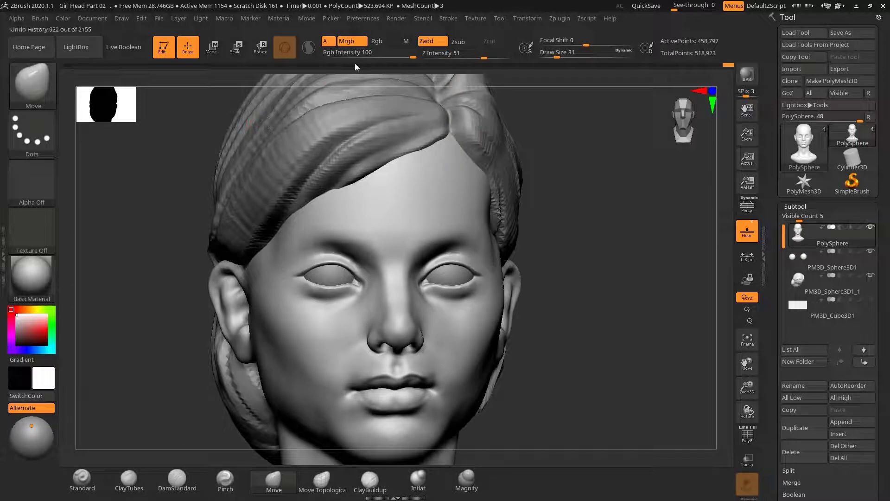
{"action": "left_click", "coordinate": [62, 19]}
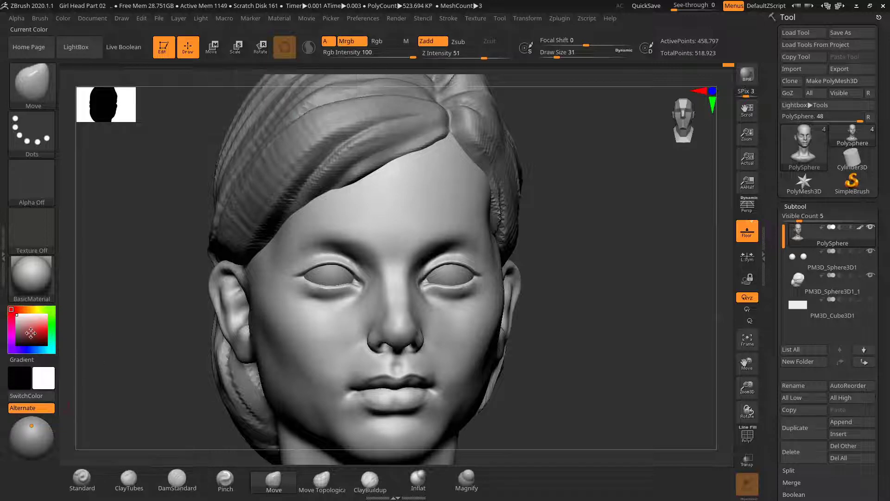
Make the eyeballs, PM3D_Sphere3D1, the active subtool and divide their mesh once to subdivision level 2
{"action": "left_click_drag", "start_coordinate": [133, 279], "coordinate": [147, 282]}
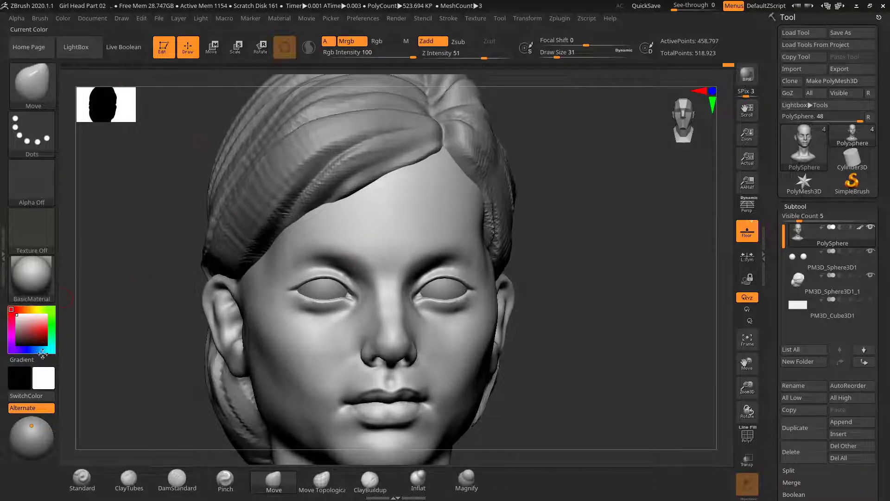
{"action": "left_click_drag", "start_coordinate": [599, 338], "coordinate": [484, 303]}
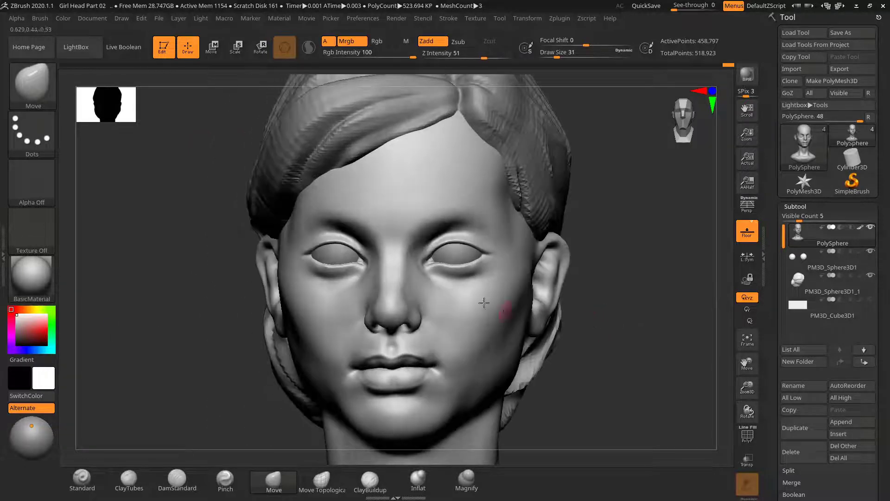
{"action": "left_click", "coordinate": [460, 251], "text": "alt"}
{"action": "left_click_drag", "start_coordinate": [626, 284], "coordinate": [561, 296]}
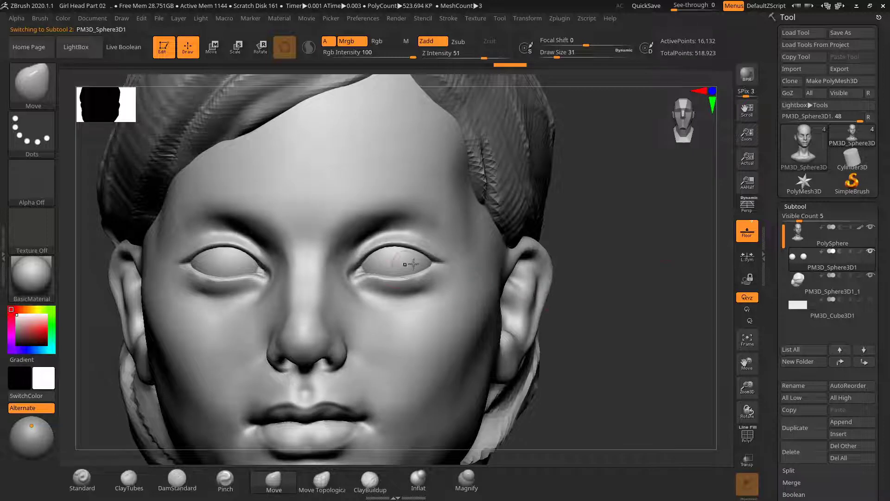
{"action": "left_click_drag", "start_coordinate": [652, 277], "coordinate": [623, 289]}
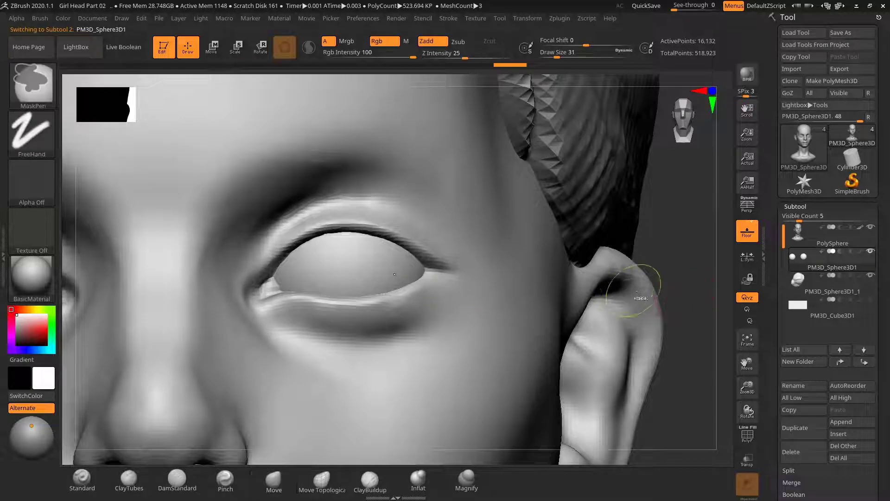
{"action": "left_click_drag", "start_coordinate": [649, 250], "coordinate": [660, 275], "text": "alt"}
{"action": "left_click", "coordinate": [796, 207]}
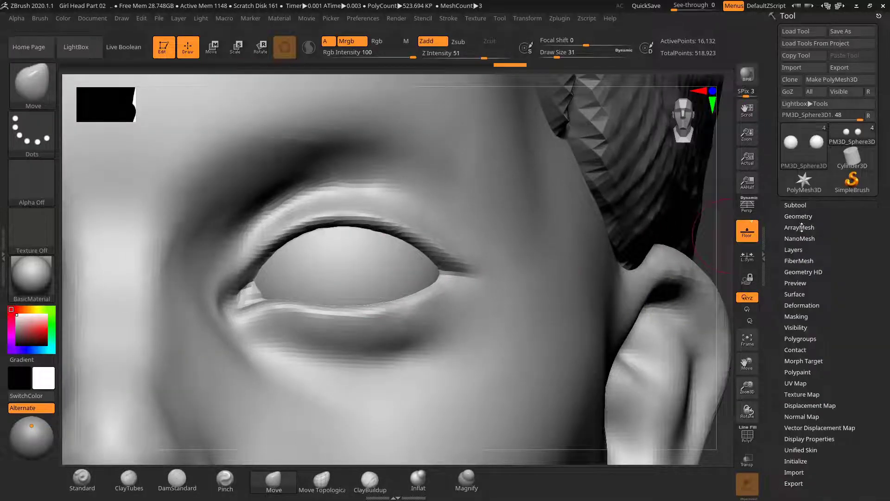
{"action": "left_click", "coordinate": [798, 216]}
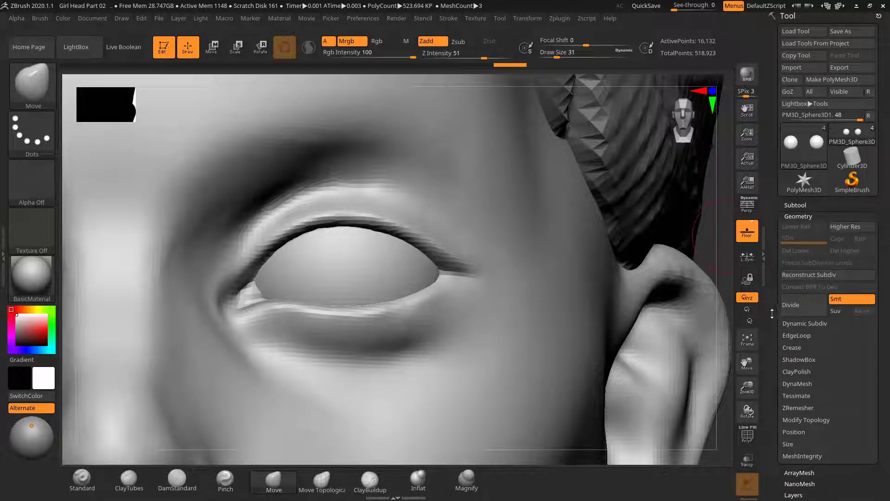
{"action": "left_click", "coordinate": [805, 216]}
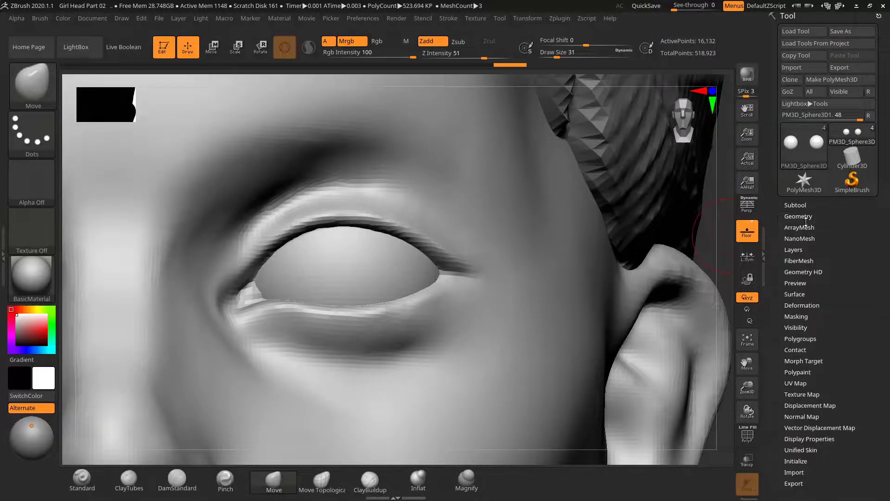
{"action": "left_click", "coordinate": [805, 217]}
{"action": "left_click", "coordinate": [785, 305]}
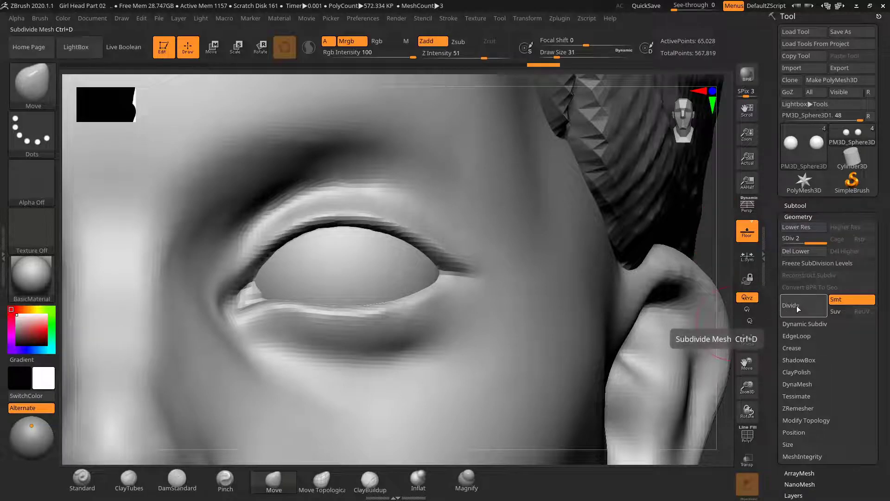
Choose the Standard brush with the DragDot stroke for sculpting the eyeballs
{"action": "mouse_move", "coordinate": [717, 256]}
{"action": "left_mouse_down"}
{"action": "mouse_move", "coordinate": [718, 222]}
{"action": "mouse_move", "coordinate": [635, 208]}
{"action": "mouse_move", "coordinate": [582, 254]}
{"action": "left_mouse_up"}
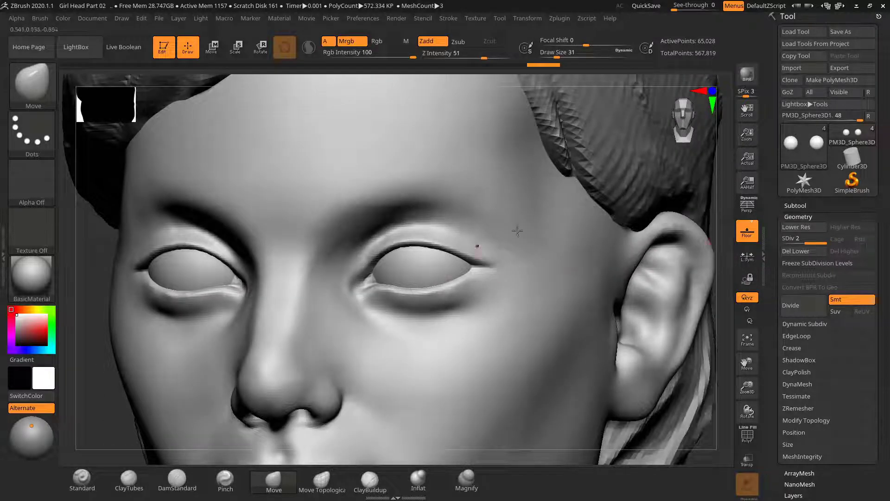
{"action": "left_click_drag", "start_coordinate": [721, 226], "coordinate": [734, 226]}
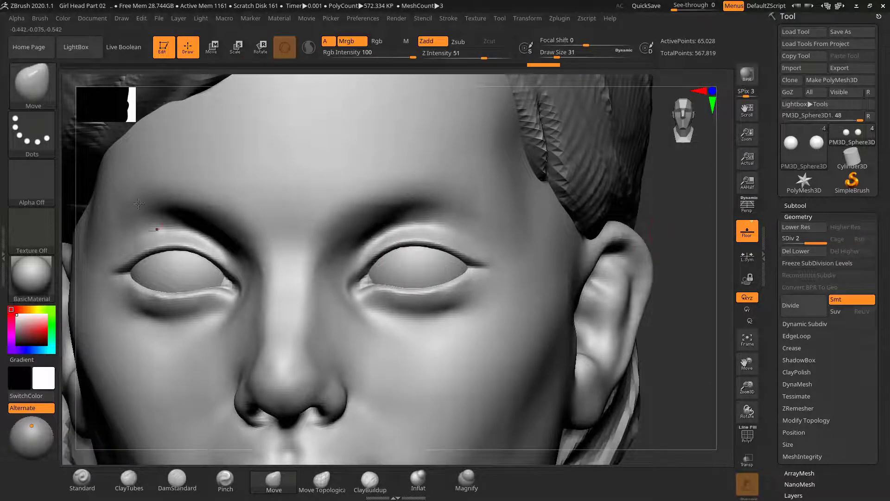
{"action": "left_click", "coordinate": [32, 83]}
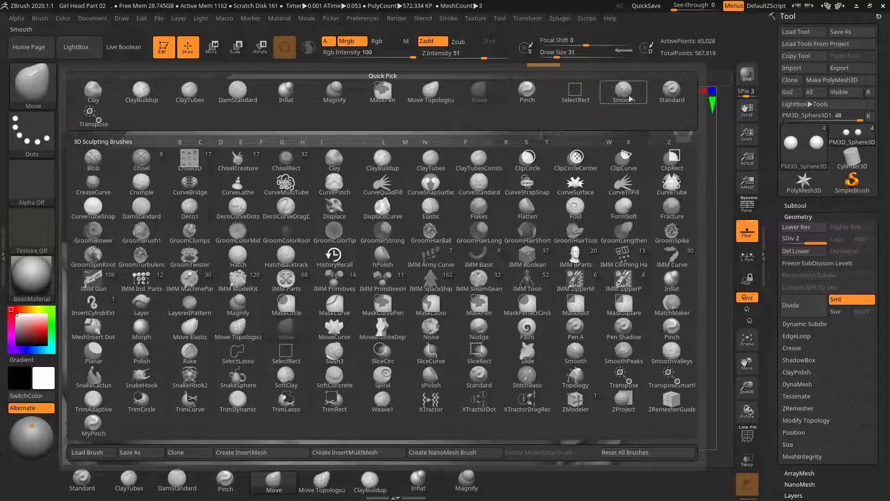
{"action": "left_click", "coordinate": [672, 91]}
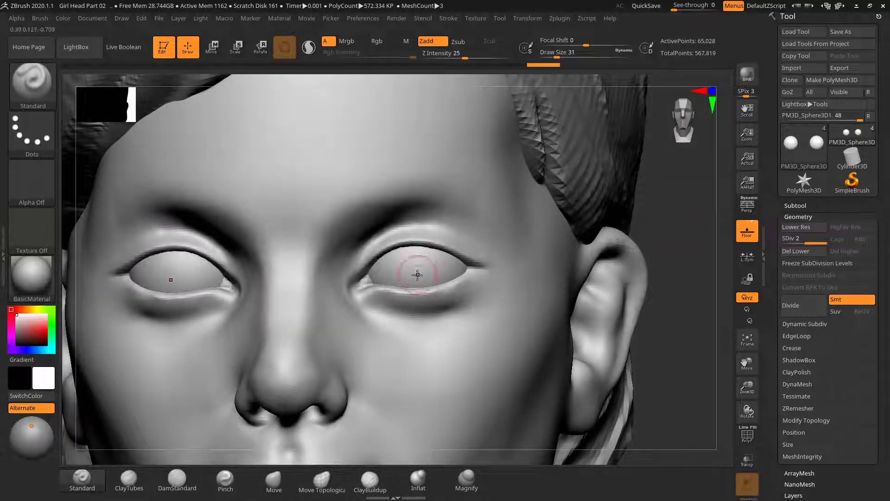
{"action": "left_click_drag", "start_coordinate": [667, 223], "coordinate": [529, 216]}
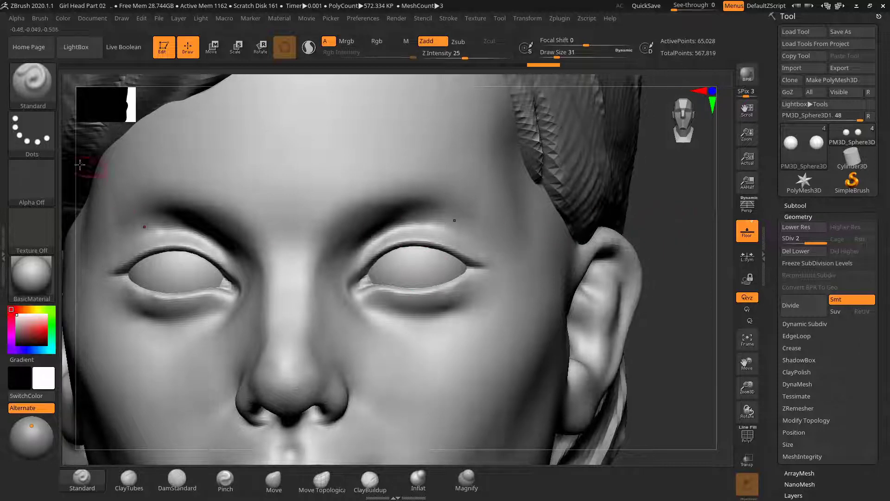
{"action": "left_click", "coordinate": [44, 150]}
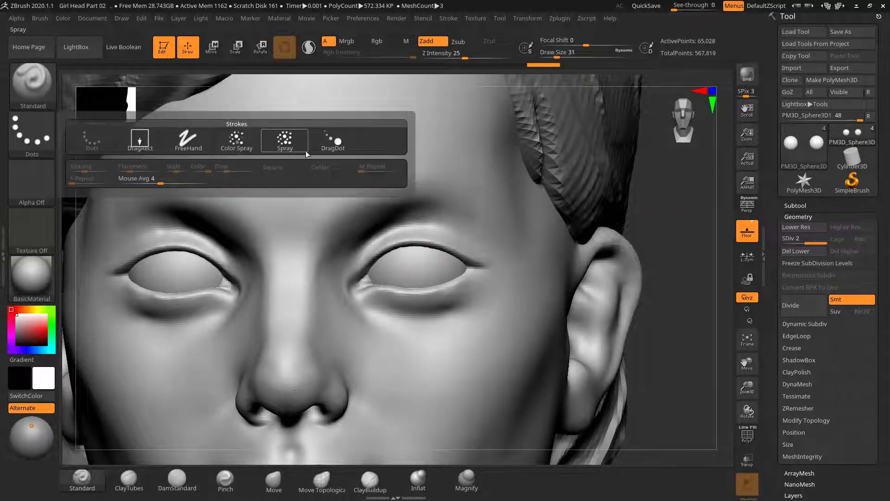
{"action": "left_click", "coordinate": [337, 141]}
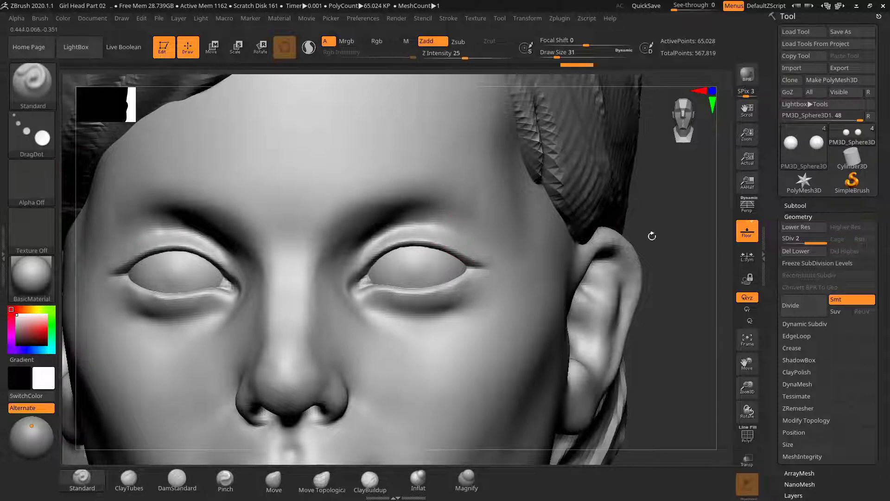
Fit the Standard brush to the eyeballs with a draw size of 43 and a Z Intensity of 49
{"action": "mouse_move", "coordinate": [650, 235]}
{"action": "left_mouse_down"}
{"action": "mouse_move", "coordinate": [676, 242]}
{"action": "mouse_move", "coordinate": [628, 241]}
{"action": "left_mouse_up"}
{"action": "key", "text": "s"}
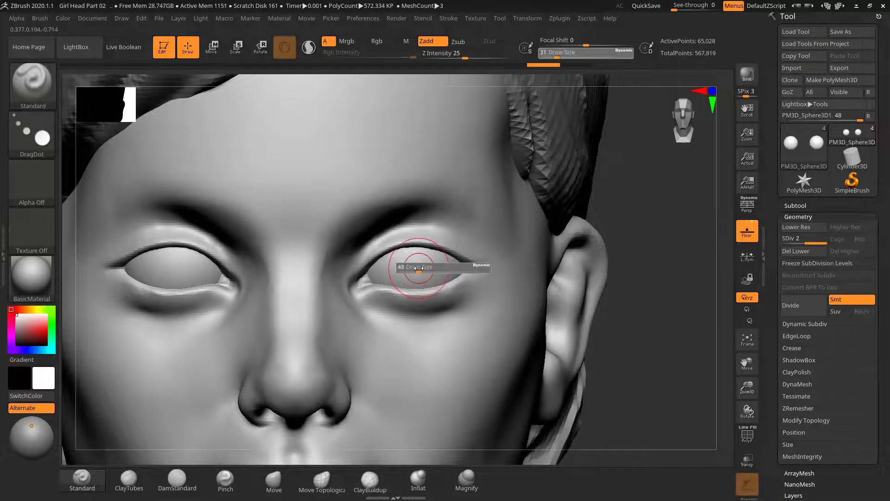
{"action": "left_click_drag", "start_coordinate": [419, 268], "coordinate": [418, 268]}
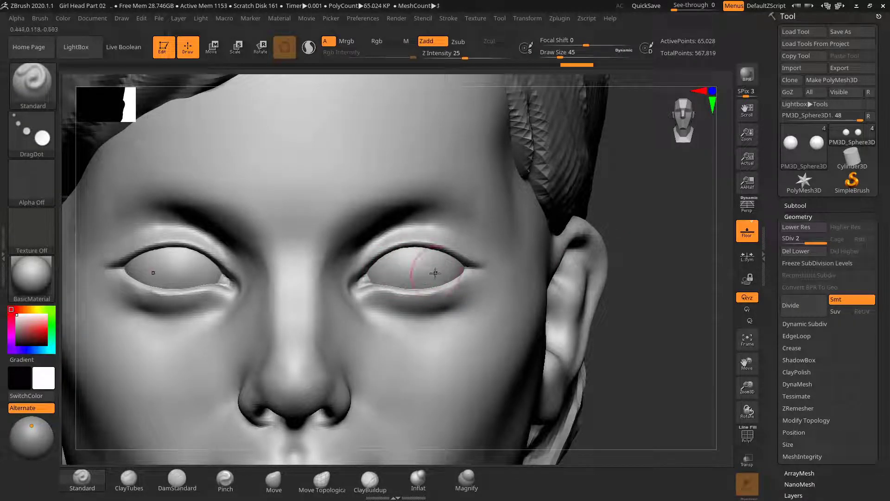
{"action": "key", "text": "s"}
{"action": "mouse_move", "coordinate": [415, 267]}
{"action": "left_mouse_down"}
{"action": "mouse_move", "coordinate": [404, 268]}
{"action": "mouse_move", "coordinate": [418, 264]}
{"action": "left_mouse_up"}
{"action": "key", "text": "s"}
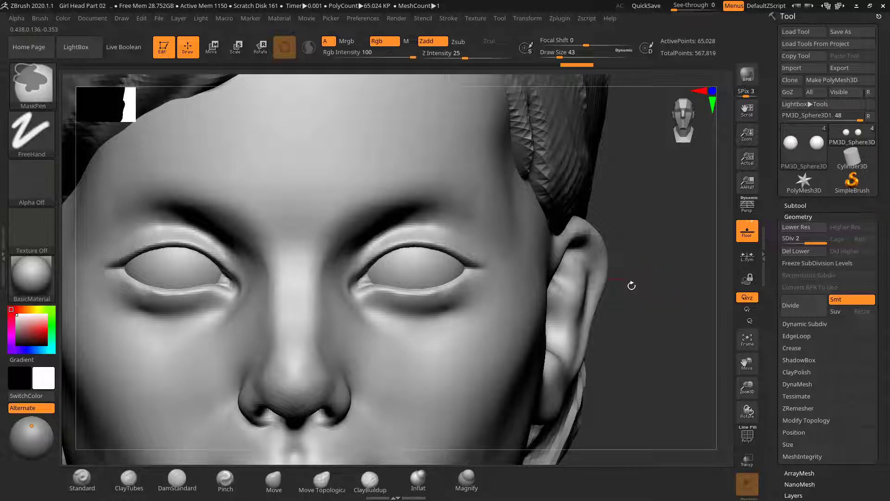
{"action": "left_click_drag", "start_coordinate": [466, 57], "coordinate": [484, 59]}
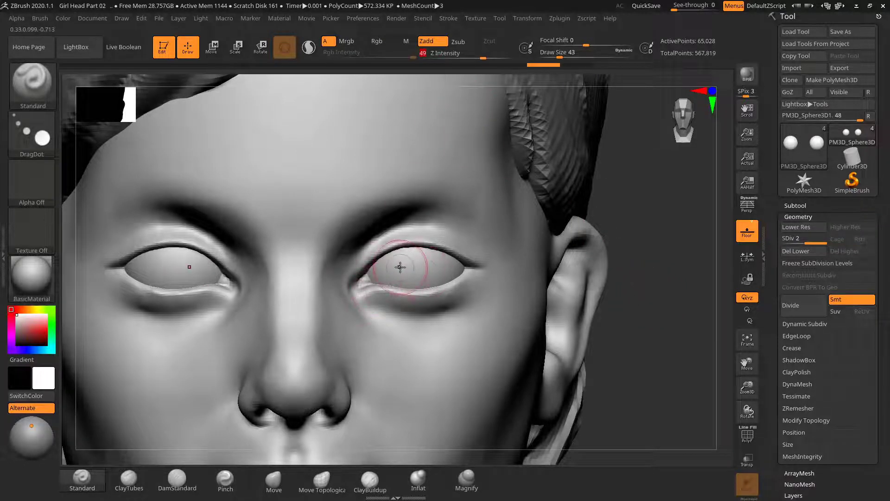
Raise a rounded cornea bulge on the front of both eyeballs and inspect its shape from several angles
{"action": "left_click_drag", "start_coordinate": [399, 268], "coordinate": [417, 268]}
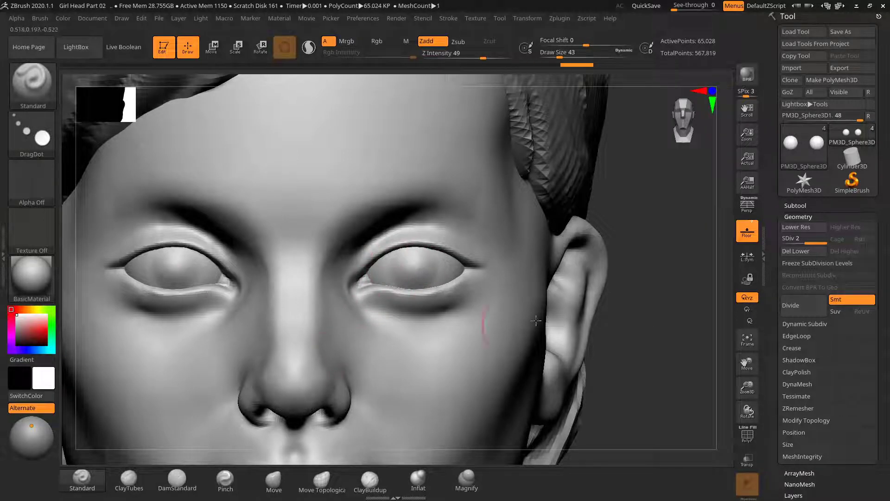
{"action": "mouse_move", "coordinate": [669, 297]}
{"action": "left_mouse_down"}
{"action": "mouse_move", "coordinate": [617, 293]}
{"action": "mouse_move", "coordinate": [658, 294]}
{"action": "mouse_move", "coordinate": [642, 315]}
{"action": "mouse_move", "coordinate": [580, 312]}
{"action": "mouse_move", "coordinate": [652, 297]}
{"action": "mouse_move", "coordinate": [644, 262]}
{"action": "mouse_move", "coordinate": [631, 266]}
{"action": "left_mouse_up"}
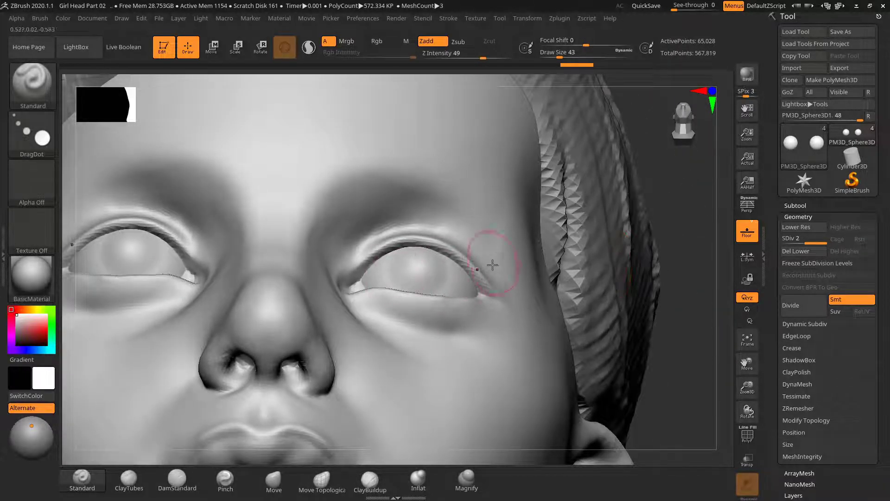
{"action": "left_click_drag", "start_coordinate": [691, 266], "coordinate": [615, 298]}
{"action": "left_click_drag", "start_coordinate": [153, 308], "coordinate": [195, 290]}
{"action": "left_click_drag", "start_coordinate": [674, 260], "coordinate": [535, 191], "text": "alt"}
{"action": "left_click_drag", "start_coordinate": [557, 224], "coordinate": [571, 310]}
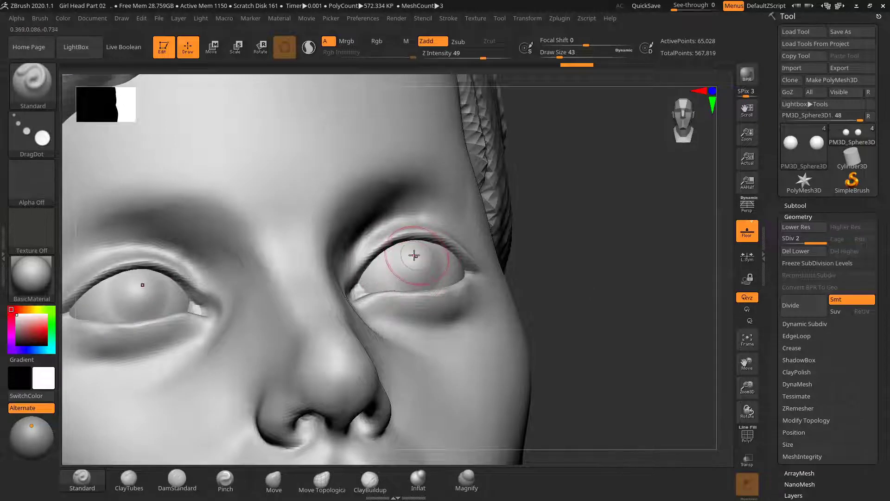
{"action": "mouse_move", "coordinate": [612, 248]}
{"action": "left_mouse_down"}
{"action": "mouse_move", "coordinate": [596, 263]}
{"action": "mouse_move", "coordinate": [608, 259]}
{"action": "left_mouse_up"}
{"action": "left_click_drag", "start_coordinate": [682, 256], "coordinate": [691, 297], "text": "alt"}
Reduce the draw size to 14, enable the Mrgb channel and choose the ToyPlastic material
{"action": "key", "text": "s"}
{"action": "left_click_drag", "start_coordinate": [399, 261], "coordinate": [393, 260]}
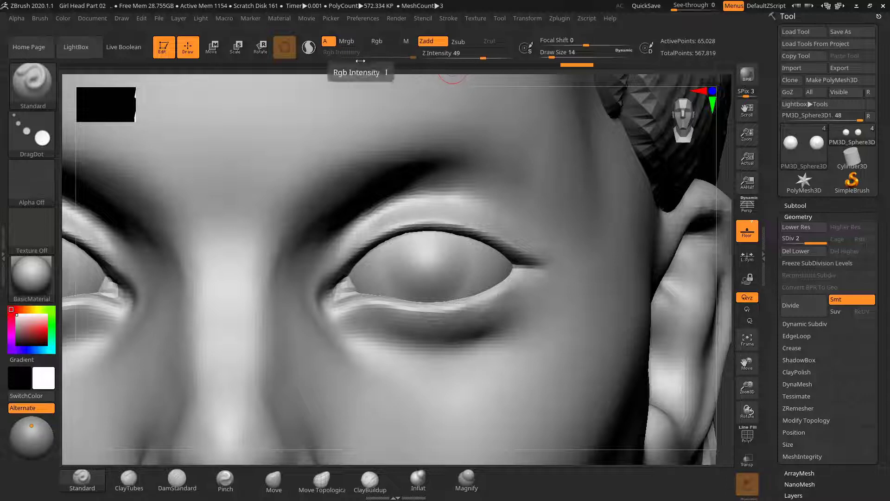
{"action": "left_click", "coordinate": [355, 41]}
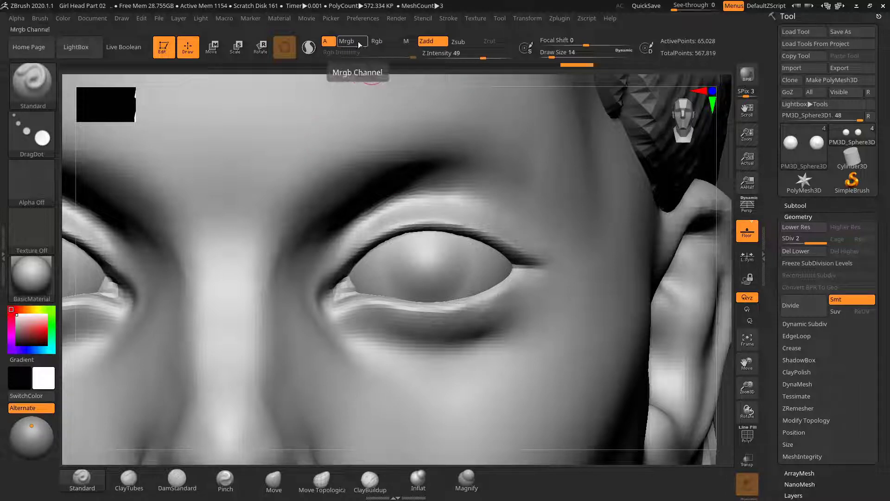
{"action": "left_click", "coordinate": [38, 278]}
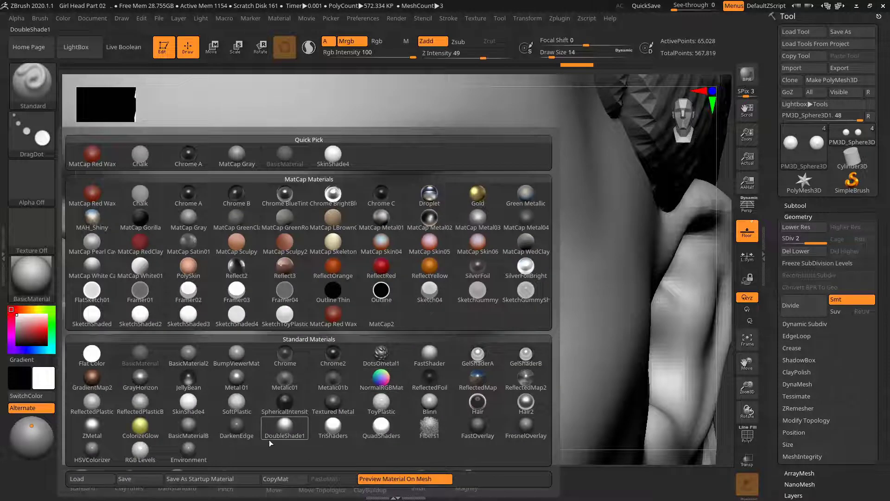
{"action": "left_click", "coordinate": [376, 408]}
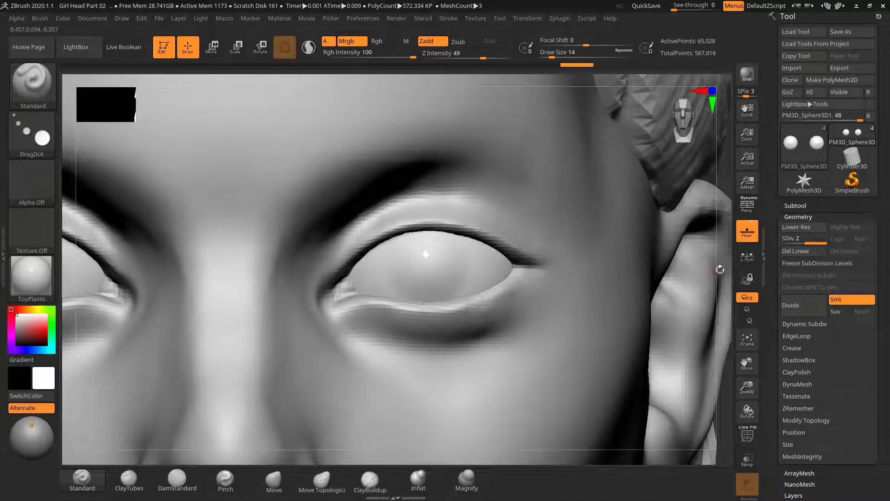
Fill the PM3D_Sphere3D1 eyeballs with white and the ToyPlastic material
{"action": "left_click_drag", "start_coordinate": [720, 269], "coordinate": [513, 279], "text": "alt"}
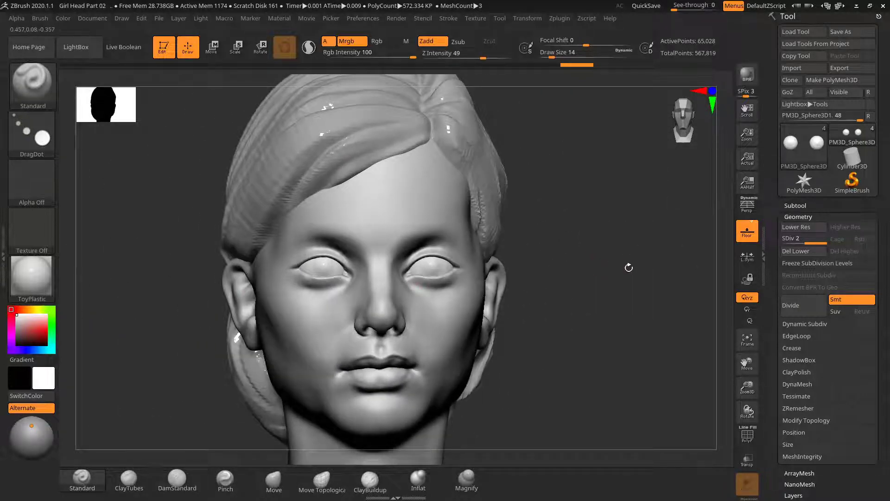
{"action": "mouse_move", "coordinate": [629, 268]}
{"action": "left_mouse_down", "text": "alt"}
{"action": "mouse_move", "coordinate": [581, 271]}
{"action": "mouse_move", "coordinate": [616, 269]}
{"action": "left_mouse_up", "text": "alt"}
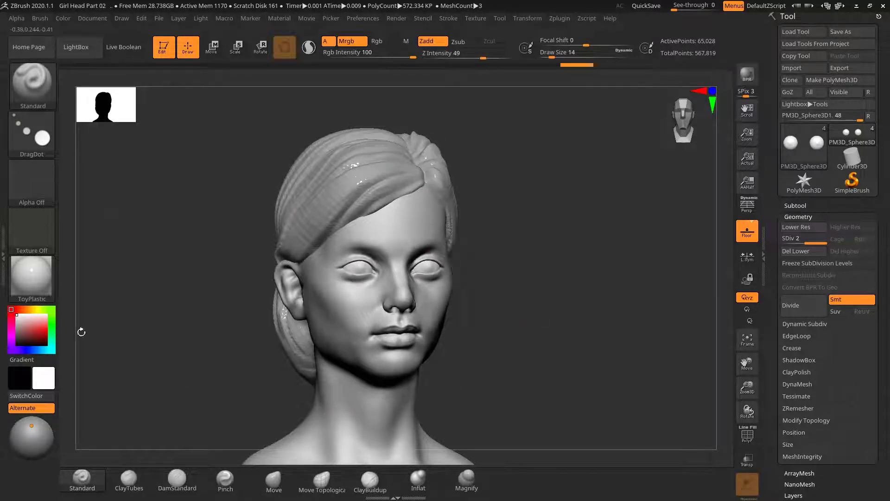
{"action": "left_click_drag", "start_coordinate": [558, 277], "coordinate": [519, 279]}
{"action": "left_click_drag", "start_coordinate": [519, 279], "coordinate": [662, 327], "text": "alt"}
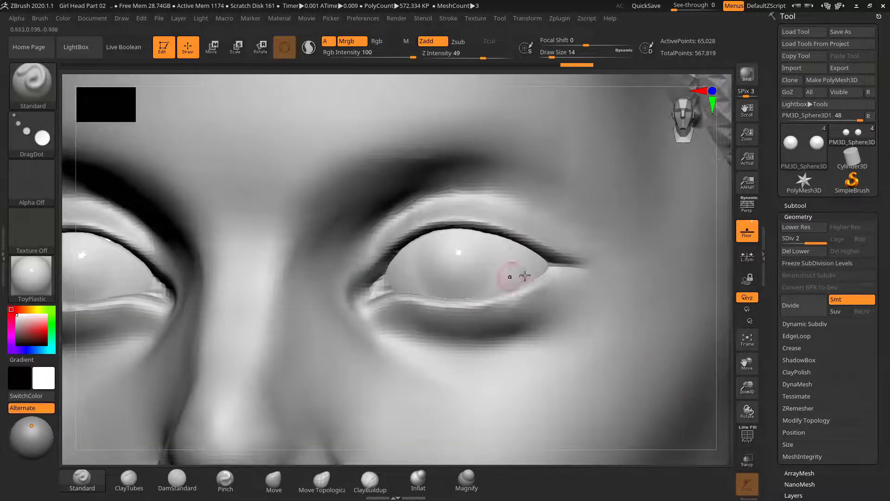
{"action": "left_click_drag", "start_coordinate": [729, 281], "coordinate": [719, 280]}
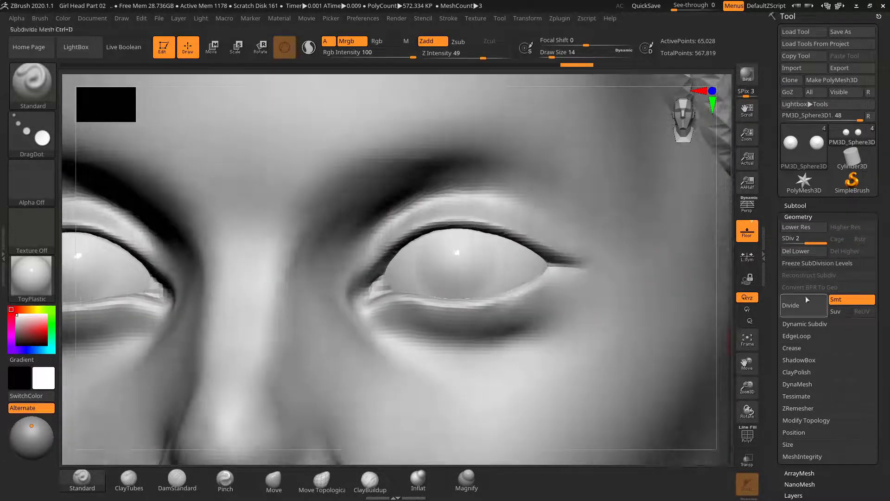
{"action": "left_click", "coordinate": [800, 207]}
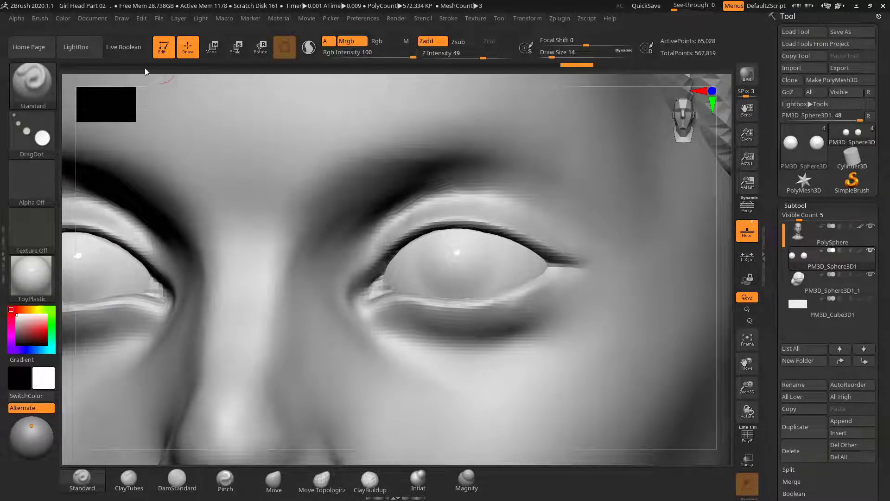
{"action": "left_click", "coordinate": [64, 19]}
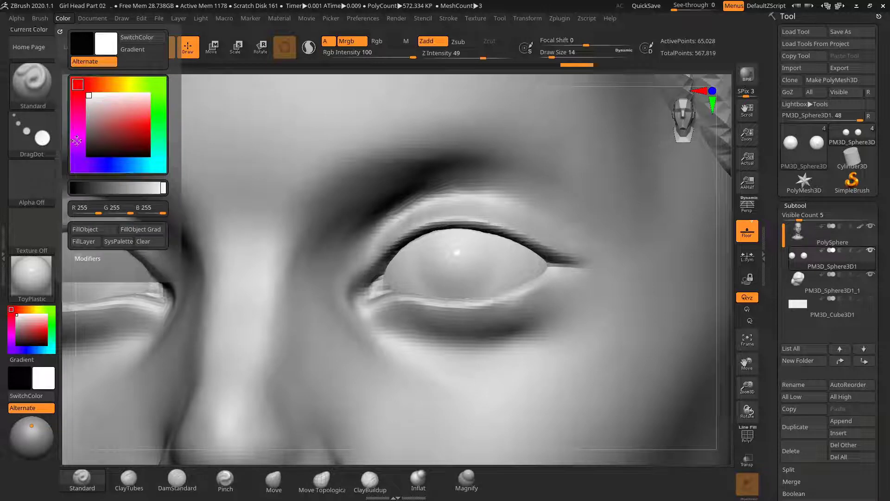
{"action": "left_click", "coordinate": [94, 232]}
Preview a red active colour and examine the filled eyeballs against the whole head and up close
{"action": "left_click_drag", "start_coordinate": [728, 290], "coordinate": [710, 295]}
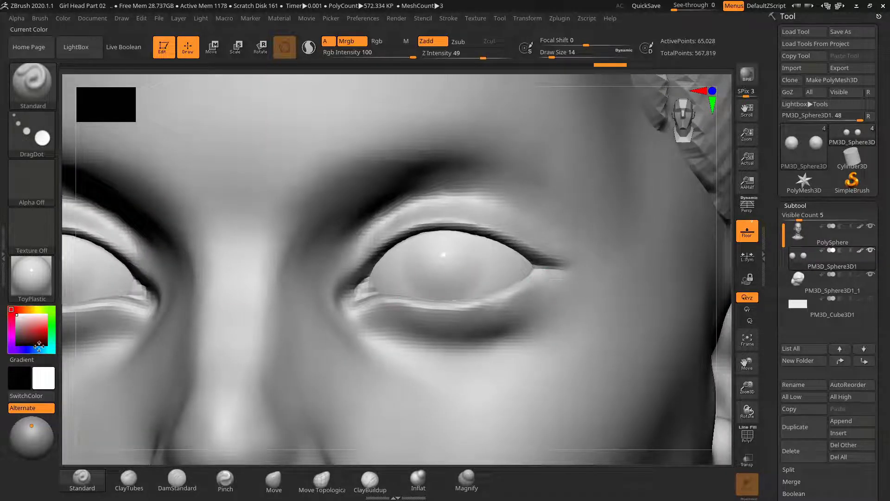
{"action": "left_click_drag", "start_coordinate": [24, 326], "coordinate": [38, 330]}
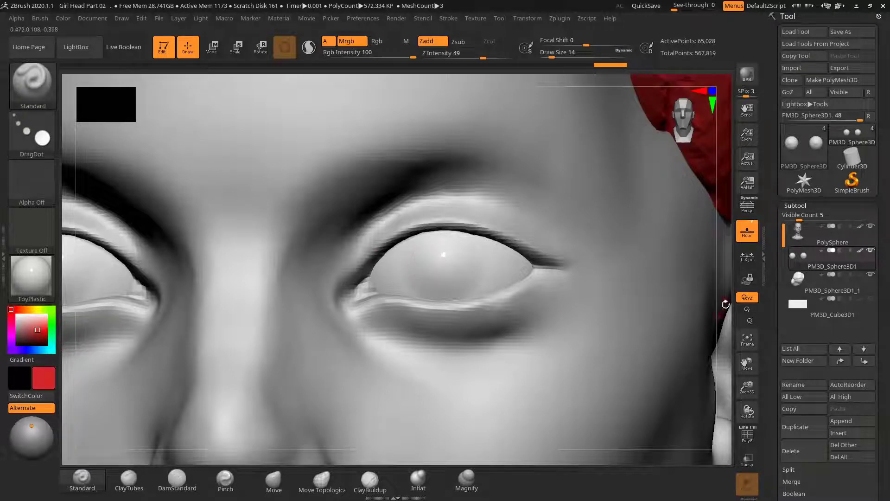
{"action": "key", "text": "f"}
{"action": "right_click_drag", "start_coordinate": [600, 252], "coordinate": [539, 229], "text": "ctrl"}
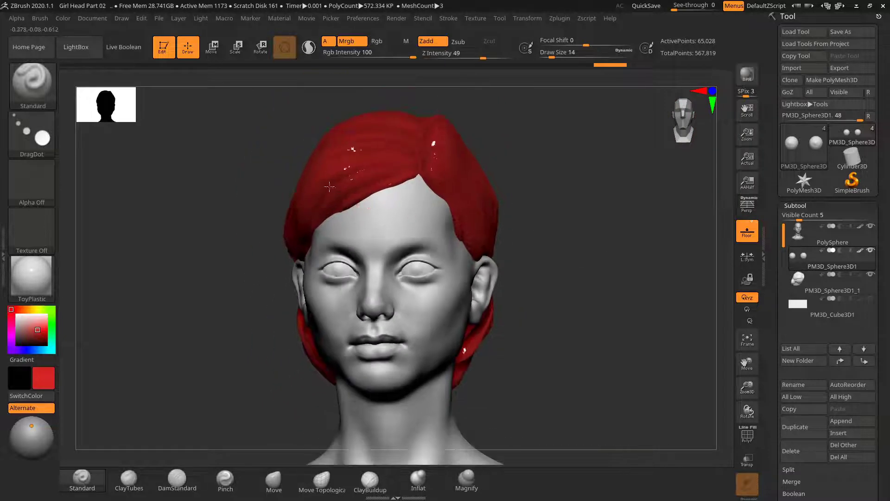
{"action": "left_click_drag", "start_coordinate": [539, 252], "coordinate": [638, 246]}
{"action": "right_click_drag", "start_coordinate": [638, 246], "coordinate": [660, 273], "text": "ctrl"}
{"action": "left_click_drag", "start_coordinate": [660, 272], "coordinate": [665, 293]}
{"action": "right_click_drag", "start_coordinate": [664, 293], "coordinate": [551, 227], "text": "ctrl"}
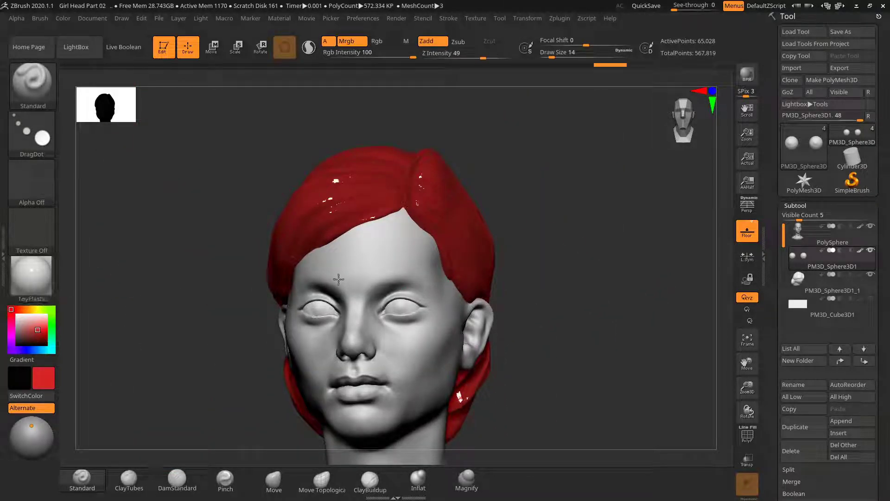
{"action": "right_click_drag", "start_coordinate": [607, 274], "coordinate": [664, 330], "text": "ctrl"}
{"action": "left_click_drag", "start_coordinate": [664, 329], "coordinate": [684, 307]}
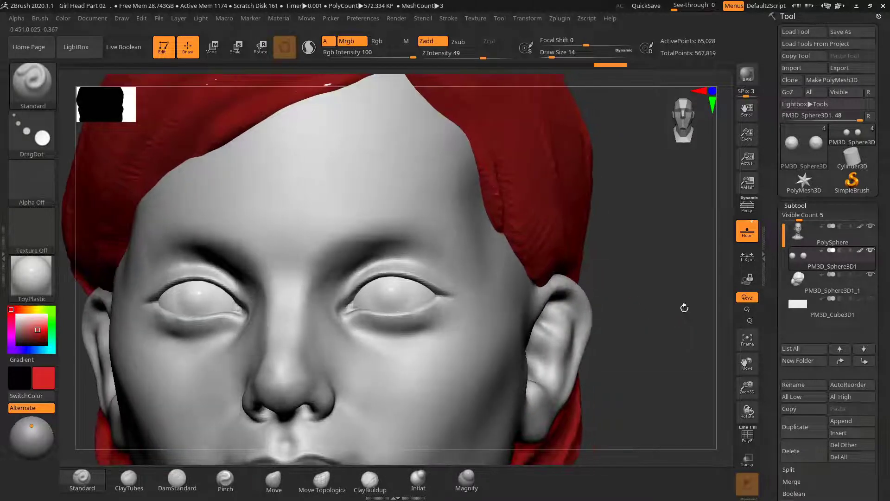
{"action": "mouse_move", "coordinate": [684, 308]}
{"action": "right_mouse_down", "text": "ctrl"}
{"action": "mouse_move", "coordinate": [696, 292]}
{"action": "mouse_move", "coordinate": [723, 300]}
{"action": "right_mouse_up", "text": "ctrl"}
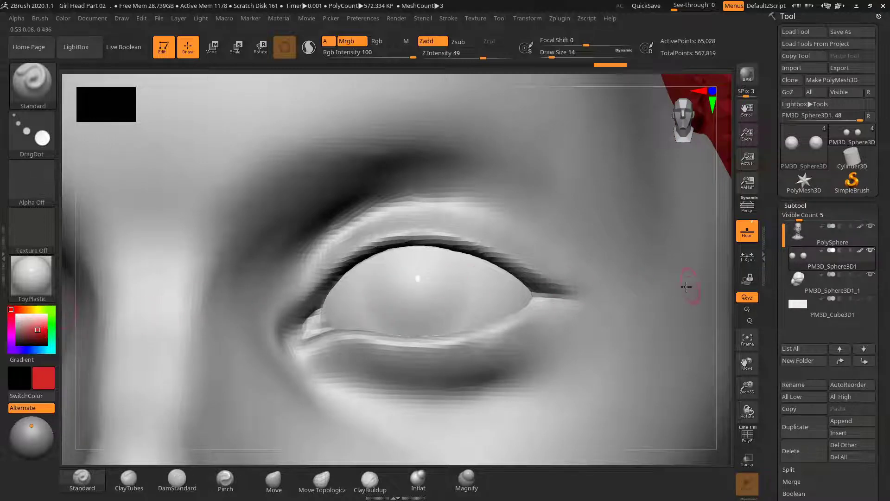
{"action": "left_click_drag", "start_coordinate": [734, 282], "coordinate": [725, 297]}
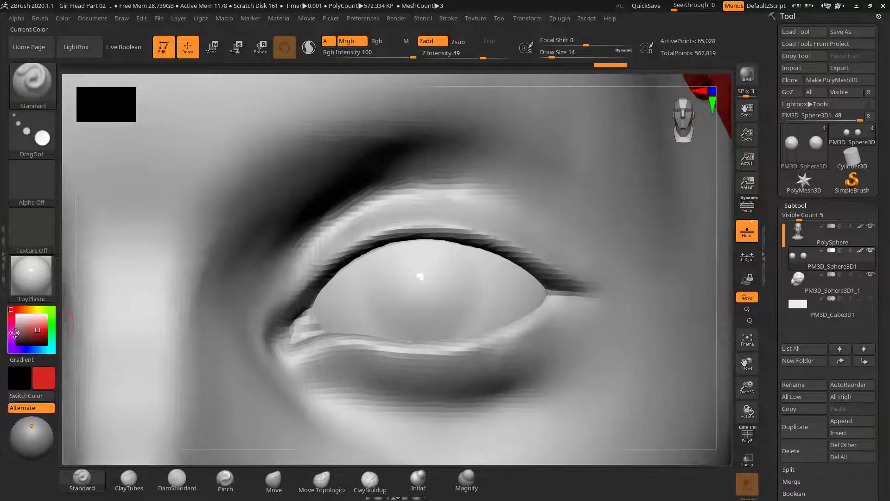
Pick a muted pink colour (RGB 152, 114, 114) and switch the Standard brush to the FreeHand stroke
{"action": "left_click_drag", "start_coordinate": [25, 329], "coordinate": [20, 328]}
{"action": "key", "text": "s"}
{"action": "left_click_drag", "start_coordinate": [318, 283], "coordinate": [314, 287]}
{"action": "left_click", "coordinate": [36, 130]}
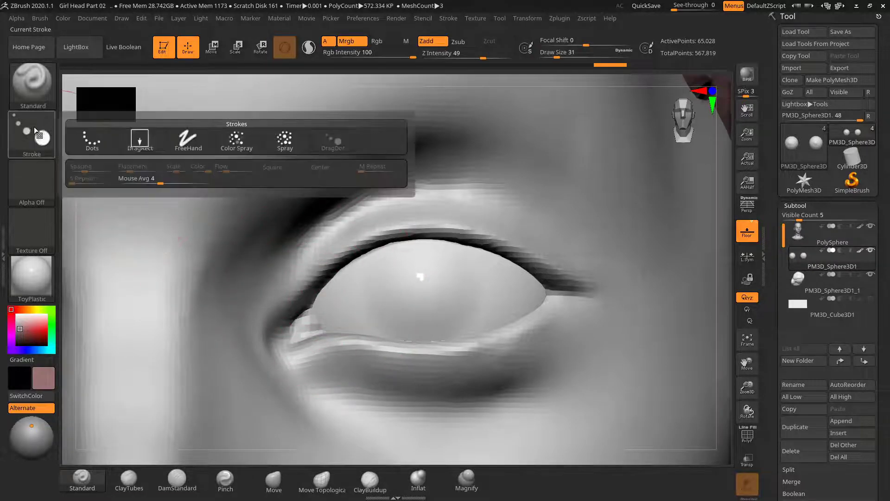
{"action": "left_click", "coordinate": [170, 137]}
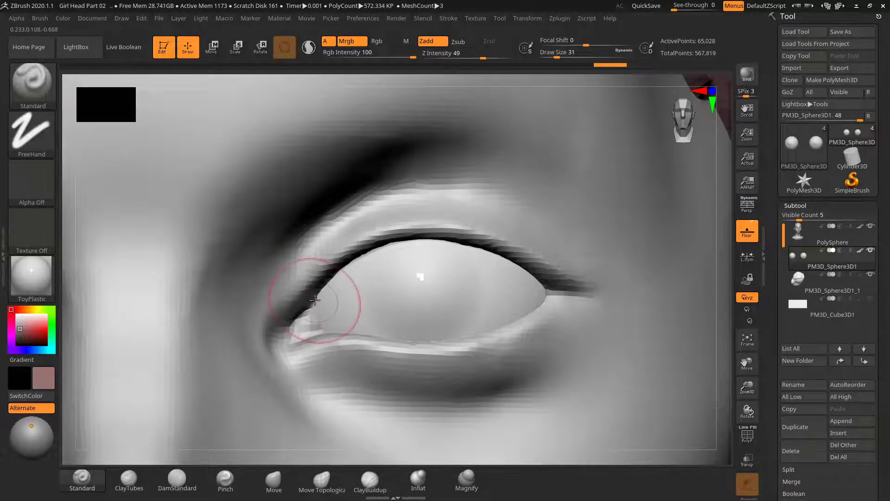
Set the draw size to 28 and make the brush paint only colour, with Rgb enabled and Zadd off
{"action": "key", "text": "s"}
{"action": "left_click_drag", "start_coordinate": [314, 297], "coordinate": [311, 297]}
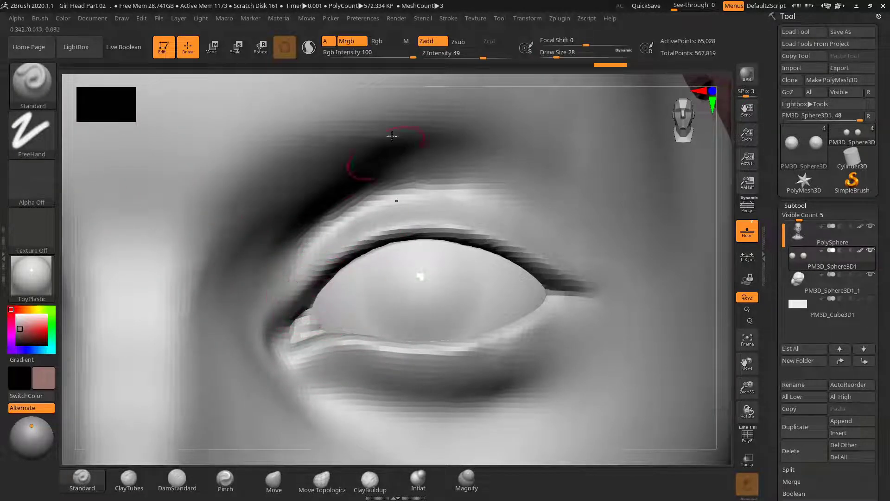
{"action": "left_click", "coordinate": [384, 42]}
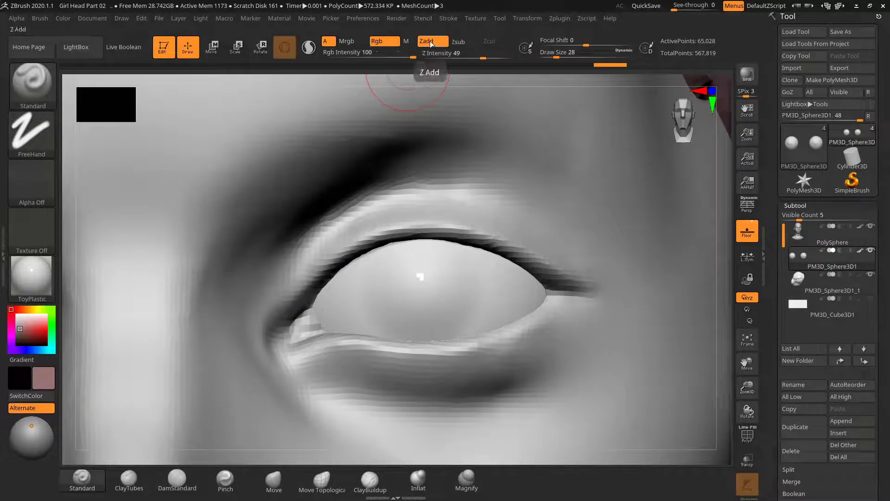
{"action": "left_click", "coordinate": [436, 43]}
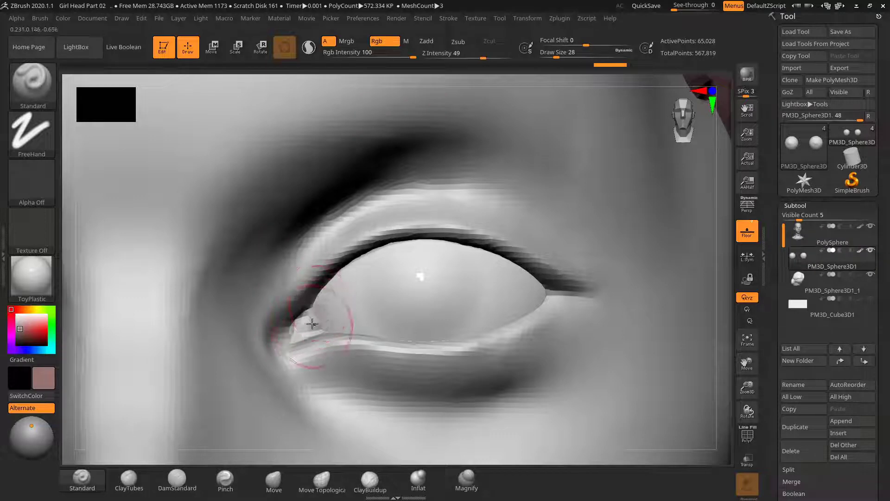
Paint a muted pink tint around the corners and lid edges of the eyeballs
{"action": "mouse_move", "coordinate": [311, 330]}
{"action": "left_mouse_down"}
{"action": "mouse_move", "coordinate": [326, 265]}
{"action": "mouse_move", "coordinate": [327, 317]}
{"action": "mouse_move", "coordinate": [353, 345]}
{"action": "mouse_move", "coordinate": [369, 346]}
{"action": "mouse_move", "coordinate": [302, 328]}
{"action": "mouse_move", "coordinate": [358, 307]}
{"action": "mouse_move", "coordinate": [321, 281]}
{"action": "mouse_move", "coordinate": [345, 340]}
{"action": "left_mouse_up"}
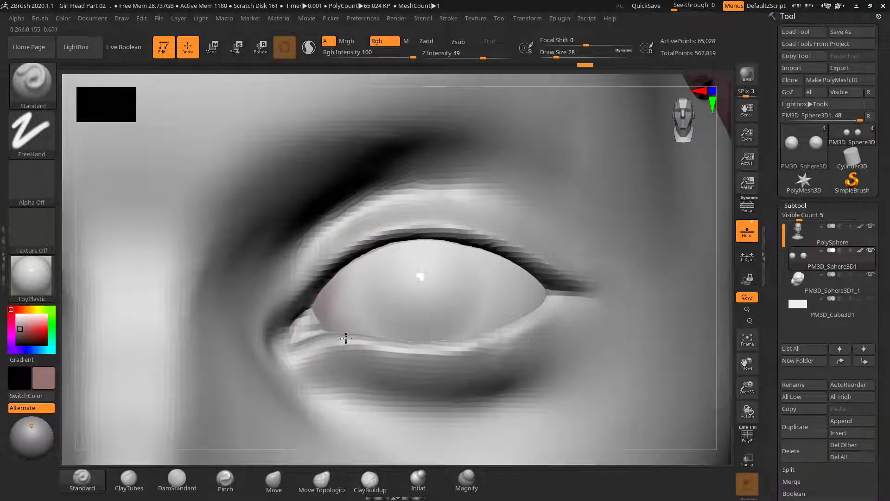
{"action": "mouse_move", "coordinate": [513, 265]}
{"action": "left_mouse_down"}
{"action": "mouse_move", "coordinate": [523, 258]}
{"action": "mouse_move", "coordinate": [529, 324]}
{"action": "mouse_move", "coordinate": [507, 338]}
{"action": "mouse_move", "coordinate": [510, 318]}
{"action": "mouse_move", "coordinate": [521, 320]}
{"action": "left_mouse_up"}
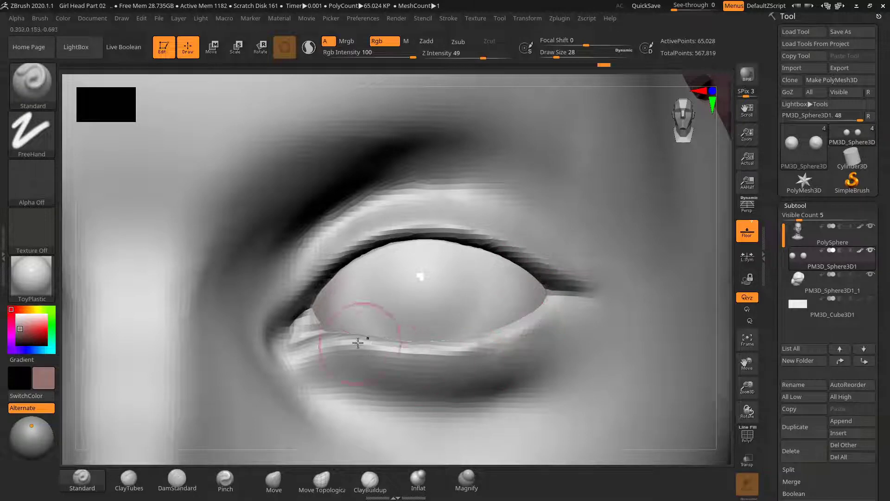
{"action": "mouse_move", "coordinate": [359, 340]}
{"action": "left_mouse_down"}
{"action": "mouse_move", "coordinate": [318, 295]}
{"action": "mouse_move", "coordinate": [346, 246]}
{"action": "mouse_move", "coordinate": [327, 273]}
{"action": "mouse_move", "coordinate": [331, 346]}
{"action": "left_mouse_up"}
{"action": "mouse_move", "coordinate": [401, 226]}
{"action": "left_mouse_down"}
{"action": "mouse_move", "coordinate": [403, 236]}
{"action": "mouse_move", "coordinate": [379, 230]}
{"action": "mouse_move", "coordinate": [509, 262]}
{"action": "mouse_move", "coordinate": [484, 252]}
{"action": "left_mouse_up"}
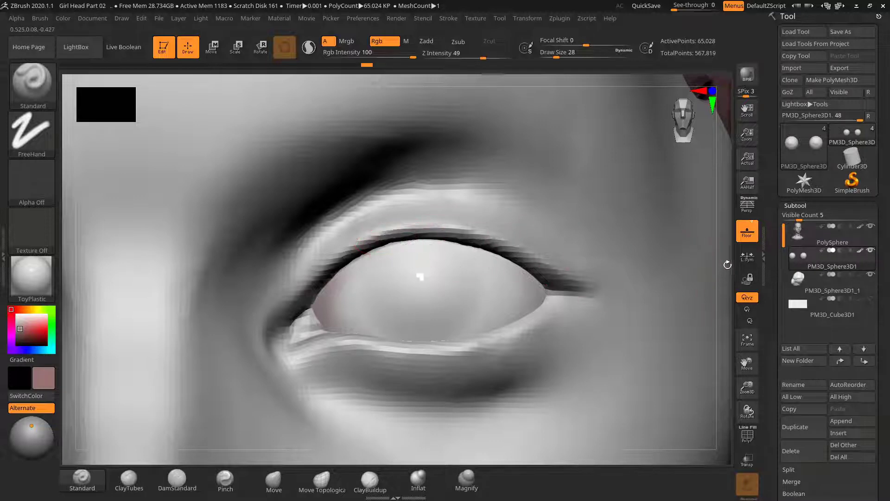
{"action": "left_click_drag", "start_coordinate": [727, 265], "coordinate": [727, 249]}
{"action": "mouse_move", "coordinate": [371, 339]}
{"action": "left_mouse_down"}
{"action": "mouse_move", "coordinate": [364, 344]}
{"action": "mouse_move", "coordinate": [409, 348]}
{"action": "left_mouse_up"}
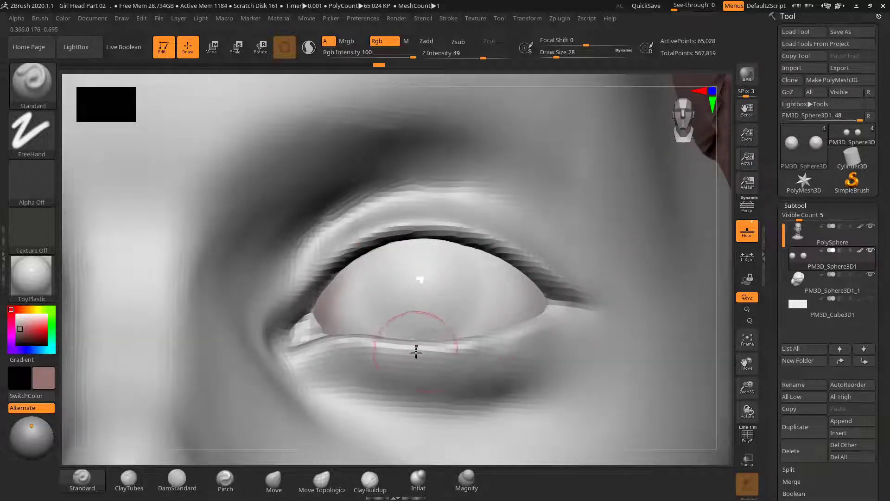
{"action": "mouse_move", "coordinate": [505, 318]}
{"action": "left_mouse_down"}
{"action": "mouse_move", "coordinate": [433, 346]}
{"action": "mouse_move", "coordinate": [332, 327]}
{"action": "mouse_move", "coordinate": [350, 328]}
{"action": "mouse_move", "coordinate": [392, 364]}
{"action": "mouse_move", "coordinate": [336, 279]}
{"action": "left_mouse_up"}
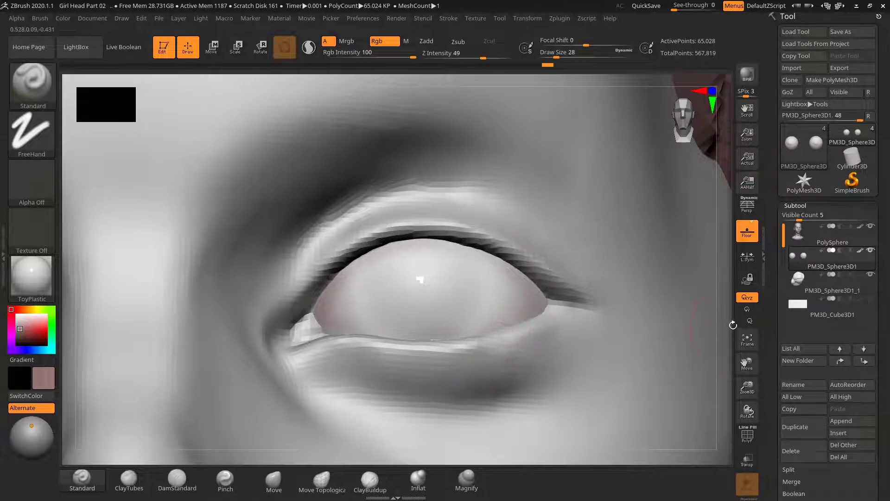
Choose a dark orange-brown colour and reduce the draw size to 23 for painting the eyeballs
{"action": "mouse_move", "coordinate": [730, 325]}
{"action": "left_mouse_down"}
{"action": "mouse_move", "coordinate": [731, 347]}
{"action": "mouse_move", "coordinate": [546, 291]}
{"action": "mouse_move", "coordinate": [696, 366]}
{"action": "left_mouse_up"}
{"action": "left_click_drag", "start_coordinate": [726, 320], "coordinate": [725, 337], "text": "alt"}
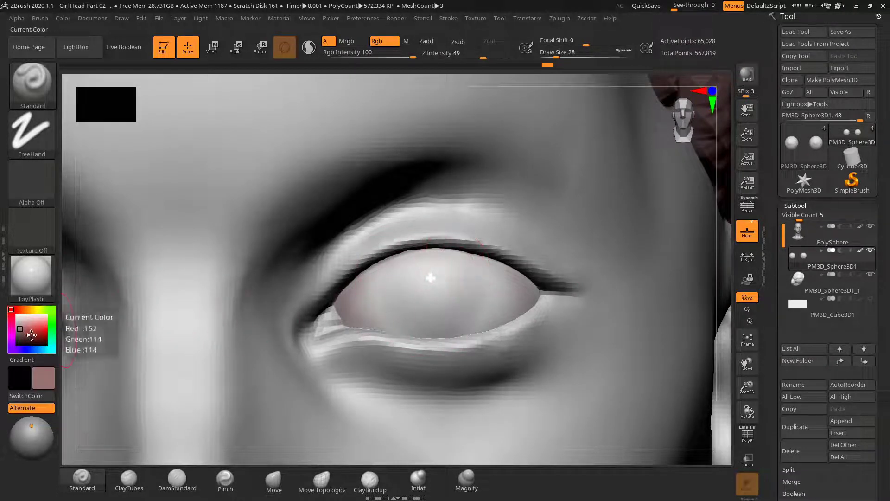
{"action": "left_click", "coordinate": [23, 339]}
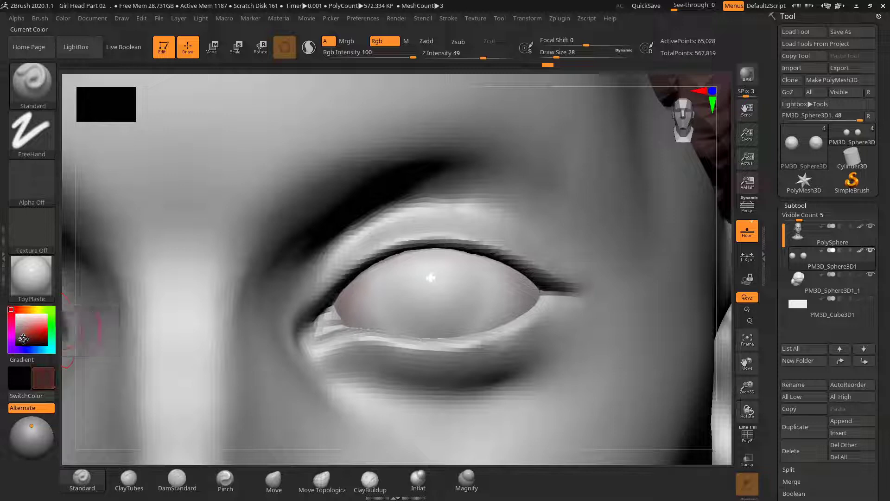
{"action": "left_click_drag", "start_coordinate": [22, 342], "coordinate": [26, 339]}
{"action": "left_click", "coordinate": [27, 310]}
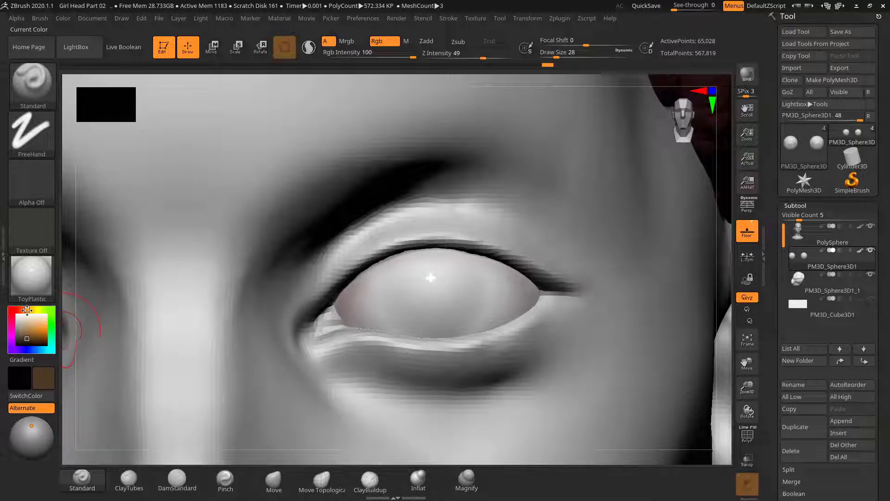
{"action": "left_click_drag", "start_coordinate": [31, 337], "coordinate": [31, 339]}
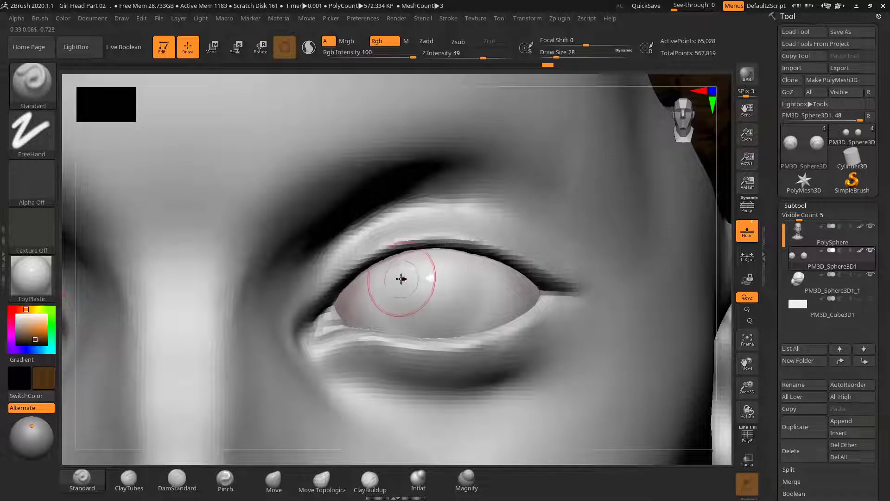
{"action": "key", "text": "s"}
{"action": "left_click_drag", "start_coordinate": [411, 291], "coordinate": [409, 291]}
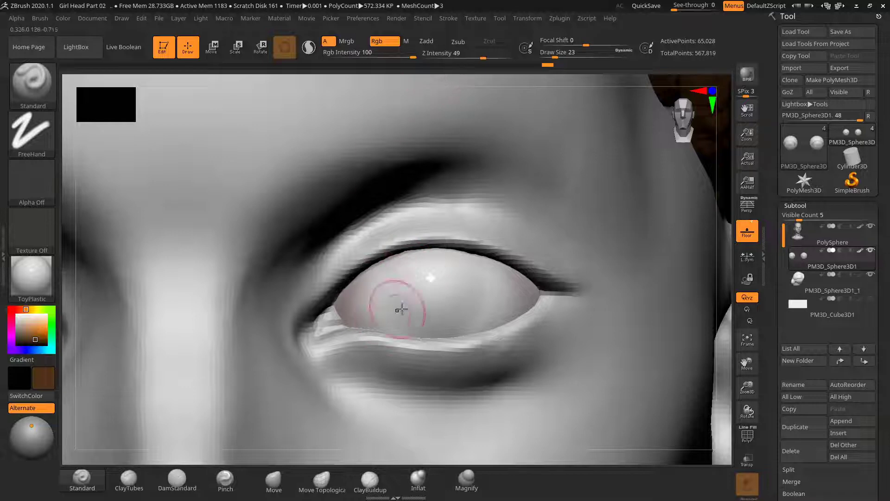
Paint round dark orange-brown irises in the middle of the eyeballs, filling them evenly between the lids
{"action": "mouse_move", "coordinate": [403, 274]}
{"action": "left_mouse_down"}
{"action": "mouse_move", "coordinate": [394, 325]}
{"action": "mouse_move", "coordinate": [436, 334]}
{"action": "mouse_move", "coordinate": [468, 299]}
{"action": "mouse_move", "coordinate": [433, 257]}
{"action": "mouse_move", "coordinate": [389, 290]}
{"action": "mouse_move", "coordinate": [392, 319]}
{"action": "mouse_move", "coordinate": [427, 322]}
{"action": "left_mouse_up"}
{"action": "left_click_drag", "start_coordinate": [449, 269], "coordinate": [410, 267]}
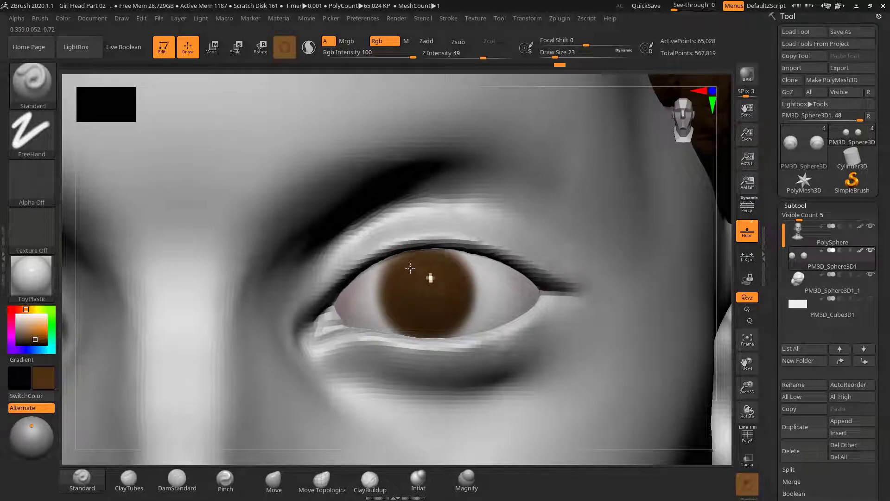
{"action": "left_click_drag", "start_coordinate": [454, 293], "coordinate": [430, 262]}
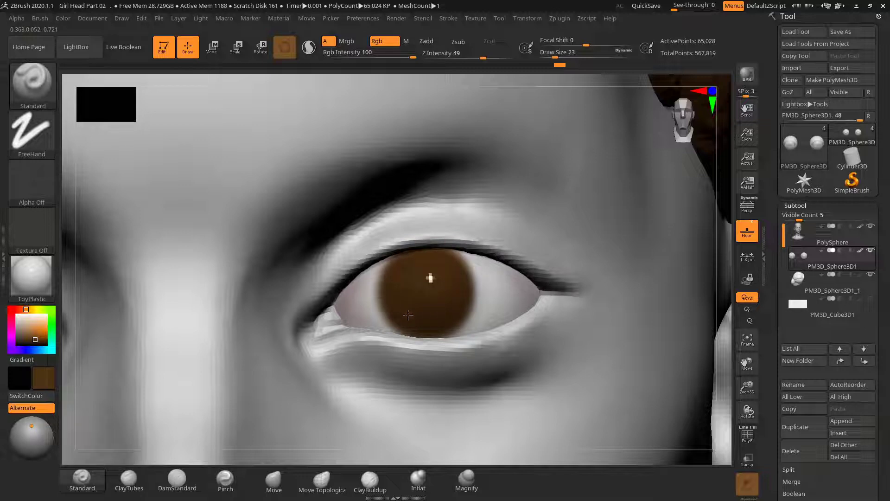
{"action": "left_click_drag", "start_coordinate": [723, 234], "coordinate": [412, 227]}
{"action": "left_click_drag", "start_coordinate": [628, 231], "coordinate": [704, 305]}
{"action": "left_click_drag", "start_coordinate": [721, 276], "coordinate": [689, 292], "text": "alt"}
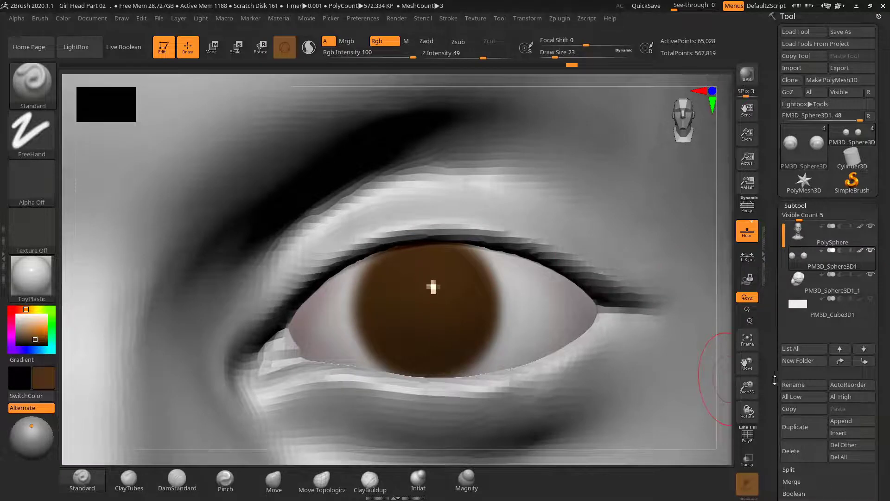
Isolate the eyeballs with Solo, even out the brown iris into a full circle, and show the whole head again
{"action": "left_click", "coordinate": [527, 18]}
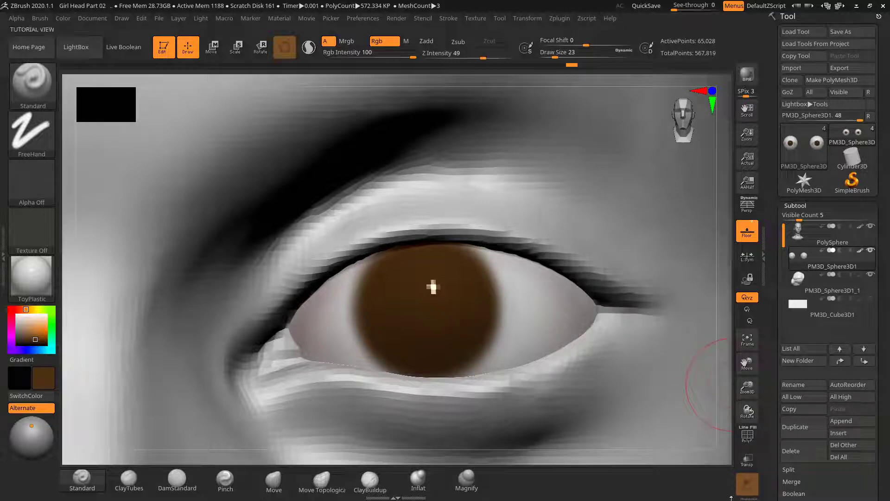
{"action": "left_click", "coordinate": [527, 18]}
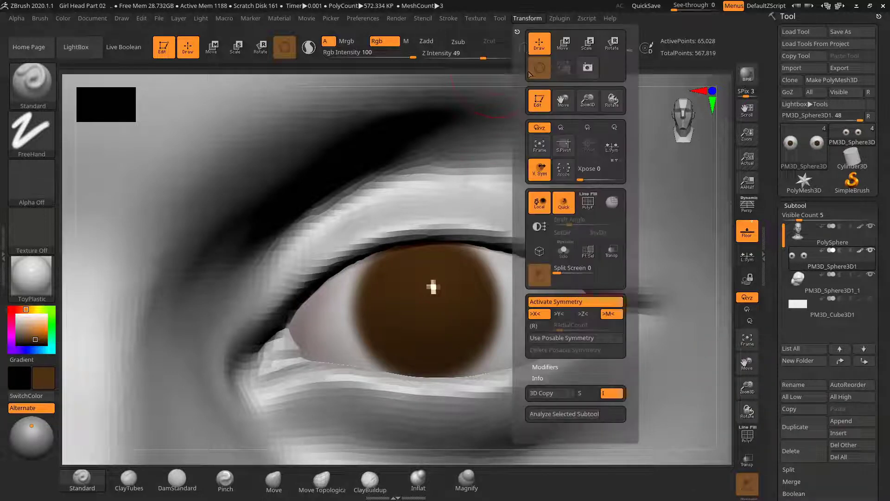
{"action": "left_click", "coordinate": [564, 251]}
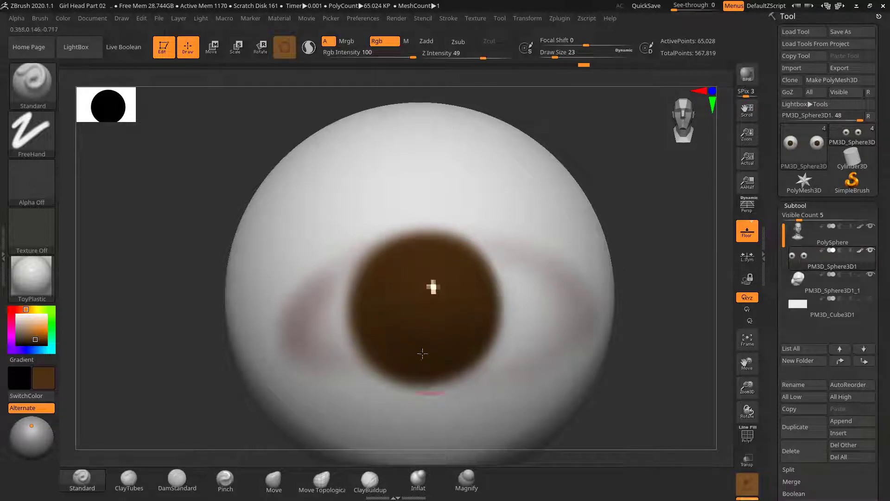
{"action": "left_click", "coordinate": [532, 20]}
{"action": "left_click", "coordinate": [564, 254]}
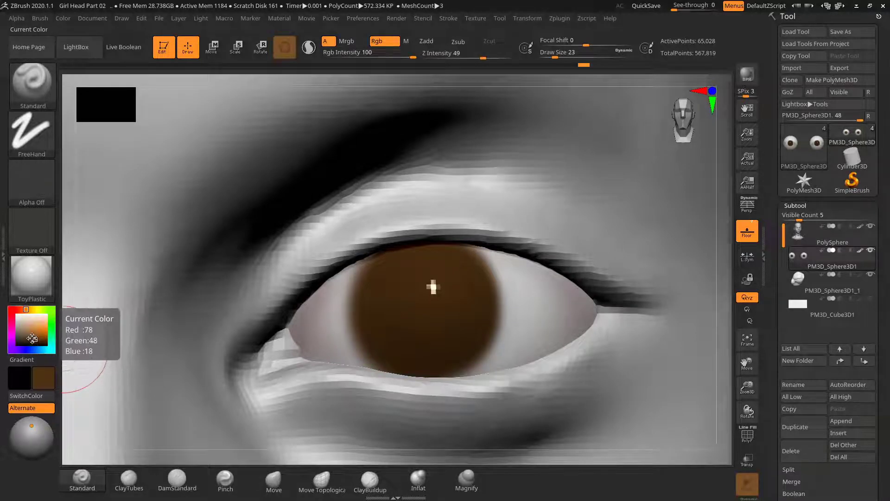
Pick black as the paint colour and set the draw size to 10
{"action": "left_click_drag", "start_coordinate": [25, 342], "coordinate": [11, 348]}
{"action": "type", "text": "s"}
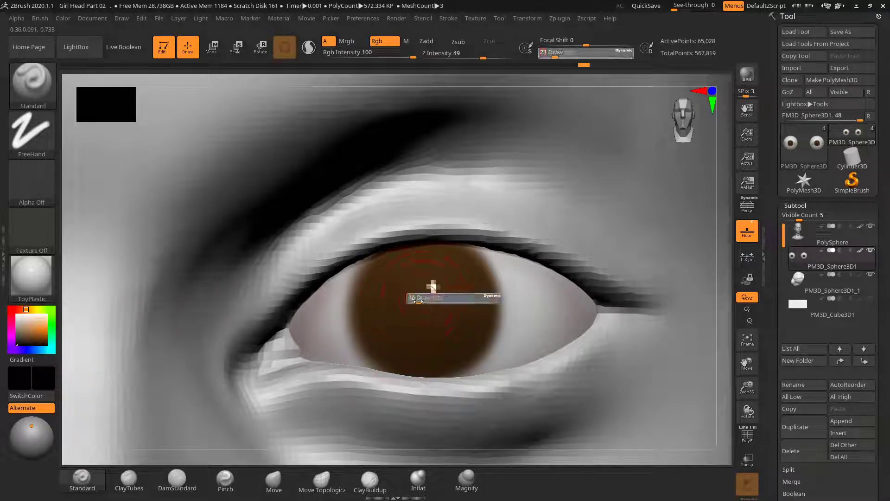
{"action": "type", "text": "10"}
{"action": "key", "text": "Return"}
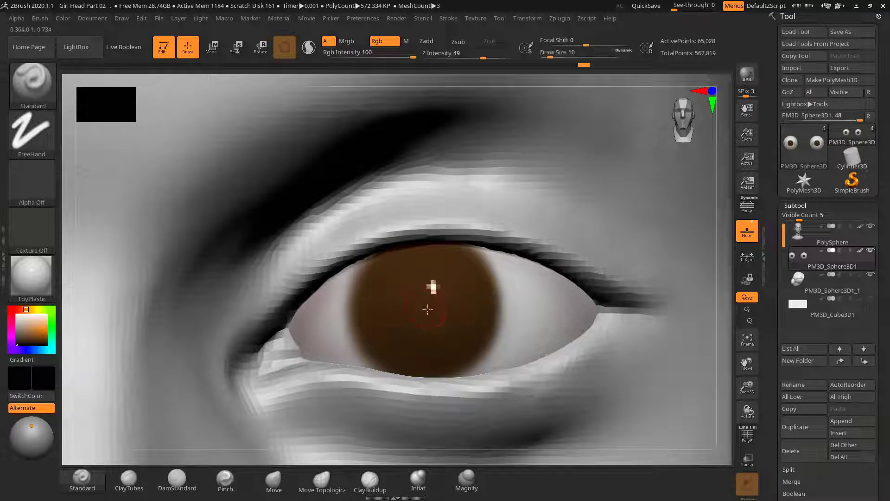
Place a round black pupil at the centre of the iris using the DragDot stroke and draw size 21
{"action": "left_click_drag", "start_coordinate": [428, 309], "coordinate": [419, 296]}
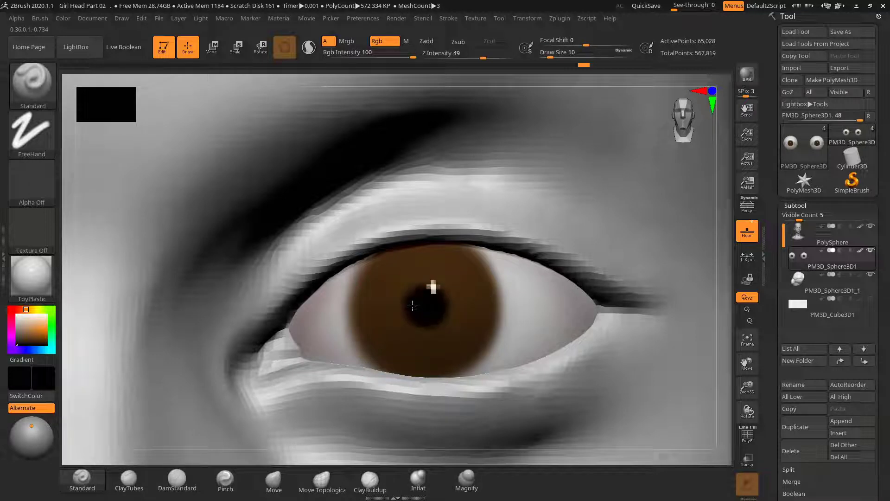
{"action": "key", "text": "ctrl+z"}
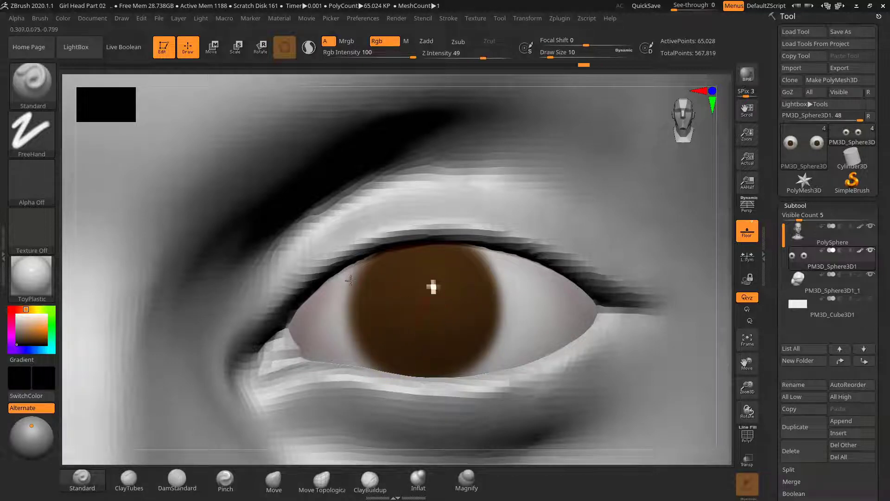
{"action": "left_click", "coordinate": [36, 116]}
{"action": "left_click", "coordinate": [343, 144]}
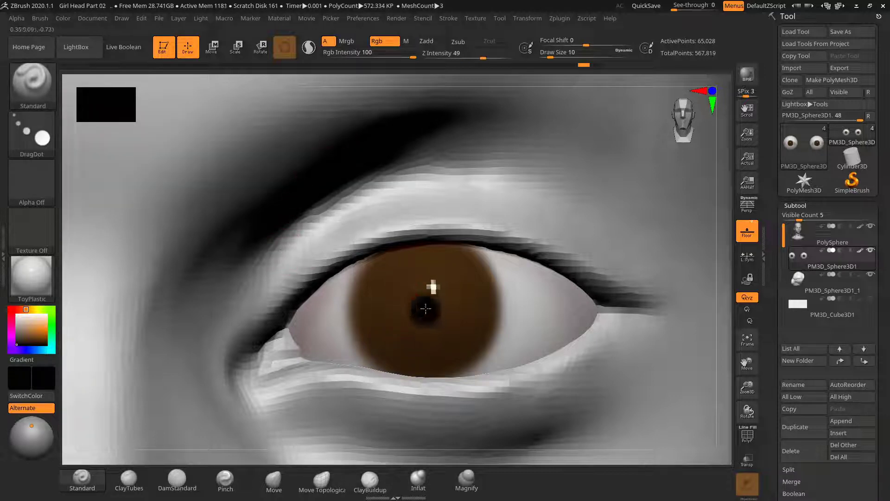
{"action": "key", "text": "s"}
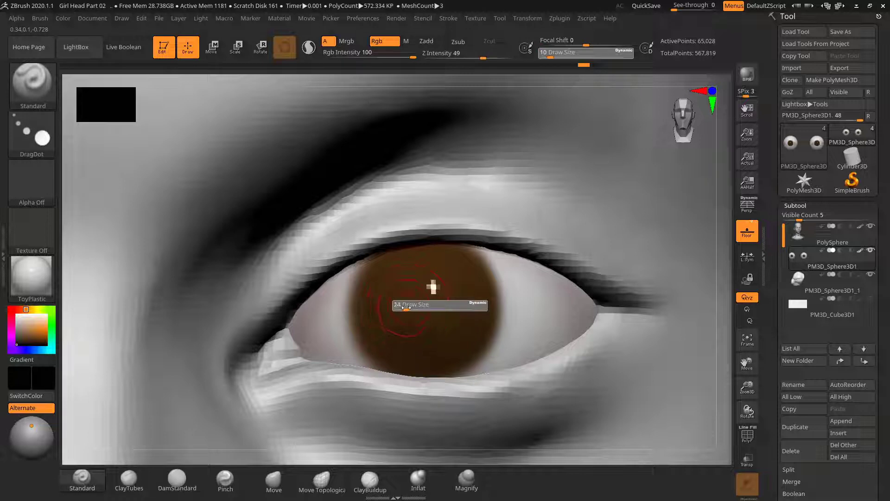
{"action": "left_click_drag", "start_coordinate": [406, 308], "coordinate": [433, 309]}
{"action": "key", "text": "ctrl+z"}
{"action": "key", "text": "s"}
{"action": "left_click", "coordinate": [411, 307]}
{"action": "key", "text": "ctrl+z"}
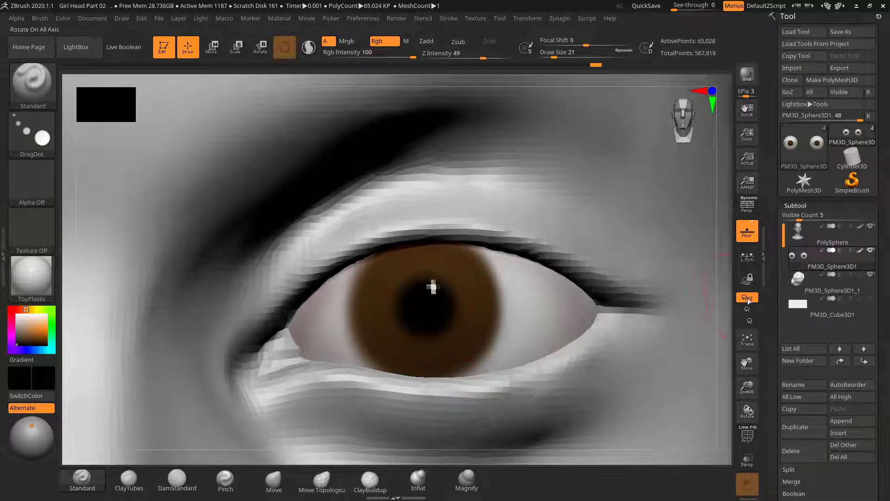
Switch the brush back to the FreeHand stroke and choose a lighter orange-brown colour
{"action": "left_click_drag", "start_coordinate": [728, 291], "coordinate": [510, 262], "text": "alt"}
{"action": "left_click_drag", "start_coordinate": [694, 265], "coordinate": [692, 293]}
{"action": "mouse_move", "coordinate": [723, 243]}
{"action": "left_mouse_down"}
{"action": "mouse_move", "coordinate": [729, 234]}
{"action": "mouse_move", "coordinate": [721, 272]}
{"action": "mouse_move", "coordinate": [633, 280]}
{"action": "left_mouse_up"}
{"action": "left_click", "coordinate": [31, 135]}
{"action": "left_click", "coordinate": [188, 139]}
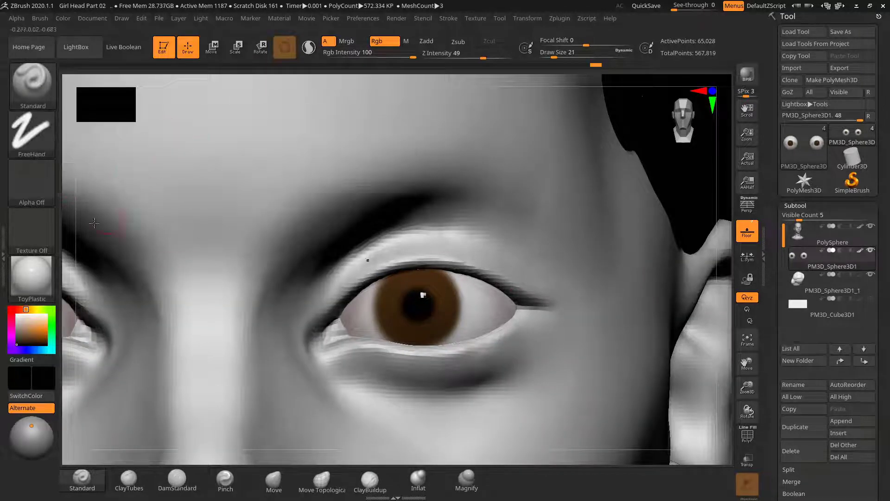
{"action": "left_click", "coordinate": [34, 331]}
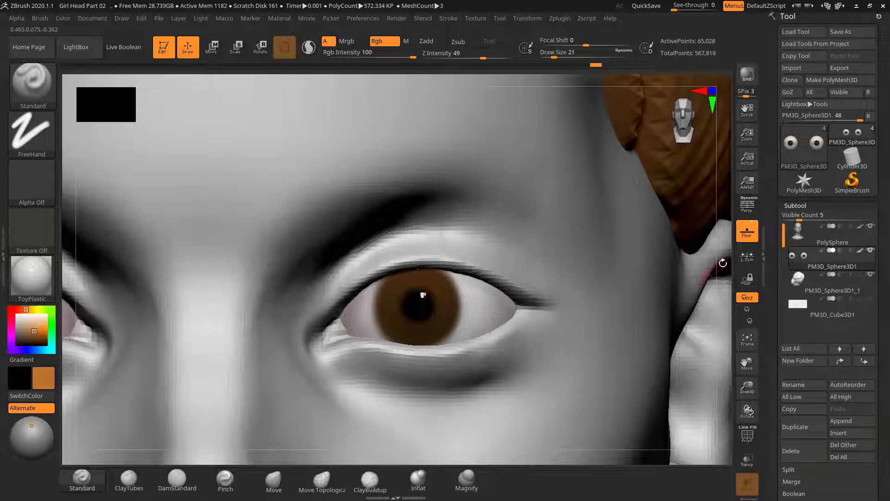
Reduce the draw size to 13 and paint a lighter brown ring in the iris around the pupil
{"action": "left_click_drag", "start_coordinate": [723, 263], "coordinate": [692, 257]}
{"action": "key", "text": "s"}
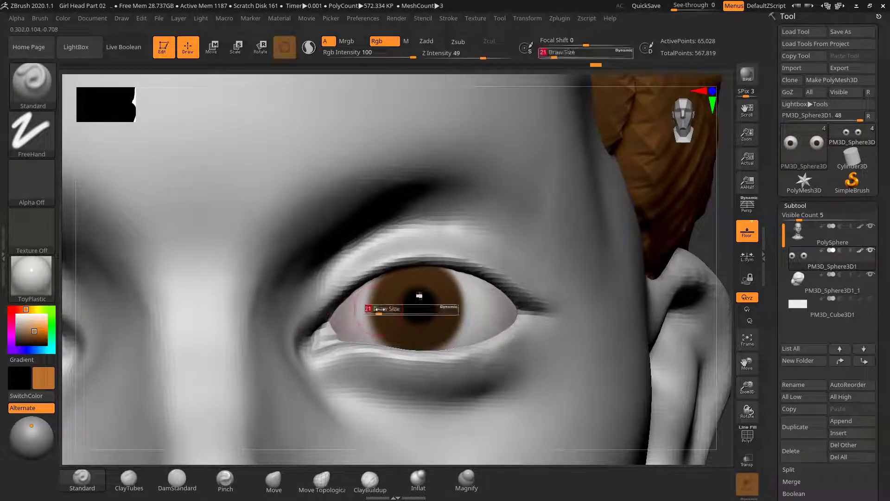
{"action": "left_click_drag", "start_coordinate": [380, 309], "coordinate": [392, 293]}
{"action": "key", "text": "s"}
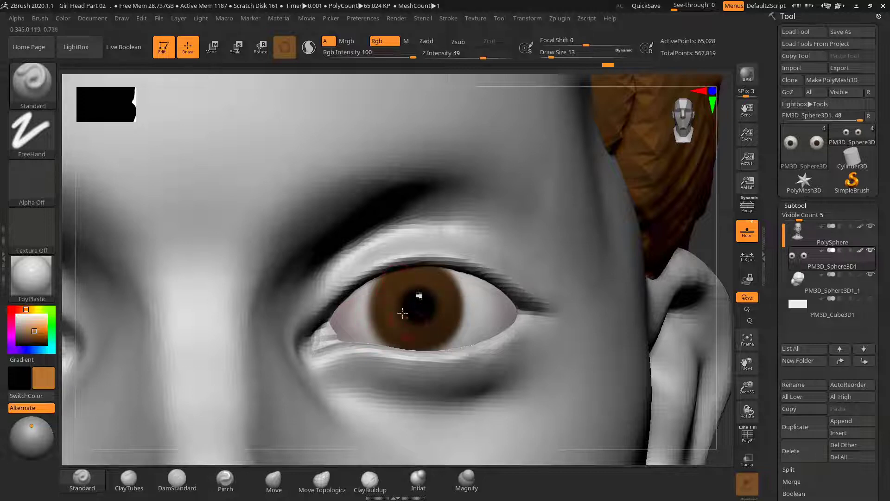
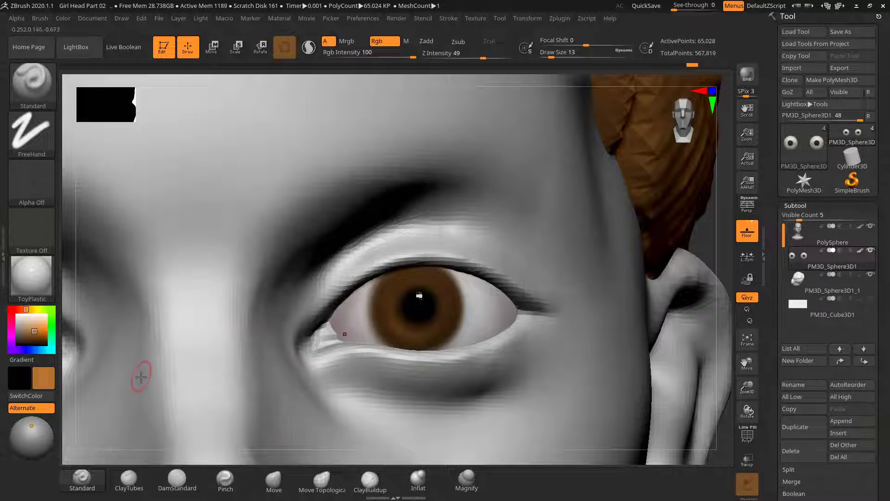
Choose a very dark brown colour and darken the outer rim of the iris
{"action": "left_click", "coordinate": [31, 343]}
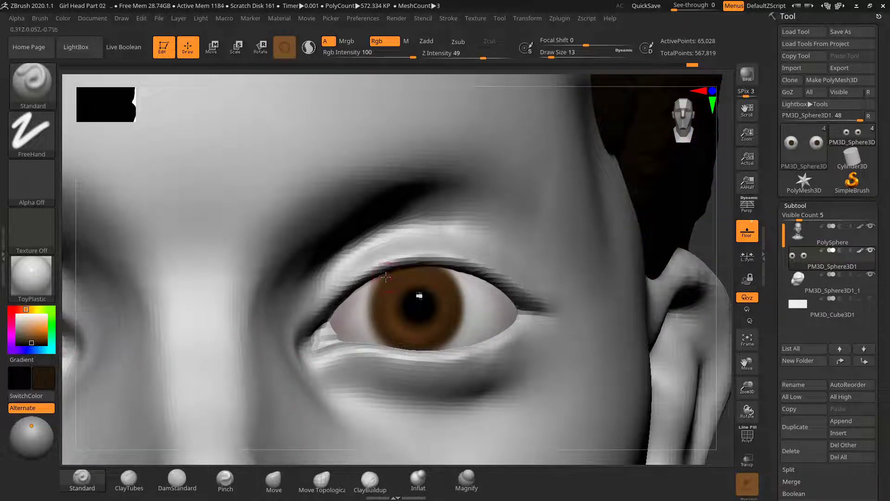
{"action": "left_click_drag", "start_coordinate": [390, 280], "coordinate": [382, 322]}
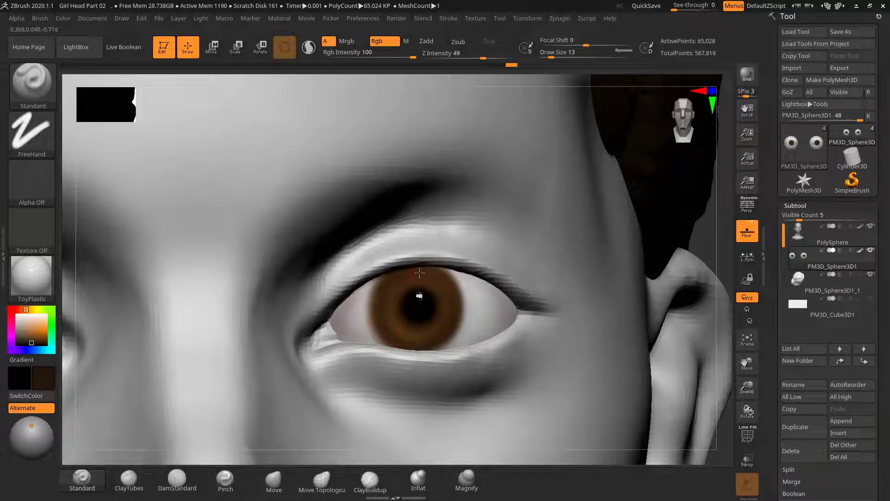
{"action": "left_click_drag", "start_coordinate": [695, 222], "coordinate": [664, 285], "text": "alt"}
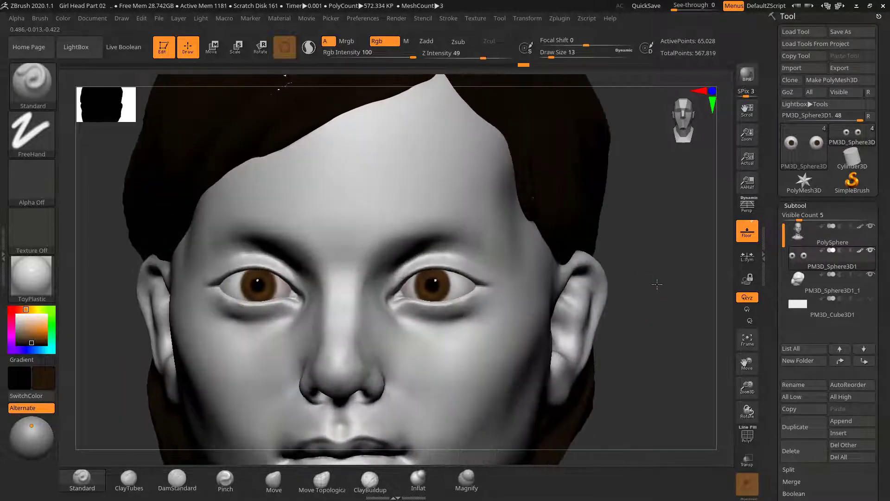
Rotate the eyeballs slightly with the gizmo so the irises point a little further outward, and return to Draw mode
{"action": "scroll", "coordinate": [660, 278], "scroll_direction": "up", "scroll_amount": 3}
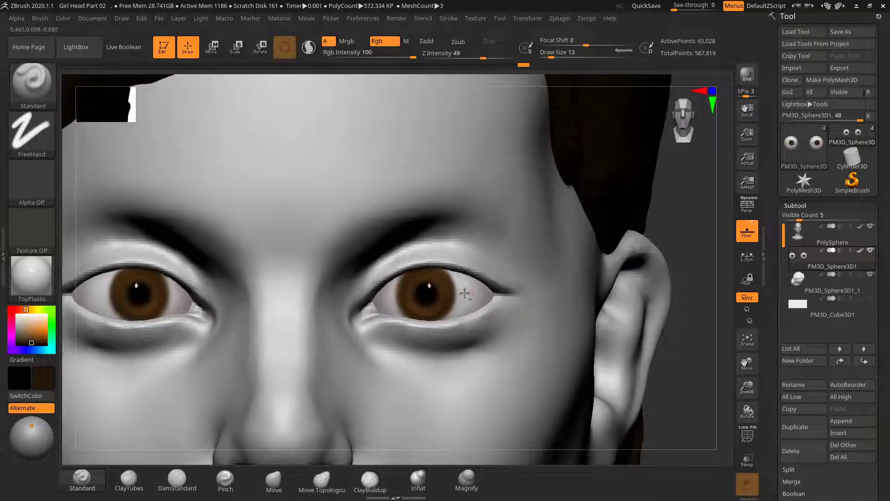
{"action": "key", "text": "e"}
{"action": "left_click_drag", "start_coordinate": [452, 286], "coordinate": [454, 288]}
{"action": "key", "text": "w"}
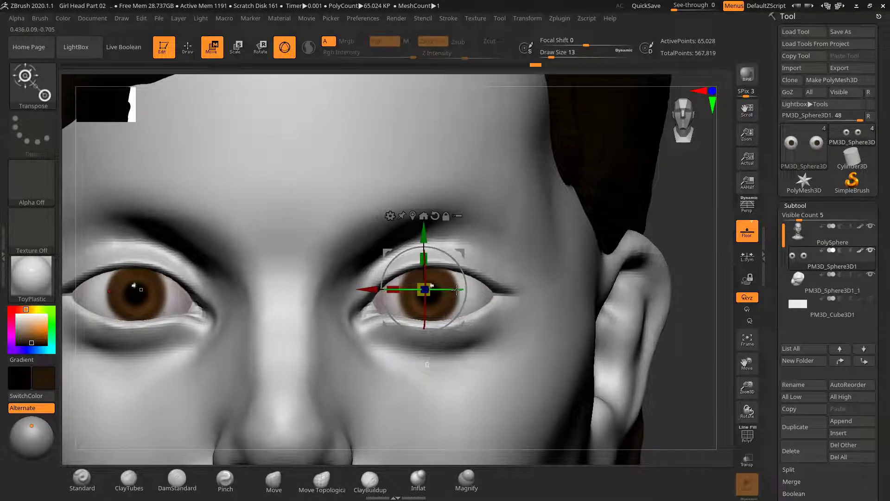
{"action": "left_click_drag", "start_coordinate": [455, 290], "coordinate": [457, 297]}
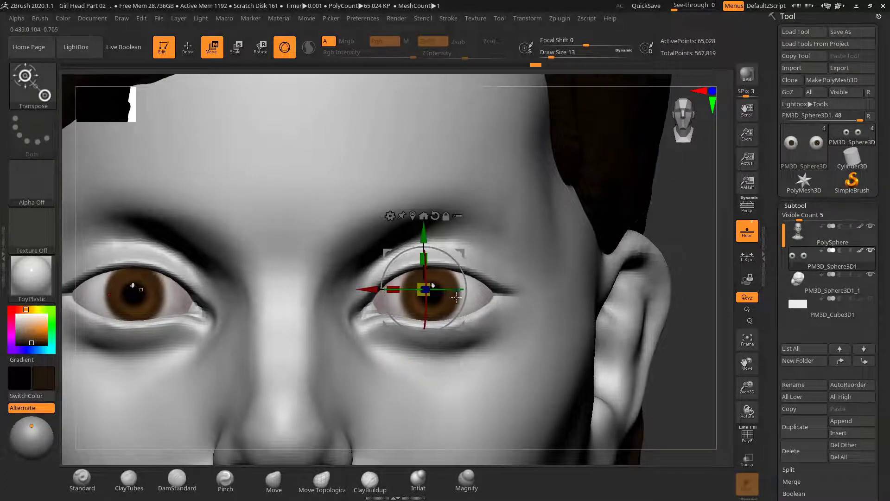
{"action": "key", "text": "q"}
{"action": "mouse_move", "coordinate": [683, 232]}
{"action": "left_mouse_down", "text": "alt"}
{"action": "mouse_move", "coordinate": [618, 213]}
{"action": "mouse_move", "coordinate": [566, 261]}
{"action": "mouse_move", "coordinate": [607, 268]}
{"action": "mouse_move", "coordinate": [651, 260]}
{"action": "left_mouse_up", "text": "alt"}
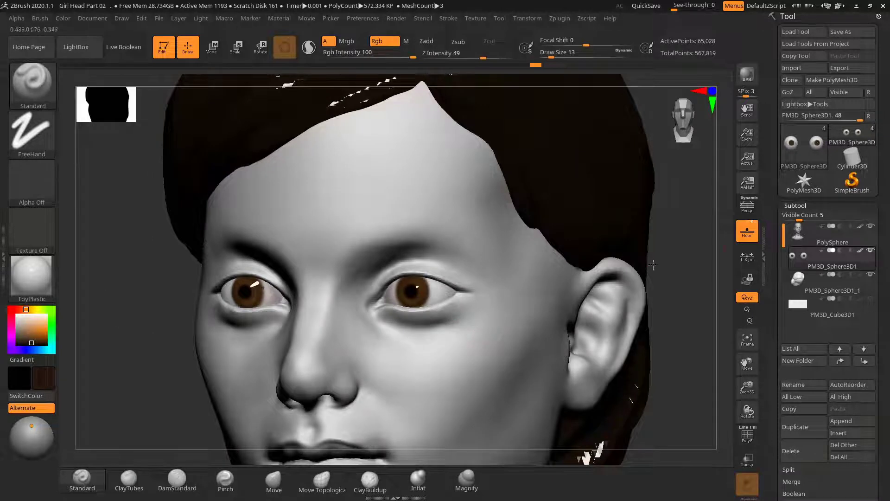
Make the PolySphere head the active subtool and set the draw size to 55
{"action": "left_click", "coordinate": [830, 232]}
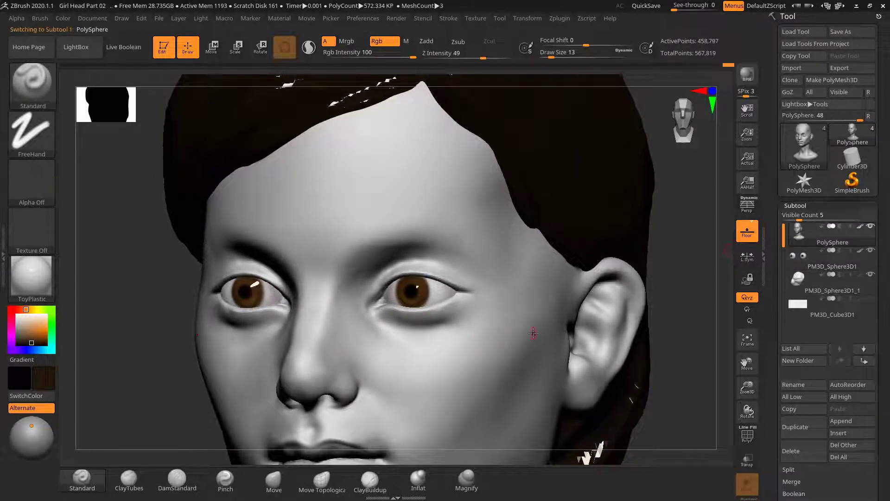
{"action": "key", "text": "s"}
{"action": "left_click_drag", "start_coordinate": [402, 305], "coordinate": [403, 305]}
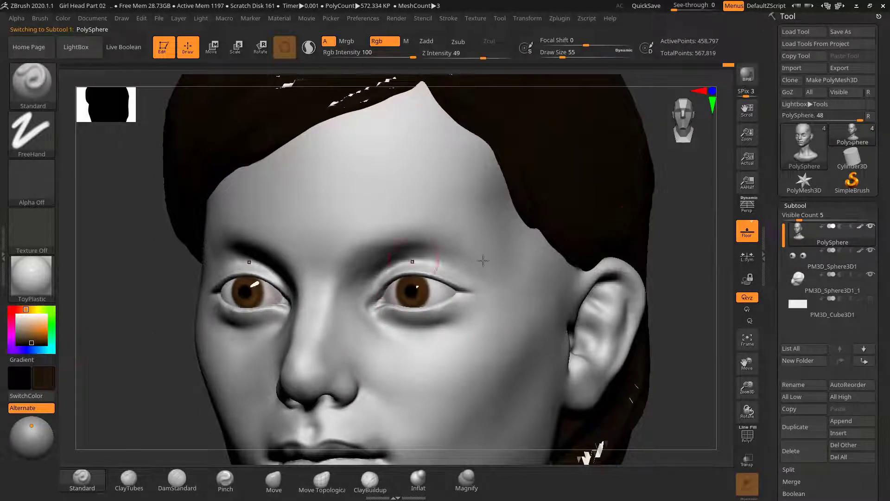
{"action": "left_click_drag", "start_coordinate": [668, 234], "coordinate": [574, 242], "text": "alt"}
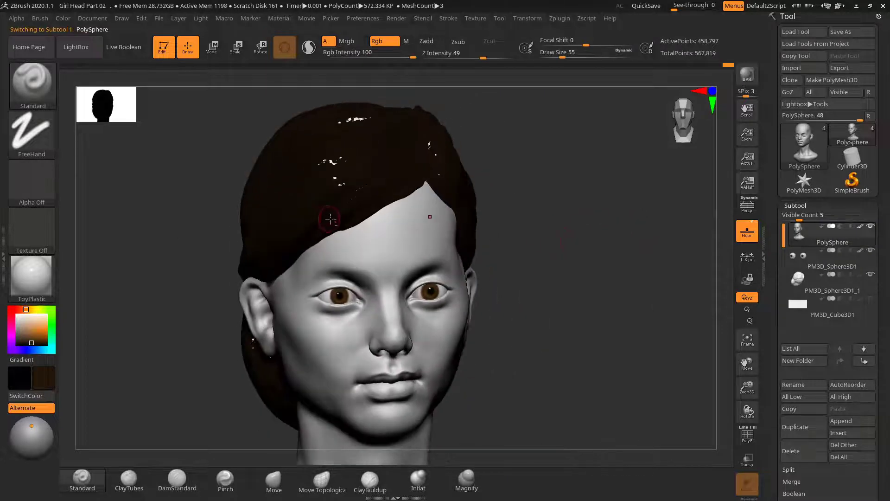
Make the hair the active subtool and change its material to BasicMaterial
{"action": "left_click", "coordinate": [355, 191], "text": "alt"}
{"action": "left_click_drag", "start_coordinate": [555, 204], "coordinate": [580, 204]}
{"action": "left_click_drag", "start_coordinate": [581, 204], "coordinate": [541, 230], "text": "alt"}
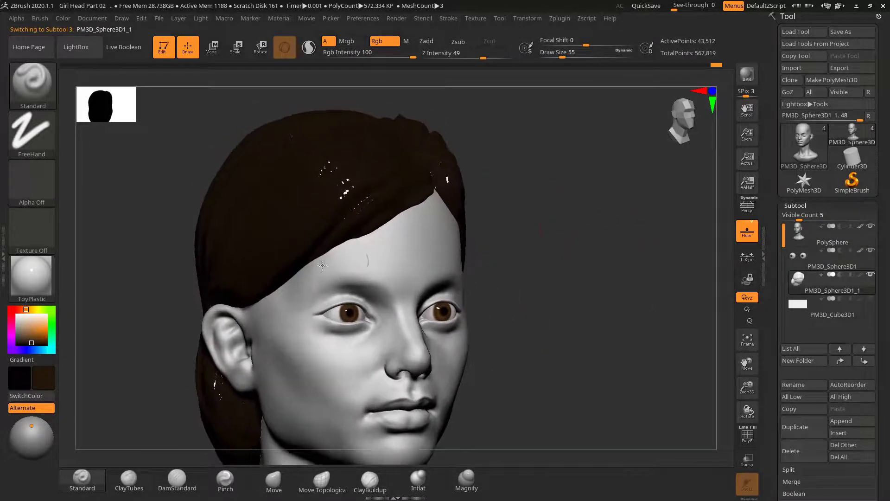
{"action": "left_click", "coordinate": [39, 285]}
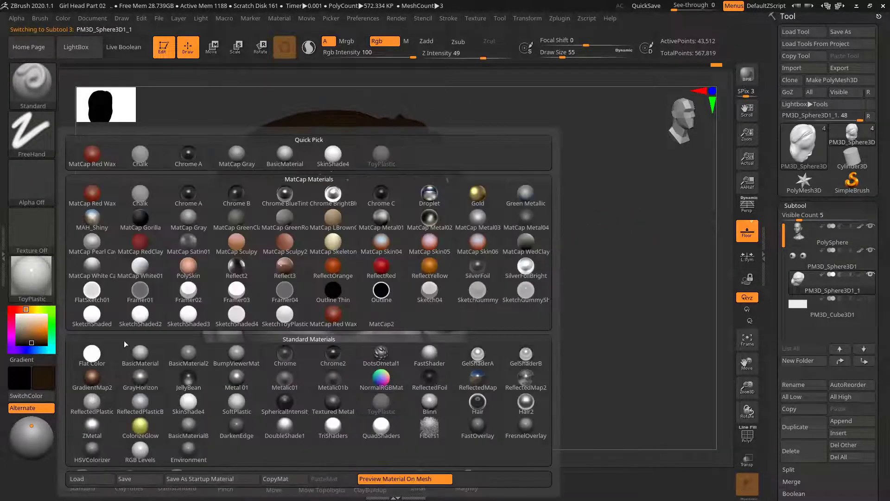
{"action": "left_click", "coordinate": [139, 357]}
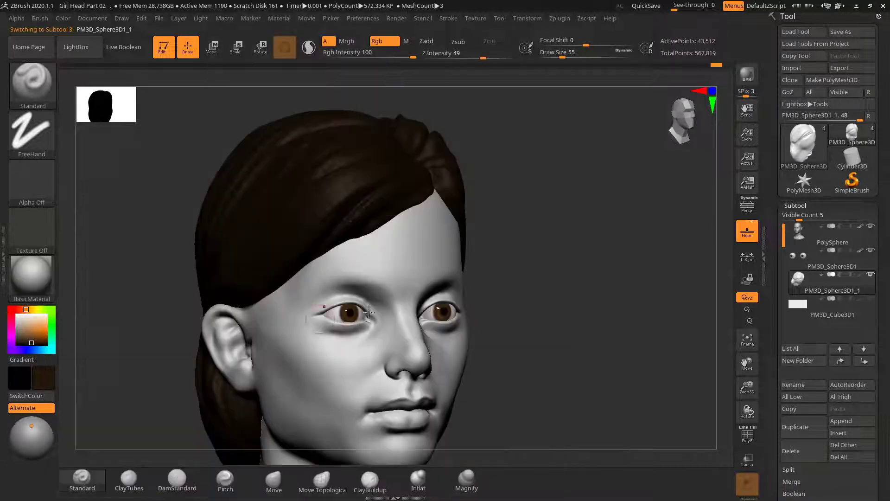
Change the hair colour to a nearly neutral dark grey-brown (RGB 44, 41, 38)
{"action": "left_click_drag", "start_coordinate": [613, 261], "coordinate": [599, 282]}
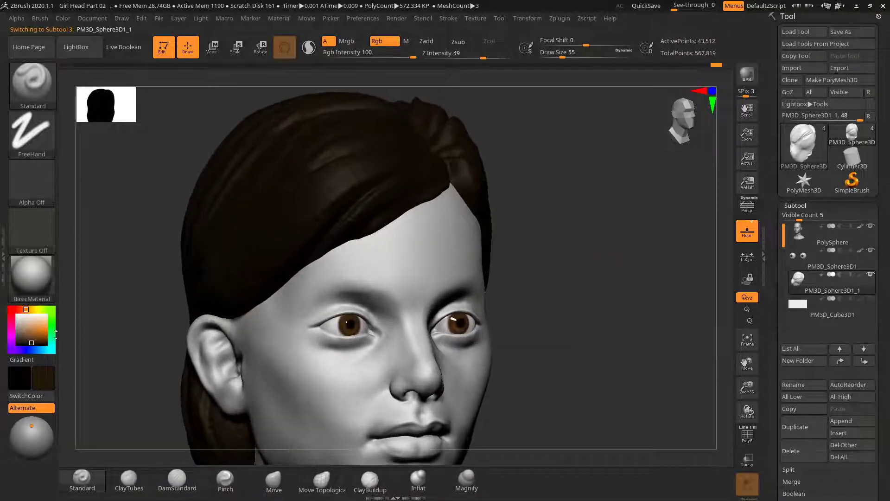
{"action": "left_click_drag", "start_coordinate": [34, 334], "coordinate": [18, 340]}
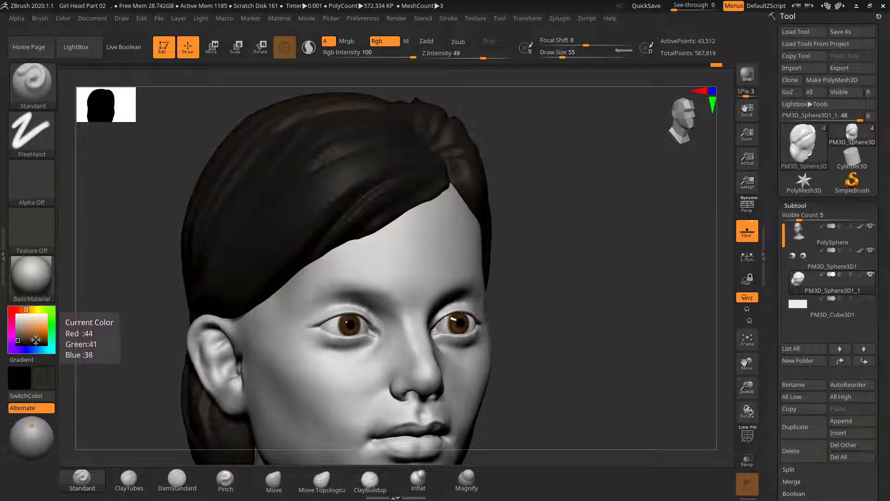
{"action": "left_click_drag", "start_coordinate": [109, 296], "coordinate": [131, 298]}
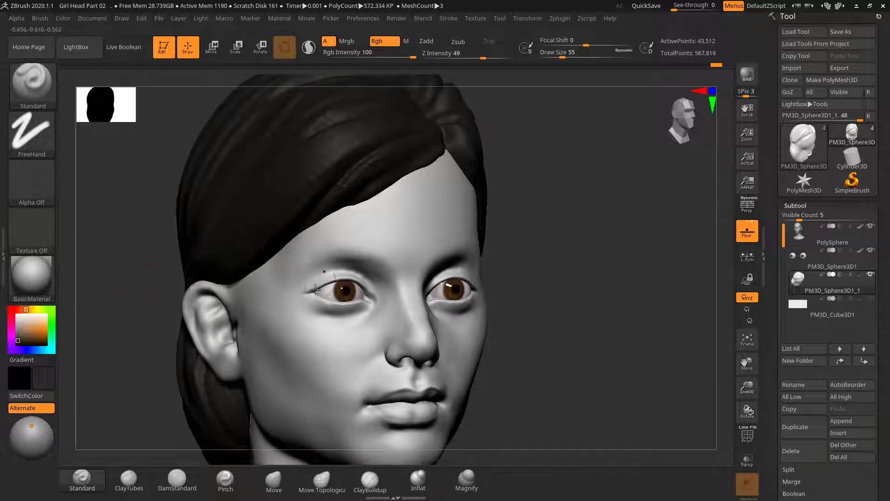
Enable Mrgb and fill the hair with the current dark grey-brown colour and BasicMaterial
{"action": "left_click_drag", "start_coordinate": [94, 326], "coordinate": [91, 314], "text": "alt"}
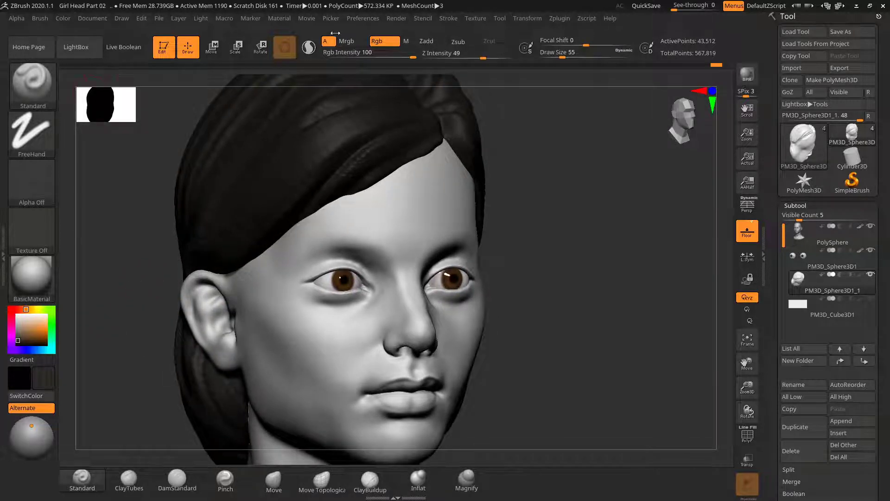
{"action": "left_click", "coordinate": [351, 44]}
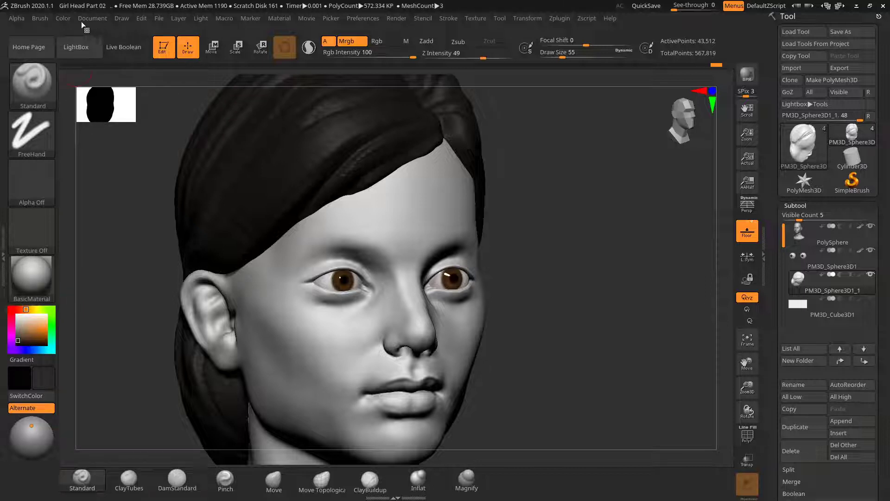
{"action": "left_click", "coordinate": [63, 18]}
{"action": "left_click", "coordinate": [139, 229]}
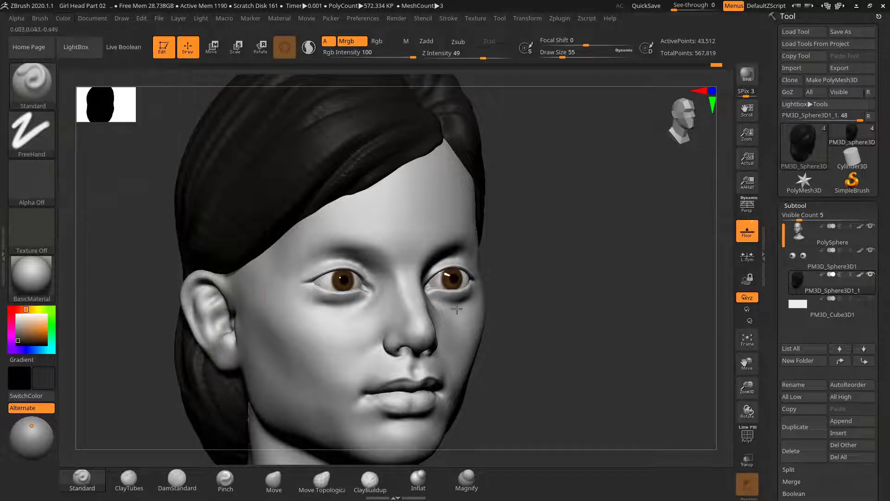
{"action": "left_click_drag", "start_coordinate": [602, 301], "coordinate": [500, 303], "text": "alt"}
{"action": "left_click_drag", "start_coordinate": [552, 304], "coordinate": [458, 321]}
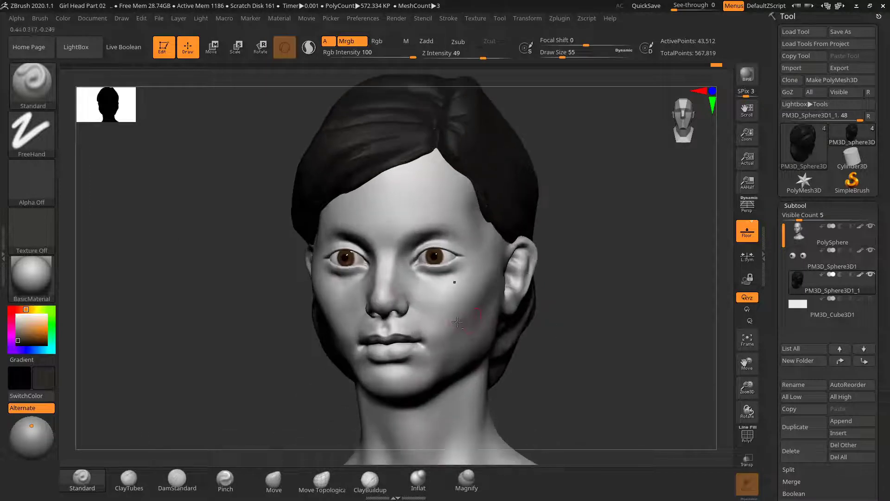
Make the PolySphere head the active subtool and set the draw size to 85
{"action": "left_click", "coordinate": [458, 321], "text": "alt"}
{"action": "mouse_move", "coordinate": [593, 304]}
{"action": "right_mouse_down"}
{"action": "mouse_move", "coordinate": [597, 298]}
{"action": "mouse_move", "coordinate": [575, 289]}
{"action": "mouse_move", "coordinate": [592, 282]}
{"action": "mouse_move", "coordinate": [597, 288]}
{"action": "mouse_move", "coordinate": [572, 284]}
{"action": "mouse_move", "coordinate": [648, 286]}
{"action": "mouse_move", "coordinate": [579, 284]}
{"action": "mouse_move", "coordinate": [633, 281]}
{"action": "mouse_move", "coordinate": [642, 293]}
{"action": "mouse_move", "coordinate": [628, 290]}
{"action": "right_mouse_up"}
{"action": "key", "text": "s"}
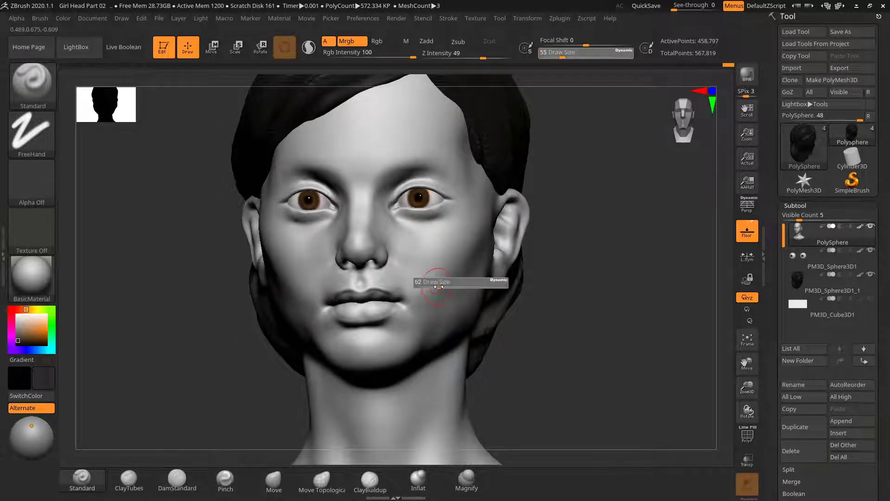
{"action": "left_click_drag", "start_coordinate": [438, 286], "coordinate": [443, 287]}
{"action": "left_click_drag", "start_coordinate": [610, 289], "coordinate": [621, 294]}
{"action": "key", "text": "f"}
{"action": "left_click_drag", "start_coordinate": [553, 278], "coordinate": [561, 276]}
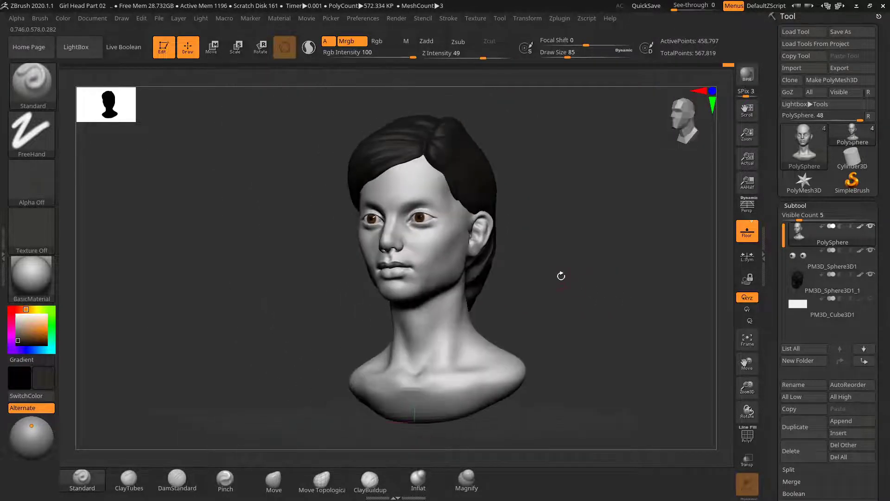
{"action": "mouse_move", "coordinate": [562, 275]}
{"action": "right_mouse_down", "text": "alt"}
{"action": "mouse_move", "coordinate": [632, 324]}
{"action": "mouse_move", "coordinate": [610, 312]}
{"action": "mouse_move", "coordinate": [565, 314]}
{"action": "right_mouse_up", "text": "alt"}
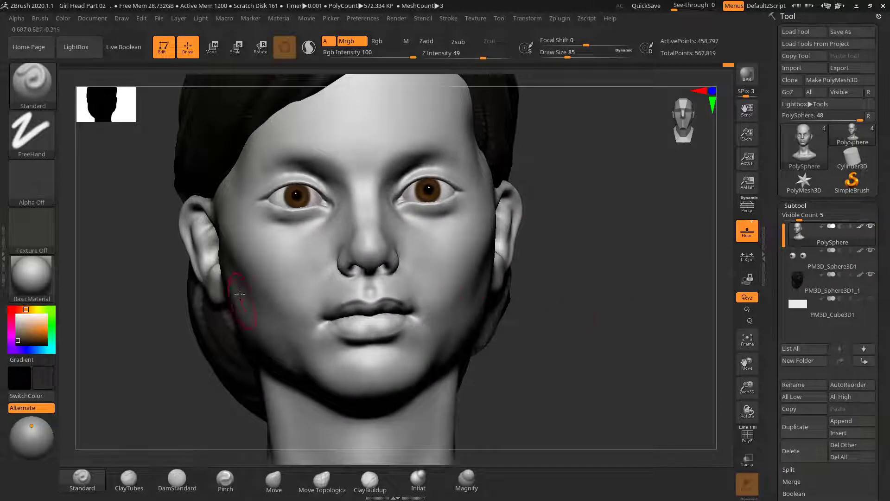
Set the draw size to 129 and smooth the girl's left cheek down towards the jawline
{"action": "left_click_drag", "start_coordinate": [648, 324], "coordinate": [617, 322]}
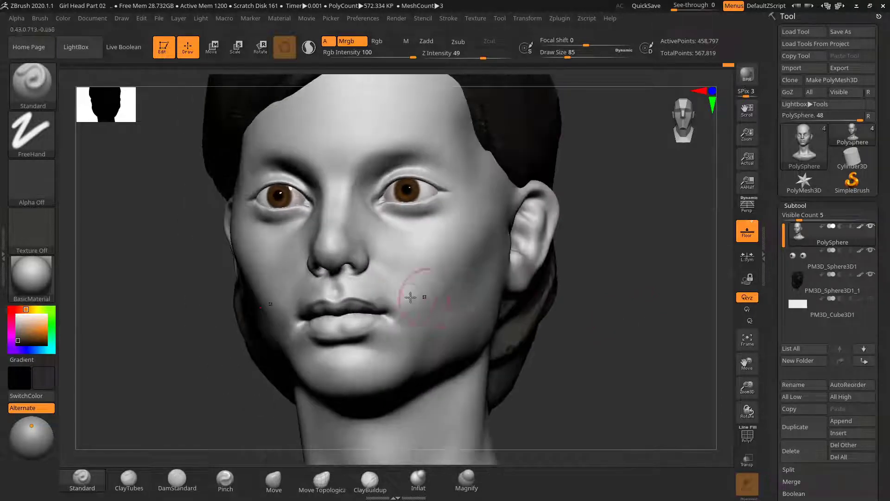
{"action": "key", "text": "s"}
{"action": "left_click_drag", "start_coordinate": [411, 296], "coordinate": [419, 295]}
{"action": "key", "text": "shift"}
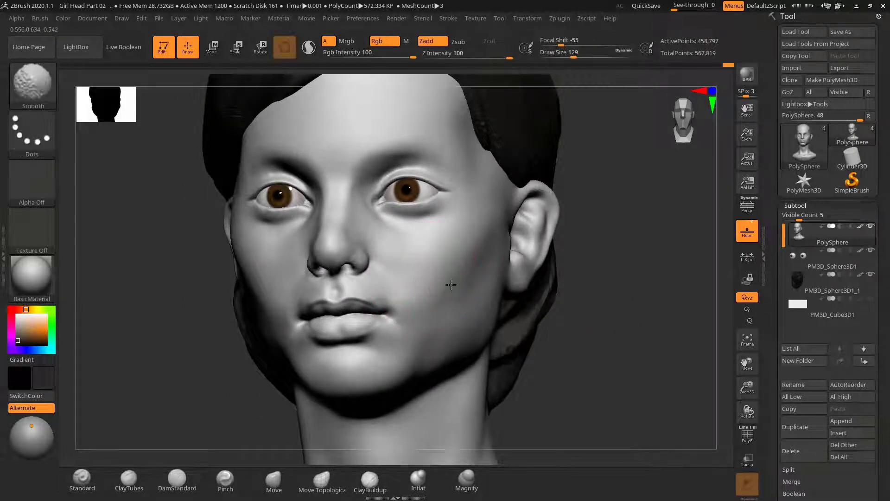
{"action": "left_click_drag", "start_coordinate": [439, 320], "coordinate": [417, 356], "text": "shift"}
Smooth the jawline beside the chin from the girl's right side and the upper part of her left cheek
{"action": "left_click_drag", "start_coordinate": [609, 328], "coordinate": [471, 342]}
{"action": "key", "text": "shift"}
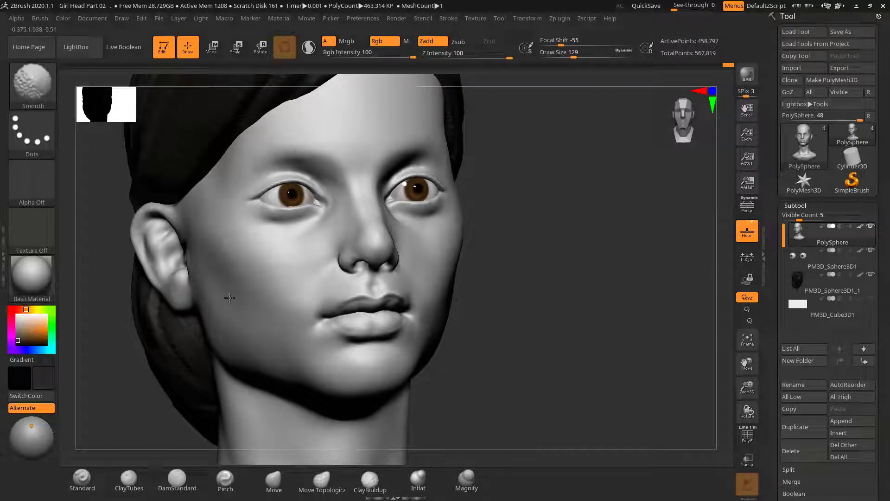
{"action": "left_click_drag", "start_coordinate": [321, 380], "coordinate": [348, 364], "text": "shift"}
{"action": "left_click_drag", "start_coordinate": [573, 320], "coordinate": [469, 334]}
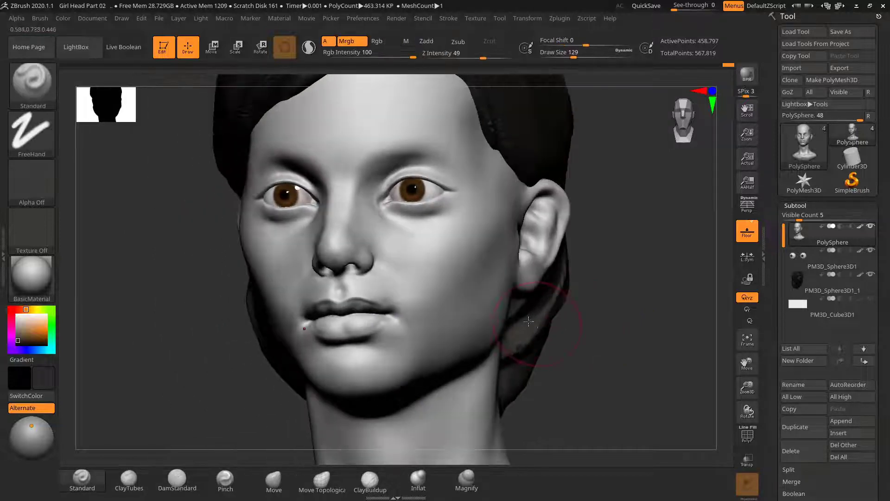
{"action": "left_click_drag", "start_coordinate": [438, 304], "coordinate": [477, 271], "text": "shift"}
{"action": "mouse_move", "coordinate": [611, 341]}
{"action": "left_mouse_down", "text": "alt"}
{"action": "mouse_move", "coordinate": [561, 333]}
{"action": "mouse_move", "coordinate": [574, 325]}
{"action": "mouse_move", "coordinate": [553, 334]}
{"action": "mouse_move", "coordinate": [576, 308]}
{"action": "mouse_move", "coordinate": [649, 312]}
{"action": "left_mouse_up", "text": "alt"}
{"action": "mouse_move", "coordinate": [649, 312]}
{"action": "left_mouse_down"}
{"action": "mouse_move", "coordinate": [596, 318]}
{"action": "mouse_move", "coordinate": [607, 305]}
{"action": "mouse_move", "coordinate": [564, 318]}
{"action": "left_mouse_up"}
{"action": "key", "text": "shift"}
{"action": "key", "text": "ctrl+z"}
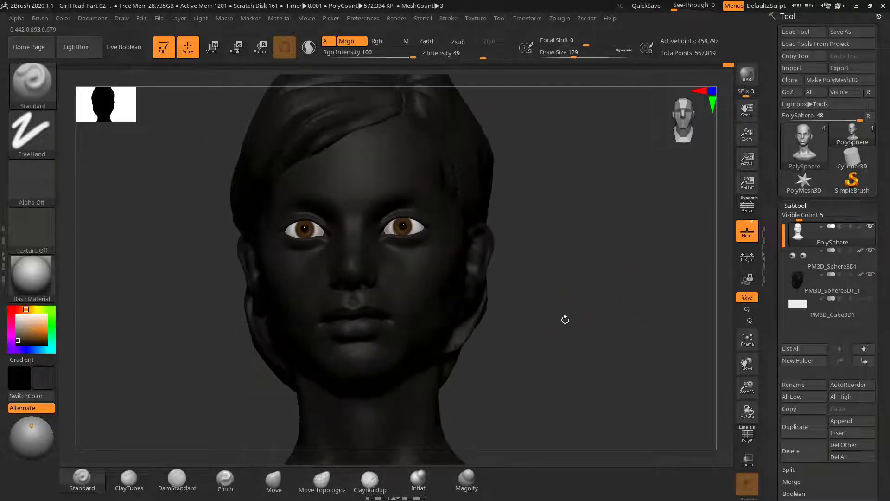
{"action": "key", "text": "ctrl+shift+z"}
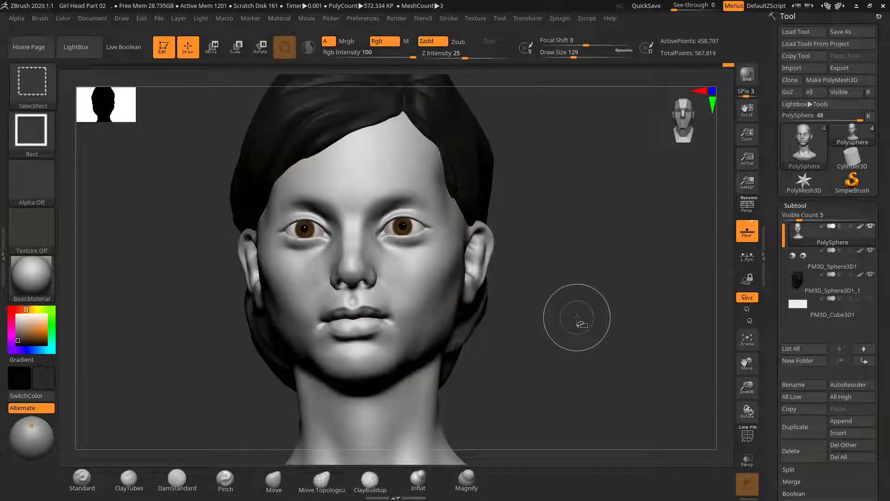
Reduce the draw size to 79 and choose the Pinch brush for the jaw area
{"action": "mouse_move", "coordinate": [575, 315]}
{"action": "left_mouse_down"}
{"action": "mouse_move", "coordinate": [567, 325]}
{"action": "mouse_move", "coordinate": [619, 319]}
{"action": "left_mouse_up"}
{"action": "left_click_drag", "start_coordinate": [654, 323], "coordinate": [679, 324]}
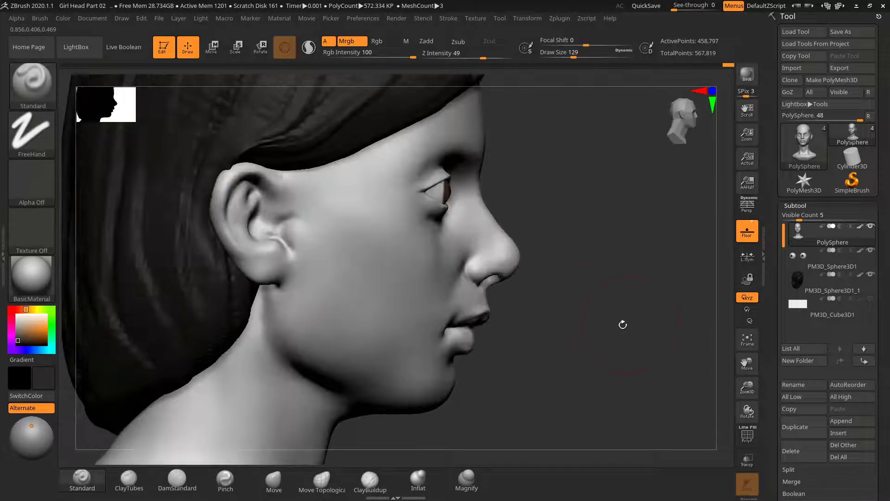
{"action": "left_click_drag", "start_coordinate": [622, 324], "coordinate": [597, 316], "text": "alt"}
{"action": "key", "text": "s"}
{"action": "left_click_drag", "start_coordinate": [418, 310], "coordinate": [411, 309]}
{"action": "left_click_drag", "start_coordinate": [554, 304], "coordinate": [593, 308]}
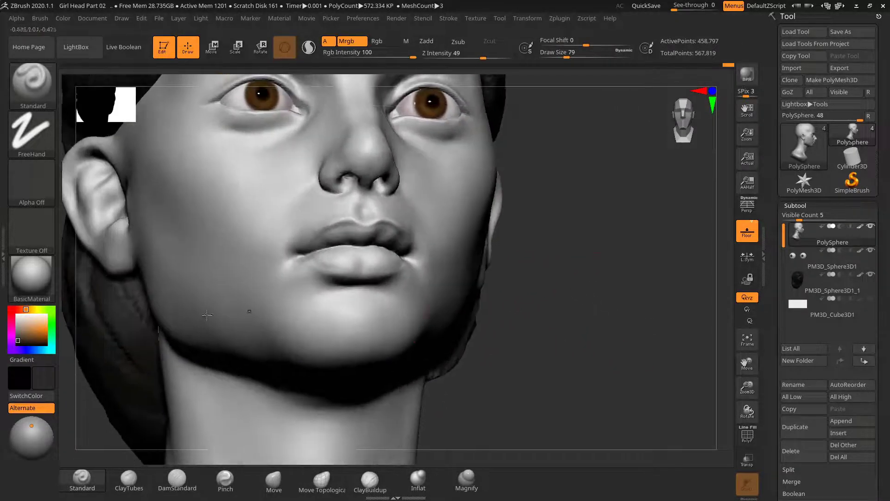
{"action": "left_click", "coordinate": [128, 490]}
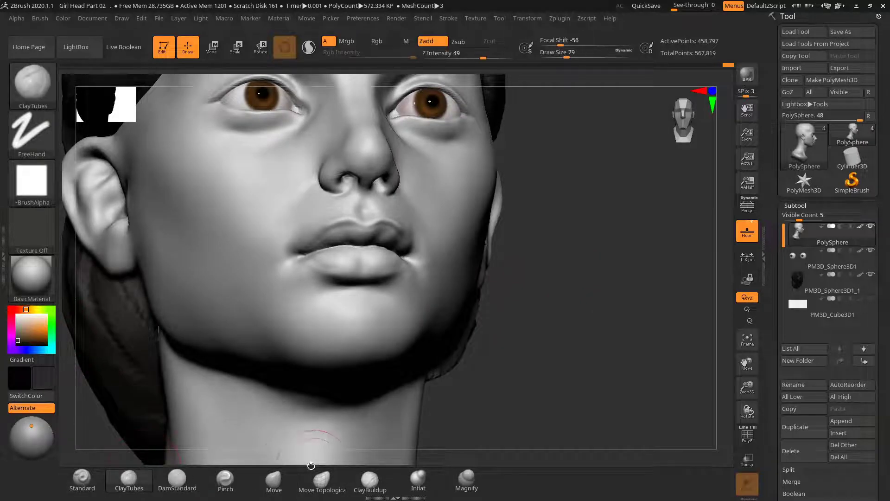
{"action": "left_click", "coordinate": [218, 479]}
Set the Pinch brush's Brush Modifier to 96
{"action": "left_click", "coordinate": [40, 18]}
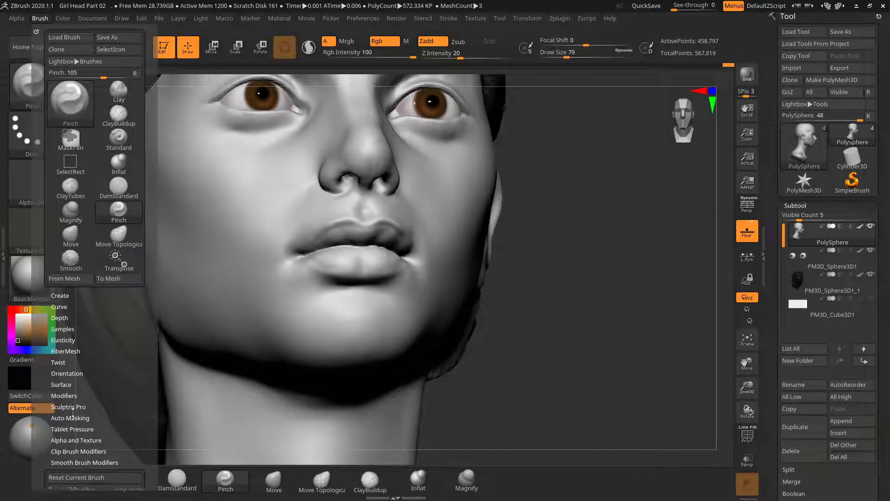
{"action": "left_click", "coordinate": [65, 395]}
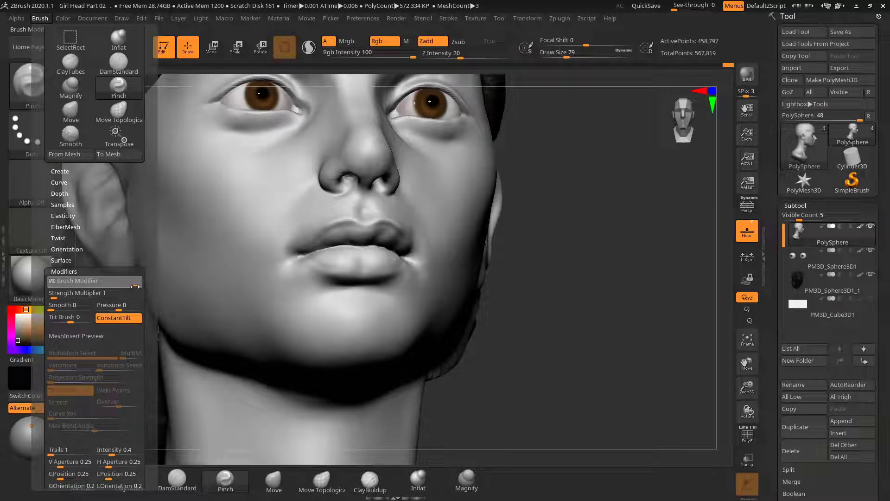
{"action": "left_click", "coordinate": [138, 287]}
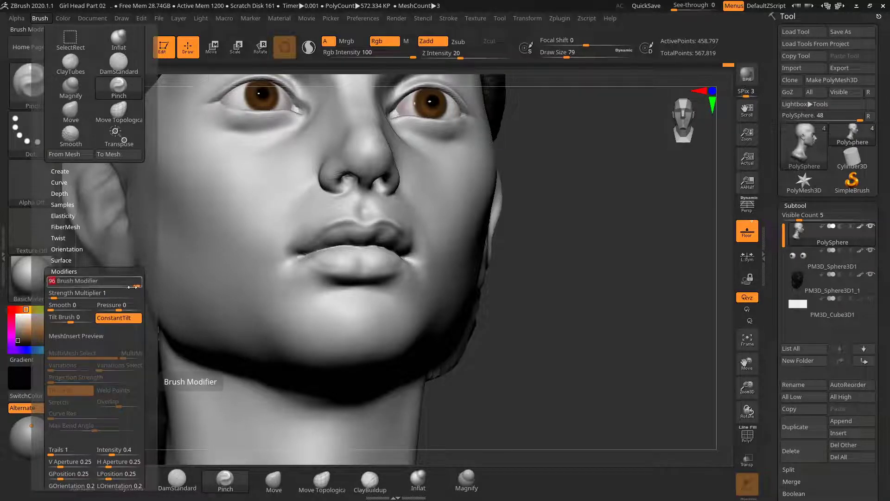
{"action": "left_click", "coordinate": [45, 19]}
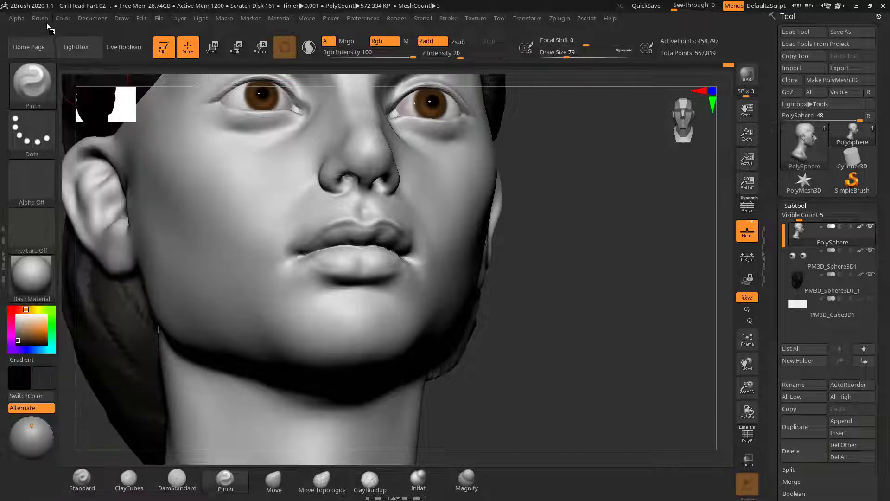
{"action": "left_click", "coordinate": [45, 20]}
{"action": "left_click", "coordinate": [113, 162]}
{"action": "left_click", "coordinate": [91, 267]}
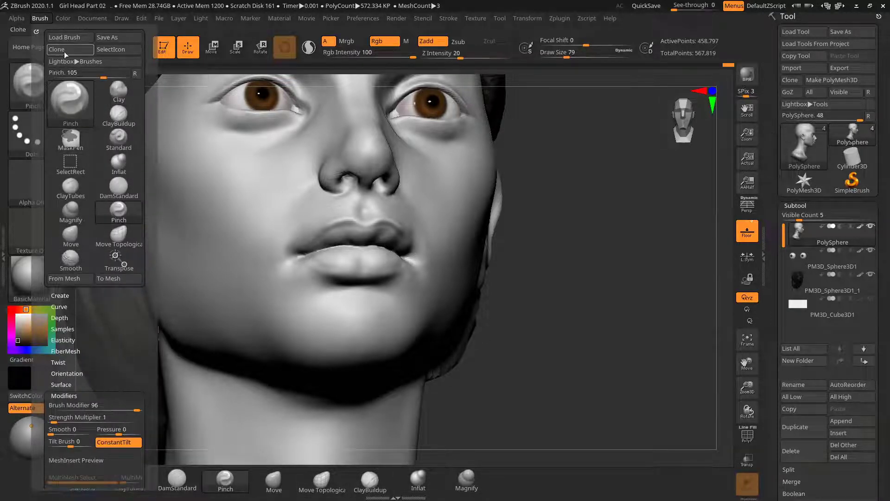
Set the draw size to 107 and pinch the lower edge of the chin to define it
{"action": "mouse_move", "coordinate": [612, 309]}
{"action": "left_mouse_down"}
{"action": "mouse_move", "coordinate": [558, 326]}
{"action": "mouse_move", "coordinate": [620, 312]}
{"action": "mouse_move", "coordinate": [603, 284]}
{"action": "mouse_move", "coordinate": [569, 300]}
{"action": "left_mouse_up"}
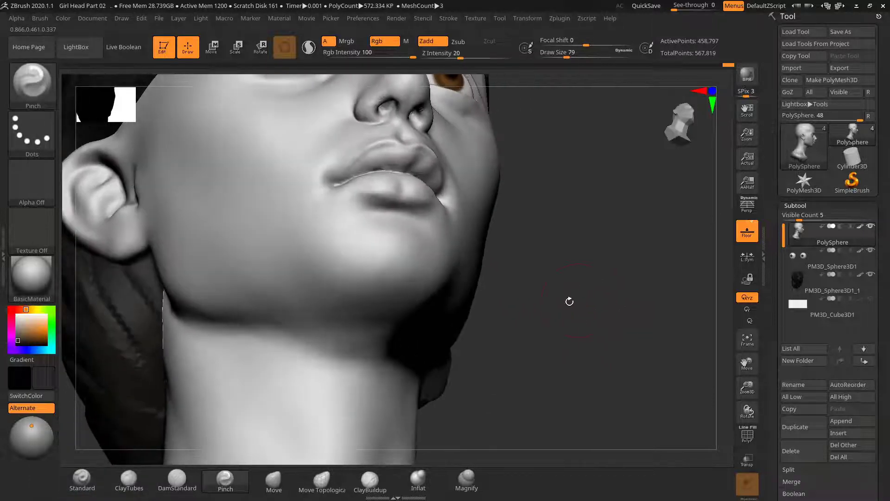
{"action": "key", "text": "s"}
{"action": "mouse_move", "coordinate": [384, 261]}
{"action": "left_mouse_down"}
{"action": "mouse_move", "coordinate": [385, 287]}
{"action": "mouse_move", "coordinate": [394, 264]}
{"action": "left_mouse_up"}
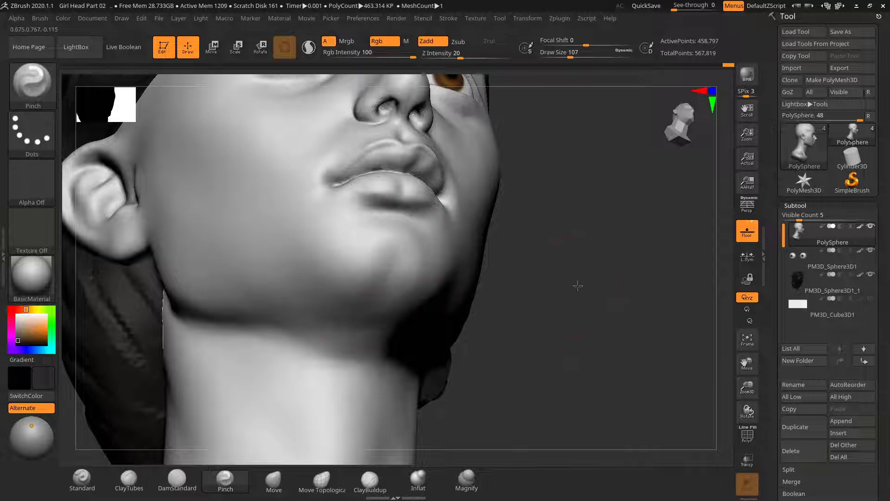
{"action": "mouse_move", "coordinate": [578, 285]}
{"action": "left_mouse_down"}
{"action": "mouse_move", "coordinate": [610, 318]}
{"action": "mouse_move", "coordinate": [611, 278]}
{"action": "mouse_move", "coordinate": [620, 292]}
{"action": "mouse_move", "coordinate": [482, 263]}
{"action": "mouse_move", "coordinate": [503, 302]}
{"action": "mouse_move", "coordinate": [368, 258]}
{"action": "left_mouse_up"}
{"action": "key", "text": "shift"}
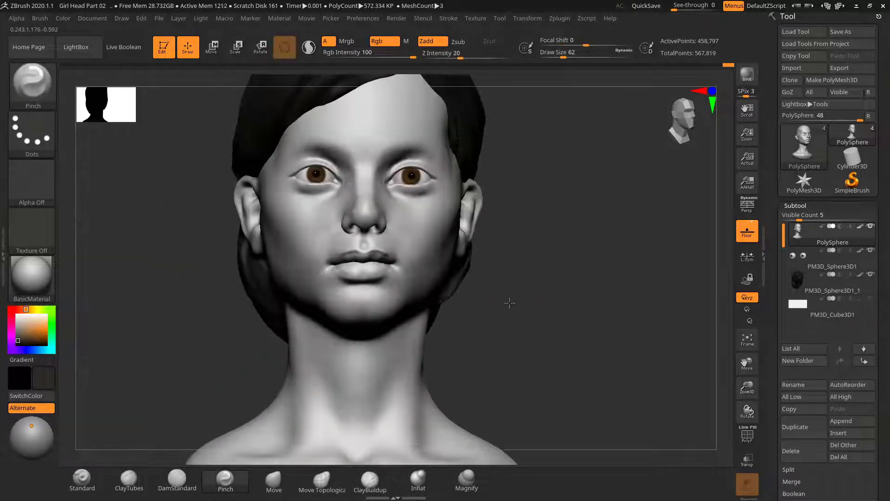
Try the light from different directions on the face, leaving it slightly above the centre of the light preview sphere
{"action": "mouse_move", "coordinate": [511, 303]}
{"action": "left_mouse_down"}
{"action": "mouse_move", "coordinate": [546, 310]}
{"action": "mouse_move", "coordinate": [563, 300]}
{"action": "mouse_move", "coordinate": [556, 314]}
{"action": "mouse_move", "coordinate": [432, 320]}
{"action": "left_mouse_up"}
{"action": "left_click_drag", "start_coordinate": [33, 431], "coordinate": [24, 437]}
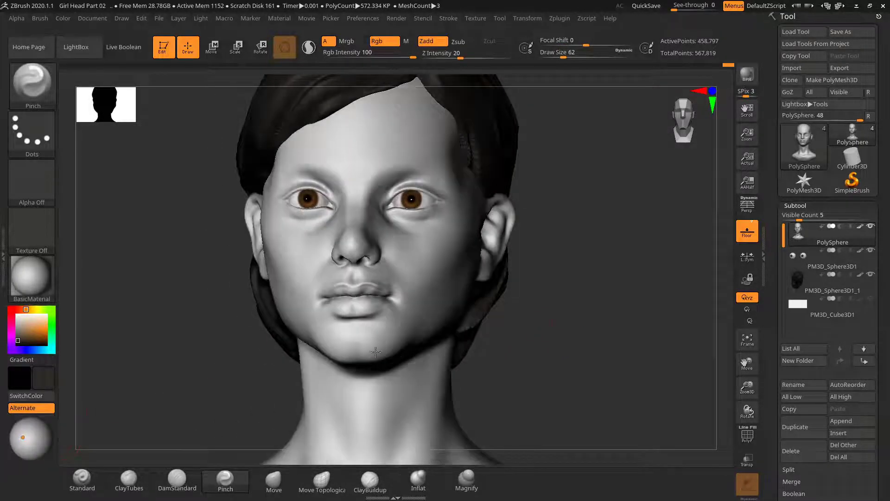
{"action": "left_click_drag", "start_coordinate": [569, 321], "coordinate": [642, 315]}
{"action": "left_click_drag", "start_coordinate": [36, 433], "coordinate": [33, 427]}
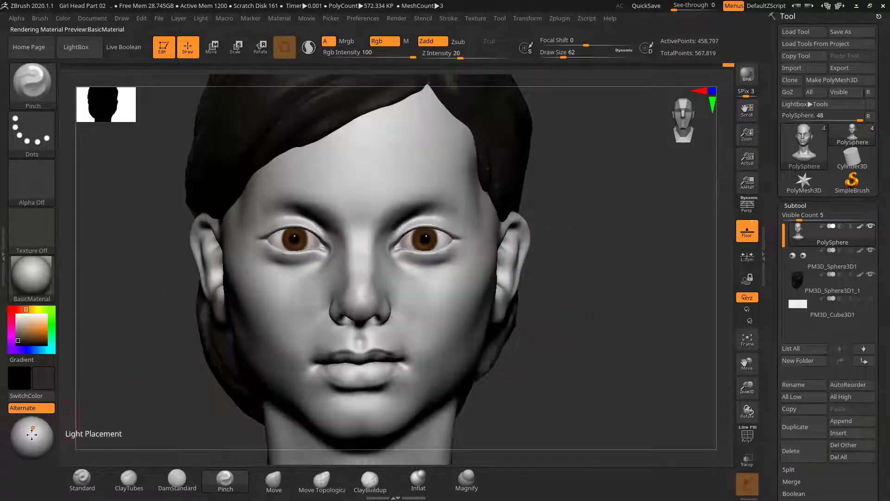
{"action": "left_click_drag", "start_coordinate": [662, 308], "coordinate": [656, 299], "text": "alt"}
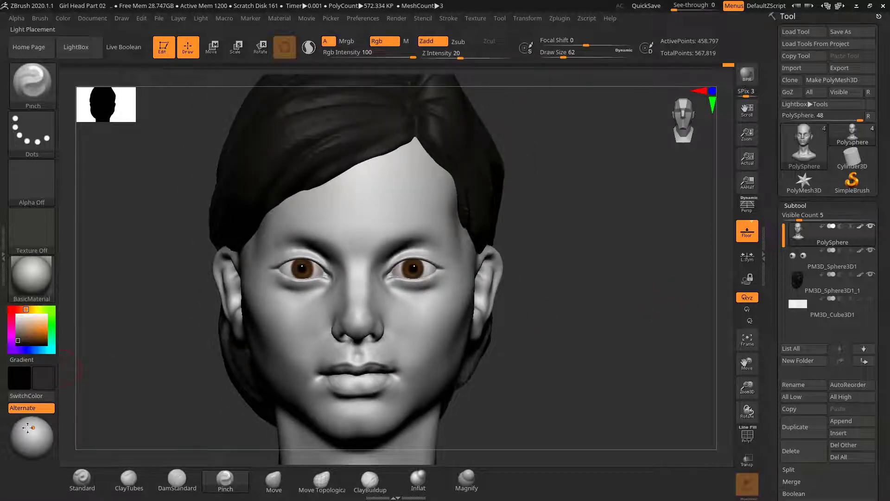
{"action": "left_click_drag", "start_coordinate": [28, 427], "coordinate": [26, 424]}
{"action": "mouse_move", "coordinate": [604, 313]}
{"action": "left_mouse_down"}
{"action": "mouse_move", "coordinate": [610, 302]}
{"action": "mouse_move", "coordinate": [599, 295]}
{"action": "mouse_move", "coordinate": [588, 314]}
{"action": "mouse_move", "coordinate": [568, 306]}
{"action": "mouse_move", "coordinate": [581, 312]}
{"action": "mouse_move", "coordinate": [597, 292]}
{"action": "mouse_move", "coordinate": [618, 354]}
{"action": "left_mouse_up"}
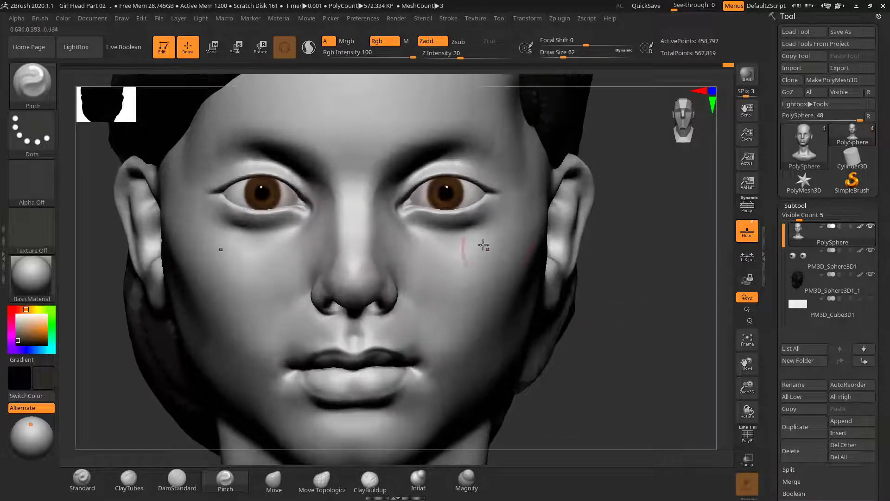
Make the eyeballs the active subtool, tilt them slightly with the gizmo and return to Draw mode
{"action": "key", "text": "w"}
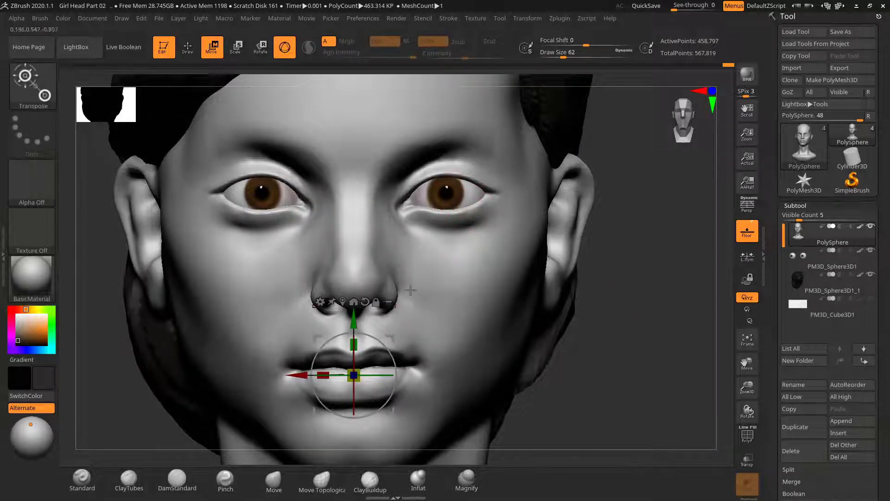
{"action": "left_click", "coordinate": [834, 258]}
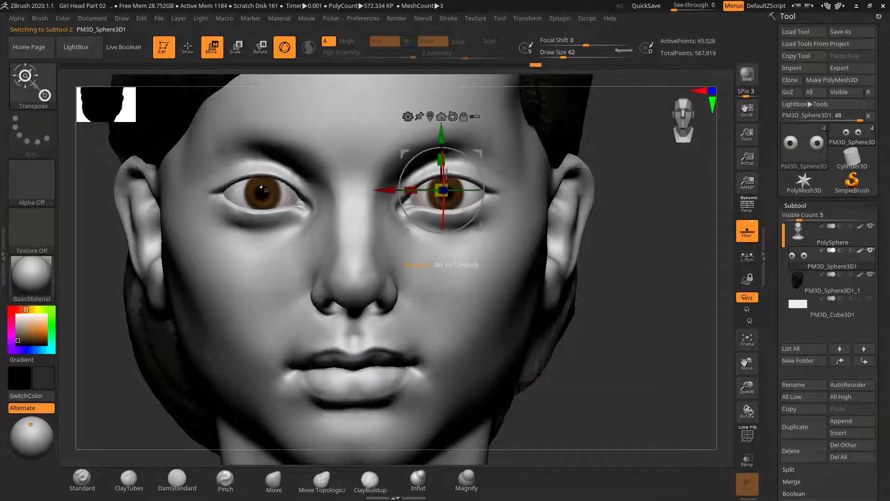
{"action": "left_click_drag", "start_coordinate": [447, 173], "coordinate": [443, 171]}
{"action": "key", "text": "q"}
{"action": "left_click_drag", "start_coordinate": [655, 284], "coordinate": [636, 371], "text": "alt"}
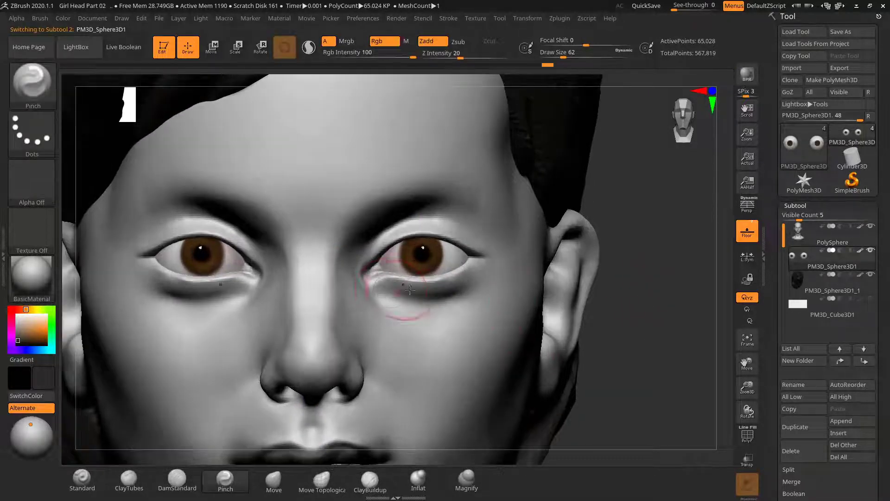
Make the head the active subtool and choose the Move brush with a draw size of 82 for the eye area
{"action": "left_click", "coordinate": [427, 307], "text": "alt"}
{"action": "left_click_drag", "start_coordinate": [662, 293], "coordinate": [598, 277]}
{"action": "left_click_drag", "start_coordinate": [598, 276], "coordinate": [626, 366], "text": "alt"}
{"action": "mouse_move", "coordinate": [661, 309]}
{"action": "left_mouse_down"}
{"action": "mouse_move", "coordinate": [619, 300]}
{"action": "mouse_move", "coordinate": [654, 302]}
{"action": "left_mouse_up"}
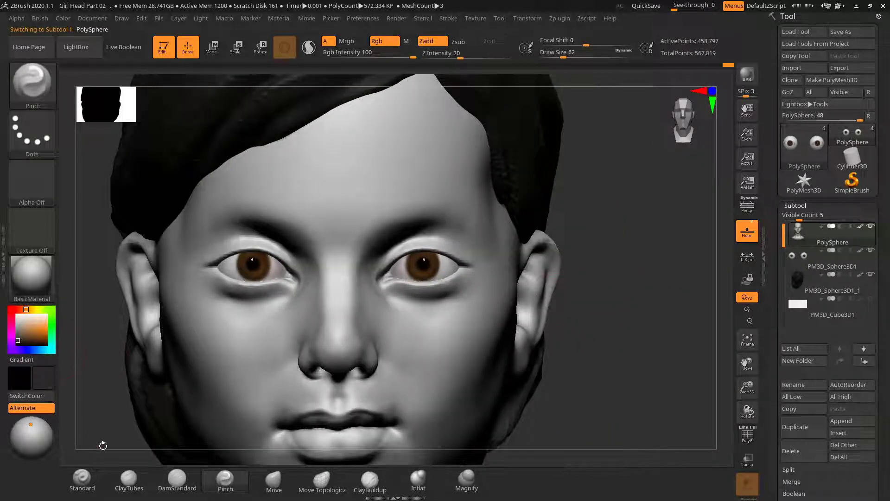
{"action": "left_click", "coordinate": [274, 481]}
{"action": "left_click_drag", "start_coordinate": [657, 313], "coordinate": [650, 331], "text": "alt"}
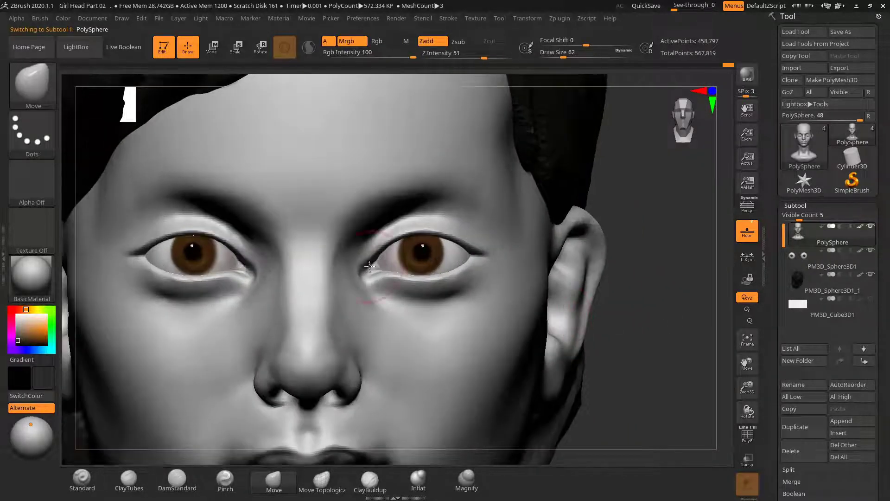
{"action": "key", "text": "s"}
{"action": "left_click_drag", "start_coordinate": [390, 279], "coordinate": [394, 280]}
{"action": "left_click_drag", "start_coordinate": [664, 270], "coordinate": [666, 285], "text": "alt"}
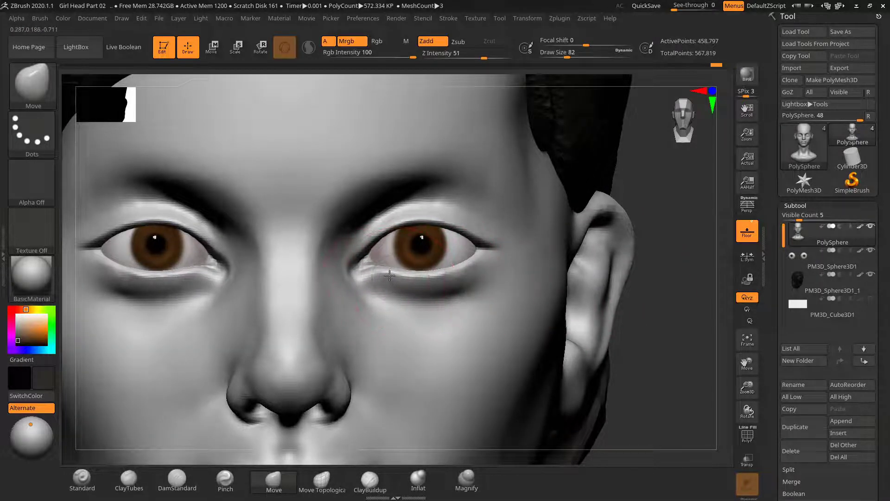
Nudge the eyelid edges around the eye with the Move brush, varying the draw size from 28 to 76
{"action": "key", "text": "bracketleft"}
{"action": "key", "text": "bracketleft"}
{"action": "key", "text": "bracketleft"}
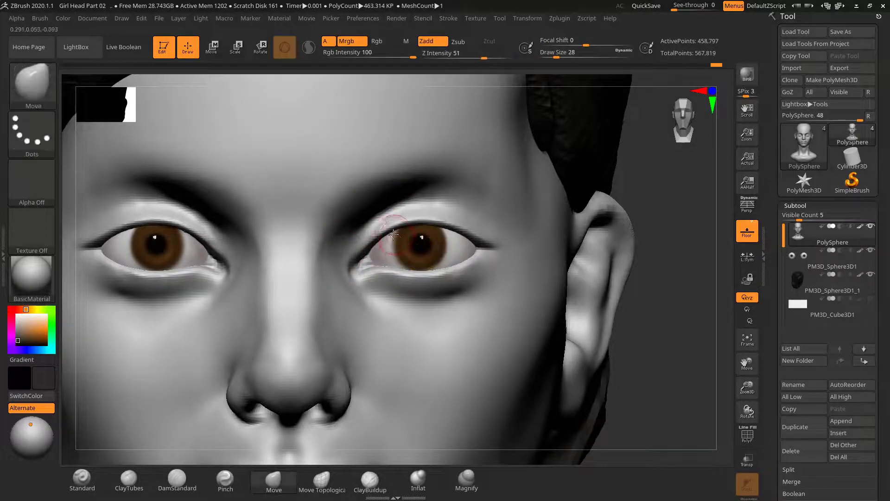
{"action": "key", "text": "bracketright"}
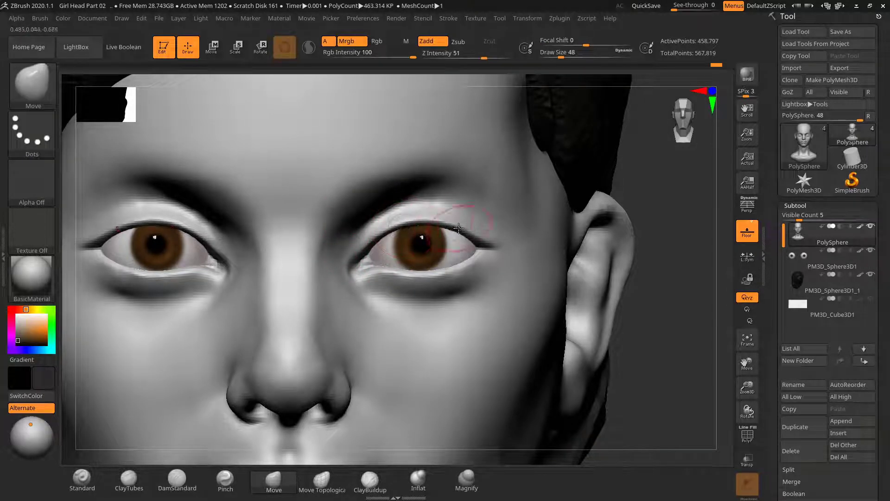
{"action": "key", "text": "bracketright"}
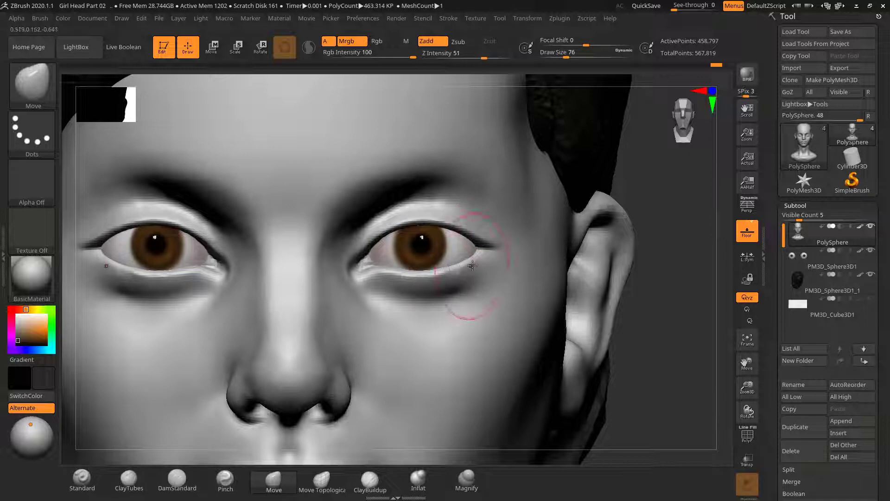
{"action": "left_click_drag", "start_coordinate": [402, 281], "coordinate": [425, 278]}
Examine the eyelids and eyeballs in profile and from below
{"action": "left_click_drag", "start_coordinate": [667, 278], "coordinate": [449, 256]}
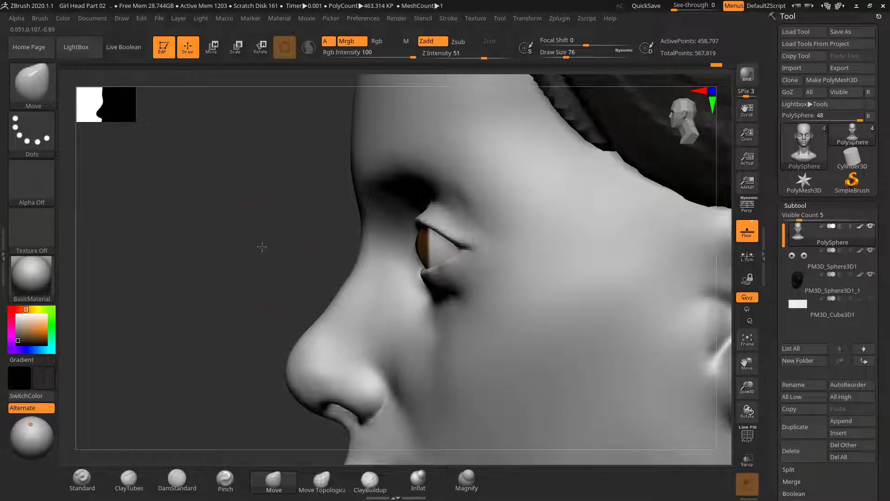
{"action": "left_click_drag", "start_coordinate": [262, 247], "coordinate": [312, 199]}
{"action": "left_click_drag", "start_coordinate": [636, 241], "coordinate": [620, 209]}
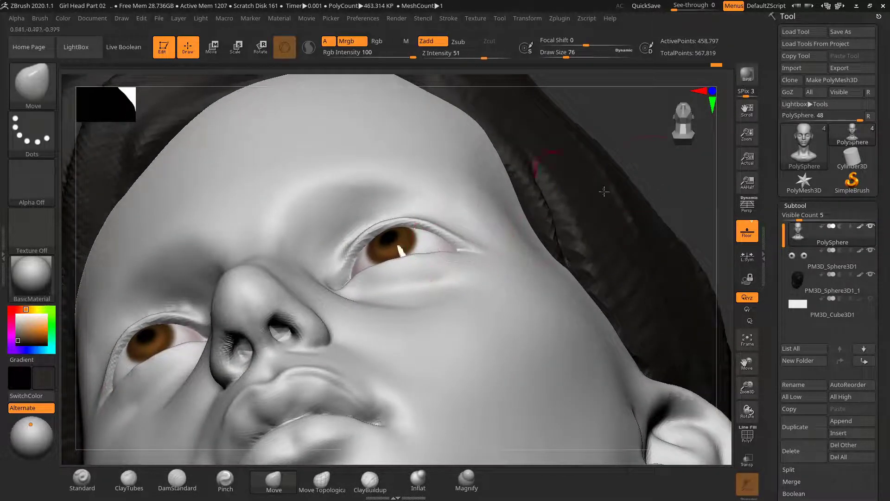
{"action": "left_click_drag", "start_coordinate": [623, 181], "coordinate": [621, 144], "text": "alt"}
{"action": "left_click_drag", "start_coordinate": [620, 185], "coordinate": [436, 278]}
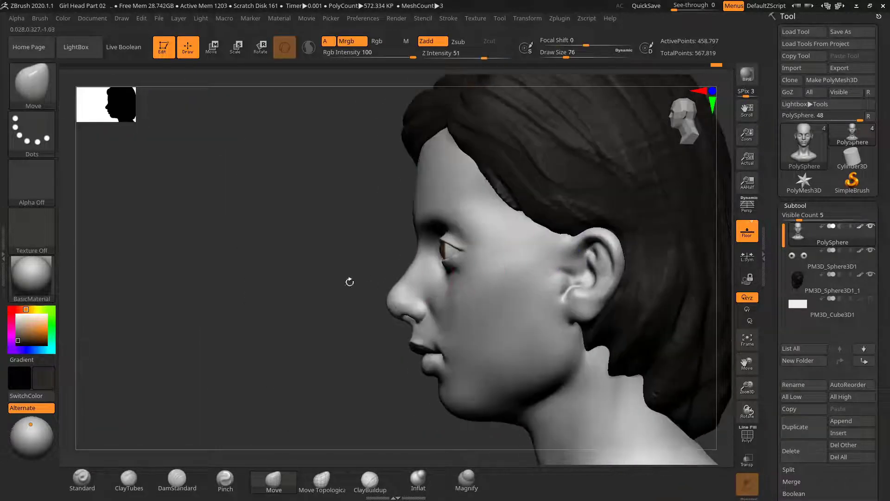
{"action": "left_click_drag", "start_coordinate": [278, 267], "coordinate": [284, 325], "text": "alt"}
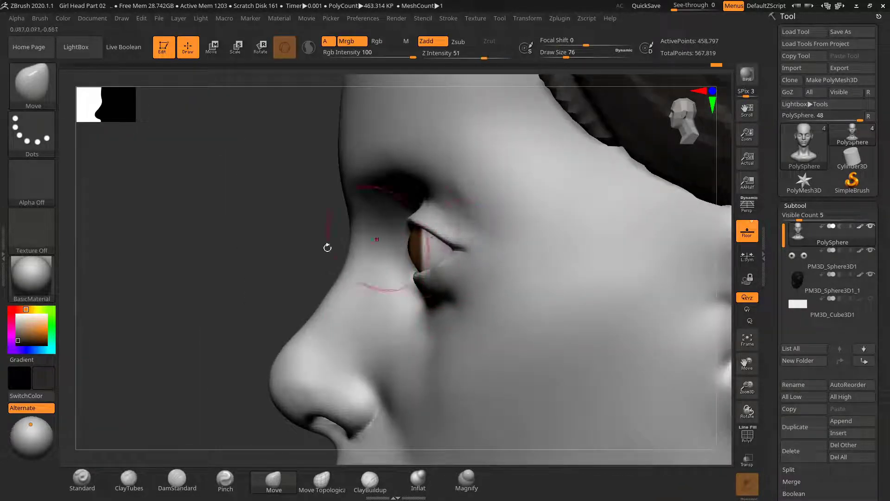
{"action": "left_click_drag", "start_coordinate": [265, 236], "coordinate": [348, 240]}
Refine the lower eyelid's edge from below with the Move brush at draw sizes 29 and 20
{"action": "mouse_move", "coordinate": [686, 293]}
{"action": "left_mouse_down"}
{"action": "mouse_move", "coordinate": [663, 204]}
{"action": "mouse_move", "coordinate": [631, 245]}
{"action": "left_mouse_up"}
{"action": "key", "text": "s"}
{"action": "mouse_move", "coordinate": [419, 231]}
{"action": "left_mouse_down"}
{"action": "mouse_move", "coordinate": [397, 234]}
{"action": "mouse_move", "coordinate": [400, 224]}
{"action": "mouse_move", "coordinate": [367, 215]}
{"action": "left_mouse_up"}
{"action": "key", "text": "s"}
{"action": "key", "text": "s"}
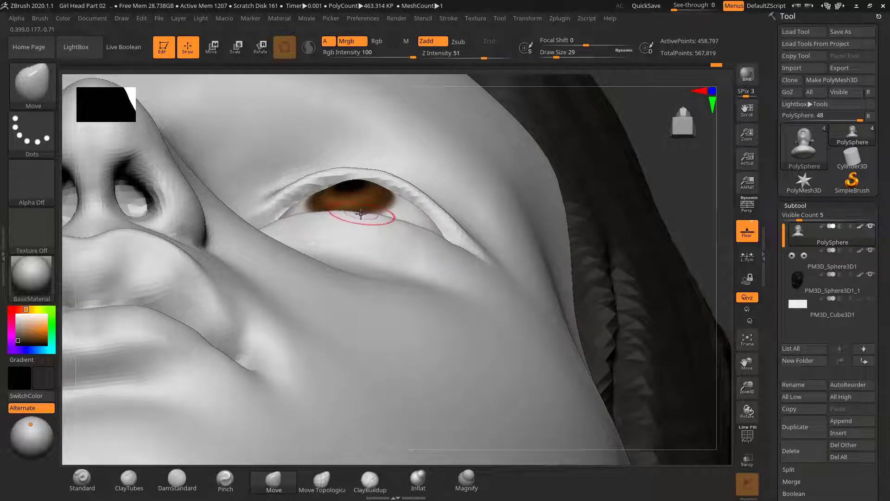
{"action": "key", "text": "s"}
{"action": "left_click_drag", "start_coordinate": [457, 242], "coordinate": [451, 243]}
{"action": "left_click_drag", "start_coordinate": [700, 203], "coordinate": [697, 264], "text": "shift"}
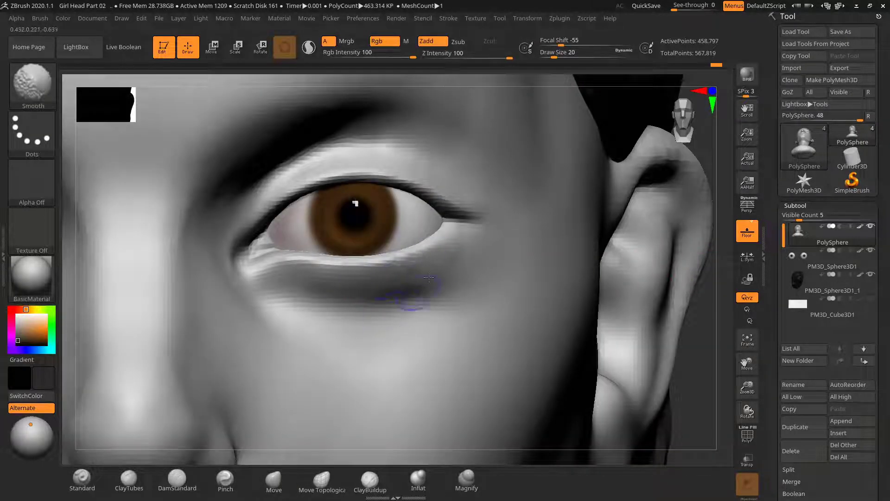
{"action": "left_click_drag", "start_coordinate": [701, 334], "coordinate": [612, 291], "text": "alt"}
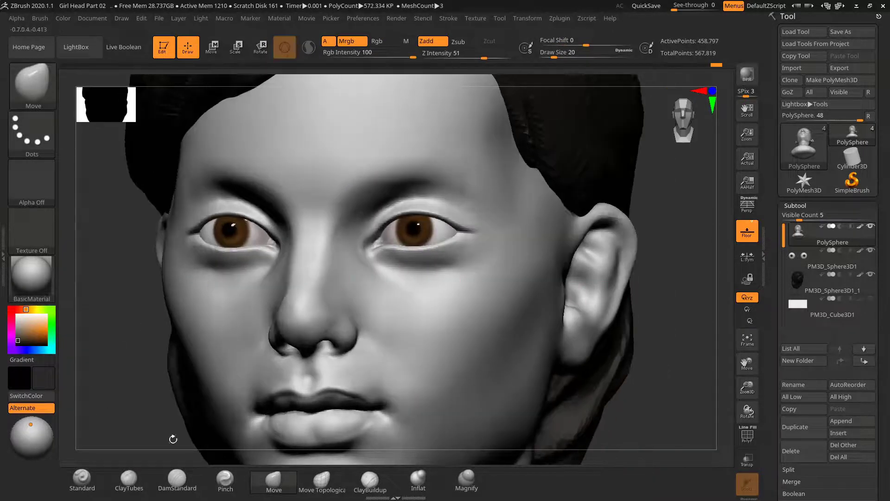
Carve a crease below the inner eye corners with the DamStandard brush, using draw sizes of 67 and 82
{"action": "left_click", "coordinate": [182, 485]}
{"action": "left_click_drag", "start_coordinate": [667, 311], "coordinate": [678, 332], "text": "alt"}
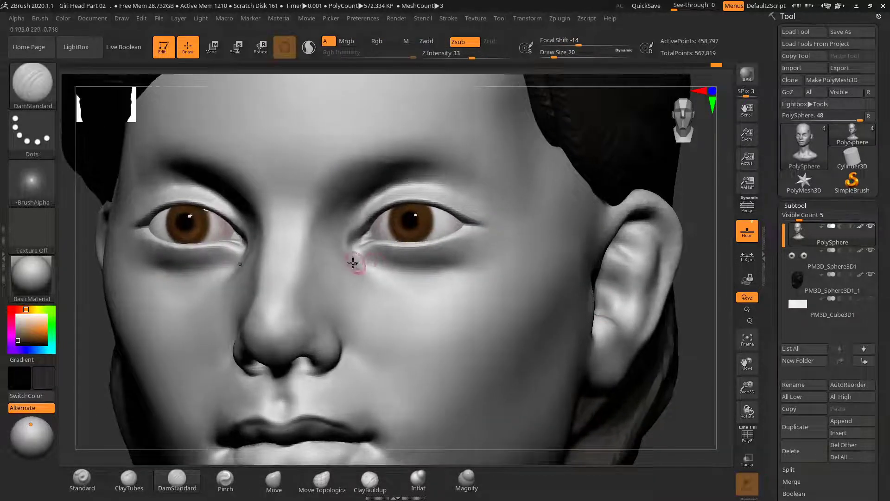
{"action": "key", "text": "s"}
{"action": "left_click_drag", "start_coordinate": [347, 265], "coordinate": [368, 265]}
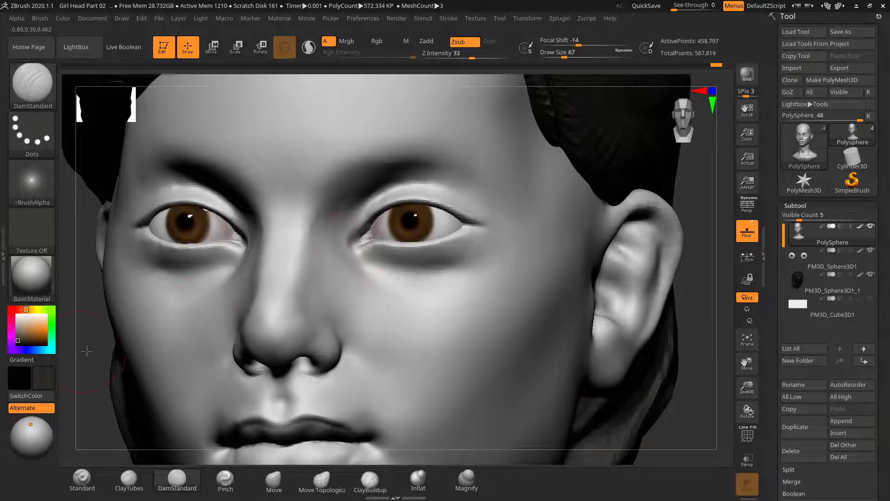
{"action": "left_click_drag", "start_coordinate": [86, 351], "coordinate": [175, 339]}
{"action": "mouse_move", "coordinate": [684, 314]}
{"action": "left_mouse_down"}
{"action": "mouse_move", "coordinate": [711, 309]}
{"action": "mouse_move", "coordinate": [709, 298]}
{"action": "left_mouse_up"}
{"action": "key", "text": "s"}
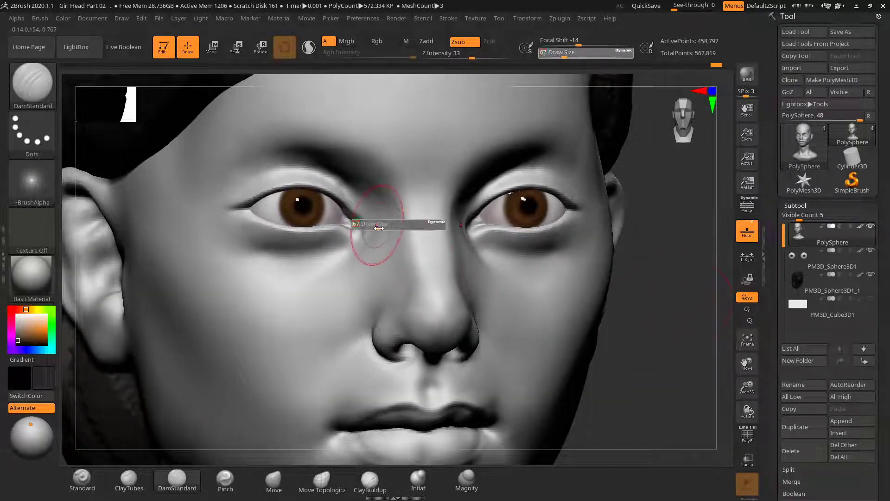
{"action": "left_click_drag", "start_coordinate": [374, 224], "coordinate": [372, 233]}
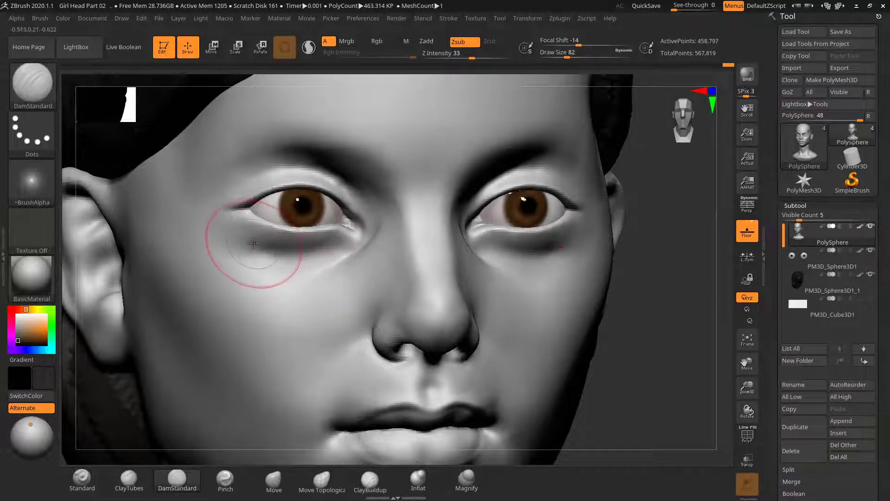
Deepen the crease directly beneath the lower eyelid with DamStandard, undoing the first stroke and carving it again
{"action": "left_click_drag", "start_coordinate": [247, 238], "coordinate": [324, 246]}
{"action": "key", "text": "ctrl+z"}
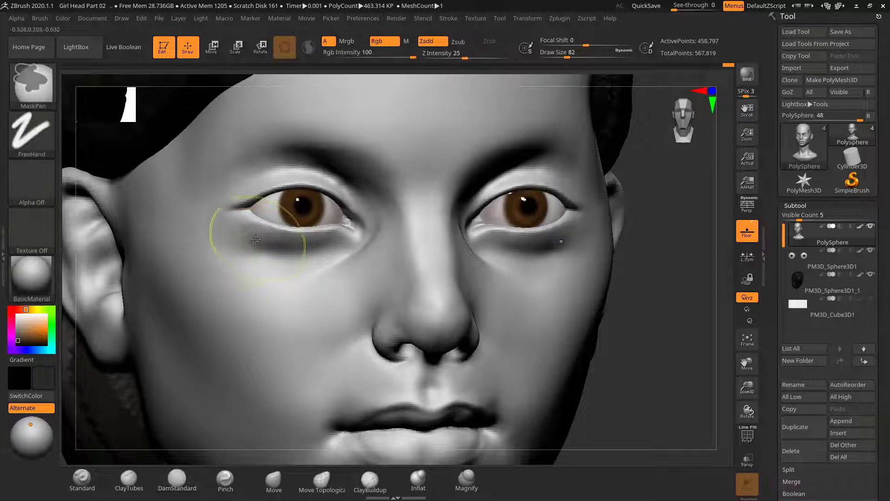
{"action": "left_click_drag", "start_coordinate": [252, 239], "coordinate": [305, 249]}
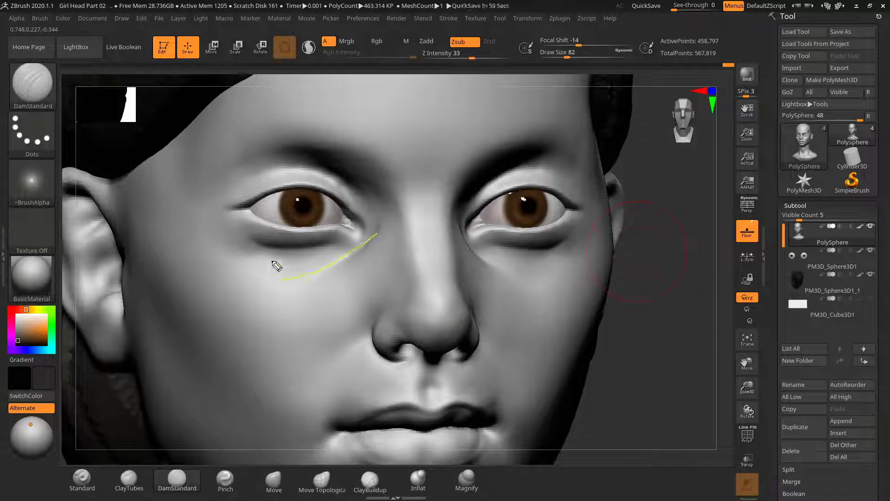
{"action": "left_click_drag", "start_coordinate": [277, 257], "coordinate": [349, 252], "text": "ctrl"}
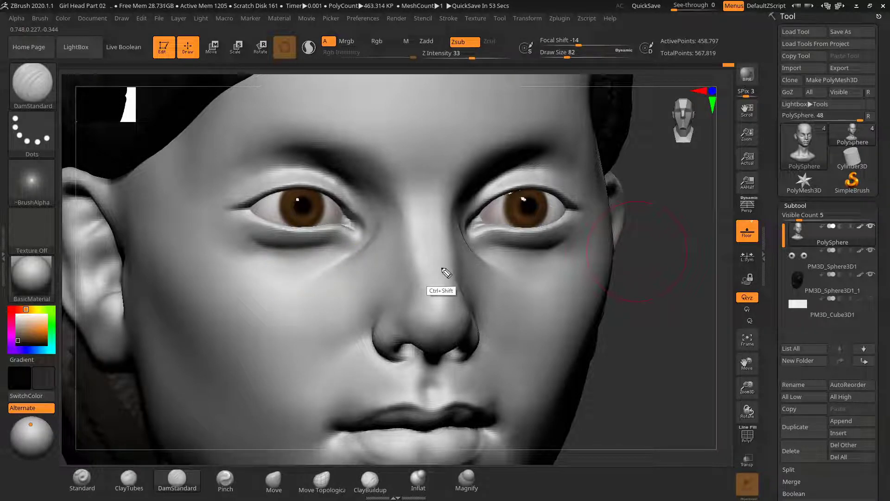
Extend the tear-trough crease from the inner eye corner diagonally down onto the upper cheek
{"action": "left_click_drag", "start_coordinate": [668, 323], "coordinate": [502, 254], "text": "shift"}
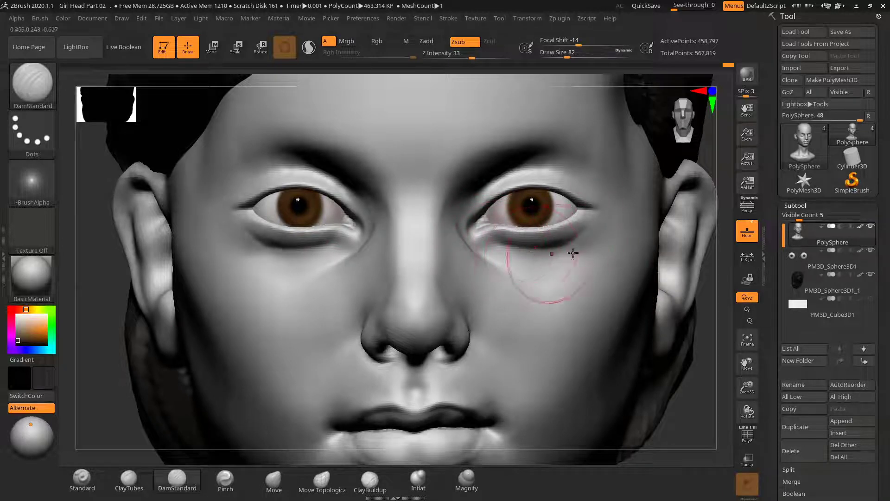
{"action": "mouse_move", "coordinate": [716, 304]}
{"action": "left_mouse_down"}
{"action": "mouse_move", "coordinate": [681, 310]}
{"action": "mouse_move", "coordinate": [536, 284]}
{"action": "left_mouse_up"}
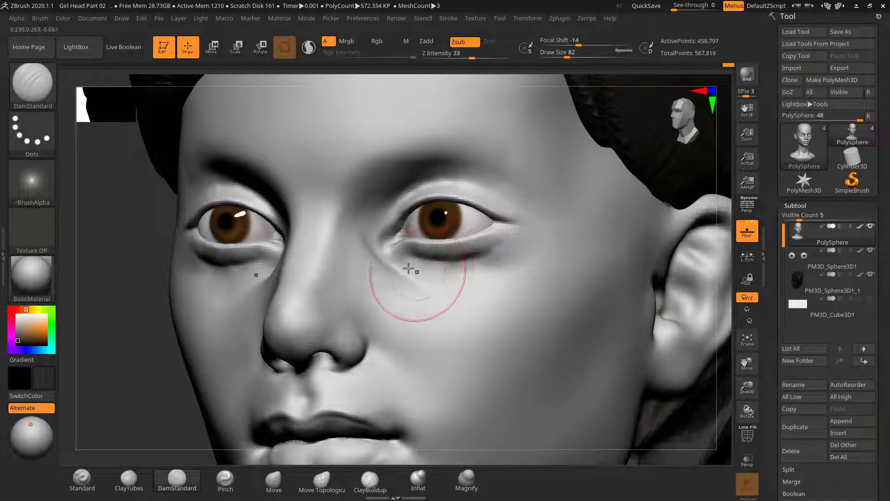
{"action": "mouse_move", "coordinate": [371, 243]}
{"action": "left_mouse_down"}
{"action": "mouse_move", "coordinate": [419, 287]}
{"action": "mouse_move", "coordinate": [459, 286]}
{"action": "left_mouse_up"}
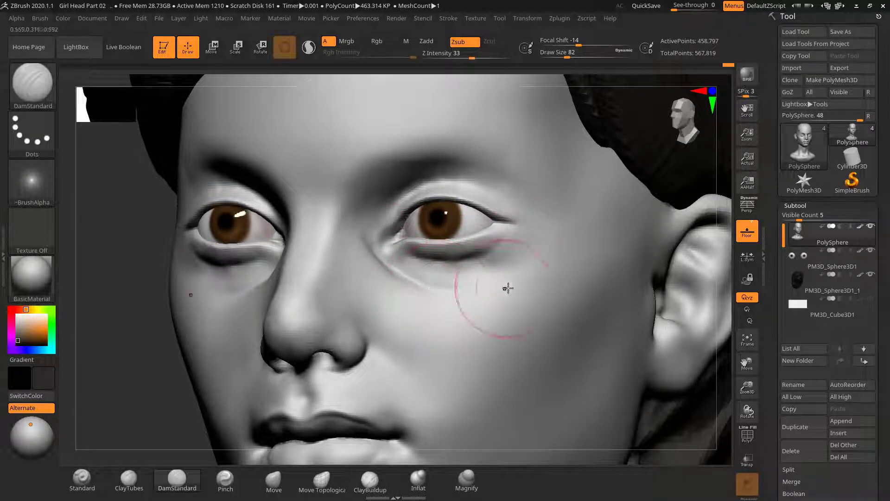
{"action": "left_click_drag", "start_coordinate": [141, 336], "coordinate": [260, 317]}
{"action": "left_click_drag", "start_coordinate": [589, 288], "coordinate": [648, 286]}
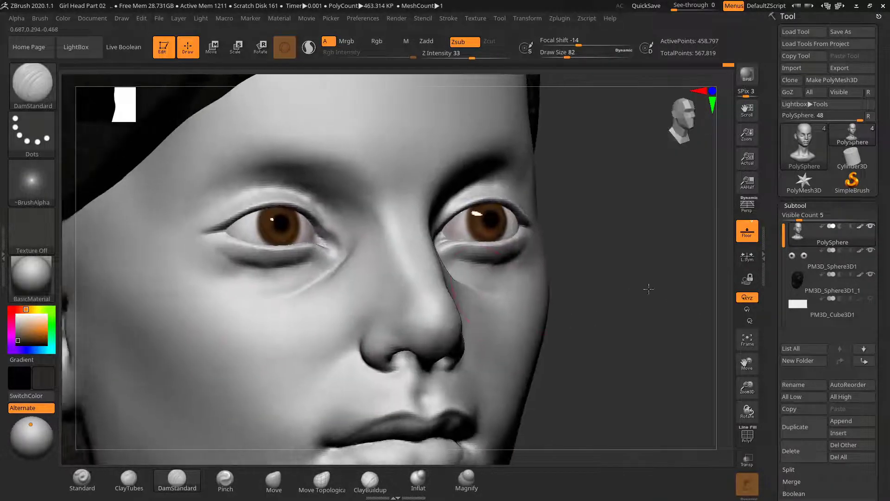
Soften the under-eye crease and the skin below the outer eye corner, varying the draw size between 55 and 79
{"action": "key", "text": "s"}
{"action": "left_click_drag", "start_coordinate": [339, 277], "coordinate": [363, 245]}
{"action": "left_click_drag", "start_coordinate": [234, 282], "coordinate": [300, 282], "text": "shift"}
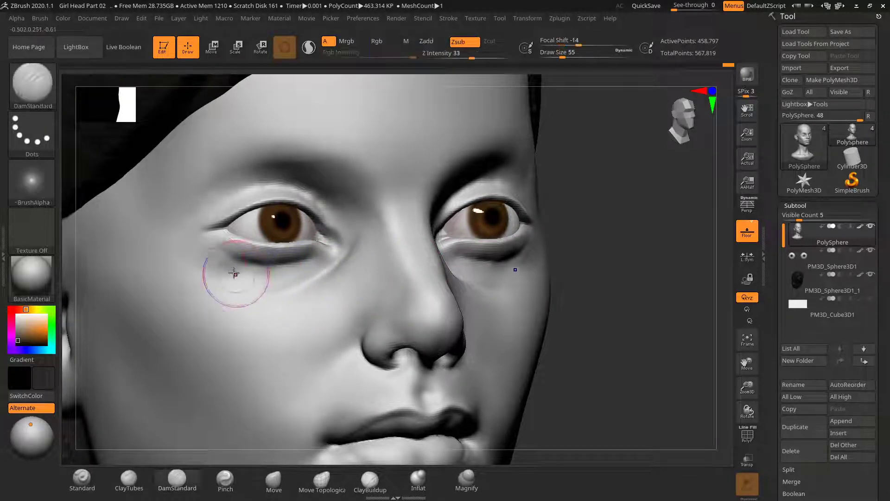
{"action": "key", "text": "s"}
{"action": "left_click_drag", "start_coordinate": [214, 270], "coordinate": [212, 271]}
{"action": "left_click_drag", "start_coordinate": [219, 268], "coordinate": [259, 275], "text": "shift"}
{"action": "mouse_move", "coordinate": [222, 261]}
{"action": "left_mouse_down", "text": "shift"}
{"action": "mouse_move", "coordinate": [292, 263]}
{"action": "mouse_move", "coordinate": [254, 268]}
{"action": "left_mouse_up", "text": "shift"}
{"action": "key", "text": "s"}
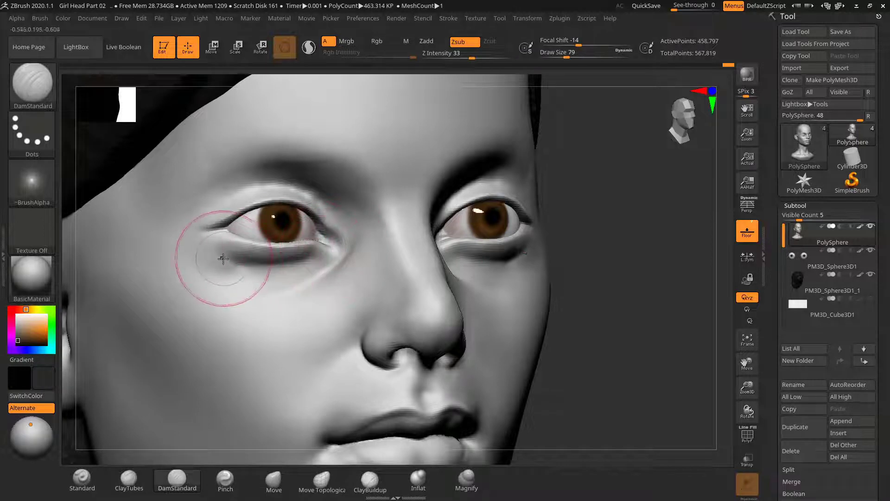
{"action": "key", "text": "s"}
{"action": "left_click_drag", "start_coordinate": [227, 260], "coordinate": [213, 265]}
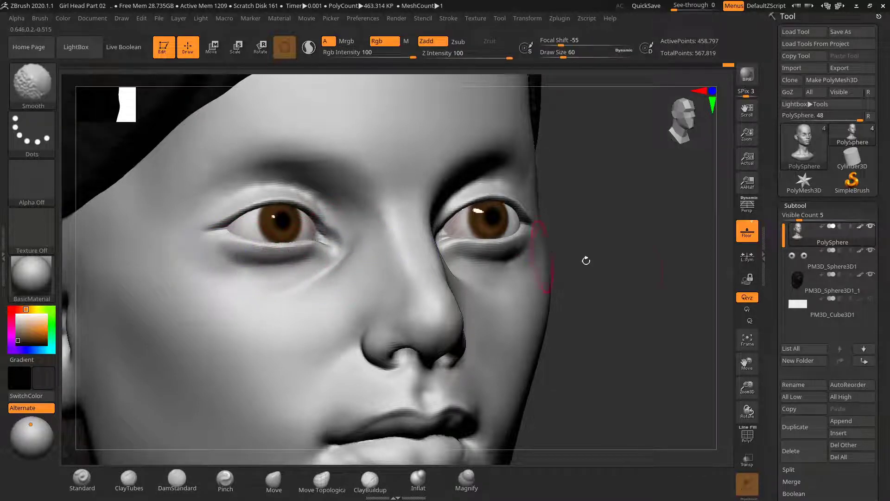
Set the DamStandard draw size to 33 and carve the inner part of the upper eyelid fold
{"action": "left_click_drag", "start_coordinate": [586, 260], "coordinate": [547, 270], "text": "alt"}
{"action": "mouse_move", "coordinate": [640, 266]}
{"action": "left_mouse_down"}
{"action": "mouse_move", "coordinate": [562, 265]}
{"action": "mouse_move", "coordinate": [586, 258]}
{"action": "mouse_move", "coordinate": [638, 264]}
{"action": "mouse_move", "coordinate": [594, 273]}
{"action": "mouse_move", "coordinate": [643, 273]}
{"action": "mouse_move", "coordinate": [594, 279]}
{"action": "left_mouse_up"}
{"action": "mouse_move", "coordinate": [594, 279]}
{"action": "left_mouse_down"}
{"action": "mouse_move", "coordinate": [644, 262]}
{"action": "mouse_move", "coordinate": [540, 249]}
{"action": "left_mouse_up"}
{"action": "left_click_drag", "start_coordinate": [613, 256], "coordinate": [580, 241]}
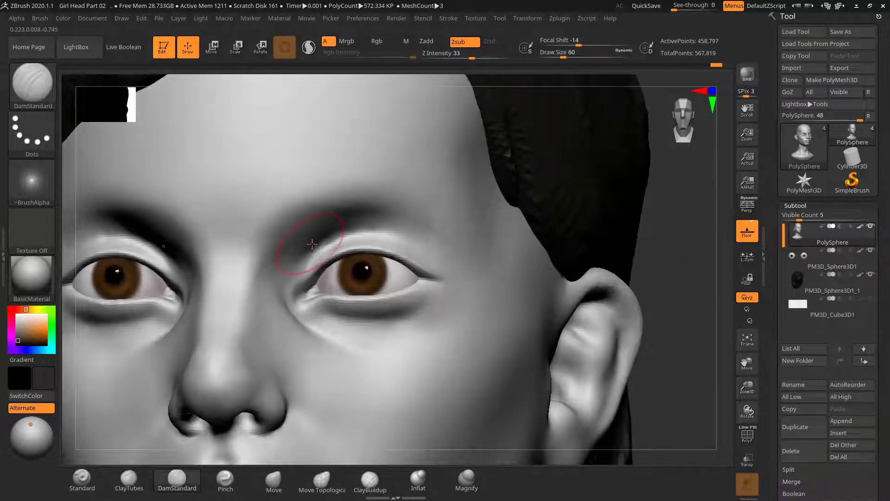
{"action": "key", "text": "s"}
{"action": "left_click_drag", "start_coordinate": [312, 245], "coordinate": [305, 267]}
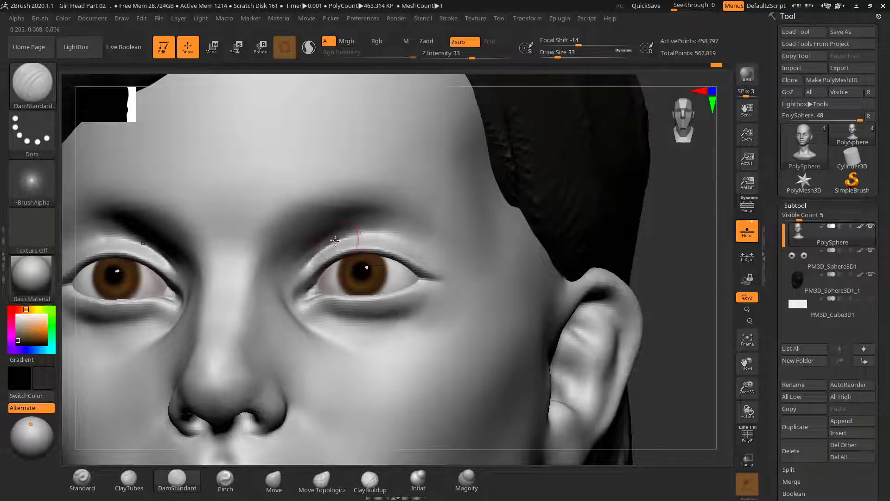
{"action": "mouse_move", "coordinate": [663, 261]}
{"action": "left_mouse_down"}
{"action": "mouse_move", "coordinate": [640, 285]}
{"action": "mouse_move", "coordinate": [607, 280]}
{"action": "left_mouse_up"}
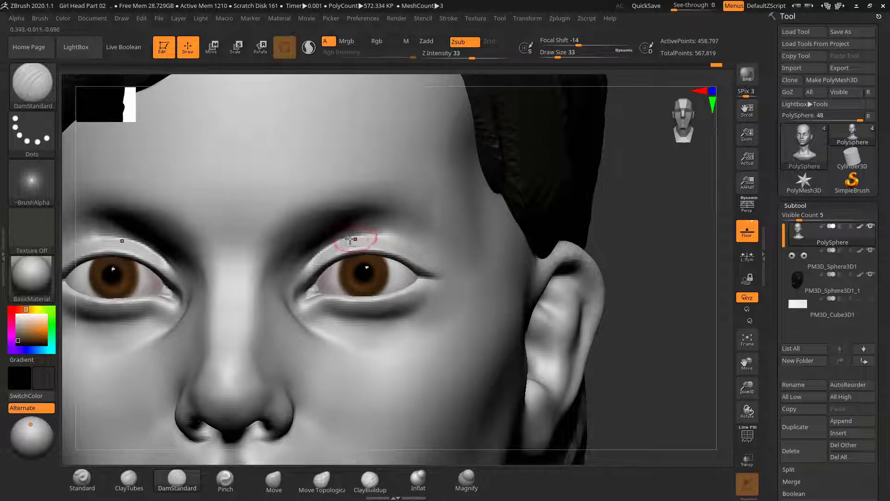
Try to carve the upper eyelid fold across to the outer eye corner, undoing the strokes
{"action": "key", "text": "ctrl+z"}
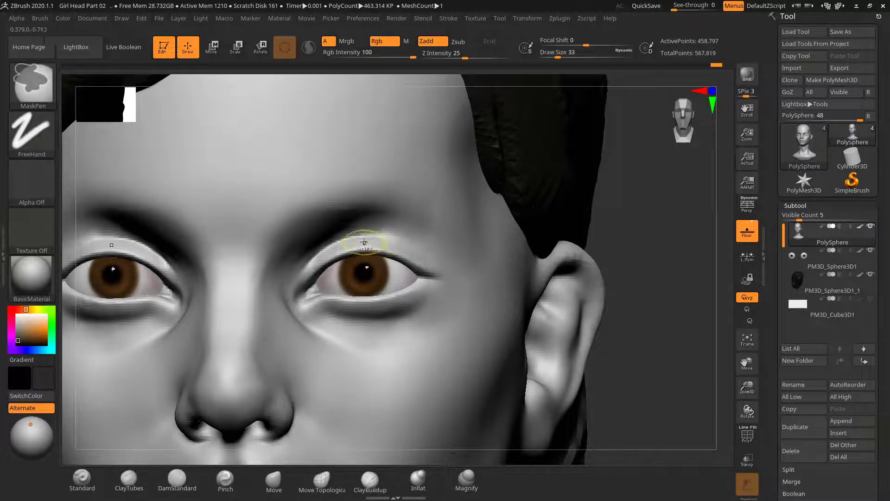
{"action": "mouse_move", "coordinate": [341, 240]}
{"action": "left_mouse_down"}
{"action": "mouse_move", "coordinate": [405, 245]}
{"action": "mouse_move", "coordinate": [424, 257]}
{"action": "left_mouse_up"}
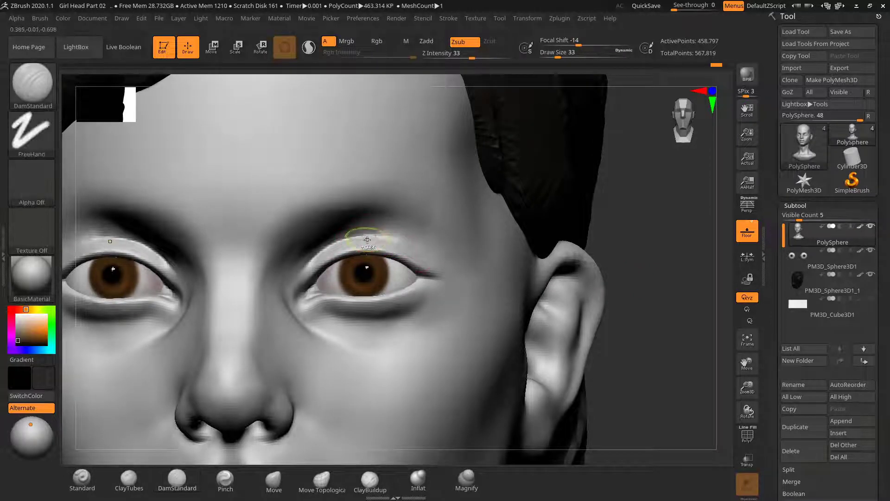
{"action": "key", "text": "ctrl+z"}
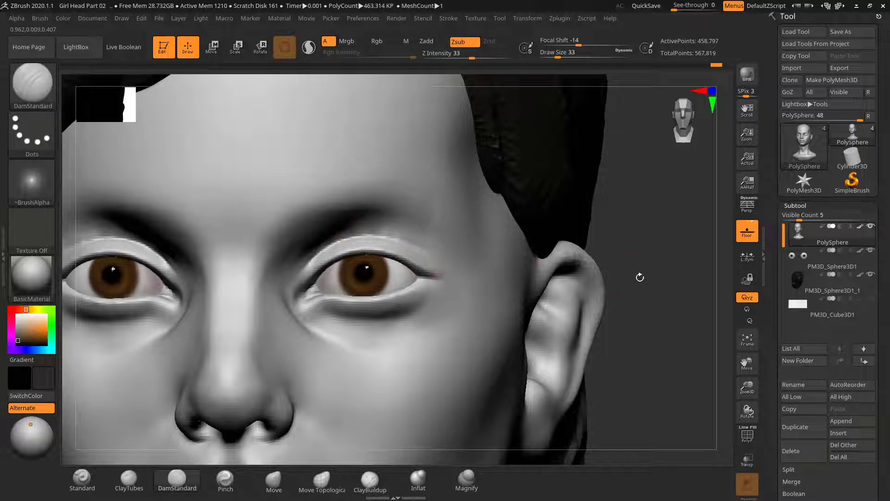
Carve the upper eyelid fold from above the iris past the outer eye corner and set the draw size to 21
{"action": "left_click_drag", "start_coordinate": [640, 277], "coordinate": [552, 270]}
{"action": "mouse_move", "coordinate": [342, 240]}
{"action": "left_mouse_down"}
{"action": "mouse_move", "coordinate": [372, 237]}
{"action": "mouse_move", "coordinate": [467, 265]}
{"action": "left_mouse_up"}
{"action": "left_click_drag", "start_coordinate": [419, 250], "coordinate": [473, 271]}
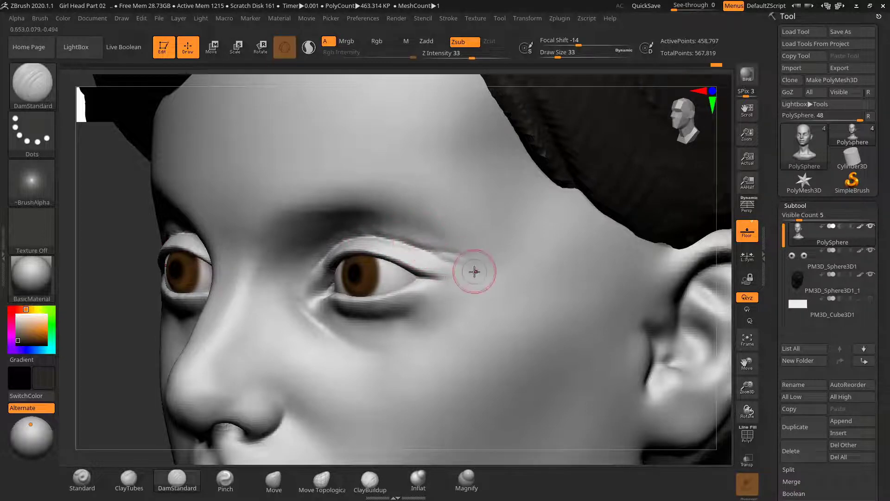
{"action": "mouse_move", "coordinate": [395, 243]}
{"action": "left_mouse_down"}
{"action": "mouse_move", "coordinate": [465, 256]}
{"action": "mouse_move", "coordinate": [410, 245]}
{"action": "left_mouse_up"}
{"action": "key", "text": "s"}
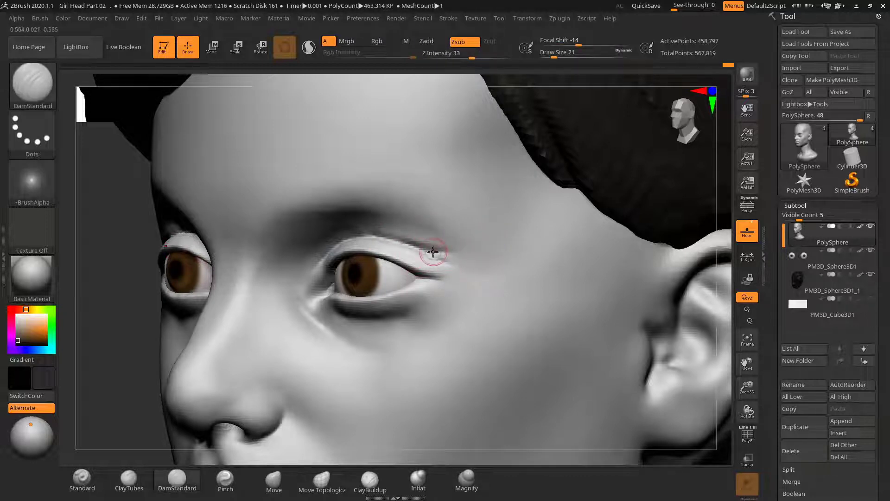
Carve the outer end of the upper eyelid crease with the DamStandard brush
{"action": "mouse_move", "coordinate": [433, 251]}
{"action": "left_mouse_down"}
{"action": "mouse_move", "coordinate": [481, 252]}
{"action": "mouse_move", "coordinate": [446, 254]}
{"action": "left_mouse_up"}
{"action": "left_click_drag", "start_coordinate": [123, 297], "coordinate": [149, 290]}
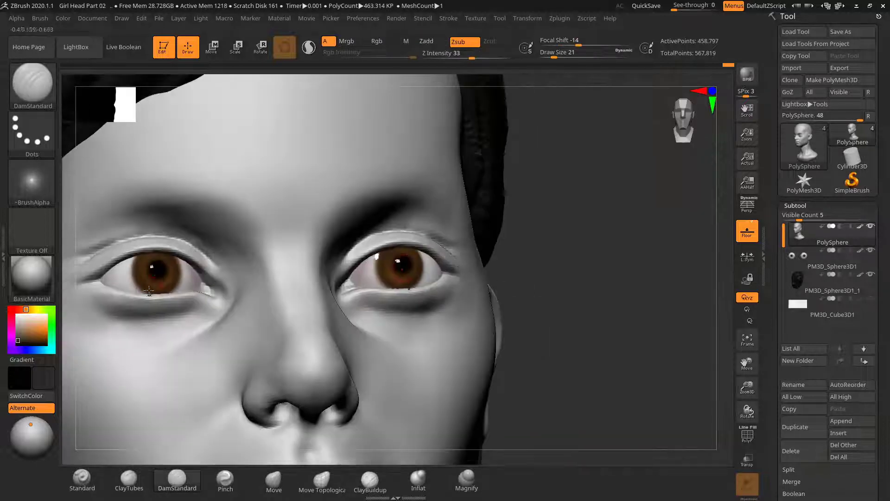
{"action": "mouse_move", "coordinate": [557, 251]}
{"action": "left_mouse_down", "text": "shift"}
{"action": "mouse_move", "coordinate": [616, 261]}
{"action": "mouse_move", "coordinate": [600, 248]}
{"action": "left_mouse_up", "text": "shift"}
Annotate the upper eyelid crease with a curved line and short arcs showing the skin folding over it
{"action": "key", "text": "ctrl+shift"}
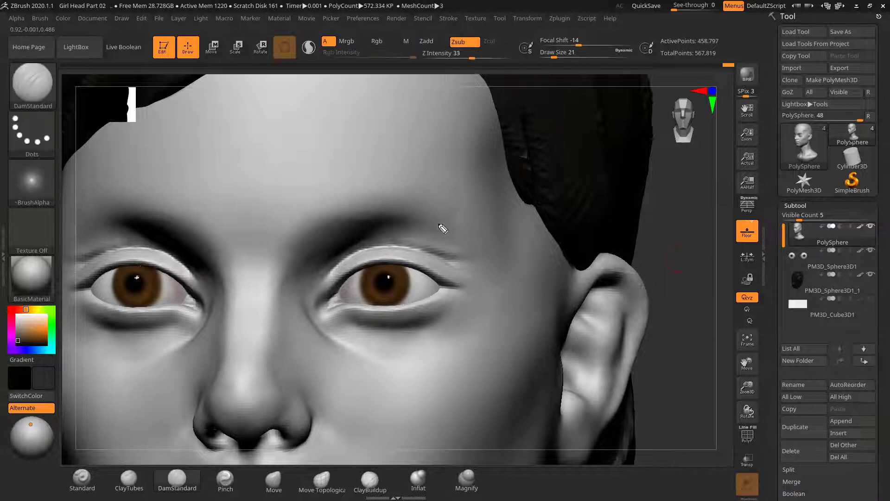
{"action": "mouse_move", "coordinate": [421, 243]}
{"action": "left_mouse_down"}
{"action": "mouse_move", "coordinate": [408, 247]}
{"action": "mouse_move", "coordinate": [451, 260]}
{"action": "left_mouse_up"}
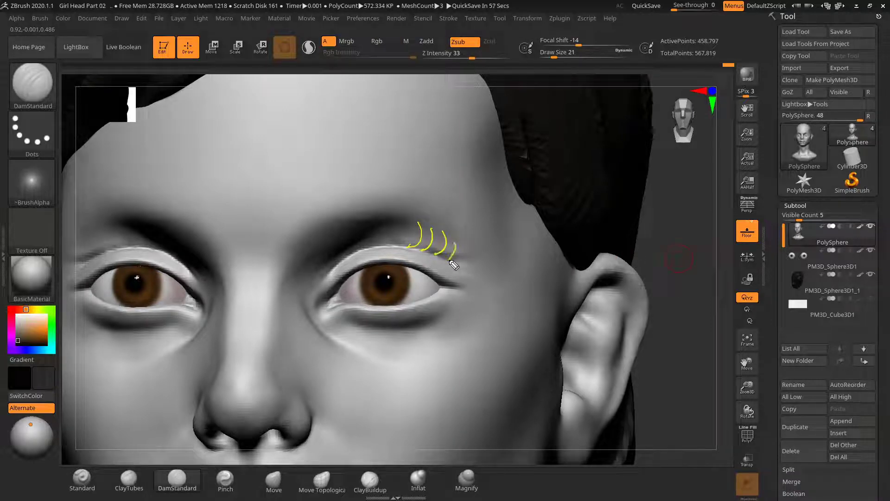
{"action": "left_click_drag", "start_coordinate": [404, 224], "coordinate": [397, 246]}
{"action": "left_click_drag", "start_coordinate": [418, 260], "coordinate": [455, 264]}
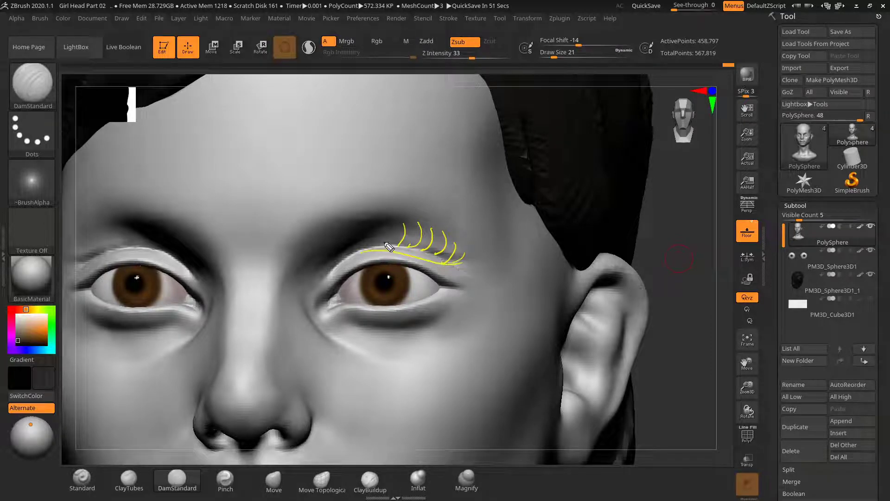
{"action": "mouse_move", "coordinate": [327, 248]}
{"action": "left_mouse_down"}
{"action": "mouse_move", "coordinate": [325, 265]}
{"action": "mouse_move", "coordinate": [344, 256]}
{"action": "left_mouse_up"}
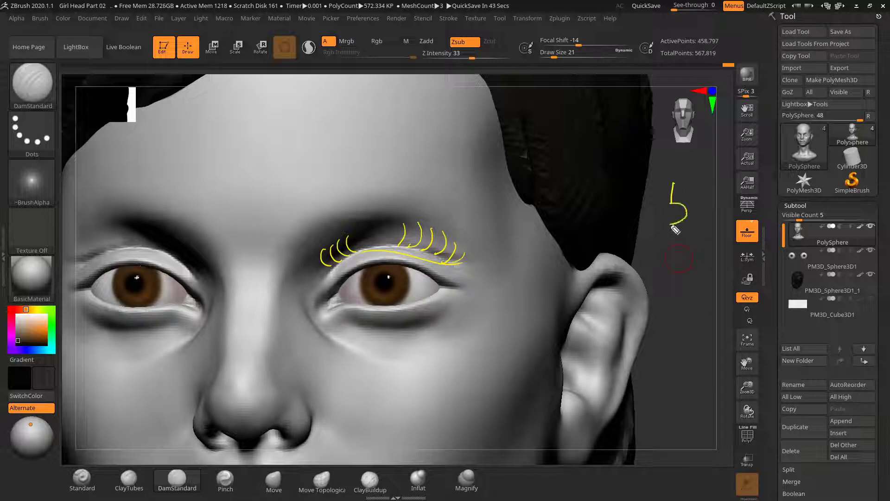
Sketch two notched profile diagrams beside the head, label them concave and convex, and clear all annotations
{"action": "mouse_move", "coordinate": [705, 185]}
{"action": "left_mouse_down"}
{"action": "mouse_move", "coordinate": [704, 234]}
{"action": "mouse_move", "coordinate": [670, 227]}
{"action": "left_mouse_up"}
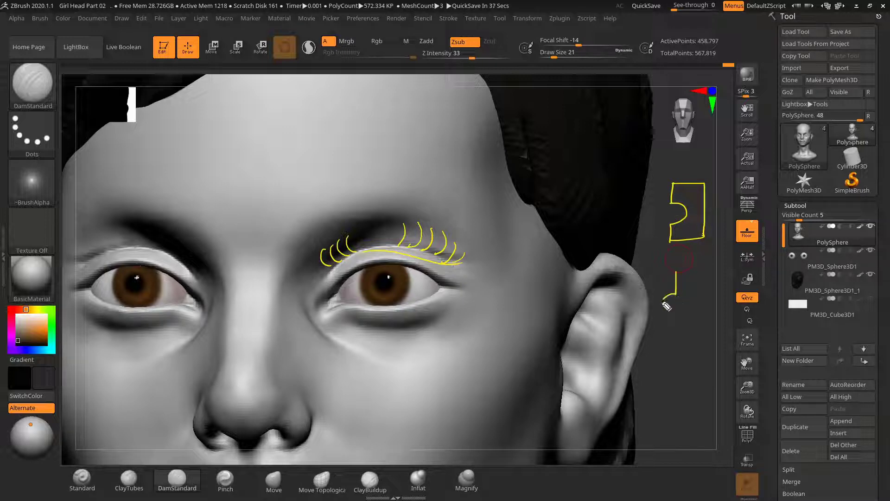
{"action": "mouse_move", "coordinate": [666, 305]}
{"action": "left_mouse_down"}
{"action": "mouse_move", "coordinate": [683, 333]}
{"action": "mouse_move", "coordinate": [680, 362]}
{"action": "mouse_move", "coordinate": [710, 348]}
{"action": "left_mouse_up"}
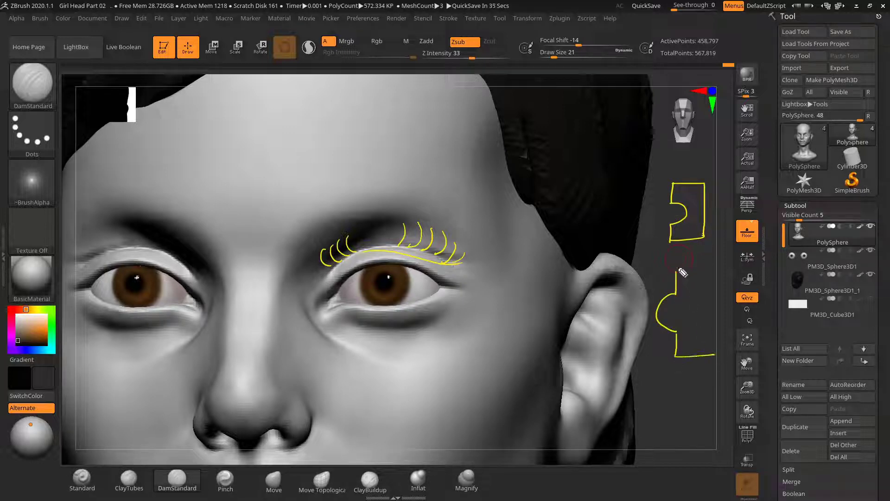
{"action": "left_click_drag", "start_coordinate": [679, 269], "coordinate": [714, 344]}
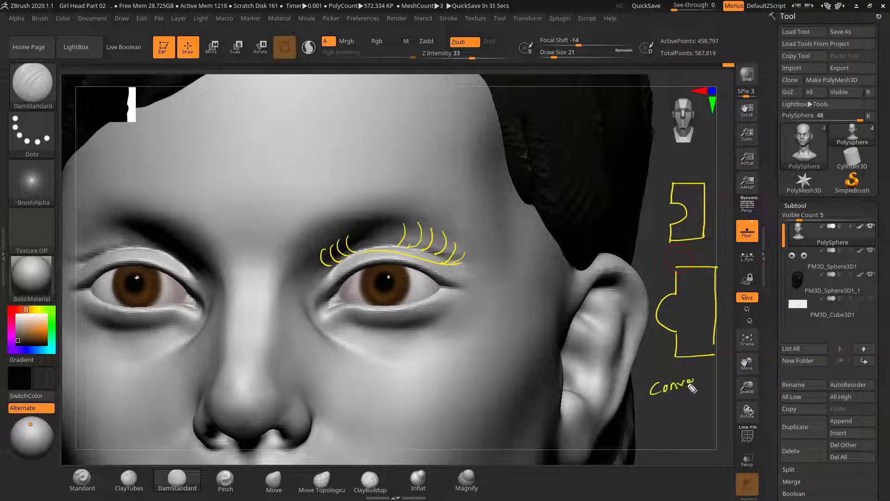
{"action": "left_click_drag", "start_coordinate": [694, 376], "coordinate": [702, 384]}
{"action": "left_click_drag", "start_coordinate": [703, 374], "coordinate": [695, 385]}
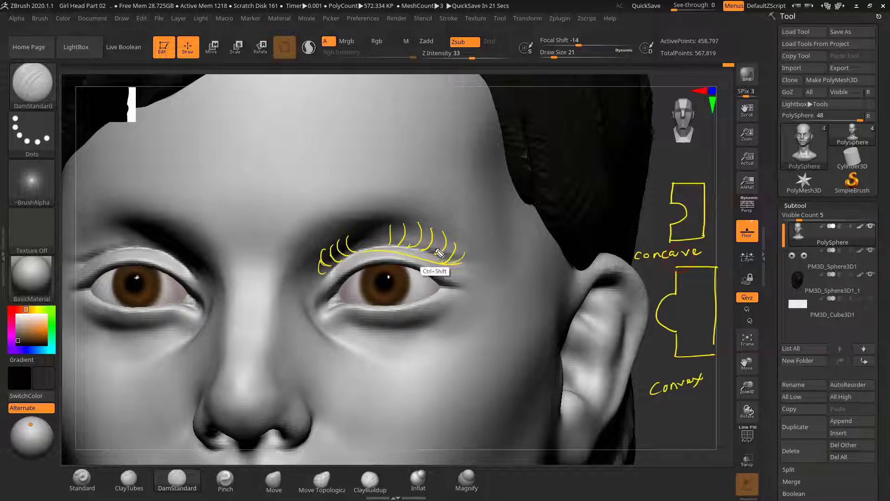
{"action": "key", "text": "ctrl+shift+7"}
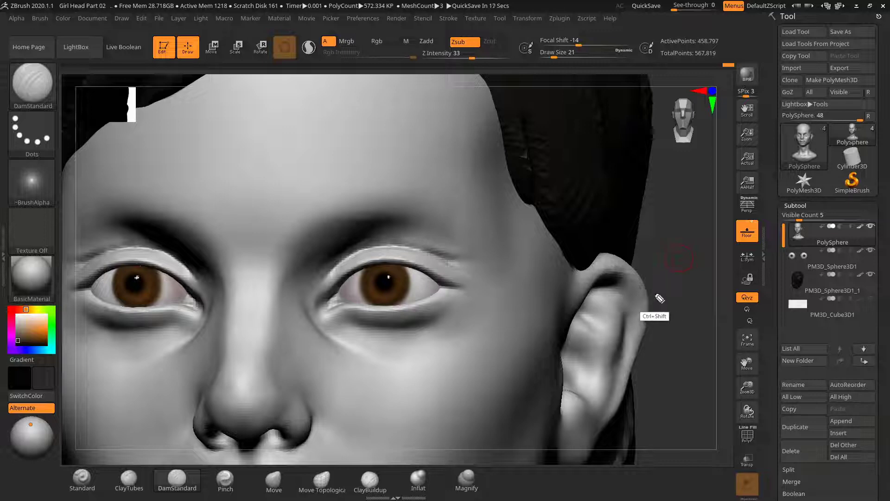
Switch to the Inflat brush and set its draw size to 55
{"action": "left_click_drag", "start_coordinate": [649, 298], "coordinate": [684, 288]}
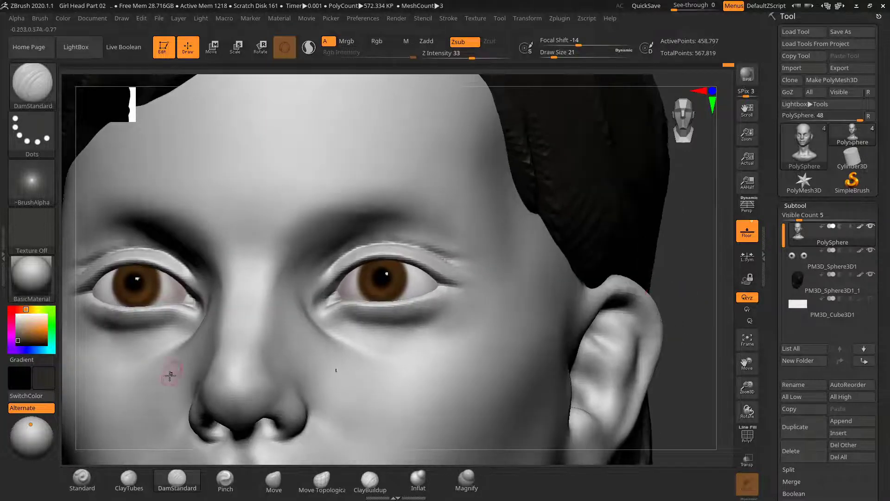
{"action": "left_click", "coordinate": [418, 479]}
{"action": "key", "text": "s"}
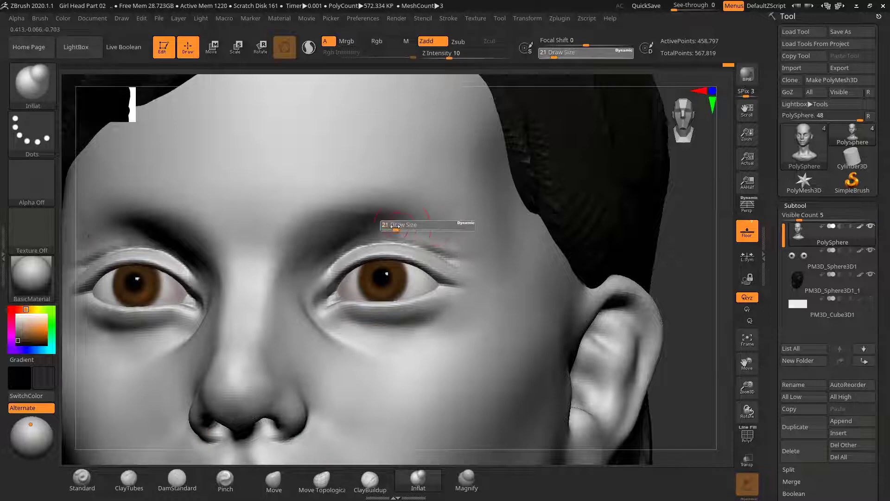
{"action": "left_click", "coordinate": [402, 228]}
{"action": "mouse_move", "coordinate": [696, 254]}
{"action": "left_mouse_down"}
{"action": "mouse_move", "coordinate": [686, 258]}
{"action": "mouse_move", "coordinate": [684, 227]}
{"action": "left_mouse_up"}
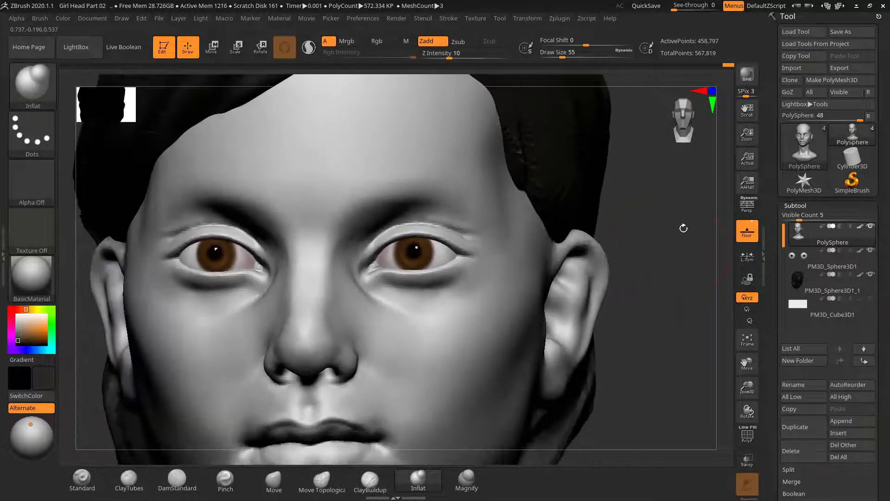
Raise the head's DynaMesh resolution to 544 and remesh it
{"action": "left_click", "coordinate": [797, 205]}
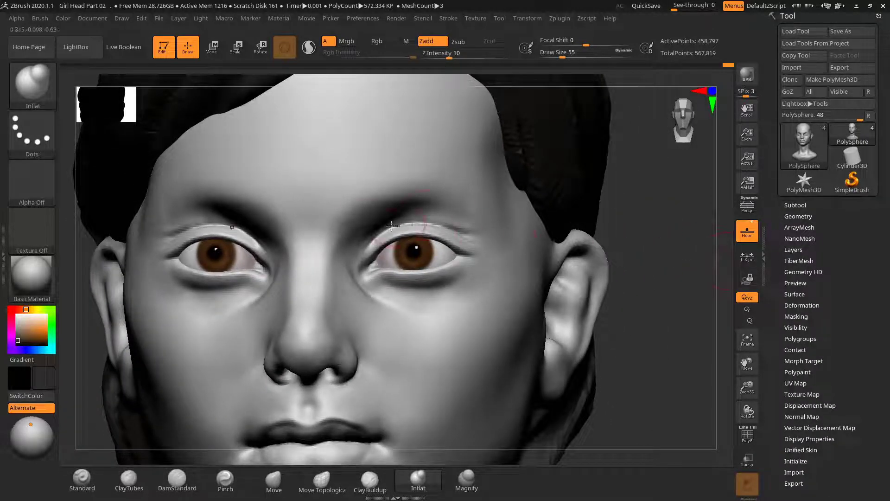
{"action": "scroll", "coordinate": [804, 217], "scroll_direction": "down", "scroll_amount": 1}
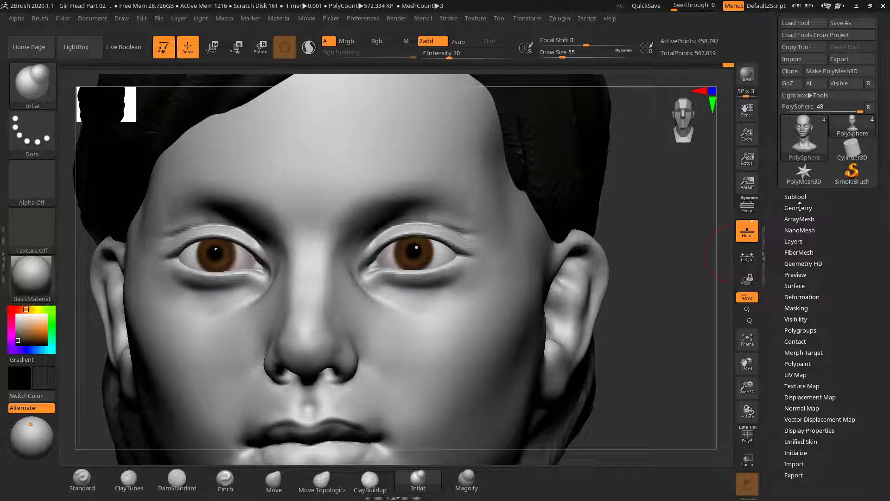
{"action": "left_click", "coordinate": [799, 207]}
{"action": "scroll", "coordinate": [788, 251], "scroll_direction": "down", "scroll_amount": 5}
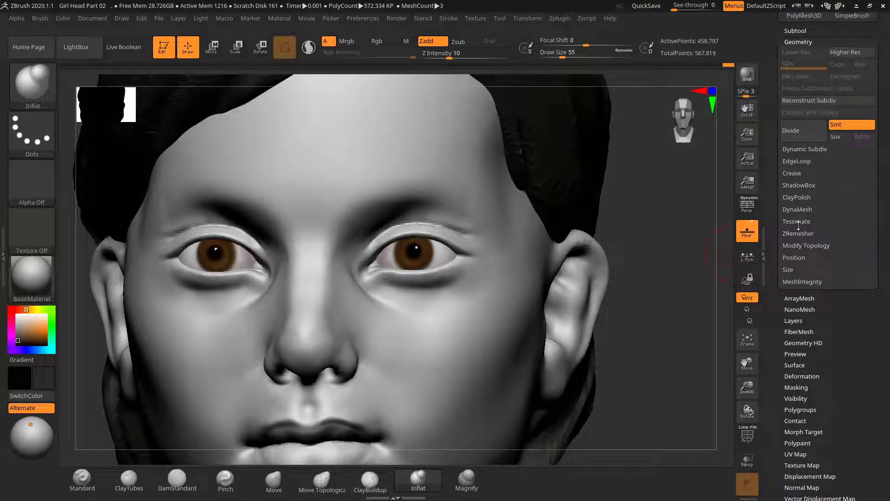
{"action": "left_click", "coordinate": [798, 209]}
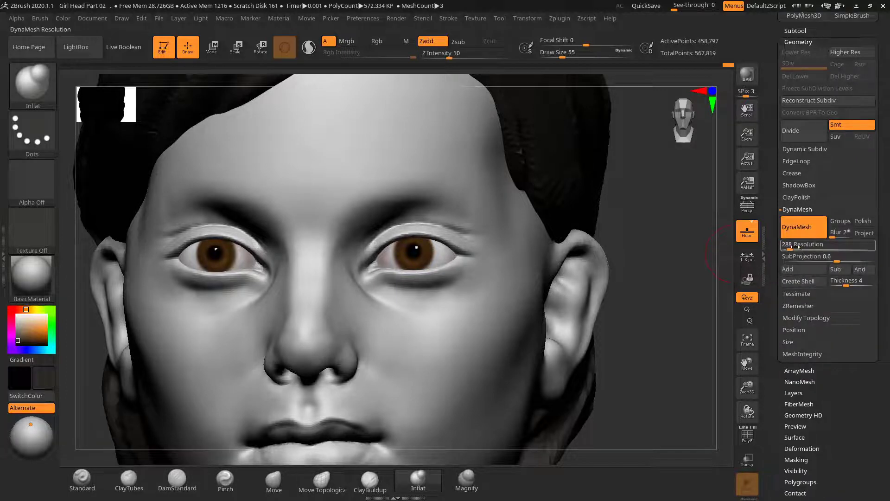
{"action": "left_click_drag", "start_coordinate": [791, 248], "coordinate": [795, 248]}
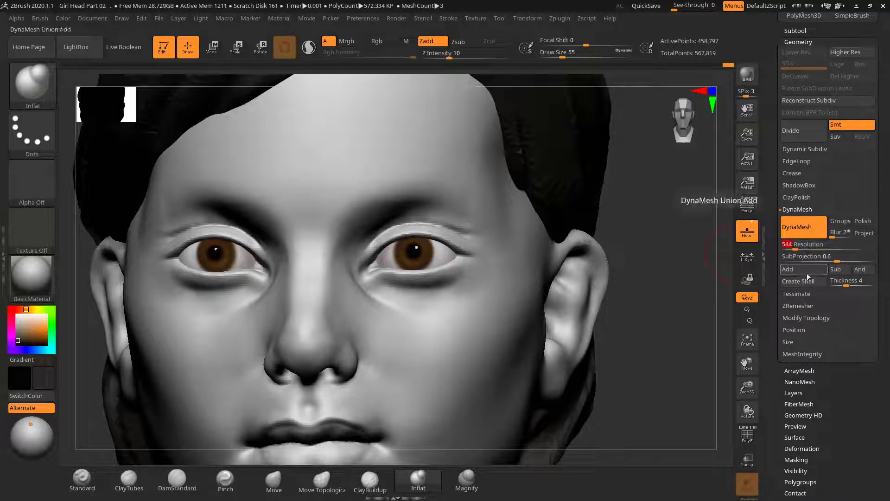
{"action": "left_click_drag", "start_coordinate": [648, 214], "coordinate": [694, 324], "text": "ctrl"}
{"action": "mouse_move", "coordinate": [665, 280]}
{"action": "left_mouse_down", "text": "ctrl"}
{"action": "mouse_move", "coordinate": [678, 249]}
{"action": "mouse_move", "coordinate": [689, 248]}
{"action": "mouse_move", "coordinate": [689, 272]}
{"action": "mouse_move", "coordinate": [690, 258]}
{"action": "mouse_move", "coordinate": [672, 293]}
{"action": "left_mouse_up", "text": "ctrl"}
Switch to the DamStandard brush at draw size 21 and test its Lazy Mouse settings with a cheek stroke, undoing the stroke
{"action": "left_click", "coordinate": [177, 479]}
{"action": "key", "text": "s"}
{"action": "mouse_move", "coordinate": [304, 262]}
{"action": "left_mouse_down"}
{"action": "mouse_move", "coordinate": [296, 263]}
{"action": "mouse_move", "coordinate": [312, 255]}
{"action": "left_mouse_up"}
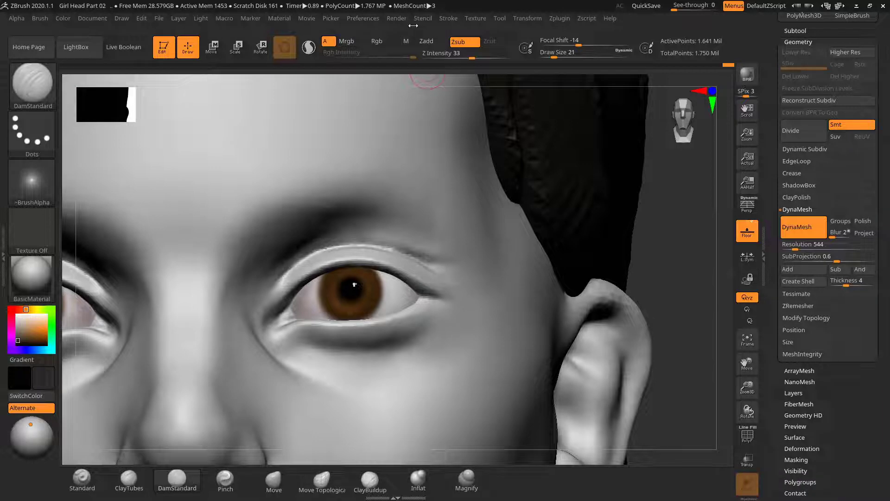
{"action": "left_click", "coordinate": [448, 19]}
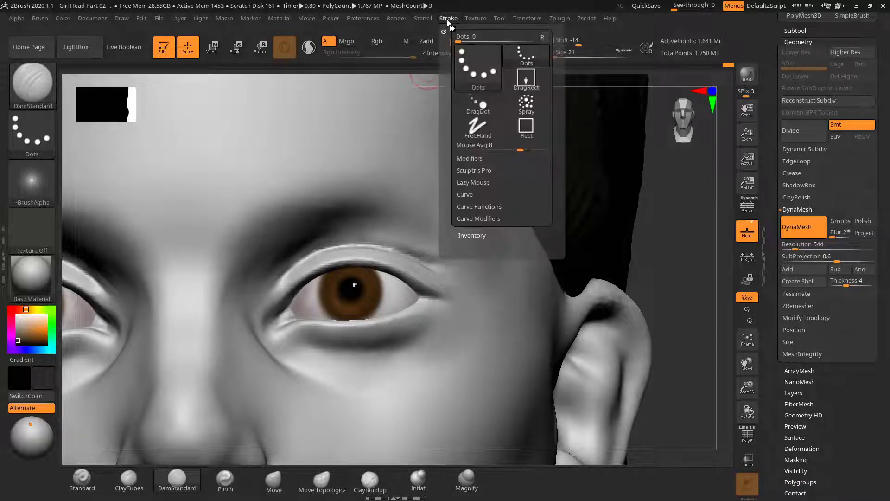
{"action": "left_click", "coordinate": [474, 184]}
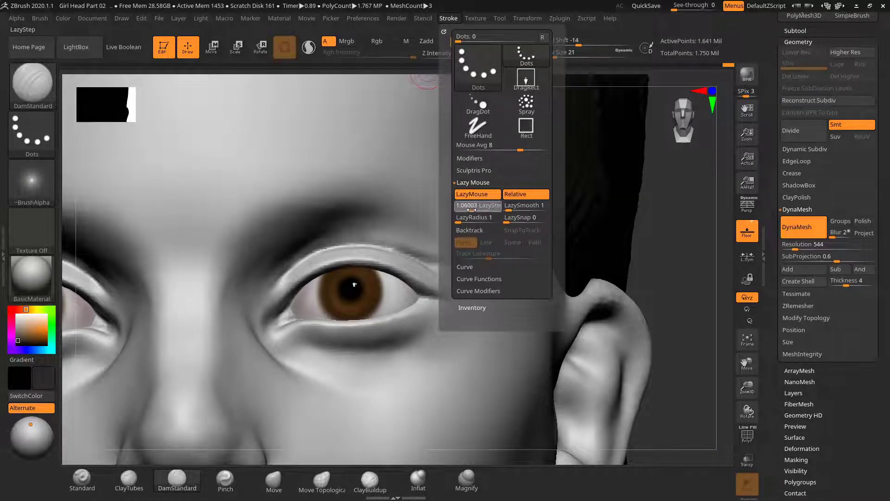
{"action": "mouse_move", "coordinate": [314, 385]}
{"action": "left_mouse_down"}
{"action": "mouse_move", "coordinate": [399, 383]}
{"action": "mouse_move", "coordinate": [484, 357]}
{"action": "left_mouse_up"}
{"action": "key", "text": "ctrl+z"}
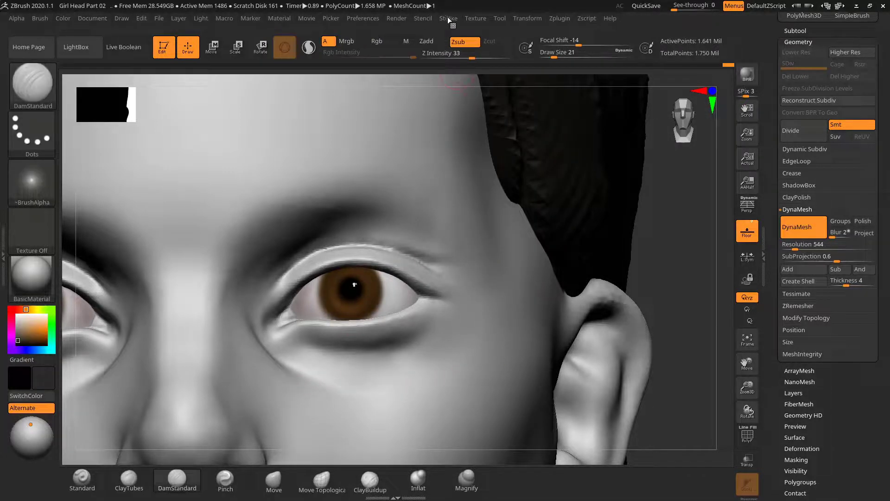
Tune the DamStandard brush's Lazy Mouse step and radius, testing them with strokes on the cheek and undoing each one
{"action": "left_click", "coordinate": [448, 21]}
{"action": "left_click_drag", "start_coordinate": [466, 209], "coordinate": [479, 220]}
{"action": "left_click_drag", "start_coordinate": [361, 380], "coordinate": [413, 378]}
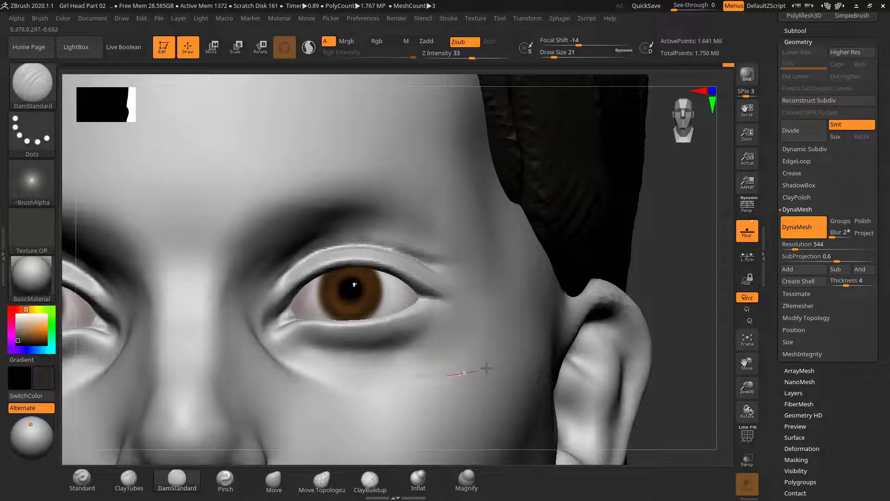
{"action": "left_click_drag", "start_coordinate": [486, 368], "coordinate": [492, 367]}
{"action": "key", "text": "ctrl+z"}
{"action": "left_click", "coordinate": [452, 18]}
{"action": "left_click_drag", "start_coordinate": [465, 205], "coordinate": [460, 215]}
{"action": "mouse_move", "coordinate": [343, 384]}
{"action": "left_mouse_down"}
{"action": "mouse_move", "coordinate": [458, 378]}
{"action": "mouse_move", "coordinate": [515, 360]}
{"action": "left_mouse_up"}
{"action": "key", "text": "ctrl"}
{"action": "key", "text": "ctrl+z"}
Set the DamStandard Z Intensity to 12 and refine the crease along the upper eyelid to its outer corner
{"action": "mouse_move", "coordinate": [653, 251]}
{"action": "left_mouse_down"}
{"action": "mouse_move", "coordinate": [662, 255]}
{"action": "mouse_move", "coordinate": [641, 238]}
{"action": "left_mouse_up"}
{"action": "left_click_drag", "start_coordinate": [678, 269], "coordinate": [652, 265]}
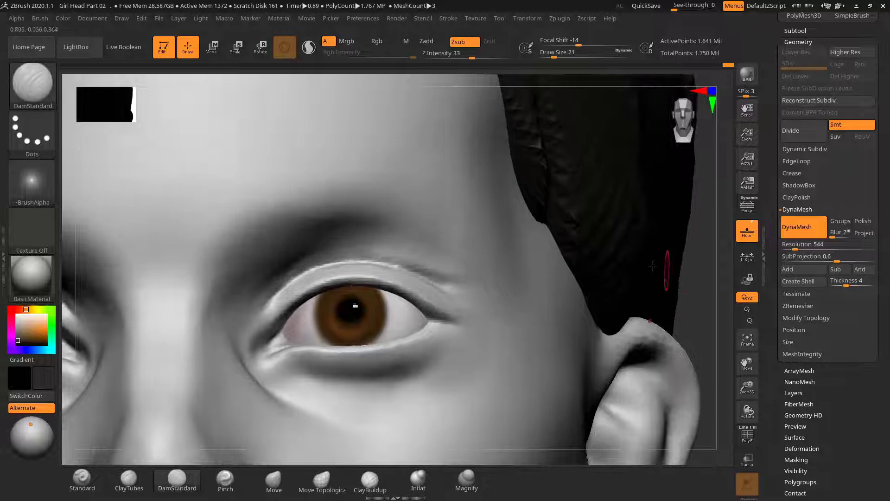
{"action": "left_click", "coordinate": [453, 58]}
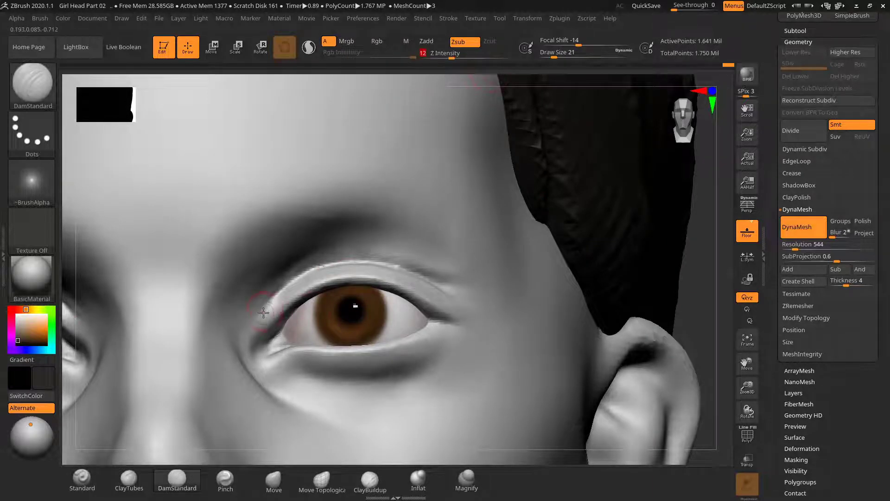
{"action": "key", "text": "Return"}
{"action": "left_click_drag", "start_coordinate": [347, 258], "coordinate": [402, 266]}
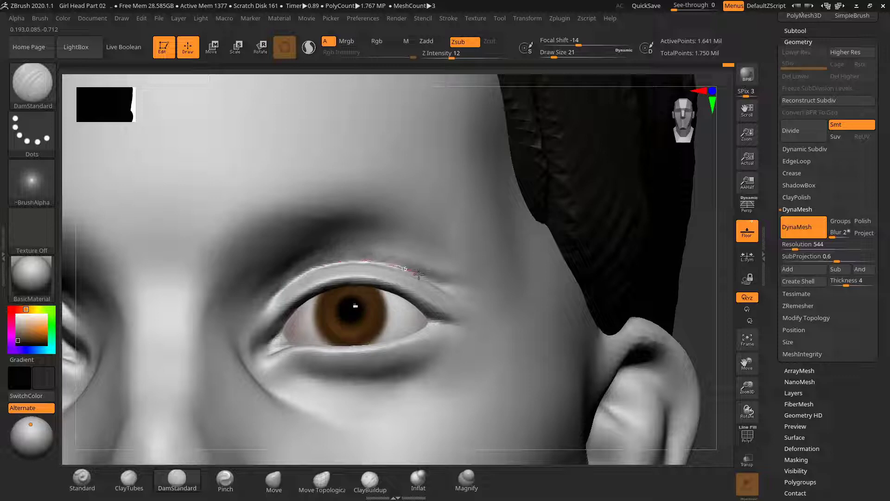
{"action": "left_click_drag", "start_coordinate": [462, 298], "coordinate": [495, 327]}
{"action": "left_click_drag", "start_coordinate": [330, 262], "coordinate": [410, 269]}
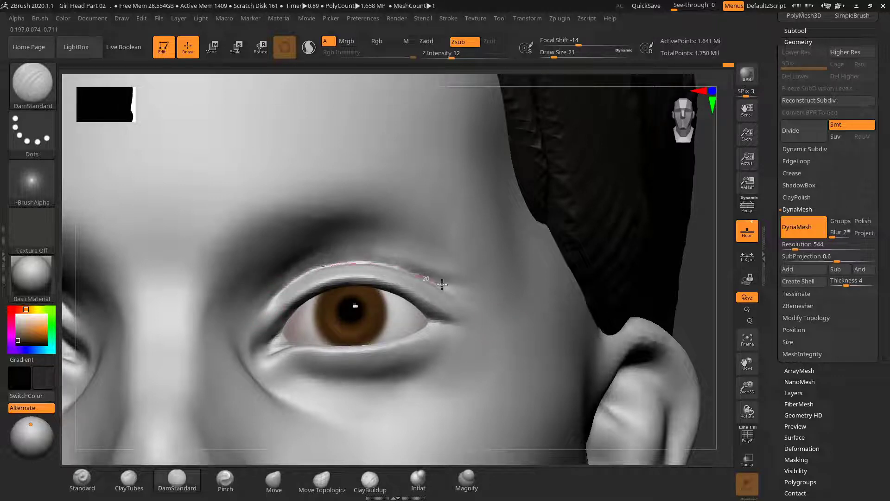
Try inflating the skin above the upper eyelid with the Inflat brush at draw sizes of 76 and 60
{"action": "left_click_drag", "start_coordinate": [691, 274], "coordinate": [650, 289], "text": "alt"}
{"action": "left_click_drag", "start_coordinate": [684, 261], "coordinate": [663, 269]}
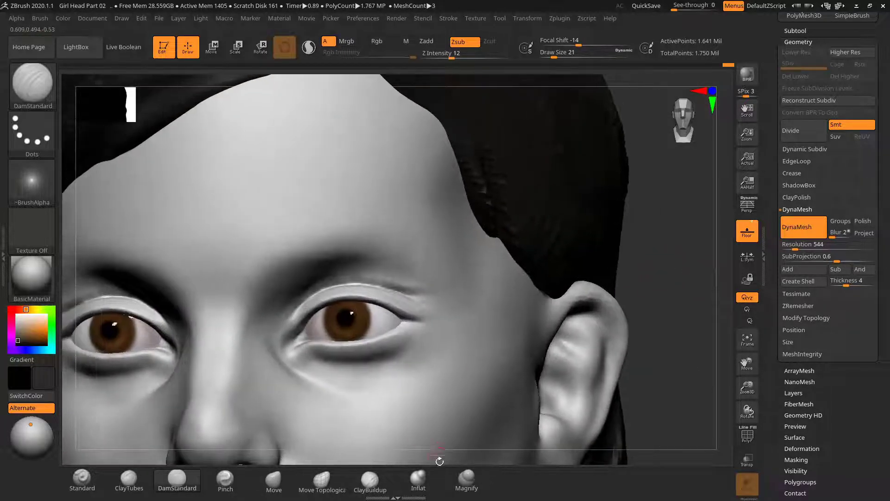
{"action": "left_click", "coordinate": [418, 480]}
{"action": "key", "text": "s"}
{"action": "mouse_move", "coordinate": [347, 274]}
{"action": "left_mouse_down"}
{"action": "mouse_move", "coordinate": [324, 292]}
{"action": "mouse_move", "coordinate": [355, 285]}
{"action": "mouse_move", "coordinate": [345, 276]}
{"action": "mouse_move", "coordinate": [337, 278]}
{"action": "mouse_move", "coordinate": [384, 279]}
{"action": "left_mouse_up"}
{"action": "key", "text": "s"}
{"action": "key", "text": "s"}
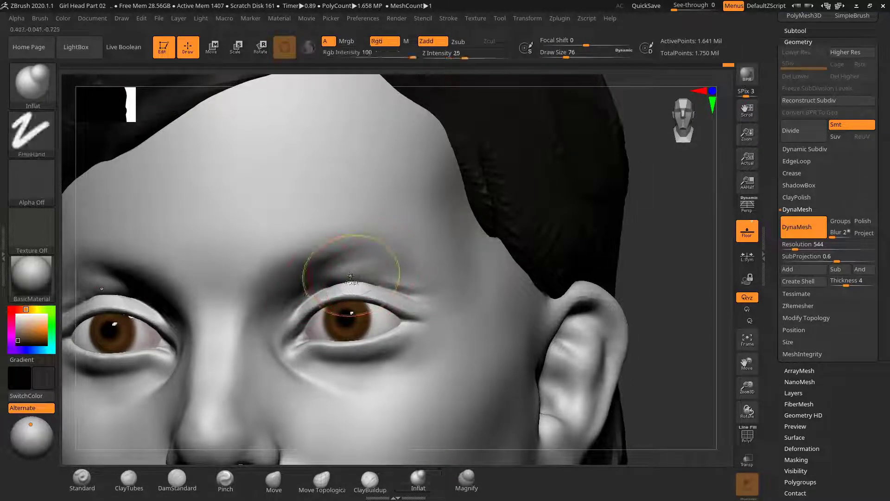
{"action": "key", "text": "ctrl+z"}
{"action": "key", "text": "s"}
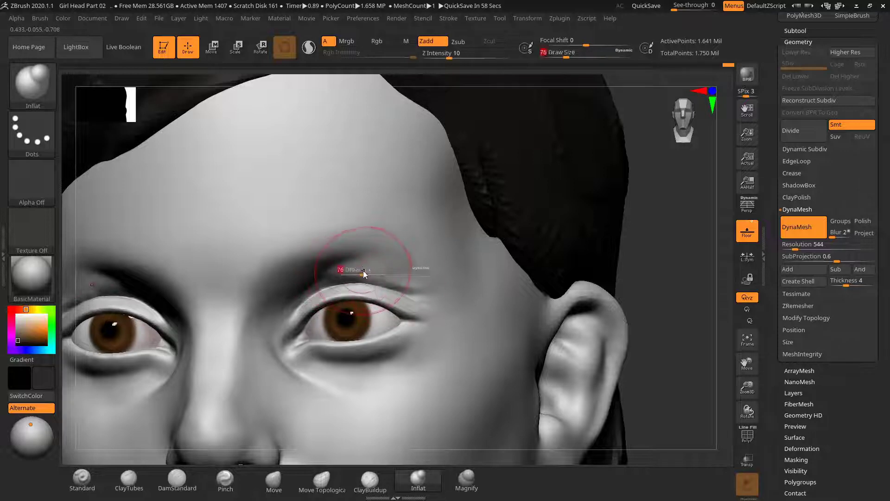
{"action": "left_click_drag", "start_coordinate": [363, 272], "coordinate": [385, 269]}
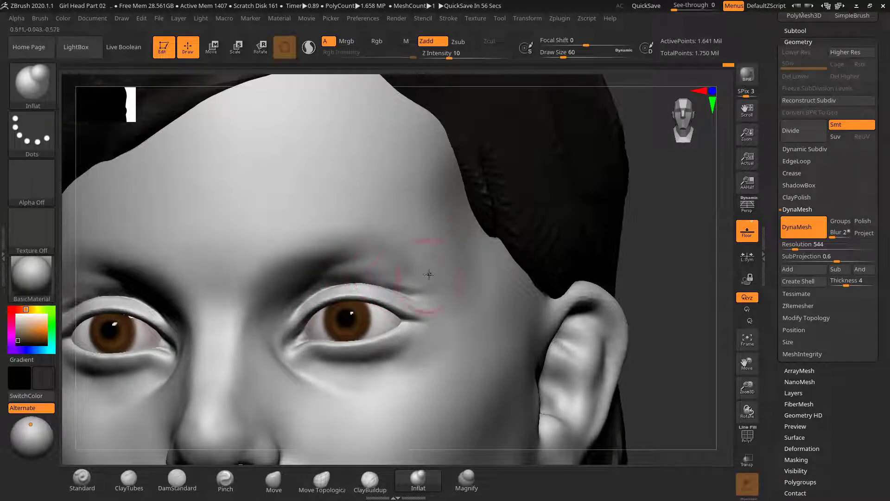
Build up the skin fold above the upper eyelid using the ClayTubes brush at draw size 55
{"action": "left_click", "coordinate": [128, 480]}
{"action": "left_click_drag", "start_coordinate": [654, 284], "coordinate": [661, 297], "text": "alt"}
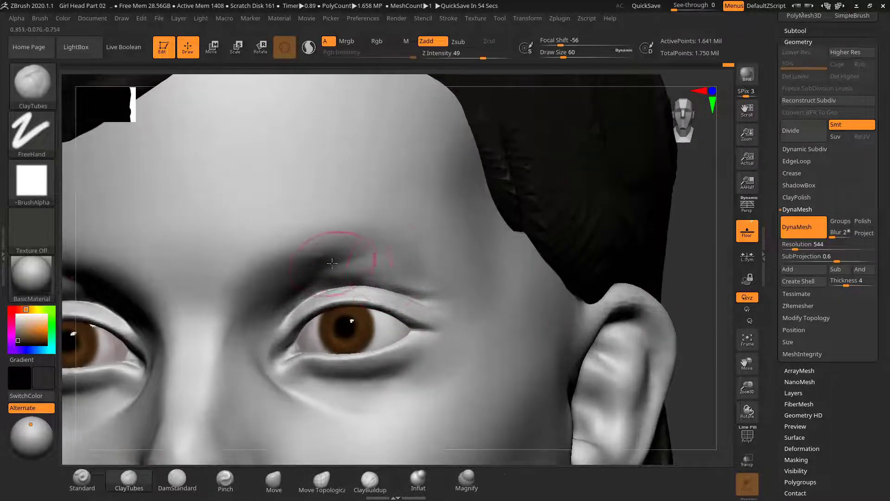
{"action": "key", "text": "s"}
{"action": "left_click_drag", "start_coordinate": [332, 264], "coordinate": [400, 280]}
{"action": "mouse_move", "coordinate": [320, 280]}
{"action": "left_mouse_down"}
{"action": "mouse_move", "coordinate": [398, 272]}
{"action": "mouse_move", "coordinate": [429, 286]}
{"action": "left_mouse_up"}
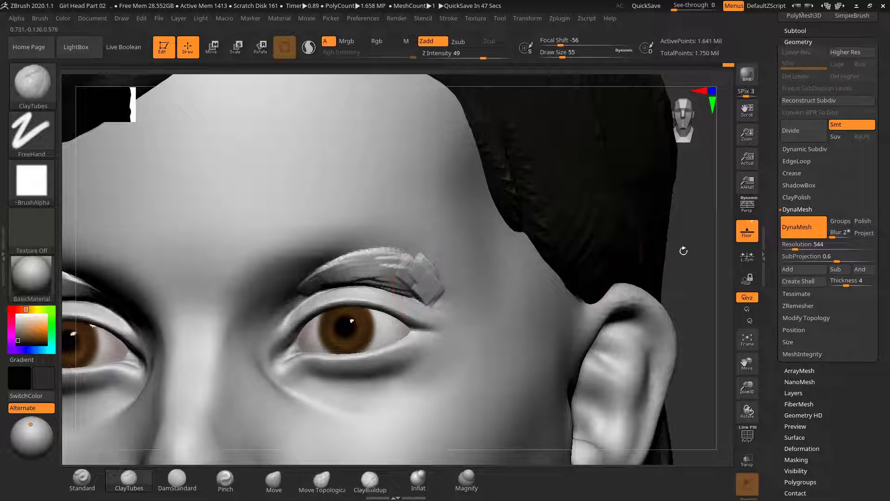
Smooth the added clay above the upper eyelid at draw size 43, blending it into the brow
{"action": "mouse_move", "coordinate": [684, 251]}
{"action": "left_mouse_down"}
{"action": "mouse_move", "coordinate": [691, 252]}
{"action": "mouse_move", "coordinate": [661, 255]}
{"action": "left_mouse_up"}
{"action": "key", "text": "s"}
{"action": "mouse_move", "coordinate": [327, 261]}
{"action": "left_mouse_down"}
{"action": "mouse_move", "coordinate": [380, 267]}
{"action": "mouse_move", "coordinate": [403, 283]}
{"action": "mouse_move", "coordinate": [410, 254]}
{"action": "mouse_move", "coordinate": [429, 278]}
{"action": "mouse_move", "coordinate": [453, 288]}
{"action": "mouse_move", "coordinate": [309, 266]}
{"action": "left_mouse_up"}
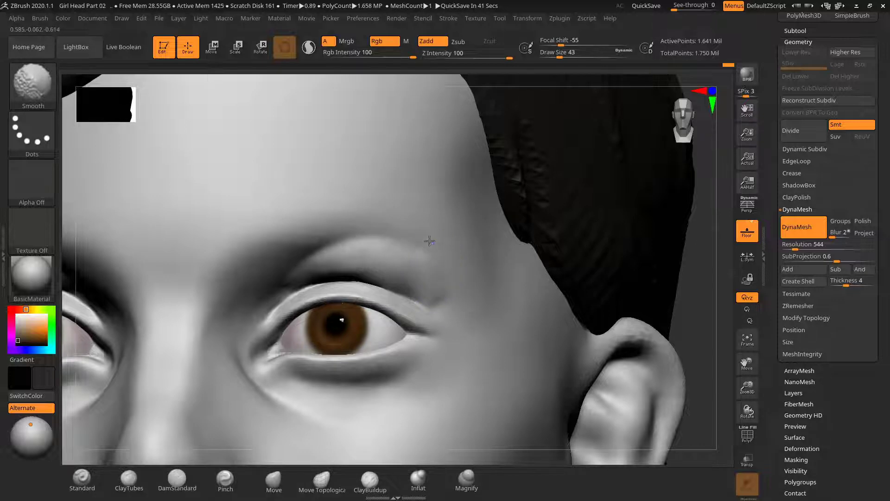
{"action": "left_click_drag", "start_coordinate": [376, 241], "coordinate": [302, 249], "text": "shift"}
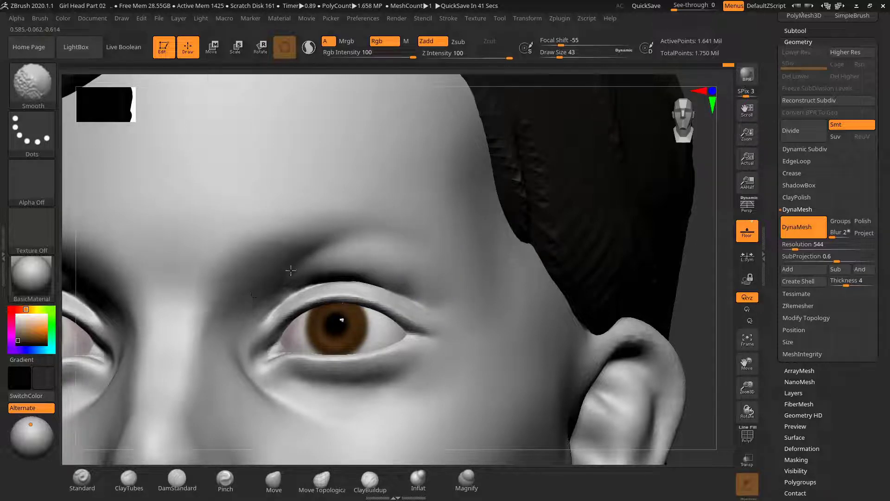
Try building up the skin fold above the upper eyelid with the ClayTubes brush at draw size 85
{"action": "key", "text": "f"}
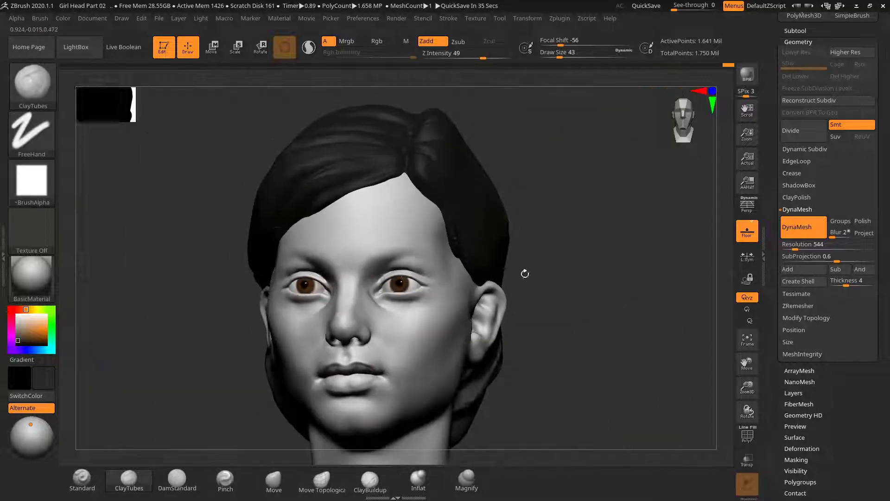
{"action": "mouse_move", "coordinate": [523, 272]}
{"action": "left_mouse_down"}
{"action": "mouse_move", "coordinate": [590, 278]}
{"action": "mouse_move", "coordinate": [575, 270]}
{"action": "mouse_move", "coordinate": [640, 322]}
{"action": "left_mouse_up"}
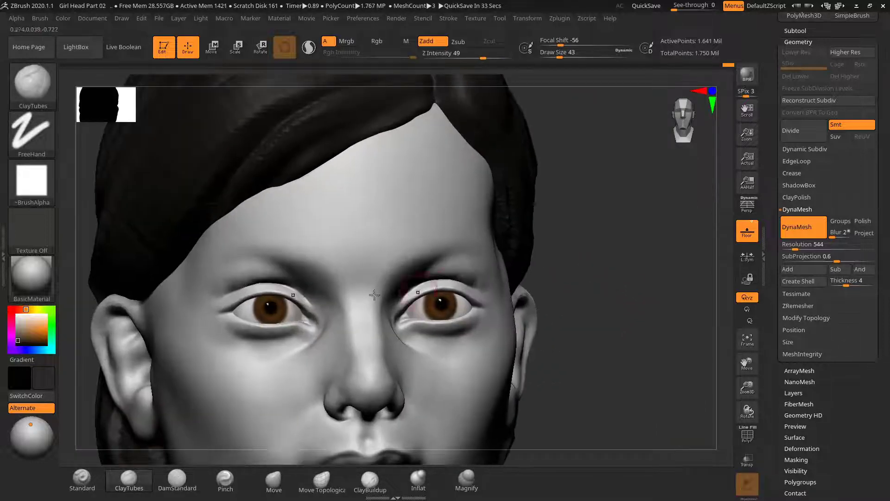
{"action": "mouse_move", "coordinate": [654, 274]}
{"action": "left_mouse_down"}
{"action": "mouse_move", "coordinate": [630, 262]}
{"action": "mouse_move", "coordinate": [684, 255]}
{"action": "mouse_move", "coordinate": [627, 261]}
{"action": "left_mouse_up"}
{"action": "mouse_move", "coordinate": [627, 261]}
{"action": "left_mouse_down"}
{"action": "mouse_move", "coordinate": [654, 250]}
{"action": "mouse_move", "coordinate": [687, 267]}
{"action": "left_mouse_up"}
{"action": "key", "text": "s"}
{"action": "left_click_drag", "start_coordinate": [344, 216], "coordinate": [384, 218]}
{"action": "key", "text": "s"}
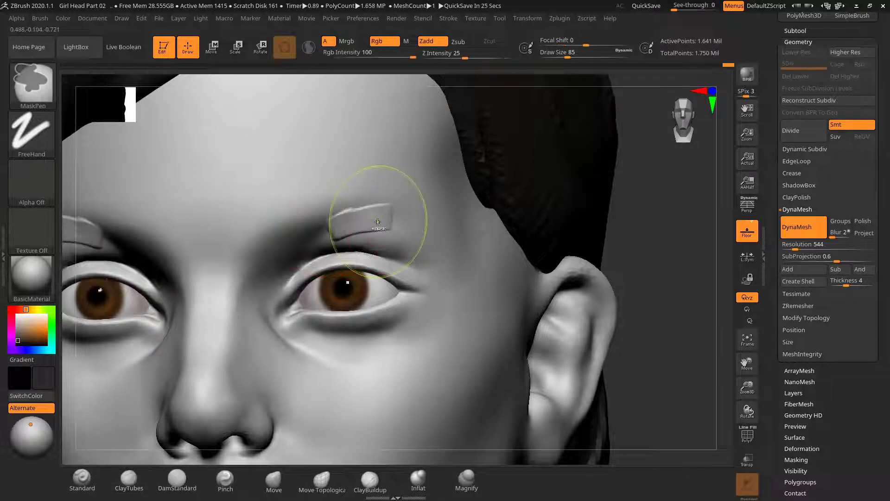
{"action": "key", "text": "ctrl+z"}
Set the ClayTubes Z Intensity to 7, build up the outer eyelid fold at draw size 67, and smooth it at 52
{"action": "left_click", "coordinate": [446, 58]}
{"action": "type", "text": "8"}
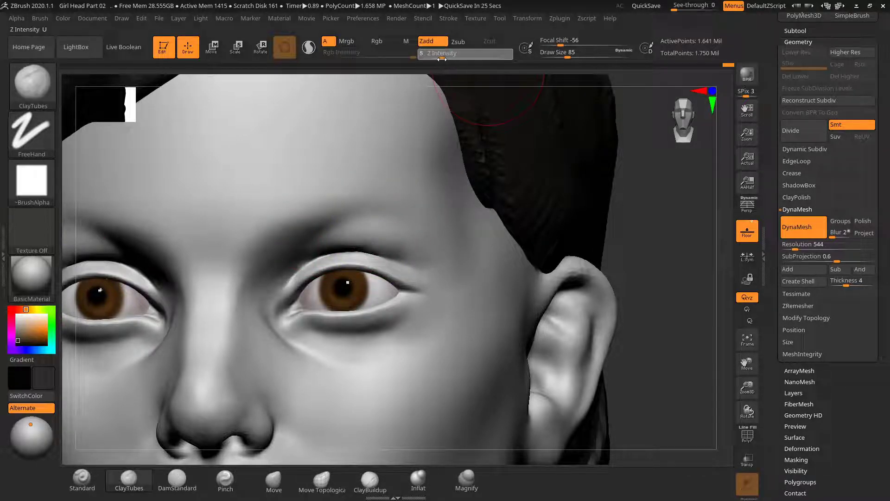
{"action": "left_click_drag", "start_coordinate": [446, 59], "coordinate": [447, 59]}
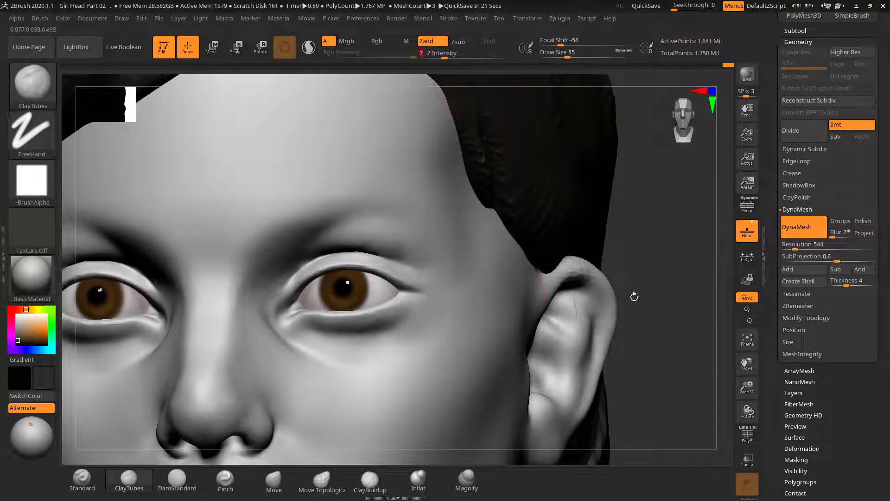
{"action": "key", "text": "s"}
{"action": "left_click_drag", "start_coordinate": [335, 227], "coordinate": [331, 227]}
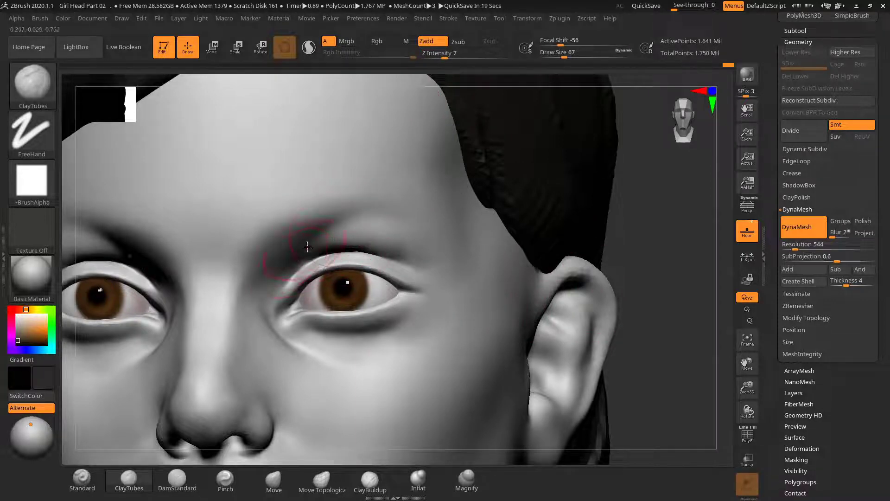
{"action": "mouse_move", "coordinate": [418, 236]}
{"action": "left_mouse_down"}
{"action": "mouse_move", "coordinate": [378, 232]}
{"action": "mouse_move", "coordinate": [396, 234]}
{"action": "left_mouse_up"}
{"action": "mouse_move", "coordinate": [426, 235]}
{"action": "left_mouse_down"}
{"action": "mouse_move", "coordinate": [374, 231]}
{"action": "mouse_move", "coordinate": [429, 253]}
{"action": "mouse_move", "coordinate": [412, 240]}
{"action": "mouse_move", "coordinate": [339, 231]}
{"action": "left_mouse_up"}
{"action": "key", "text": "s"}
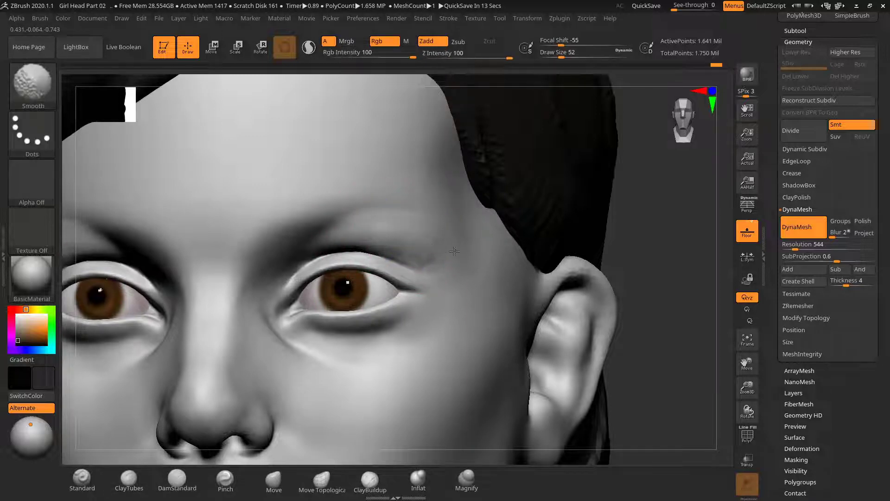
Inflate the skin fold between the upper eyelid and brow with the Inflat brush at draw sizes of 60 and 55
{"action": "mouse_move", "coordinate": [647, 260]}
{"action": "left_mouse_down"}
{"action": "mouse_move", "coordinate": [655, 235]}
{"action": "mouse_move", "coordinate": [663, 251]}
{"action": "mouse_move", "coordinate": [688, 249]}
{"action": "left_mouse_up"}
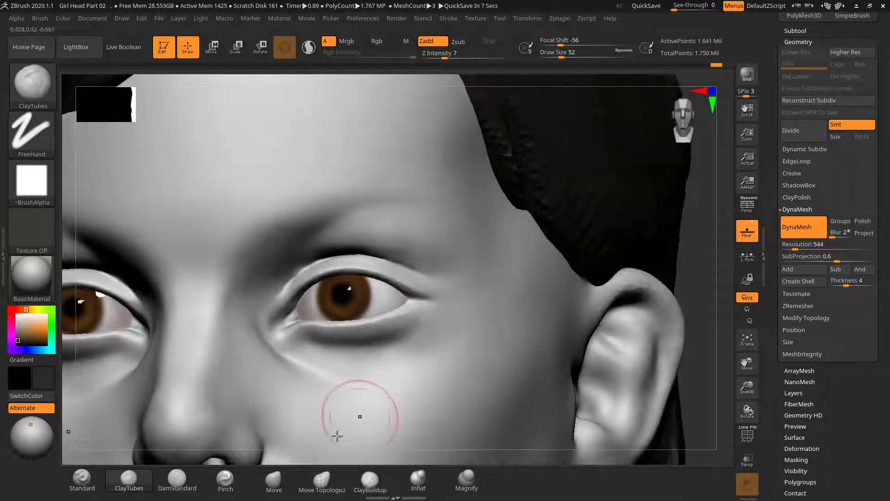
{"action": "left_click", "coordinate": [405, 486]}
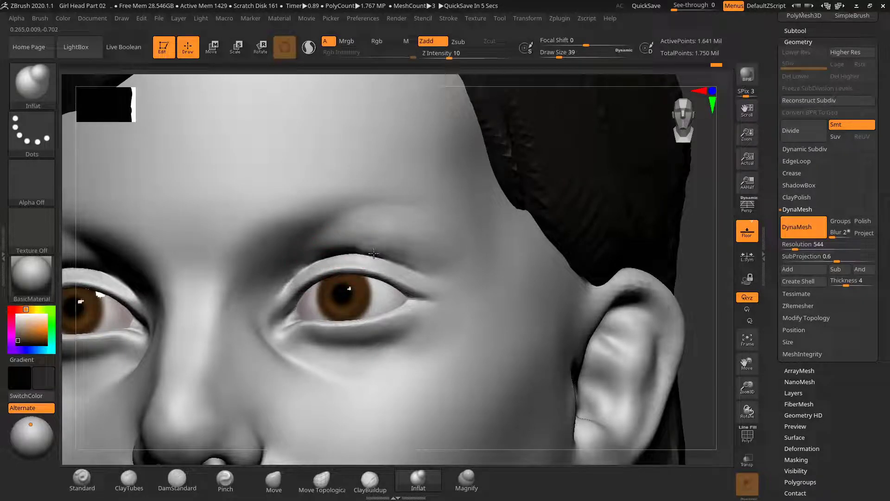
{"action": "key", "text": "s"}
{"action": "mouse_move", "coordinate": [374, 253]}
{"action": "left_mouse_down"}
{"action": "mouse_move", "coordinate": [387, 256]}
{"action": "mouse_move", "coordinate": [361, 251]}
{"action": "mouse_move", "coordinate": [415, 261]}
{"action": "left_mouse_up"}
{"action": "key", "text": "ctrl+z"}
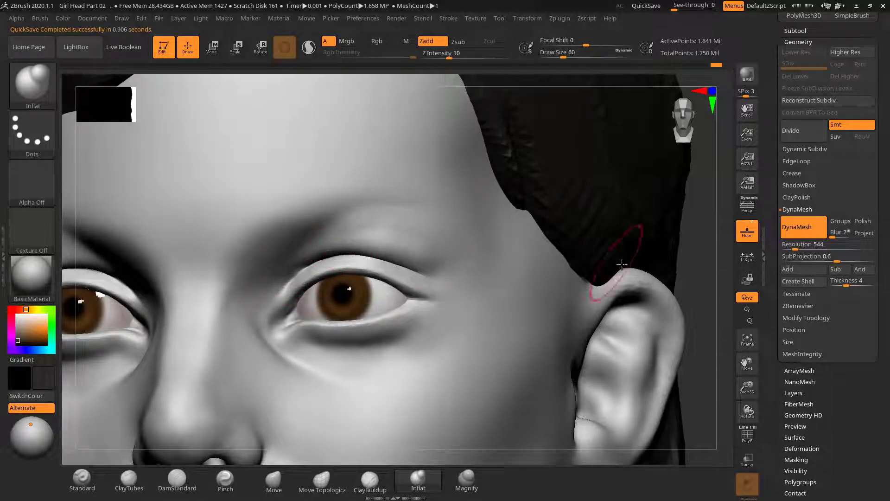
{"action": "left_click_drag", "start_coordinate": [702, 277], "coordinate": [671, 277]}
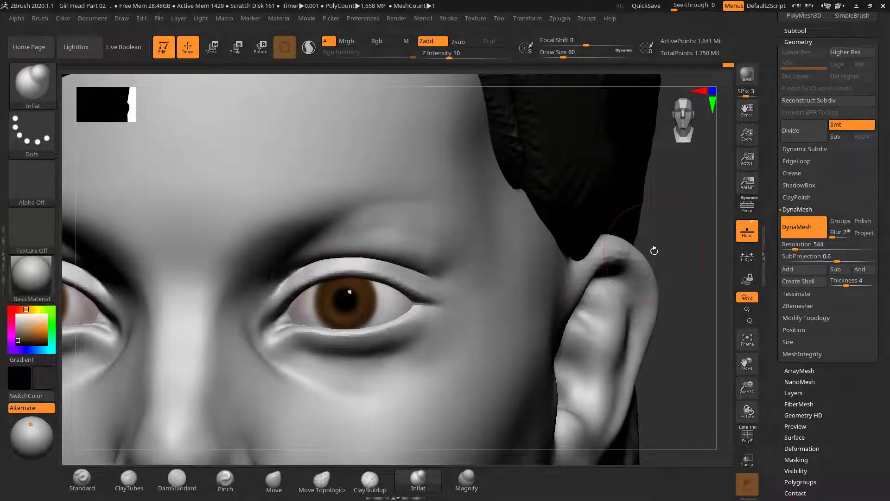
{"action": "left_click_drag", "start_coordinate": [667, 241], "coordinate": [647, 241]}
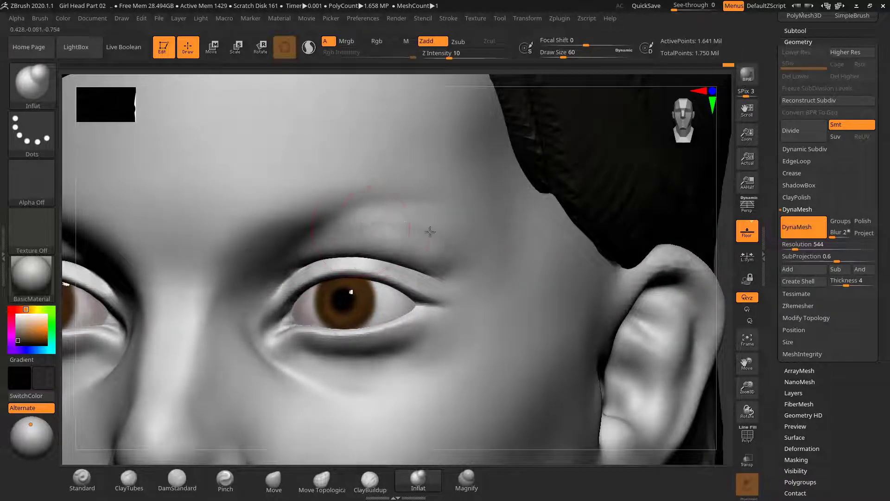
{"action": "key", "text": "s"}
{"action": "left_click_drag", "start_coordinate": [366, 230], "coordinate": [364, 230]}
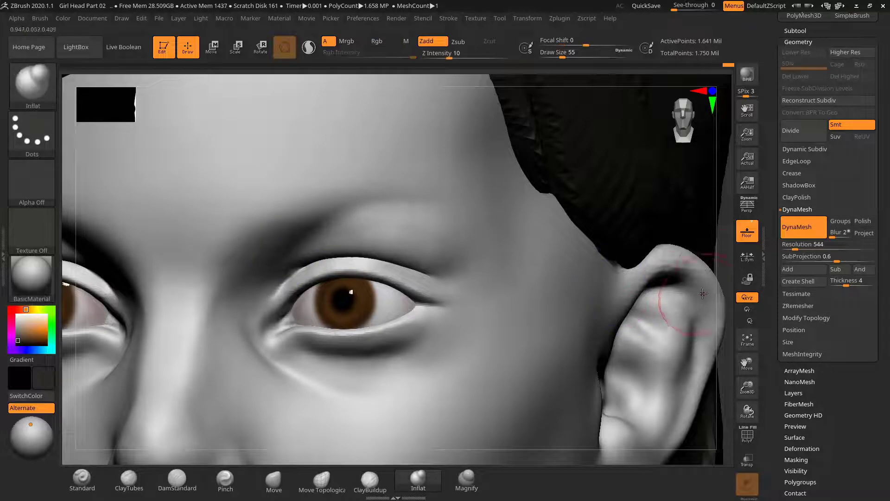
Smooth the inflated skin fold beneath the brow at draw size 45
{"action": "key", "text": "f"}
{"action": "mouse_move", "coordinate": [562, 257]}
{"action": "left_mouse_down", "text": "alt"}
{"action": "mouse_move", "coordinate": [642, 324]}
{"action": "mouse_move", "coordinate": [699, 290]}
{"action": "mouse_move", "coordinate": [714, 295]}
{"action": "left_mouse_up", "text": "alt"}
{"action": "key", "text": "s"}
{"action": "left_click_drag", "start_coordinate": [246, 245], "coordinate": [226, 254]}
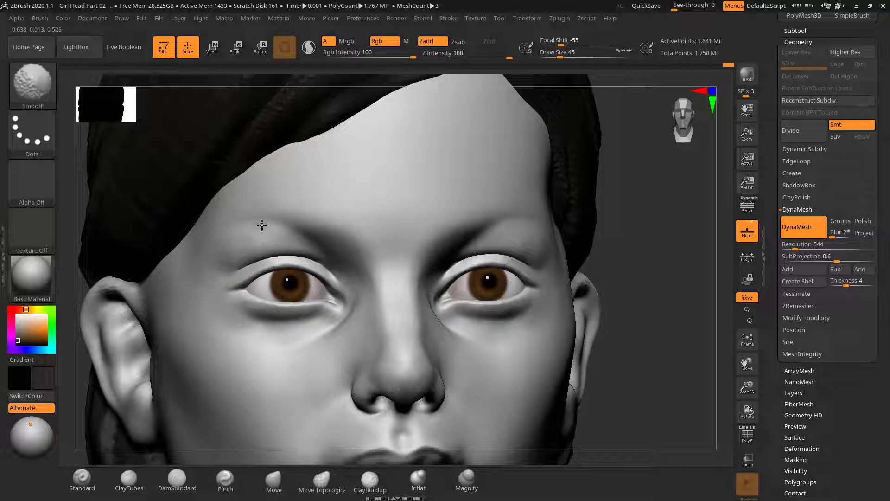
Pinch the crease beneath the lower eyelid from its inner to its outer end with the Pinch brush at draw size 35
{"action": "mouse_move", "coordinate": [712, 263]}
{"action": "left_mouse_down"}
{"action": "mouse_move", "coordinate": [679, 276]}
{"action": "mouse_move", "coordinate": [686, 230]}
{"action": "mouse_move", "coordinate": [702, 234]}
{"action": "mouse_move", "coordinate": [695, 251]}
{"action": "mouse_move", "coordinate": [725, 307]}
{"action": "left_mouse_up"}
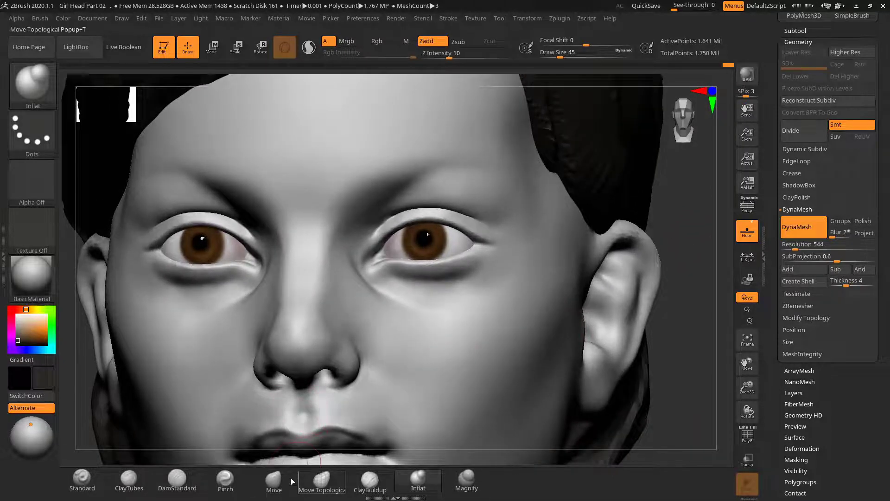
{"action": "left_click", "coordinate": [233, 483]}
{"action": "key", "text": "s"}
{"action": "left_click", "coordinate": [404, 269]}
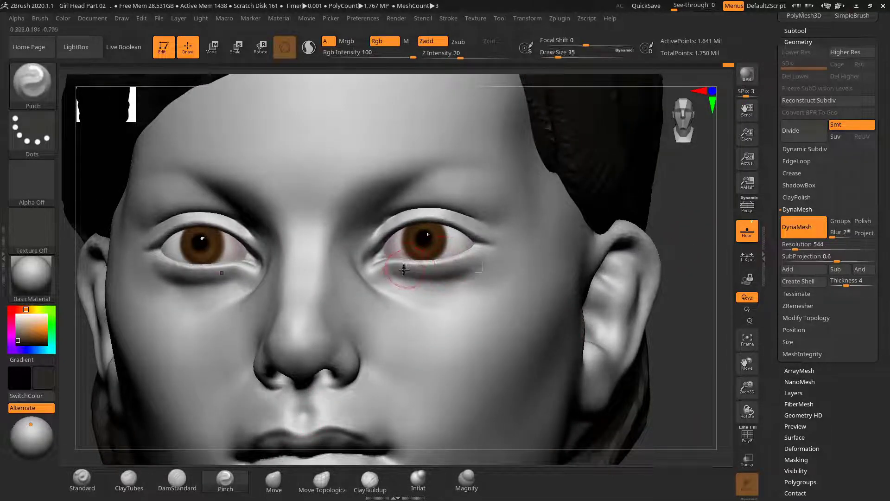
{"action": "mouse_move", "coordinate": [403, 270]}
{"action": "left_mouse_down"}
{"action": "mouse_move", "coordinate": [389, 274]}
{"action": "mouse_move", "coordinate": [487, 268]}
{"action": "mouse_move", "coordinate": [432, 284]}
{"action": "mouse_move", "coordinate": [465, 284]}
{"action": "left_mouse_up"}
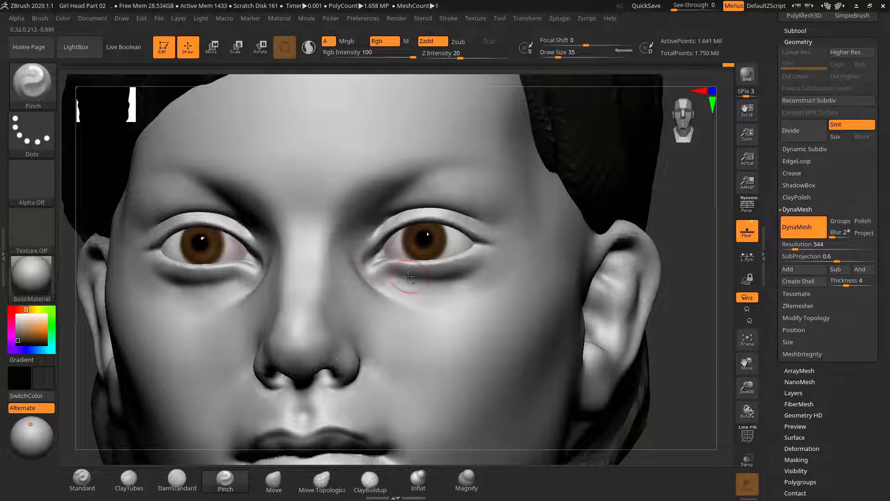
{"action": "left_click_drag", "start_coordinate": [704, 311], "coordinate": [693, 309]}
Smooth the area beneath the lower eyelid at draw size 35, working from the front and in profile
{"action": "left_click", "coordinate": [177, 478]}
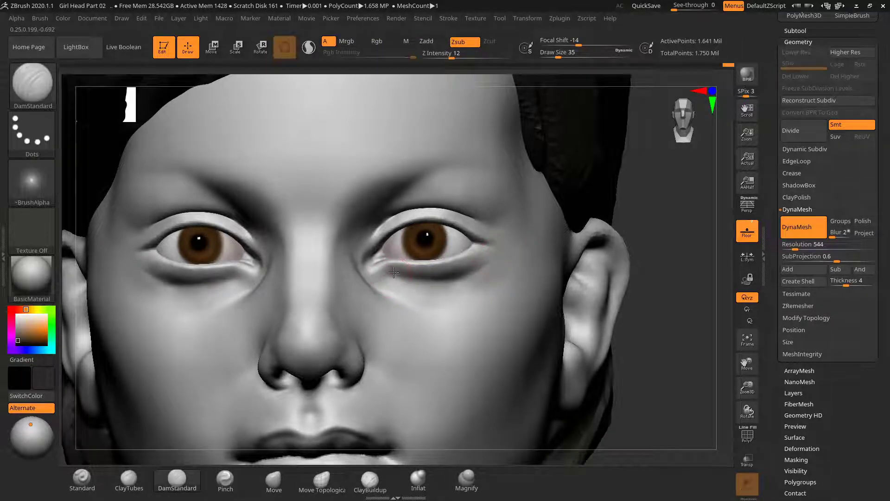
{"action": "key", "text": "shift"}
{"action": "left_click_drag", "start_coordinate": [669, 251], "coordinate": [561, 260], "text": "alt"}
{"action": "mouse_move", "coordinate": [638, 263]}
{"action": "left_mouse_down"}
{"action": "mouse_move", "coordinate": [597, 266]}
{"action": "mouse_move", "coordinate": [628, 257]}
{"action": "mouse_move", "coordinate": [614, 258]}
{"action": "left_mouse_up"}
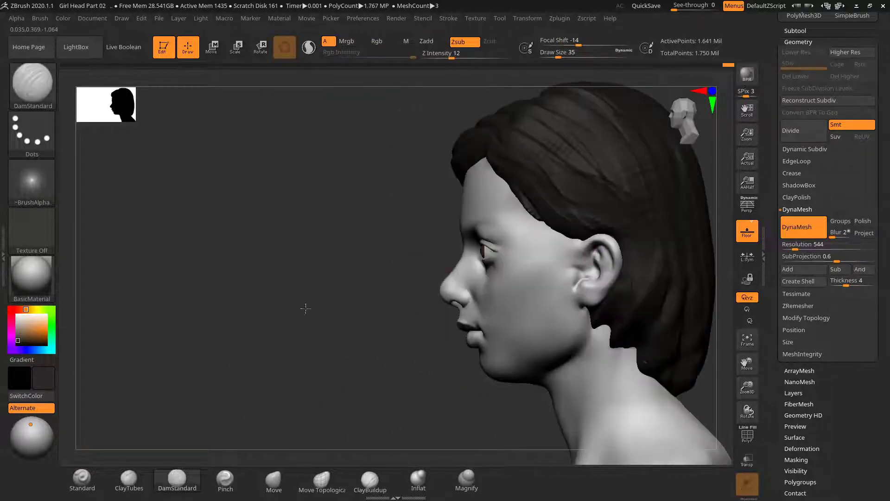
{"action": "mouse_move", "coordinate": [305, 308]}
{"action": "left_mouse_down", "text": "alt"}
{"action": "mouse_move", "coordinate": [270, 379]}
{"action": "mouse_move", "coordinate": [269, 371]}
{"action": "left_mouse_up", "text": "alt"}
{"action": "left_click_drag", "start_coordinate": [409, 292], "coordinate": [429, 278], "text": "shift"}
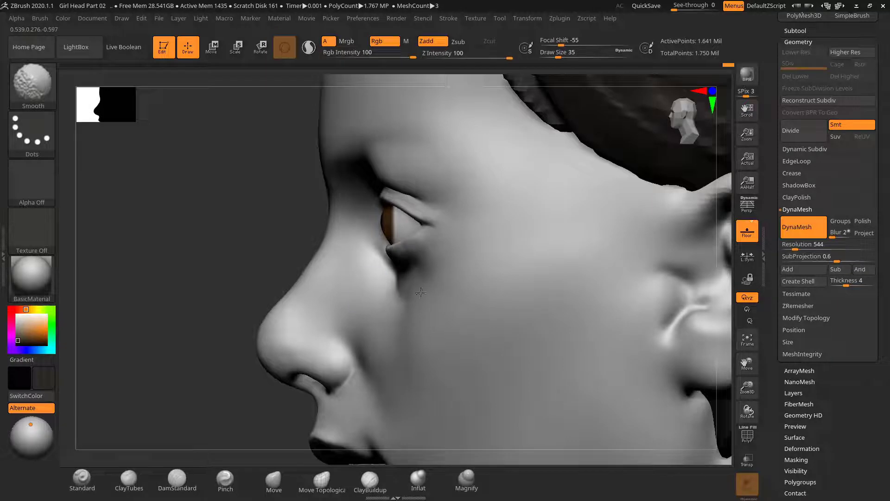
{"action": "left_click_drag", "start_coordinate": [241, 283], "coordinate": [436, 275]}
{"action": "mouse_move", "coordinate": [331, 264]}
{"action": "left_mouse_down"}
{"action": "mouse_move", "coordinate": [400, 267]}
{"action": "mouse_move", "coordinate": [412, 275]}
{"action": "left_mouse_up"}
{"action": "key", "text": "shift"}
Refine the lower eyelid rim and the inner part of the upper eyelid crease with DamStandard at draw size 21
{"action": "left_click_drag", "start_coordinate": [693, 241], "coordinate": [679, 280]}
{"action": "key", "text": "s"}
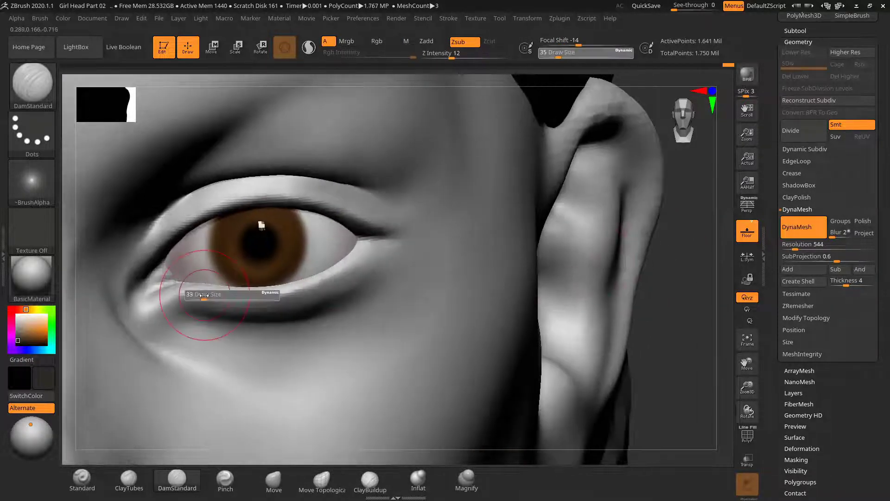
{"action": "mouse_move", "coordinate": [204, 294]}
{"action": "left_mouse_down"}
{"action": "mouse_move", "coordinate": [362, 262]}
{"action": "mouse_move", "coordinate": [153, 306]}
{"action": "mouse_move", "coordinate": [160, 301]}
{"action": "left_mouse_up"}
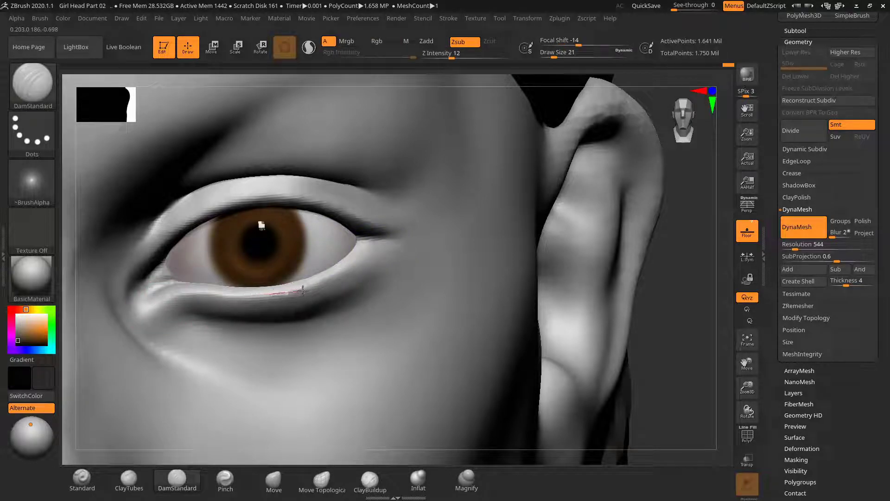
{"action": "left_click_drag", "start_coordinate": [335, 278], "coordinate": [365, 261]}
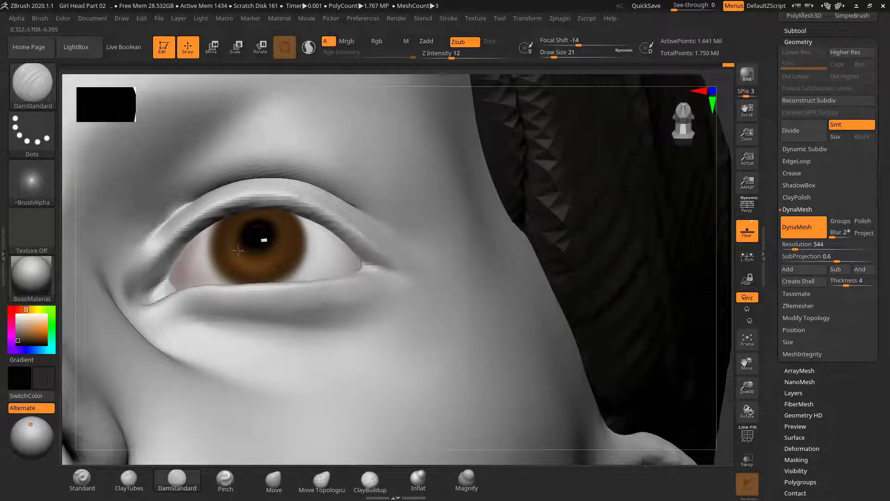
{"action": "left_click_drag", "start_coordinate": [139, 273], "coordinate": [221, 200]}
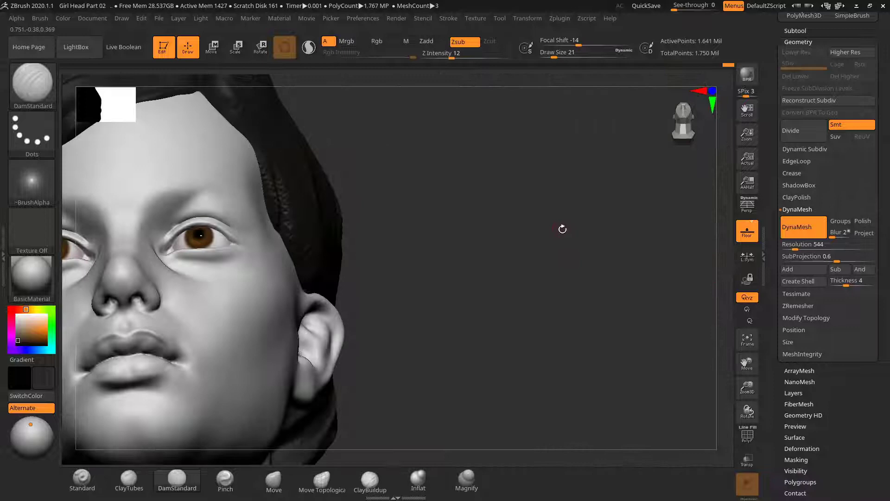
Smooth the cheek and the area beside the nose at draw size 48
{"action": "mouse_move", "coordinate": [563, 231]}
{"action": "left_mouse_down"}
{"action": "mouse_move", "coordinate": [529, 252]}
{"action": "mouse_move", "coordinate": [616, 253]}
{"action": "mouse_move", "coordinate": [599, 260]}
{"action": "mouse_move", "coordinate": [581, 235]}
{"action": "mouse_move", "coordinate": [417, 235]}
{"action": "left_mouse_up"}
{"action": "key", "text": "s"}
{"action": "key", "text": "shift"}
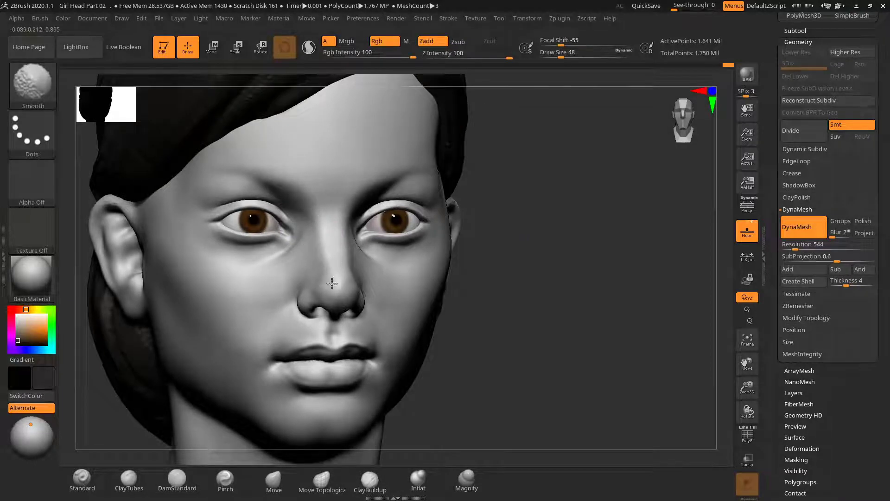
{"action": "mouse_move", "coordinate": [529, 276]}
{"action": "left_mouse_down"}
{"action": "mouse_move", "coordinate": [588, 238]}
{"action": "mouse_move", "coordinate": [596, 246]}
{"action": "mouse_move", "coordinate": [576, 215]}
{"action": "mouse_move", "coordinate": [576, 253]}
{"action": "left_mouse_up"}
{"action": "mouse_move", "coordinate": [269, 302]}
{"action": "left_mouse_down", "text": "shift"}
{"action": "mouse_move", "coordinate": [236, 300]}
{"action": "mouse_move", "coordinate": [323, 327]}
{"action": "left_mouse_up", "text": "shift"}
Carve the parting line between the lips from the mouth corner with DamStandard at draw size 20
{"action": "left_click_drag", "start_coordinate": [643, 255], "coordinate": [566, 243], "text": "alt"}
{"action": "mouse_move", "coordinate": [566, 243]}
{"action": "left_mouse_down"}
{"action": "mouse_move", "coordinate": [576, 300]}
{"action": "mouse_move", "coordinate": [547, 293]}
{"action": "mouse_move", "coordinate": [579, 263]}
{"action": "mouse_move", "coordinate": [596, 266]}
{"action": "mouse_move", "coordinate": [575, 280]}
{"action": "mouse_move", "coordinate": [582, 290]}
{"action": "mouse_move", "coordinate": [585, 207]}
{"action": "mouse_move", "coordinate": [599, 265]}
{"action": "mouse_move", "coordinate": [582, 279]}
{"action": "mouse_move", "coordinate": [576, 255]}
{"action": "mouse_move", "coordinate": [491, 316]}
{"action": "mouse_move", "coordinate": [594, 285]}
{"action": "mouse_move", "coordinate": [575, 290]}
{"action": "left_mouse_up"}
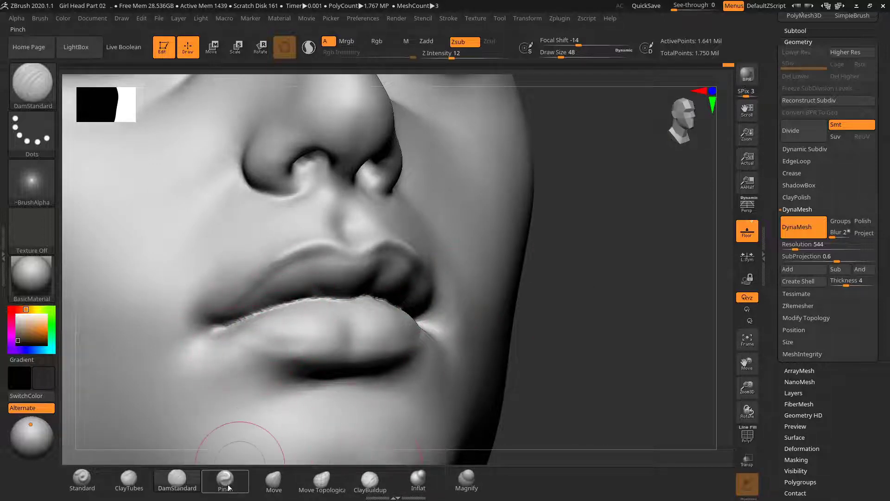
{"action": "left_click", "coordinate": [175, 482]}
{"action": "key", "text": "s"}
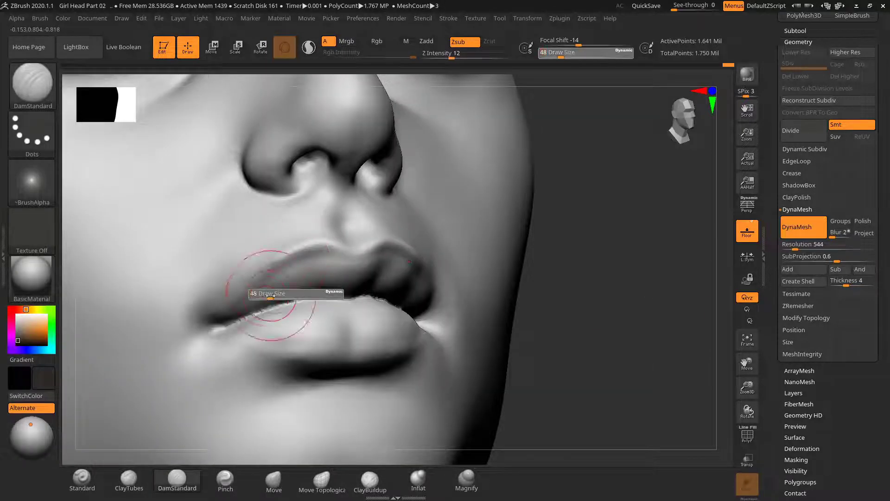
{"action": "left_click_drag", "start_coordinate": [272, 299], "coordinate": [265, 300]}
{"action": "mouse_move", "coordinate": [572, 300]}
{"action": "left_mouse_down"}
{"action": "mouse_move", "coordinate": [546, 297]}
{"action": "mouse_move", "coordinate": [574, 279]}
{"action": "left_mouse_up"}
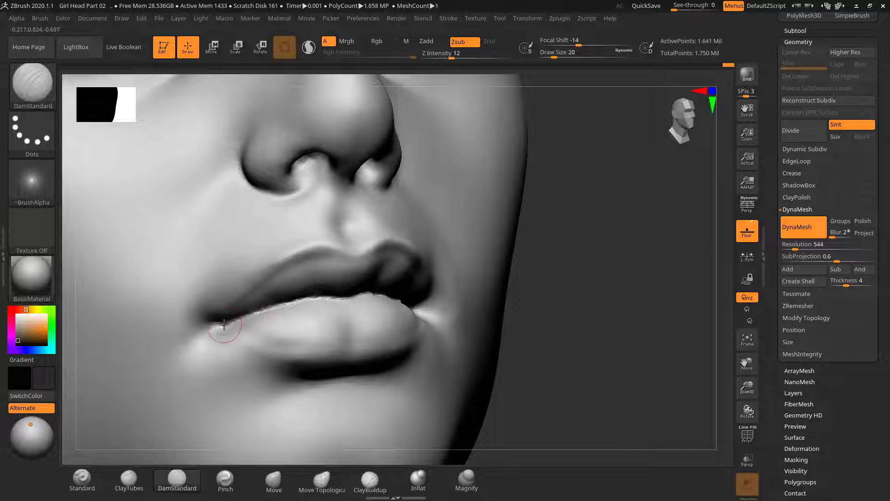
{"action": "left_click_drag", "start_coordinate": [224, 324], "coordinate": [299, 301]}
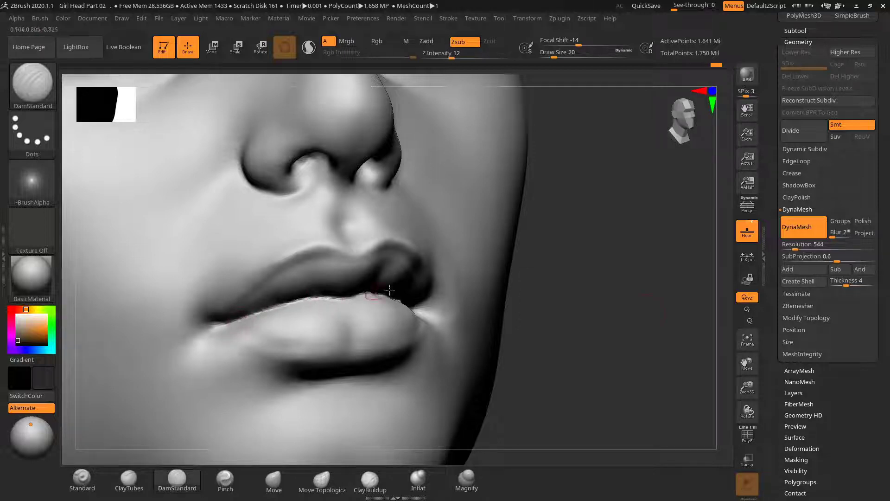
Smooth the jagged edge along the parting line between the lips at draw size 29
{"action": "left_click_drag", "start_coordinate": [645, 312], "coordinate": [531, 303]}
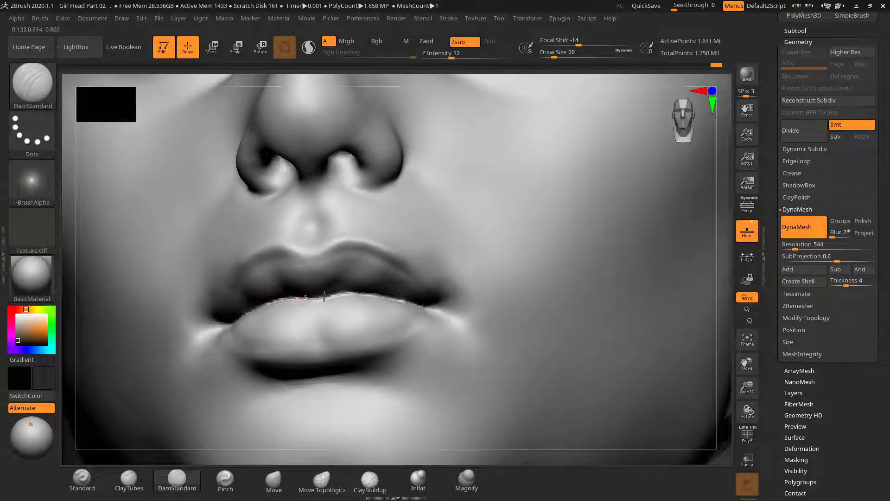
{"action": "left_click_drag", "start_coordinate": [267, 306], "coordinate": [236, 320], "text": "shift"}
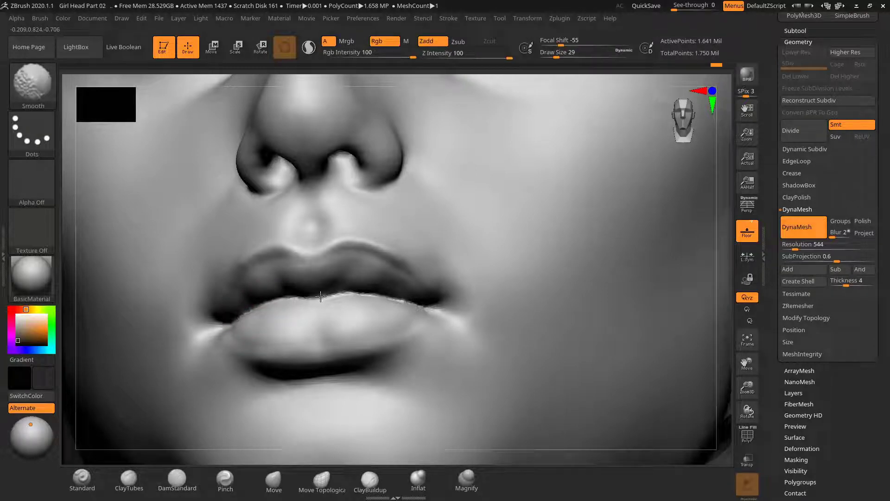
{"action": "left_click_drag", "start_coordinate": [320, 295], "coordinate": [443, 306]}
{"action": "key", "text": "shift"}
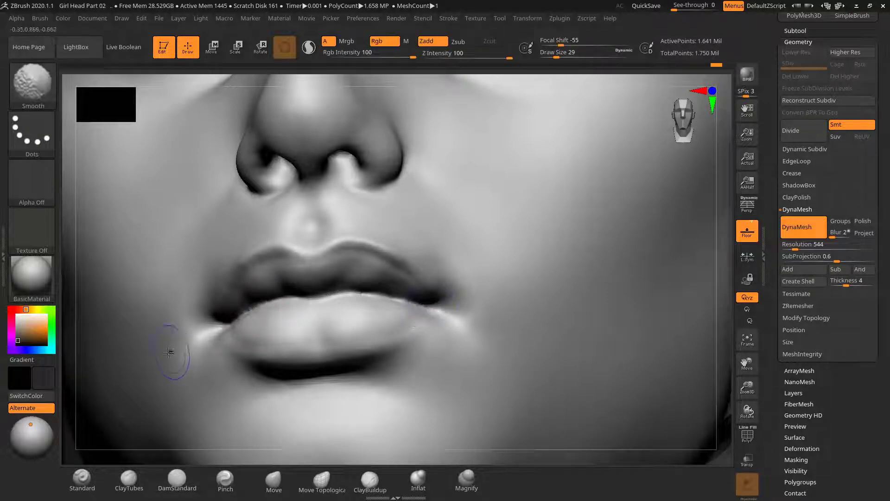
Deepen and clean up the parting line between the lips with DamStandard at Z Intensity 21 and draw size 29
{"action": "left_click_drag", "start_coordinate": [73, 348], "coordinate": [230, 282]}
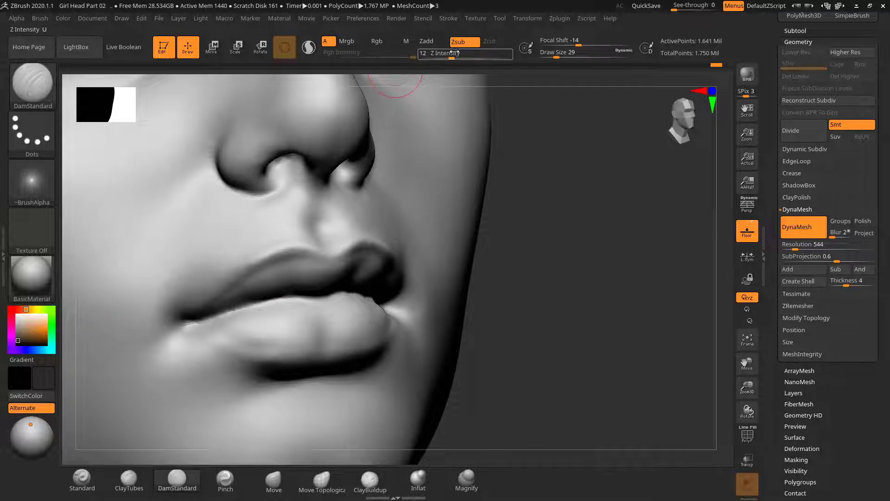
{"action": "left_click_drag", "start_coordinate": [454, 55], "coordinate": [463, 56]}
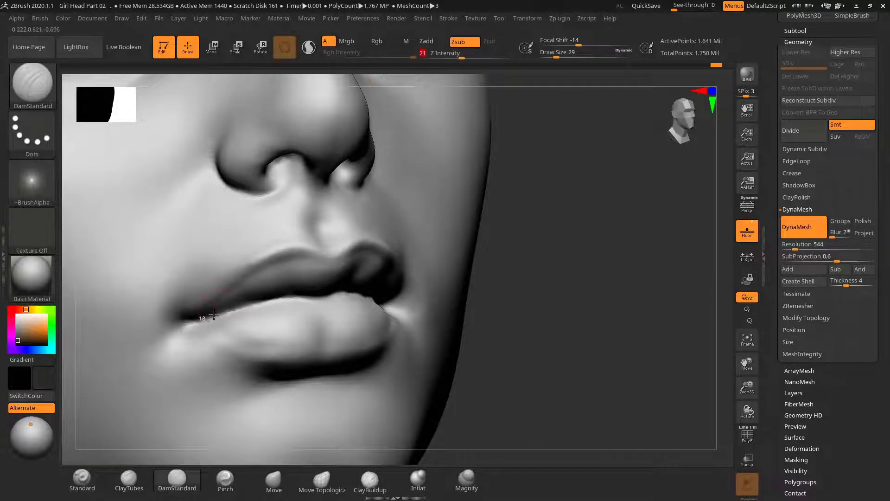
{"action": "left_click_drag", "start_coordinate": [214, 315], "coordinate": [312, 299]}
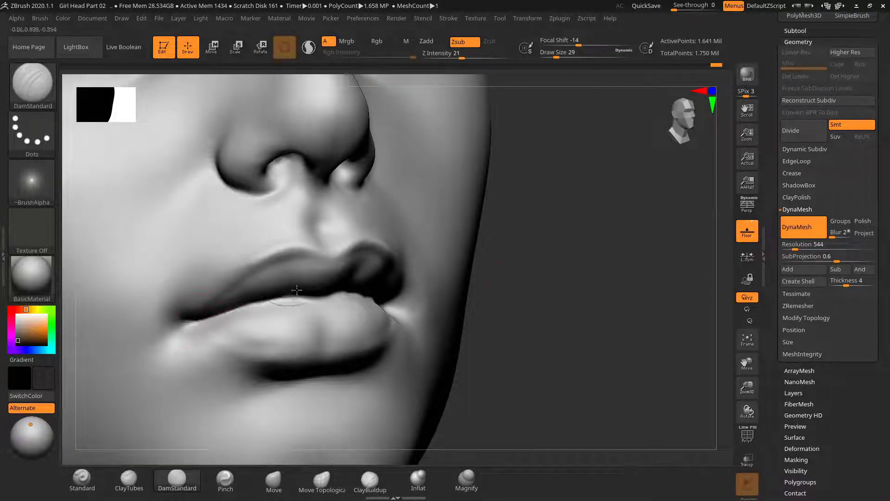
{"action": "left_click_drag", "start_coordinate": [541, 281], "coordinate": [300, 294]}
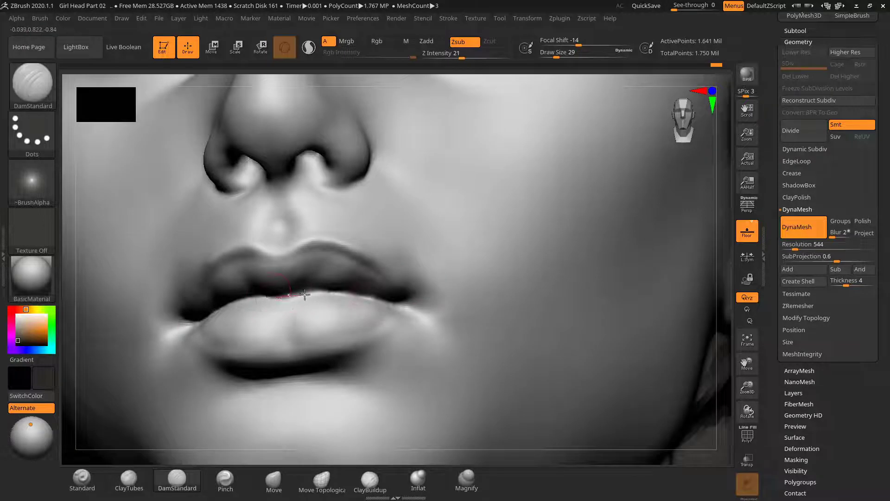
{"action": "mouse_move", "coordinate": [398, 305]}
{"action": "left_mouse_down"}
{"action": "mouse_move", "coordinate": [431, 311]}
{"action": "mouse_move", "coordinate": [406, 304]}
{"action": "left_mouse_up"}
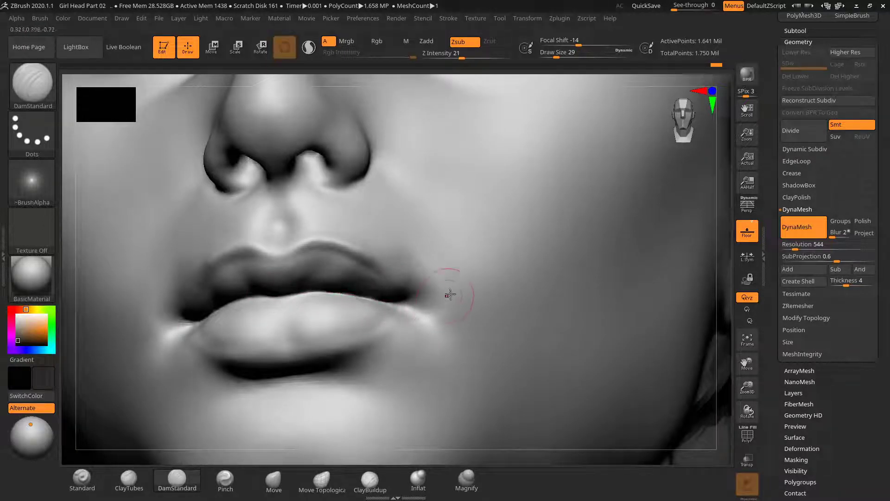
{"action": "left_click_drag", "start_coordinate": [733, 290], "coordinate": [623, 299]}
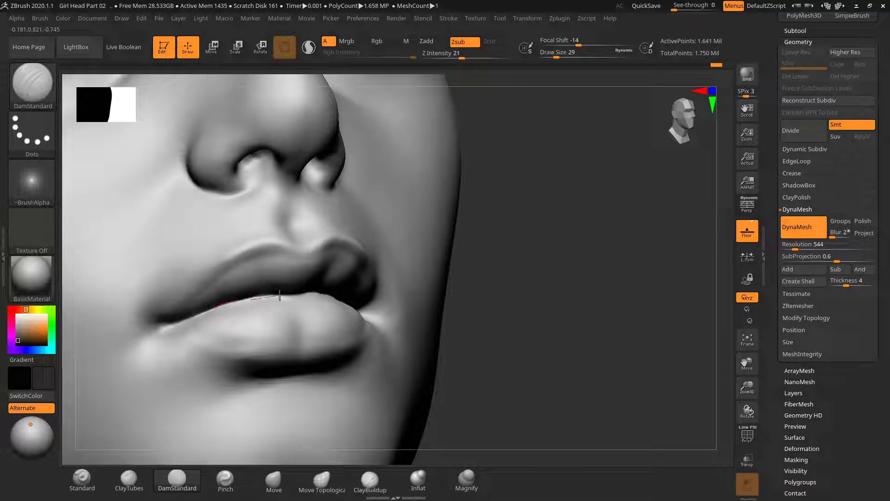
{"action": "left_click_drag", "start_coordinate": [540, 289], "coordinate": [479, 284]}
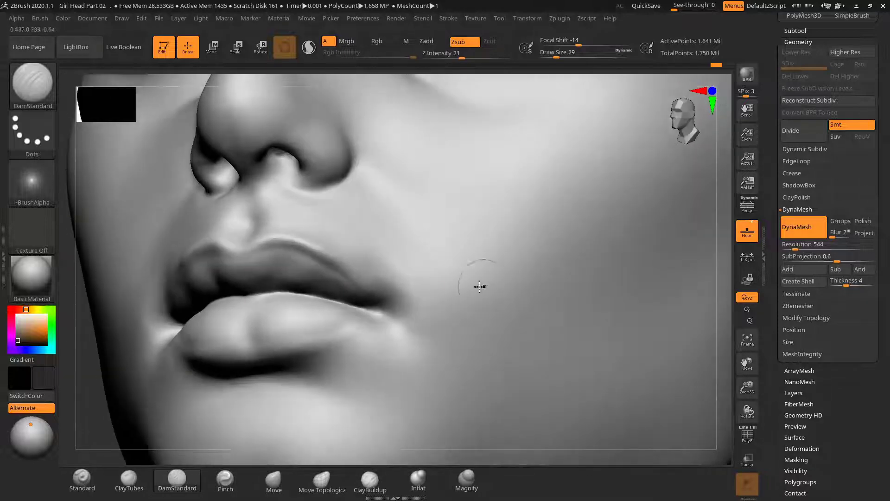
{"action": "left_click_drag", "start_coordinate": [306, 292], "coordinate": [386, 314]}
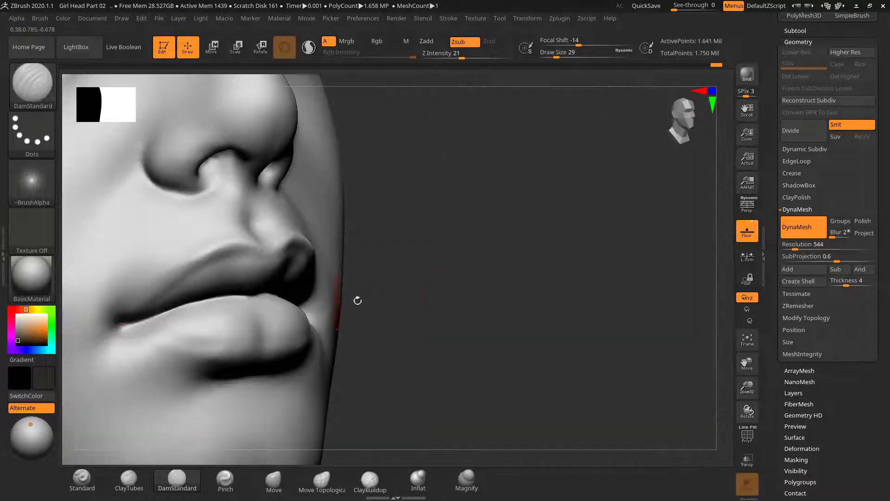
{"action": "left_click_drag", "start_coordinate": [358, 298], "coordinate": [412, 437]}
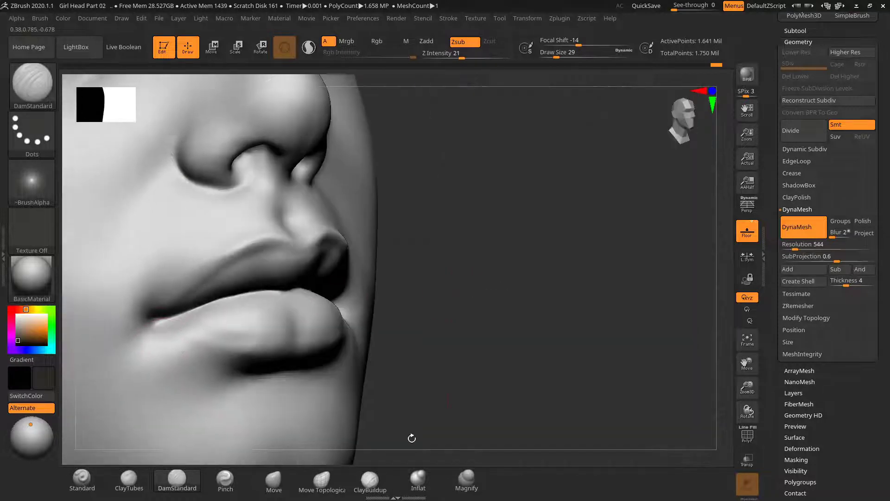
Puff up the lips along their parting line with the Inflat brush at draw size 52 and Z Intensity 5, undoing unwanted strokes
{"action": "left_click", "coordinate": [418, 480]}
{"action": "left_click_drag", "start_coordinate": [481, 274], "coordinate": [473, 268]}
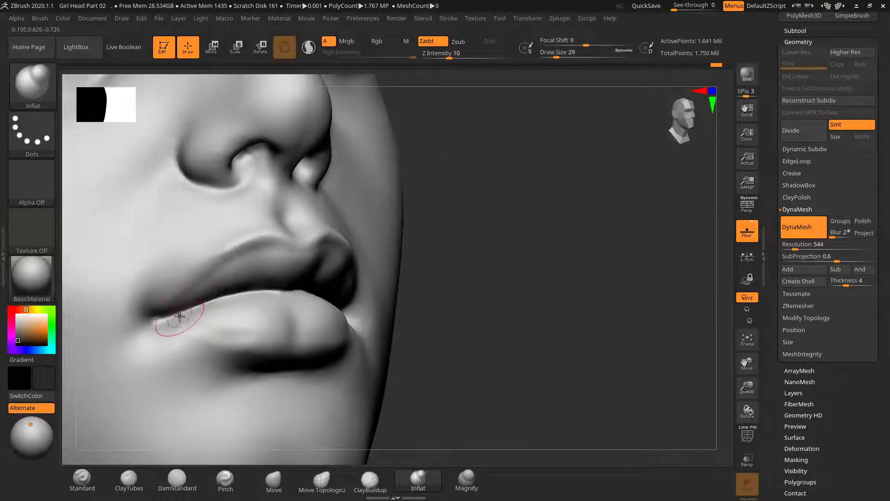
{"action": "key", "text": "s"}
{"action": "mouse_move", "coordinate": [181, 316]}
{"action": "left_mouse_down"}
{"action": "mouse_move", "coordinate": [205, 306]}
{"action": "mouse_move", "coordinate": [188, 309]}
{"action": "left_mouse_up"}
{"action": "key", "text": "s"}
{"action": "key", "text": "s"}
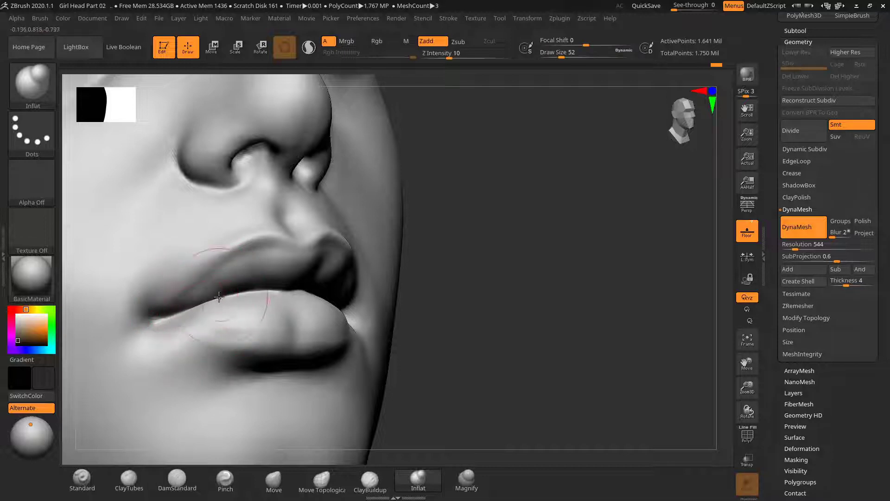
{"action": "key", "text": "ctrl+z"}
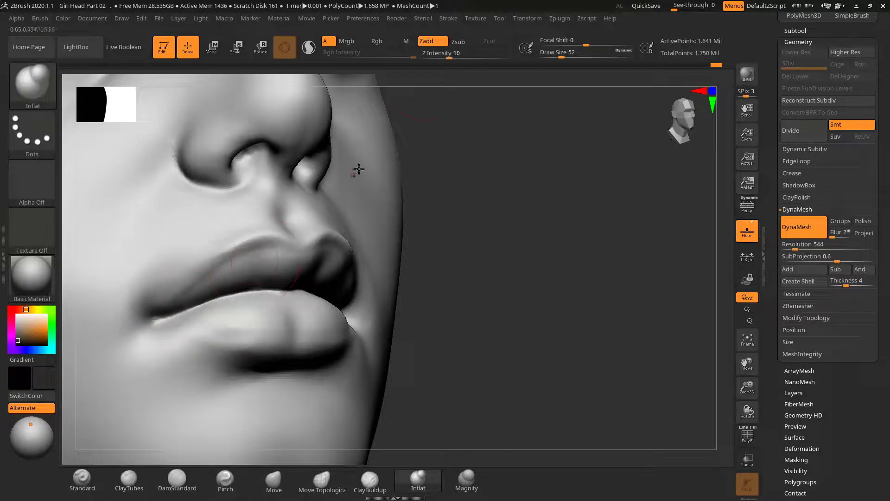
{"action": "left_click", "coordinate": [445, 52]}
{"action": "type", "text": "5"}
{"action": "key", "text": "ctrl+z"}
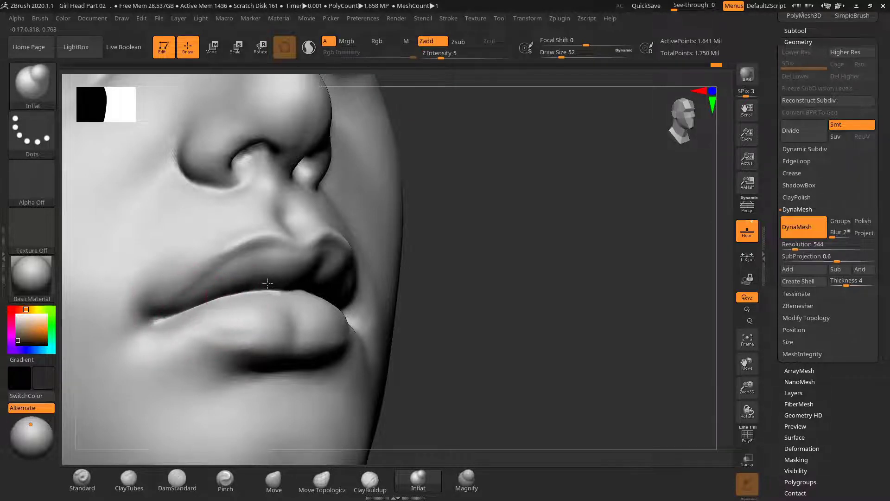
{"action": "left_click_drag", "start_coordinate": [420, 277], "coordinate": [368, 283]}
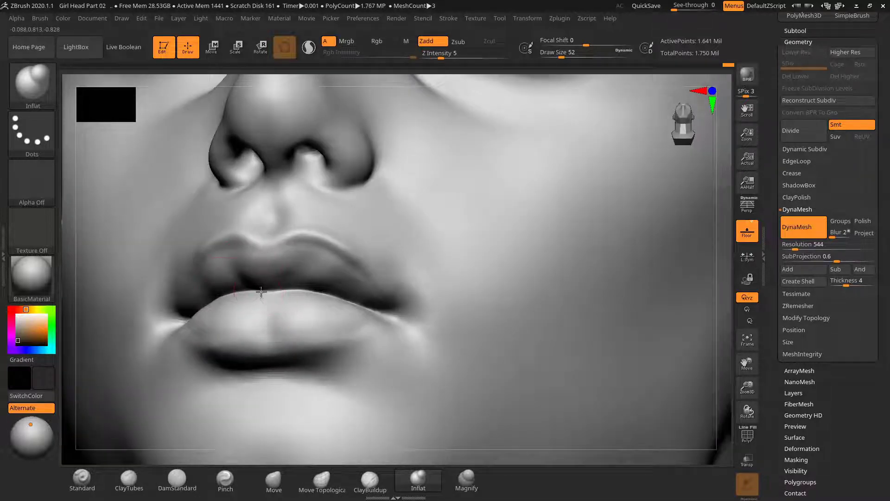
{"action": "key", "text": "ctrl+z"}
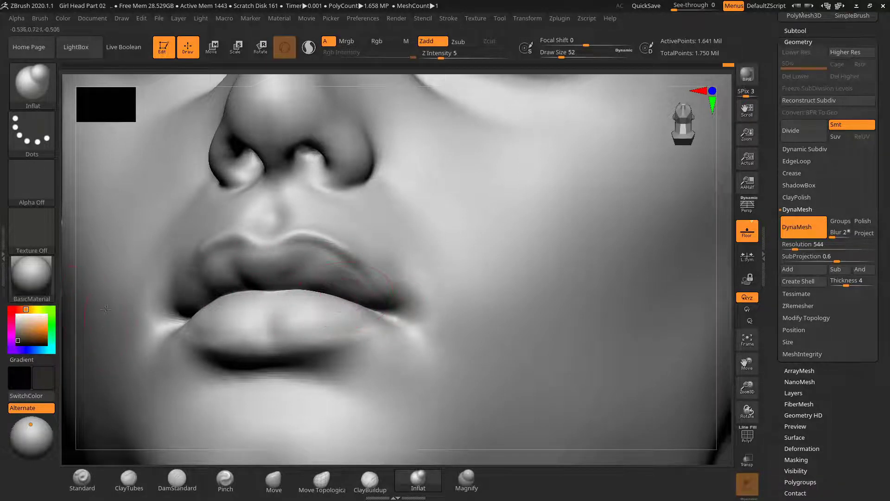
{"action": "key", "text": "ctrl+shift+z"}
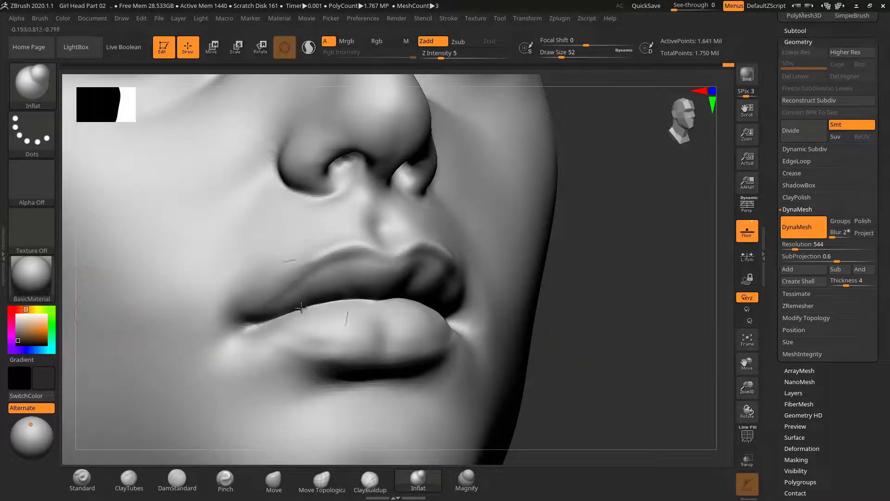
{"action": "key", "text": "ctrl+z"}
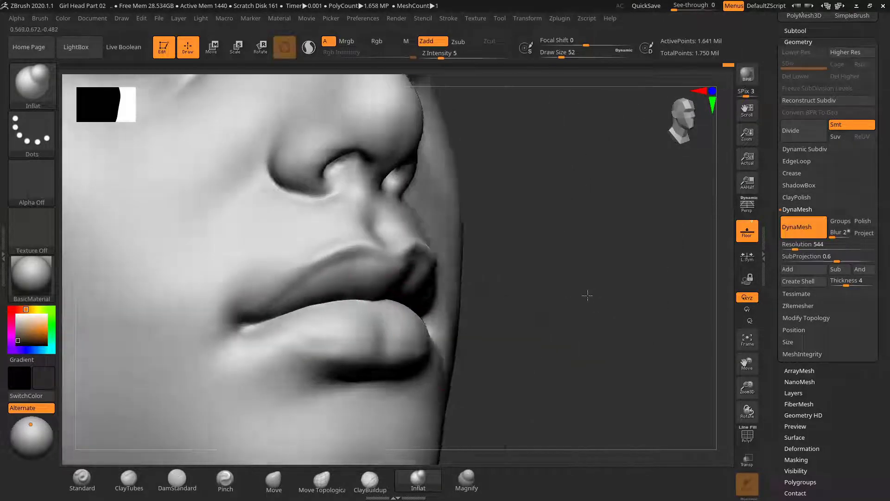
Carve a sharper groove into the mouth corner with DamStandard at draw size 24 and Z Intensity 42
{"action": "left_click", "coordinate": [187, 477]}
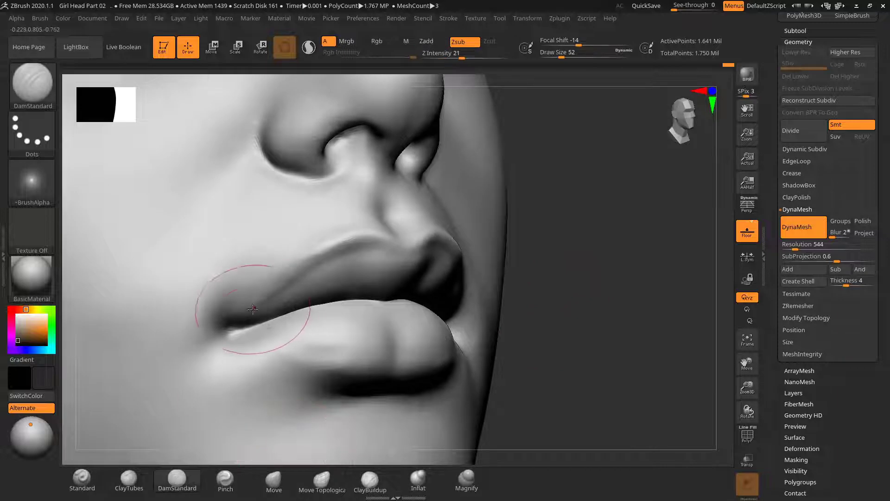
{"action": "key", "text": "s"}
{"action": "mouse_move", "coordinate": [251, 309]}
{"action": "left_mouse_down"}
{"action": "mouse_move", "coordinate": [239, 310]}
{"action": "mouse_move", "coordinate": [231, 330]}
{"action": "left_mouse_up"}
{"action": "key", "text": "s"}
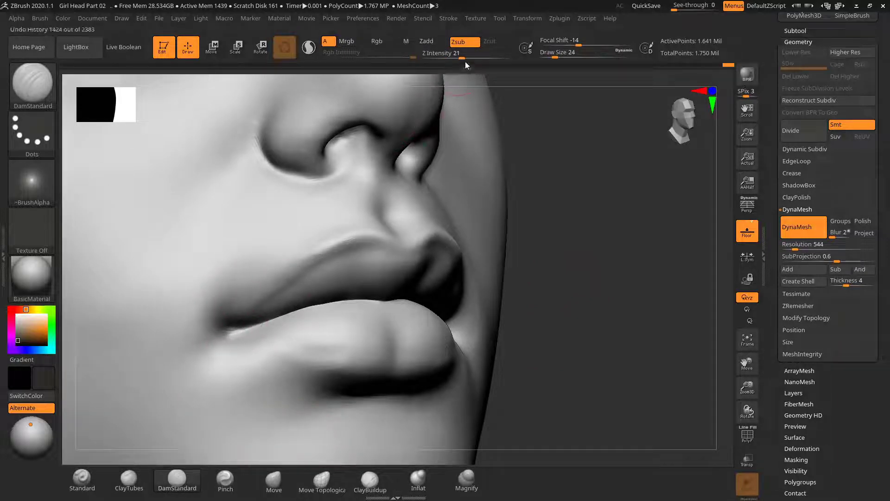
{"action": "left_click_drag", "start_coordinate": [462, 58], "coordinate": [479, 58]}
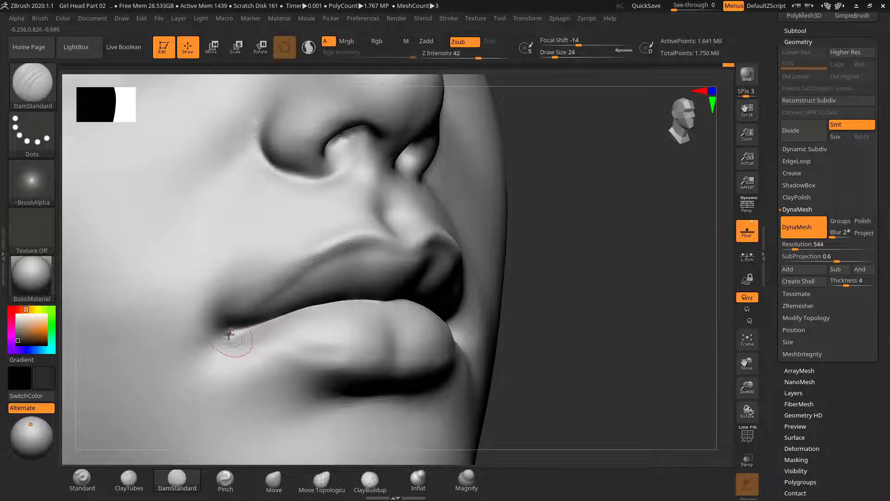
{"action": "key", "text": "ctrl"}
{"action": "left_click_drag", "start_coordinate": [231, 333], "coordinate": [263, 321]}
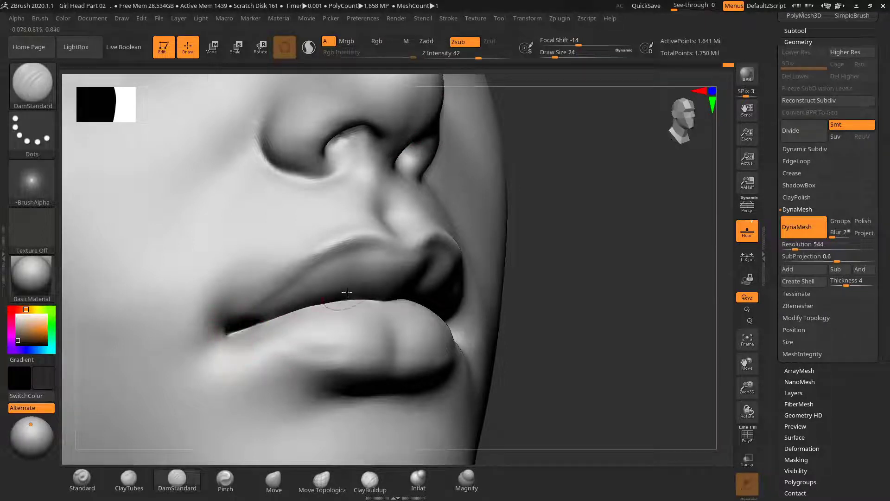
{"action": "key", "text": "ctrl+s"}
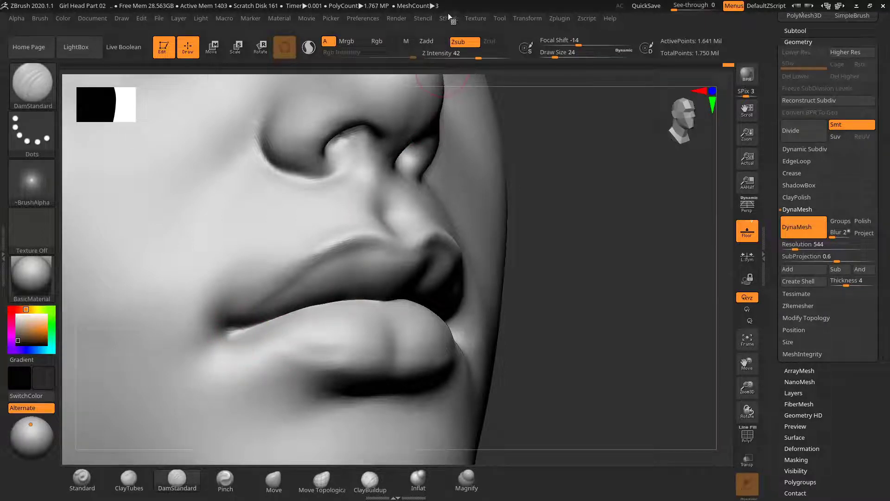
Redraw the groove from the mouth corner along the parting line towards the middle of the lips, undoing the first stroke
{"action": "left_click", "coordinate": [448, 18]}
{"action": "left_click_drag", "start_coordinate": [474, 218], "coordinate": [475, 222]}
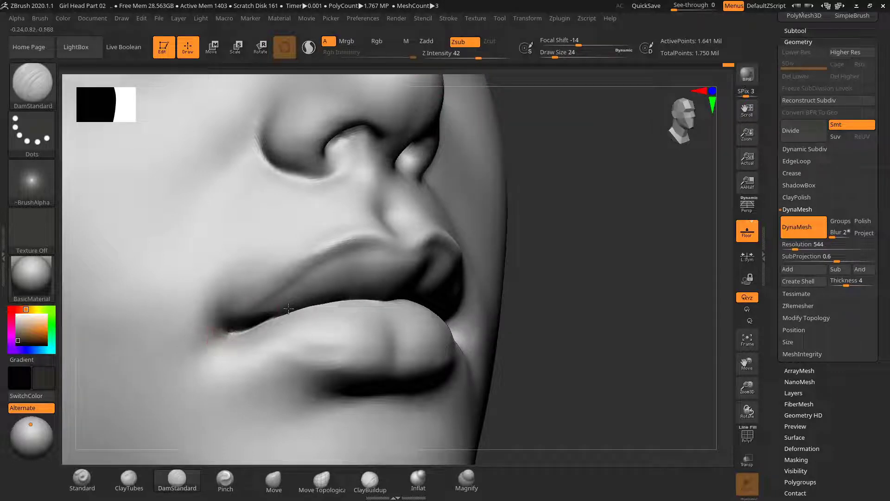
{"action": "left_click_drag", "start_coordinate": [288, 308], "coordinate": [299, 305]}
{"action": "key", "text": "ctrl+z"}
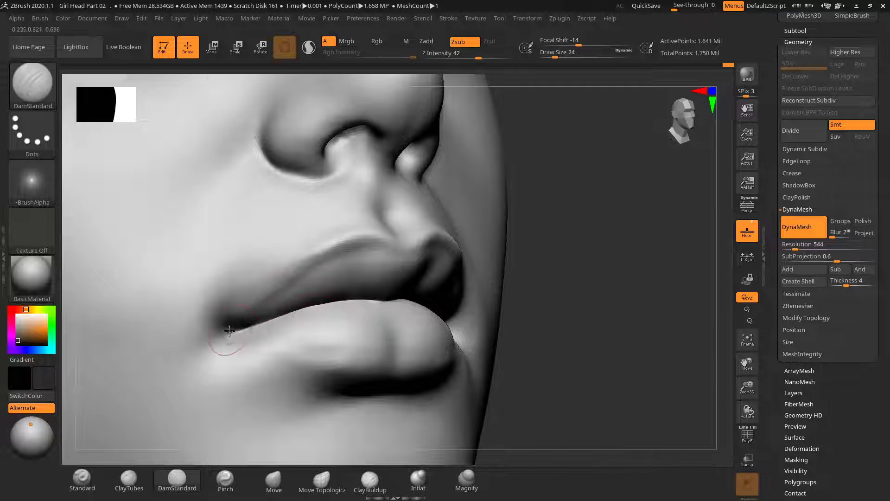
{"action": "left_click_drag", "start_coordinate": [262, 328], "coordinate": [396, 300]}
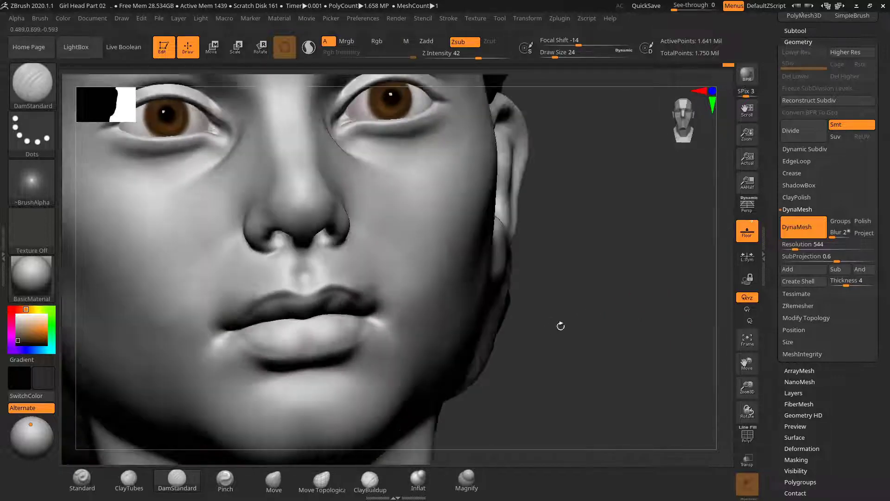
Shift the light closer to the front of the face and check the whole head from several angles
{"action": "left_click_drag", "start_coordinate": [562, 322], "coordinate": [219, 340]}
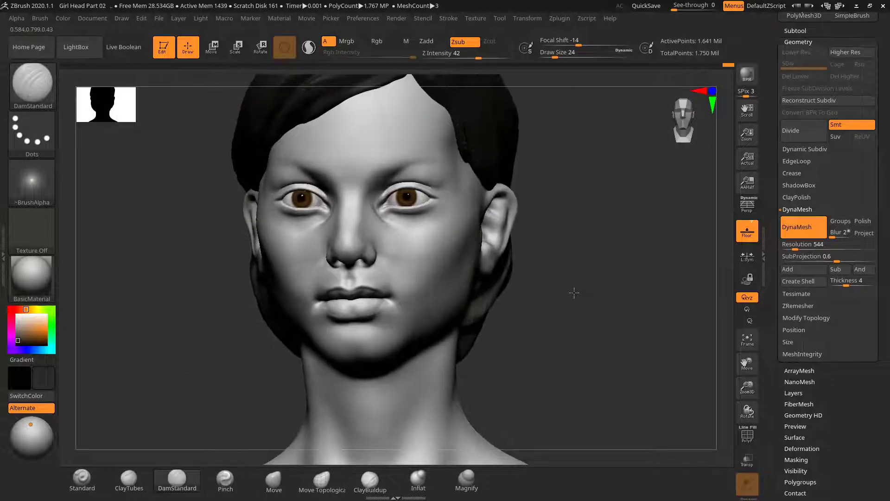
{"action": "left_click_drag", "start_coordinate": [29, 425], "coordinate": [32, 434]}
{"action": "mouse_move", "coordinate": [571, 309]}
{"action": "left_mouse_down"}
{"action": "mouse_move", "coordinate": [546, 310]}
{"action": "mouse_move", "coordinate": [628, 301]}
{"action": "mouse_move", "coordinate": [609, 271]}
{"action": "mouse_move", "coordinate": [624, 269]}
{"action": "left_mouse_up"}
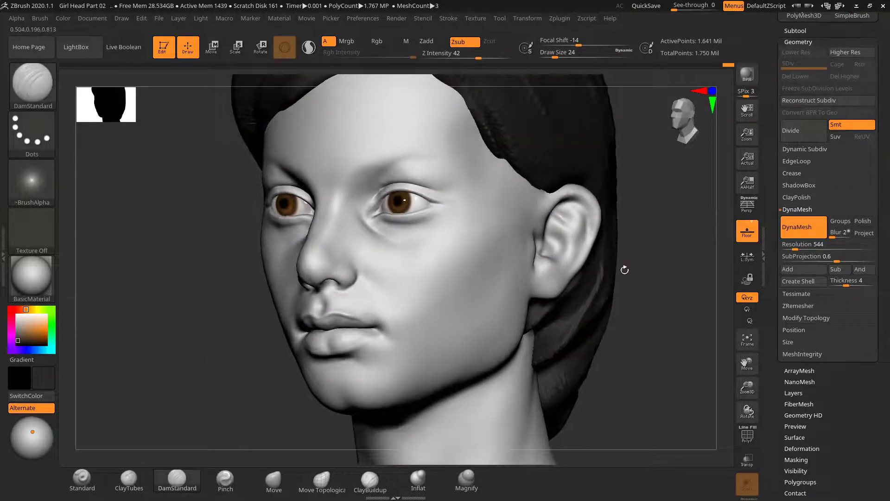
{"action": "mouse_move", "coordinate": [678, 283]}
{"action": "left_mouse_down", "text": "alt"}
{"action": "mouse_move", "coordinate": [572, 276]}
{"action": "mouse_move", "coordinate": [602, 275]}
{"action": "mouse_move", "coordinate": [588, 321]}
{"action": "mouse_move", "coordinate": [599, 332]}
{"action": "mouse_move", "coordinate": [602, 311]}
{"action": "mouse_move", "coordinate": [622, 296]}
{"action": "mouse_move", "coordinate": [596, 284]}
{"action": "mouse_move", "coordinate": [589, 296]}
{"action": "mouse_move", "coordinate": [604, 334]}
{"action": "mouse_move", "coordinate": [646, 322]}
{"action": "left_mouse_up", "text": "alt"}
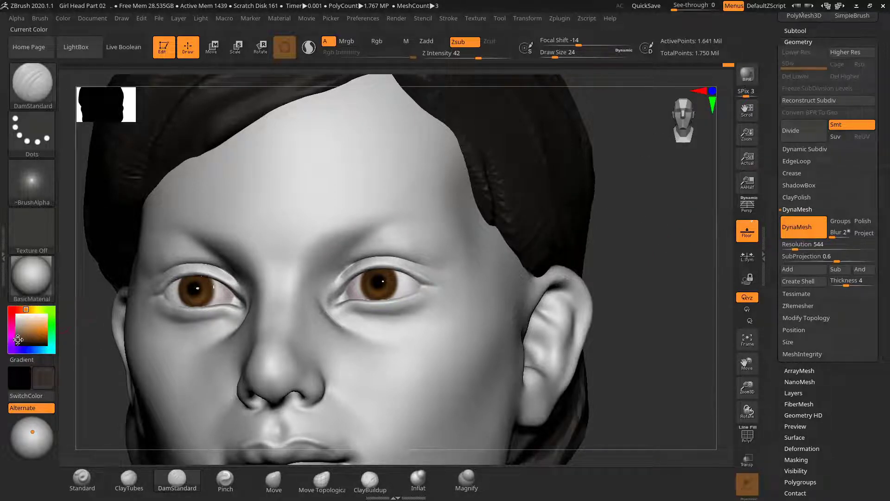
Paint a near-black base for both eyebrows with the Standard brush in Rgb-only mode at draw size 37
{"action": "left_click_drag", "start_coordinate": [628, 203], "coordinate": [619, 213]}
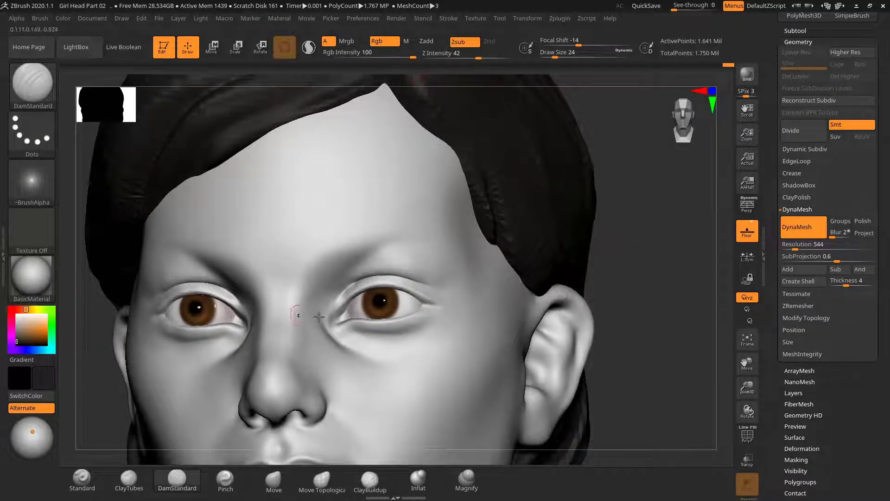
{"action": "left_click", "coordinate": [40, 91]}
{"action": "left_click", "coordinate": [602, 94]}
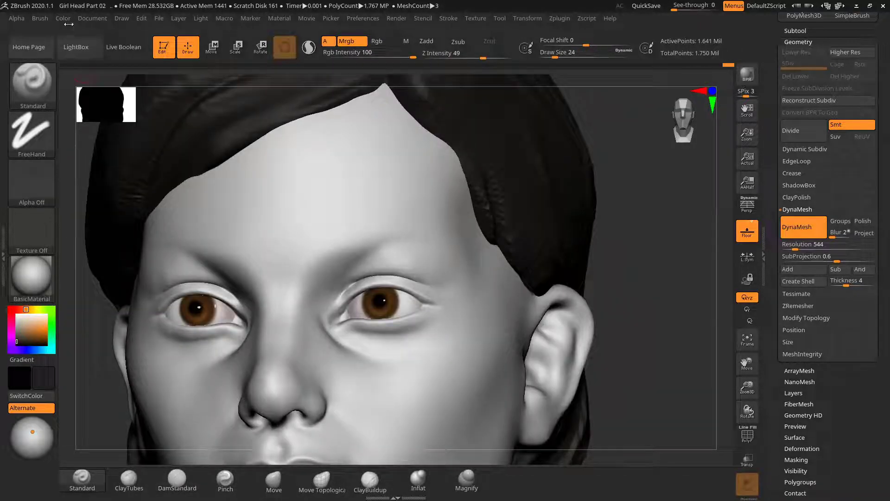
{"action": "left_click", "coordinate": [377, 41]}
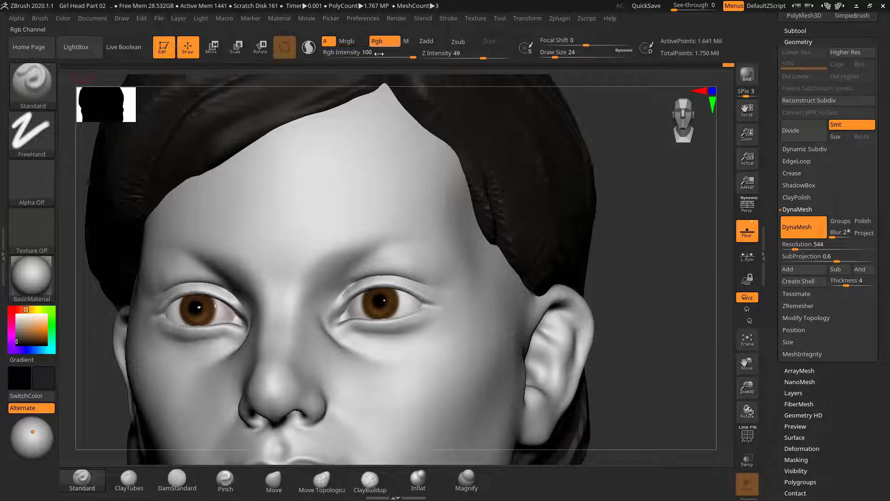
{"action": "left_click_drag", "start_coordinate": [670, 256], "coordinate": [640, 264]}
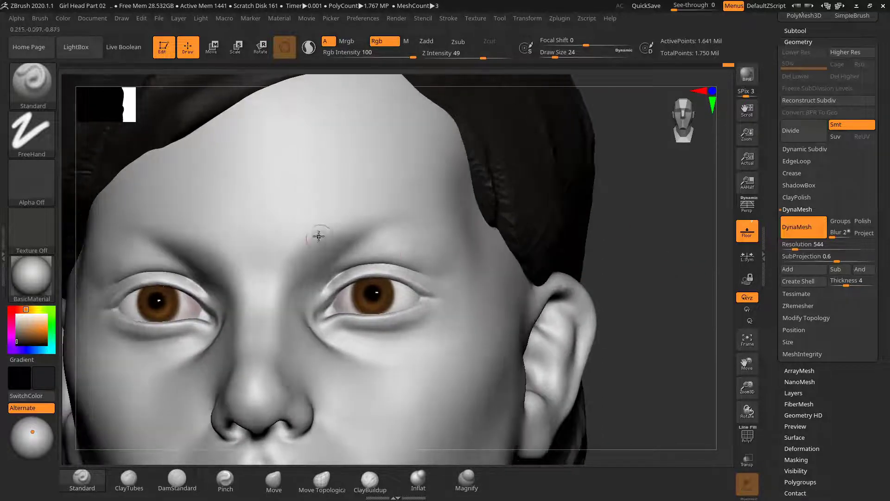
{"action": "key", "text": "s"}
{"action": "left_click_drag", "start_coordinate": [328, 237], "coordinate": [316, 249]}
{"action": "key", "text": "s"}
{"action": "key", "text": "shift"}
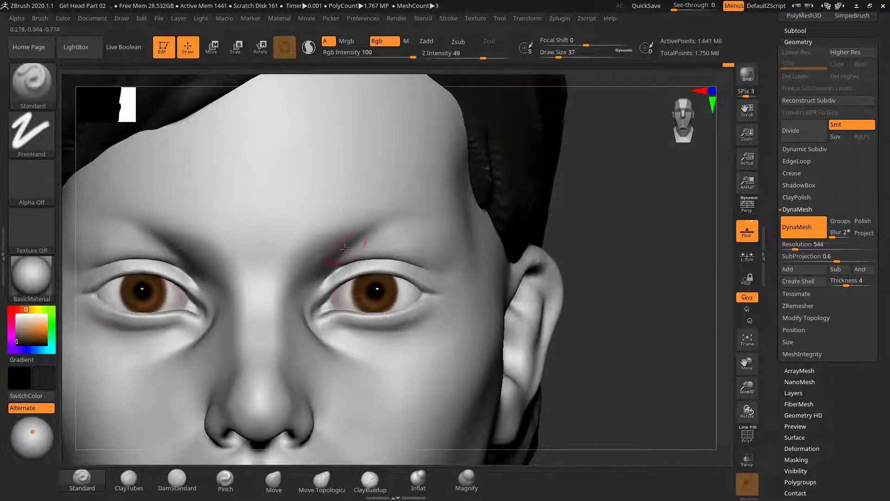
{"action": "mouse_move", "coordinate": [315, 255]}
{"action": "left_mouse_down"}
{"action": "mouse_move", "coordinate": [416, 218]}
{"action": "mouse_move", "coordinate": [371, 228]}
{"action": "left_mouse_up"}
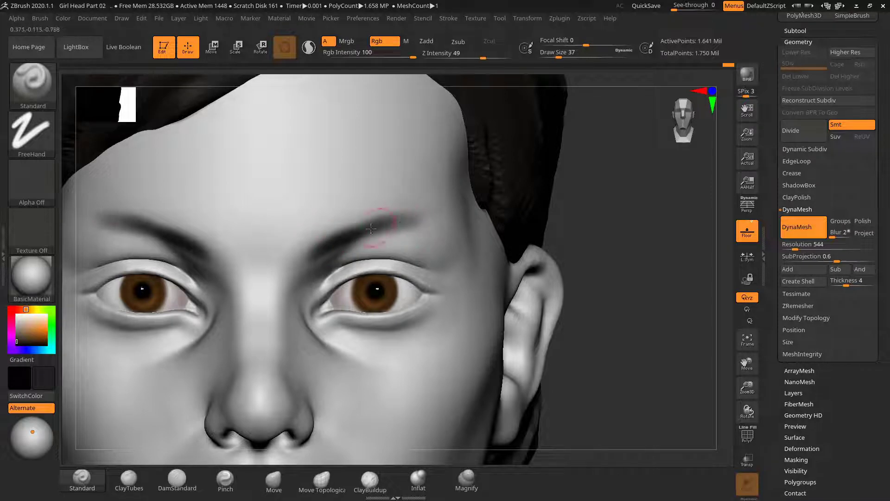
Darken and thicken the eyebrows from their inner ends along the arch
{"action": "left_click_drag", "start_coordinate": [587, 218], "coordinate": [563, 207]}
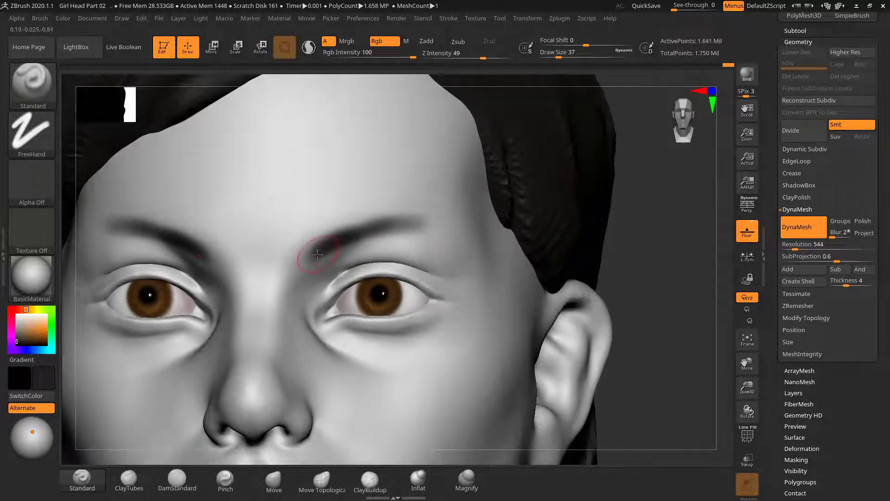
{"action": "mouse_move", "coordinate": [320, 248]}
{"action": "left_mouse_down"}
{"action": "mouse_move", "coordinate": [371, 219]}
{"action": "mouse_move", "coordinate": [429, 218]}
{"action": "left_mouse_up"}
{"action": "mouse_move", "coordinate": [376, 225]}
{"action": "left_mouse_down"}
{"action": "mouse_move", "coordinate": [434, 222]}
{"action": "mouse_move", "coordinate": [415, 227]}
{"action": "left_mouse_up"}
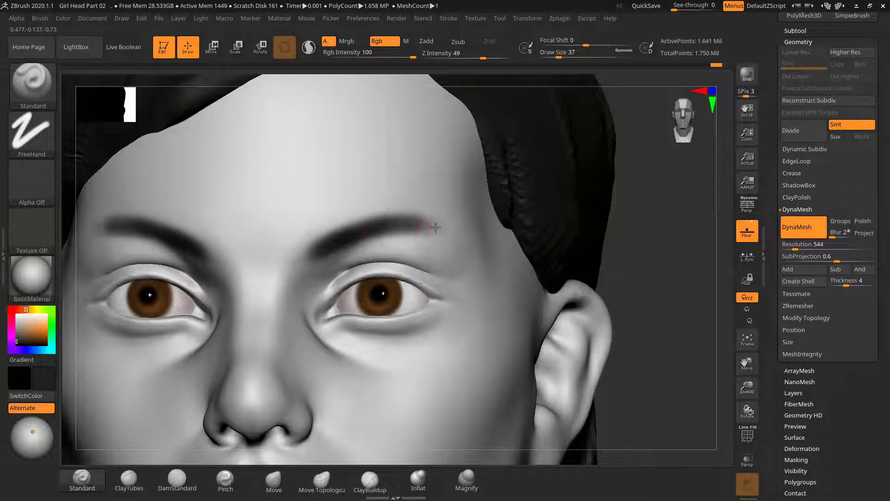
{"action": "left_click_drag", "start_coordinate": [634, 248], "coordinate": [573, 238]}
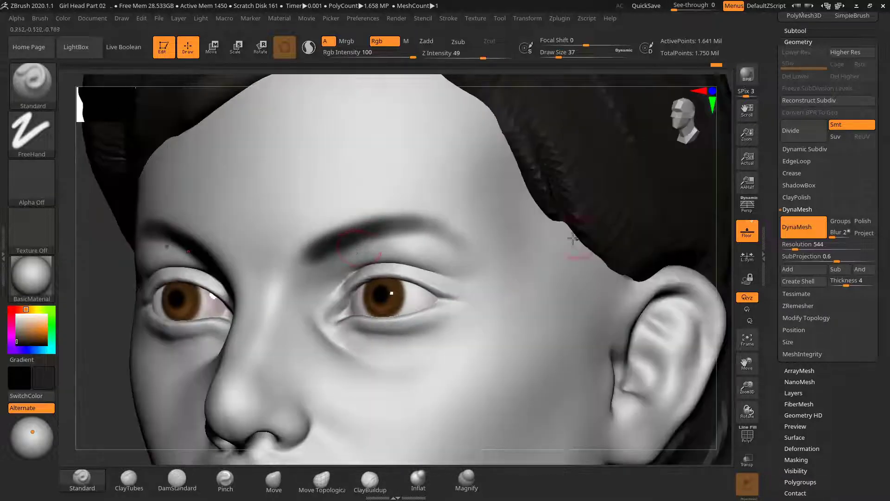
{"action": "mouse_move", "coordinate": [322, 240]}
{"action": "left_mouse_down"}
{"action": "mouse_move", "coordinate": [433, 215]}
{"action": "mouse_move", "coordinate": [429, 225]}
{"action": "mouse_move", "coordinate": [339, 245]}
{"action": "left_mouse_up"}
Extend the outer ends of the eyebrows down towards the temples
{"action": "key", "text": "s"}
{"action": "key", "text": "s"}
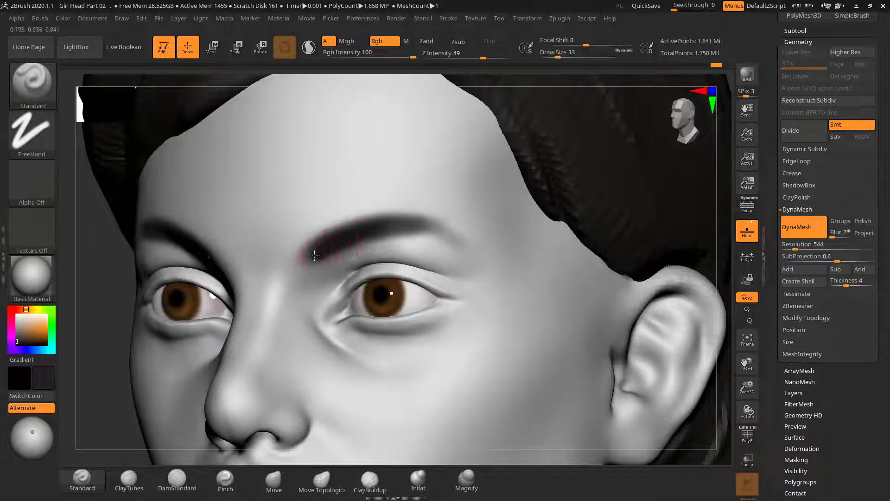
{"action": "mouse_move", "coordinate": [432, 226]}
{"action": "left_mouse_down"}
{"action": "mouse_move", "coordinate": [453, 237]}
{"action": "mouse_move", "coordinate": [411, 218]}
{"action": "mouse_move", "coordinate": [469, 239]}
{"action": "left_mouse_up"}
{"action": "key", "text": "s"}
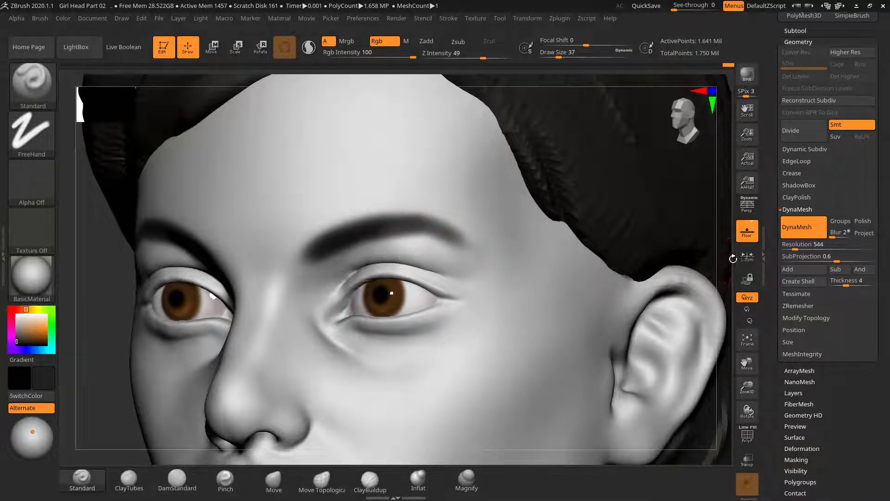
Darken and lengthen the tapering eyebrow tail on the opposite side of the face at draw size 31
{"action": "left_click_drag", "start_coordinate": [733, 259], "coordinate": [600, 267], "text": "shift"}
{"action": "mouse_move", "coordinate": [556, 239]}
{"action": "left_mouse_down"}
{"action": "mouse_move", "coordinate": [556, 250]}
{"action": "mouse_move", "coordinate": [284, 223]}
{"action": "mouse_move", "coordinate": [227, 256]}
{"action": "left_mouse_up"}
{"action": "key", "text": "s"}
{"action": "left_click", "coordinate": [263, 244]}
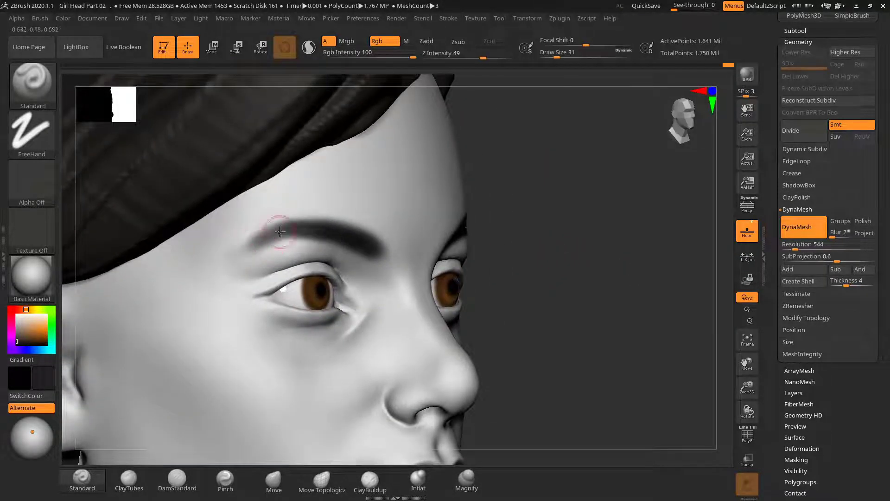
{"action": "mouse_move", "coordinate": [281, 228]}
{"action": "left_mouse_down"}
{"action": "mouse_move", "coordinate": [241, 251]}
{"action": "mouse_move", "coordinate": [246, 246]}
{"action": "left_mouse_up"}
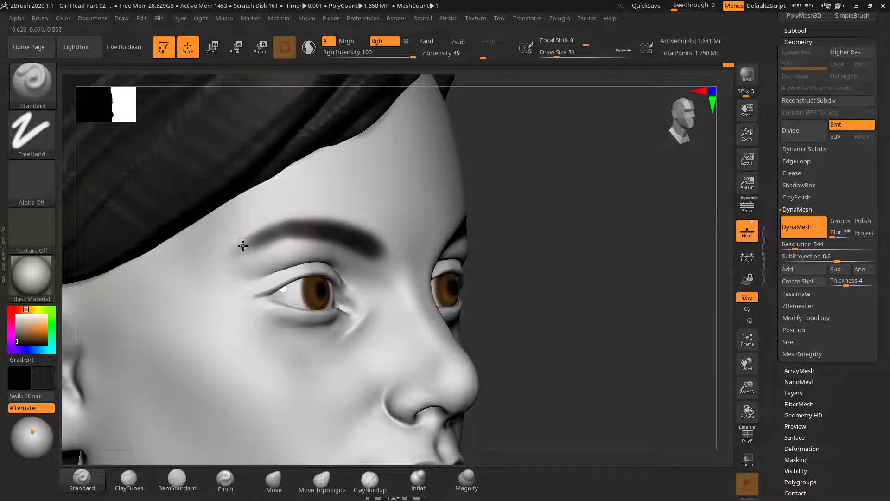
Clean up the eyebrow edges with white paint at draw size 31
{"action": "mouse_move", "coordinate": [555, 243]}
{"action": "left_mouse_down"}
{"action": "mouse_move", "coordinate": [542, 235]}
{"action": "mouse_move", "coordinate": [321, 278]}
{"action": "left_mouse_up"}
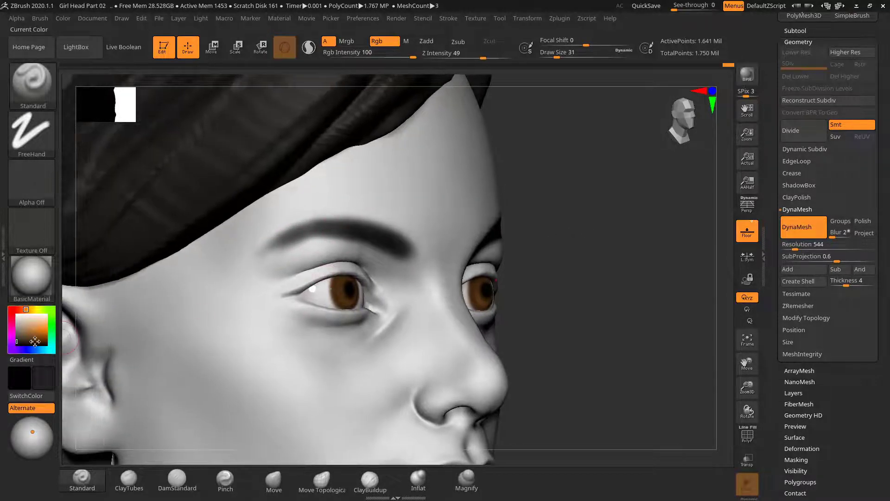
{"action": "left_click", "coordinate": [16, 315]}
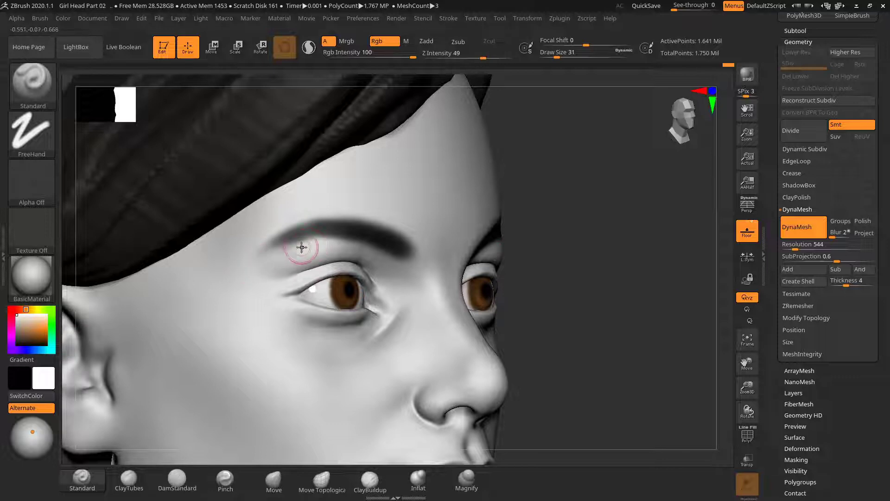
{"action": "left_click_drag", "start_coordinate": [574, 241], "coordinate": [536, 257]}
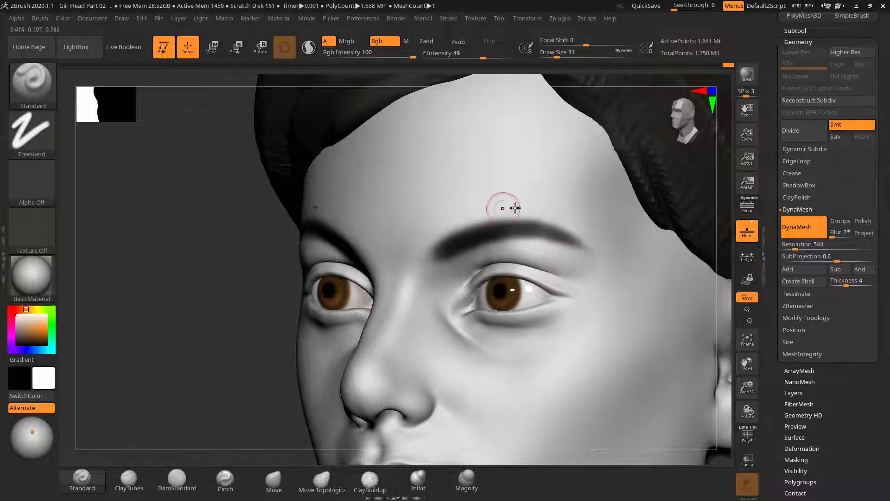
{"action": "left_click_drag", "start_coordinate": [228, 285], "coordinate": [249, 284]}
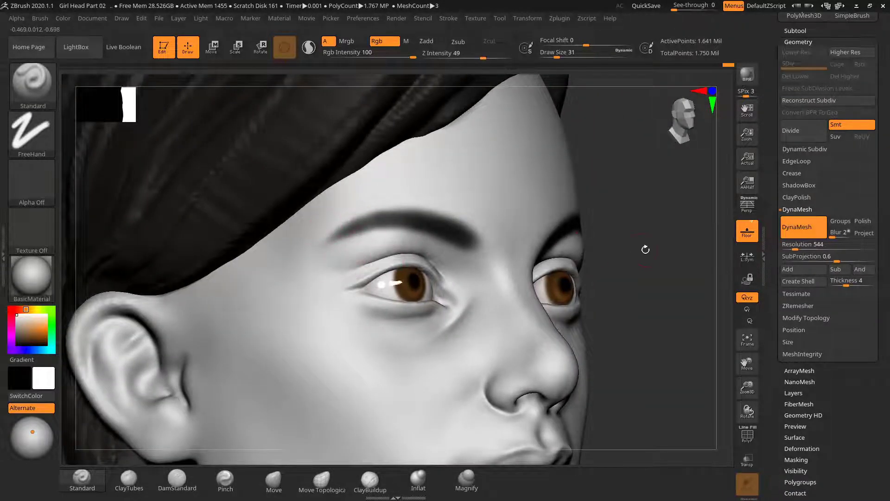
Shade the skin around the eyes in dark grey with draw size 91 and Z Intensity 8
{"action": "key", "text": "f"}
{"action": "mouse_move", "coordinate": [612, 240]}
{"action": "left_mouse_down"}
{"action": "mouse_move", "coordinate": [652, 257]}
{"action": "mouse_move", "coordinate": [586, 248]}
{"action": "mouse_move", "coordinate": [641, 246]}
{"action": "mouse_move", "coordinate": [638, 236]}
{"action": "mouse_move", "coordinate": [642, 251]}
{"action": "mouse_move", "coordinate": [680, 246]}
{"action": "mouse_move", "coordinate": [612, 260]}
{"action": "mouse_move", "coordinate": [626, 249]}
{"action": "mouse_move", "coordinate": [621, 278]}
{"action": "mouse_move", "coordinate": [636, 270]}
{"action": "mouse_move", "coordinate": [624, 264]}
{"action": "mouse_move", "coordinate": [618, 280]}
{"action": "mouse_move", "coordinate": [589, 249]}
{"action": "left_mouse_up"}
{"action": "key", "text": "s"}
{"action": "left_click_drag", "start_coordinate": [302, 270], "coordinate": [314, 280]}
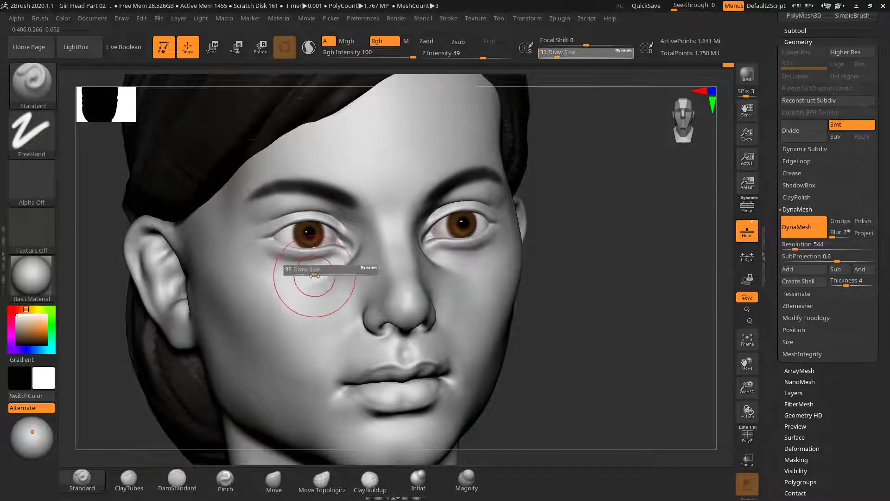
{"action": "left_click", "coordinate": [16, 334]}
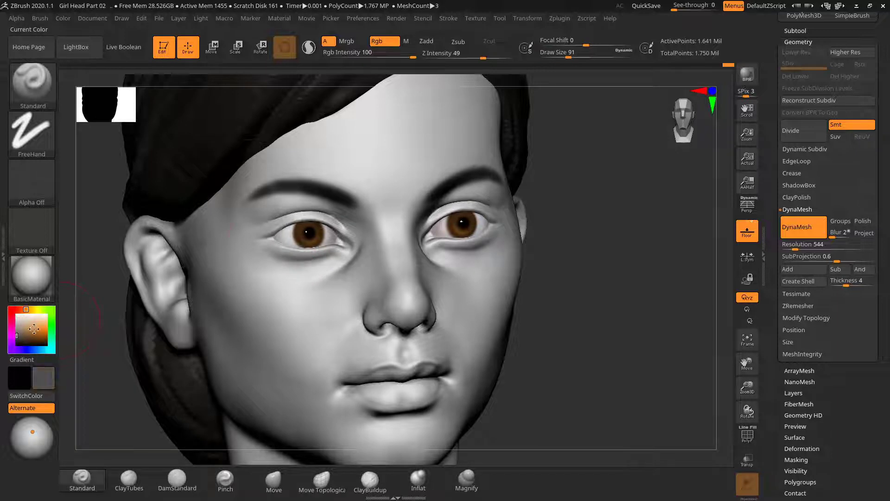
{"action": "left_click_drag", "start_coordinate": [590, 266], "coordinate": [602, 257]}
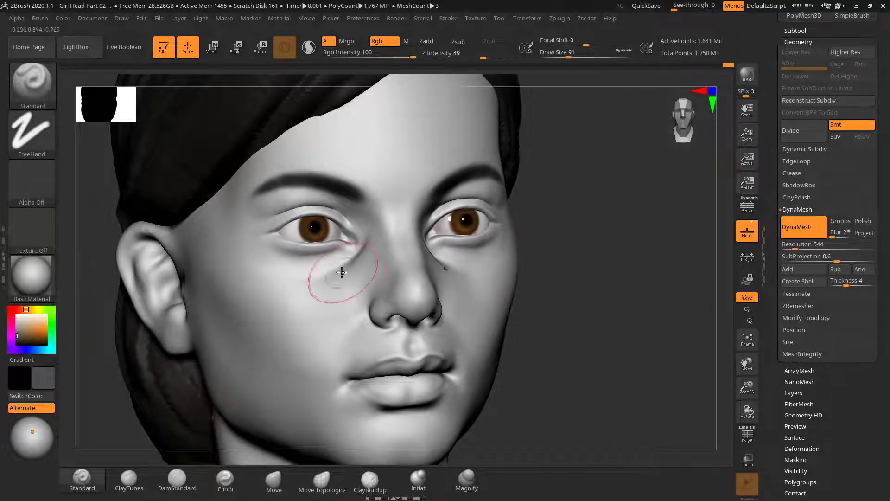
{"action": "key", "text": "s"}
{"action": "left_click_drag", "start_coordinate": [336, 269], "coordinate": [340, 268]}
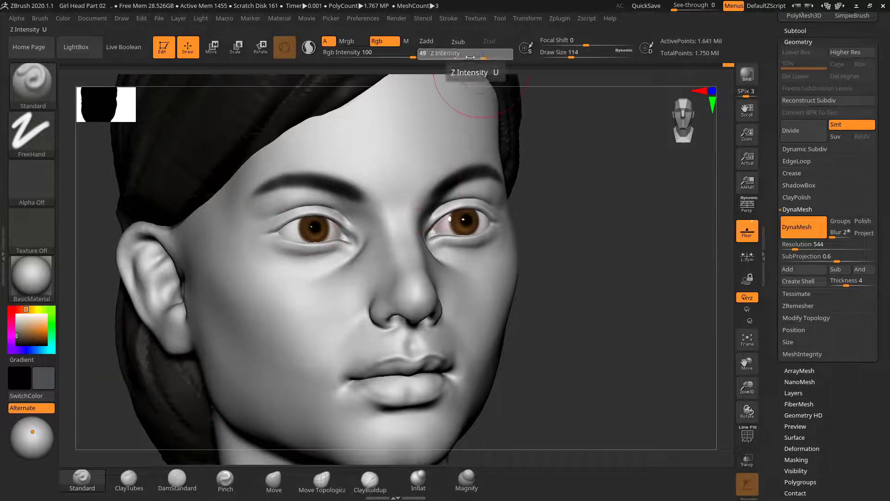
{"action": "left_click_drag", "start_coordinate": [471, 57], "coordinate": [446, 57]}
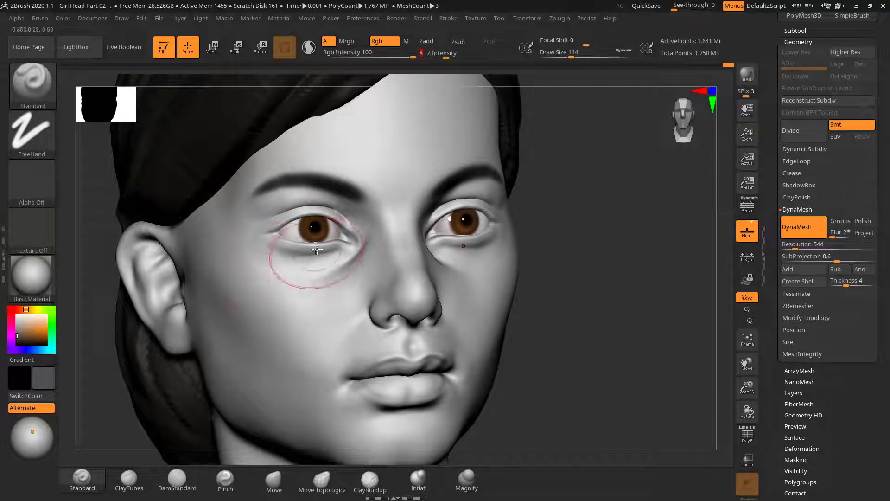
{"action": "key", "text": "s"}
{"action": "left_click_drag", "start_coordinate": [290, 248], "coordinate": [305, 254]}
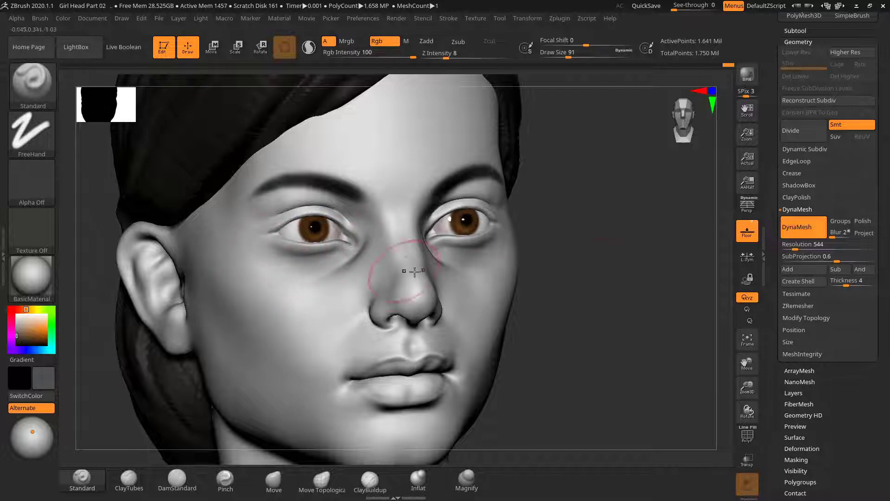
{"action": "left_click_drag", "start_coordinate": [533, 310], "coordinate": [531, 280], "text": "alt"}
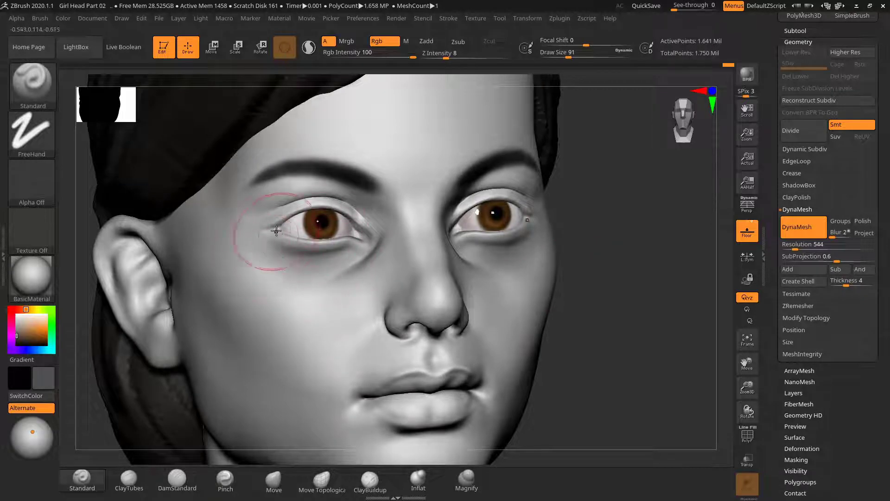
{"action": "left_click_drag", "start_coordinate": [266, 237], "coordinate": [320, 241]}
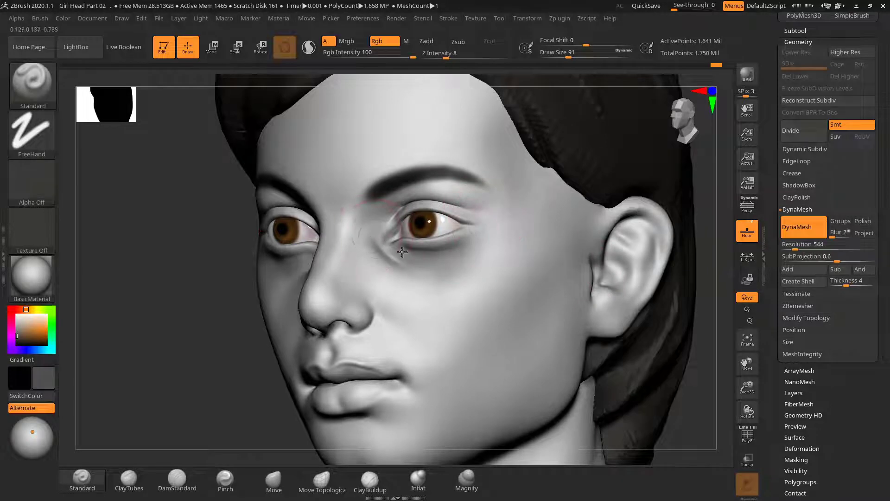
Shade the nose and the area around it in dark grey at draw size 122
{"action": "left_click_drag", "start_coordinate": [196, 318], "coordinate": [496, 282]}
{"action": "key", "text": "s"}
{"action": "left_click_drag", "start_coordinate": [404, 293], "coordinate": [408, 292]}
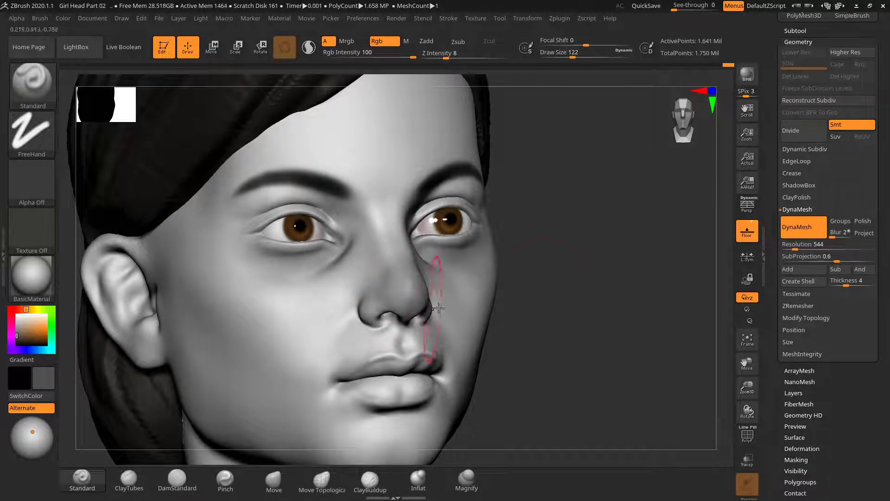
{"action": "left_click_drag", "start_coordinate": [541, 292], "coordinate": [411, 288]}
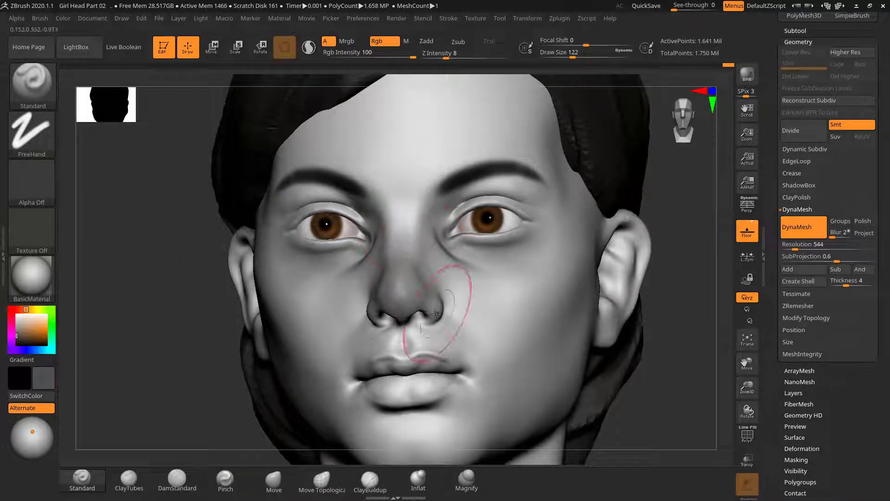
{"action": "mouse_move", "coordinate": [181, 340]}
{"action": "left_mouse_down"}
{"action": "mouse_move", "coordinate": [161, 334]}
{"action": "mouse_move", "coordinate": [262, 321]}
{"action": "mouse_move", "coordinate": [612, 322]}
{"action": "mouse_move", "coordinate": [617, 250]}
{"action": "mouse_move", "coordinate": [606, 249]}
{"action": "mouse_move", "coordinate": [668, 280]}
{"action": "mouse_move", "coordinate": [612, 251]}
{"action": "mouse_move", "coordinate": [638, 300]}
{"action": "mouse_move", "coordinate": [650, 248]}
{"action": "left_mouse_up"}
Reduce the brush draw size to 35 for close work on the lips
{"action": "key", "text": "s"}
{"action": "left_click_drag", "start_coordinate": [344, 271], "coordinate": [330, 271]}
{"action": "mouse_move", "coordinate": [635, 291]}
{"action": "left_mouse_down"}
{"action": "mouse_move", "coordinate": [620, 301]}
{"action": "mouse_move", "coordinate": [645, 288]}
{"action": "left_mouse_up"}
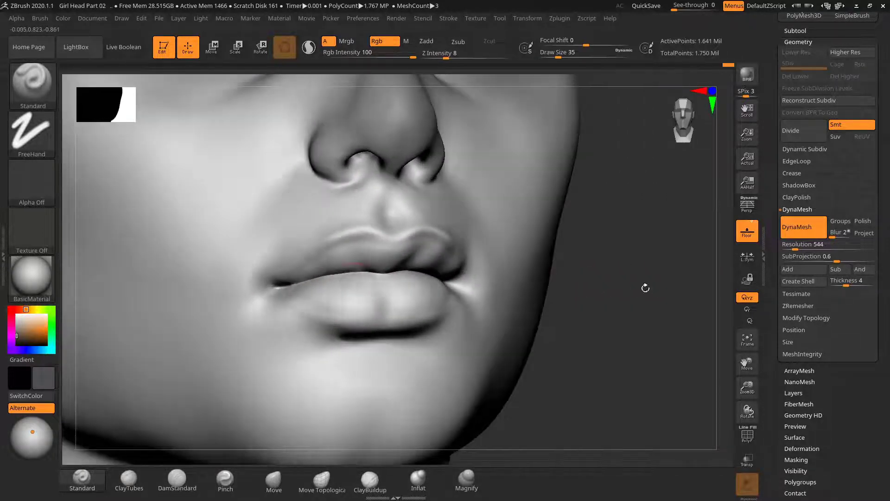
Try the glossier BasicMaterial2 on the face and return to BasicMaterial
{"action": "left_click", "coordinate": [36, 287]}
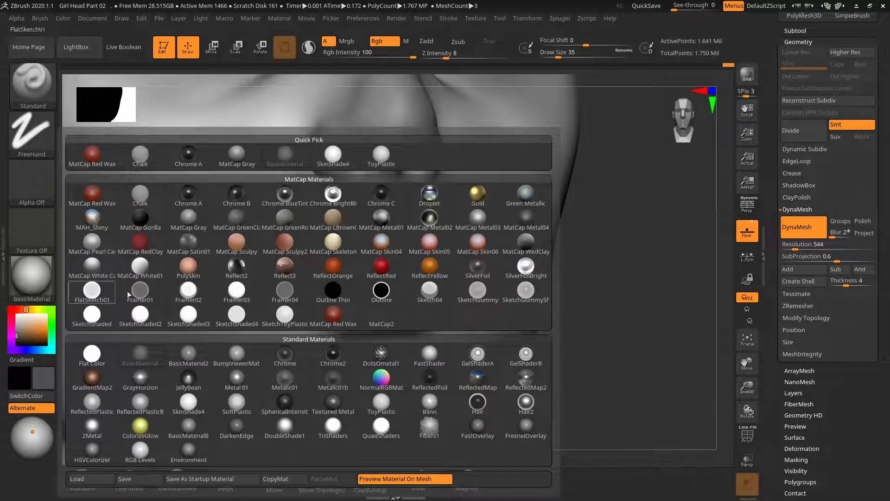
{"action": "mouse_move", "coordinate": [227, 368]}
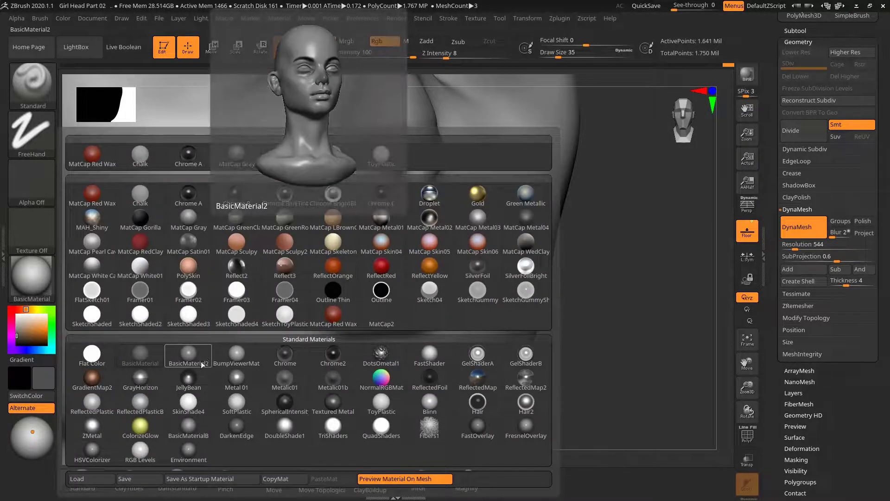
{"action": "left_click", "coordinate": [189, 358]}
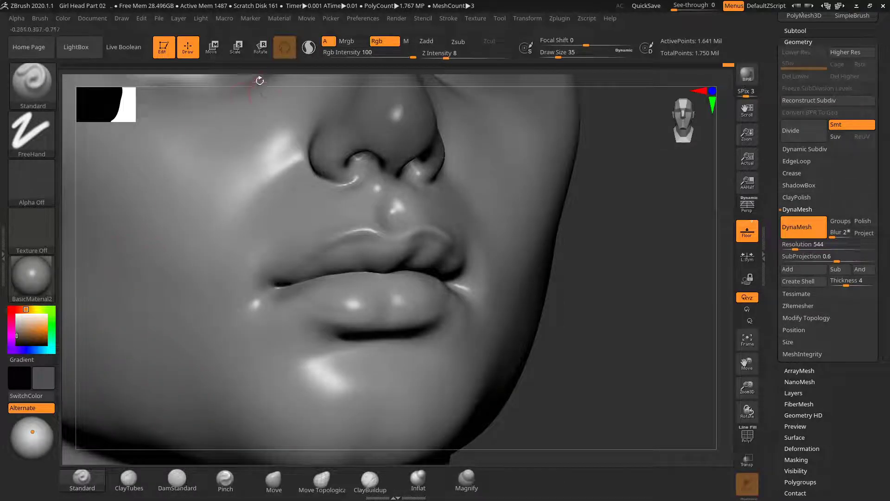
{"action": "left_click_drag", "start_coordinate": [583, 274], "coordinate": [596, 313], "text": "alt"}
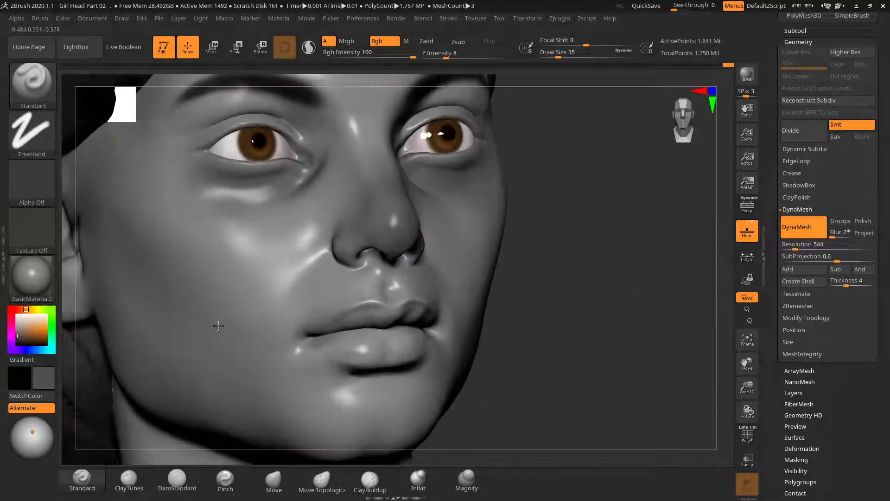
{"action": "left_click", "coordinate": [42, 286]}
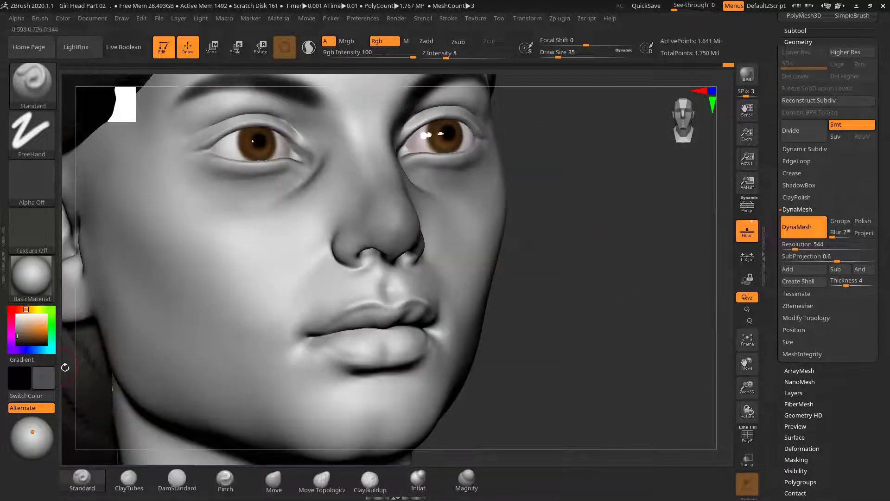
{"action": "left_click", "coordinate": [140, 354]}
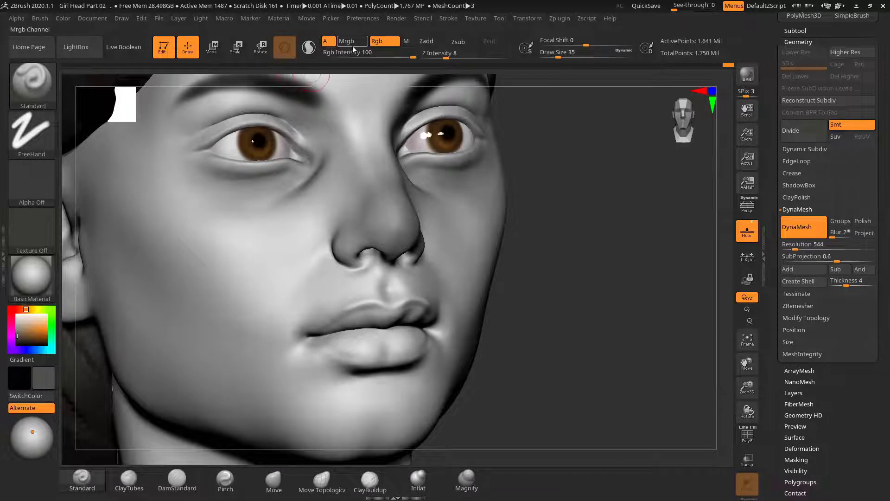
Select BasicMaterial2 and try a stroke on the lower lip that applies only the material without colour
{"action": "left_click", "coordinate": [409, 44]}
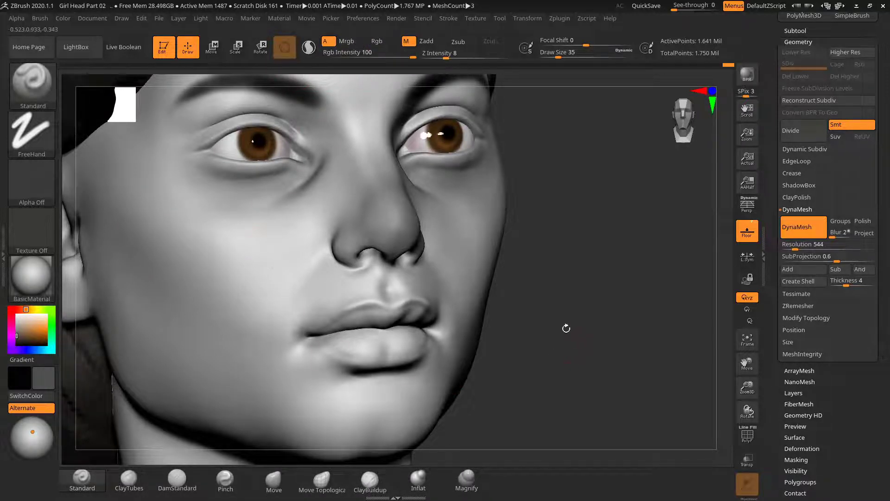
{"action": "left_click_drag", "start_coordinate": [566, 327], "coordinate": [573, 326], "text": "alt"}
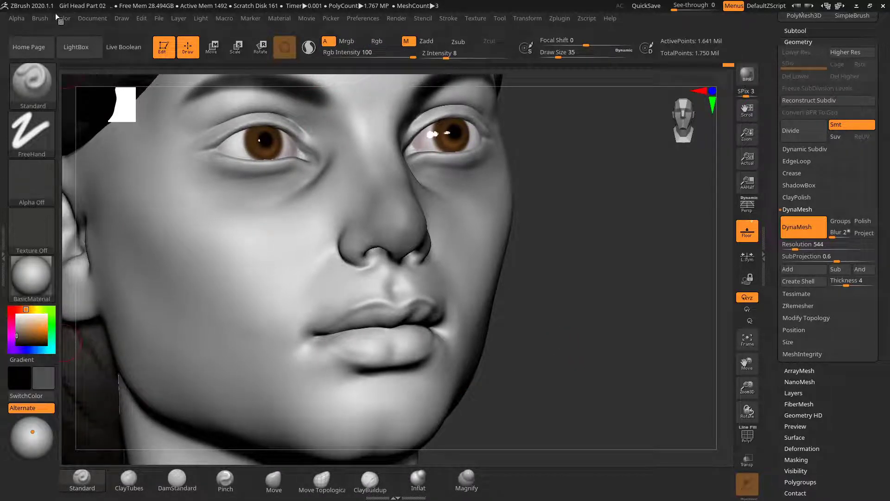
{"action": "left_click", "coordinate": [40, 19]}
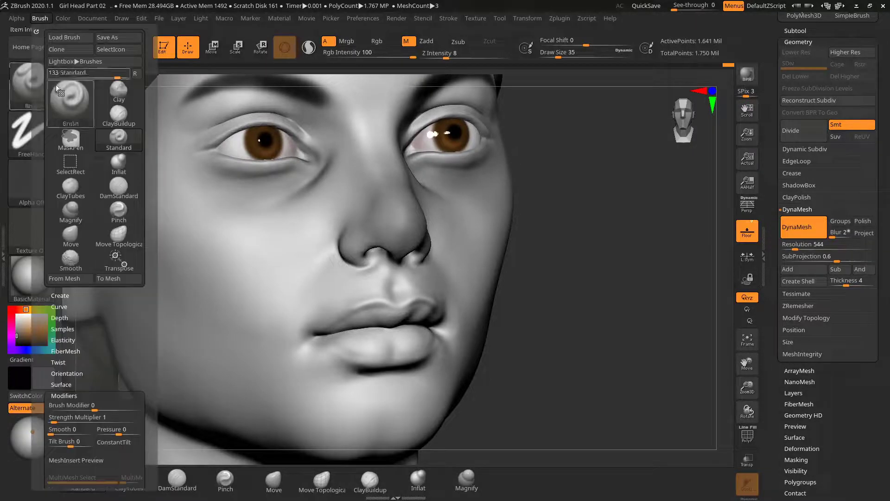
{"action": "left_click", "coordinate": [93, 18]}
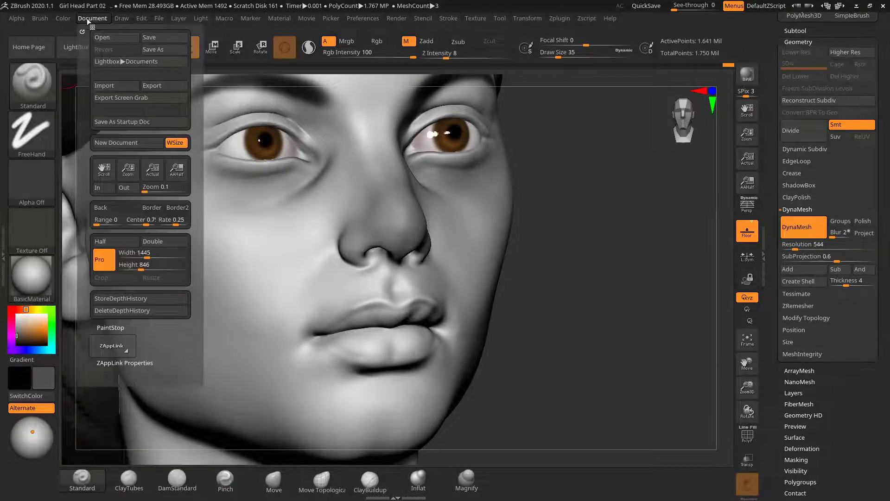
{"action": "left_click", "coordinate": [141, 18]}
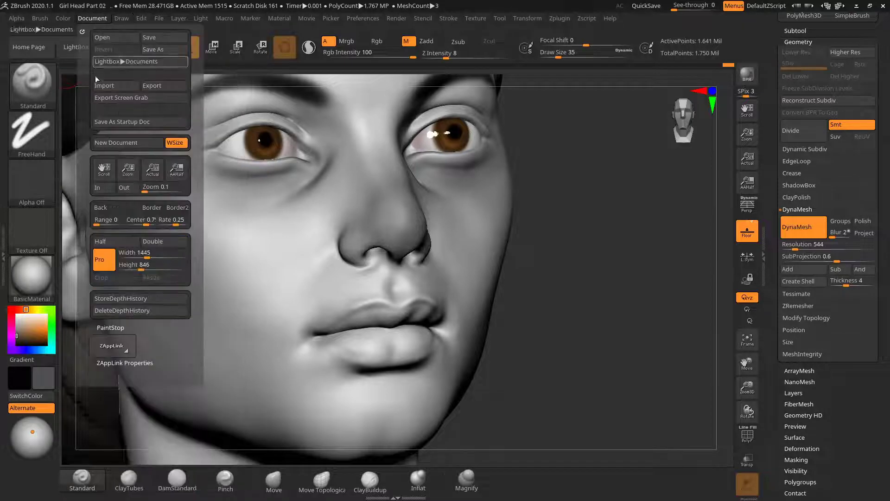
{"action": "left_click", "coordinate": [63, 18]}
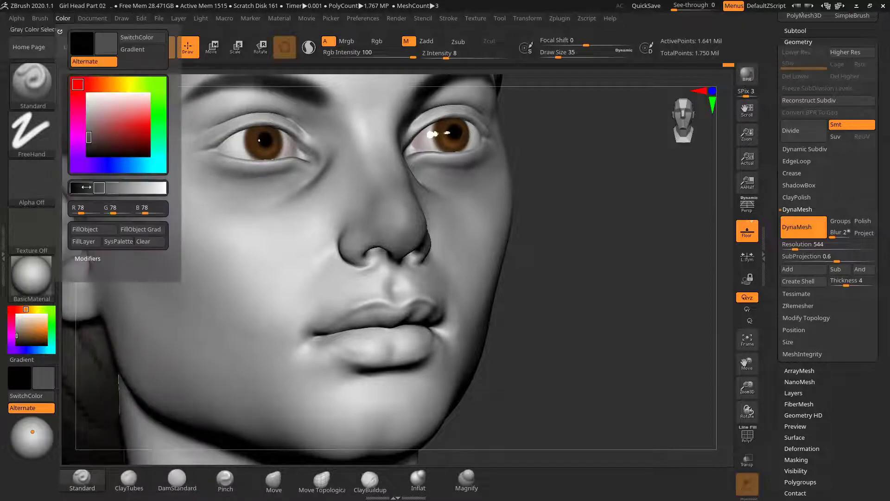
{"action": "left_click_drag", "start_coordinate": [544, 305], "coordinate": [494, 302]}
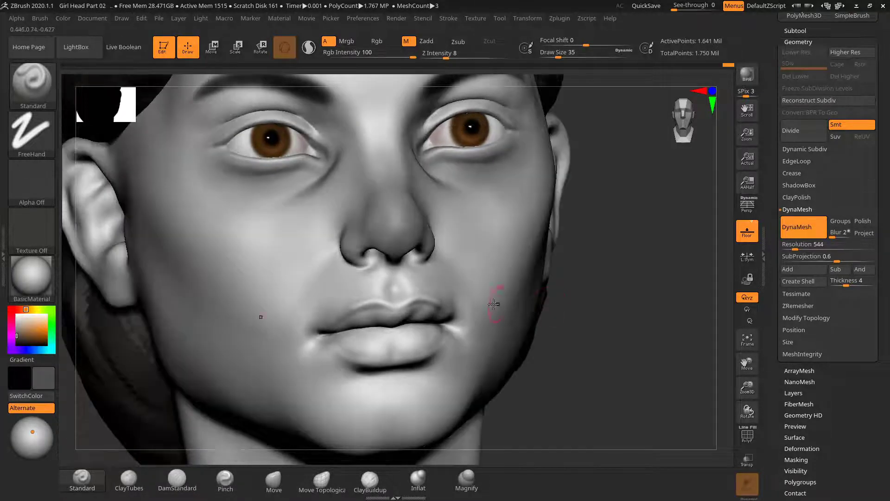
{"action": "left_click", "coordinate": [32, 298]}
{"action": "left_click", "coordinate": [191, 359]}
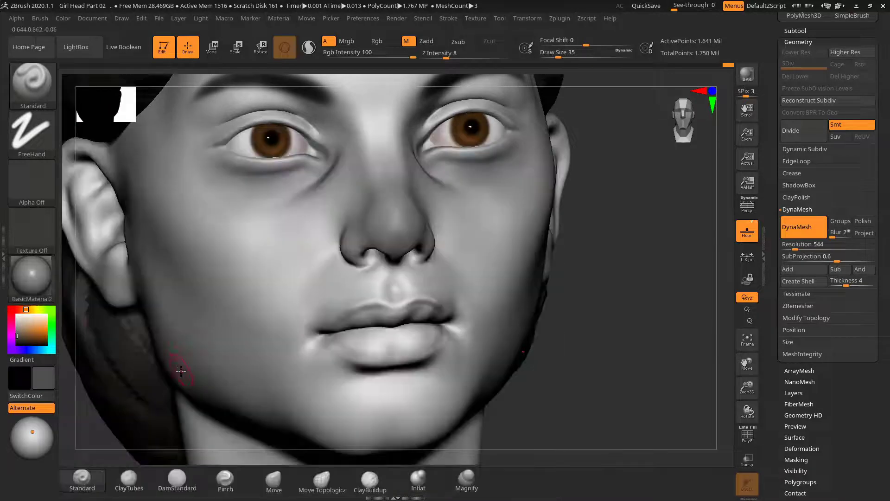
{"action": "left_click_drag", "start_coordinate": [629, 310], "coordinate": [614, 290], "text": "alt"}
{"action": "mouse_move", "coordinate": [344, 319]}
{"action": "left_mouse_down", "text": "ctrl"}
{"action": "mouse_move", "coordinate": [358, 314]}
{"action": "mouse_move", "coordinate": [363, 326]}
{"action": "left_mouse_up", "text": "ctrl"}
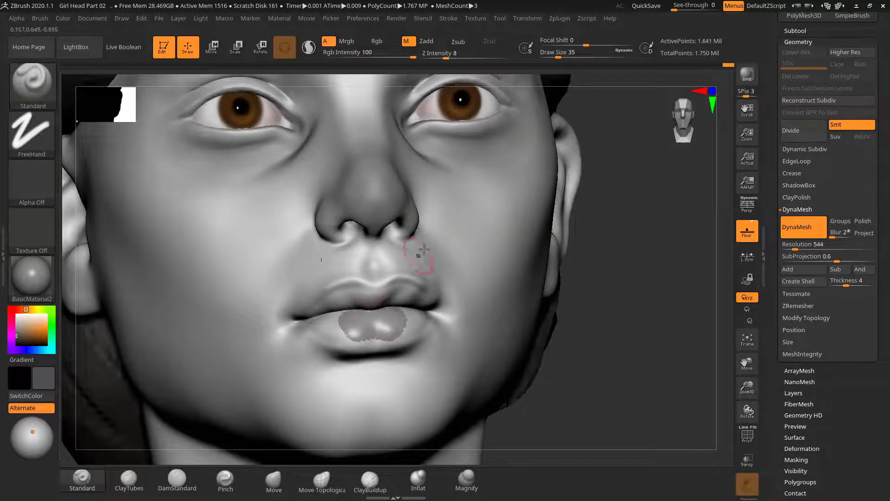
{"action": "key", "text": "ctrl+z"}
Paint the middle of the lower lip with dark grey colour and BasicMaterial2 together, using Mrgb at draw size 35
{"action": "left_click", "coordinate": [364, 43]}
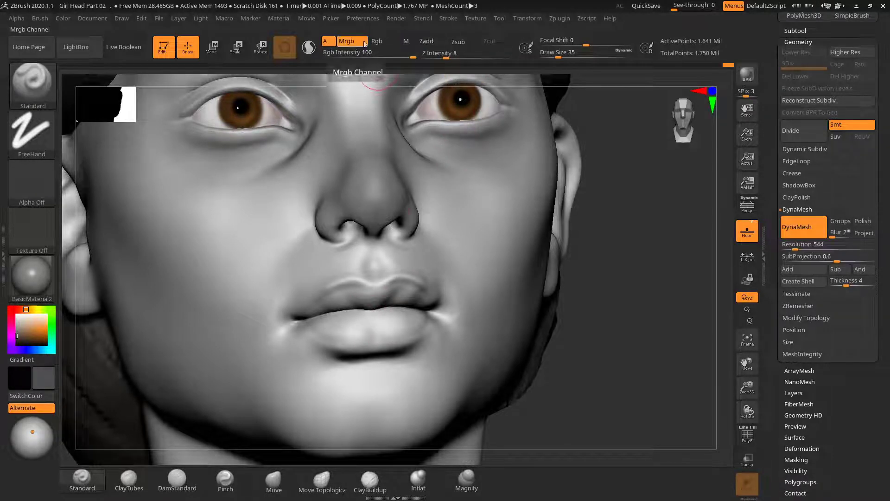
{"action": "left_click_drag", "start_coordinate": [627, 313], "coordinate": [597, 322], "text": "alt"}
{"action": "left_click_drag", "start_coordinate": [333, 328], "coordinate": [370, 329]}
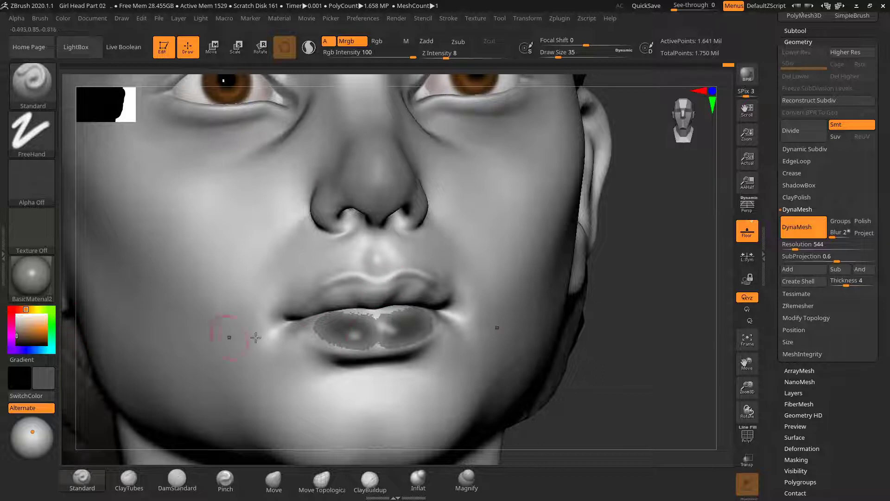
{"action": "left_click_drag", "start_coordinate": [337, 326], "coordinate": [377, 320]}
{"action": "mouse_move", "coordinate": [603, 298]}
{"action": "left_mouse_down"}
{"action": "mouse_move", "coordinate": [616, 281]}
{"action": "mouse_move", "coordinate": [629, 297]}
{"action": "mouse_move", "coordinate": [577, 294]}
{"action": "left_mouse_up"}
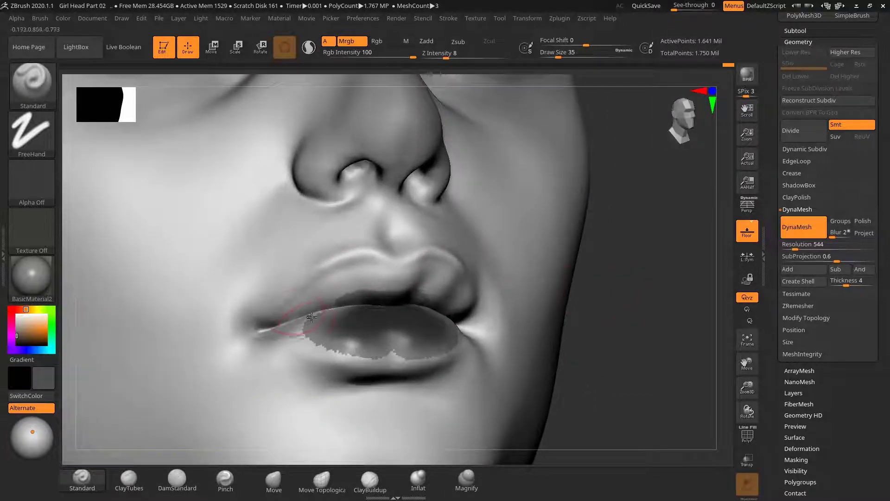
Reduce the draw size to 18 and fill the upper lip with dark grey BasicMaterial2 up to its outline
{"action": "mouse_move", "coordinate": [305, 321]}
{"action": "left_mouse_down"}
{"action": "mouse_move", "coordinate": [343, 285]}
{"action": "mouse_move", "coordinate": [270, 320]}
{"action": "left_mouse_up"}
{"action": "key", "text": "s"}
{"action": "key", "text": "s"}
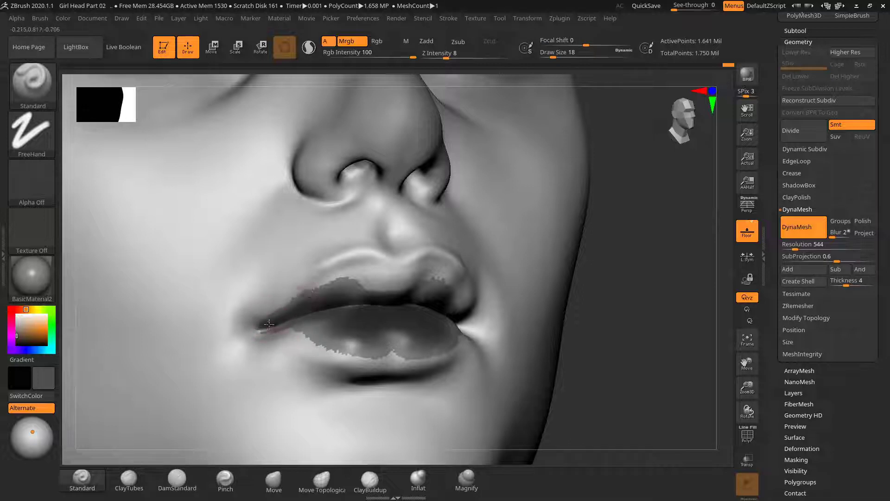
{"action": "left_click_drag", "start_coordinate": [336, 277], "coordinate": [356, 288]}
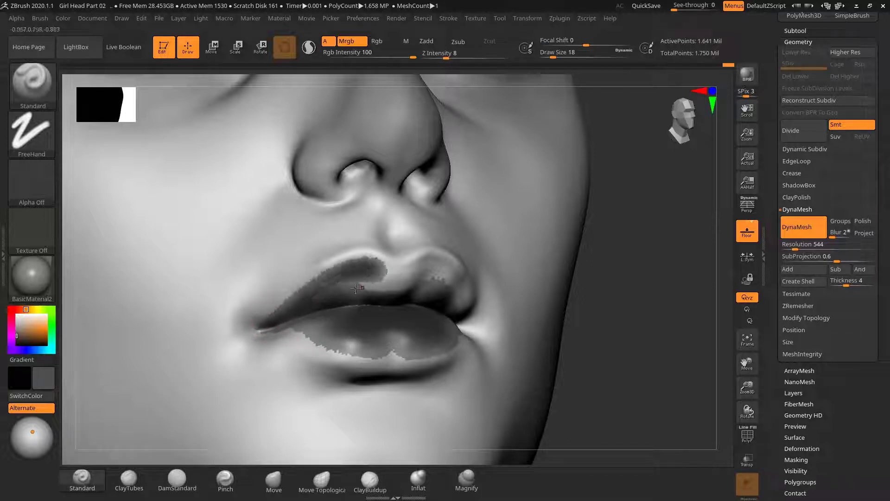
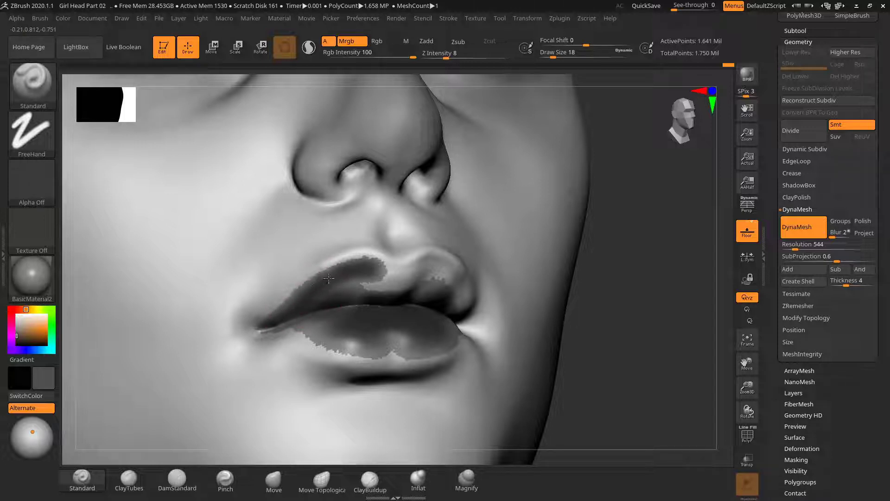
{"action": "mouse_move", "coordinate": [352, 268]}
{"action": "left_mouse_down"}
{"action": "mouse_move", "coordinate": [401, 269]}
{"action": "mouse_move", "coordinate": [392, 290]}
{"action": "mouse_move", "coordinate": [338, 288]}
{"action": "mouse_move", "coordinate": [377, 277]}
{"action": "left_mouse_up"}
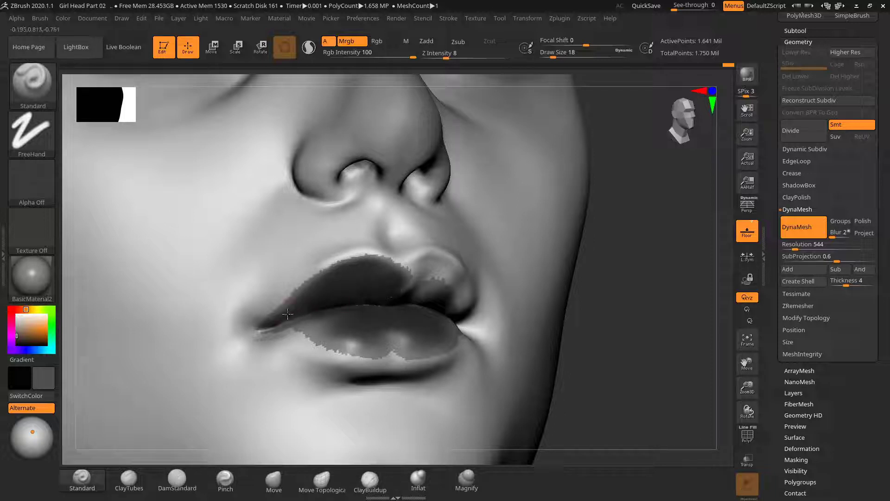
{"action": "mouse_move", "coordinate": [317, 296]}
{"action": "left_mouse_down"}
{"action": "mouse_move", "coordinate": [321, 286]}
{"action": "mouse_move", "coordinate": [284, 322]}
{"action": "left_mouse_up"}
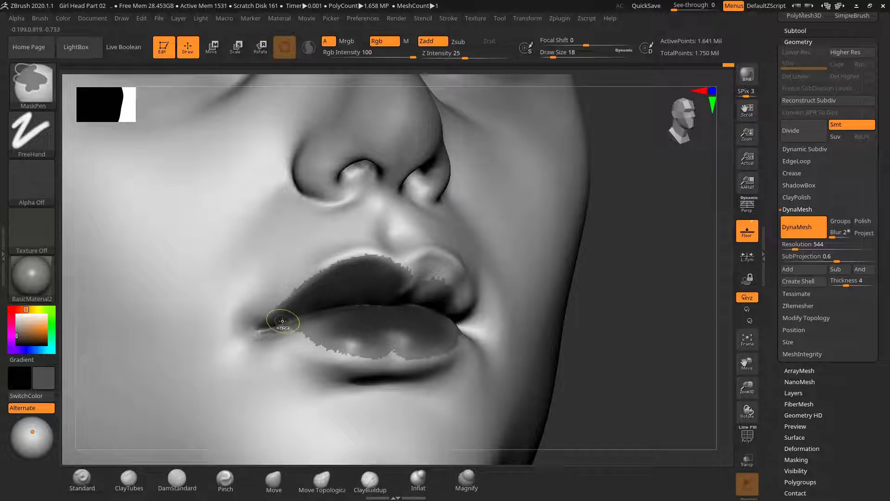
Extend the dark grey glossy paint along the lower lip out to the mouth corner, undoing the last stroke
{"action": "left_click_drag", "start_coordinate": [666, 323], "coordinate": [614, 349]}
{"action": "mouse_move", "coordinate": [268, 333]}
{"action": "left_mouse_down"}
{"action": "mouse_move", "coordinate": [342, 363]}
{"action": "mouse_move", "coordinate": [365, 363]}
{"action": "mouse_move", "coordinate": [280, 326]}
{"action": "mouse_move", "coordinate": [341, 360]}
{"action": "mouse_move", "coordinate": [370, 340]}
{"action": "left_mouse_up"}
{"action": "key", "text": "ctrl+z"}
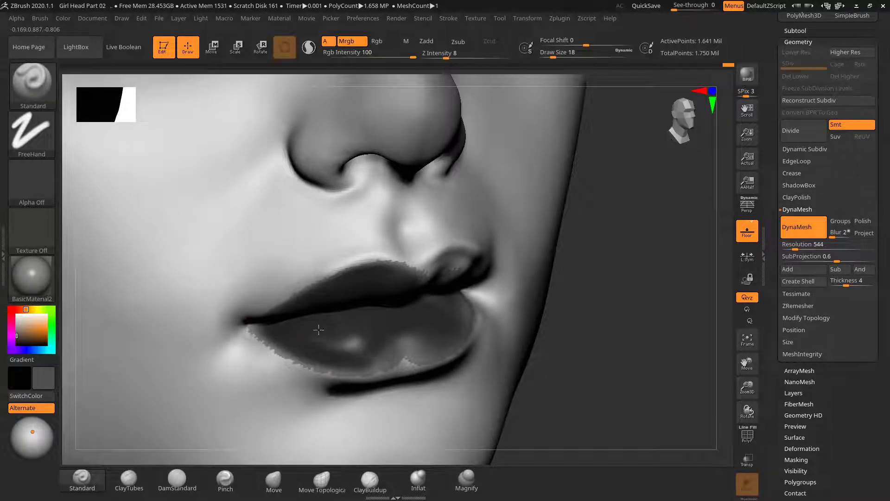
Fill the opposite half of the upper lip and the lower lip's edge up to the other mouth corner in dark grey
{"action": "left_click_drag", "start_coordinate": [574, 318], "coordinate": [544, 293]}
{"action": "mouse_move", "coordinate": [377, 276]}
{"action": "left_mouse_down"}
{"action": "mouse_move", "coordinate": [405, 256]}
{"action": "mouse_move", "coordinate": [396, 259]}
{"action": "mouse_move", "coordinate": [446, 253]}
{"action": "mouse_move", "coordinate": [482, 269]}
{"action": "mouse_move", "coordinate": [395, 292]}
{"action": "mouse_move", "coordinate": [494, 284]}
{"action": "left_mouse_up"}
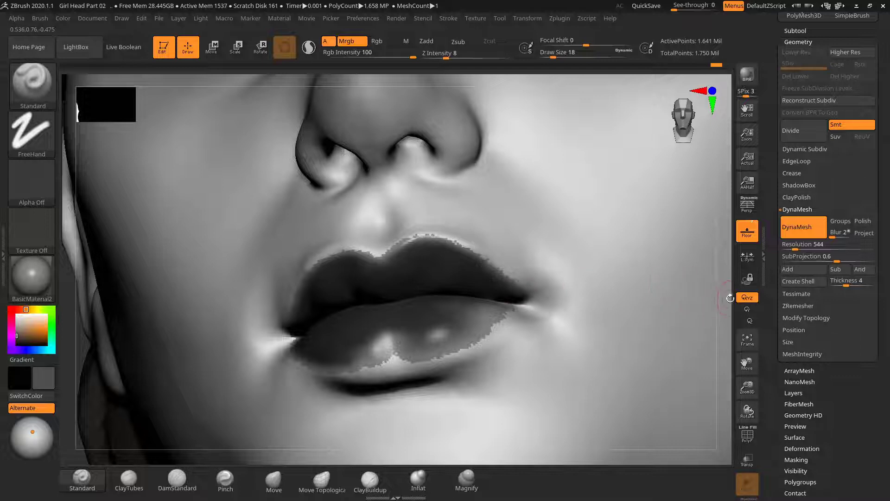
{"action": "left_click_drag", "start_coordinate": [730, 298], "coordinate": [684, 282], "text": "alt"}
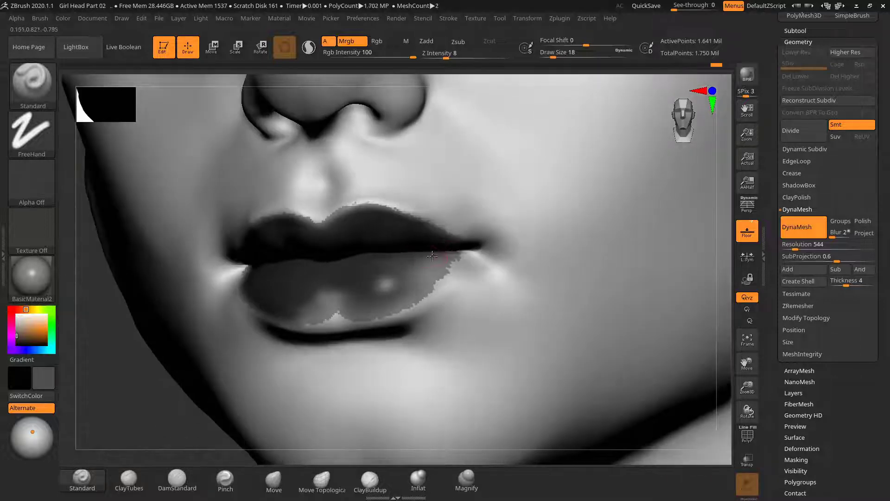
{"action": "mouse_move", "coordinate": [432, 256]}
{"action": "left_mouse_down"}
{"action": "mouse_move", "coordinate": [471, 252]}
{"action": "mouse_move", "coordinate": [437, 288]}
{"action": "mouse_move", "coordinate": [290, 310]}
{"action": "mouse_move", "coordinate": [338, 310]}
{"action": "mouse_move", "coordinate": [278, 322]}
{"action": "mouse_move", "coordinate": [378, 307]}
{"action": "mouse_move", "coordinate": [319, 293]}
{"action": "mouse_move", "coordinate": [422, 276]}
{"action": "mouse_move", "coordinate": [378, 260]}
{"action": "mouse_move", "coordinate": [448, 262]}
{"action": "mouse_move", "coordinate": [390, 301]}
{"action": "left_mouse_up"}
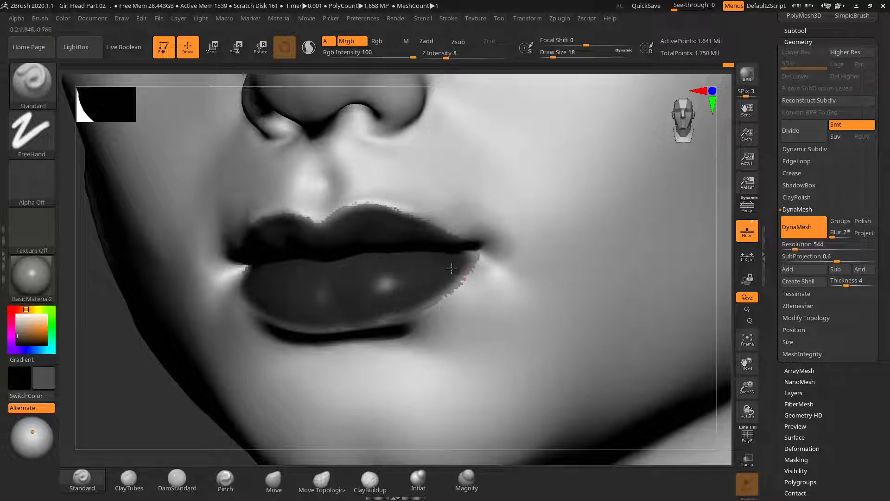
{"action": "left_click_drag", "start_coordinate": [470, 259], "coordinate": [450, 281]}
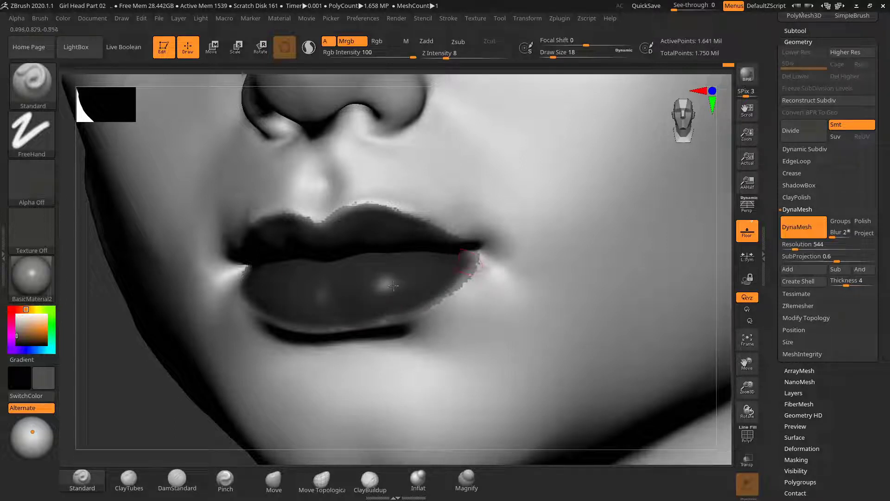
Render Best-Preview images of the head from an angled and a frontal view to check the painted lips
{"action": "left_click_drag", "start_coordinate": [729, 270], "coordinate": [598, 255], "text": "alt"}
{"action": "mouse_move", "coordinate": [628, 287]}
{"action": "left_mouse_down"}
{"action": "mouse_move", "coordinate": [607, 271]}
{"action": "mouse_move", "coordinate": [627, 278]}
{"action": "mouse_move", "coordinate": [658, 266]}
{"action": "mouse_move", "coordinate": [590, 249]}
{"action": "mouse_move", "coordinate": [608, 243]}
{"action": "mouse_move", "coordinate": [623, 251]}
{"action": "mouse_move", "coordinate": [613, 265]}
{"action": "mouse_move", "coordinate": [592, 281]}
{"action": "mouse_move", "coordinate": [594, 263]}
{"action": "mouse_move", "coordinate": [598, 279]}
{"action": "mouse_move", "coordinate": [579, 276]}
{"action": "mouse_move", "coordinate": [620, 274]}
{"action": "mouse_move", "coordinate": [547, 254]}
{"action": "mouse_move", "coordinate": [566, 249]}
{"action": "mouse_move", "coordinate": [541, 263]}
{"action": "mouse_move", "coordinate": [575, 243]}
{"action": "mouse_move", "coordinate": [592, 261]}
{"action": "mouse_move", "coordinate": [622, 242]}
{"action": "mouse_move", "coordinate": [626, 273]}
{"action": "mouse_move", "coordinate": [633, 256]}
{"action": "mouse_move", "coordinate": [617, 259]}
{"action": "mouse_move", "coordinate": [642, 250]}
{"action": "mouse_move", "coordinate": [648, 261]}
{"action": "mouse_move", "coordinate": [572, 253]}
{"action": "mouse_move", "coordinate": [592, 266]}
{"action": "mouse_move", "coordinate": [591, 282]}
{"action": "mouse_move", "coordinate": [575, 261]}
{"action": "mouse_move", "coordinate": [582, 286]}
{"action": "mouse_move", "coordinate": [578, 278]}
{"action": "mouse_move", "coordinate": [603, 281]}
{"action": "left_mouse_up"}
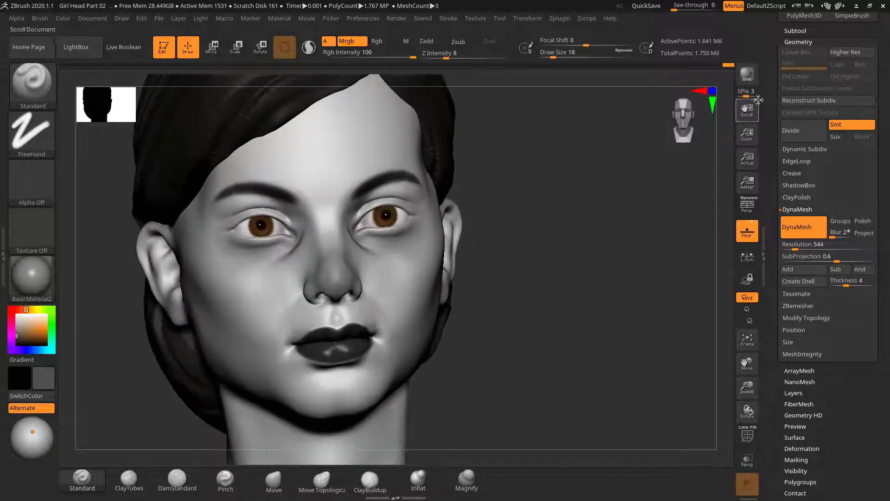
{"action": "left_click", "coordinate": [745, 80]}
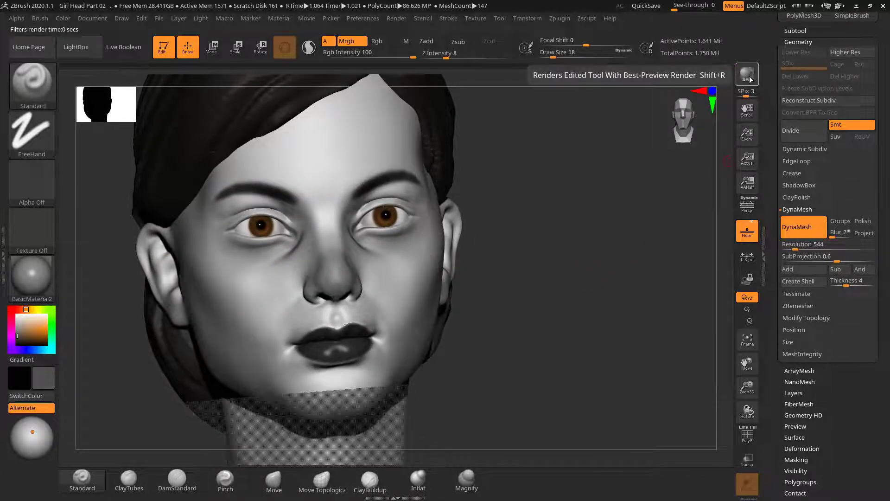
{"action": "left_click_drag", "start_coordinate": [533, 258], "coordinate": [552, 279]}
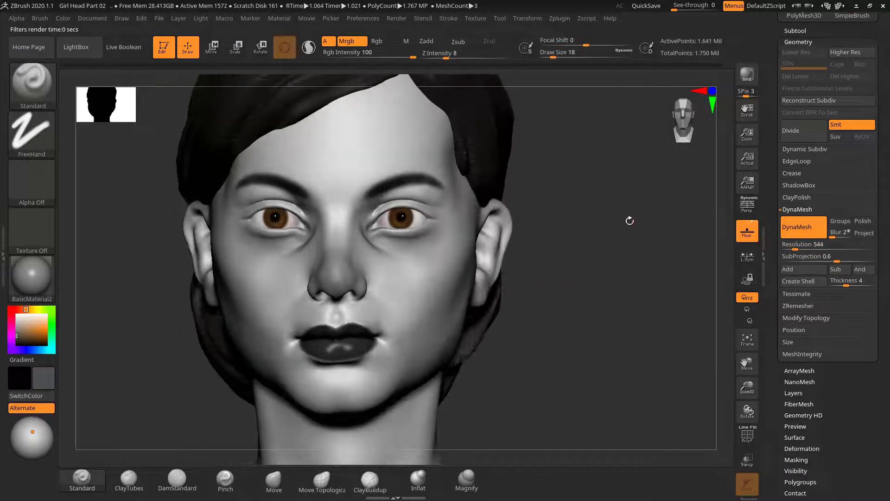
{"action": "left_click", "coordinate": [751, 79]}
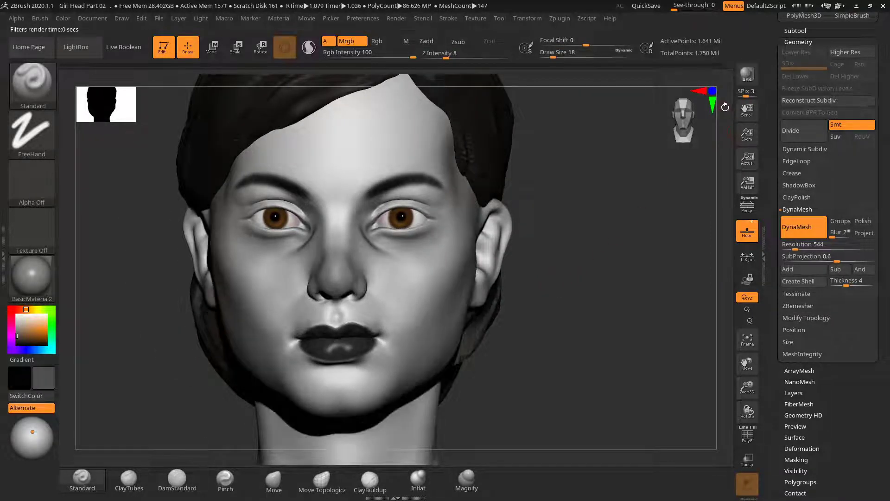
{"action": "left_click_drag", "start_coordinate": [639, 251], "coordinate": [616, 259]}
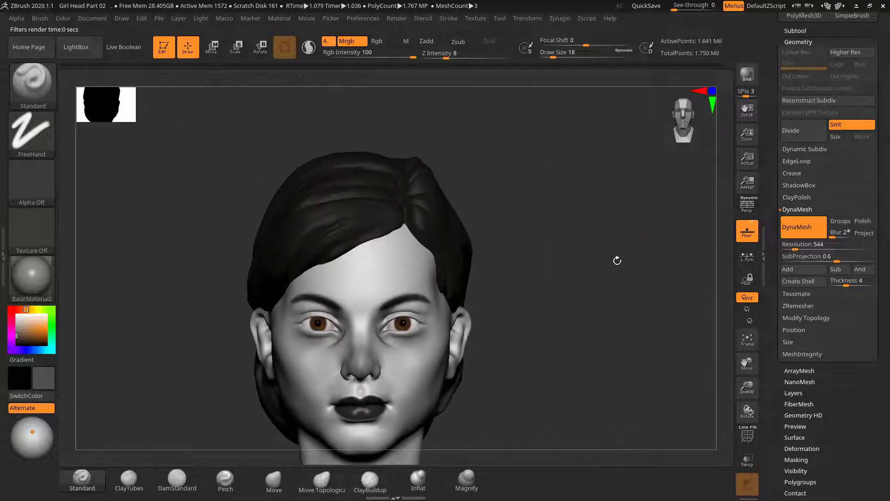
Increase the Standard brush's draw size to 157 while facing the head from the front
{"action": "left_click_drag", "start_coordinate": [588, 310], "coordinate": [530, 261]}
{"action": "key", "text": "s"}
{"action": "mouse_move", "coordinate": [399, 261]}
{"action": "left_mouse_down"}
{"action": "mouse_move", "coordinate": [409, 261]}
{"action": "mouse_move", "coordinate": [405, 236]}
{"action": "left_mouse_up"}
{"action": "key", "text": "s"}
{"action": "mouse_move", "coordinate": [566, 230]}
{"action": "left_mouse_down", "text": "alt"}
{"action": "mouse_move", "coordinate": [609, 254]}
{"action": "mouse_move", "coordinate": [505, 214]}
{"action": "left_mouse_up", "text": "alt"}
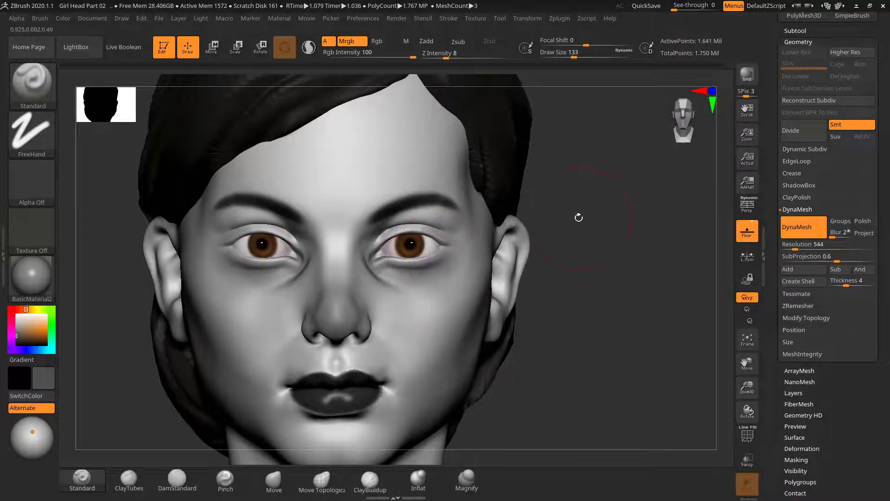
{"action": "mouse_move", "coordinate": [579, 217]}
{"action": "left_mouse_down"}
{"action": "mouse_move", "coordinate": [617, 230]}
{"action": "mouse_move", "coordinate": [628, 218]}
{"action": "left_mouse_up"}
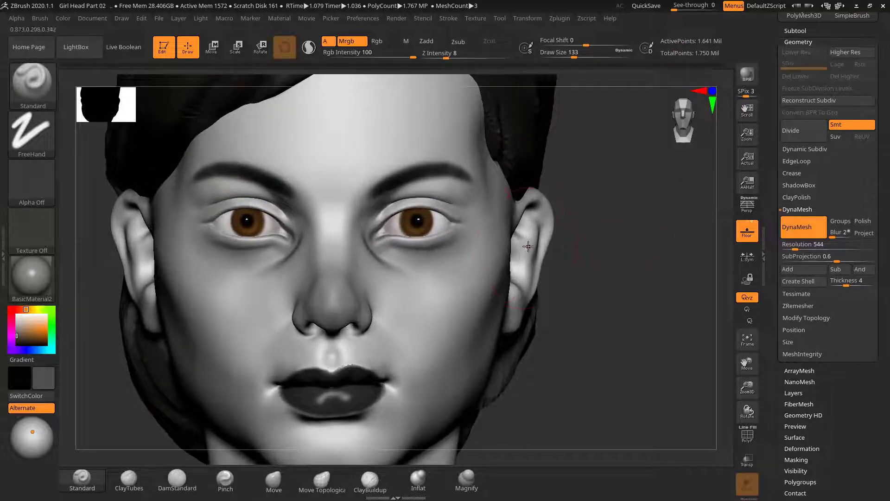
{"action": "key", "text": "s"}
{"action": "left_click_drag", "start_coordinate": [410, 240], "coordinate": [413, 241]}
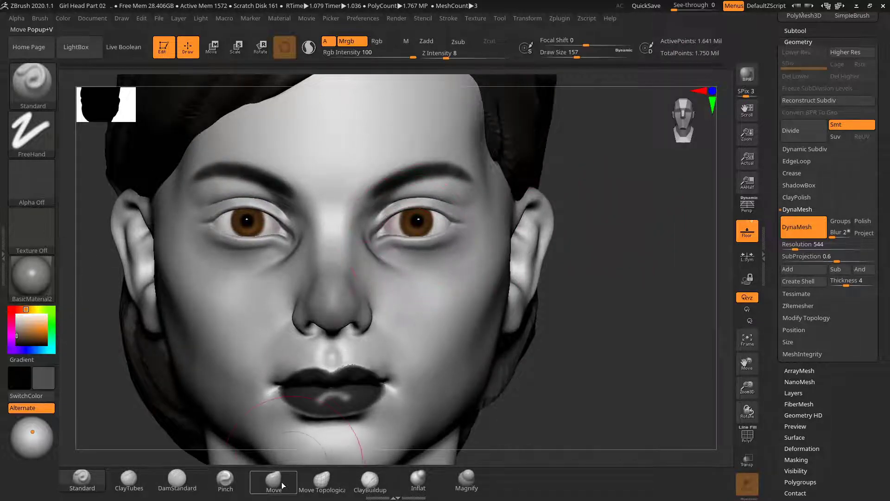
Reshape the eyelids and the area around the eyes with the Move brush, reducing its draw size to 91
{"action": "left_click", "coordinate": [282, 485]}
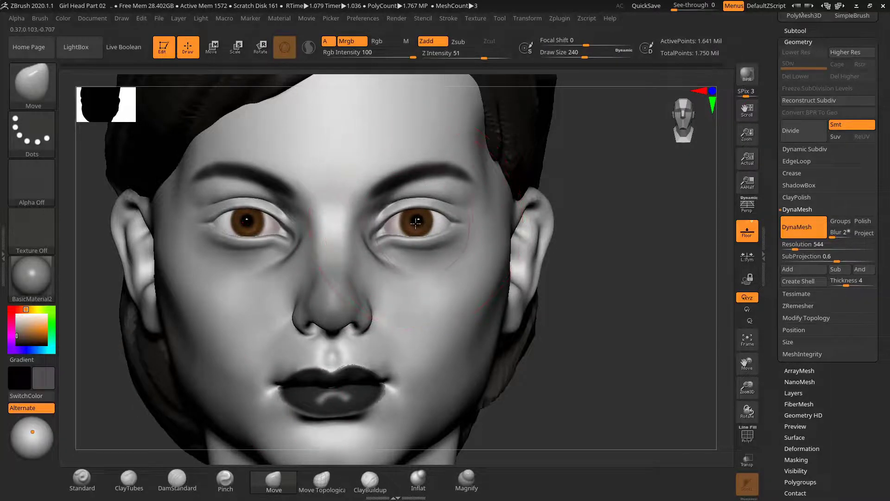
{"action": "left_click_drag", "start_coordinate": [415, 224], "coordinate": [462, 215]}
{"action": "key", "text": "s"}
{"action": "mouse_move", "coordinate": [369, 233]}
{"action": "left_mouse_down"}
{"action": "mouse_move", "coordinate": [356, 233]}
{"action": "mouse_move", "coordinate": [363, 238]}
{"action": "left_mouse_up"}
{"action": "key", "text": "s"}
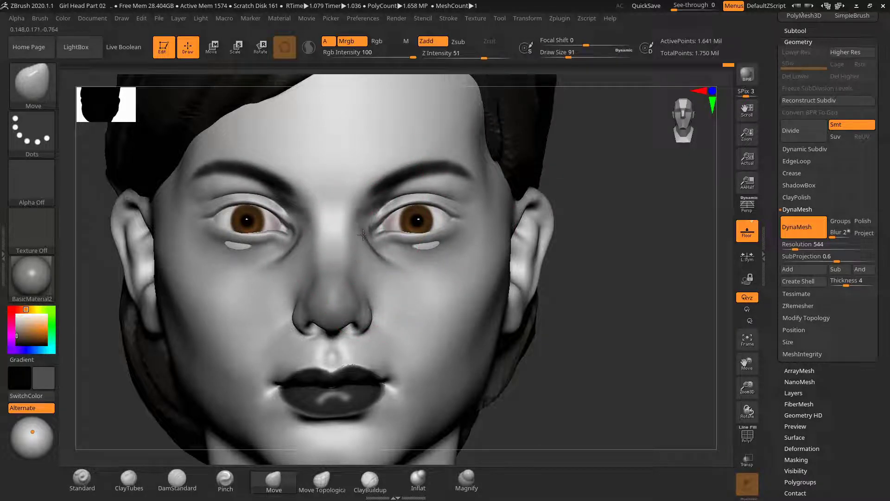
Select the eyeballs subtool and move it slightly upward so it fits behind the reshaped eyelids
{"action": "left_click", "coordinate": [416, 217], "text": "alt"}
{"action": "key", "text": "w"}
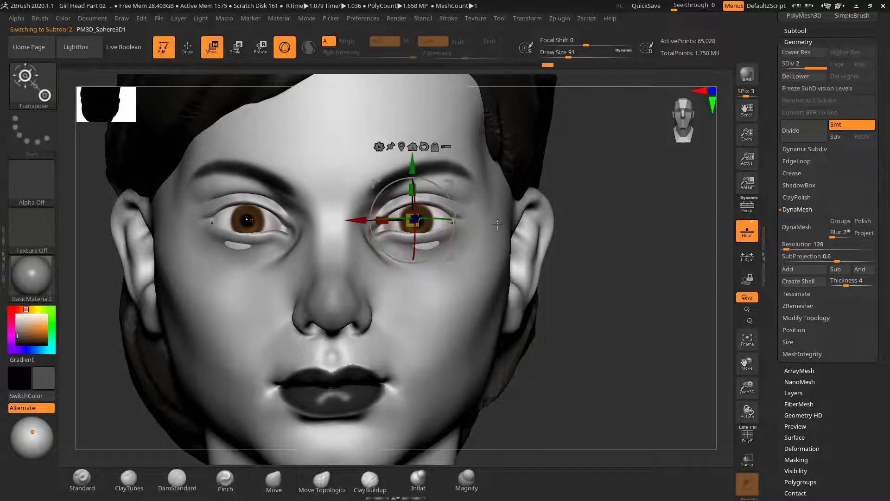
{"action": "left_click_drag", "start_coordinate": [412, 166], "coordinate": [413, 164]}
{"action": "key", "text": "q"}
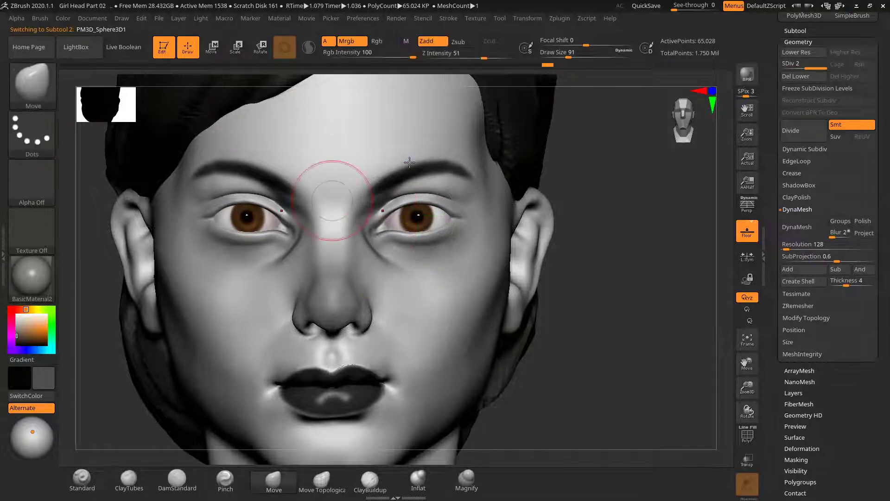
Reduce the Move brush's draw size to 62 for close work around the eyes and nose bridge
{"action": "key", "text": "s"}
{"action": "left_click_drag", "start_coordinate": [417, 251], "coordinate": [415, 251]}
{"action": "mouse_move", "coordinate": [600, 249]}
{"action": "left_mouse_down"}
{"action": "mouse_move", "coordinate": [634, 250]}
{"action": "mouse_move", "coordinate": [559, 240]}
{"action": "mouse_move", "coordinate": [581, 241]}
{"action": "mouse_move", "coordinate": [581, 254]}
{"action": "mouse_move", "coordinate": [608, 244]}
{"action": "mouse_move", "coordinate": [600, 268]}
{"action": "mouse_move", "coordinate": [591, 267]}
{"action": "mouse_move", "coordinate": [625, 242]}
{"action": "mouse_move", "coordinate": [637, 277]}
{"action": "left_mouse_up"}
{"action": "mouse_move", "coordinate": [660, 244]}
{"action": "left_mouse_down"}
{"action": "mouse_move", "coordinate": [648, 241]}
{"action": "mouse_move", "coordinate": [691, 226]}
{"action": "mouse_move", "coordinate": [679, 236]}
{"action": "mouse_move", "coordinate": [679, 224]}
{"action": "left_mouse_up"}
{"action": "key", "text": "s"}
{"action": "left_click_drag", "start_coordinate": [322, 282], "coordinate": [324, 283]}
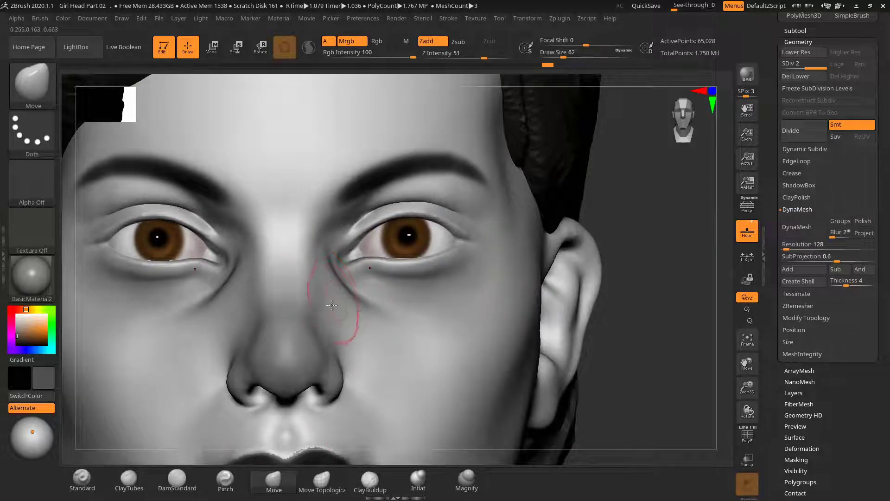
Undo the Move strokes made on the eyeballs and make the head subtool active again
{"action": "key", "text": "ctrl+z"}
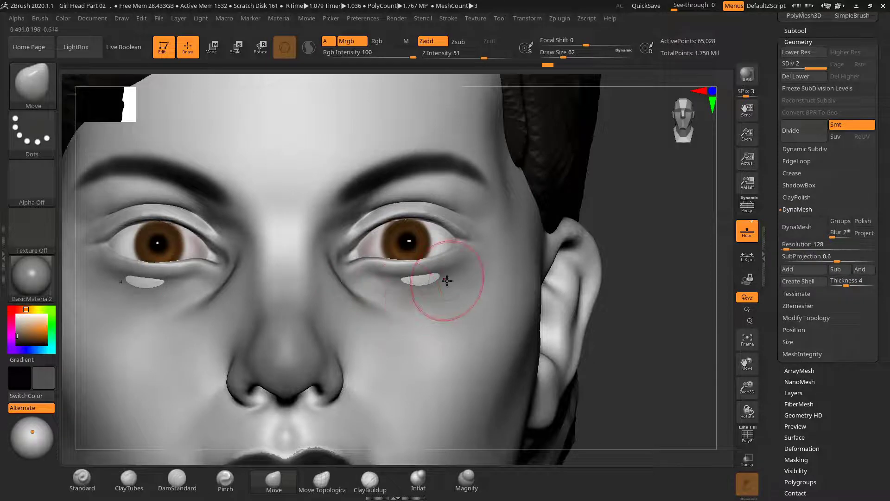
{"action": "key", "text": "ctrl+z"}
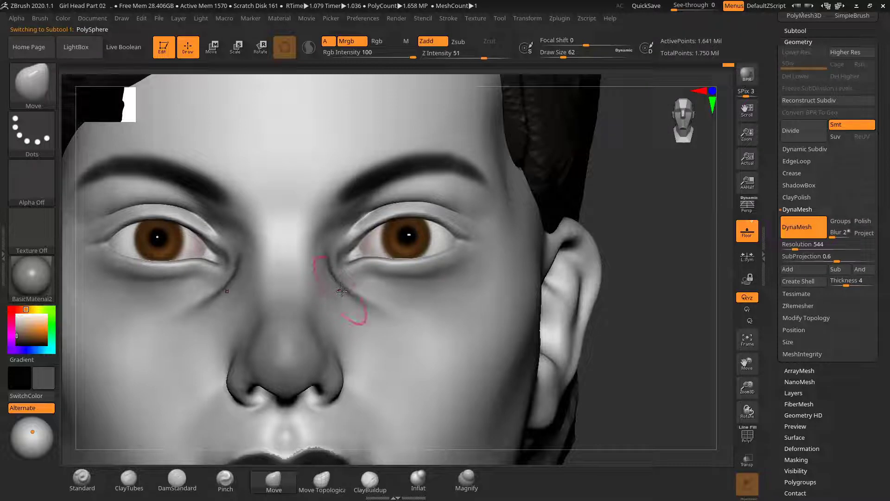
{"action": "left_click_drag", "start_coordinate": [641, 297], "coordinate": [631, 272]}
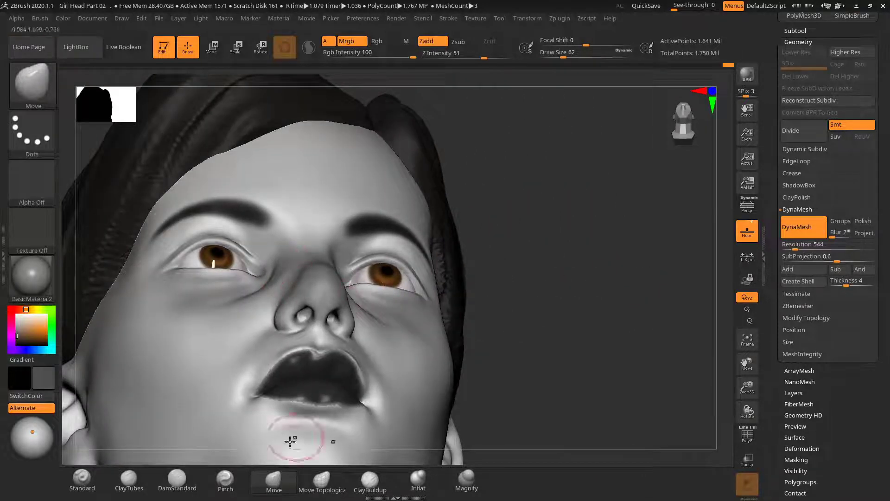
Pinch the crease between the inner eye corner and the nose with the Pinch brush at draw size 122
{"action": "left_click", "coordinate": [225, 480]}
{"action": "mouse_move", "coordinate": [562, 302]}
{"action": "left_mouse_down"}
{"action": "mouse_move", "coordinate": [274, 285]}
{"action": "mouse_move", "coordinate": [282, 286]}
{"action": "left_mouse_up"}
{"action": "key", "text": "s"}
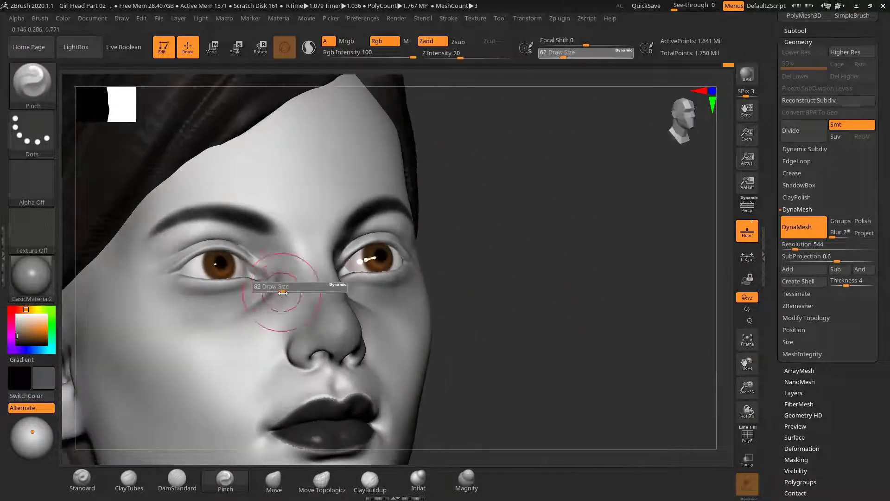
{"action": "mouse_move", "coordinate": [551, 265]}
{"action": "left_mouse_down"}
{"action": "mouse_move", "coordinate": [524, 253]}
{"action": "mouse_move", "coordinate": [535, 240]}
{"action": "mouse_move", "coordinate": [527, 241]}
{"action": "left_mouse_up"}
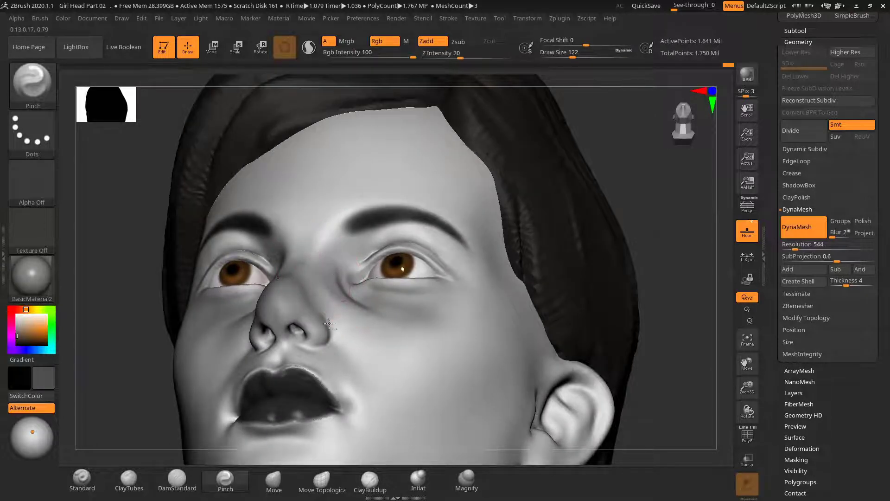
{"action": "left_click_drag", "start_coordinate": [329, 324], "coordinate": [330, 325]}
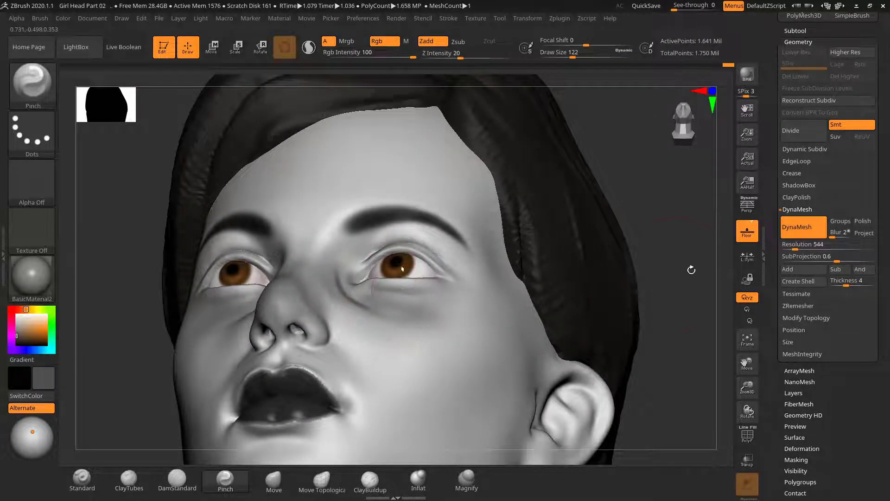
{"action": "mouse_move", "coordinate": [692, 270]}
{"action": "left_mouse_down"}
{"action": "mouse_move", "coordinate": [640, 279]}
{"action": "mouse_move", "coordinate": [650, 296]}
{"action": "mouse_move", "coordinate": [635, 296]}
{"action": "left_mouse_up"}
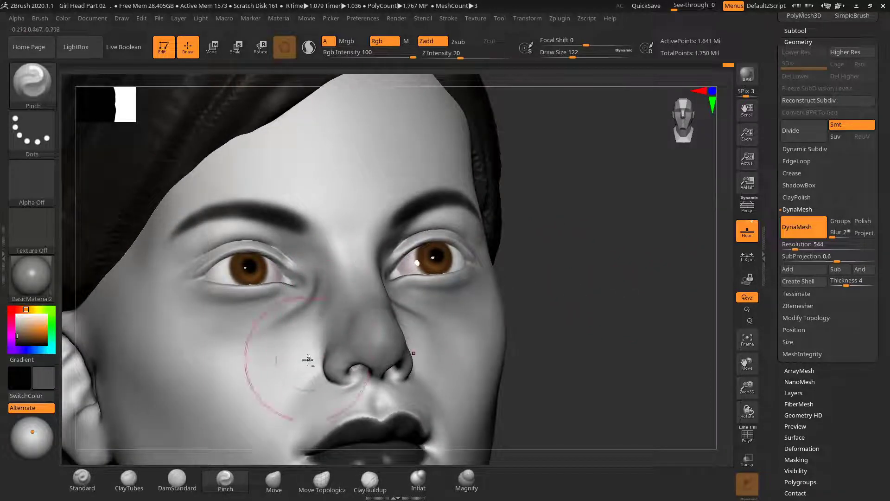
Smooth the crease below the inner eye corner at draw size 67 and adjust its shape with the Move brush
{"action": "key", "text": "s"}
{"action": "key", "text": "shift"}
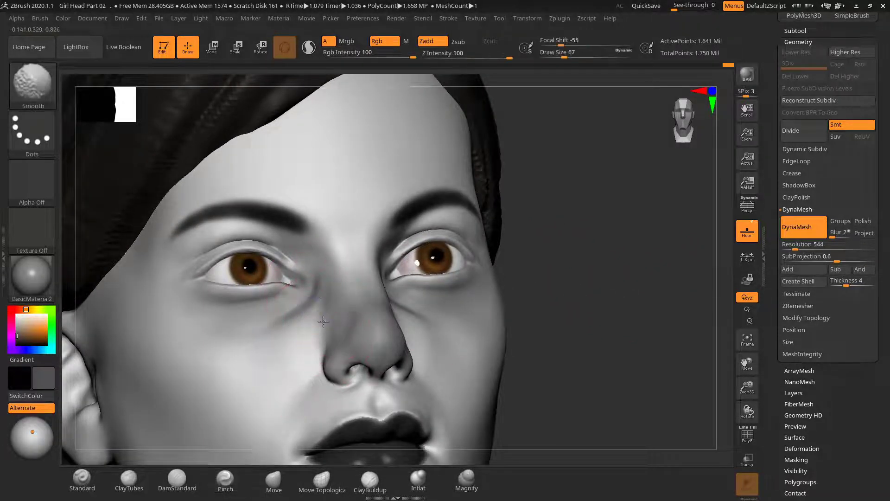
{"action": "left_click_drag", "start_coordinate": [600, 294], "coordinate": [673, 284]}
{"action": "left_click", "coordinate": [271, 483]}
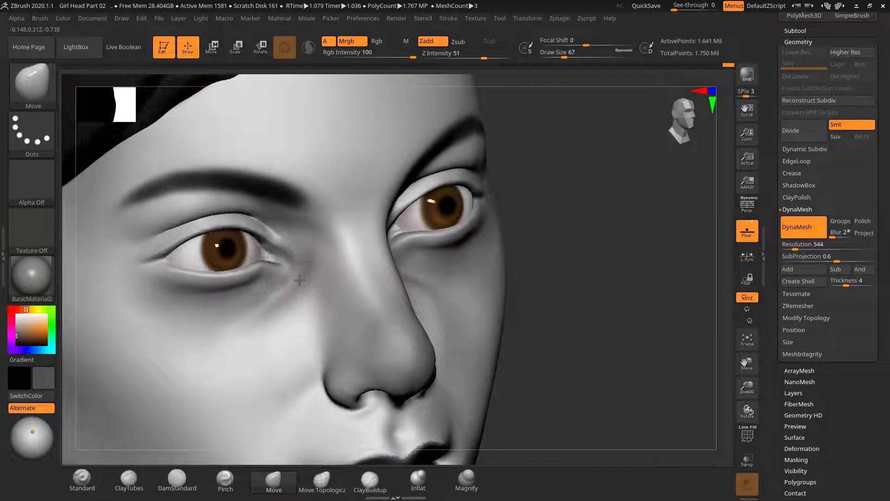
{"action": "left_click_drag", "start_coordinate": [580, 261], "coordinate": [566, 235], "text": "shift"}
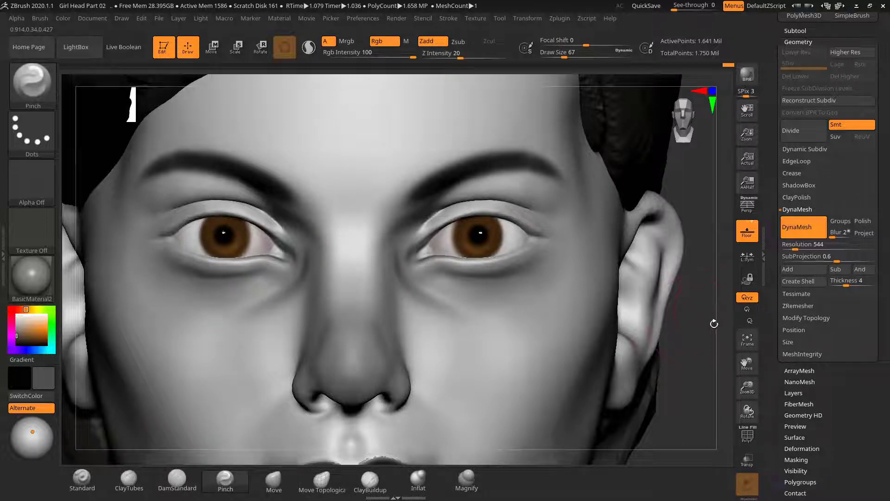
Sharpen the lower eyelid edge with the Pinch brush, reducing its draw size to 24 and then 14
{"action": "left_click_drag", "start_coordinate": [714, 323], "coordinate": [695, 358], "text": "alt"}
{"action": "key", "text": "s"}
{"action": "left_click_drag", "start_coordinate": [244, 255], "coordinate": [235, 254]}
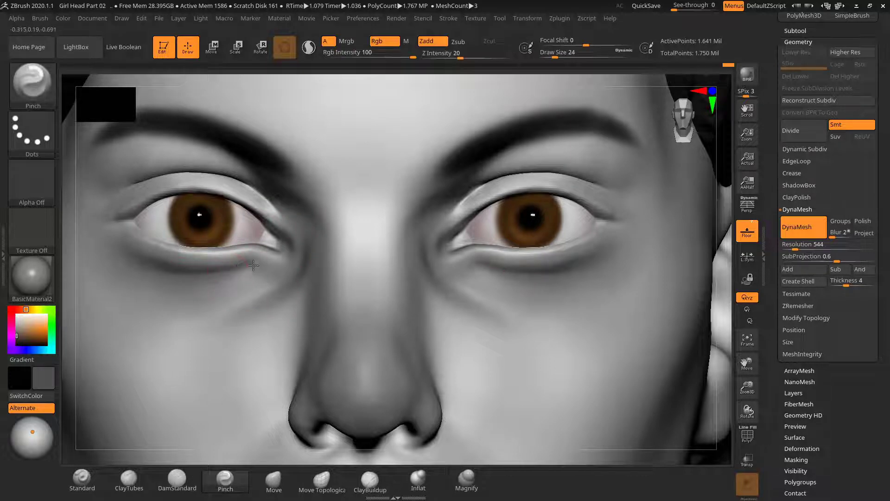
{"action": "key", "text": "s"}
{"action": "left_click_drag", "start_coordinate": [251, 264], "coordinate": [246, 268]}
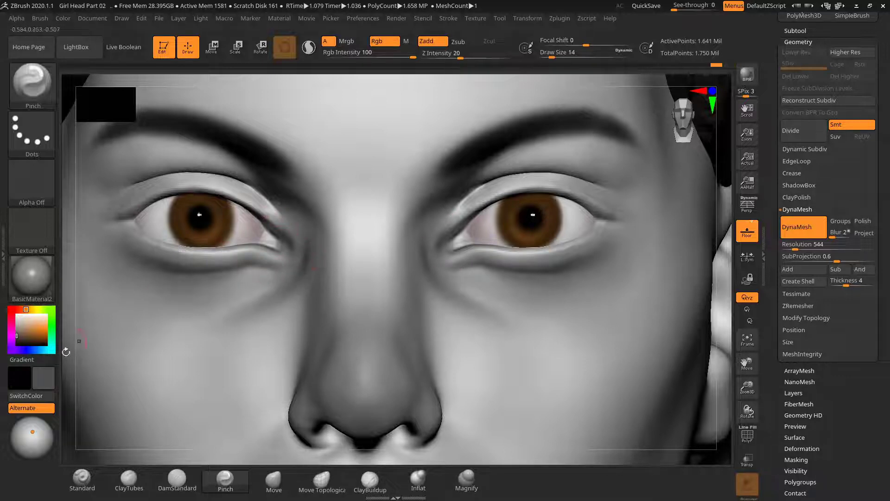
Pinch the upper eyelid fold near the inner eye corner, using draw size 33 and then 17
{"action": "left_click_drag", "start_coordinate": [66, 320], "coordinate": [107, 300]}
{"action": "key", "text": "s"}
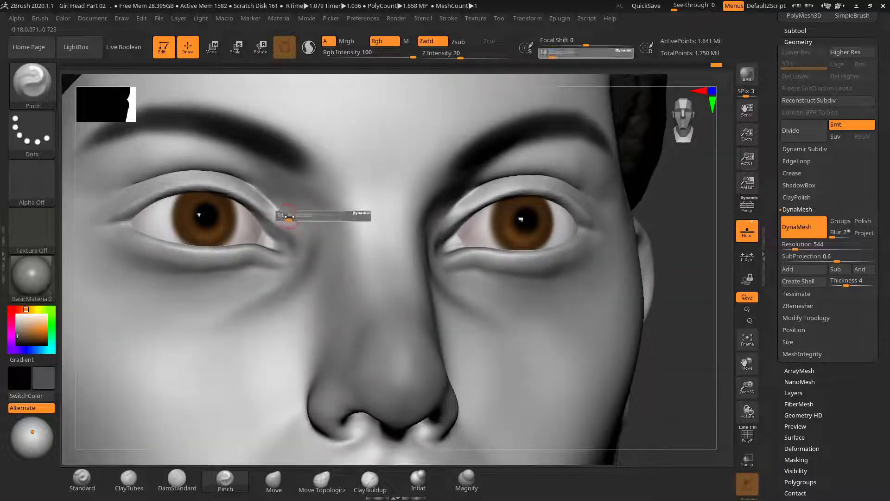
{"action": "left_click_drag", "start_coordinate": [287, 217], "coordinate": [291, 210]}
{"action": "key", "text": "s"}
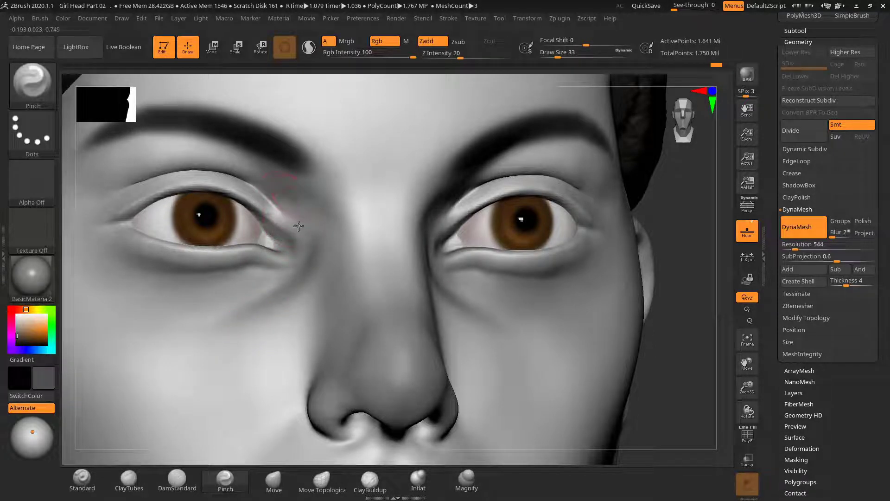
{"action": "key", "text": "s"}
{"action": "left_click_drag", "start_coordinate": [297, 213], "coordinate": [278, 214]}
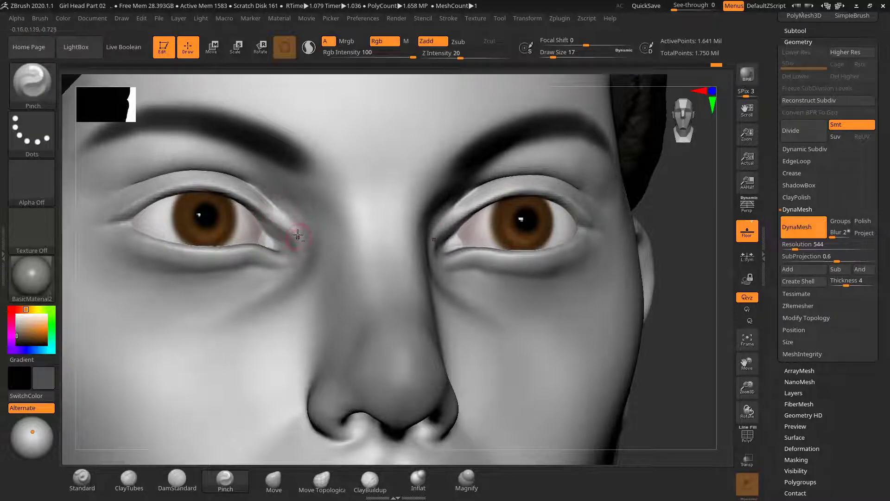
Tighten the inner eye corner and nearby lid edges with the Pinch brush at draw size 37, then 12
{"action": "key", "text": "s"}
{"action": "mouse_move", "coordinate": [295, 212]}
{"action": "left_mouse_down"}
{"action": "mouse_move", "coordinate": [315, 213]}
{"action": "mouse_move", "coordinate": [323, 236]}
{"action": "mouse_move", "coordinate": [304, 269]}
{"action": "left_mouse_up"}
{"action": "key", "text": "s"}
{"action": "key", "text": "s"}
{"action": "left_click_drag", "start_coordinate": [296, 204], "coordinate": [292, 205]}
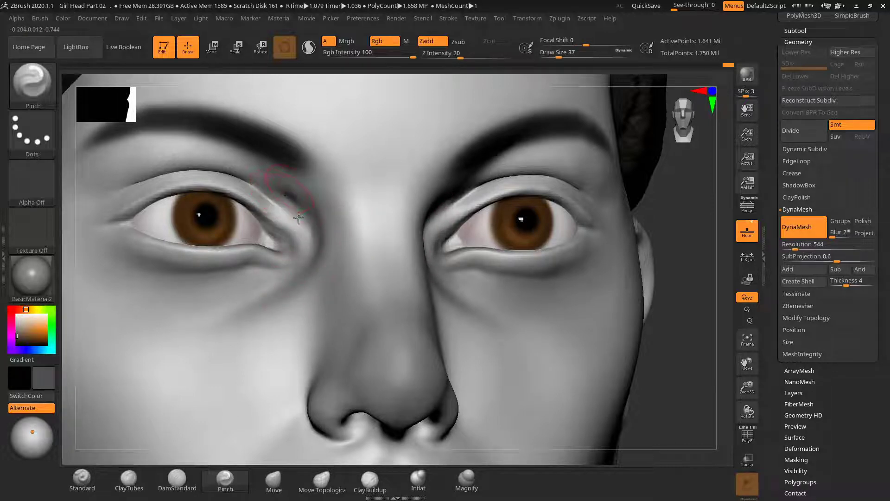
{"action": "key", "text": "s"}
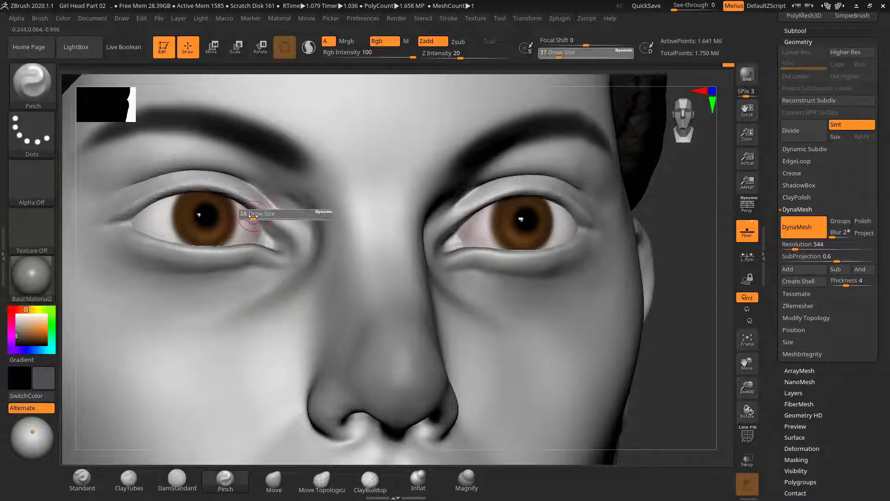
{"action": "left_click_drag", "start_coordinate": [251, 218], "coordinate": [280, 261]}
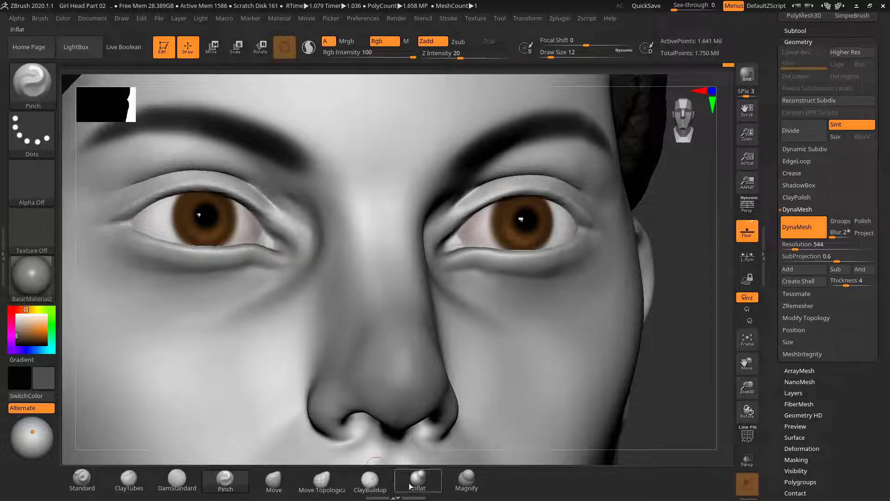
Set up the Standard brush at draw size 48 to sculpt with Zadd only, with colour painting off, undoing the test stroke
{"action": "left_click", "coordinate": [31, 96]}
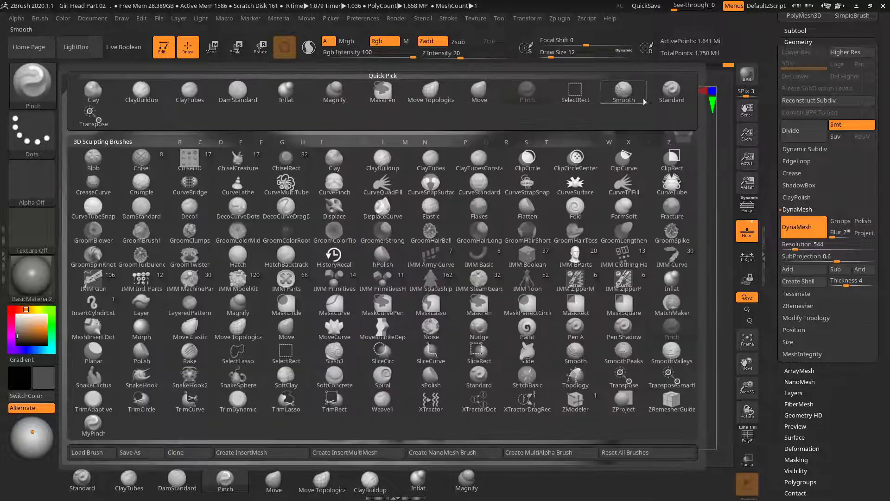
{"action": "left_click", "coordinate": [671, 92]}
{"action": "key", "text": "s"}
{"action": "left_click_drag", "start_coordinate": [296, 200], "coordinate": [298, 200]}
{"action": "mouse_move", "coordinate": [296, 200]}
{"action": "left_mouse_down"}
{"action": "mouse_move", "coordinate": [301, 220]}
{"action": "mouse_move", "coordinate": [299, 208]}
{"action": "left_mouse_up"}
{"action": "key", "text": "s"}
{"action": "key", "text": "ctrl+z"}
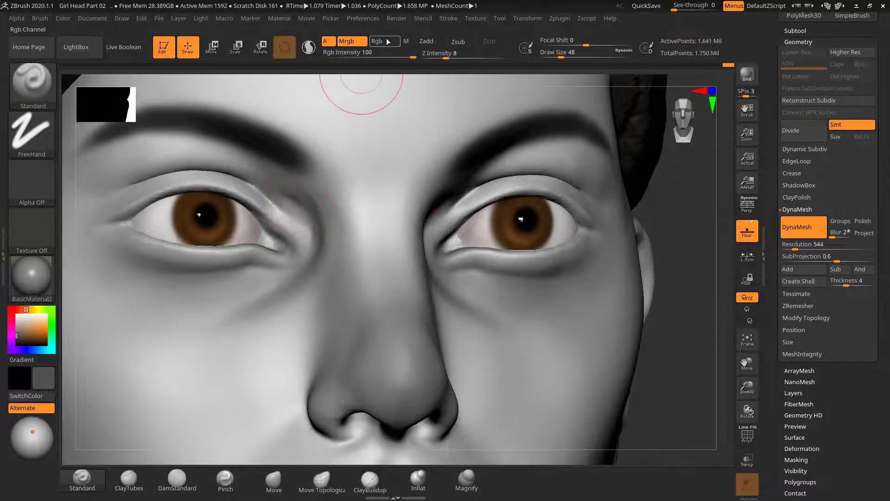
{"action": "left_click", "coordinate": [376, 41]}
{"action": "left_click", "coordinate": [427, 41]}
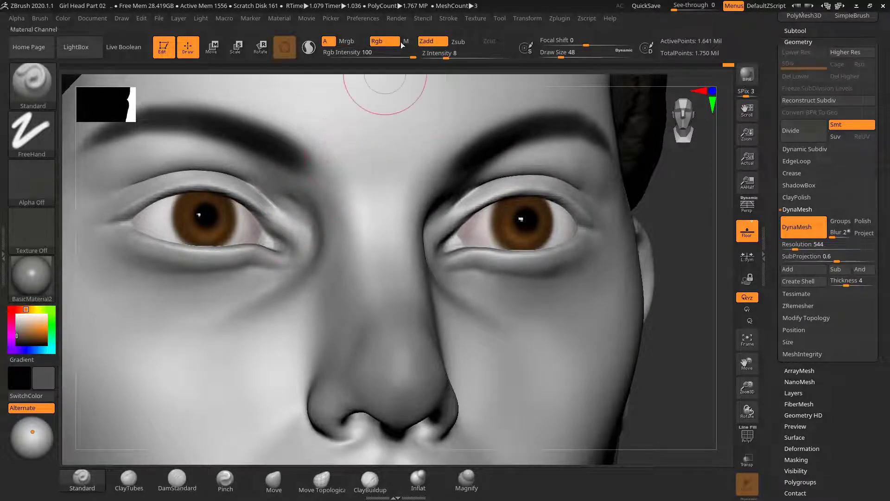
{"action": "left_click", "coordinate": [383, 44]}
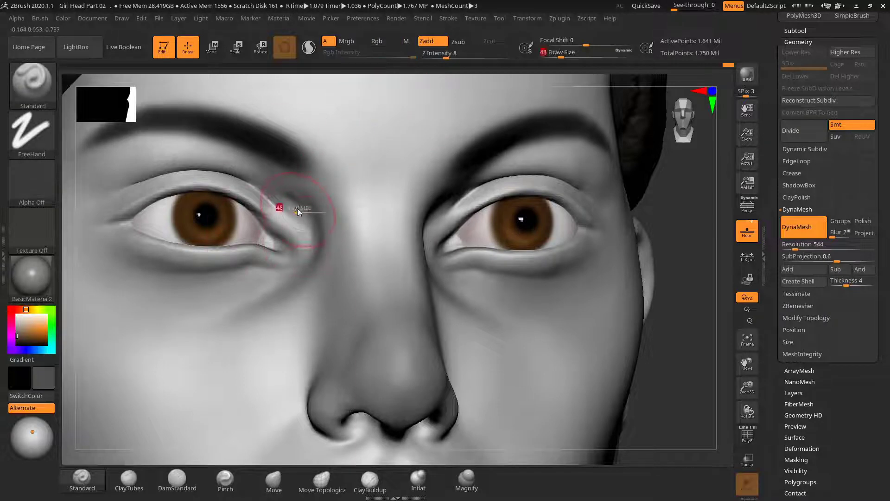
Build up the skin beside the inner eye corner with the Standard brush at draw size 33 and smooth it
{"action": "key", "text": "s"}
{"action": "left_click_drag", "start_coordinate": [297, 209], "coordinate": [306, 213]}
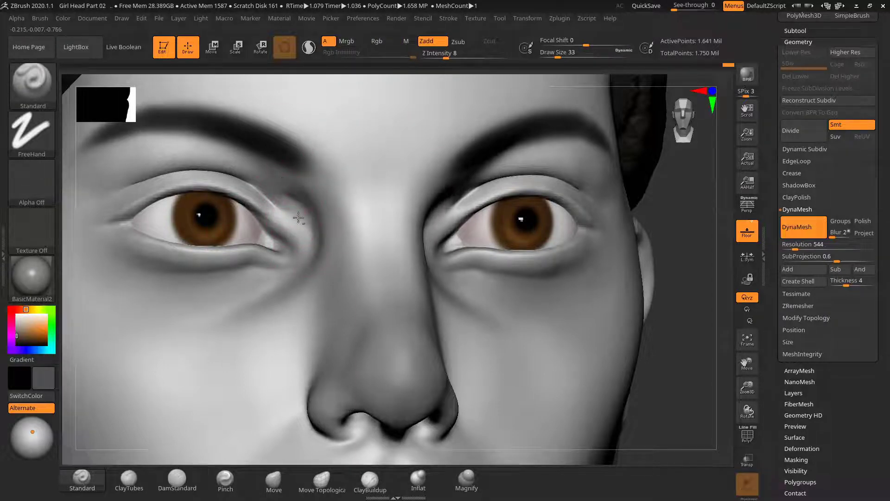
{"action": "key", "text": "shift"}
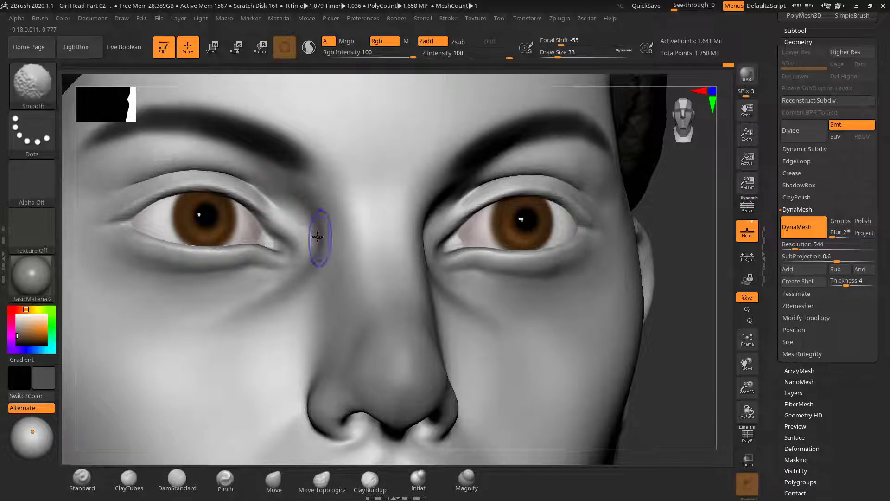
Undo the DamStandard stroke, then refine the inner upper eyelid at draw size 24 with Zadd on and colour off
{"action": "left_click", "coordinate": [171, 486]}
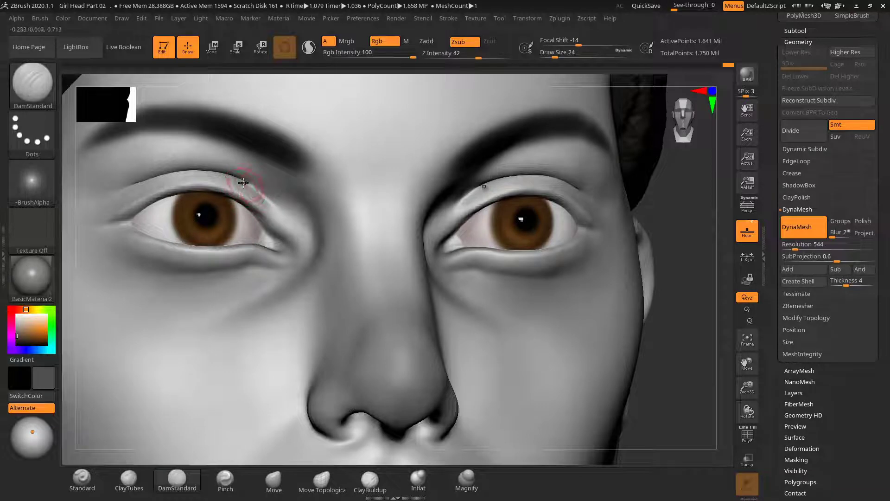
{"action": "key", "text": "ctrl+z"}
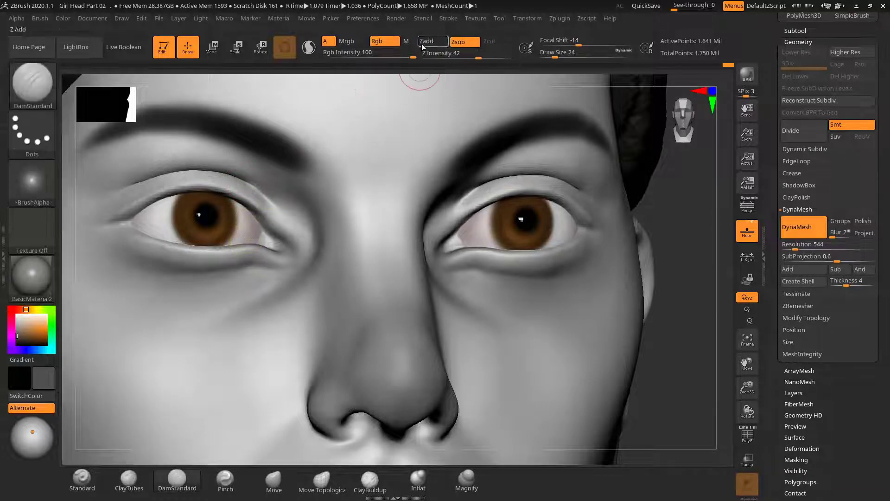
{"action": "left_click", "coordinate": [432, 42]}
{"action": "left_click", "coordinate": [385, 40]}
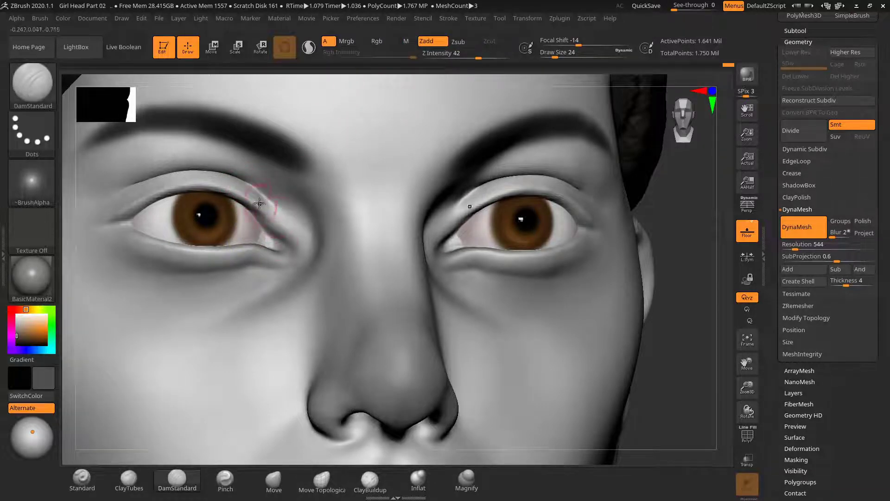
{"action": "left_click_drag", "start_coordinate": [273, 202], "coordinate": [268, 200], "text": "shift"}
Inflate the inner part of the upper eyelid, then pinch its fold, reducing the Pinch brush's draw size to 12
{"action": "left_click", "coordinate": [418, 478]}
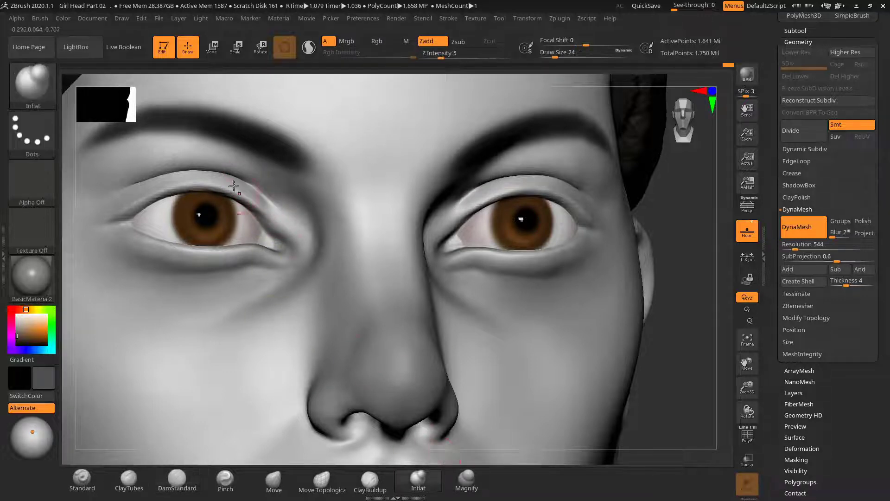
{"action": "left_click", "coordinate": [225, 477]}
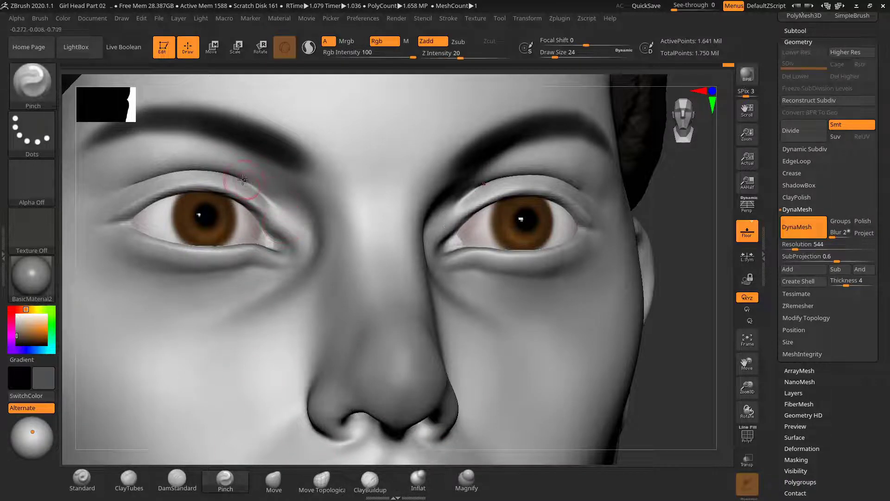
{"action": "mouse_move", "coordinate": [243, 181]}
{"action": "left_mouse_down", "text": "shift"}
{"action": "mouse_move", "coordinate": [254, 193]}
{"action": "mouse_move", "coordinate": [245, 185]}
{"action": "left_mouse_up", "text": "shift"}
{"action": "key", "text": "s"}
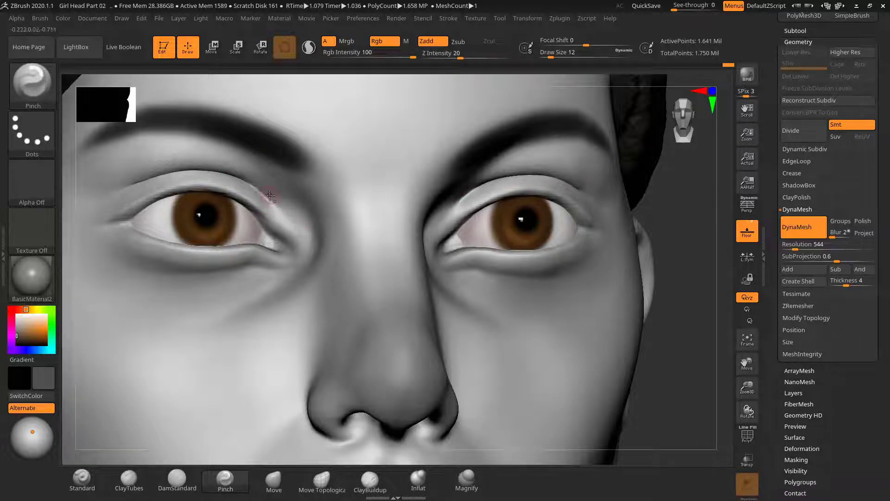
Reshape the cheek below the eye beside the nose with the Move brush at draw size 94 and smooth it
{"action": "left_click_drag", "start_coordinate": [681, 257], "coordinate": [645, 240], "text": "alt"}
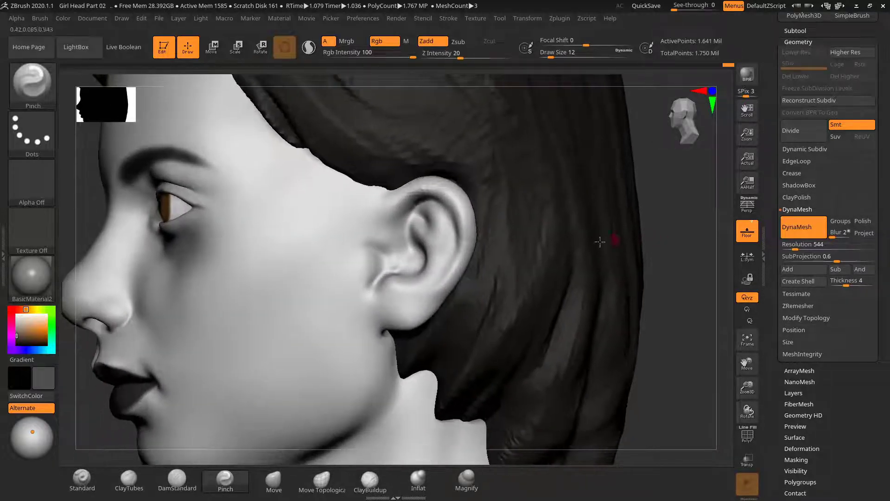
{"action": "key", "text": "s"}
{"action": "left_click_drag", "start_coordinate": [167, 288], "coordinate": [182, 292]}
{"action": "mouse_move", "coordinate": [93, 394]}
{"action": "left_mouse_down"}
{"action": "mouse_move", "coordinate": [100, 333]}
{"action": "mouse_move", "coordinate": [200, 251]}
{"action": "left_mouse_up"}
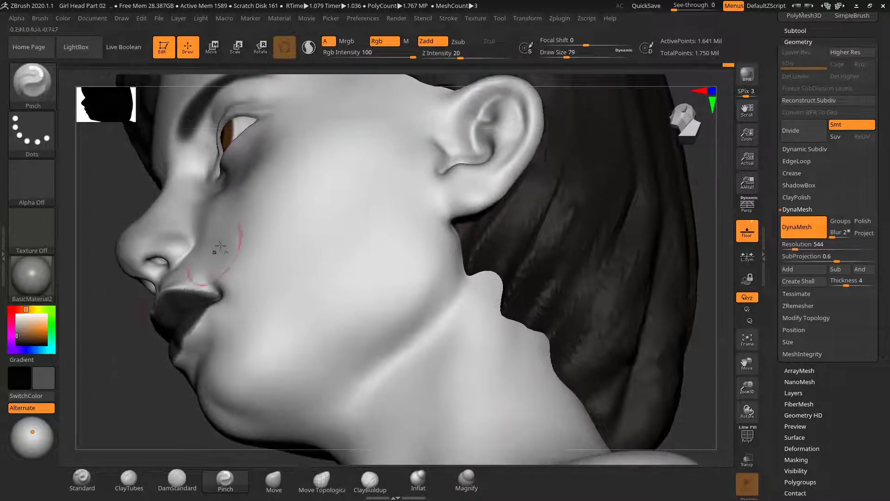
{"action": "left_click", "coordinate": [273, 480]}
{"action": "key", "text": "s"}
{"action": "left_click_drag", "start_coordinate": [200, 214], "coordinate": [207, 213]}
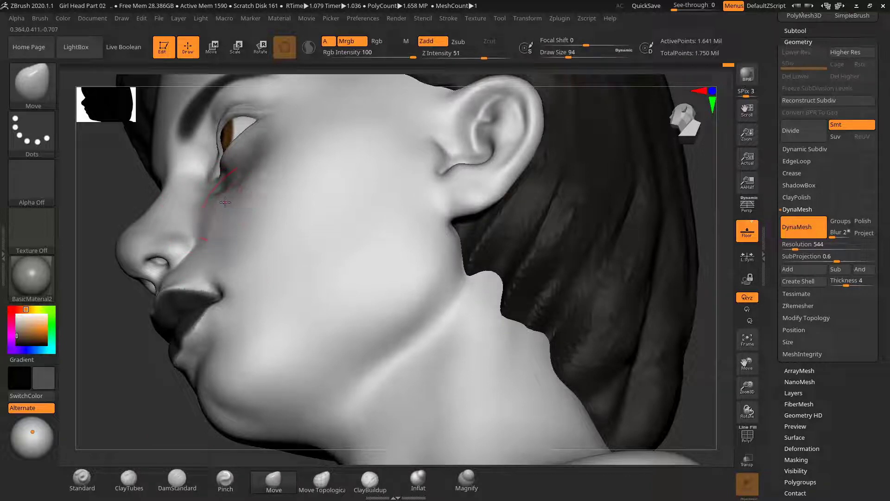
{"action": "mouse_move", "coordinate": [227, 208]}
{"action": "left_mouse_down", "text": "shift"}
{"action": "mouse_move", "coordinate": [221, 219]}
{"action": "mouse_move", "coordinate": [235, 207]}
{"action": "left_mouse_up", "text": "shift"}
Adjust the cheek contour beside the nose from the side profile with the Move brush at draw size 85
{"action": "left_click_drag", "start_coordinate": [135, 196], "coordinate": [134, 245]}
{"action": "mouse_move", "coordinate": [141, 328]}
{"action": "left_mouse_down", "text": "alt"}
{"action": "mouse_move", "coordinate": [133, 334]}
{"action": "mouse_move", "coordinate": [135, 376]}
{"action": "left_mouse_up", "text": "alt"}
{"action": "key", "text": "s"}
{"action": "left_click_drag", "start_coordinate": [249, 228], "coordinate": [223, 246]}
{"action": "key", "text": "s"}
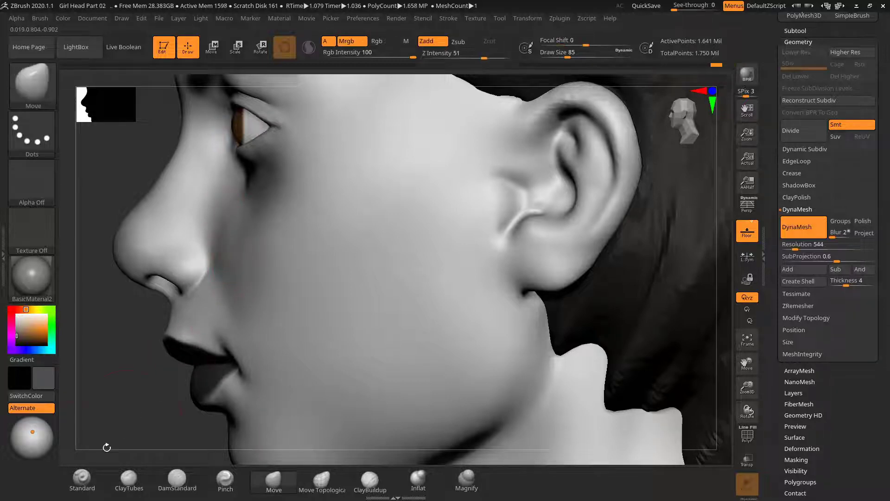
{"action": "mouse_move", "coordinate": [40, 434]}
{"action": "left_mouse_down"}
{"action": "mouse_move", "coordinate": [28, 445]}
{"action": "mouse_move", "coordinate": [23, 434]}
{"action": "mouse_move", "coordinate": [34, 423]}
{"action": "left_mouse_up"}
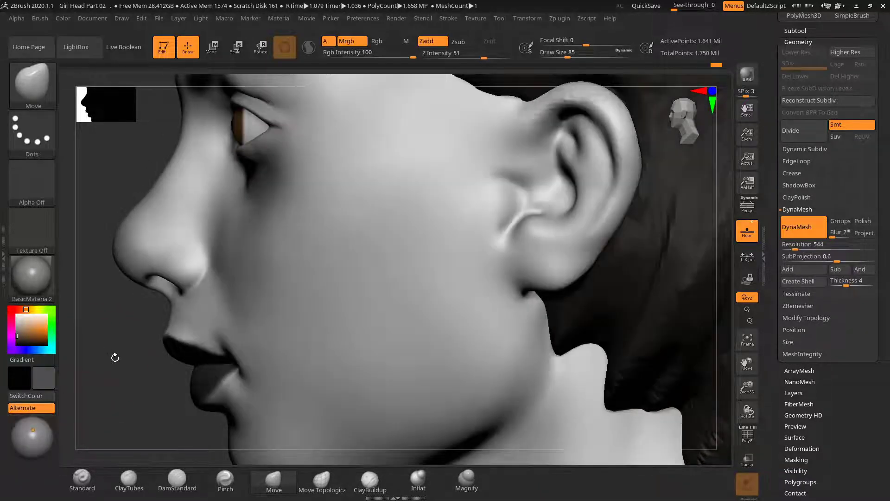
Refine the cheek beside the nose with the Move brush at draw size 57 and smooth it
{"action": "left_click_drag", "start_coordinate": [115, 358], "coordinate": [124, 321]}
{"action": "key", "text": "s"}
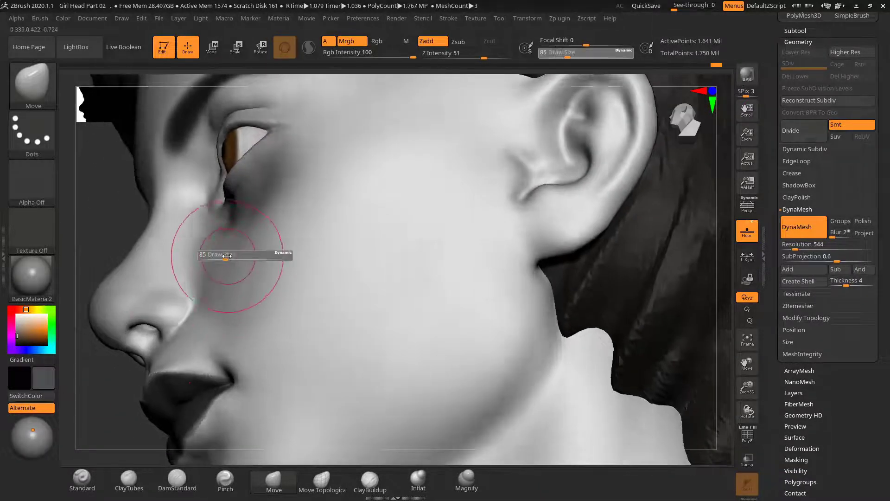
{"action": "left_click_drag", "start_coordinate": [229, 257], "coordinate": [223, 254]}
{"action": "key", "text": "shift"}
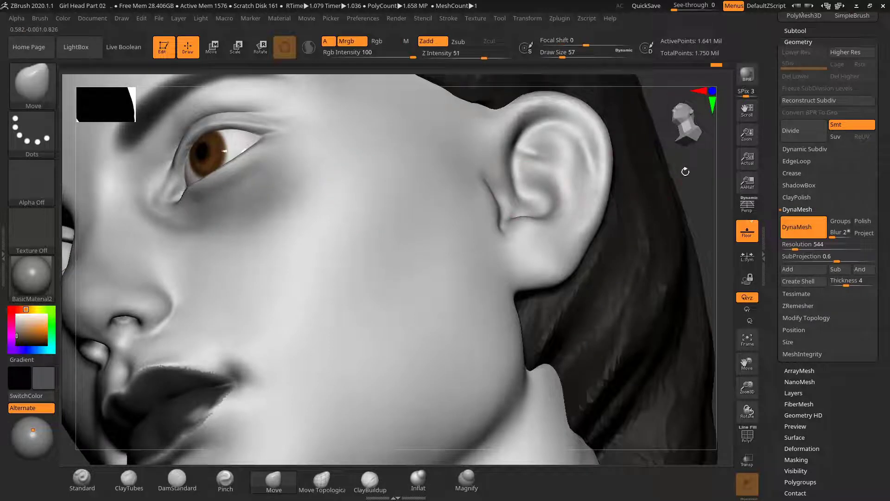
{"action": "left_click_drag", "start_coordinate": [649, 144], "coordinate": [701, 173]}
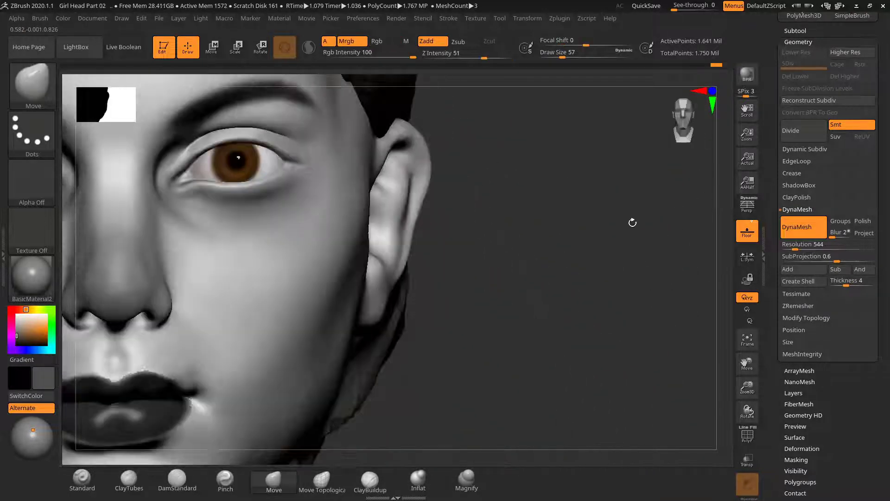
{"action": "left_click_drag", "start_coordinate": [632, 223], "coordinate": [571, 246]}
{"action": "left_click_drag", "start_coordinate": [552, 247], "coordinate": [626, 254]}
Sharpen the front inner fold of the ear with the Pinch brush at draw sizes 28 and 31
{"action": "left_click_drag", "start_coordinate": [541, 270], "coordinate": [598, 227], "text": "alt"}
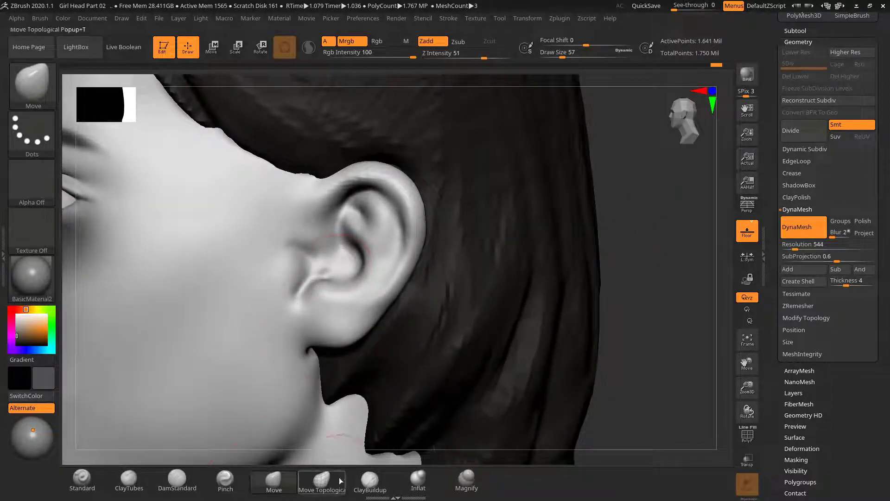
{"action": "left_click", "coordinate": [226, 480]}
{"action": "mouse_move", "coordinate": [636, 246]}
{"action": "left_mouse_down"}
{"action": "mouse_move", "coordinate": [658, 218]}
{"action": "mouse_move", "coordinate": [642, 260]}
{"action": "left_mouse_up"}
{"action": "key", "text": "s"}
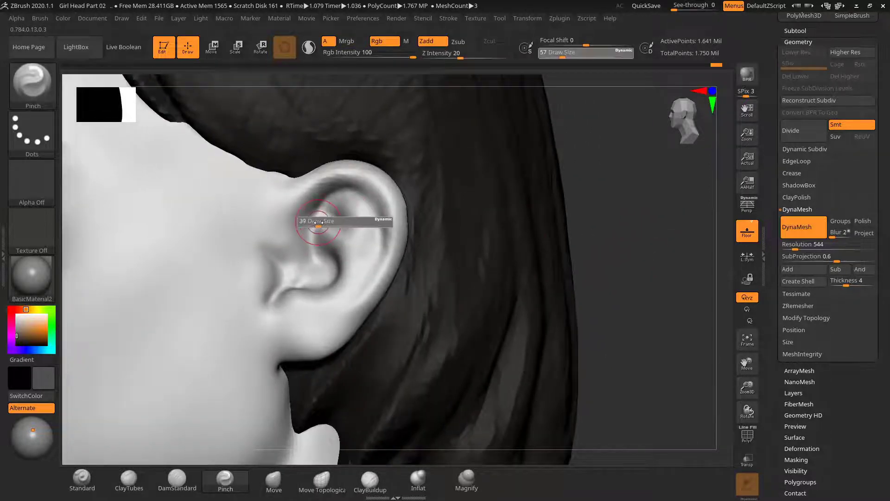
{"action": "left_click_drag", "start_coordinate": [319, 222], "coordinate": [321, 209]}
{"action": "key", "text": "s"}
{"action": "left_click_drag", "start_coordinate": [606, 274], "coordinate": [592, 253]}
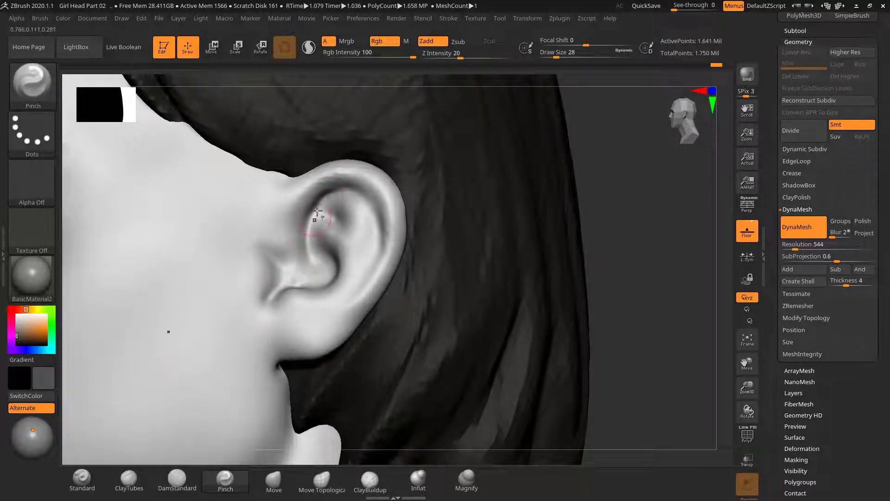
{"action": "key", "text": "s"}
{"action": "mouse_move", "coordinate": [311, 227]}
{"action": "left_mouse_down"}
{"action": "mouse_move", "coordinate": [307, 257]}
{"action": "mouse_move", "coordinate": [310, 222]}
{"action": "left_mouse_up"}
{"action": "key", "text": "s"}
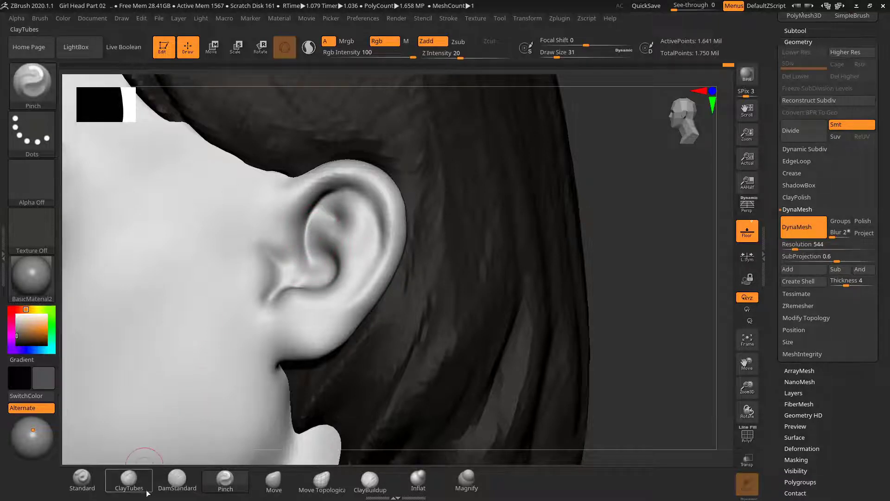
Set the Inflat brush's Z intensity to 14, inflate the ear's front inner fold and undo the last stroke
{"action": "left_click", "coordinate": [418, 480]}
{"action": "left_click_drag", "start_coordinate": [662, 262], "coordinate": [645, 241]}
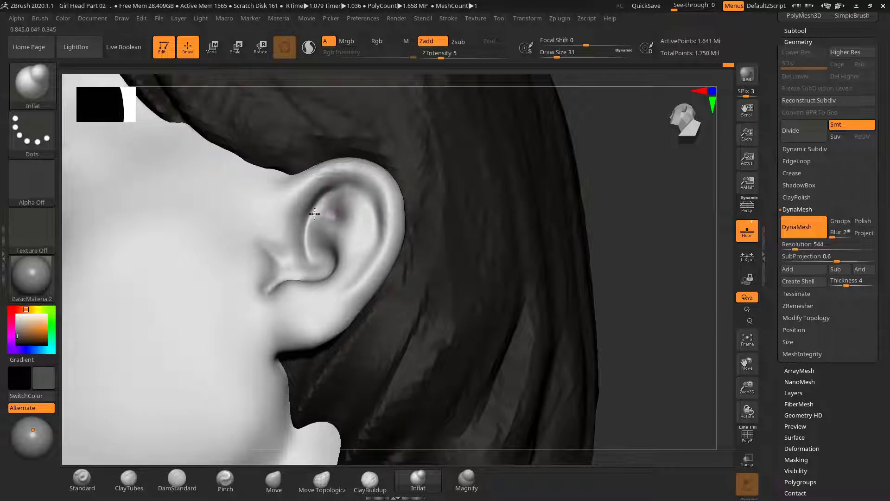
{"action": "left_click_drag", "start_coordinate": [444, 59], "coordinate": [455, 59]}
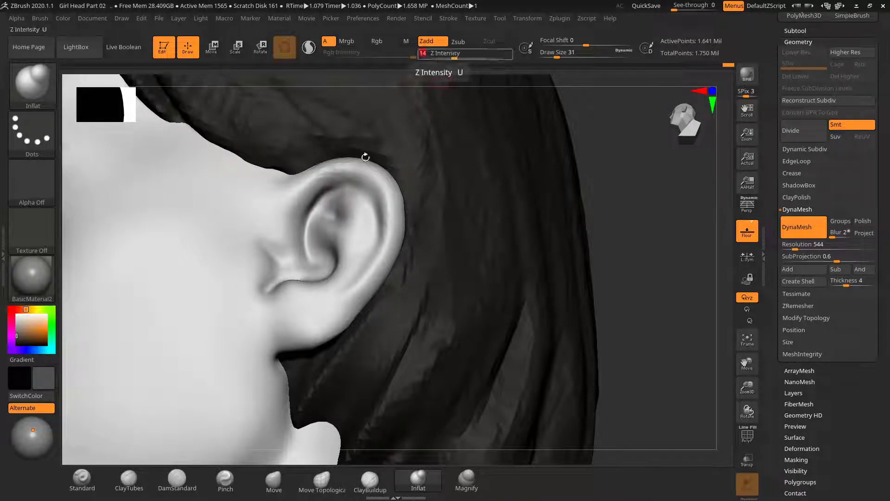
{"action": "mouse_move", "coordinate": [328, 191]}
{"action": "left_mouse_down"}
{"action": "mouse_move", "coordinate": [301, 234]}
{"action": "mouse_move", "coordinate": [304, 260]}
{"action": "left_mouse_up"}
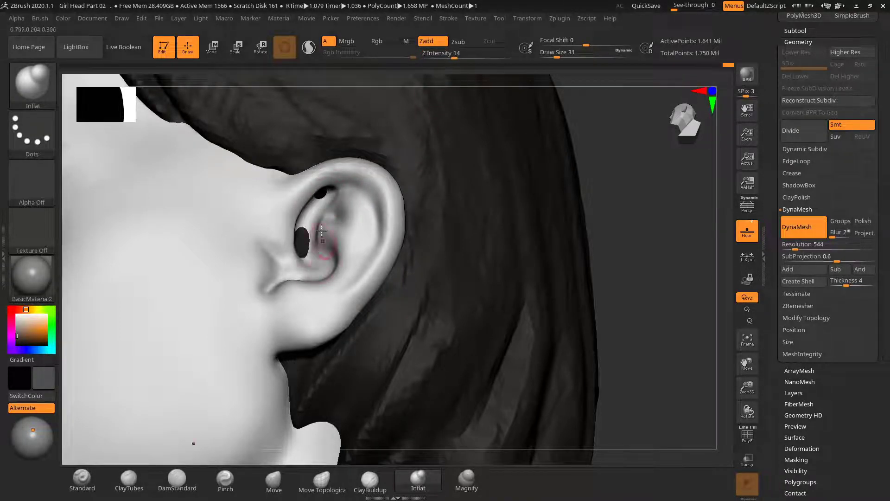
{"action": "key", "text": "ctrl+z"}
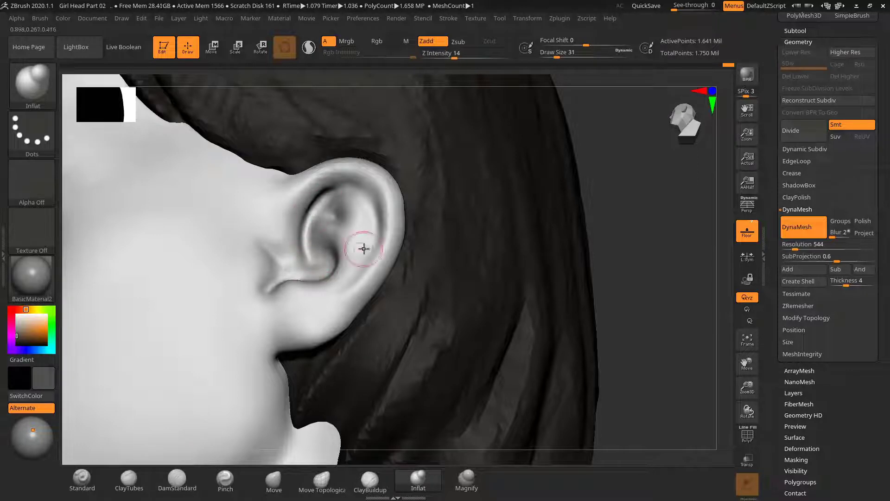
Inflate the ear's front rim and upper inner fold, reducing the Inflat brush's draw size to 24
{"action": "mouse_move", "coordinate": [589, 194]}
{"action": "left_mouse_down"}
{"action": "mouse_move", "coordinate": [642, 194]}
{"action": "mouse_move", "coordinate": [601, 196]}
{"action": "left_mouse_up"}
{"action": "mouse_move", "coordinate": [353, 184]}
{"action": "left_mouse_down"}
{"action": "mouse_move", "coordinate": [332, 189]}
{"action": "mouse_move", "coordinate": [374, 184]}
{"action": "mouse_move", "coordinate": [354, 182]}
{"action": "mouse_move", "coordinate": [364, 182]}
{"action": "left_mouse_up"}
{"action": "mouse_move", "coordinate": [516, 180]}
{"action": "left_mouse_down"}
{"action": "mouse_move", "coordinate": [513, 199]}
{"action": "mouse_move", "coordinate": [526, 181]}
{"action": "left_mouse_up"}
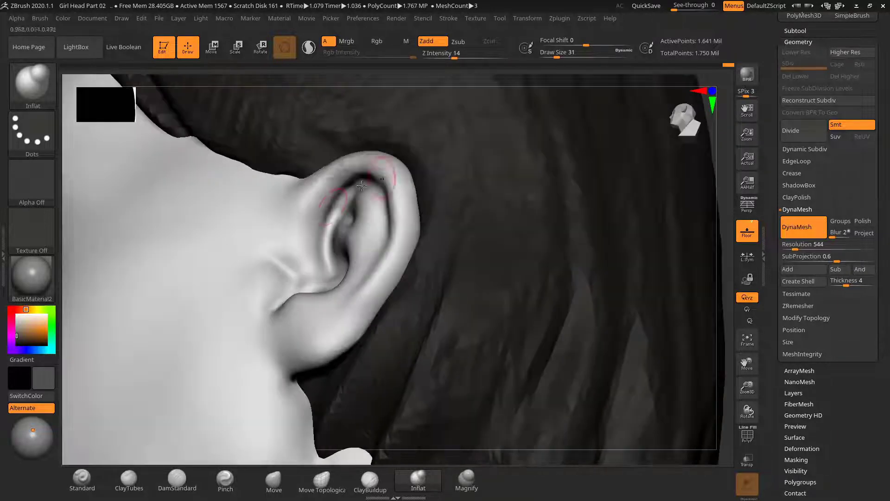
{"action": "key", "text": "s"}
{"action": "mouse_move", "coordinate": [328, 217]}
{"action": "left_mouse_down"}
{"action": "mouse_move", "coordinate": [344, 197]}
{"action": "mouse_move", "coordinate": [325, 259]}
{"action": "left_mouse_up"}
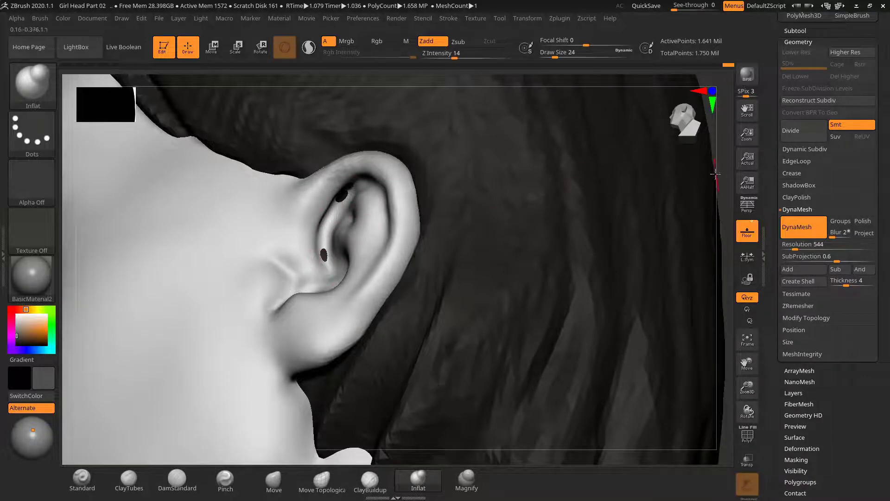
{"action": "mouse_move", "coordinate": [712, 163]}
{"action": "left_mouse_down"}
{"action": "mouse_move", "coordinate": [568, 244]}
{"action": "mouse_move", "coordinate": [594, 223]}
{"action": "mouse_move", "coordinate": [586, 224]}
{"action": "left_mouse_up"}
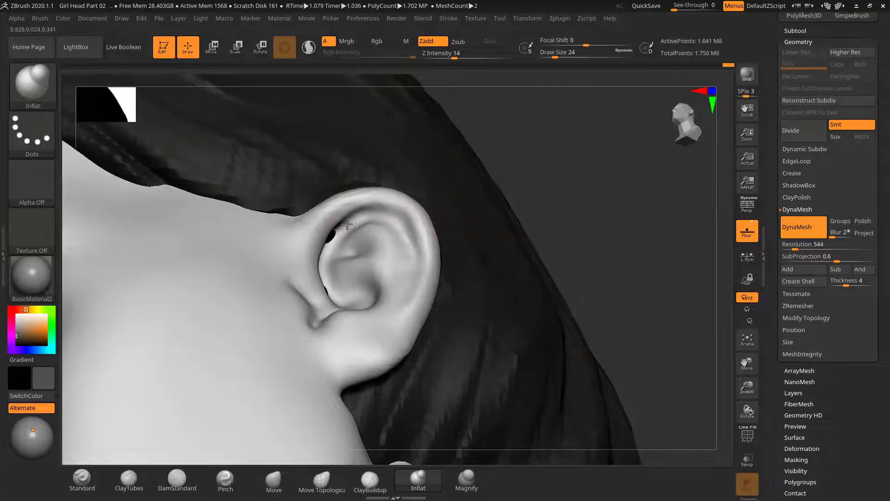
{"action": "left_click_drag", "start_coordinate": [385, 216], "coordinate": [419, 260]}
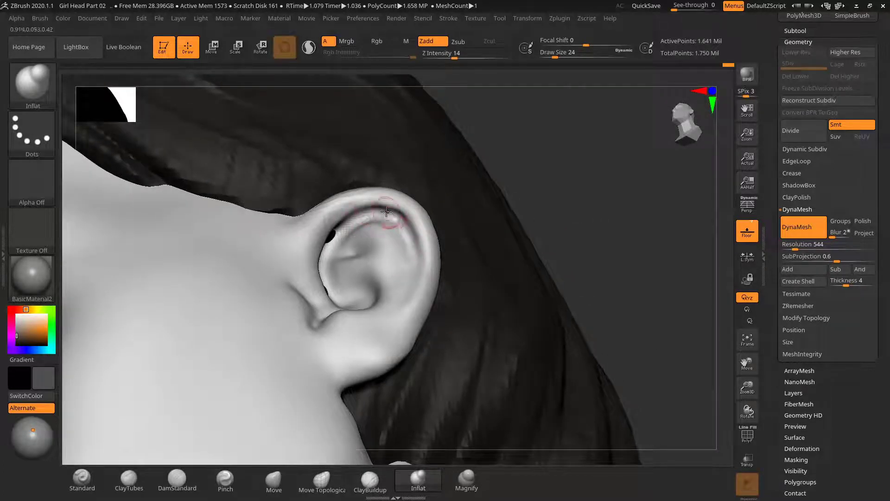
Smooth the ear's upper inner fold at draw size 35, then inflate it at draw sizes 43 and 39
{"action": "key", "text": "s"}
{"action": "left_click_drag", "start_coordinate": [383, 220], "coordinate": [375, 218]}
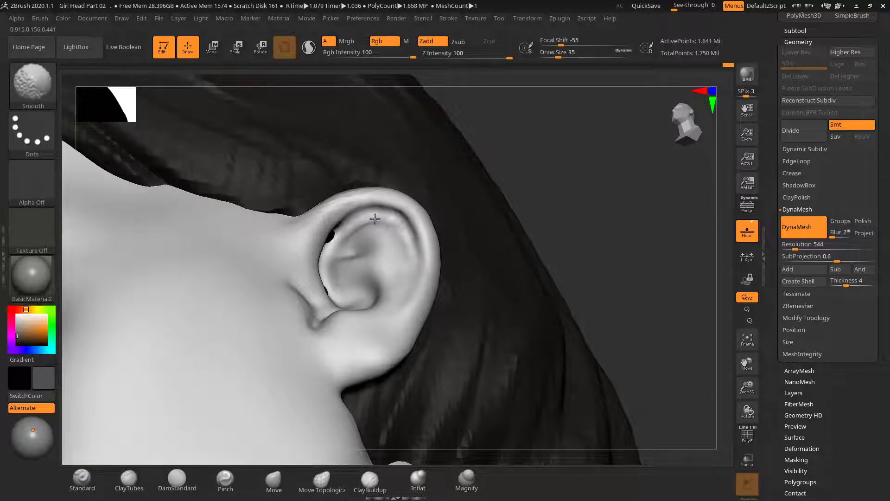
{"action": "left_click_drag", "start_coordinate": [515, 205], "coordinate": [451, 184]}
{"action": "key", "text": "s"}
{"action": "left_click_drag", "start_coordinate": [345, 253], "coordinate": [349, 253]}
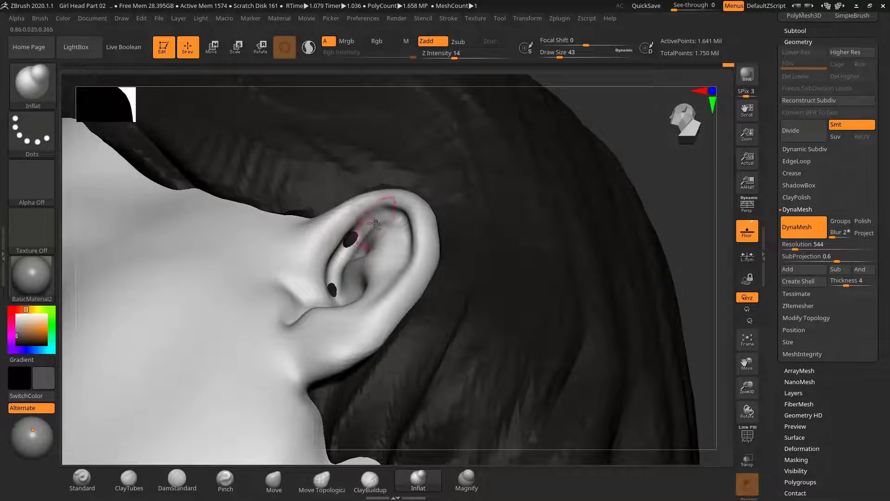
{"action": "key", "text": "s"}
{"action": "left_click_drag", "start_coordinate": [364, 226], "coordinate": [362, 226]}
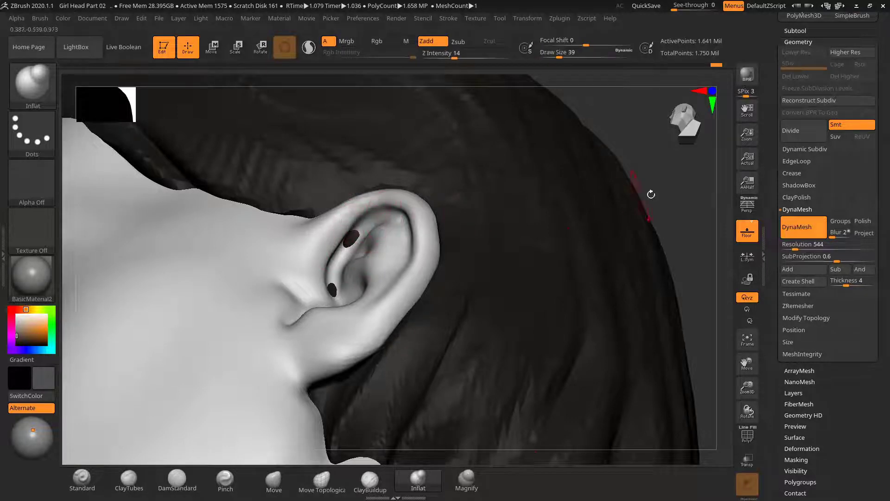
Inflate the inner edge of the ear's outer rim with the Inflat brush at draw size 37
{"action": "left_click_drag", "start_coordinate": [665, 185], "coordinate": [703, 222]}
{"action": "left_click_drag", "start_coordinate": [604, 209], "coordinate": [583, 211]}
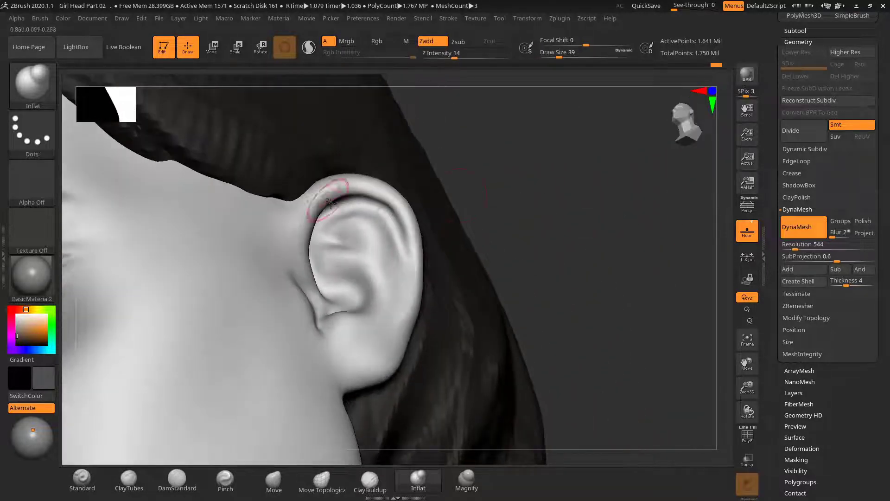
{"action": "key", "text": "s"}
{"action": "mouse_move", "coordinate": [331, 202]}
{"action": "left_mouse_down"}
{"action": "mouse_move", "coordinate": [407, 237]}
{"action": "mouse_move", "coordinate": [399, 275]}
{"action": "left_mouse_up"}
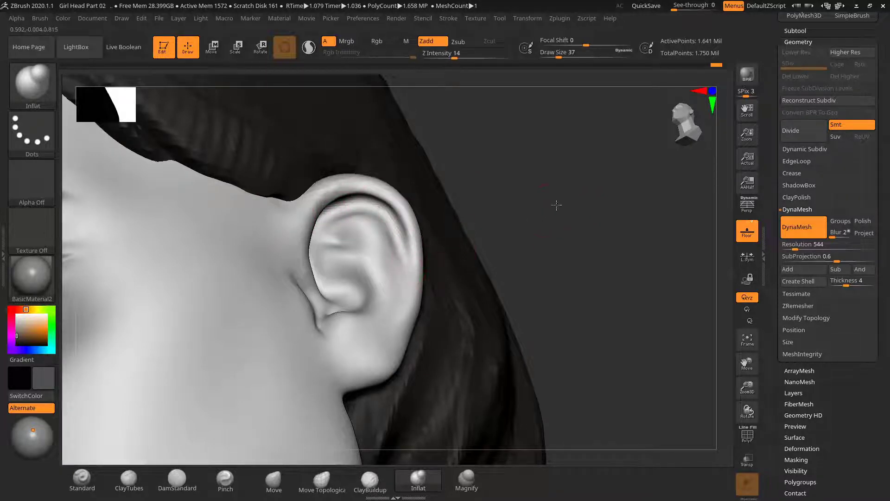
Smooth the inner surfaces and hollow of the ear at draw size 37
{"action": "mouse_move", "coordinate": [557, 205]}
{"action": "right_mouse_down"}
{"action": "mouse_move", "coordinate": [519, 228]}
{"action": "mouse_move", "coordinate": [602, 194]}
{"action": "mouse_move", "coordinate": [316, 226]}
{"action": "right_mouse_up"}
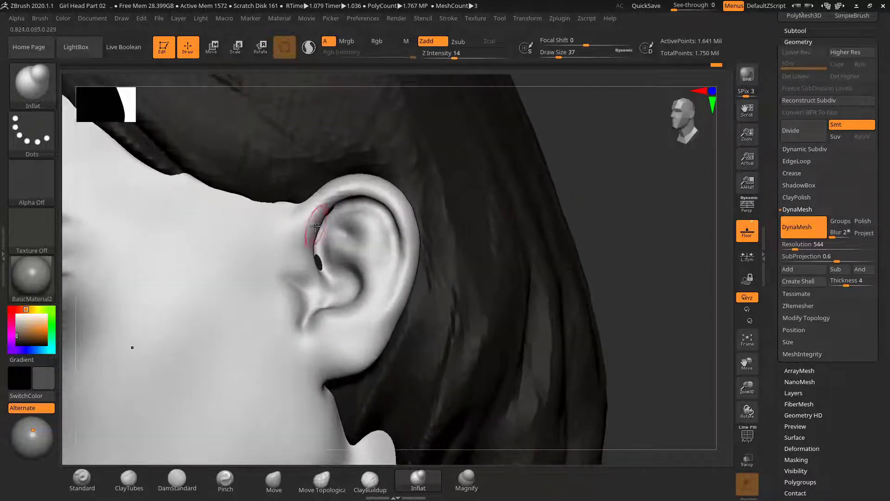
{"action": "key", "text": "shift"}
{"action": "left_click_drag", "start_coordinate": [403, 255], "coordinate": [394, 287], "text": "shift"}
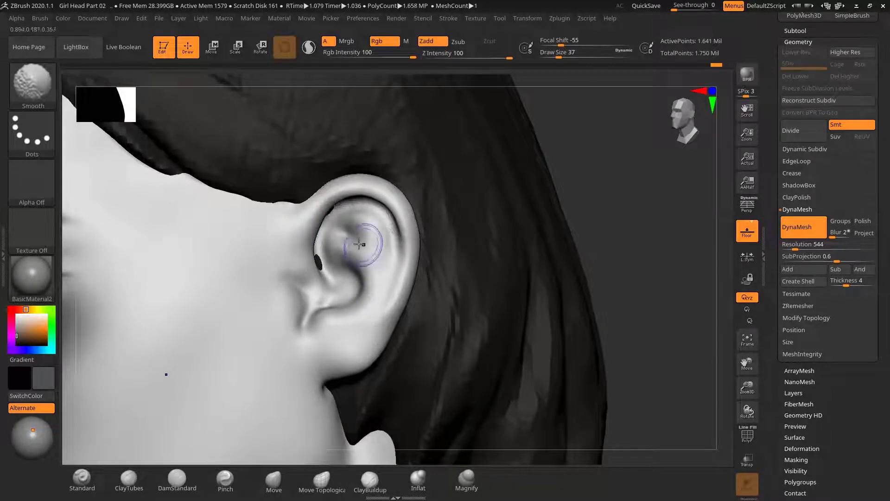
{"action": "left_click_drag", "start_coordinate": [613, 189], "coordinate": [560, 199]}
{"action": "left_click_drag", "start_coordinate": [333, 258], "coordinate": [334, 244], "text": "shift"}
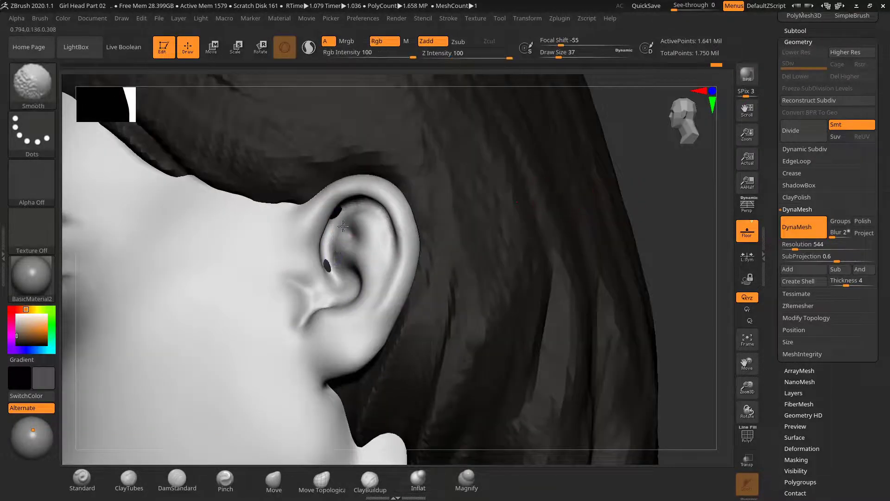
Inflate the tragus, the notch below it and the fold above the ear canal at draw size 24
{"action": "right_click_drag", "start_coordinate": [527, 213], "coordinate": [697, 198]}
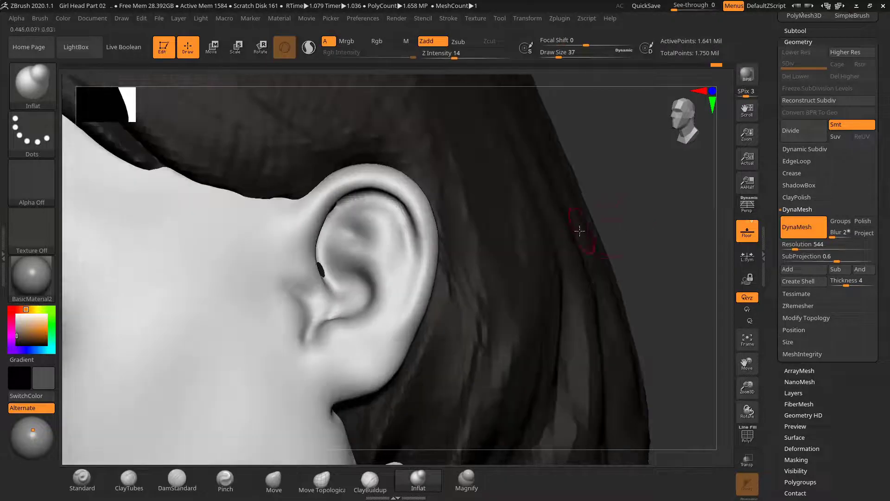
{"action": "key", "text": "s"}
{"action": "left_click_drag", "start_coordinate": [293, 306], "coordinate": [292, 306]}
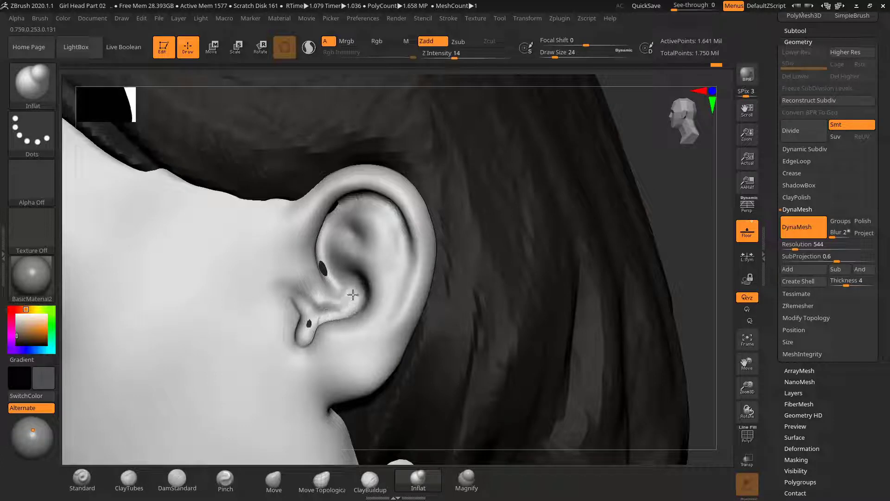
{"action": "mouse_move", "coordinate": [347, 287]}
{"action": "left_mouse_down"}
{"action": "mouse_move", "coordinate": [333, 273]}
{"action": "mouse_move", "coordinate": [342, 283]}
{"action": "left_mouse_up"}
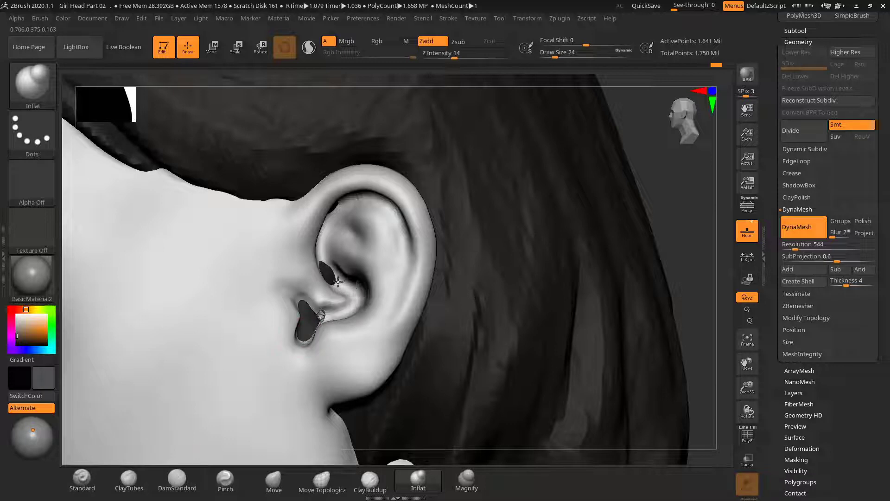
{"action": "mouse_move", "coordinate": [338, 281]}
{"action": "left_mouse_down"}
{"action": "mouse_move", "coordinate": [345, 289]}
{"action": "mouse_move", "coordinate": [305, 287]}
{"action": "left_mouse_up"}
Select the hair subtool and push the hair out of the ear with the Move brush at draw size 65
{"action": "left_click", "coordinate": [489, 251], "text": "alt"}
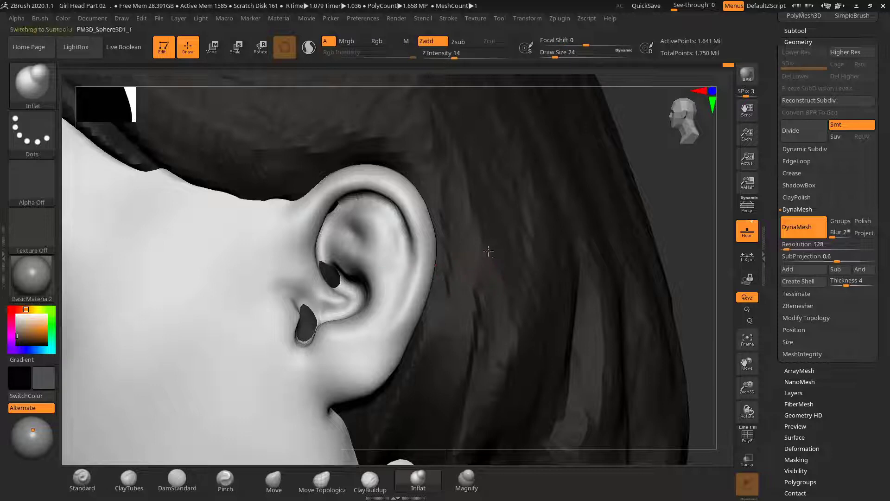
{"action": "key", "text": "s"}
{"action": "left_click_drag", "start_coordinate": [513, 258], "coordinate": [521, 258]}
{"action": "left_click_drag", "start_coordinate": [681, 218], "coordinate": [673, 227]}
{"action": "left_click", "coordinate": [275, 482]}
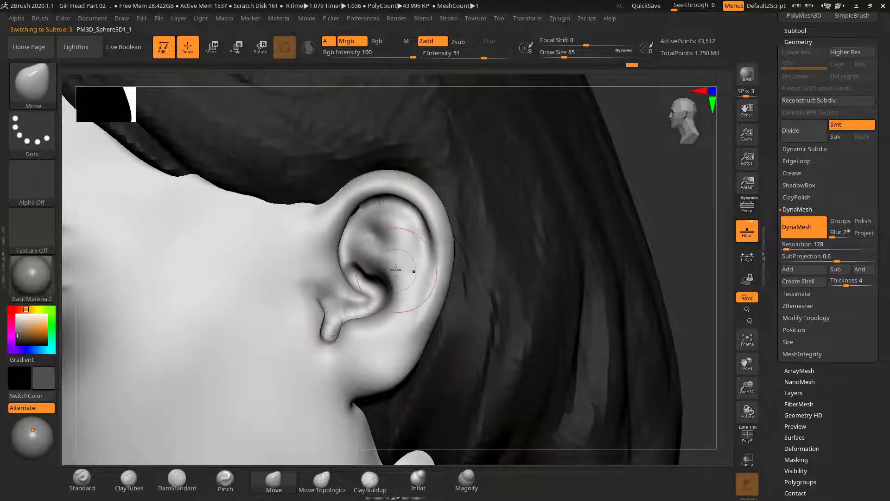
Reselect the head subtool and inflate the tragus and lower ear notch, reducing the Inflat brush's draw size to 26
{"action": "left_click", "coordinate": [413, 271], "text": "alt"}
{"action": "key", "text": "s"}
{"action": "left_click", "coordinate": [354, 282]}
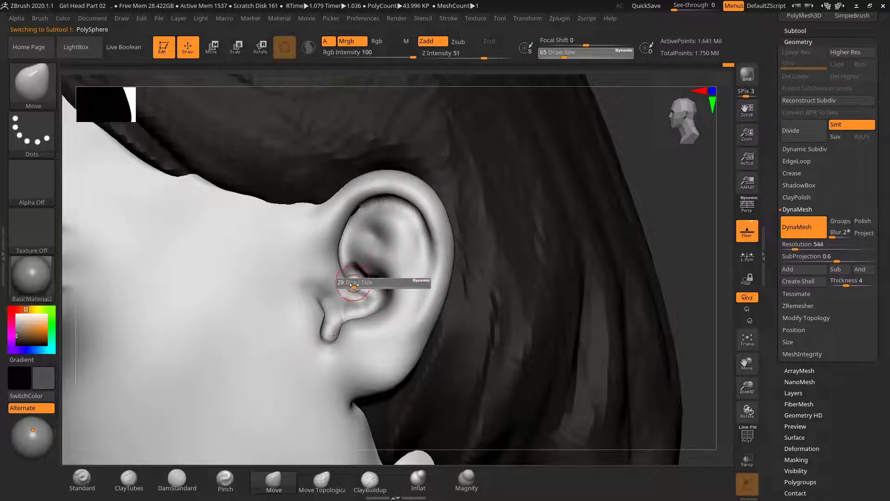
{"action": "left_click", "coordinate": [418, 477]}
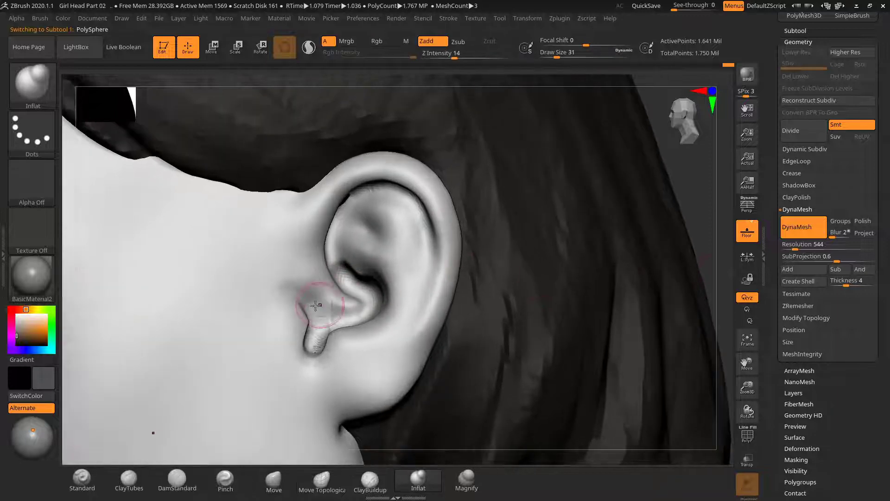
{"action": "key", "text": "s"}
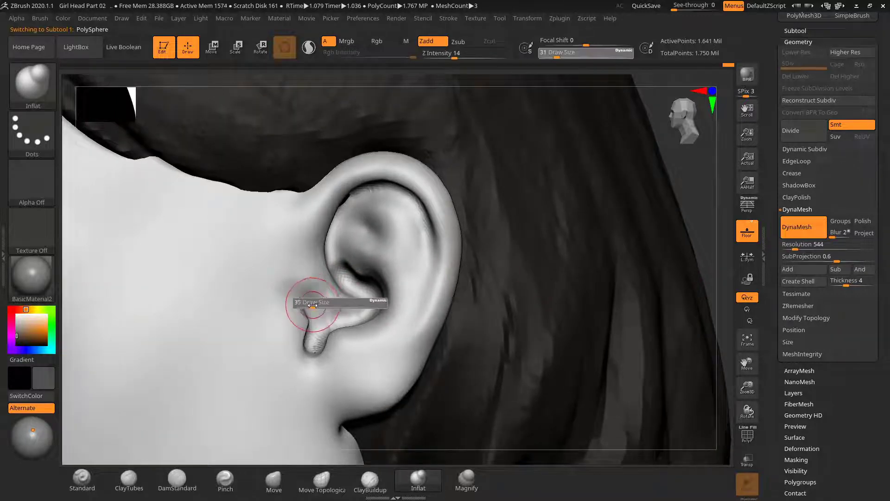
{"action": "left_click", "coordinate": [309, 306]}
{"action": "key", "text": "s"}
{"action": "left_click", "coordinate": [308, 307]}
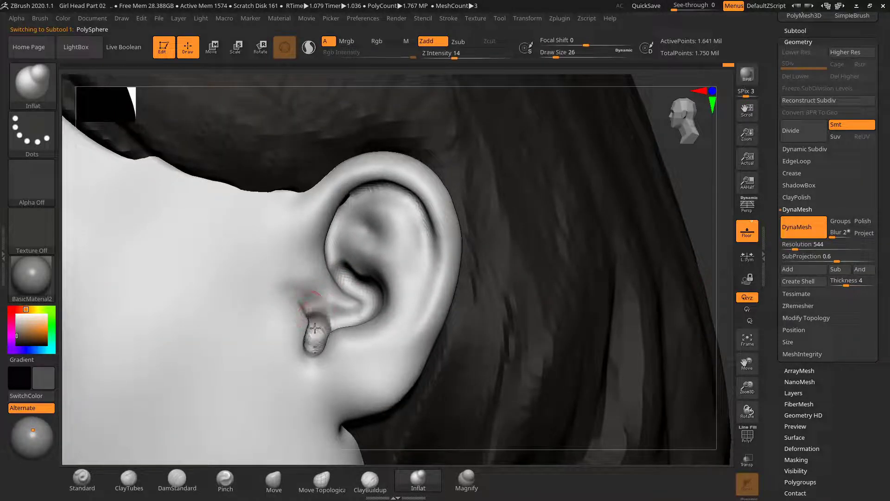
{"action": "key", "text": "s"}
{"action": "left_click", "coordinate": [312, 331]}
{"action": "key", "text": "ctrl+z"}
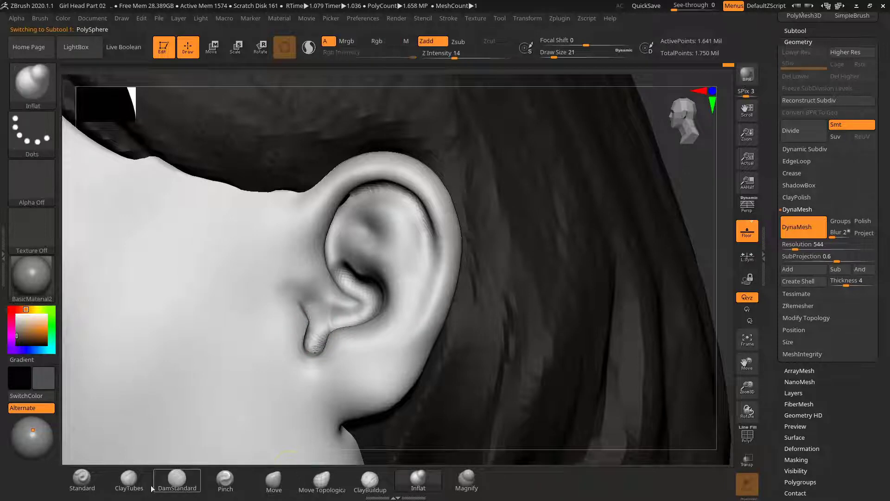
Build up and smooth the notch below the tragus and fill the bowl beside the ear canal with ClayBuildup at draw size 26
{"action": "left_click", "coordinate": [147, 484]}
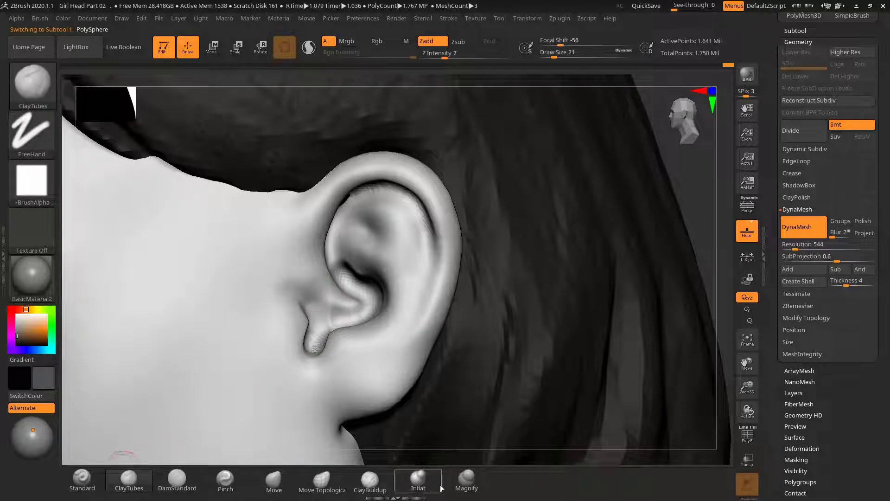
{"action": "left_click", "coordinate": [370, 480]}
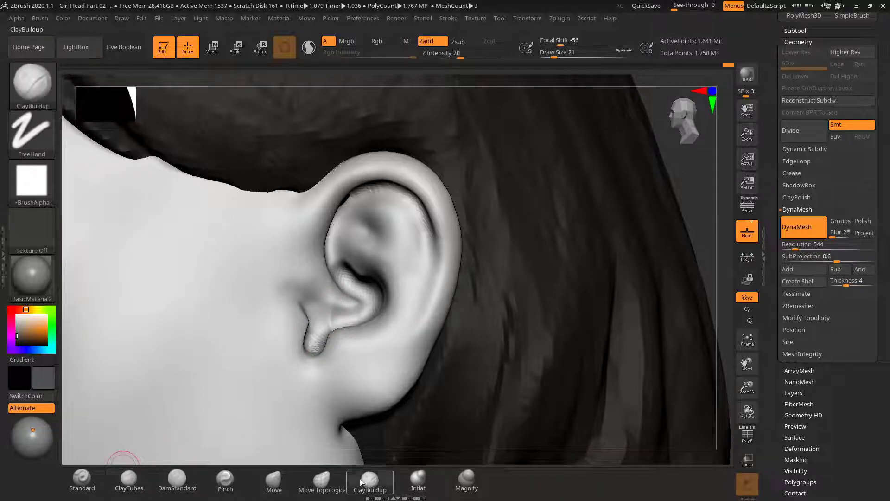
{"action": "key", "text": "s"}
{"action": "left_click", "coordinate": [319, 329]}
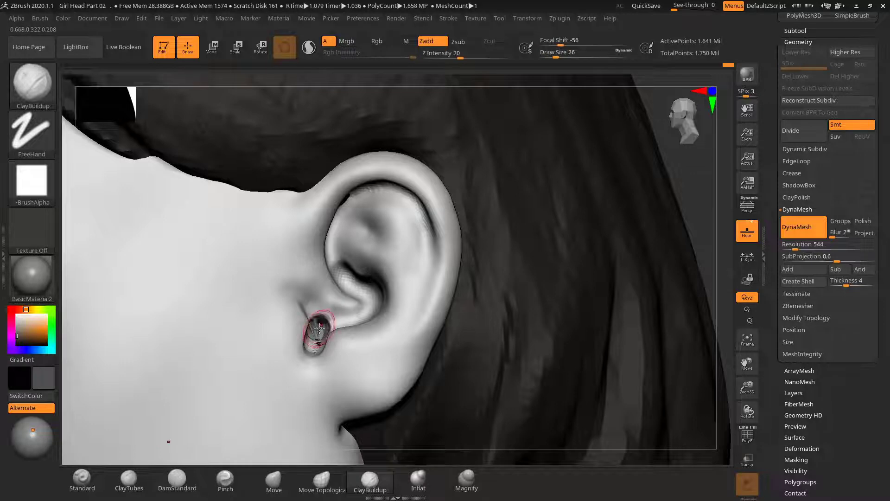
{"action": "key", "text": "ctrl+z"}
{"action": "mouse_move", "coordinate": [318, 314]}
{"action": "left_mouse_down", "text": "shift"}
{"action": "mouse_move", "coordinate": [317, 338]}
{"action": "mouse_move", "coordinate": [316, 330]}
{"action": "left_mouse_up", "text": "shift"}
{"action": "left_click_drag", "start_coordinate": [700, 205], "coordinate": [677, 219]}
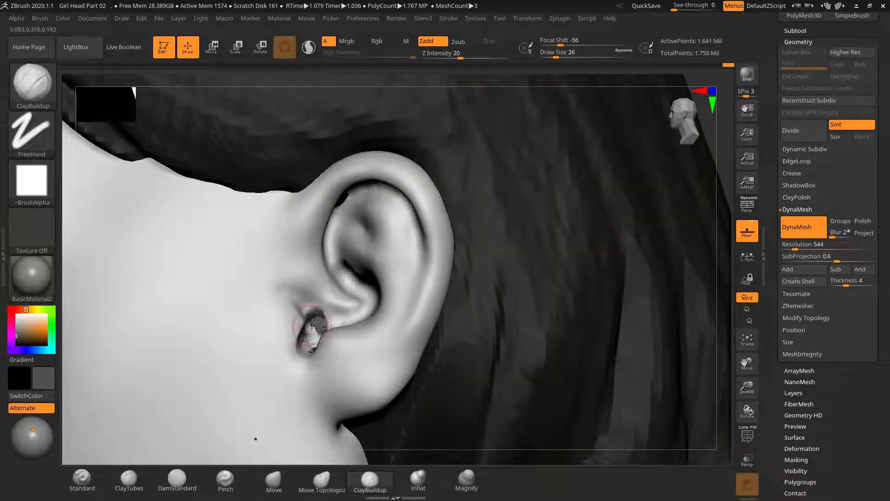
{"action": "left_click_drag", "start_coordinate": [312, 324], "coordinate": [327, 314], "text": "shift"}
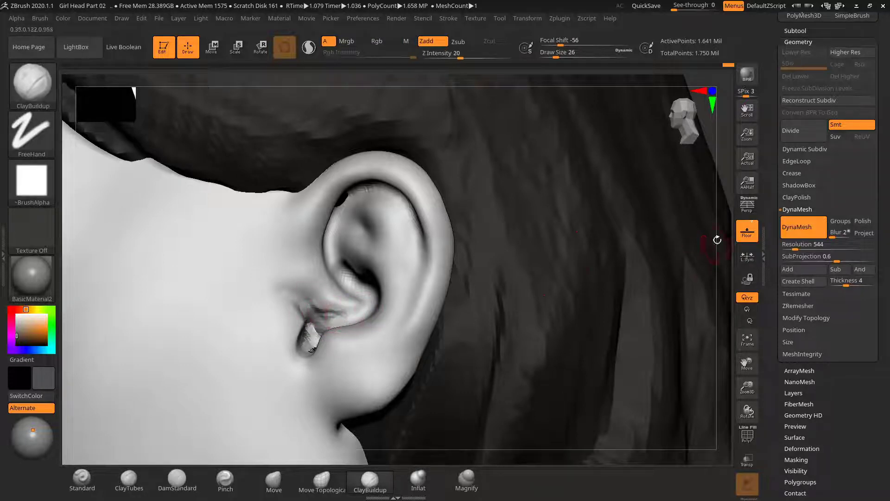
{"action": "left_click_drag", "start_coordinate": [723, 223], "coordinate": [671, 239]}
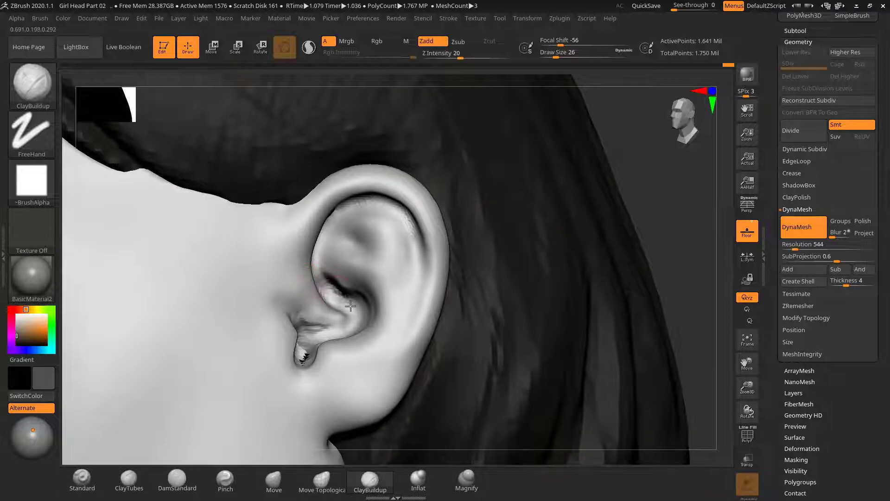
{"action": "mouse_move", "coordinate": [350, 306]}
{"action": "left_mouse_down"}
{"action": "mouse_move", "coordinate": [354, 292]}
{"action": "mouse_move", "coordinate": [343, 328]}
{"action": "left_mouse_up"}
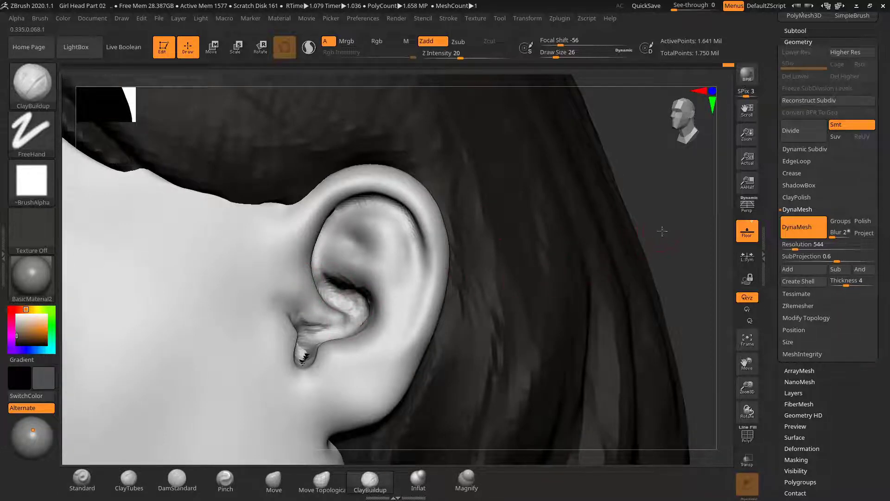
Define the inner edge of the upper helix with the DamStandard brush at draw size 50
{"action": "left_click_drag", "start_coordinate": [662, 231], "coordinate": [639, 214], "text": "alt"}
{"action": "left_click", "coordinate": [177, 478]}
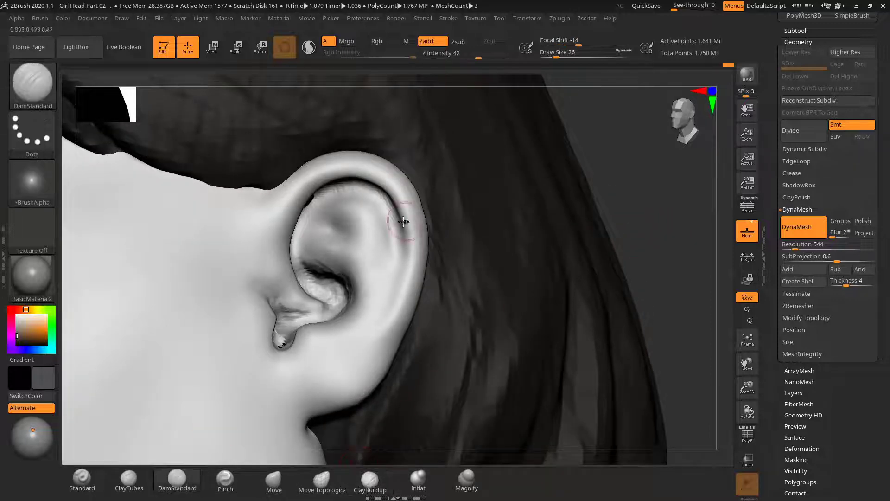
{"action": "key", "text": "s"}
{"action": "left_click_drag", "start_coordinate": [360, 205], "coordinate": [400, 235]}
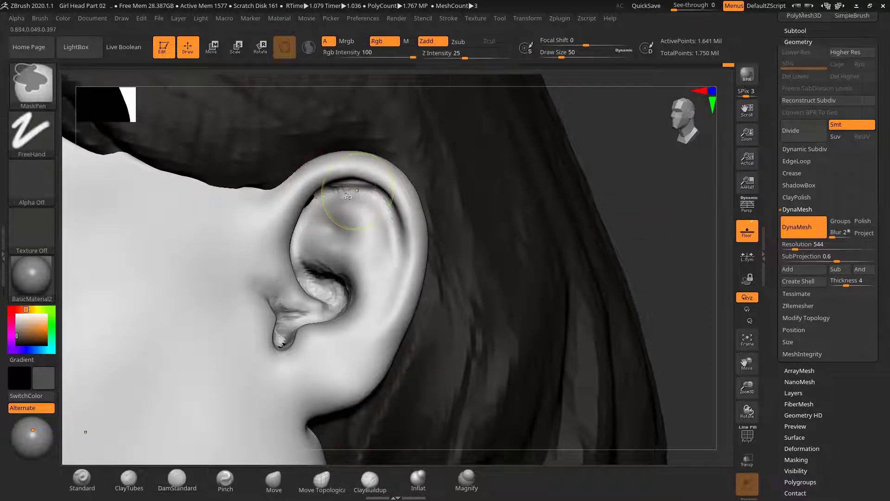
{"action": "key", "text": "ctrl+z"}
{"action": "mouse_move", "coordinate": [331, 186]}
{"action": "left_mouse_down"}
{"action": "mouse_move", "coordinate": [388, 191]}
{"action": "mouse_move", "coordinate": [404, 255]}
{"action": "left_mouse_up"}
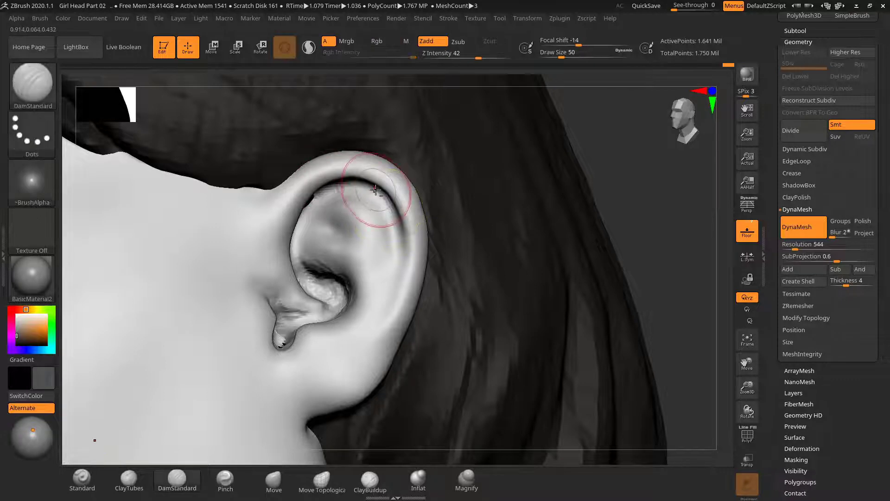
Cut the groove inside the helix down toward the earlobe with DamStandard in Zsub mode, and smooth its lower end at draw size 39
{"action": "left_click", "coordinate": [459, 42]}
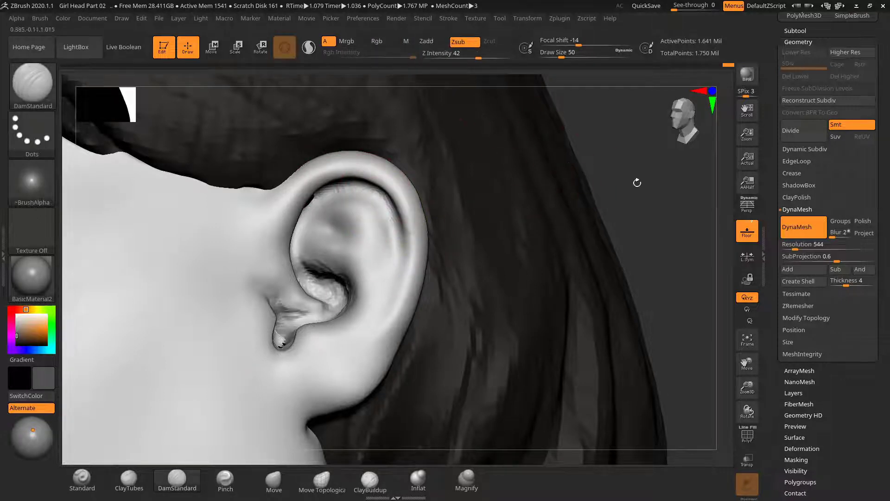
{"action": "left_click_drag", "start_coordinate": [637, 182], "coordinate": [663, 175]}
{"action": "mouse_move", "coordinate": [399, 226]}
{"action": "left_mouse_down"}
{"action": "mouse_move", "coordinate": [387, 341]}
{"action": "mouse_move", "coordinate": [370, 319]}
{"action": "left_mouse_up"}
{"action": "key", "text": "s"}
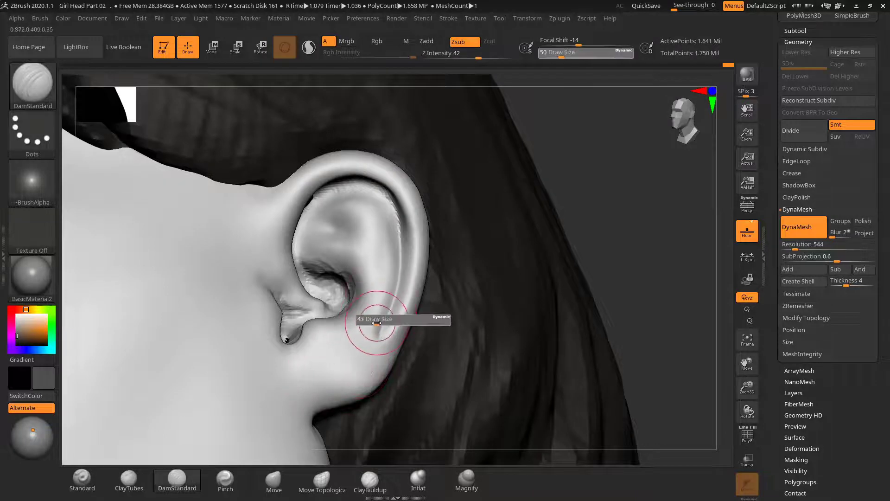
{"action": "key", "text": "shift"}
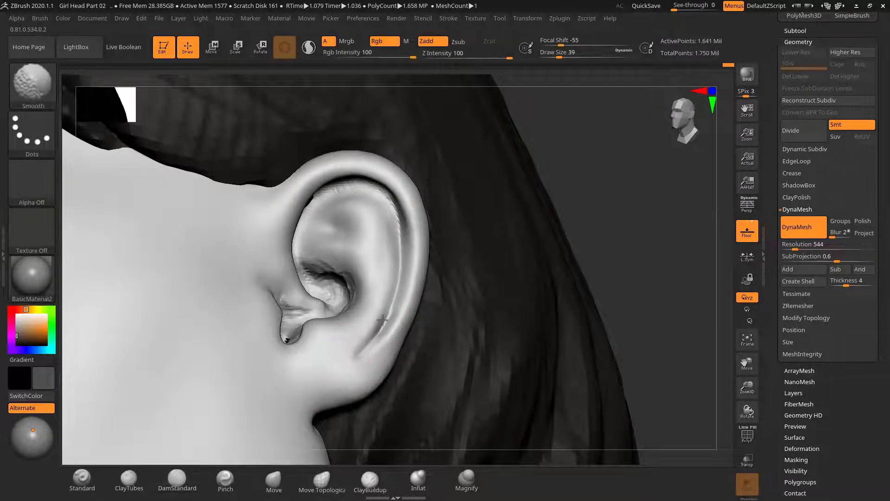
{"action": "left_click_drag", "start_coordinate": [365, 351], "coordinate": [317, 389], "text": "shift"}
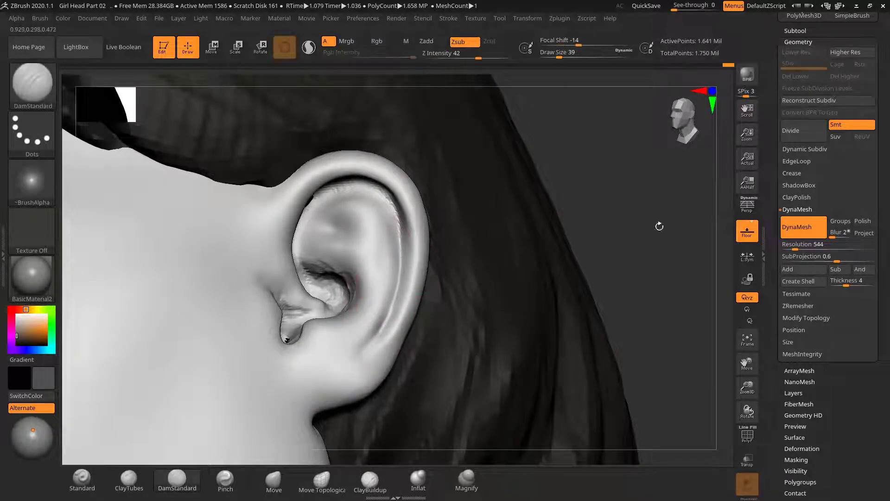
Reshape the antitragus and the lower rim of the ear's bowl with the Move brush at draw sizes 55 and 50
{"action": "left_click_drag", "start_coordinate": [659, 227], "coordinate": [662, 228]}
{"action": "left_click_drag", "start_coordinate": [718, 263], "coordinate": [703, 261]}
{"action": "left_click", "coordinate": [274, 481]}
{"action": "key", "text": "s"}
{"action": "left_click_drag", "start_coordinate": [375, 301], "coordinate": [381, 298]}
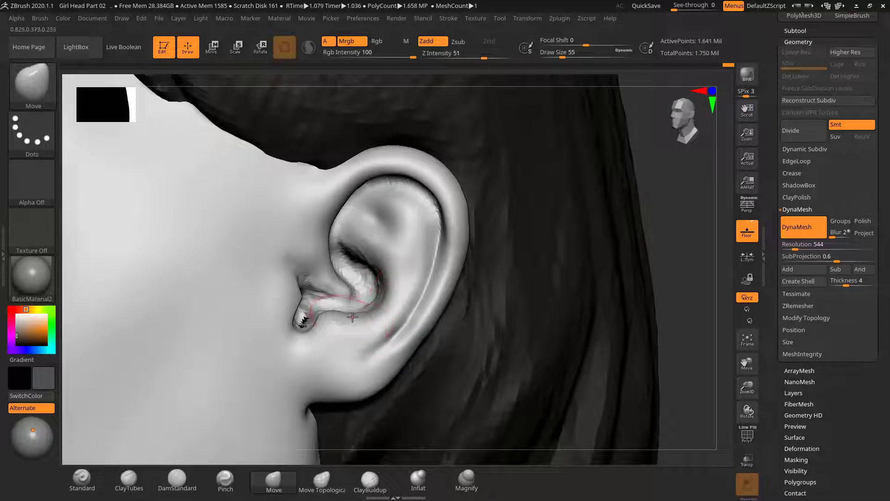
{"action": "key", "text": "s"}
{"action": "mouse_move", "coordinate": [337, 319]}
{"action": "left_mouse_down"}
{"action": "mouse_move", "coordinate": [360, 322]}
{"action": "mouse_move", "coordinate": [377, 304]}
{"action": "left_mouse_up"}
{"action": "key", "text": "s"}
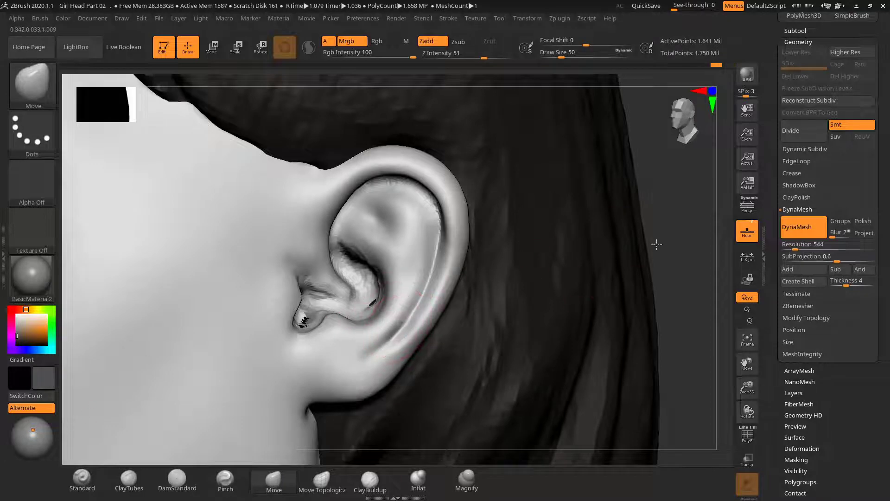
Refine the fold and crease above the ear canal with DamStandard, reducing the draw size to 57, and smooth the area
{"action": "left_click_drag", "start_coordinate": [657, 245], "coordinate": [644, 246]}
{"action": "left_click", "coordinate": [157, 485]}
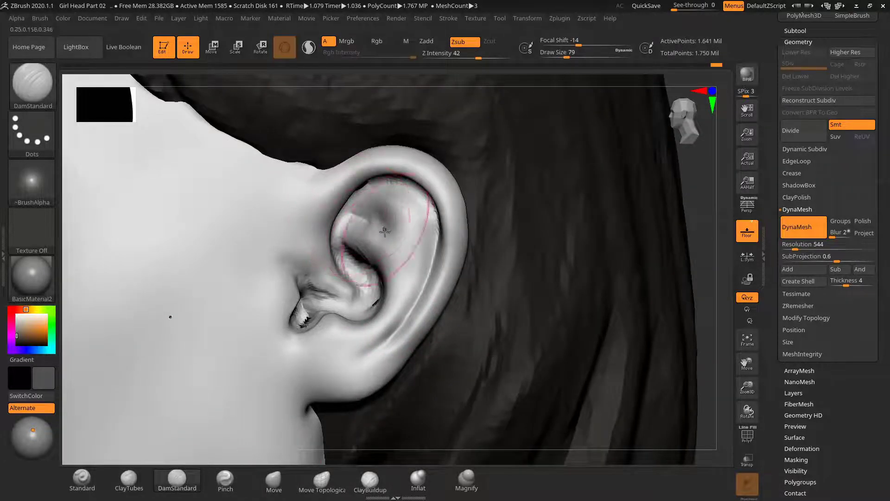
{"action": "key", "text": "s"}
{"action": "key", "text": "shift"}
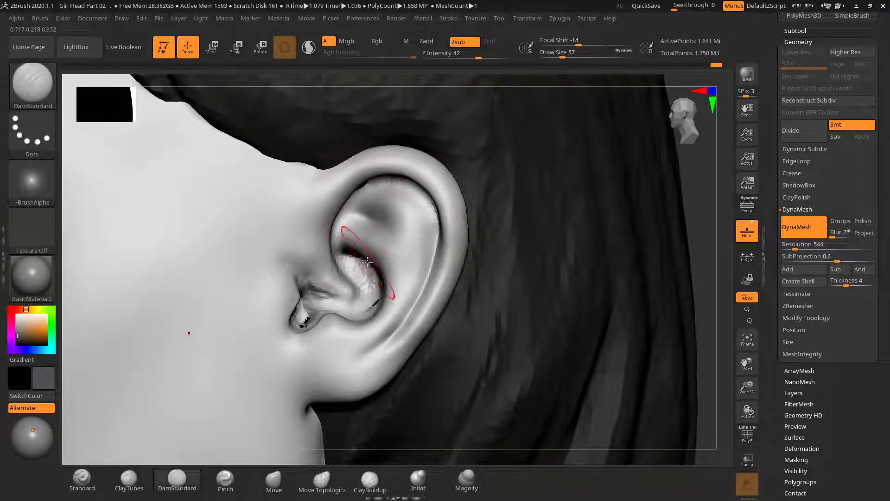
{"action": "key", "text": "ctrl"}
Adjust the rim of the ear's bowl with the Move brush at draw size 57 and smooth the notch below the tragus
{"action": "left_click", "coordinate": [274, 480]}
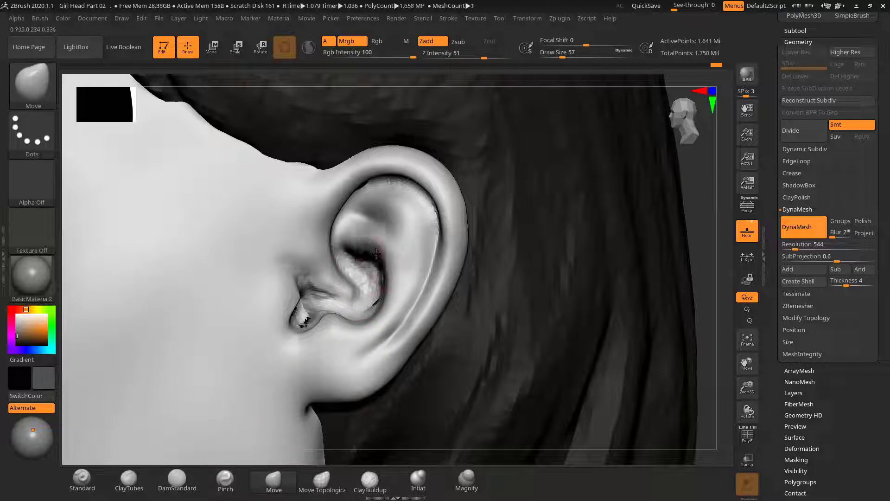
{"action": "left_click_drag", "start_coordinate": [380, 274], "coordinate": [383, 278]}
{"action": "mouse_move", "coordinate": [362, 323]}
{"action": "left_mouse_down"}
{"action": "mouse_move", "coordinate": [367, 301]}
{"action": "mouse_move", "coordinate": [346, 287]}
{"action": "mouse_move", "coordinate": [351, 268]}
{"action": "left_mouse_up"}
{"action": "mouse_move", "coordinate": [302, 319]}
{"action": "left_mouse_down", "text": "shift"}
{"action": "mouse_move", "coordinate": [306, 307]}
{"action": "mouse_move", "coordinate": [319, 307]}
{"action": "mouse_move", "coordinate": [310, 317]}
{"action": "left_mouse_up", "text": "shift"}
Select the DamStandard brush and hide every subtool except the head
{"action": "left_click_drag", "start_coordinate": [667, 232], "coordinate": [568, 242], "text": "alt"}
{"action": "left_click_drag", "start_coordinate": [568, 242], "coordinate": [536, 260]}
{"action": "left_click_drag", "start_coordinate": [598, 268], "coordinate": [627, 270], "text": "alt"}
{"action": "left_click", "coordinate": [166, 486]}
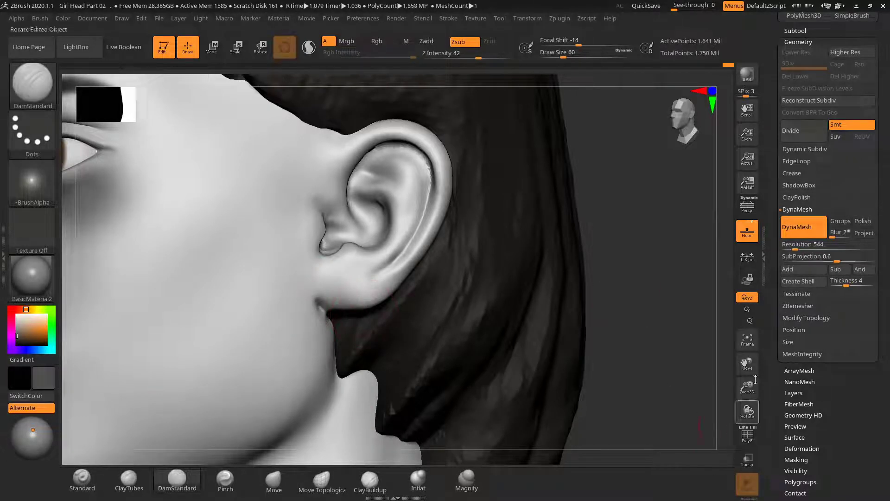
{"action": "left_click", "coordinate": [808, 31]}
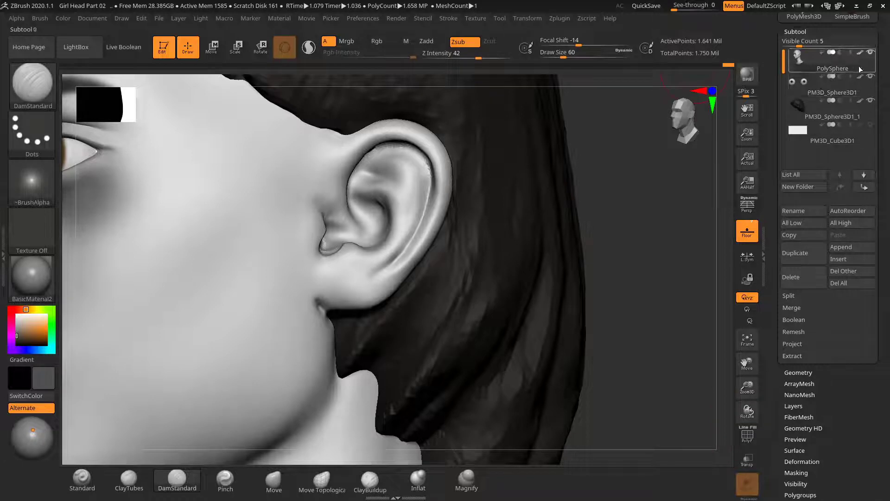
{"action": "left_click", "coordinate": [871, 53], "text": "shift"}
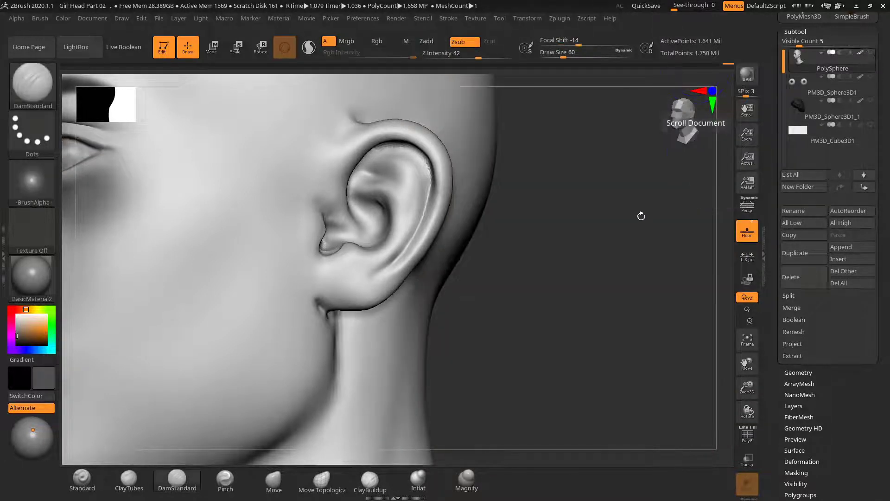
Carve the crease where the earlobe meets the jaw with DamStandard at draw size 35 and smooth the lobe's underside
{"action": "left_click_drag", "start_coordinate": [642, 216], "coordinate": [490, 215], "text": "alt"}
{"action": "mouse_move", "coordinate": [503, 256]}
{"action": "left_mouse_down"}
{"action": "mouse_move", "coordinate": [539, 278]}
{"action": "mouse_move", "coordinate": [560, 268]}
{"action": "mouse_move", "coordinate": [537, 254]}
{"action": "mouse_move", "coordinate": [578, 296]}
{"action": "mouse_move", "coordinate": [619, 307]}
{"action": "left_mouse_up"}
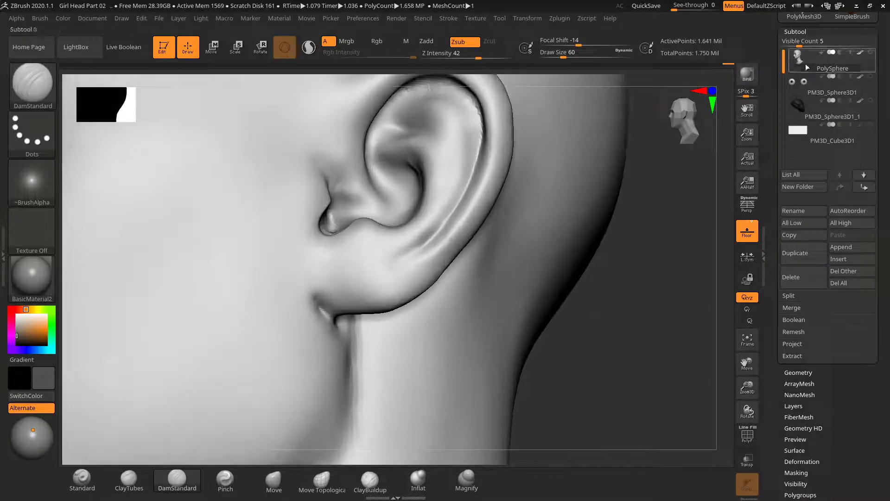
{"action": "key", "text": "s"}
{"action": "left_click_drag", "start_coordinate": [328, 302], "coordinate": [352, 320]}
{"action": "left_click_drag", "start_coordinate": [629, 304], "coordinate": [589, 274]}
{"action": "left_click_drag", "start_coordinate": [326, 321], "coordinate": [355, 323]}
{"action": "mouse_move", "coordinate": [353, 313]}
{"action": "left_mouse_down", "text": "shift"}
{"action": "mouse_move", "coordinate": [308, 319]}
{"action": "mouse_move", "coordinate": [366, 328]}
{"action": "mouse_move", "coordinate": [360, 320]}
{"action": "mouse_move", "coordinate": [372, 318]}
{"action": "left_mouse_up", "text": "shift"}
{"action": "left_click_drag", "start_coordinate": [726, 282], "coordinate": [686, 312]}
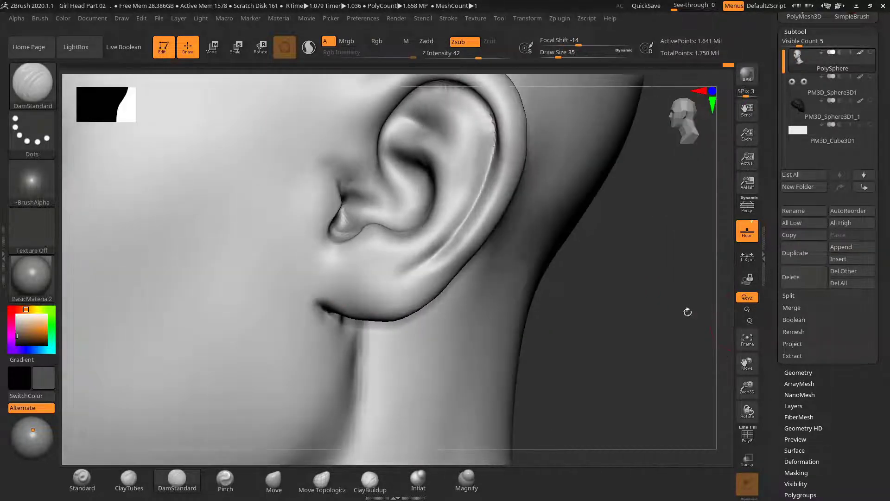
{"action": "key", "text": "shift"}
Pull the lower edge of the earlobe down with the Move brush at draw size 55
{"action": "left_click", "coordinate": [273, 480]}
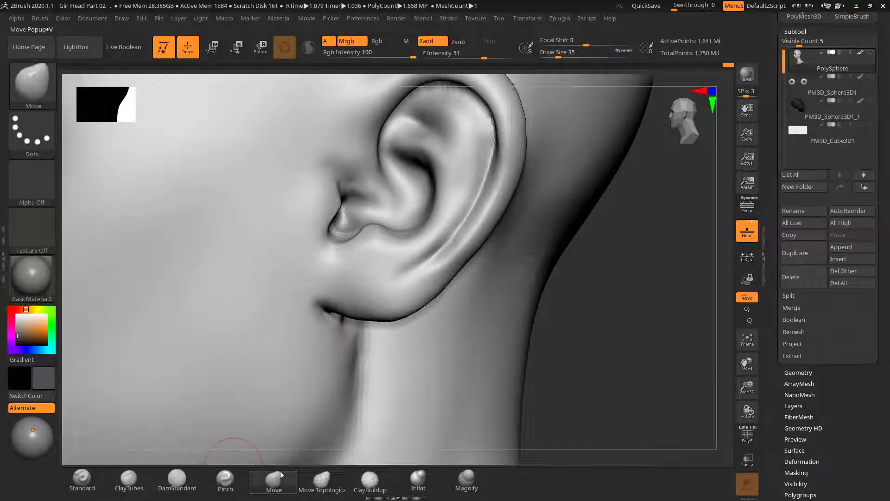
{"action": "key", "text": "bracketright"}
{"action": "key", "text": "bracketright"}
{"action": "left_click_drag", "start_coordinate": [364, 308], "coordinate": [359, 319]}
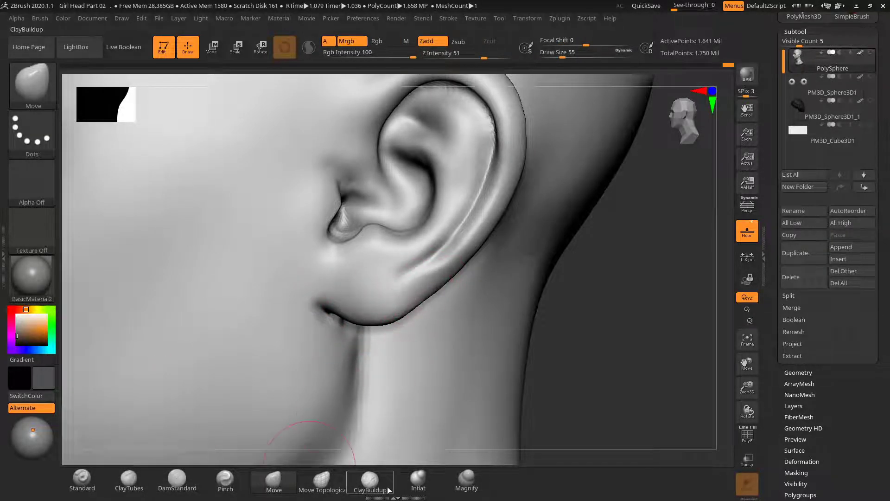
Inflate the lower end of the helix groove above the earlobe with the Inflat brush at draw size 28
{"action": "left_click", "coordinate": [425, 485]}
{"action": "key", "text": "s"}
{"action": "mouse_move", "coordinate": [413, 283]}
{"action": "left_mouse_down"}
{"action": "mouse_move", "coordinate": [419, 264]}
{"action": "mouse_move", "coordinate": [412, 273]}
{"action": "left_mouse_up"}
{"action": "key", "text": "s"}
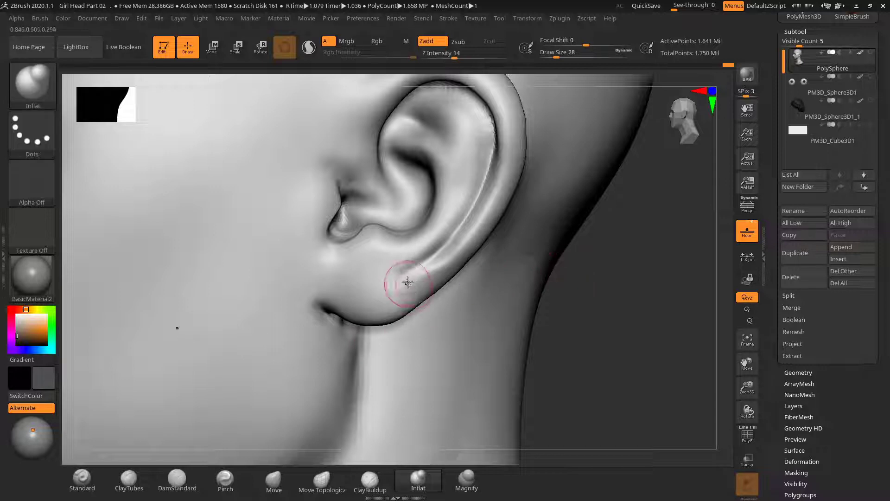
Extend the helix groove down across the rear edge of the earlobe with DamStandard at draw size 48
{"action": "left_click", "coordinate": [177, 478]}
{"action": "key", "text": "bracketright"}
{"action": "key", "text": "bracketright"}
{"action": "key", "text": "bracketright"}
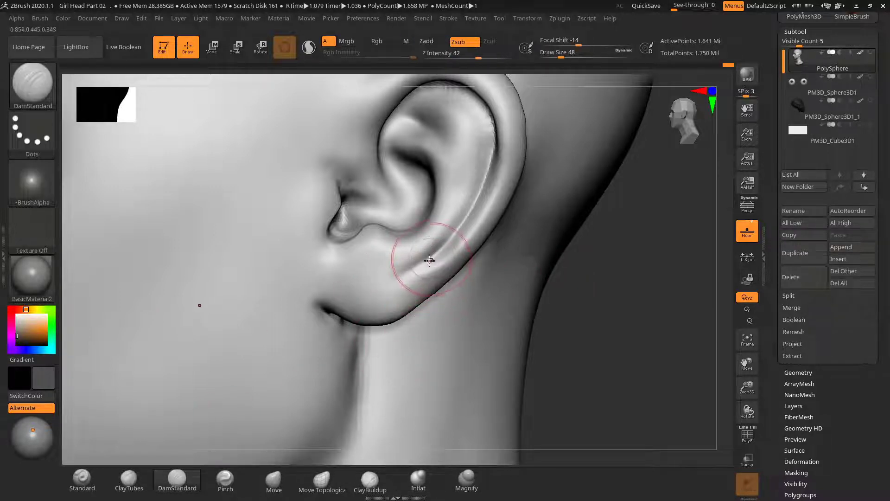
{"action": "left_click_drag", "start_coordinate": [427, 254], "coordinate": [415, 320]}
Smooth the end of the groove and the rear and lower edges of the earlobe at draw size 43
{"action": "left_click_drag", "start_coordinate": [637, 315], "coordinate": [632, 284]}
{"action": "key", "text": "bracketleft"}
{"action": "left_click_drag", "start_coordinate": [405, 284], "coordinate": [416, 289], "text": "shift"}
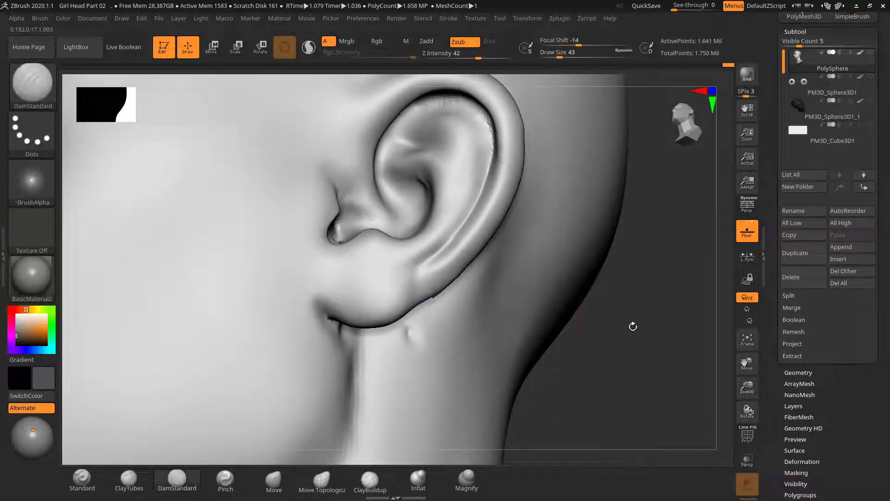
{"action": "left_click_drag", "start_coordinate": [632, 324], "coordinate": [630, 353]}
{"action": "key", "text": "shift"}
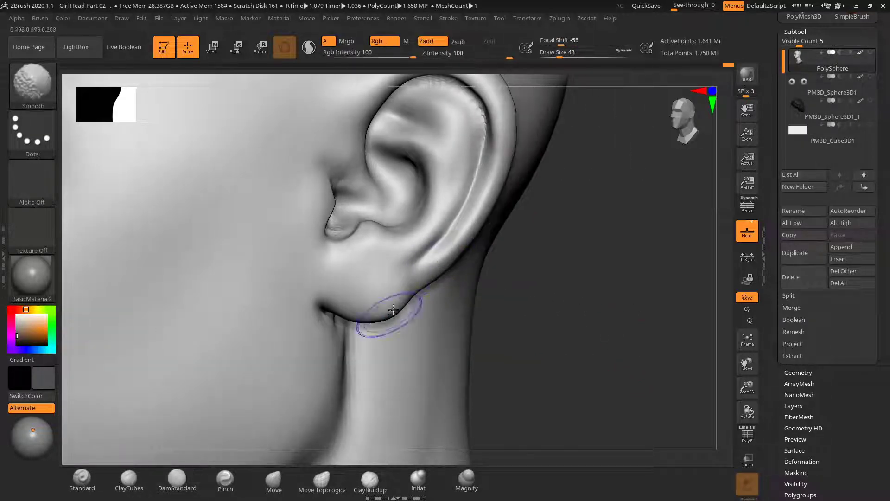
{"action": "left_click_drag", "start_coordinate": [394, 310], "coordinate": [408, 302], "text": "shift"}
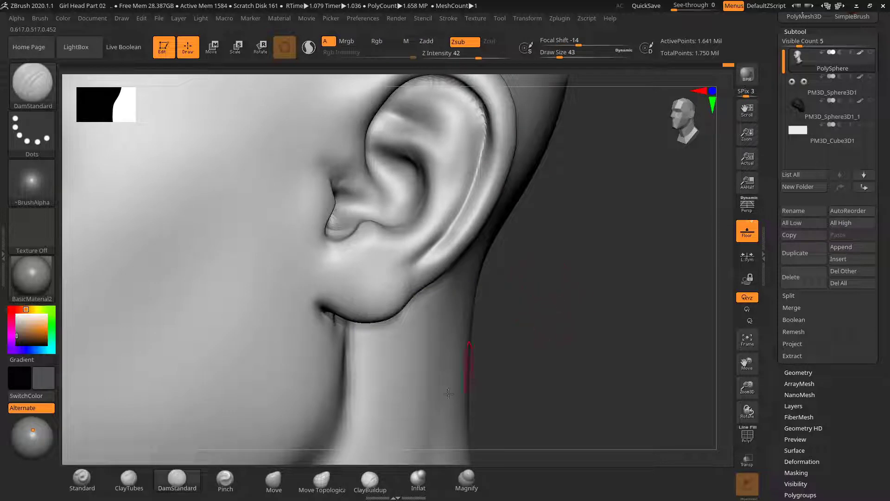
Build up the earlobe with ClayTubes at draw size 43 and smooth the added volume
{"action": "left_click", "coordinate": [129, 480]}
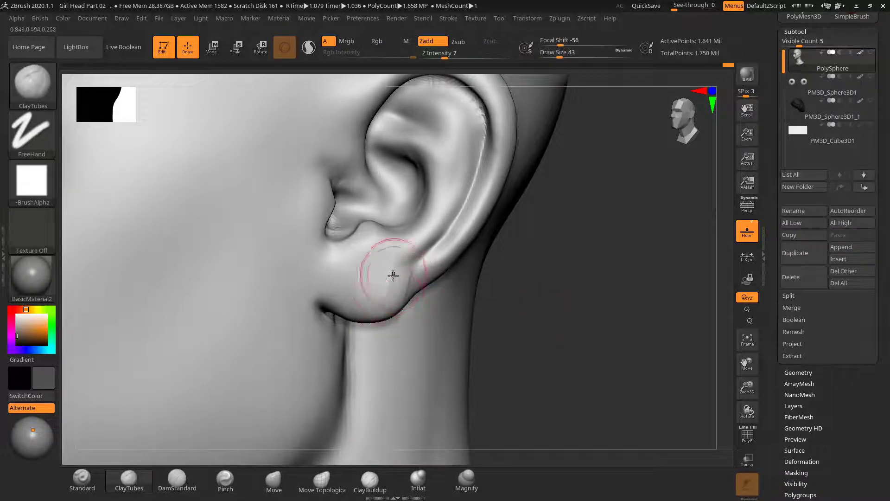
{"action": "mouse_move", "coordinate": [408, 278]}
{"action": "left_mouse_down"}
{"action": "mouse_move", "coordinate": [387, 282]}
{"action": "mouse_move", "coordinate": [368, 306]}
{"action": "mouse_move", "coordinate": [377, 283]}
{"action": "mouse_move", "coordinate": [338, 291]}
{"action": "left_mouse_up"}
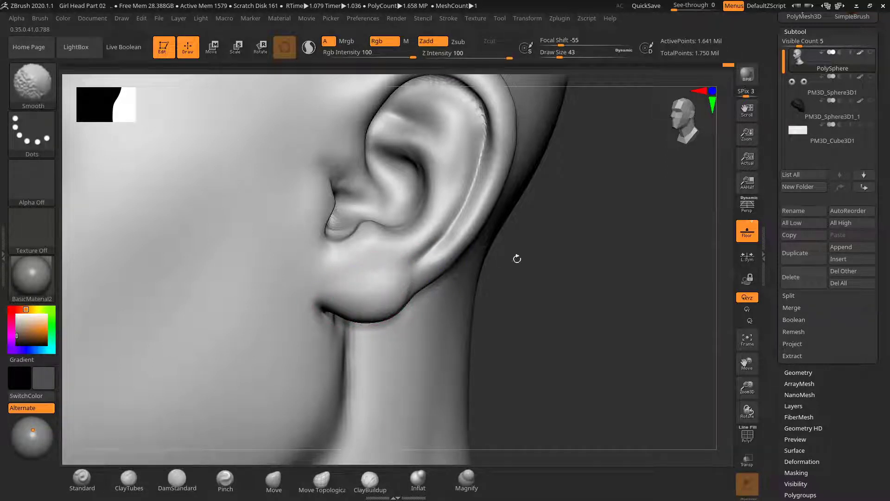
{"action": "left_click_drag", "start_coordinate": [517, 258], "coordinate": [397, 338]}
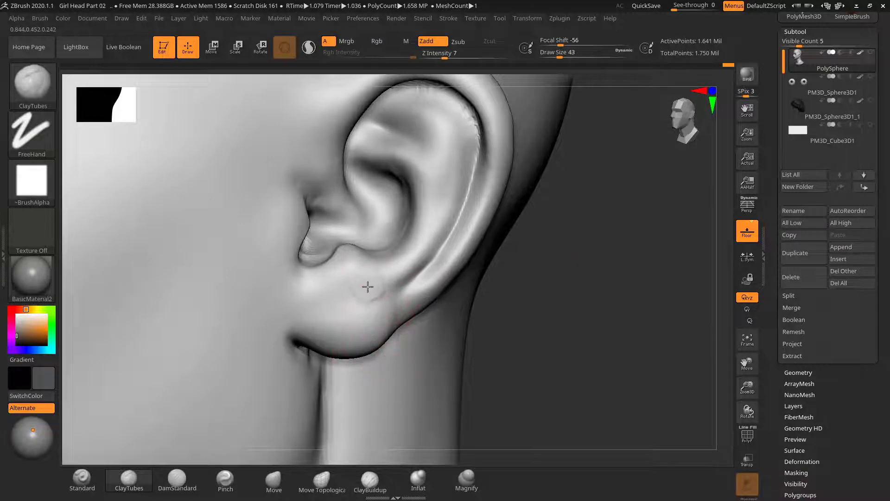
Finish the clay build-up on the earlobe, and reshape and smooth the notch below the tragus with the Move brush
{"action": "mouse_move", "coordinate": [367, 287]}
{"action": "left_mouse_down"}
{"action": "mouse_move", "coordinate": [384, 309]}
{"action": "mouse_move", "coordinate": [372, 264]}
{"action": "left_mouse_up"}
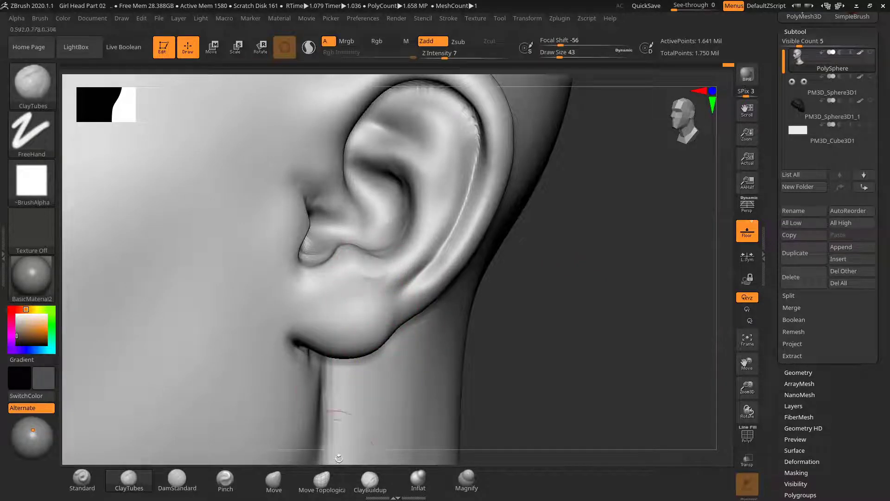
{"action": "left_click", "coordinate": [273, 480]}
{"action": "left_click_drag", "start_coordinate": [531, 308], "coordinate": [492, 297]}
{"action": "key", "text": "s"}
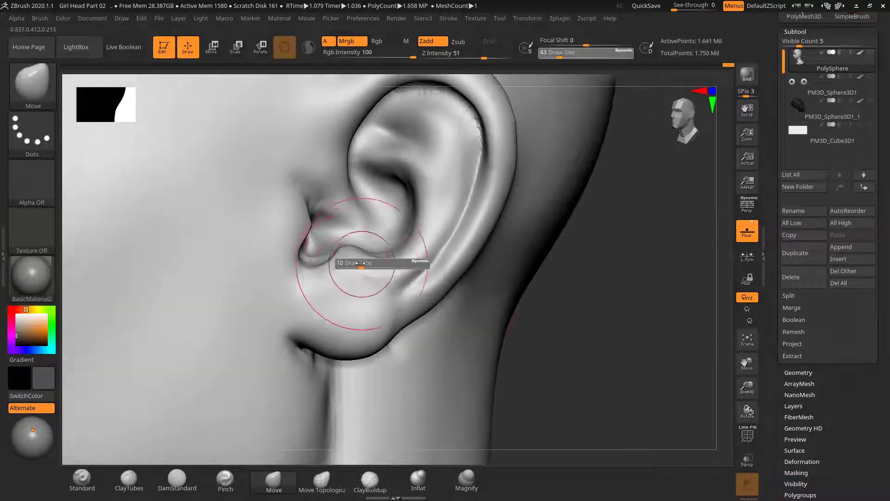
{"action": "left_click_drag", "start_coordinate": [360, 263], "coordinate": [361, 263]}
{"action": "mouse_move", "coordinate": [357, 257]}
{"action": "left_mouse_down"}
{"action": "mouse_move", "coordinate": [362, 265]}
{"action": "mouse_move", "coordinate": [324, 267]}
{"action": "mouse_move", "coordinate": [318, 279]}
{"action": "left_mouse_up"}
{"action": "key", "text": "s"}
{"action": "left_click_drag", "start_coordinate": [305, 270], "coordinate": [340, 269]}
{"action": "key", "text": "s"}
{"action": "left_click_drag", "start_coordinate": [346, 274], "coordinate": [368, 278], "text": "shift"}
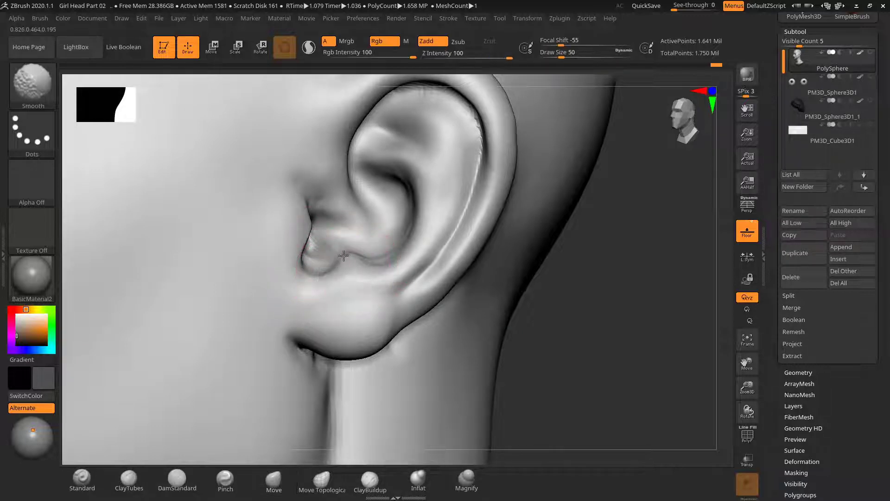
Inflate the upper part of the ear's concha with the Inflat brush at draw sizes 35 and 29
{"action": "left_click", "coordinate": [418, 480]}
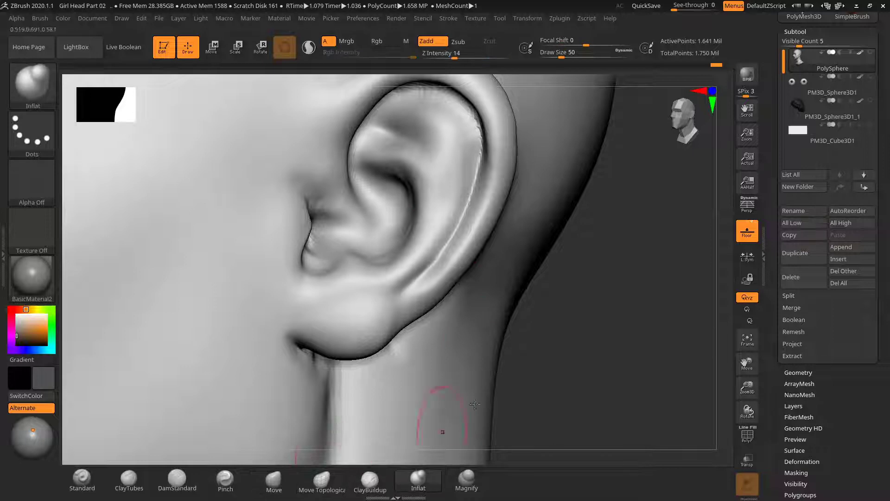
{"action": "left_click_drag", "start_coordinate": [614, 331], "coordinate": [618, 334]}
{"action": "key", "text": "s"}
{"action": "left_click_drag", "start_coordinate": [359, 204], "coordinate": [355, 205]}
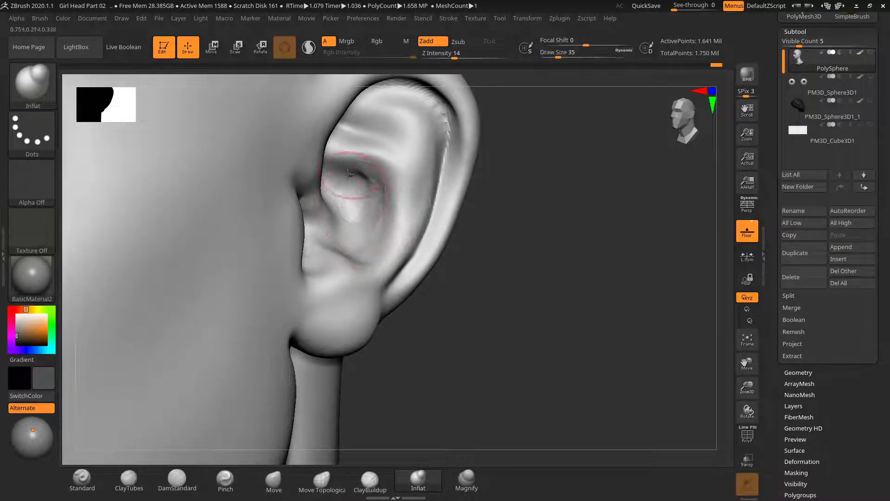
{"action": "key", "text": "ctrl"}
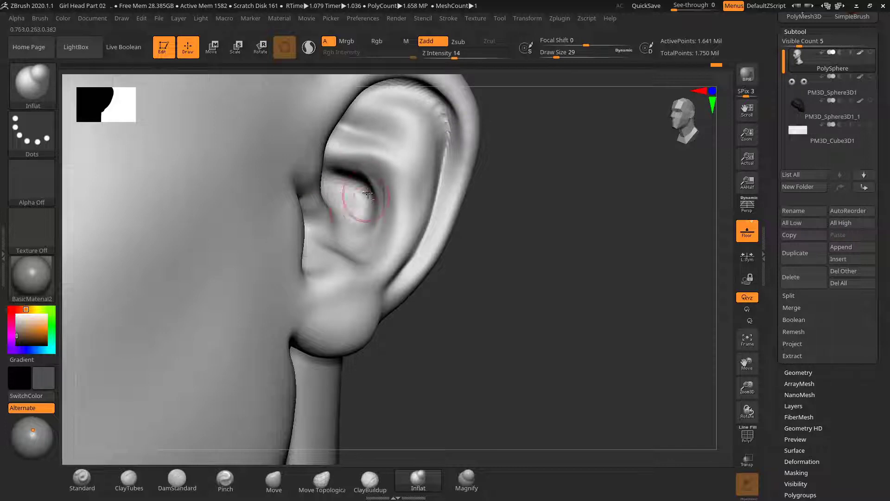
Inflate the lower concha and the inside of the tragus notch with Inflat at draw size 20
{"action": "mouse_move", "coordinate": [483, 243]}
{"action": "left_mouse_down"}
{"action": "mouse_move", "coordinate": [514, 255]}
{"action": "mouse_move", "coordinate": [499, 255]}
{"action": "left_mouse_up"}
{"action": "key", "text": "s"}
{"action": "left_click_drag", "start_coordinate": [295, 236], "coordinate": [273, 257]}
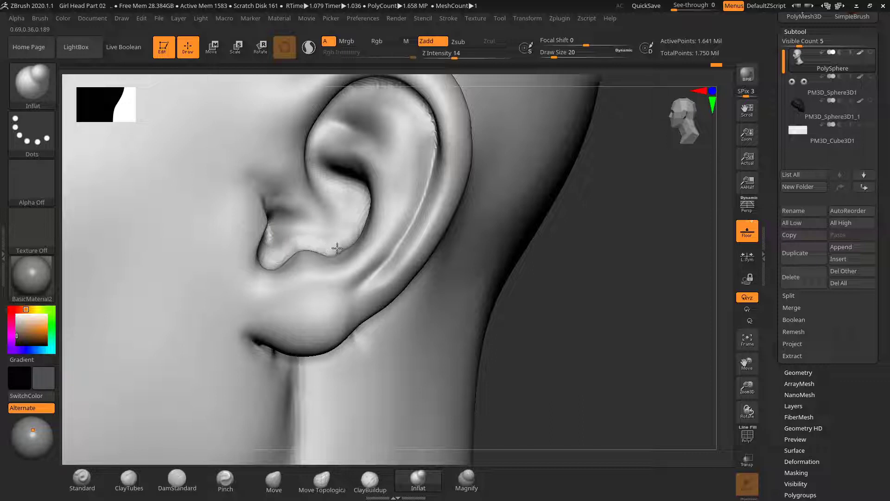
{"action": "mouse_move", "coordinate": [352, 235]}
{"action": "left_mouse_down"}
{"action": "mouse_move", "coordinate": [279, 253]}
{"action": "mouse_move", "coordinate": [330, 232]}
{"action": "mouse_move", "coordinate": [298, 236]}
{"action": "left_mouse_up"}
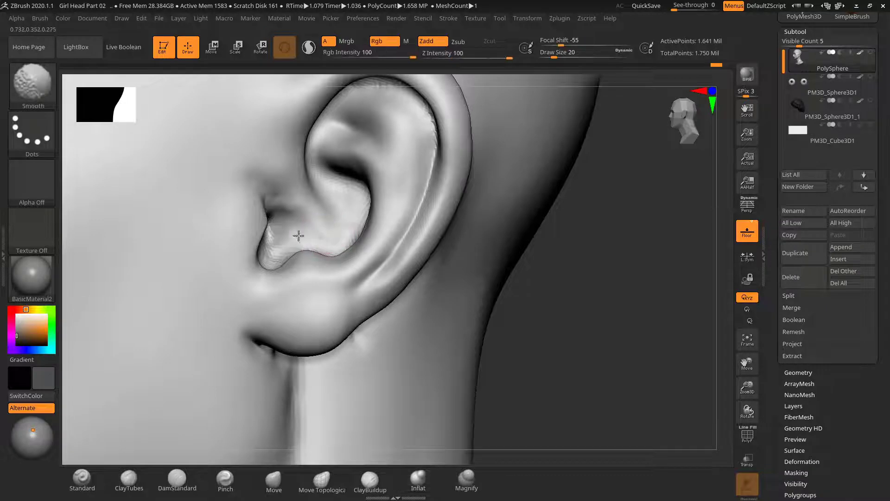
Adjust the tragus and the inner ear contour from the front with the Move brush, and smooth the concha at draw size 31
{"action": "mouse_move", "coordinate": [592, 258]}
{"action": "left_mouse_down"}
{"action": "mouse_move", "coordinate": [606, 258]}
{"action": "mouse_move", "coordinate": [549, 296]}
{"action": "mouse_move", "coordinate": [544, 284]}
{"action": "mouse_move", "coordinate": [542, 297]}
{"action": "left_mouse_up"}
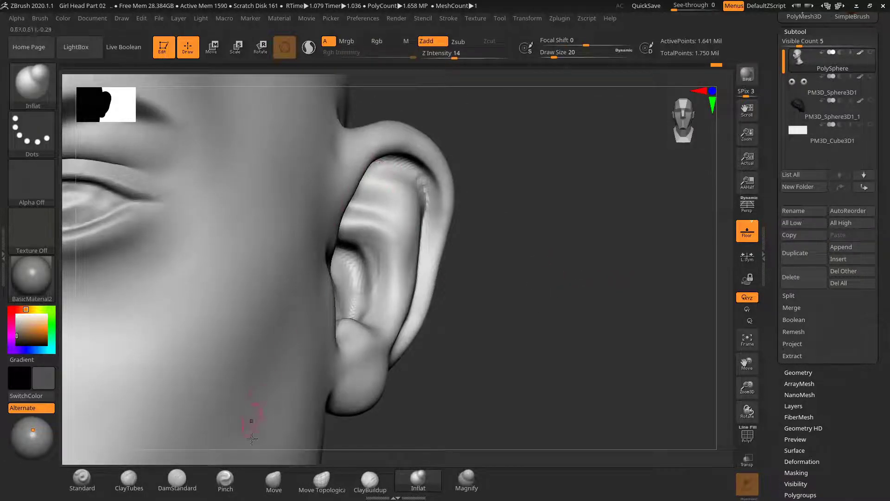
{"action": "left_click", "coordinate": [273, 482]}
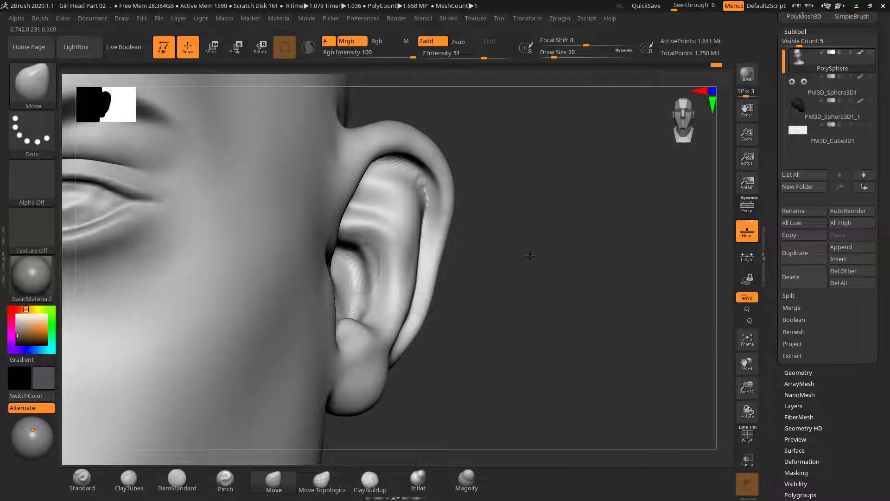
{"action": "left_click_drag", "start_coordinate": [530, 255], "coordinate": [518, 253]}
{"action": "key", "text": "s"}
{"action": "left_click_drag", "start_coordinate": [366, 241], "coordinate": [369, 241]}
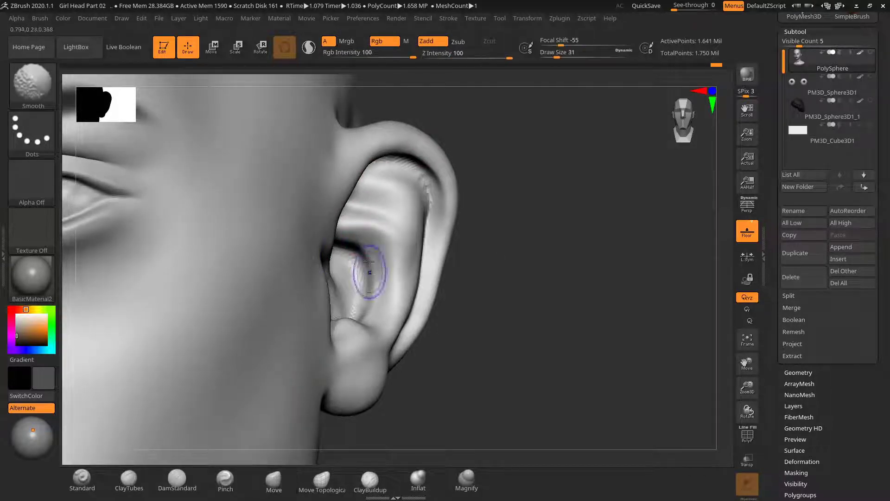
Inflate the folds around the concha with Inflat at draw size 50 and smooth the tragus notch
{"action": "left_click", "coordinate": [419, 480]}
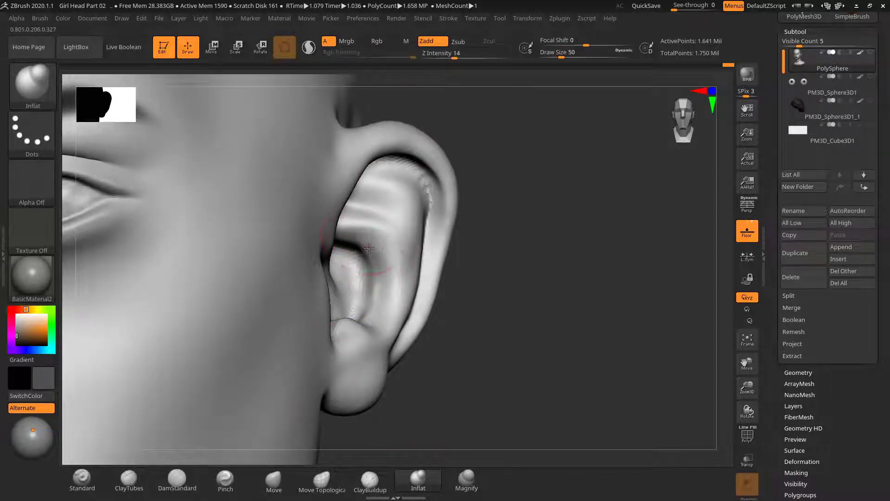
{"action": "left_click_drag", "start_coordinate": [522, 275], "coordinate": [417, 278]}
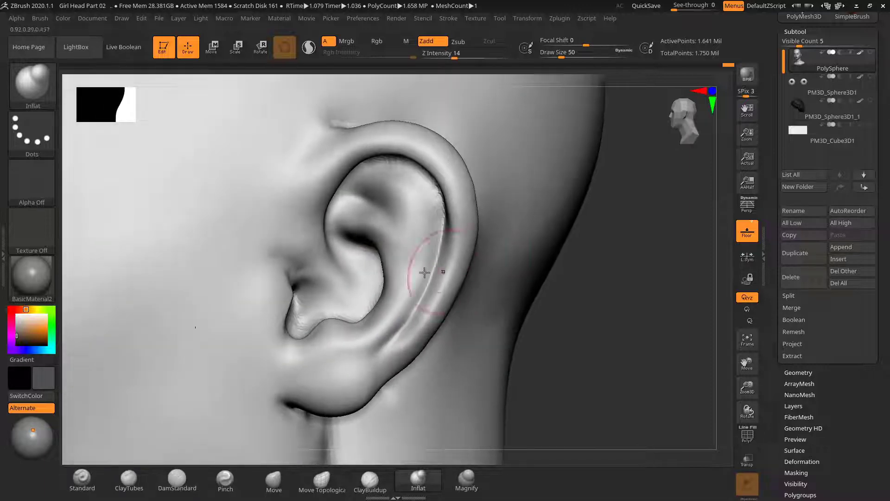
{"action": "key", "text": "shift"}
{"action": "left_click_drag", "start_coordinate": [309, 310], "coordinate": [315, 292], "text": "shift"}
Reshape the ear's rear outline and the earlobe in side view with the Move brush, starting at draw size 157
{"action": "mouse_move", "coordinate": [637, 281]}
{"action": "left_mouse_down", "text": "alt"}
{"action": "mouse_move", "coordinate": [513, 249]}
{"action": "mouse_move", "coordinate": [502, 262]}
{"action": "left_mouse_up", "text": "alt"}
{"action": "mouse_move", "coordinate": [502, 263]}
{"action": "left_mouse_down"}
{"action": "mouse_move", "coordinate": [526, 262]}
{"action": "mouse_move", "coordinate": [520, 284]}
{"action": "mouse_move", "coordinate": [577, 294]}
{"action": "mouse_move", "coordinate": [560, 296]}
{"action": "mouse_move", "coordinate": [573, 288]}
{"action": "mouse_move", "coordinate": [401, 461]}
{"action": "left_mouse_up"}
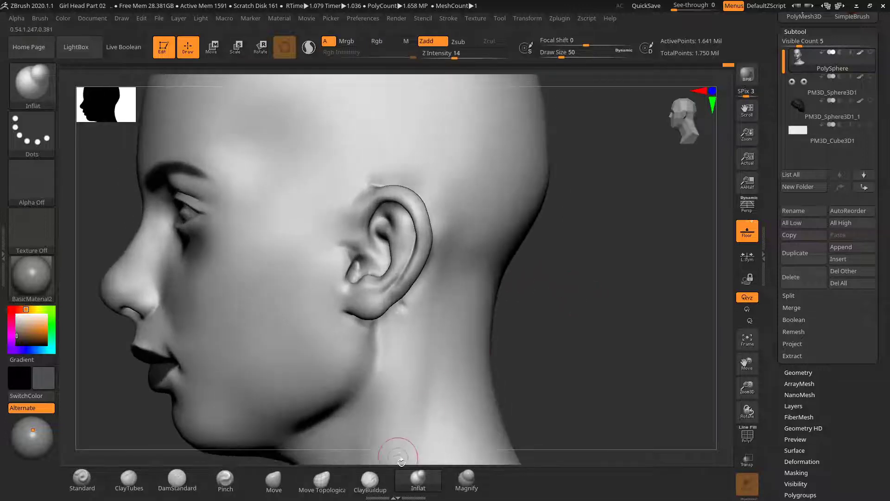
{"action": "left_click", "coordinate": [312, 479]}
{"action": "left_click", "coordinate": [274, 482]}
{"action": "key", "text": "s"}
{"action": "left_click_drag", "start_coordinate": [414, 235], "coordinate": [425, 245]}
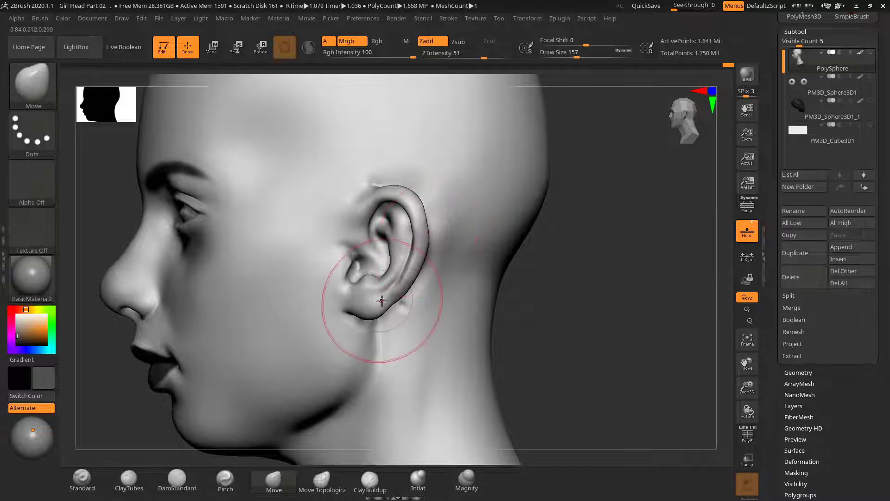
{"action": "key", "text": "s"}
{"action": "mouse_move", "coordinate": [382, 304]}
{"action": "left_mouse_down"}
{"action": "mouse_move", "coordinate": [393, 321]}
{"action": "mouse_move", "coordinate": [361, 320]}
{"action": "left_mouse_up"}
{"action": "key", "text": "s"}
{"action": "key", "text": "s"}
Check the ear against the whole head profile and push the top of the ear into shape with Move at draw size 192
{"action": "mouse_move", "coordinate": [610, 264]}
{"action": "left_mouse_down", "text": "alt"}
{"action": "mouse_move", "coordinate": [662, 301]}
{"action": "mouse_move", "coordinate": [668, 280]}
{"action": "left_mouse_up", "text": "alt"}
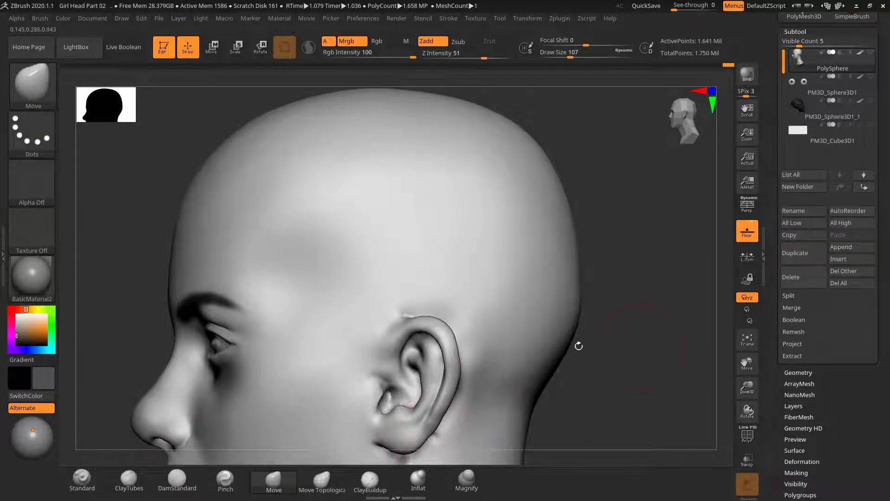
{"action": "left_click_drag", "start_coordinate": [653, 342], "coordinate": [682, 202], "text": "alt"}
{"action": "mouse_move", "coordinate": [654, 323]}
{"action": "left_mouse_down", "text": "alt"}
{"action": "mouse_move", "coordinate": [664, 246]}
{"action": "mouse_move", "coordinate": [655, 241]}
{"action": "left_mouse_up", "text": "alt"}
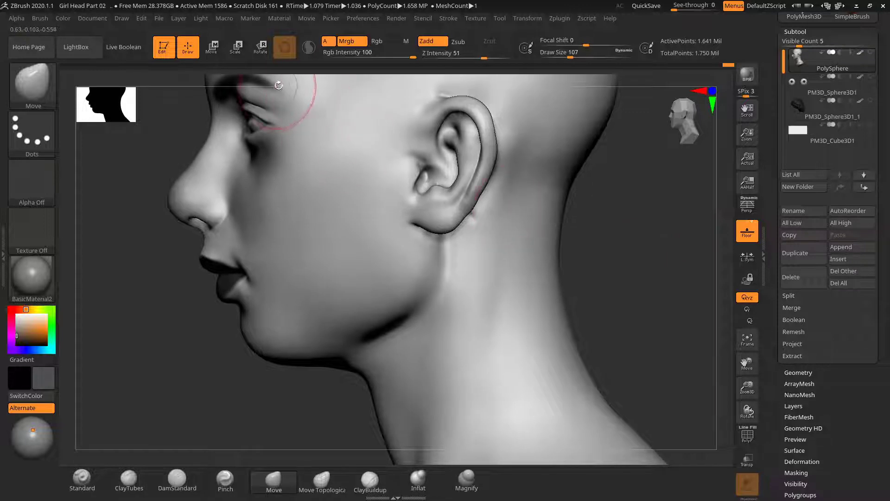
{"action": "left_click_drag", "start_coordinate": [623, 198], "coordinate": [623, 193], "text": "alt"}
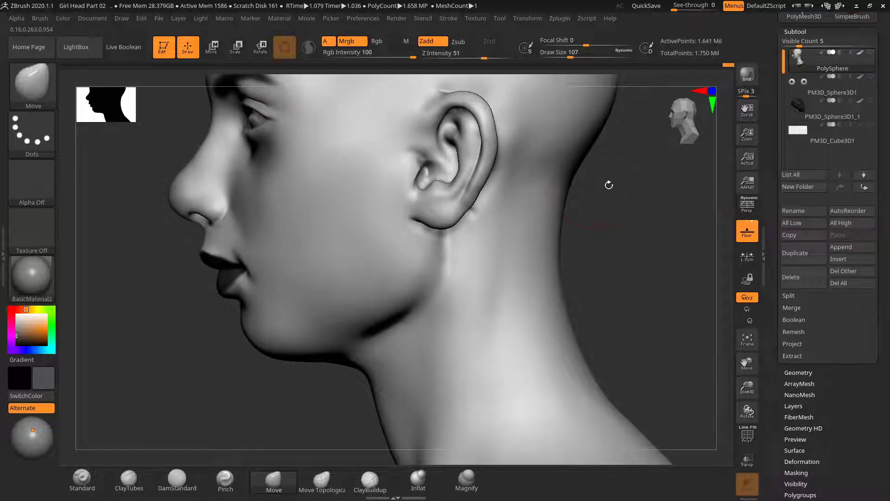
{"action": "left_click_drag", "start_coordinate": [647, 224], "coordinate": [637, 315], "text": "alt"}
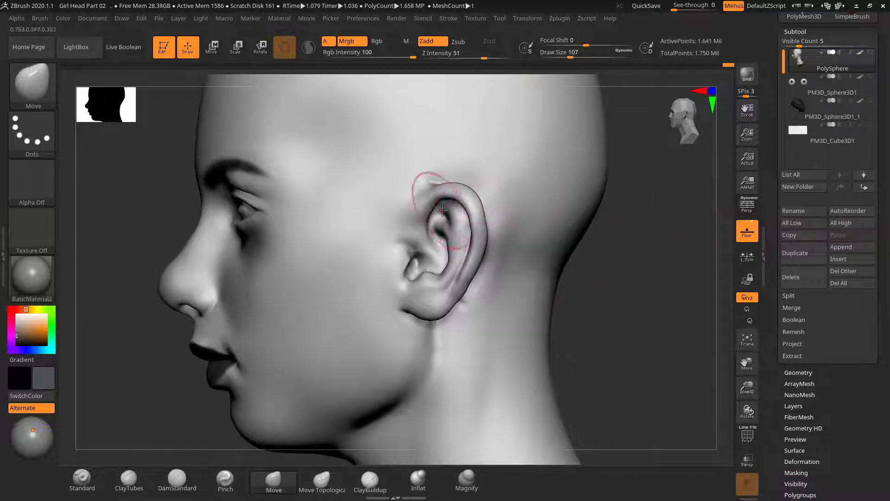
{"action": "key", "text": "s"}
{"action": "mouse_move", "coordinate": [443, 210]}
{"action": "left_mouse_down"}
{"action": "mouse_move", "coordinate": [453, 208]}
{"action": "mouse_move", "coordinate": [449, 197]}
{"action": "left_mouse_up"}
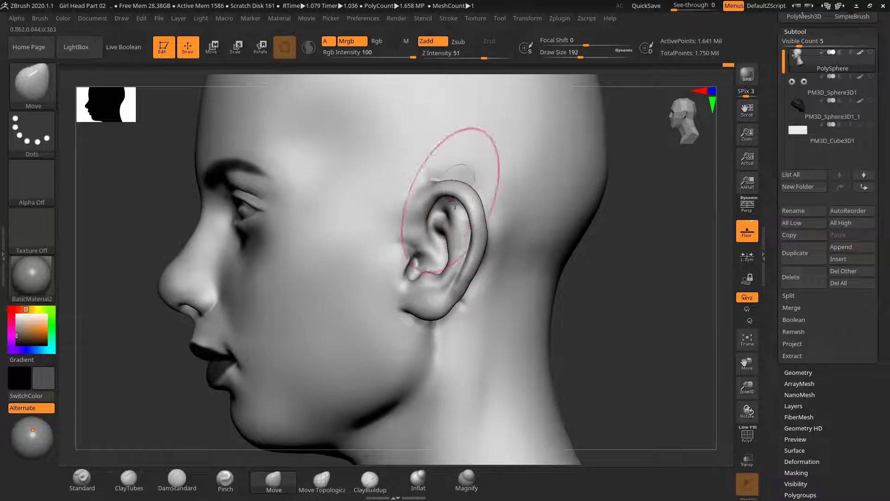
{"action": "mouse_move", "coordinate": [635, 297]}
{"action": "left_mouse_down"}
{"action": "mouse_move", "coordinate": [652, 298]}
{"action": "mouse_move", "coordinate": [637, 299]}
{"action": "left_mouse_up"}
{"action": "key", "text": "s"}
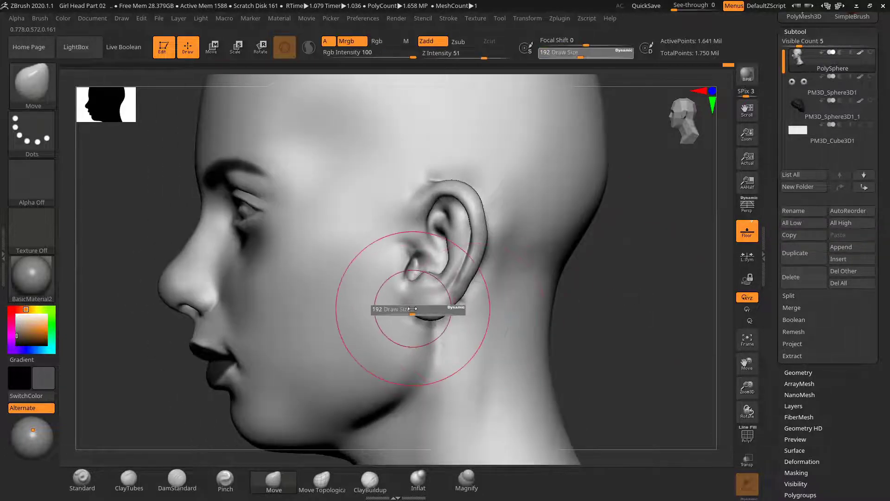
{"action": "left_click_drag", "start_coordinate": [413, 308], "coordinate": [407, 308]}
Inflate the front of the ear around the tragus with Inflat at draw size 45 and smooth it
{"action": "left_click_drag", "start_coordinate": [640, 297], "coordinate": [662, 305], "text": "alt"}
{"action": "left_click", "coordinate": [419, 480]}
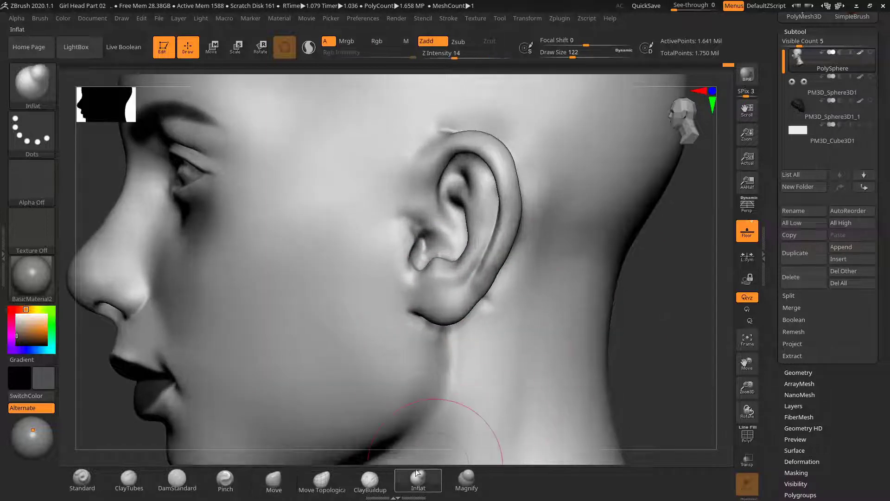
{"action": "key", "text": "s"}
{"action": "mouse_move", "coordinate": [410, 254]}
{"action": "left_mouse_down"}
{"action": "mouse_move", "coordinate": [399, 253]}
{"action": "mouse_move", "coordinate": [409, 241]}
{"action": "mouse_move", "coordinate": [410, 252]}
{"action": "left_mouse_up"}
{"action": "key", "text": "s"}
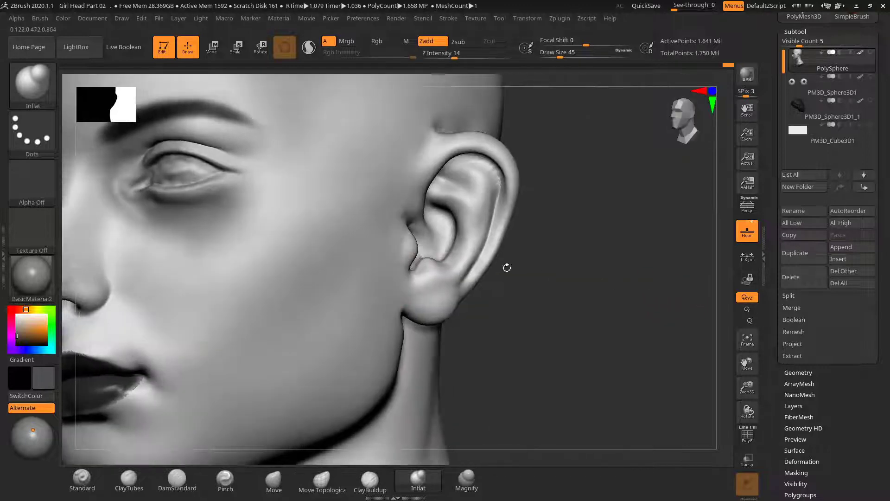
{"action": "key", "text": "shift"}
Adjust the antitragus and the notch above the earlobe with the Move brush at draw size 91
{"action": "mouse_move", "coordinate": [619, 278]}
{"action": "left_mouse_down", "text": "alt"}
{"action": "mouse_move", "coordinate": [578, 316]}
{"action": "mouse_move", "coordinate": [539, 291]}
{"action": "mouse_move", "coordinate": [523, 293]}
{"action": "mouse_move", "coordinate": [559, 332]}
{"action": "left_mouse_up", "text": "alt"}
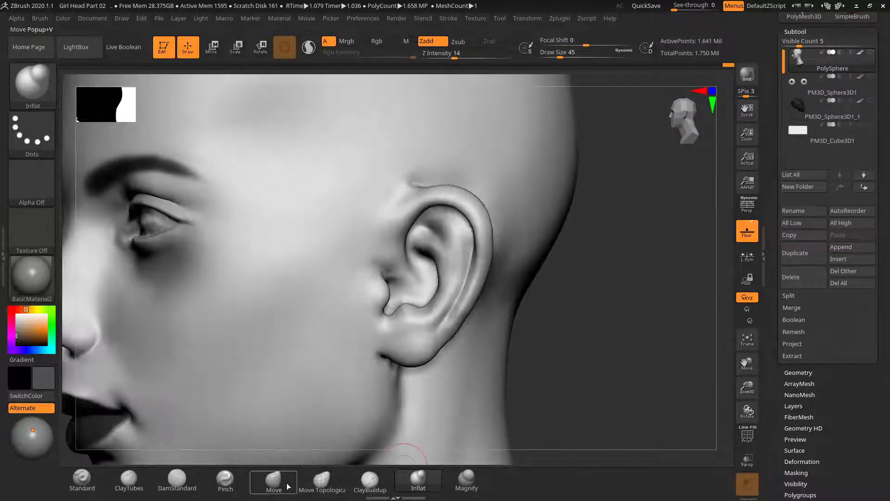
{"action": "left_click", "coordinate": [273, 480]}
{"action": "key", "text": "s"}
{"action": "left_click_drag", "start_coordinate": [415, 308], "coordinate": [429, 305]}
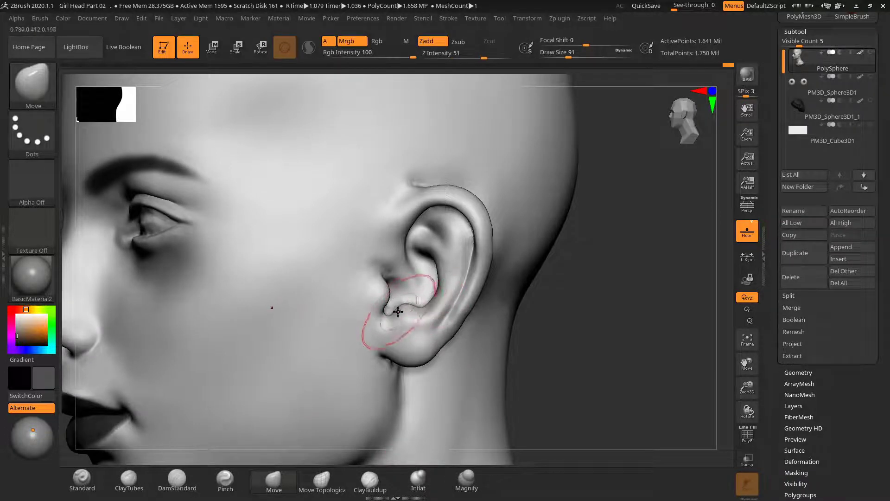
Refine the lower and rear outline of the earlobe with the Move brush, starting at draw size 73
{"action": "left_click_drag", "start_coordinate": [567, 313], "coordinate": [497, 273], "text": "alt"}
{"action": "left_click_drag", "start_coordinate": [541, 305], "coordinate": [581, 364], "text": "alt"}
{"action": "key", "text": "s"}
{"action": "left_click_drag", "start_coordinate": [423, 354], "coordinate": [418, 352]}
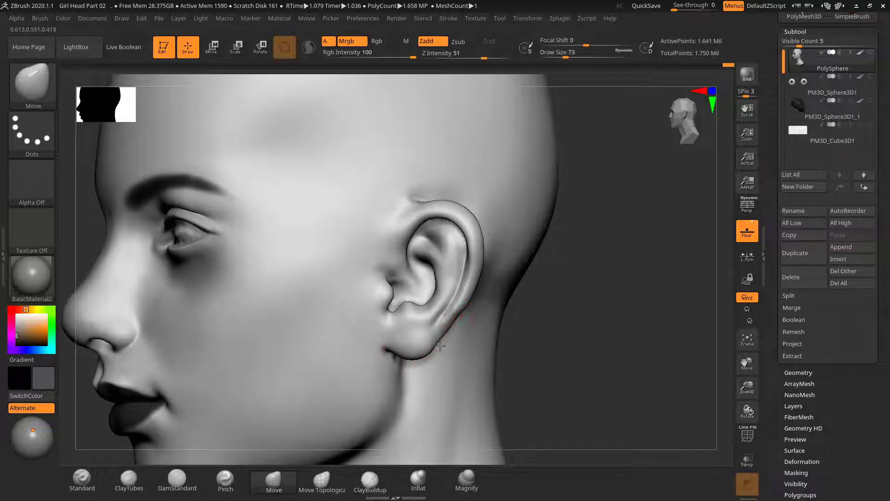
{"action": "key", "text": "s"}
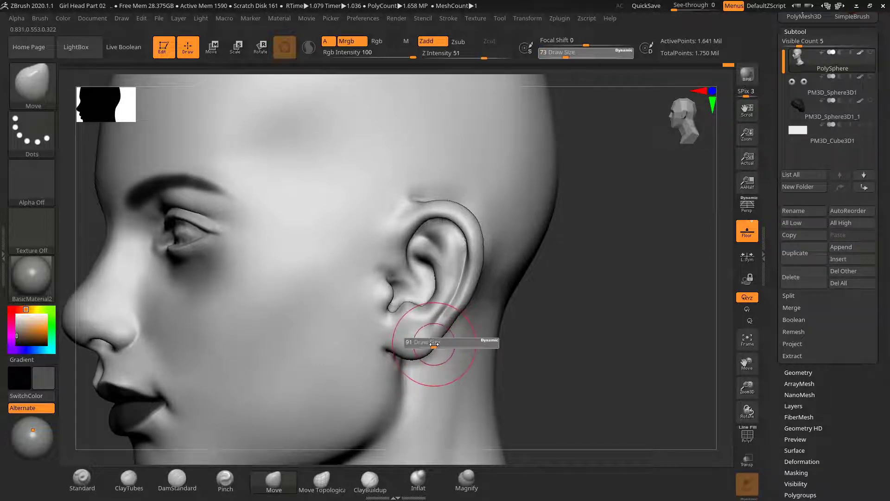
{"action": "left_click_drag", "start_coordinate": [431, 344], "coordinate": [434, 346]}
Smooth the back of the ear and its junction with the head at draw size 107
{"action": "mouse_move", "coordinate": [573, 325]}
{"action": "left_mouse_down"}
{"action": "mouse_move", "coordinate": [570, 314]}
{"action": "mouse_move", "coordinate": [576, 318]}
{"action": "mouse_move", "coordinate": [534, 293]}
{"action": "left_mouse_up"}
{"action": "right_click_drag", "start_coordinate": [534, 292], "coordinate": [549, 336], "text": "ctrl"}
{"action": "mouse_move", "coordinate": [500, 239]}
{"action": "left_mouse_down"}
{"action": "mouse_move", "coordinate": [517, 235]}
{"action": "mouse_move", "coordinate": [441, 255]}
{"action": "mouse_move", "coordinate": [378, 302]}
{"action": "mouse_move", "coordinate": [301, 338]}
{"action": "left_mouse_up"}
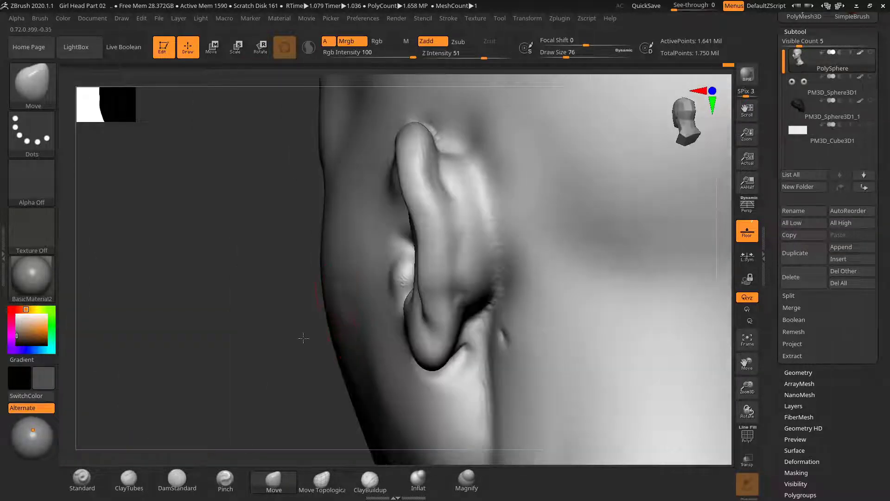
{"action": "mouse_move", "coordinate": [455, 179]}
{"action": "left_mouse_down", "text": "shift"}
{"action": "mouse_move", "coordinate": [457, 170]}
{"action": "mouse_move", "coordinate": [501, 300]}
{"action": "left_mouse_up", "text": "shift"}
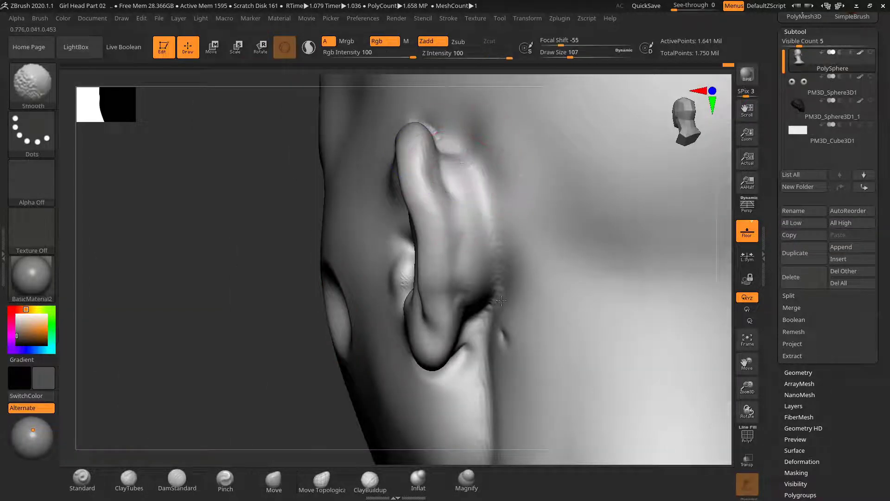
{"action": "left_click_drag", "start_coordinate": [282, 385], "coordinate": [201, 420]}
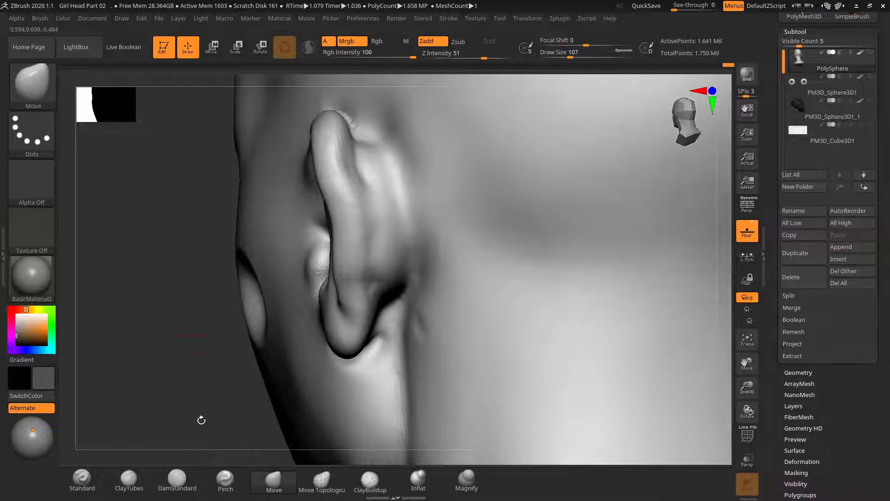
Pinch the crease behind the ear with the Pinch brush at draw size 60 and smooth the junction at 45
{"action": "left_click", "coordinate": [211, 492]}
{"action": "key", "text": "s"}
{"action": "left_click_drag", "start_coordinate": [372, 246], "coordinate": [365, 246]}
{"action": "mouse_move", "coordinate": [206, 297]}
{"action": "left_mouse_down"}
{"action": "mouse_move", "coordinate": [179, 320]}
{"action": "mouse_move", "coordinate": [189, 348]}
{"action": "left_mouse_up"}
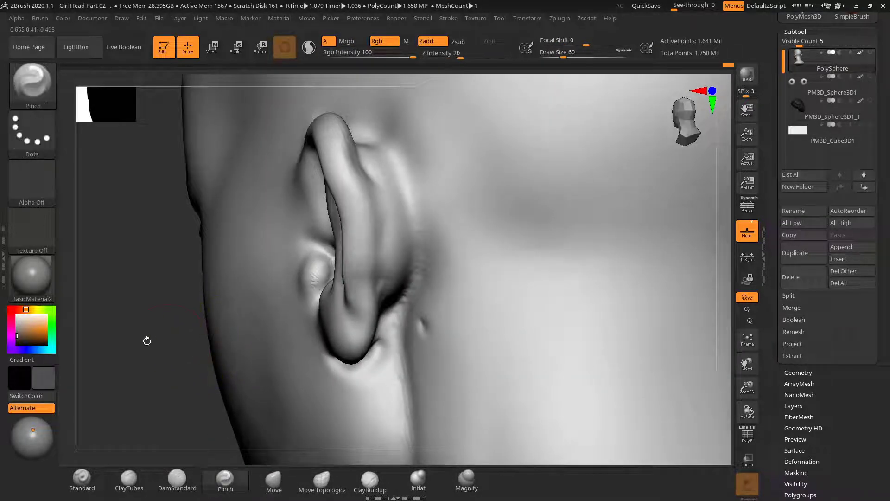
{"action": "left_click_drag", "start_coordinate": [130, 335], "coordinate": [119, 331]}
{"action": "key", "text": "s"}
{"action": "left_click_drag", "start_coordinate": [419, 294], "coordinate": [415, 294]}
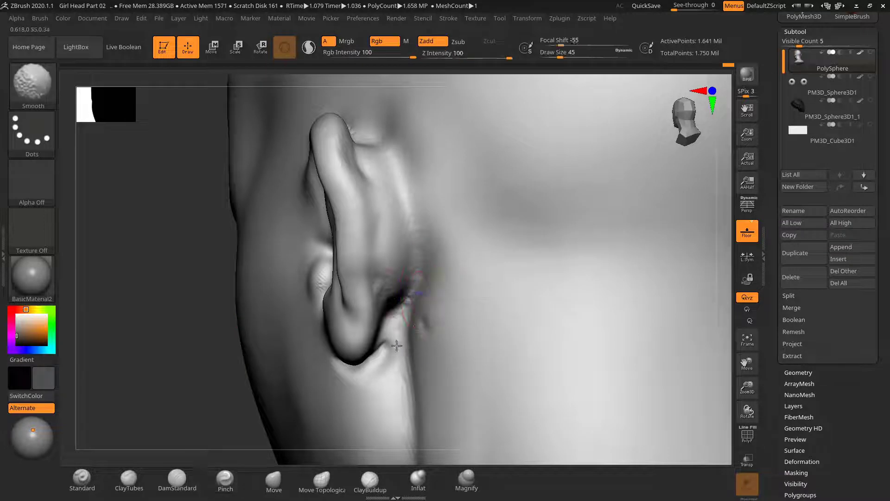
Pinch the folds along the back of the ear and behind the earlobe with Pinch at draw size 29
{"action": "left_click_drag", "start_coordinate": [209, 330], "coordinate": [156, 325]}
{"action": "key", "text": "s"}
{"action": "left_click_drag", "start_coordinate": [330, 235], "coordinate": [321, 234]}
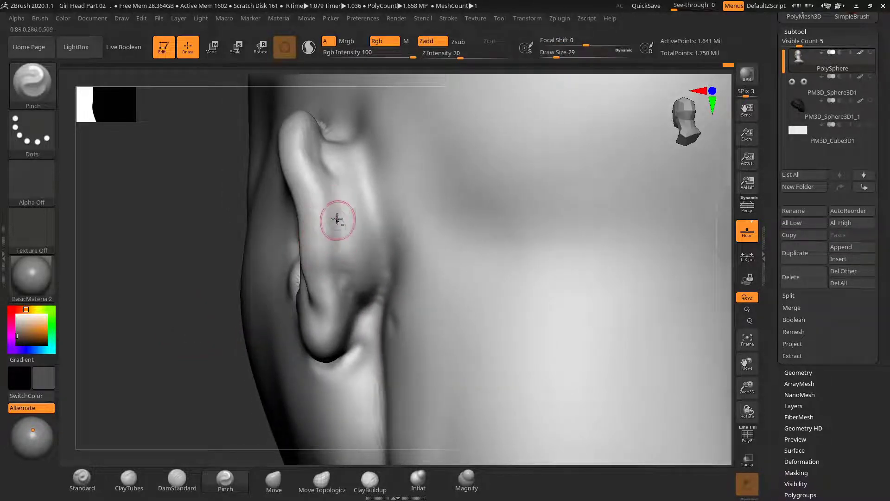
{"action": "left_click_drag", "start_coordinate": [220, 323], "coordinate": [169, 302]}
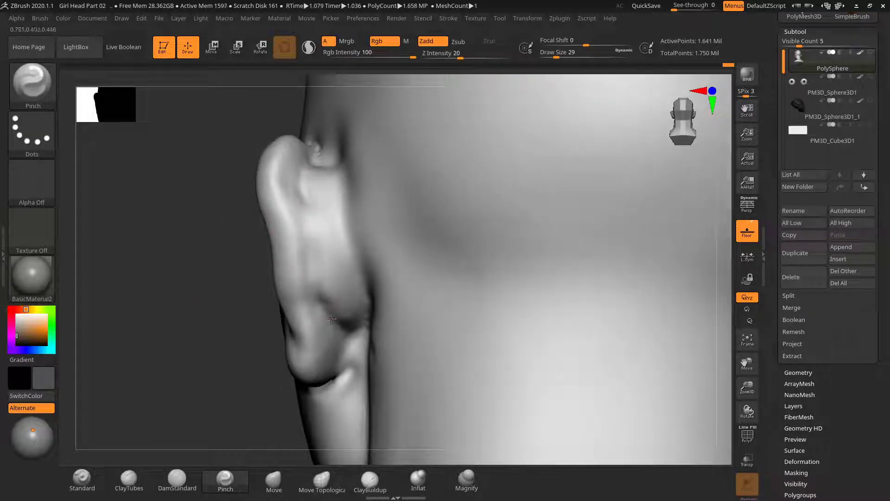
{"action": "left_click_drag", "start_coordinate": [205, 350], "coordinate": [333, 342]}
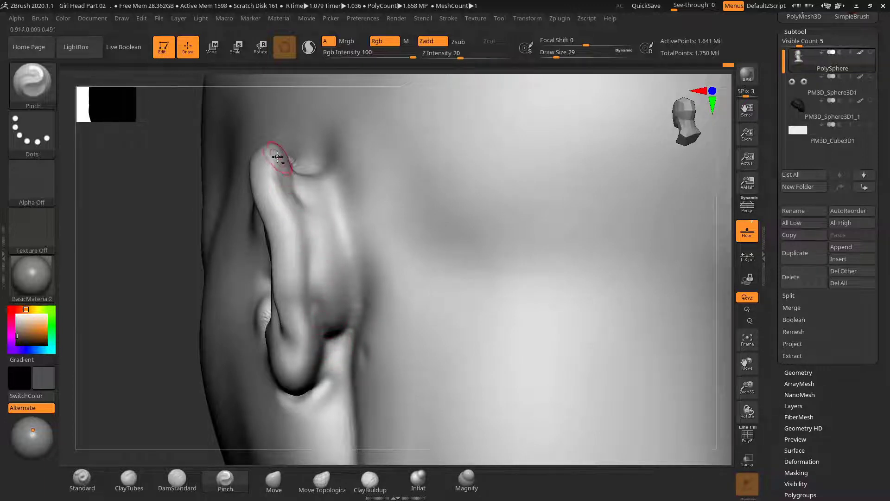
Smooth the upper rear rim of the ear and pinch the crease behind the earlobe at Z intensity 31 and draw size 21
{"action": "left_click_drag", "start_coordinate": [277, 158], "coordinate": [282, 161], "text": "shift"}
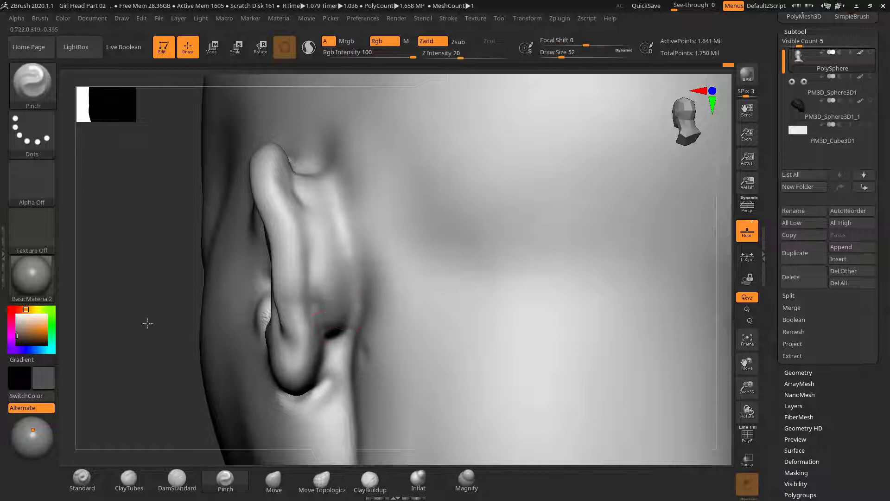
{"action": "left_click_drag", "start_coordinate": [147, 323], "coordinate": [221, 276]}
{"action": "key", "text": "s"}
{"action": "left_click_drag", "start_coordinate": [344, 302], "coordinate": [332, 301]}
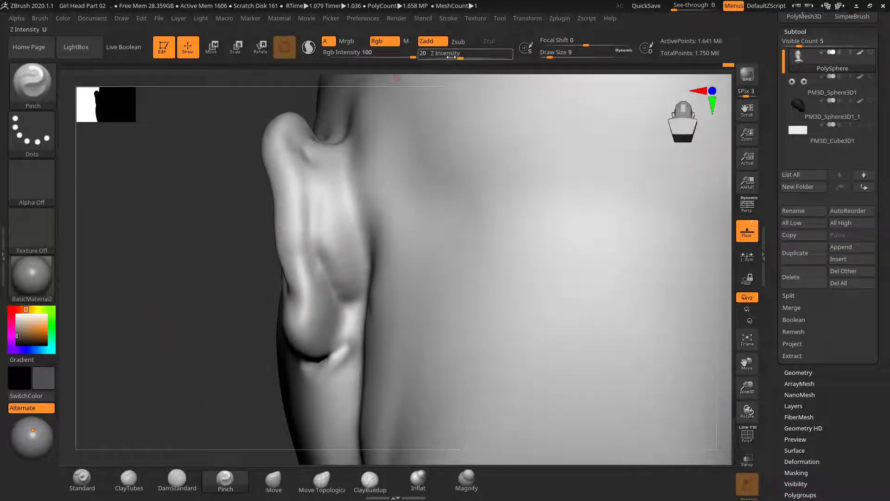
{"action": "left_click_drag", "start_coordinate": [451, 56], "coordinate": [459, 56]}
{"action": "mouse_move", "coordinate": [205, 298]}
{"action": "left_mouse_down"}
{"action": "mouse_move", "coordinate": [304, 305]}
{"action": "mouse_move", "coordinate": [334, 319]}
{"action": "left_mouse_up"}
{"action": "key", "text": "s"}
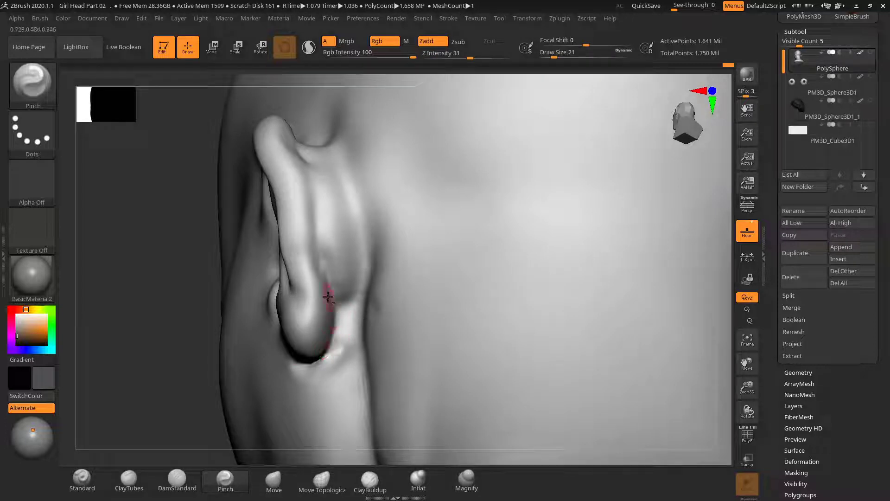
{"action": "left_click_drag", "start_coordinate": [113, 270], "coordinate": [139, 293]}
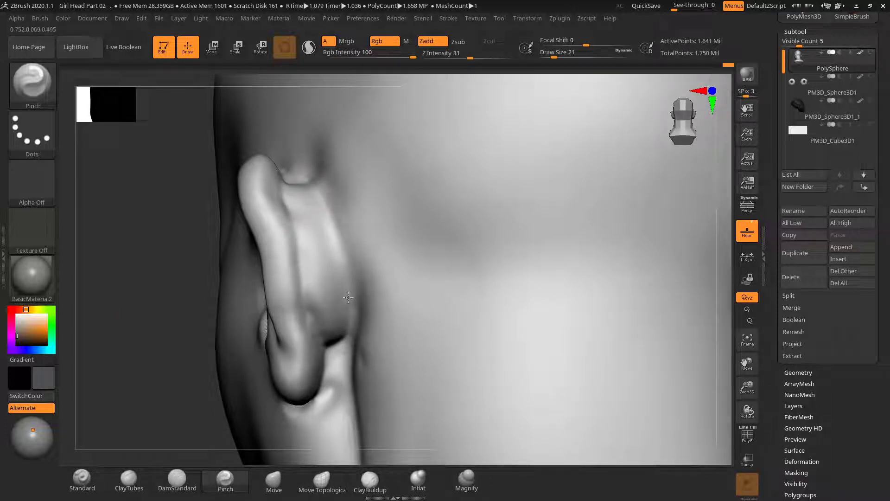
{"action": "left_click_drag", "start_coordinate": [180, 345], "coordinate": [160, 340], "text": "alt"}
{"action": "left_click_drag", "start_coordinate": [160, 341], "coordinate": [175, 352]}
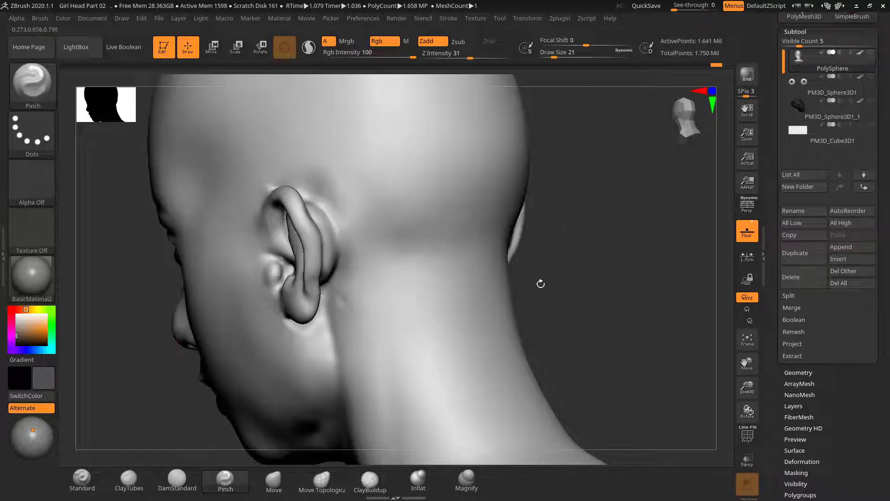
Smooth the ridge along the inside of the ear's outer rim, seen from the front side, at draw size 21
{"action": "left_click_drag", "start_coordinate": [543, 275], "coordinate": [480, 225]}
{"action": "key", "text": "shift"}
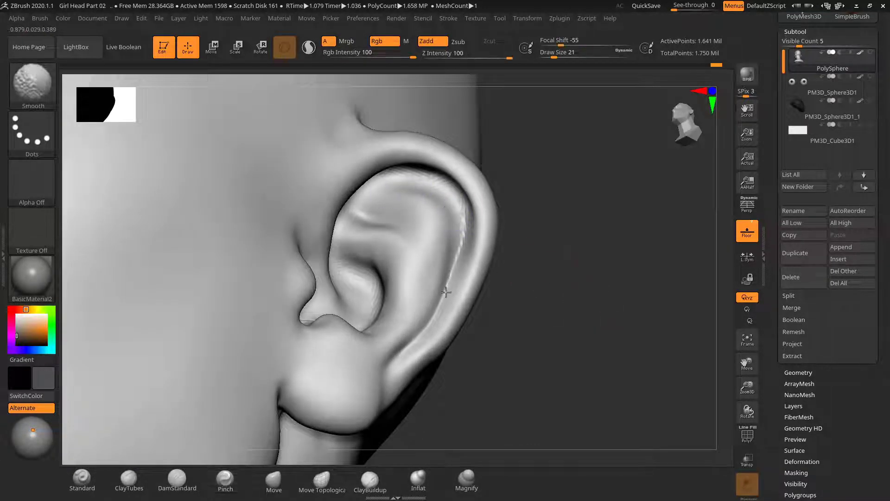
{"action": "left_click_drag", "start_coordinate": [446, 292], "coordinate": [463, 217], "text": "shift"}
Pinch the fold beneath the ear's upper rim, finishing at draw size 20, and smooth the inner ear
{"action": "left_click_drag", "start_coordinate": [615, 253], "coordinate": [557, 207]}
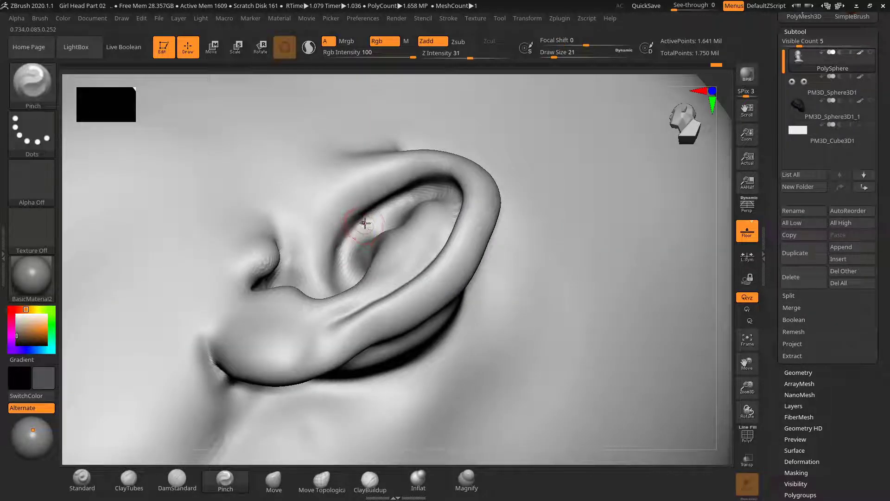
{"action": "left_click_drag", "start_coordinate": [365, 224], "coordinate": [339, 257]}
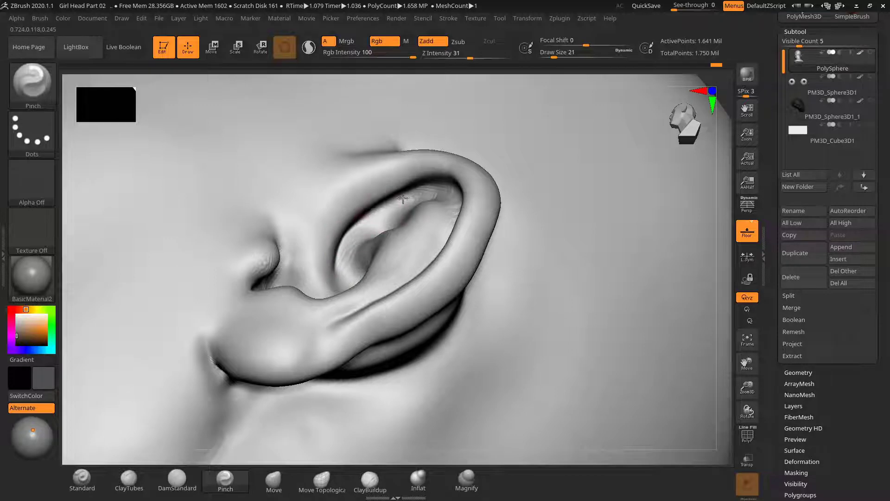
{"action": "mouse_move", "coordinate": [705, 245]}
{"action": "left_mouse_down"}
{"action": "mouse_move", "coordinate": [642, 252]}
{"action": "mouse_move", "coordinate": [408, 206]}
{"action": "left_mouse_up"}
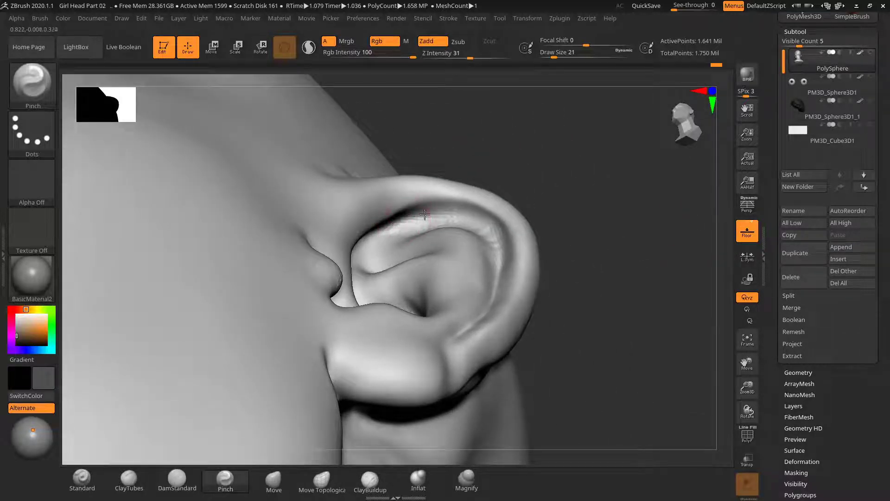
{"action": "key", "text": "s"}
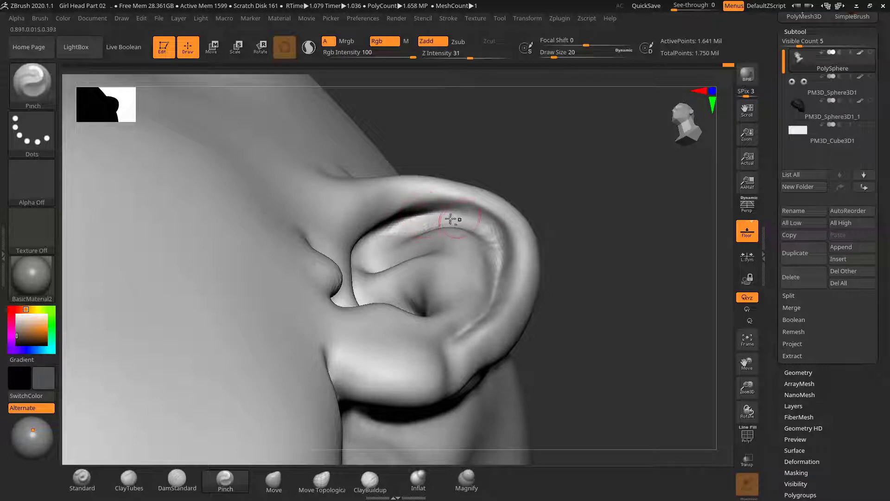
{"action": "mouse_move", "coordinate": [615, 233]}
{"action": "left_mouse_down"}
{"action": "mouse_move", "coordinate": [610, 294]}
{"action": "mouse_move", "coordinate": [612, 236]}
{"action": "left_mouse_up"}
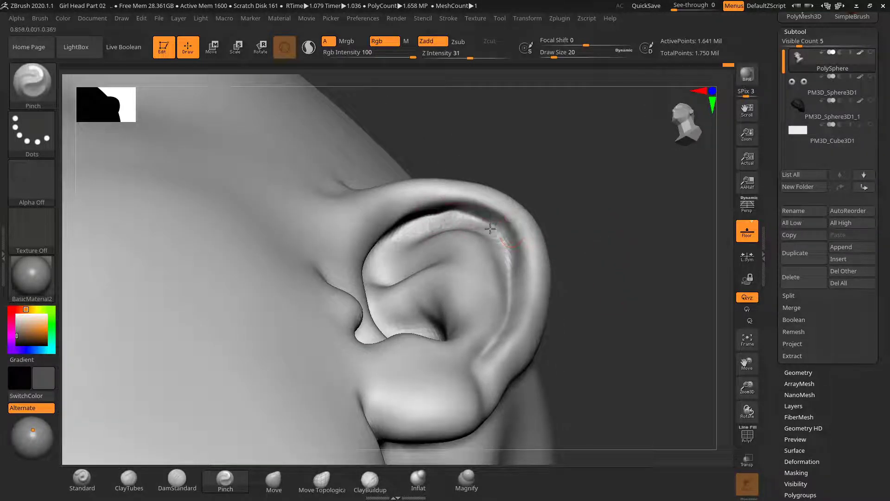
{"action": "key", "text": "shift"}
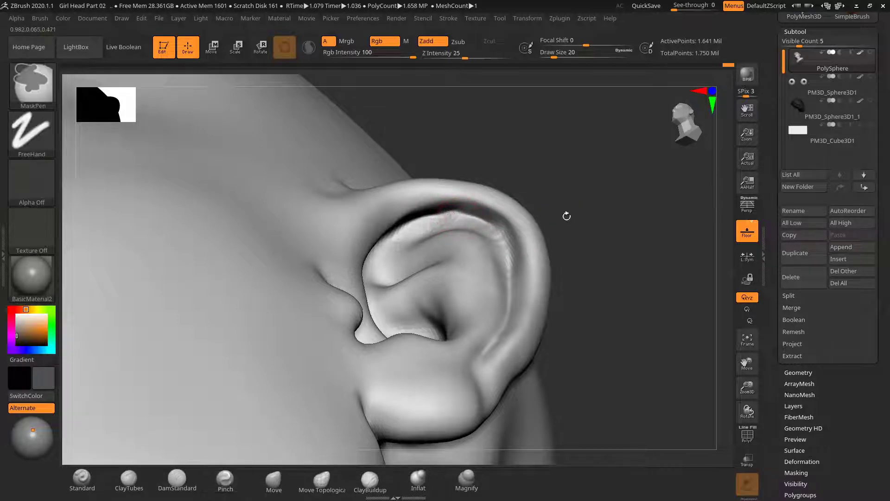
{"action": "mouse_move", "coordinate": [565, 268]}
{"action": "left_mouse_down"}
{"action": "mouse_move", "coordinate": [542, 262]}
{"action": "mouse_move", "coordinate": [566, 294]}
{"action": "mouse_move", "coordinate": [596, 274]}
{"action": "mouse_move", "coordinate": [622, 273]}
{"action": "mouse_move", "coordinate": [586, 236]}
{"action": "left_mouse_up"}
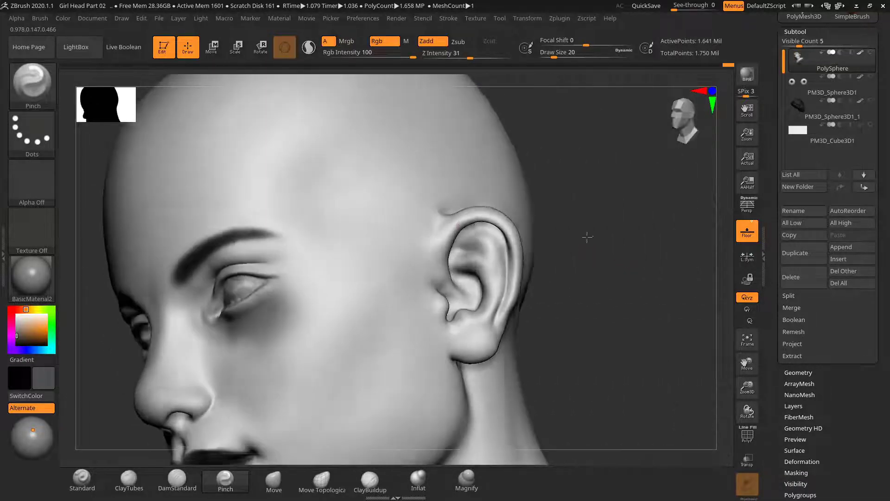
{"action": "key", "text": "shift"}
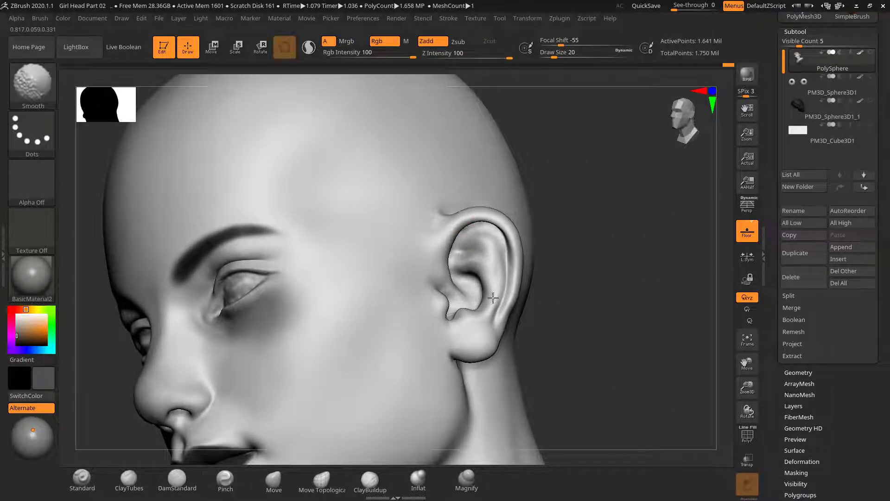
Show all the subtools together with the head, then hide the PM3D_Cube3D1 block
{"action": "mouse_move", "coordinate": [554, 278]}
{"action": "left_mouse_down", "text": "alt"}
{"action": "mouse_move", "coordinate": [556, 250]}
{"action": "mouse_move", "coordinate": [591, 290]}
{"action": "mouse_move", "coordinate": [628, 273]}
{"action": "mouse_move", "coordinate": [608, 277]}
{"action": "left_mouse_up", "text": "alt"}
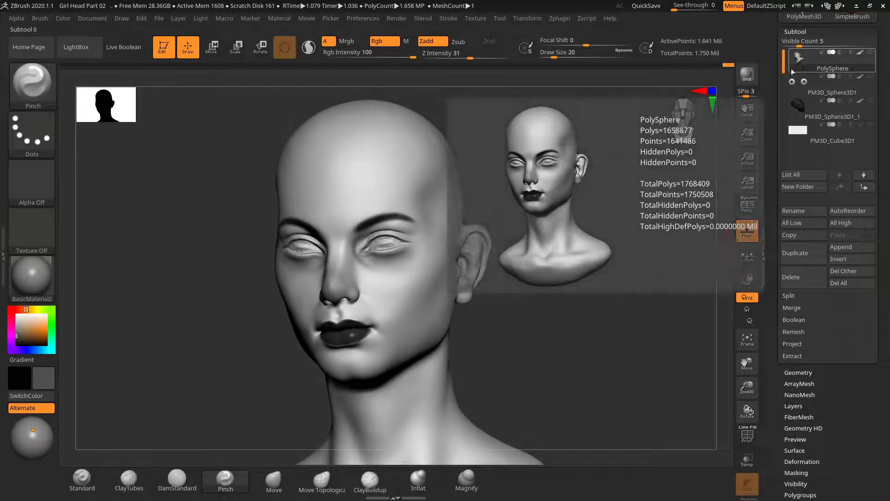
{"action": "left_click_drag", "start_coordinate": [775, 62], "coordinate": [777, 122]}
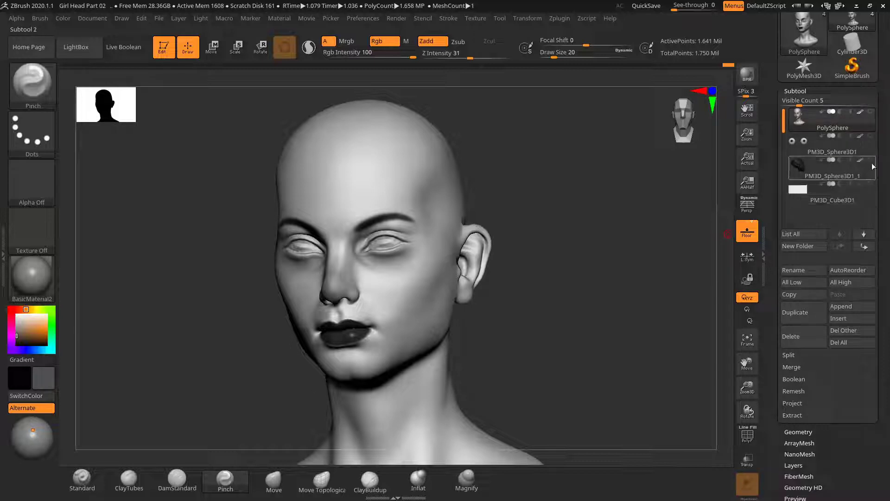
{"action": "left_click", "coordinate": [873, 115]}
{"action": "key", "text": "shift"}
{"action": "left_click", "coordinate": [872, 113], "text": "shift"}
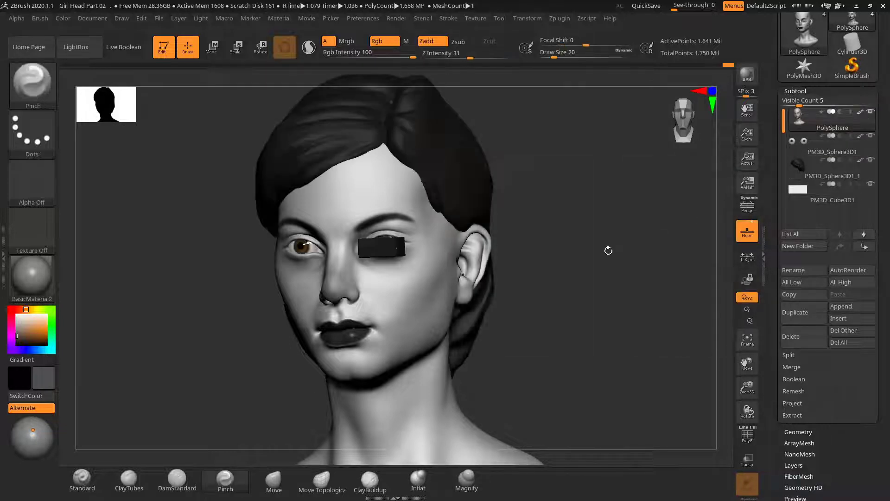
{"action": "left_click", "coordinate": [870, 184]}
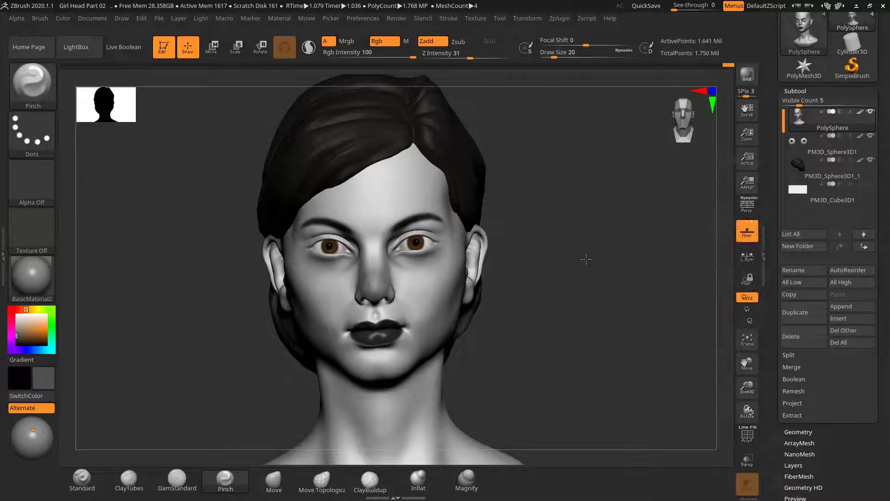
Build up the inner corner of the eye with the Inflat brush at draw size 14 and smooth it
{"action": "left_click_drag", "start_coordinate": [587, 259], "coordinate": [659, 383]}
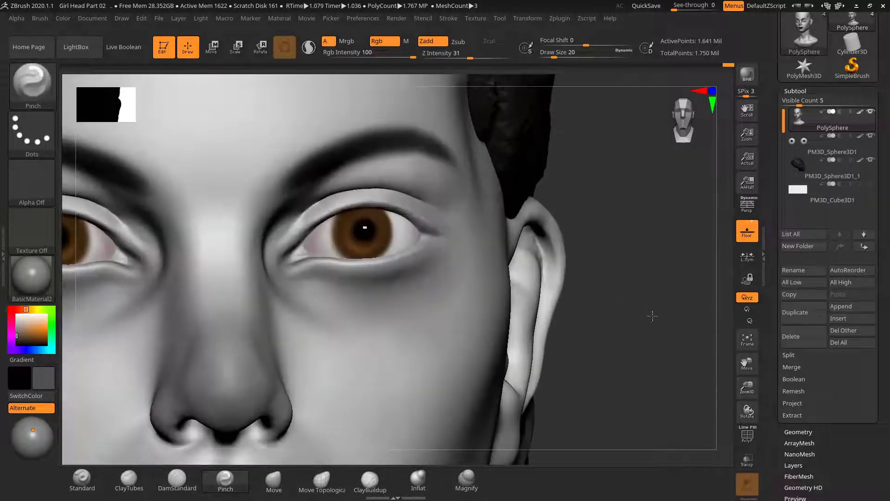
{"action": "left_click_drag", "start_coordinate": [652, 316], "coordinate": [655, 331], "text": "alt"}
{"action": "left_click_drag", "start_coordinate": [688, 306], "coordinate": [725, 304], "text": "alt"}
{"action": "left_click", "coordinate": [419, 485]}
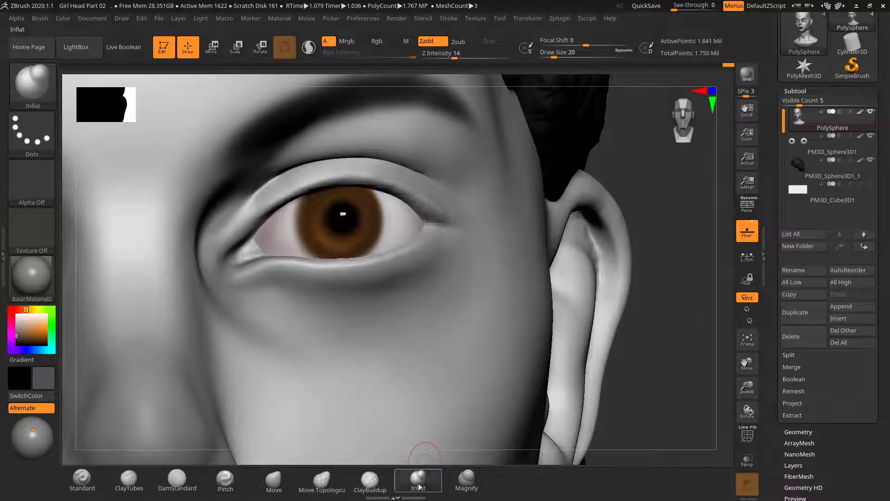
{"action": "mouse_move", "coordinate": [238, 257]}
{"action": "left_mouse_down", "text": "shift"}
{"action": "mouse_move", "coordinate": [227, 259]}
{"action": "mouse_move", "coordinate": [241, 256]}
{"action": "left_mouse_up", "text": "shift"}
{"action": "key", "text": "s"}
{"action": "key", "text": "s"}
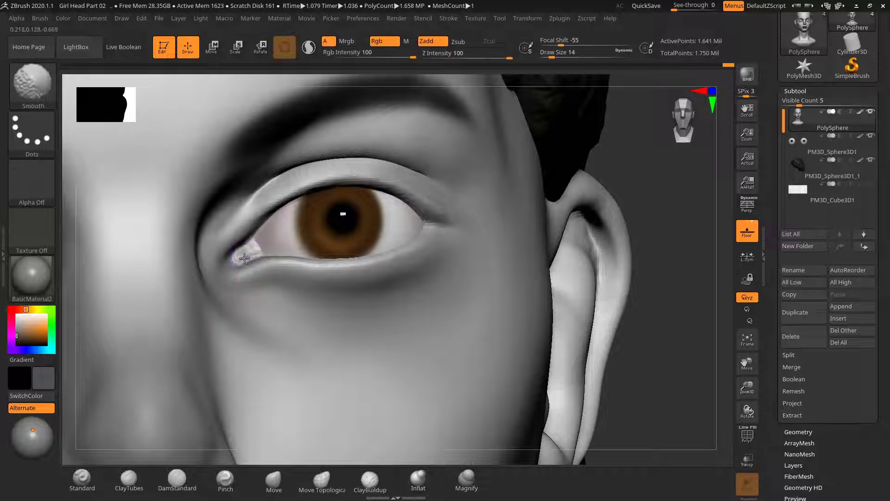
Switch the material to BasicMaterial and set the Inflat brush to paint only Rgb colour at draw size 52
{"action": "left_click_drag", "start_coordinate": [667, 261], "coordinate": [556, 277], "text": "alt"}
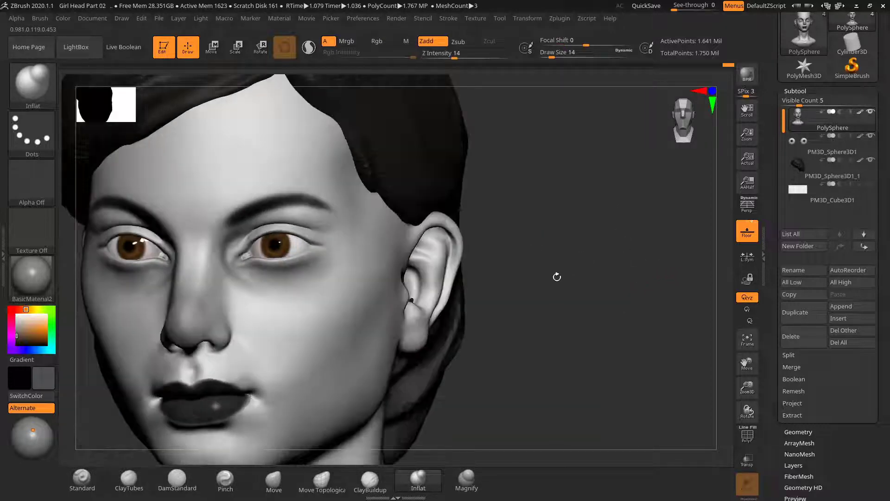
{"action": "mouse_move", "coordinate": [622, 273]}
{"action": "left_mouse_down", "text": "alt"}
{"action": "mouse_move", "coordinate": [642, 269]}
{"action": "mouse_move", "coordinate": [610, 256]}
{"action": "mouse_move", "coordinate": [616, 235]}
{"action": "mouse_move", "coordinate": [604, 255]}
{"action": "mouse_move", "coordinate": [572, 257]}
{"action": "mouse_move", "coordinate": [576, 228]}
{"action": "mouse_move", "coordinate": [578, 296]}
{"action": "mouse_move", "coordinate": [564, 284]}
{"action": "mouse_move", "coordinate": [574, 283]}
{"action": "left_mouse_up", "text": "alt"}
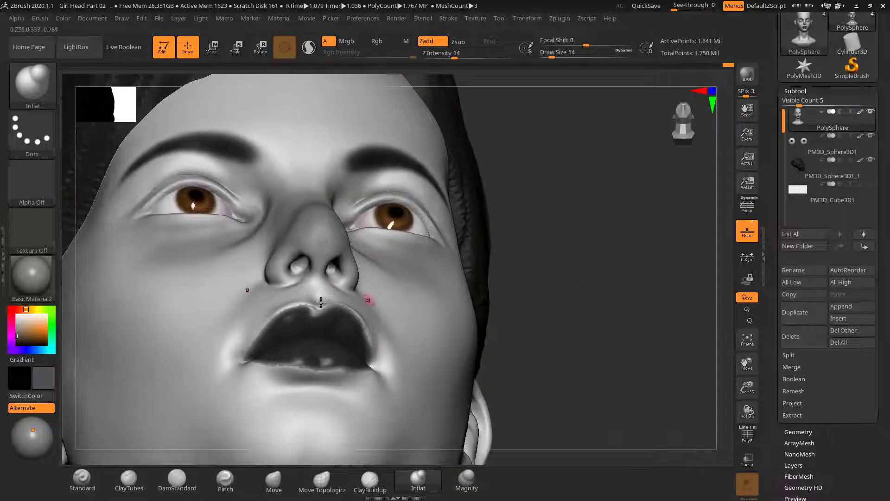
{"action": "left_click", "coordinate": [31, 278]}
{"action": "left_click", "coordinate": [143, 355]}
{"action": "key", "text": "s"}
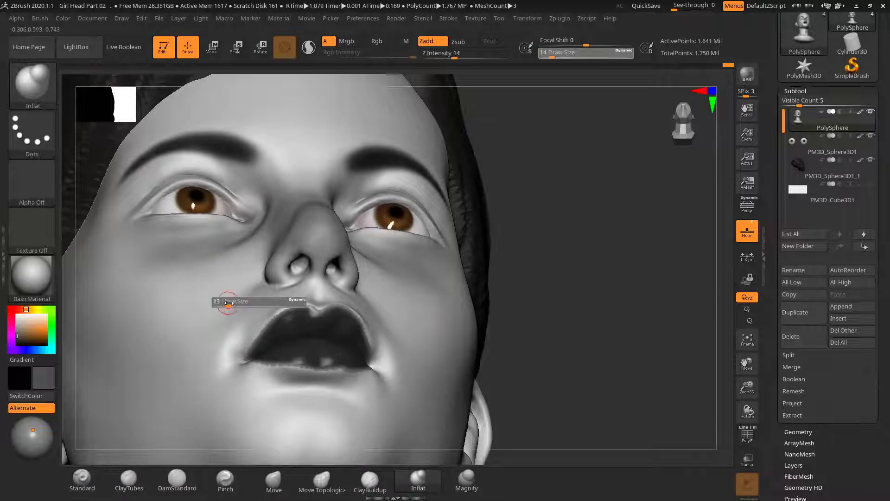
{"action": "left_click_drag", "start_coordinate": [224, 302], "coordinate": [233, 299]}
{"action": "left_click", "coordinate": [382, 41]}
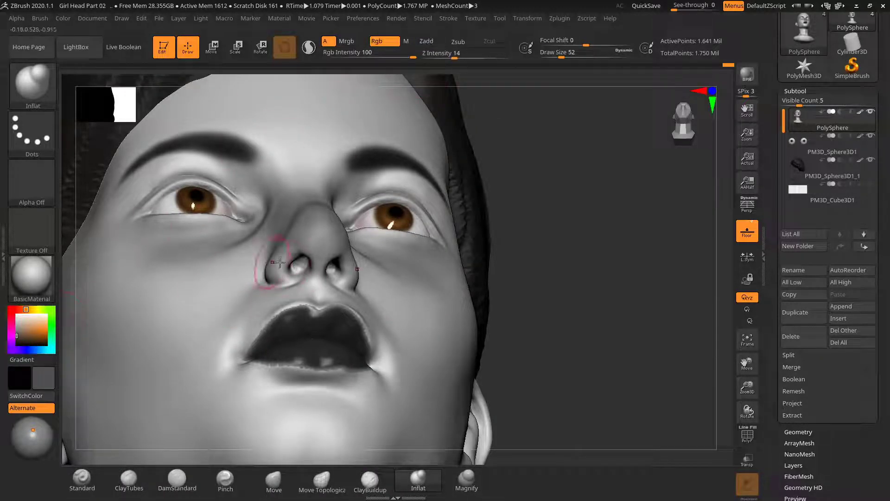
Try darkening the nostrils with the Inflat brush at draw size 45 and Z intensity 3, and undo the strokes
{"action": "mouse_move", "coordinate": [561, 245]}
{"action": "left_mouse_down", "text": "alt"}
{"action": "mouse_move", "coordinate": [579, 244]}
{"action": "mouse_move", "coordinate": [576, 236]}
{"action": "left_mouse_up", "text": "alt"}
{"action": "key", "text": "s"}
{"action": "left_click_drag", "start_coordinate": [314, 254], "coordinate": [318, 259]}
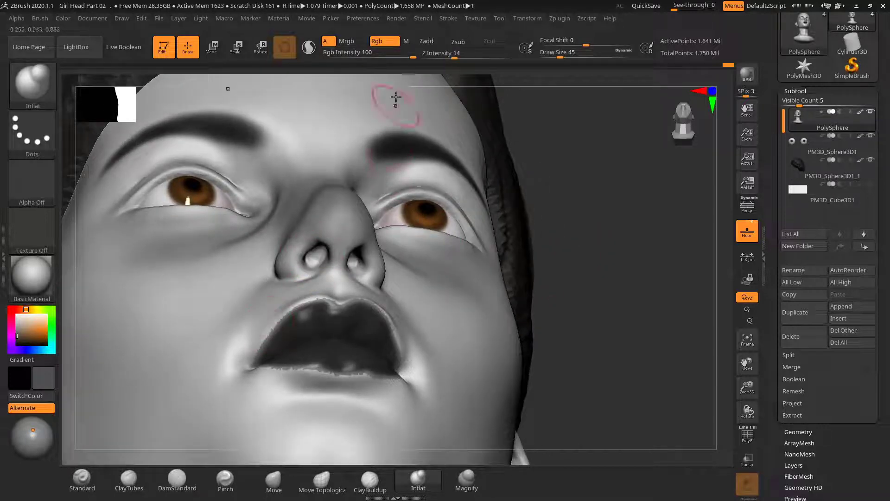
{"action": "left_click_drag", "start_coordinate": [455, 54], "coordinate": [433, 54]}
{"action": "left_click_drag", "start_coordinate": [615, 260], "coordinate": [495, 251]}
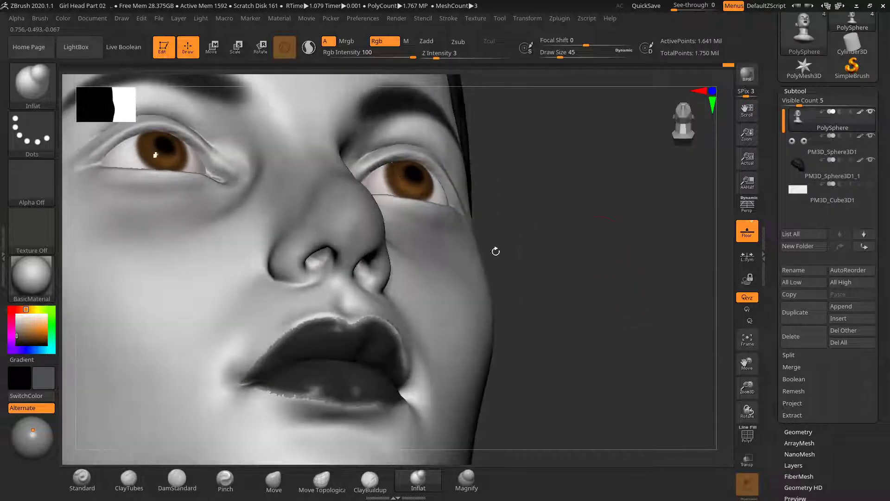
{"action": "left_click_drag", "start_coordinate": [324, 254], "coordinate": [307, 265]}
{"action": "key", "text": "ctrl+z"}
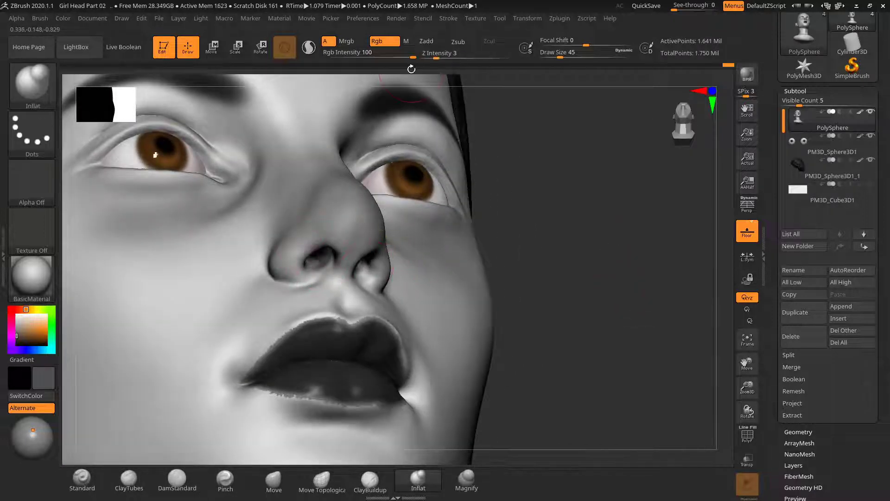
{"action": "key", "text": "ctrl+z"}
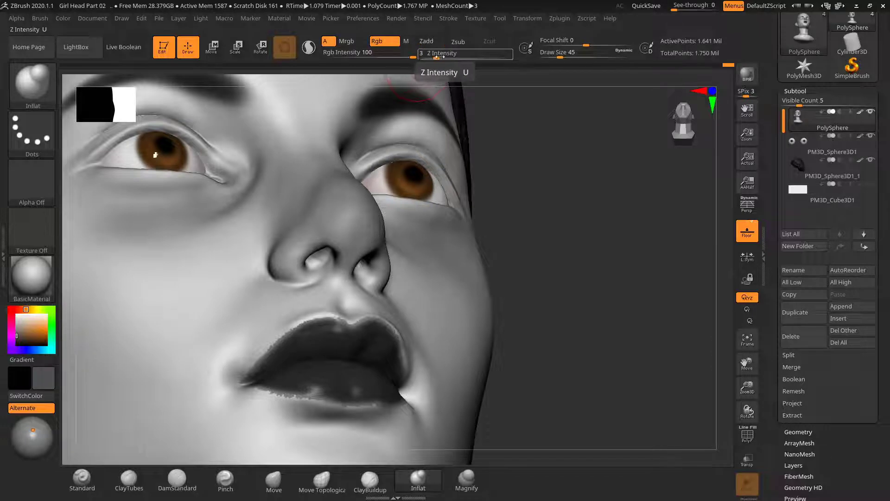
{"action": "left_click", "coordinate": [433, 58]}
{"action": "left_click_drag", "start_coordinate": [562, 235], "coordinate": [552, 246]}
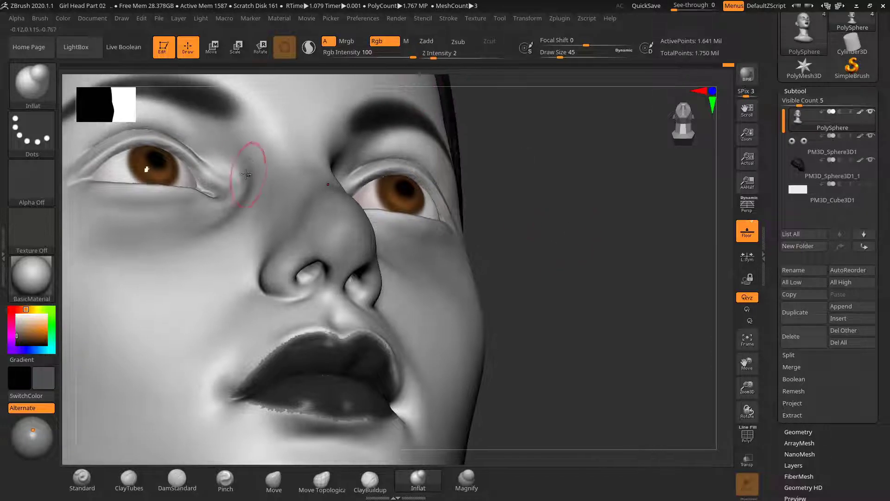
Paint the nostril openings dark using the Standard brush with FreeHand stroke, Rgb only and Zadd off, at draw size 45
{"action": "left_click", "coordinate": [41, 95]}
{"action": "key", "text": "s"}
{"action": "key", "text": "t"}
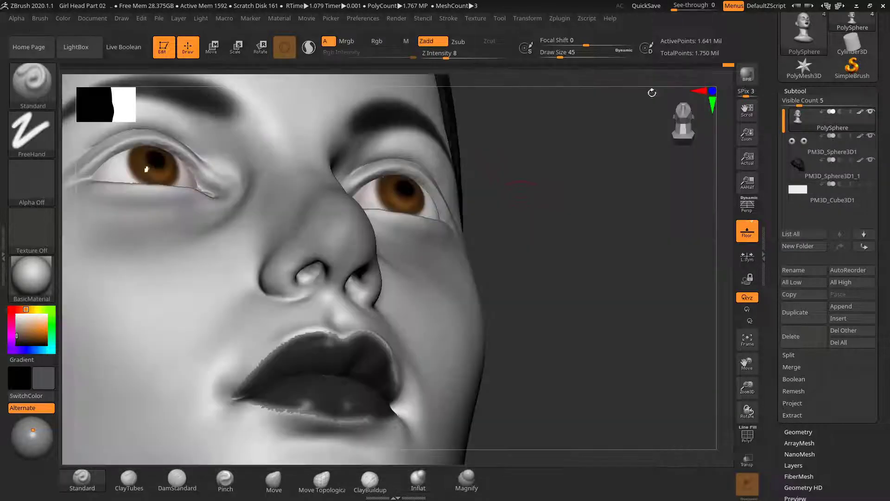
{"action": "left_click_drag", "start_coordinate": [547, 238], "coordinate": [473, 83]}
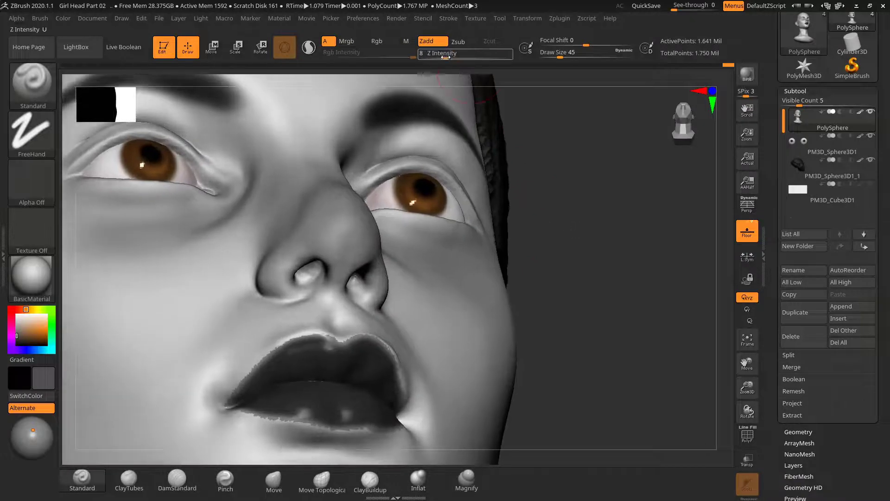
{"action": "left_click", "coordinate": [377, 42]}
{"action": "left_click", "coordinate": [433, 44]}
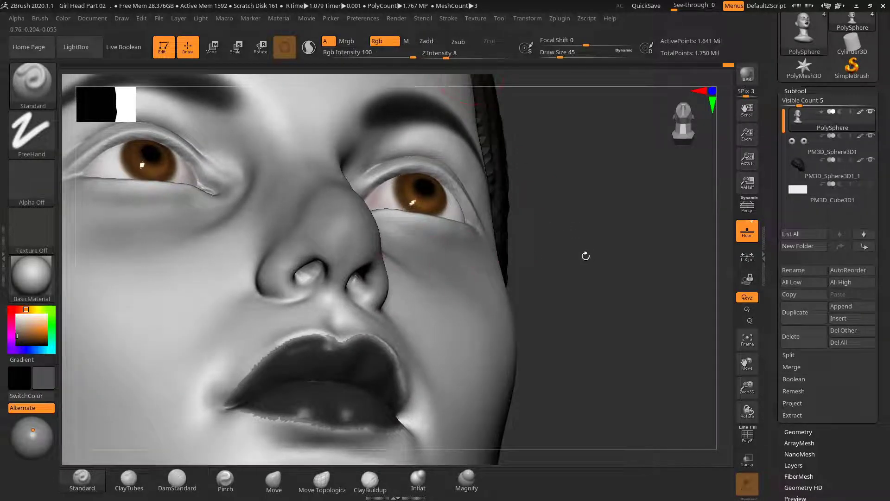
{"action": "left_click_drag", "start_coordinate": [586, 256], "coordinate": [570, 250]}
{"action": "mouse_move", "coordinate": [319, 262]}
{"action": "left_mouse_down"}
{"action": "mouse_move", "coordinate": [299, 284]}
{"action": "mouse_move", "coordinate": [322, 291]}
{"action": "left_mouse_up"}
{"action": "mouse_move", "coordinate": [584, 265]}
{"action": "left_mouse_down"}
{"action": "mouse_move", "coordinate": [556, 291]}
{"action": "mouse_move", "coordinate": [591, 289]}
{"action": "left_mouse_up"}
Paint shading on the side and tip of the nose with the Standard brush at draw size 111
{"action": "key", "text": "bracketright"}
{"action": "key", "text": "bracketright"}
{"action": "key", "text": "bracketright"}
{"action": "key", "text": "bracketright"}
{"action": "key", "text": "s"}
{"action": "left_click_drag", "start_coordinate": [301, 205], "coordinate": [305, 205]}
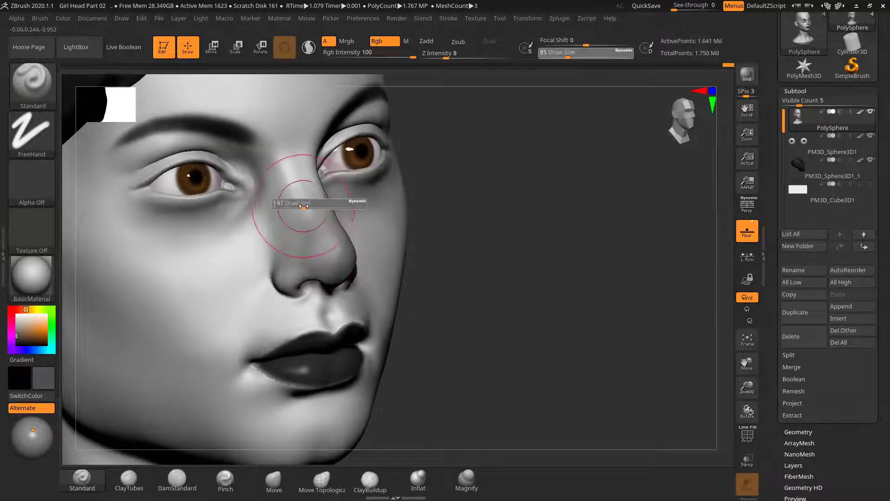
{"action": "left_click_drag", "start_coordinate": [303, 245], "coordinate": [308, 279]}
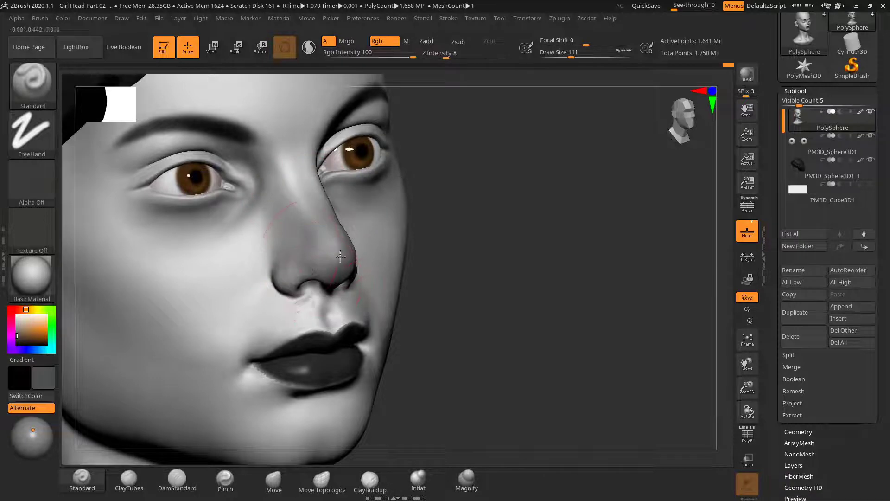
Set the Standard brush's draw size to 48 for finer paint work around the girl's eye
{"action": "left_click_drag", "start_coordinate": [461, 243], "coordinate": [478, 275]}
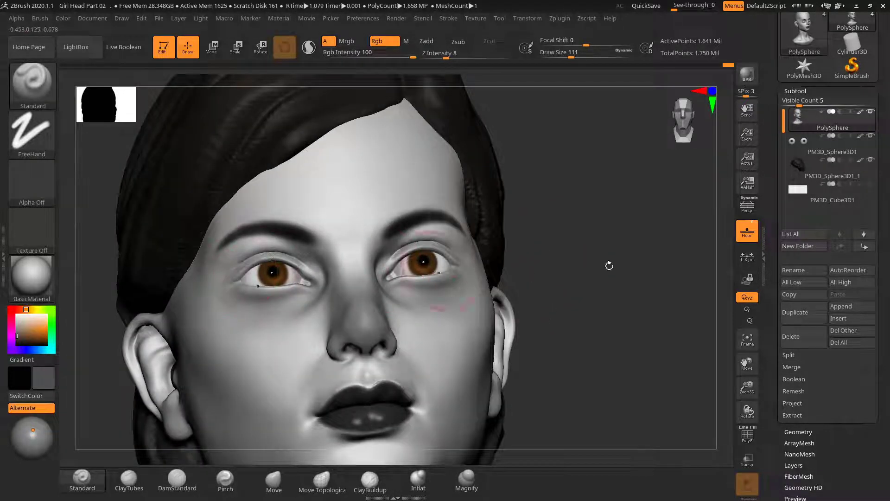
{"action": "left_click_drag", "start_coordinate": [610, 265], "coordinate": [570, 267]}
{"action": "key", "text": "s"}
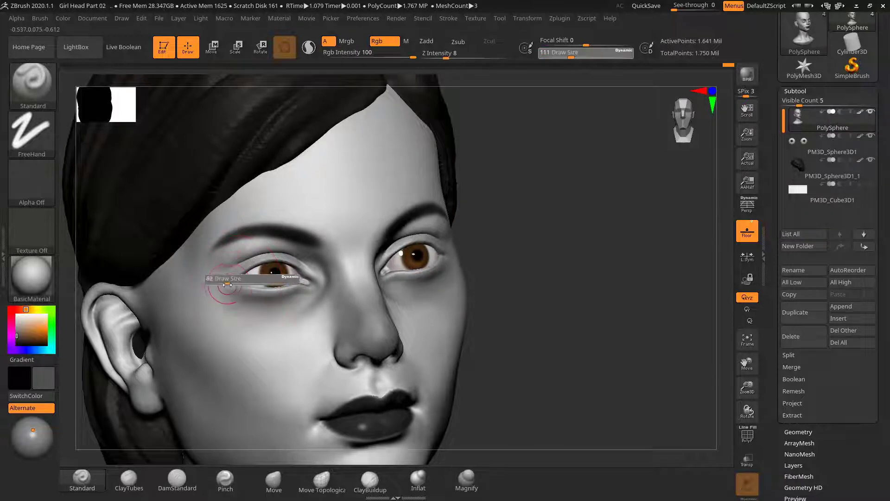
{"action": "left_click_drag", "start_coordinate": [227, 284], "coordinate": [226, 284]}
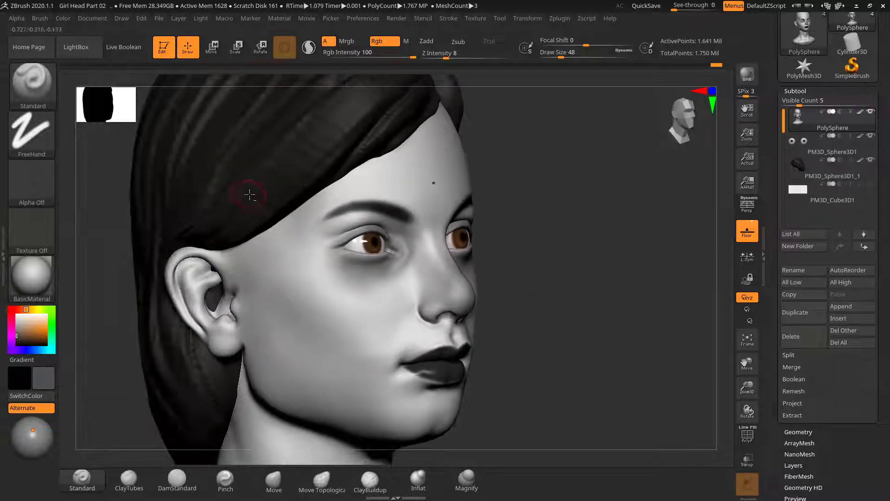
Make the hair subtool active, switch to the Move brush, and check the hair's shape from the side and front
{"action": "left_click", "coordinate": [208, 203], "text": "alt"}
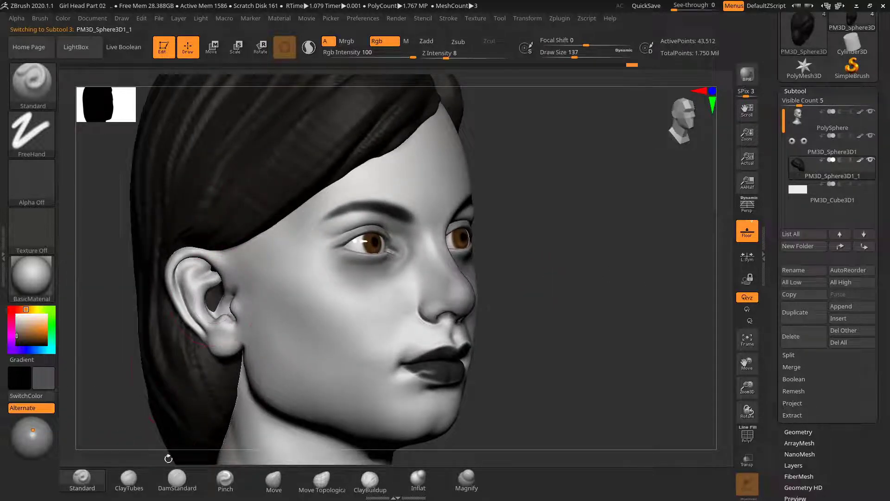
{"action": "left_click", "coordinate": [268, 483]}
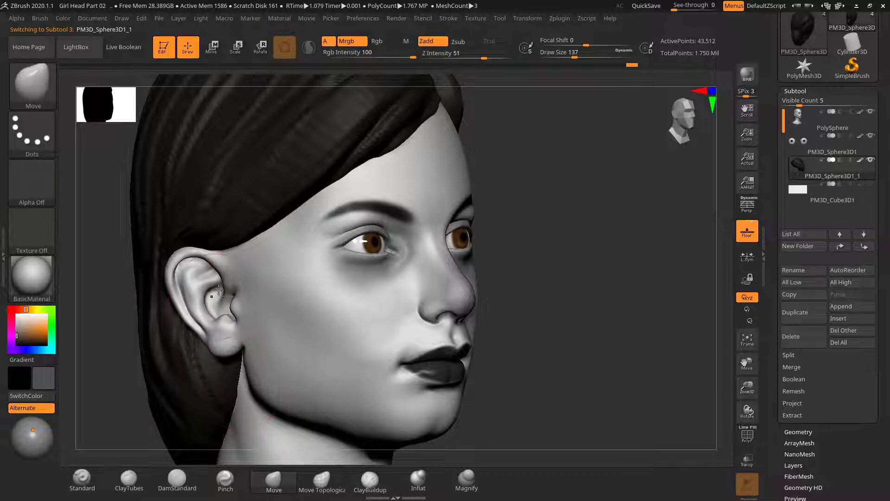
{"action": "left_click_drag", "start_coordinate": [570, 300], "coordinate": [602, 282]}
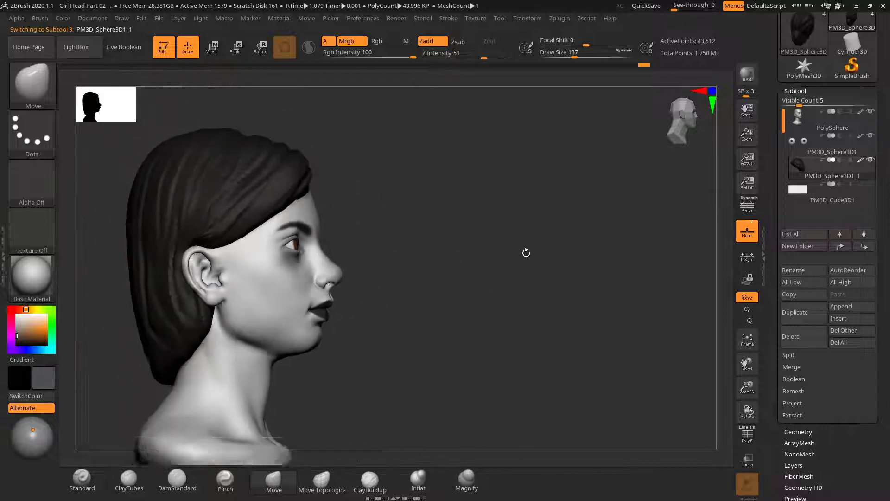
{"action": "left_click_drag", "start_coordinate": [526, 253], "coordinate": [574, 284]}
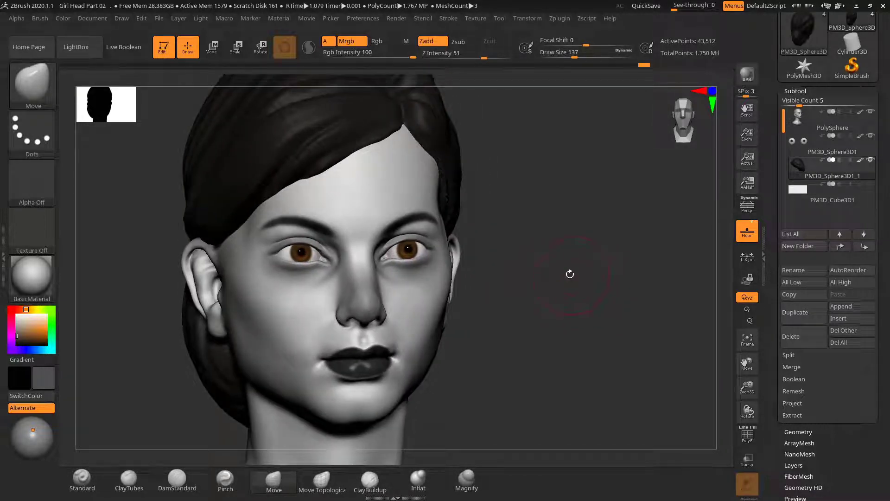